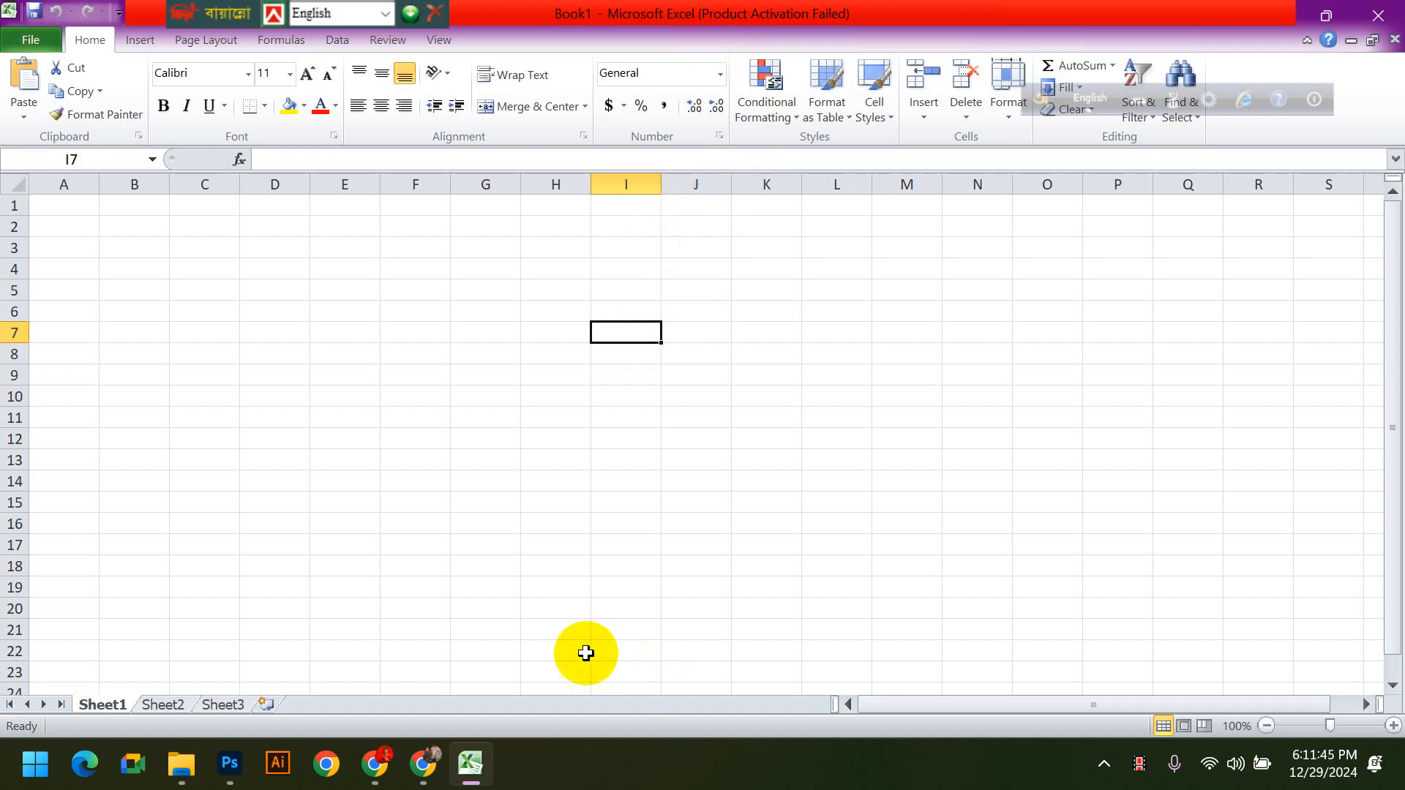
{"action": "left_click", "coordinate": [65, 306]}
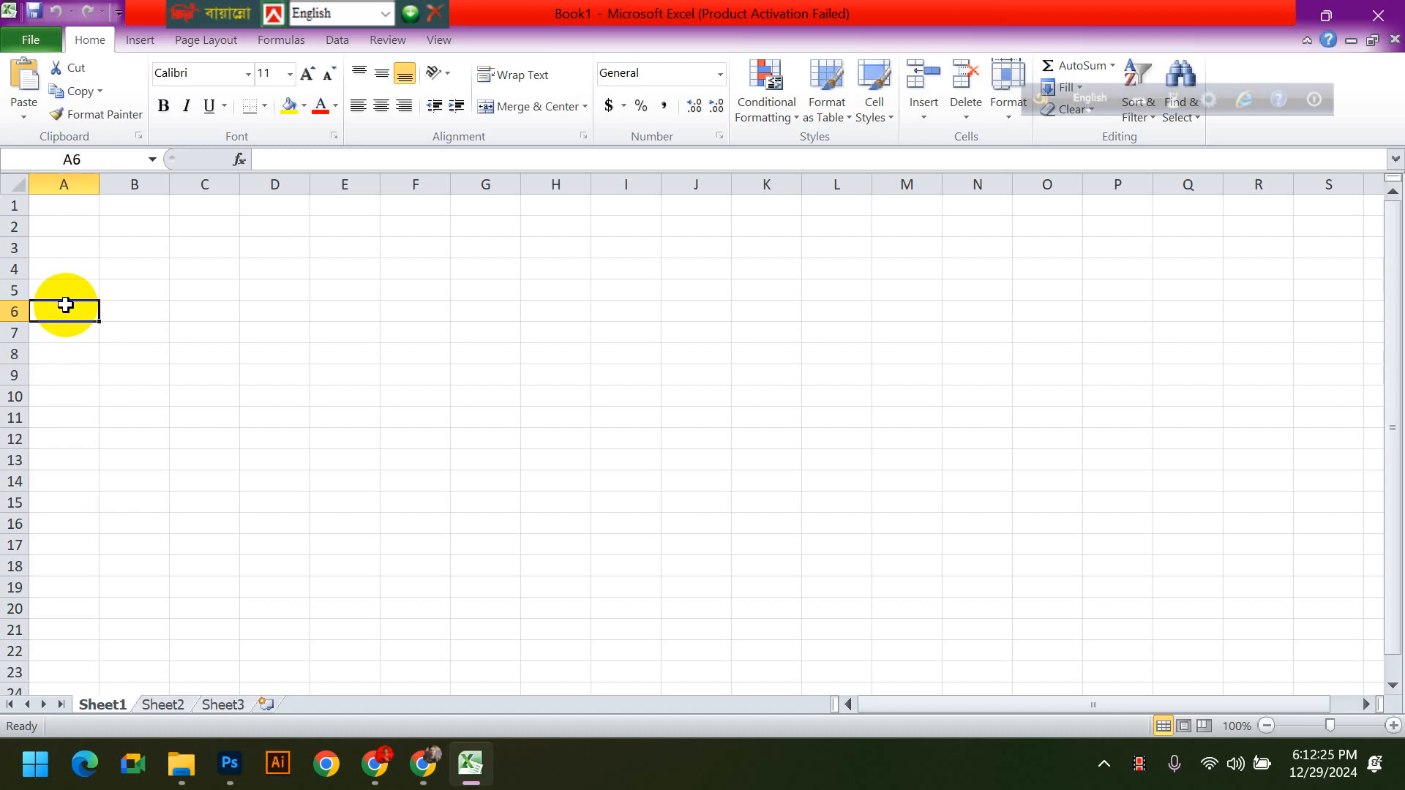
{"action": "left_click", "coordinate": [281, 390]}
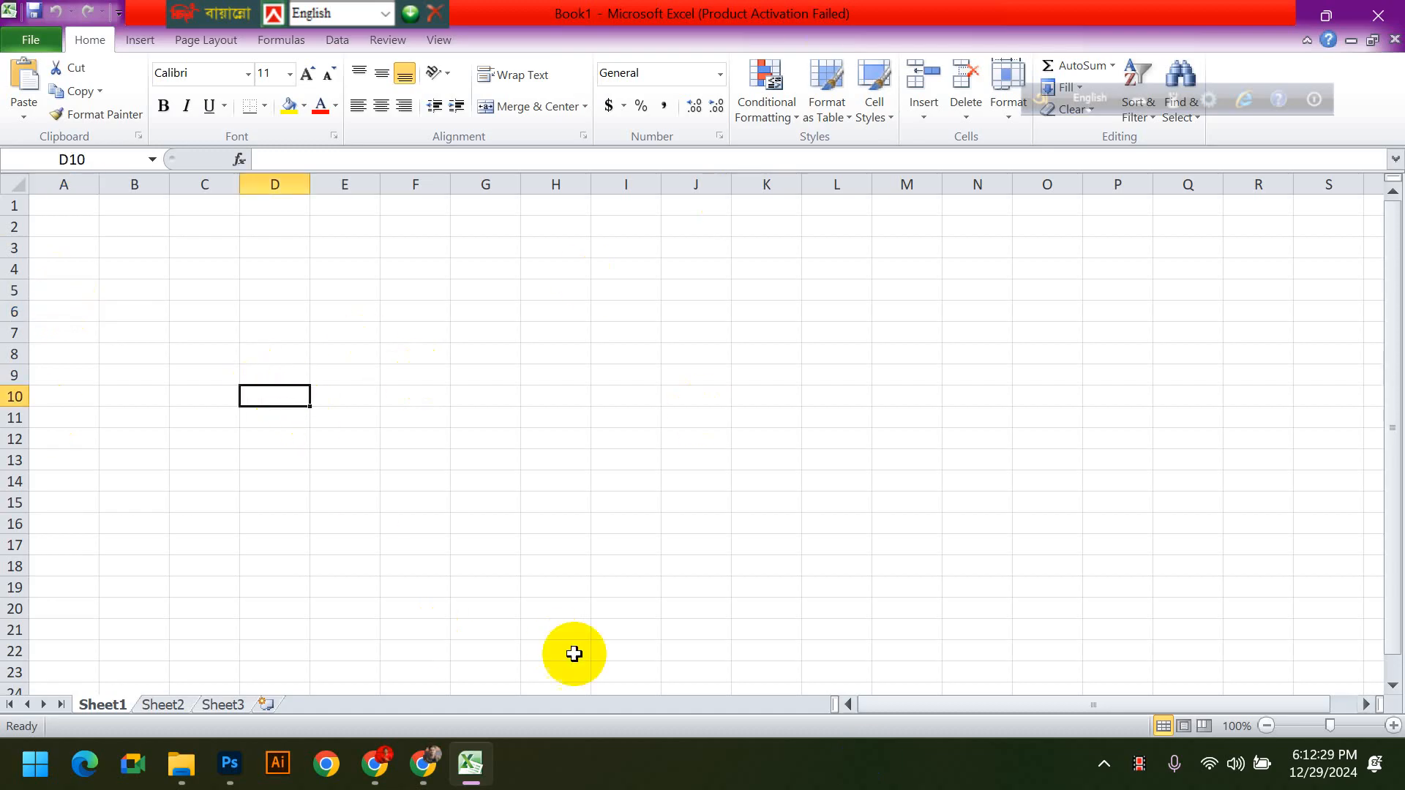
{"action": "left_click", "coordinate": [77, 209]}
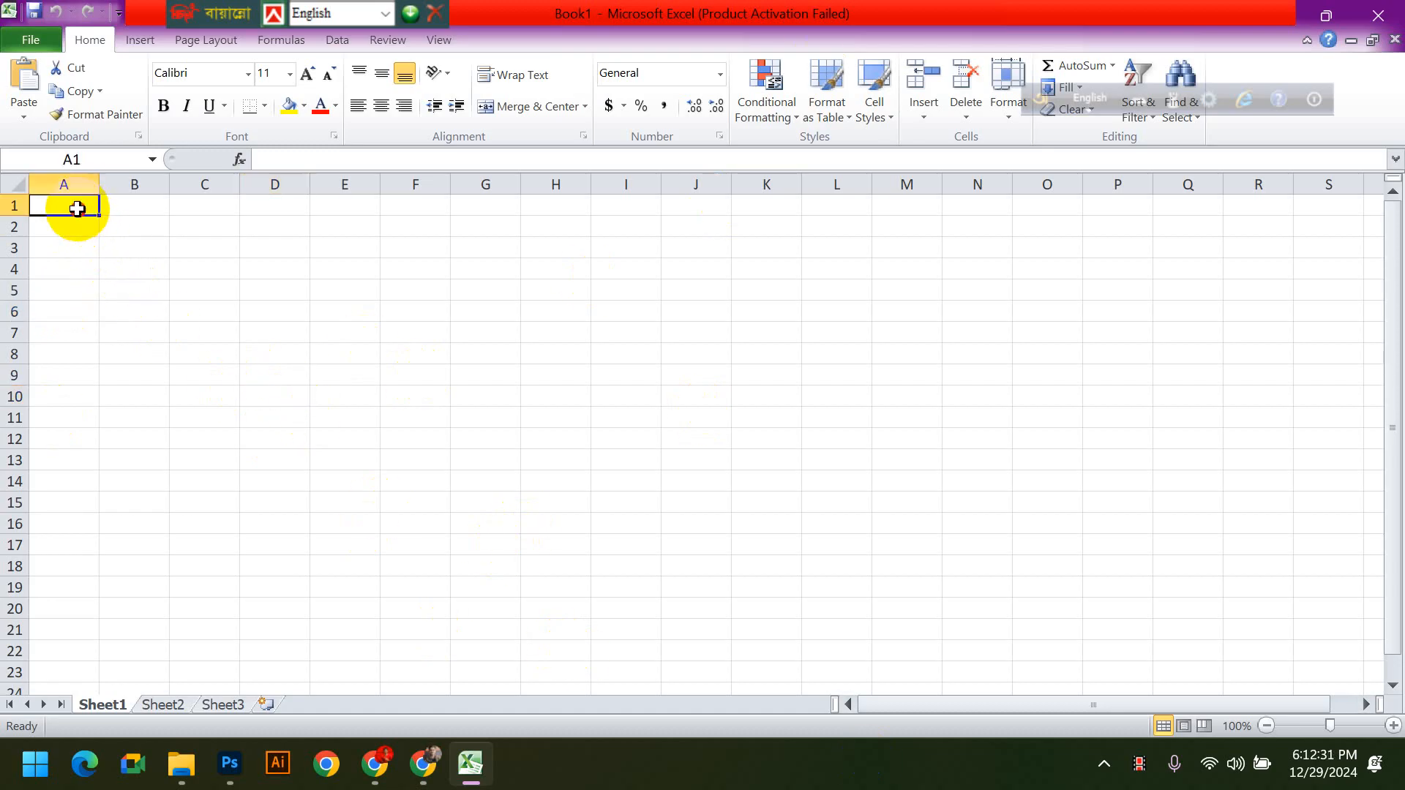
{"action": "left_click", "coordinate": [119, 205]}
{"action": "left_click", "coordinate": [336, 207]}
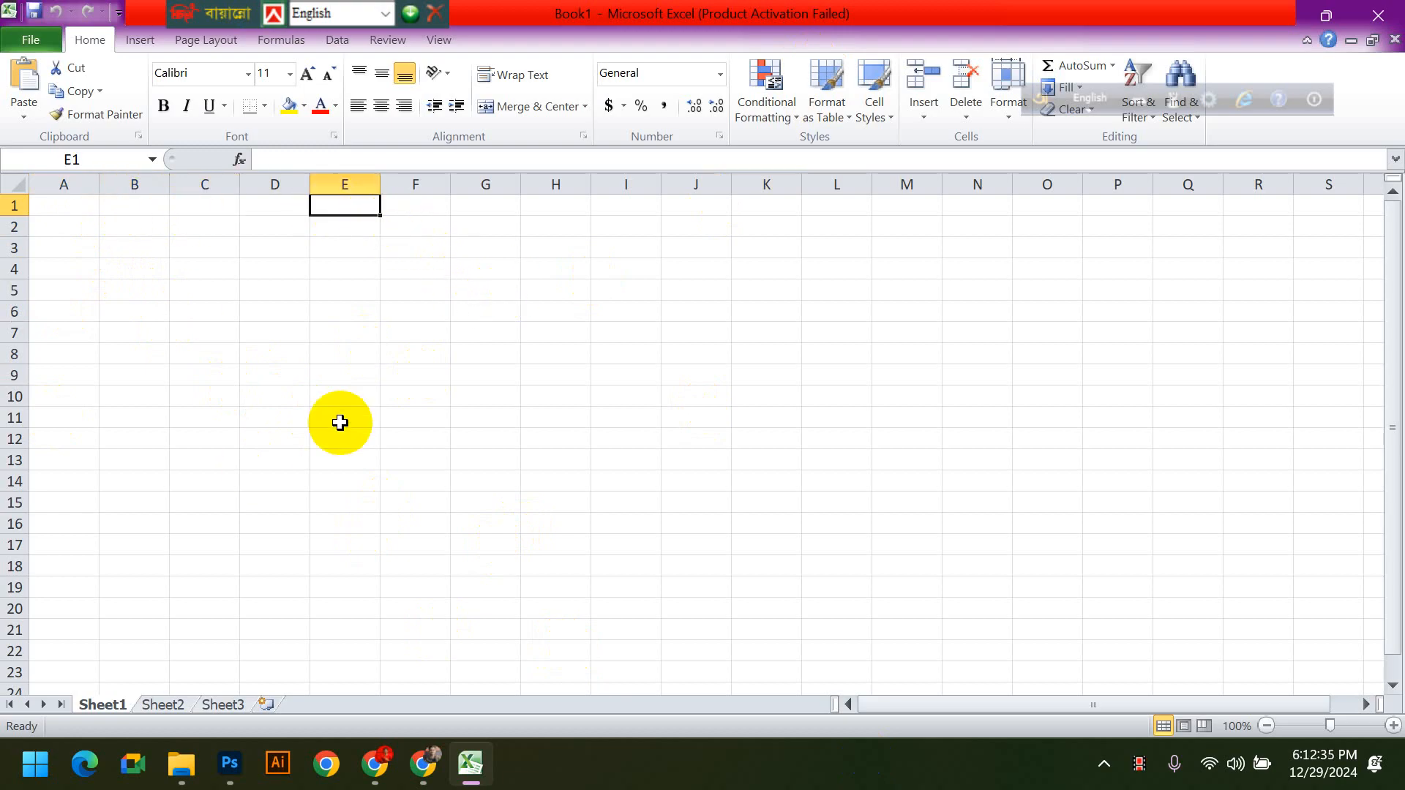
{"action": "left_click", "coordinate": [289, 293]}
{"action": "left_click", "coordinate": [766, 414]}
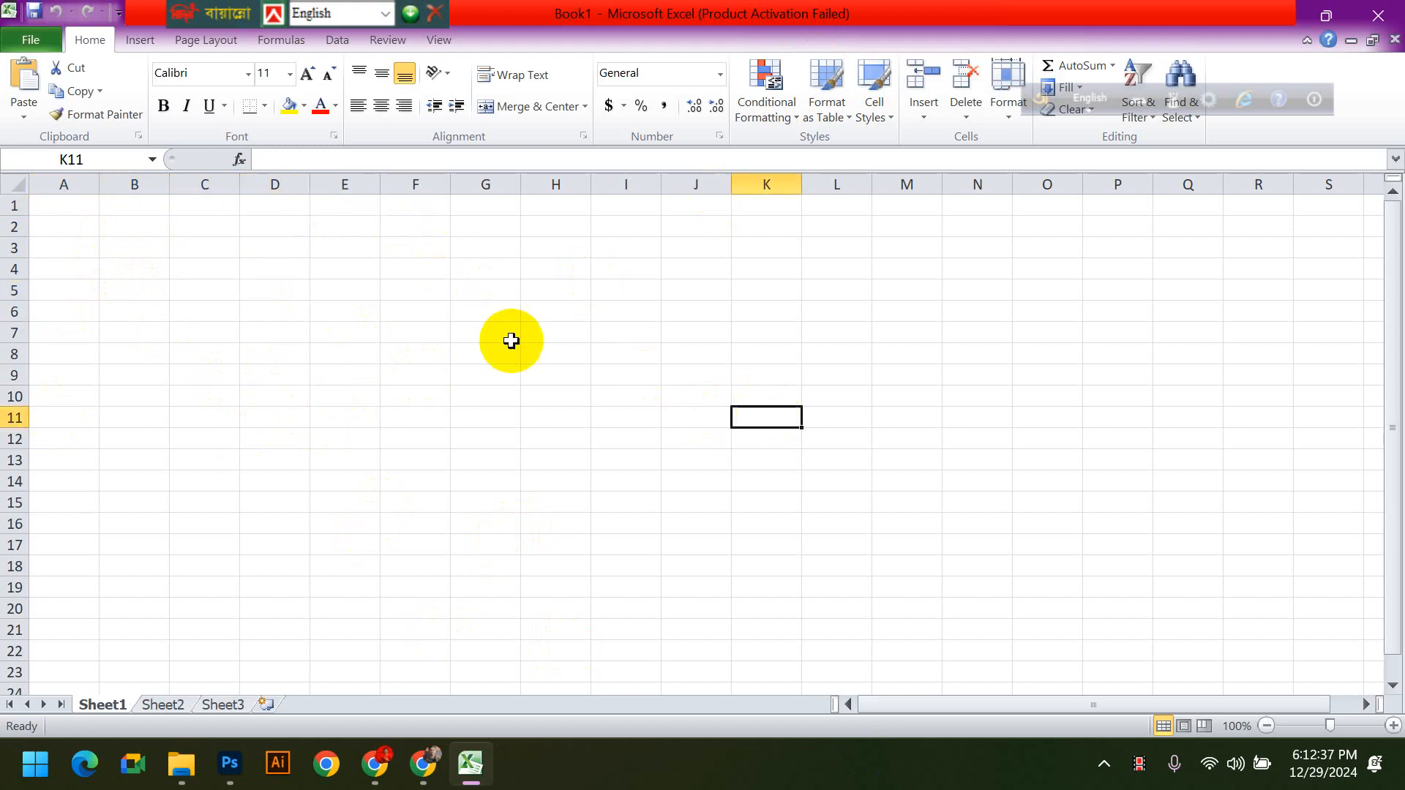
- Move the floating keyboard language toolbar off the ribbon and onto the window's title bar
{"action": "left_click_drag", "start_coordinate": [1035, 118], "coordinate": [906, 23]}
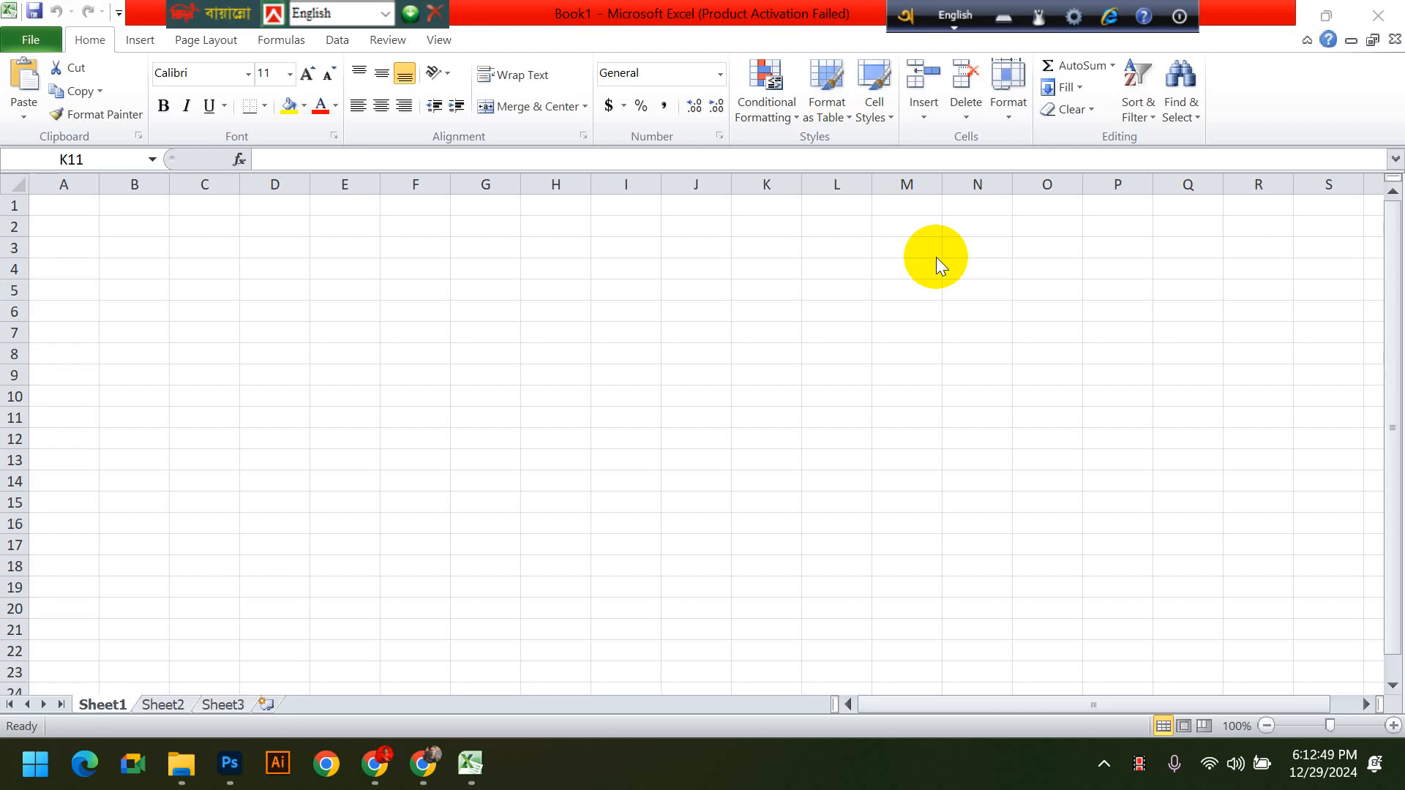
{"action": "left_click", "coordinate": [104, 207]}
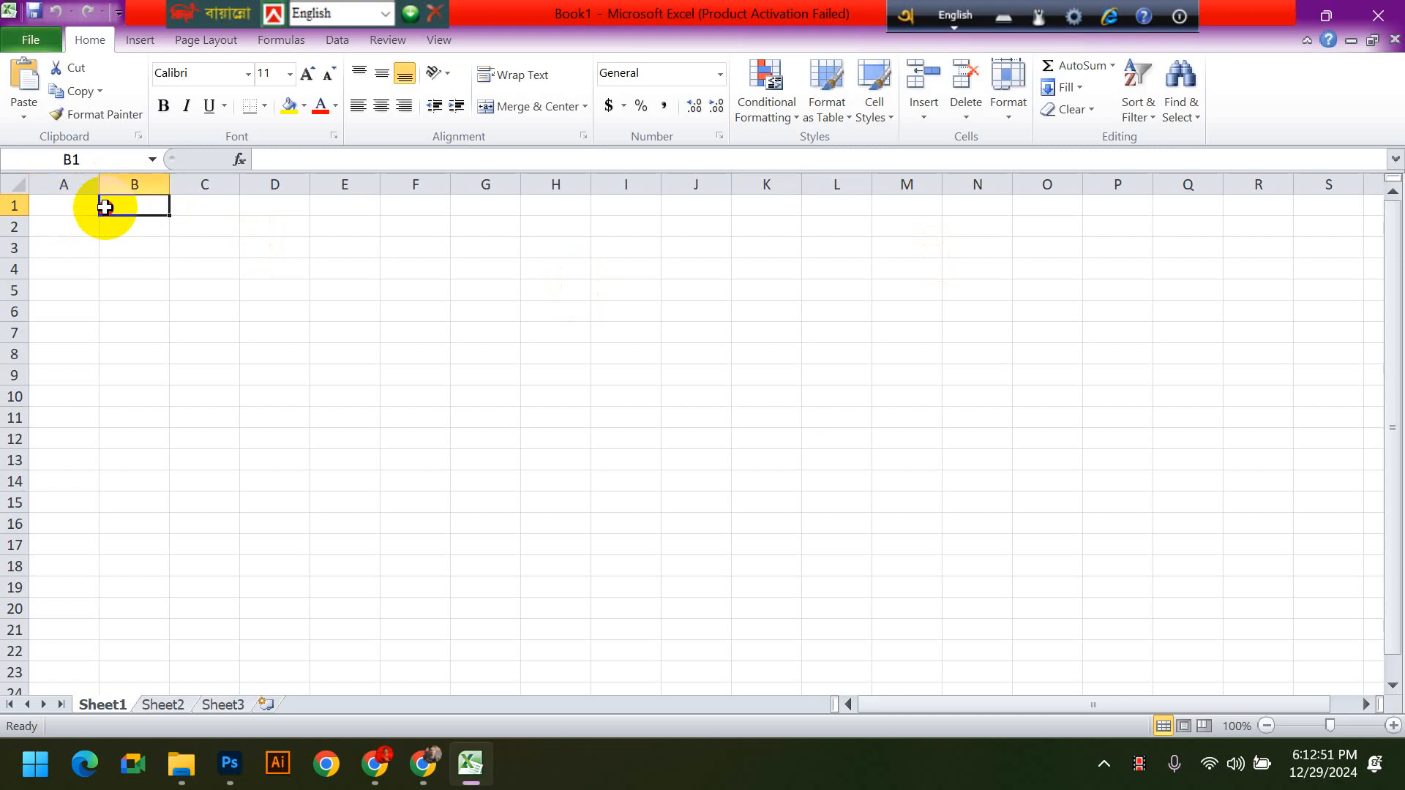
{"action": "left_click", "coordinate": [179, 208]}
{"action": "left_click", "coordinate": [599, 227]}
{"action": "left_click", "coordinate": [107, 333]}
{"action": "left_click", "coordinate": [411, 481]}
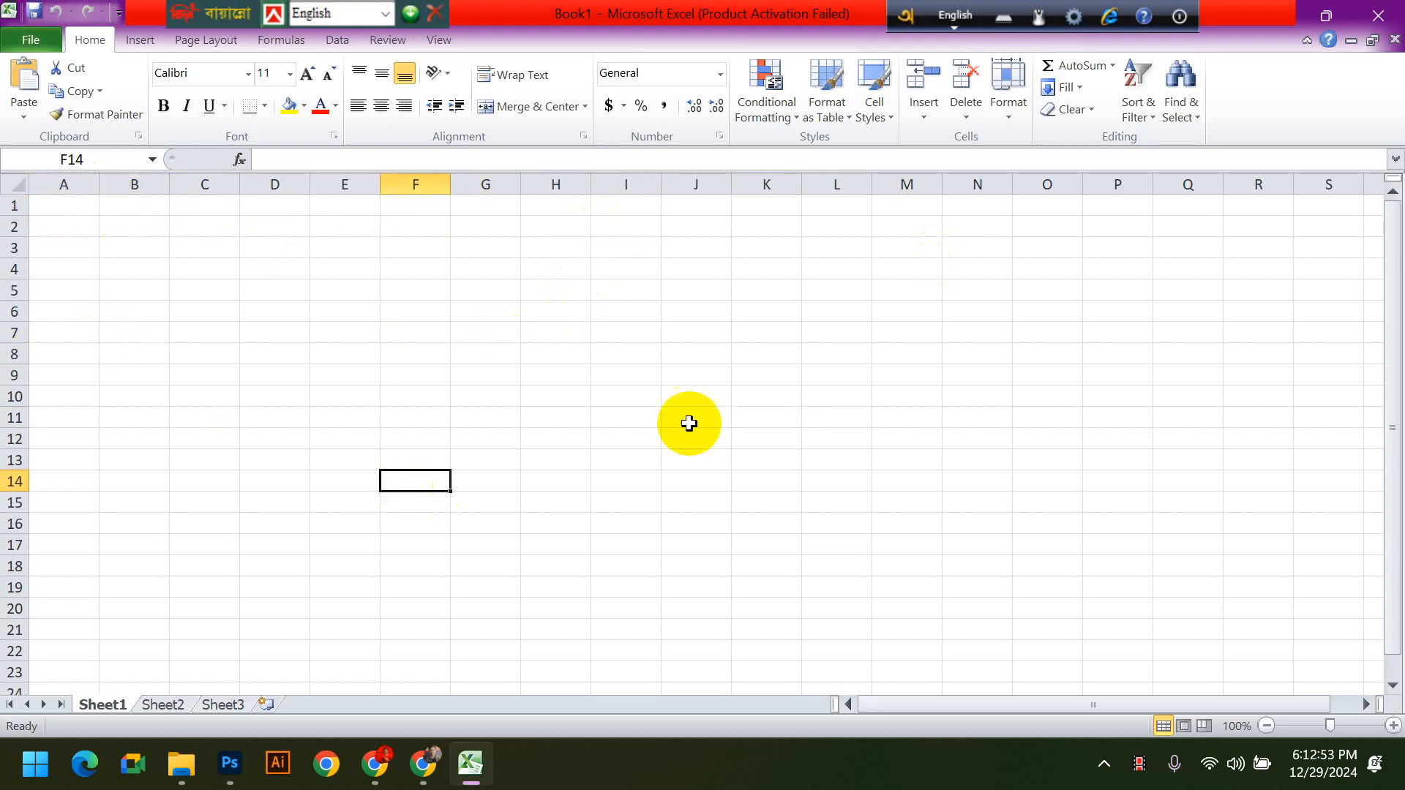
{"action": "left_click", "coordinate": [313, 369]}
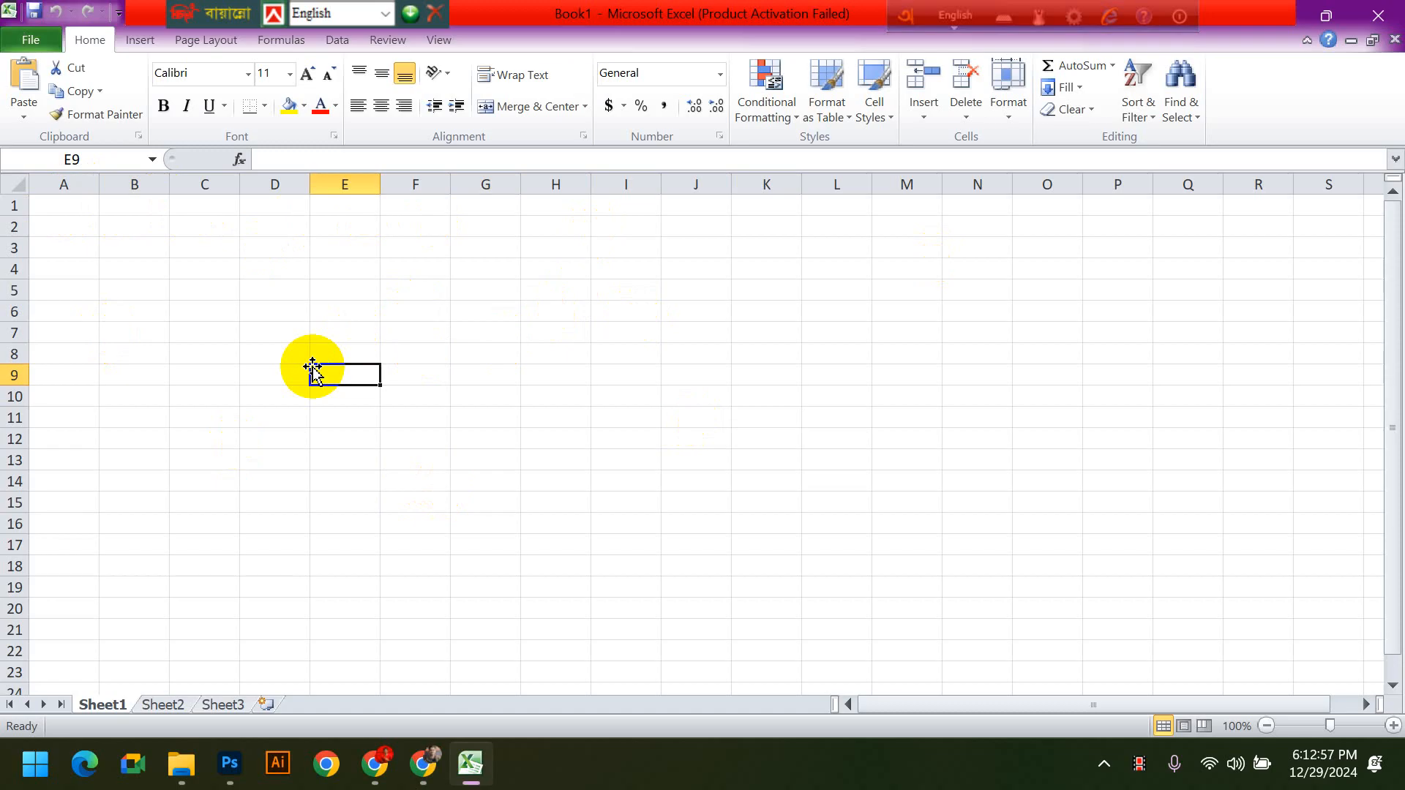
{"action": "key", "text": "Up"}
{"action": "key", "text": "Up"}
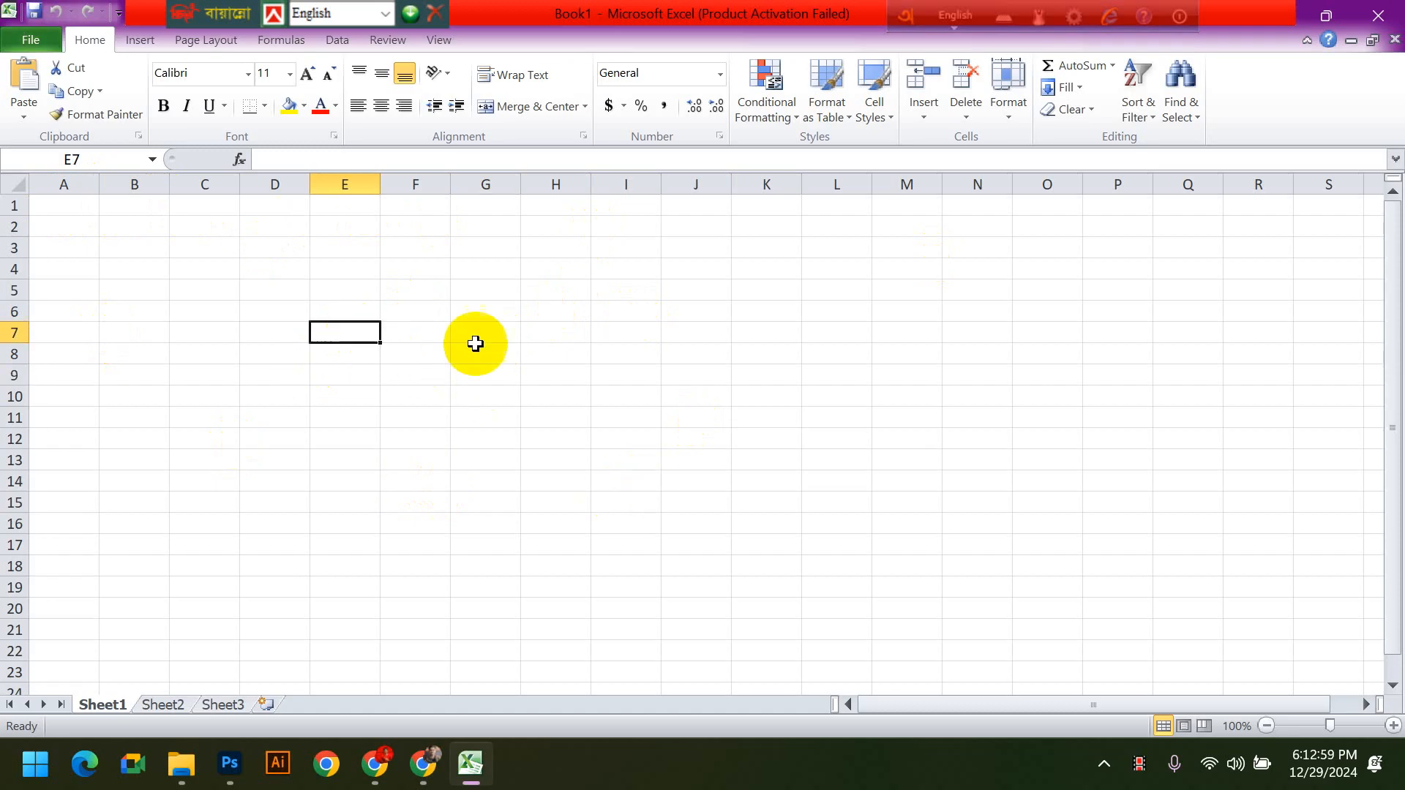
{"action": "left_click", "coordinate": [1044, 437]}
- Jump from cell G18 to the worksheet's last row and across to its last column, cell XFD1048576
{"action": "left_click", "coordinate": [468, 565]}
{"action": "scroll", "coordinate": [468, 556], "scroll_direction": "down", "scroll_amount": 19}
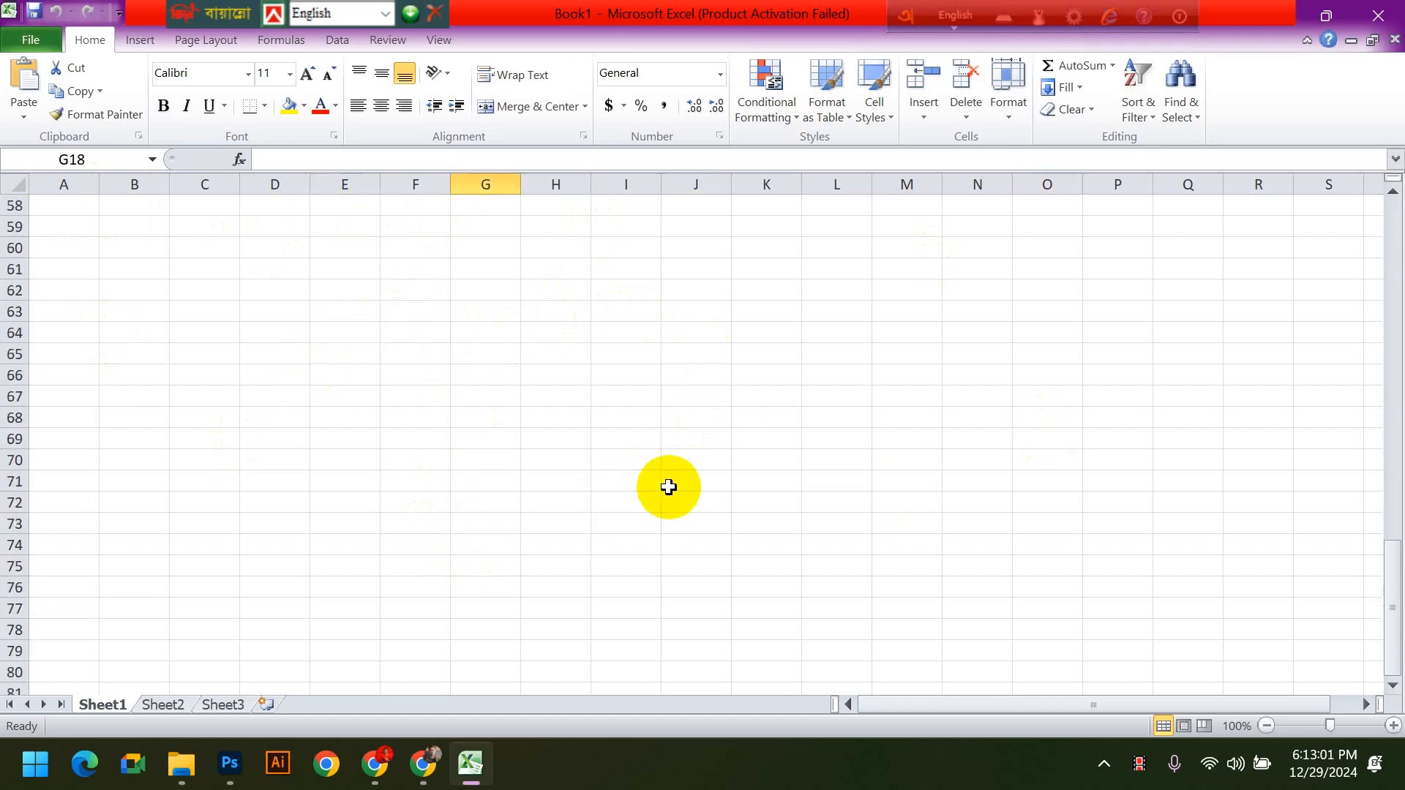
{"action": "key", "text": "ctrl+Down"}
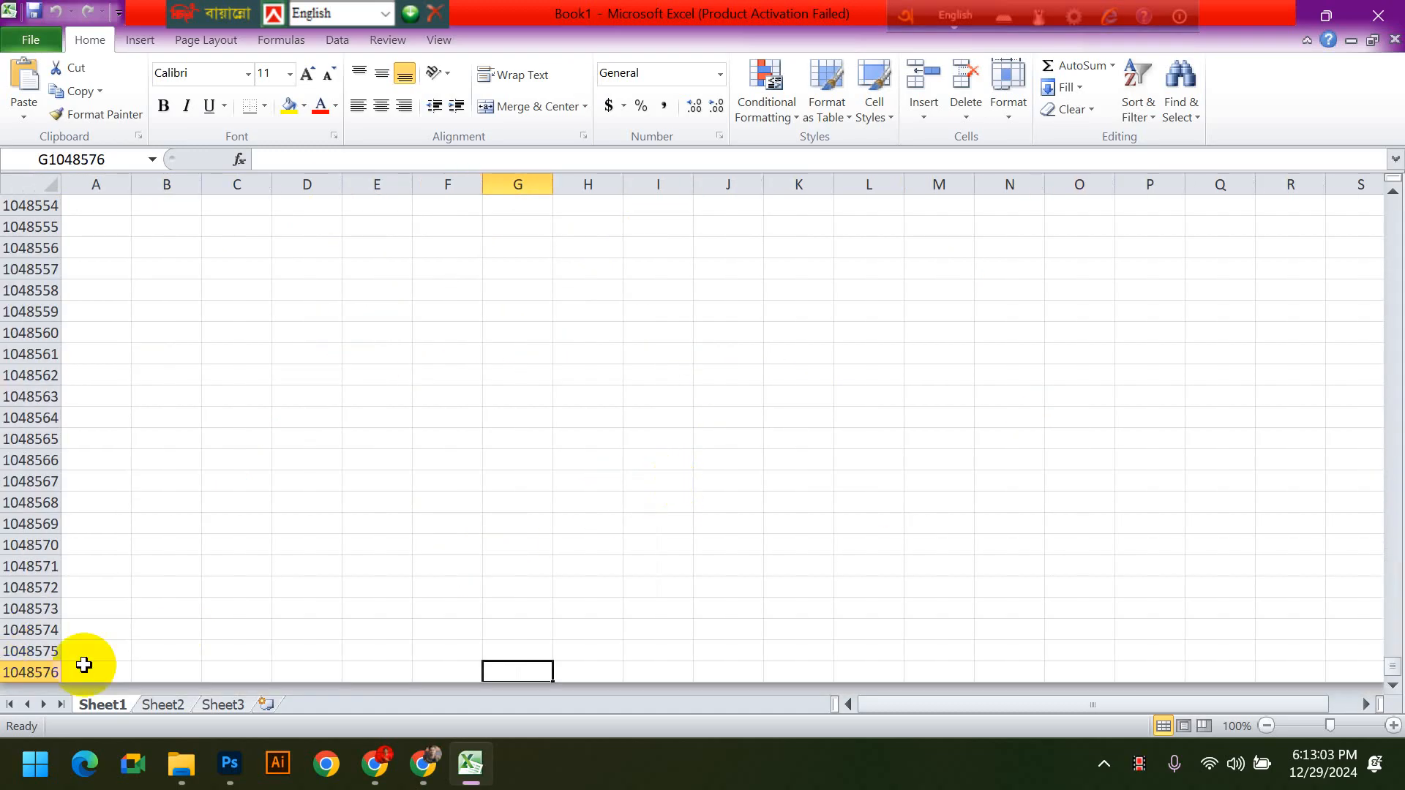
{"action": "key", "text": "ctrl+Right"}
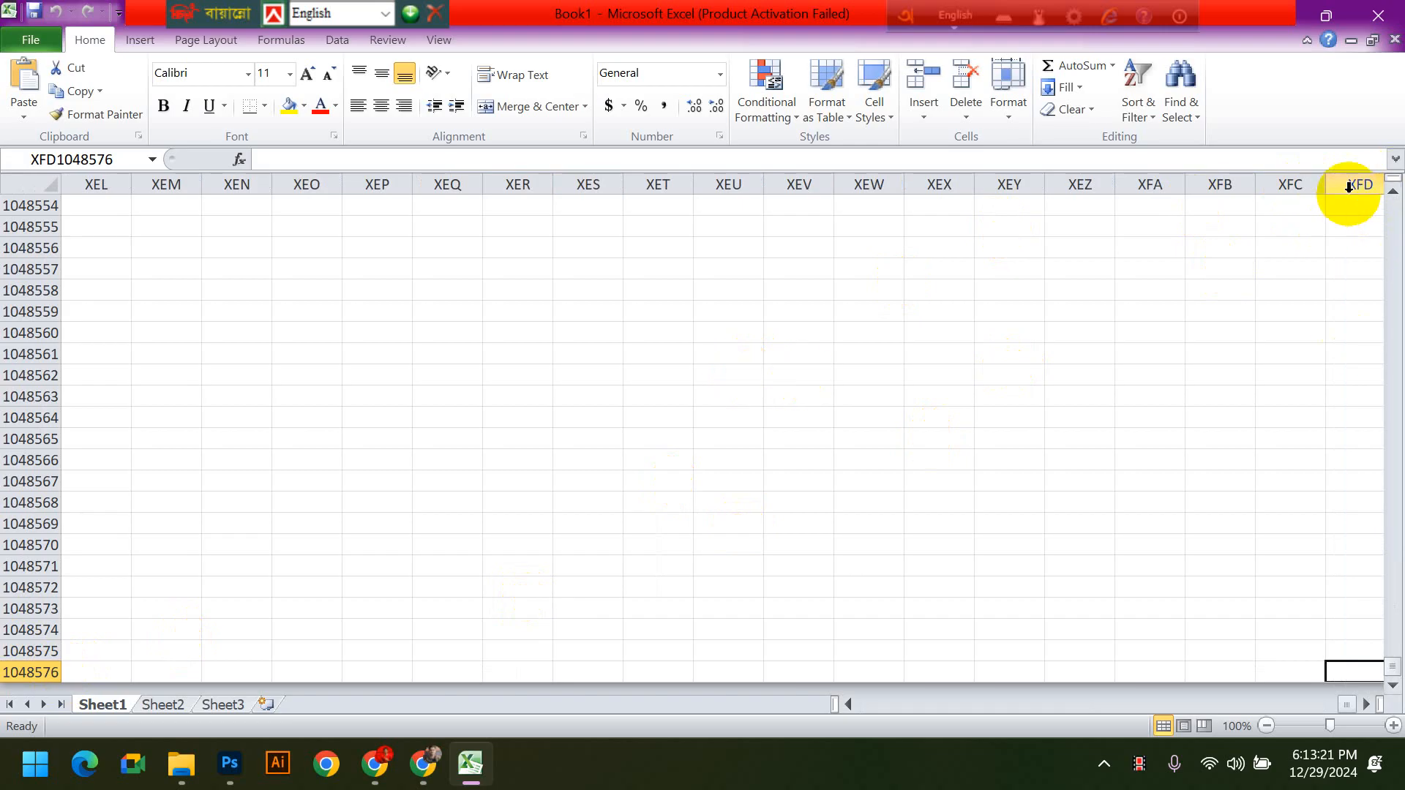
- Jump back to the first column and up to the first row, ending in cell A1
{"action": "key", "text": "ctrl+Left"}
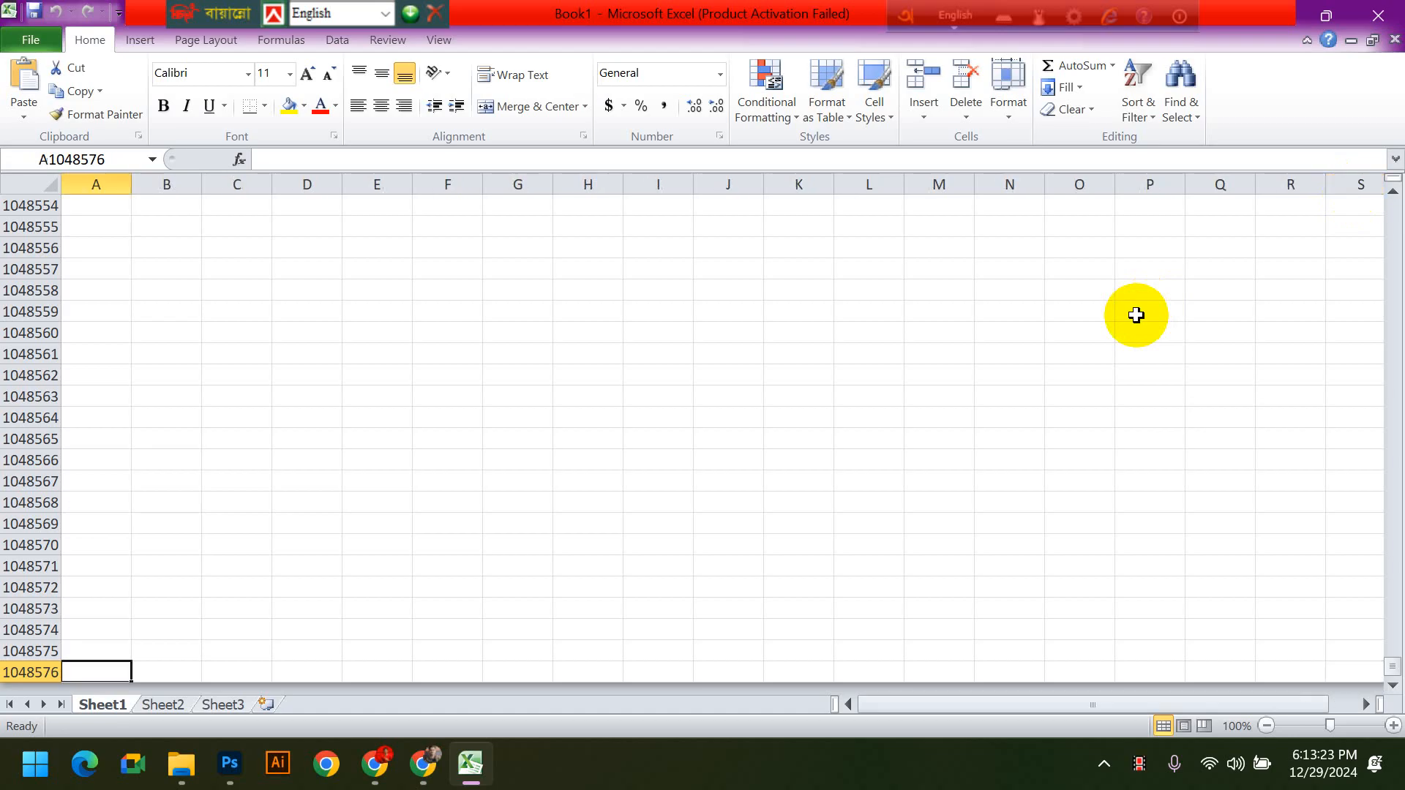
{"action": "scroll", "coordinate": [224, 488], "scroll_direction": "up", "scroll_amount": 20}
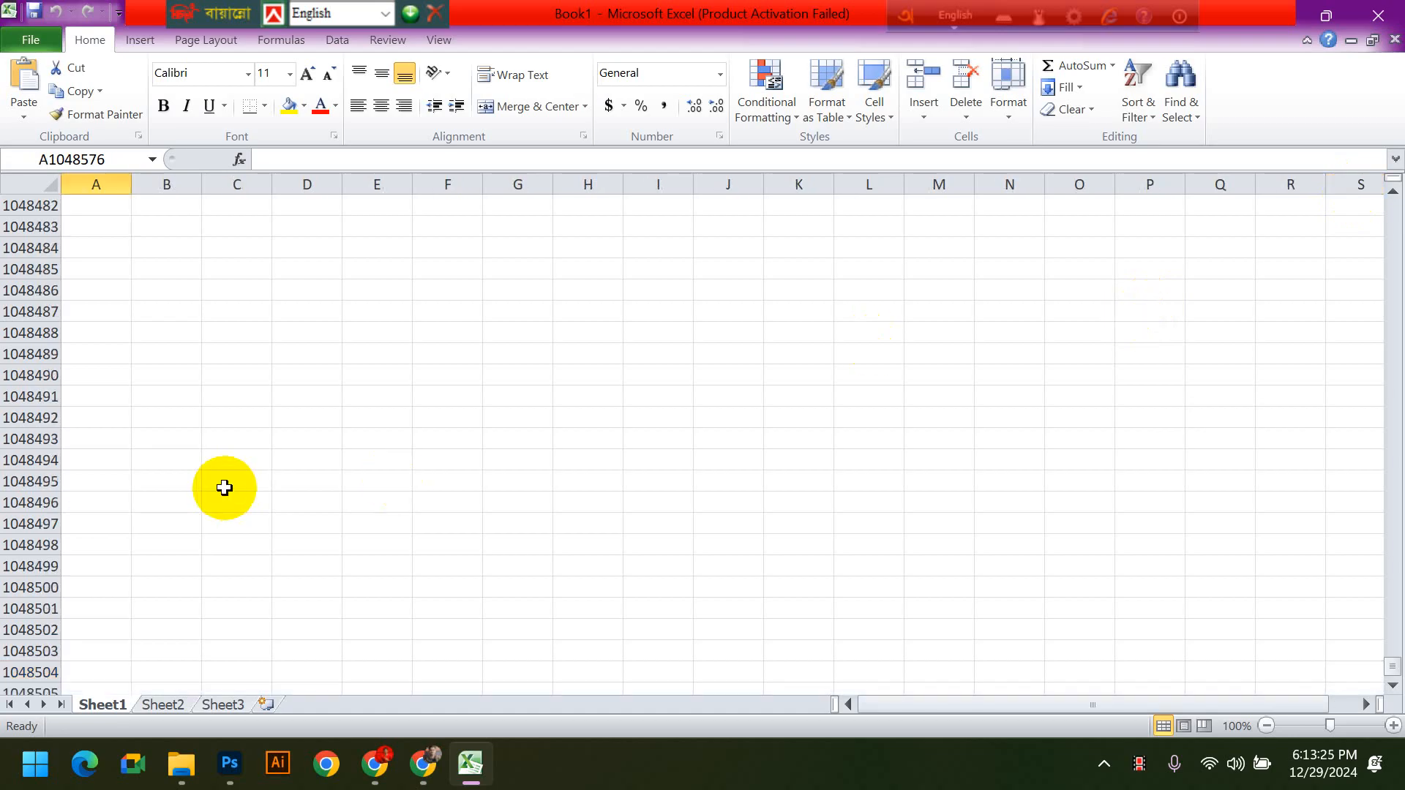
{"action": "key", "text": "ctrl+Up"}
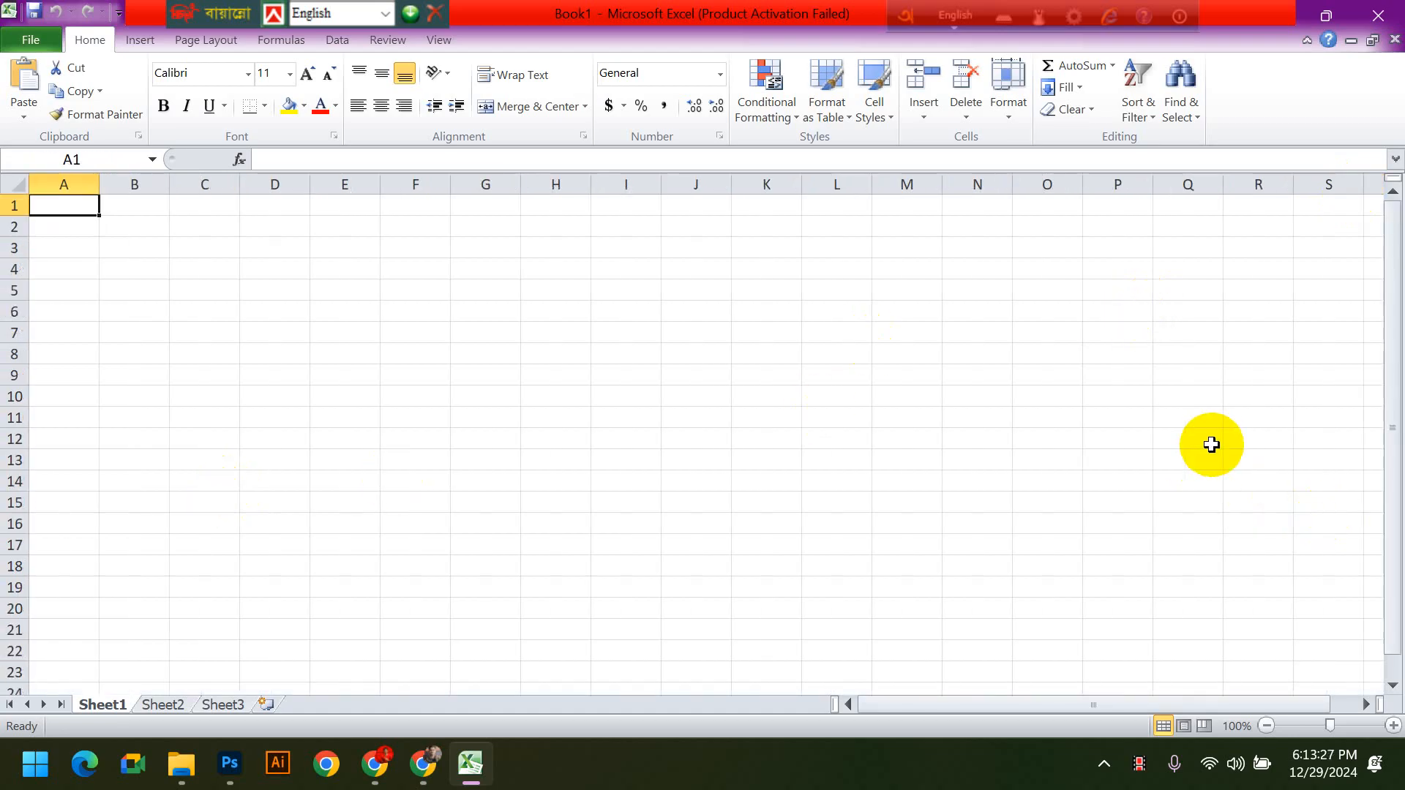
- Select cell E8 and move the active cell two columns right and three rows down to G11
{"action": "left_click", "coordinate": [327, 268]}
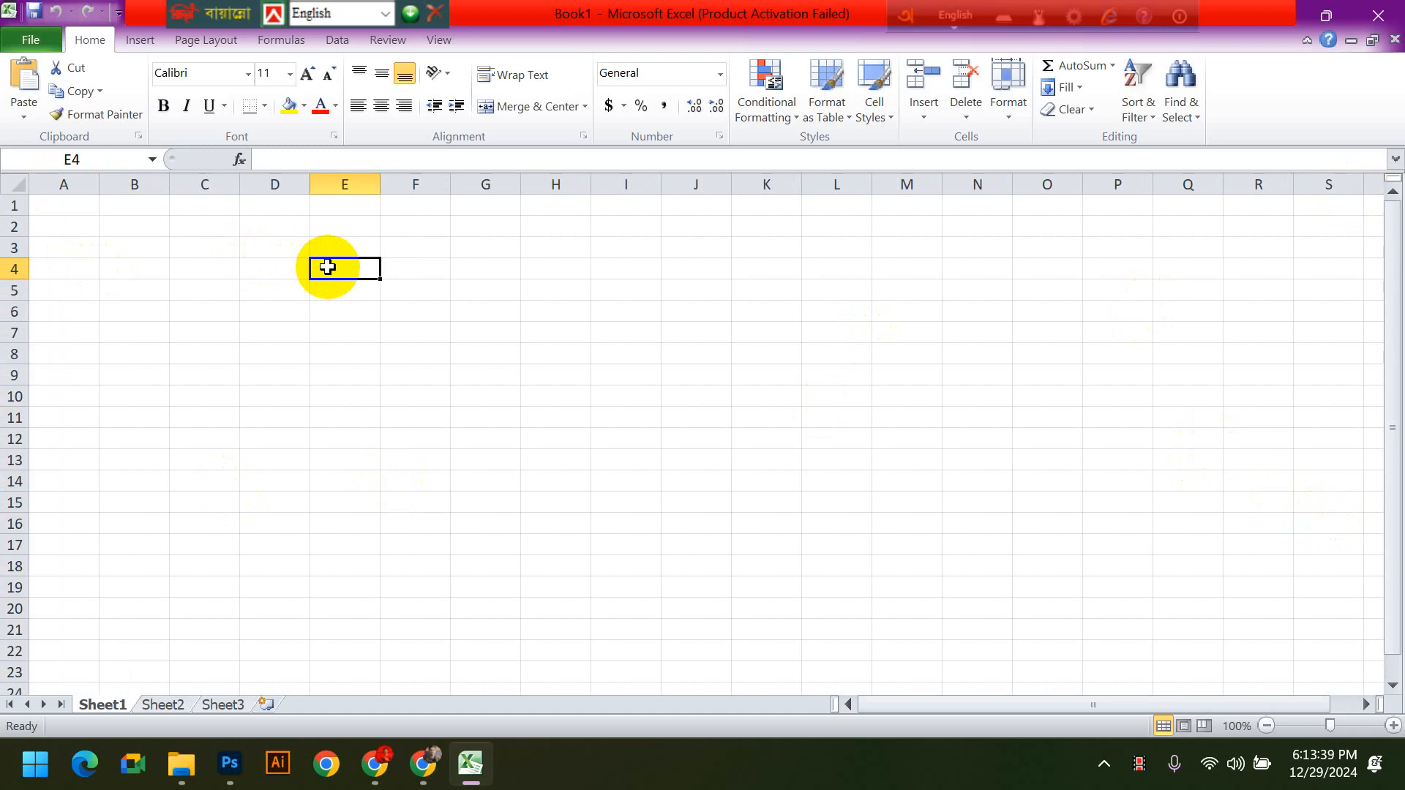
{"action": "left_click", "coordinate": [459, 414]}
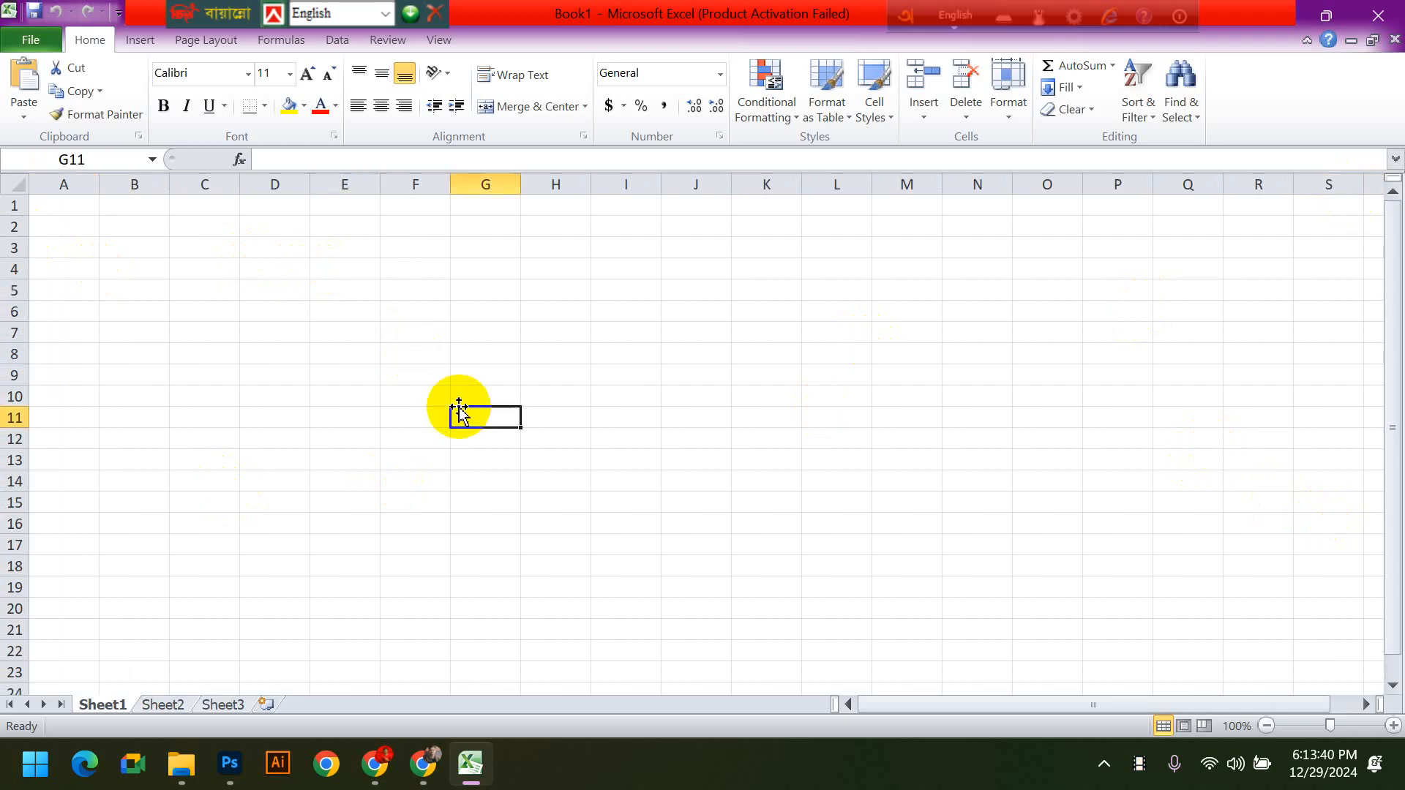
{"action": "left_click", "coordinate": [347, 347]}
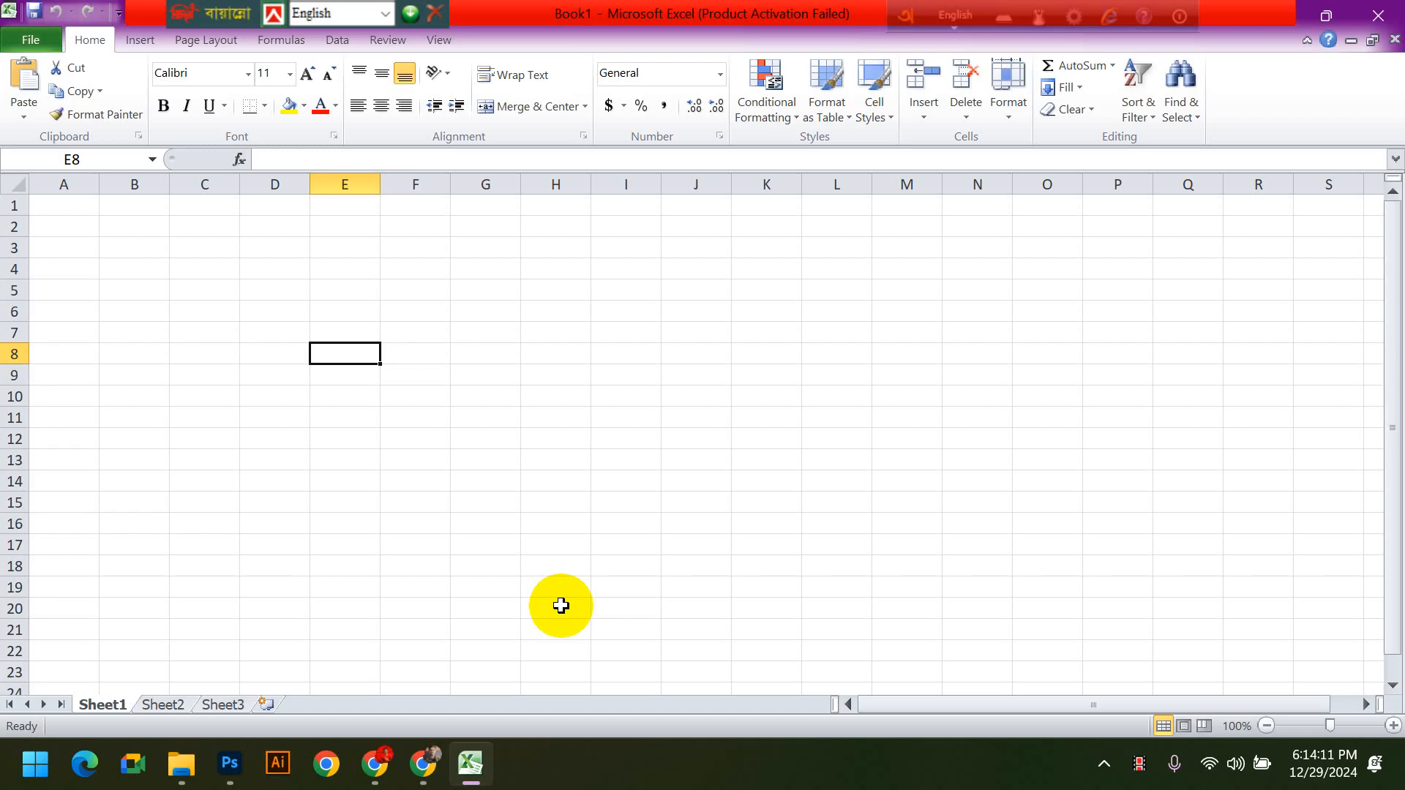
{"action": "key", "text": "Right"}
{"action": "key", "text": "Right"}
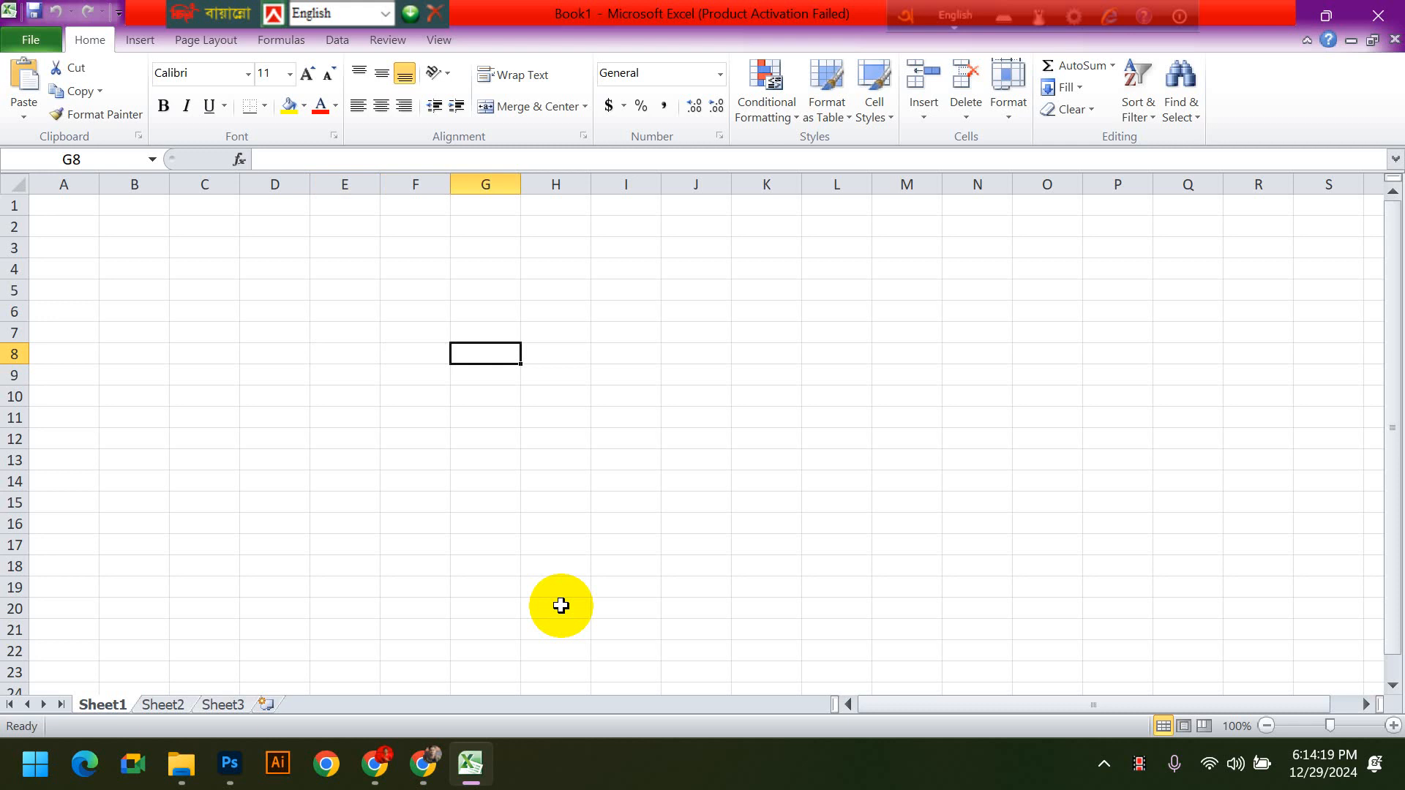
{"action": "key", "text": "Down"}
{"action": "key", "text": "Down"}
{"action": "key", "text": "Down"}
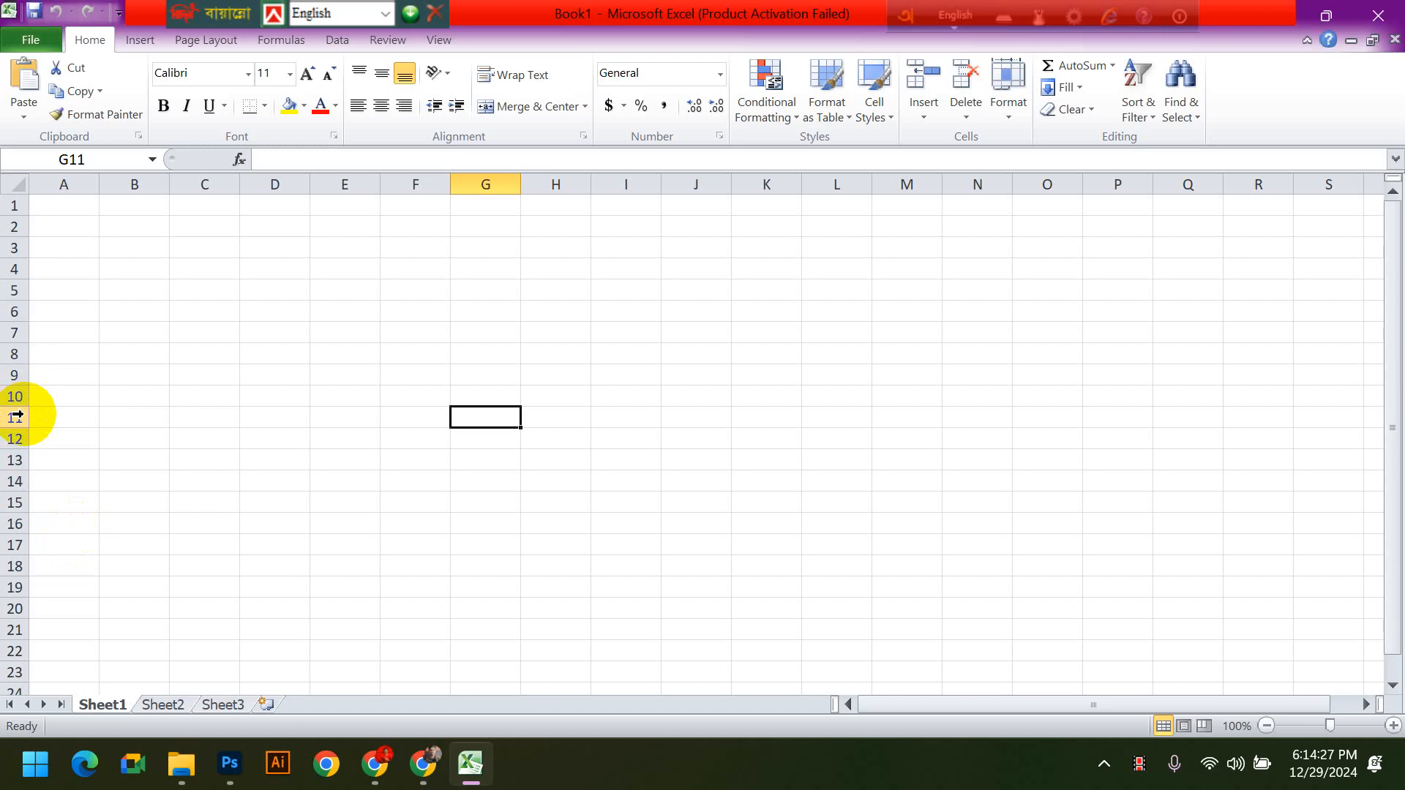
{"action": "left_click", "coordinate": [149, 242]}
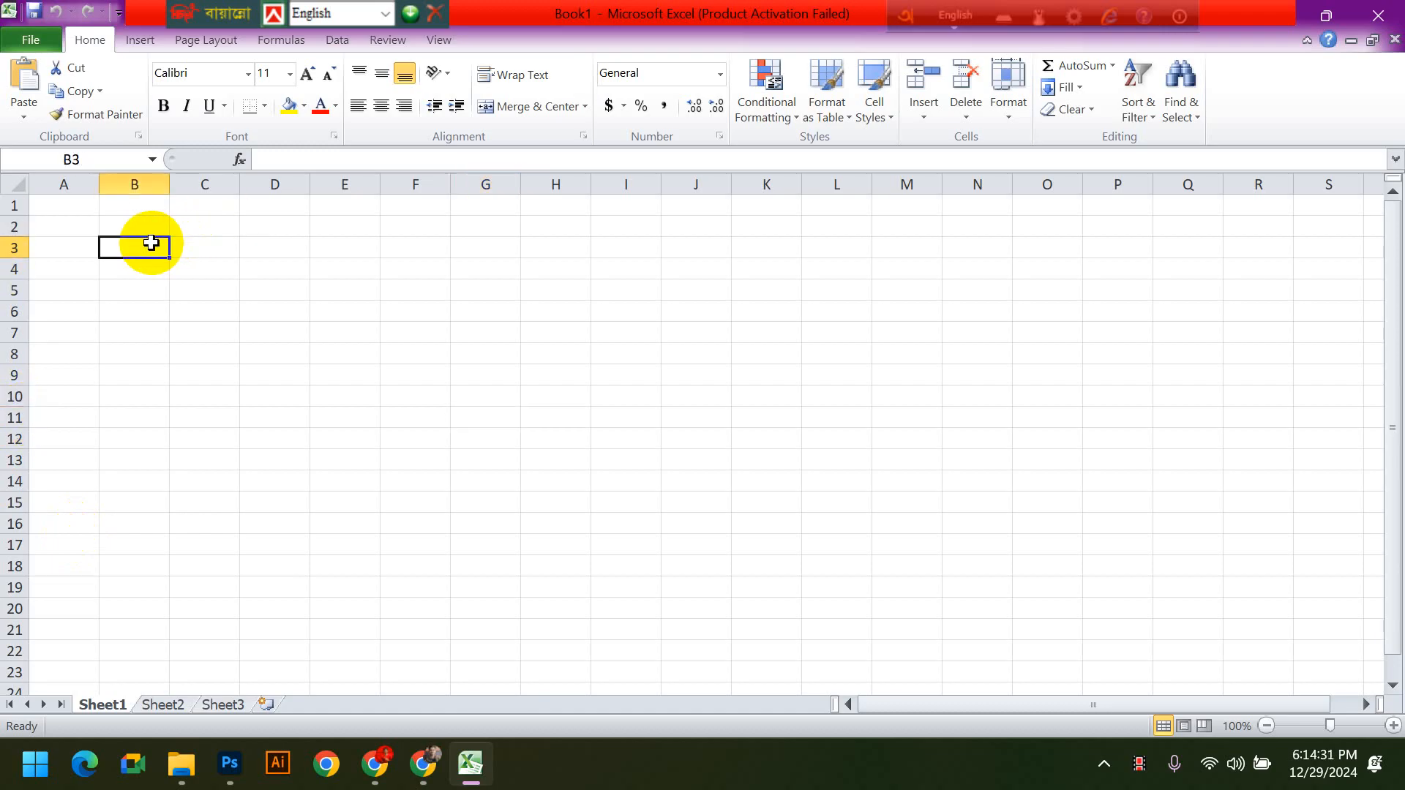
{"action": "left_click", "coordinate": [417, 320]}
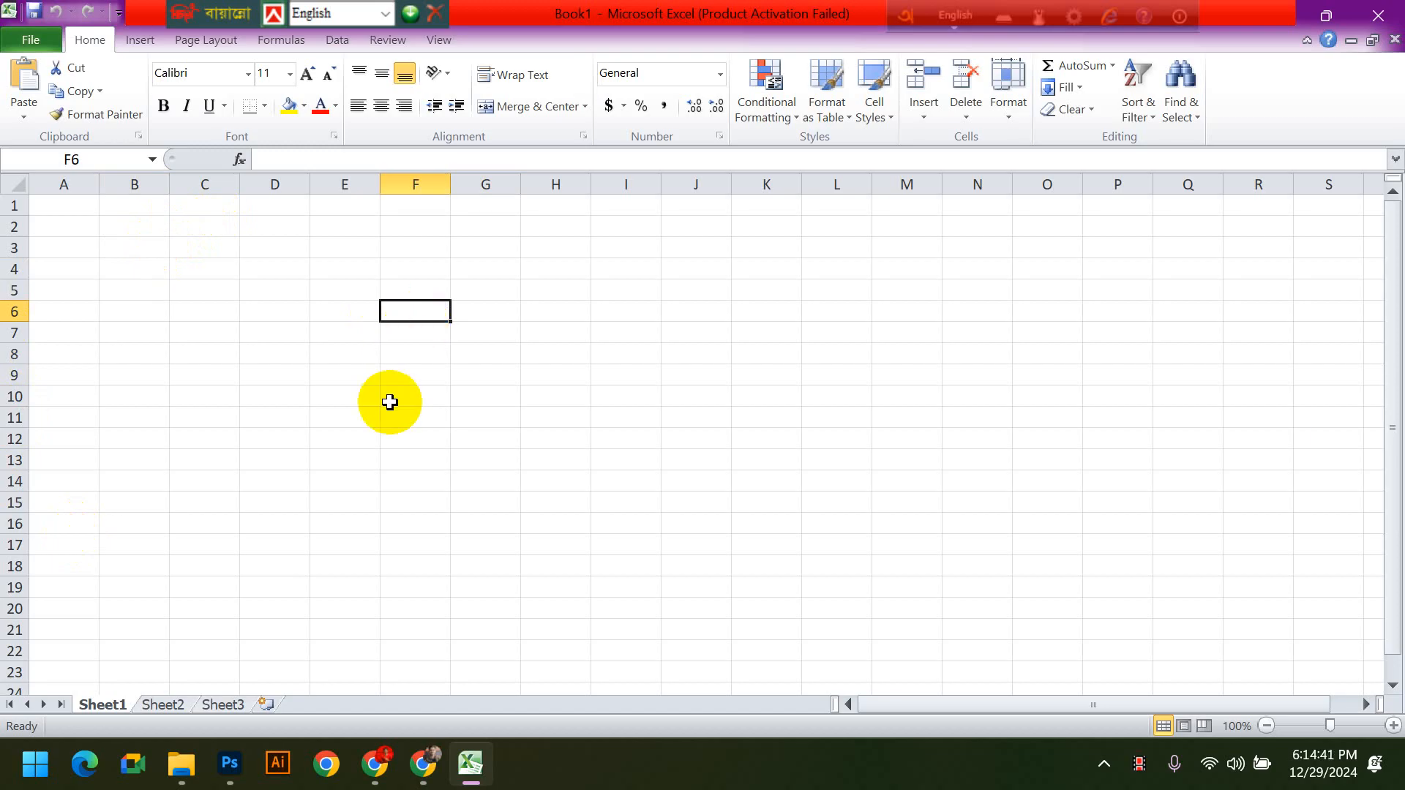
{"action": "left_click", "coordinate": [63, 161]}
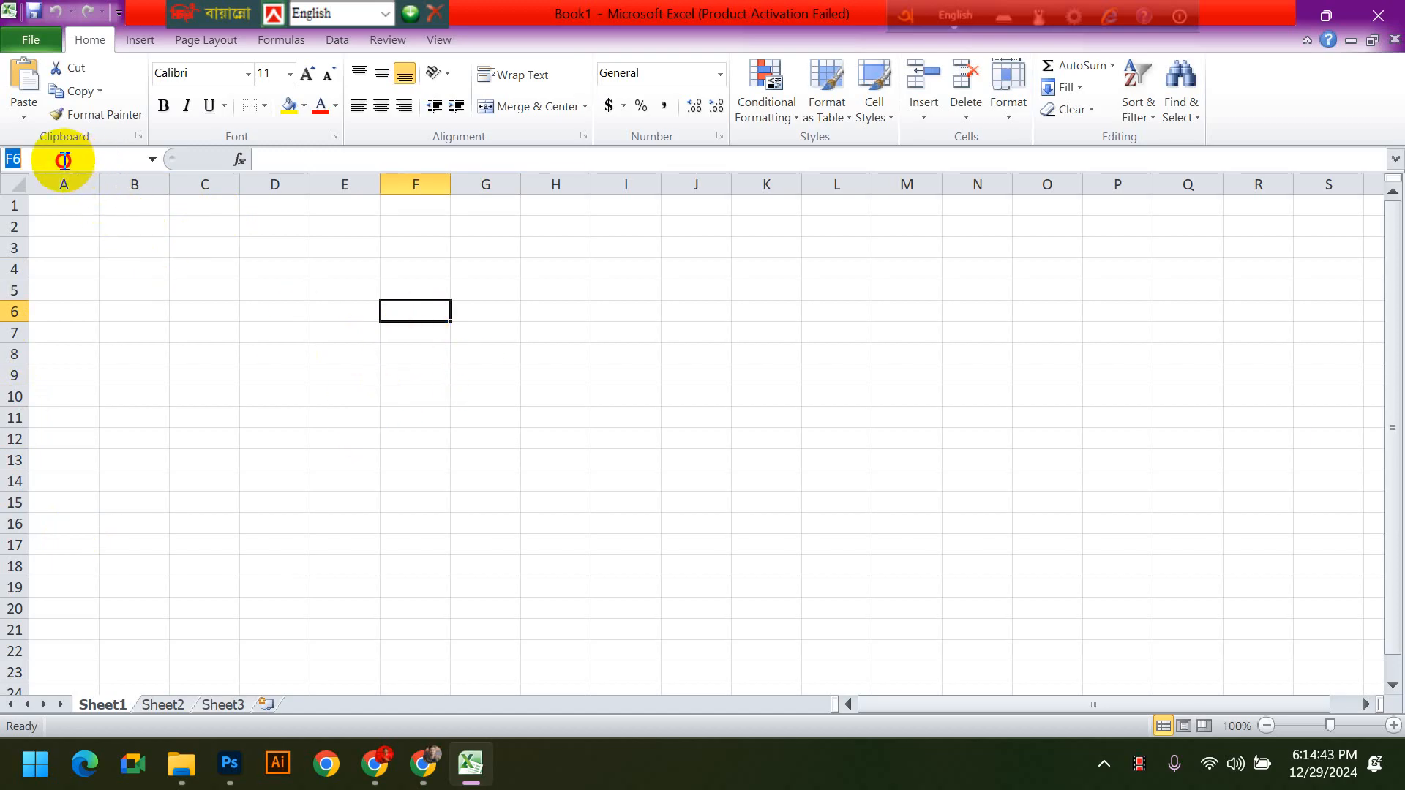
{"action": "left_click", "coordinate": [101, 230]}
{"action": "left_click_drag", "start_coordinate": [455, 432], "coordinate": [452, 426]}
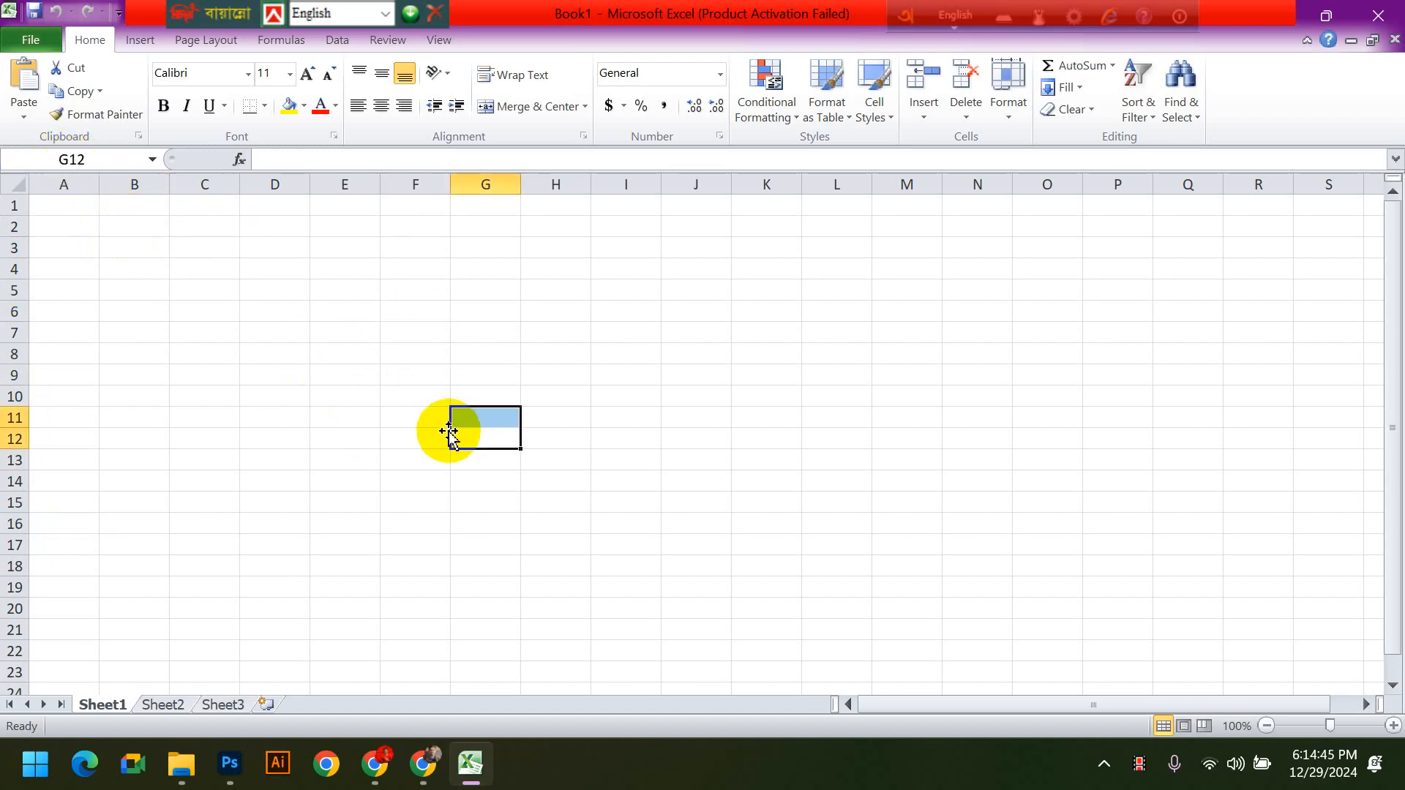
{"action": "left_click", "coordinate": [275, 317]}
{"action": "left_click", "coordinate": [355, 314]}
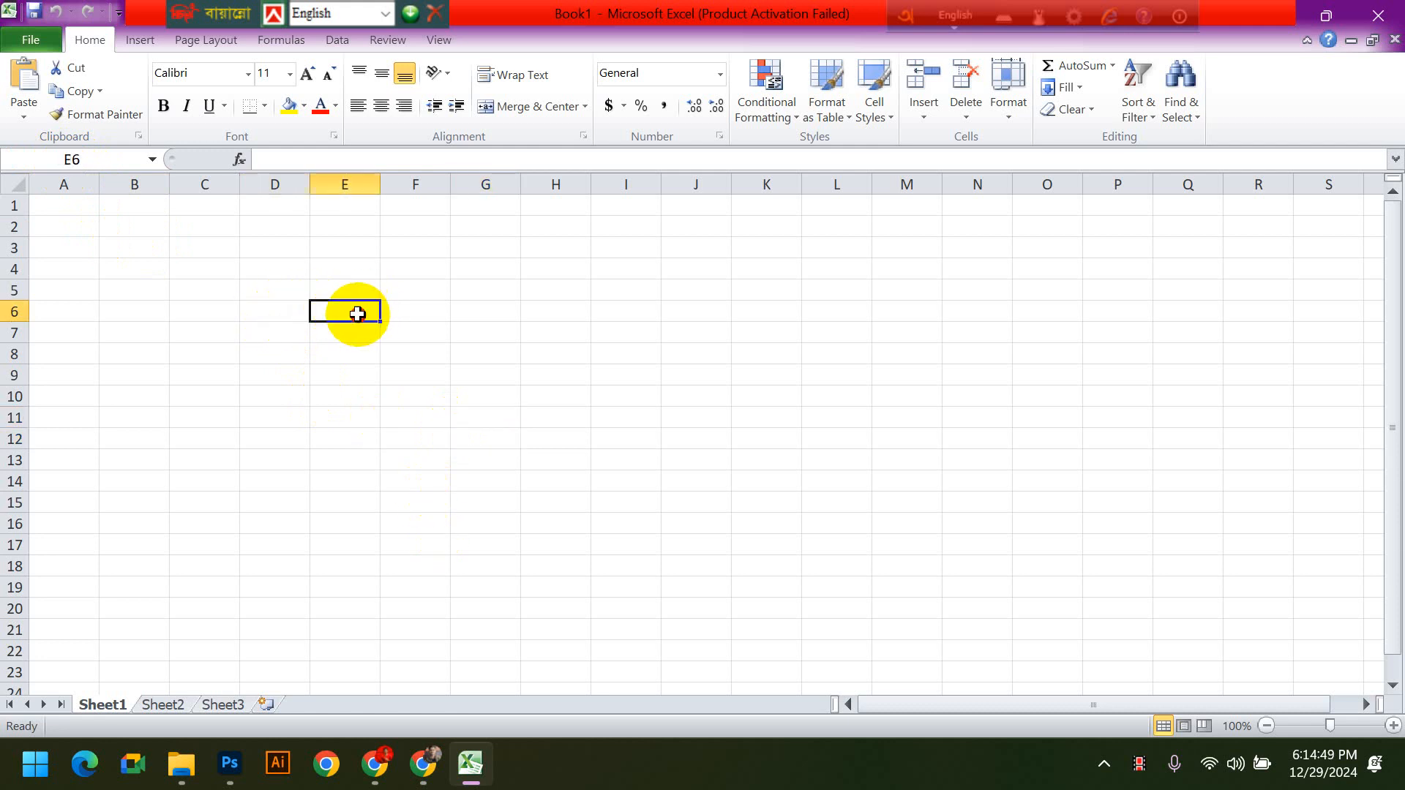
{"action": "left_click", "coordinate": [287, 325]}
{"action": "left_click", "coordinate": [286, 307]}
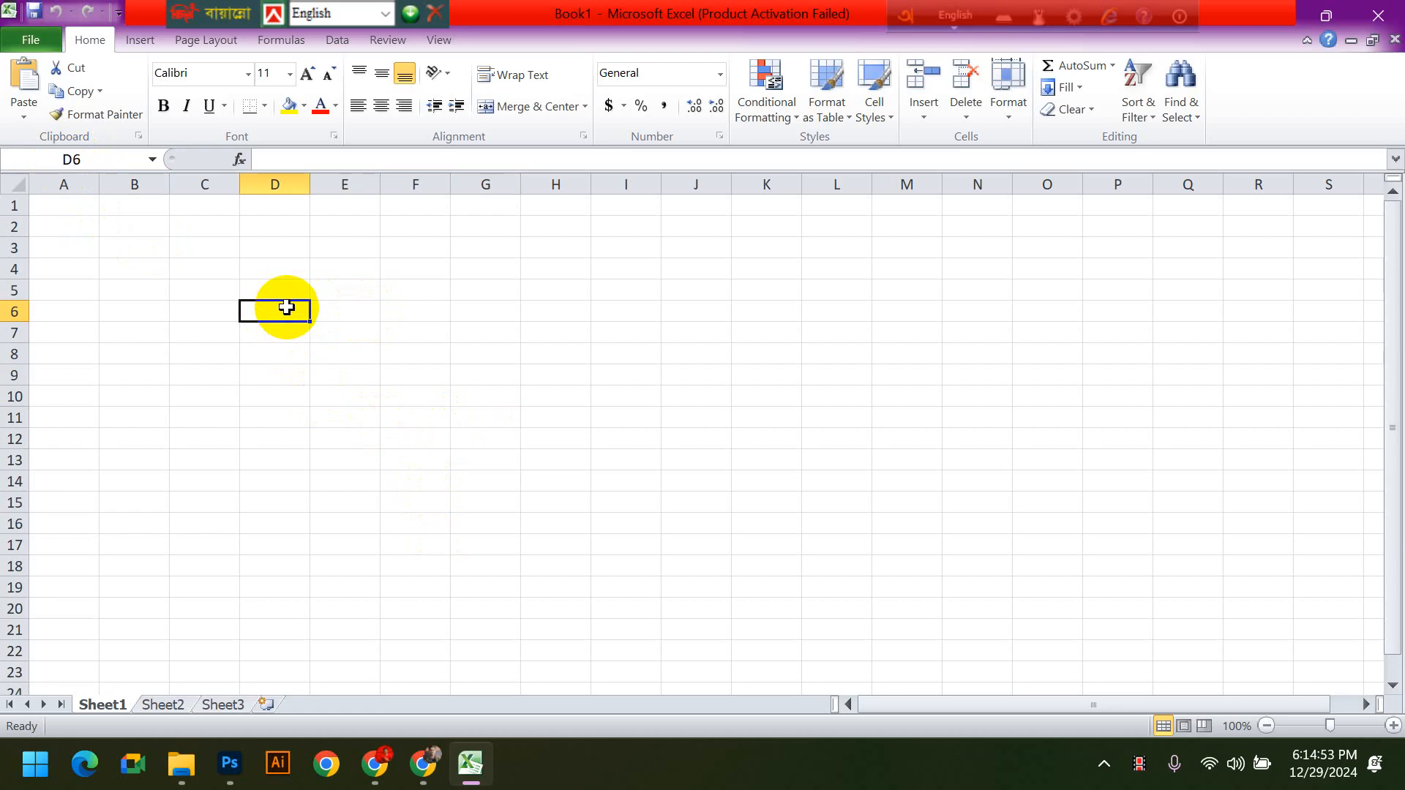
{"action": "left_click", "coordinate": [338, 352]}
{"action": "left_click", "coordinate": [282, 316]}
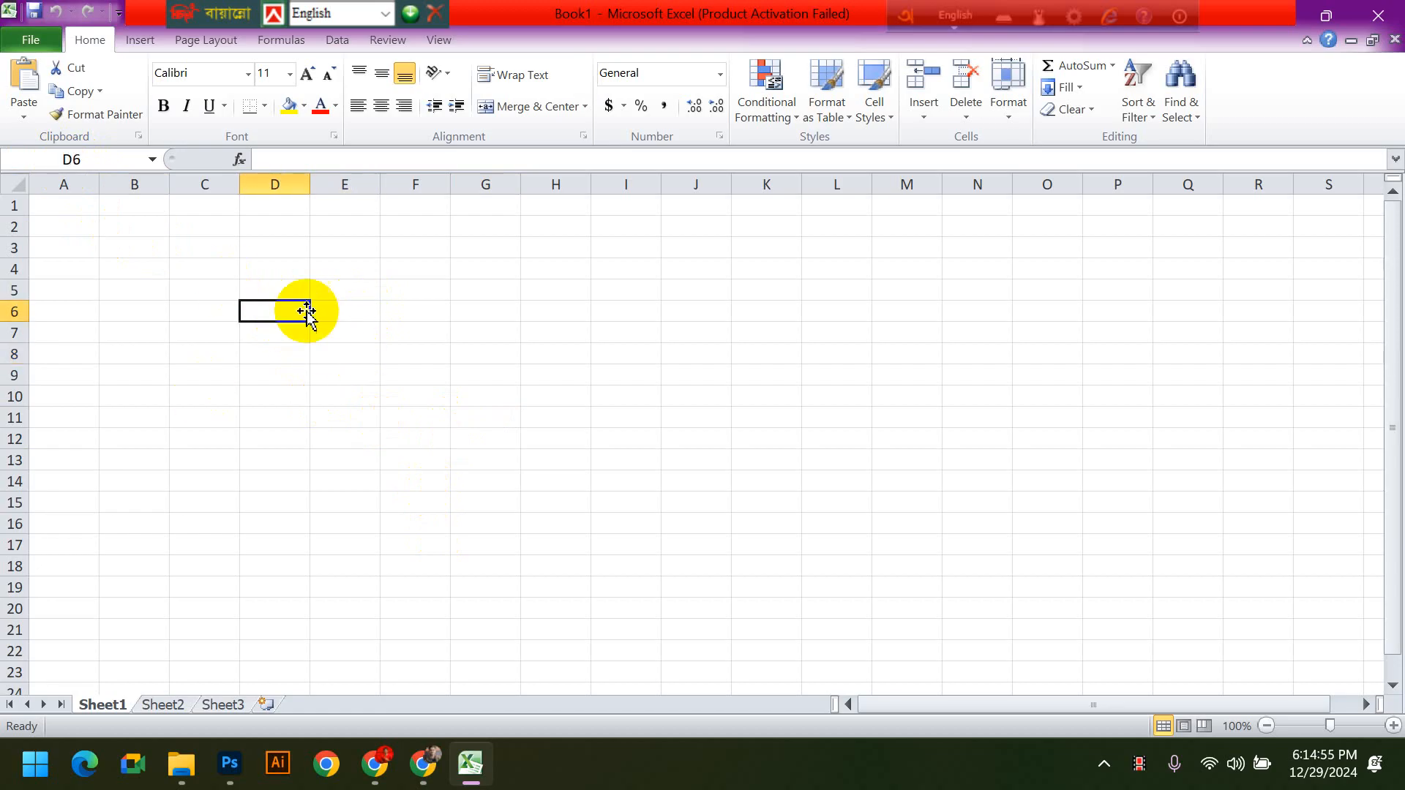
- Select cell E6 and move the active cell back and forth along row 6, ending in B6
{"action": "left_click", "coordinate": [342, 312]}
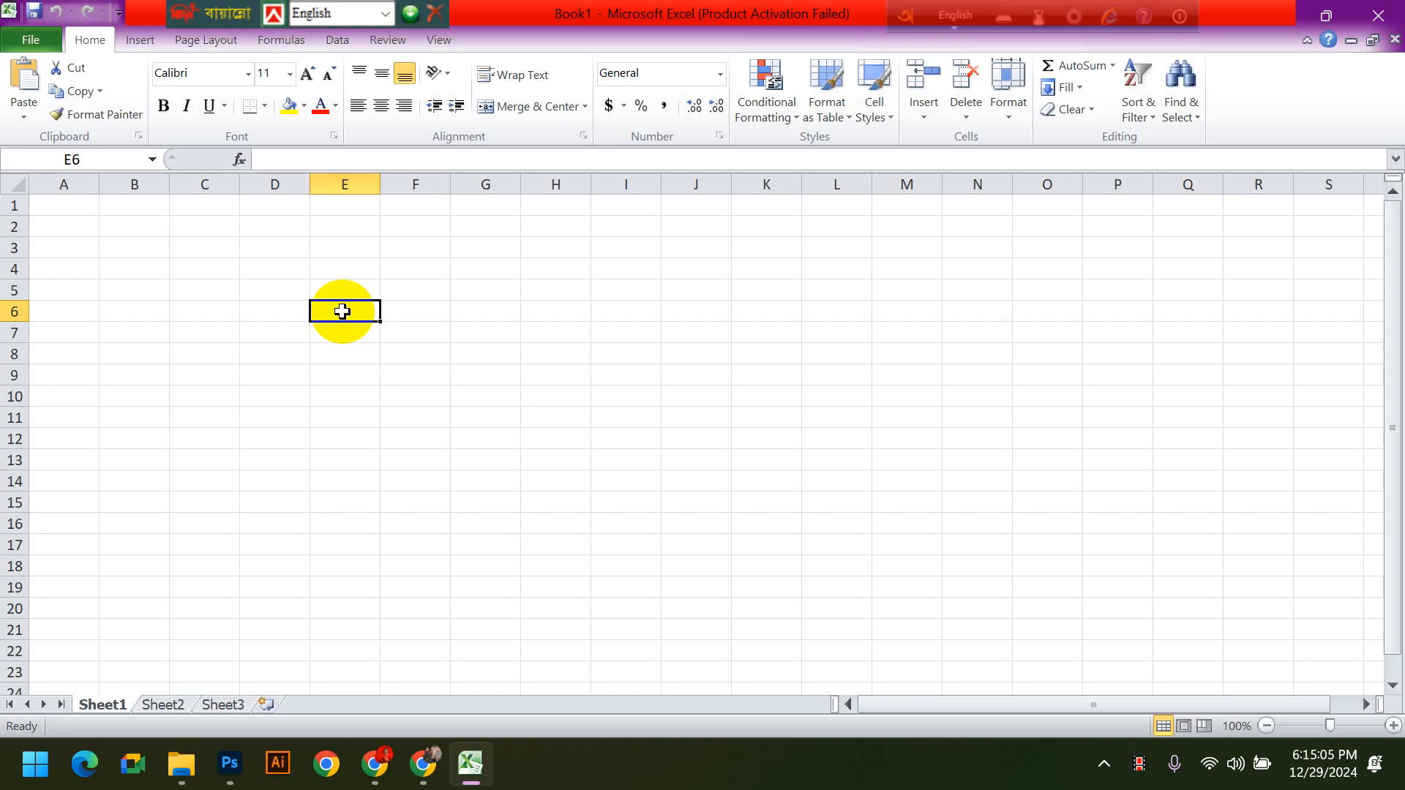
{"action": "key", "text": "Right"}
{"action": "key", "text": "Right"}
{"action": "key", "text": "Right"}
{"action": "key", "text": "Left"}
{"action": "key", "text": "Left"}
{"action": "key", "text": "Left"}
{"action": "key", "text": "Left"}
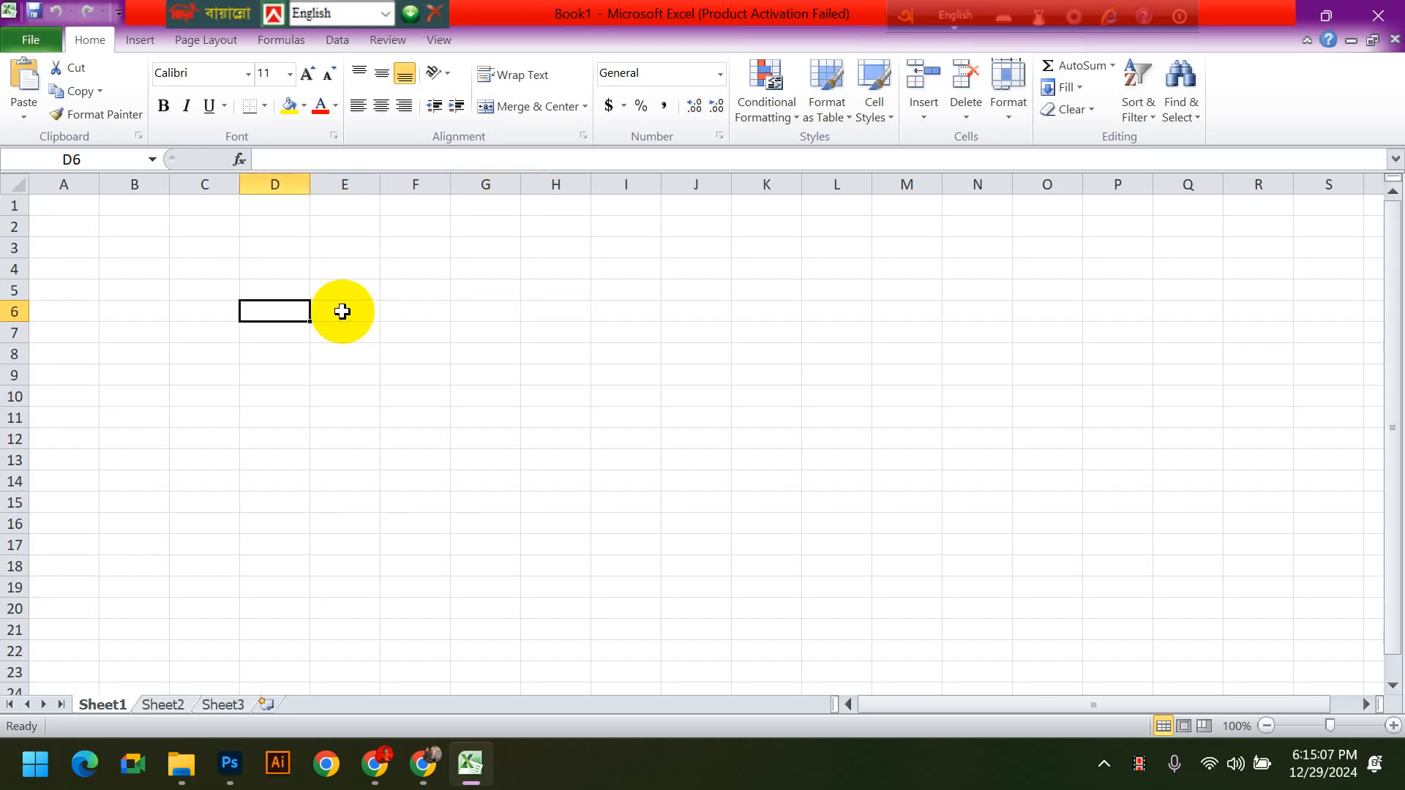
{"action": "key", "text": "Left"}
{"action": "key", "text": "Left"}
{"action": "key", "text": "Left"}
{"action": "key", "text": "Right"}
- Move the active cell from B6 through row 7 to D7 and return it to B6
{"action": "key", "text": "Right"}
{"action": "key", "text": "Left"}
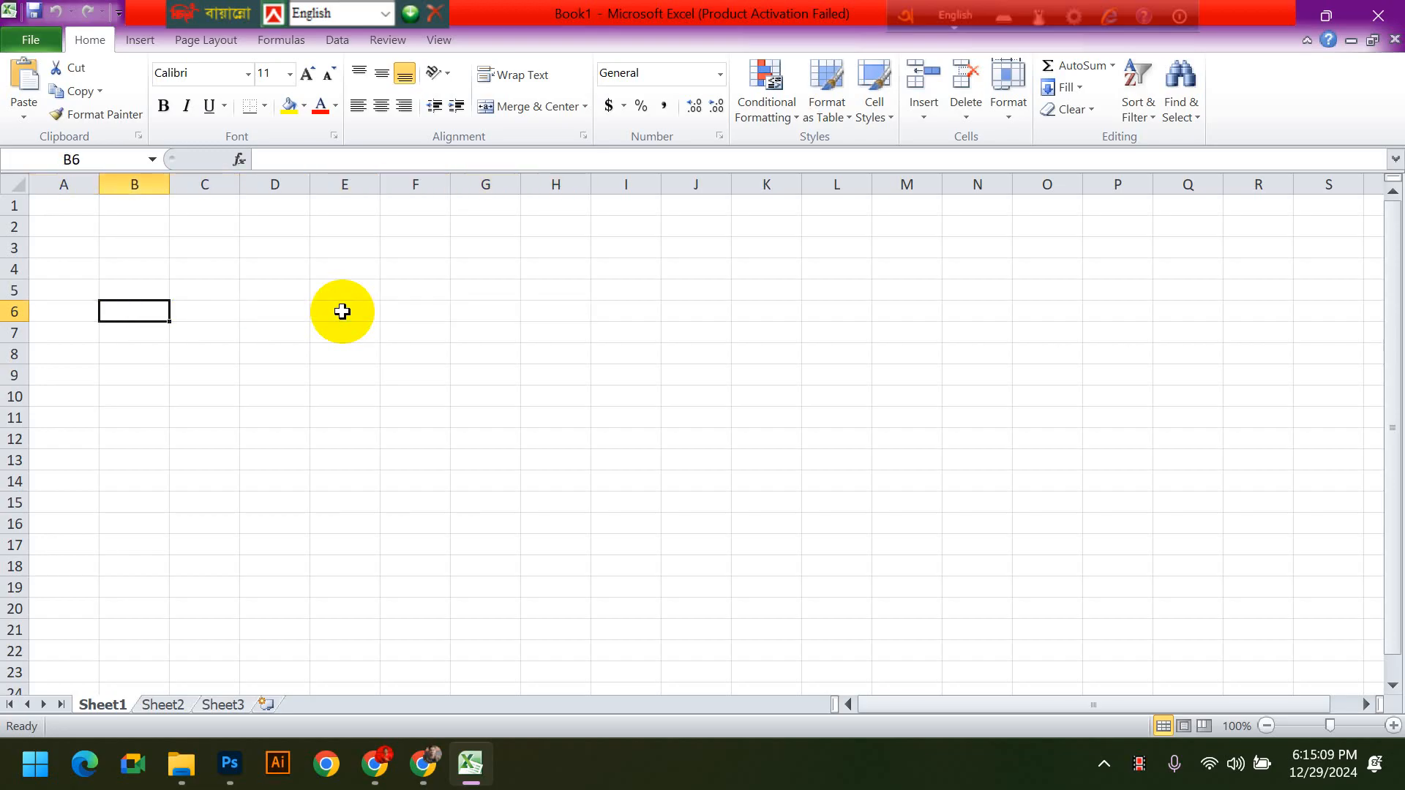
{"action": "key", "text": "Down"}
{"action": "key", "text": "Right"}
{"action": "key", "text": "Right"}
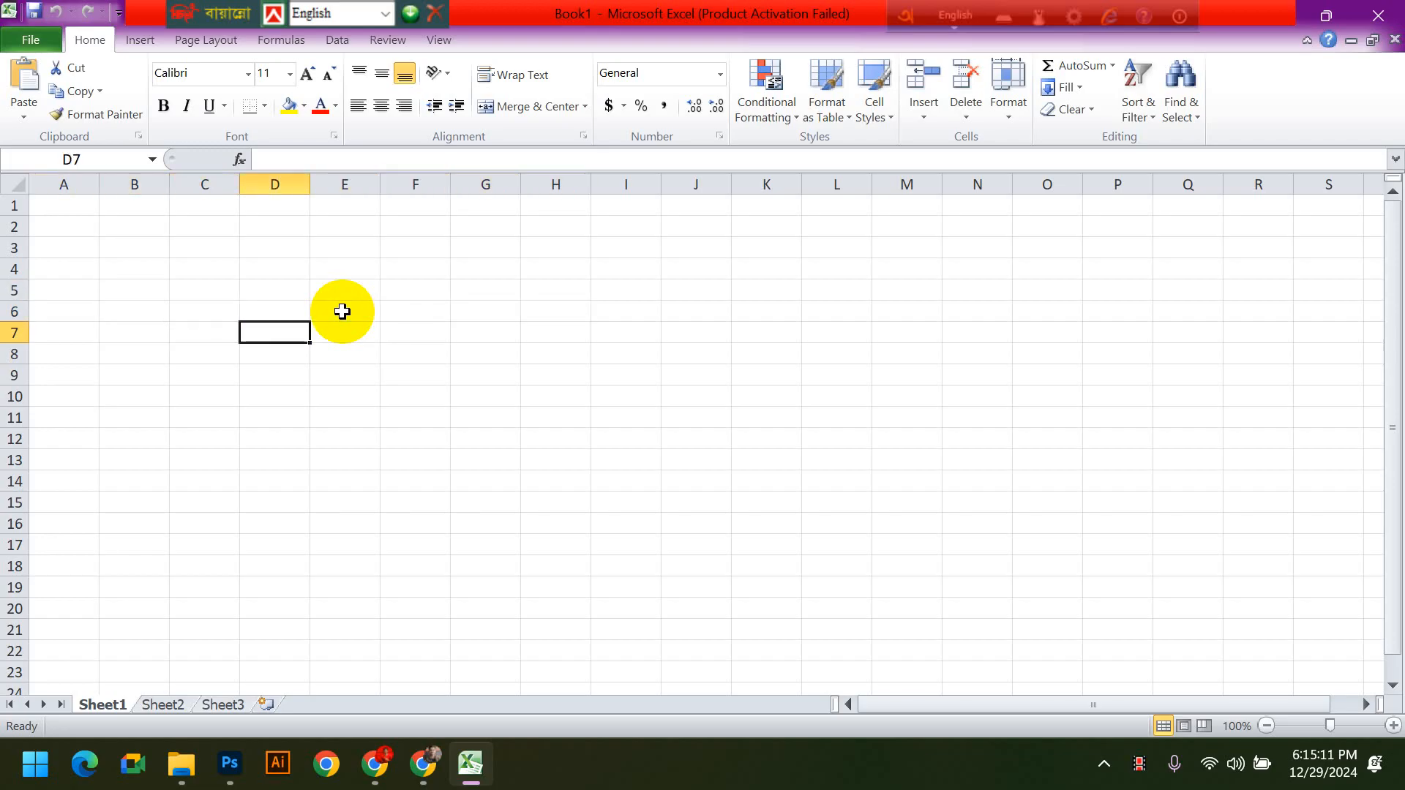
{"action": "key", "text": "Left"}
{"action": "key", "text": "Left"}
{"action": "key", "text": "Up"}
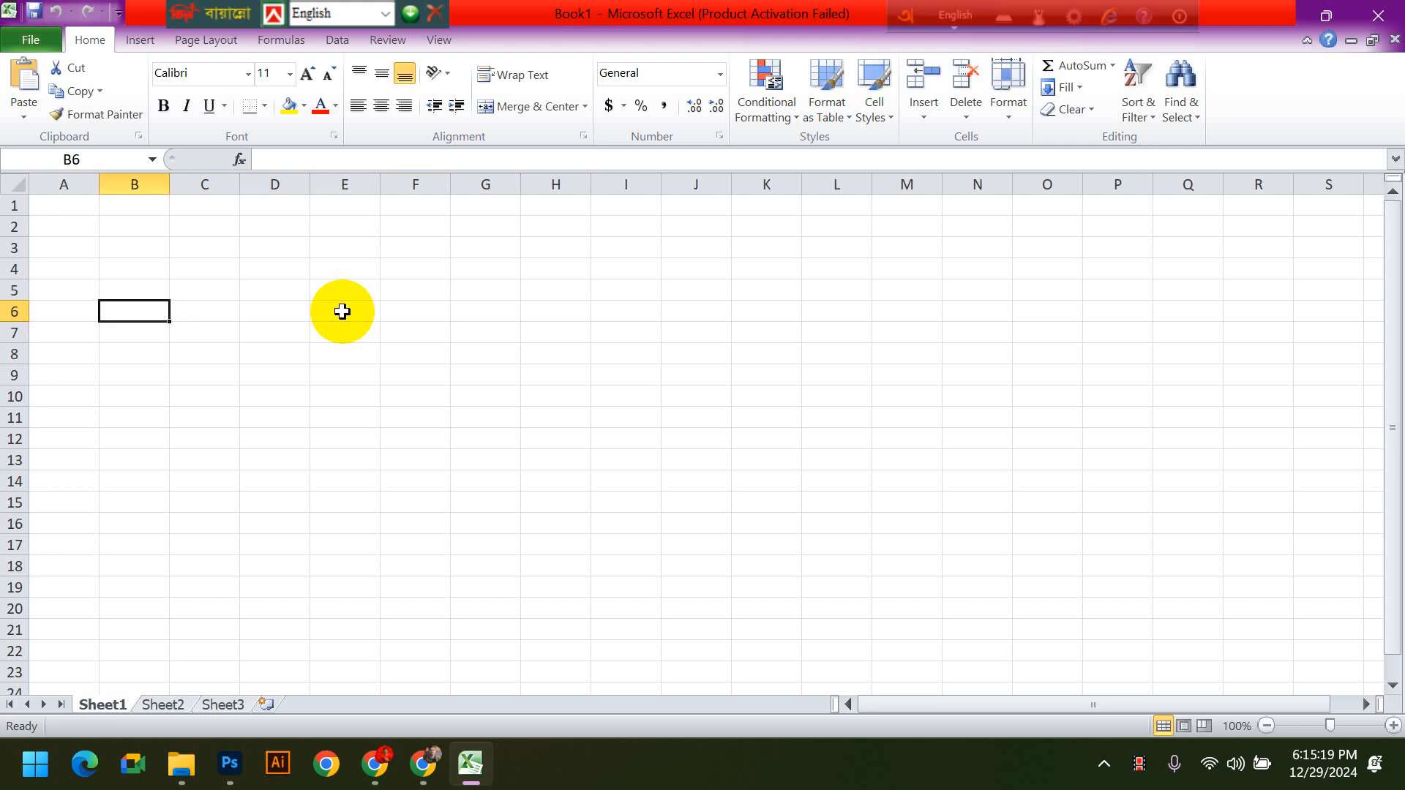
- Move the active cell down column B from row 6 to B18
{"action": "key", "text": "Down"}
{"action": "key", "text": "Down"}
{"action": "key", "text": "Down"}
{"action": "key", "text": "Down"}
{"action": "key", "text": "Down"}
{"action": "key", "text": "Down"}
{"action": "key", "text": "Down"}
{"action": "key", "text": "Down"}
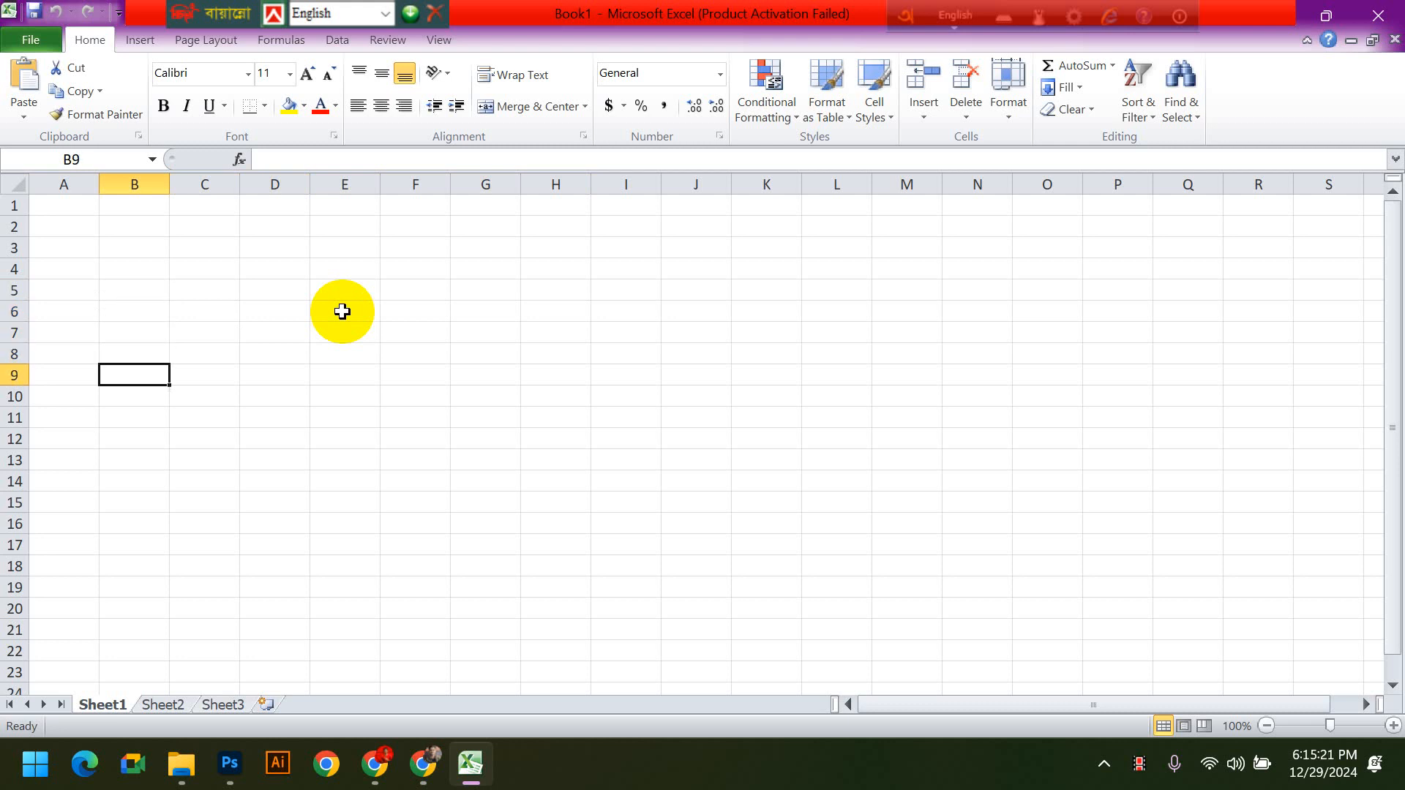
{"action": "key", "text": "Down"}
{"action": "key", "text": "Down"}
{"action": "key", "text": "Down"}
{"action": "key", "text": "Down"}
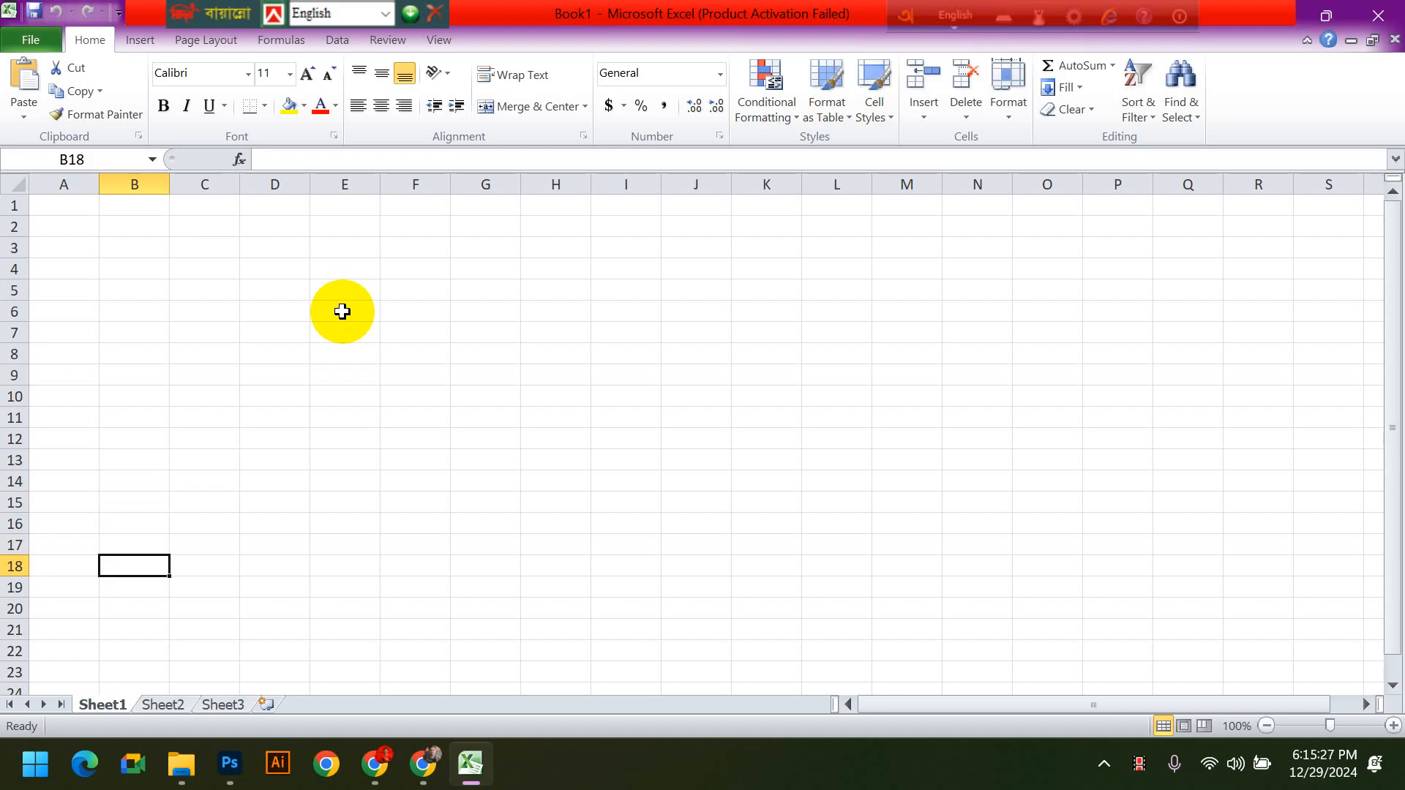
- Move the active cell along row 18 from B18 to J18 and back toward column B
{"action": "key", "text": "Right"}
{"action": "key", "text": "Right"}
{"action": "key", "text": "Right"}
{"action": "key", "text": "Right"}
{"action": "key", "text": "Right"}
{"action": "key", "text": "Right"}
{"action": "key", "text": "Right"}
{"action": "key", "text": "Right"}
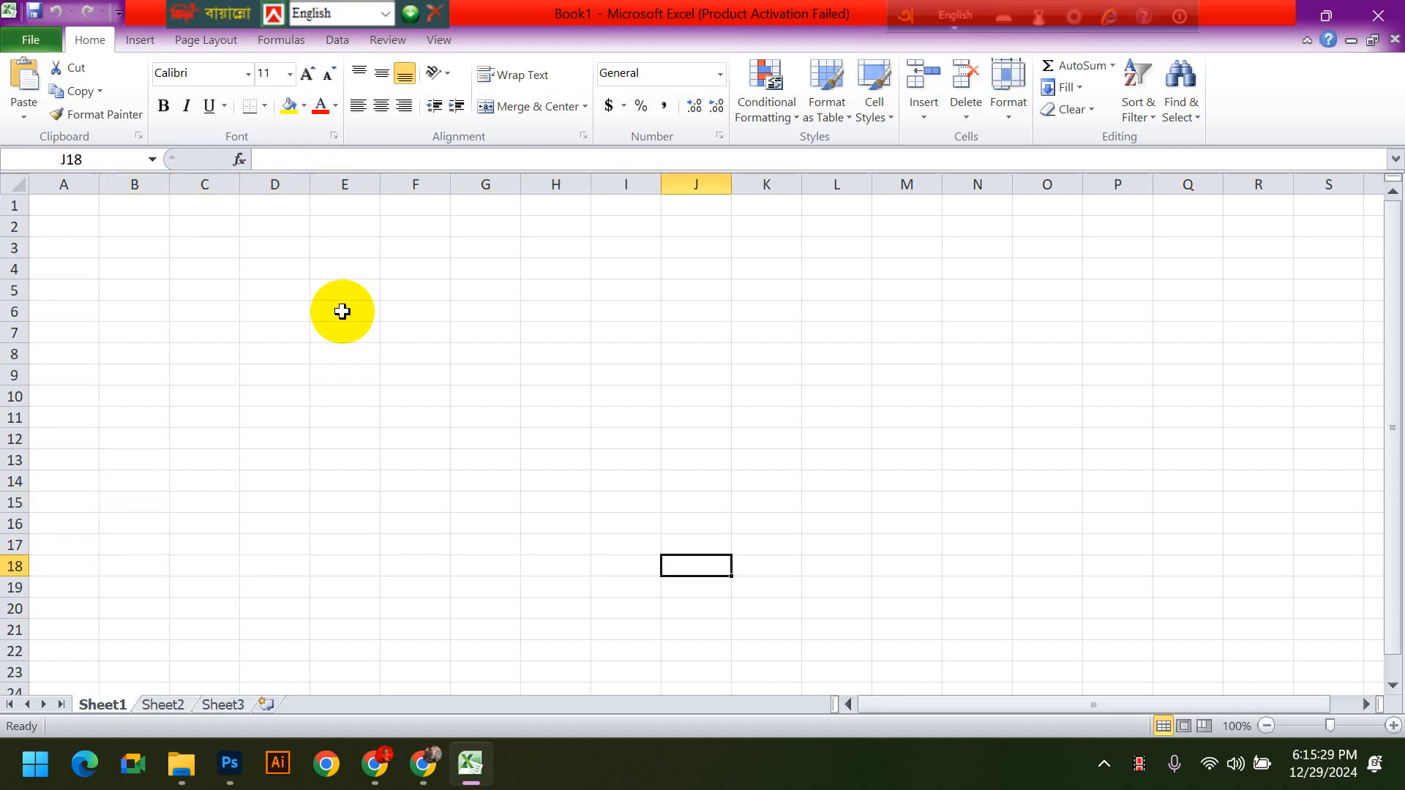
{"action": "key", "text": "Left"}
{"action": "key", "text": "Left"}
{"action": "key", "text": "Left"}
{"action": "key", "text": "Left"}
{"action": "key", "text": "Left"}
{"action": "key", "text": "Left"}
{"action": "key", "text": "Left"}
{"action": "key", "text": "Left"}
- Move the active cell down to row 20 and across through D20 to J20
{"action": "key", "text": "Down"}
{"action": "key", "text": "Down"}
{"action": "key", "text": "Right"}
{"action": "key", "text": "Right"}
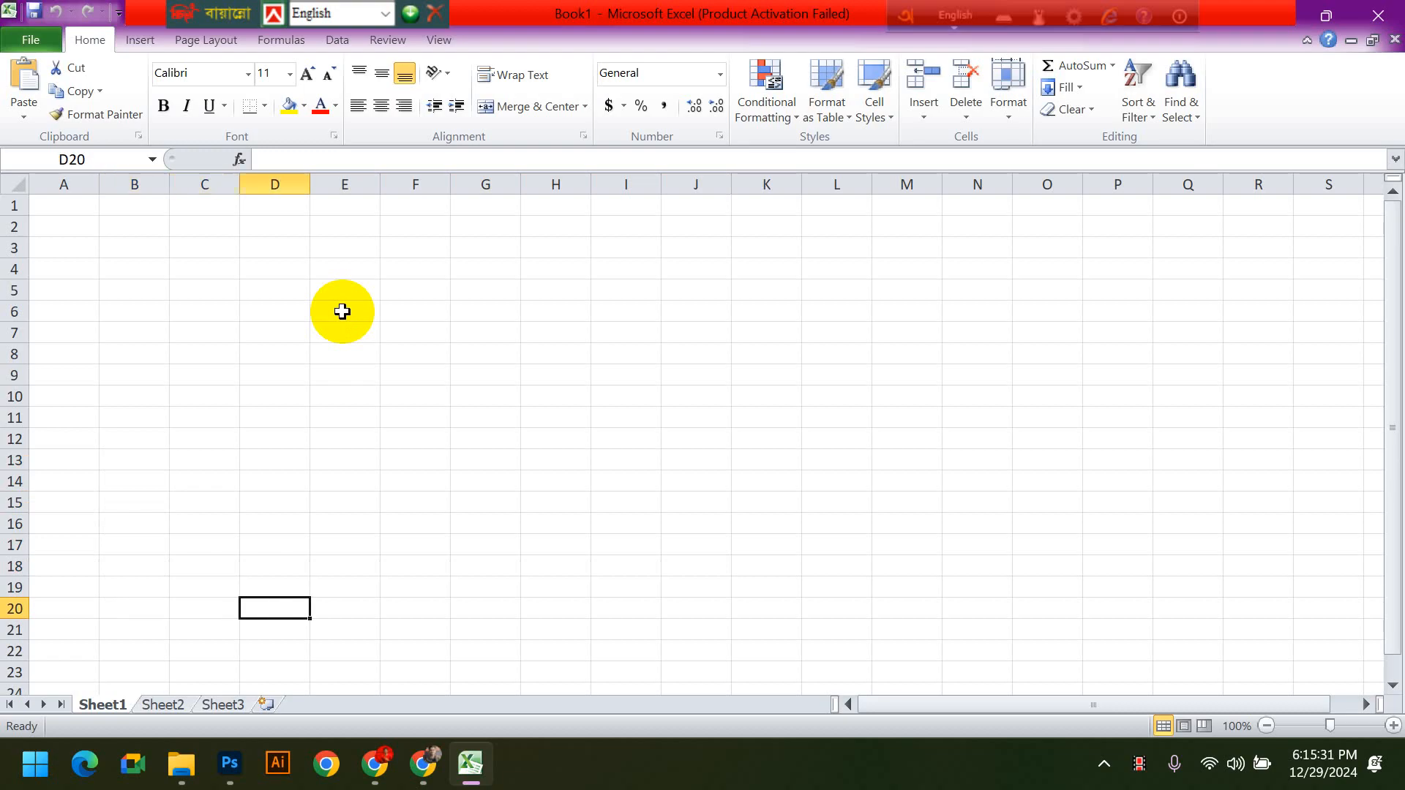
{"action": "key", "text": "Right"}
{"action": "key", "text": "Right"}
{"action": "key", "text": "Right"}
{"action": "key", "text": "Right"}
{"action": "key", "text": "Right"}
{"action": "key", "text": "Right"}
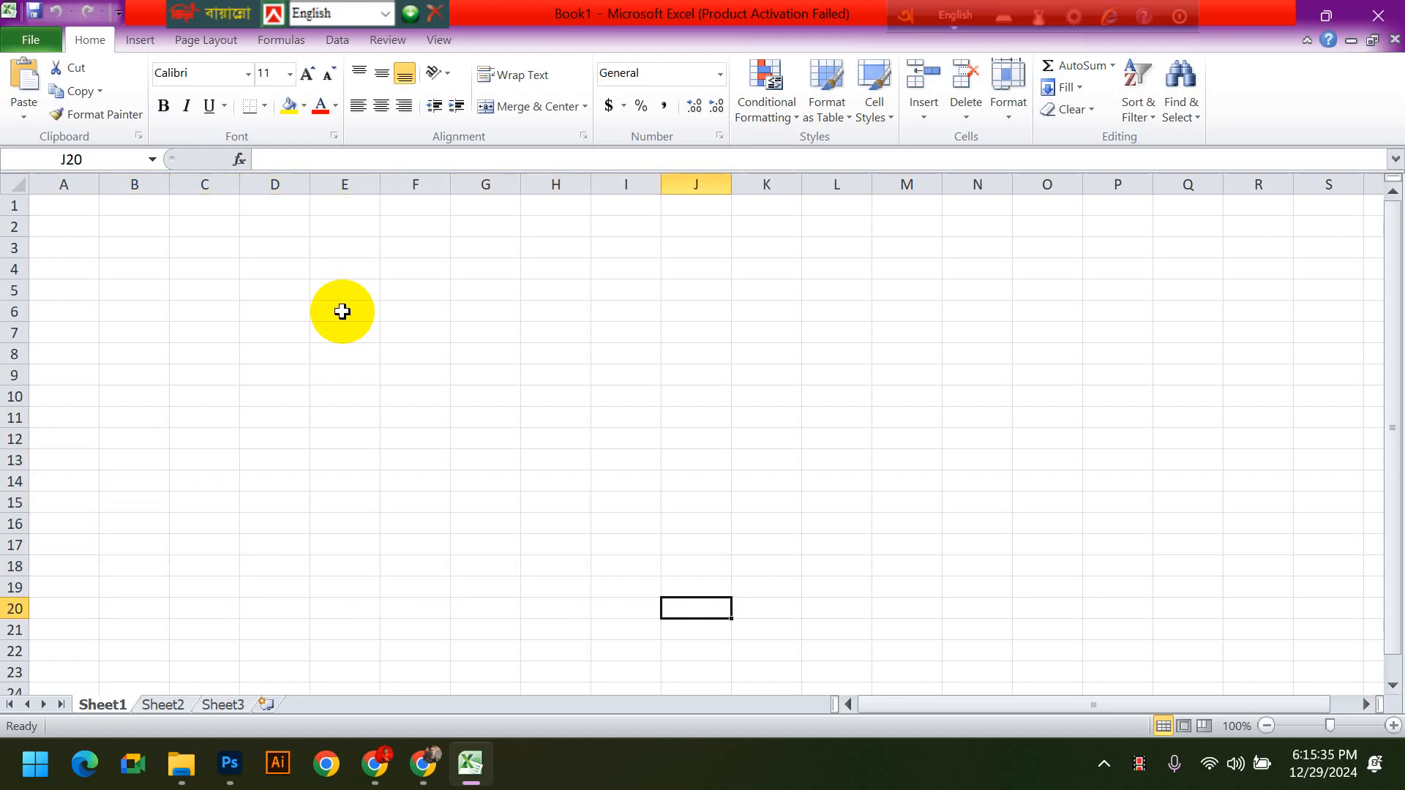
- Return the active cell from J20 to column B and move it down to B29
{"action": "key", "text": "Left"}
{"action": "key", "text": "Left"}
{"action": "key", "text": "Left"}
{"action": "key", "text": "Left"}
{"action": "key", "text": "Left"}
{"action": "key", "text": "Left"}
{"action": "key", "text": "Left"}
{"action": "key", "text": "Left"}
{"action": "key", "text": "Down"}
{"action": "key", "text": "Down"}
{"action": "key", "text": "Down"}
{"action": "key", "text": "Down"}
{"action": "key", "text": "Down"}
{"action": "key", "text": "Down"}
{"action": "key", "text": "Down"}
{"action": "key", "text": "Down"}
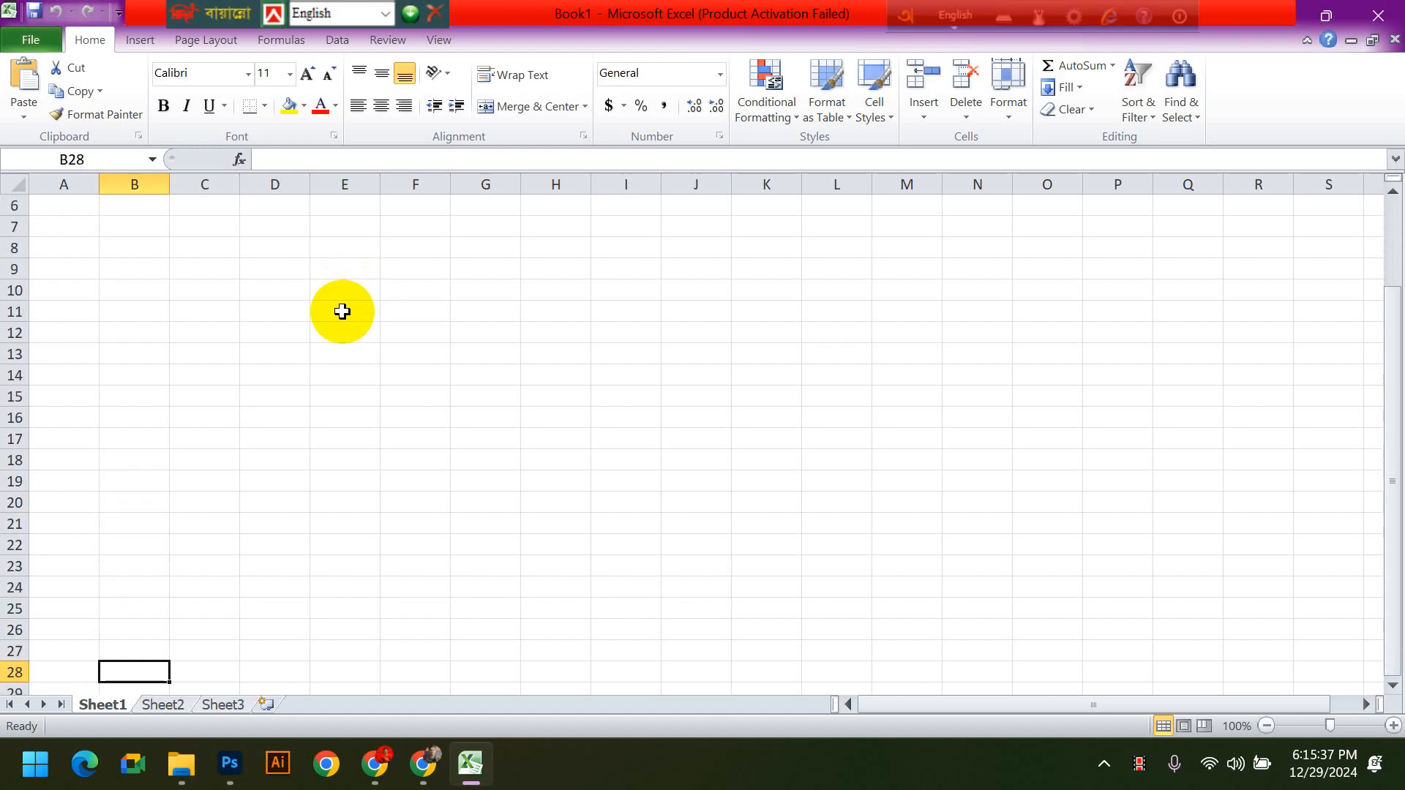
{"action": "key", "text": "Down"}
- Move the active cell up column B from row 29 to B6
{"action": "key", "text": "Up"}
{"action": "key", "text": "Up"}
{"action": "key", "text": "Up"}
{"action": "key", "text": "Up"}
{"action": "key", "text": "Up"}
{"action": "key", "text": "Up"}
{"action": "key", "text": "Up"}
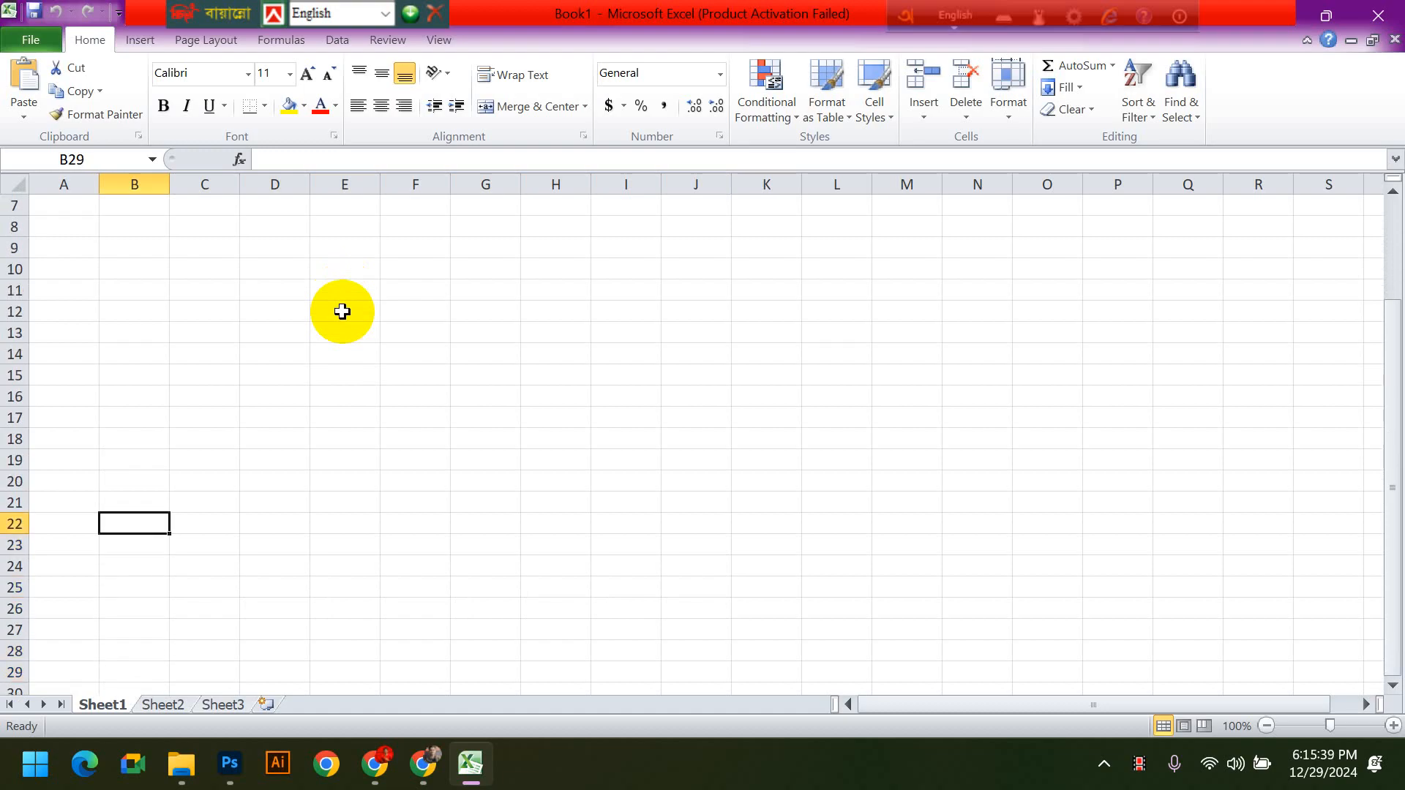
{"action": "key", "text": "Up"}
{"action": "key", "text": "Up"}
{"action": "key", "text": "Up"}
{"action": "key", "text": "Up"}
{"action": "key", "text": "Up"}
{"action": "key", "text": "Up"}
{"action": "key", "text": "Up"}
{"action": "key", "text": "Up"}
{"action": "key", "text": "Up"}
{"action": "key", "text": "Up"}
{"action": "key", "text": "Up"}
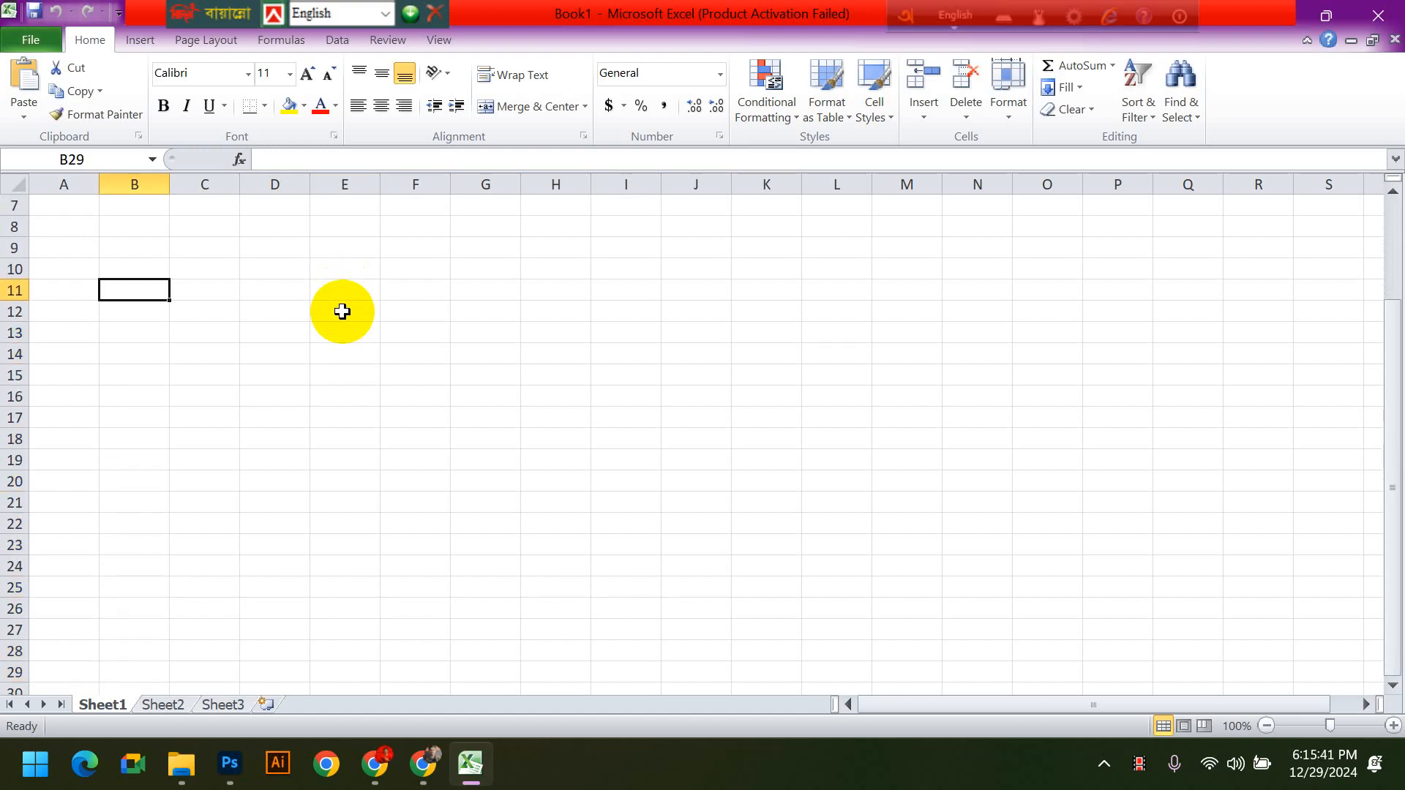
{"action": "key", "text": "Up"}
{"action": "key", "text": "Up"}
{"action": "key", "text": "Up"}
{"action": "key", "text": "Up"}
{"action": "key", "text": "Up"}
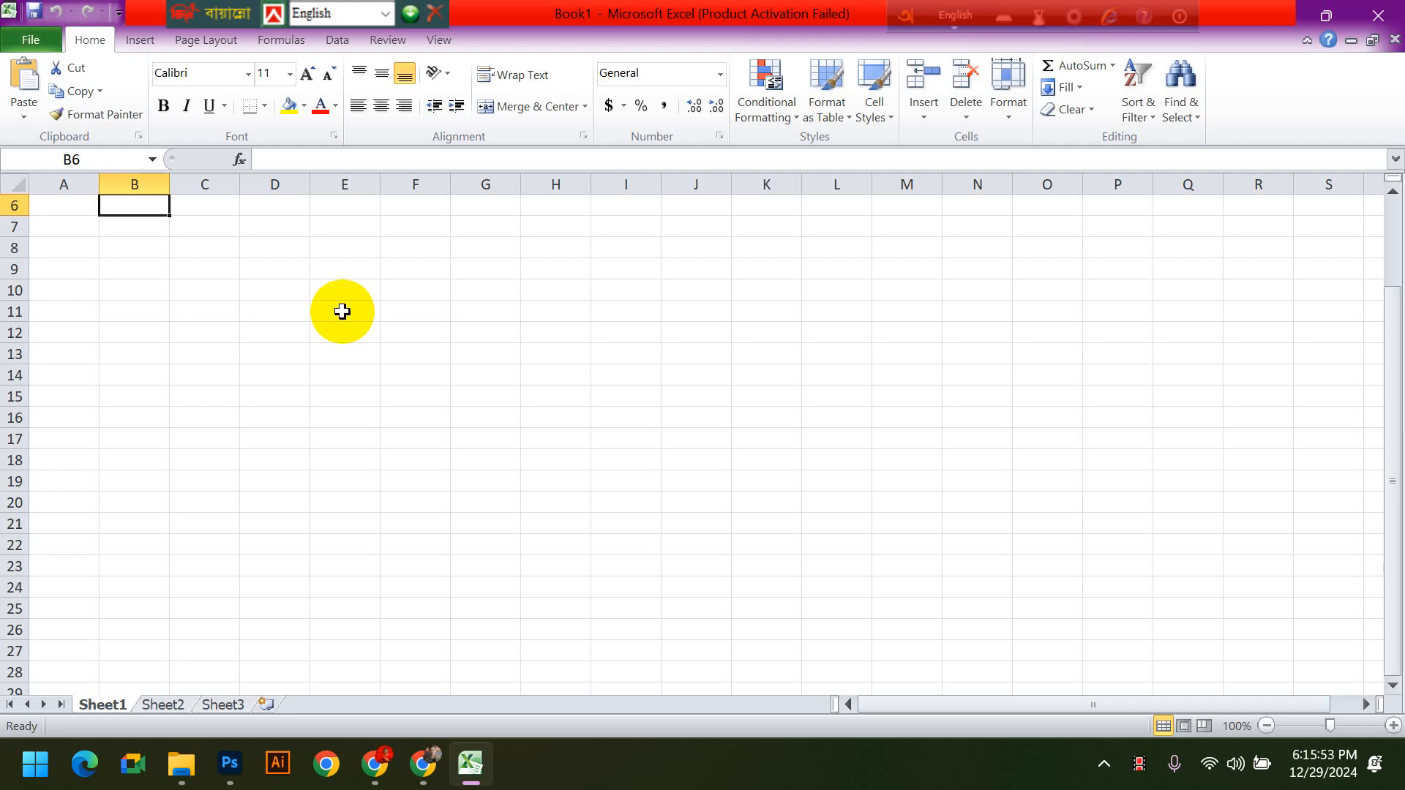
- Move the active cell down column B from B6 to B15 and back up to row 10
{"action": "key", "text": "Down"}
{"action": "key", "text": "Down"}
{"action": "key", "text": "Down"}
{"action": "key", "text": "Down"}
{"action": "key", "text": "Down"}
{"action": "key", "text": "Down"}
{"action": "key", "text": "Down"}
{"action": "key", "text": "Down"}
{"action": "key", "text": "Down"}
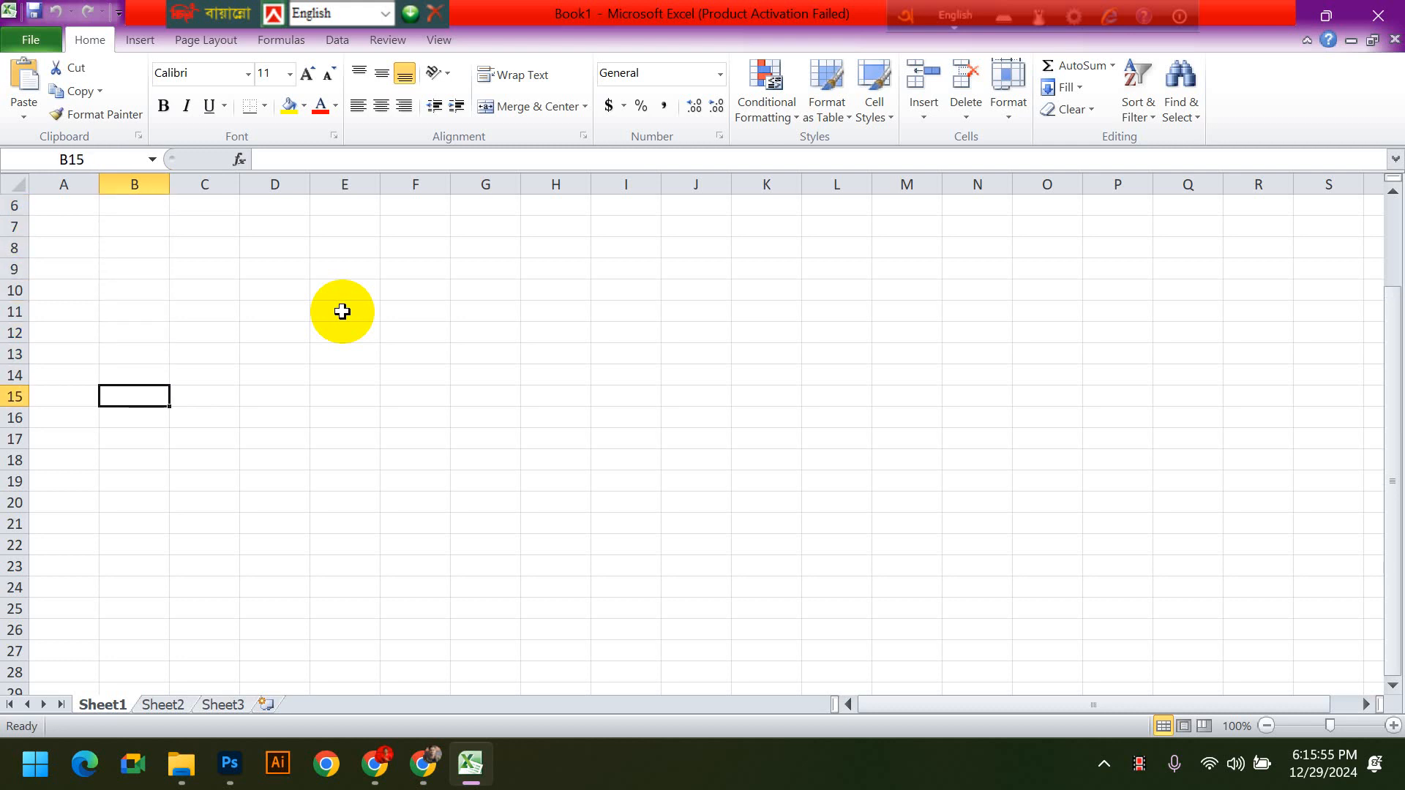
{"action": "key", "text": "Up"}
{"action": "key", "text": "Up"}
{"action": "key", "text": "Up"}
{"action": "key", "text": "Up"}
{"action": "key", "text": "Up"}
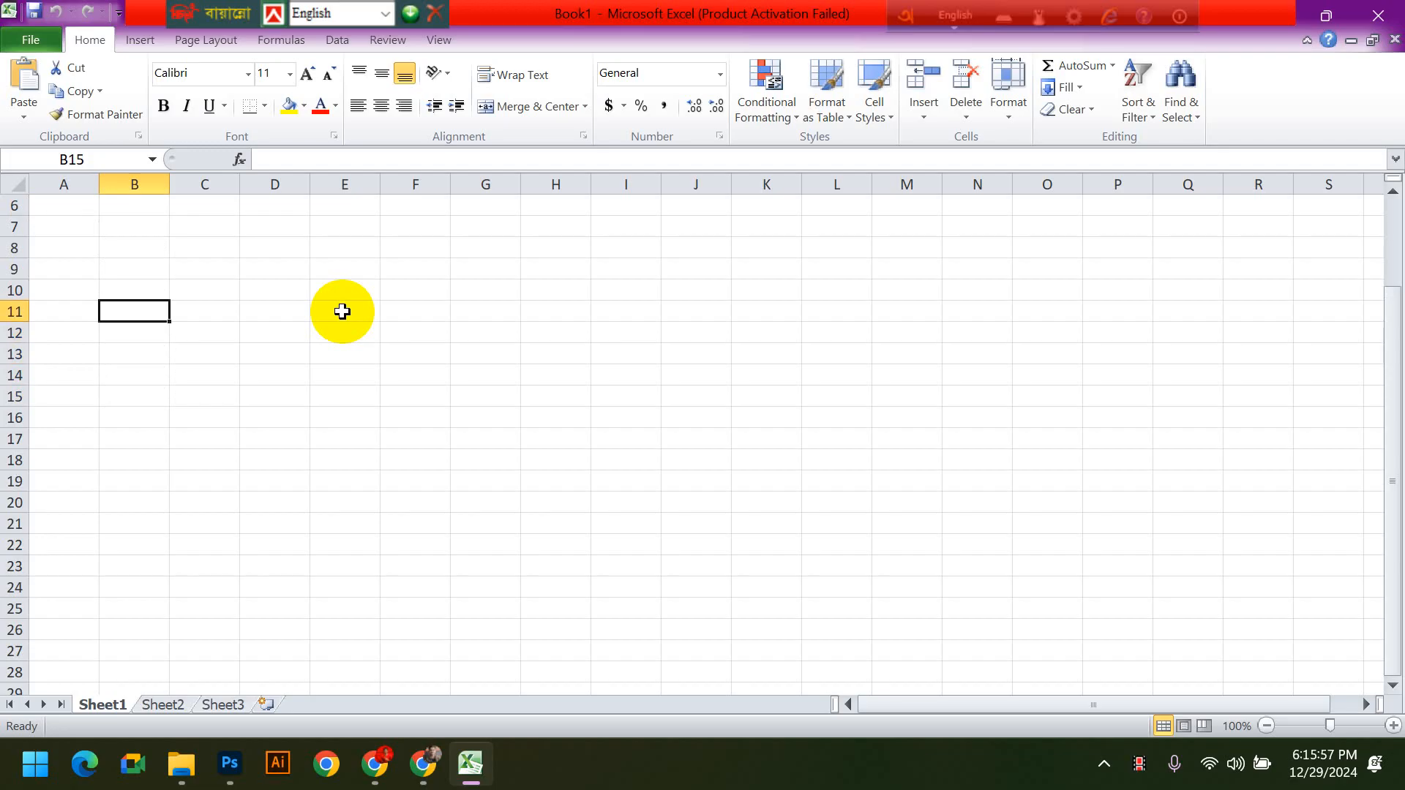
- Move the active cell across row 10 from column B through E10 to N10
{"action": "key", "text": "Right"}
{"action": "key", "text": "Right"}
{"action": "key", "text": "Right"}
{"action": "key", "text": "Right"}
{"action": "key", "text": "Right"}
{"action": "key", "text": "Right"}
{"action": "key", "text": "Right"}
{"action": "key", "text": "Right"}
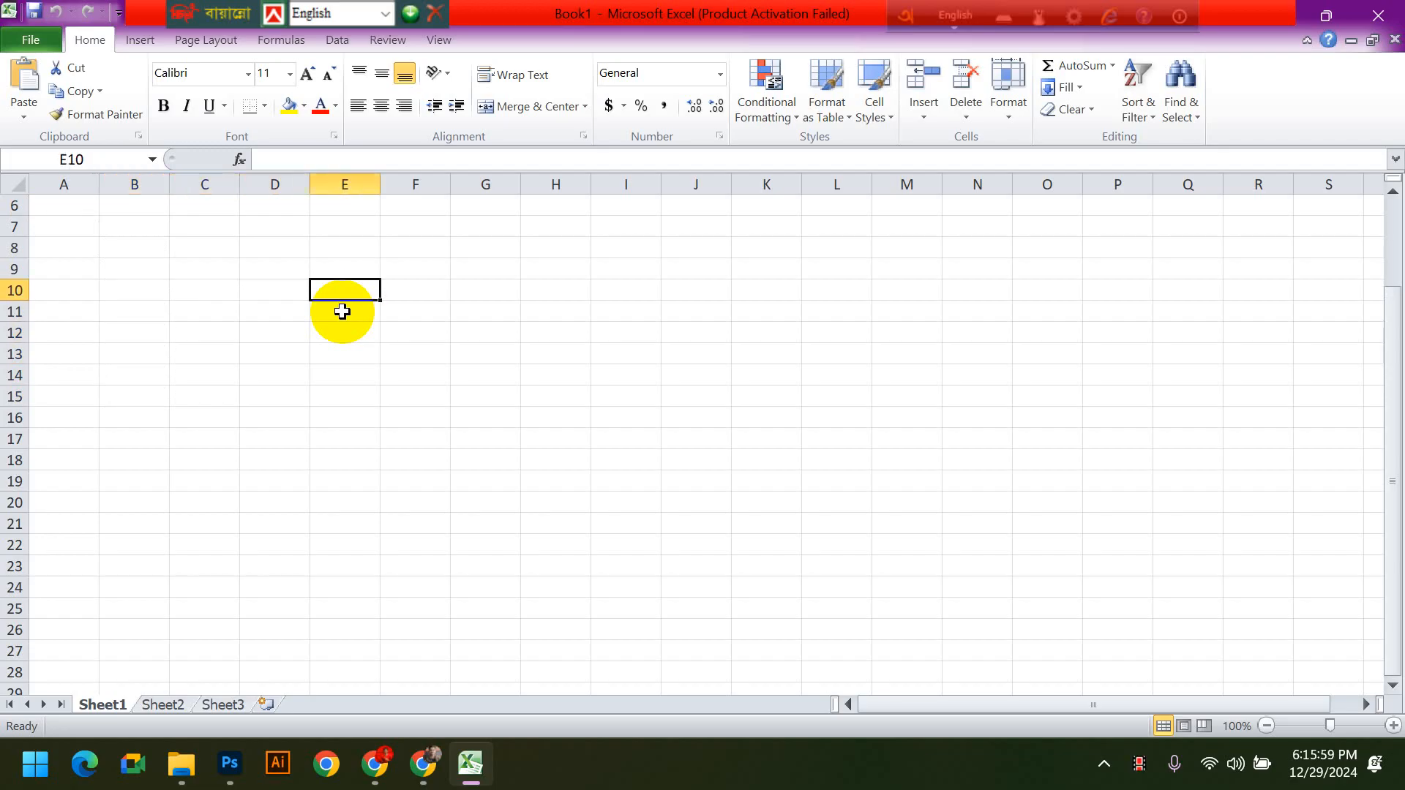
{"action": "key", "text": "Right"}
{"action": "key", "text": "Right"}
{"action": "key", "text": "Right"}
{"action": "key", "text": "Right"}
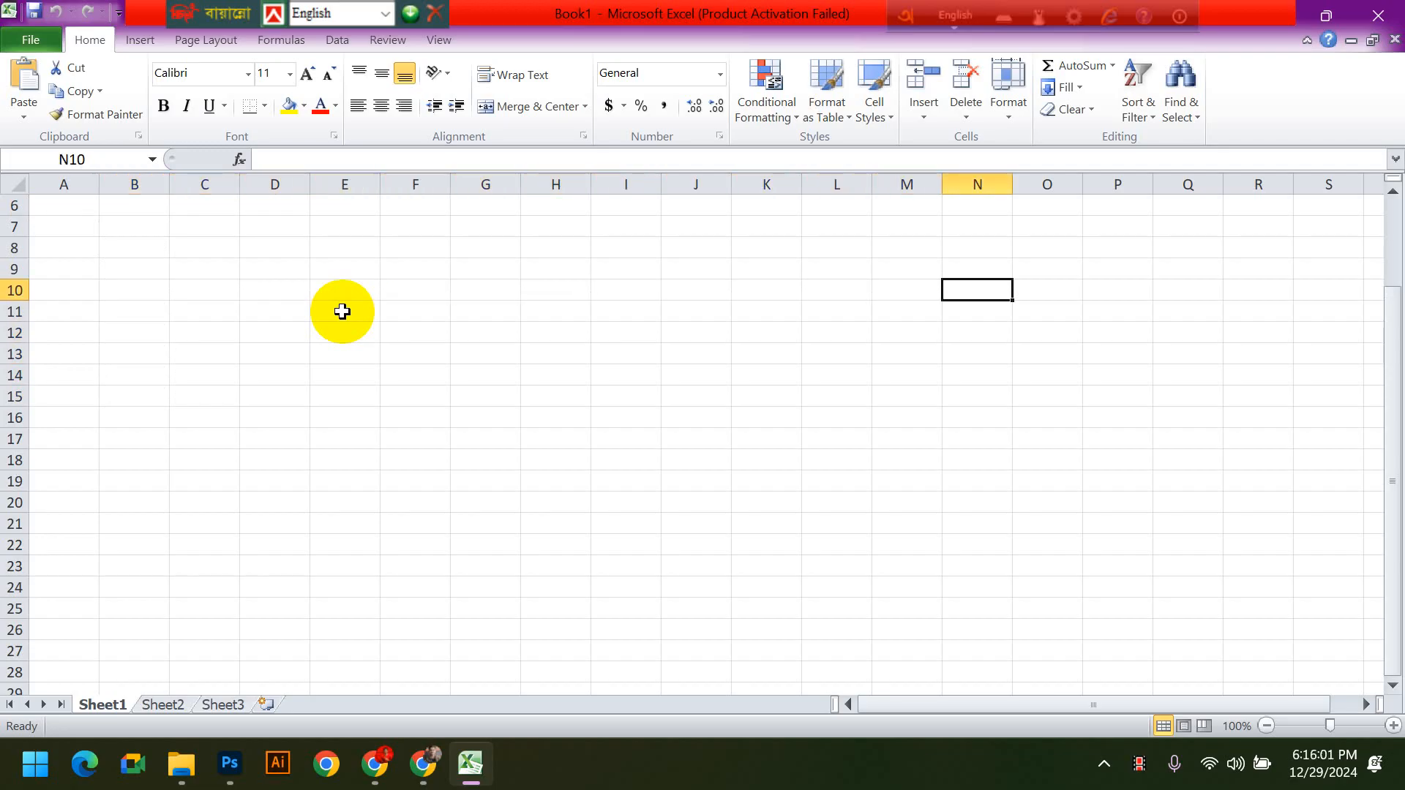
- Move the active cell from N10 back along row 10 to column B and down to B12
{"action": "key", "text": "Left"}
{"action": "key", "text": "Left"}
{"action": "key", "text": "Left"}
{"action": "key", "text": "Left"}
{"action": "key", "text": "Left"}
{"action": "key", "text": "Left"}
{"action": "key", "text": "Left"}
{"action": "key", "text": "Left"}
{"action": "key", "text": "Left"}
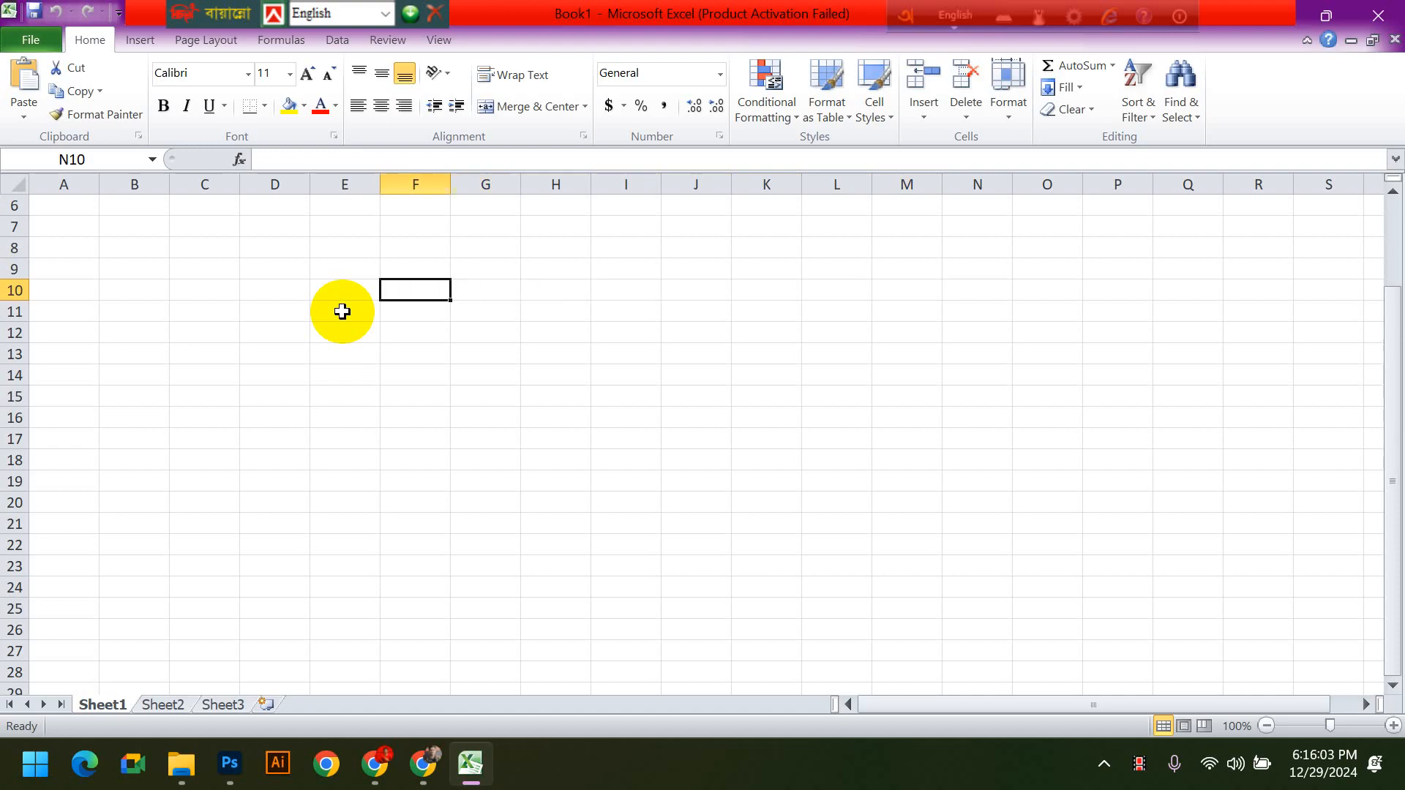
{"action": "key", "text": "Left"}
{"action": "key", "text": "Left"}
{"action": "key", "text": "Left"}
{"action": "key", "text": "Down"}
{"action": "key", "text": "Down"}
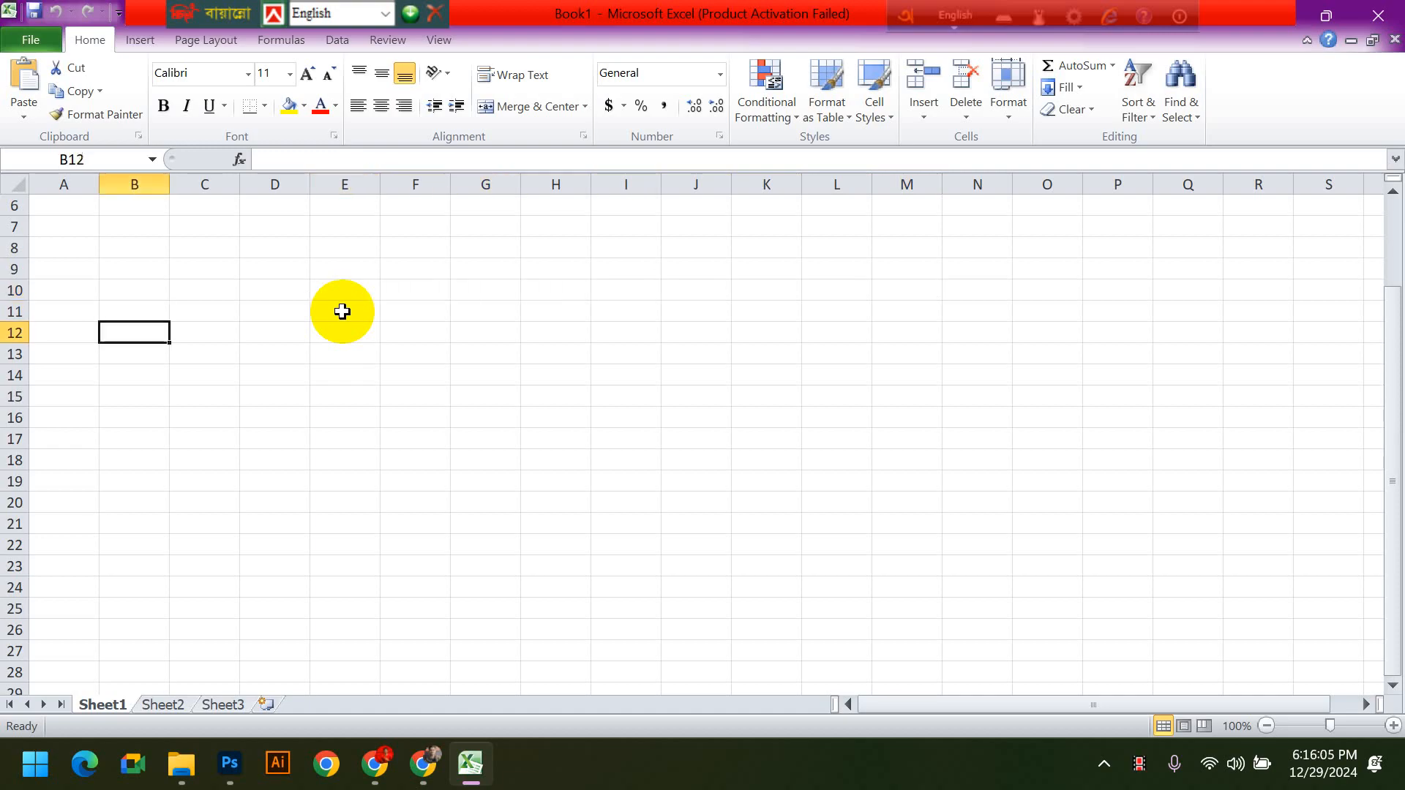
- Move the active cell from B12 up to row 10, across to G10, and back to C10
{"action": "key", "text": "Down"}
{"action": "key", "text": "Up"}
{"action": "key", "text": "Up"}
{"action": "key", "text": "Up"}
{"action": "key", "text": "Right"}
{"action": "key", "text": "Right"}
{"action": "key", "text": "Right"}
{"action": "key", "text": "Right"}
{"action": "key", "text": "Right"}
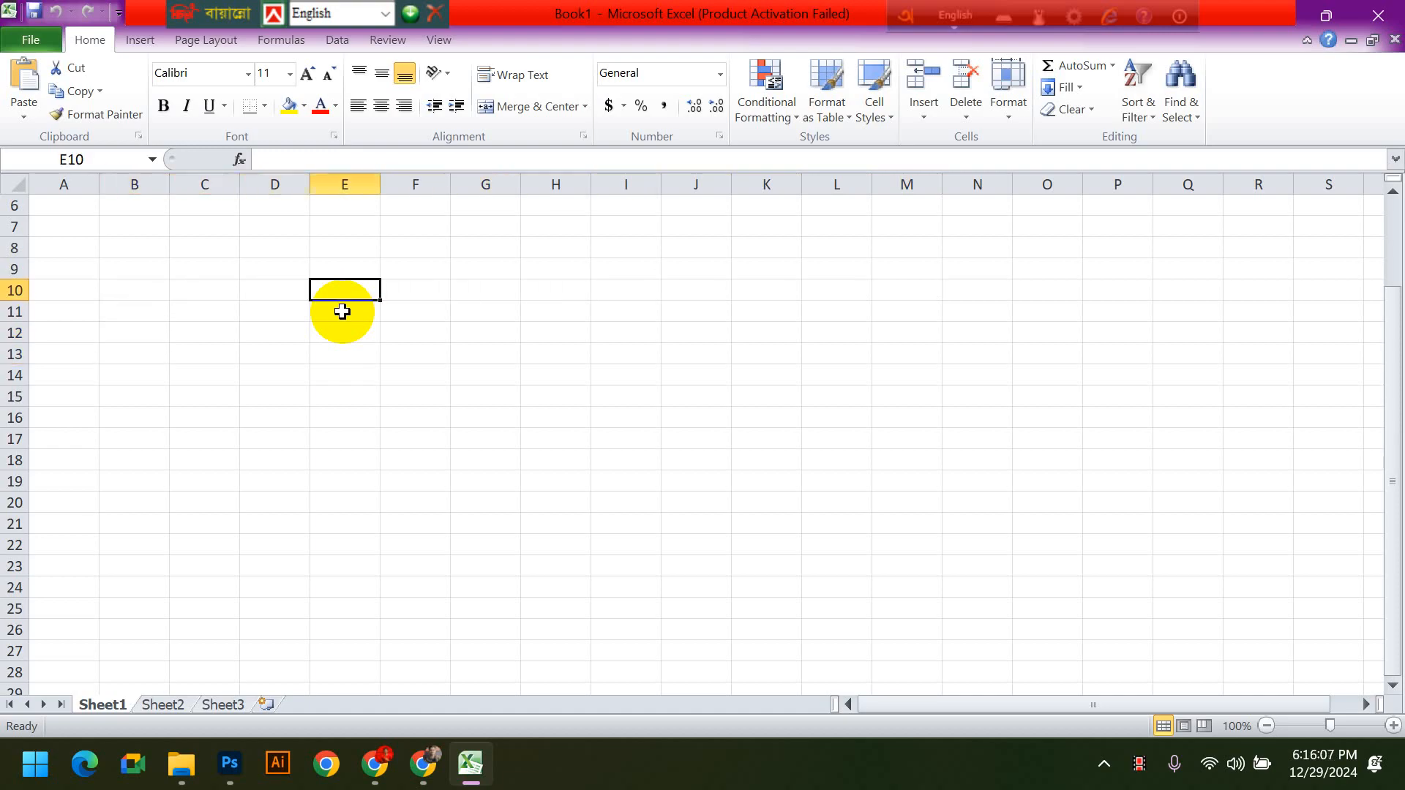
{"action": "key", "text": "Left"}
{"action": "key", "text": "Left"}
{"action": "key", "text": "Left"}
{"action": "key", "text": "Left"}
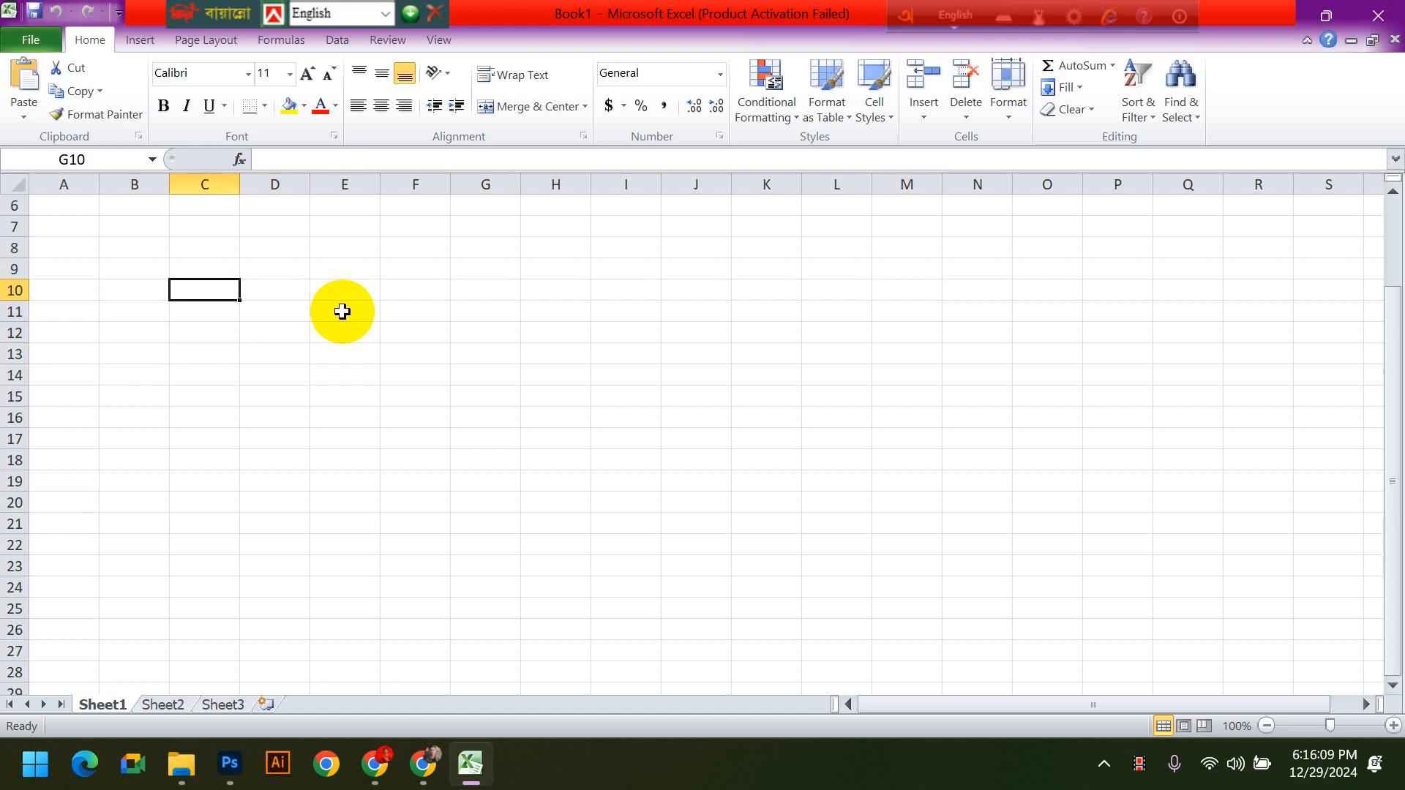
- Enter the numbers 45, 70, 60 and 50 in cells C5 to C8
{"action": "scroll", "coordinate": [341, 312], "scroll_direction": "up", "scroll_amount": 2}
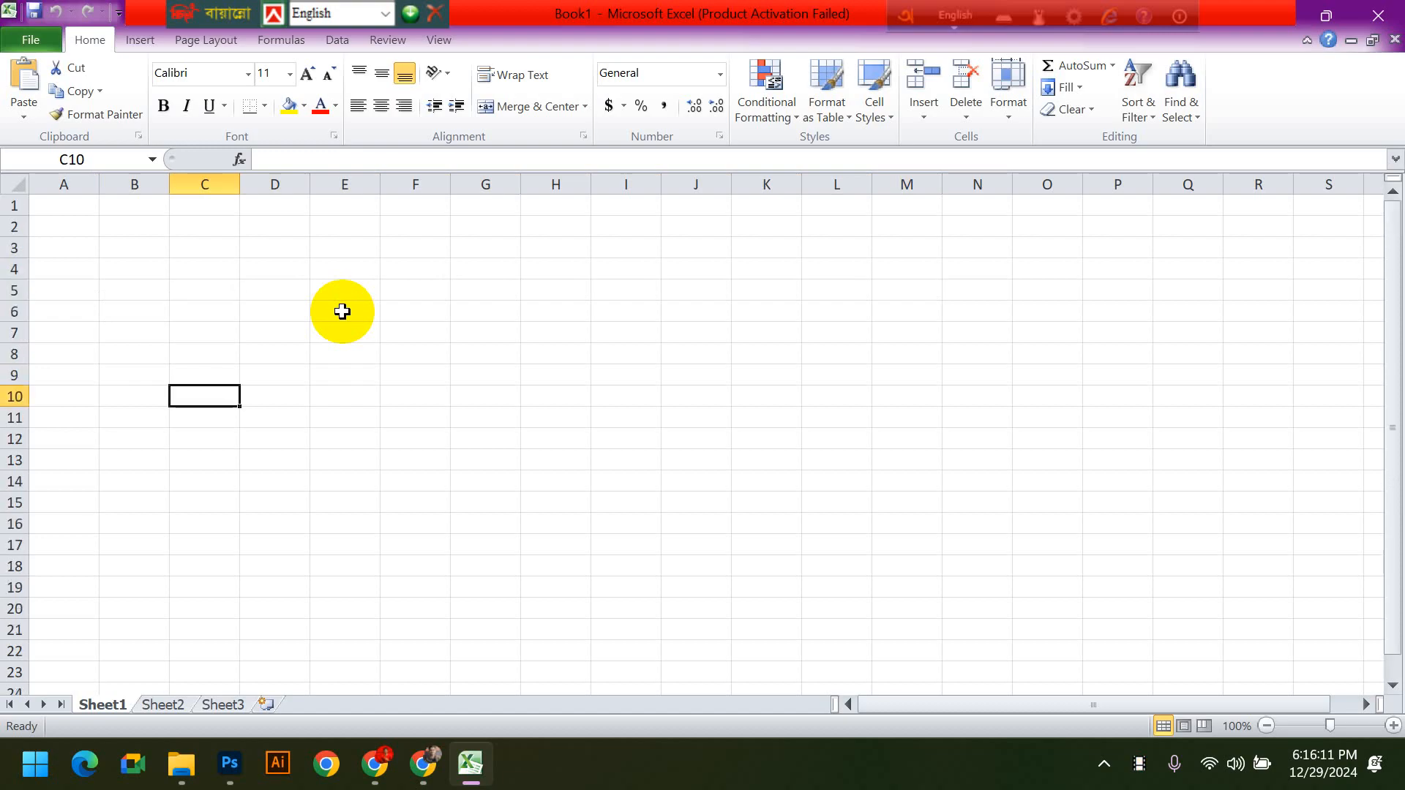
{"action": "left_click", "coordinate": [200, 288]}
{"action": "type", "text": "45"}
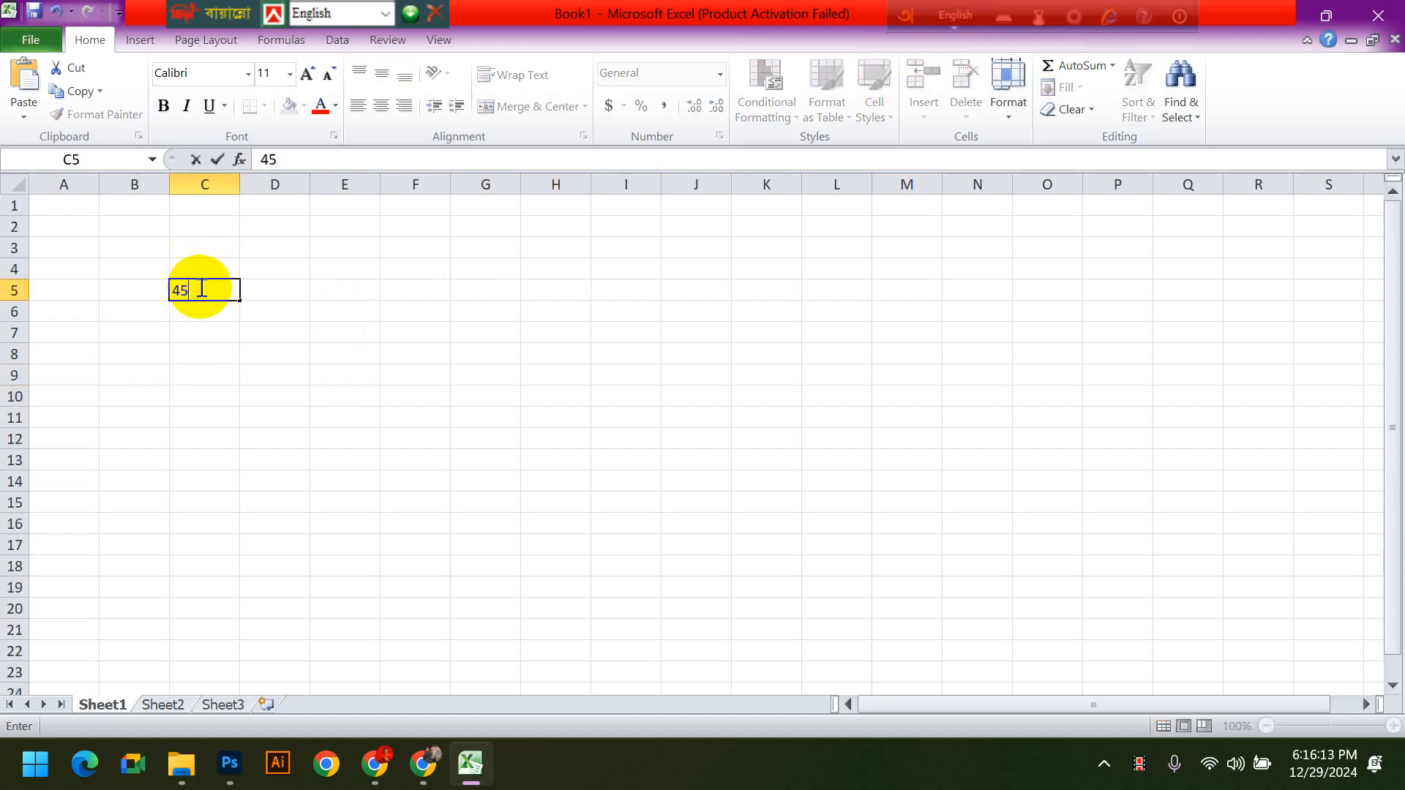
{"action": "key", "text": "Return"}
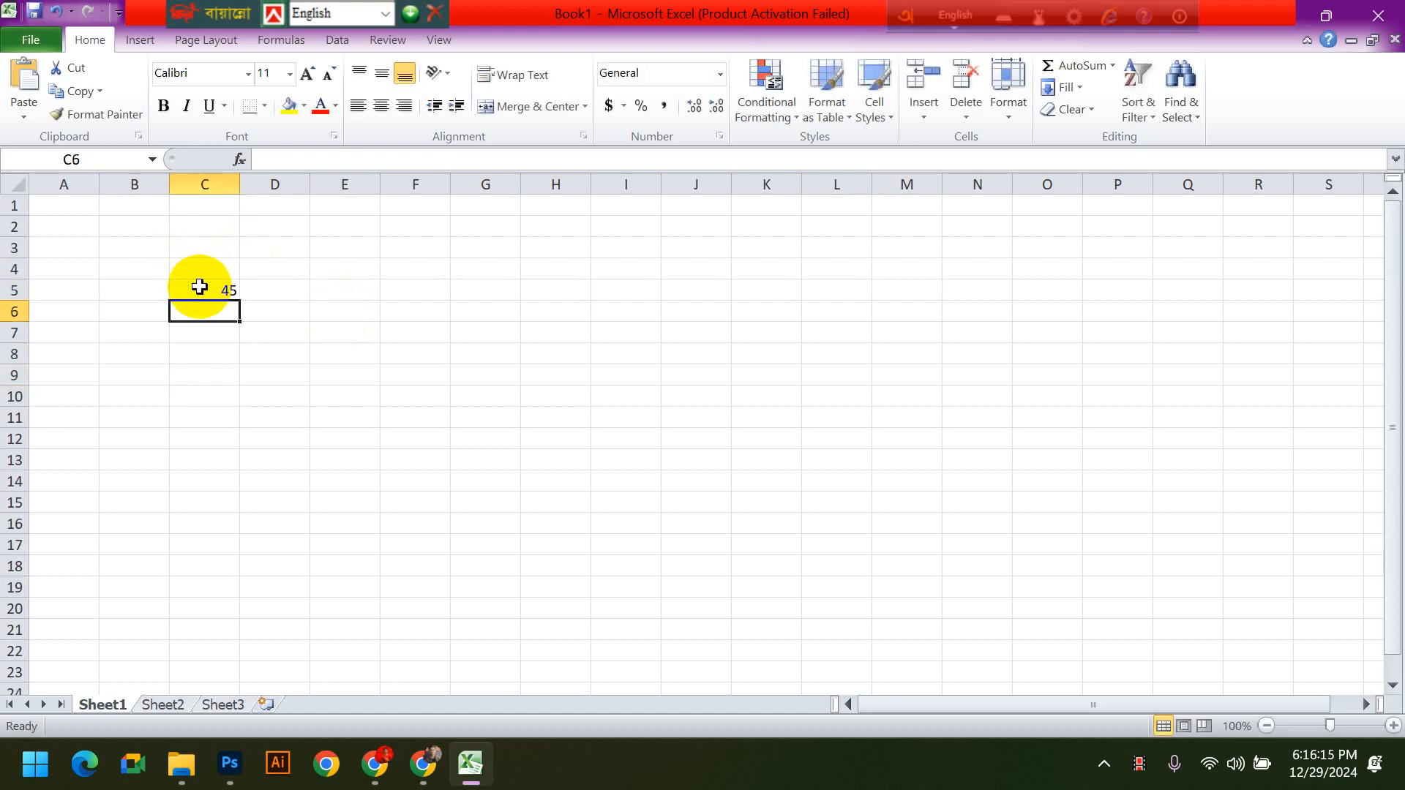
{"action": "type", "text": "70"}
{"action": "key", "text": "Return"}
{"action": "type", "text": "60"}
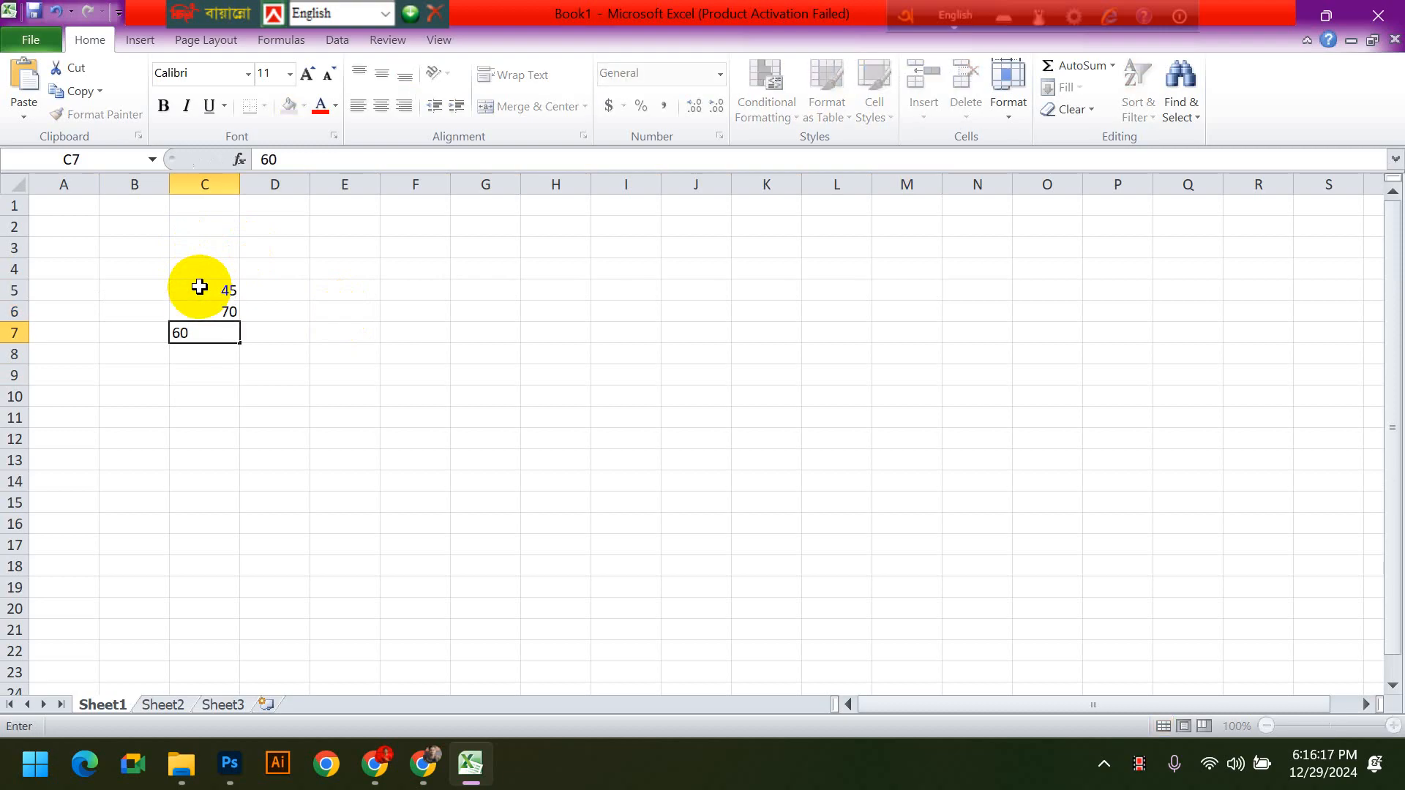
{"action": "key", "text": "Return"}
{"action": "type", "text": "50"}
{"action": "key", "text": "Return"}
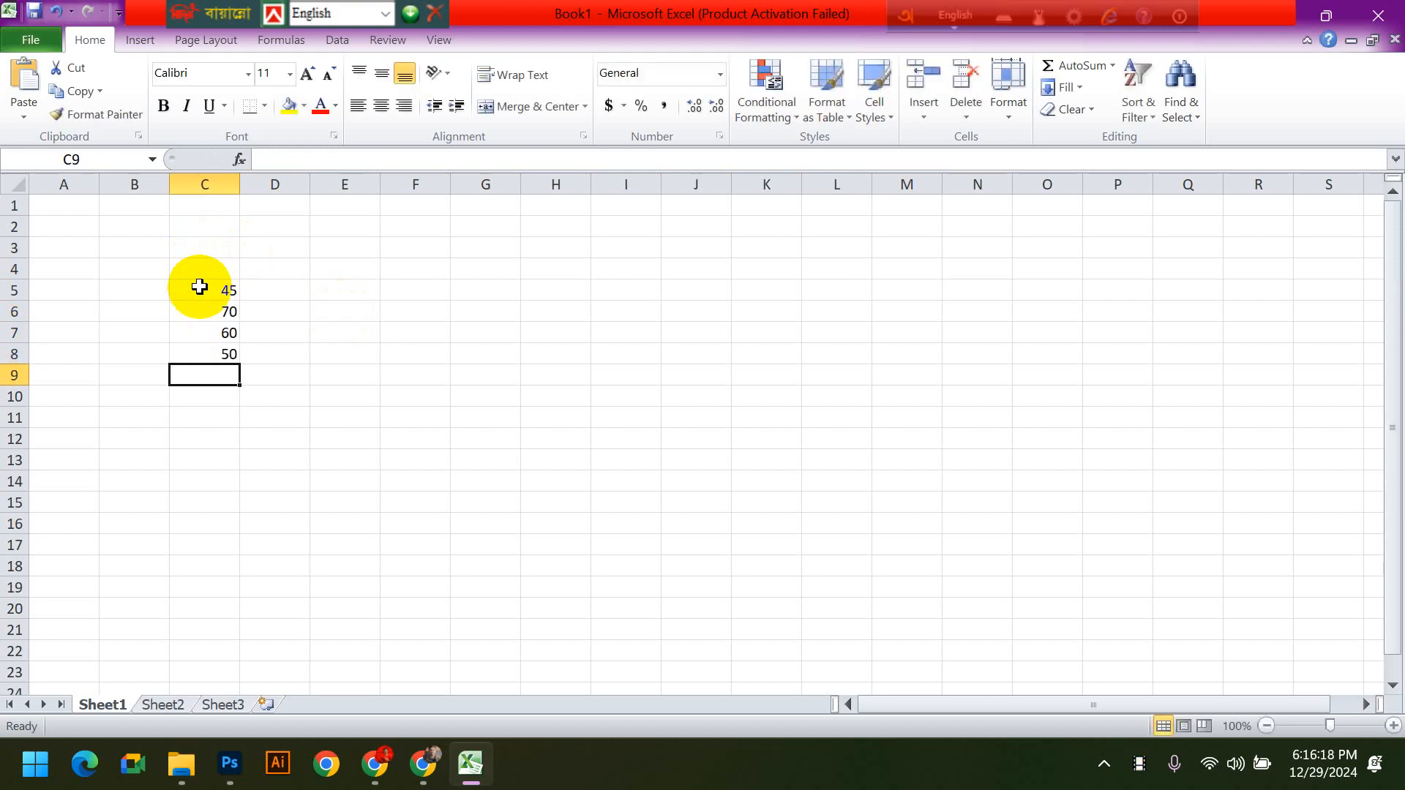
- Enter the numbers 20, 40, 34 and 54 in cells D5 to D8 and select cell E11
{"action": "left_click", "coordinate": [280, 288]}
{"action": "type", "text": "20"}
{"action": "key", "text": "Return"}
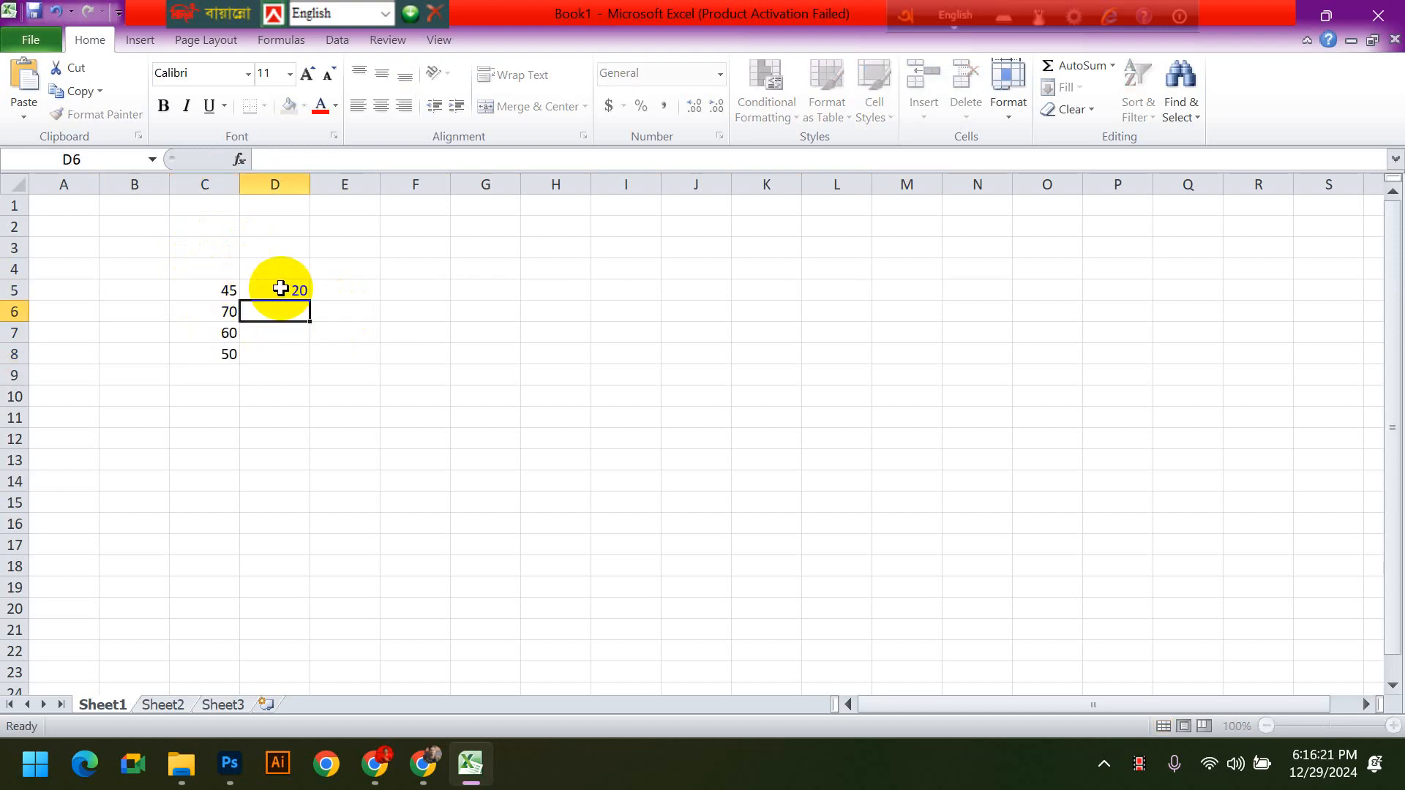
{"action": "type", "text": "40"}
{"action": "key", "text": "Return"}
{"action": "type", "text": "34"}
{"action": "key", "text": "Return"}
{"action": "type", "text": "54"}
{"action": "key", "text": "Return"}
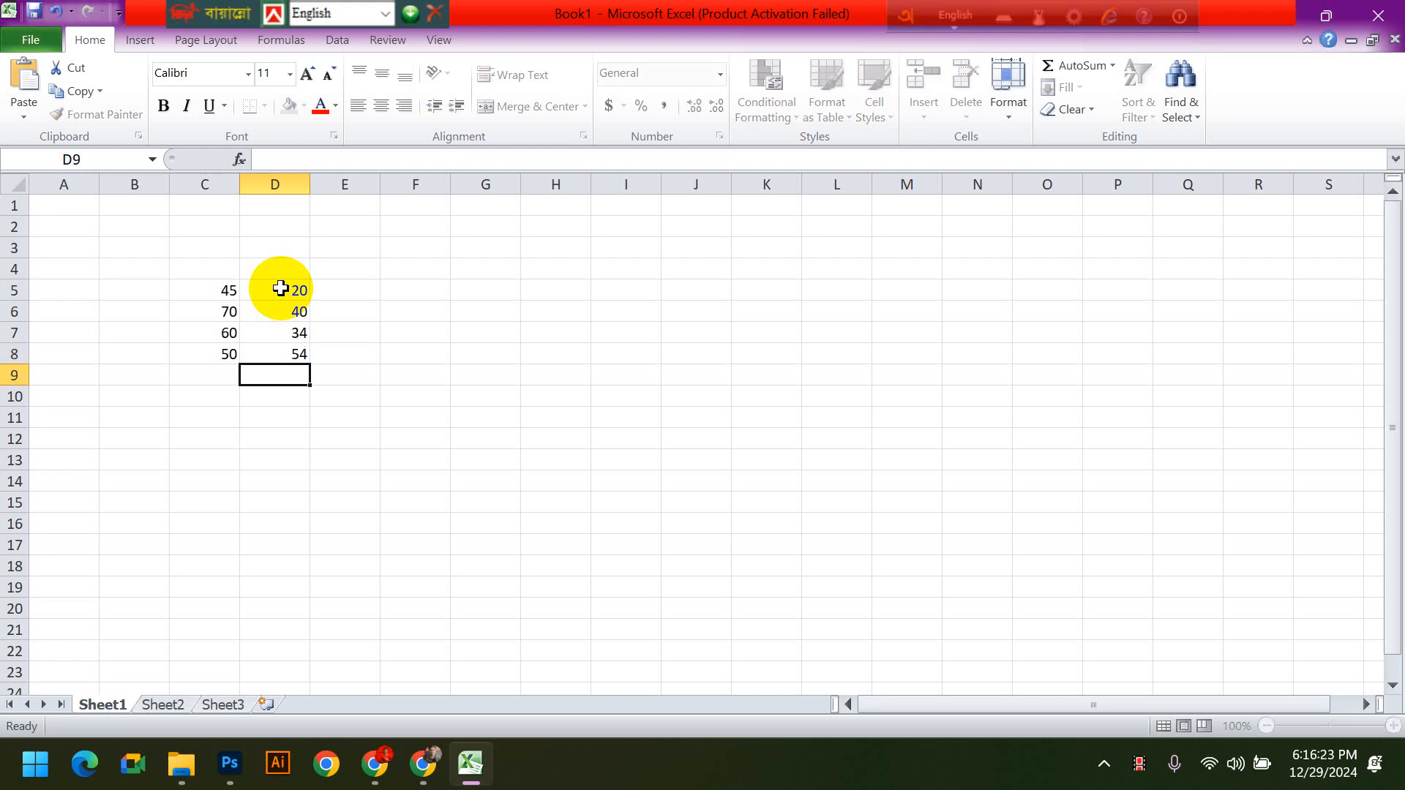
{"action": "left_click", "coordinate": [359, 422]}
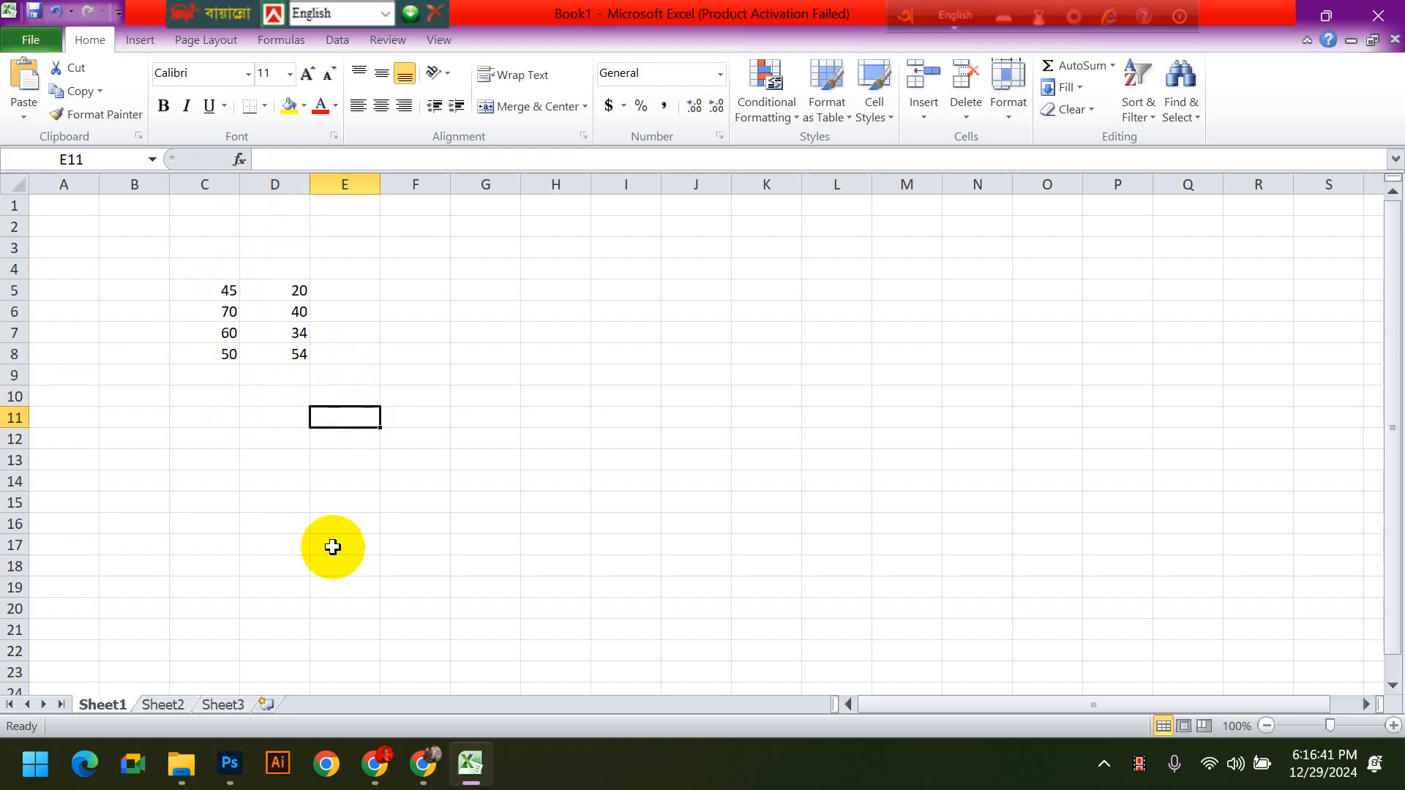
- Try to add the numbers in C5 and D5 by entering 45+20 without an equals sign in cell E5
{"action": "left_click", "coordinate": [344, 289]}
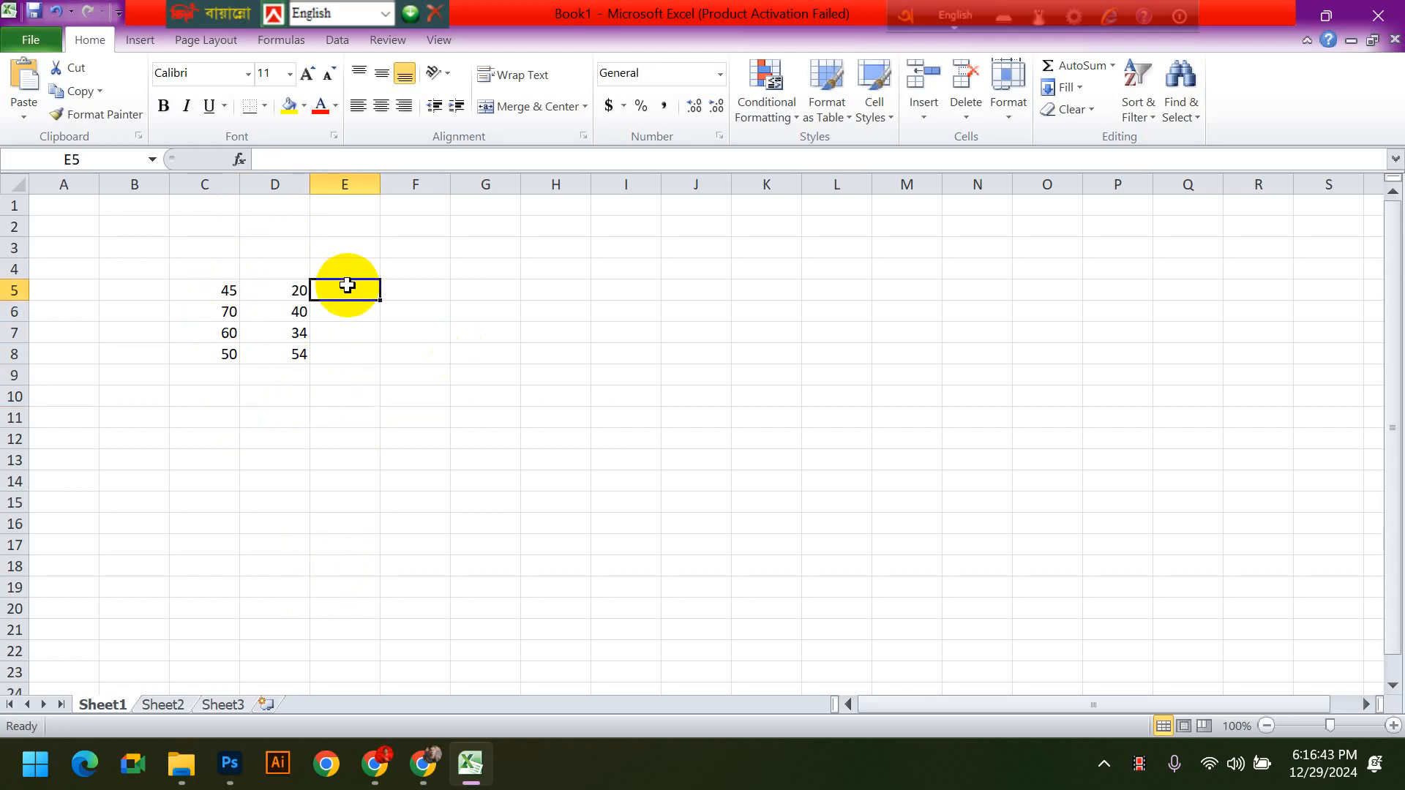
{"action": "left_click_drag", "start_coordinate": [229, 291], "coordinate": [256, 293]}
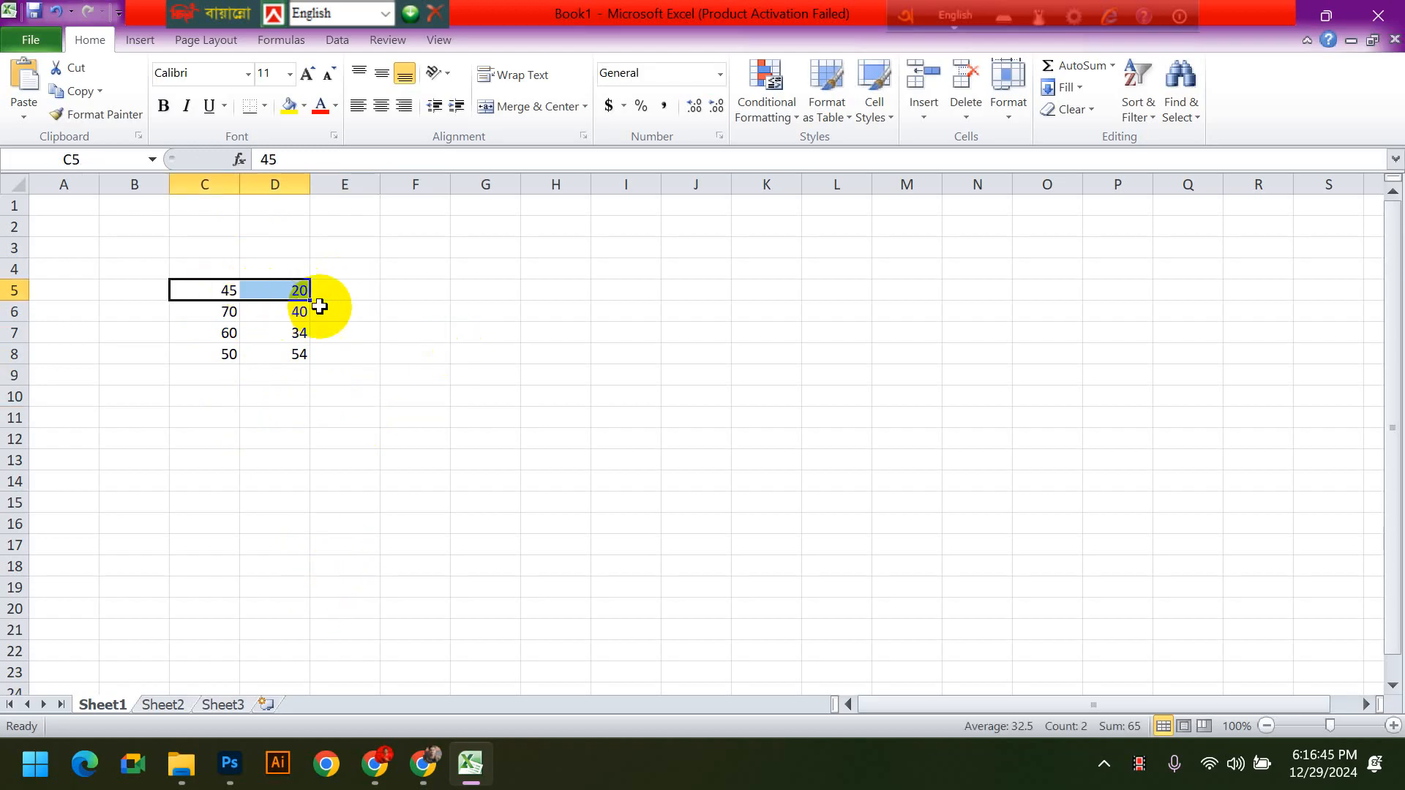
{"action": "left_click", "coordinate": [363, 289]}
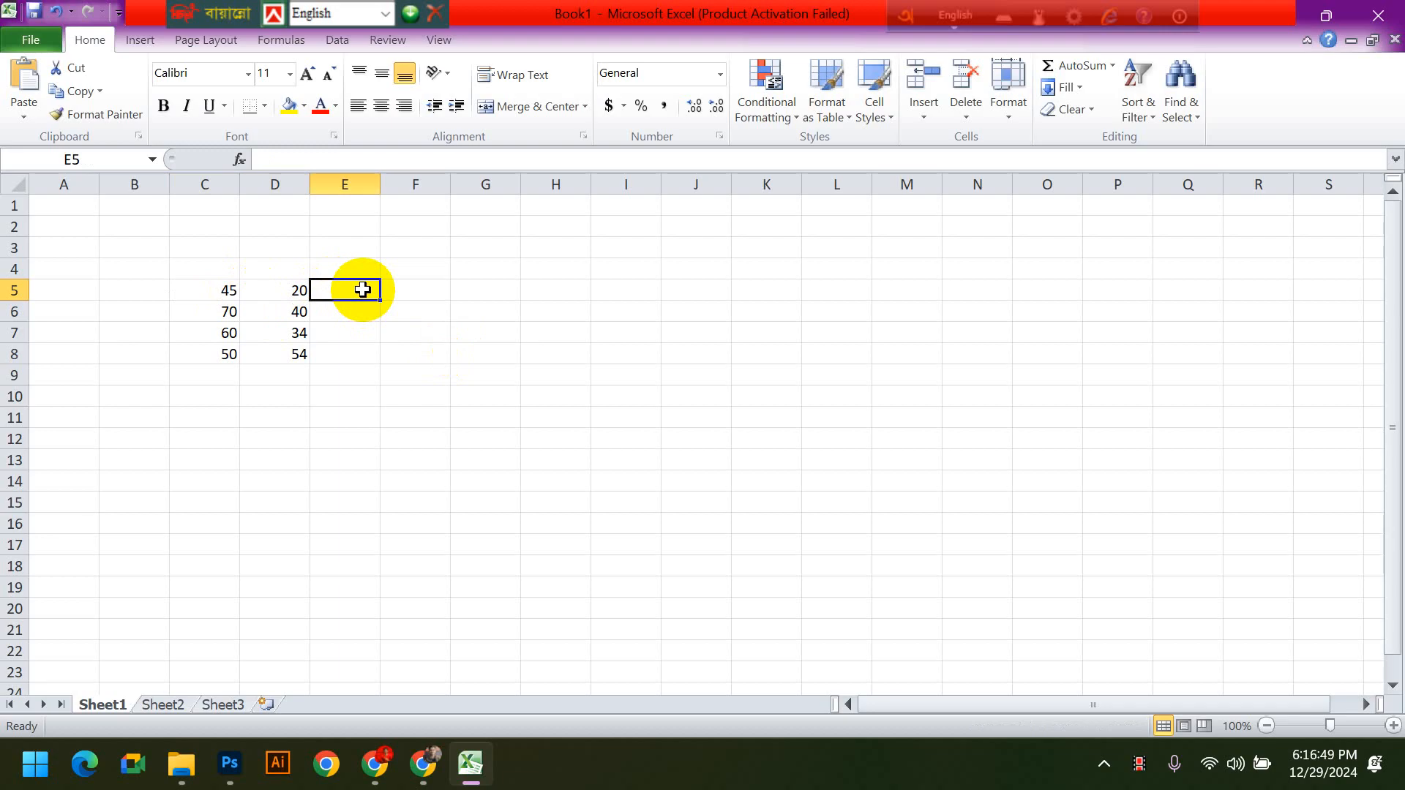
{"action": "type", "text": "45+20"}
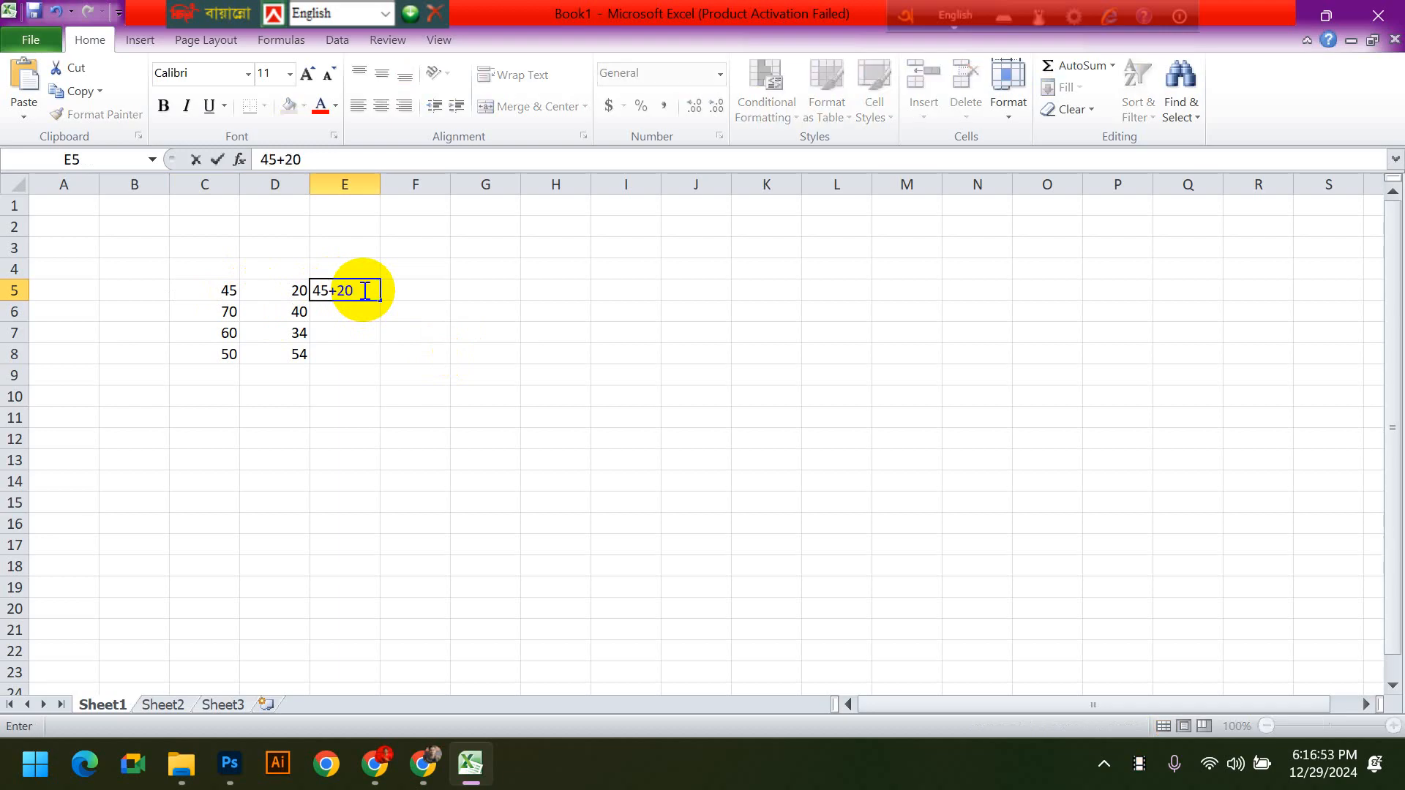
{"action": "key", "text": "Return"}
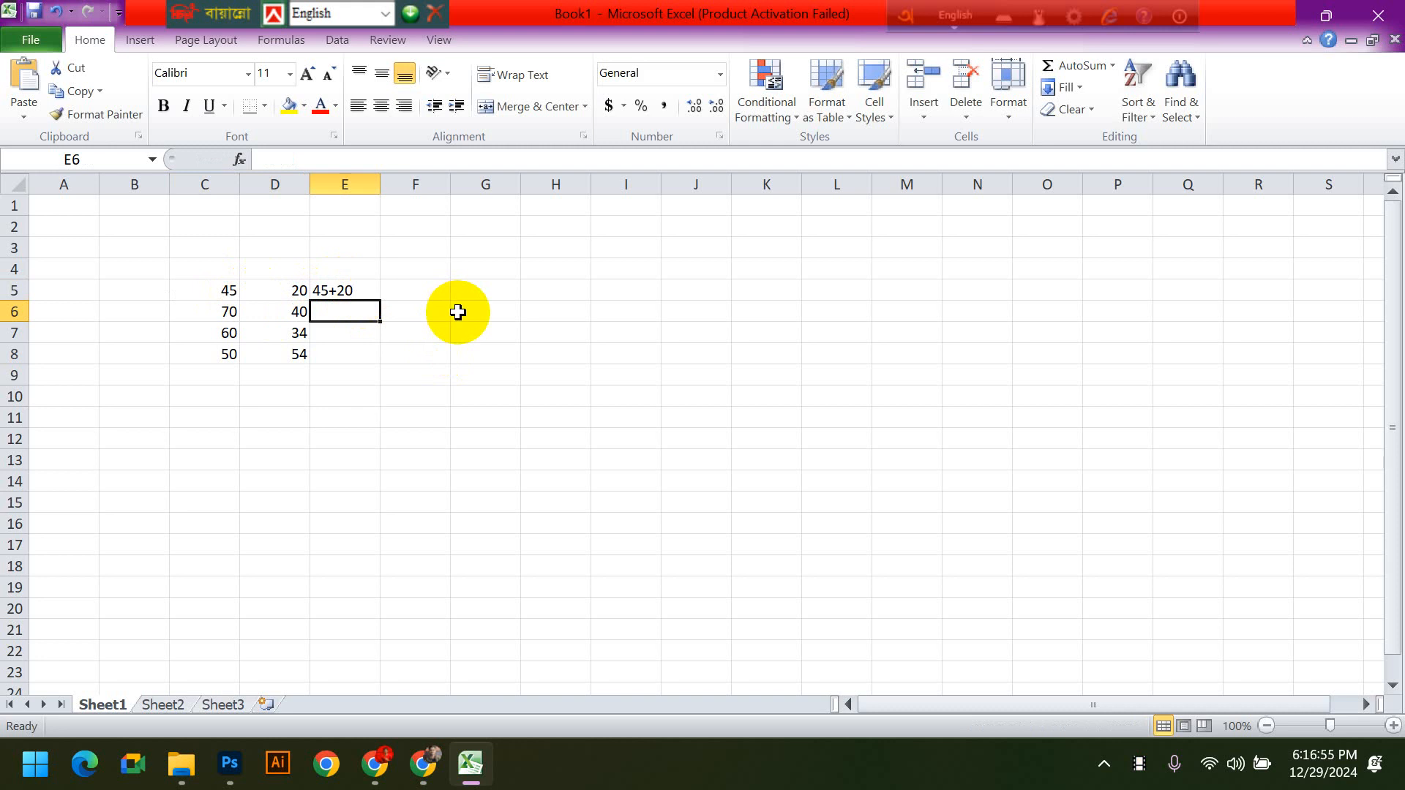
- Replace the content of cell E5 with the formula =45+20
{"action": "left_click", "coordinate": [362, 291]}
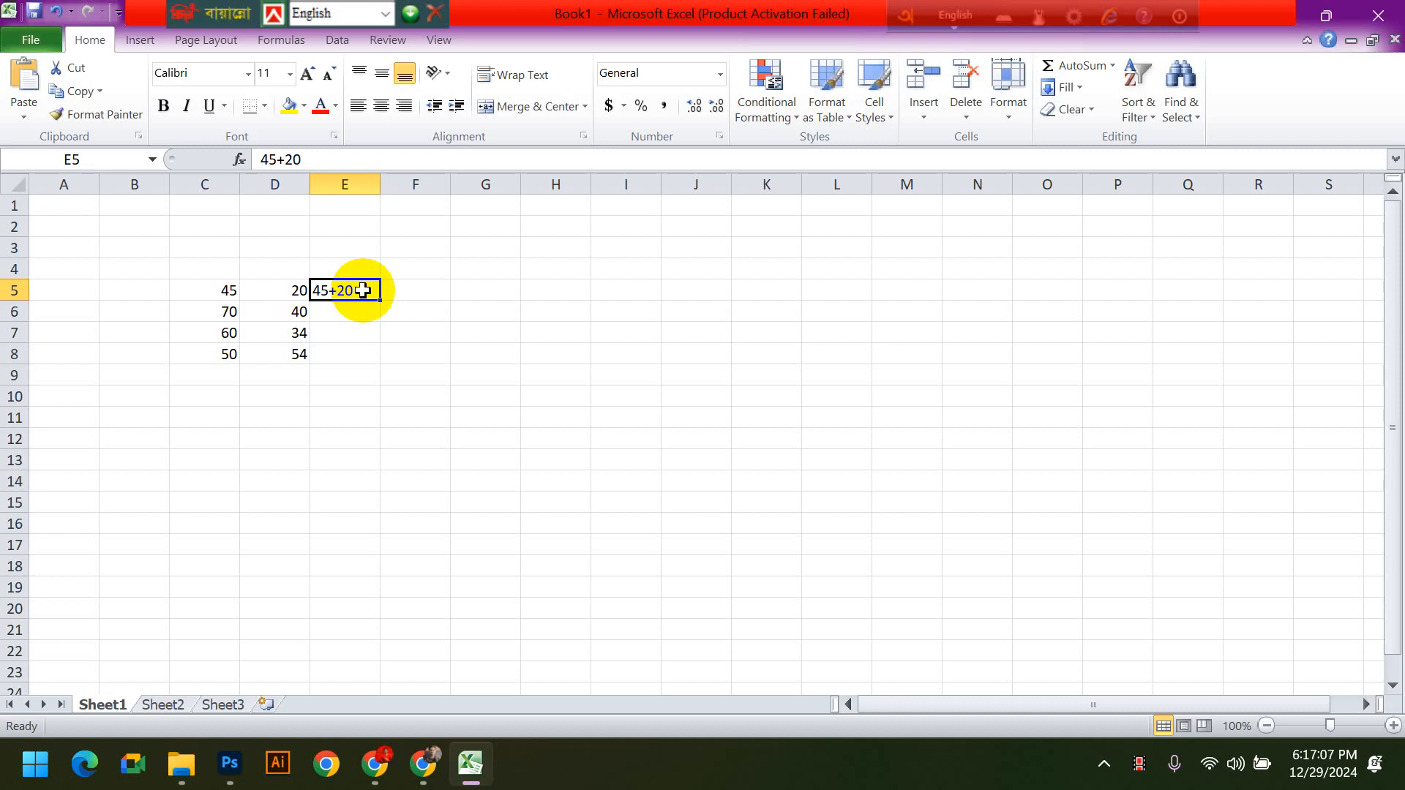
{"action": "key", "text": "BackSpace"}
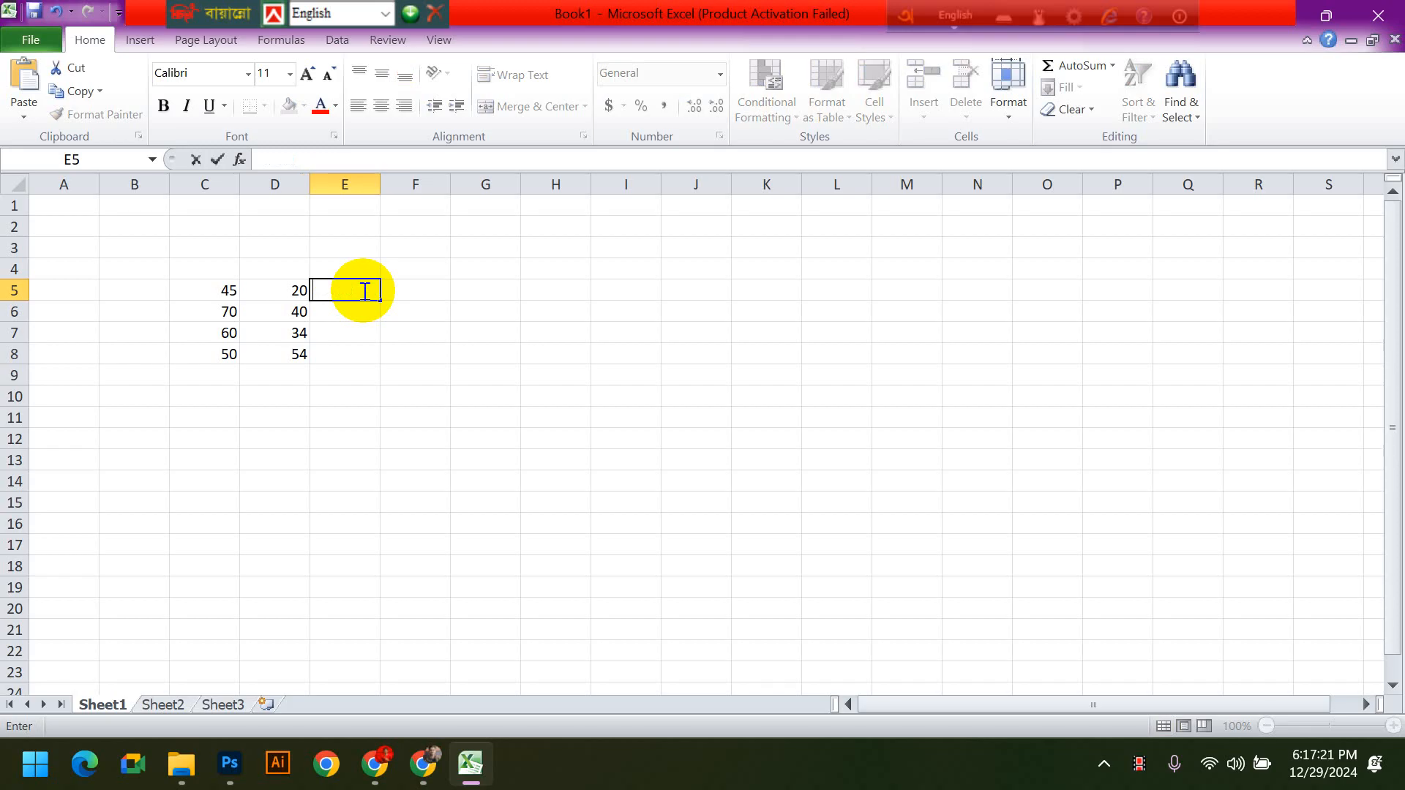
{"action": "type", "text": "-"}
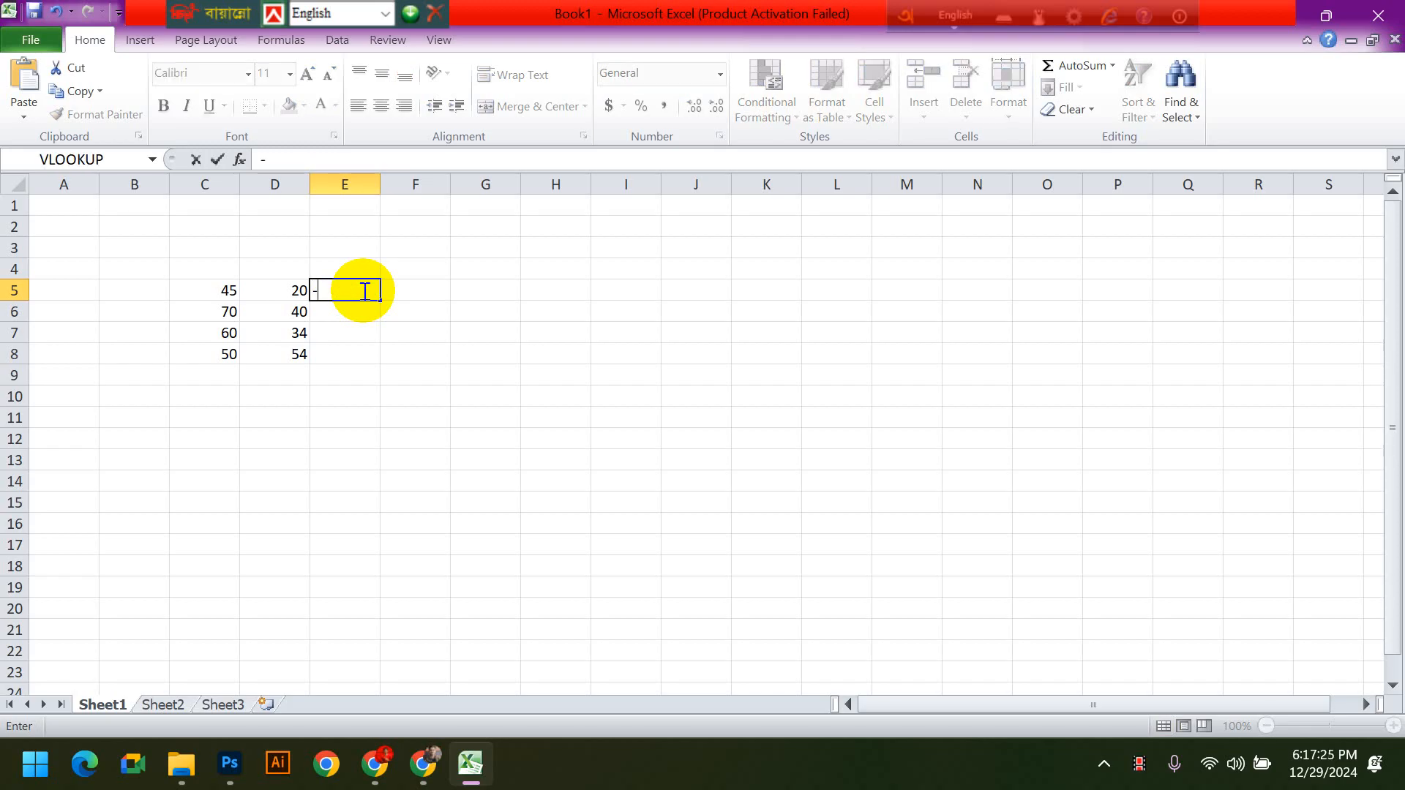
{"action": "key", "text": "BackSpace"}
{"action": "type", "text": "+45+20"}
{"action": "key", "text": "Return"}
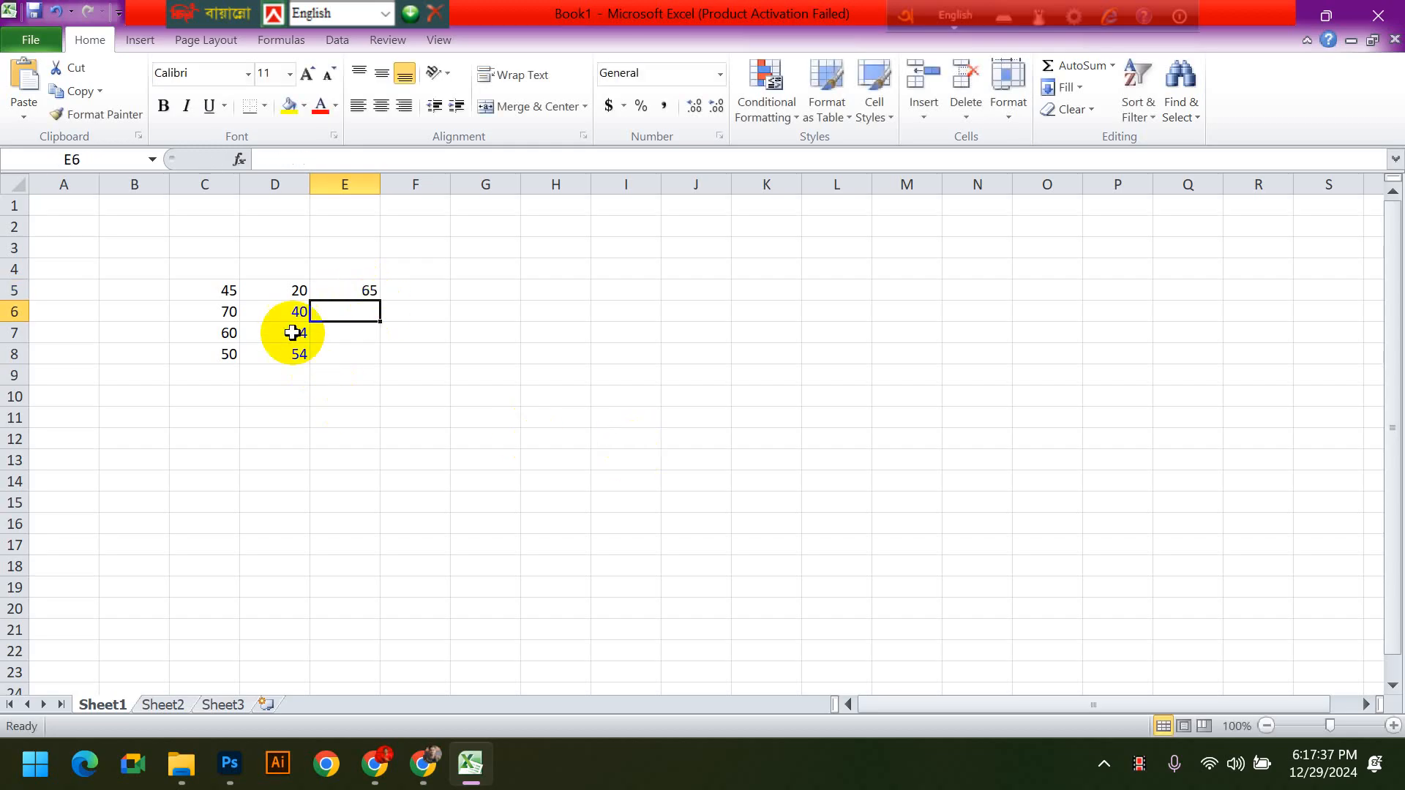
- Clear the formula from cell E5 and select the empty cell F13
{"action": "left_click", "coordinate": [344, 290]}
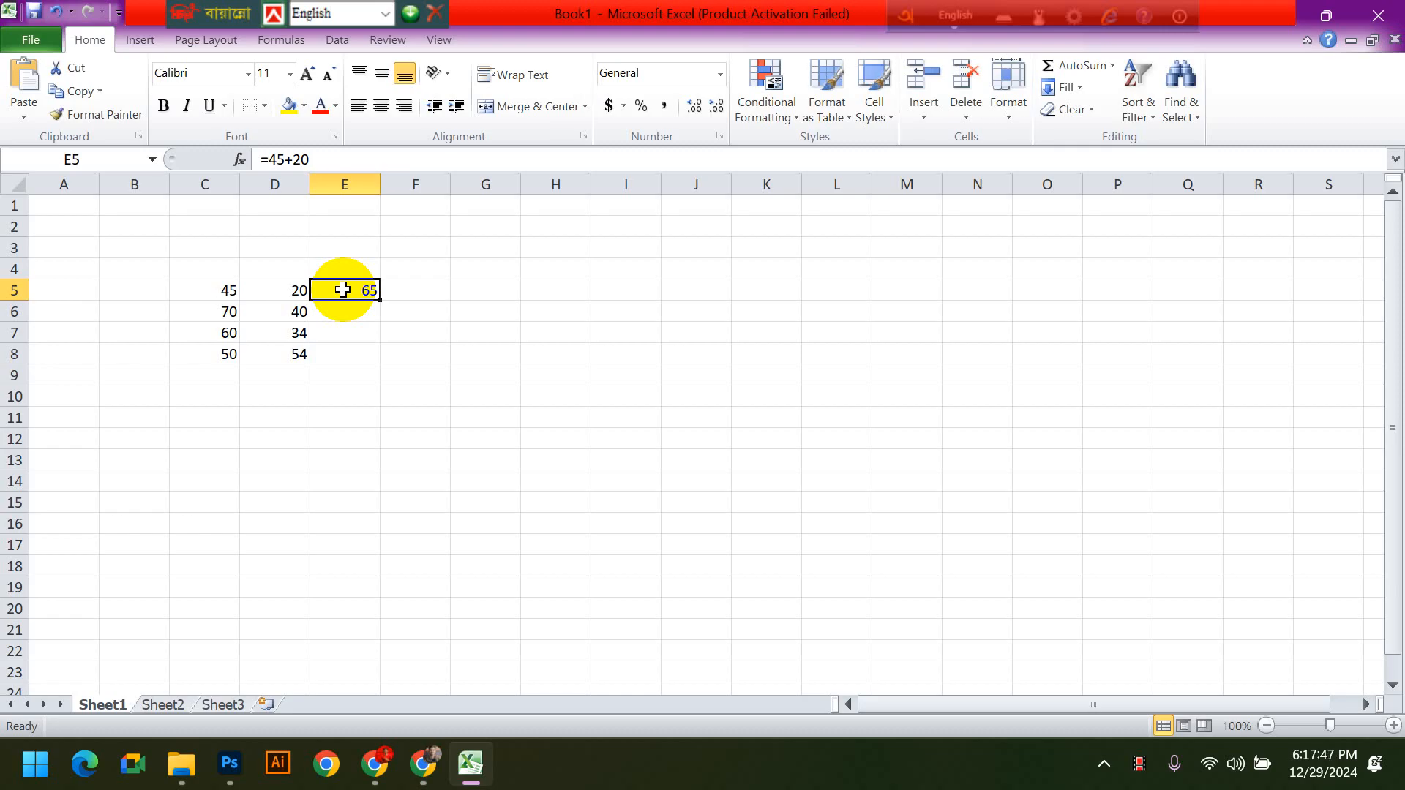
{"action": "key", "text": "Delete"}
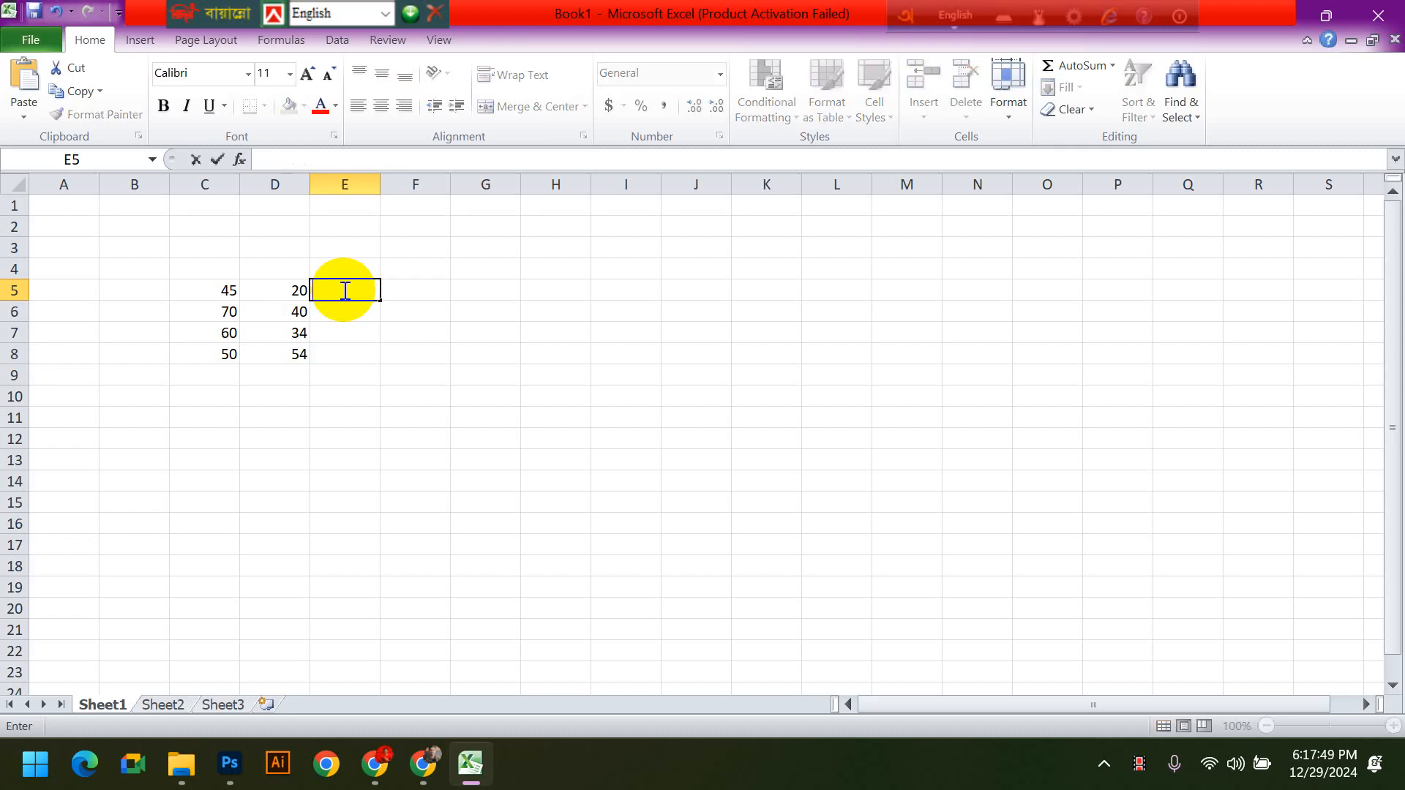
{"action": "left_click", "coordinate": [384, 461]}
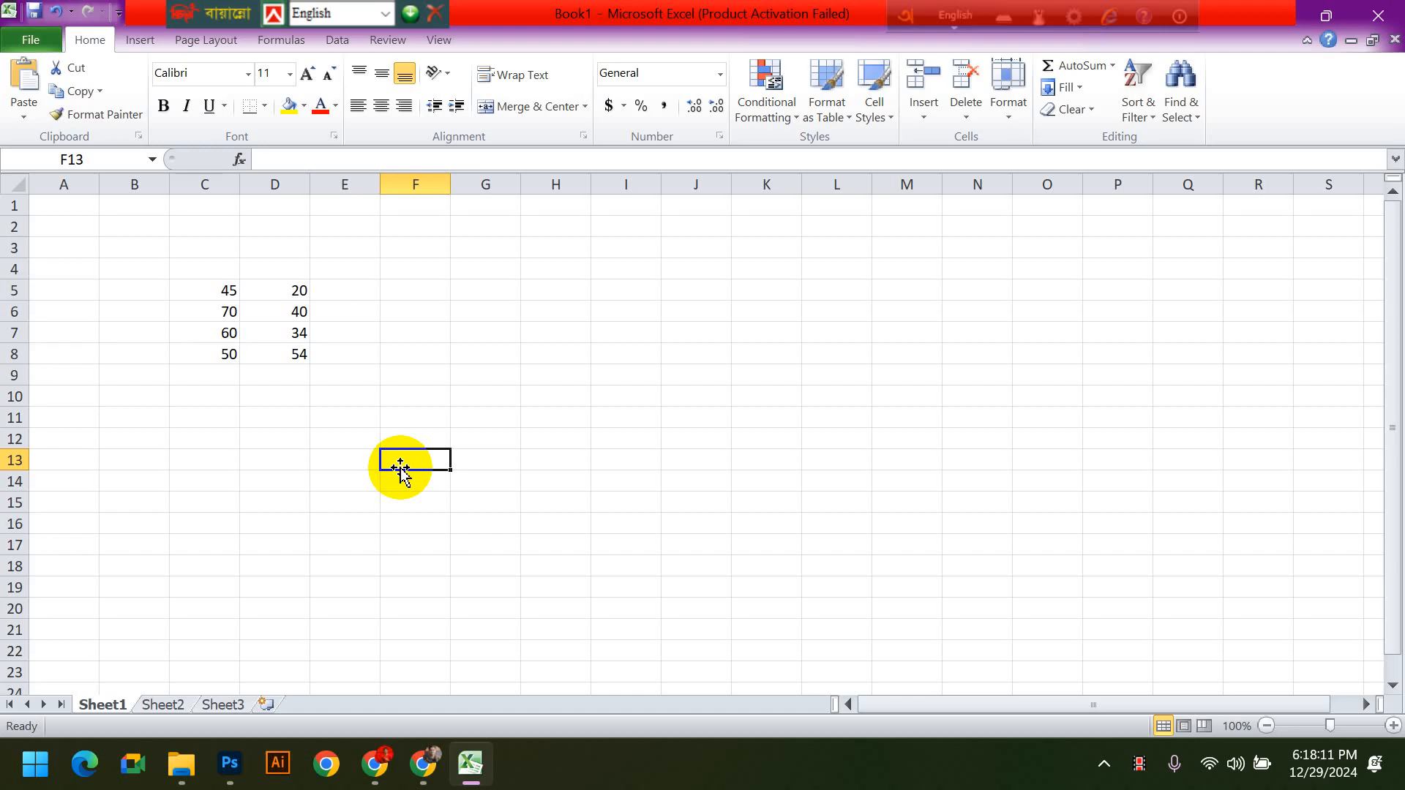
- Enter the formula =45+20 in cell E5
{"action": "left_click", "coordinate": [345, 285]}
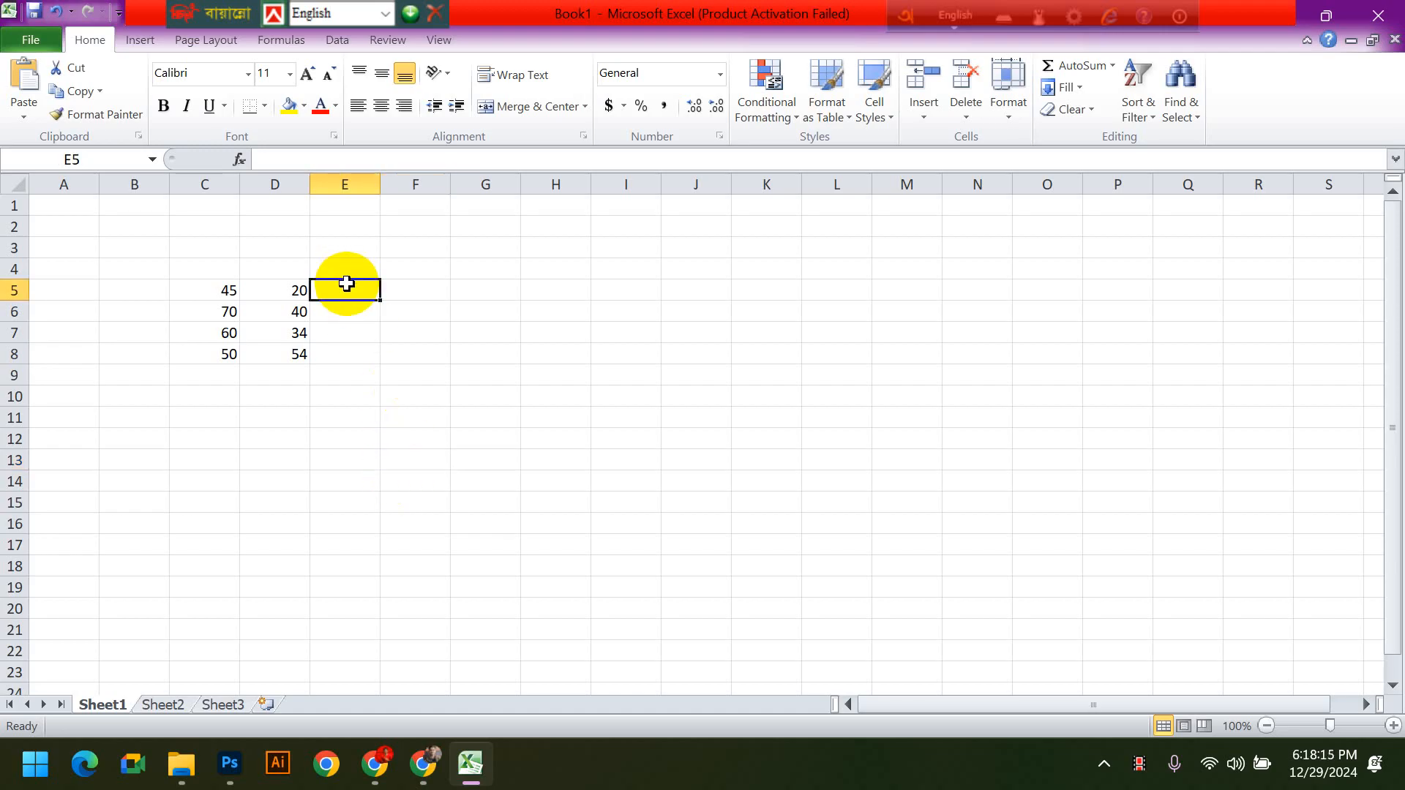
{"action": "type", "text": "="}
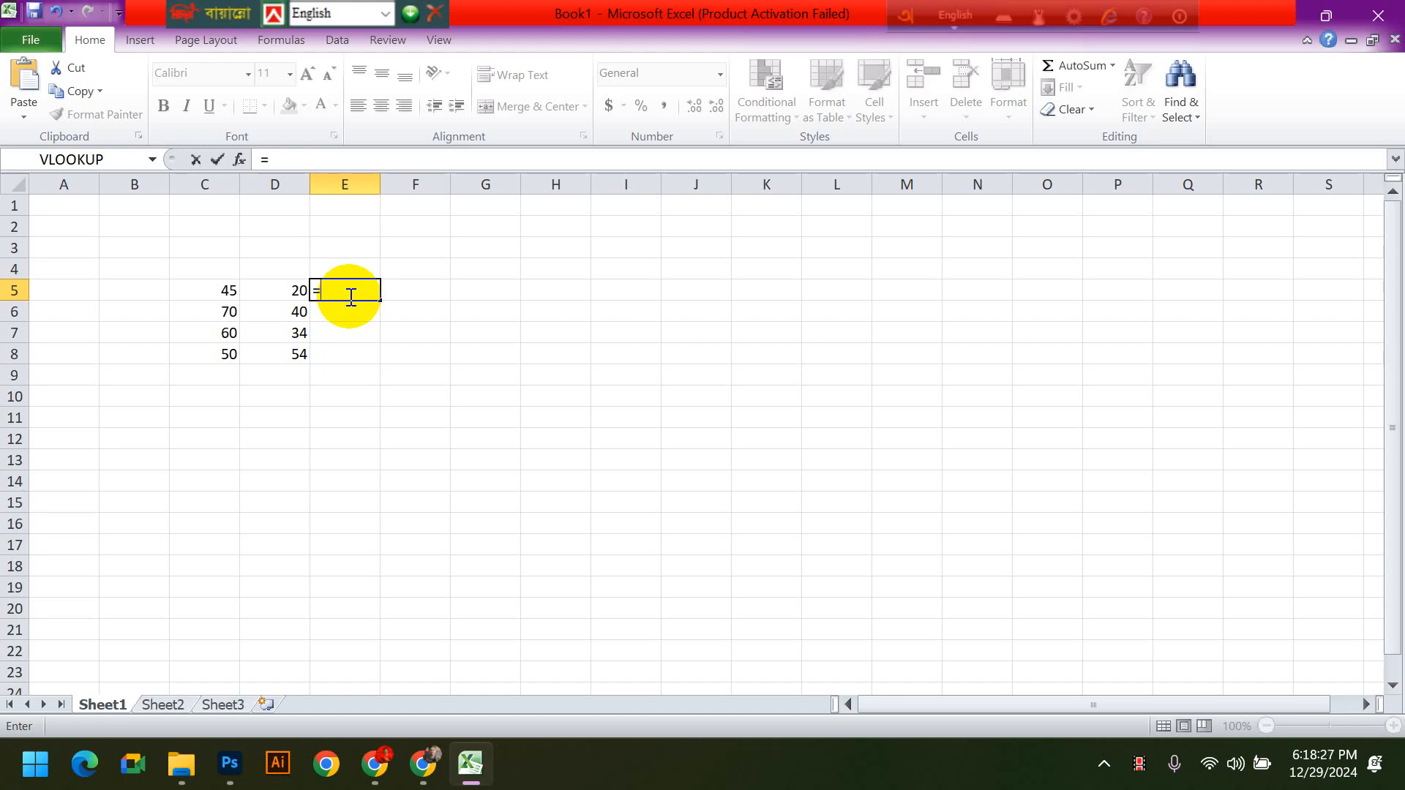
{"action": "key", "text": "BackSpace"}
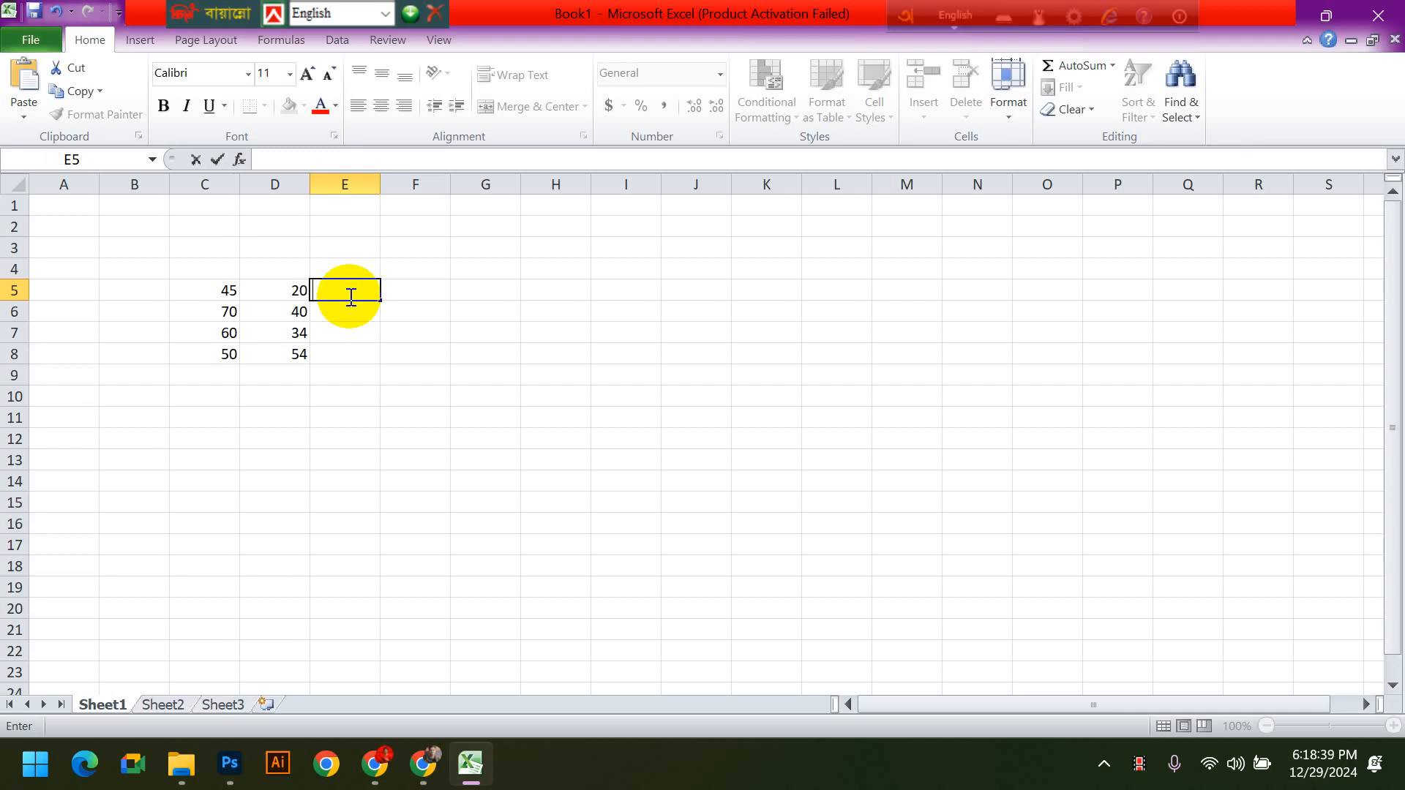
{"action": "type", "text": "="}
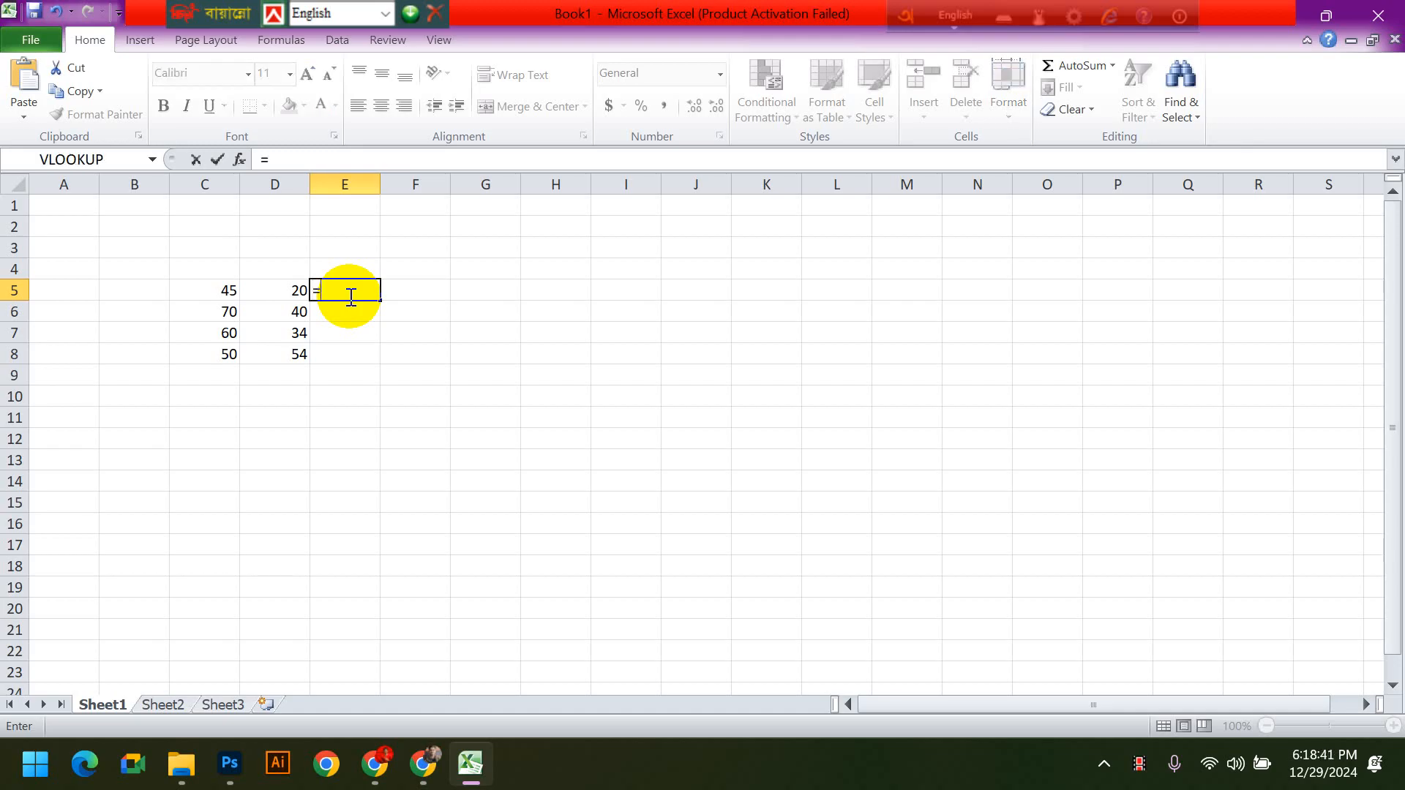
{"action": "type", "text": "45+20"}
{"action": "key", "text": "Return"}
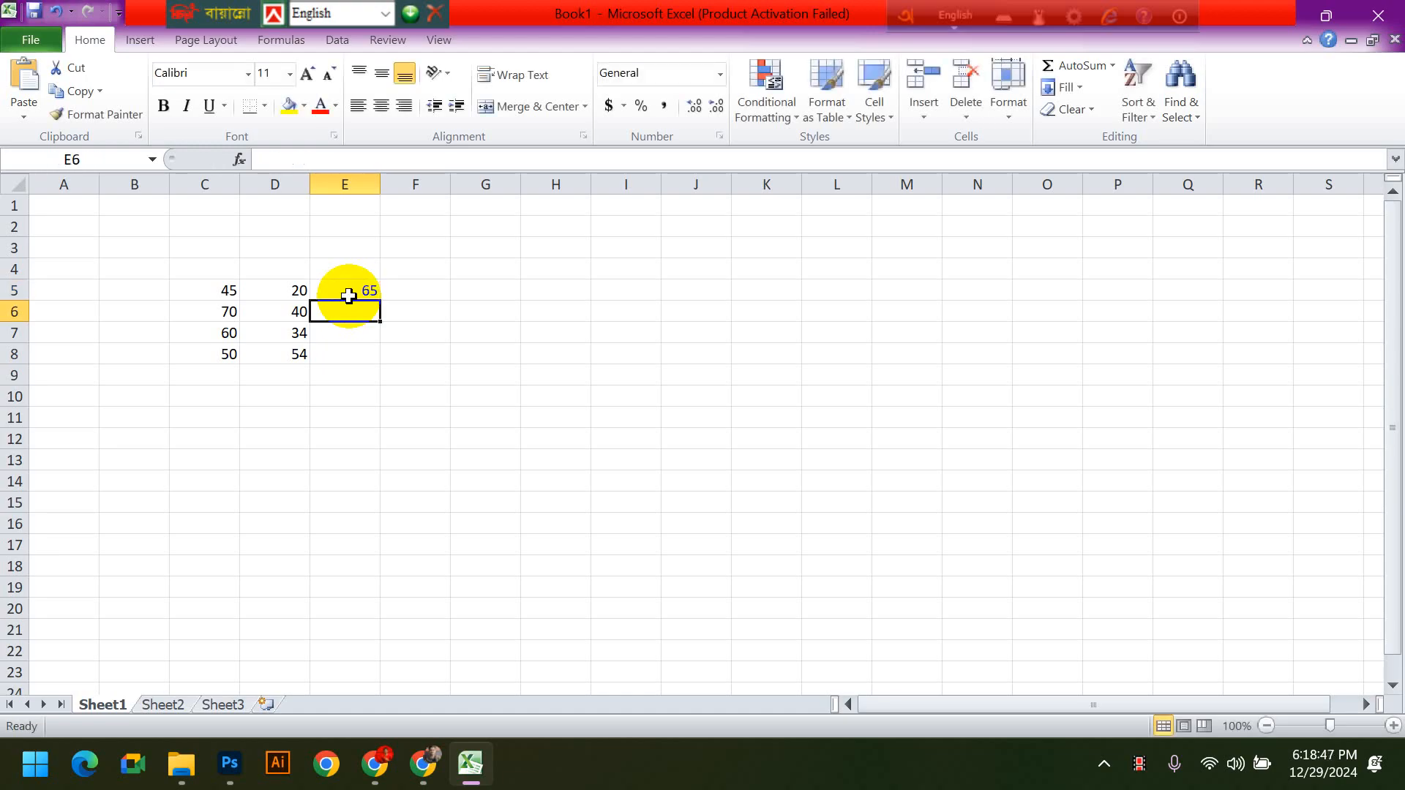
- Clear the formula in cell E5, undo the clearing and accept the restored formula
{"action": "left_click", "coordinate": [348, 296]}
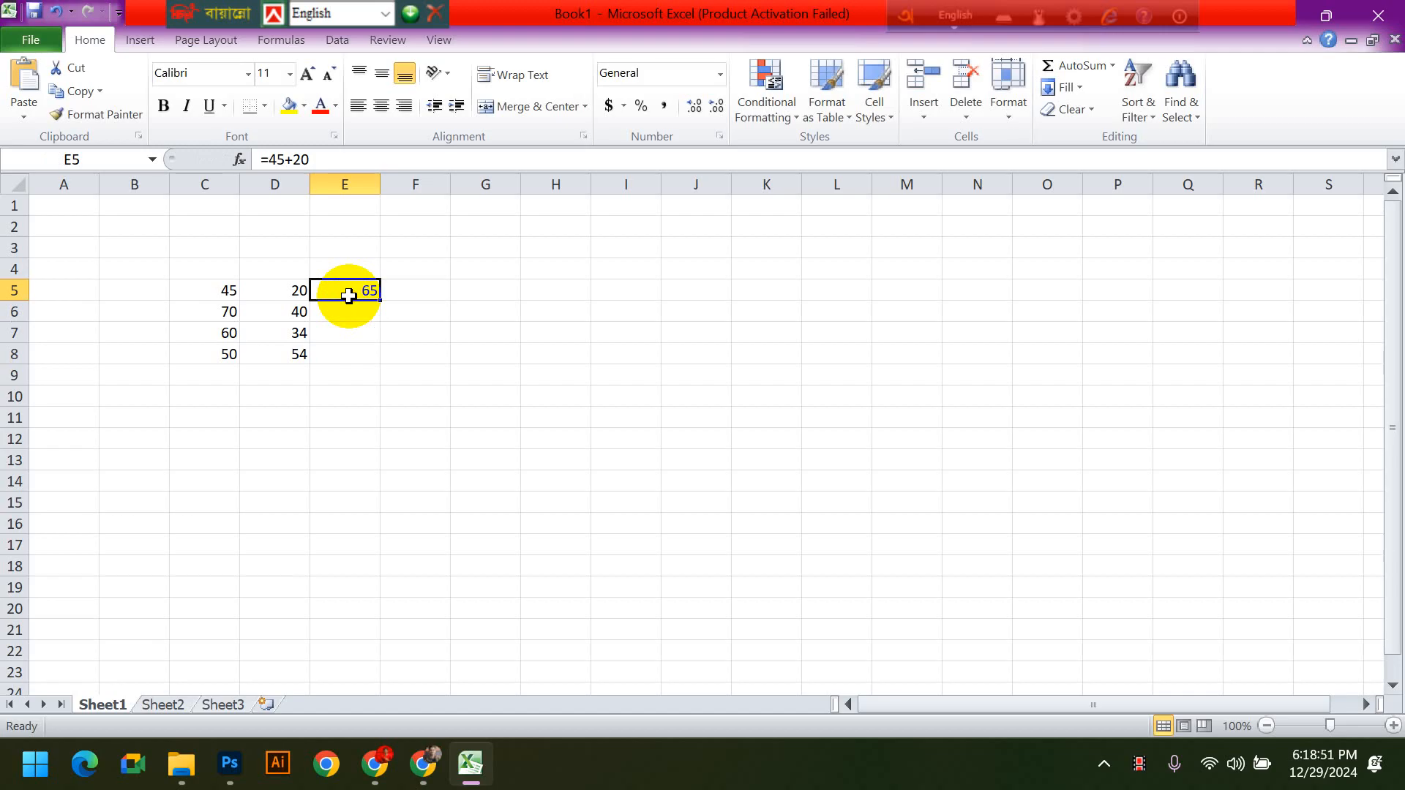
{"action": "key", "text": "BackSpace"}
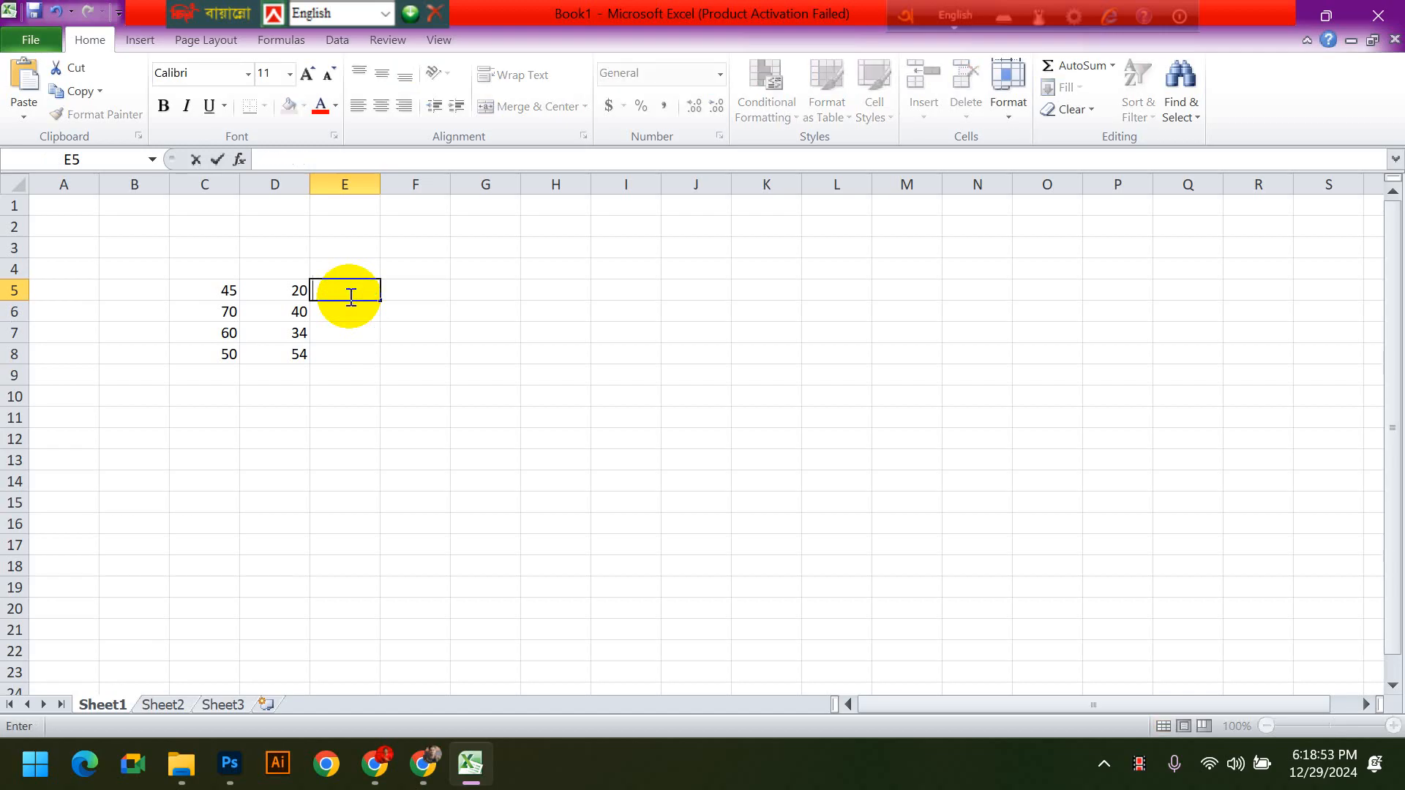
{"action": "key", "text": "ctrl+z"}
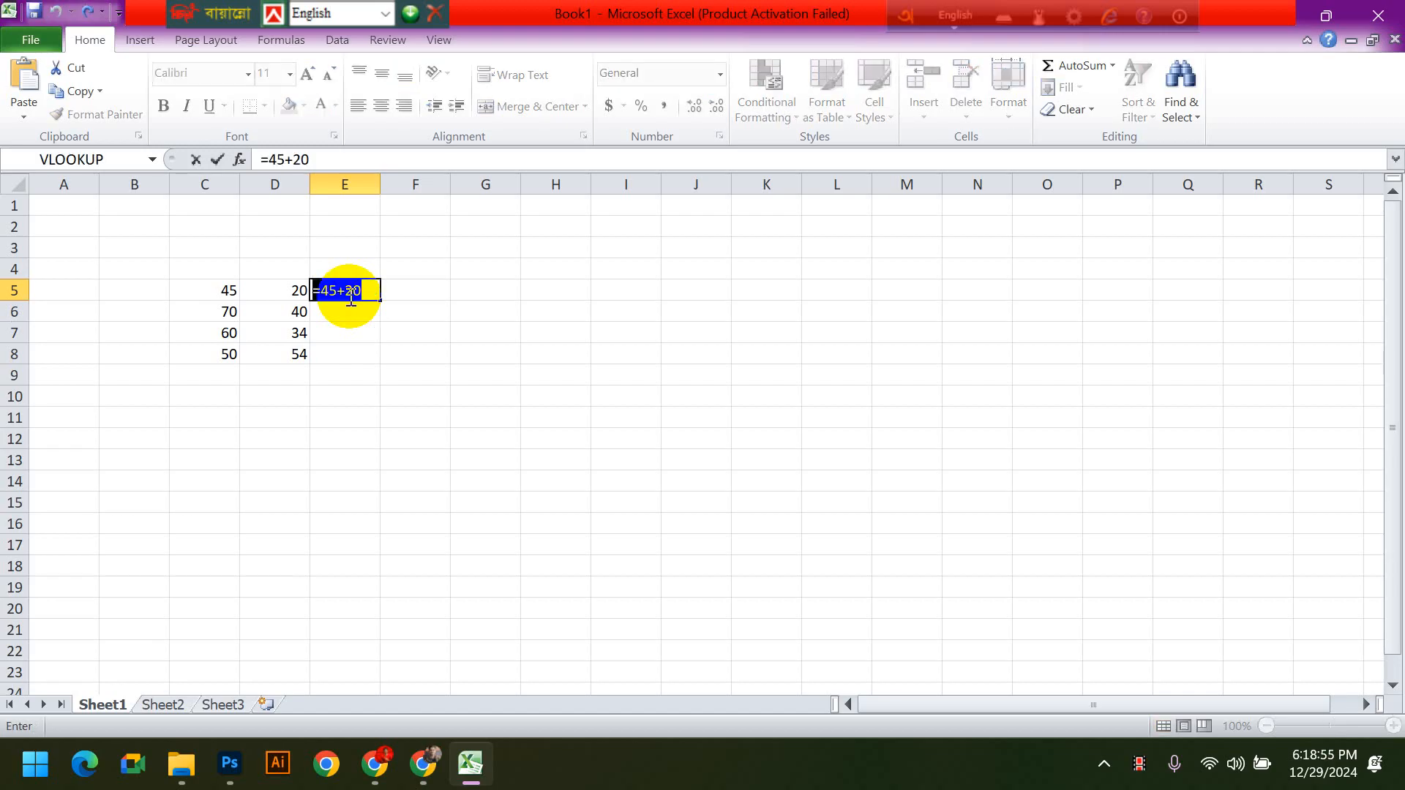
{"action": "key", "text": "Return"}
{"action": "scroll", "coordinate": [383, 322], "scroll_direction": "down", "scroll_amount": 2}
{"action": "scroll", "coordinate": [384, 329], "scroll_direction": "up", "scroll_amount": 2}
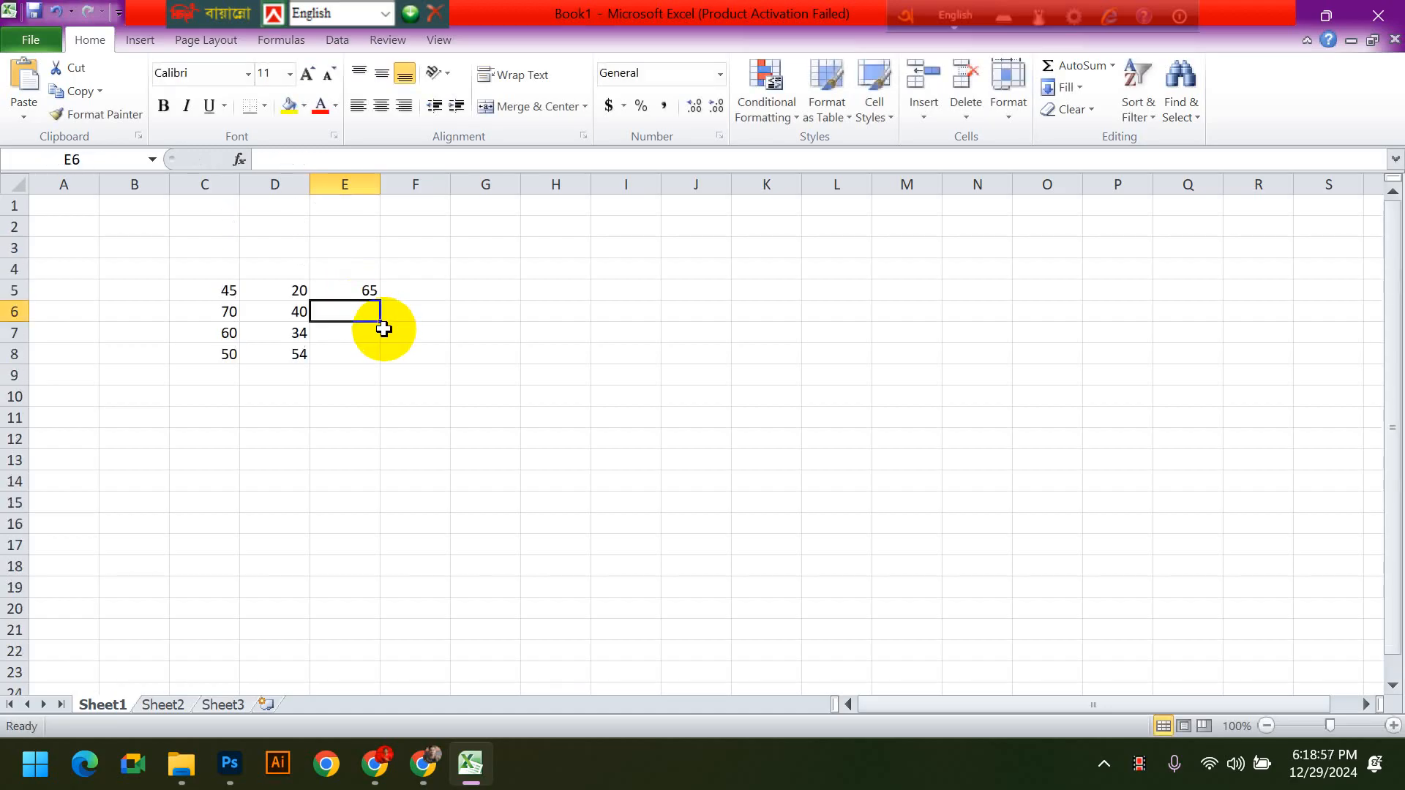
- Change the number in cell C5 to 40
{"action": "left_click", "coordinate": [216, 288]}
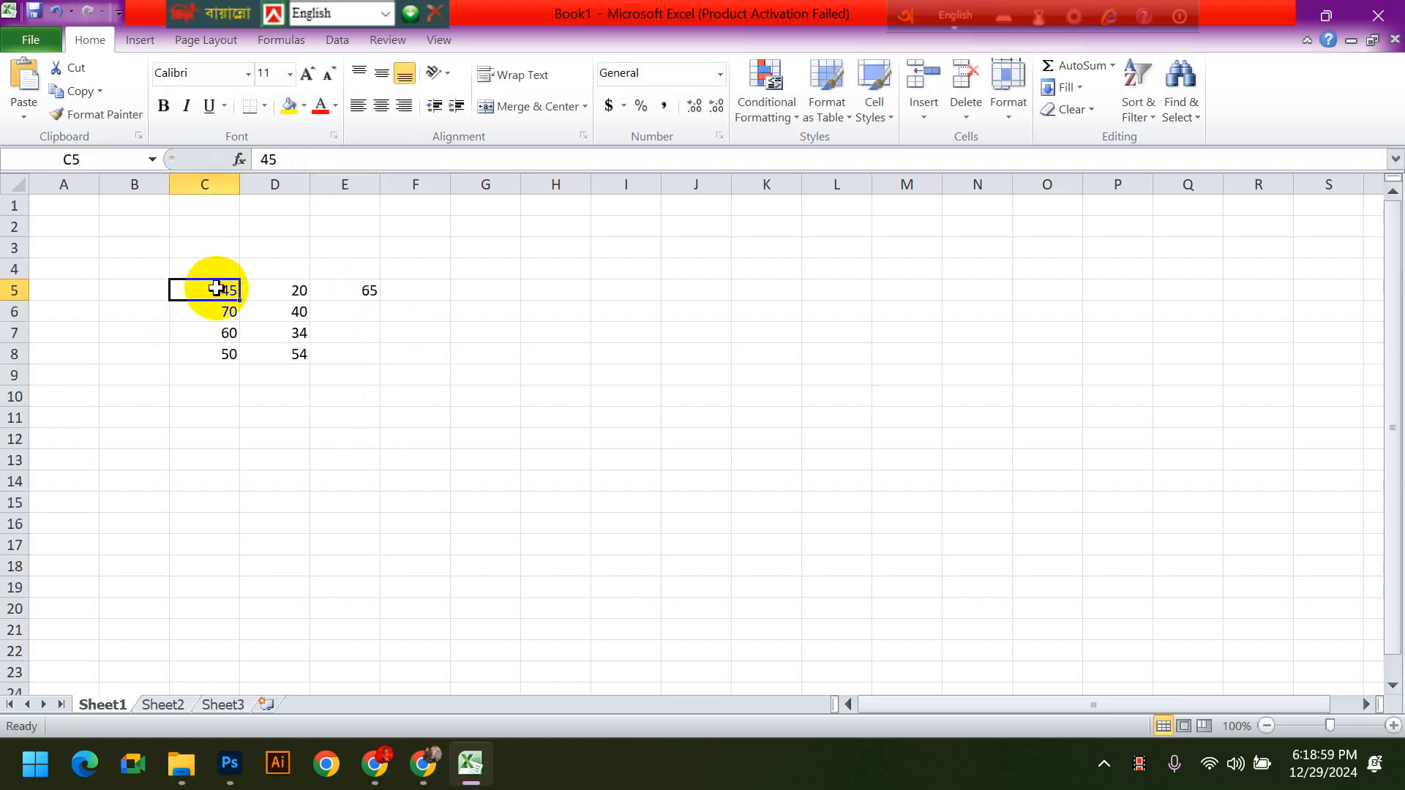
{"action": "type", "text": "40"}
{"action": "key", "text": "Return"}
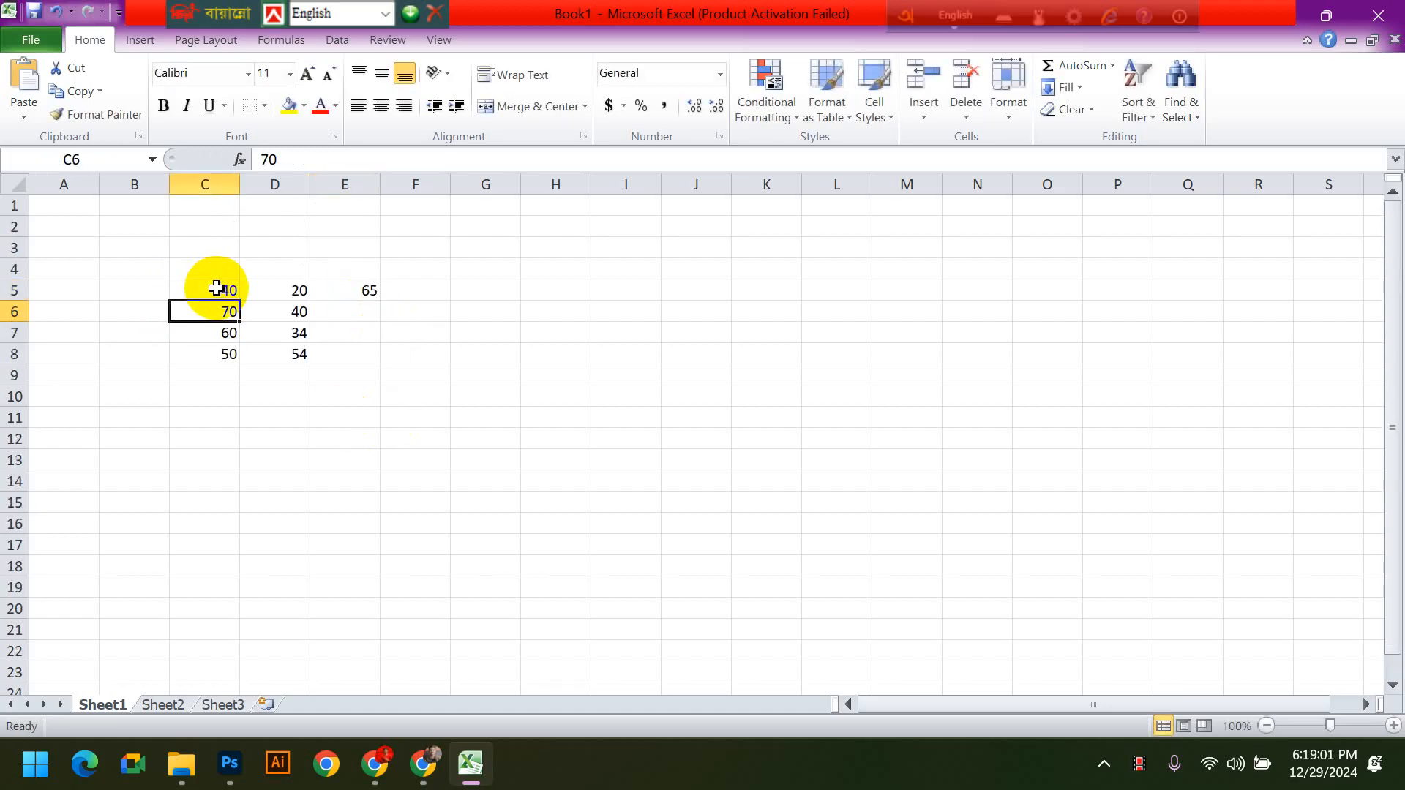
- Edit the formula in cell E5 to =40+20 and reselect the cell
{"action": "left_click", "coordinate": [374, 291]}
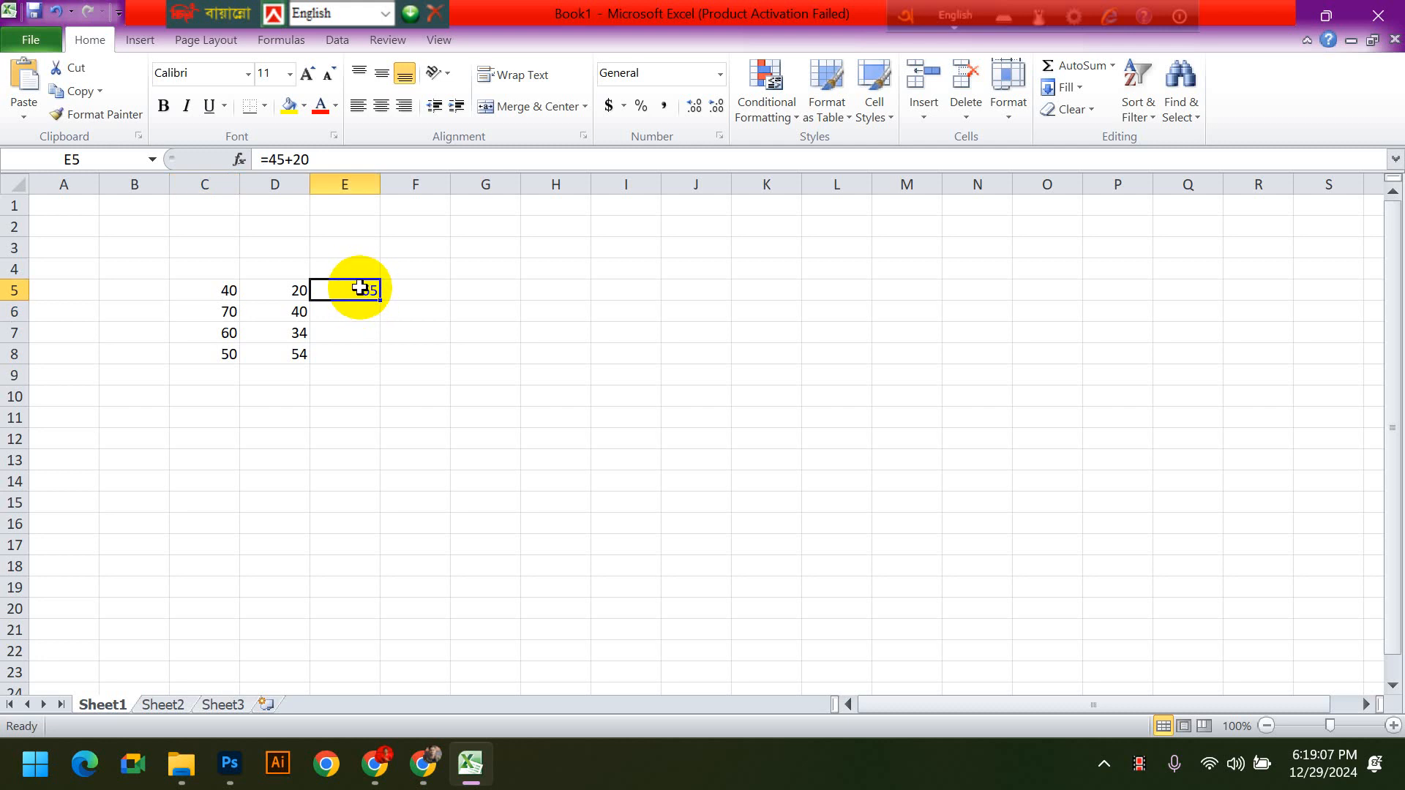
{"action": "double_click", "coordinate": [360, 289]}
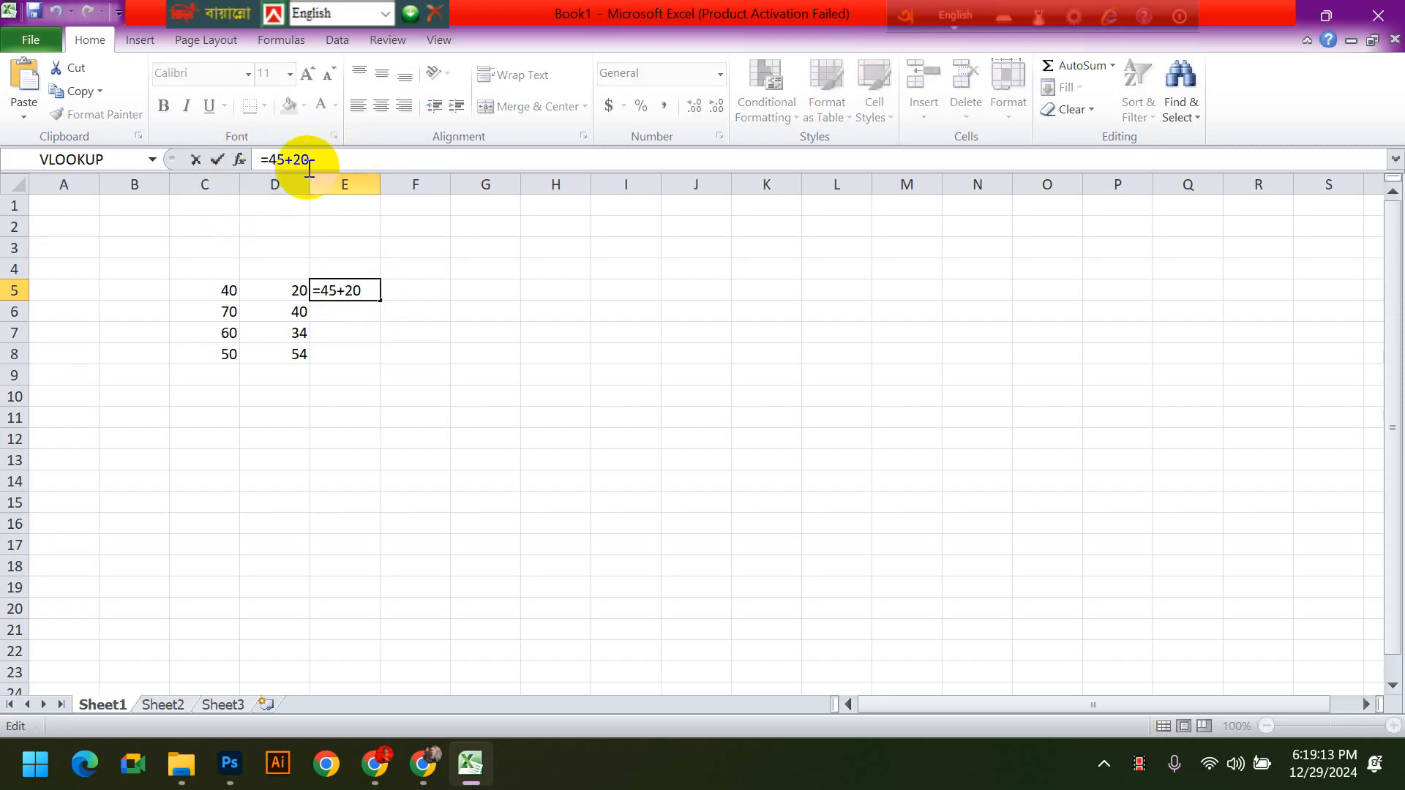
{"action": "left_click", "coordinate": [365, 160]}
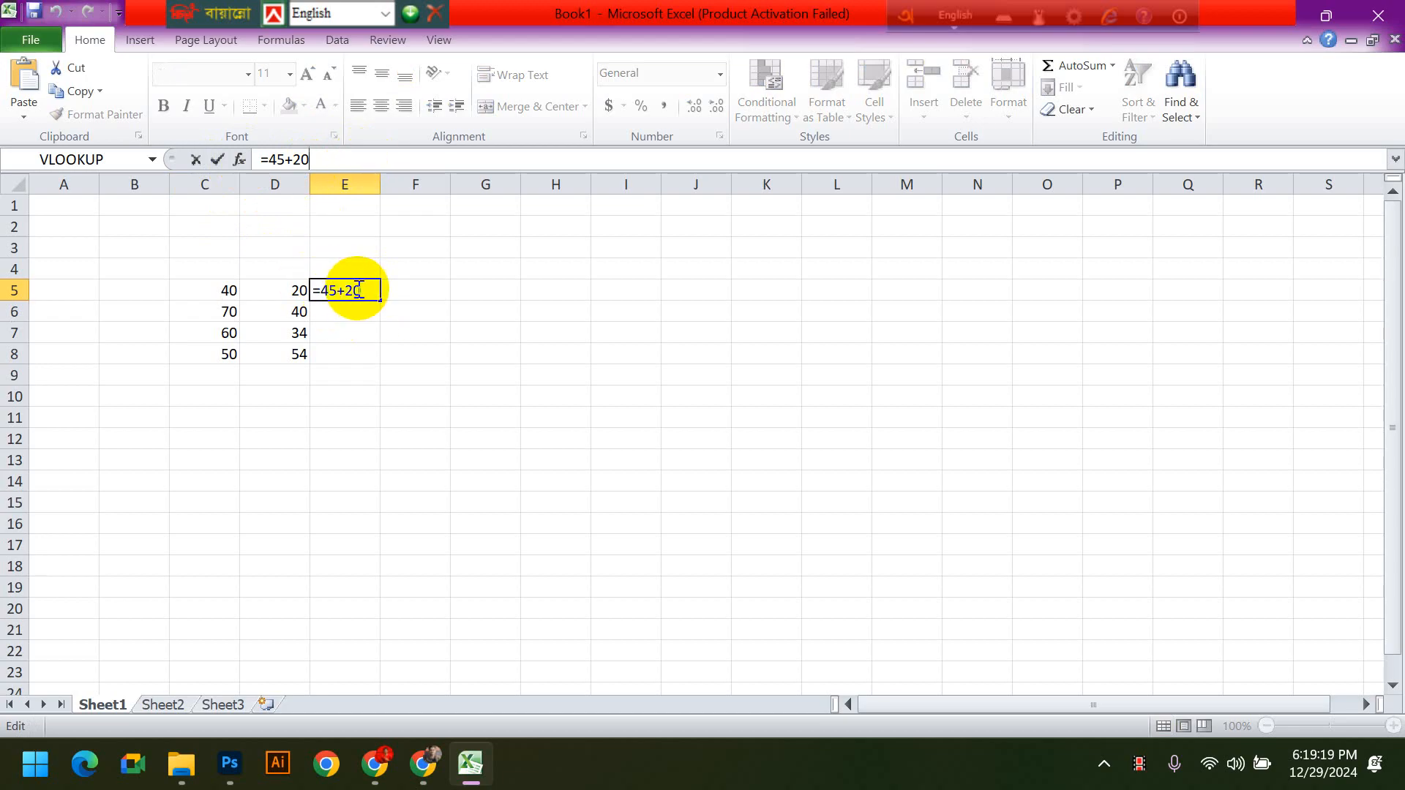
{"action": "left_click_drag", "start_coordinate": [362, 290], "coordinate": [323, 294]}
{"action": "left_click", "coordinate": [323, 293]}
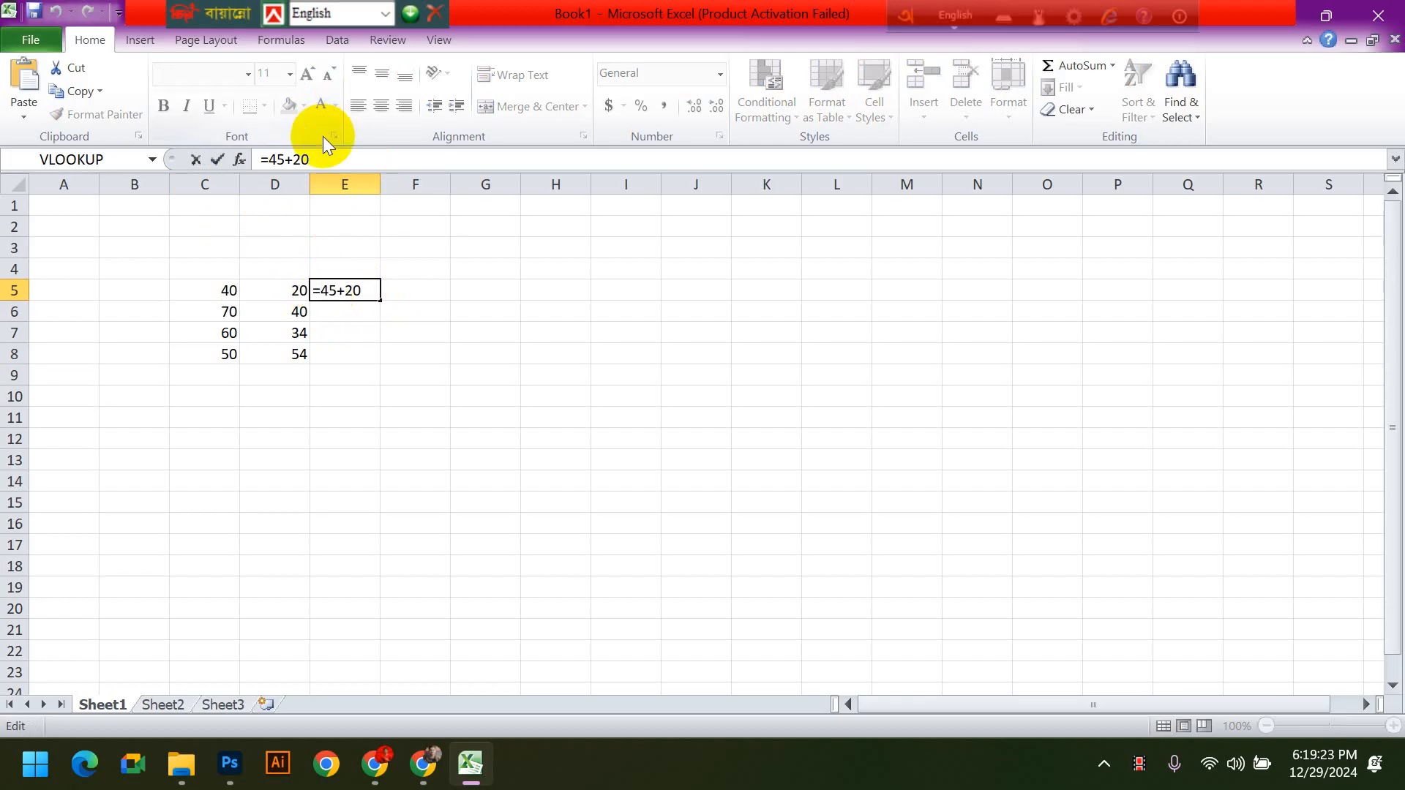
{"action": "left_click_drag", "start_coordinate": [314, 157], "coordinate": [258, 161]}
{"action": "left_click", "coordinate": [284, 158]}
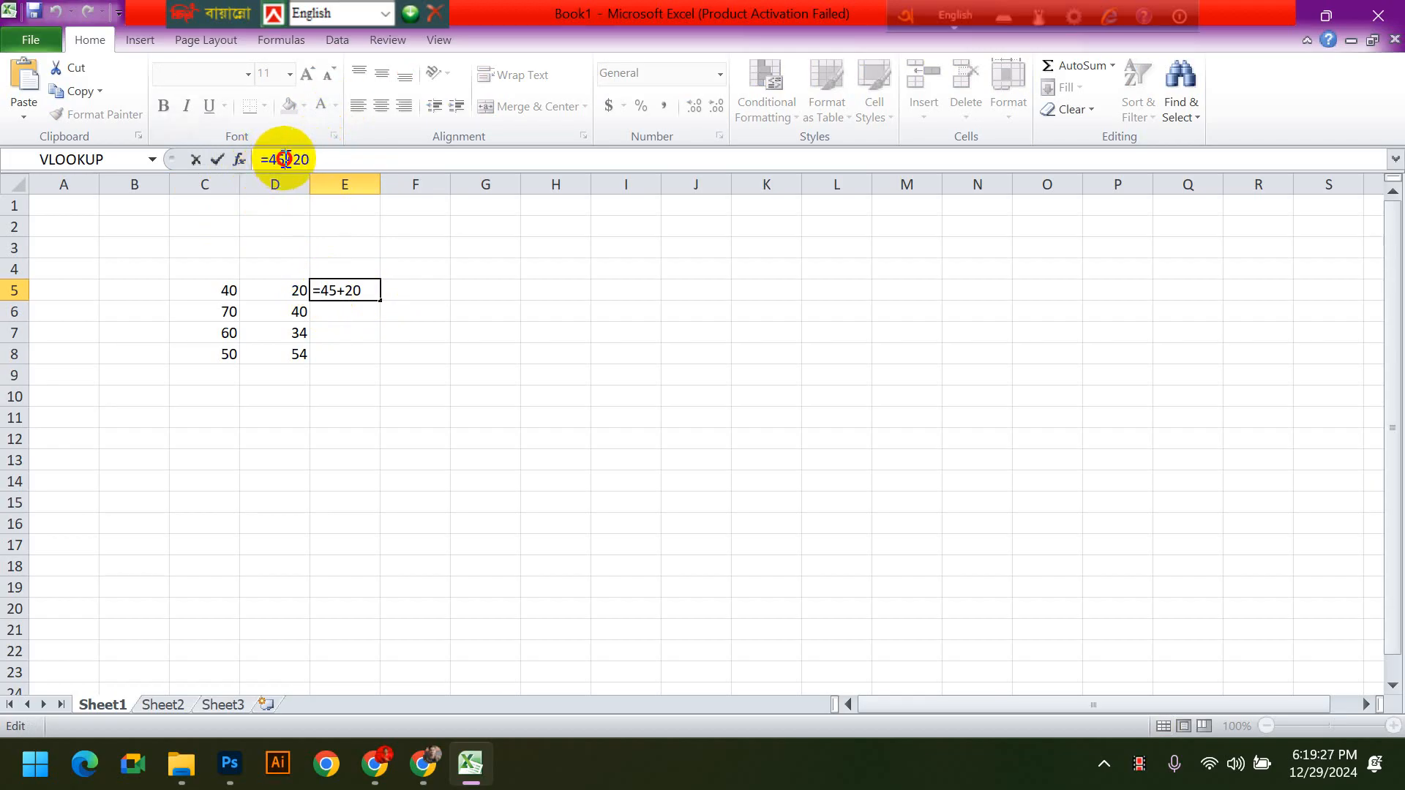
{"action": "key", "text": "BackSpace"}
{"action": "type", "text": "0"}
{"action": "key", "text": "Return"}
{"action": "left_click", "coordinate": [340, 286]}
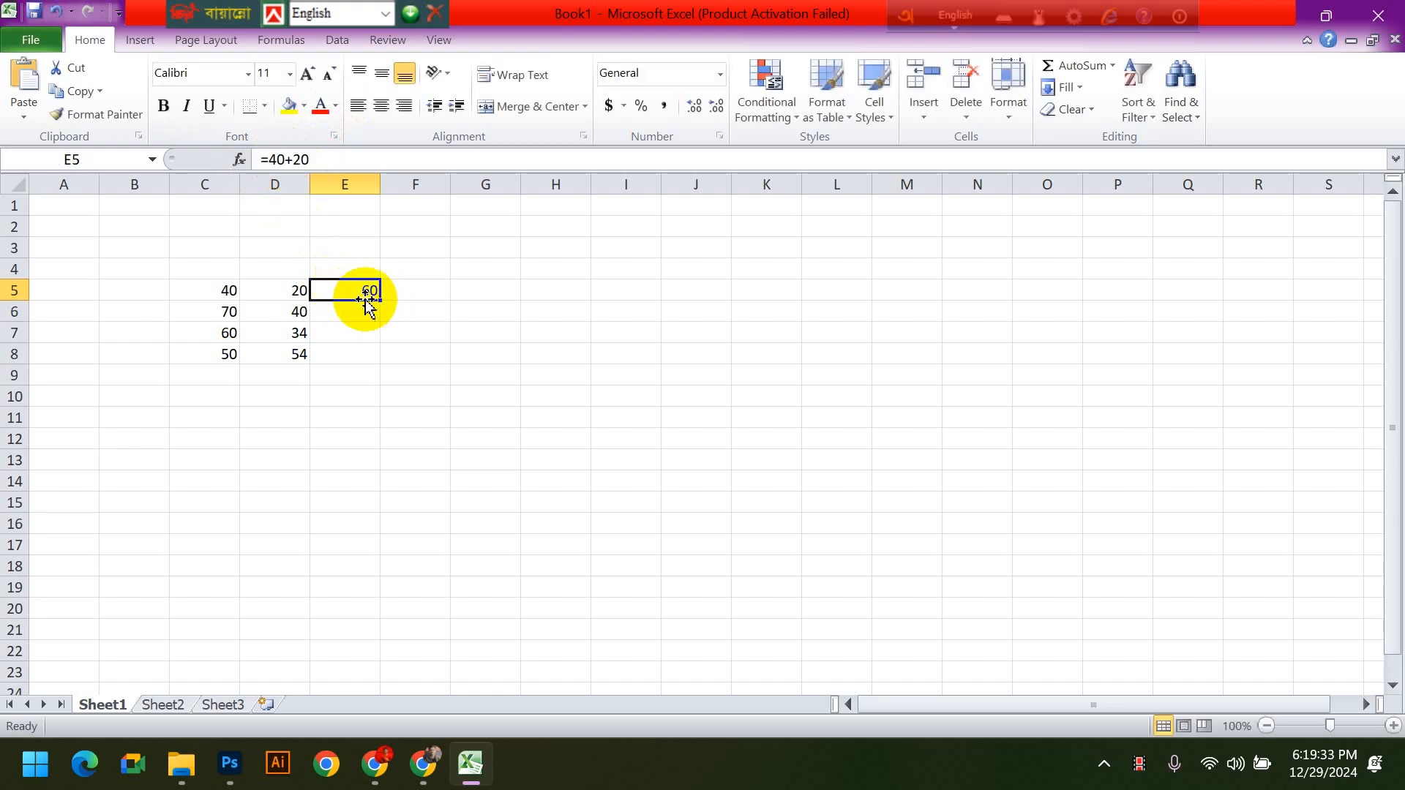
- Enter the sample formula =10+10 in the empty cell K15 and clear it again
{"action": "left_click", "coordinate": [227, 289]}
{"action": "left_click_drag", "start_coordinate": [227, 289], "coordinate": [301, 378]}
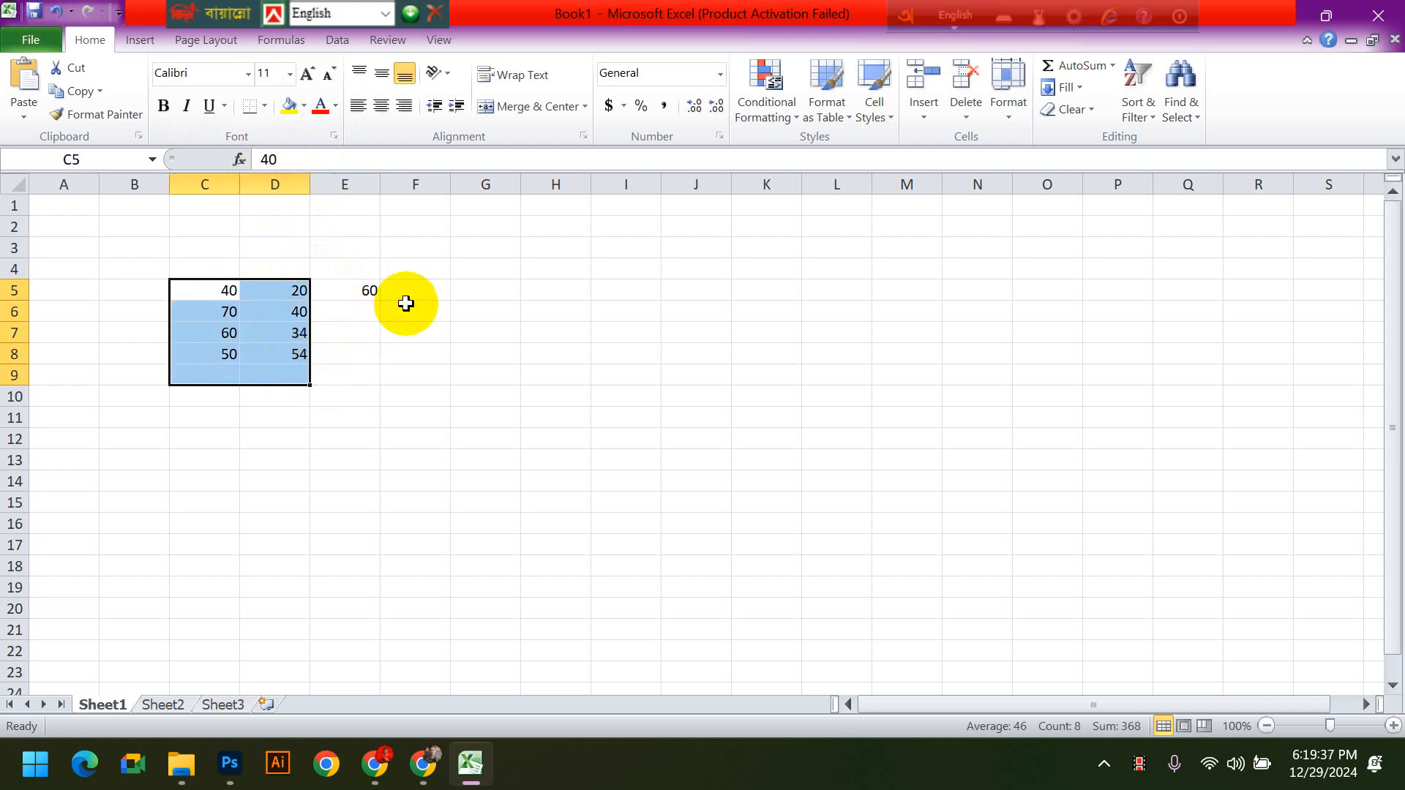
{"action": "left_click", "coordinate": [777, 501]}
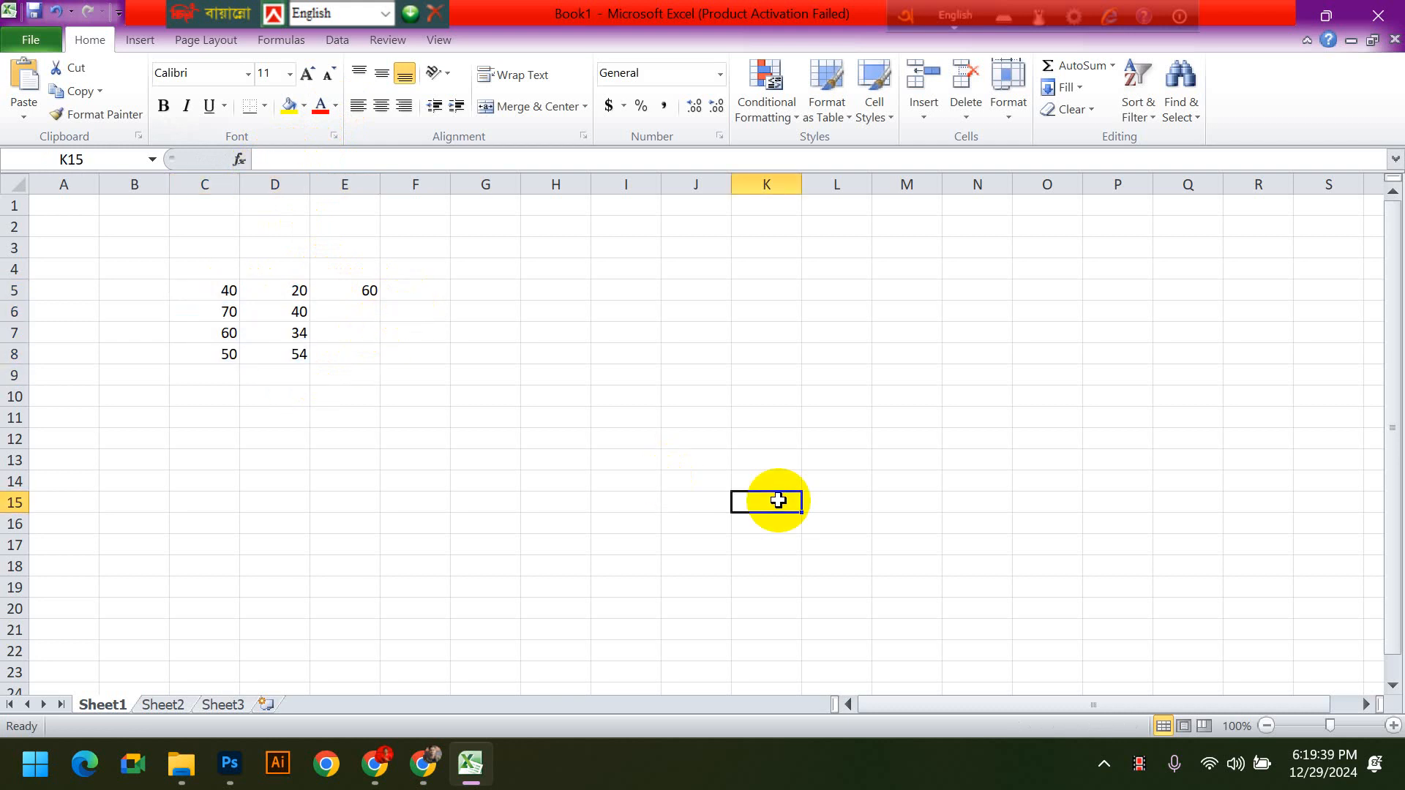
{"action": "type", "text": "=10+10"}
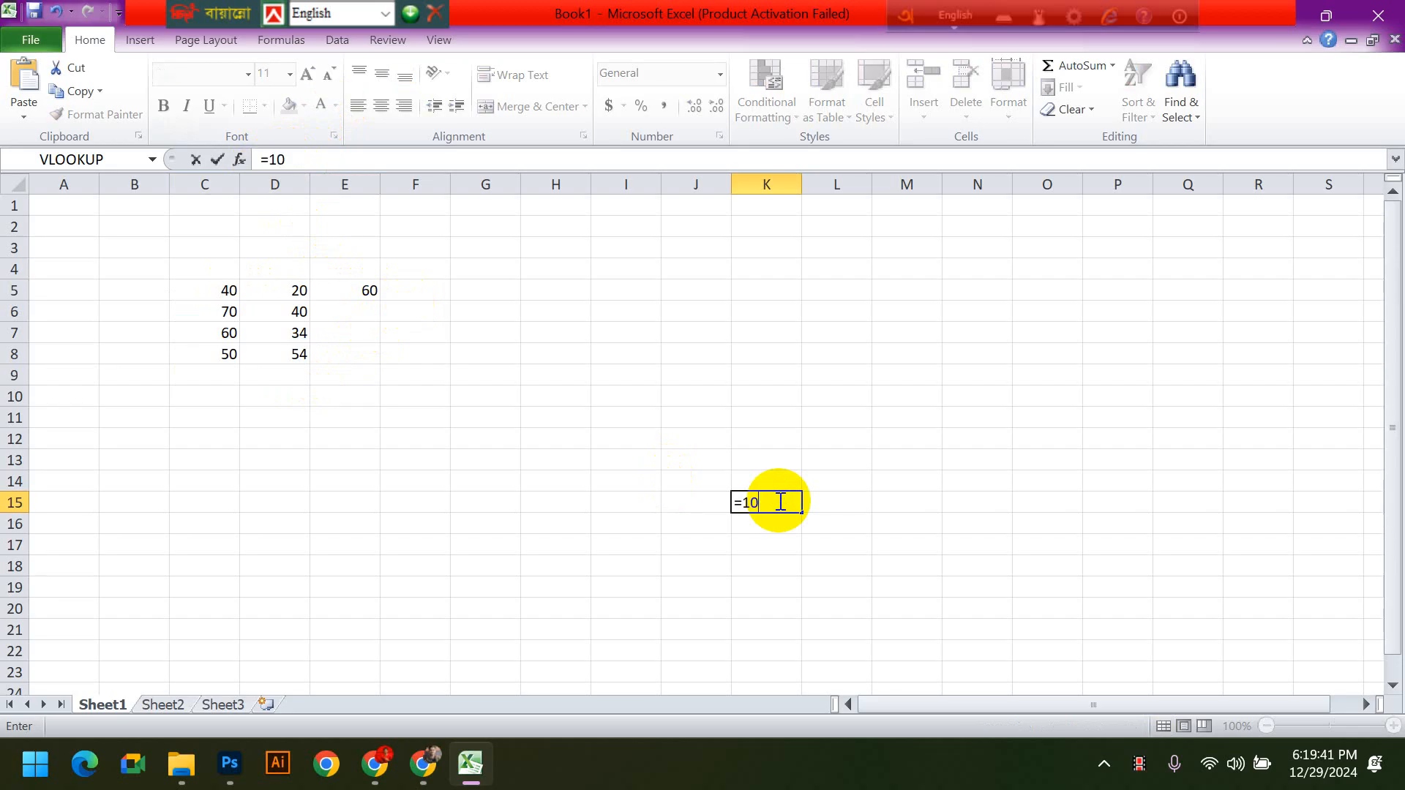
{"action": "key", "text": "Return"}
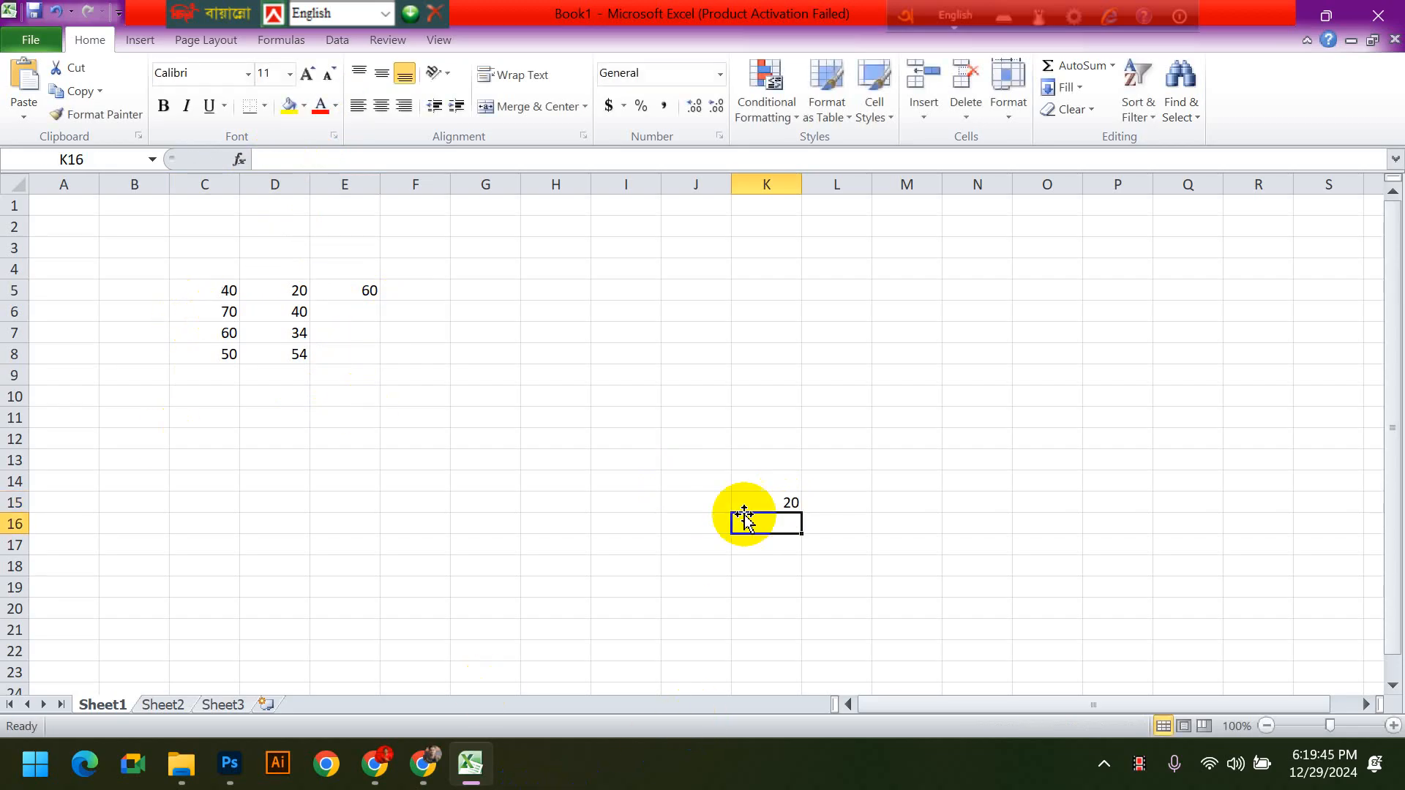
{"action": "left_click", "coordinate": [805, 502]}
{"action": "left_click", "coordinate": [789, 503]}
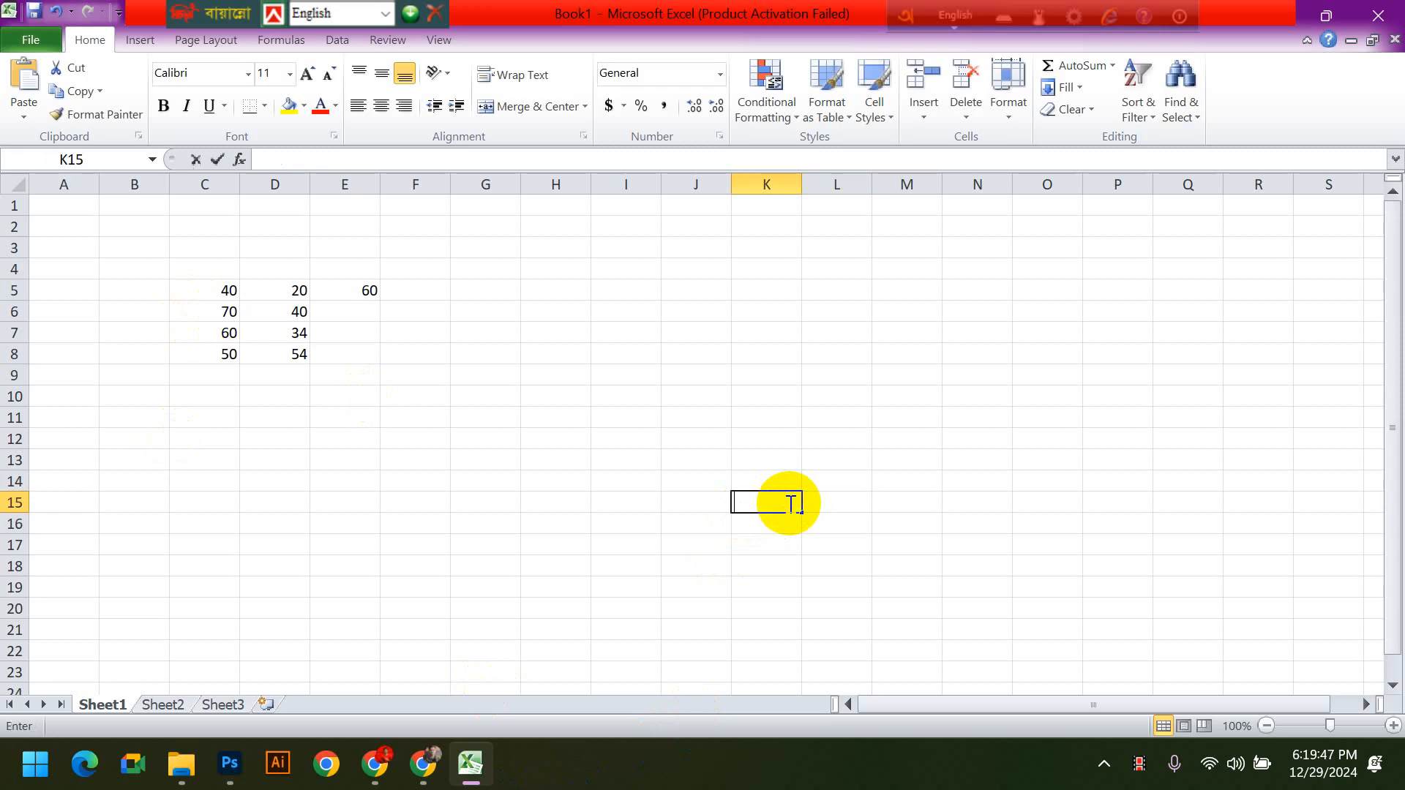
- Replace the typed-number formula in cell E5 with the cell-reference formula =C5+D5
{"action": "left_click", "coordinate": [225, 288]}
{"action": "left_click", "coordinate": [271, 288]}
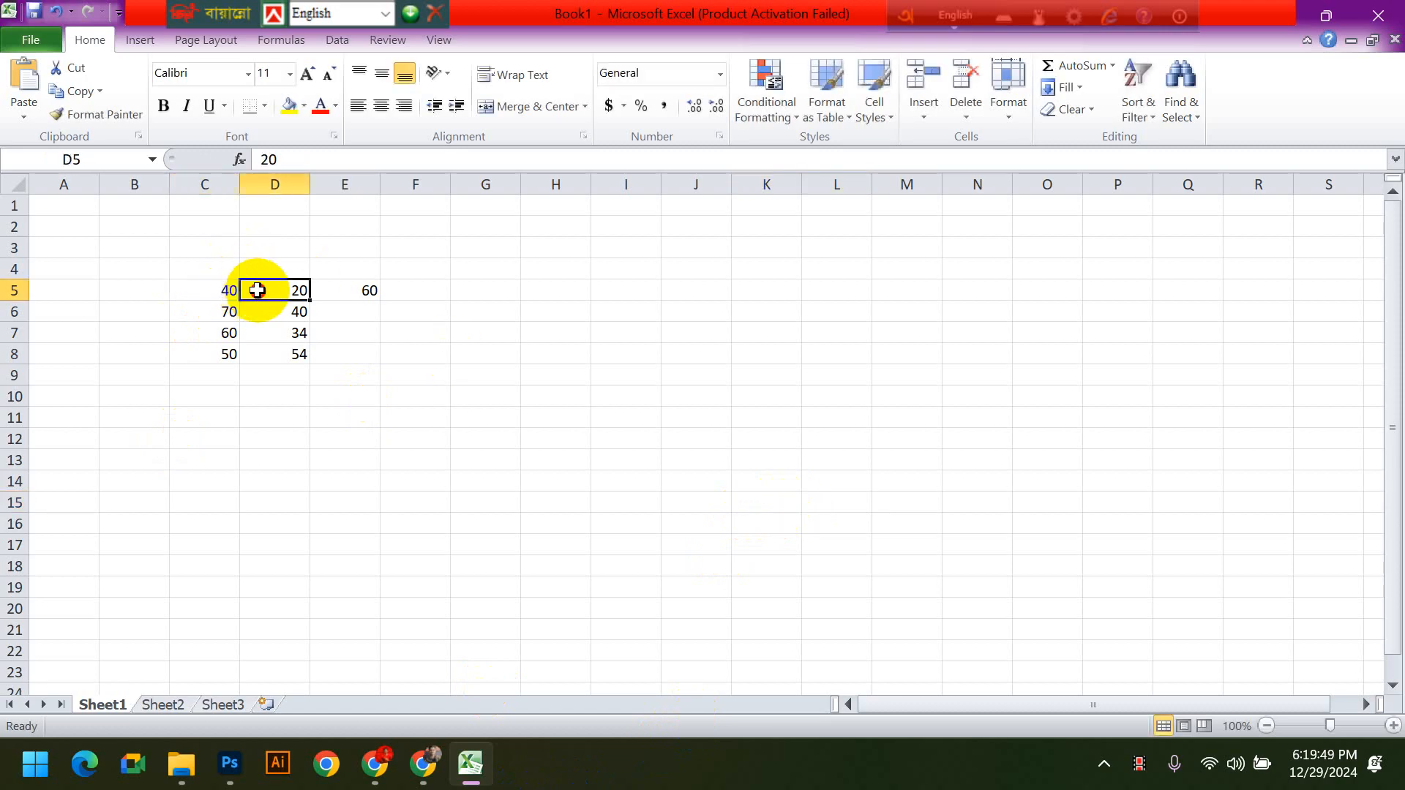
{"action": "left_click", "coordinate": [365, 288]}
{"action": "key", "text": "BackSpace"}
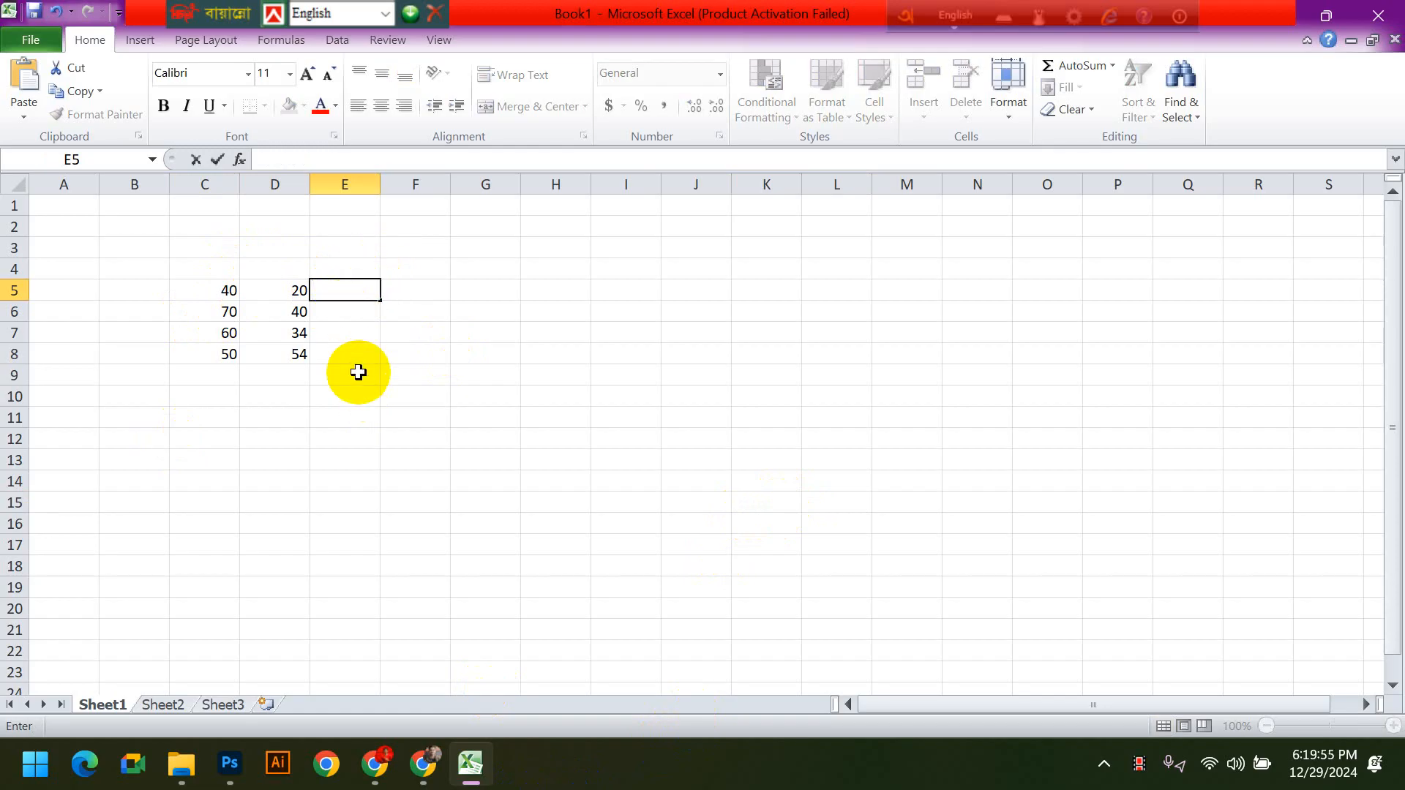
{"action": "type", "text": "="}
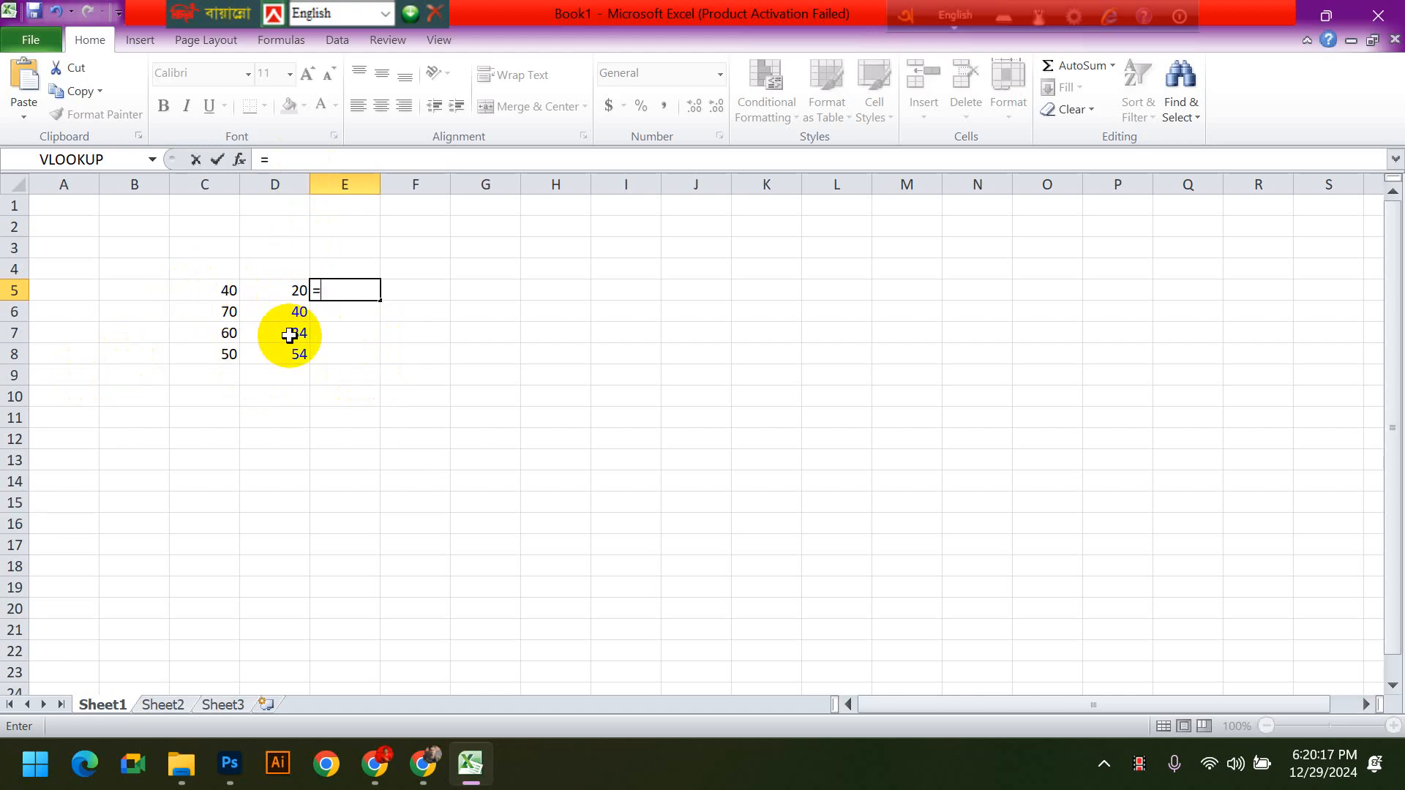
{"action": "type", "text": "c"}
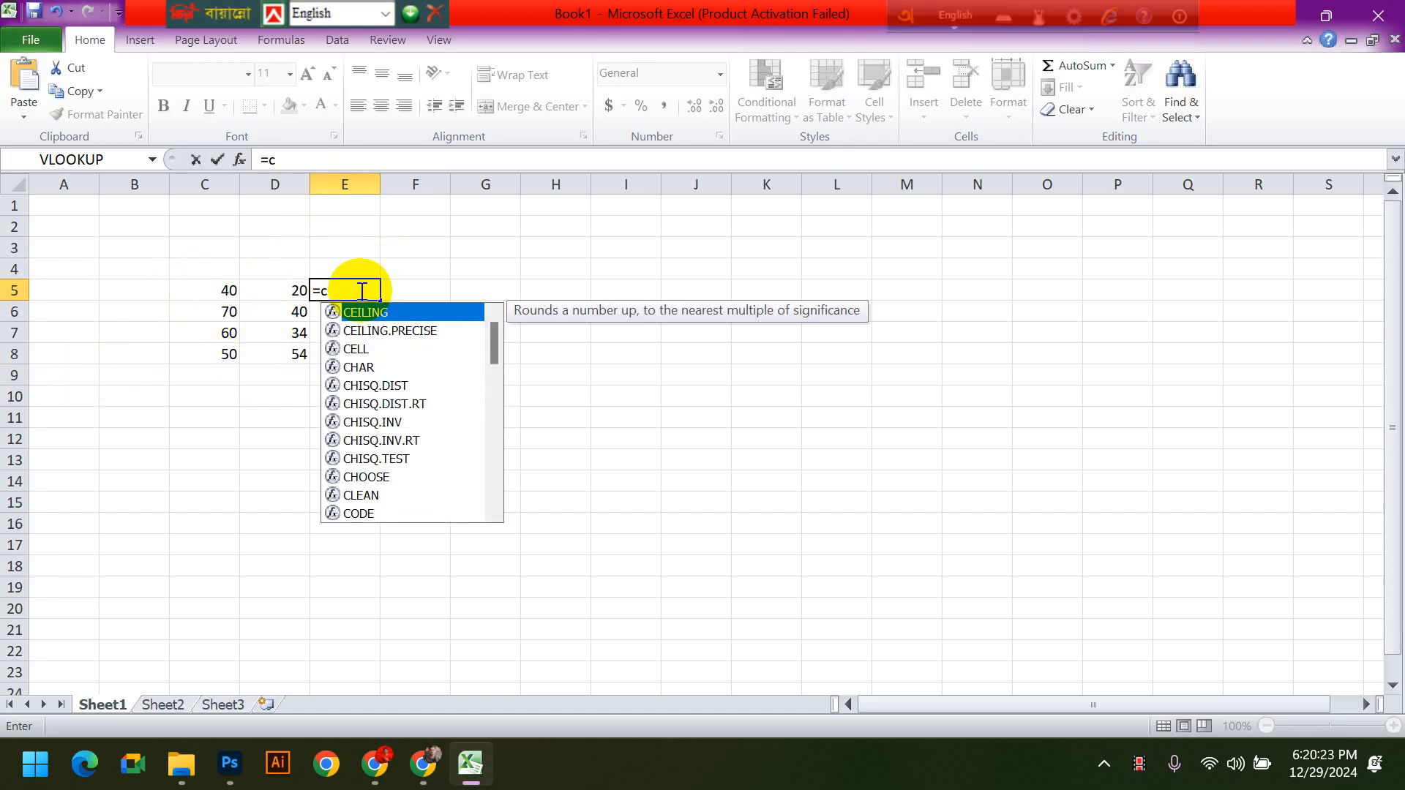
{"action": "type", "text": "5"}
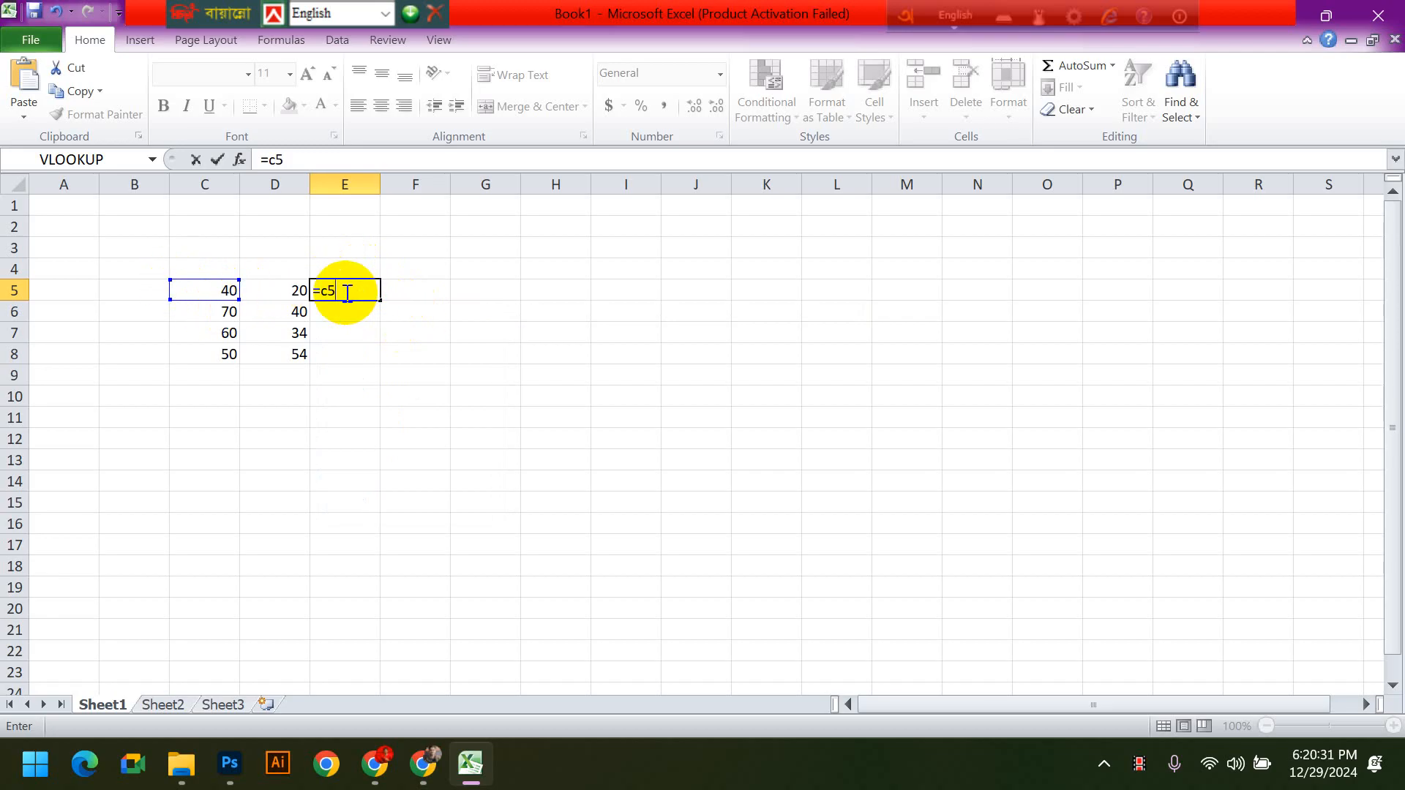
{"action": "type", "text": "+d"}
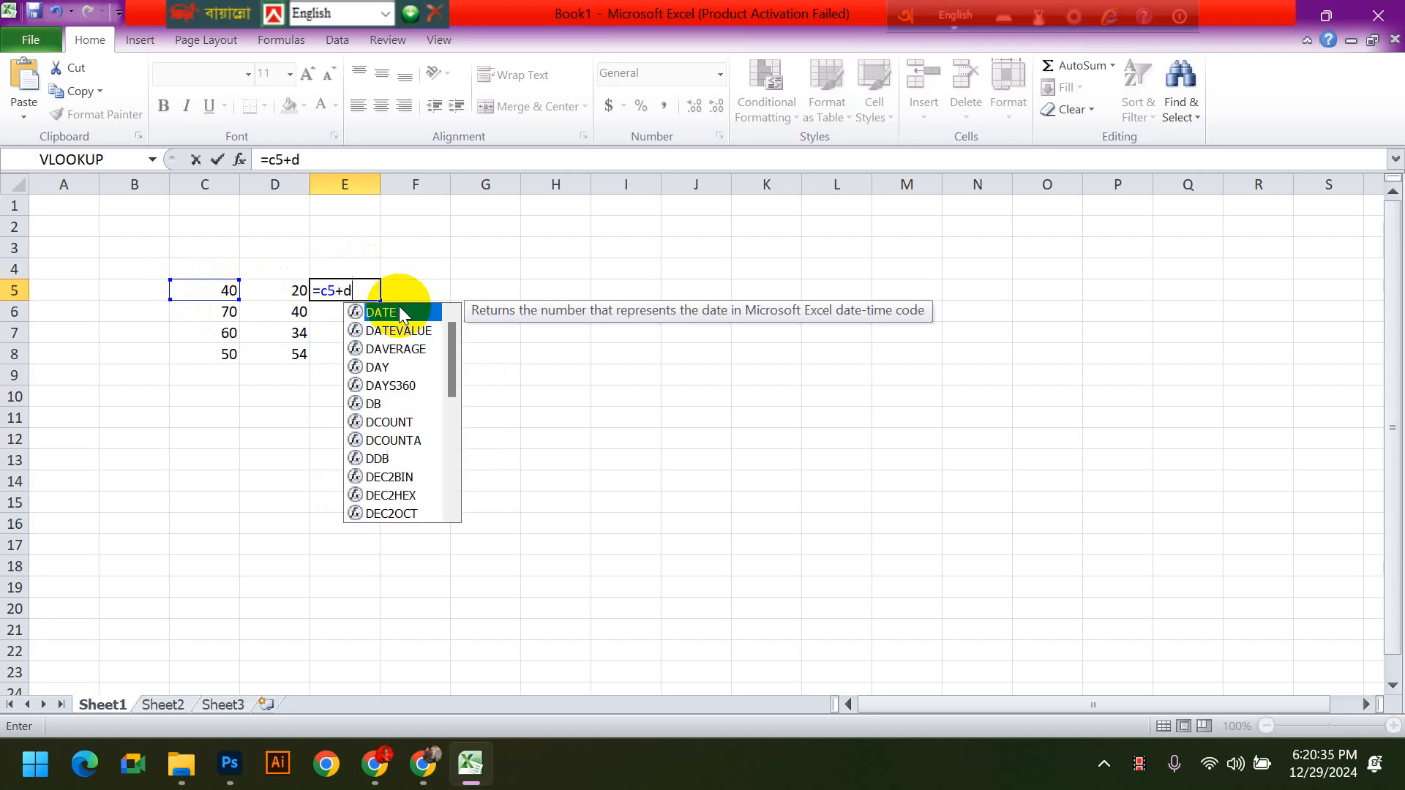
{"action": "type", "text": "5"}
{"action": "key", "text": "Return"}
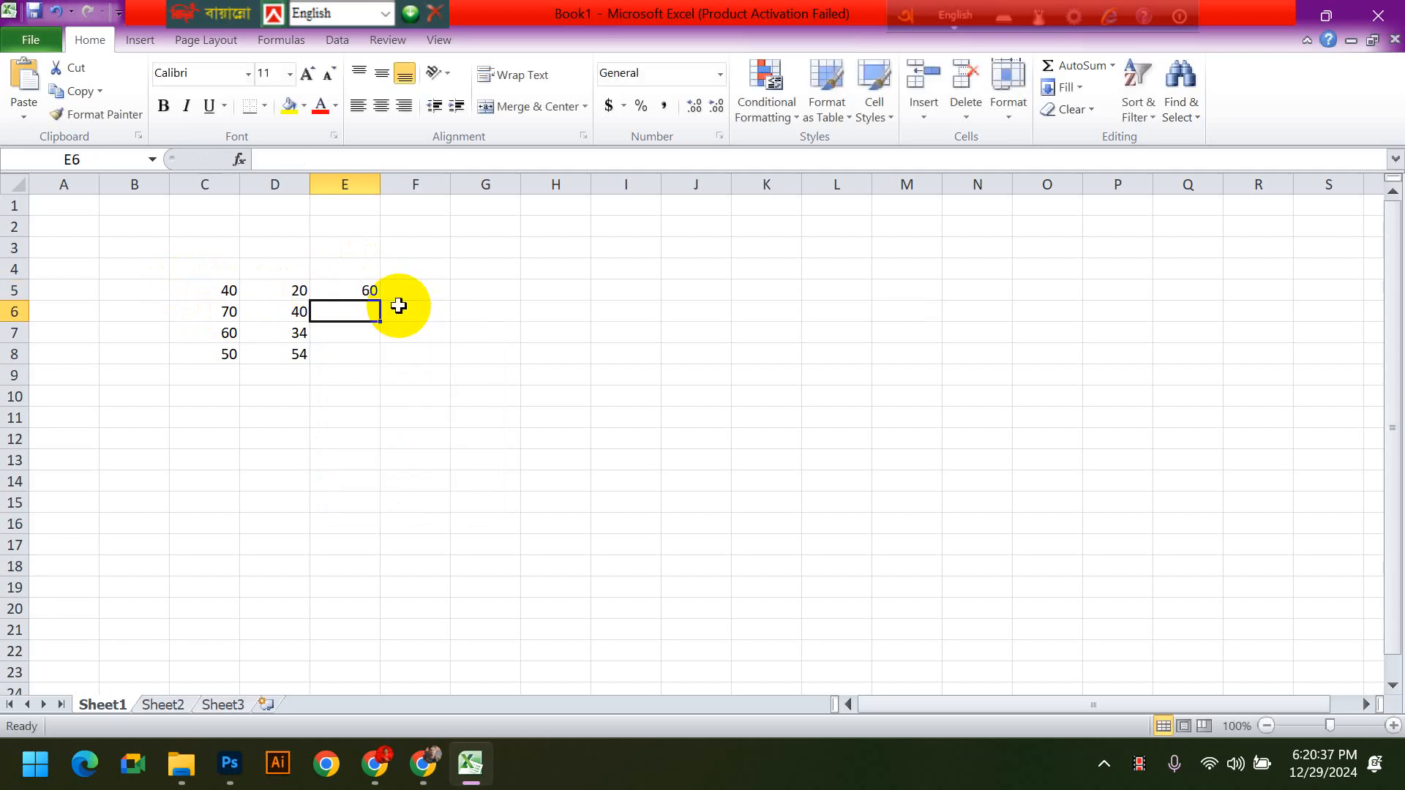
- Change the number in cell C5 to 45 and select E5 to check its sum formula
{"action": "left_click", "coordinate": [371, 290]}
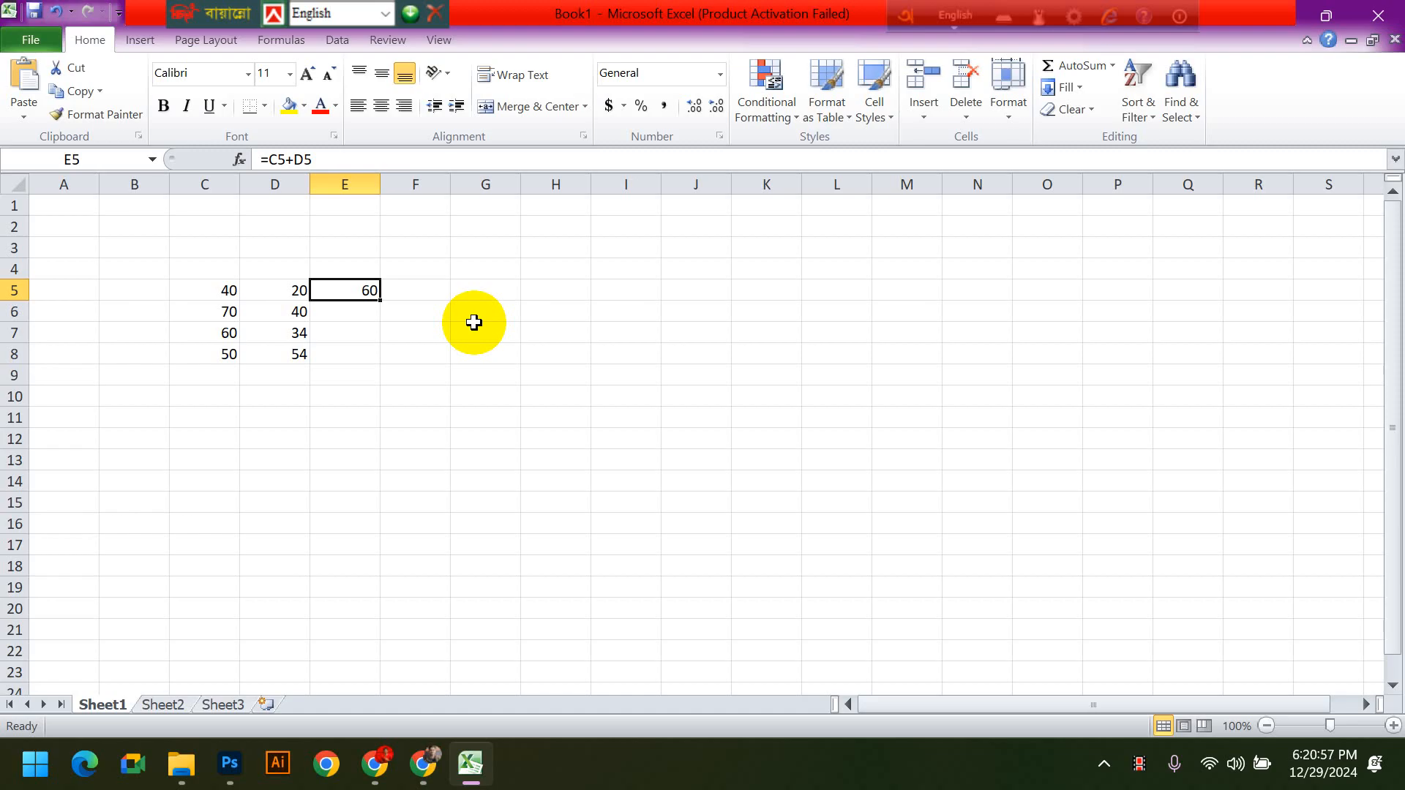
{"action": "left_click", "coordinate": [213, 295]}
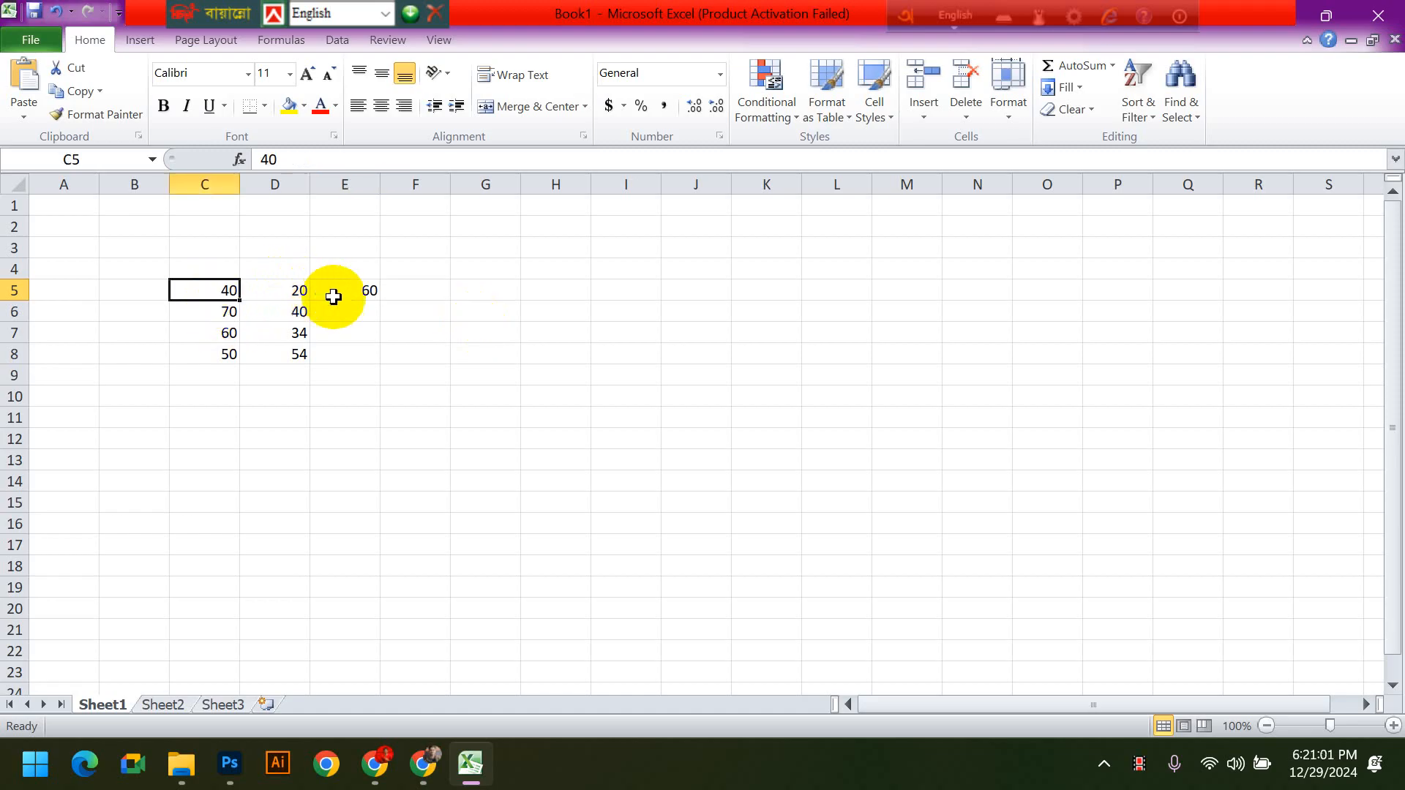
{"action": "left_click", "coordinate": [338, 297]}
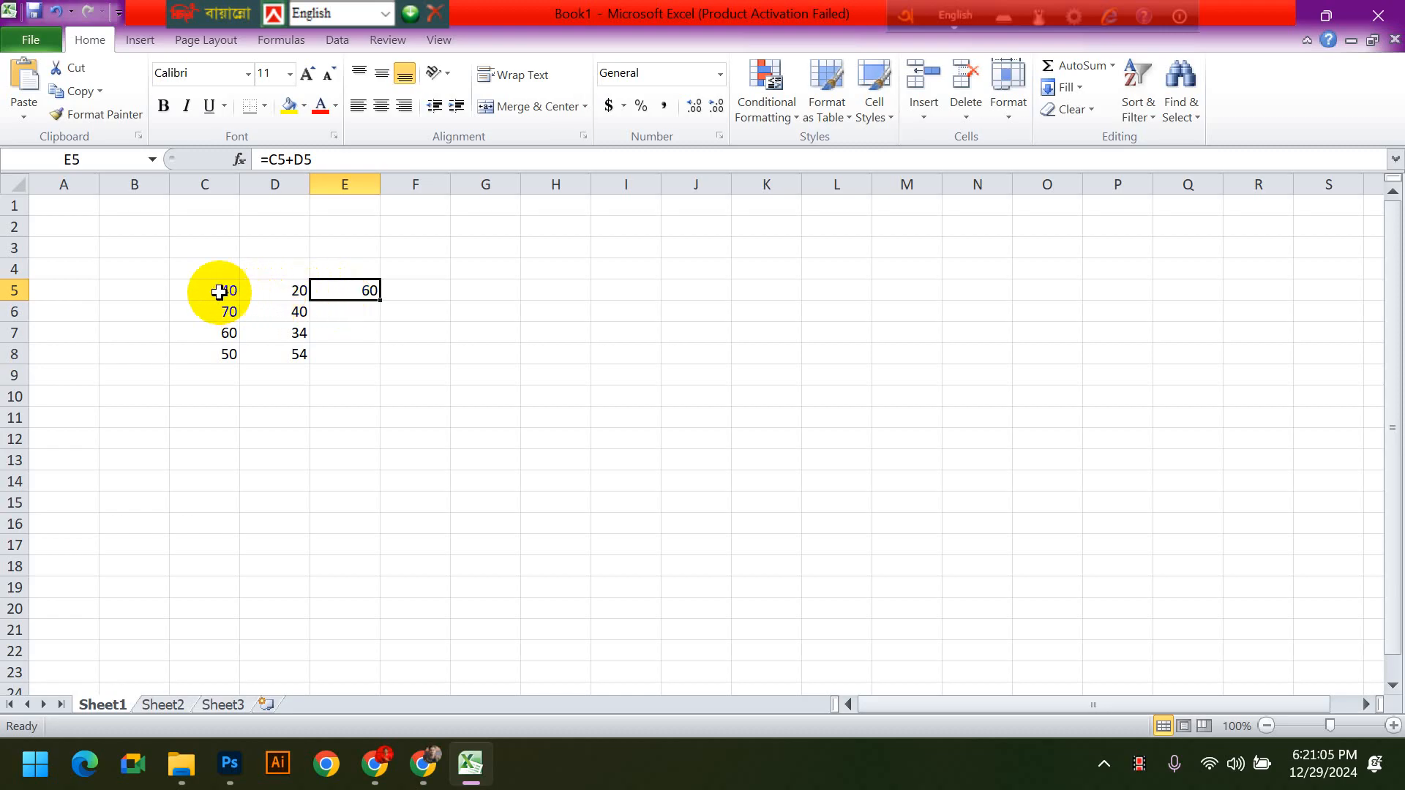
{"action": "left_click", "coordinate": [218, 293]}
{"action": "type", "text": "45"}
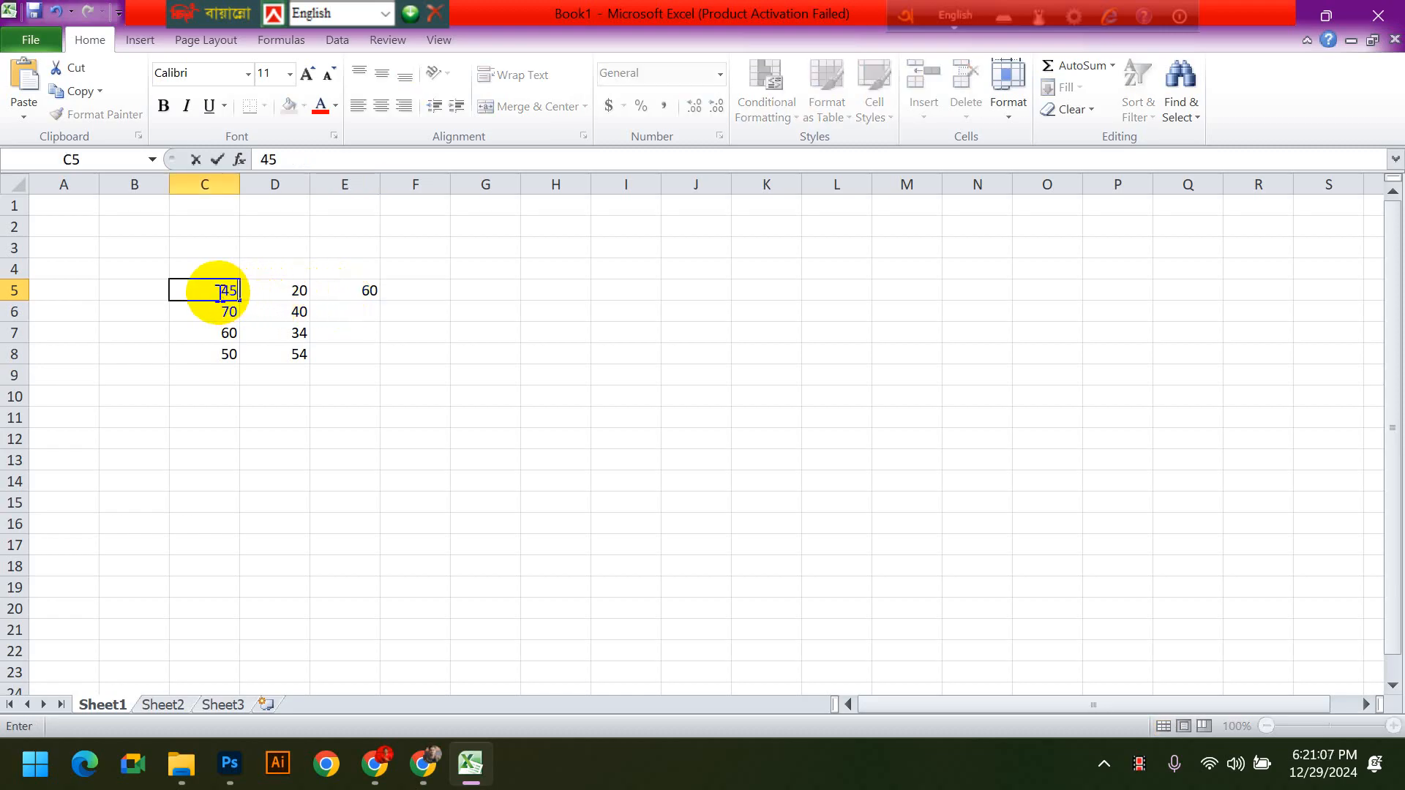
{"action": "key", "text": "Return"}
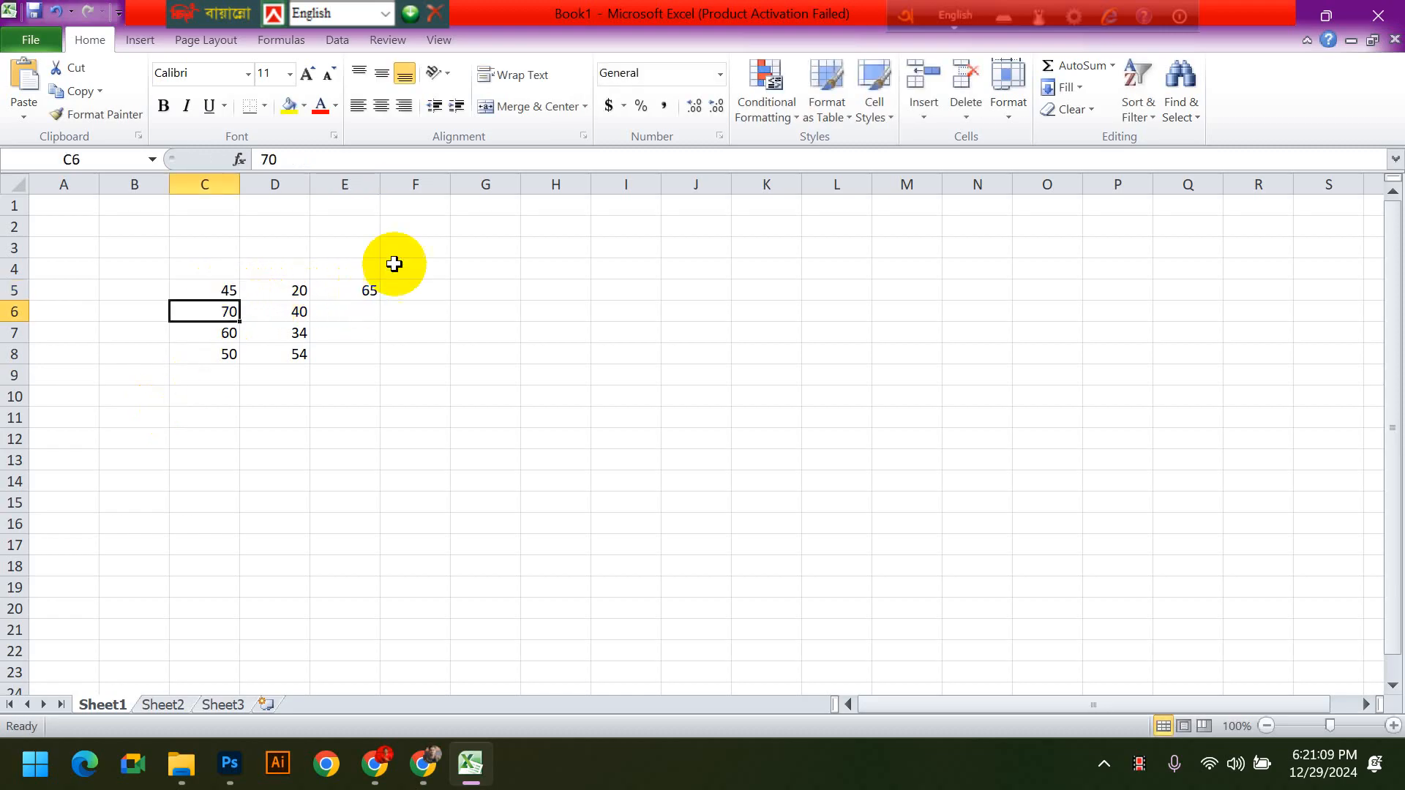
{"action": "left_click", "coordinate": [350, 290]}
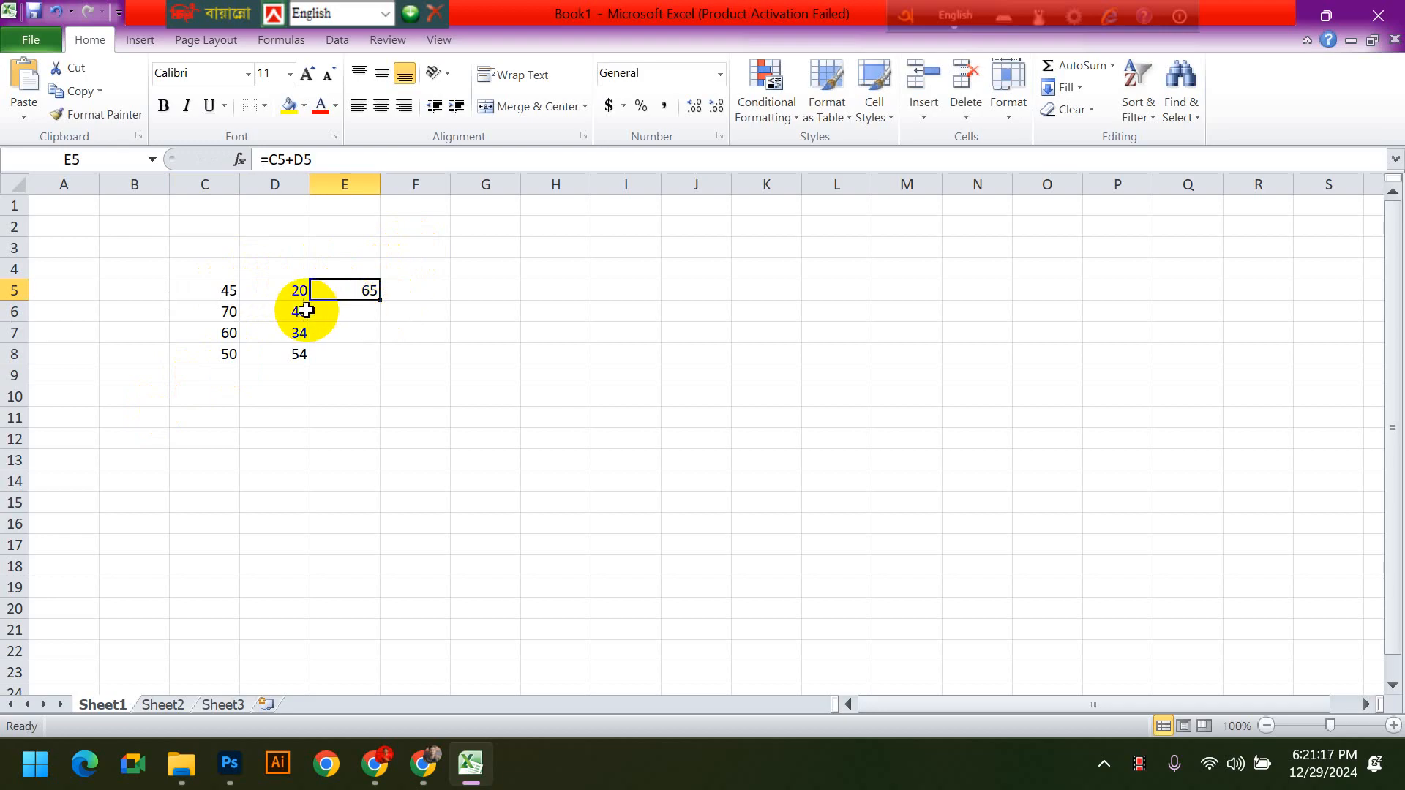
- Change the number in cell D5 to 10 and select E5 to check its sum formula
{"action": "left_click", "coordinate": [289, 295]}
{"action": "type", "text": "10"}
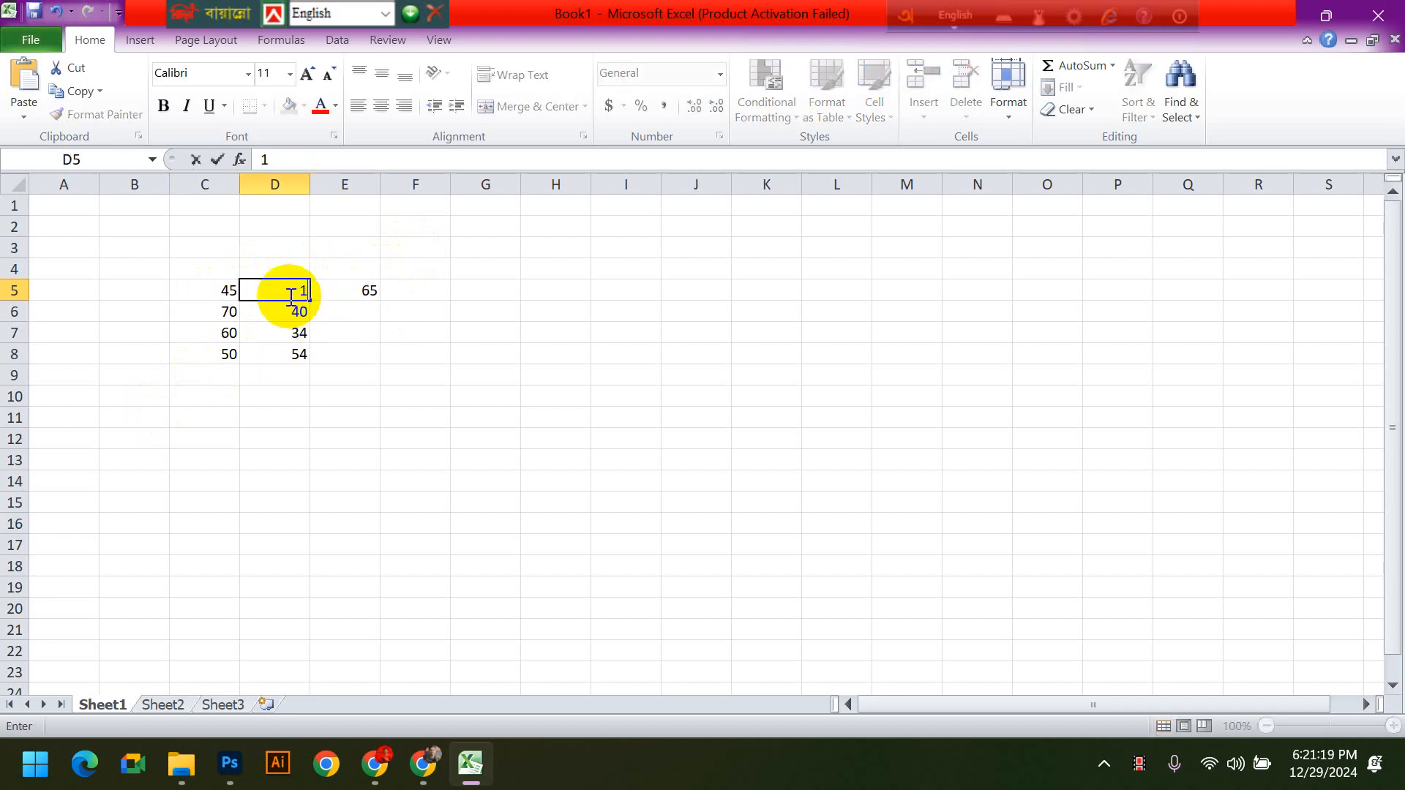
{"action": "key", "text": "Return"}
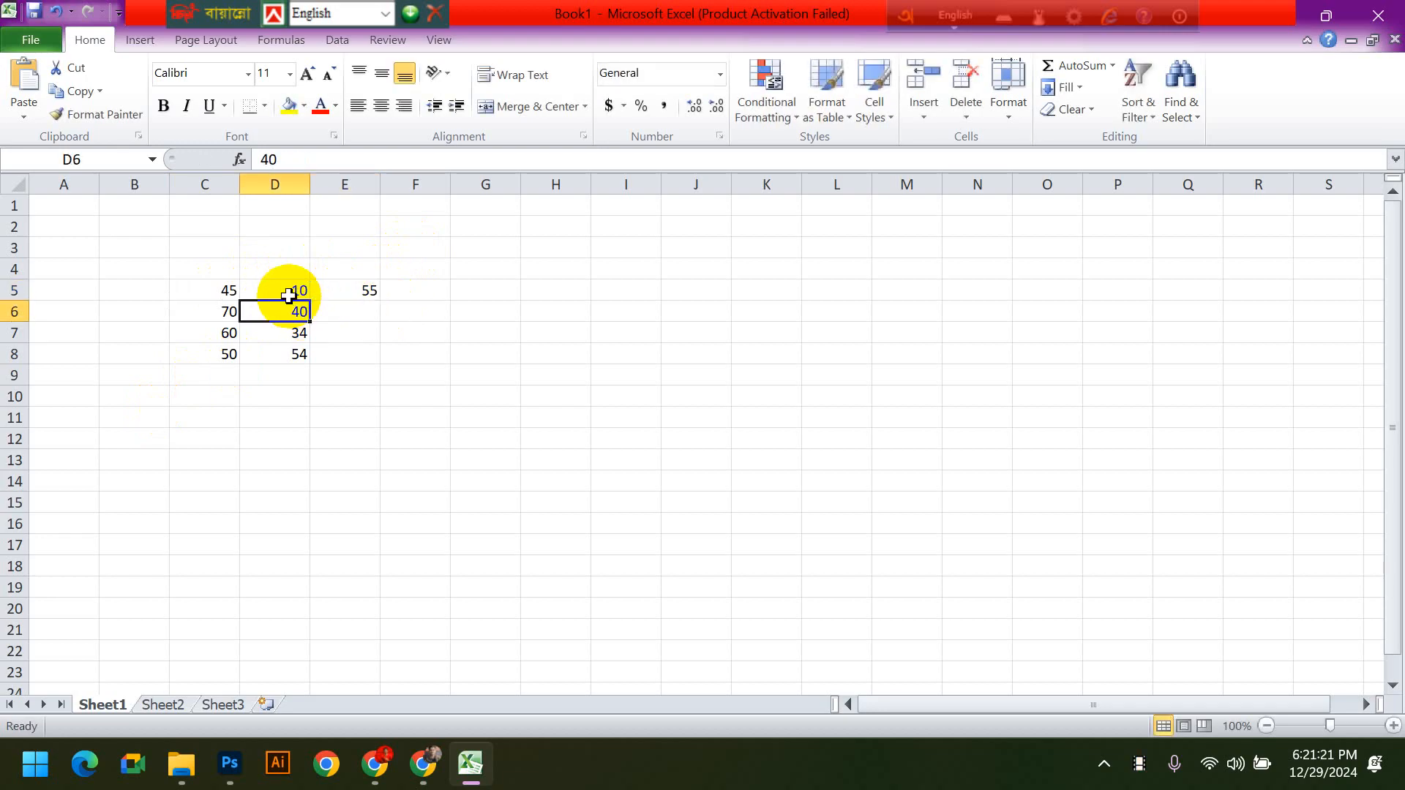
{"action": "left_click", "coordinate": [334, 291]}
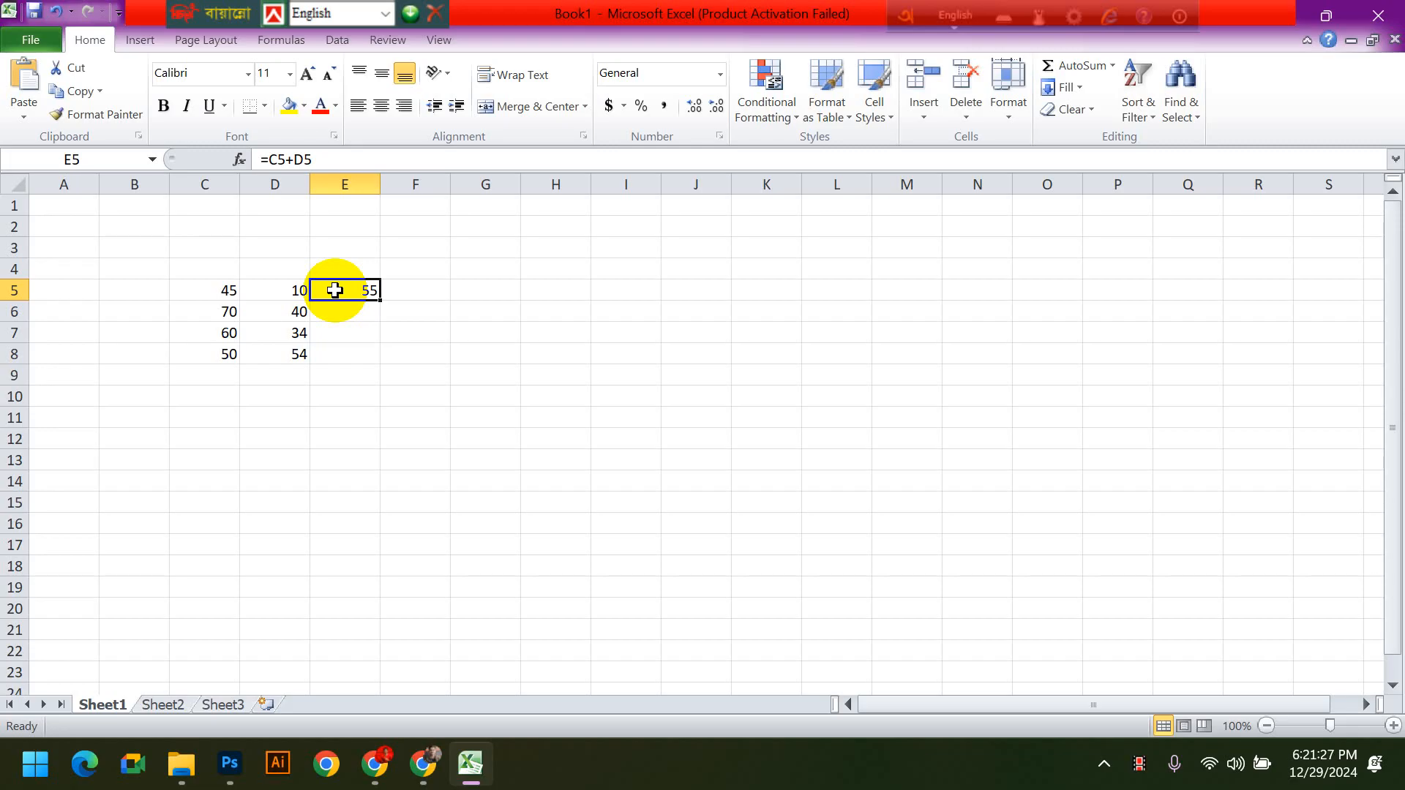
- Clear cell E5, rebuild its sum formula as =C5+D5 using cell references, and reselect the cell
{"action": "double_click", "coordinate": [335, 290]}
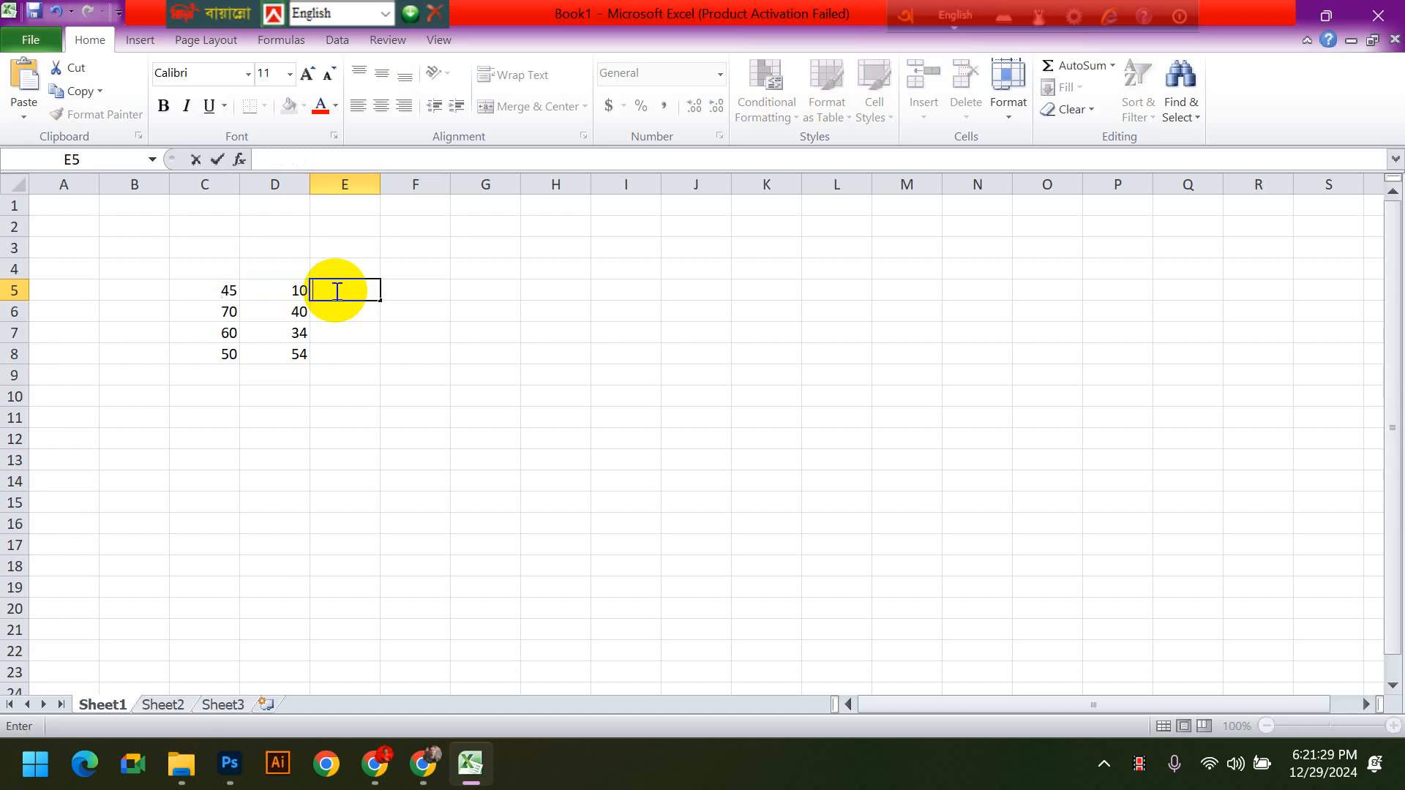
{"action": "left_click", "coordinate": [471, 373]}
{"action": "left_click", "coordinate": [358, 292]}
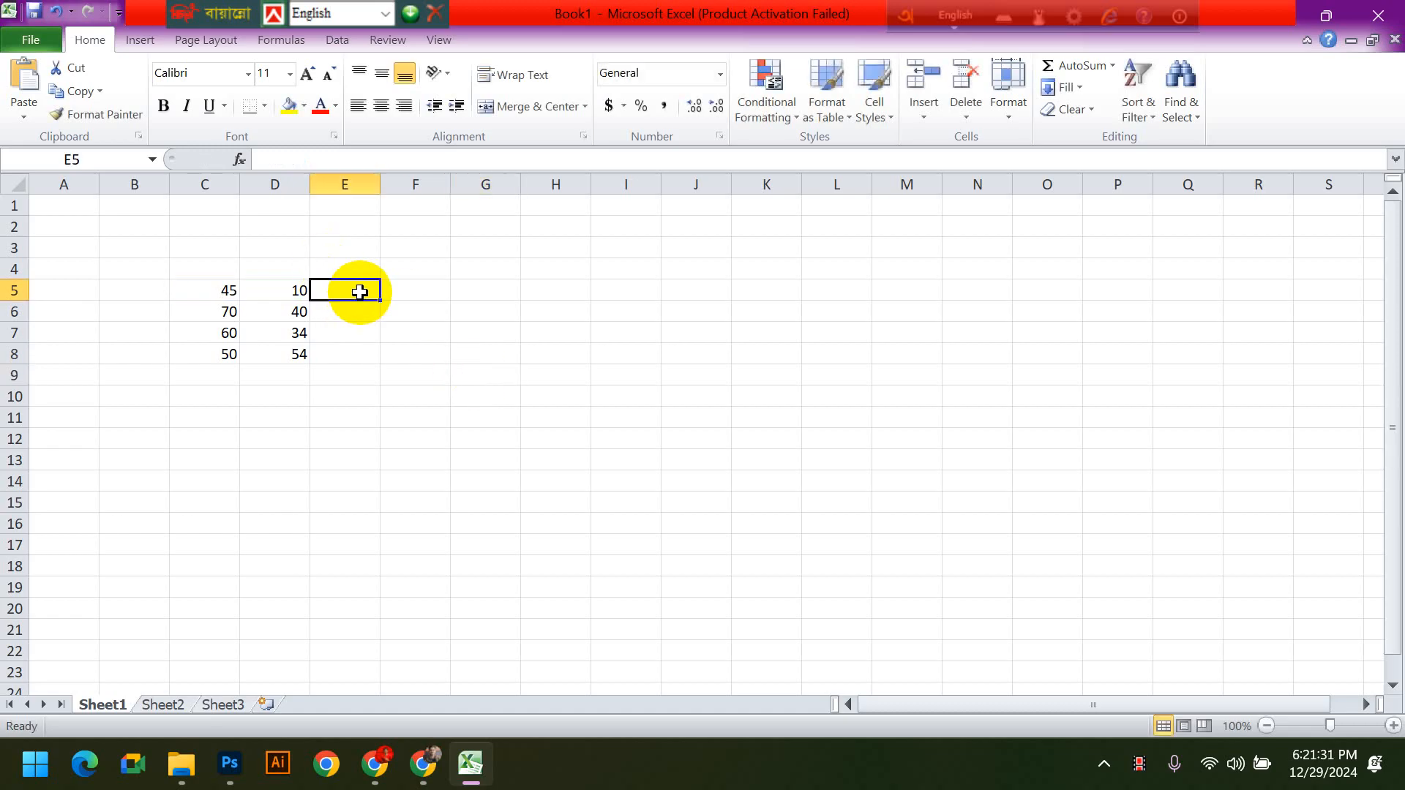
{"action": "type", "text": "="}
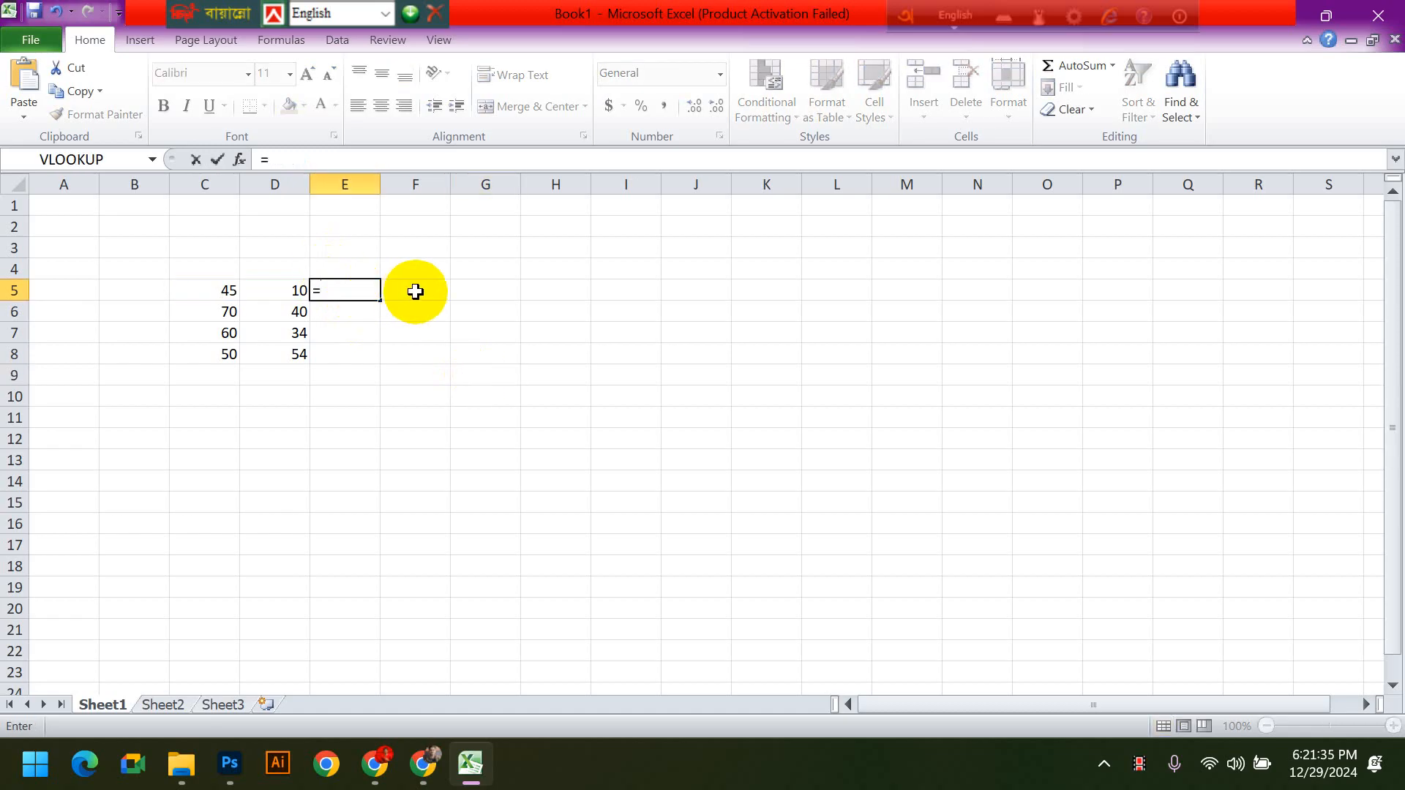
{"action": "left_click", "coordinate": [212, 291]}
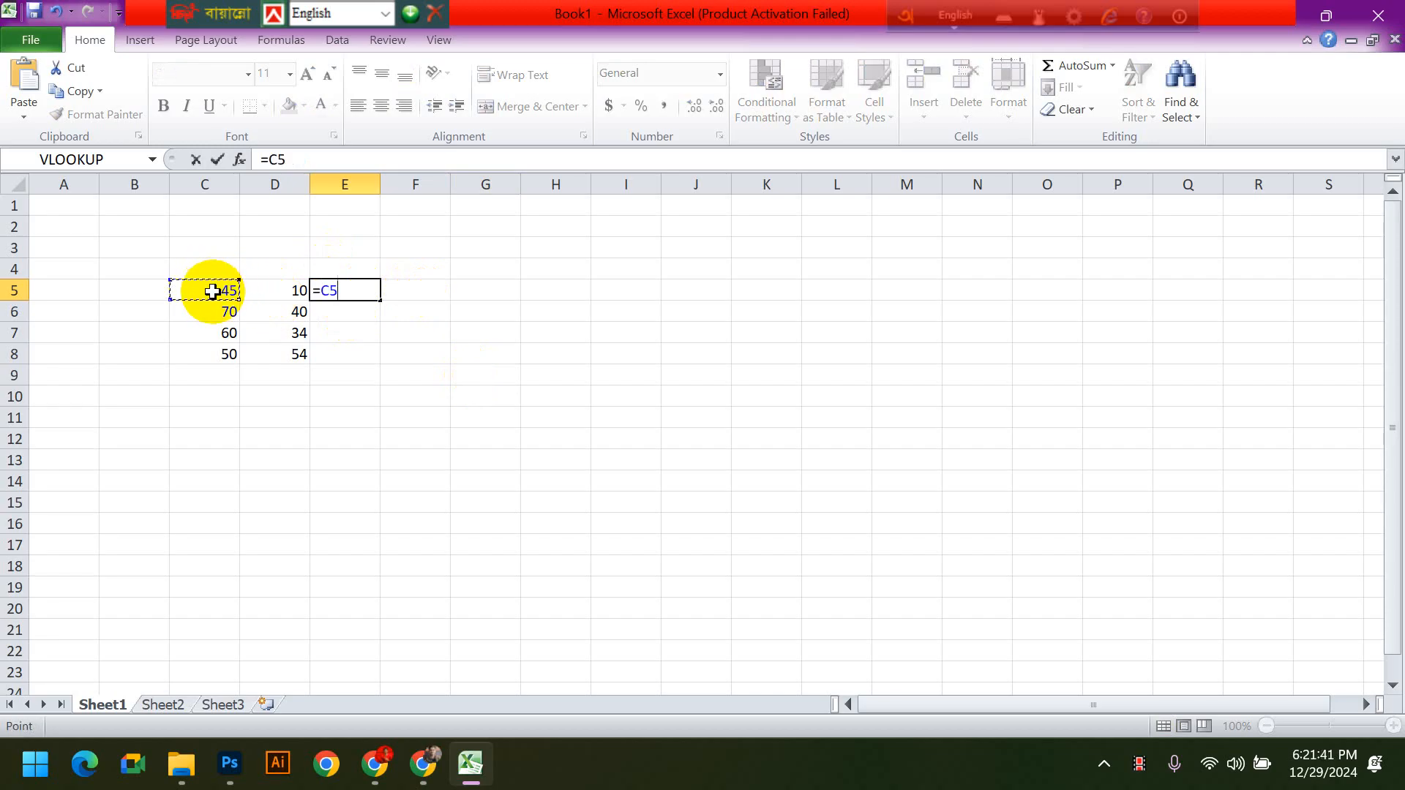
{"action": "type", "text": "+"}
{"action": "left_click", "coordinate": [292, 290]}
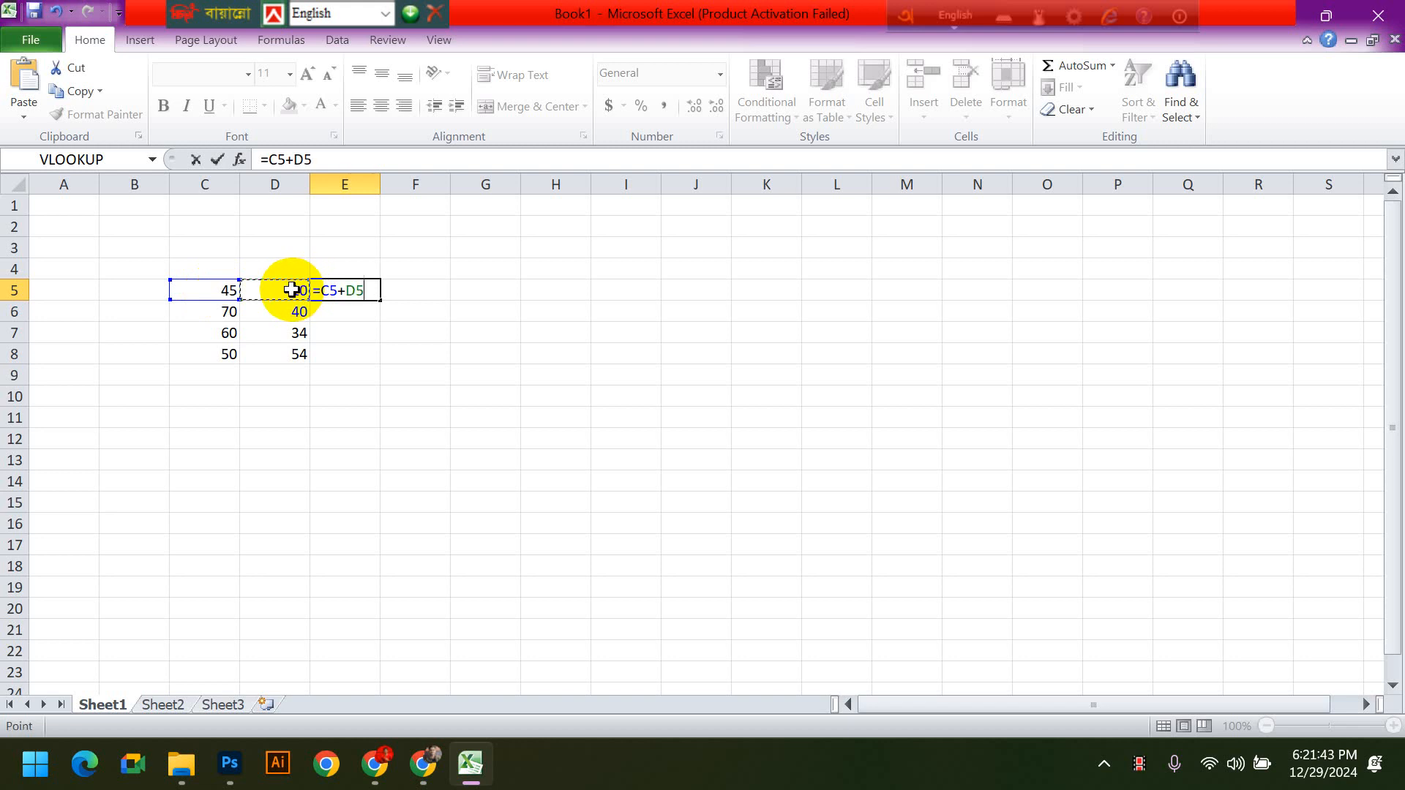
{"action": "key", "text": "Return"}
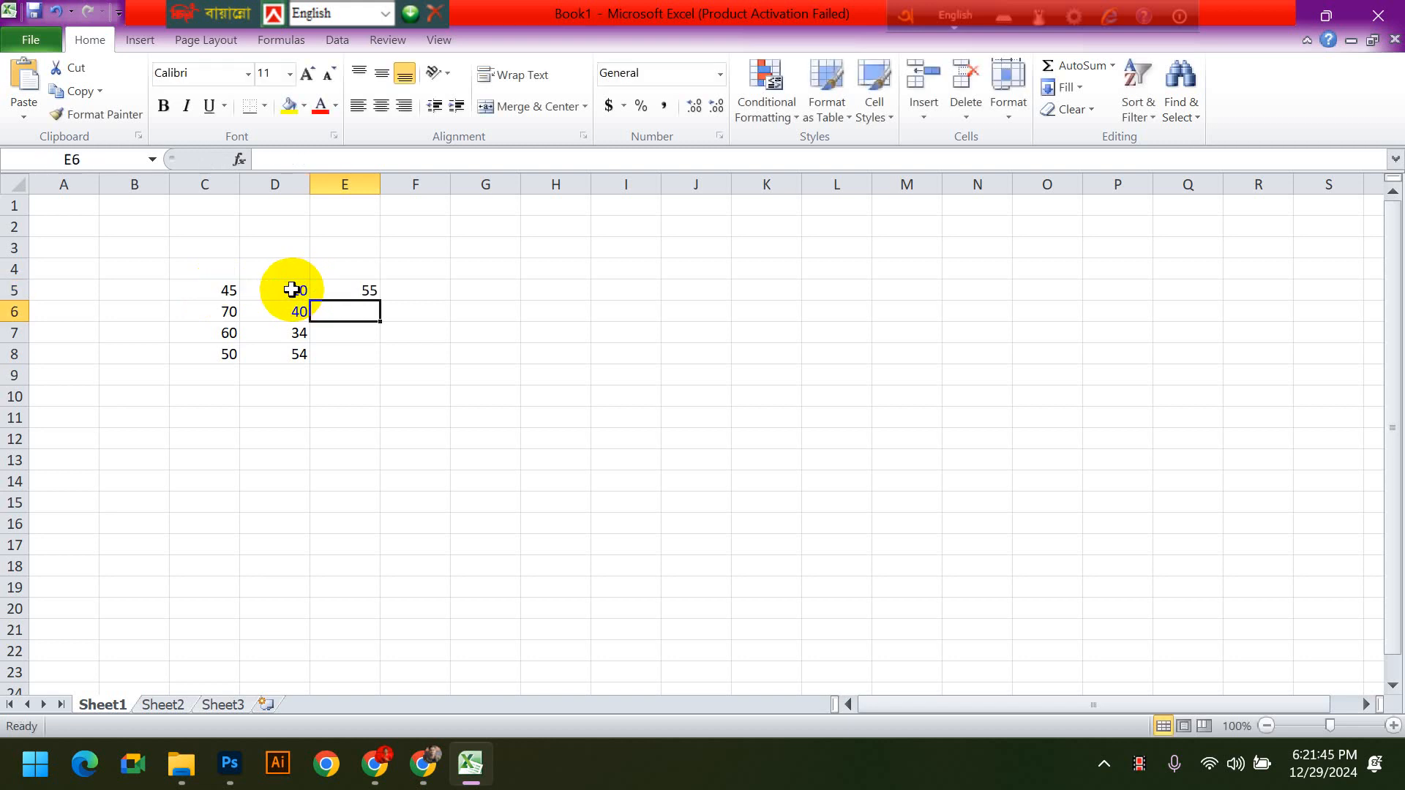
{"action": "left_click", "coordinate": [362, 291]}
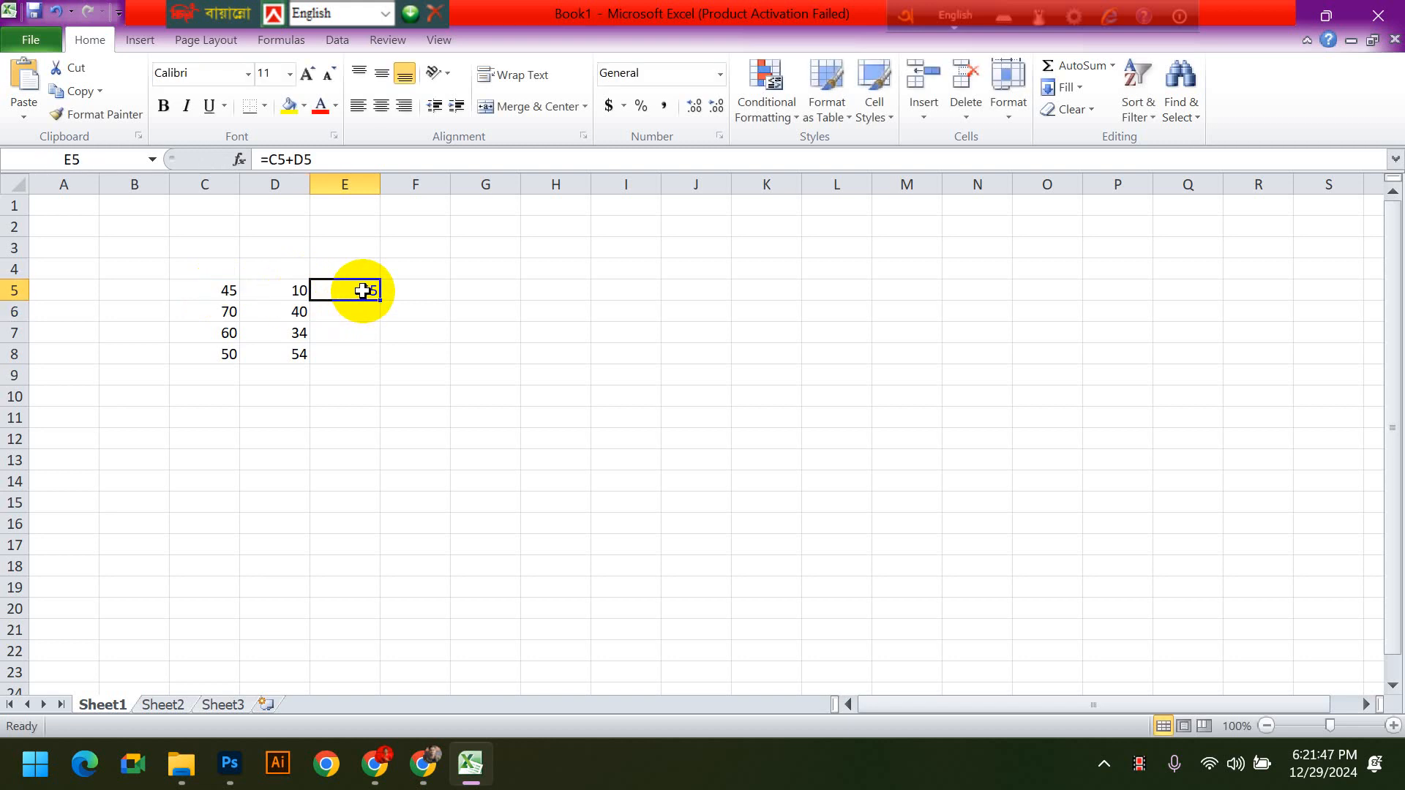
- Enter the subtraction formula =C6-D6 in cell E6
{"action": "left_click", "coordinate": [395, 296]}
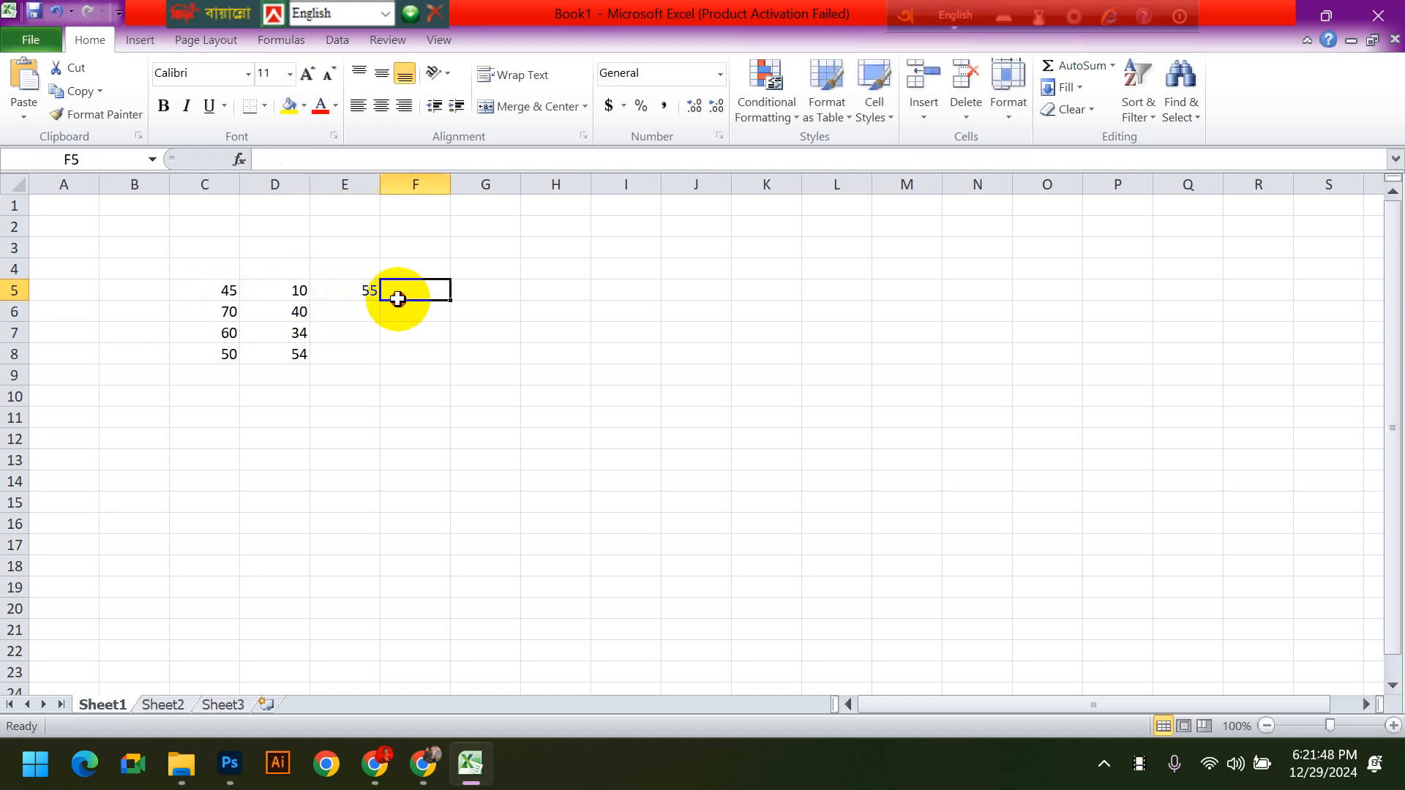
{"action": "left_click", "coordinate": [356, 311]}
{"action": "type", "text": "="}
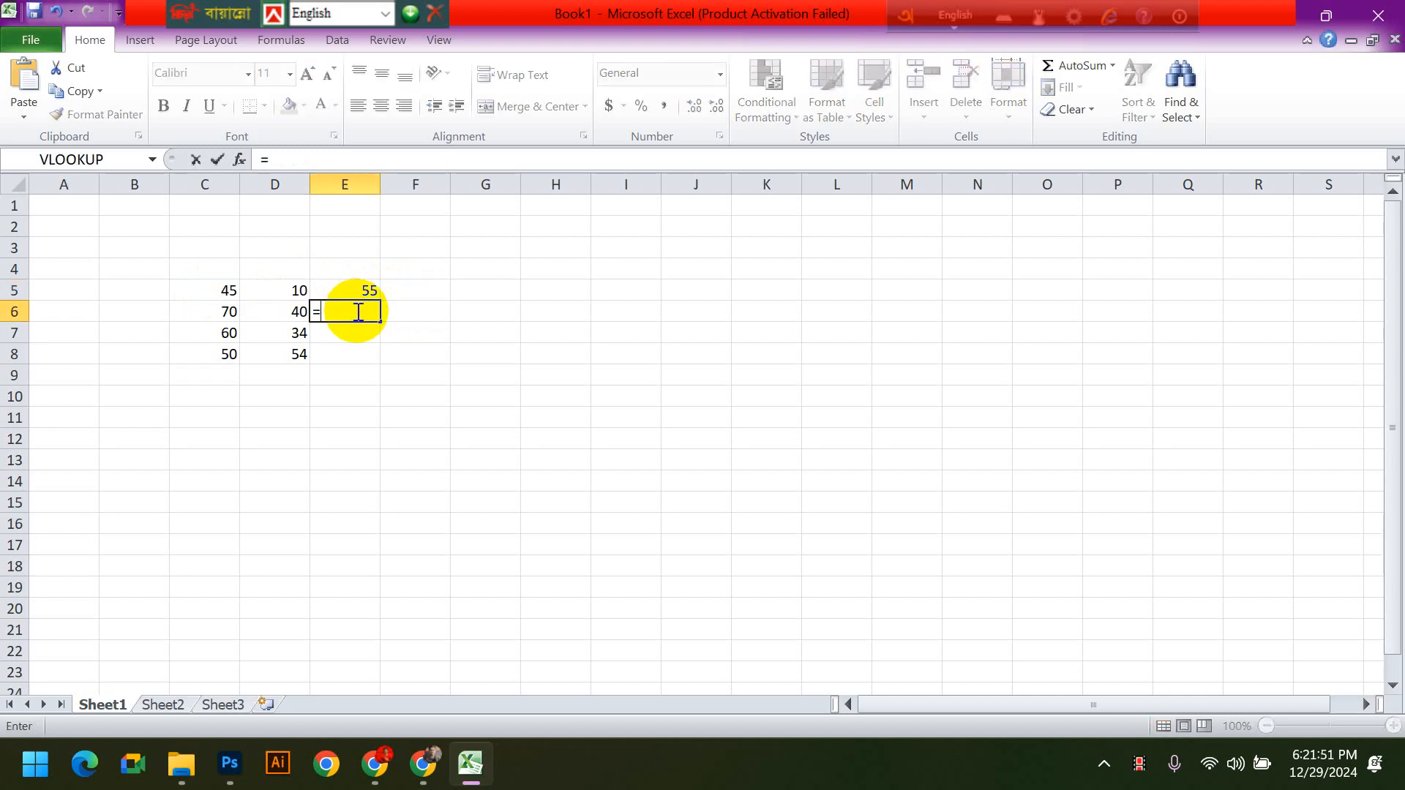
{"action": "left_click", "coordinate": [203, 315]}
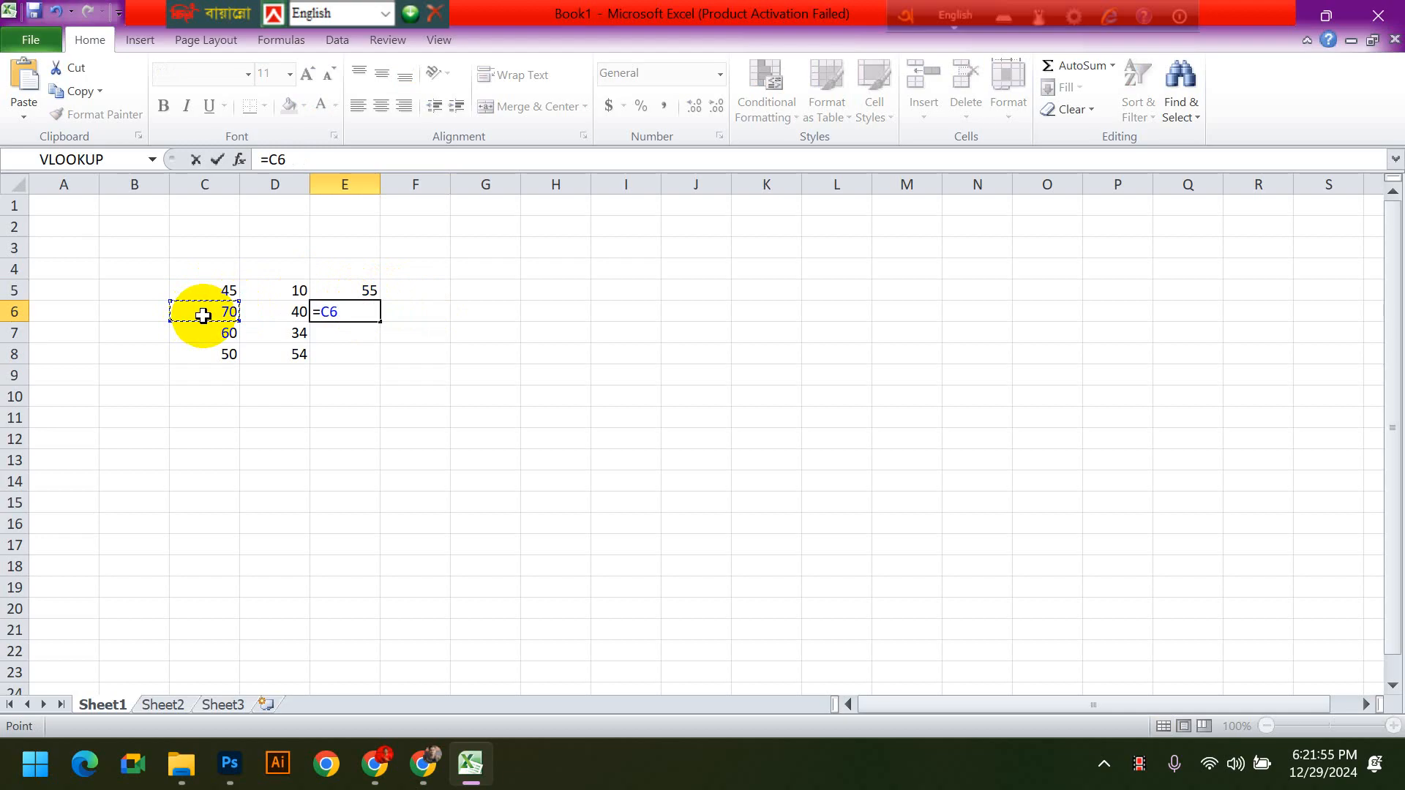
{"action": "type", "text": "-"}
{"action": "left_click", "coordinate": [279, 313]}
{"action": "key", "text": "Return"}
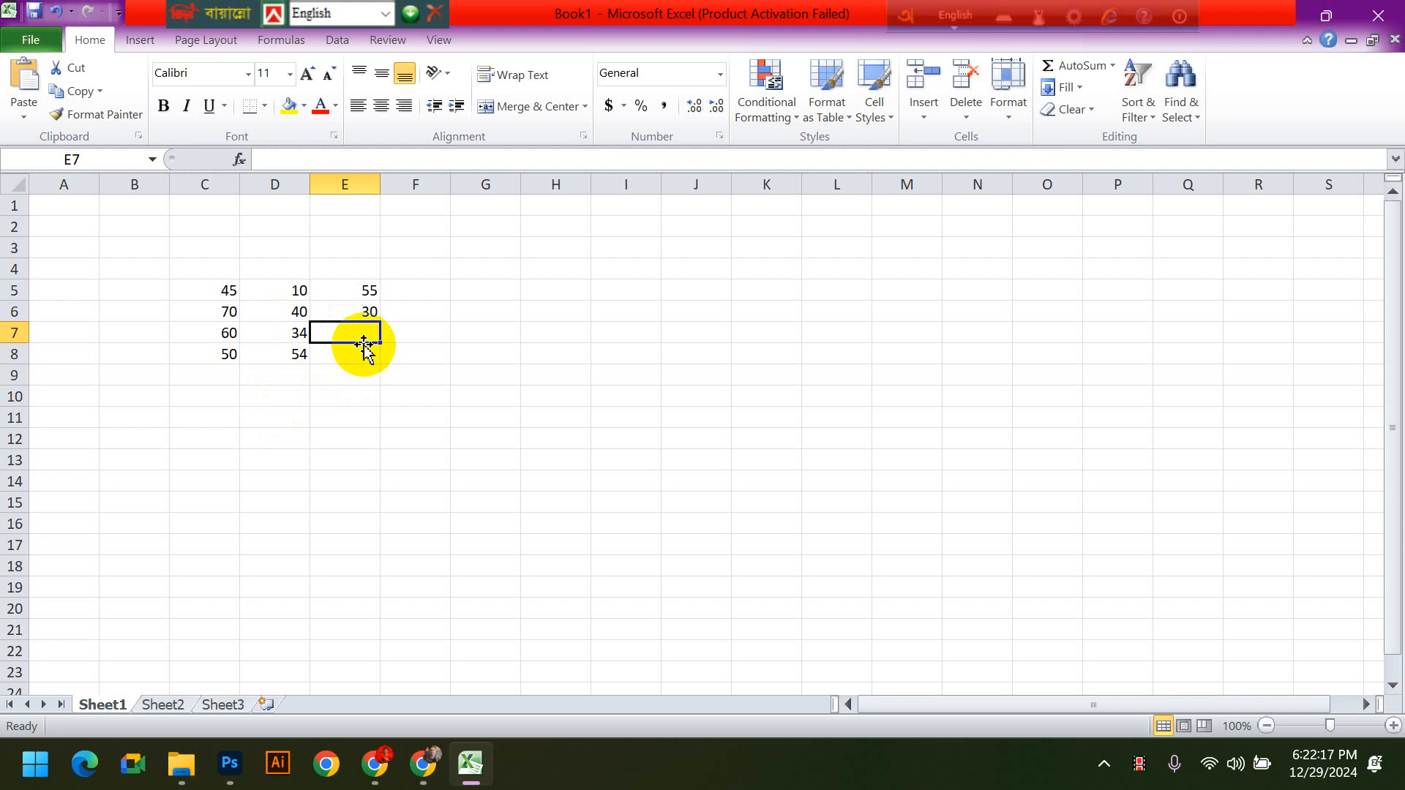
- Enter the multiplication formula =C7*D7 in cell E7 and reselect the cell to check it
{"action": "type", "text": "="}
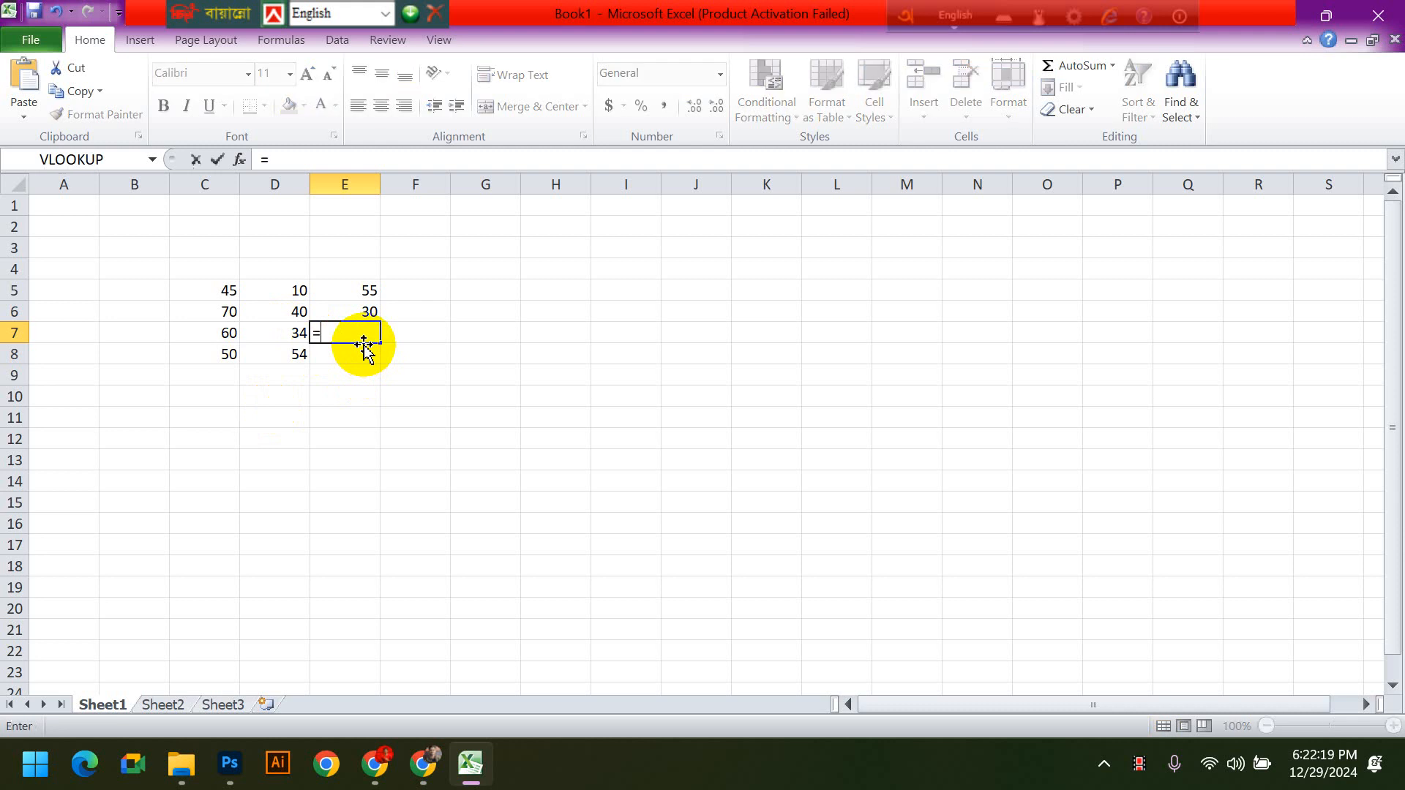
{"action": "left_click", "coordinate": [211, 337]}
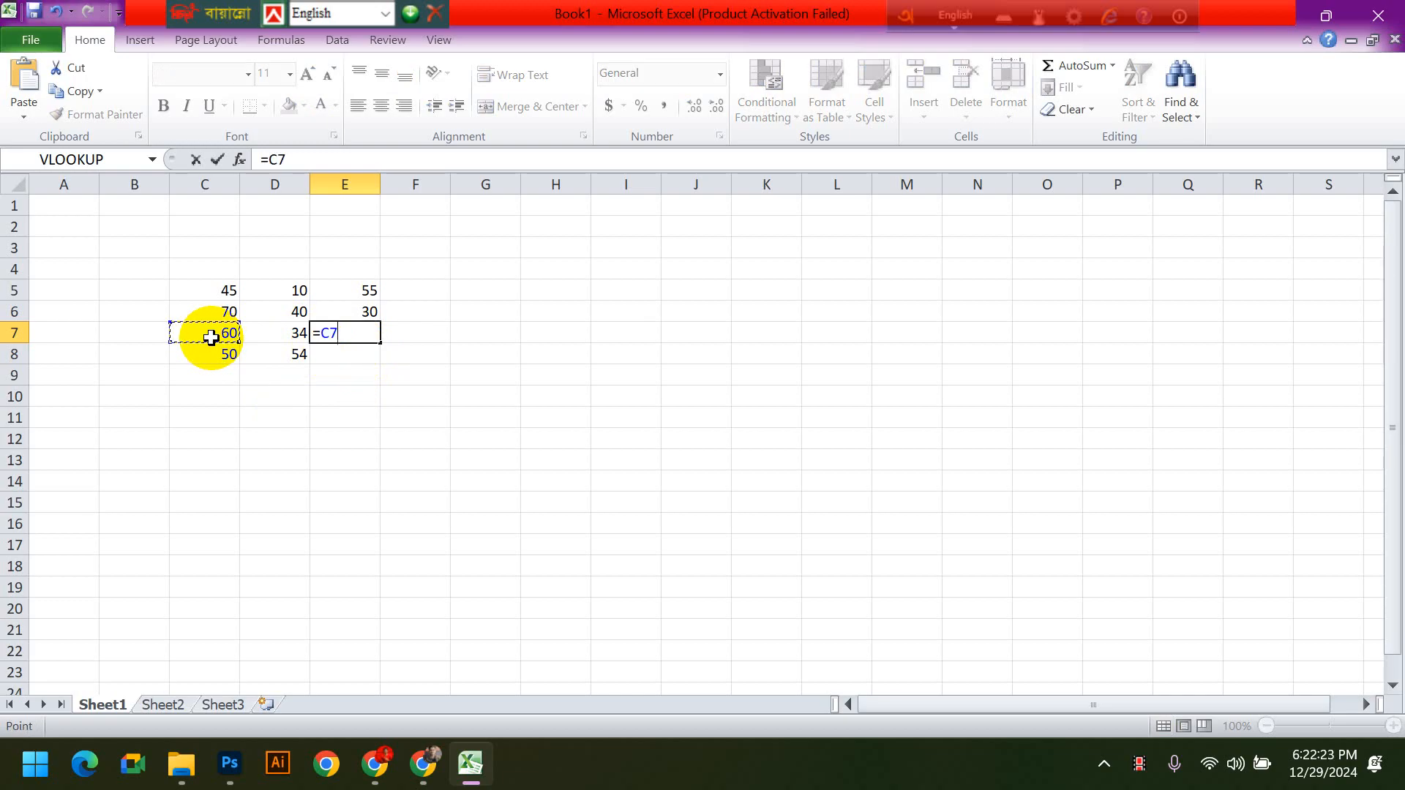
{"action": "type", "text": "*"}
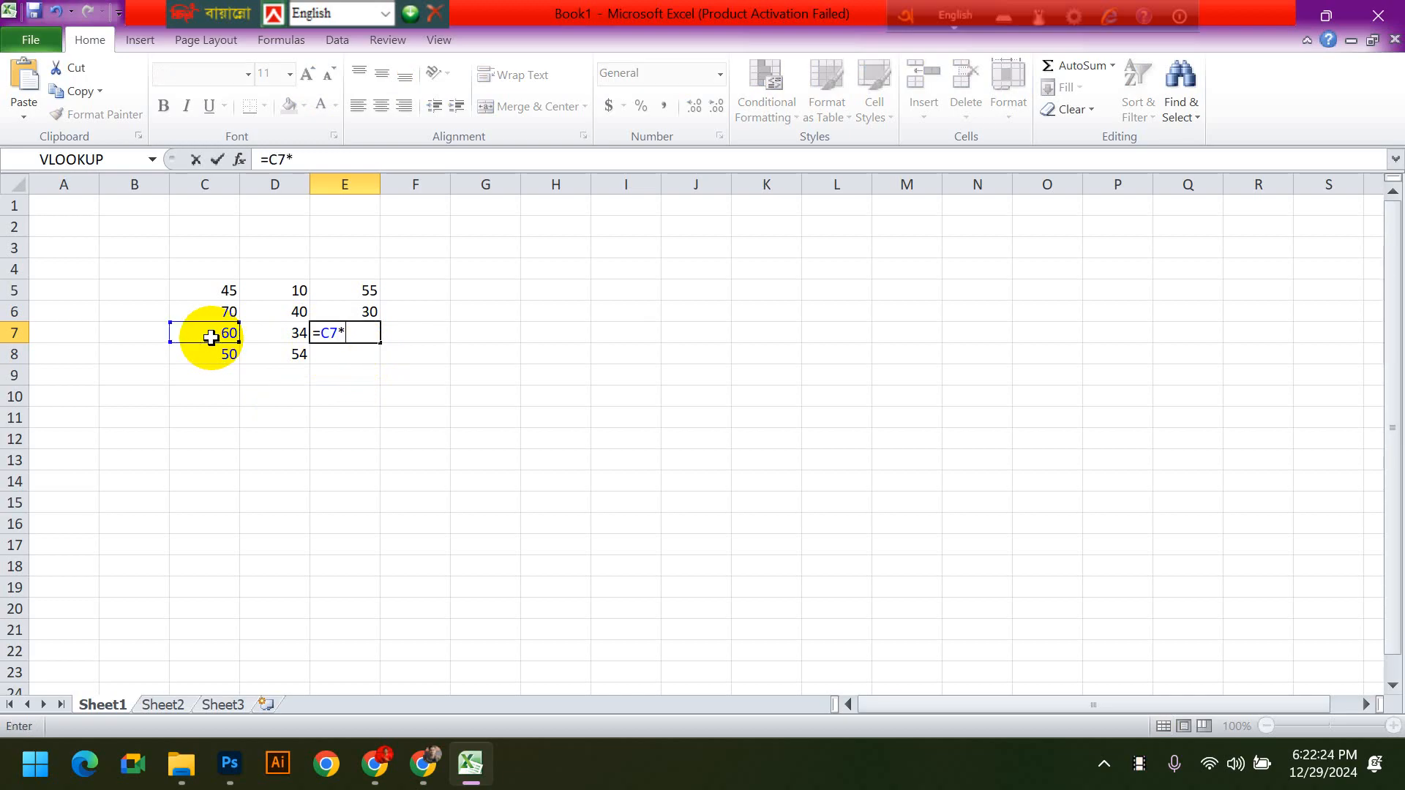
{"action": "left_click", "coordinate": [266, 334]}
{"action": "key", "text": "Return"}
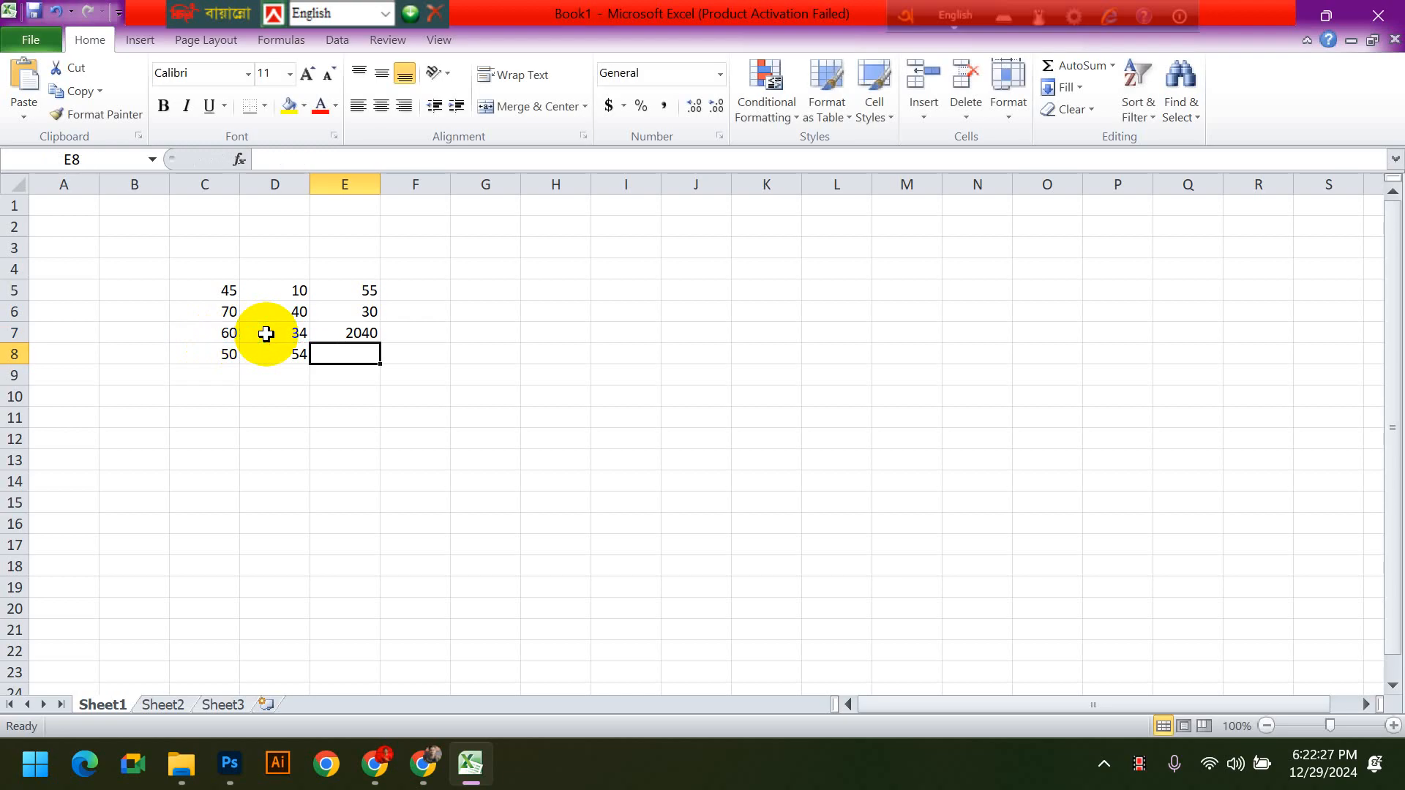
{"action": "left_click", "coordinate": [326, 334]}
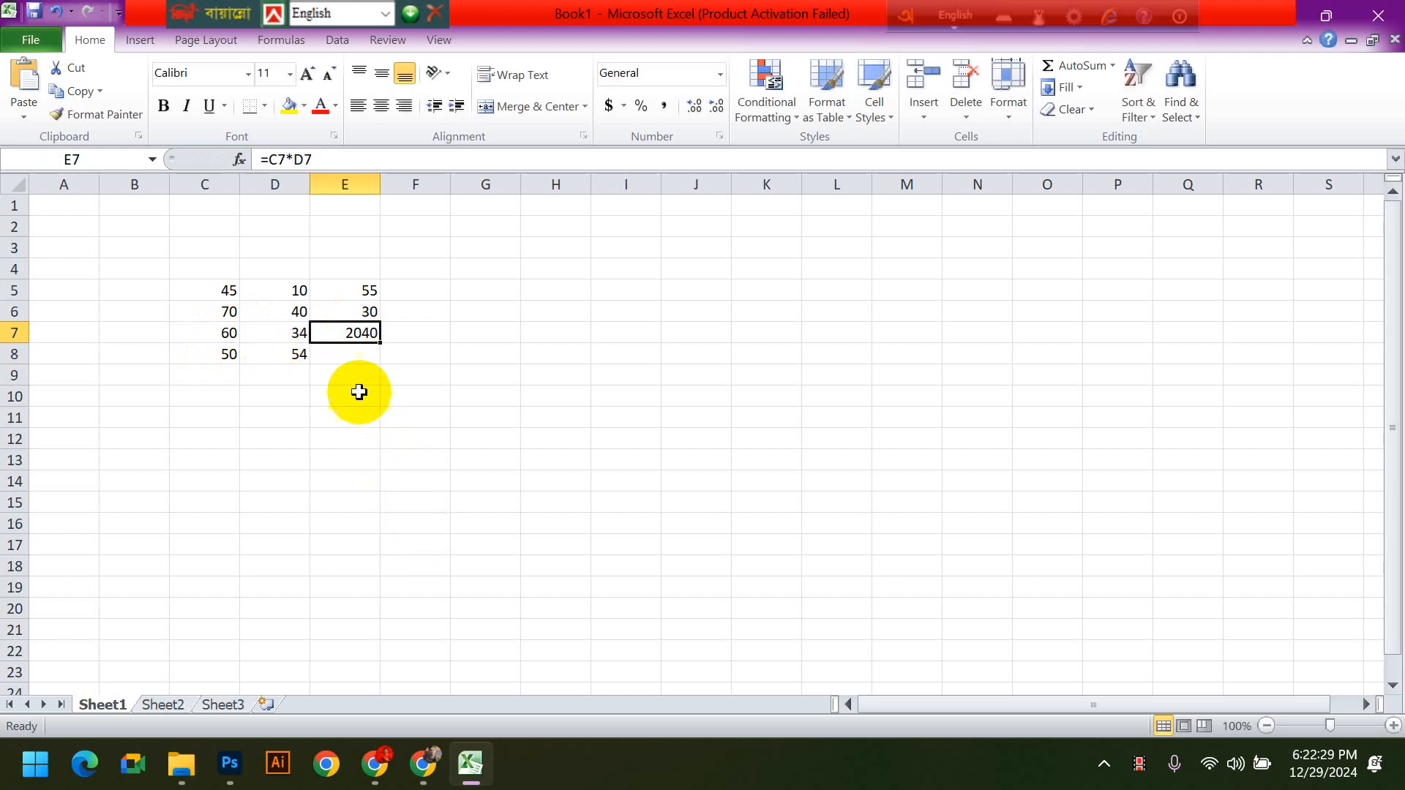
- Enter the division formula =C8/D8 in cell E8 and reselect the cell
{"action": "left_click", "coordinate": [351, 358]}
{"action": "type", "text": "="}
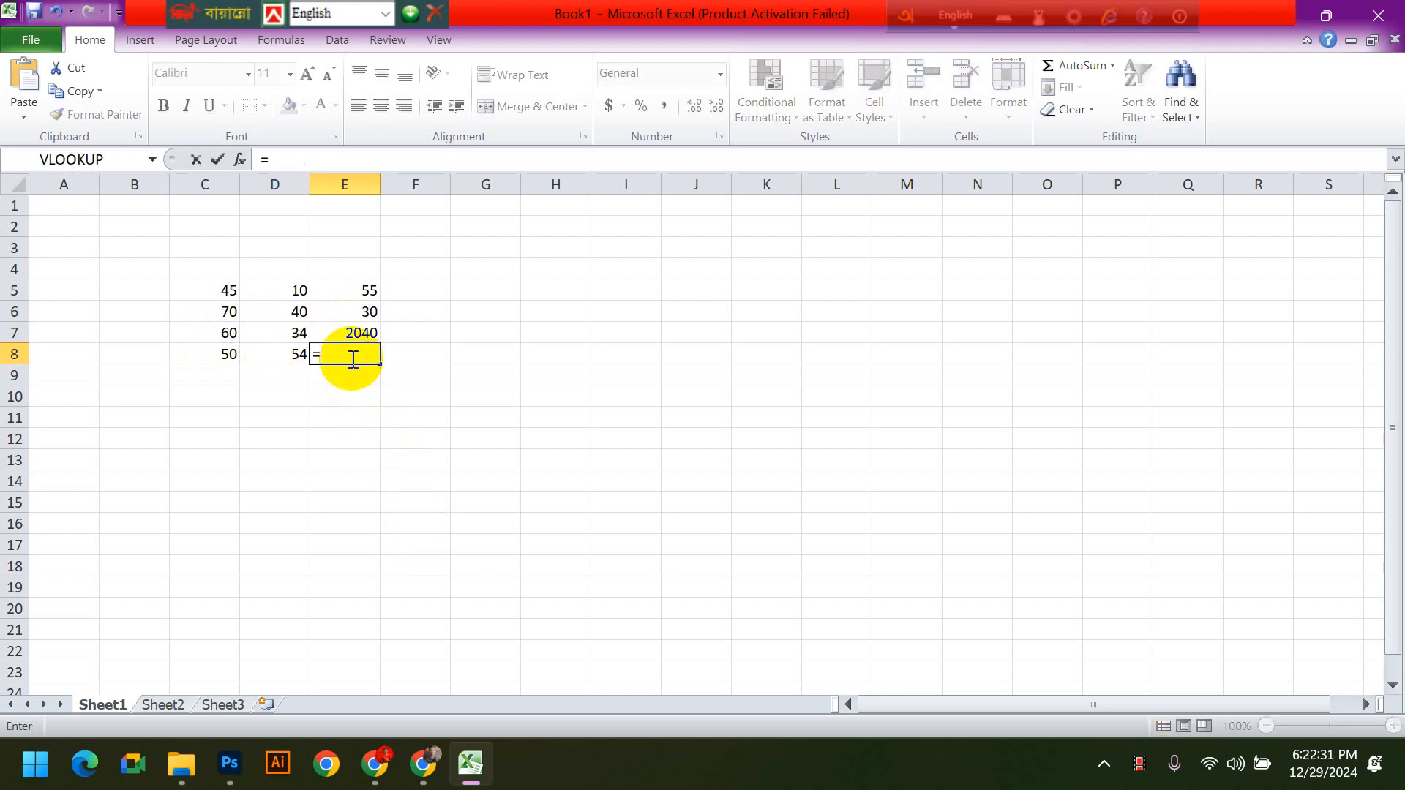
{"action": "left_click", "coordinate": [215, 354]}
{"action": "type", "text": "/"}
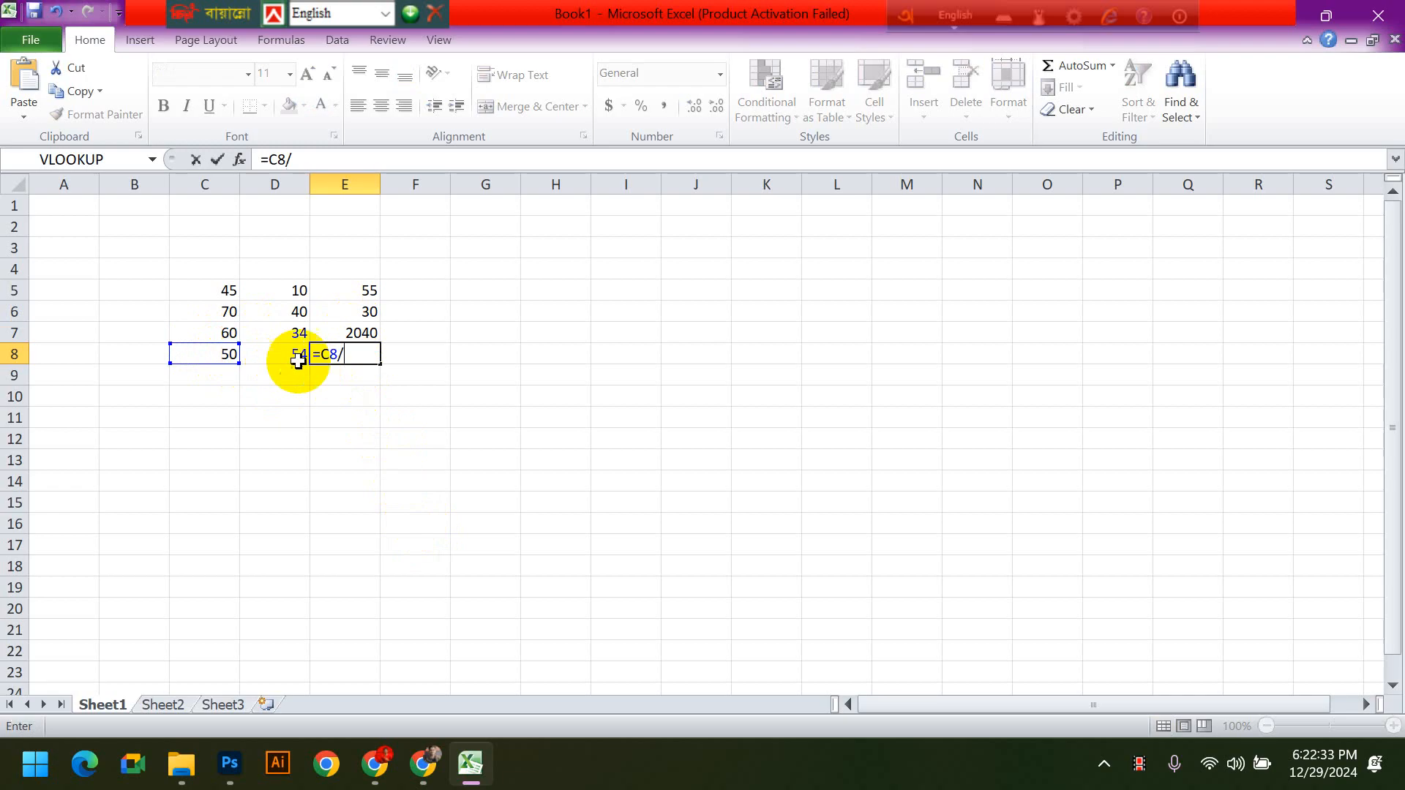
{"action": "left_click", "coordinate": [293, 355]}
{"action": "key", "text": "Return"}
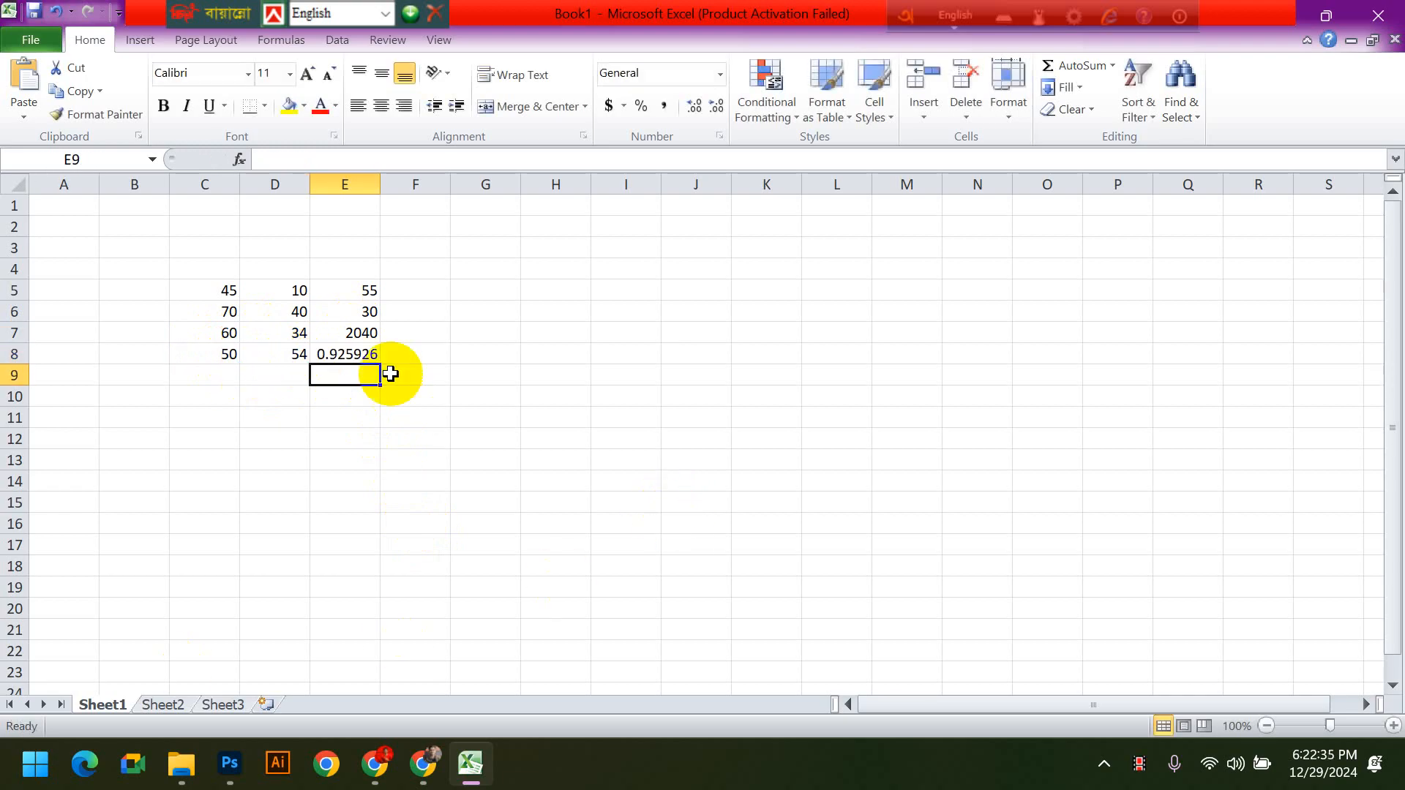
{"action": "left_click", "coordinate": [361, 358]}
- Clear the contents of the range E5:F13 to remove all the result formulas
{"action": "left_click_drag", "start_coordinate": [414, 459], "coordinate": [356, 282]}
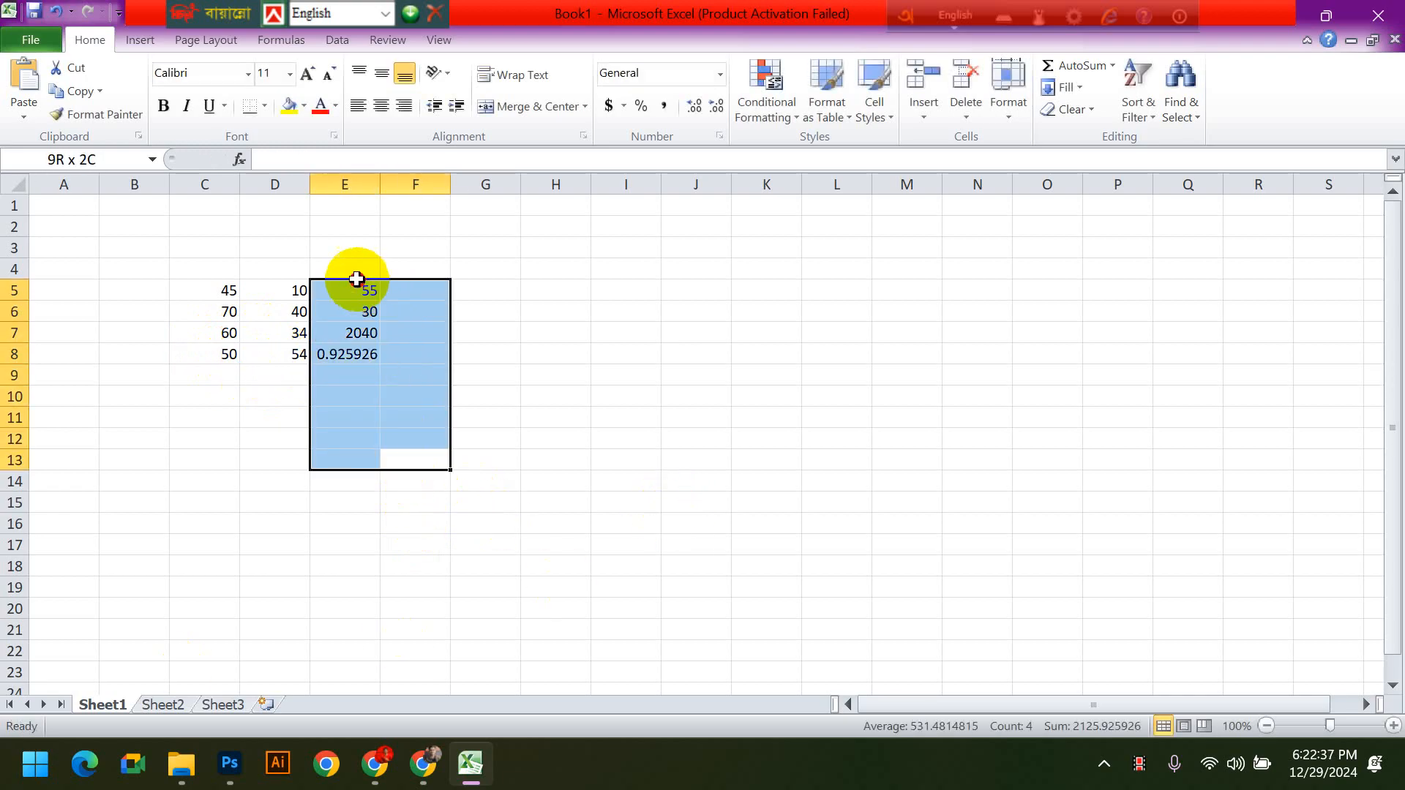
{"action": "key", "text": "Delete"}
{"action": "left_click", "coordinate": [519, 408]}
- Enter the cell-reference sum formula =C5+D5 in the empty cell E5
{"action": "left_click", "coordinate": [355, 285]}
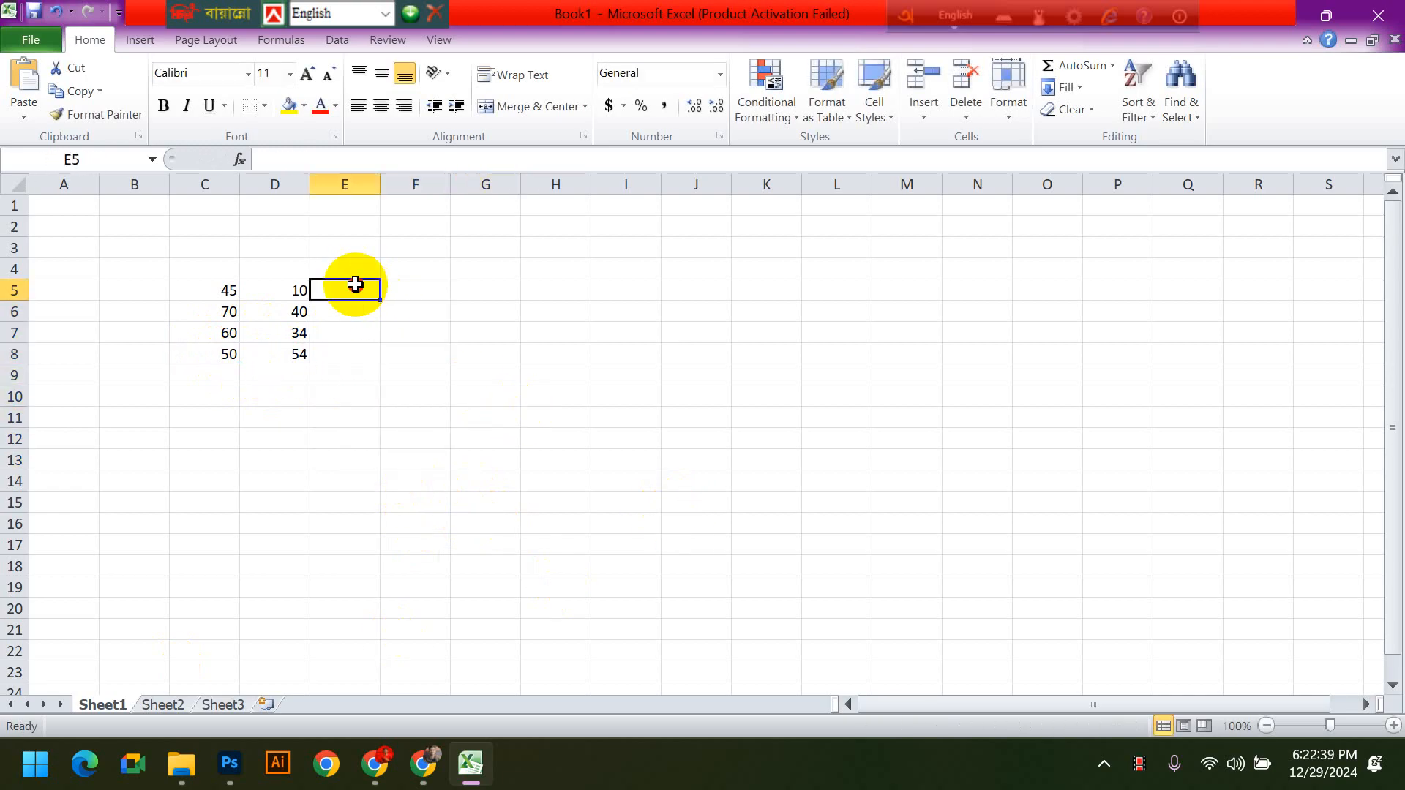
{"action": "type", "text": "="}
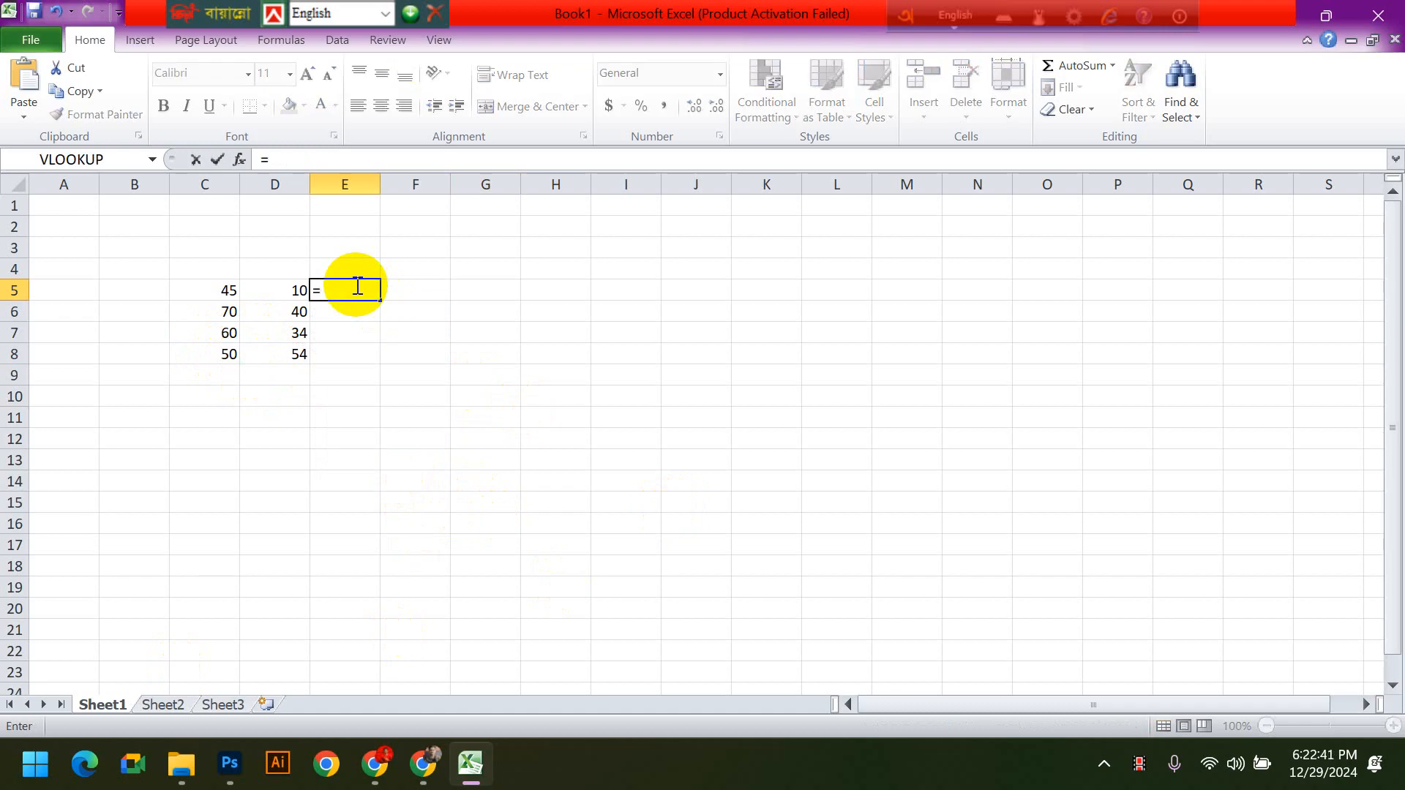
{"action": "left_click", "coordinate": [223, 289]}
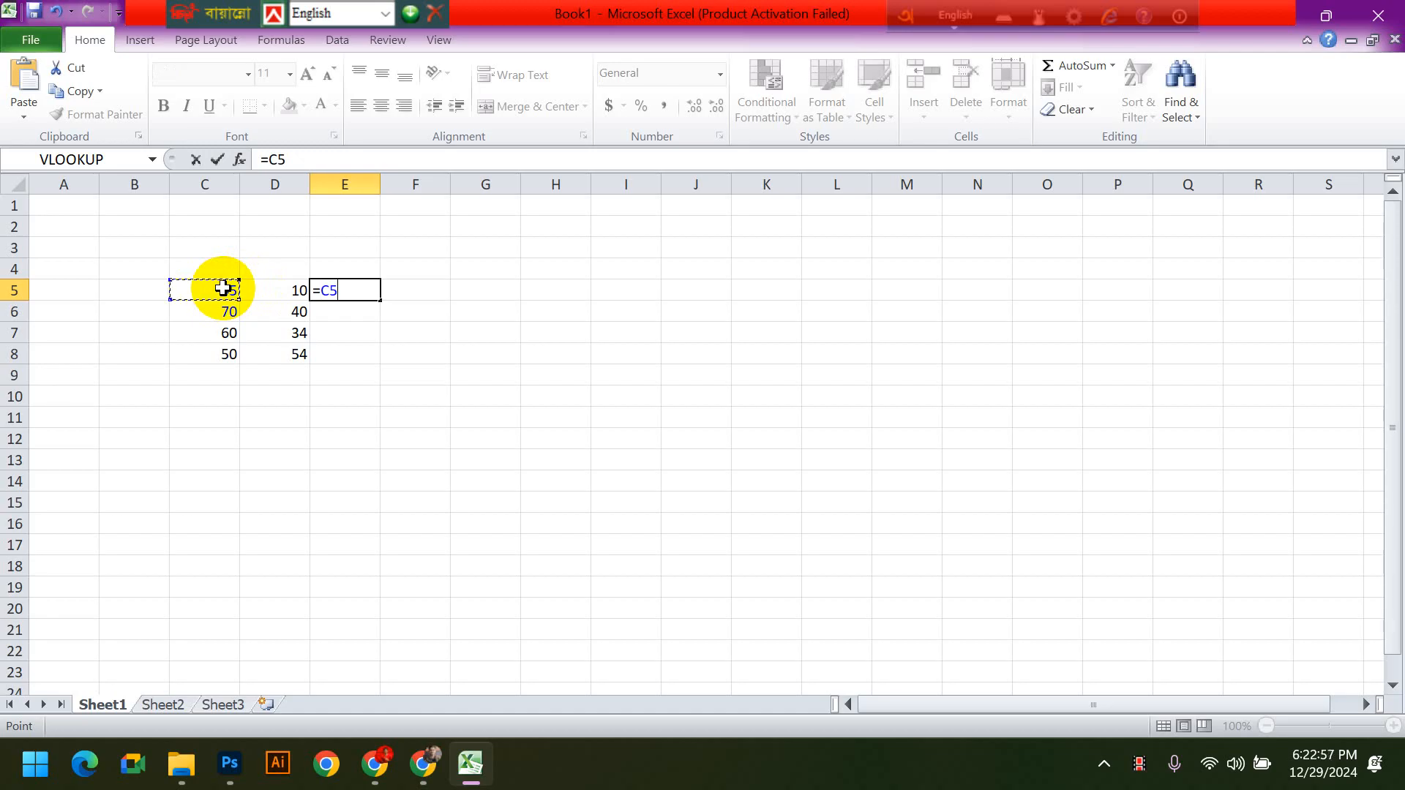
{"action": "type", "text": "+"}
{"action": "left_click", "coordinate": [277, 290]}
{"action": "key", "text": "Return"}
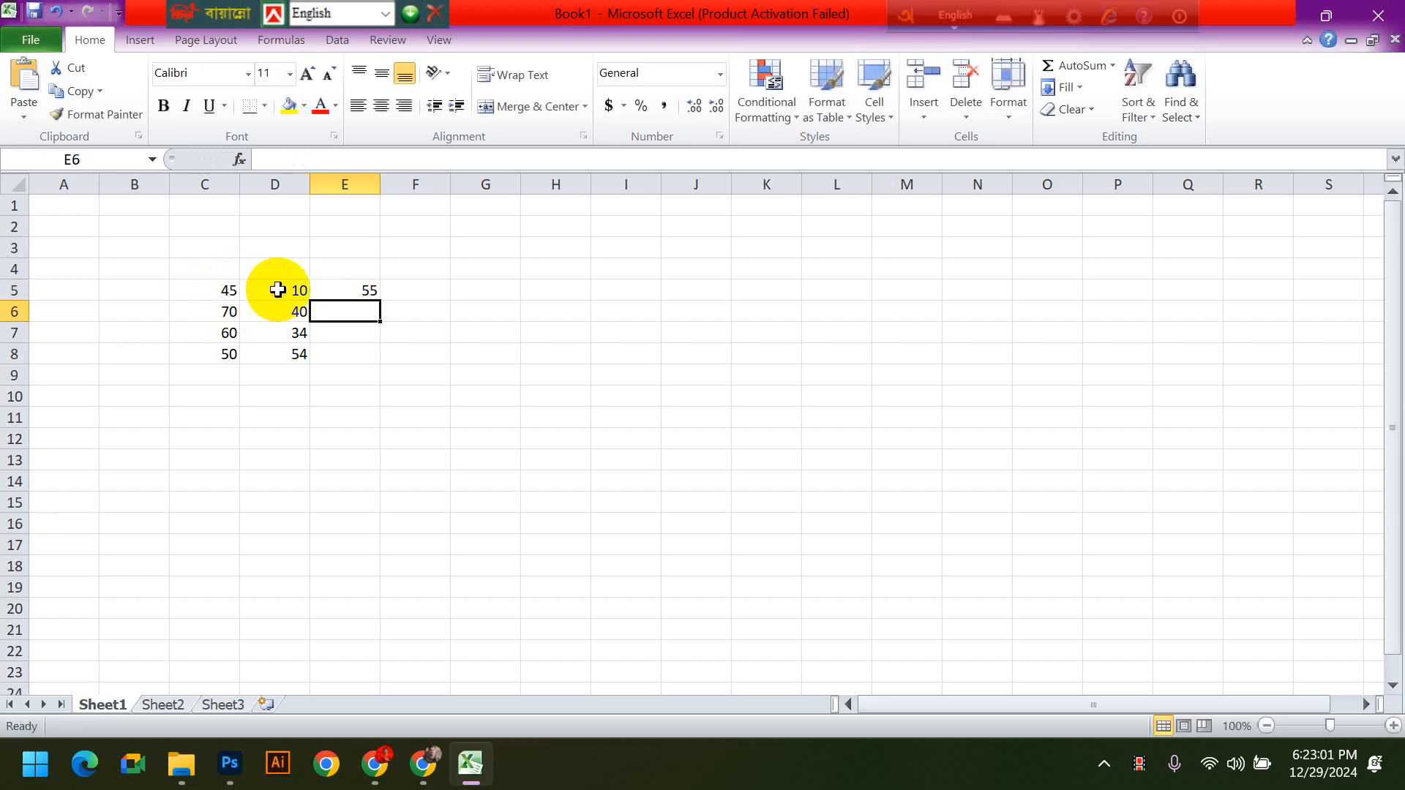
- Examine the cell references in E5's formula without changing it, then inspect cells E6, D6 and C6 in the row below
{"action": "left_click", "coordinate": [339, 292]}
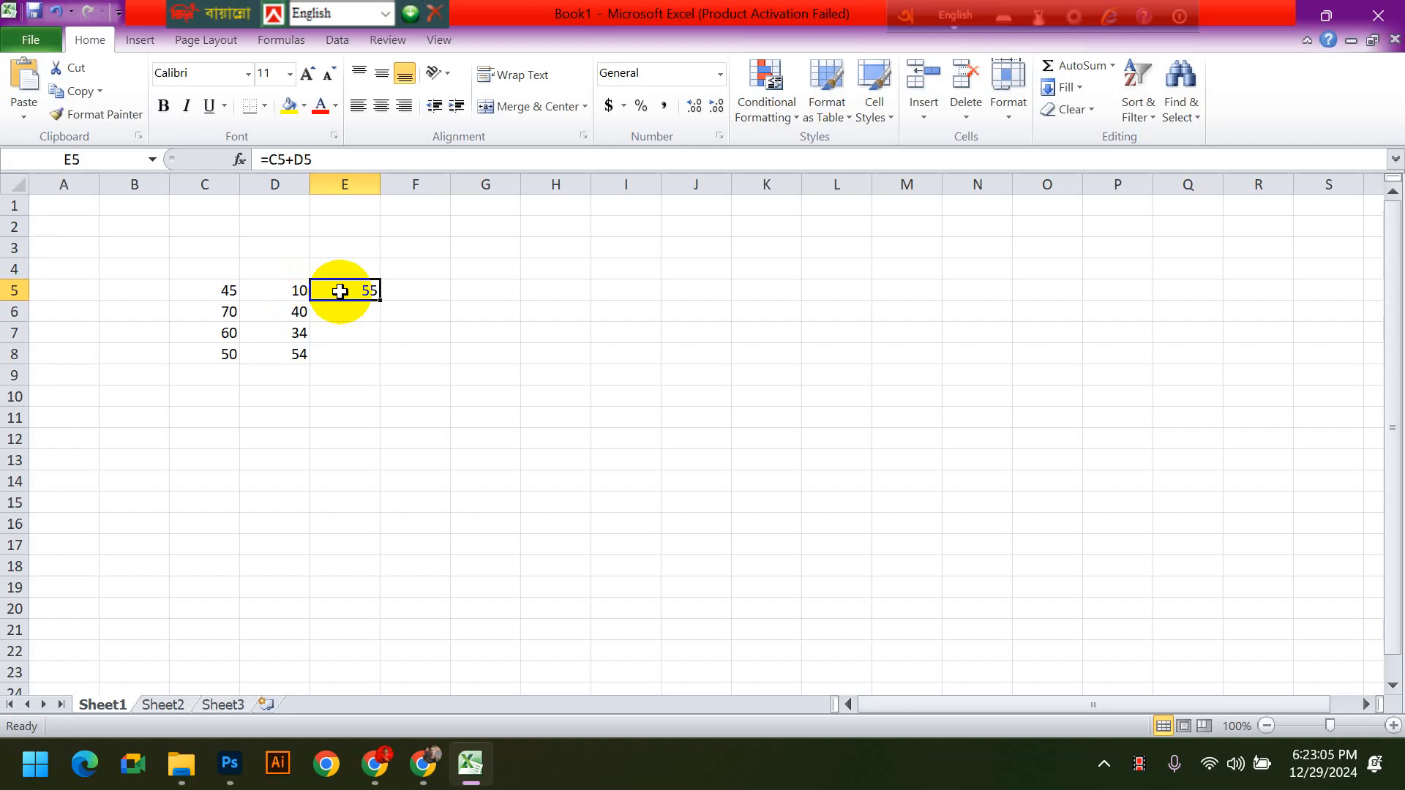
{"action": "double_click", "coordinate": [339, 291]}
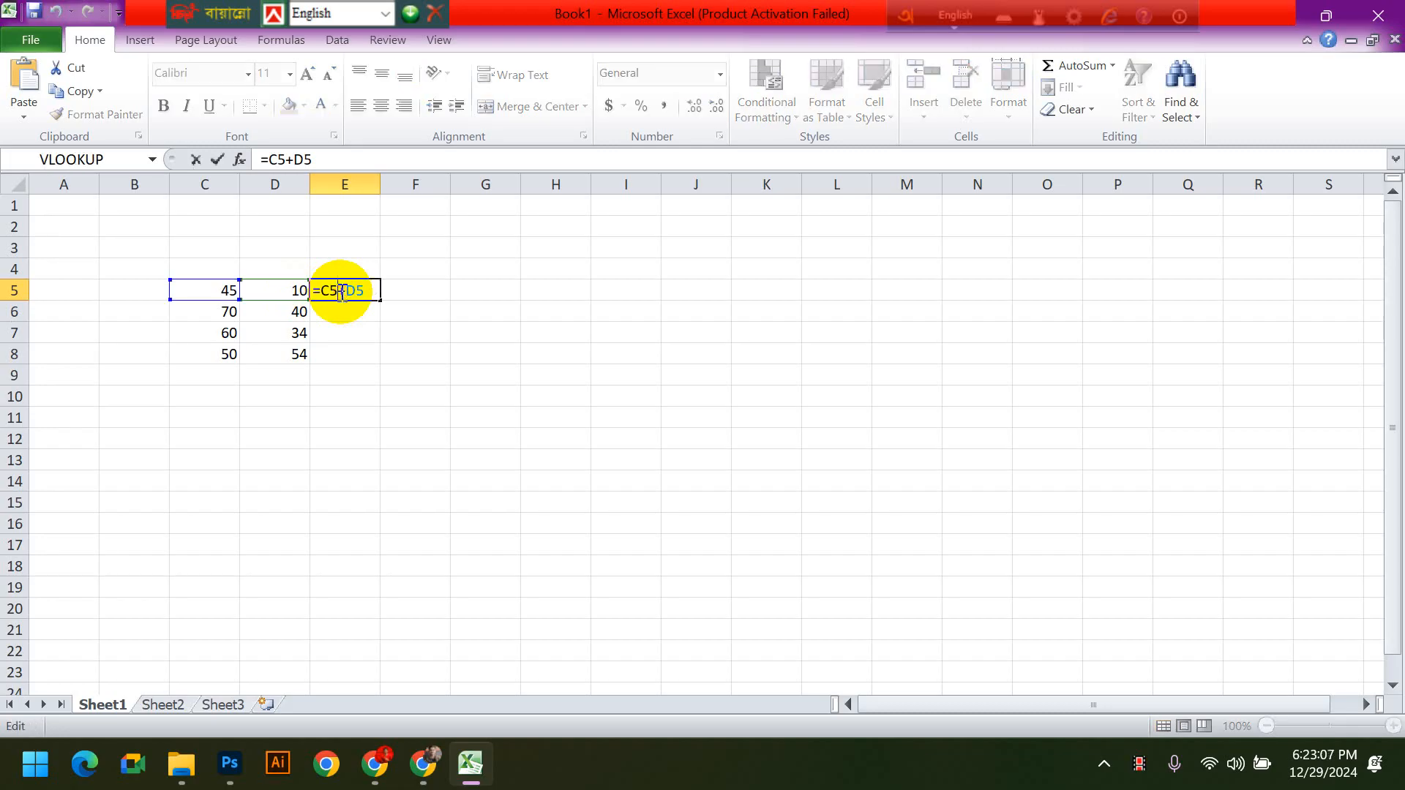
{"action": "left_click_drag", "start_coordinate": [363, 291], "coordinate": [322, 297]}
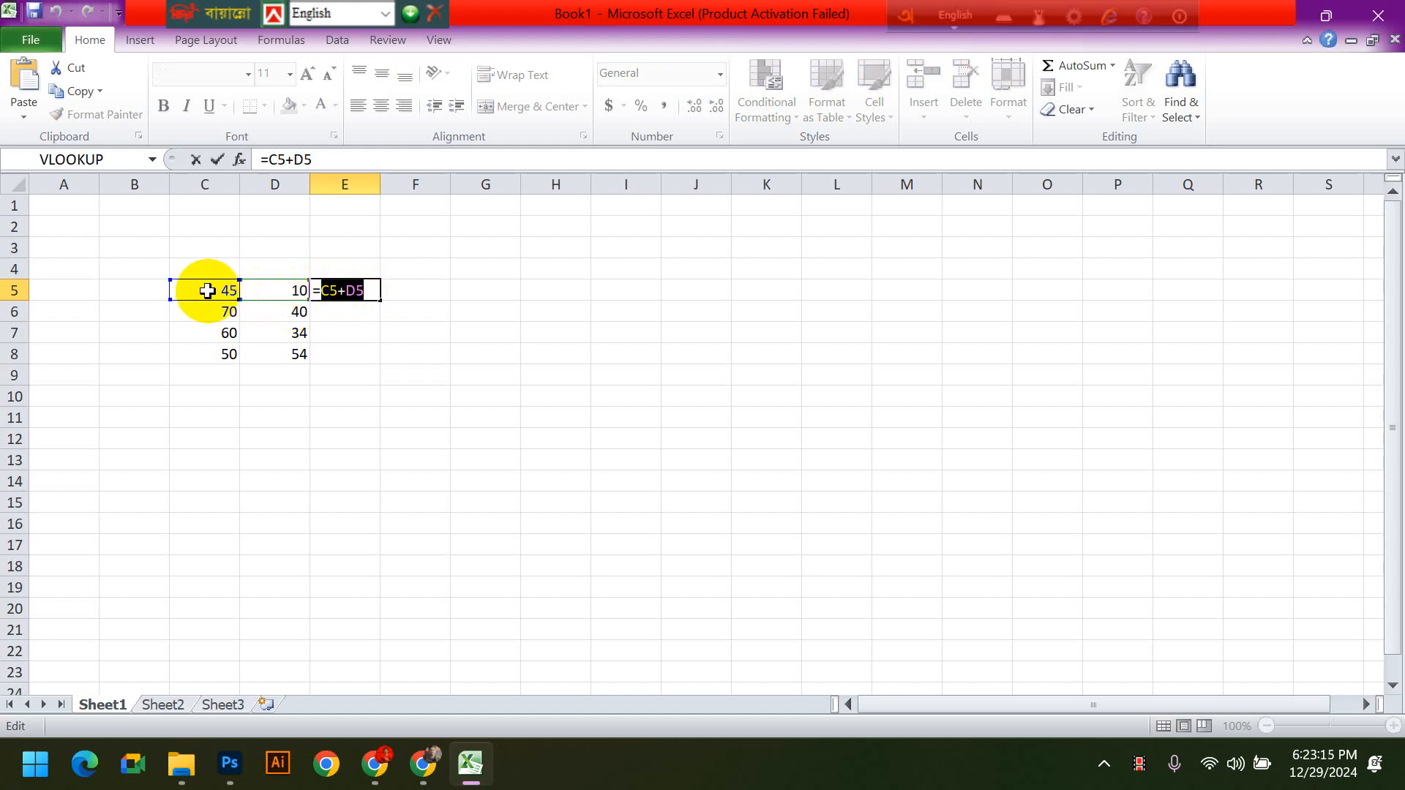
{"action": "key", "text": "Return"}
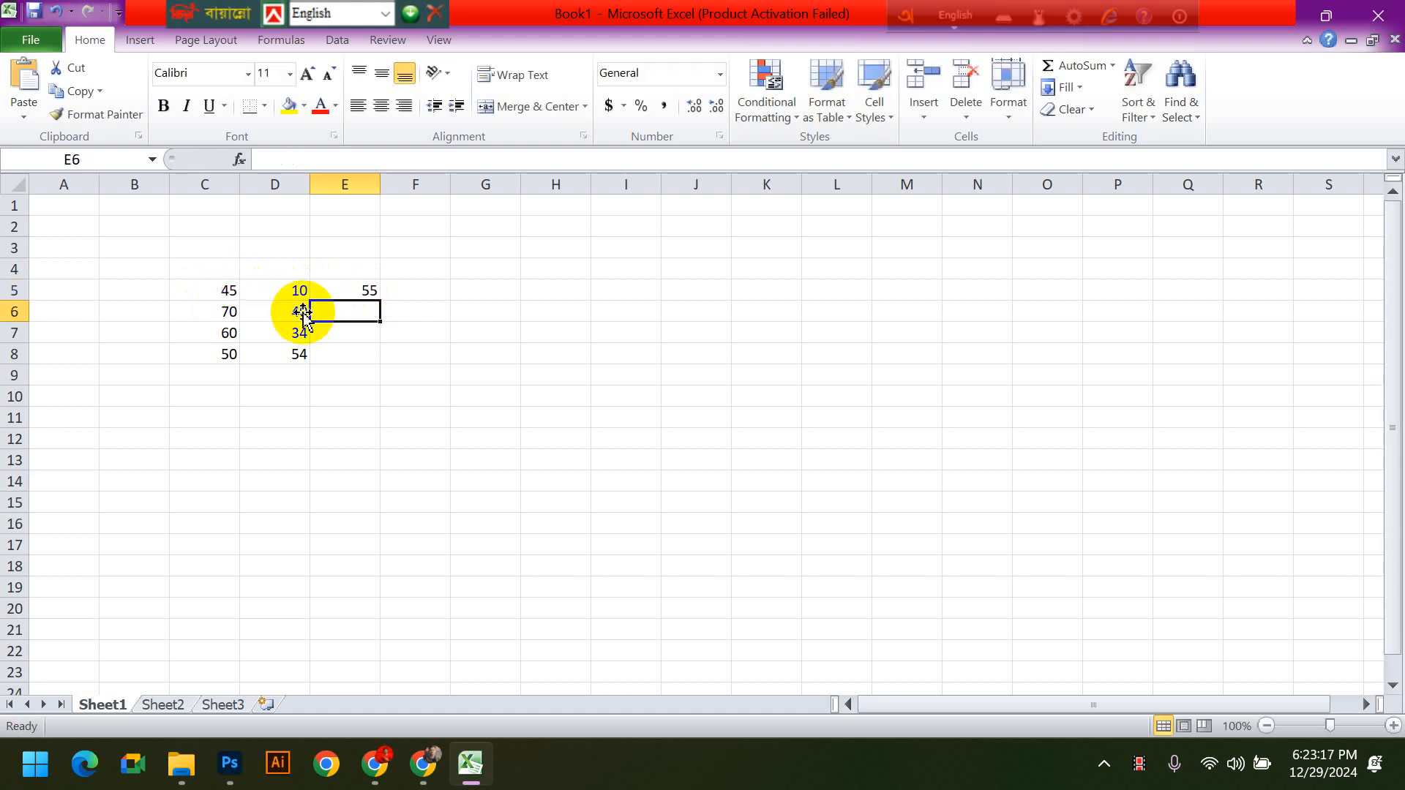
{"action": "left_click", "coordinate": [352, 283]}
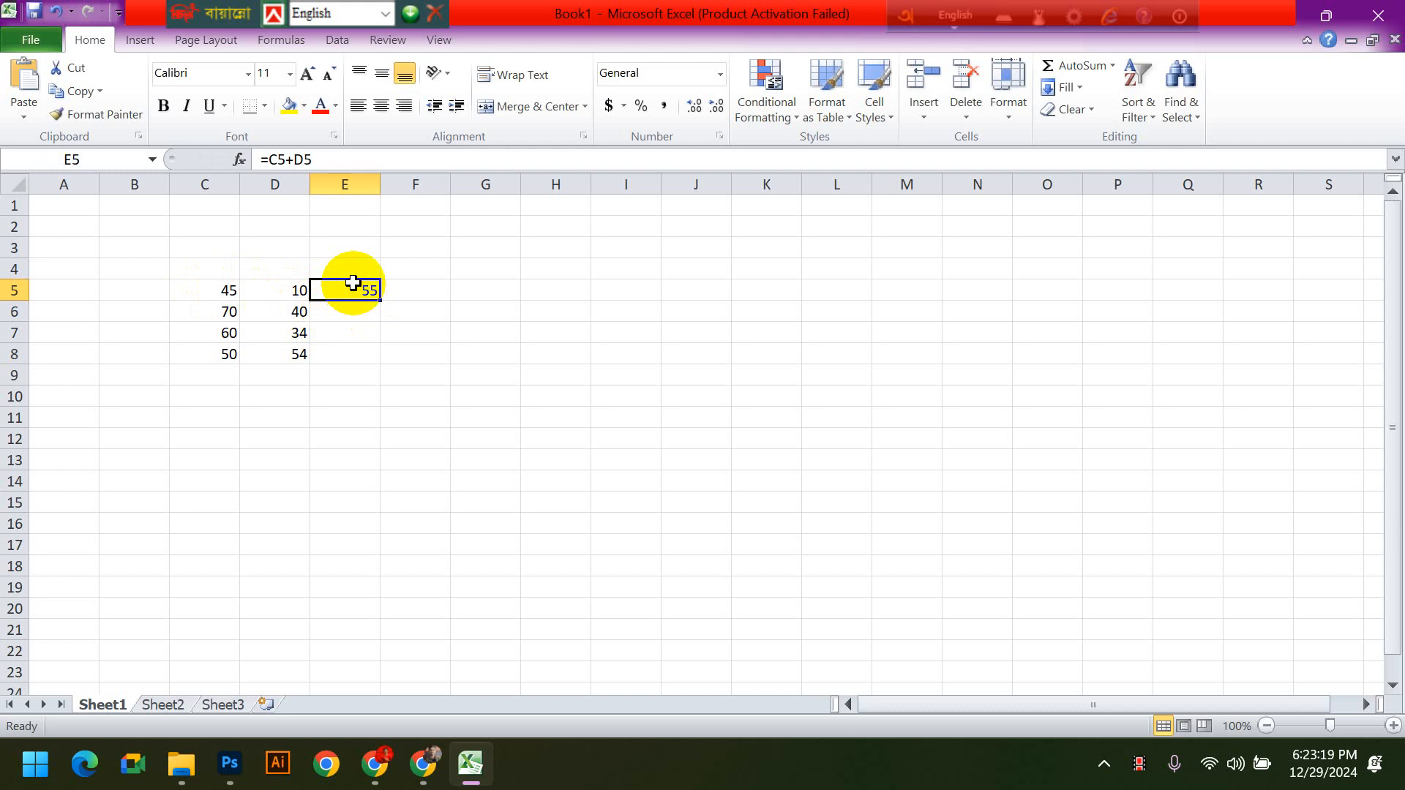
{"action": "left_click", "coordinate": [353, 316]}
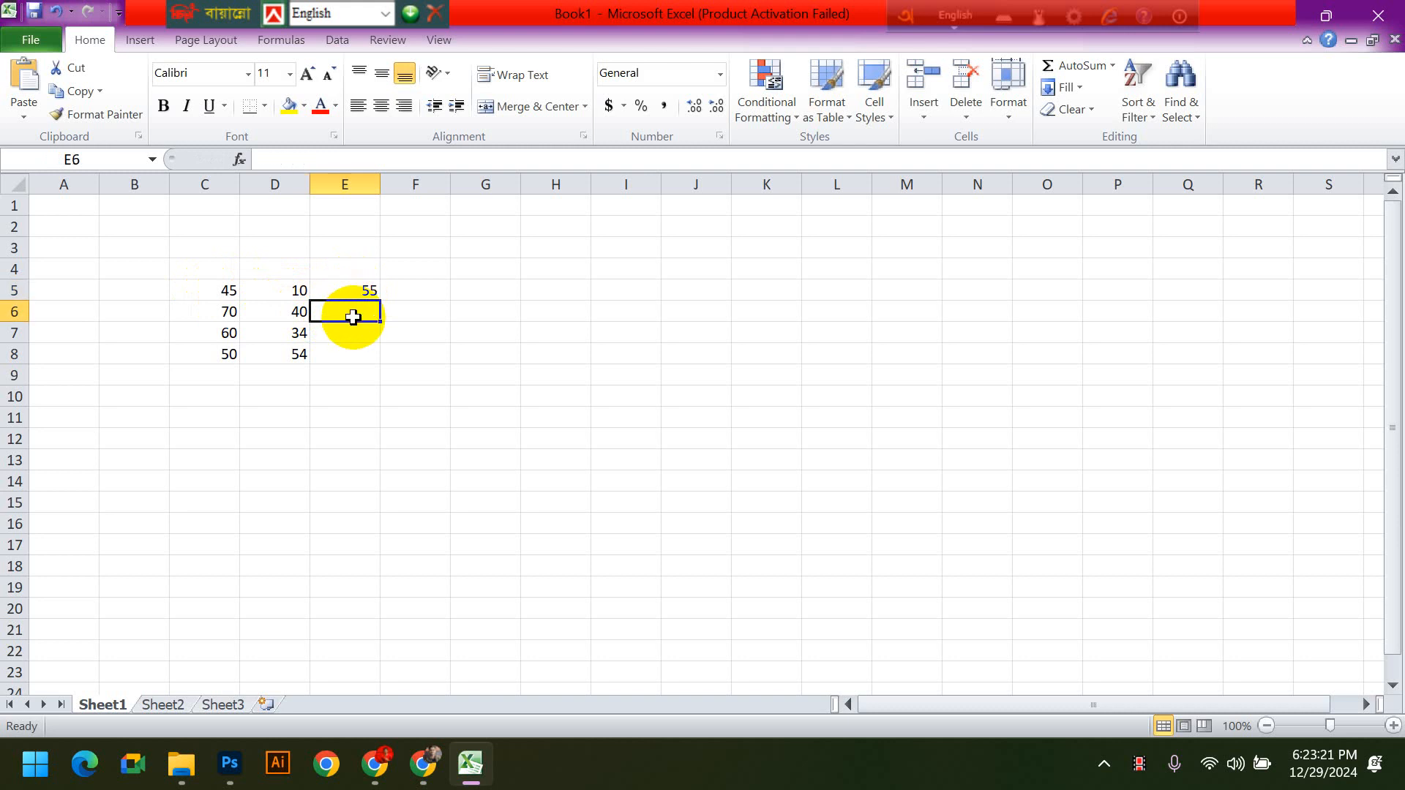
{"action": "left_click", "coordinate": [300, 313]}
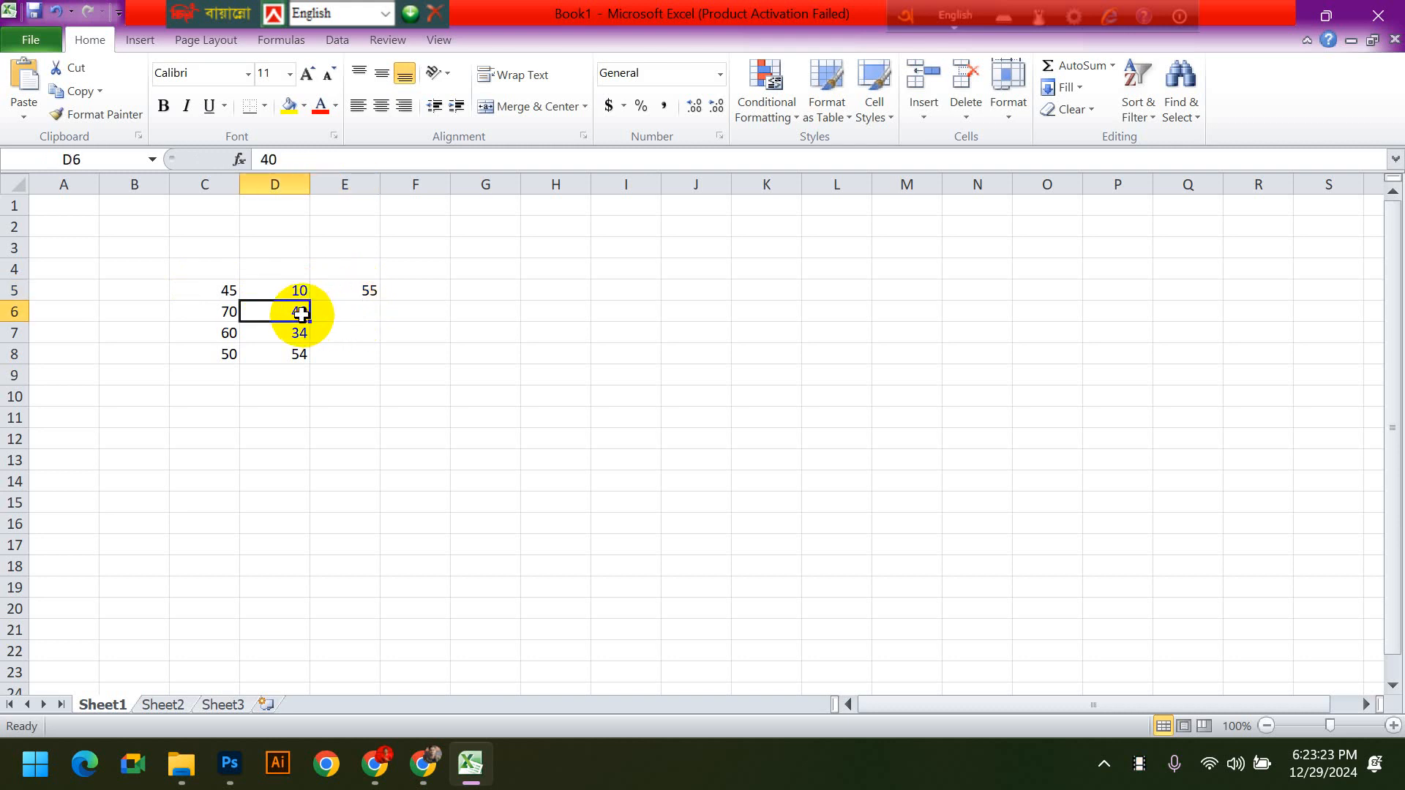
{"action": "left_click", "coordinate": [213, 313]}
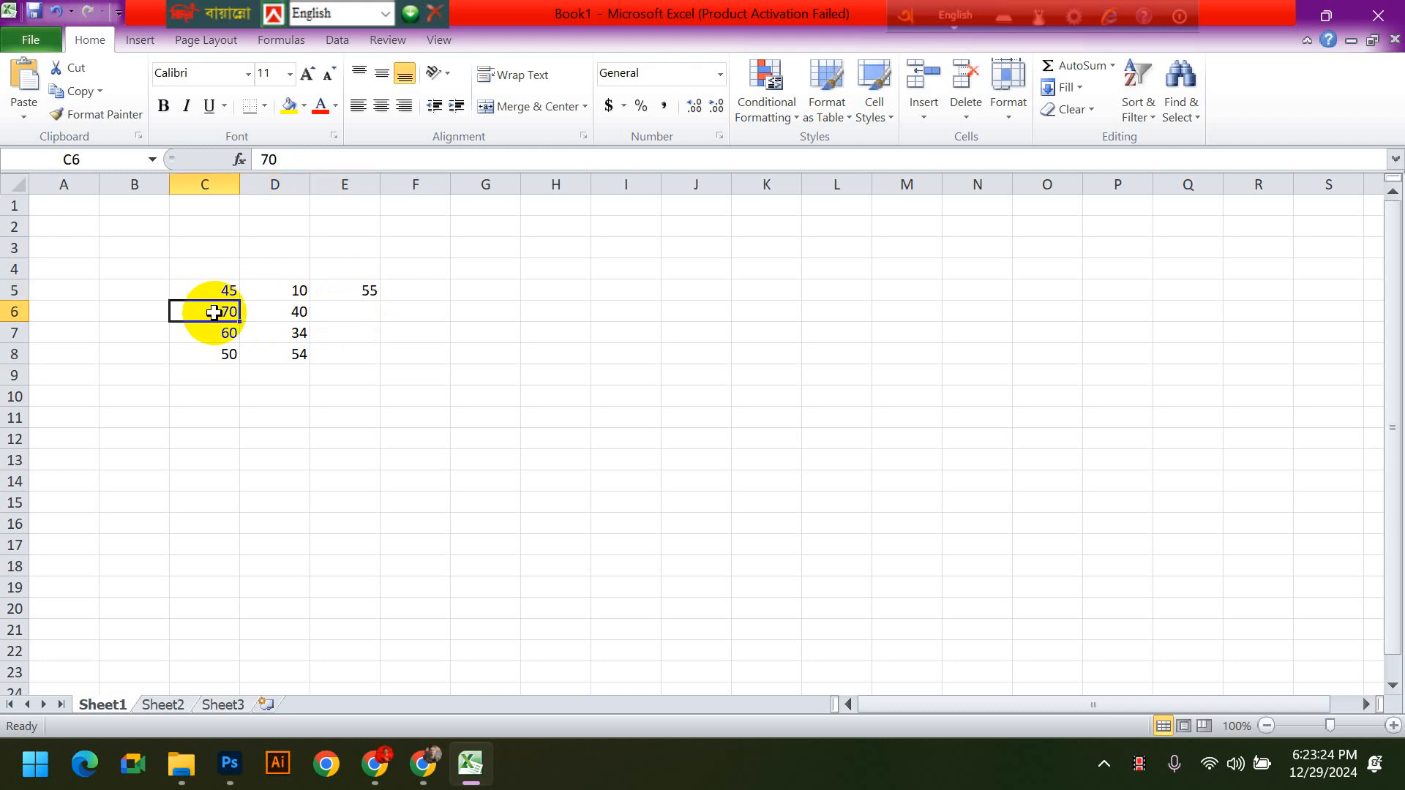
- Copy the numbers in C5:D8 and paste them twice below, starting at C9 and at C13
{"action": "left_click", "coordinate": [341, 295]}
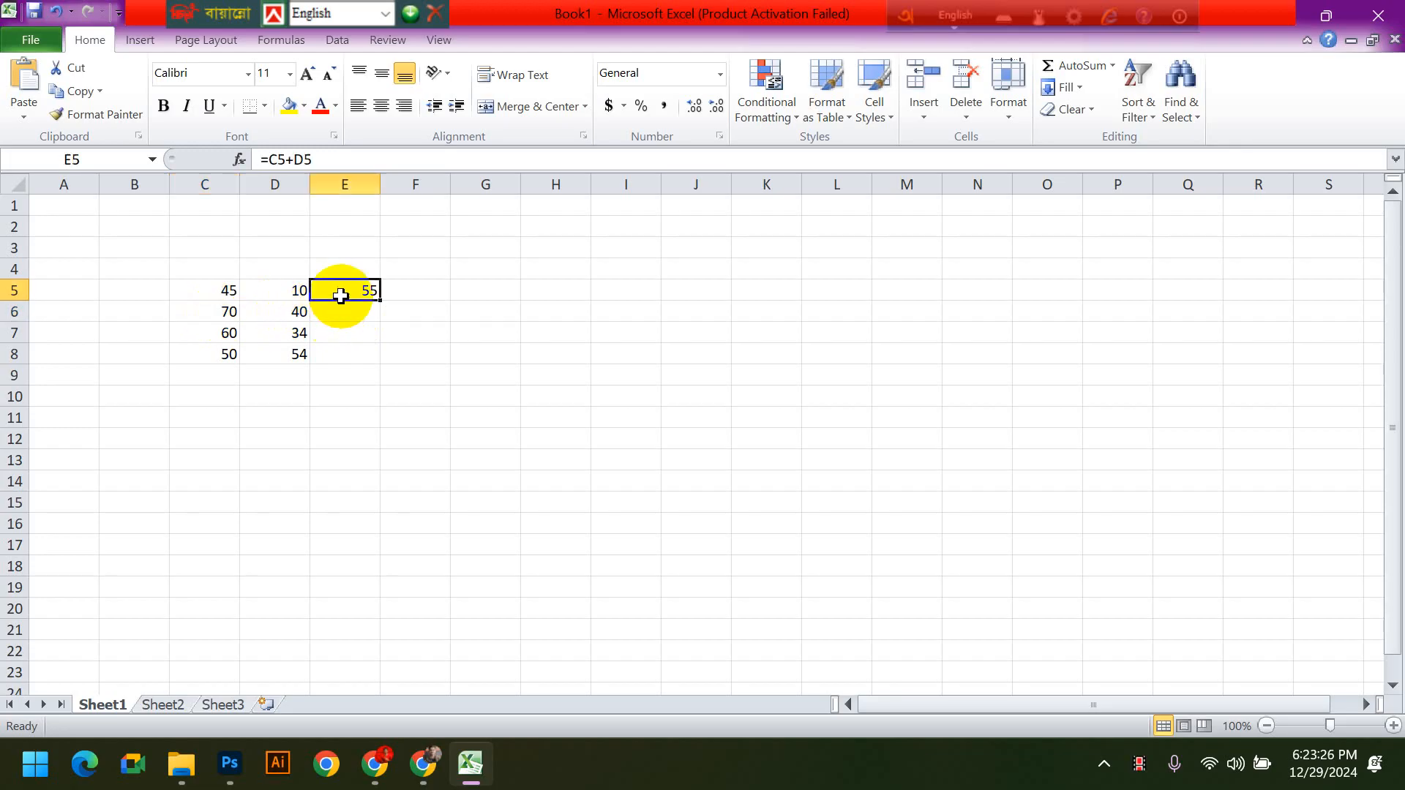
{"action": "left_click", "coordinate": [395, 354]}
{"action": "left_click_drag", "start_coordinate": [220, 285], "coordinate": [270, 356]}
{"action": "key", "text": "ctrl+c"}
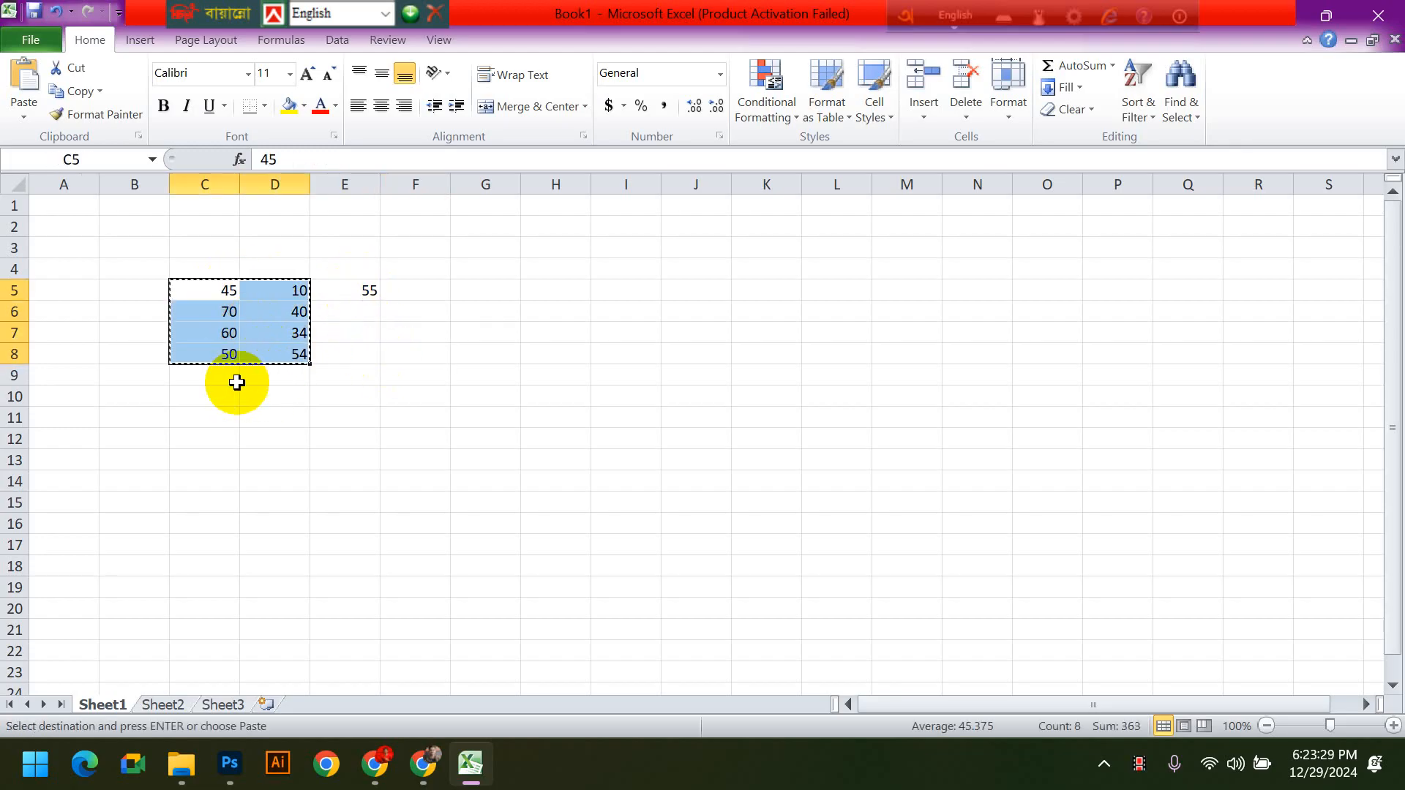
{"action": "left_click", "coordinate": [232, 377]}
{"action": "key", "text": "ctrl+v"}
{"action": "left_click", "coordinate": [479, 417]}
{"action": "left_click", "coordinate": [233, 460]}
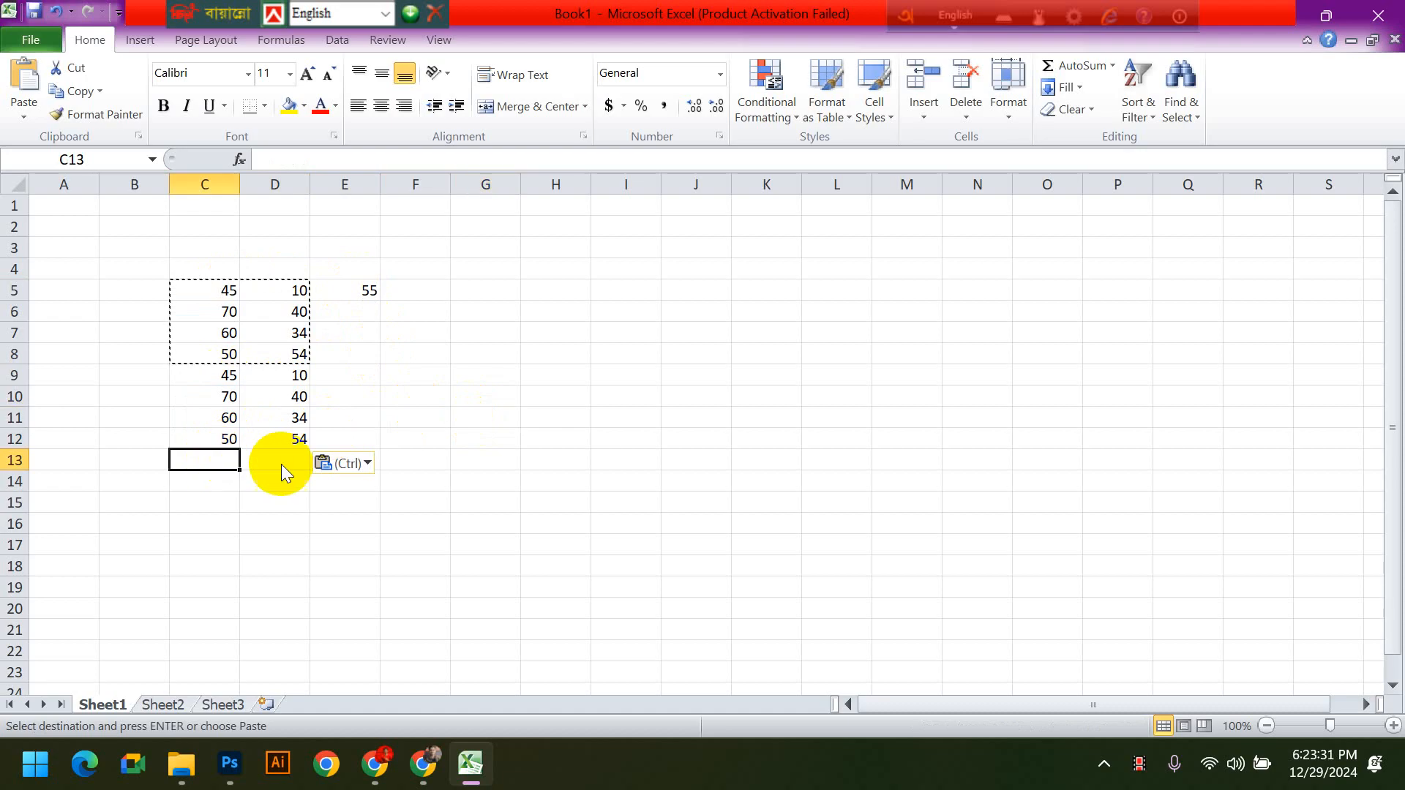
{"action": "key", "text": "ctrl+v"}
{"action": "double_click", "coordinate": [475, 435]}
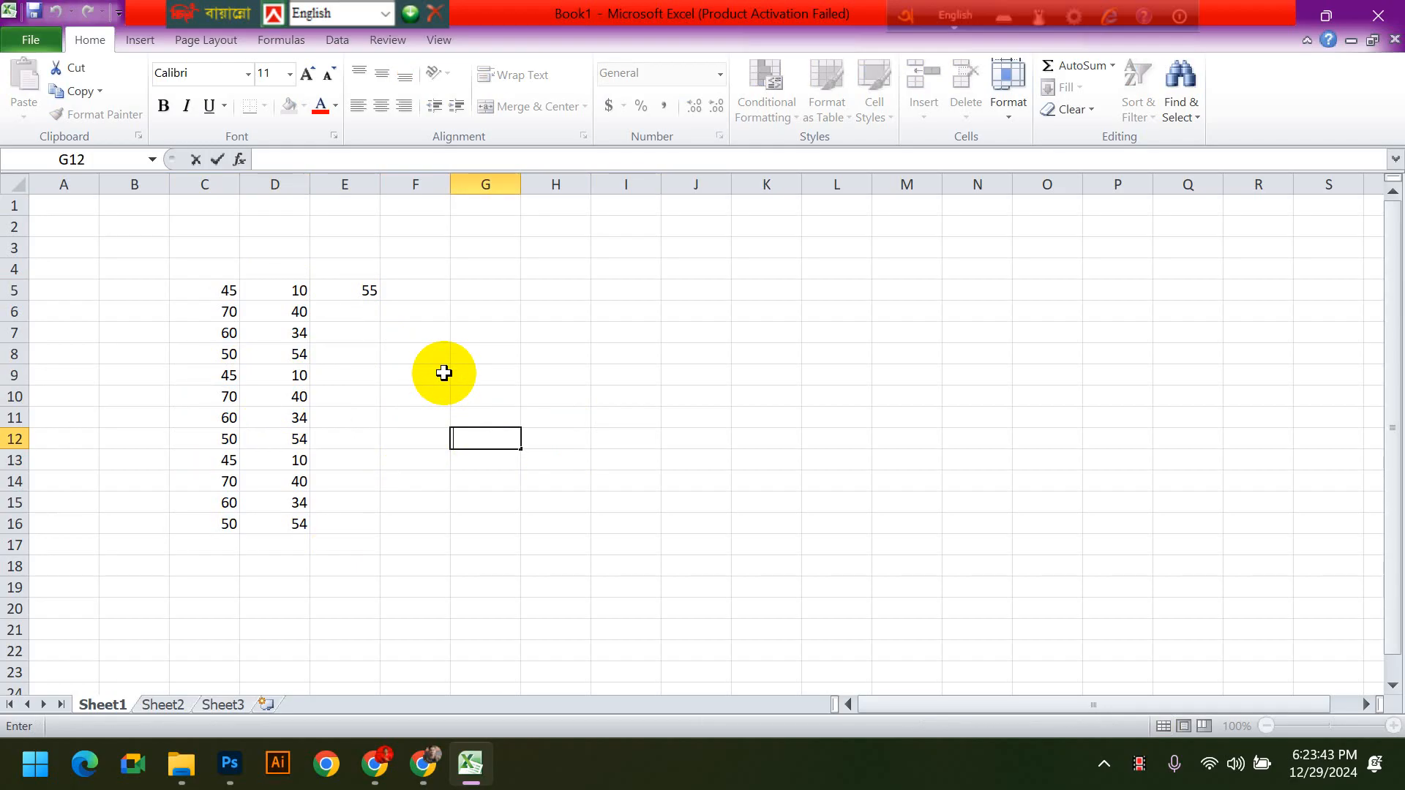
- Examine the number range C5:D16 and the cell references in E5's formula without changing them
{"action": "left_click_drag", "start_coordinate": [219, 293], "coordinate": [266, 529]}
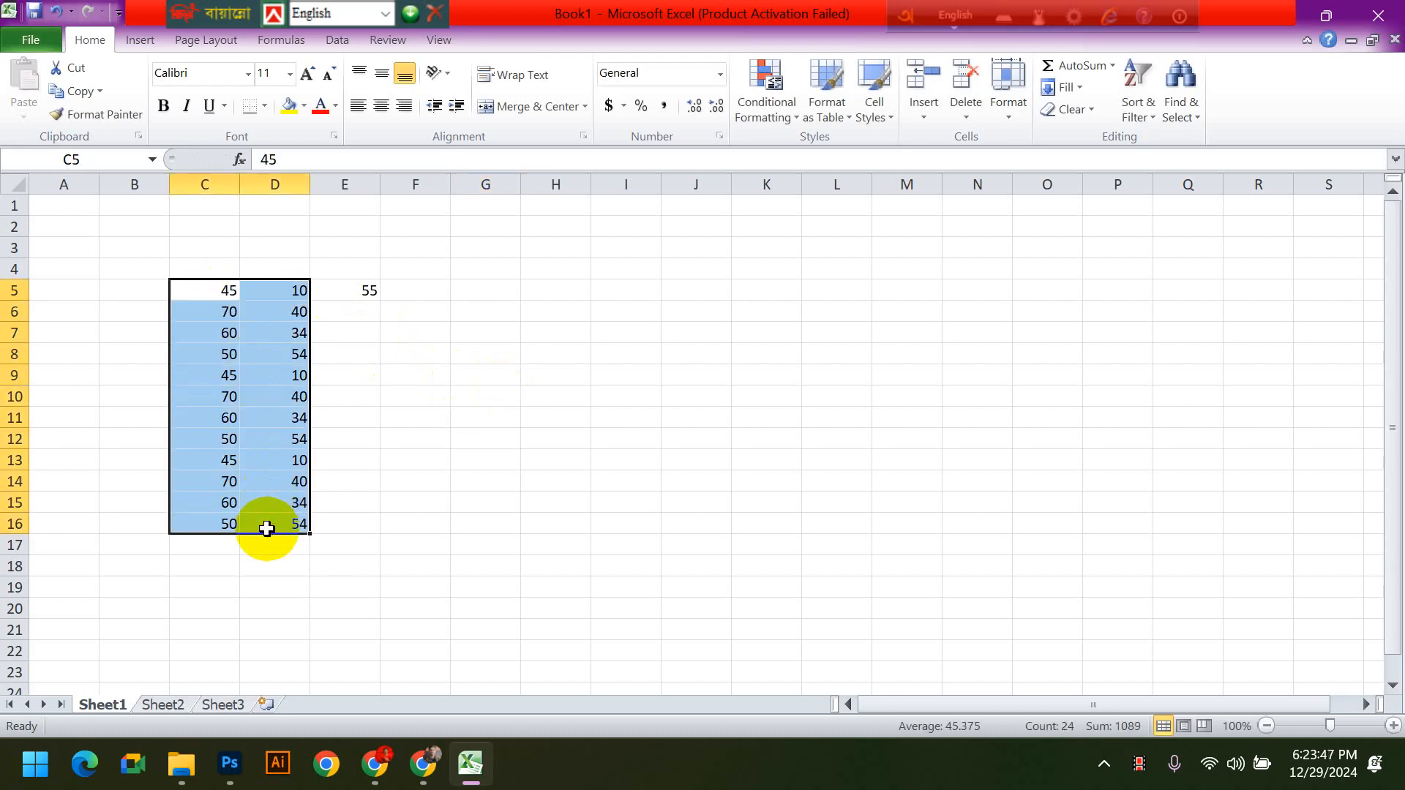
{"action": "left_click", "coordinate": [356, 292]}
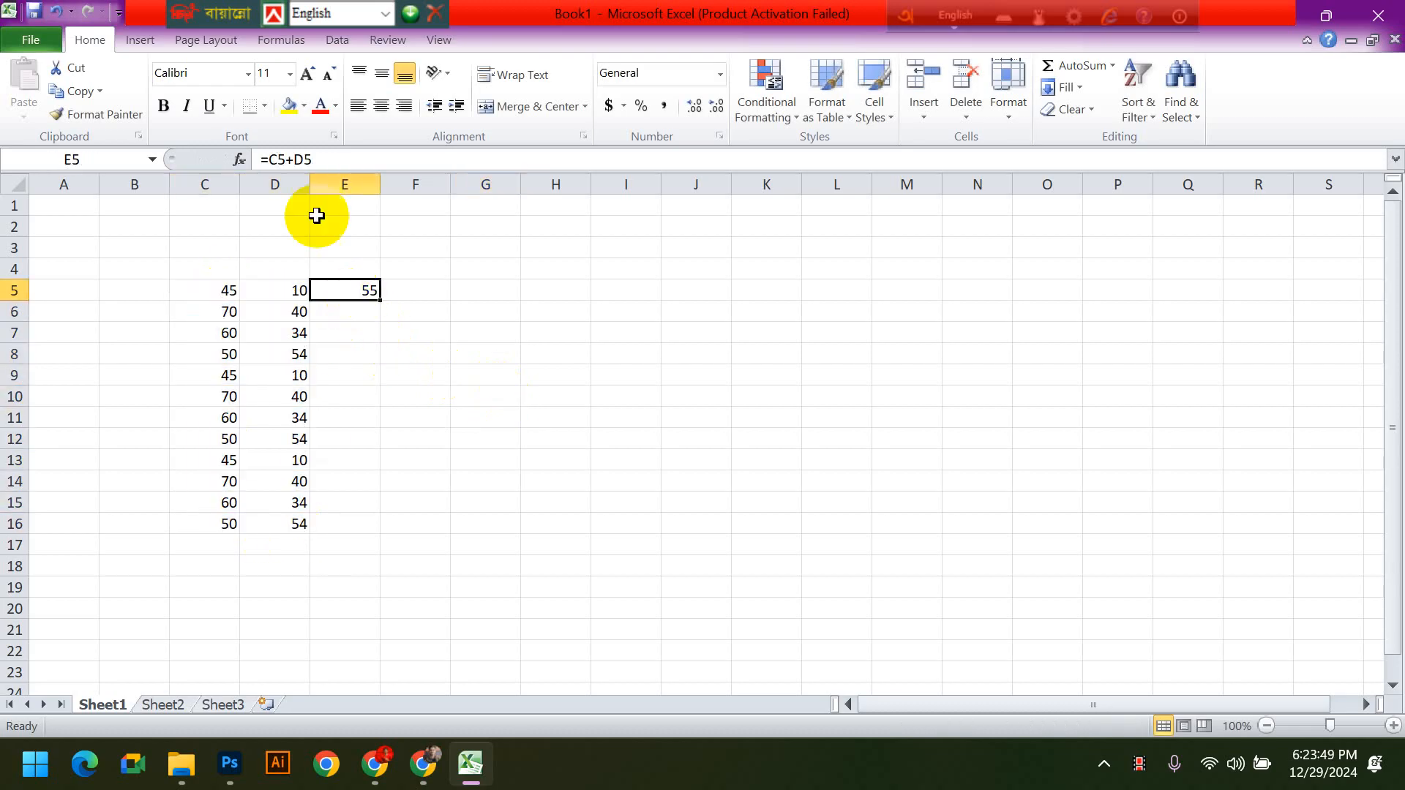
{"action": "left_click_drag", "start_coordinate": [329, 158], "coordinate": [262, 156]}
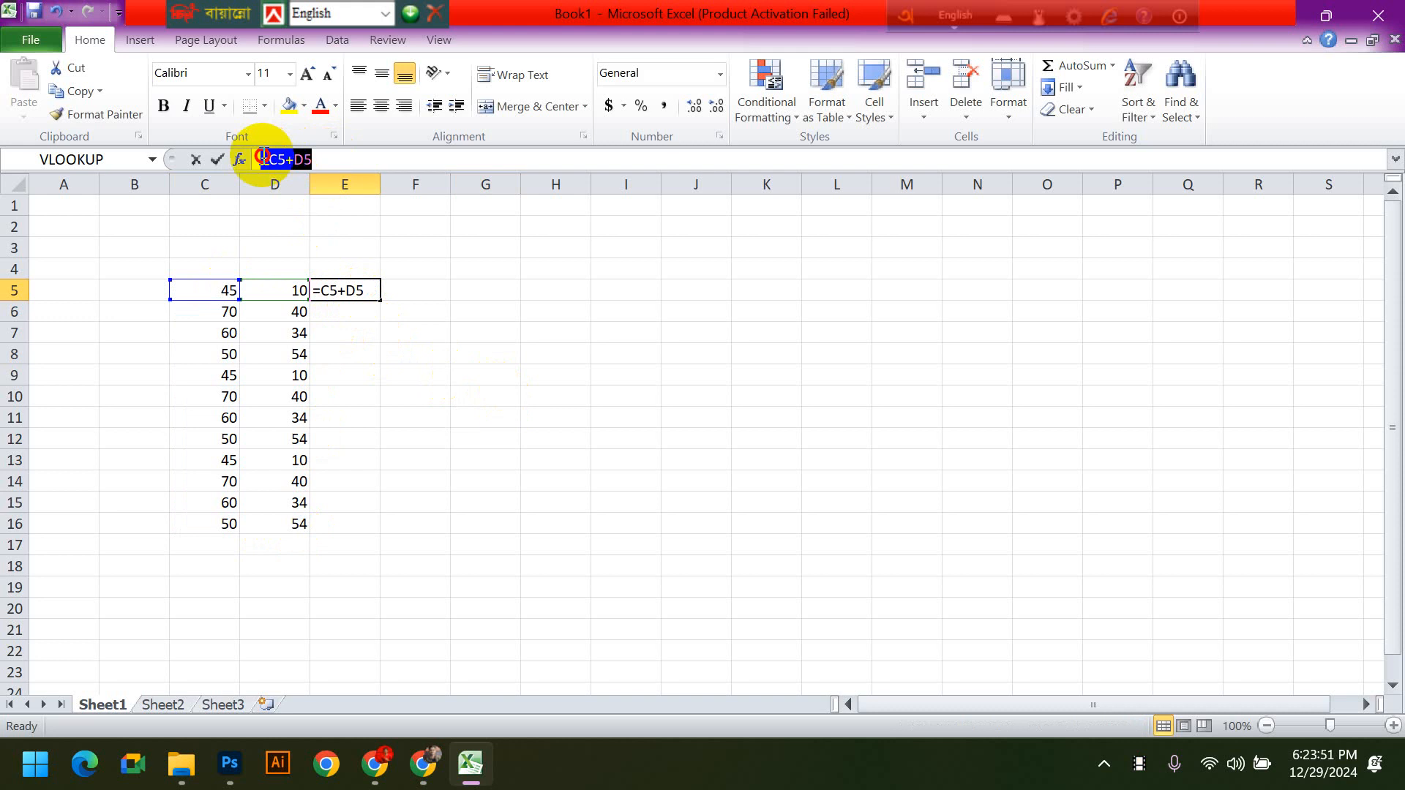
{"action": "left_click", "coordinate": [360, 311]}
{"action": "left_click", "coordinate": [356, 291]}
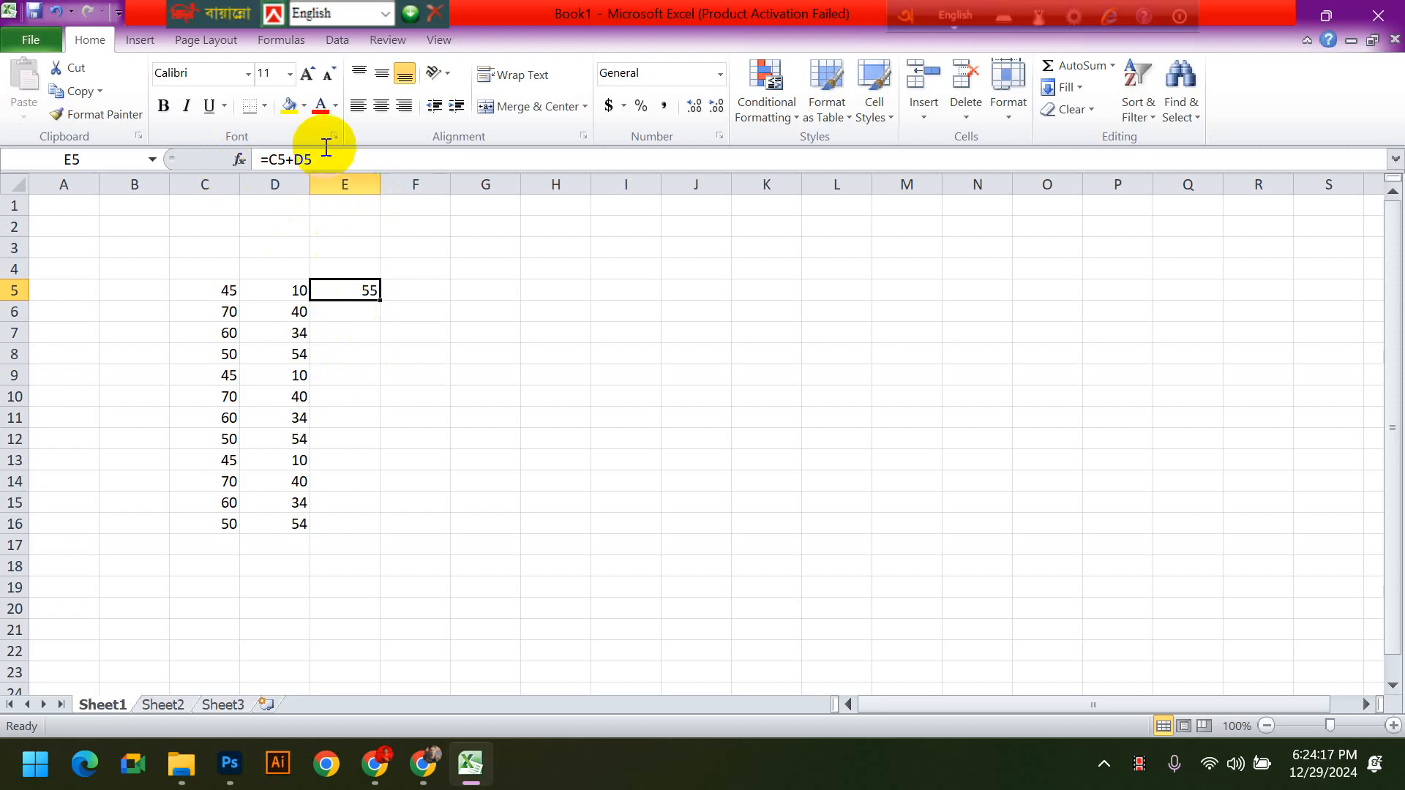
- Delete the sum formula from cell E5 and reselect the cell
{"action": "left_click_drag", "start_coordinate": [313, 158], "coordinate": [160, 156]}
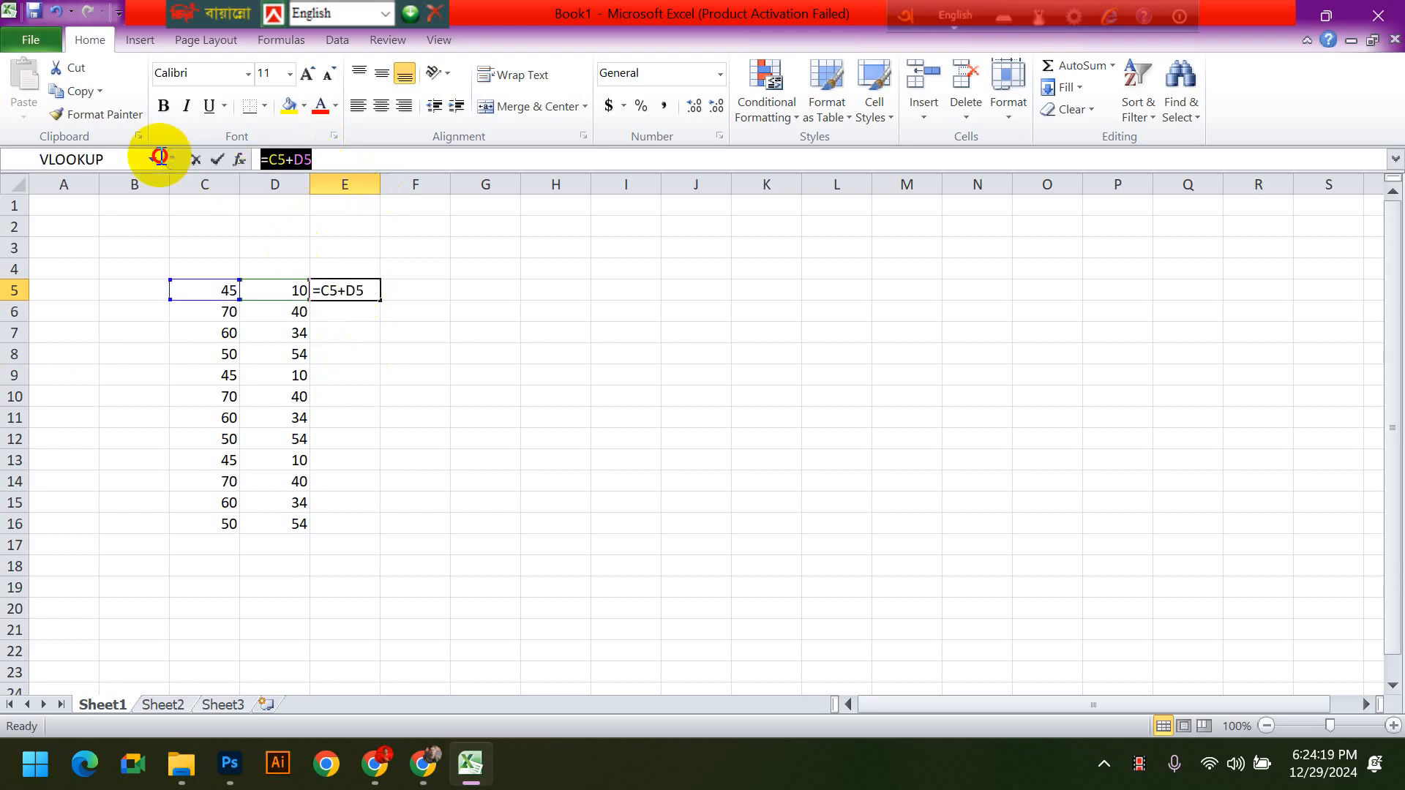
{"action": "key", "text": "Delete"}
{"action": "left_click", "coordinate": [418, 326]}
{"action": "left_click", "coordinate": [355, 285]}
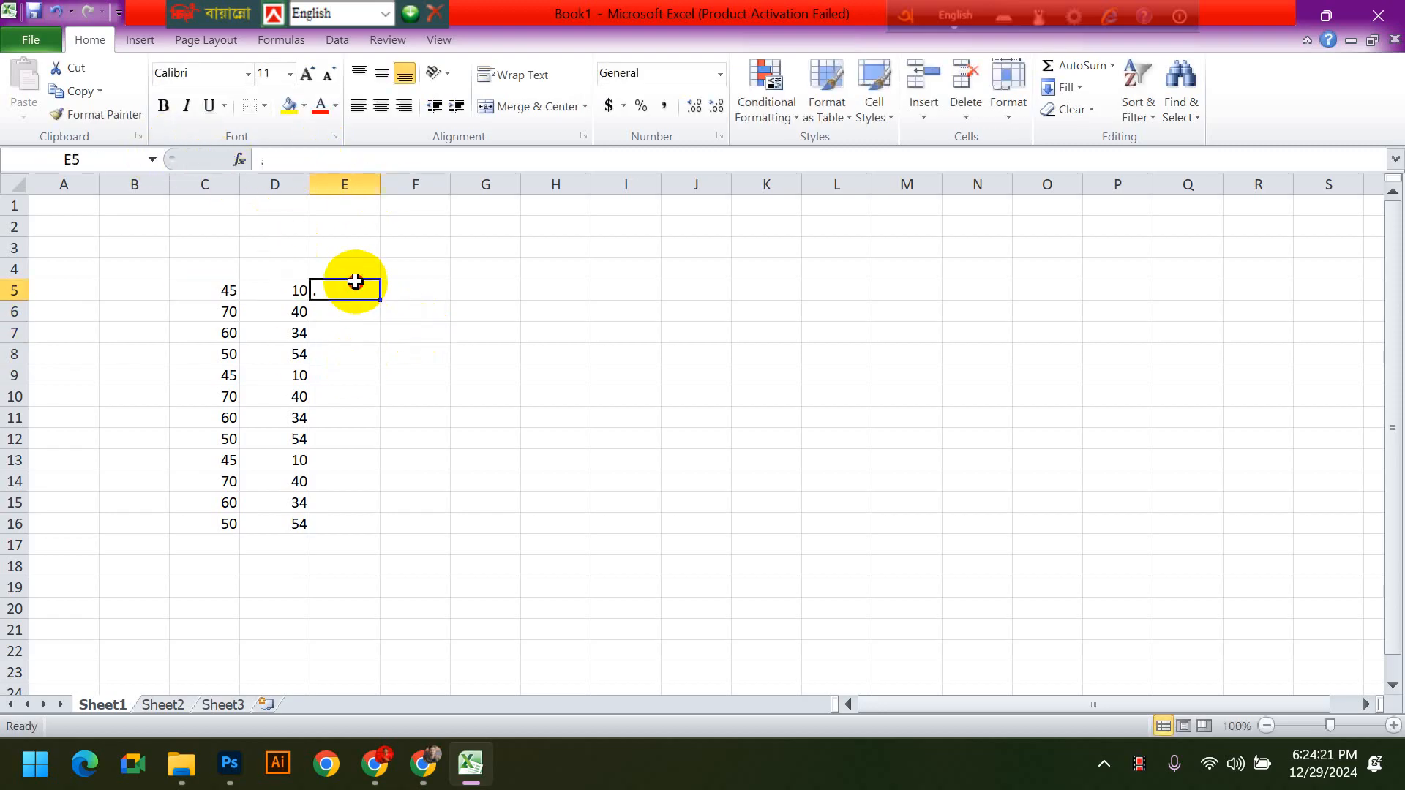
- Remove the stray period from E5, enter the formula =C5+D5 using cell references, and reselect the cell
{"action": "left_click", "coordinate": [279, 160]}
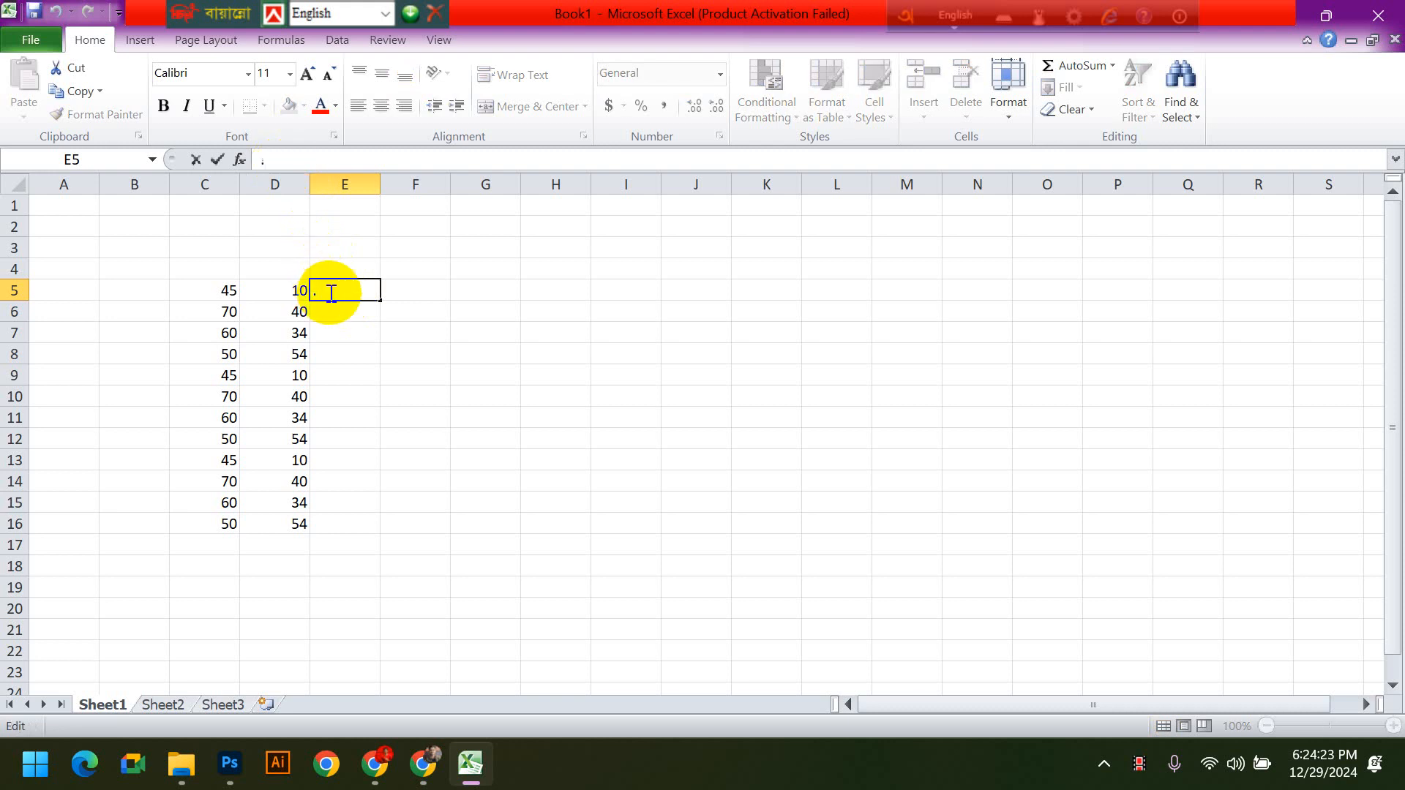
{"action": "key", "text": "BackSpace"}
{"action": "type", "text": "="}
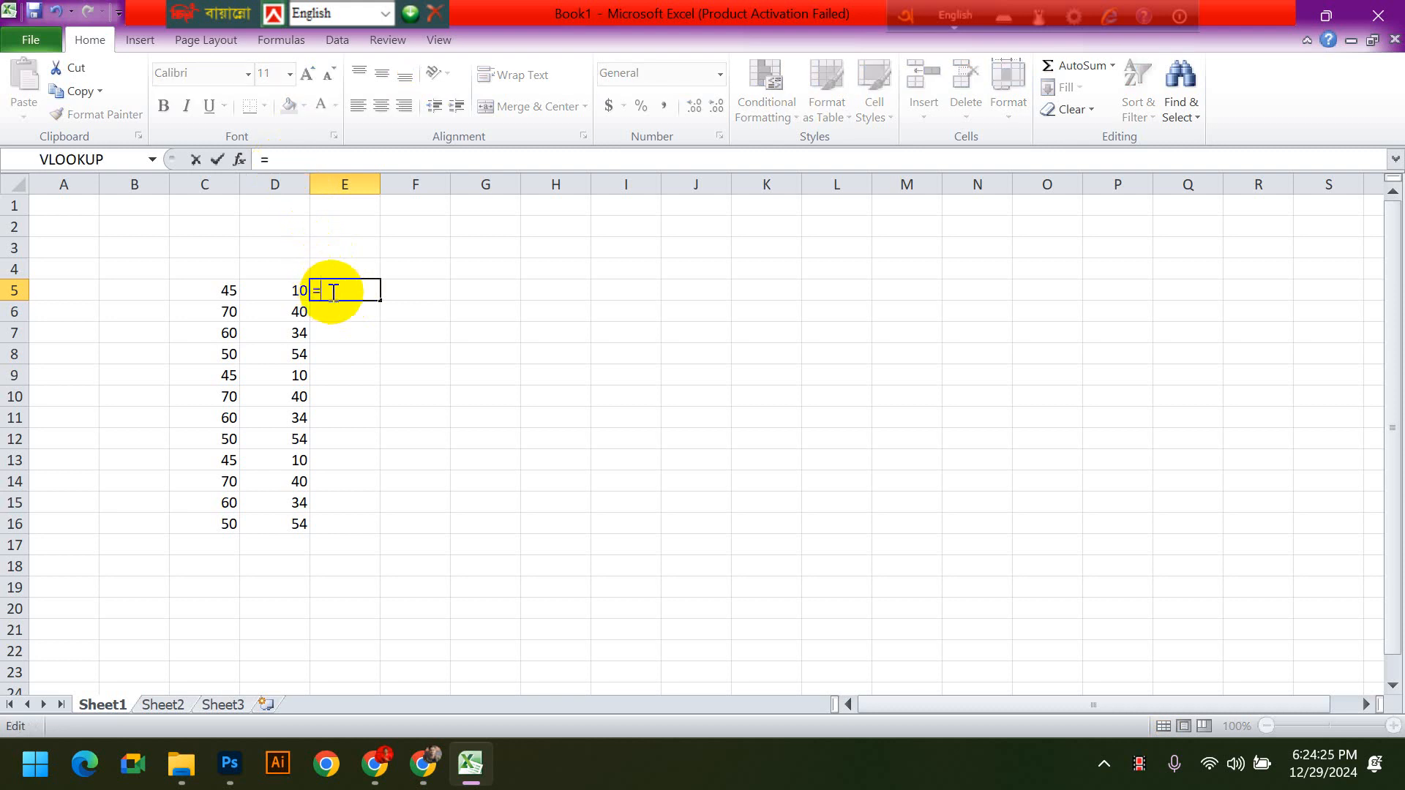
{"action": "left_click", "coordinate": [192, 292]}
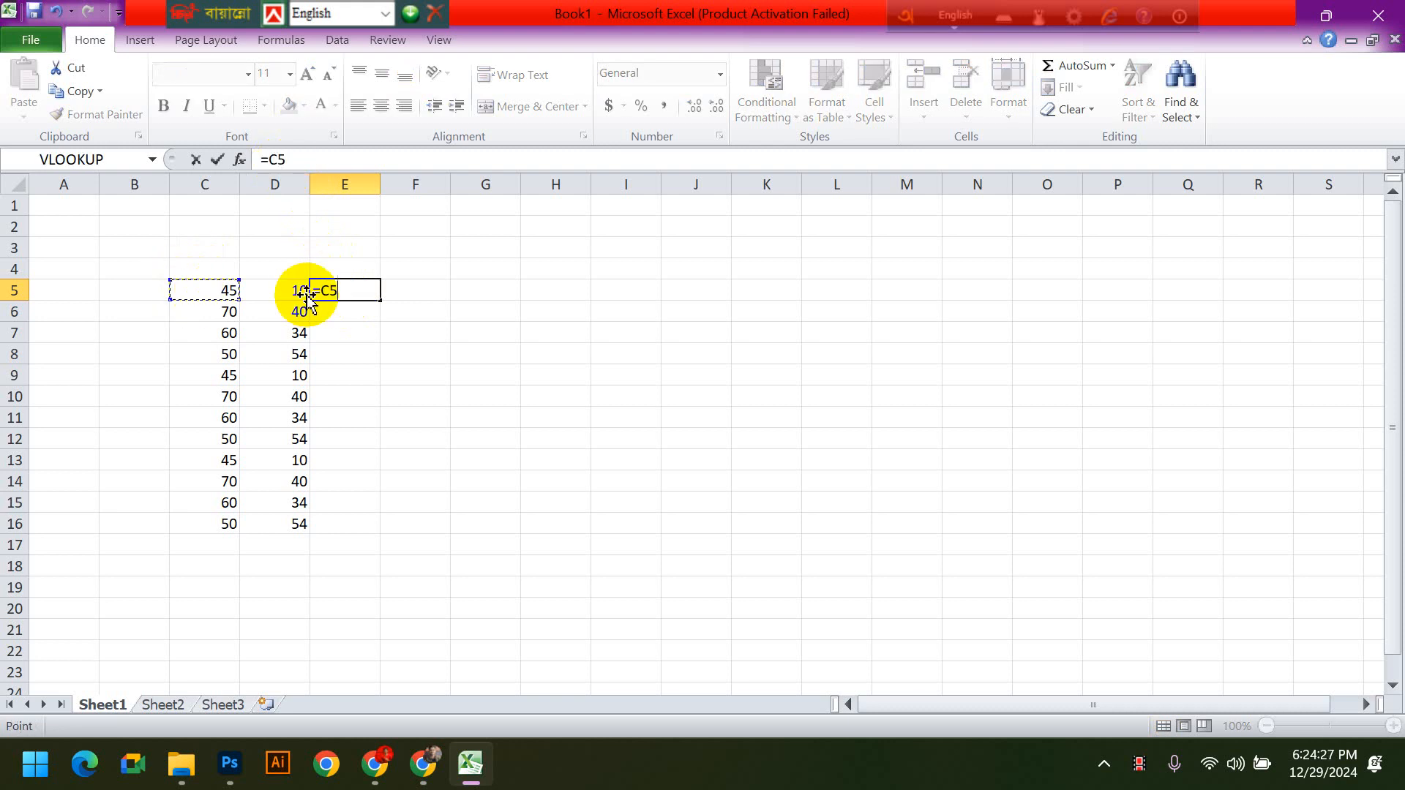
{"action": "type", "text": "+"}
{"action": "left_click", "coordinate": [281, 295]}
{"action": "key", "text": "Return"}
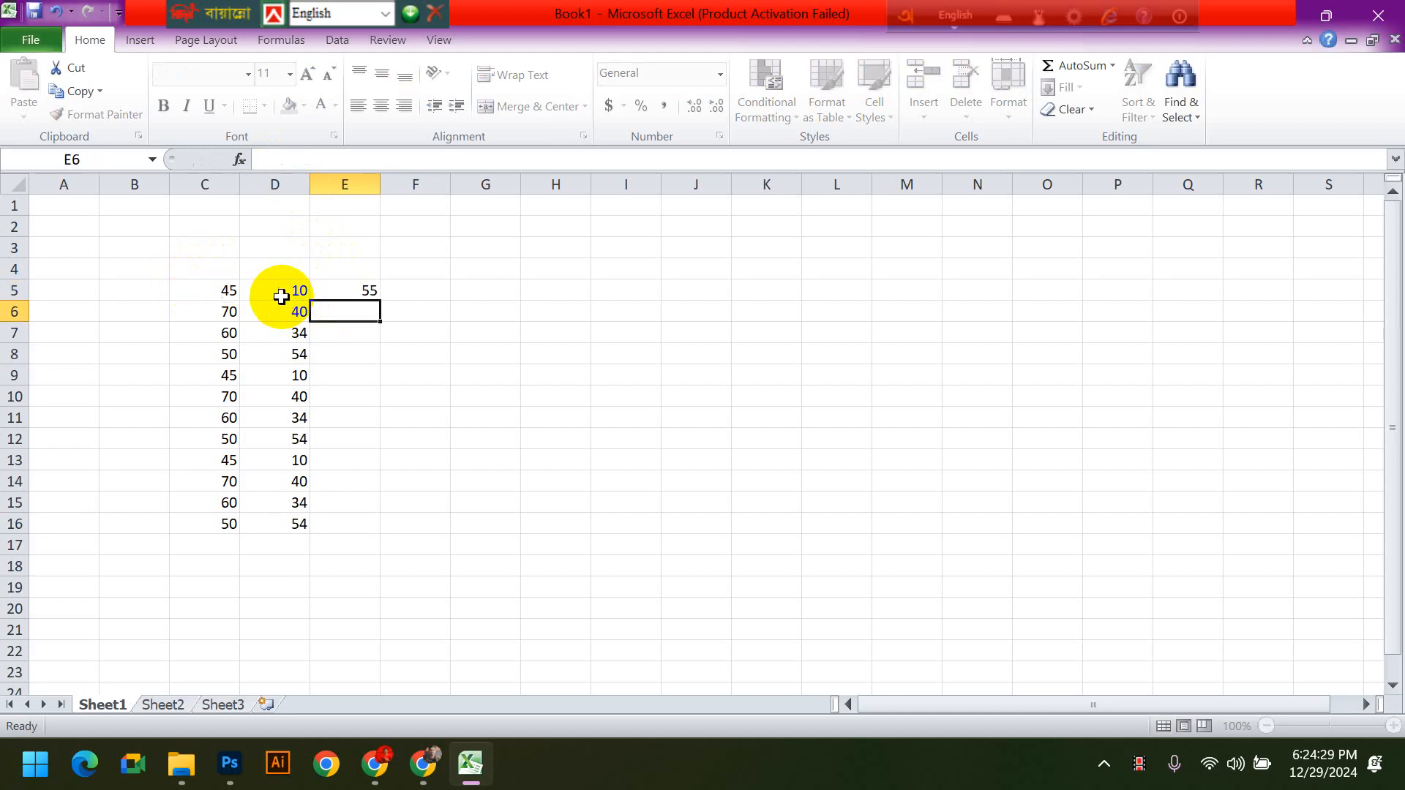
{"action": "left_click", "coordinate": [553, 396]}
{"action": "left_click", "coordinate": [345, 291]}
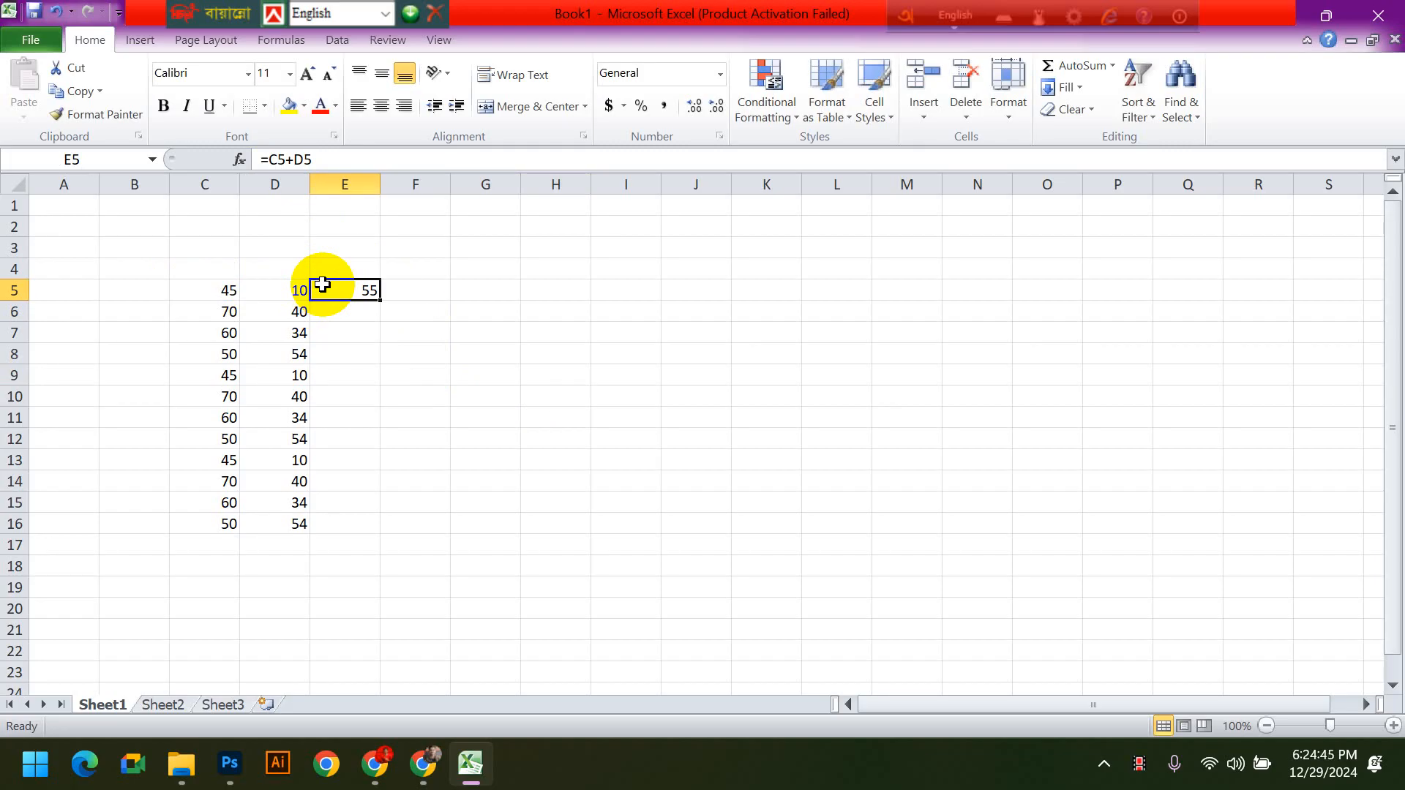
{"action": "left_click", "coordinate": [417, 354]}
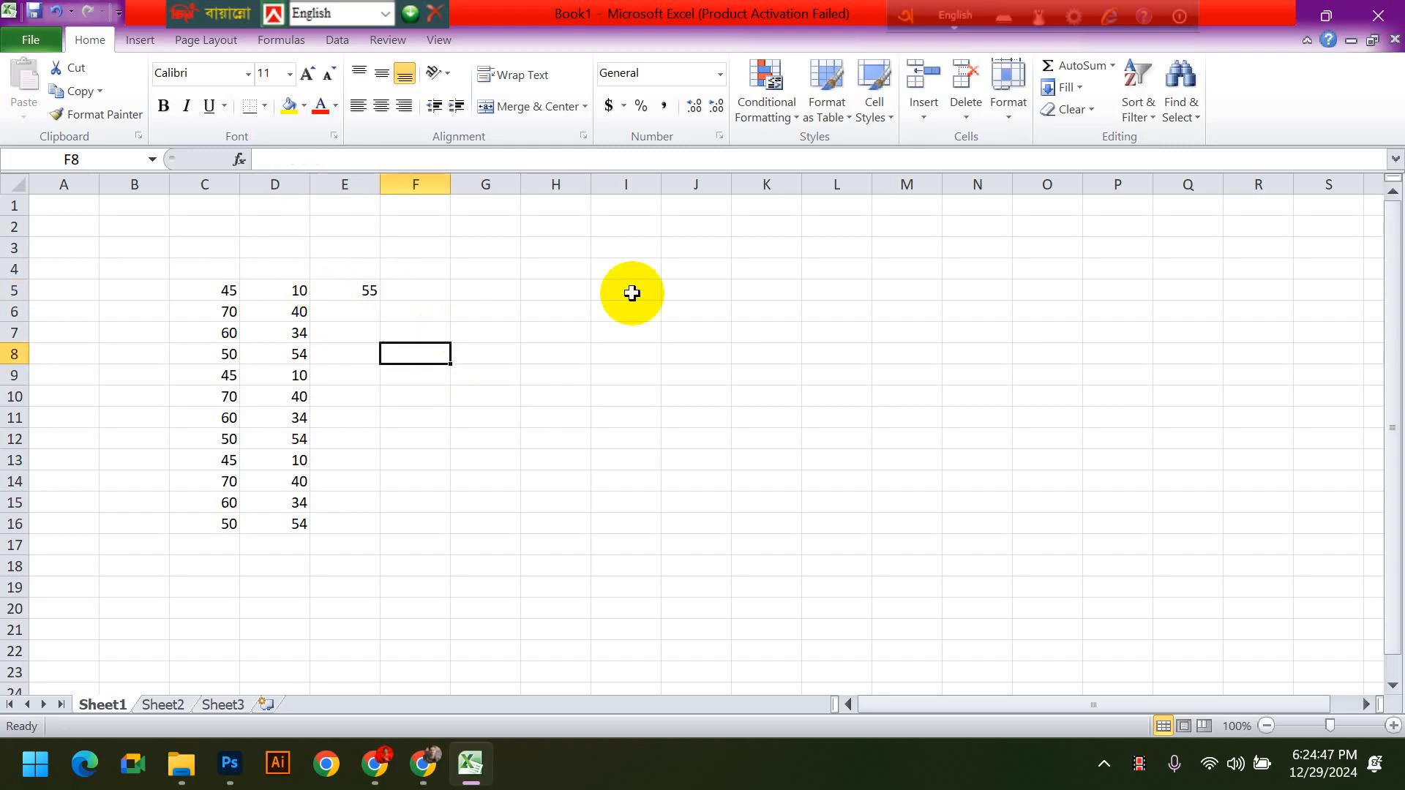
{"action": "left_click", "coordinate": [907, 418]}
{"action": "left_click", "coordinate": [1054, 521]}
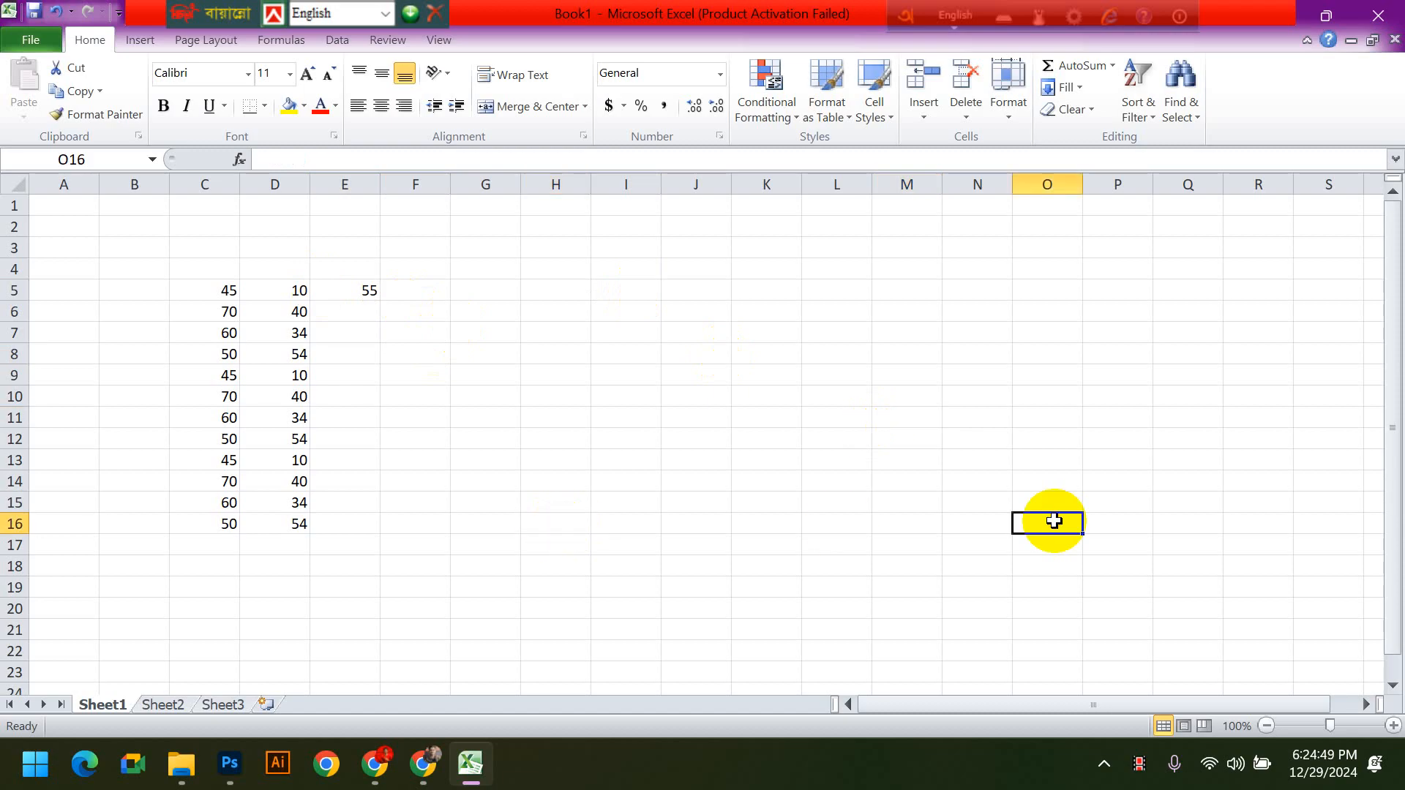
{"action": "left_click", "coordinate": [622, 398]}
{"action": "left_click", "coordinate": [882, 437]}
{"action": "left_click", "coordinate": [831, 398]}
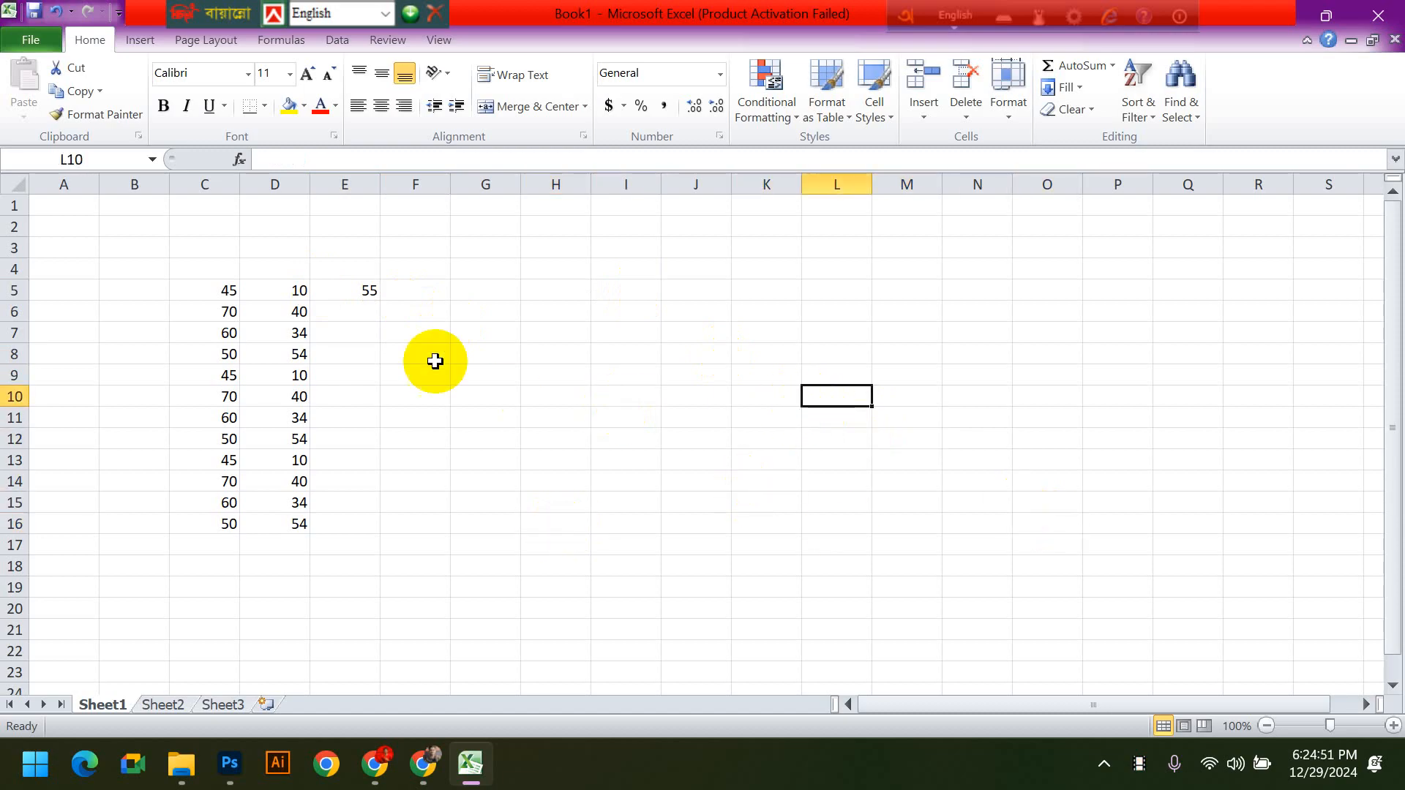
{"action": "left_click", "coordinate": [345, 292]}
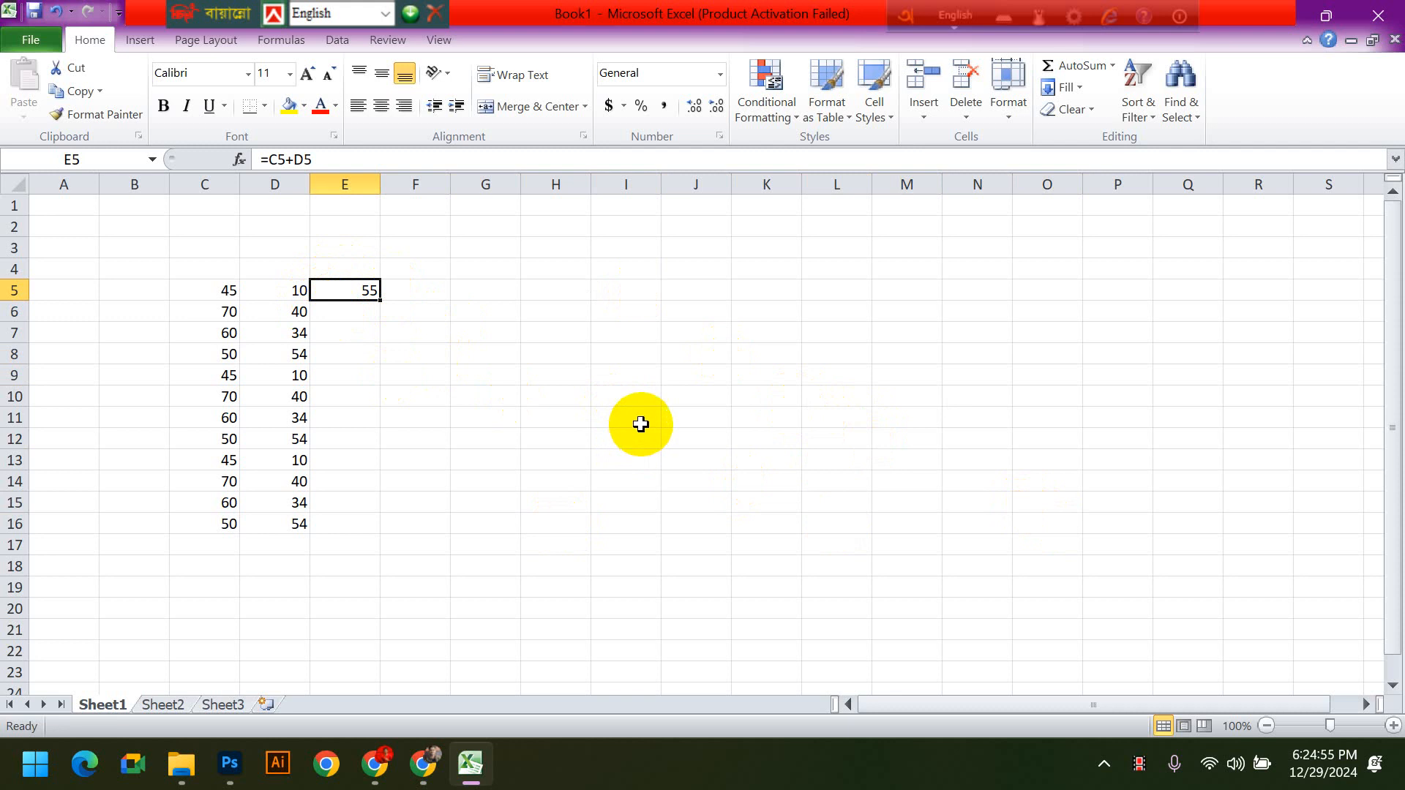
{"action": "left_click", "coordinate": [455, 381]}
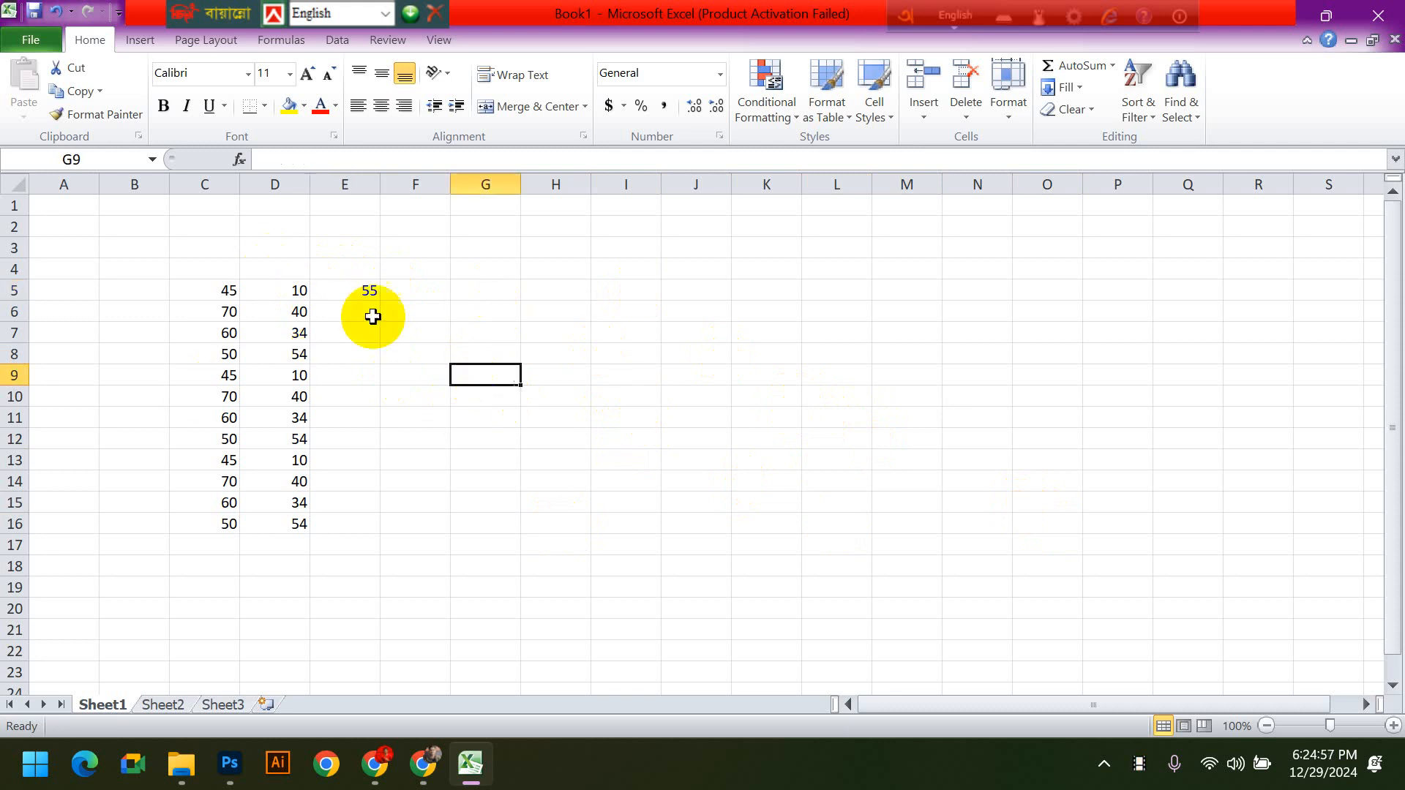
- Fill the sum formula in E5 down column E to cell E16
{"action": "left_click", "coordinate": [337, 289]}
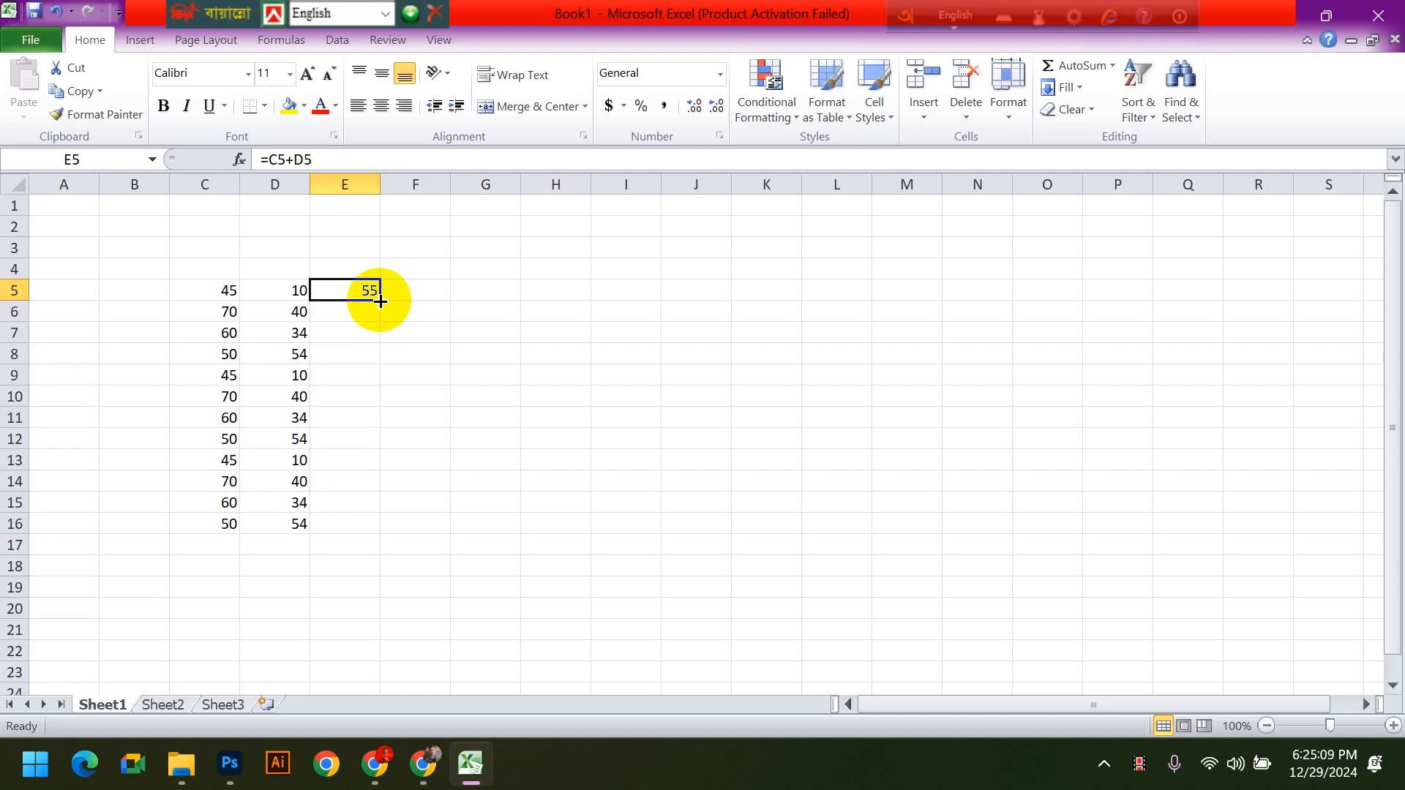
{"action": "left_click_drag", "start_coordinate": [380, 301], "coordinate": [379, 534]}
{"action": "left_click", "coordinate": [555, 524]}
{"action": "left_click", "coordinate": [345, 292]}
{"action": "left_click", "coordinate": [647, 459]}
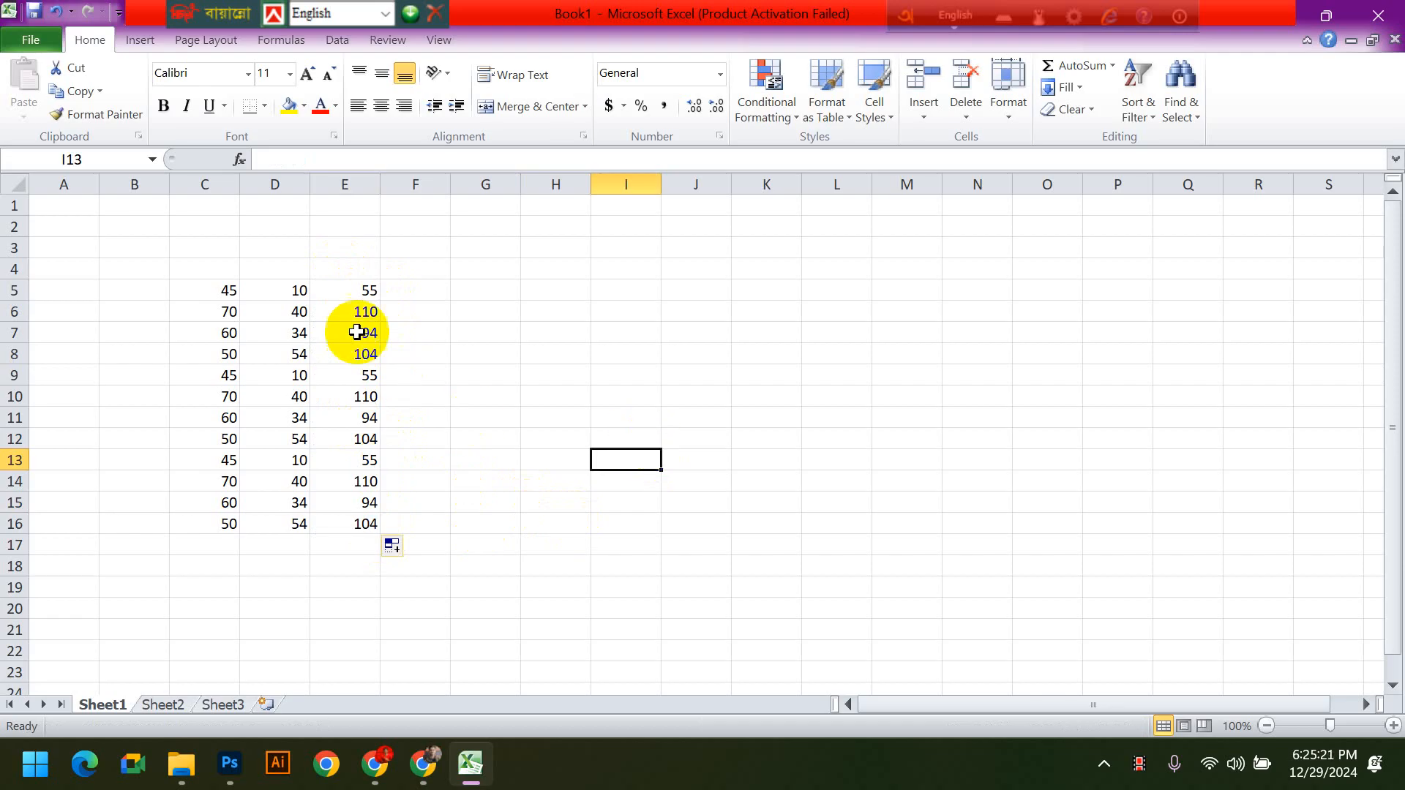
- Clear all the sum results from column E, starting at E5
{"action": "left_click_drag", "start_coordinate": [364, 290], "coordinate": [364, 561]}
{"action": "key", "text": "Delete"}
{"action": "left_click", "coordinate": [717, 498]}
- Enter the multiplication formula =C5*D5 in cell E5
{"action": "left_click", "coordinate": [341, 291]}
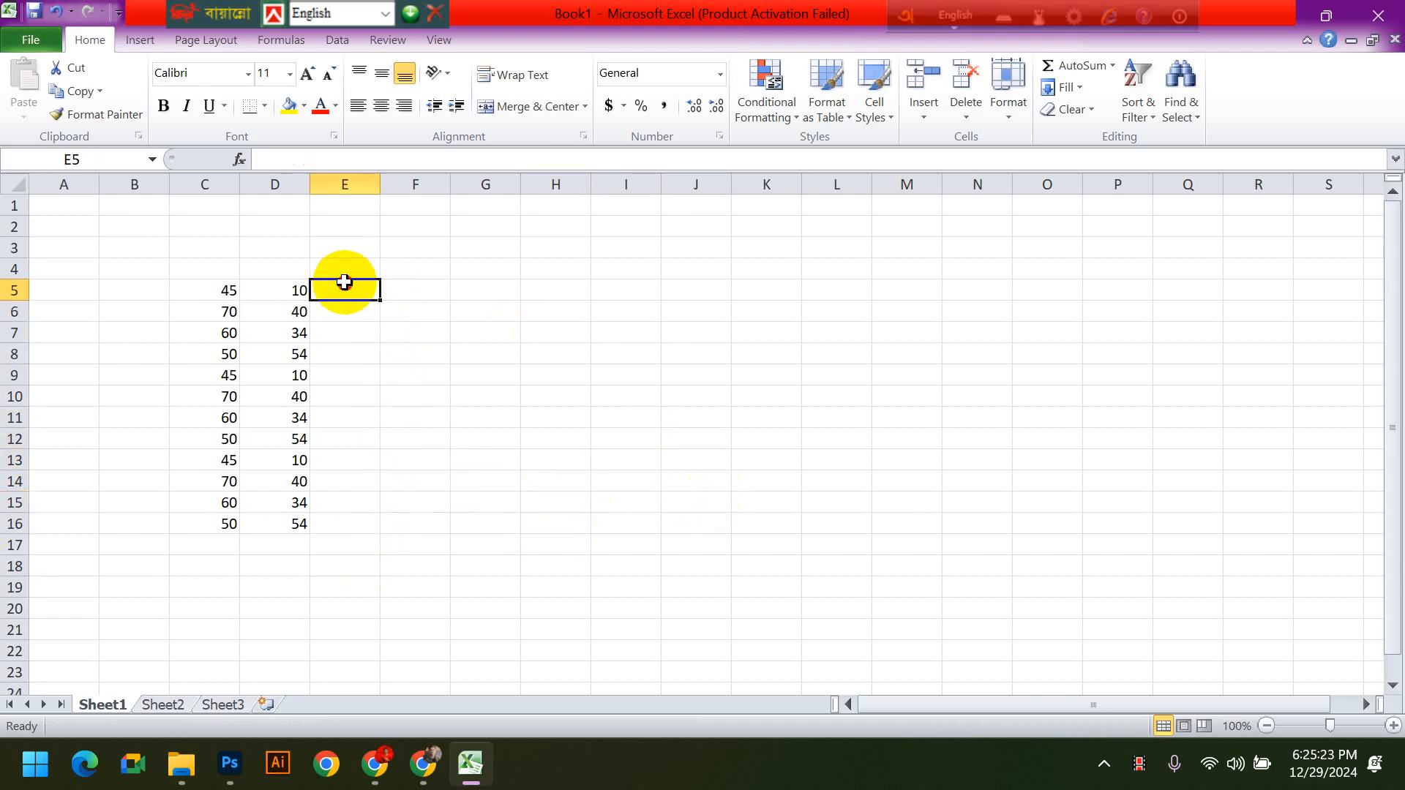
{"action": "type", "text": "="}
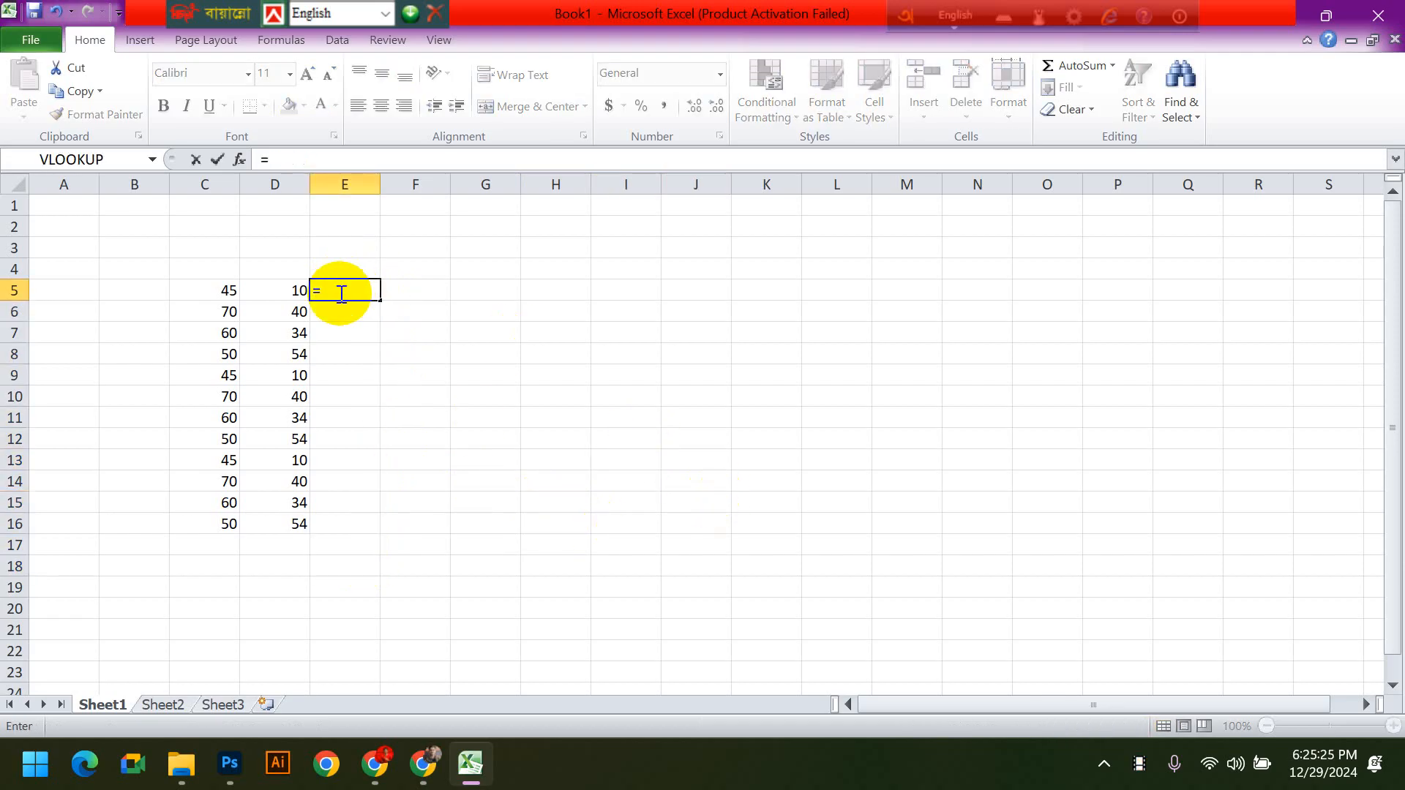
{"action": "left_click", "coordinate": [201, 291]}
{"action": "type", "text": "*"}
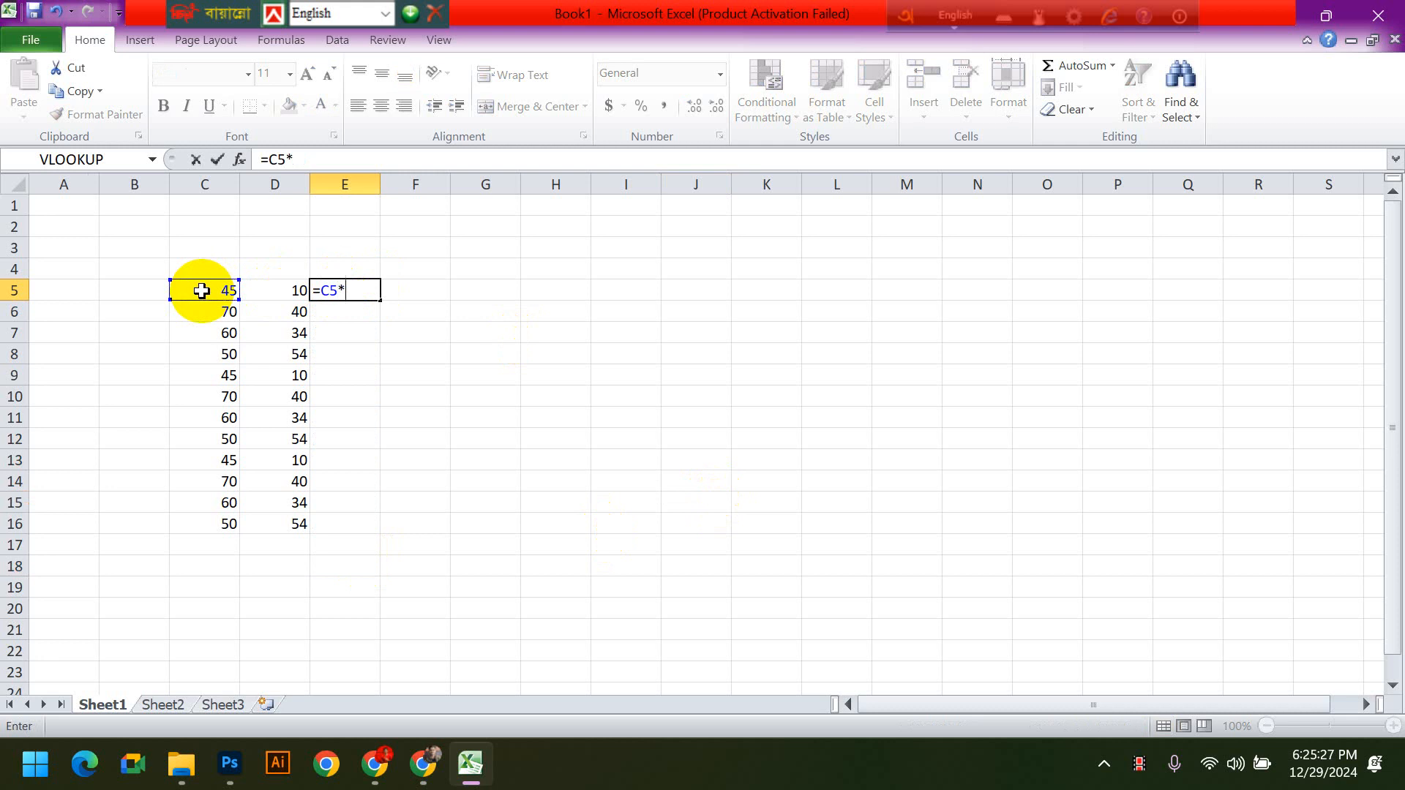
{"action": "left_click", "coordinate": [282, 290]}
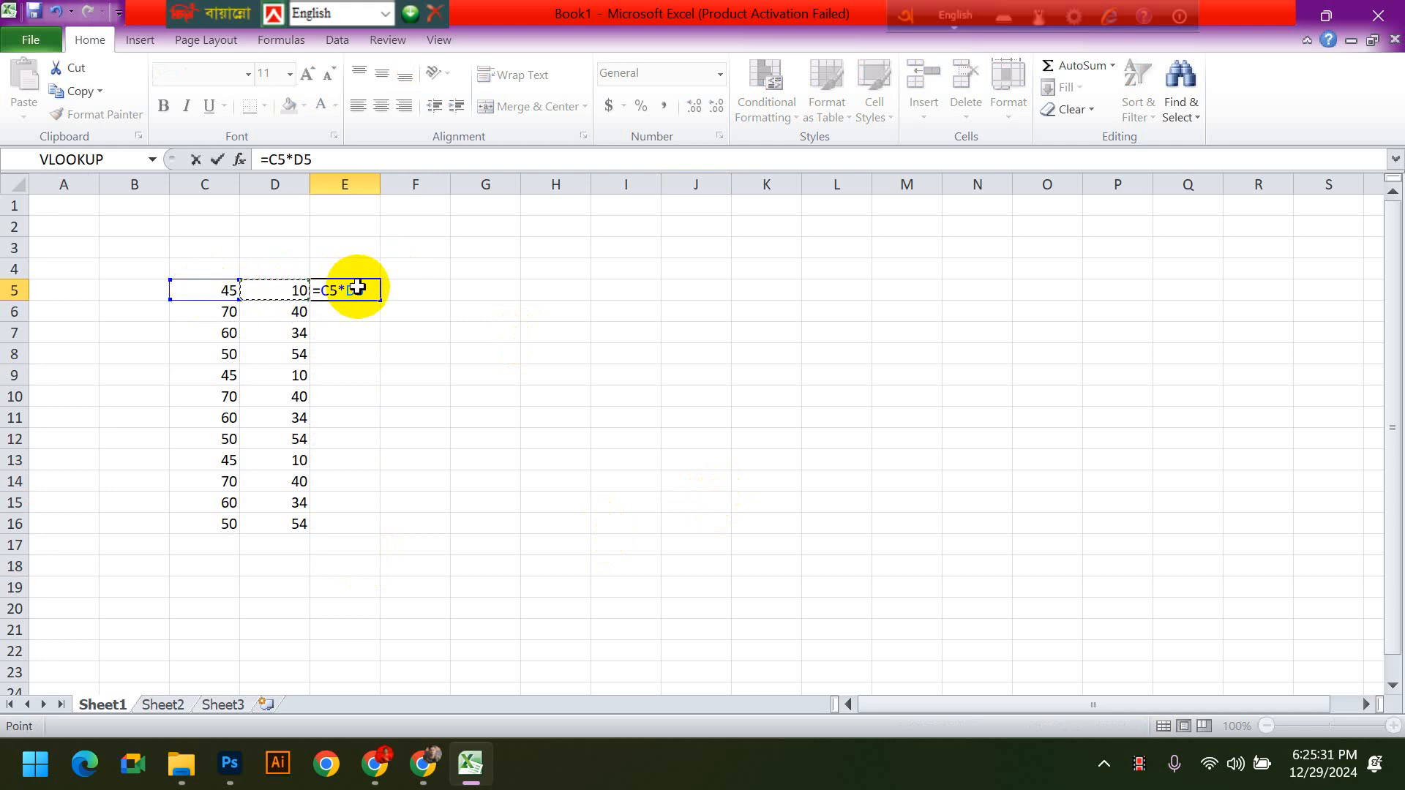
{"action": "key", "text": "Return"}
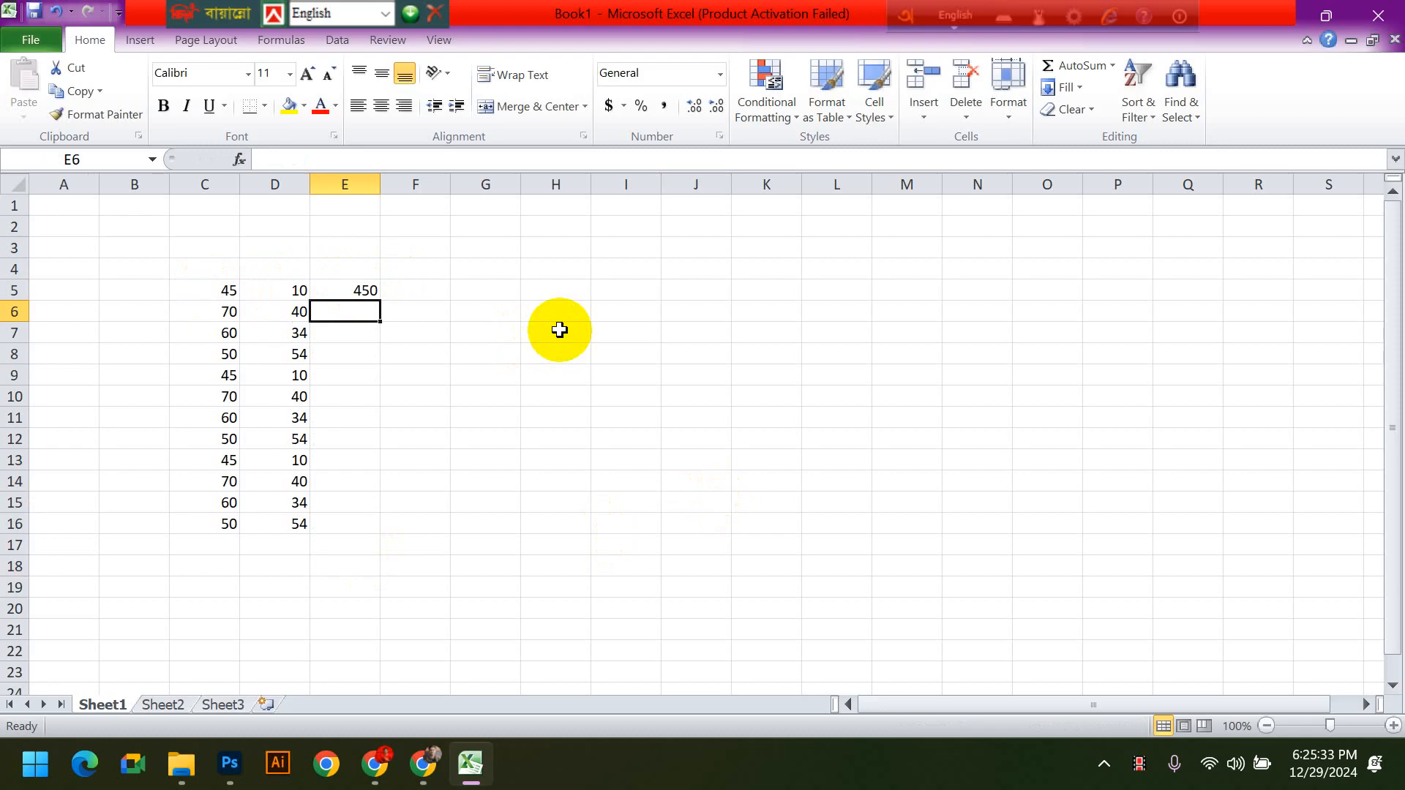
- Fill the multiplication formula in E5 down column E to cell E16
{"action": "left_click", "coordinate": [361, 290]}
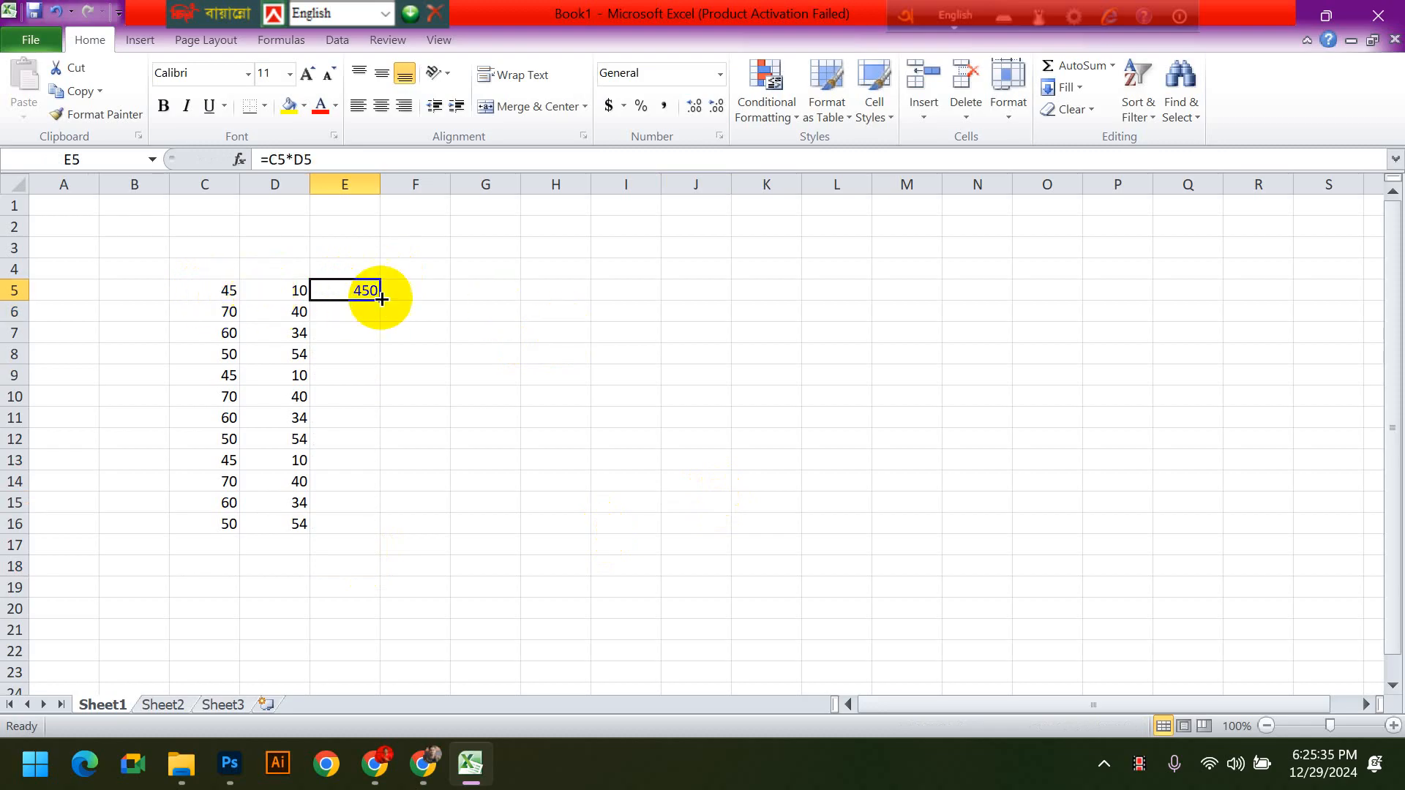
{"action": "left_click_drag", "start_coordinate": [380, 300], "coordinate": [380, 533]}
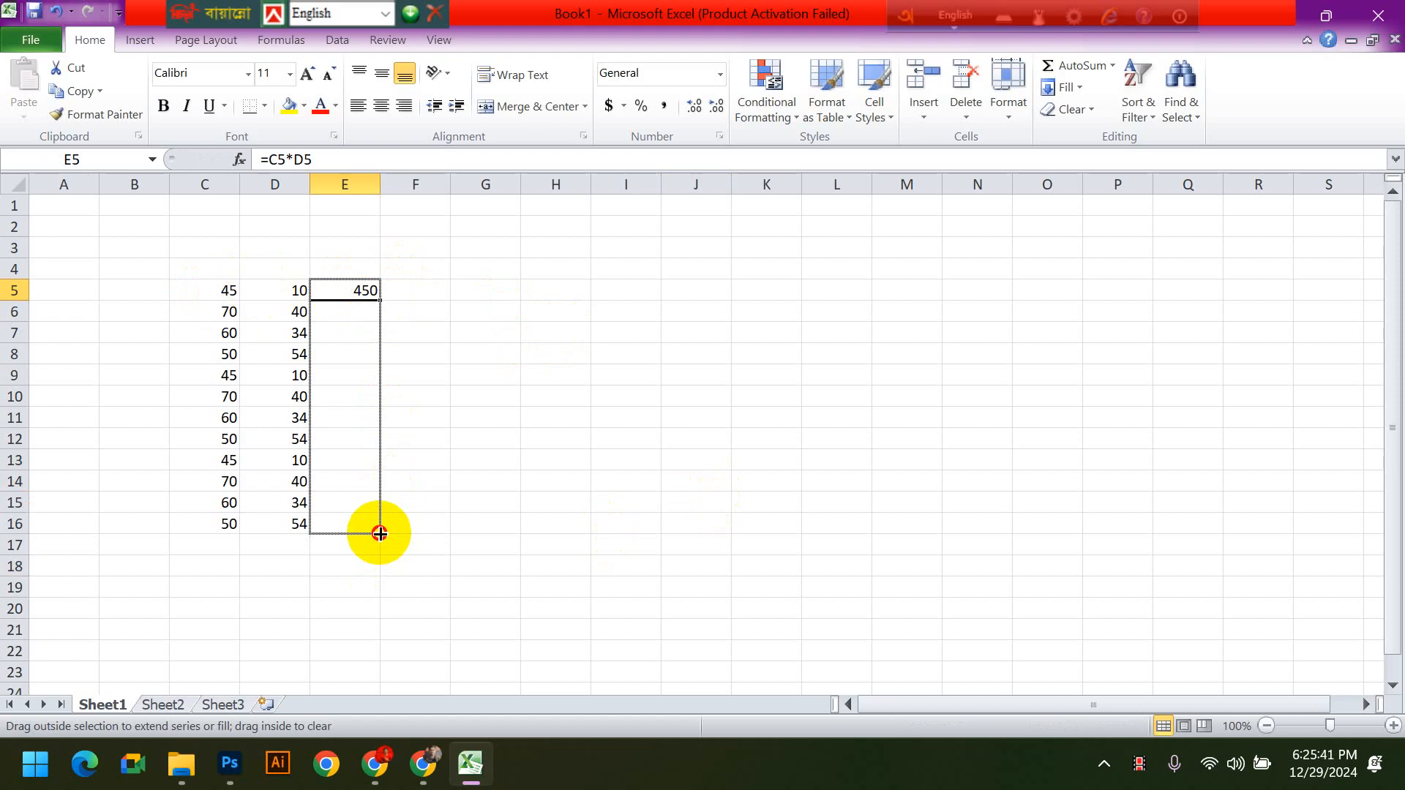
{"action": "left_click_drag", "start_coordinate": [379, 533], "coordinate": [380, 534]}
{"action": "left_click", "coordinate": [545, 521]}
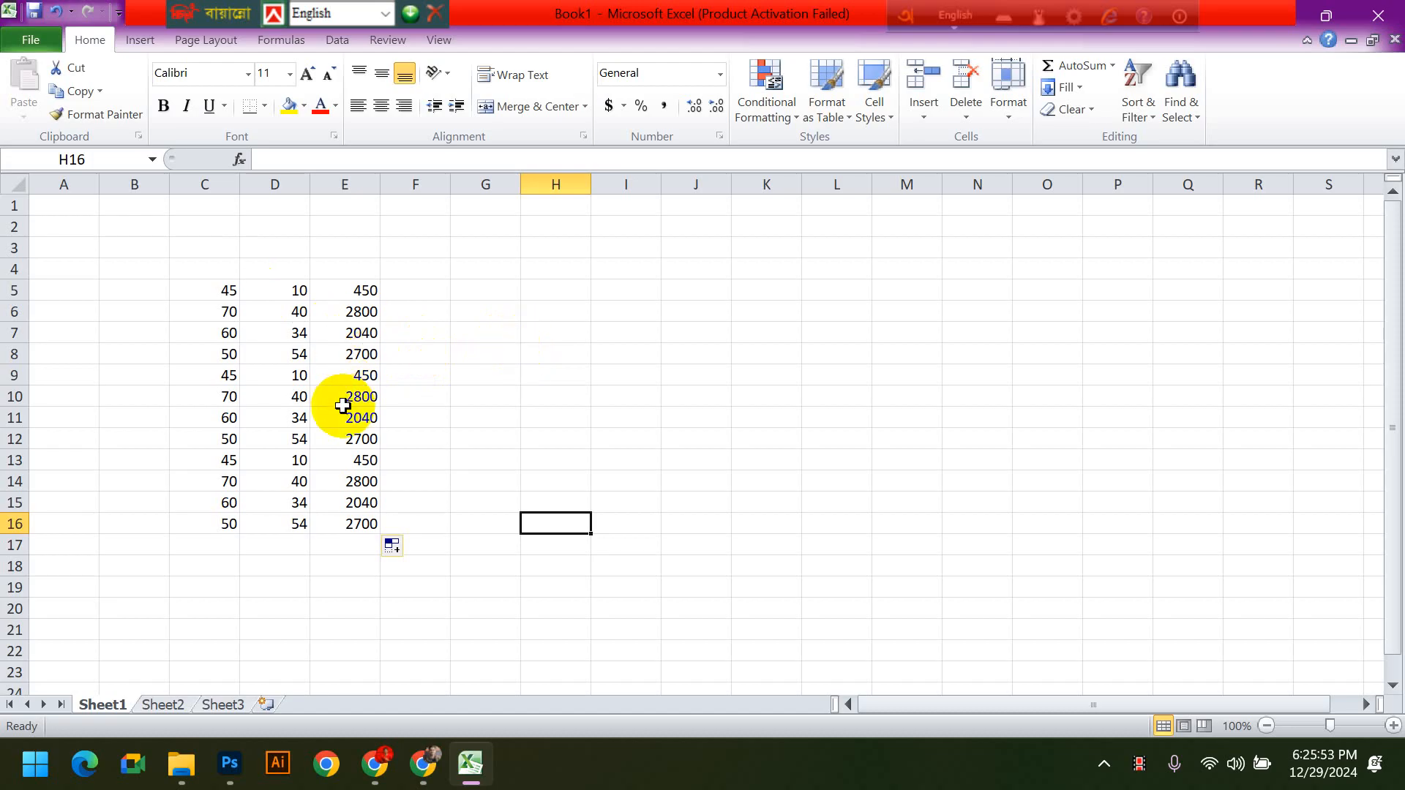
- Examine the formula in E10 and the source numbers in columns C and D, then highlight the empty range I5:J17
{"action": "left_click", "coordinate": [348, 400]}
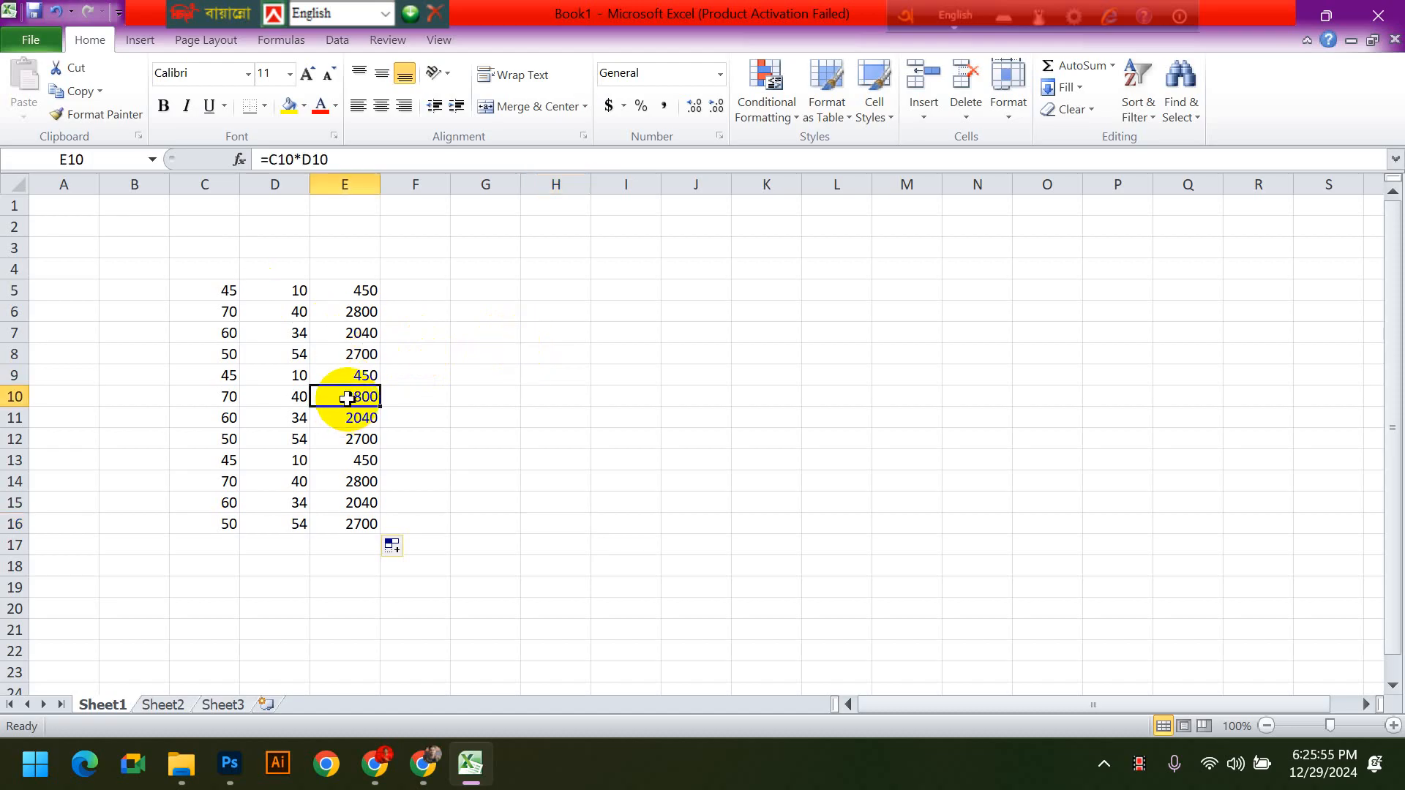
{"action": "left_click", "coordinate": [580, 413]}
{"action": "left_click_drag", "start_coordinate": [226, 290], "coordinate": [283, 596]}
{"action": "left_click", "coordinate": [593, 559]}
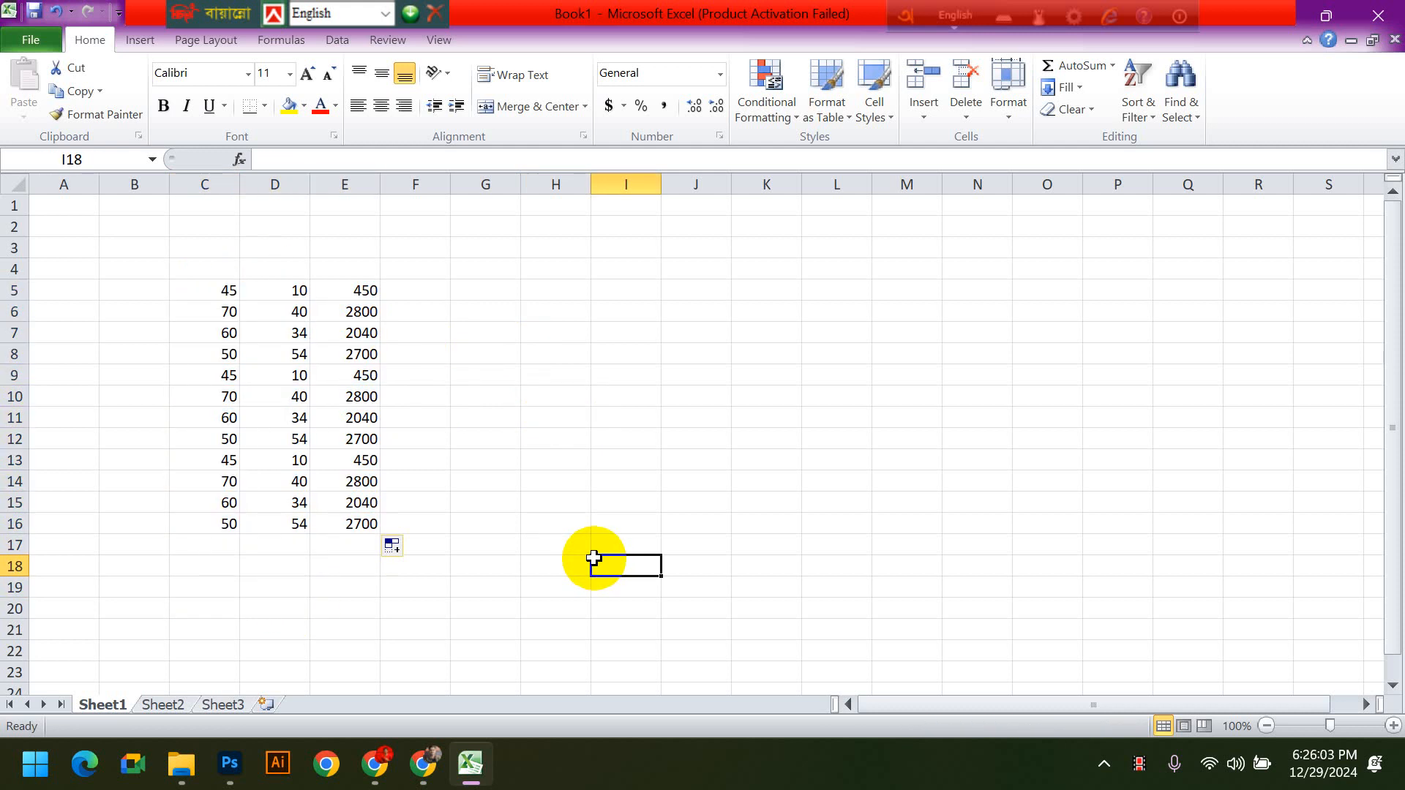
{"action": "left_click_drag", "start_coordinate": [226, 290], "coordinate": [292, 524]}
{"action": "left_click_drag", "start_coordinate": [623, 290], "coordinate": [708, 549]}
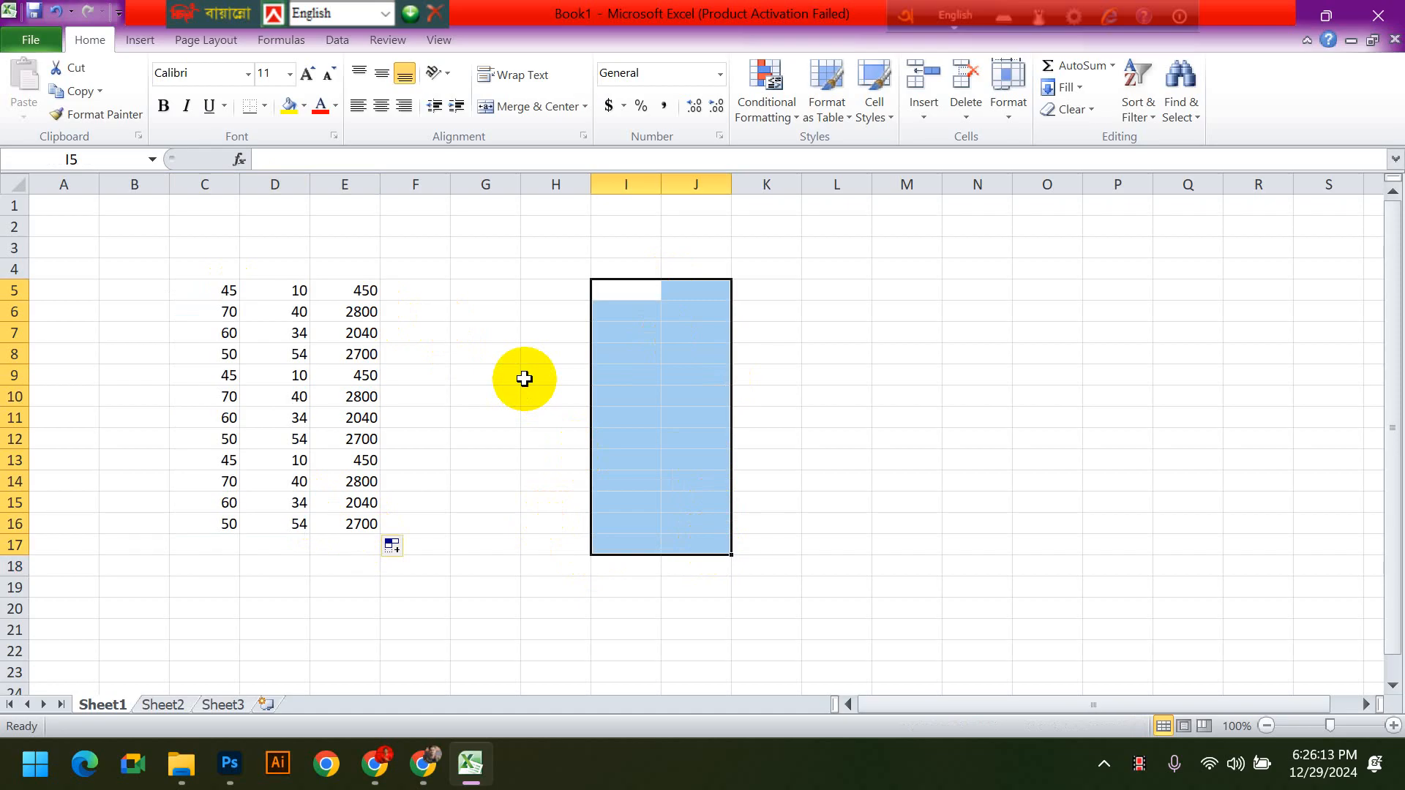
{"action": "left_click", "coordinate": [458, 333]}
- Clear the multiplication results from the range E5:E16
{"action": "left_click_drag", "start_coordinate": [362, 291], "coordinate": [357, 518]}
{"action": "key", "text": "Delete"}
{"action": "left_click", "coordinate": [622, 507]}
- Enter the numbers 45, 65, 34 and 34 down cells E5 to E8
{"action": "left_click", "coordinate": [364, 295]}
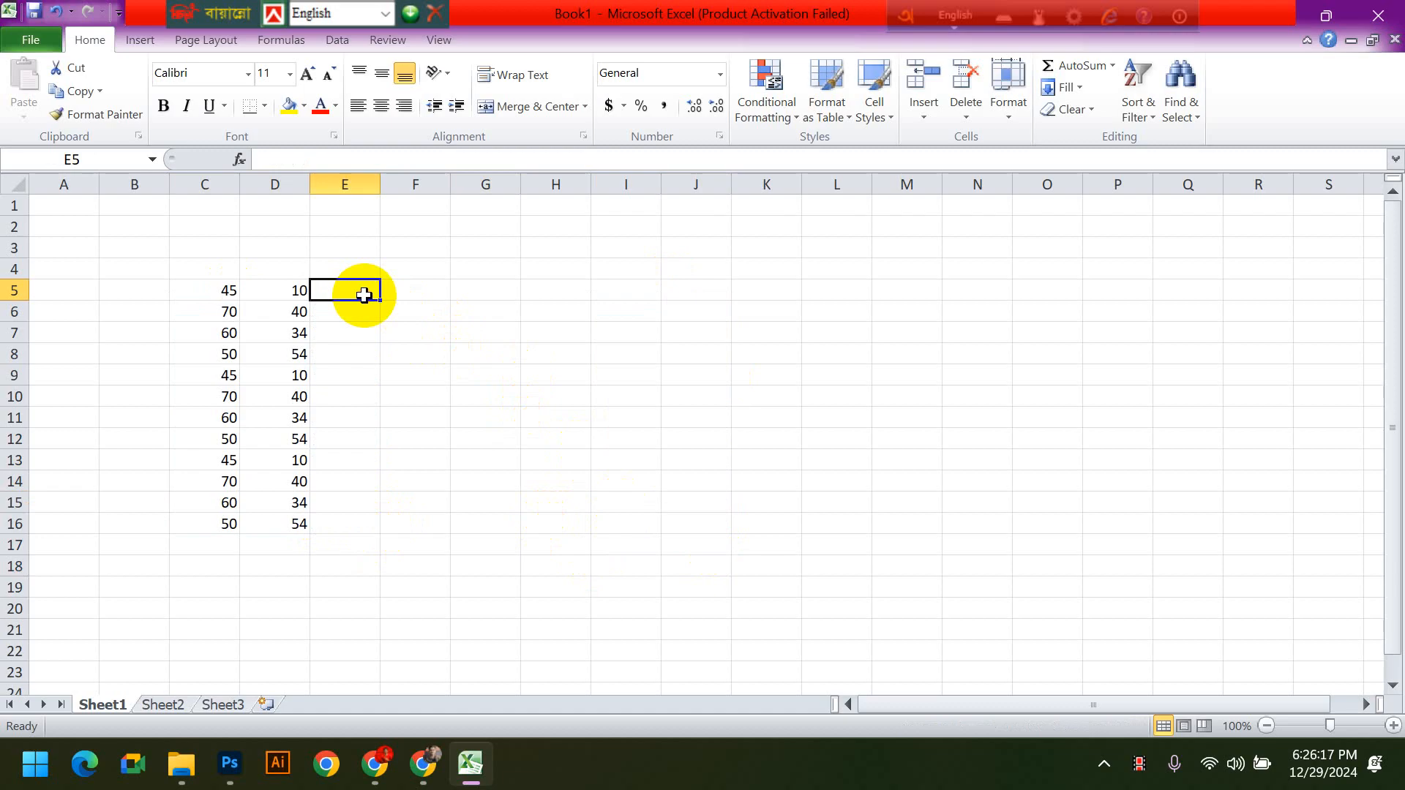
{"action": "type", "text": "45"}
{"action": "key", "text": "Return"}
{"action": "type", "text": "65"}
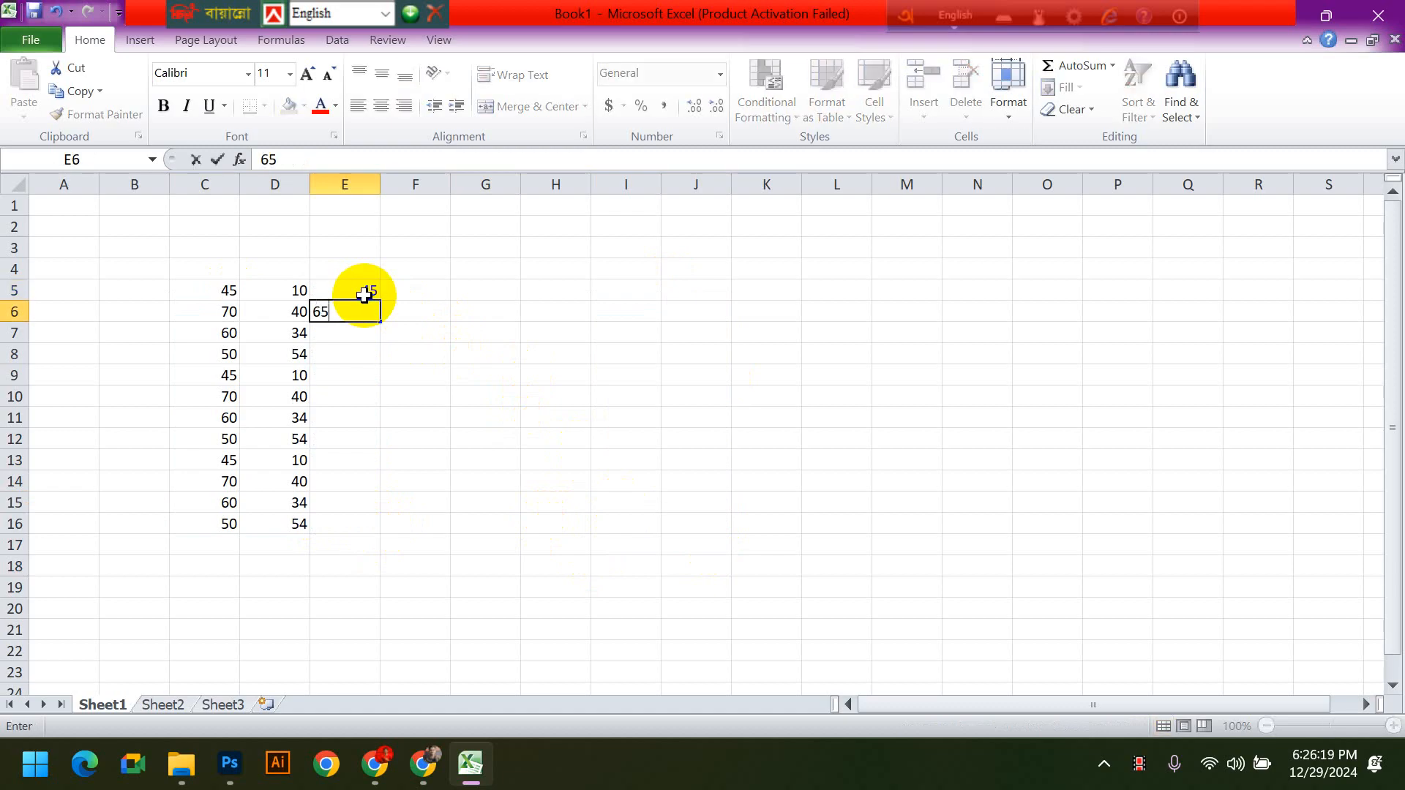
{"action": "key", "text": "Return"}
{"action": "type", "text": "34"}
{"action": "key", "text": "Return"}
{"action": "type", "text": "34"}
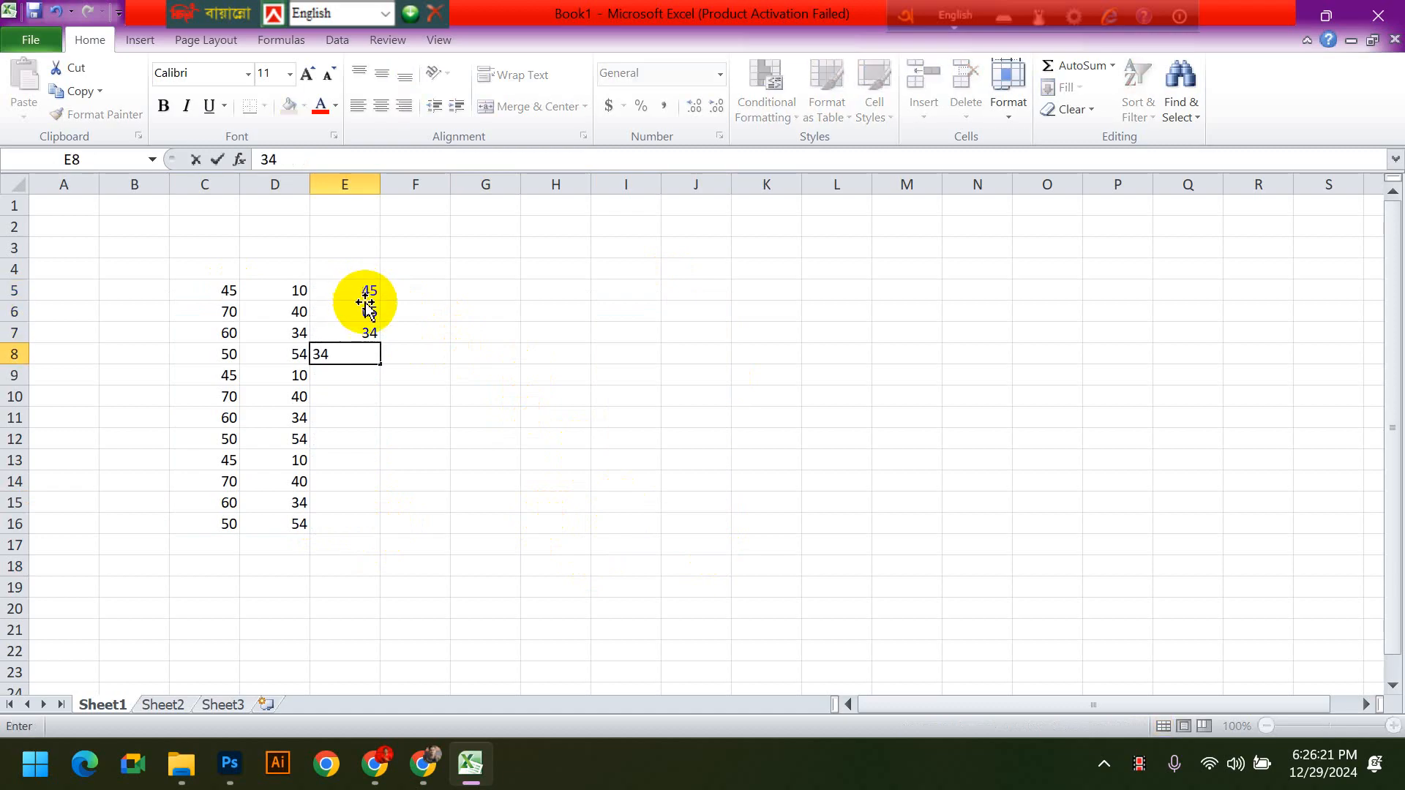
{"action": "left_click", "coordinate": [415, 395]}
- Copy the numbers from C5:C9 into column E starting at cell E9
{"action": "left_click_drag", "start_coordinate": [223, 290], "coordinate": [219, 369]}
{"action": "key", "text": "ctrl+c"}
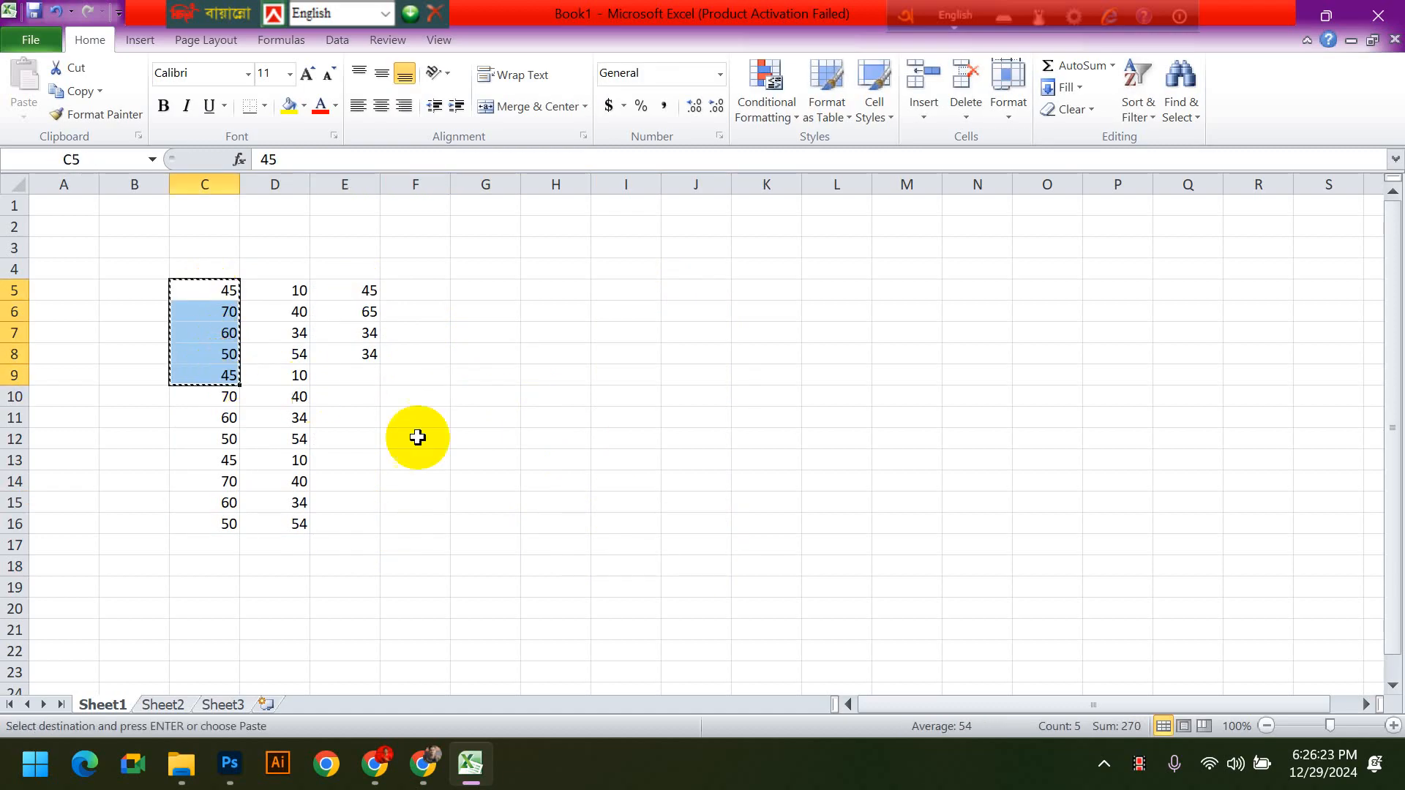
{"action": "left_click", "coordinate": [364, 377]}
{"action": "key", "text": "ctrl+v"}
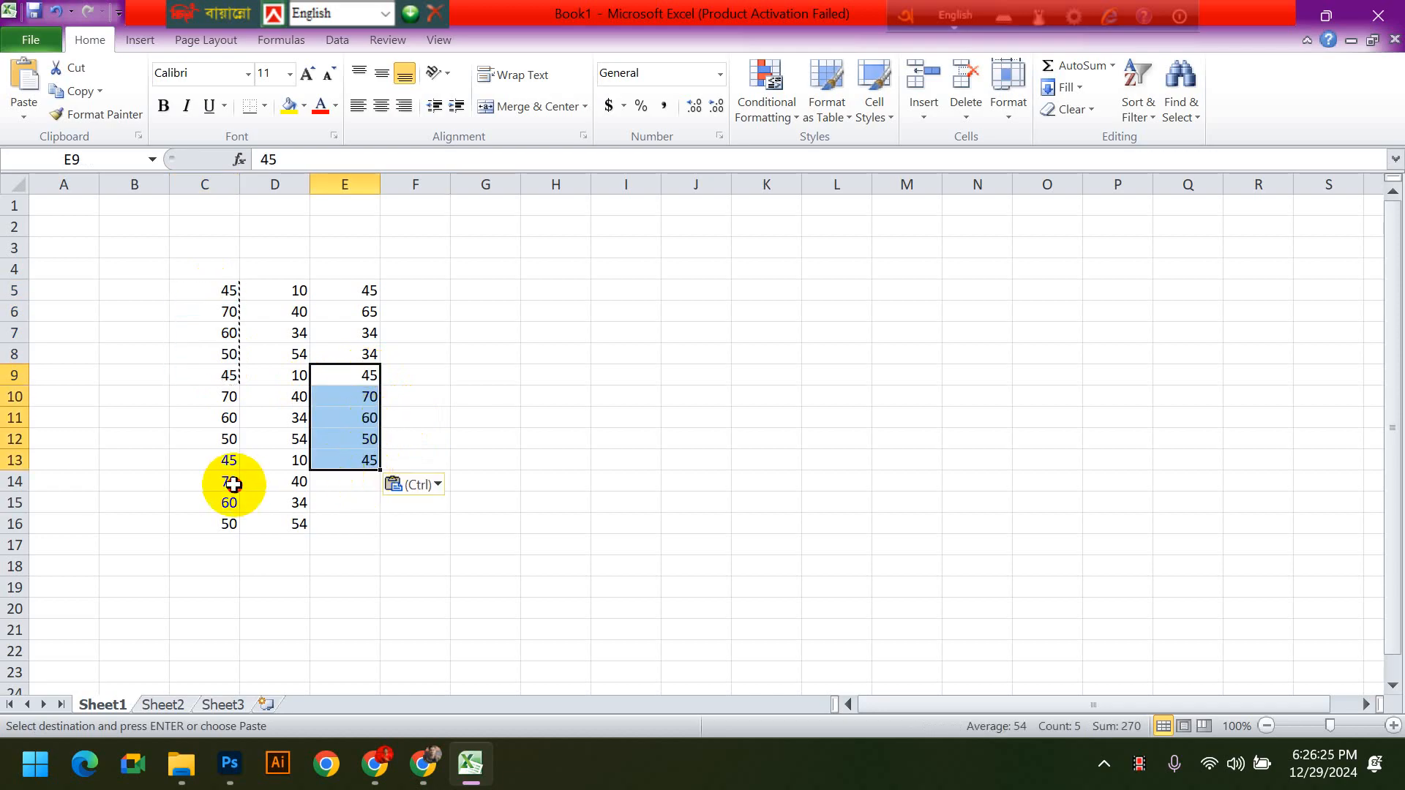
- Copy the numbers from C14:C16 into E14:E16 and clear the copy marquee
{"action": "left_click_drag", "start_coordinate": [229, 480], "coordinate": [230, 514]}
{"action": "key", "text": "ctrl+c"}
{"action": "left_click", "coordinate": [354, 483]}
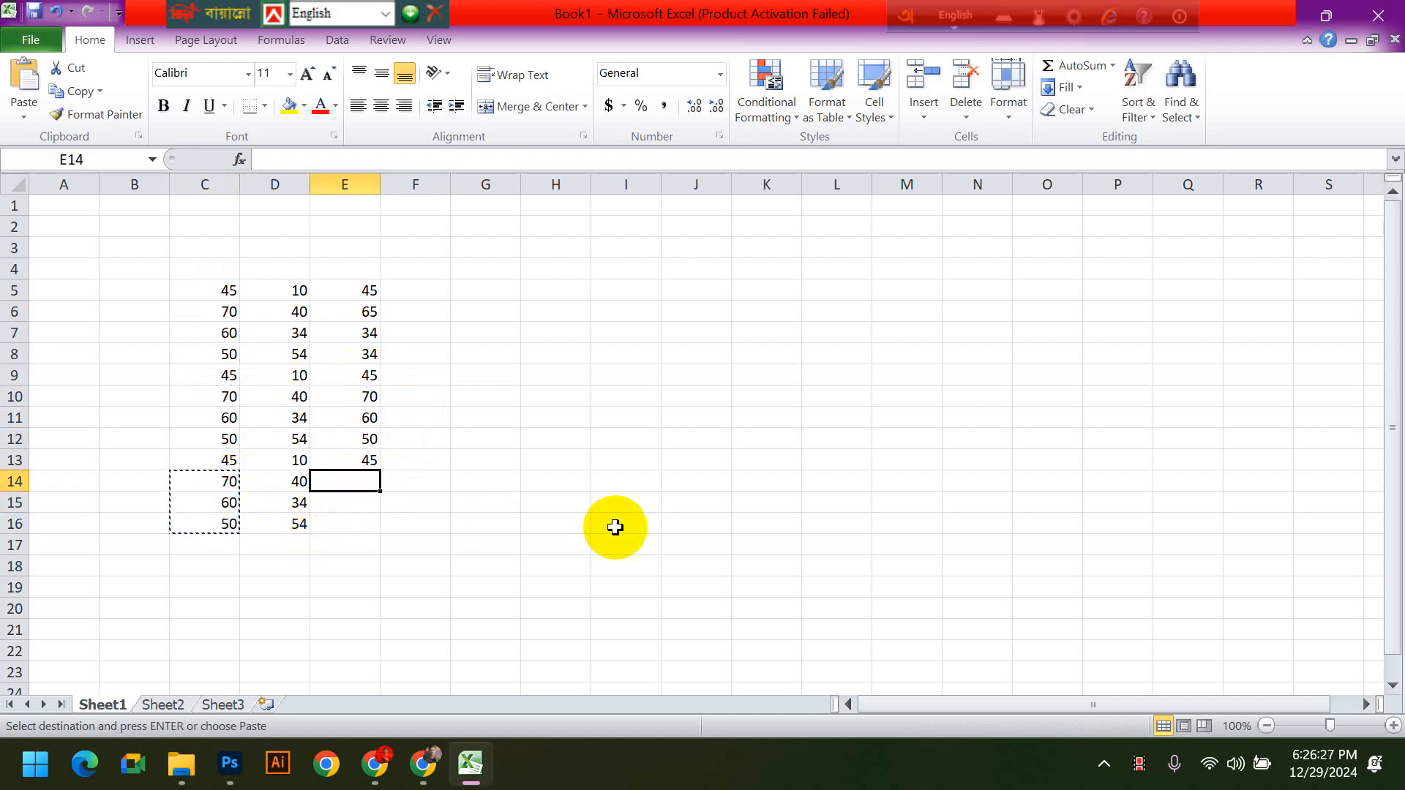
{"action": "key", "text": "ctrl+v"}
{"action": "left_click", "coordinate": [642, 516]}
{"action": "left_click", "coordinate": [565, 477]}
{"action": "key", "text": "Escape"}
{"action": "left_click", "coordinate": [766, 464]}
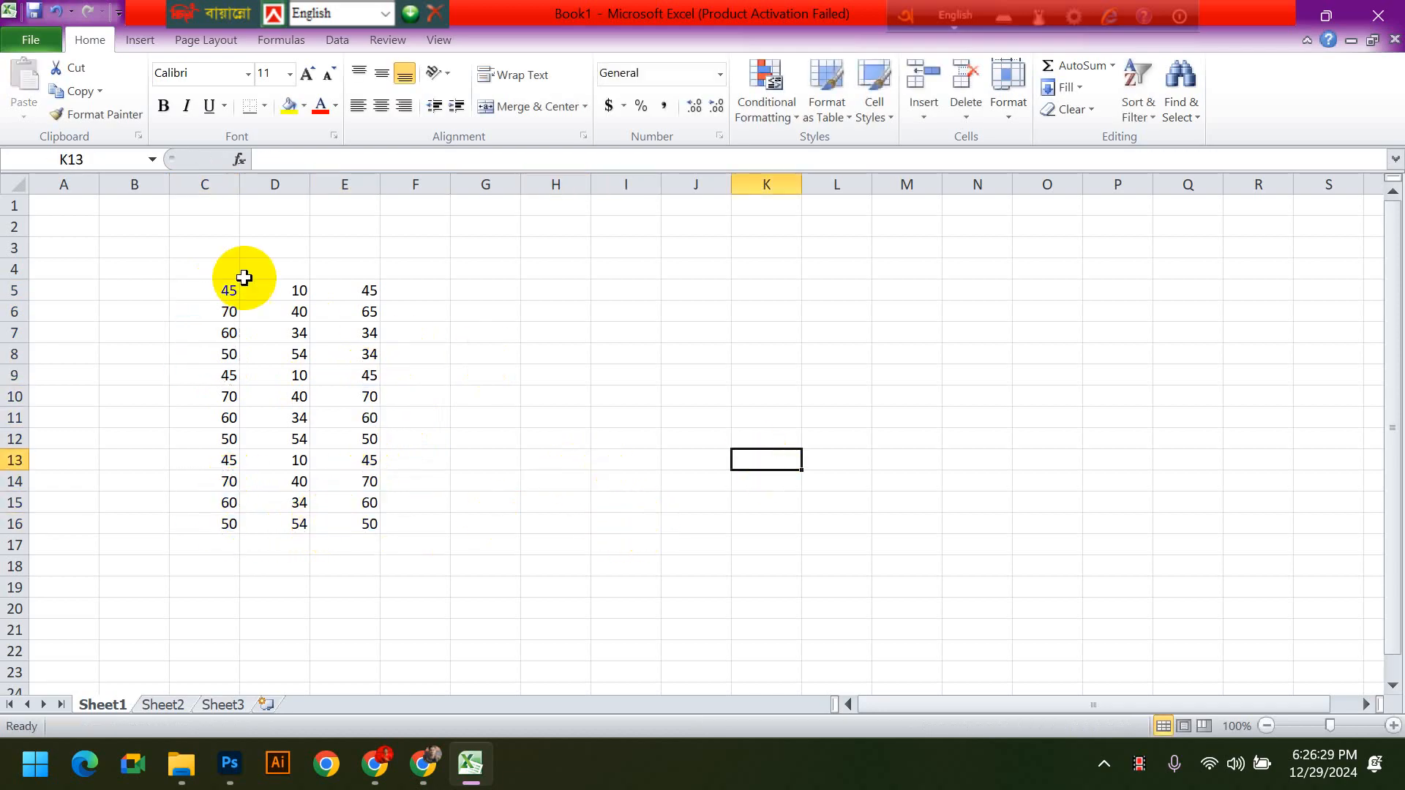
- Highlight the range C5:E16 to review the three columns of numbers
{"action": "left_click_drag", "start_coordinate": [223, 291], "coordinate": [368, 516]}
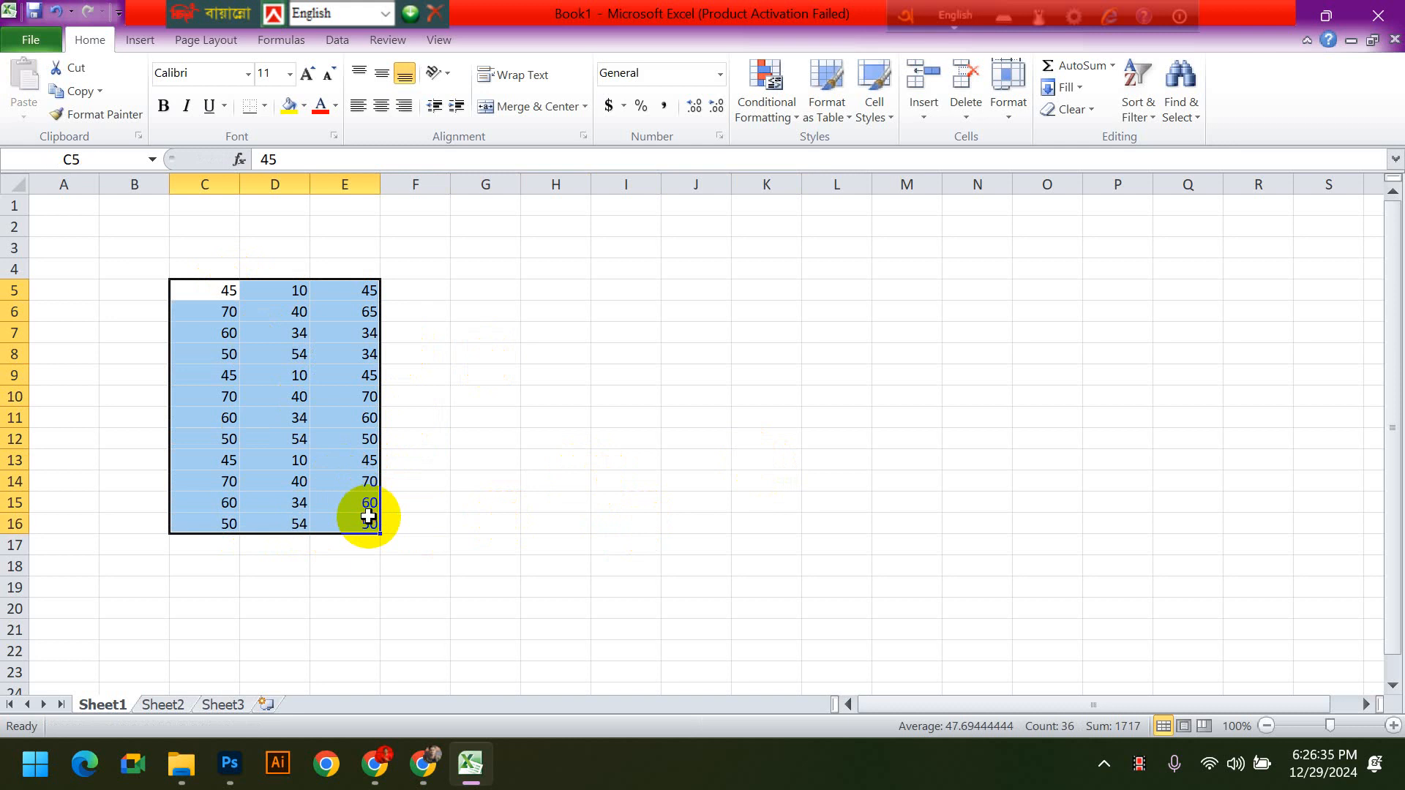
{"action": "left_click", "coordinate": [504, 508]}
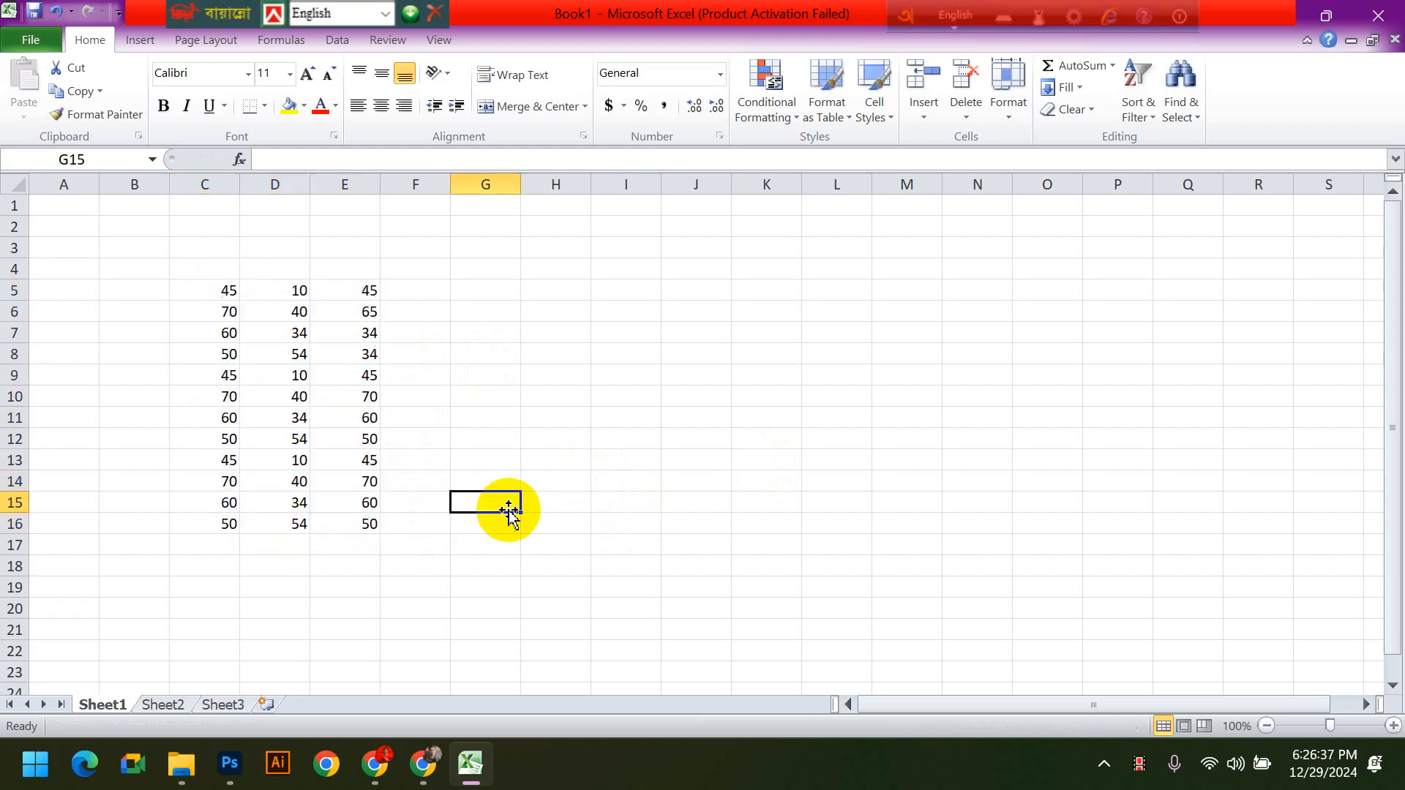
{"action": "left_click_drag", "start_coordinate": [219, 292], "coordinate": [364, 524]}
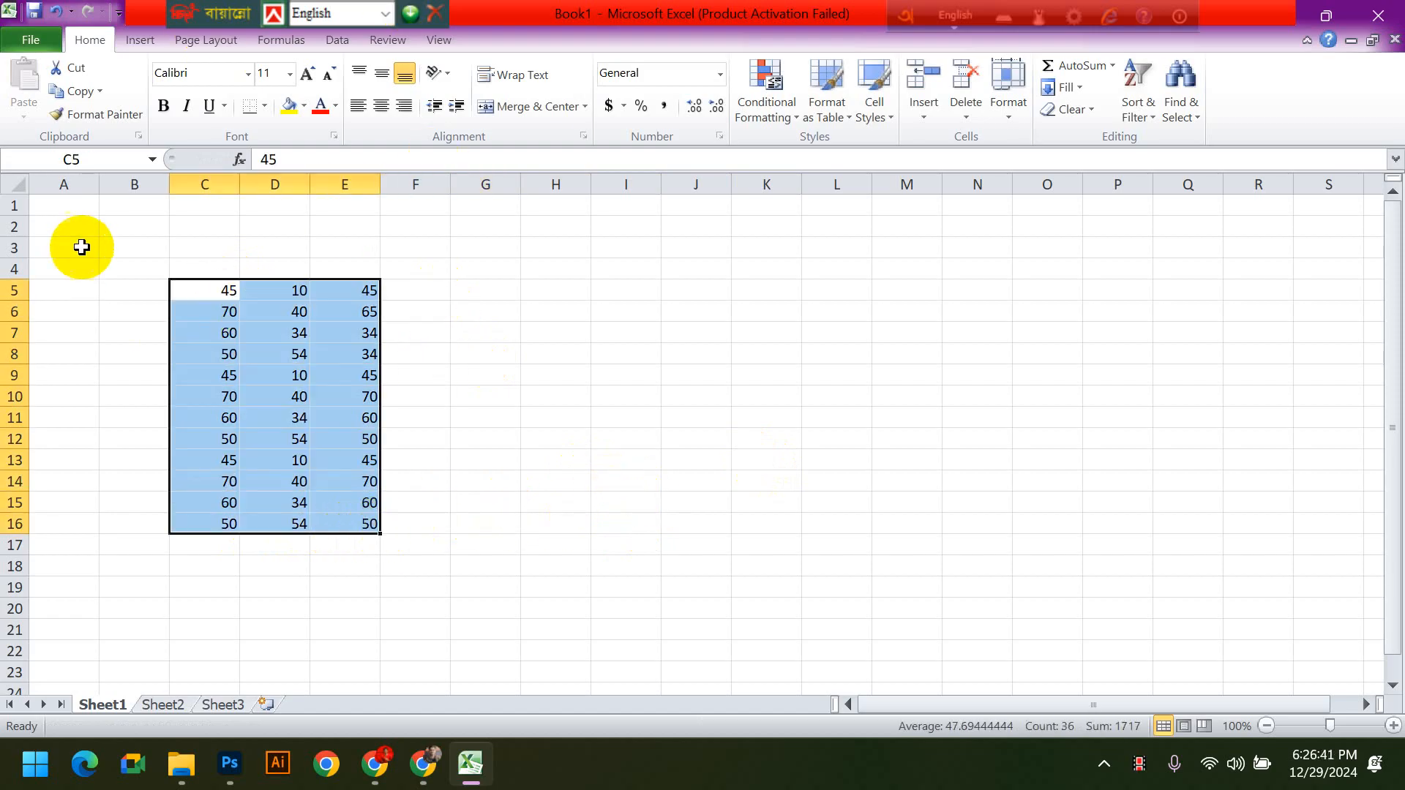
{"action": "left_click_drag", "start_coordinate": [212, 290], "coordinate": [345, 516]}
{"action": "left_click", "coordinate": [485, 417]}
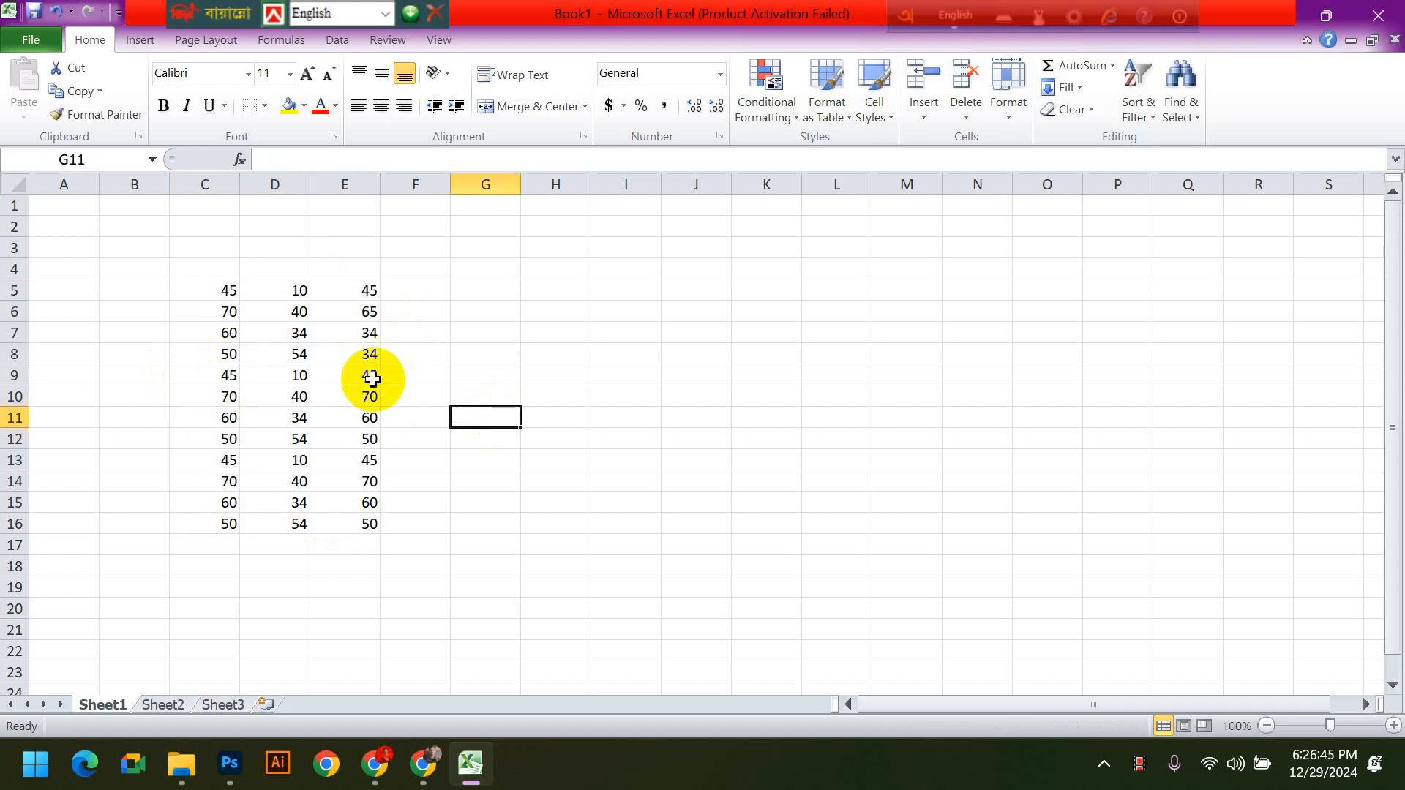
{"action": "left_click_drag", "start_coordinate": [207, 292], "coordinate": [366, 527]}
{"action": "left_click", "coordinate": [454, 524]}
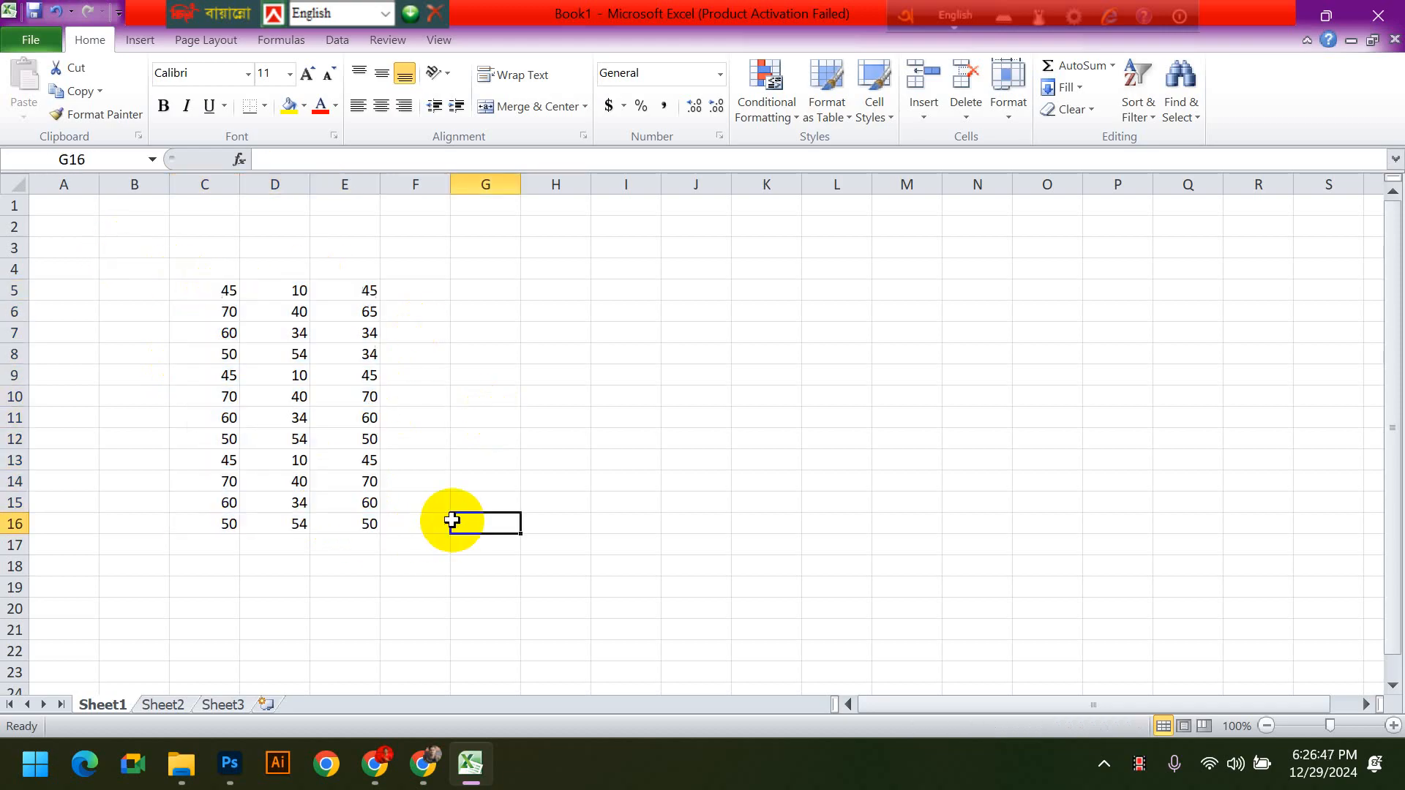
{"action": "left_click", "coordinate": [427, 287]}
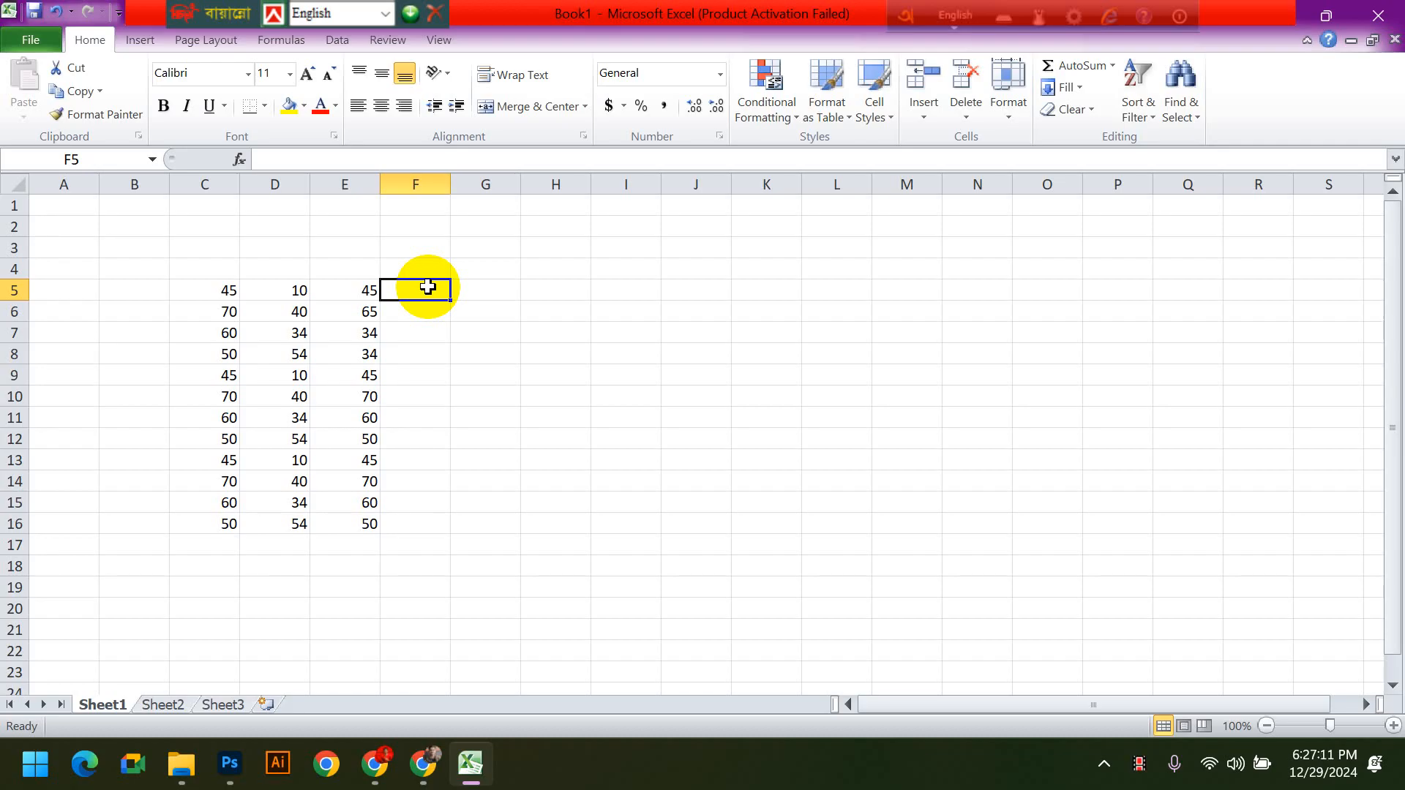
{"action": "key", "text": "Right"}
{"action": "key", "text": "Right"}
{"action": "key", "text": "Right"}
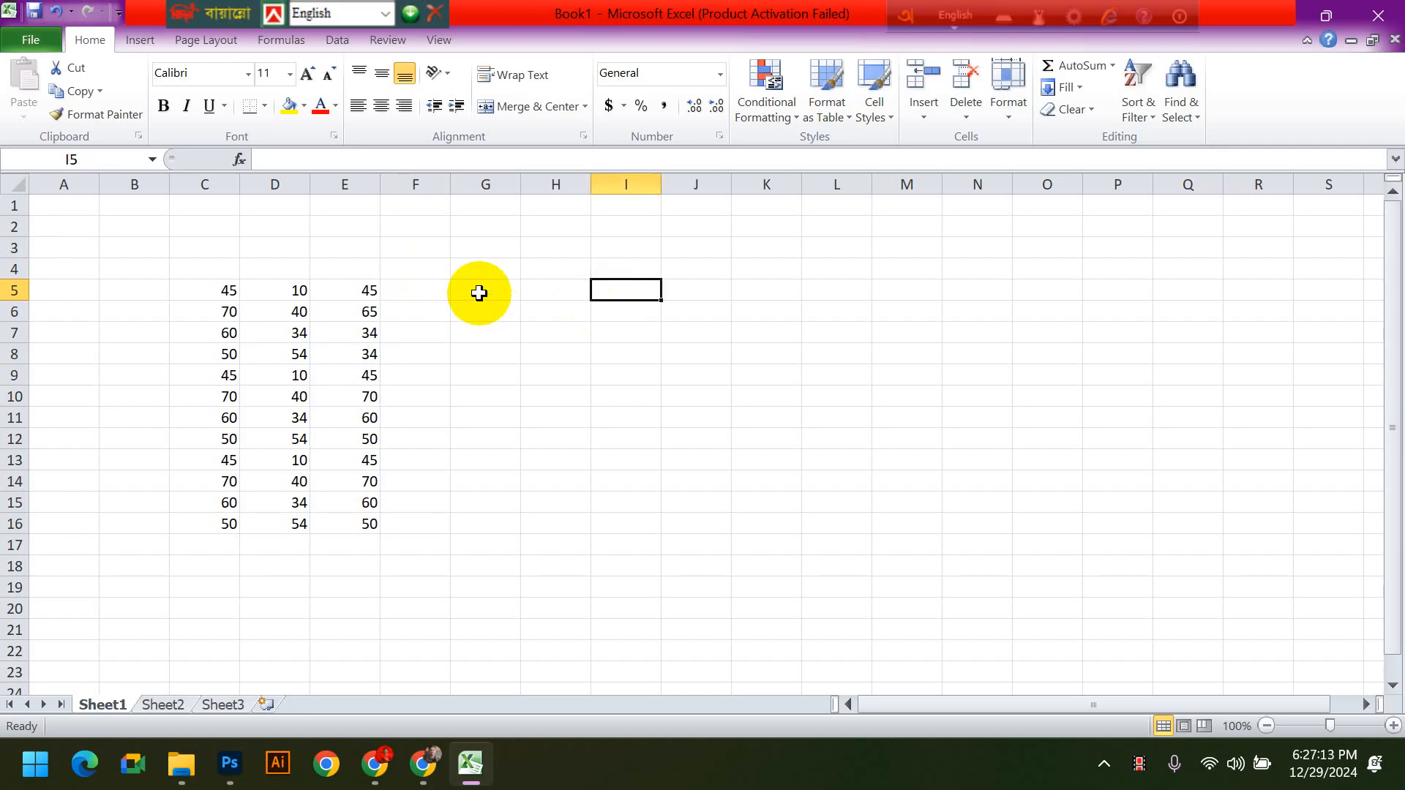
{"action": "key", "text": "Left"}
{"action": "key", "text": "Left"}
{"action": "left_click", "coordinate": [409, 290]}
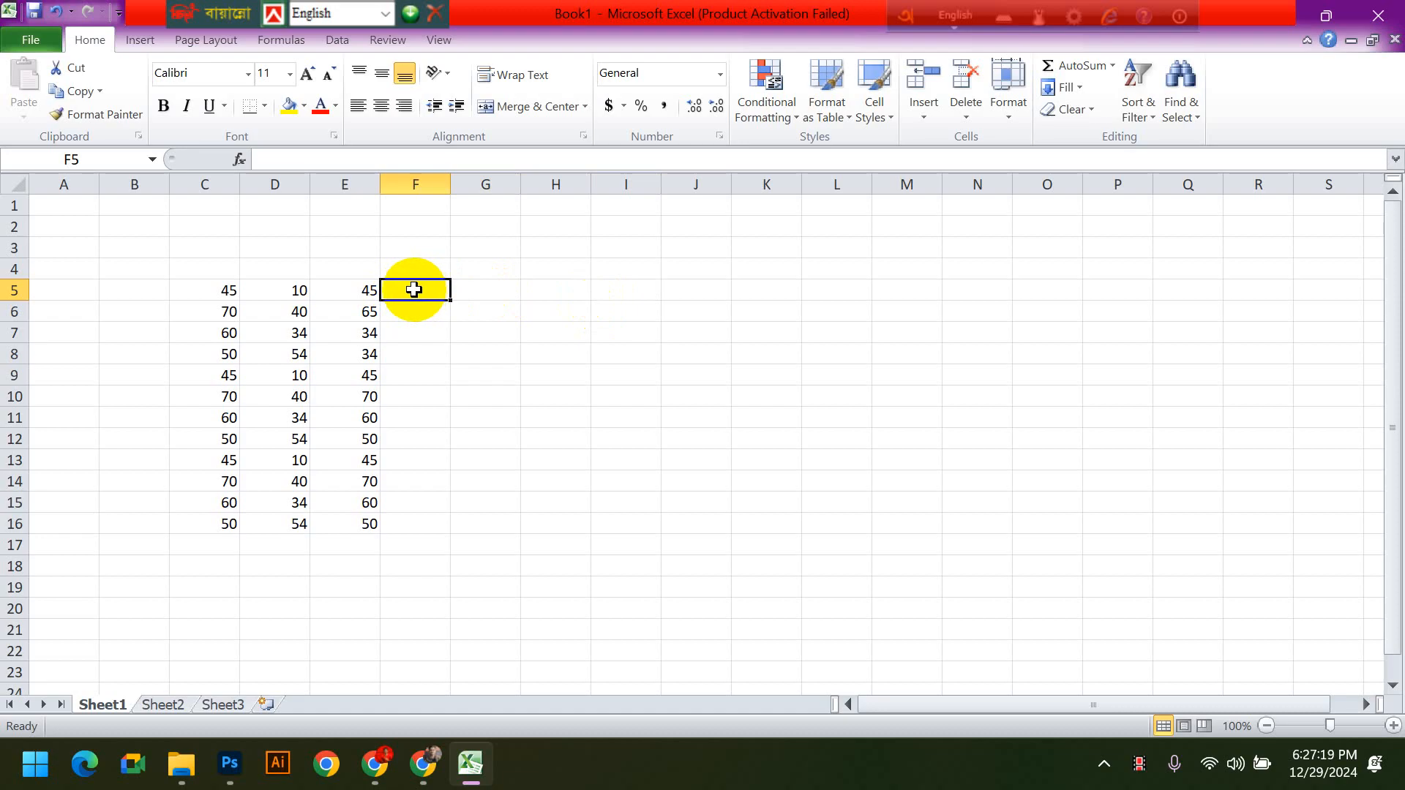
{"action": "key", "text": "Right"}
{"action": "key", "text": "Right"}
{"action": "key", "text": "Down"}
{"action": "key", "text": "Down"}
{"action": "key", "text": "Down"}
{"action": "left_click", "coordinate": [415, 288]}
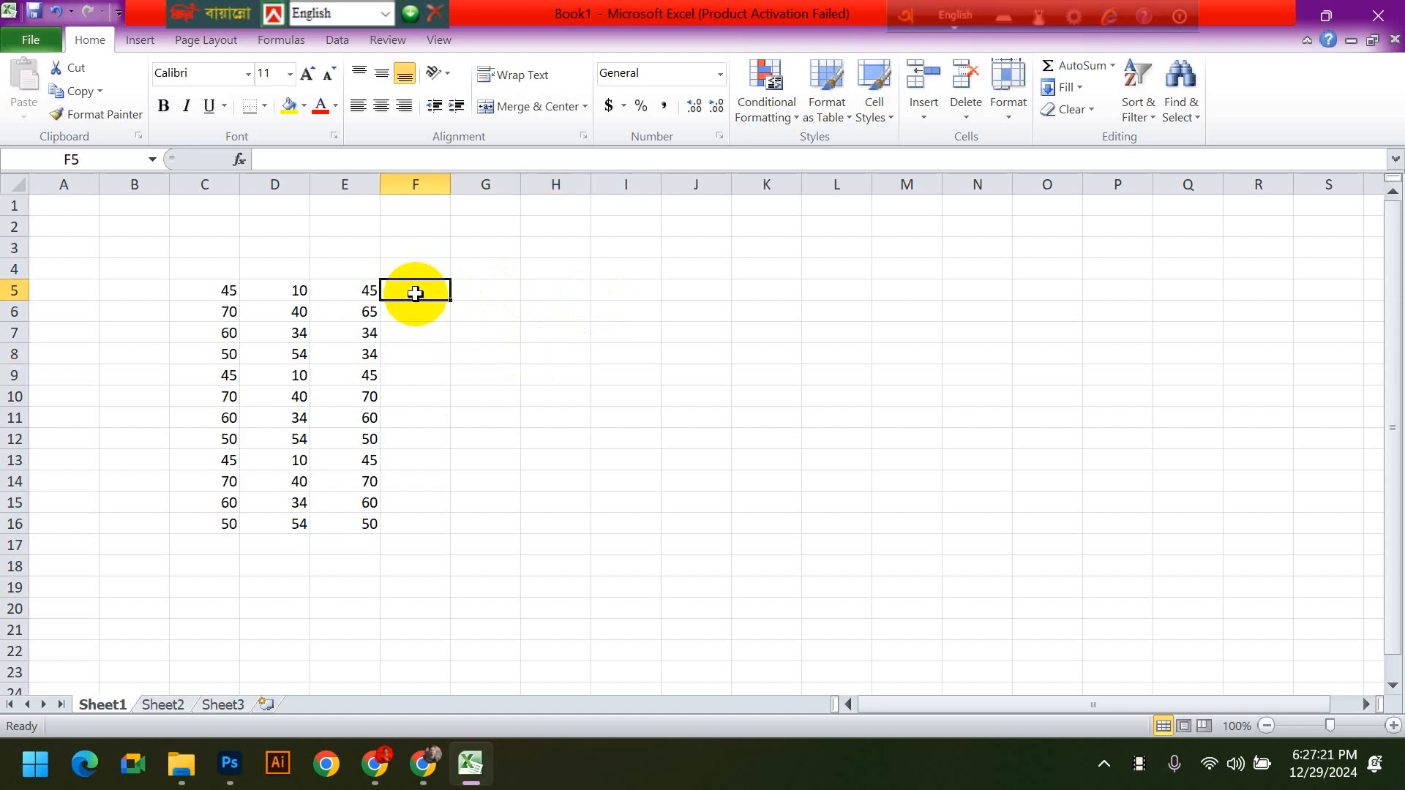
{"action": "left_click", "coordinate": [278, 292]}
{"action": "key", "text": "Left"}
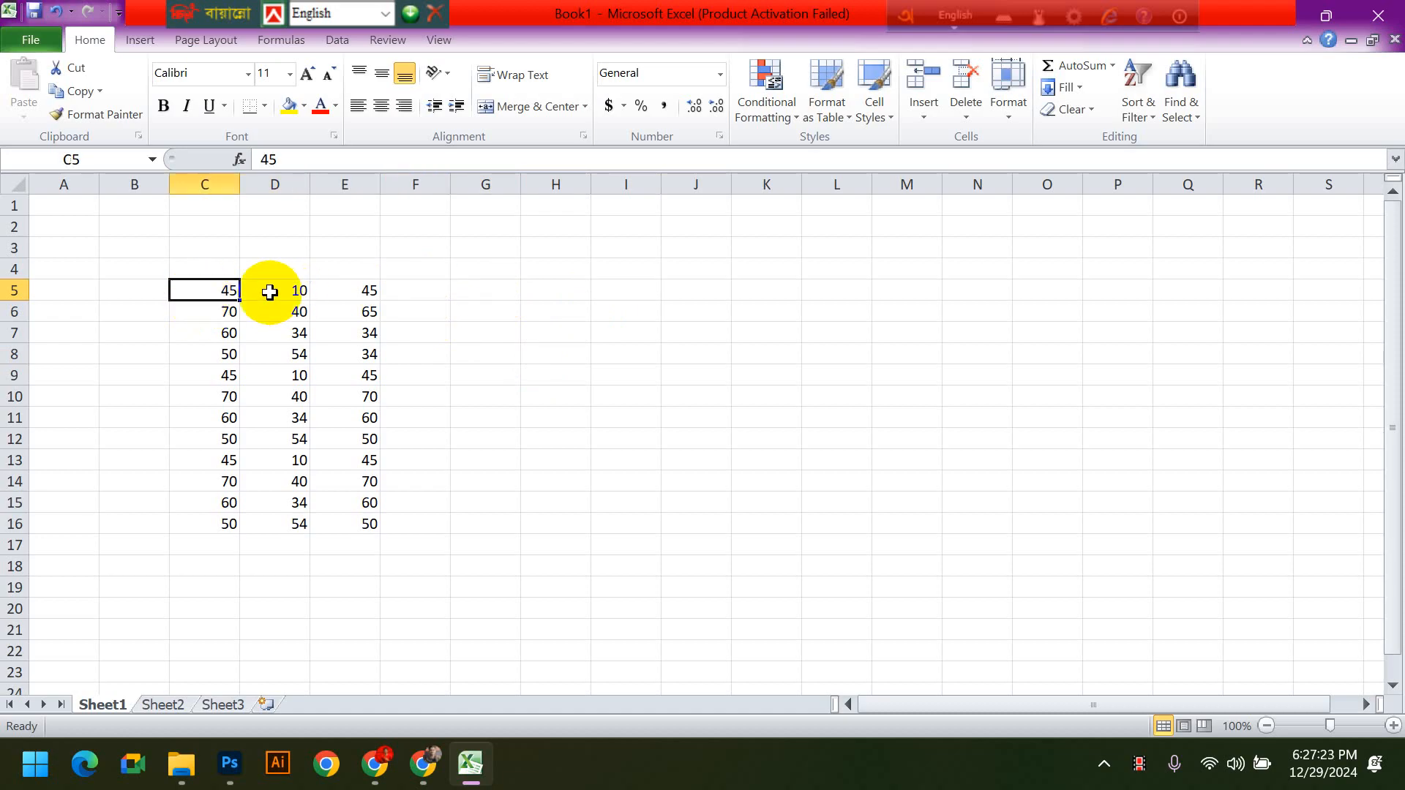
{"action": "left_click", "coordinate": [270, 292]}
{"action": "left_click", "coordinate": [213, 292]}
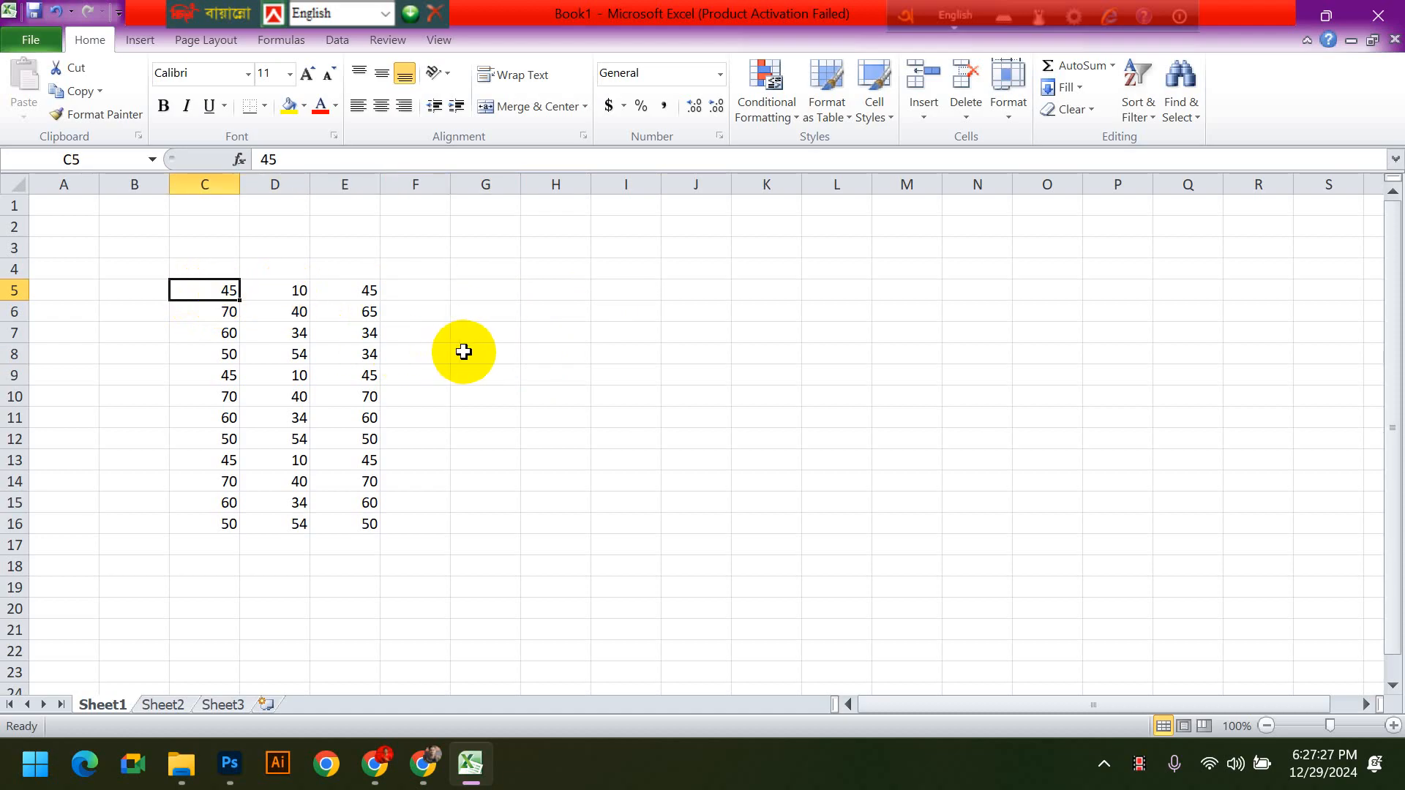
- Enter the addition formula =C5+D5+E5 in F5 and fill it down column F to F16
{"action": "left_click", "coordinate": [437, 287]}
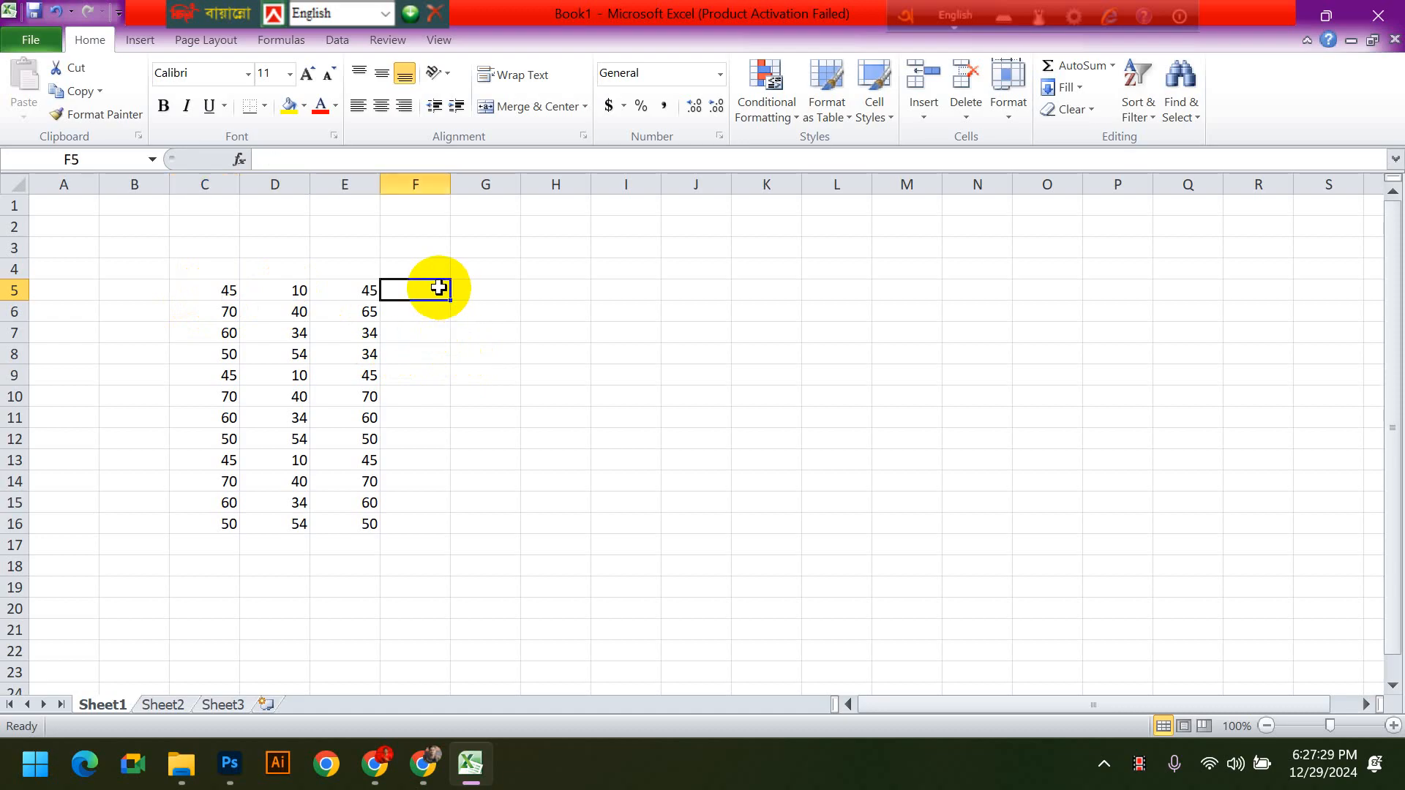
{"action": "type", "text": "="}
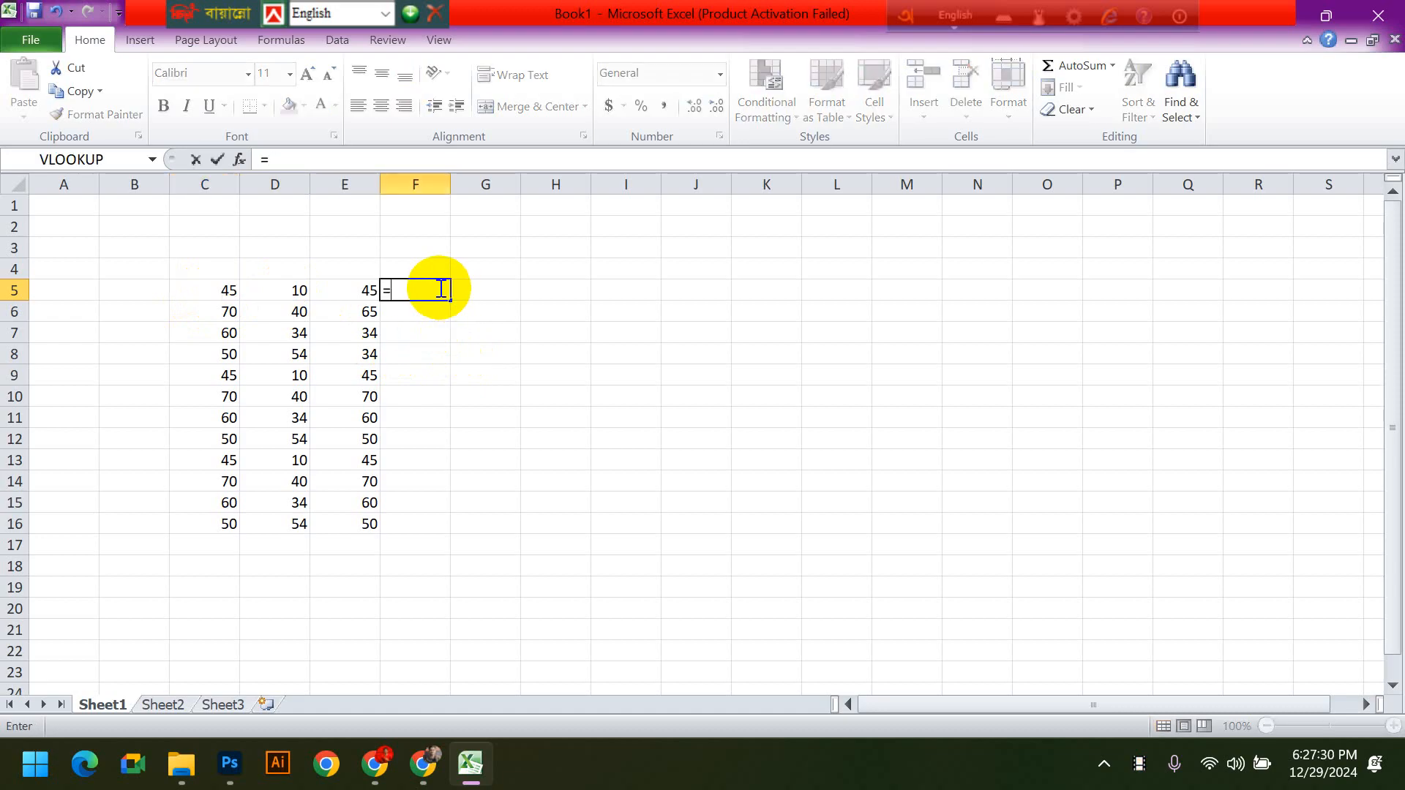
{"action": "left_click", "coordinate": [212, 290]}
{"action": "type", "text": "+"}
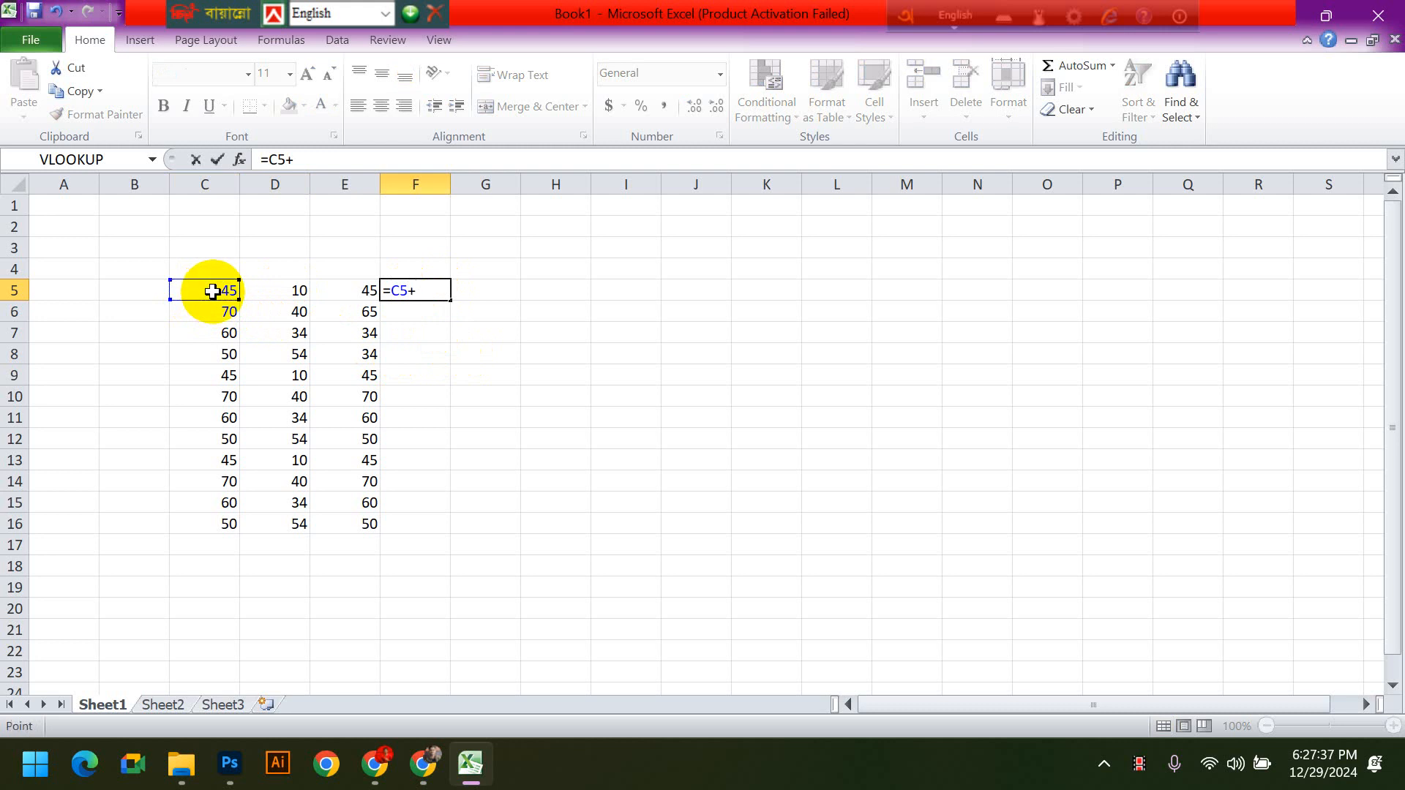
{"action": "left_click", "coordinate": [268, 291]}
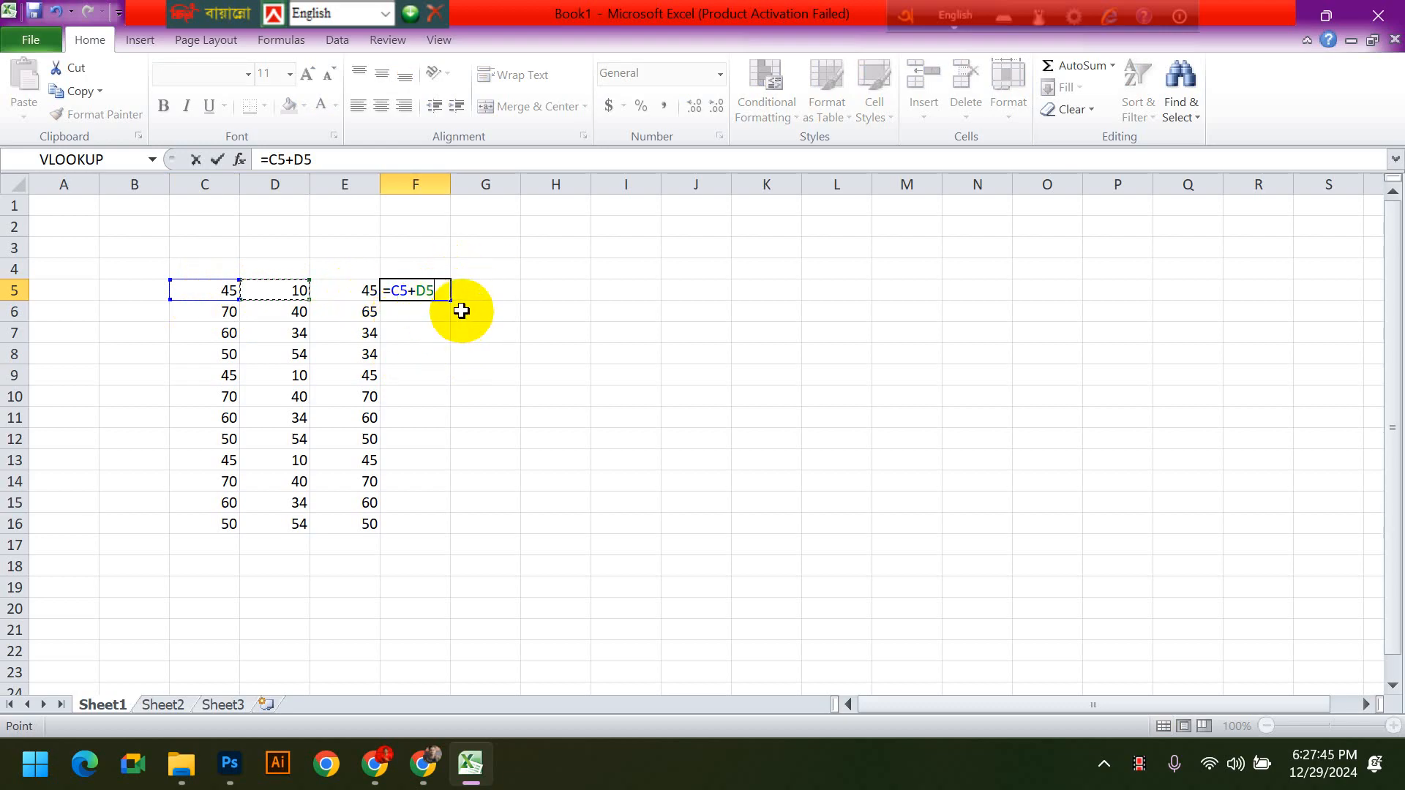
{"action": "type", "text": "+"}
{"action": "left_click", "coordinate": [353, 290]}
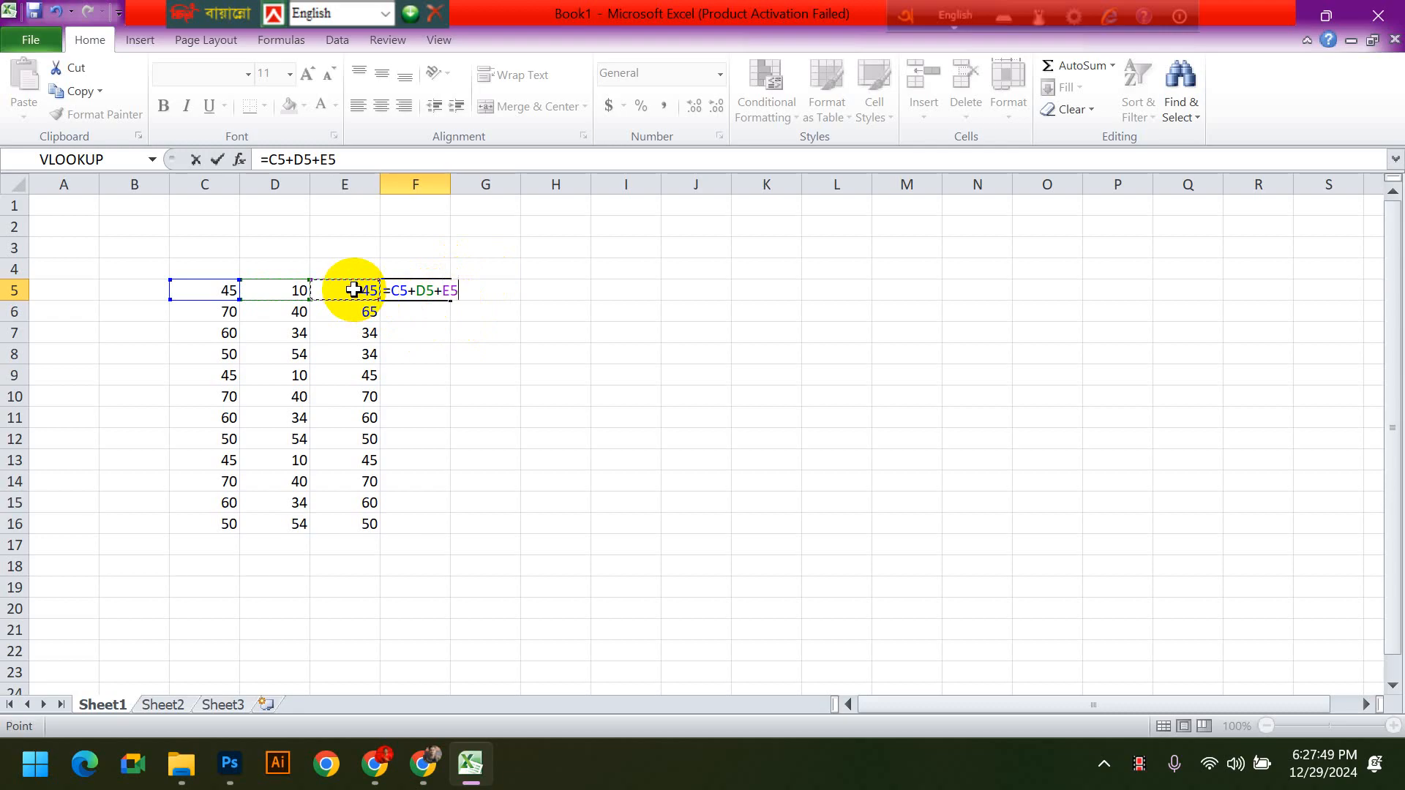
{"action": "key", "text": "Return"}
{"action": "left_click", "coordinate": [434, 291]}
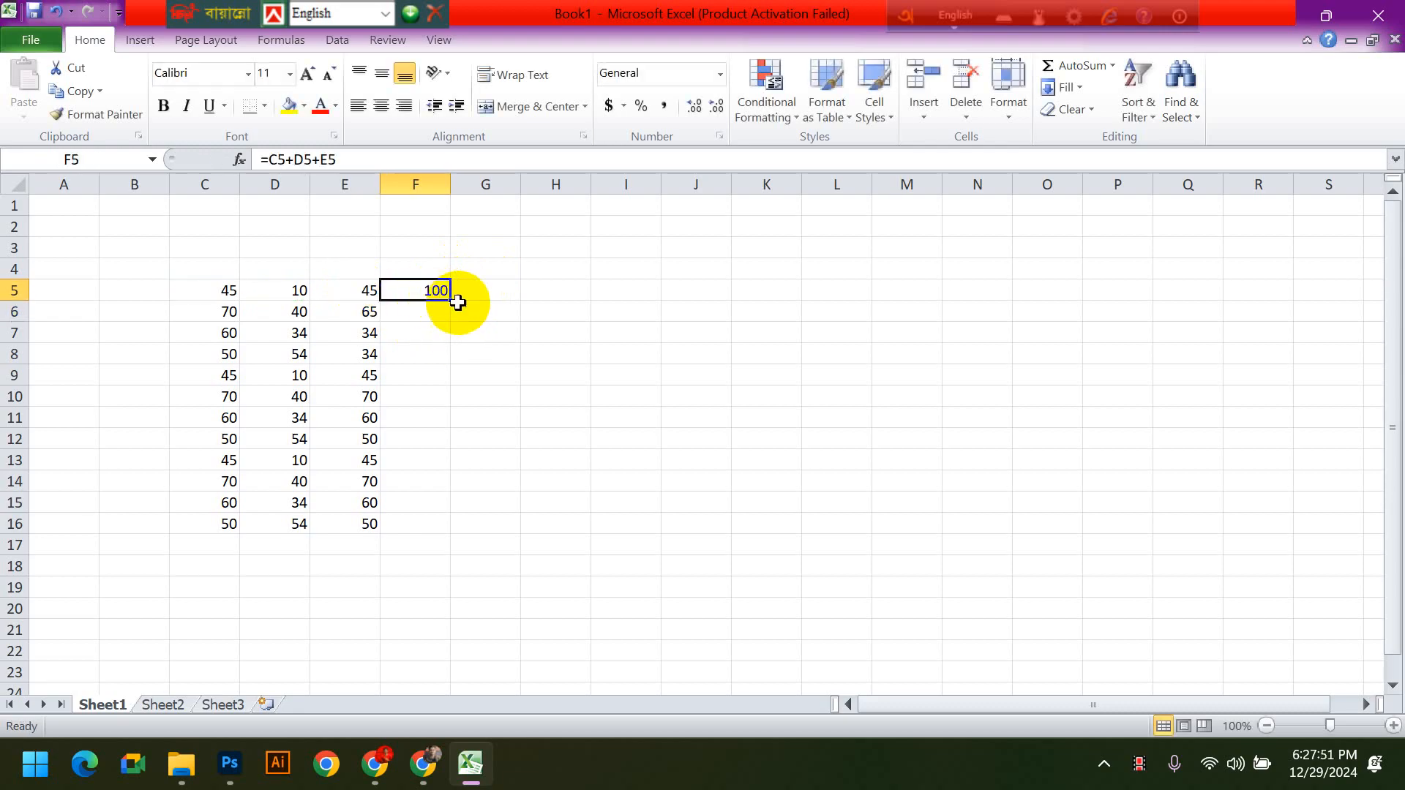
{"action": "left_click_drag", "start_coordinate": [453, 301], "coordinate": [452, 527]}
- Clear the addition results from column F by deleting the contents of F5:G19
{"action": "left_click", "coordinate": [603, 541]}
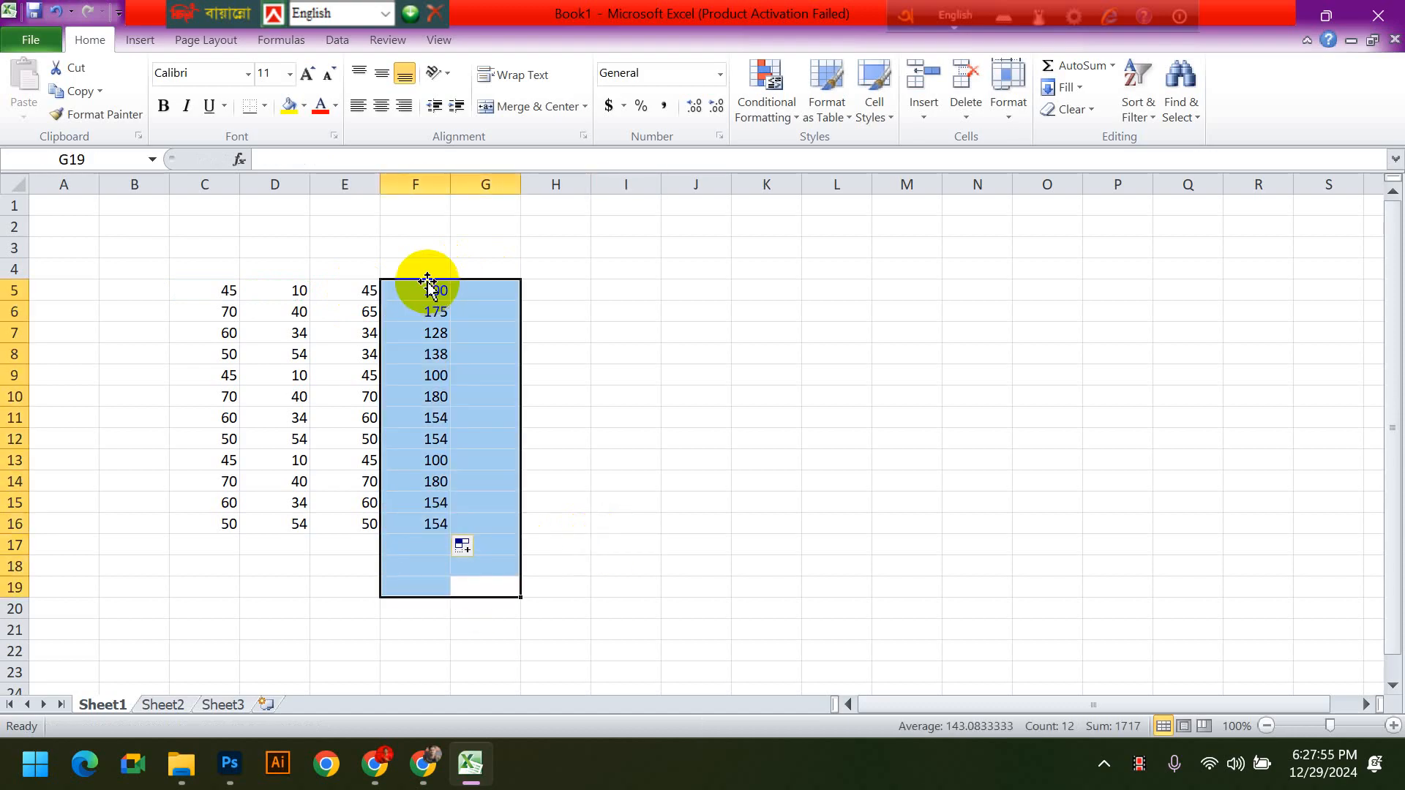
{"action": "key", "text": "Delete"}
{"action": "left_click", "coordinate": [626, 396]}
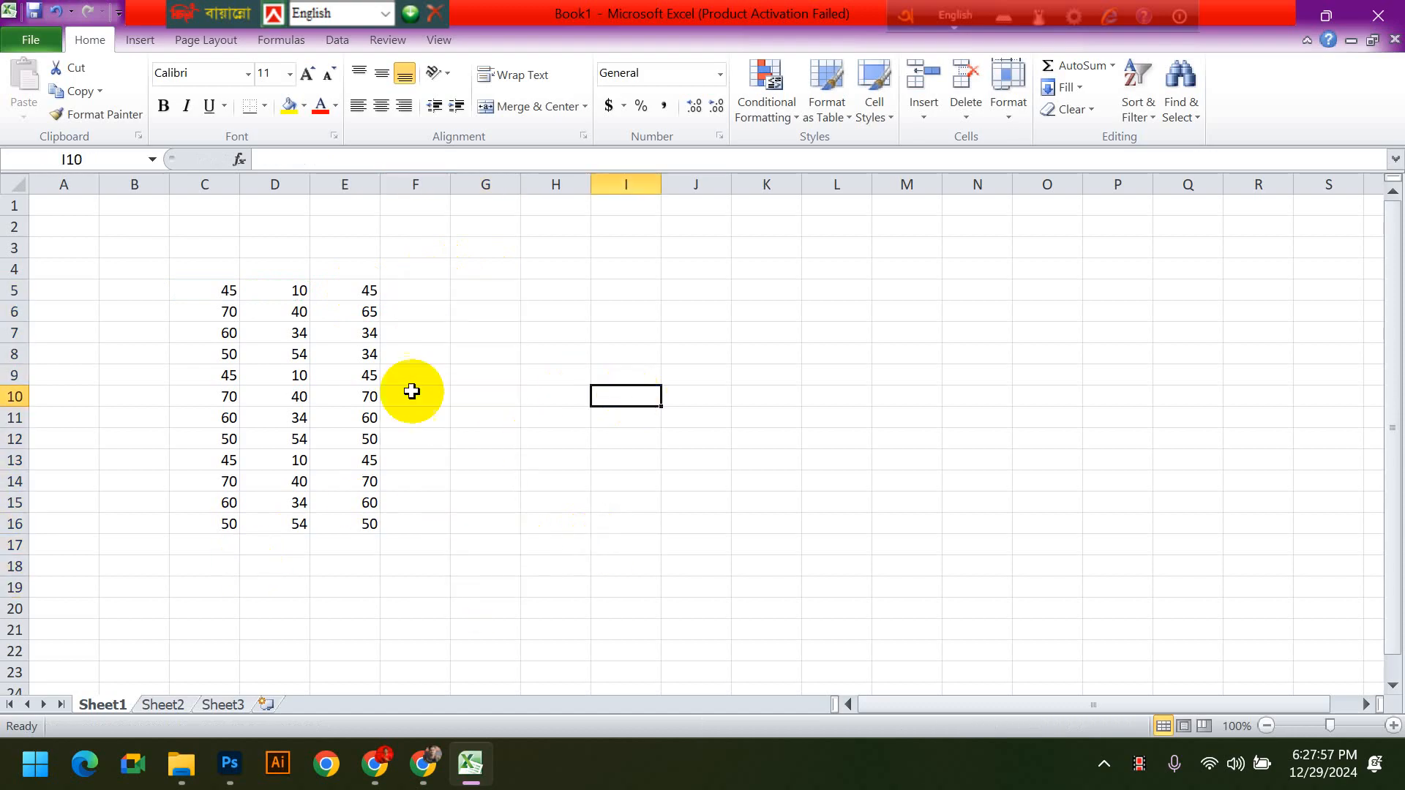
- Start a formula in F5 that references the range C5:E5 by extending the selection from C5
{"action": "left_click", "coordinate": [435, 290]}
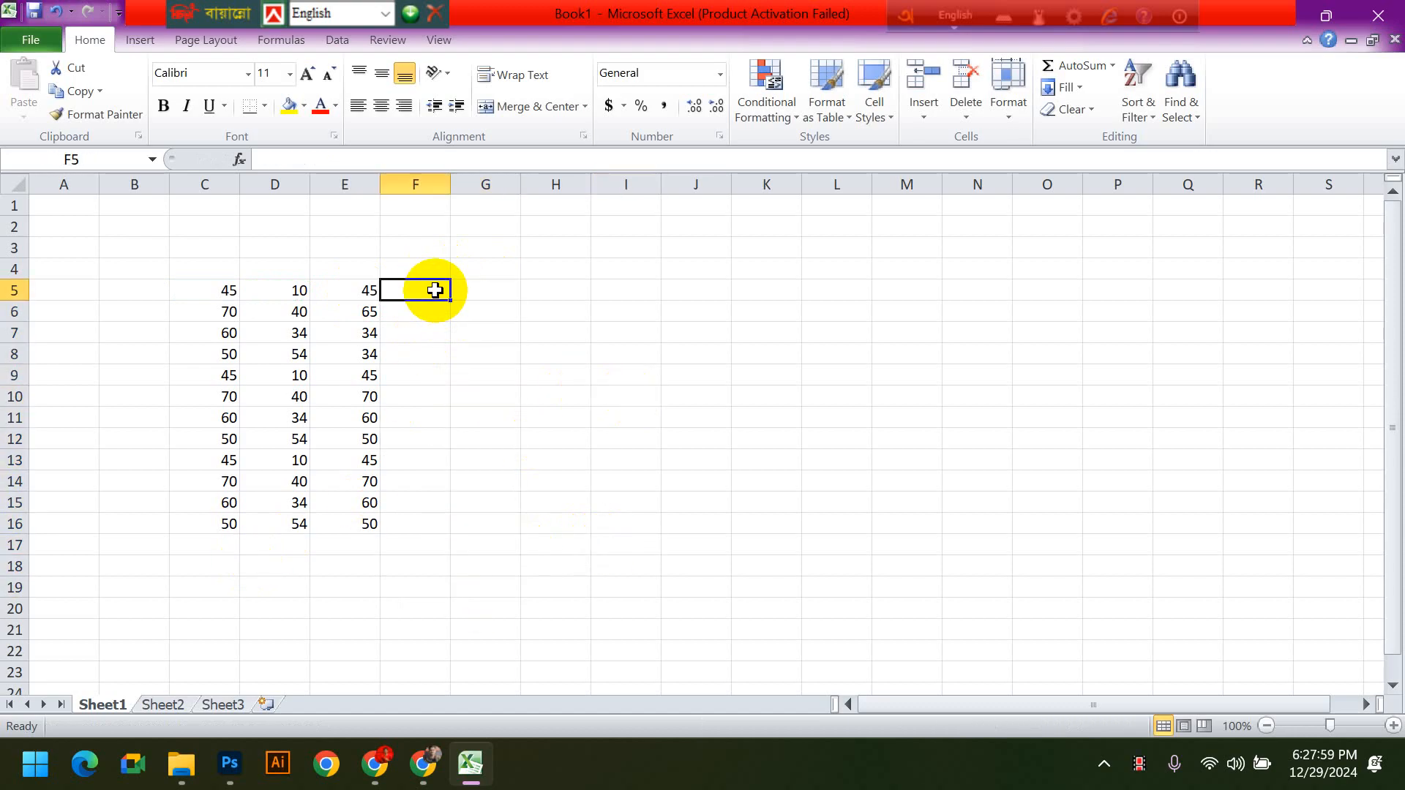
{"action": "type", "text": "="}
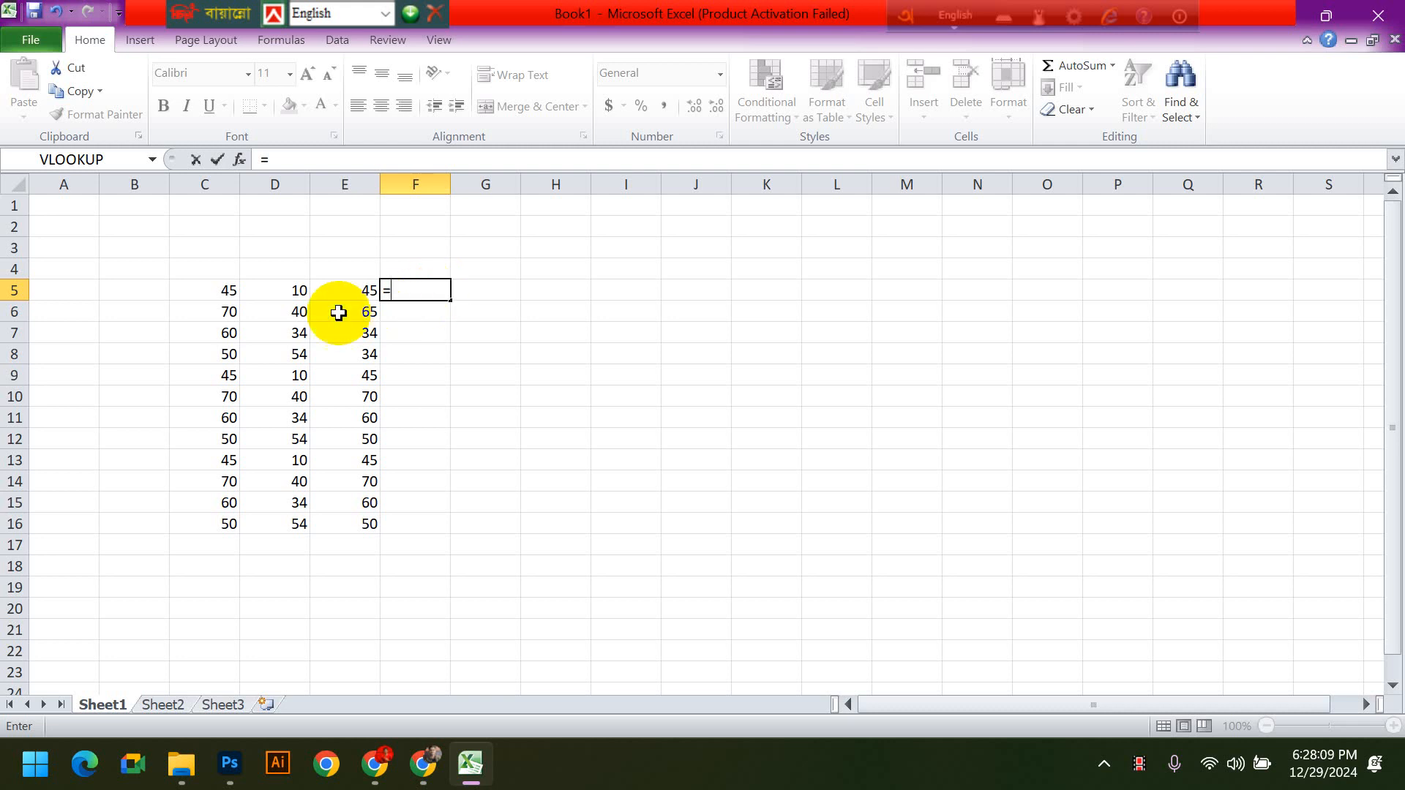
{"action": "left_click", "coordinate": [231, 288]}
{"action": "key", "text": "F8"}
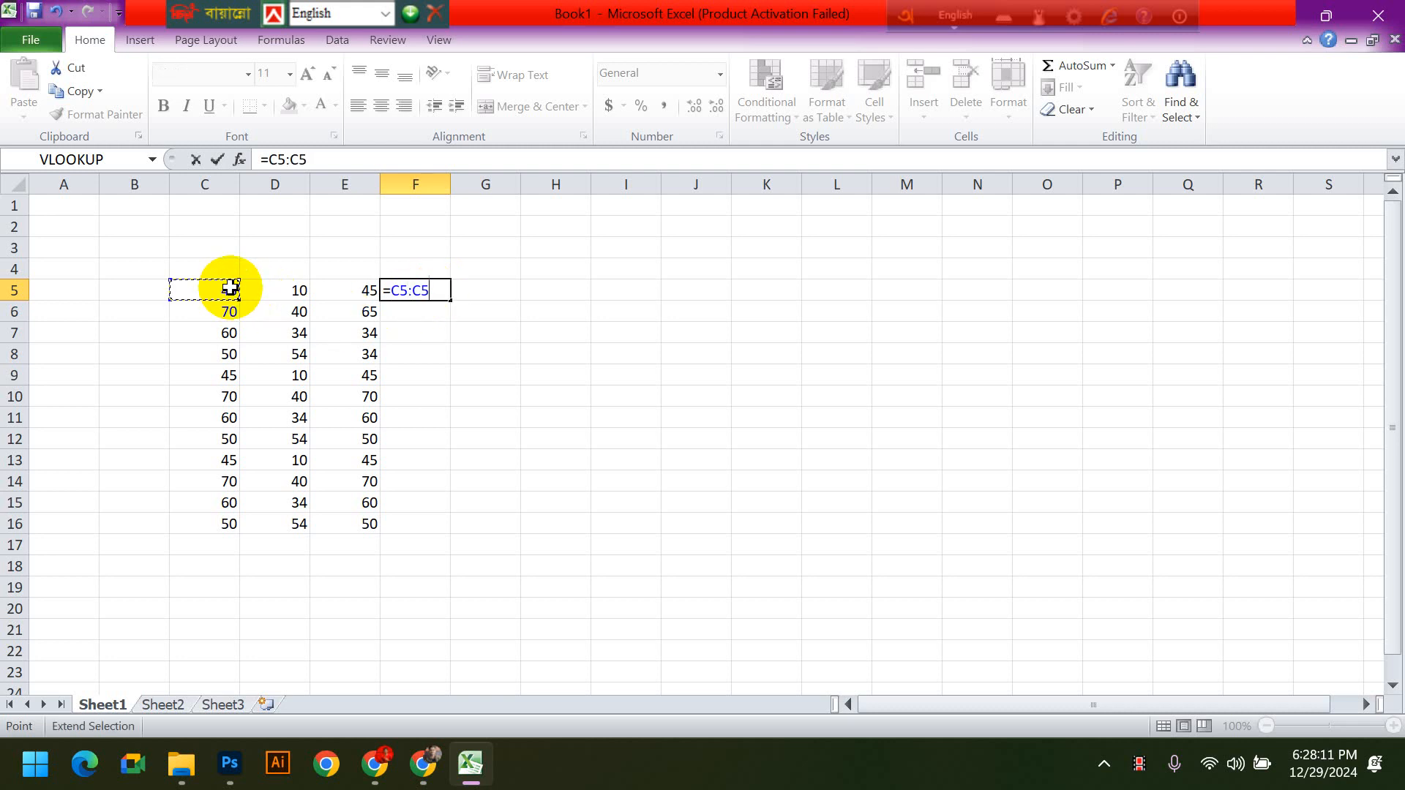
{"action": "left_click", "coordinate": [353, 287]}
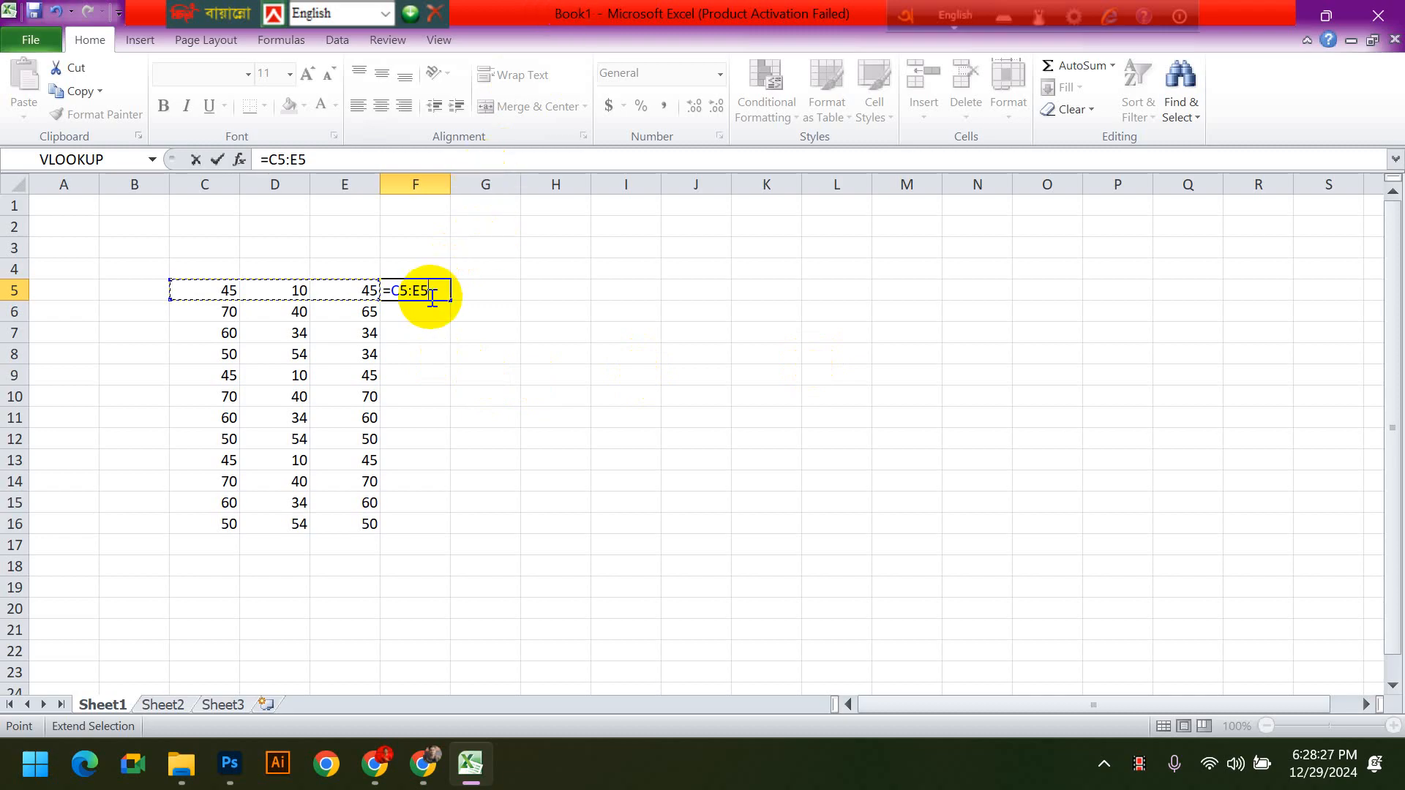
- Wrap the C5:E5 reference in cell F5 with the SUM function to form =sum(C5:E5)
{"action": "left_click_drag", "start_coordinate": [431, 291], "coordinate": [382, 299]}
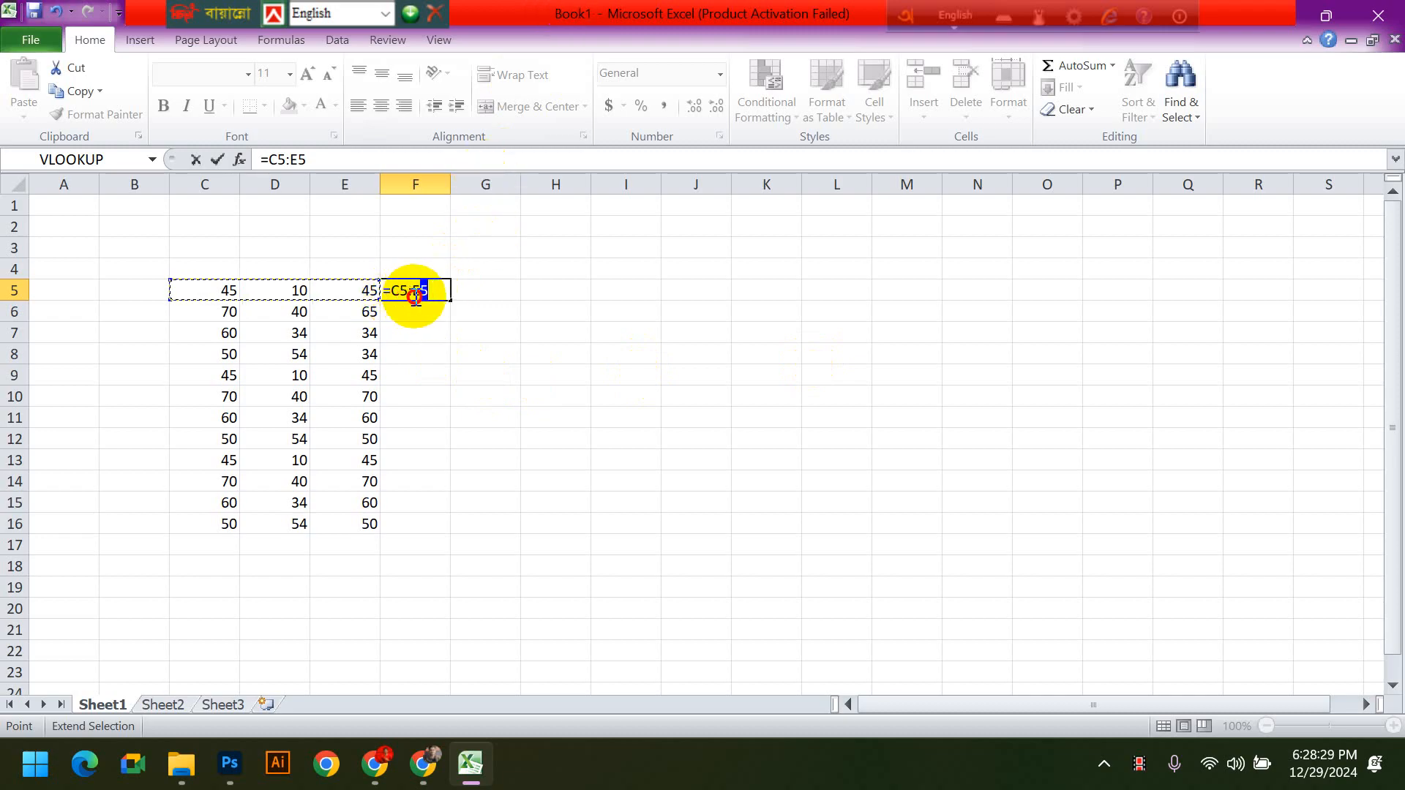
{"action": "left_click", "coordinate": [438, 291]}
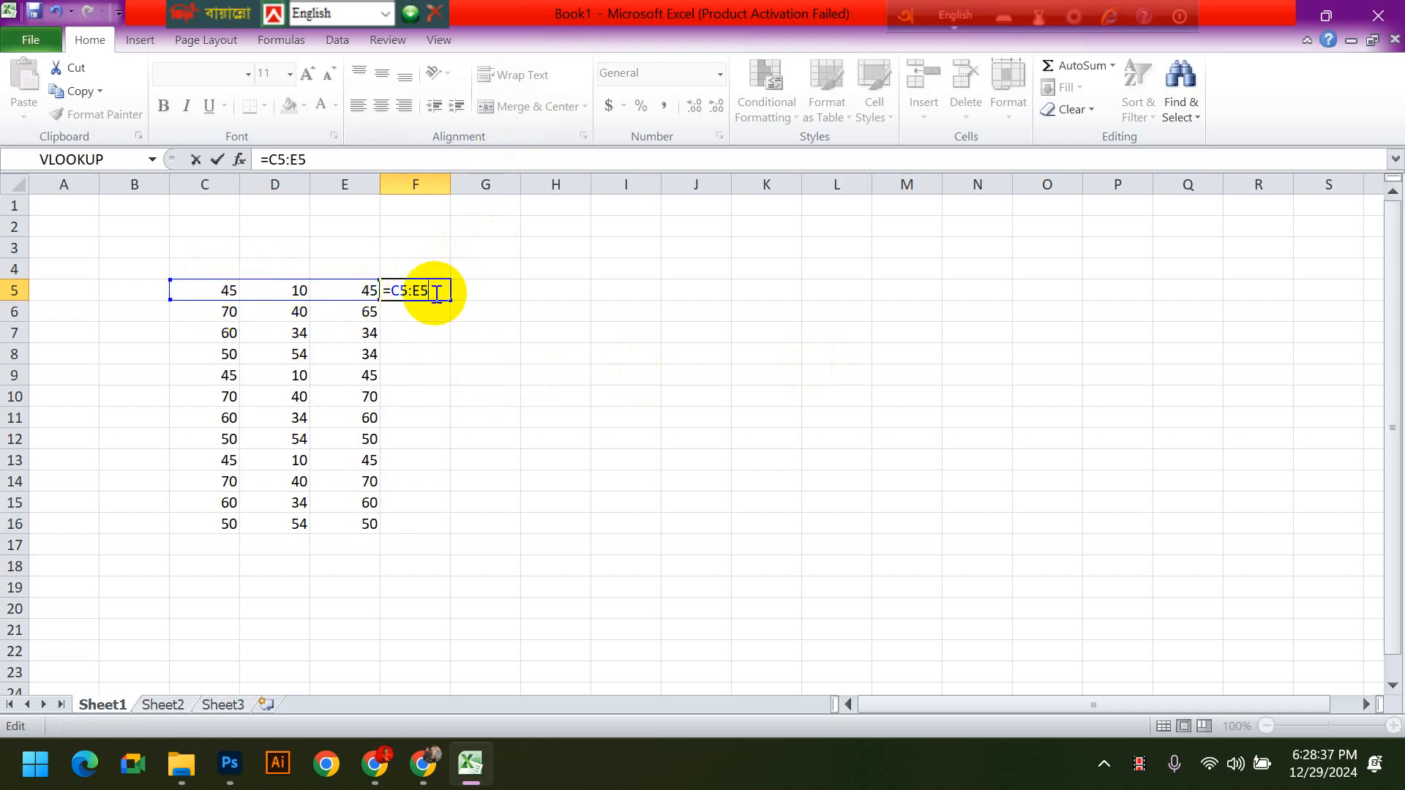
{"action": "left_click", "coordinate": [395, 292]}
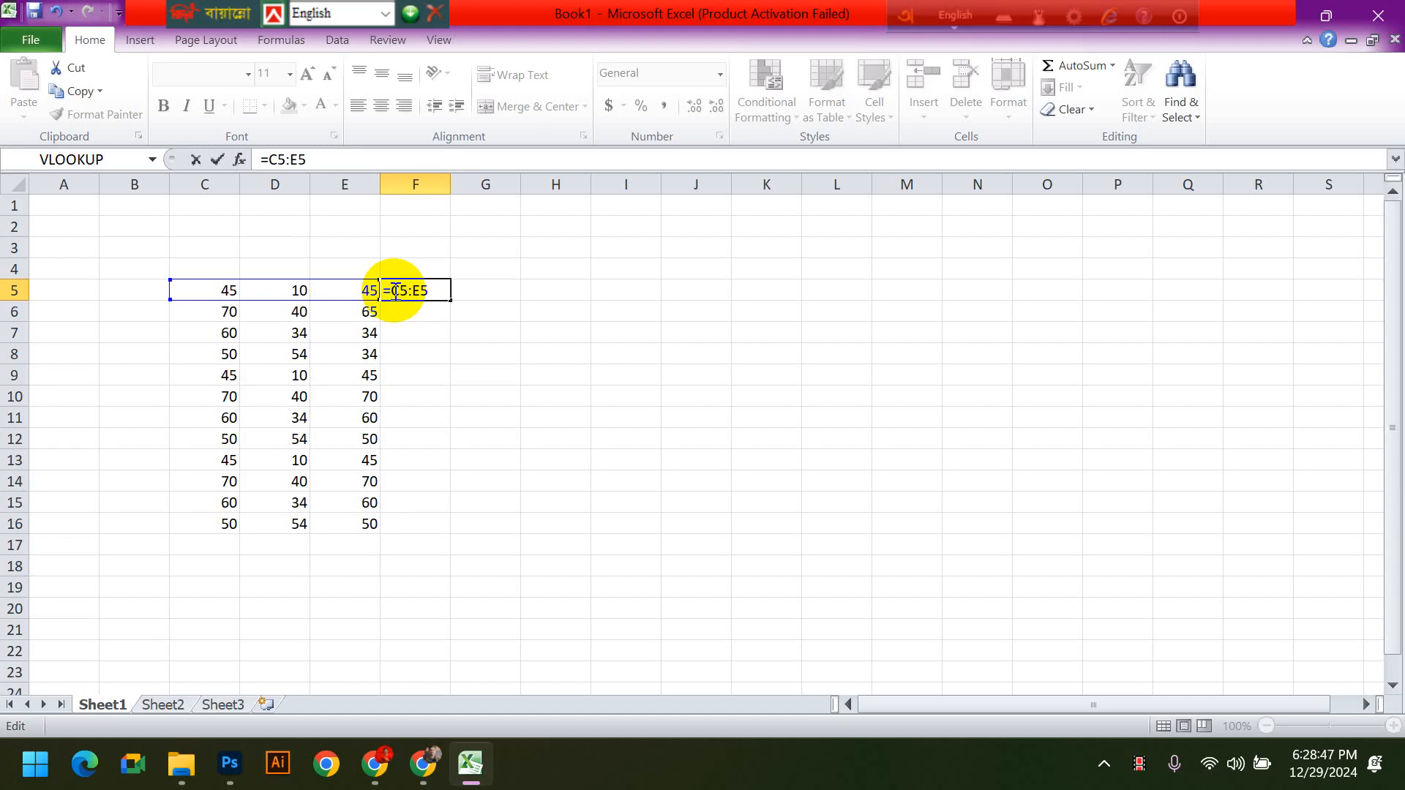
{"action": "type", "text": "sum"}
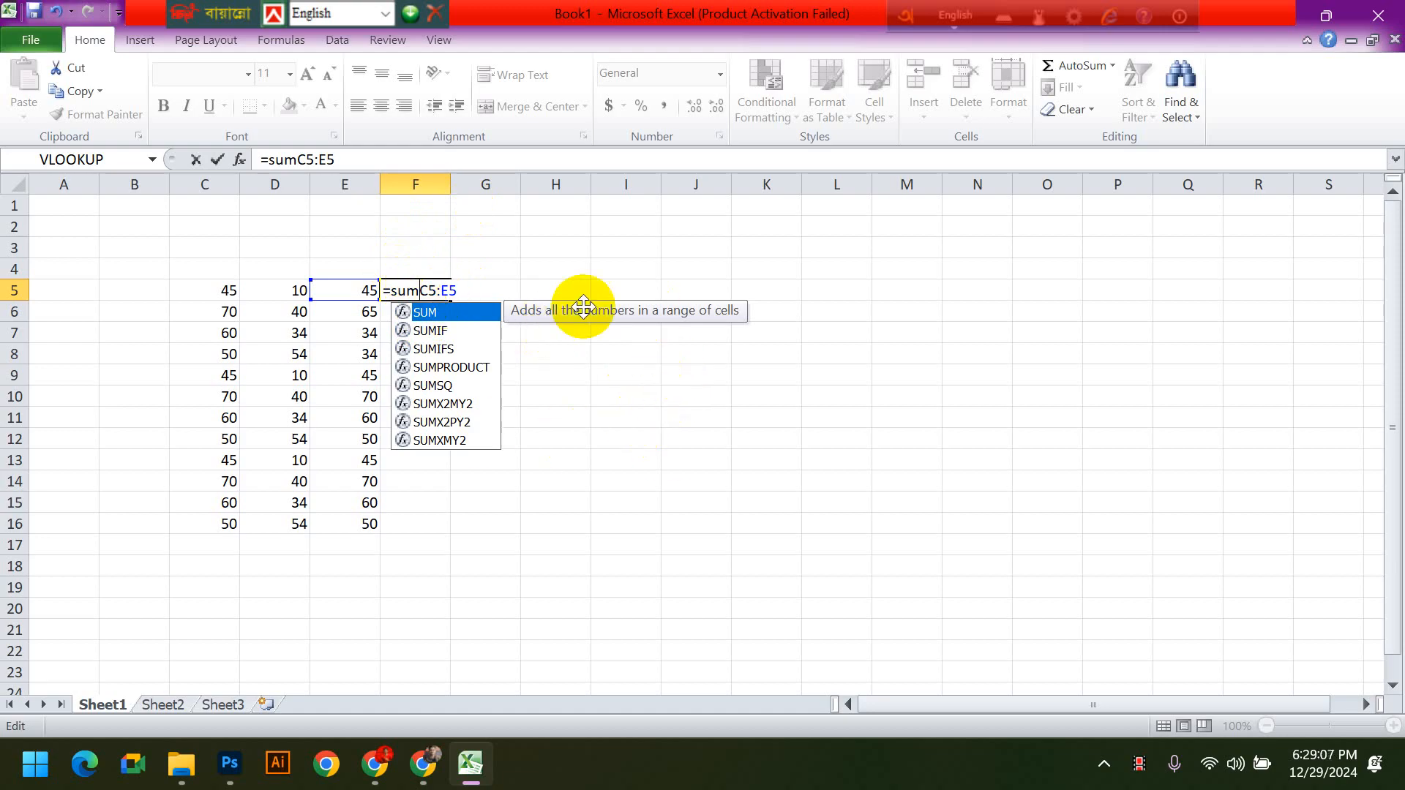
{"action": "mouse_move", "coordinate": [420, 291]}
{"action": "left_mouse_down"}
{"action": "mouse_move", "coordinate": [387, 291]}
{"action": "mouse_move", "coordinate": [470, 304]}
{"action": "mouse_move", "coordinate": [417, 293]}
{"action": "left_mouse_up"}
{"action": "left_click", "coordinate": [422, 292]}
{"action": "left_click", "coordinate": [422, 292]}
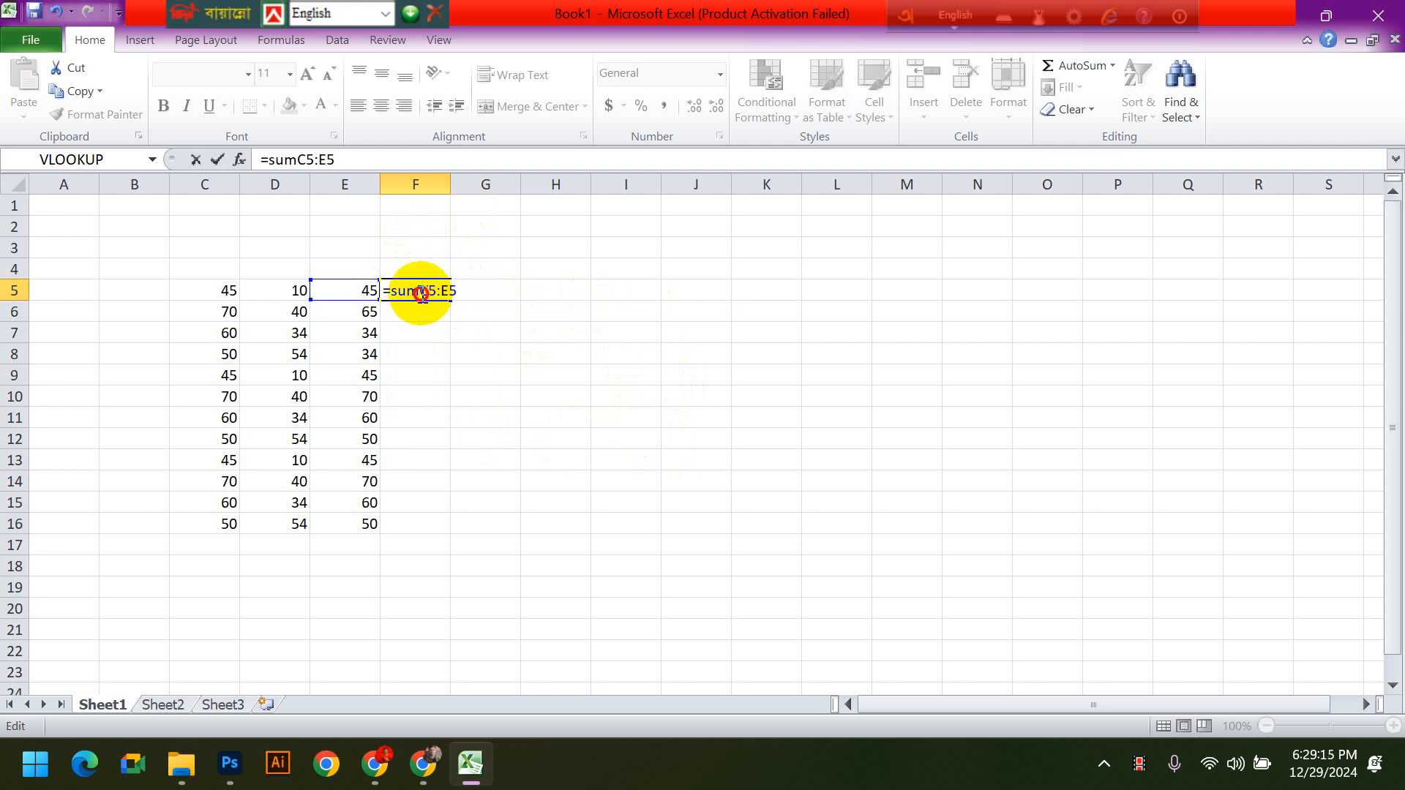
{"action": "type", "text": "("}
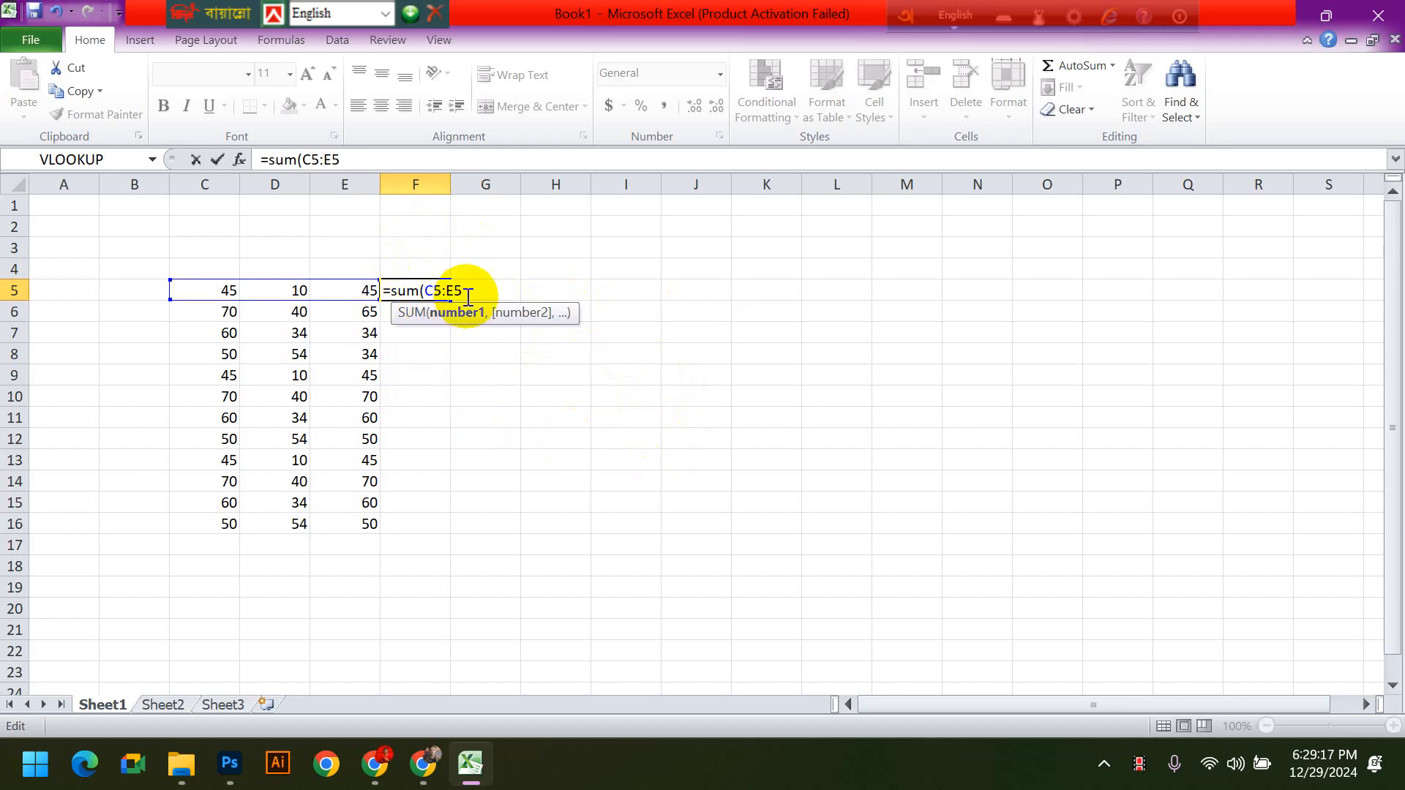
{"action": "type", "text": ")"}
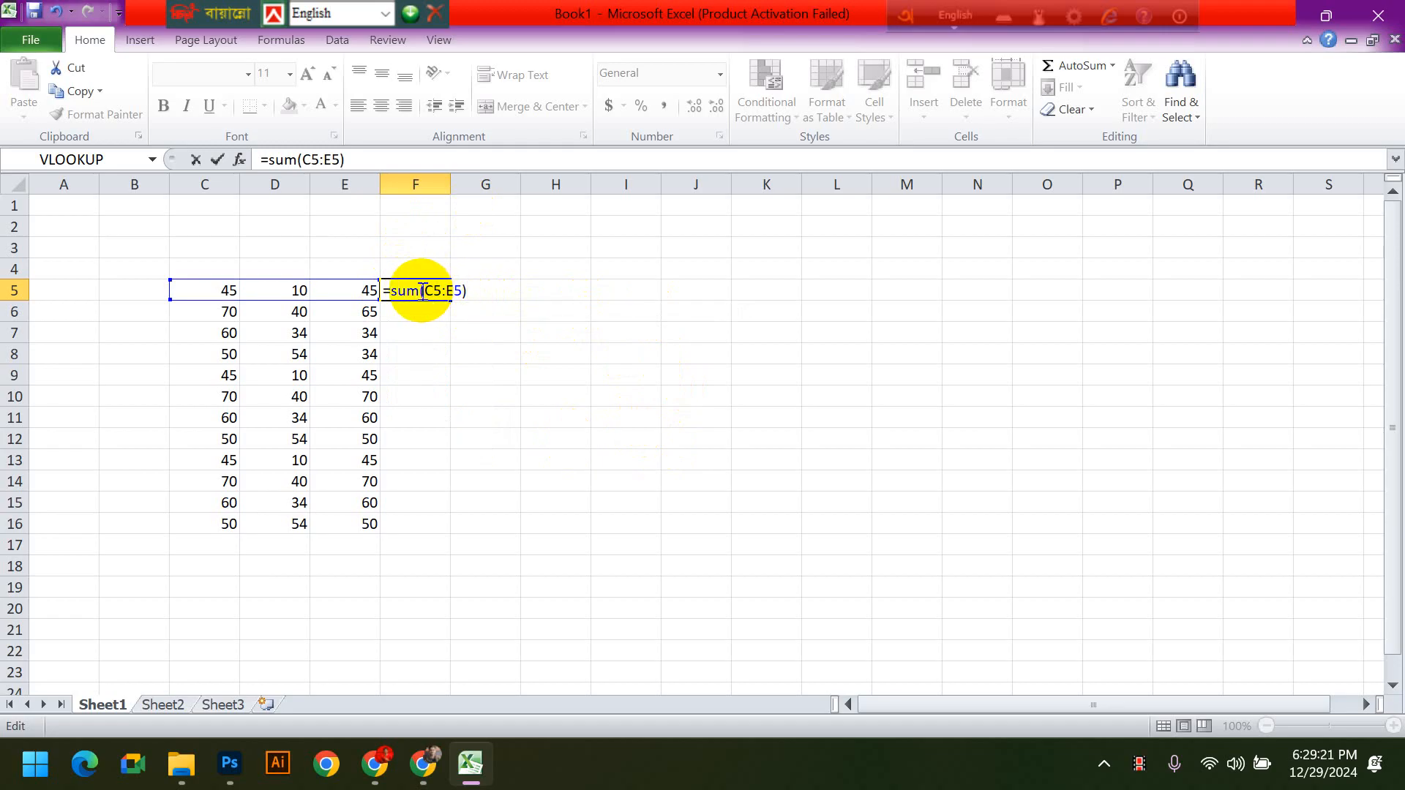
- Highlight the function name and the range in the F5 formula, commit it, and reselect F5
{"action": "left_click_drag", "start_coordinate": [391, 292], "coordinate": [417, 296]}
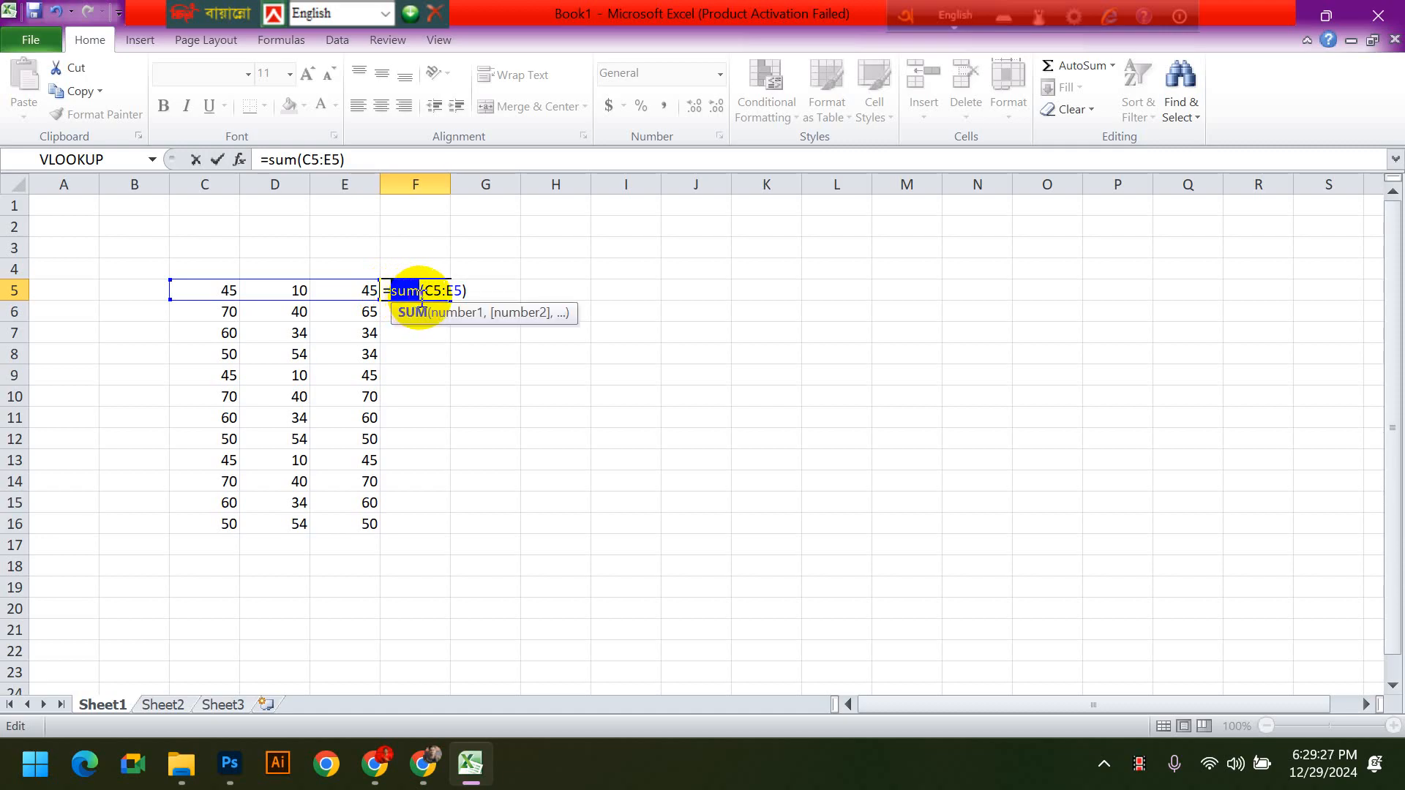
{"action": "left_click", "coordinate": [425, 295]}
{"action": "left_click_drag", "start_coordinate": [426, 295], "coordinate": [456, 298]}
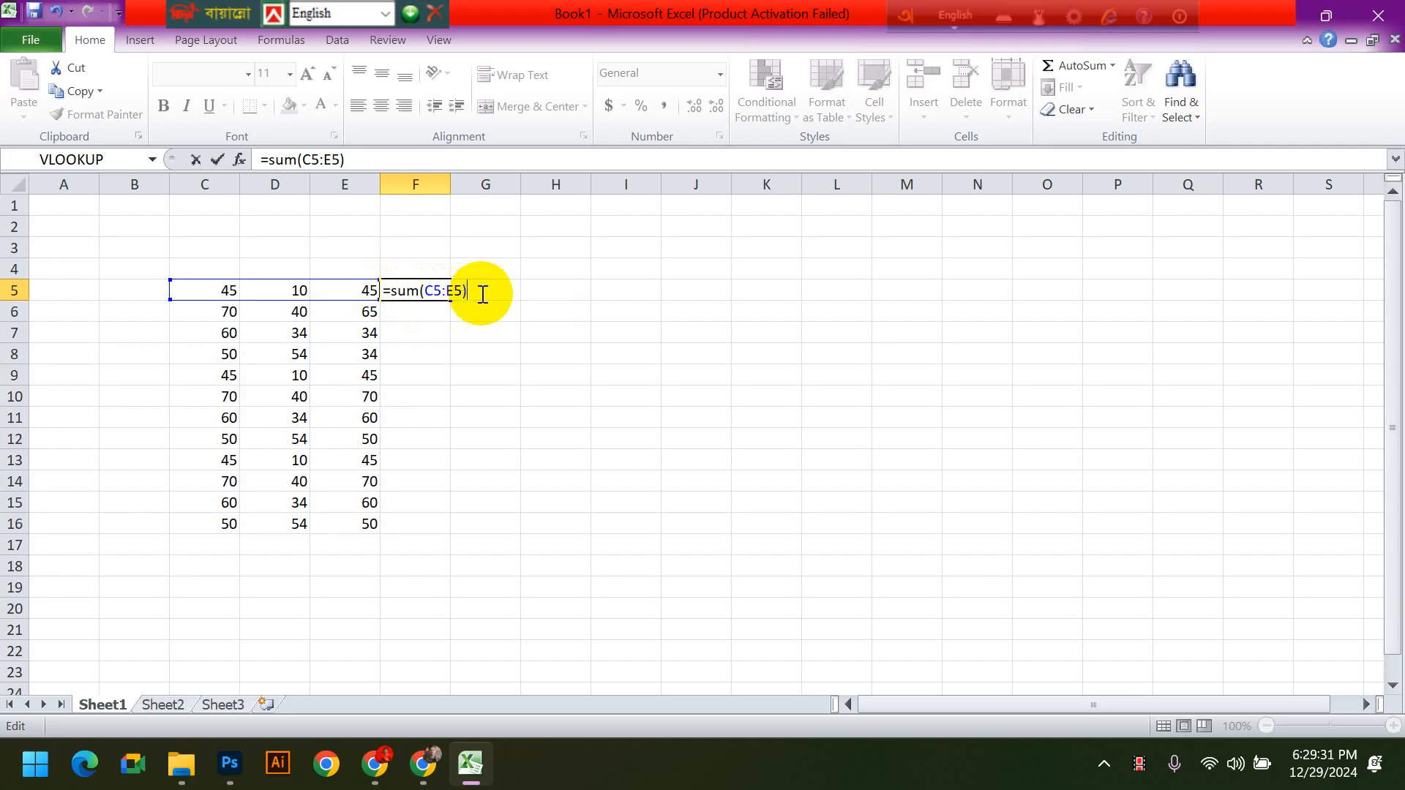
{"action": "key", "text": "Return"}
{"action": "left_click", "coordinate": [431, 290]}
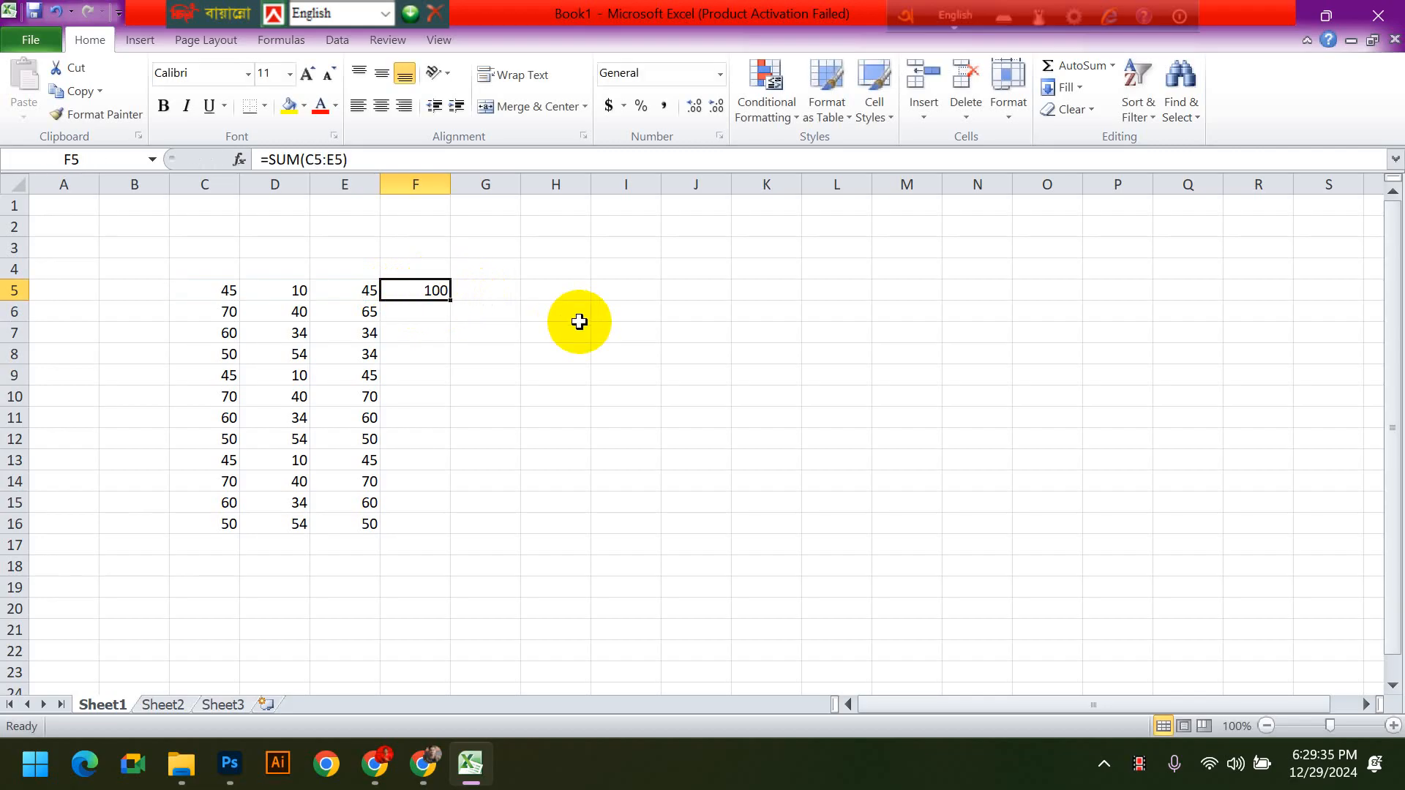
- Clear the SUM formula from F5 and highlight the row values in C5:E5
{"action": "key", "text": "Delete"}
{"action": "left_click", "coordinate": [541, 436]}
{"action": "left_click_drag", "start_coordinate": [227, 290], "coordinate": [369, 292]}
- Enter the addition formula =C5+D5+E5 in F5 by referencing each cell individually
{"action": "left_click", "coordinate": [413, 284]}
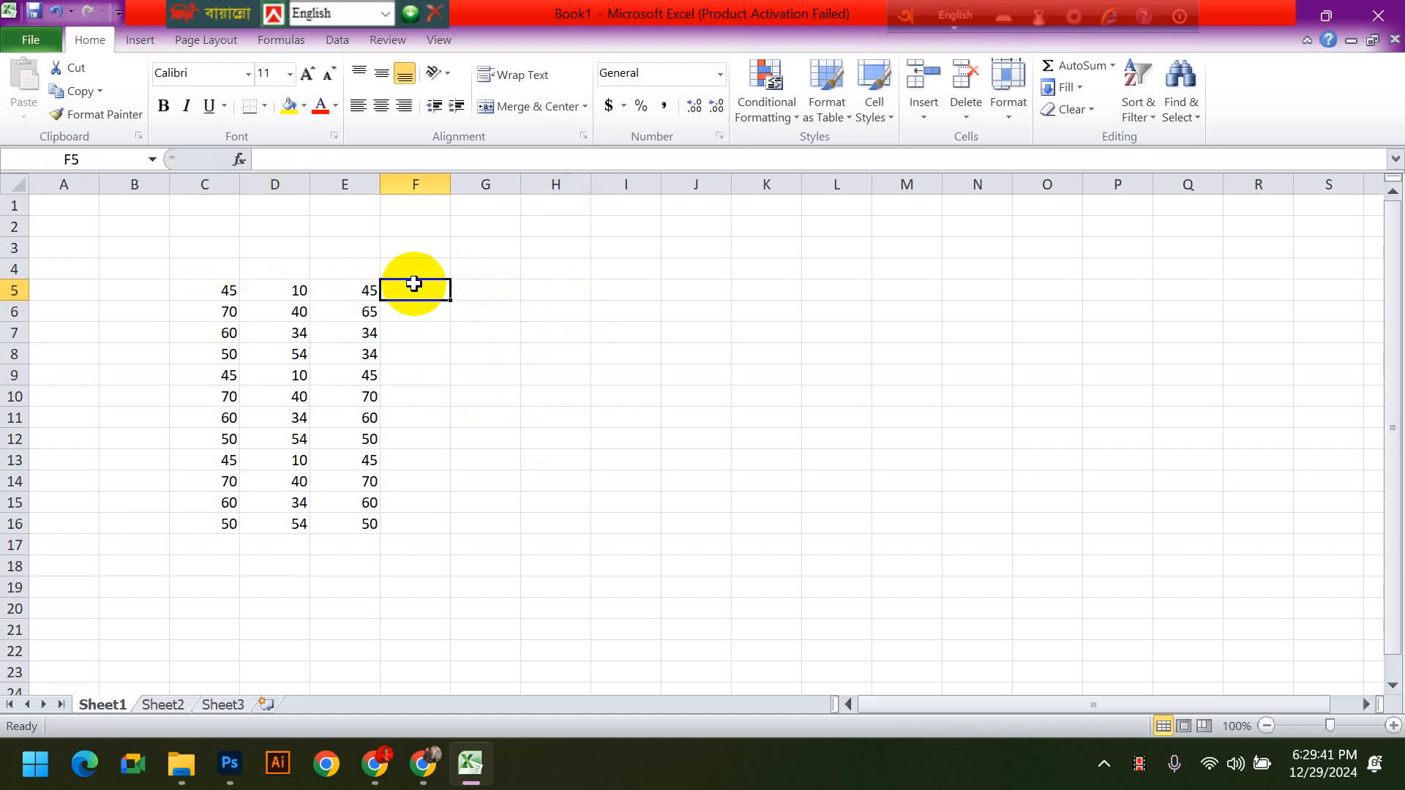
{"action": "type", "text": "="}
{"action": "left_click", "coordinate": [215, 287]}
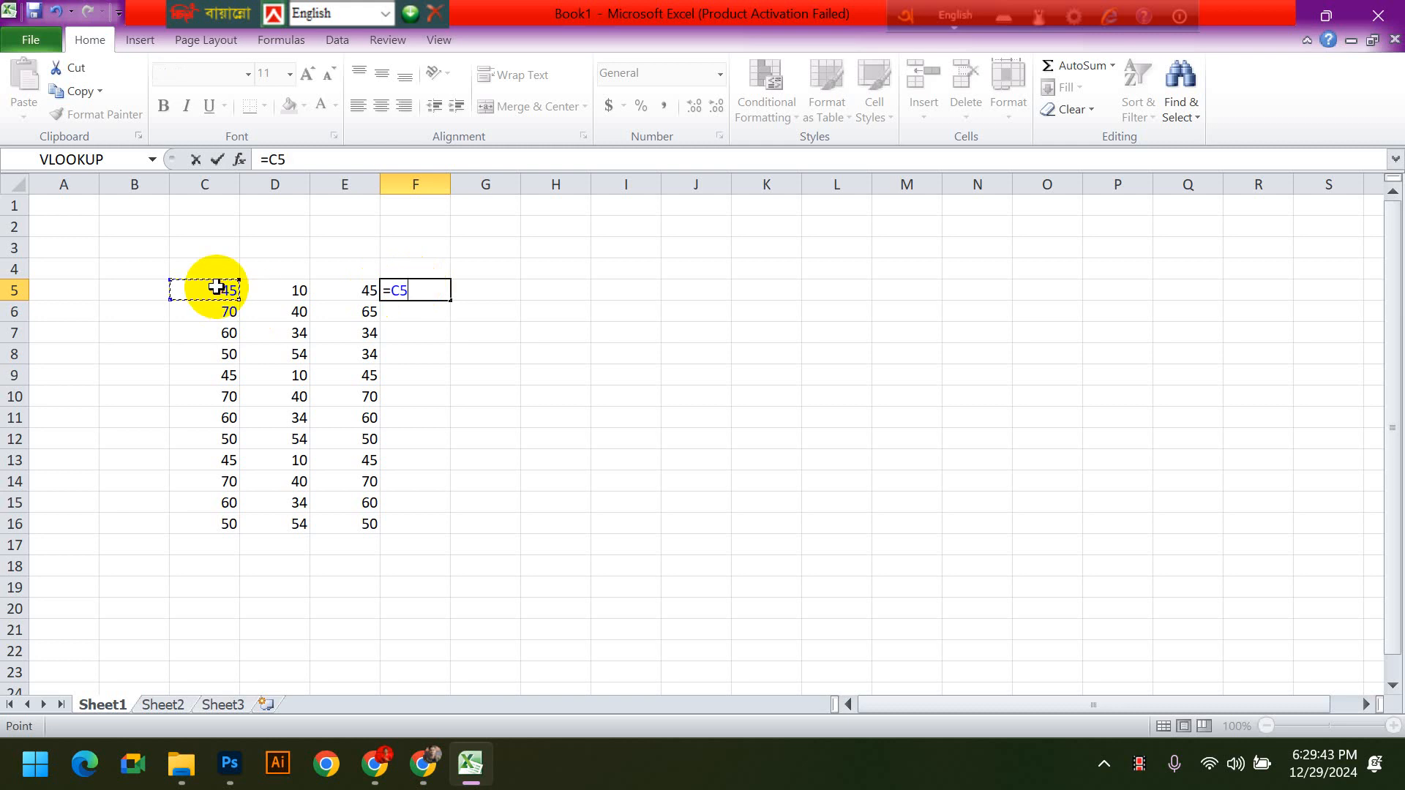
{"action": "type", "text": "+"}
{"action": "left_click", "coordinate": [299, 283]}
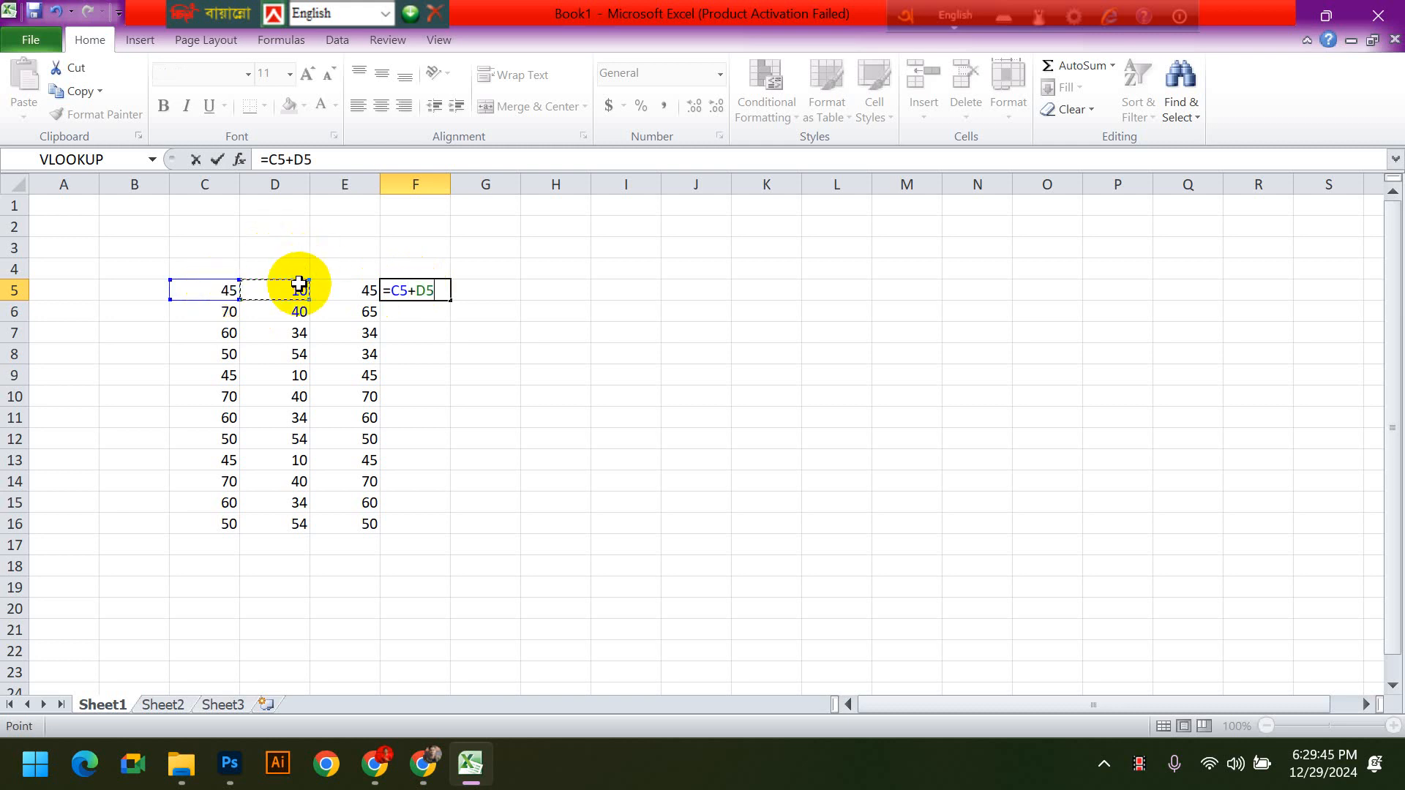
{"action": "type", "text": "_"}
{"action": "key", "text": "BackSpace"}
{"action": "type", "text": "+"}
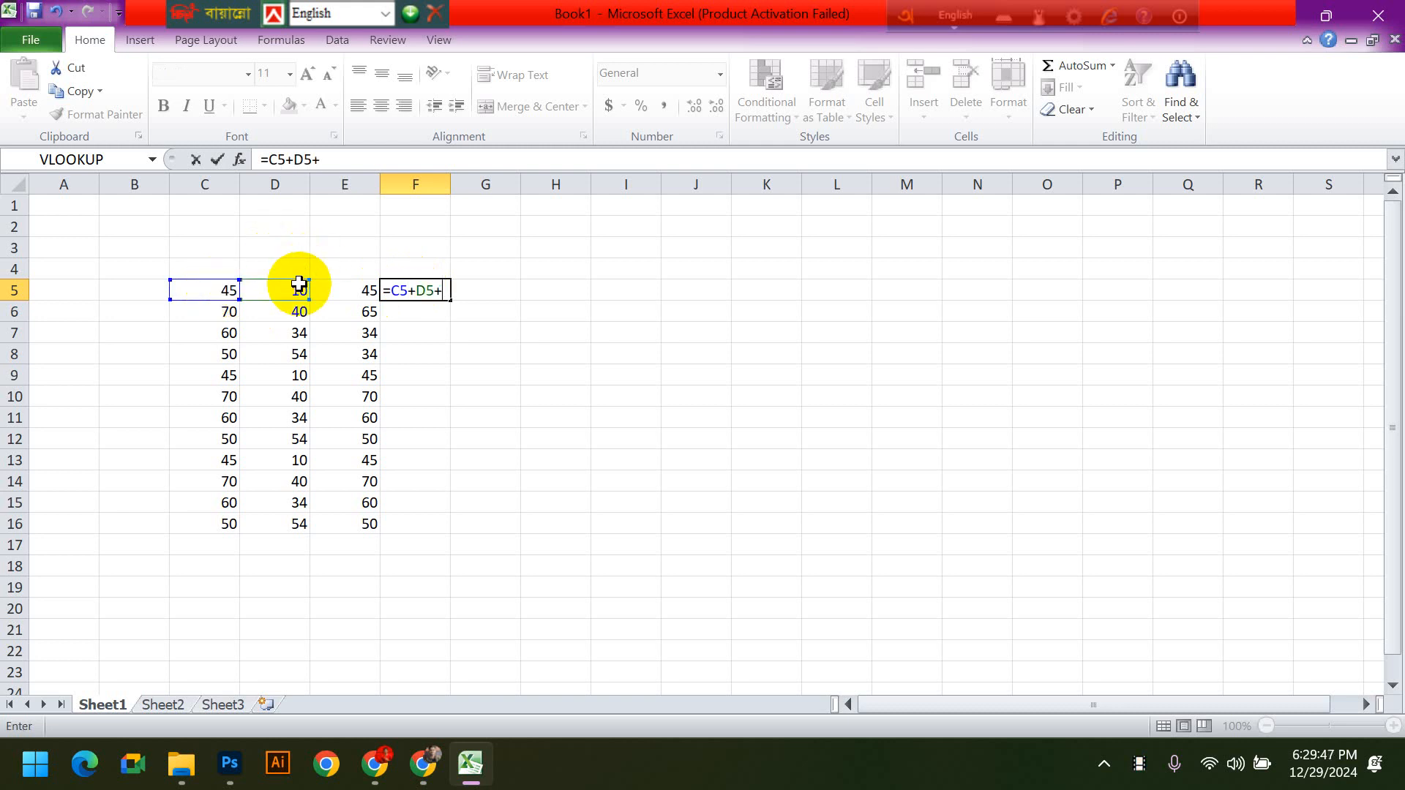
{"action": "left_click", "coordinate": [336, 289]}
{"action": "key", "text": "Return"}
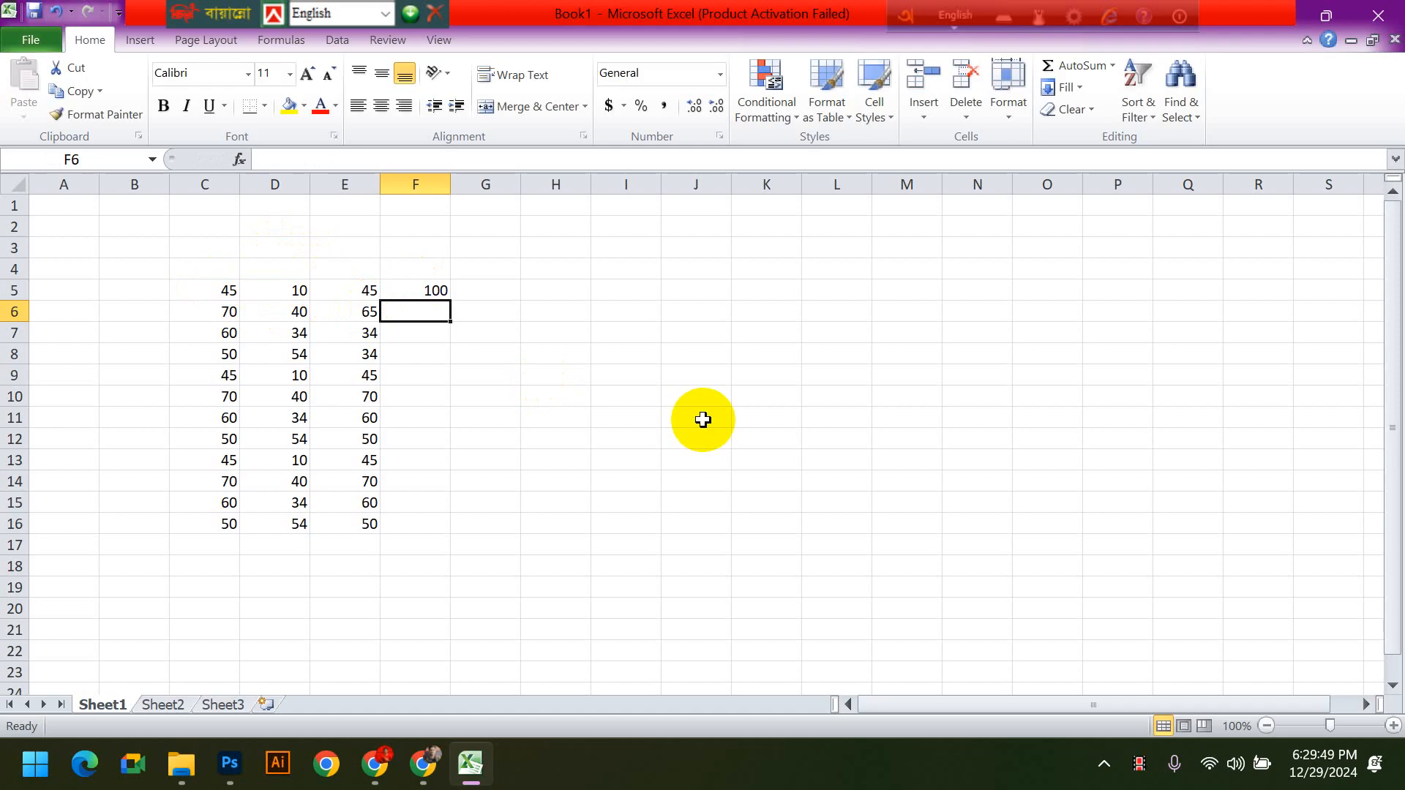
- Clear the addition formula from cell F5
{"action": "left_click", "coordinate": [442, 291]}
{"action": "key", "text": "Delete"}
{"action": "left_click", "coordinate": [623, 371]}
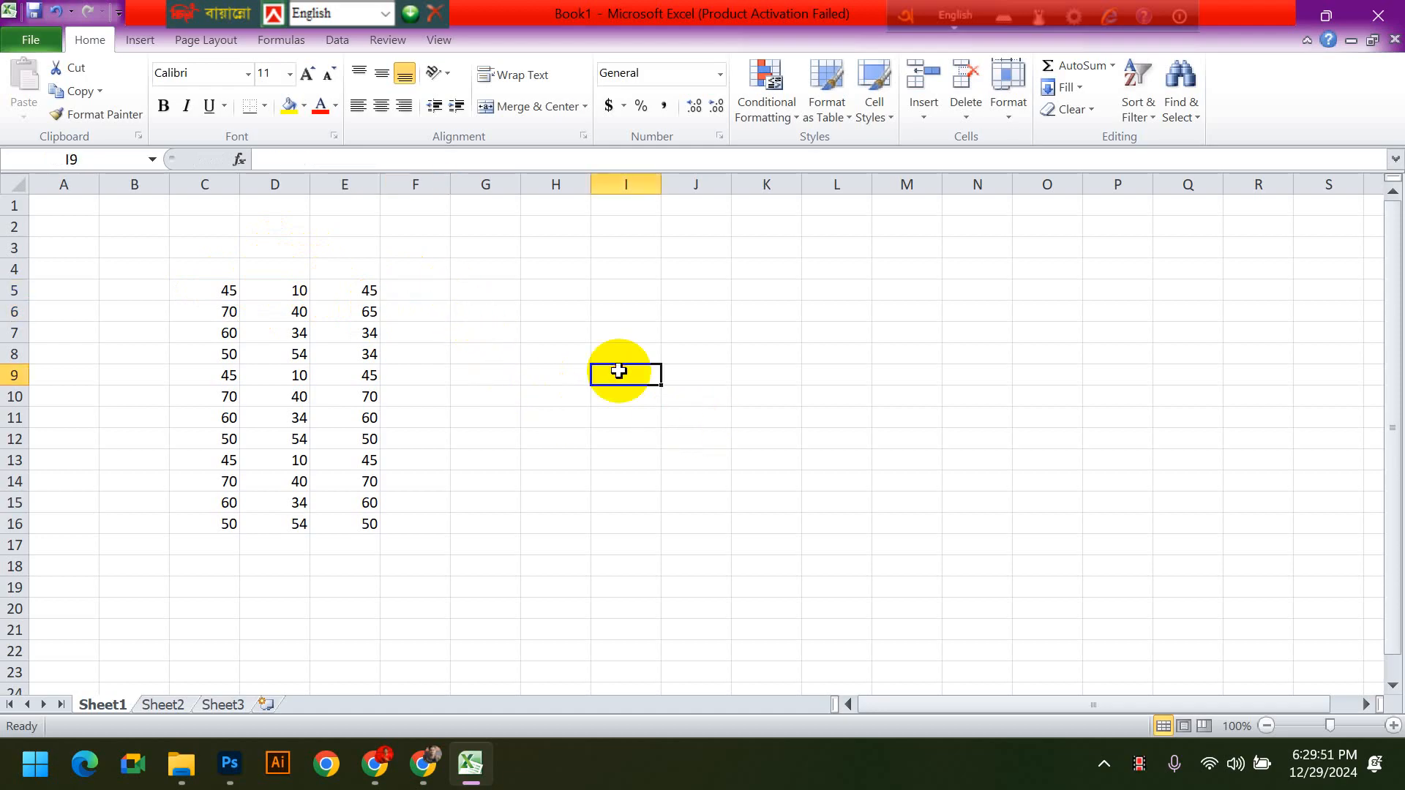
- Start a new formula in F5 and extend its reference from C5 to the range C5:E5
{"action": "left_click", "coordinate": [443, 293]}
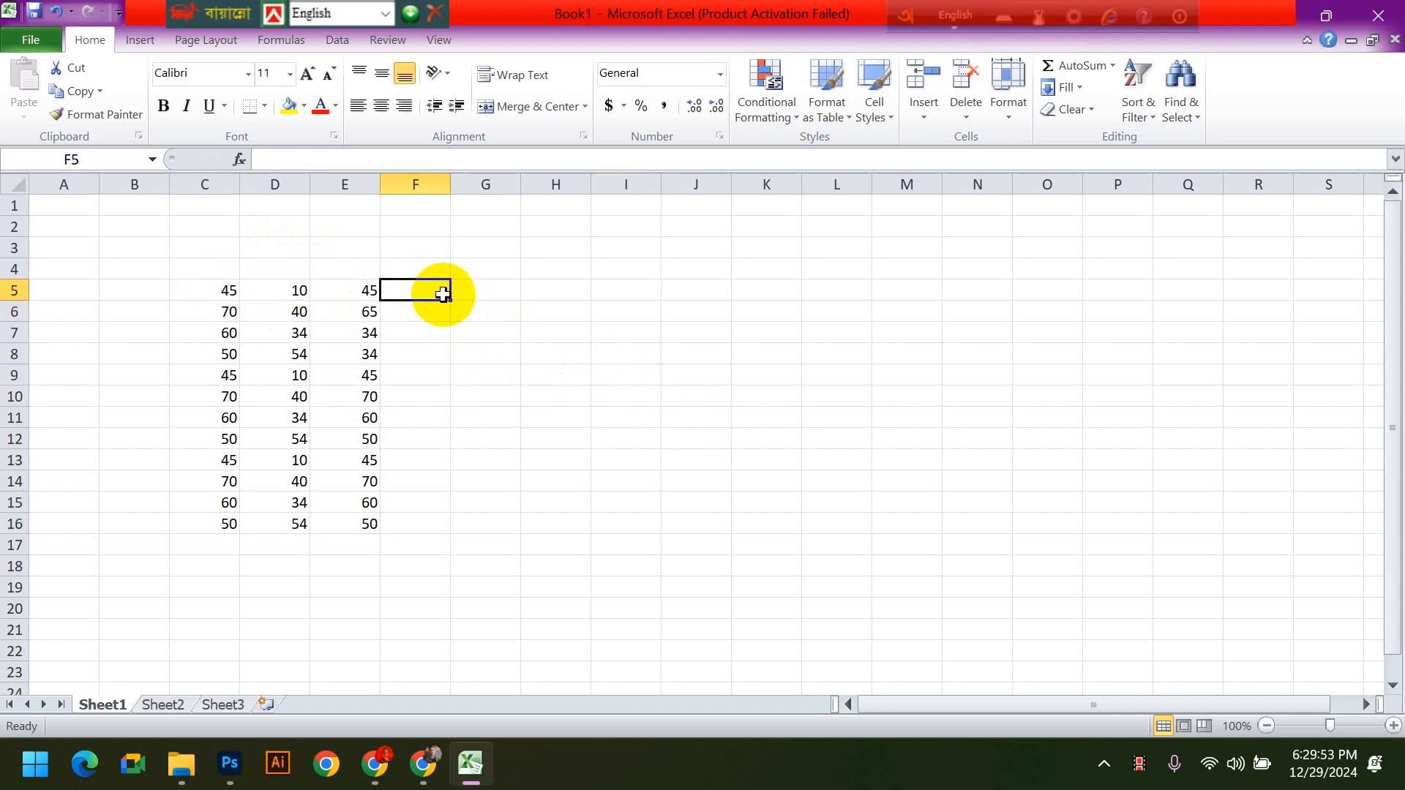
{"action": "type", "text": "="}
{"action": "left_click", "coordinate": [218, 287]}
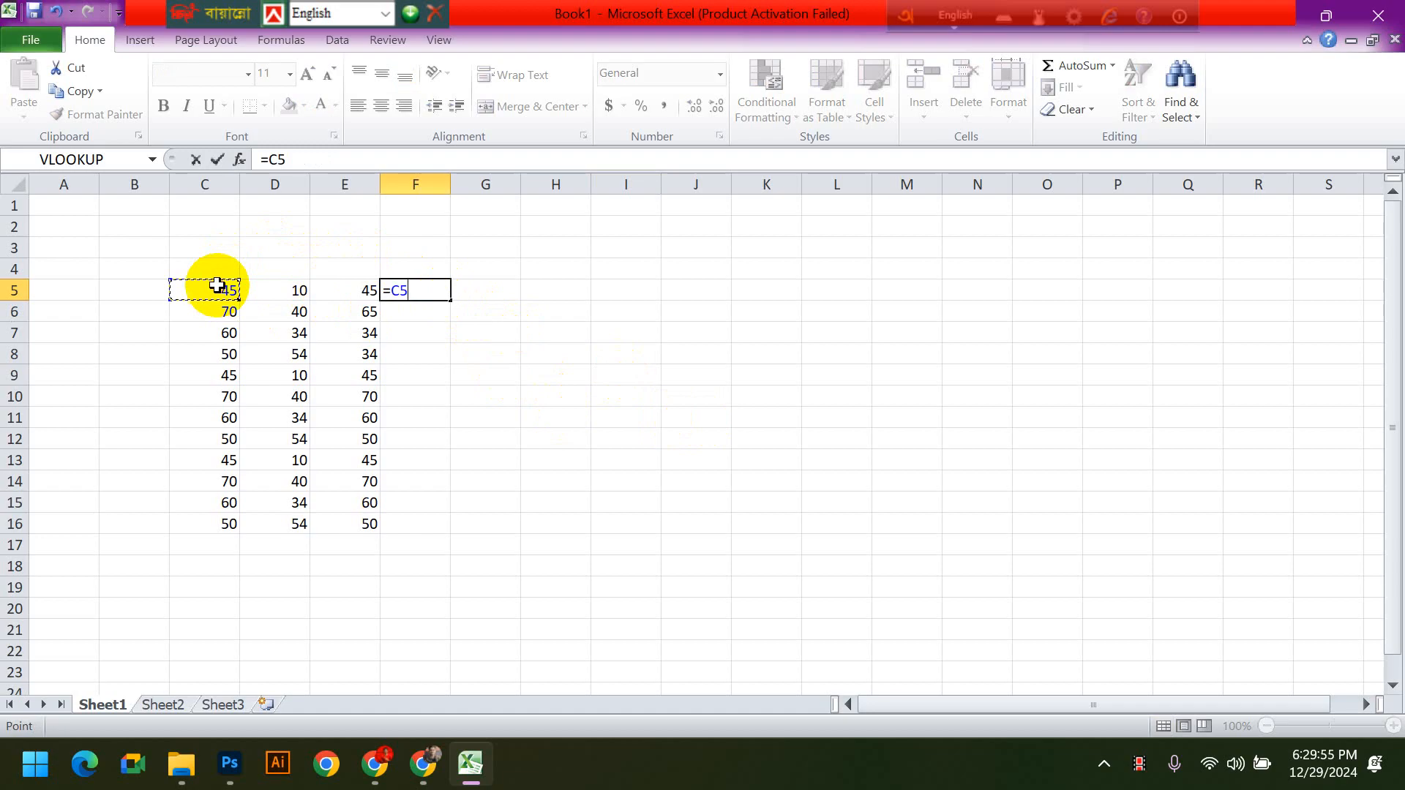
{"action": "key", "text": "F8"}
{"action": "left_click", "coordinate": [341, 290]}
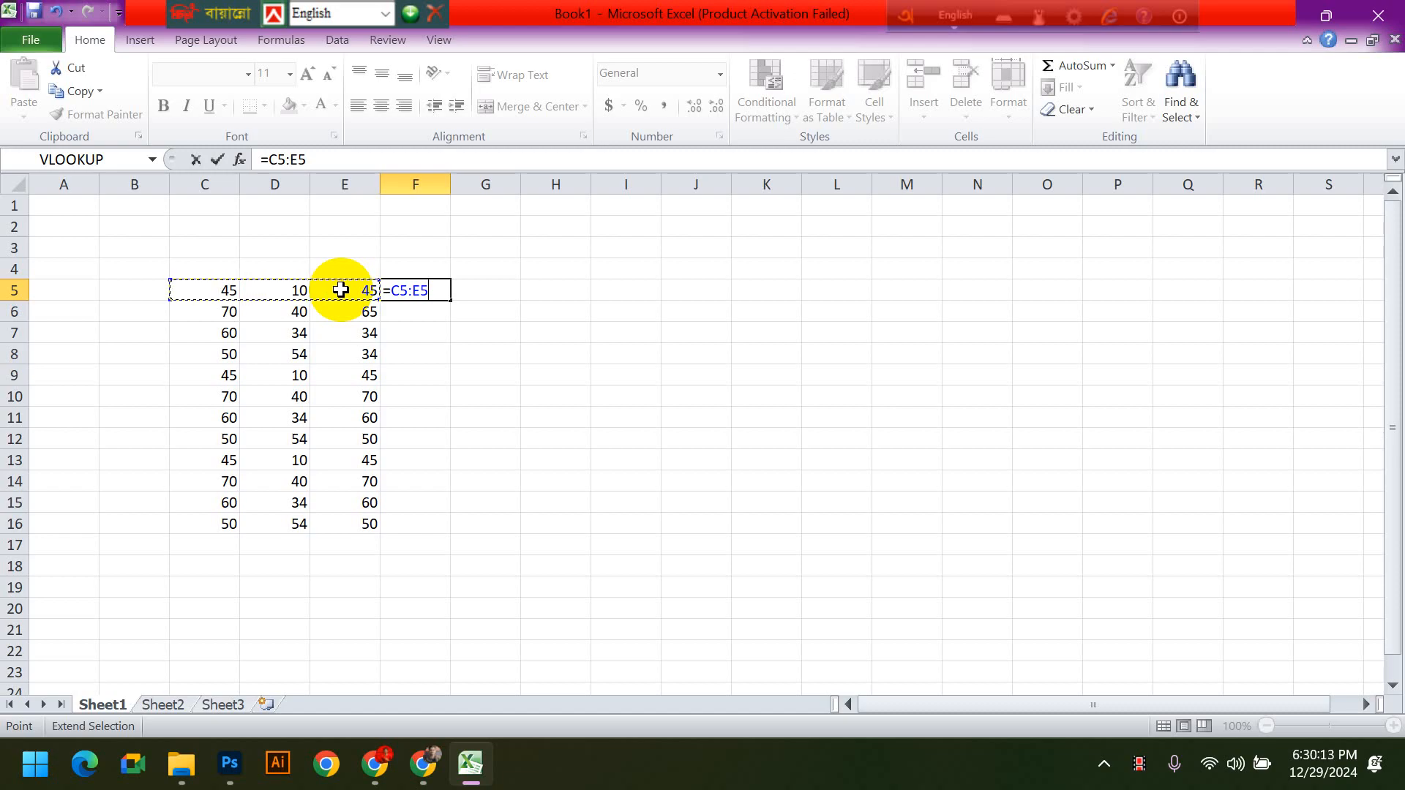
- Replace the bare range reference in F5 with =sum(C5:E5), extending the range from C5 to E5, and commit the formula
{"action": "key", "text": "BackSpace"}
{"action": "key", "text": "BackSpace"}
{"action": "key", "text": "BackSpace"}
{"action": "key", "text": "BackSpace"}
{"action": "key", "text": "BackSpace"}
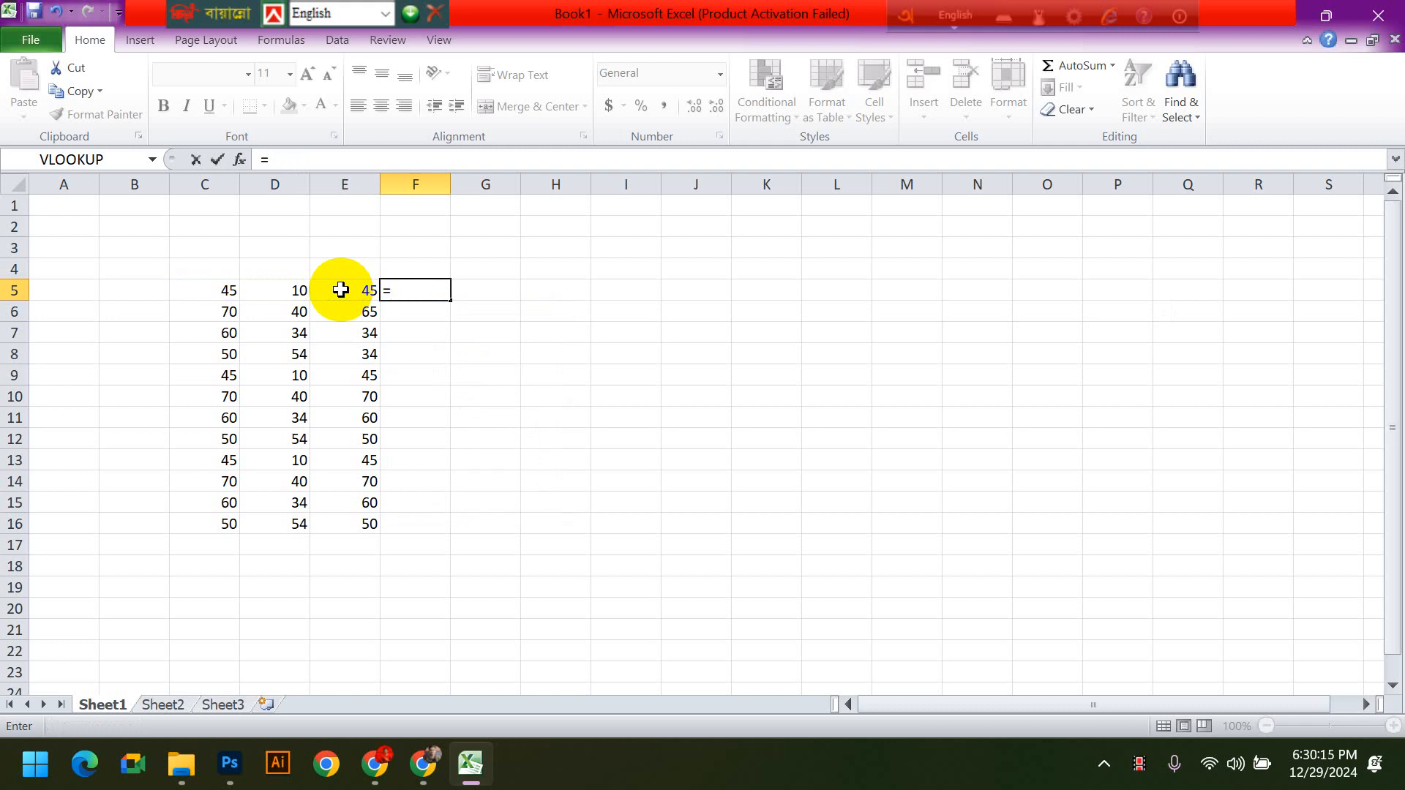
{"action": "type", "text": "sum"}
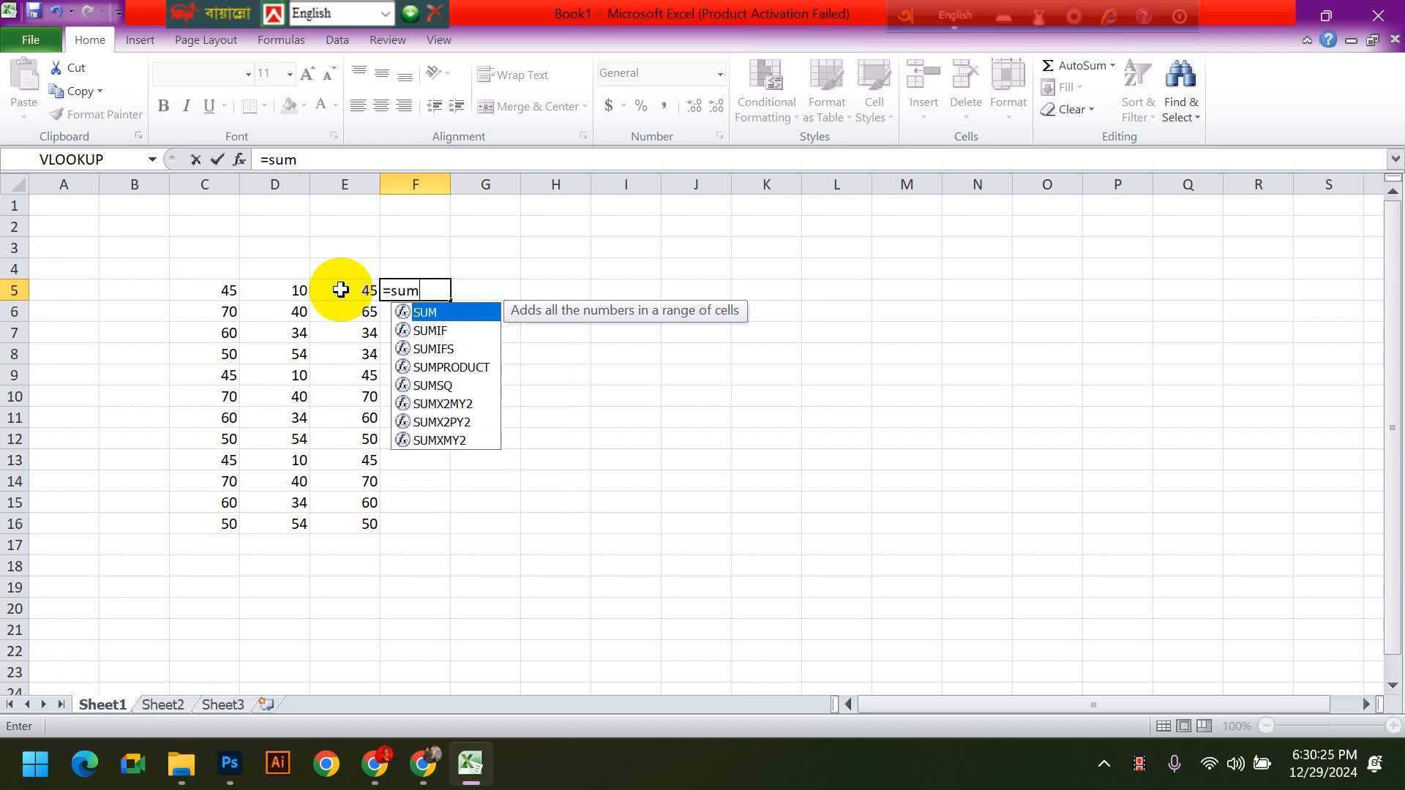
{"action": "type", "text": "("}
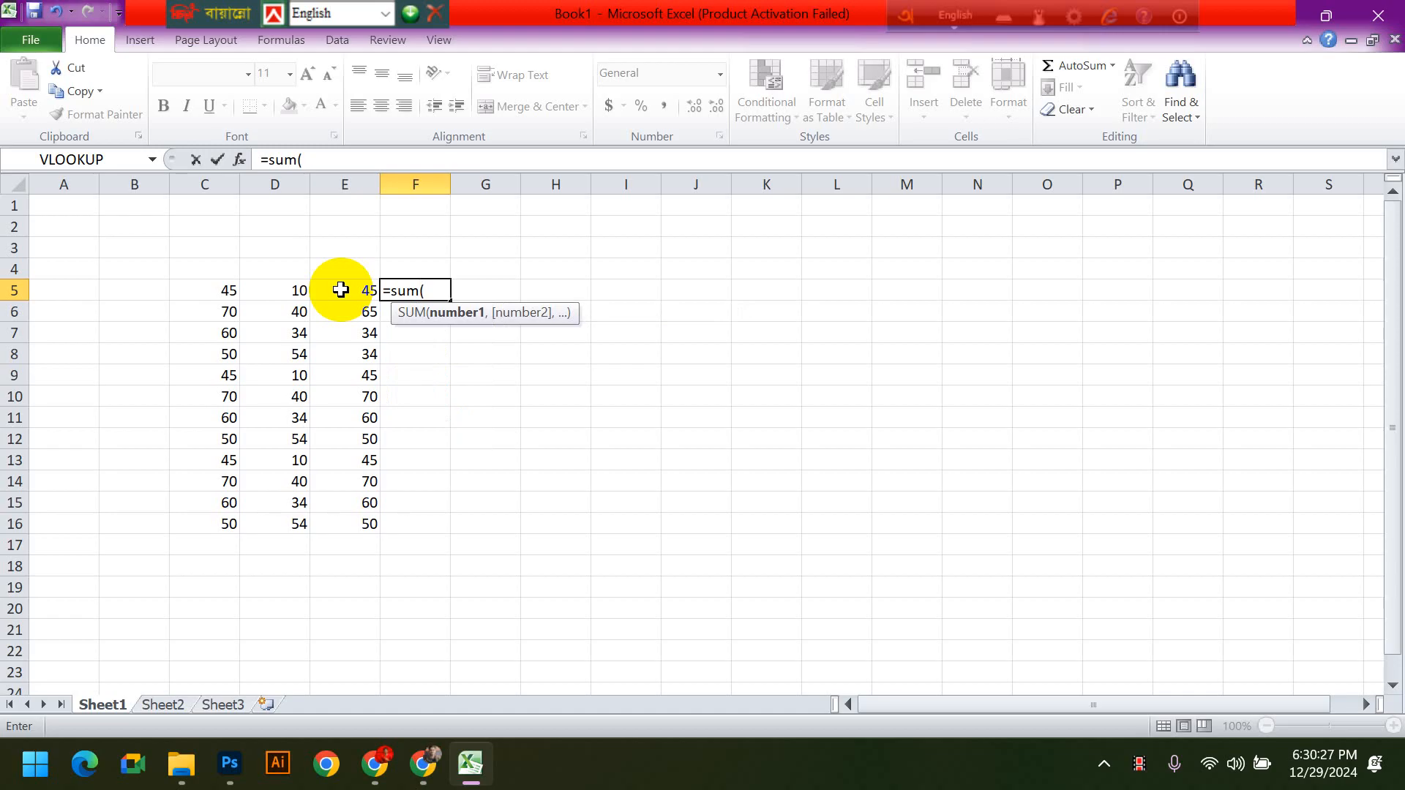
{"action": "left_click", "coordinate": [223, 290]}
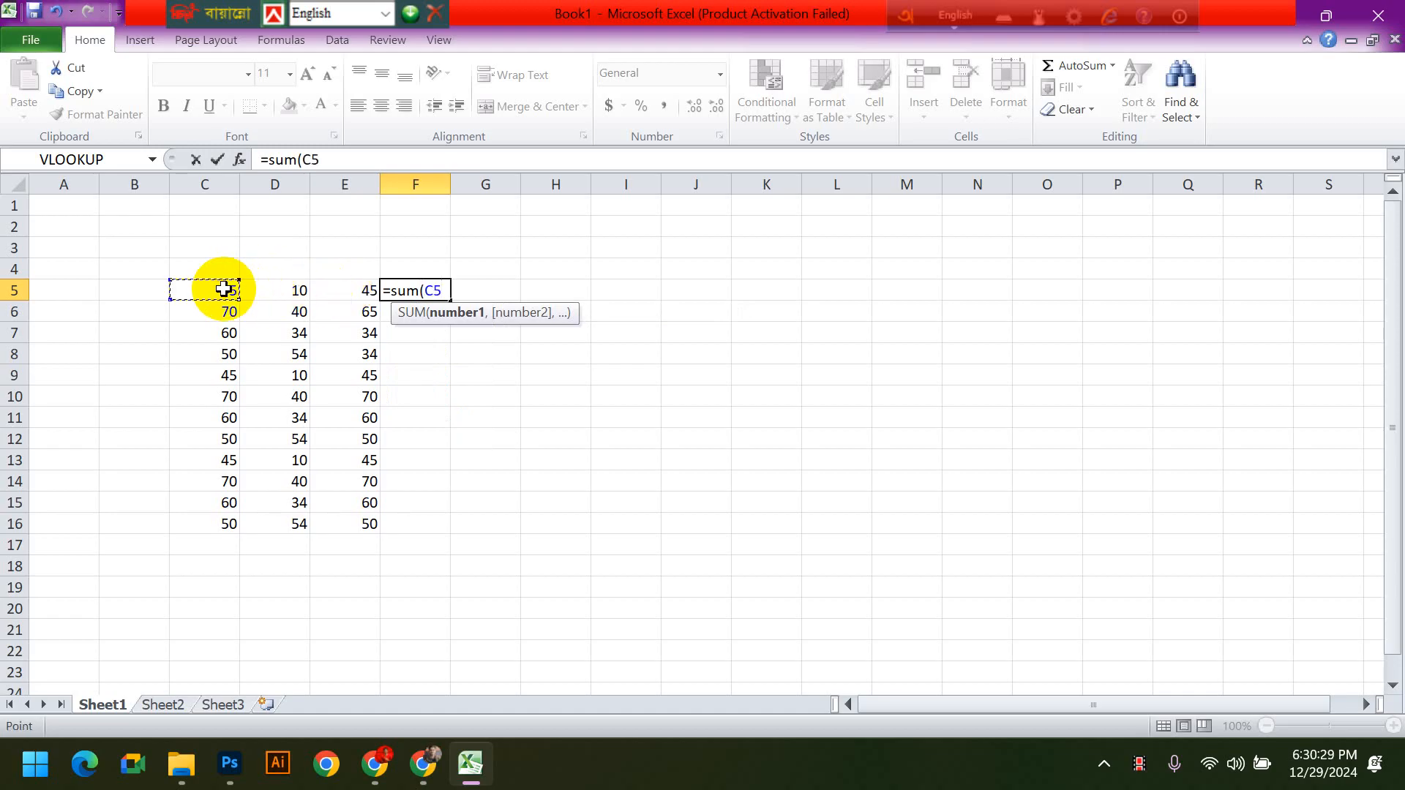
{"action": "key", "text": "F8"}
{"action": "left_click", "coordinate": [338, 291]}
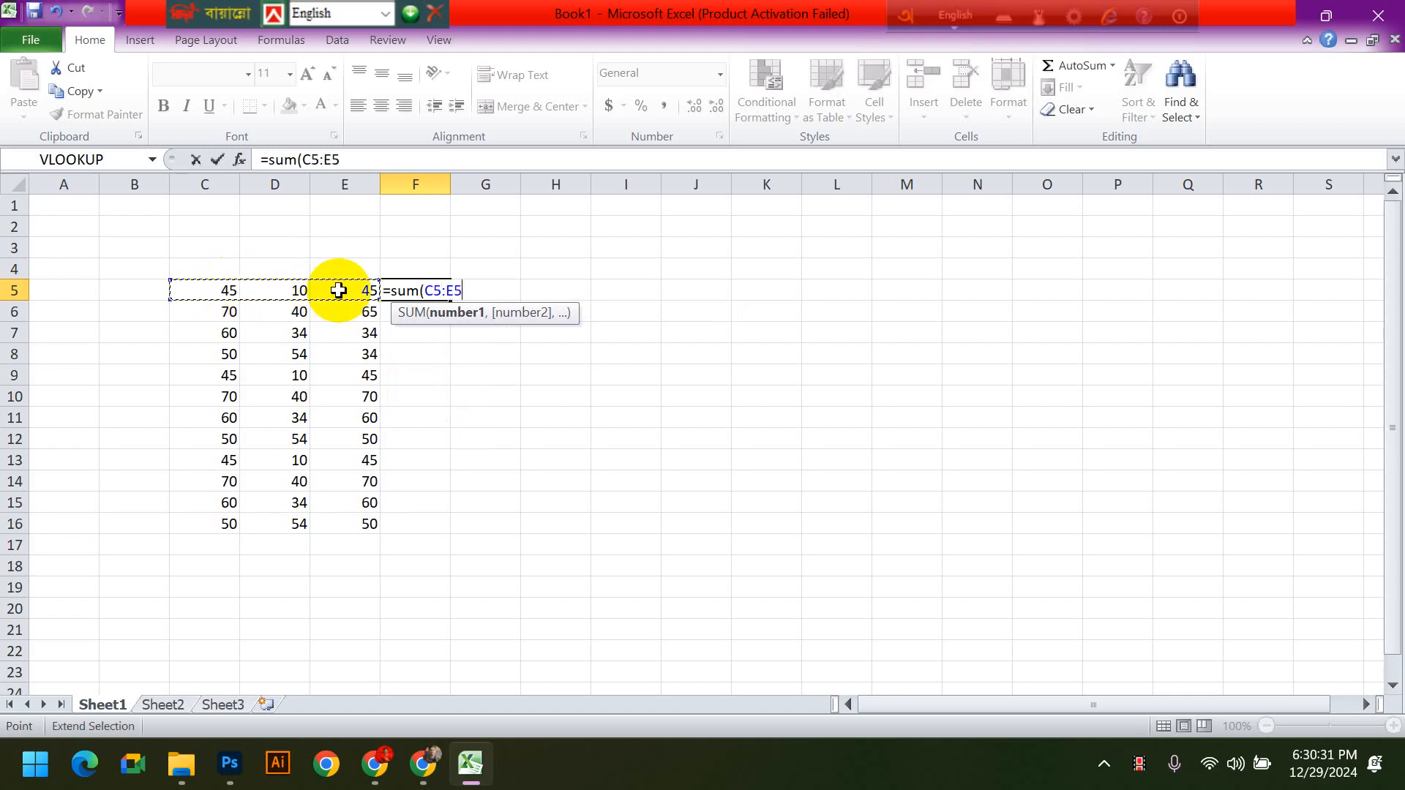
{"action": "type", "text": ")"}
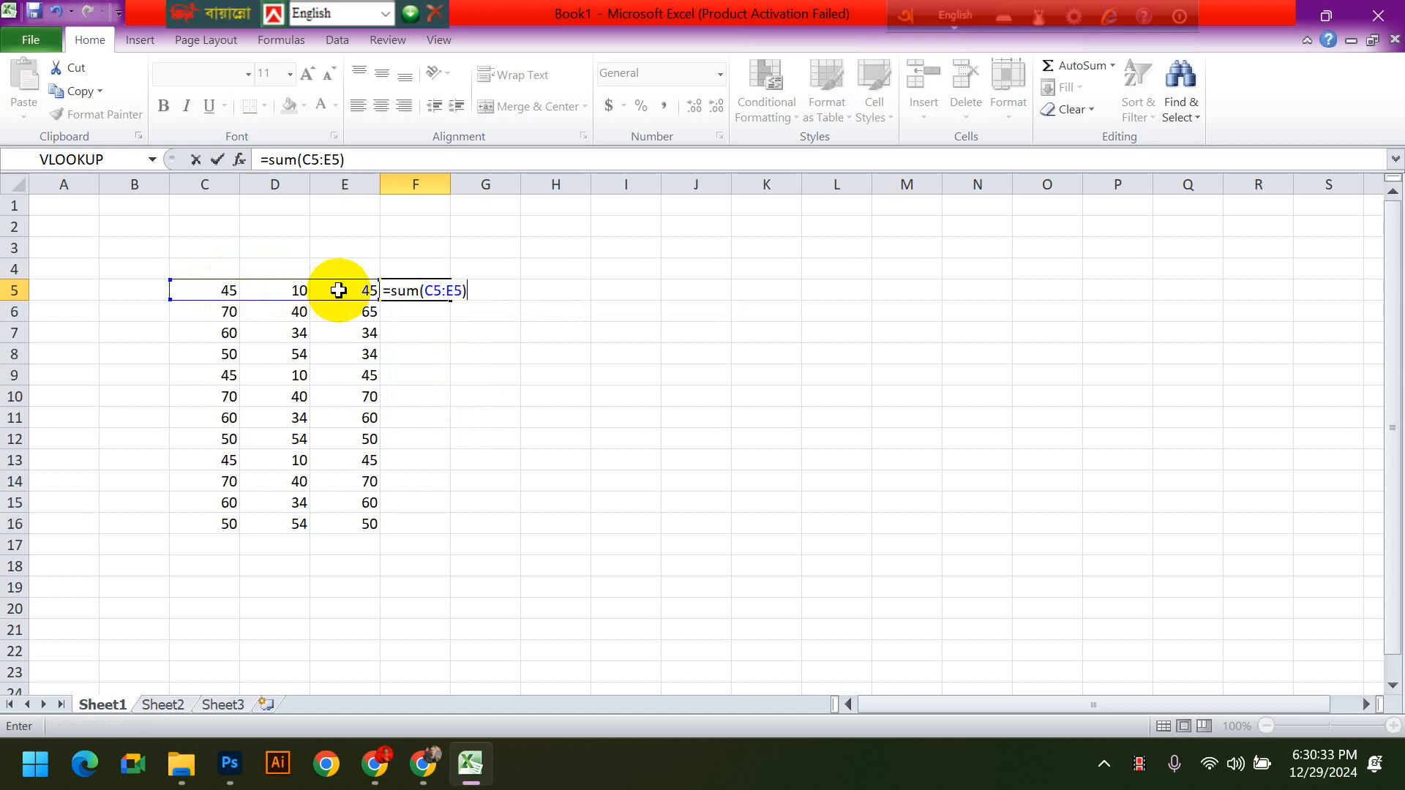
{"action": "key", "text": "Return"}
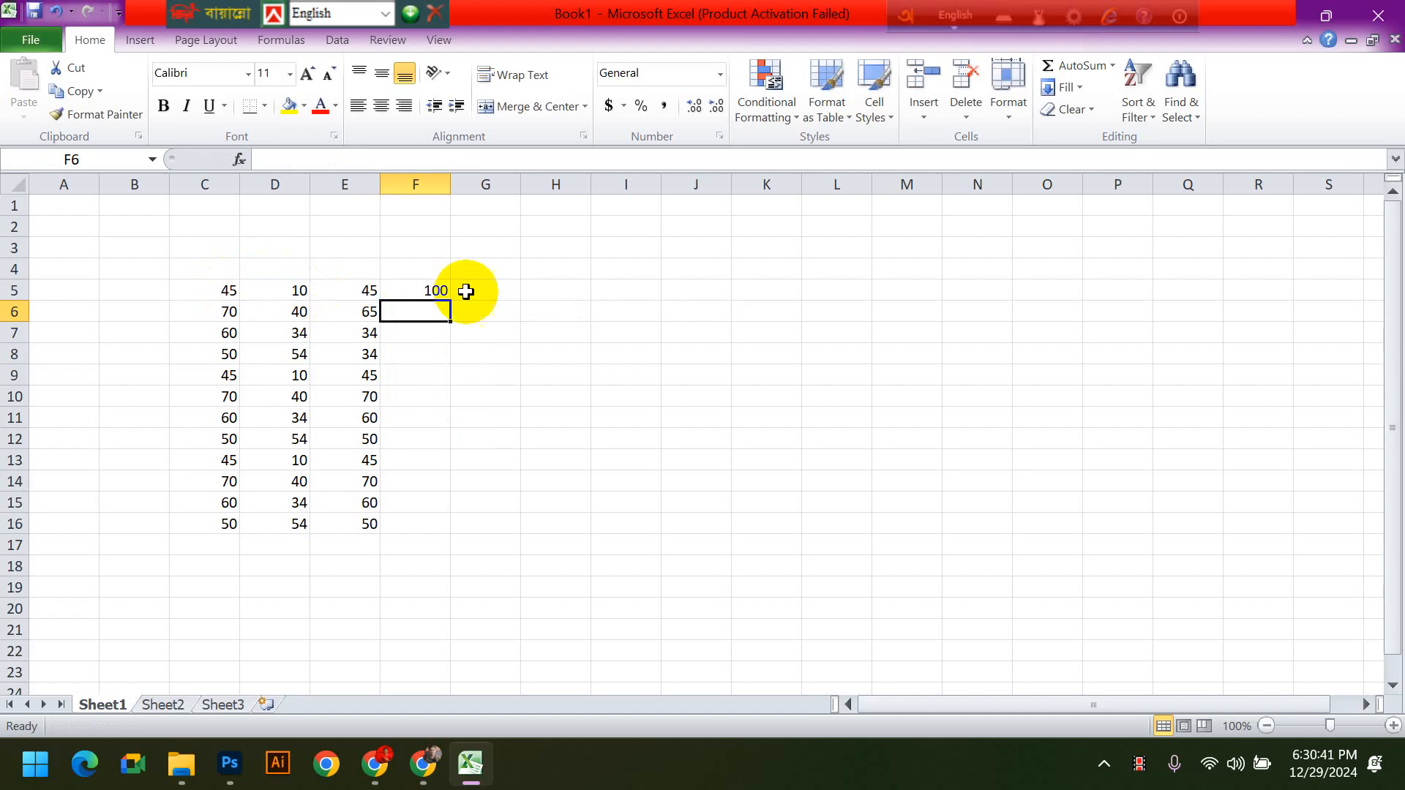
- Open the F5 formula for editing and highlight the SUM function name to examine its structure
{"action": "left_click", "coordinate": [436, 290]}
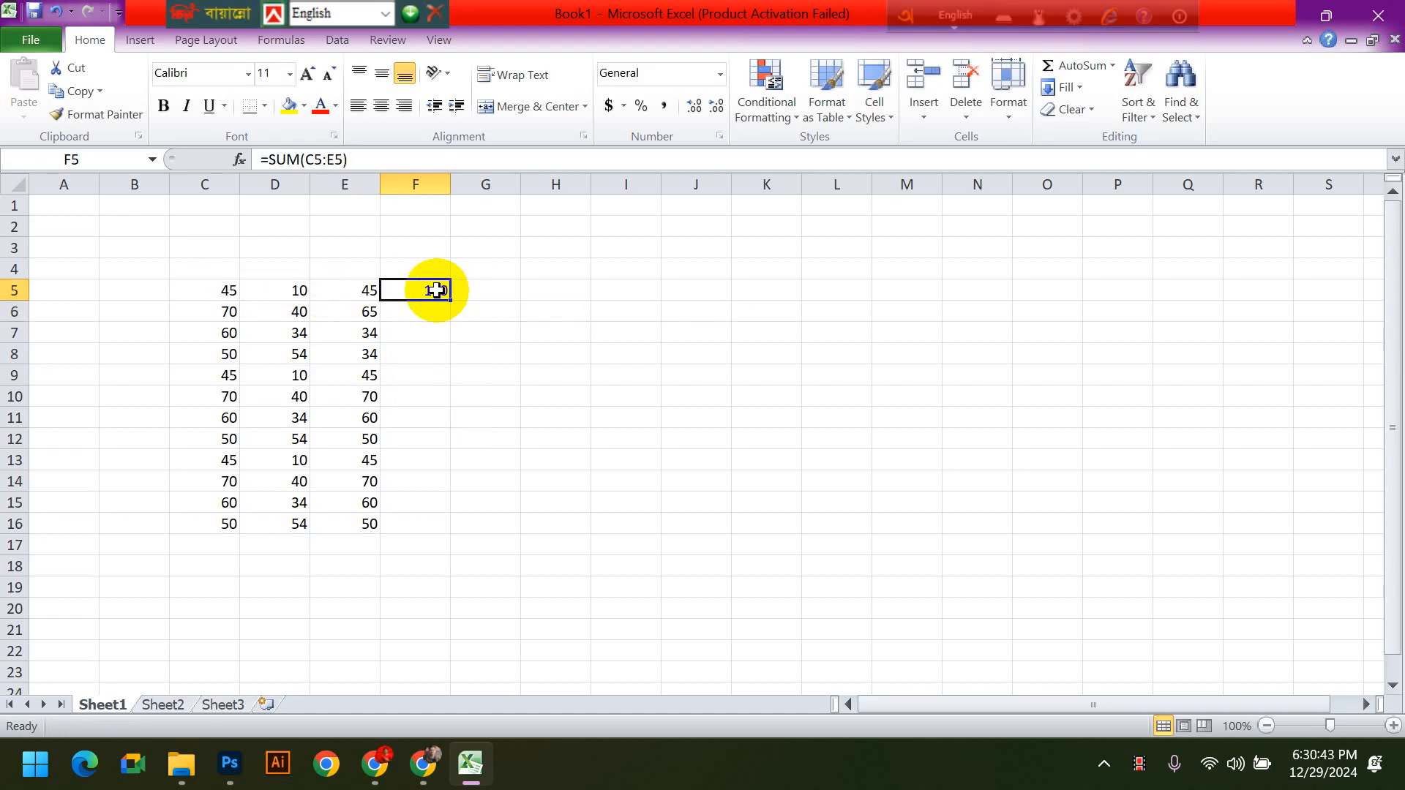
{"action": "double_click", "coordinate": [436, 291]}
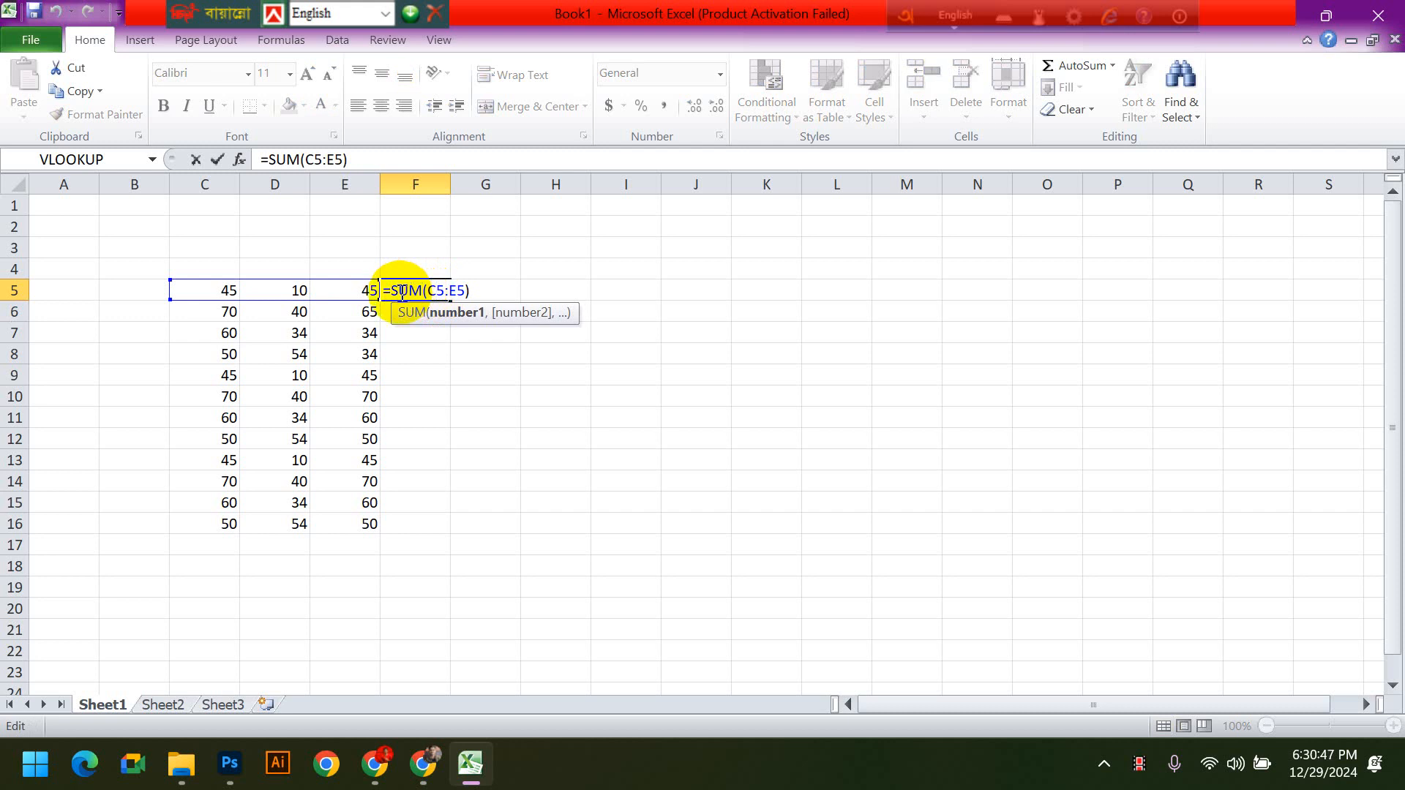
{"action": "left_click", "coordinate": [422, 293]}
{"action": "left_click_drag", "start_coordinate": [422, 293], "coordinate": [390, 300]}
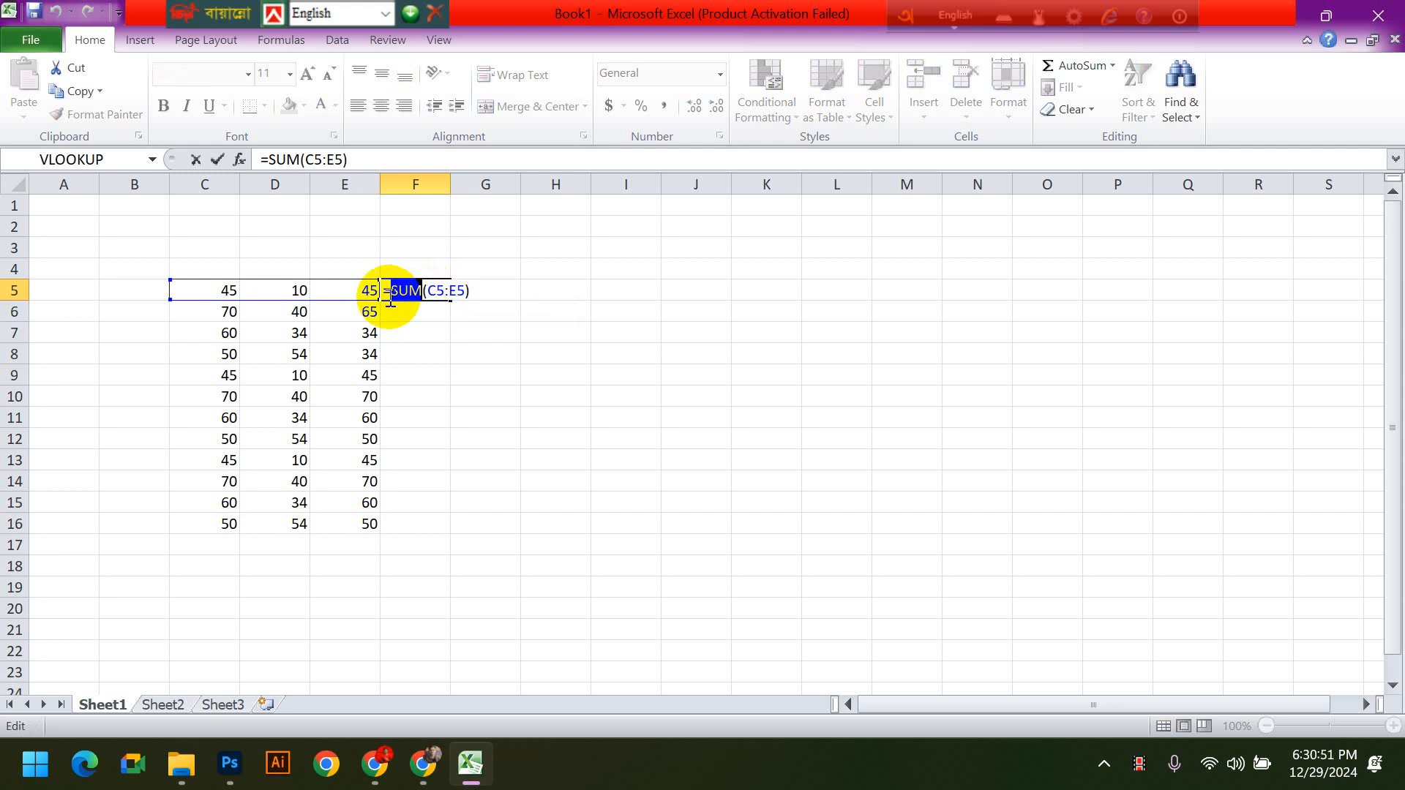
{"action": "left_click", "coordinate": [498, 286]}
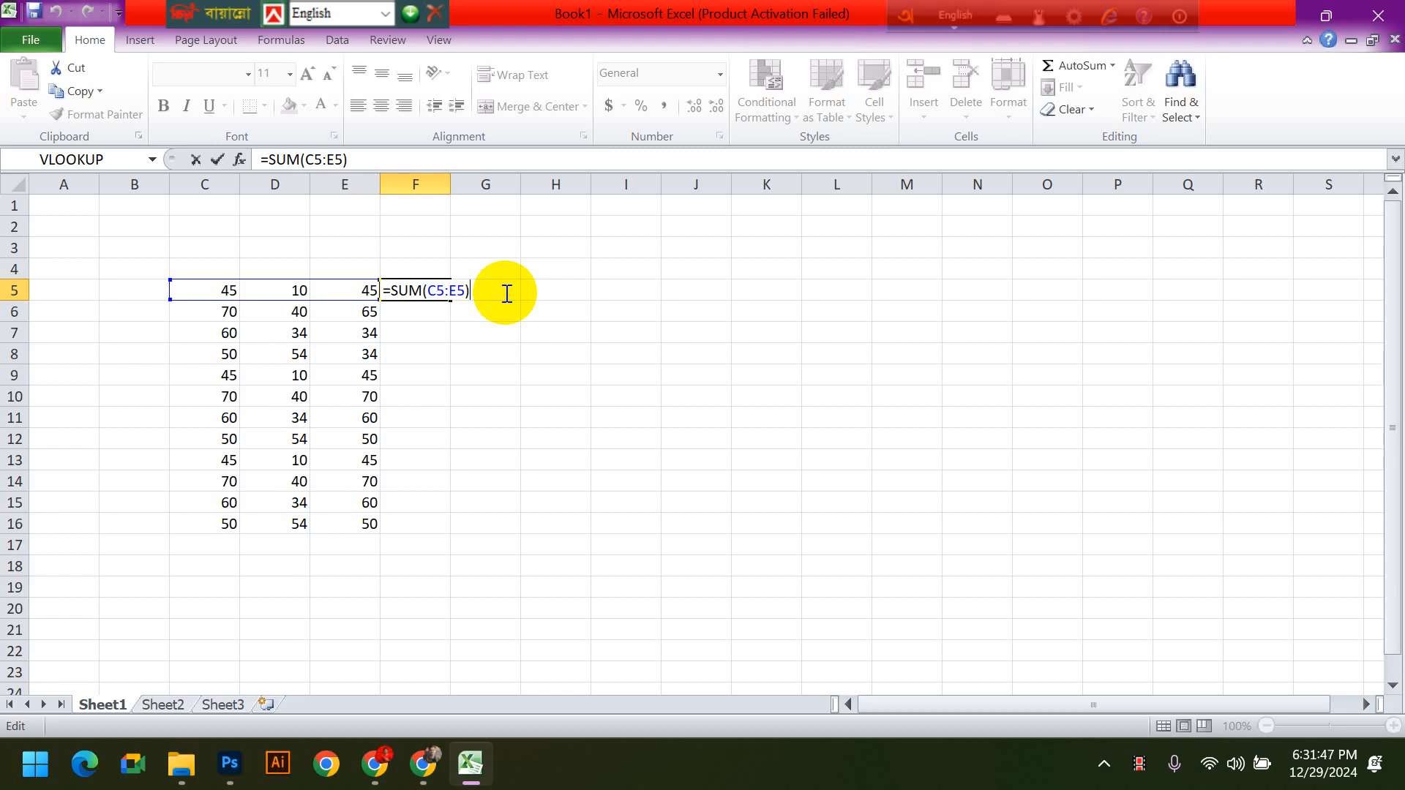
{"action": "key", "text": "Return"}
{"action": "scroll", "coordinate": [512, 413], "scroll_direction": "down", "scroll_amount": 2}
{"action": "left_click", "coordinate": [513, 414]}
{"action": "type", "text": "="}
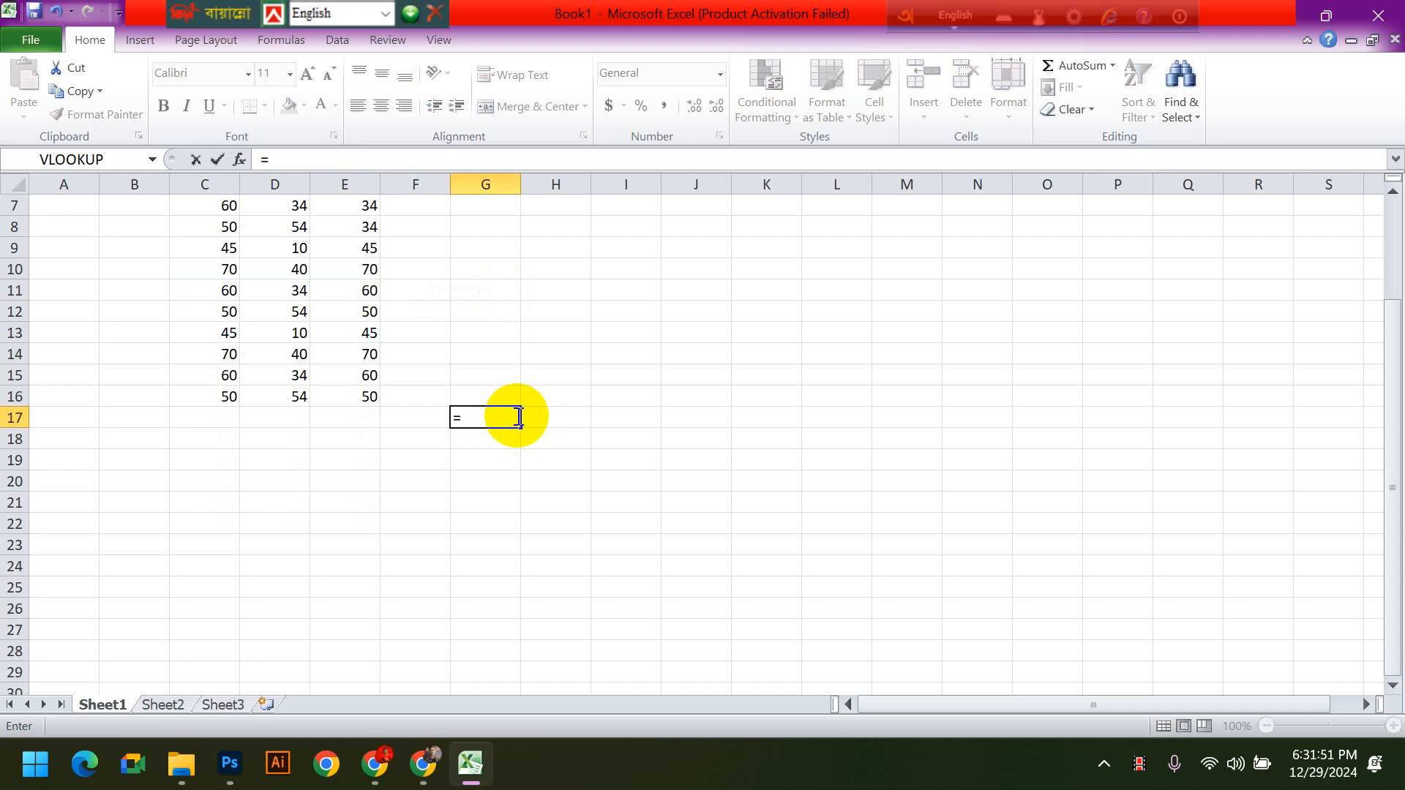
{"action": "type", "text": "xyz"}
{"action": "type", "text": "("}
{"action": "type", "text": ")"}
{"action": "key", "text": "BackSpace"}
{"action": "key", "text": "BackSpace"}
{"action": "key", "text": "BackSpace"}
{"action": "key", "text": "Escape"}
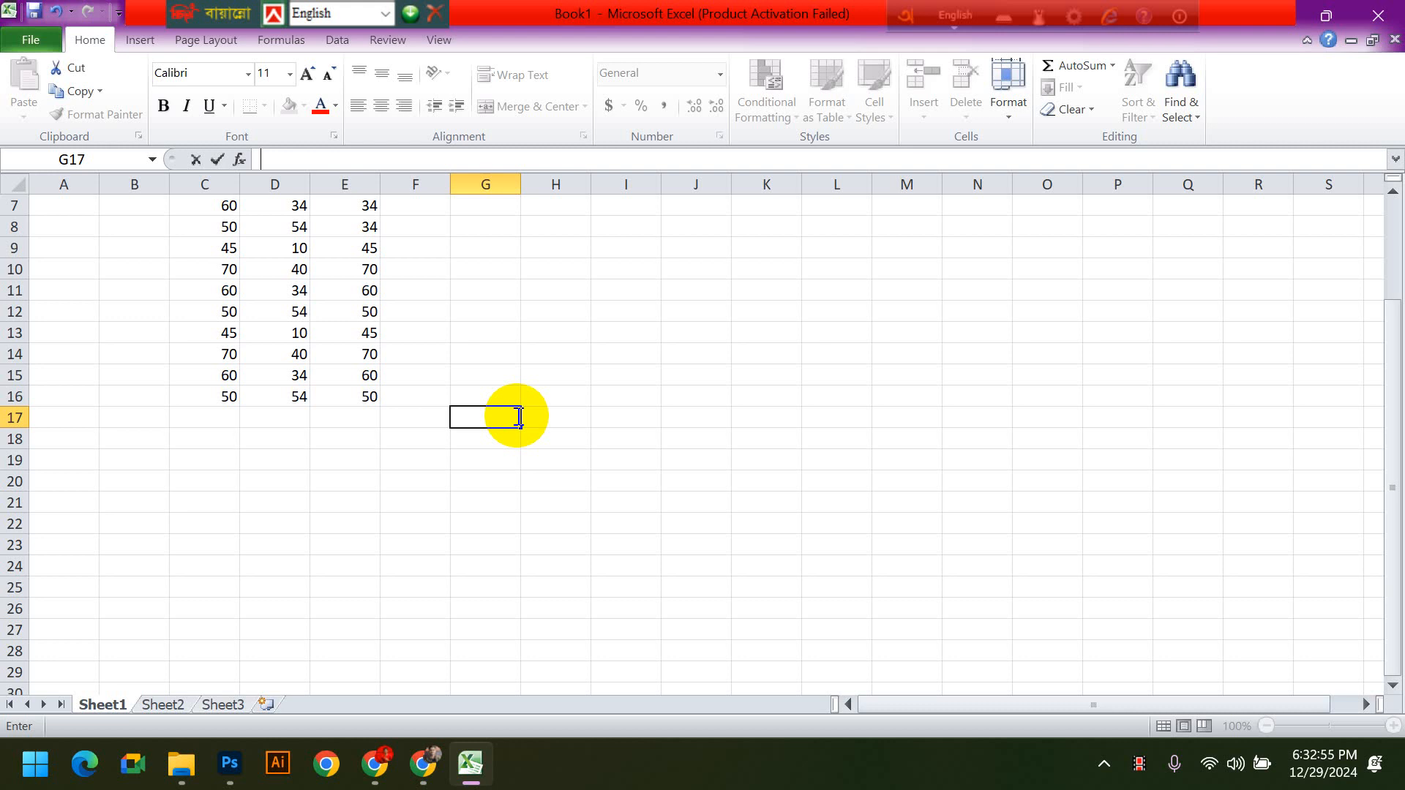
{"action": "left_click", "coordinate": [696, 354]}
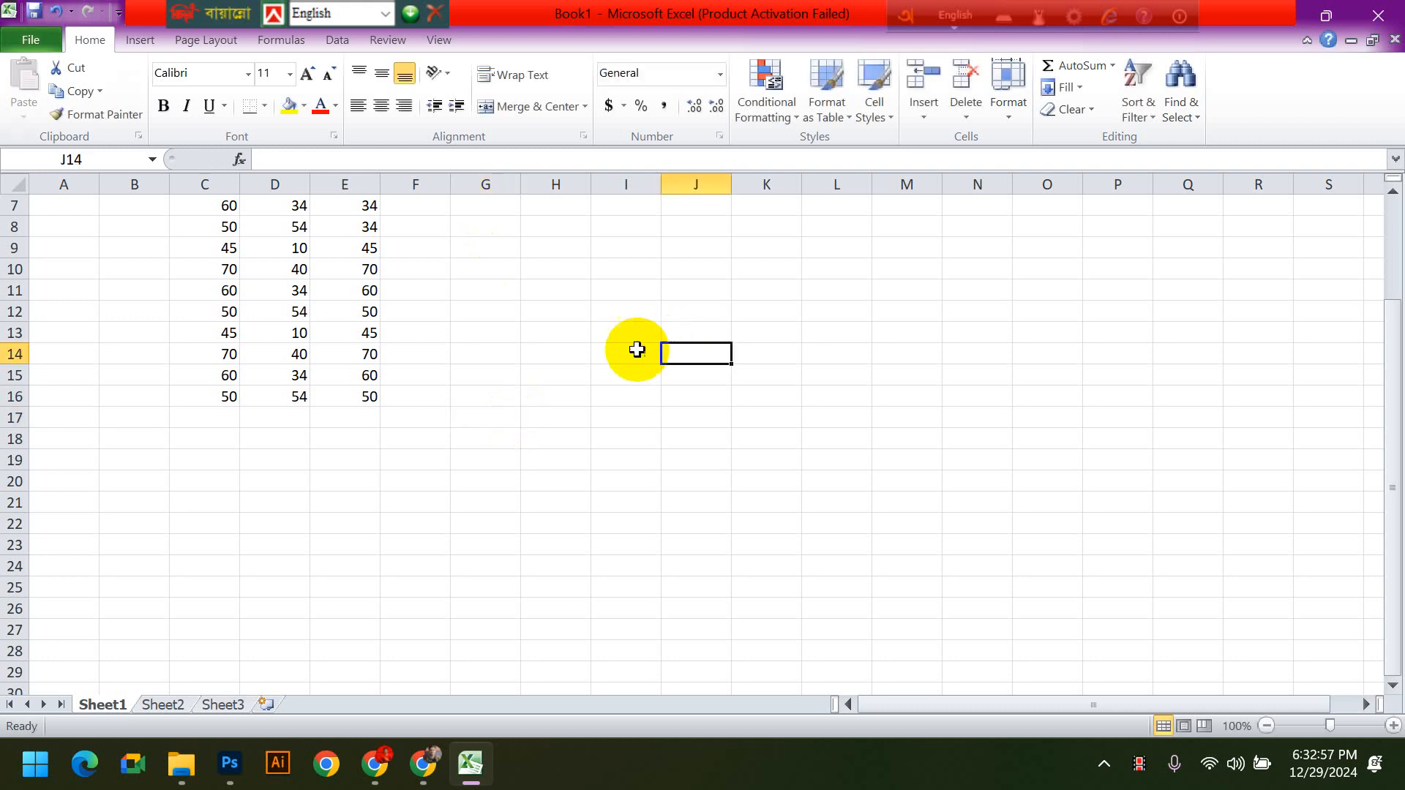
- Clear the SUM formula from cell F5
{"action": "scroll", "coordinate": [404, 342], "scroll_direction": "up", "scroll_amount": 2}
{"action": "left_click", "coordinate": [423, 290]}
{"action": "key", "text": "Delete"}
{"action": "left_click", "coordinate": [527, 372]}
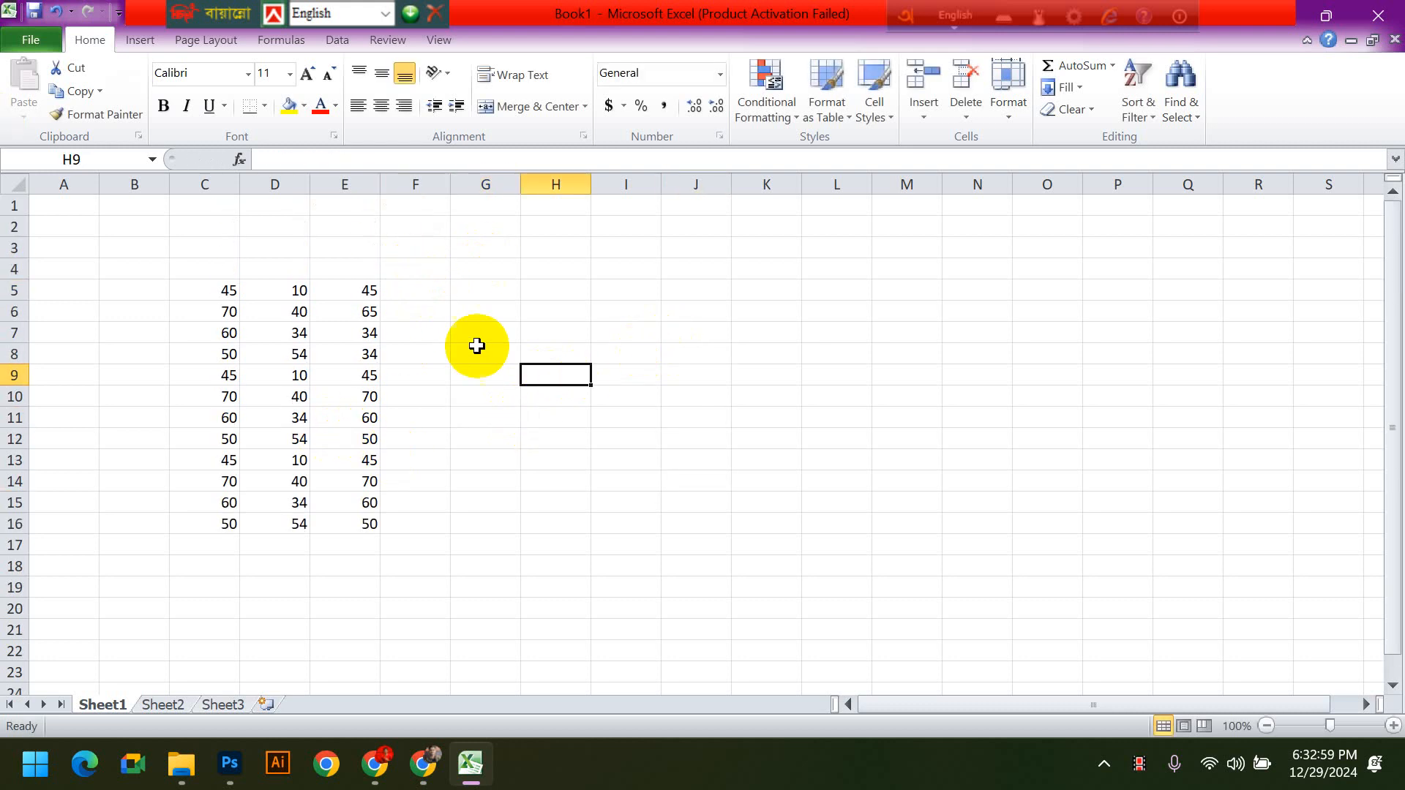
{"action": "left_click", "coordinate": [420, 291]}
{"action": "type", "text": "="}
{"action": "left_click", "coordinate": [218, 290]}
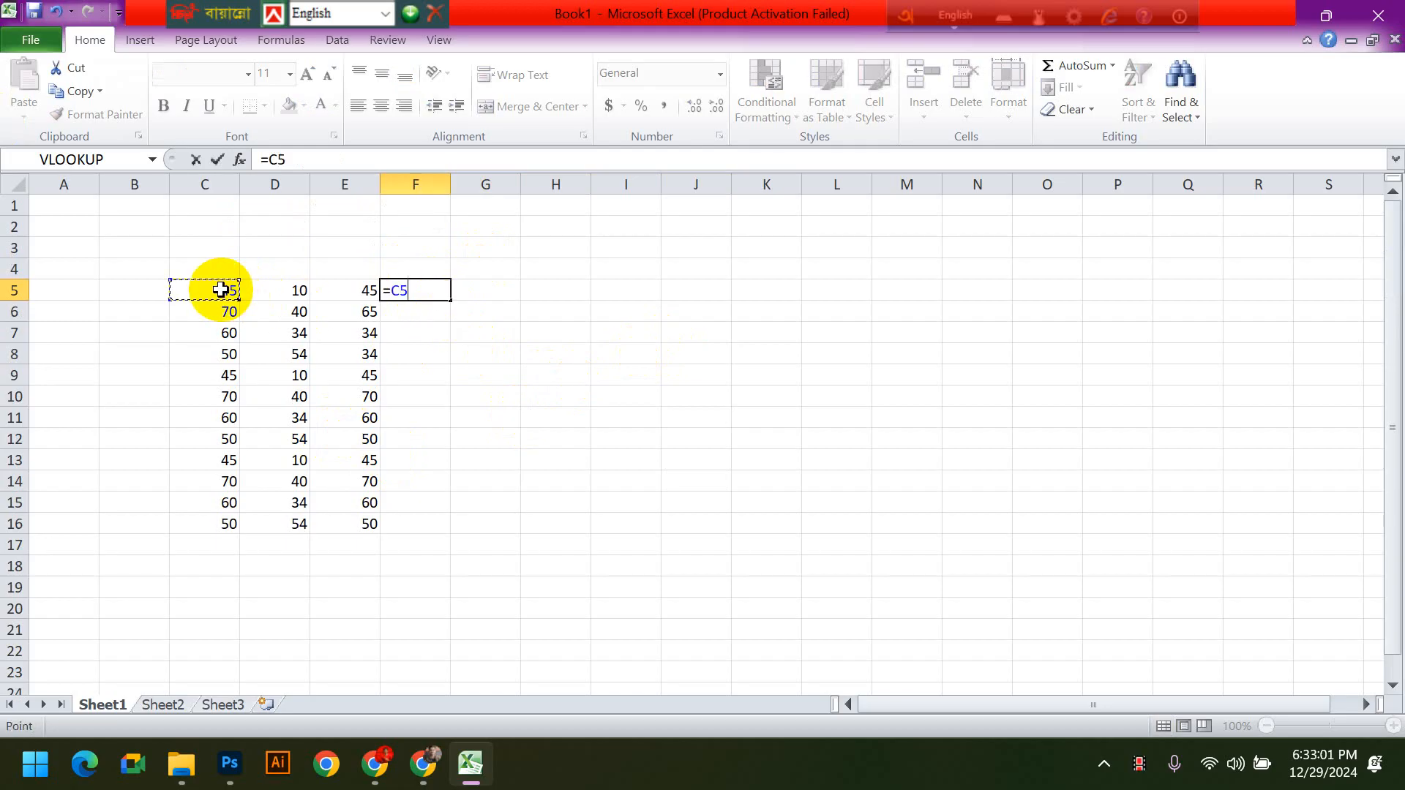
{"action": "left_click_drag", "start_coordinate": [220, 290], "coordinate": [345, 289]}
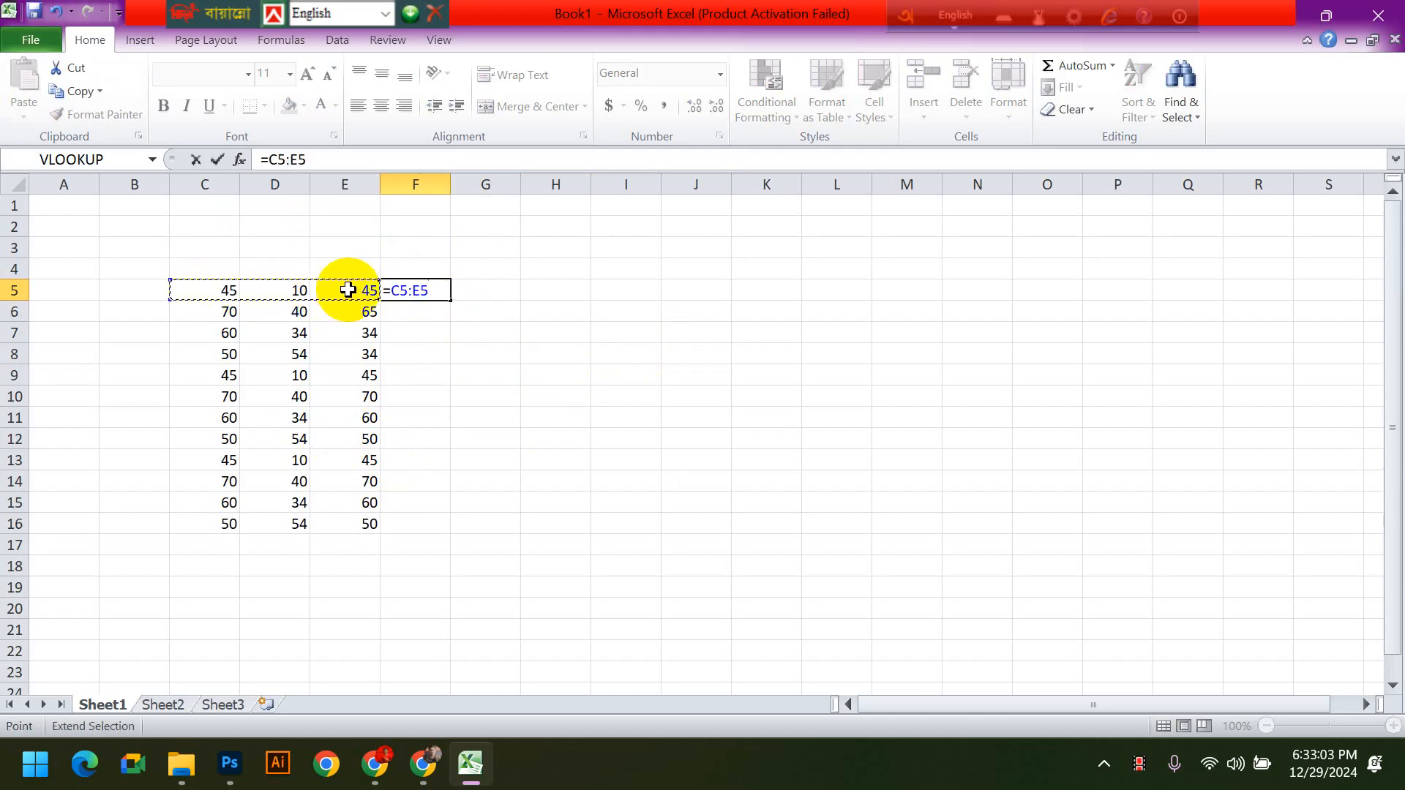
{"action": "key", "text": "BackSpace"}
{"action": "key", "text": "BackSpace"}
{"action": "key", "text": "BackSpace"}
{"action": "key", "text": "BackSpace"}
{"action": "key", "text": "BackSpace"}
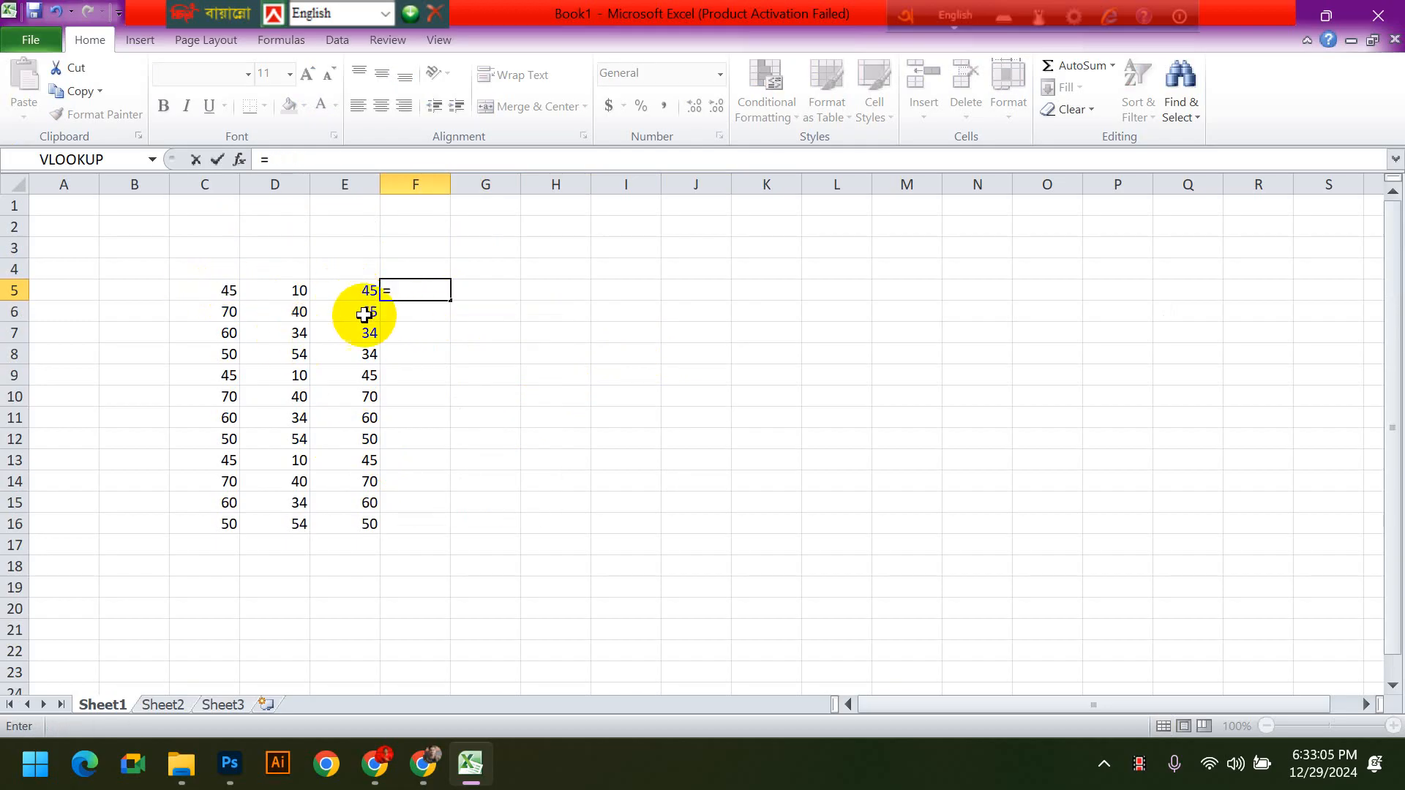
{"action": "left_click", "coordinate": [204, 288]}
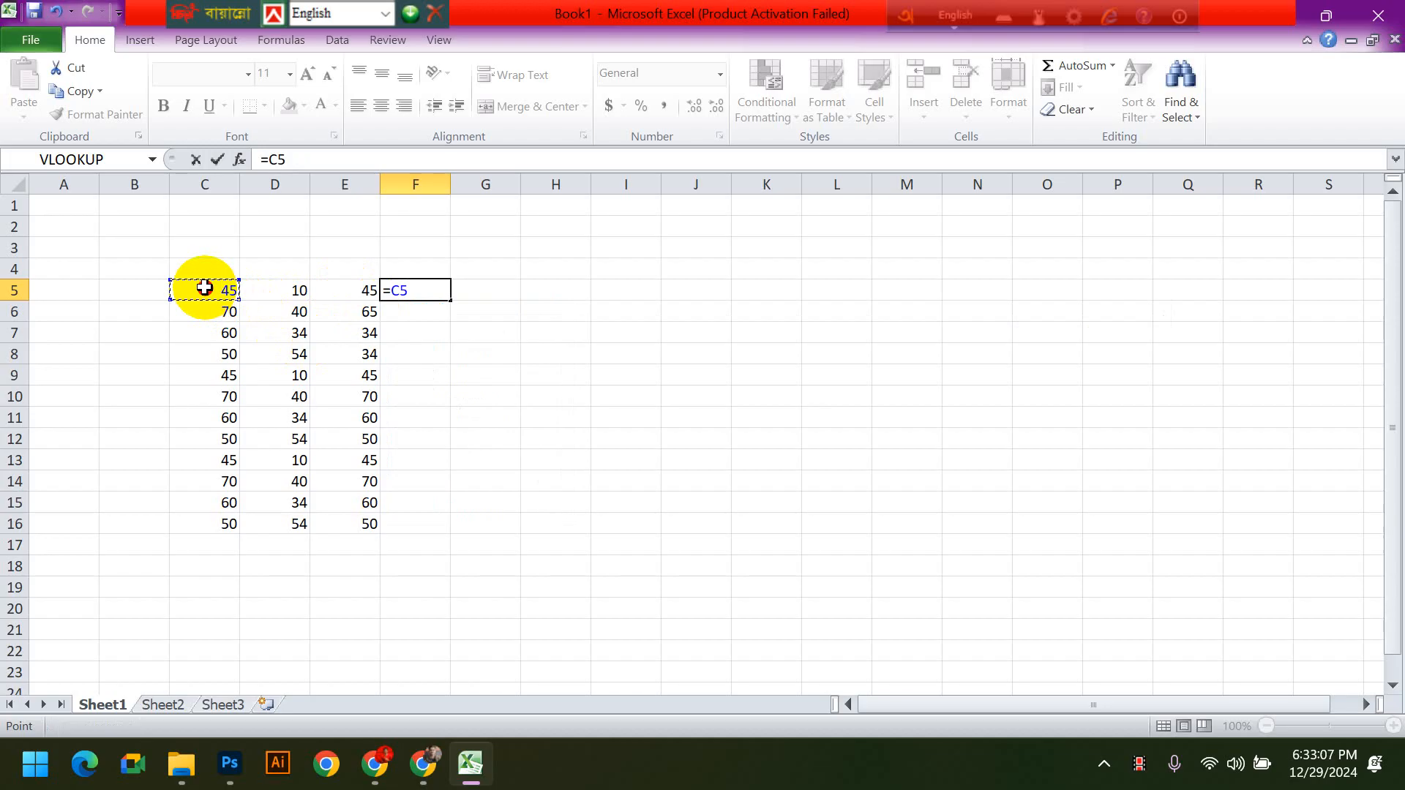
{"action": "left_click_drag", "start_coordinate": [205, 288], "coordinate": [339, 282]}
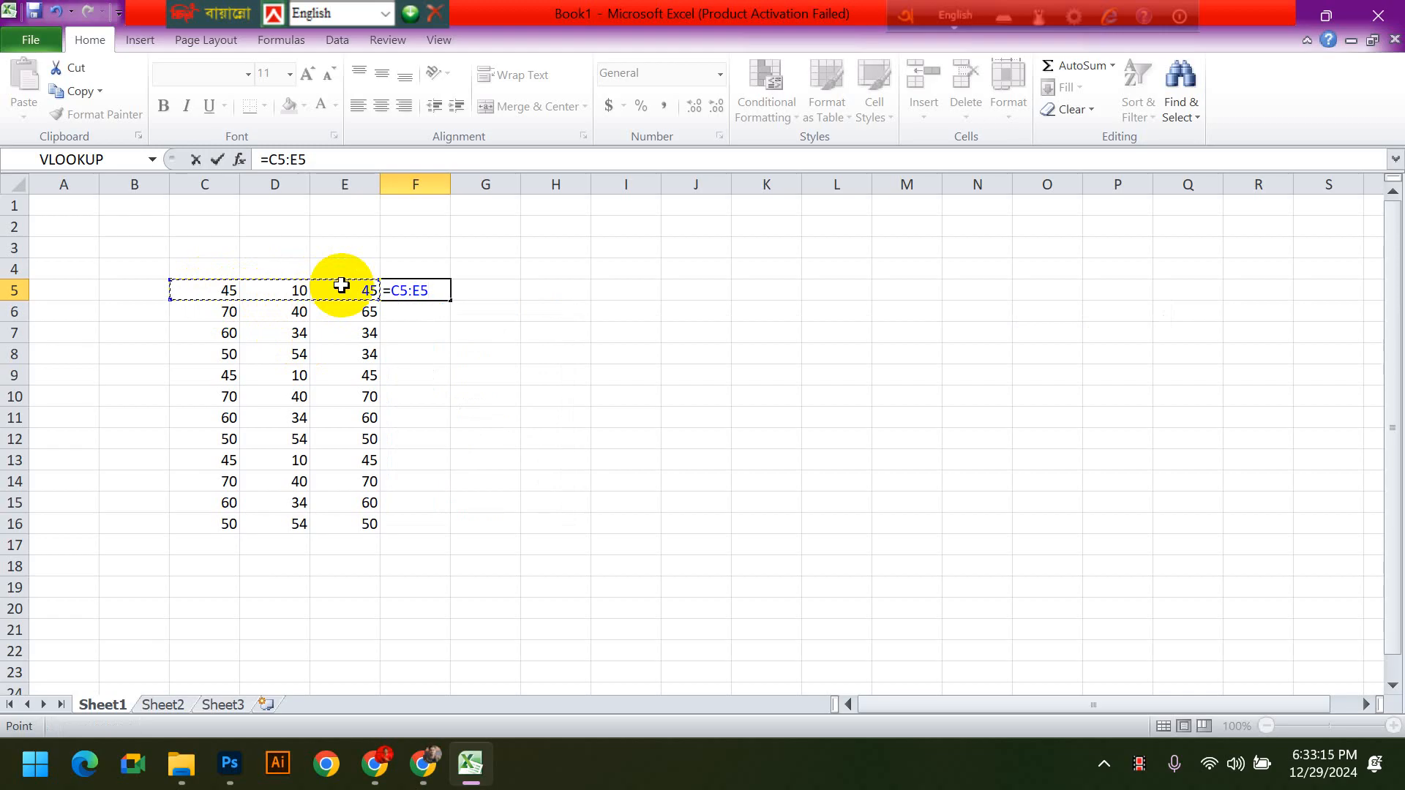
{"action": "key", "text": "BackSpace"}
{"action": "key", "text": "BackSpace"}
{"action": "key", "text": "BackSpace"}
{"action": "key", "text": "BackSpace"}
{"action": "key", "text": "BackSpace"}
{"action": "key", "text": "BackSpace"}
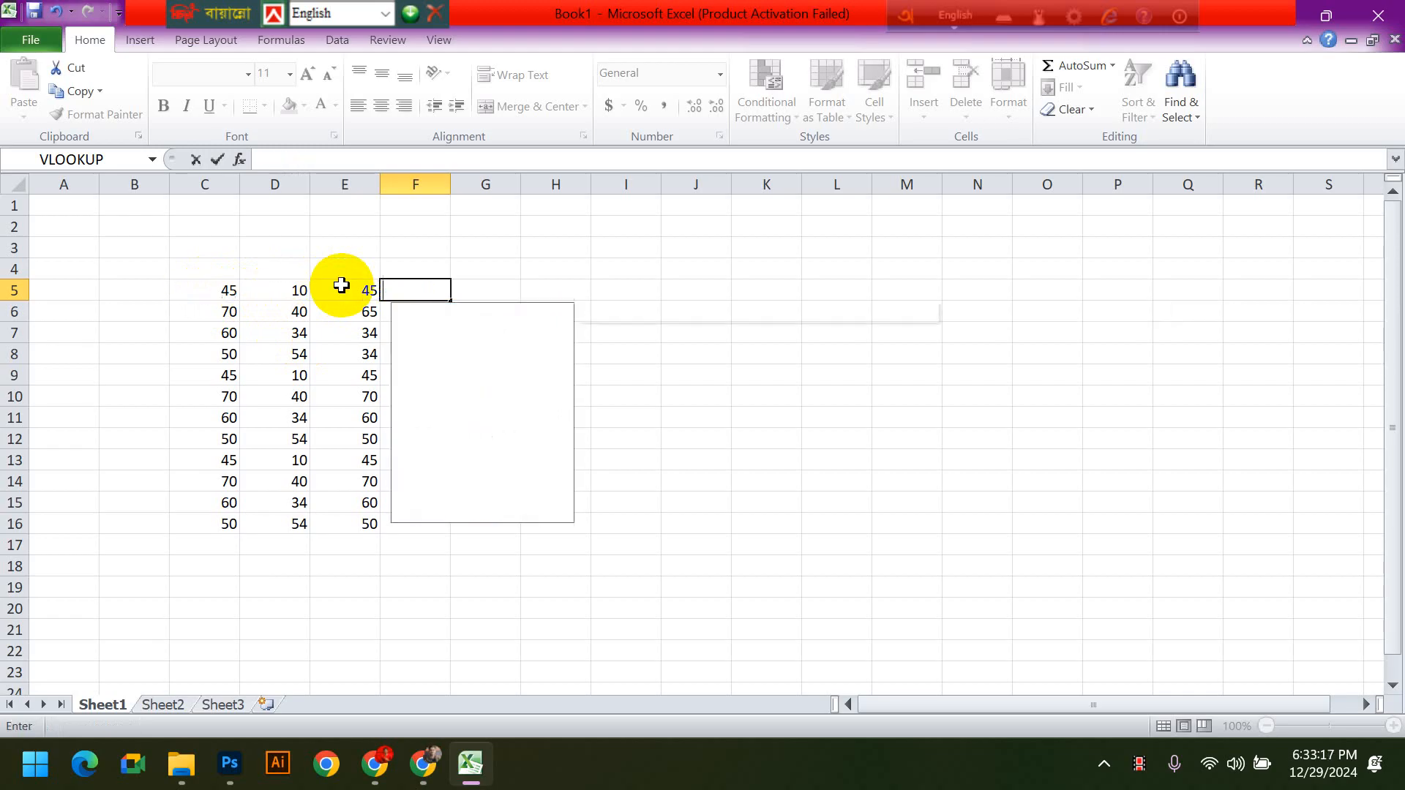
{"action": "left_click", "coordinate": [630, 313]}
{"action": "left_click", "coordinate": [403, 290]}
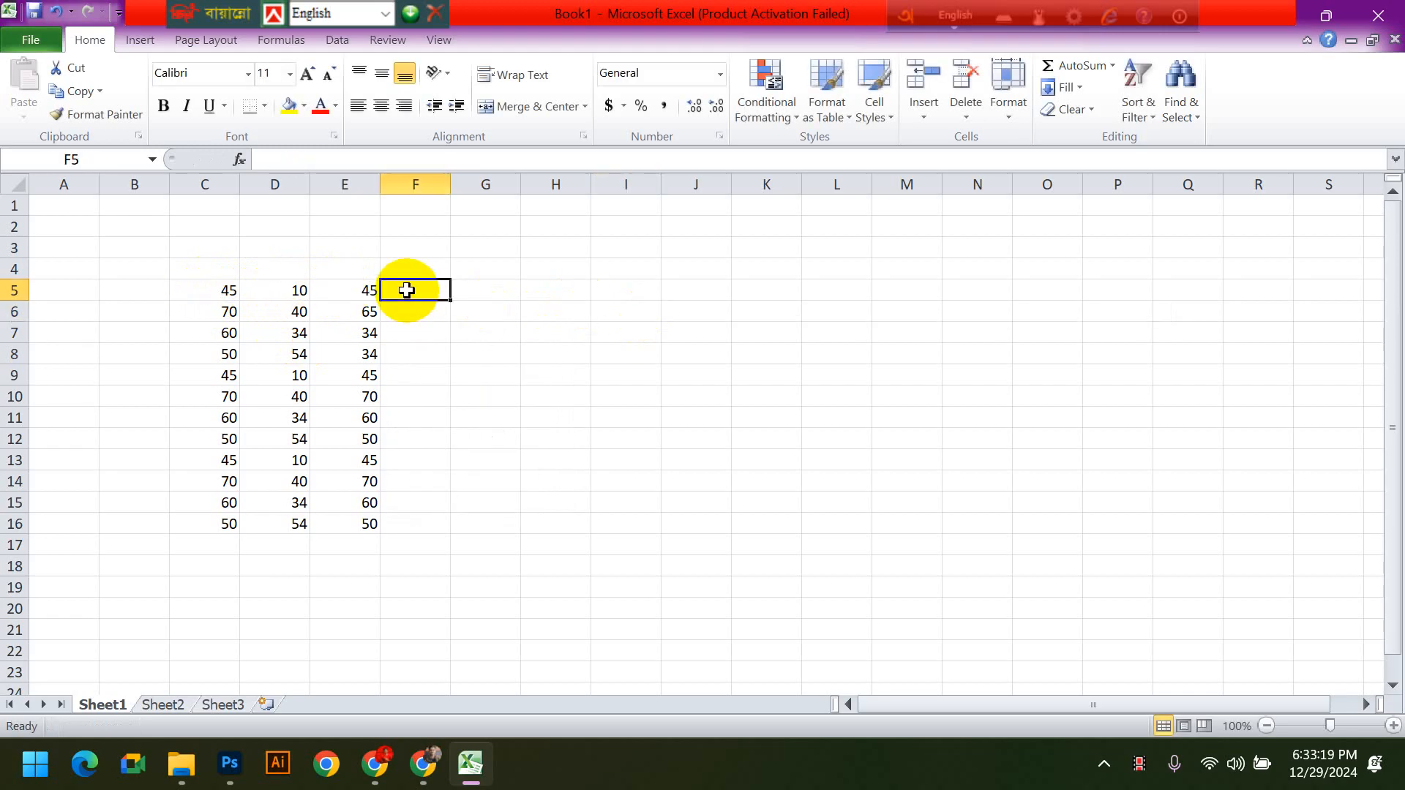
- Enter the formula =sum(C5:E5) in cell F5 to total the first row of numbers
{"action": "type", "text": "=sum("}
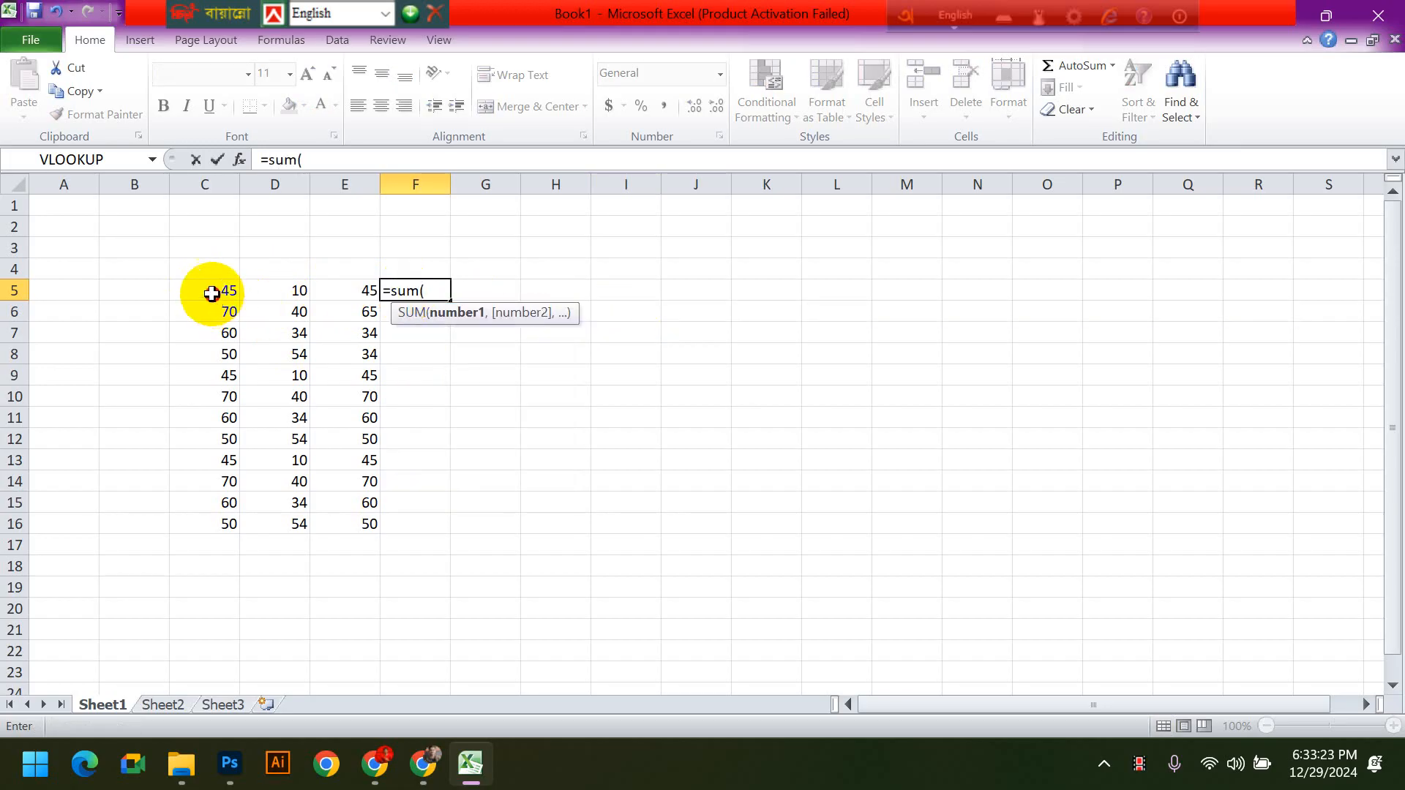
{"action": "left_click_drag", "start_coordinate": [210, 291], "coordinate": [330, 291]}
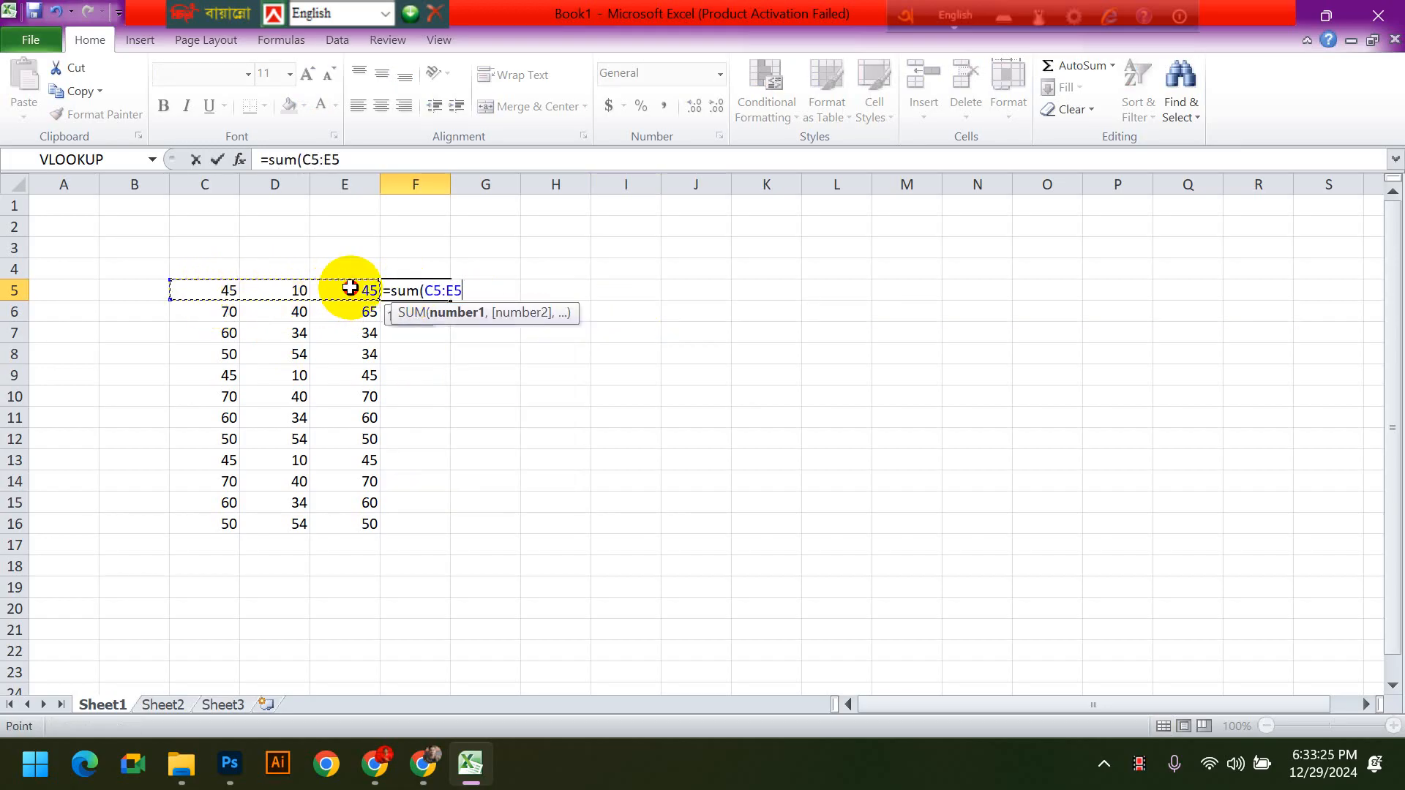
{"action": "type", "text": ")"}
{"action": "key", "text": "Return"}
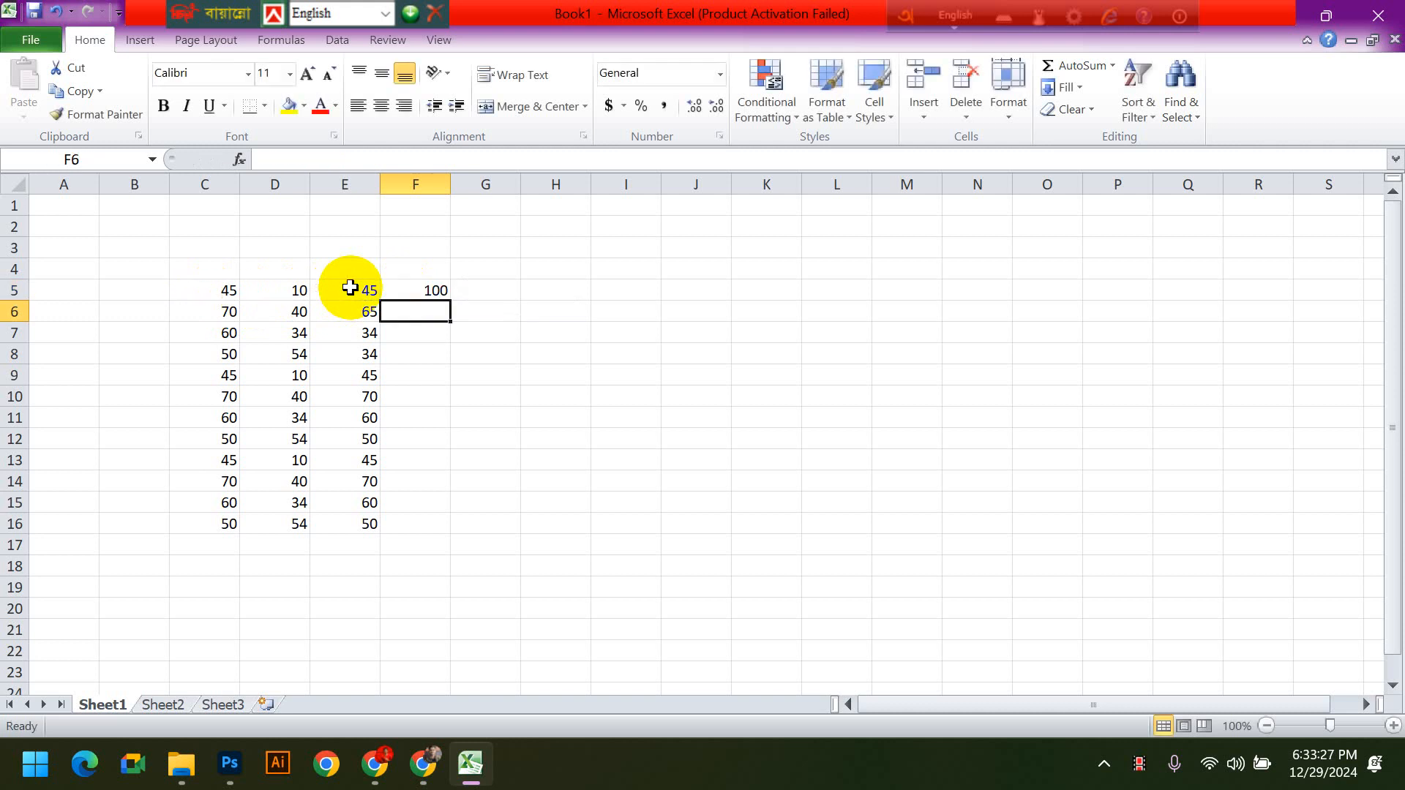
- Fill the F5 sum formula down through F16 to total every row
{"action": "left_click", "coordinate": [439, 290]}
{"action": "left_click_drag", "start_coordinate": [450, 300], "coordinate": [445, 524]}
{"action": "left_click", "coordinate": [762, 564]}
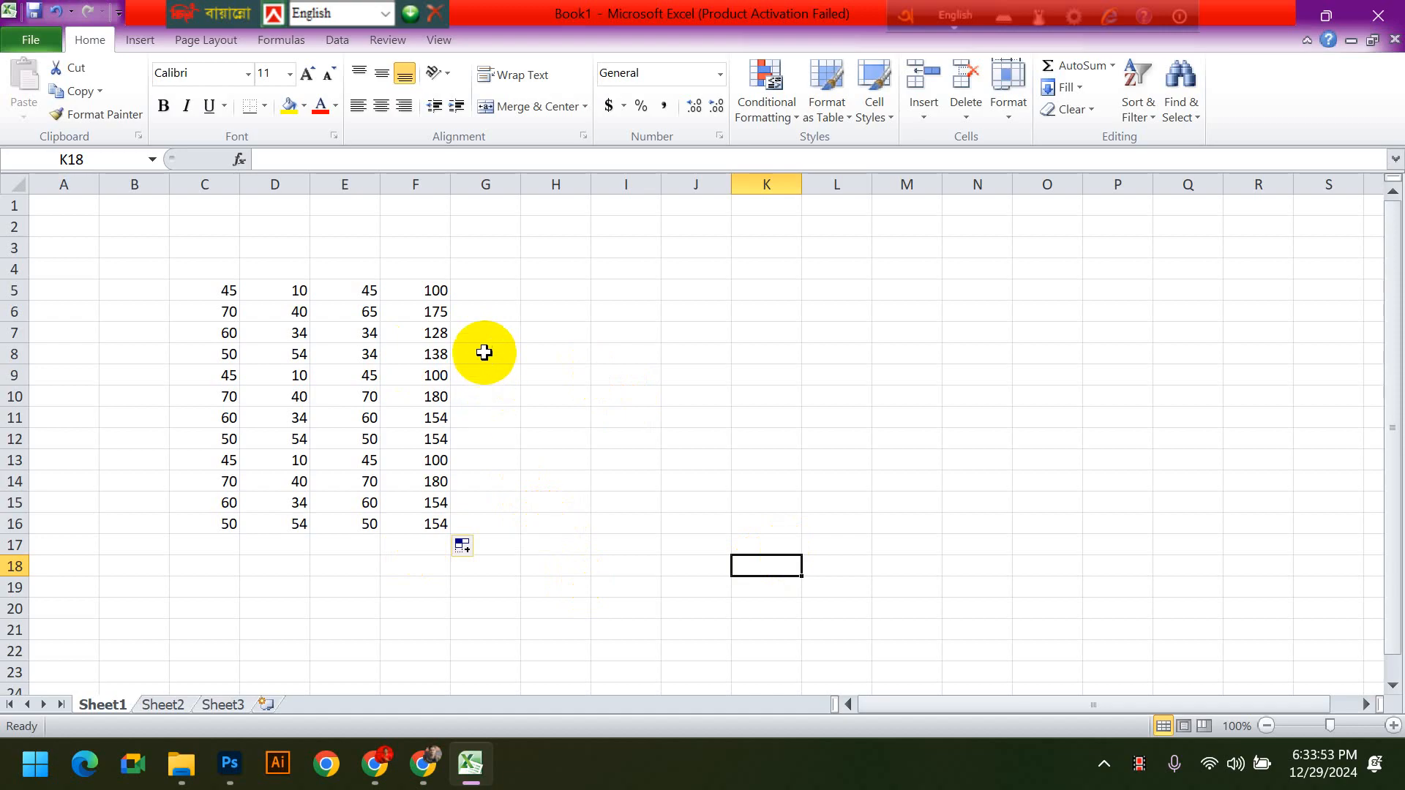
- Total the first number column by entering =sum(C5:C16) in cell C17
{"action": "left_click", "coordinate": [219, 549]}
{"action": "left_click_drag", "start_coordinate": [220, 292], "coordinate": [192, 528]}
{"action": "left_click", "coordinate": [210, 549]}
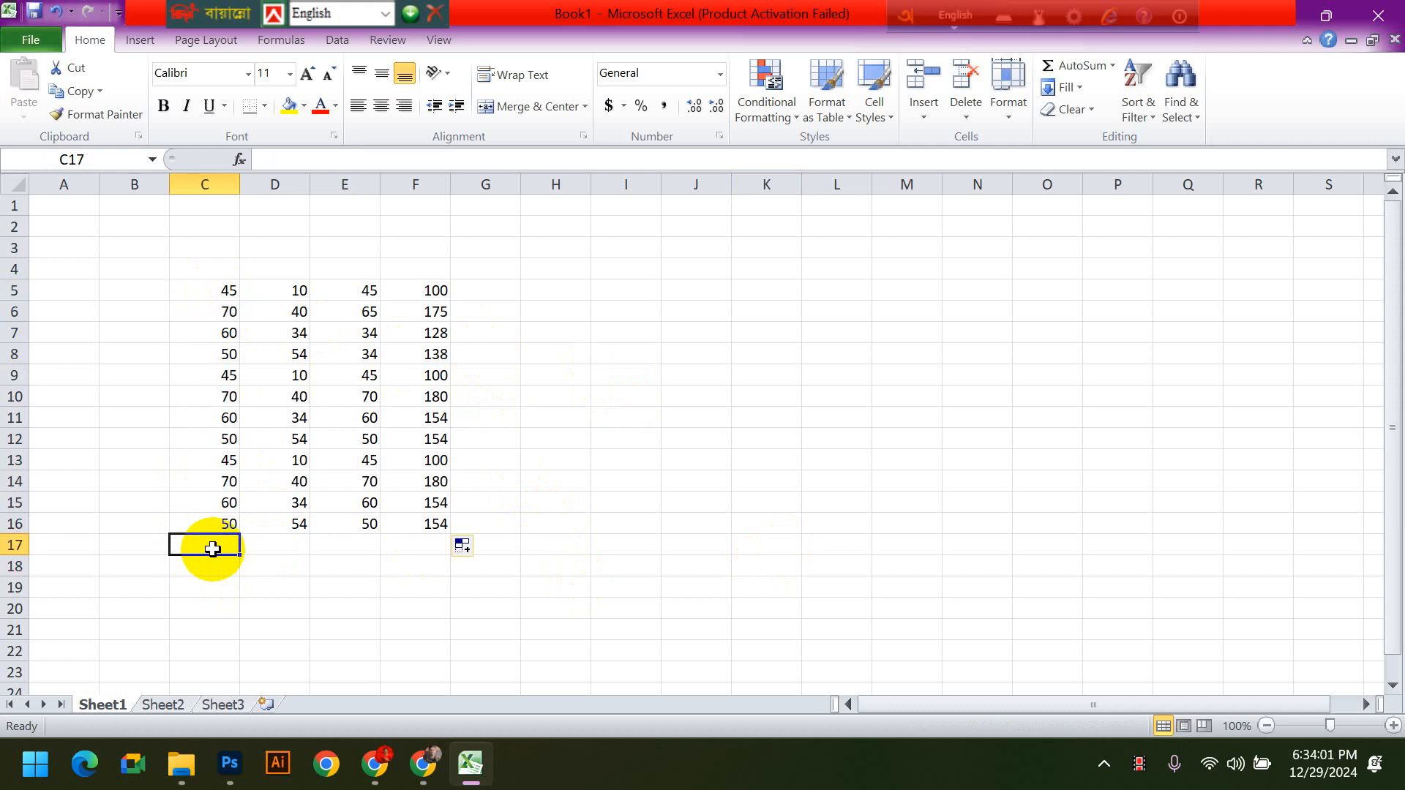
{"action": "type", "text": "=sum("}
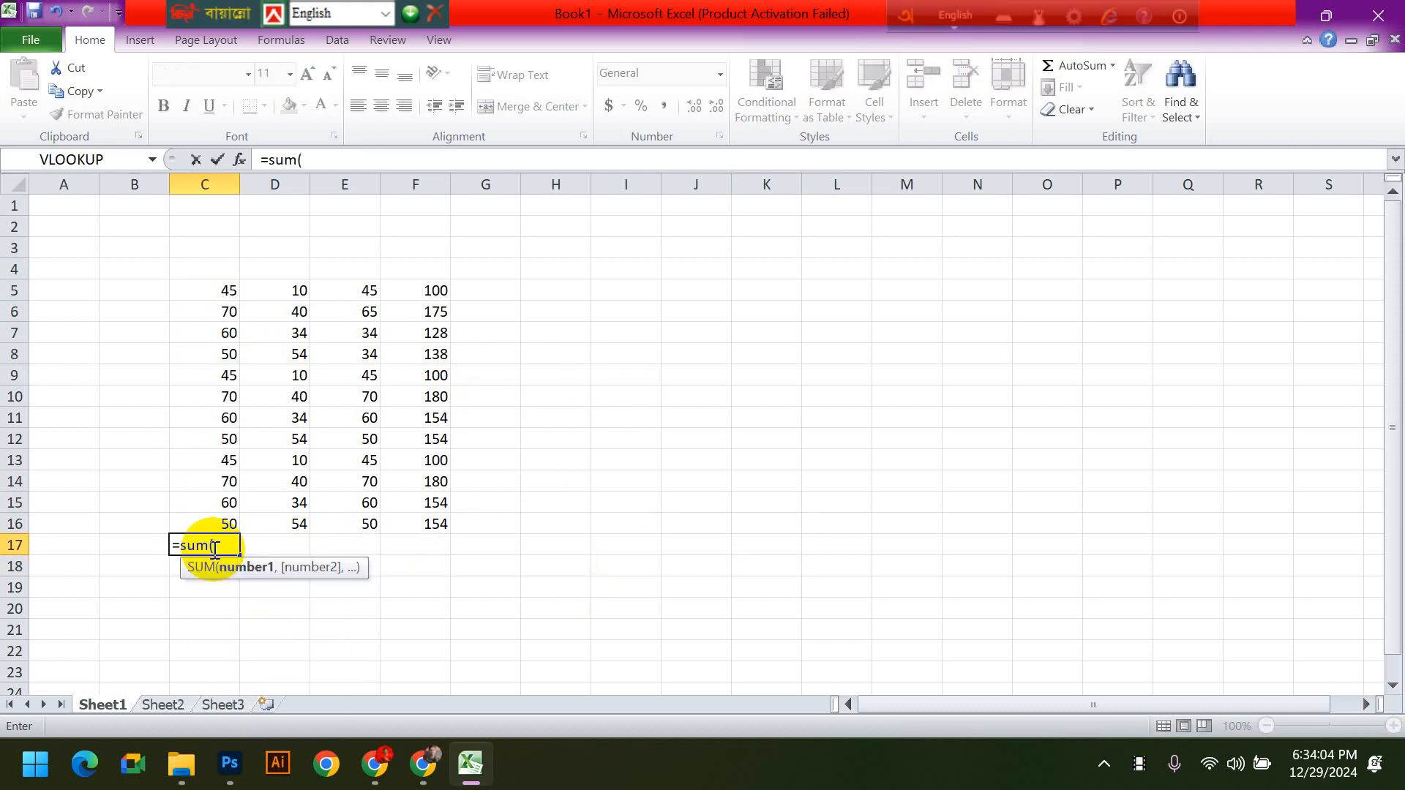
{"action": "left_click", "coordinate": [219, 289]}
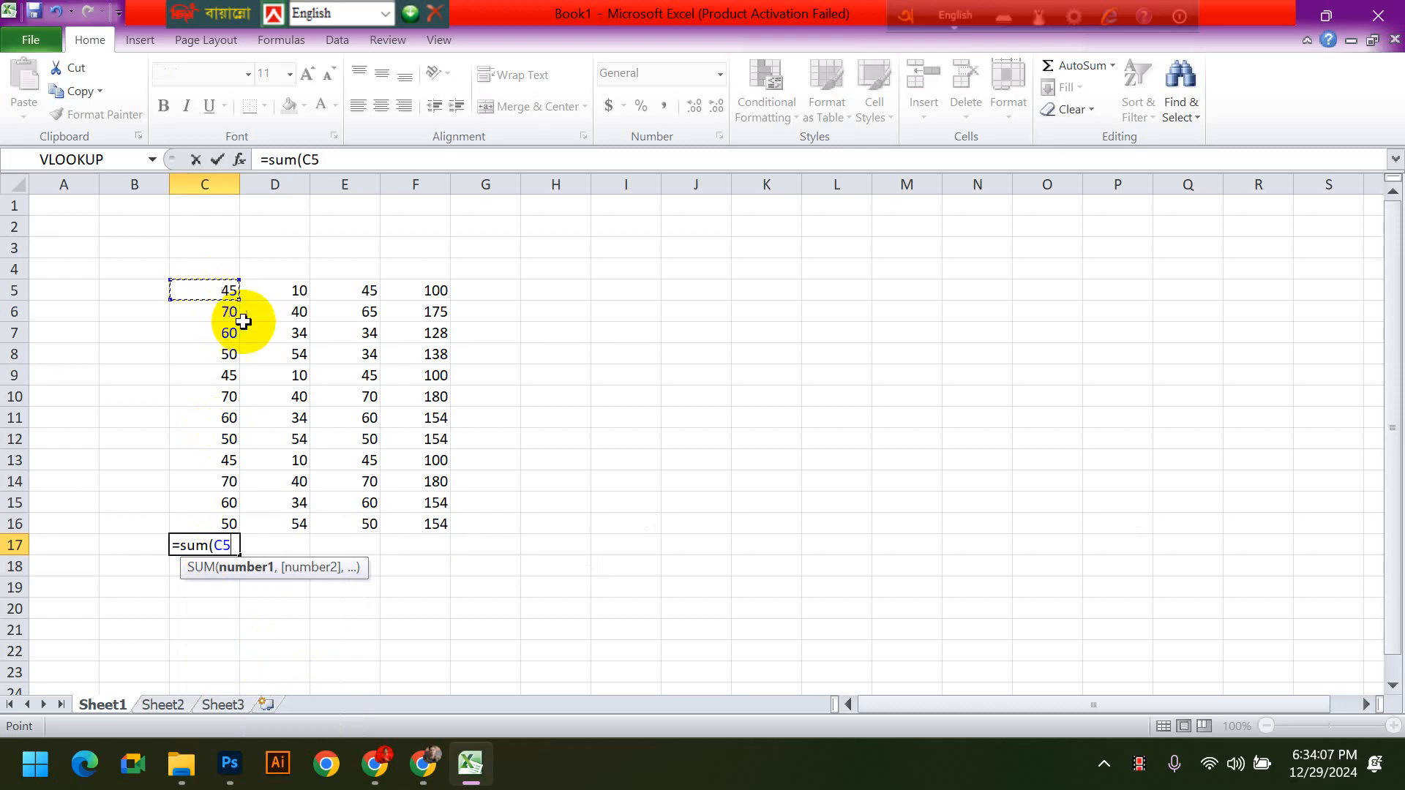
{"action": "left_click_drag", "start_coordinate": [216, 289], "coordinate": [224, 520]}
{"action": "type", "text": ")"}
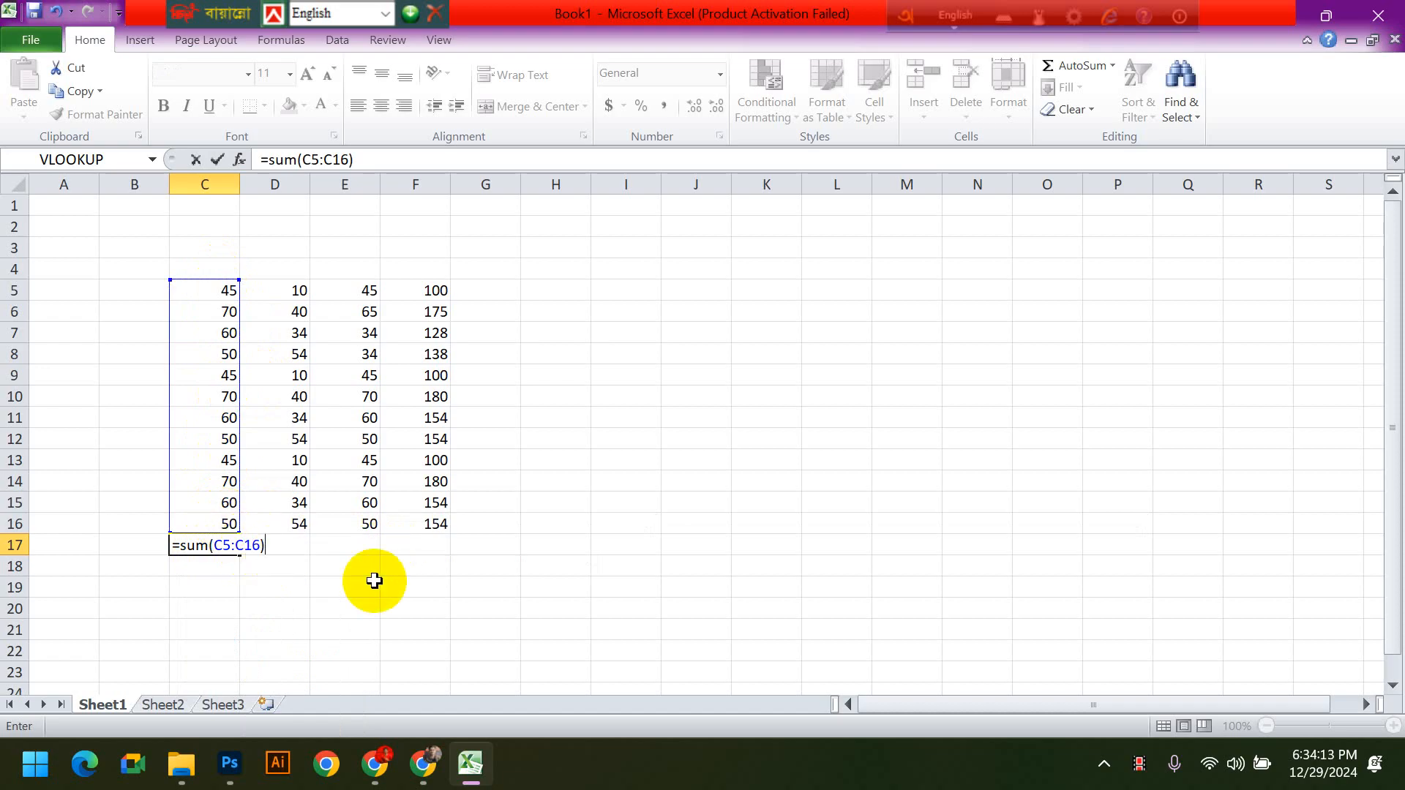
{"action": "key", "text": "Return"}
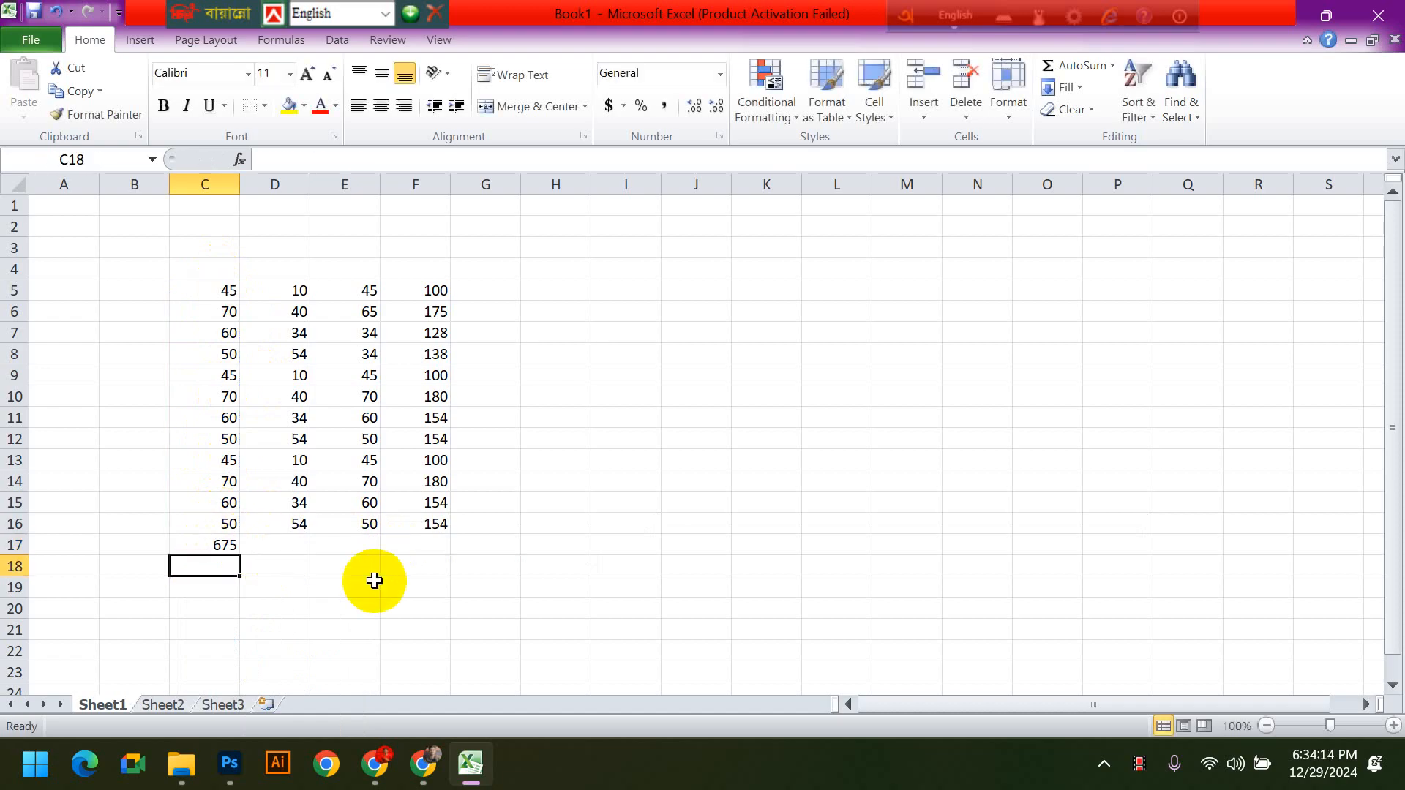
- Try filling the C17 column total down through C22
{"action": "left_click", "coordinate": [208, 545]}
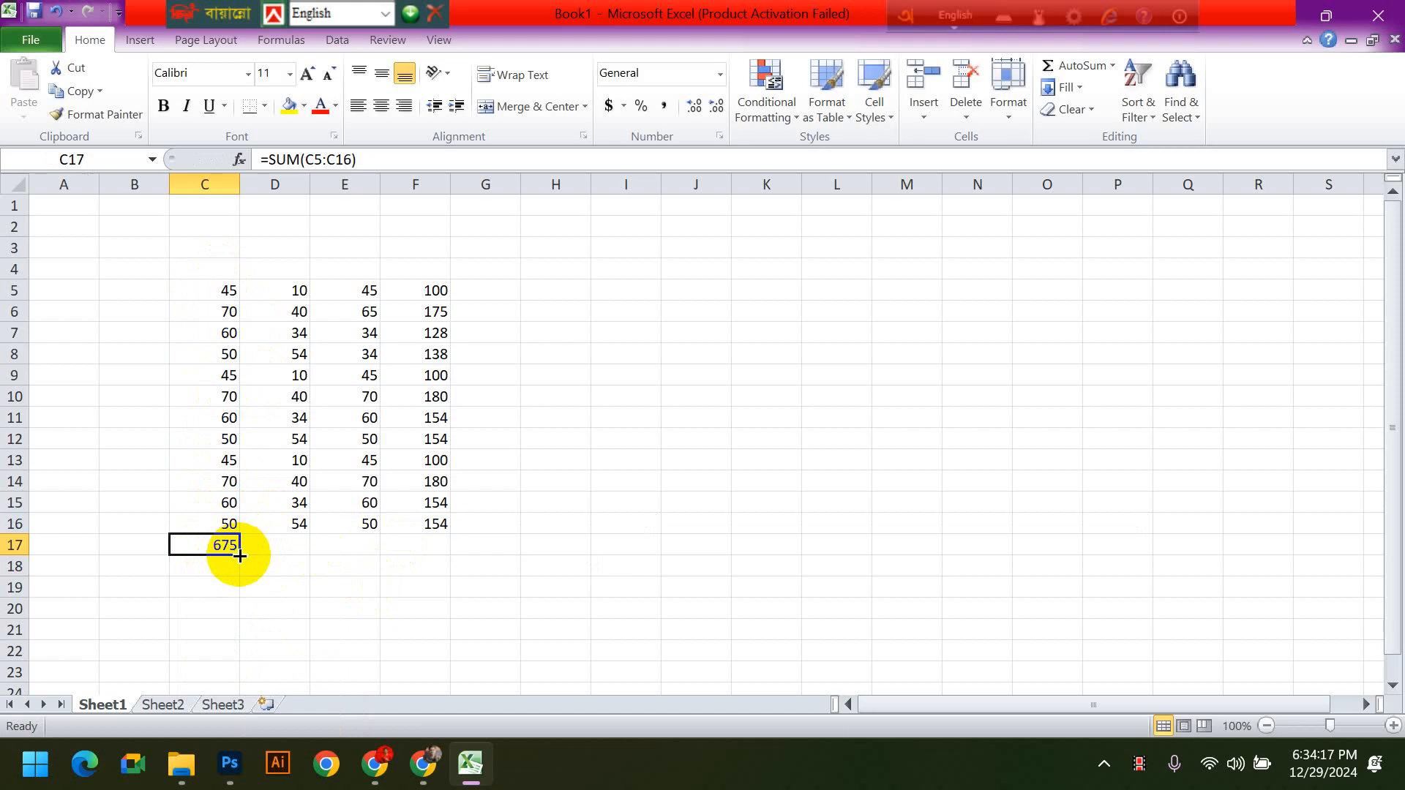
{"action": "left_click_drag", "start_coordinate": [240, 555], "coordinate": [229, 658]}
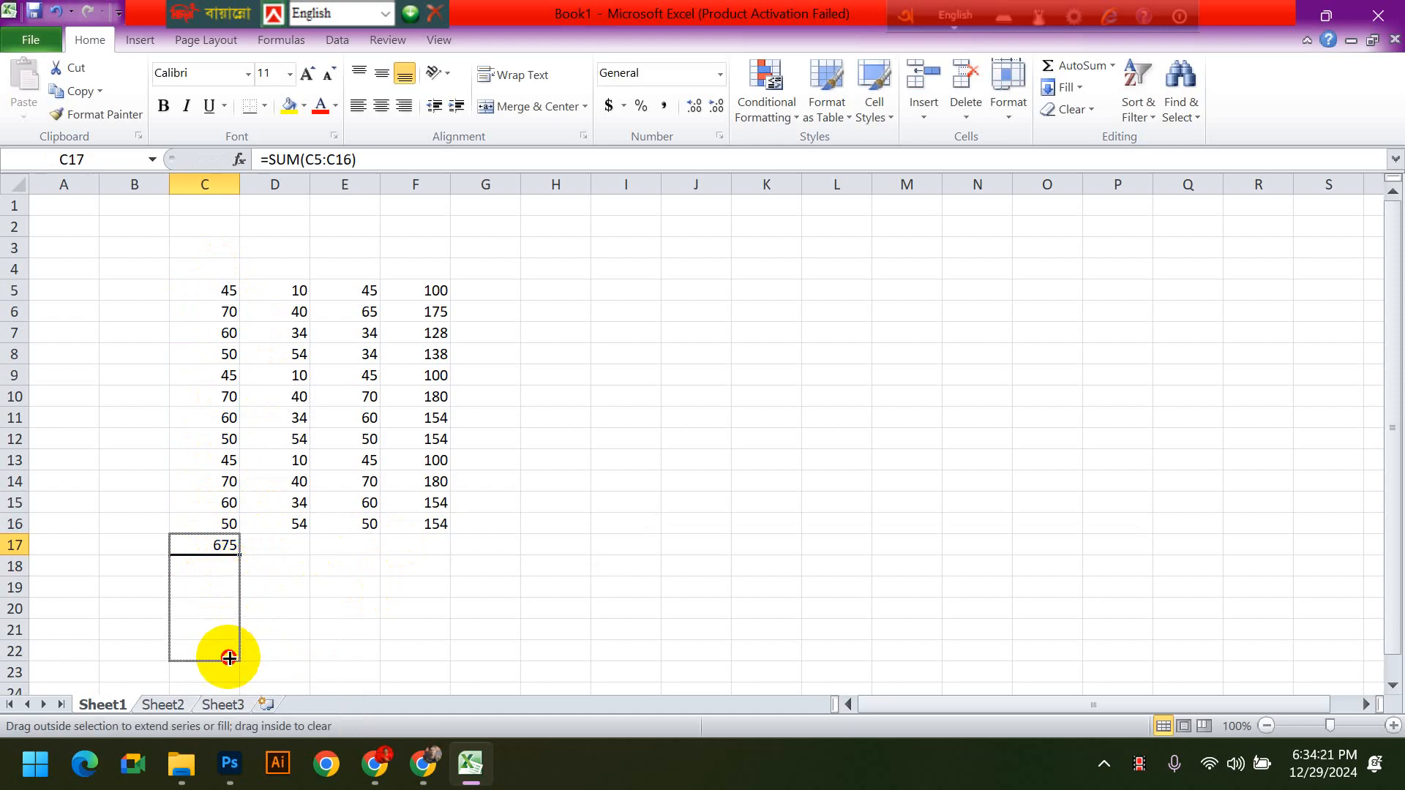
{"action": "left_click_drag", "start_coordinate": [229, 658], "coordinate": [229, 658]}
{"action": "left_click", "coordinate": [355, 630]}
{"action": "scroll", "coordinate": [399, 578], "scroll_direction": "down", "scroll_amount": 1}
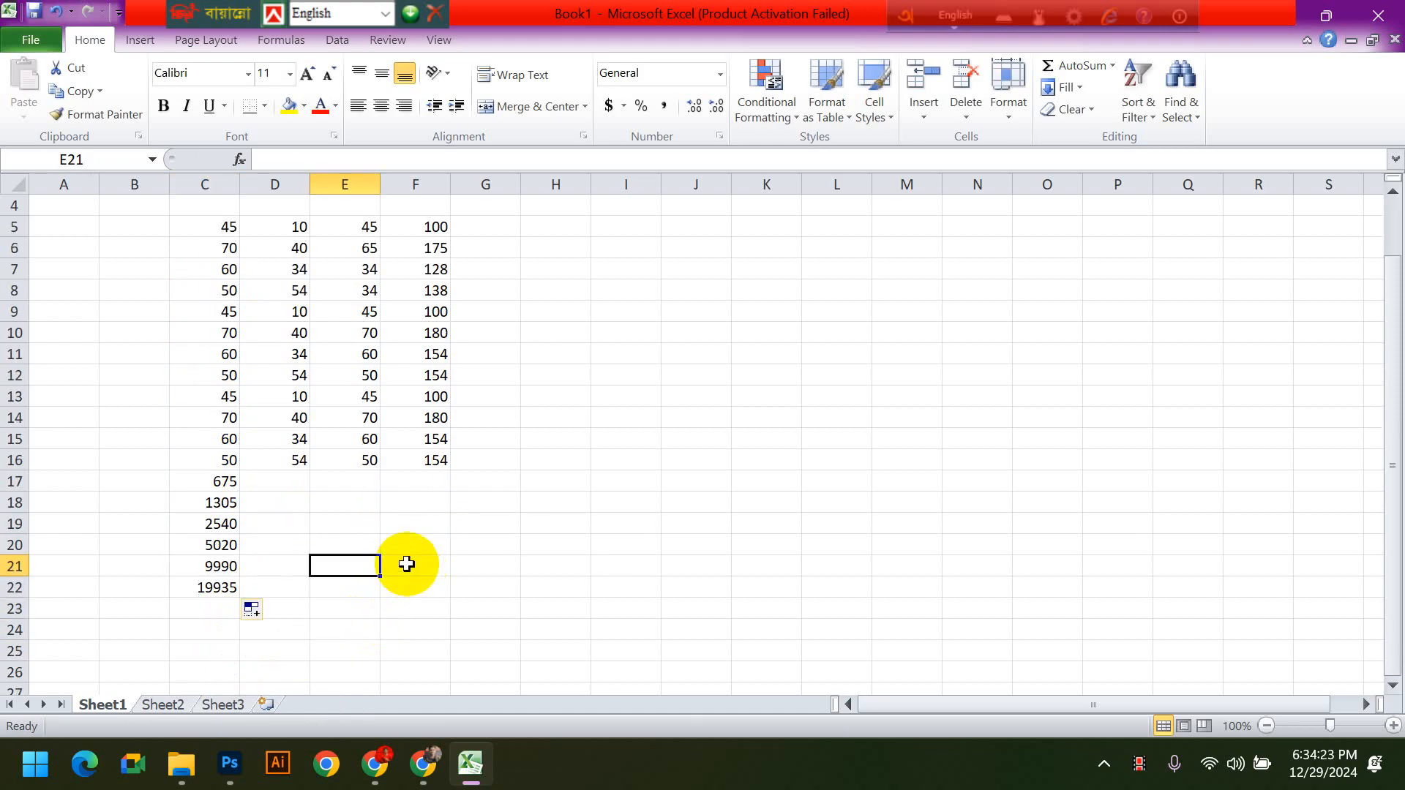
- Highlight C5:C16 and C5:C17 to compare the summed ranges, and undo the downward fill of the column total
{"action": "left_click", "coordinate": [220, 481]}
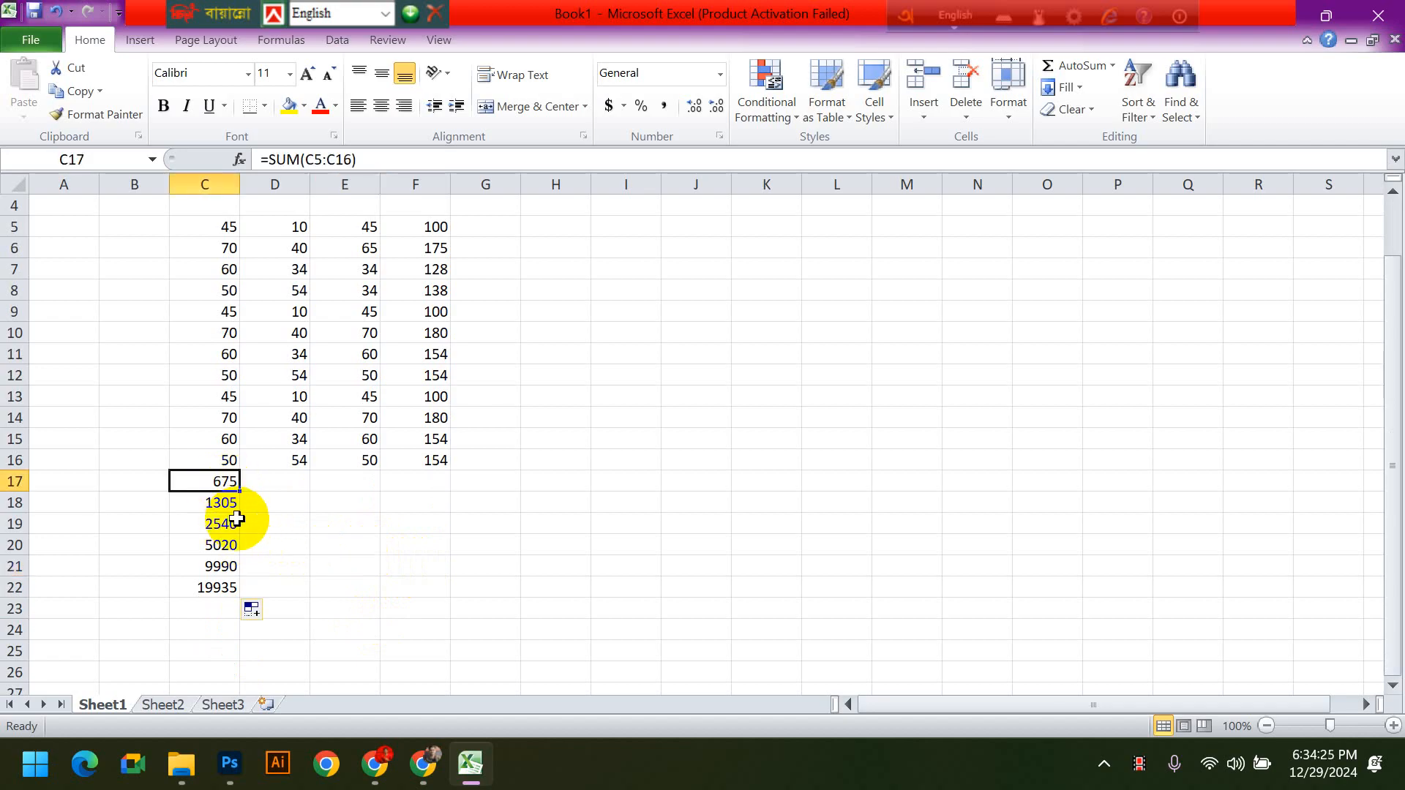
{"action": "left_click_drag", "start_coordinate": [220, 461], "coordinate": [211, 229]}
{"action": "left_click", "coordinate": [219, 477]}
{"action": "left_click", "coordinate": [221, 458]}
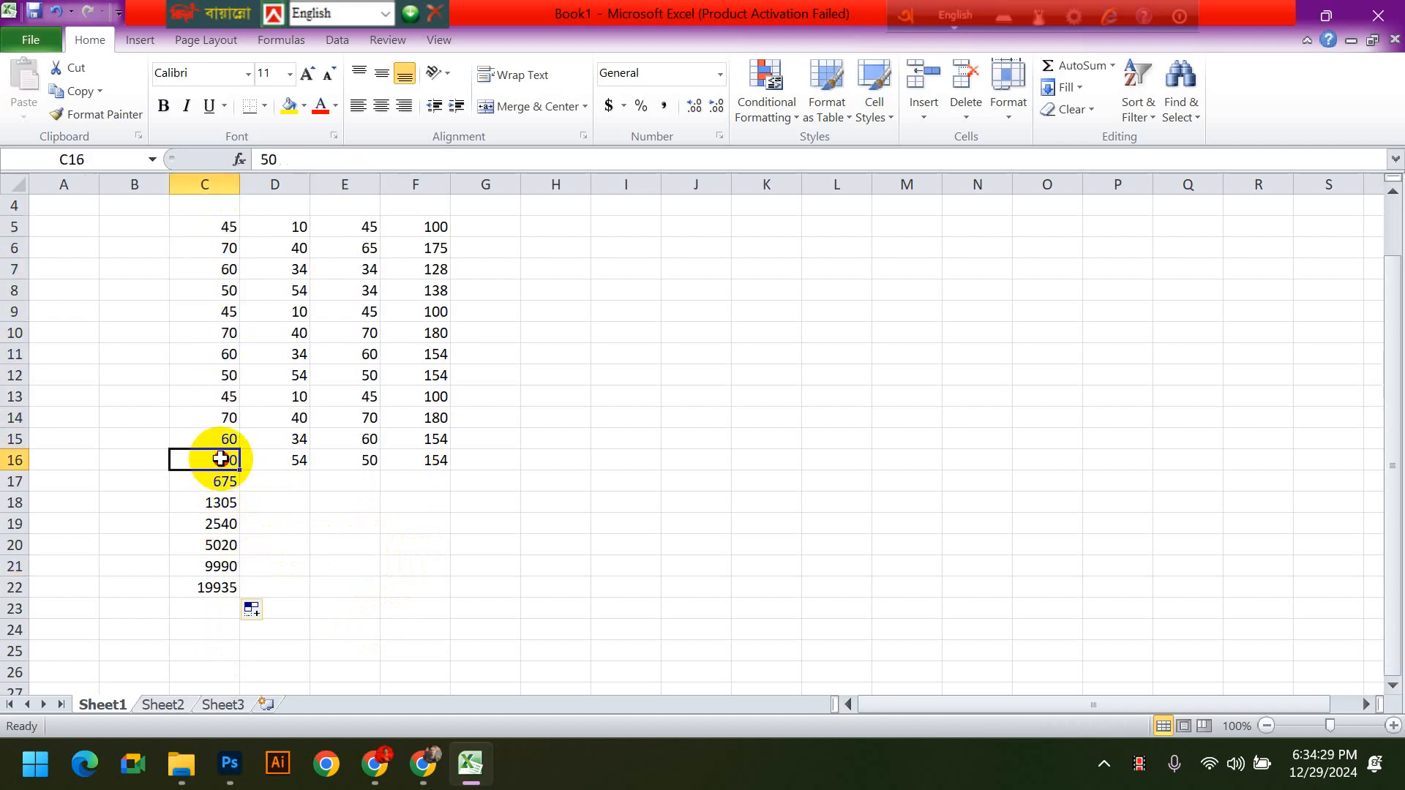
{"action": "left_click_drag", "start_coordinate": [220, 459], "coordinate": [217, 226]}
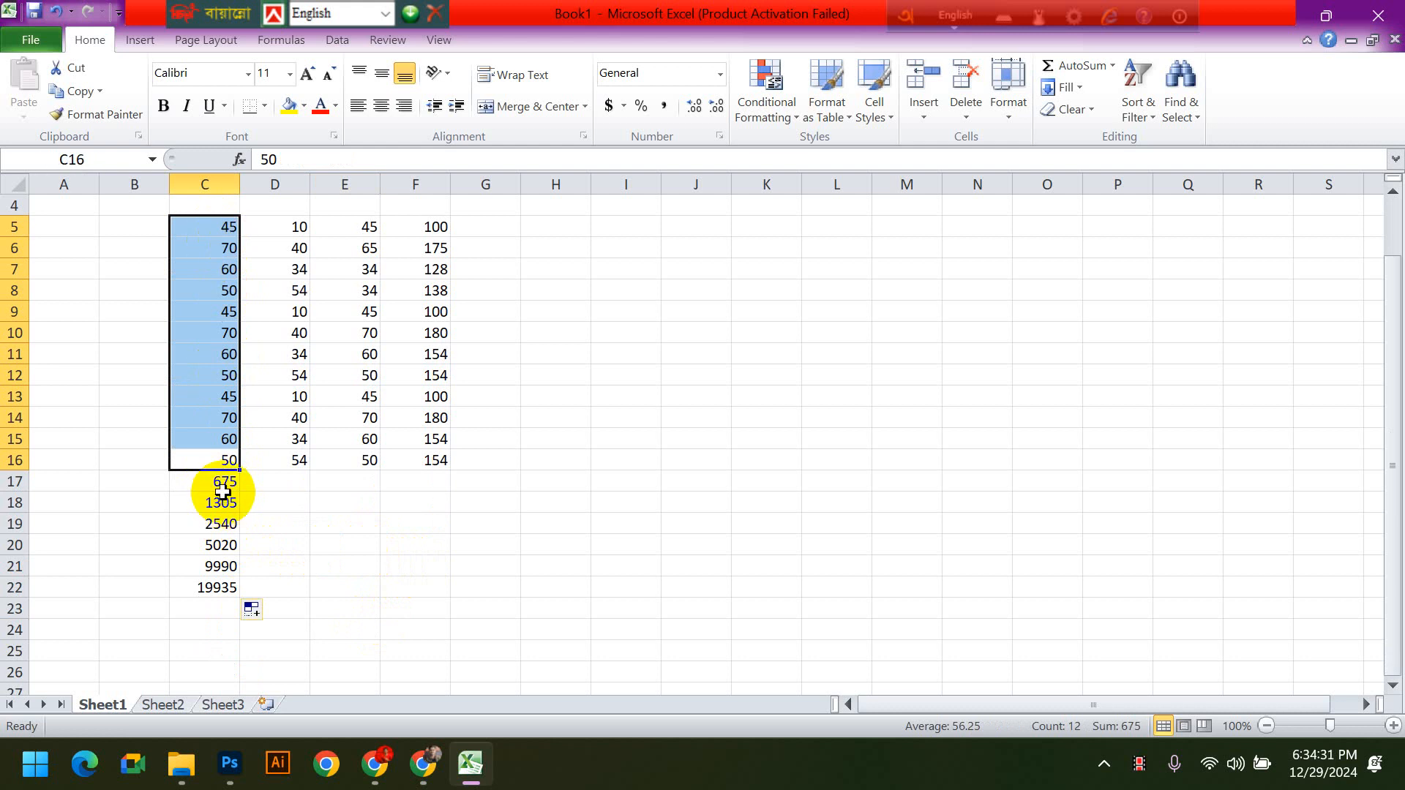
{"action": "left_click", "coordinate": [223, 494]}
{"action": "left_click_drag", "start_coordinate": [209, 480], "coordinate": [220, 231]}
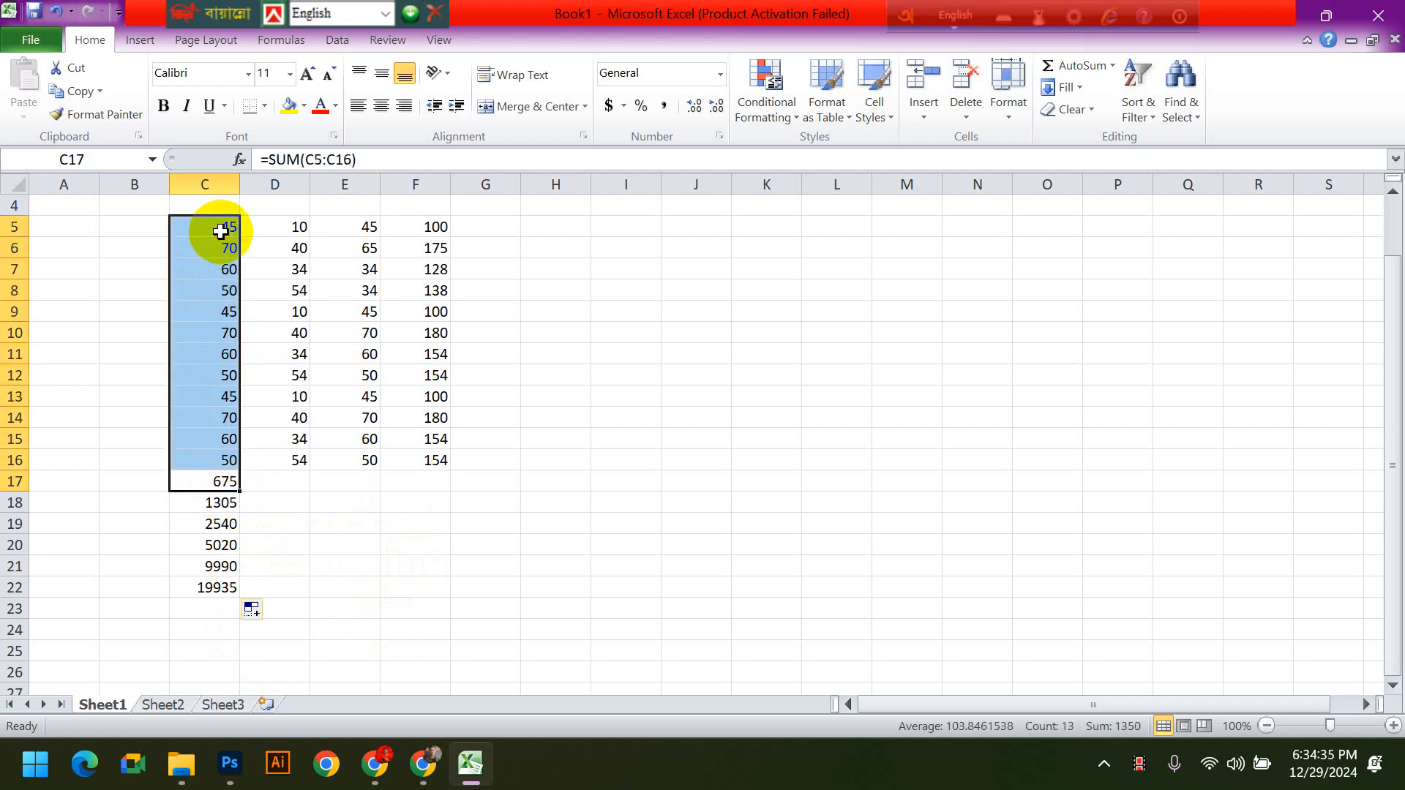
{"action": "key", "text": "ctrl+z"}
{"action": "left_click", "coordinate": [372, 608]}
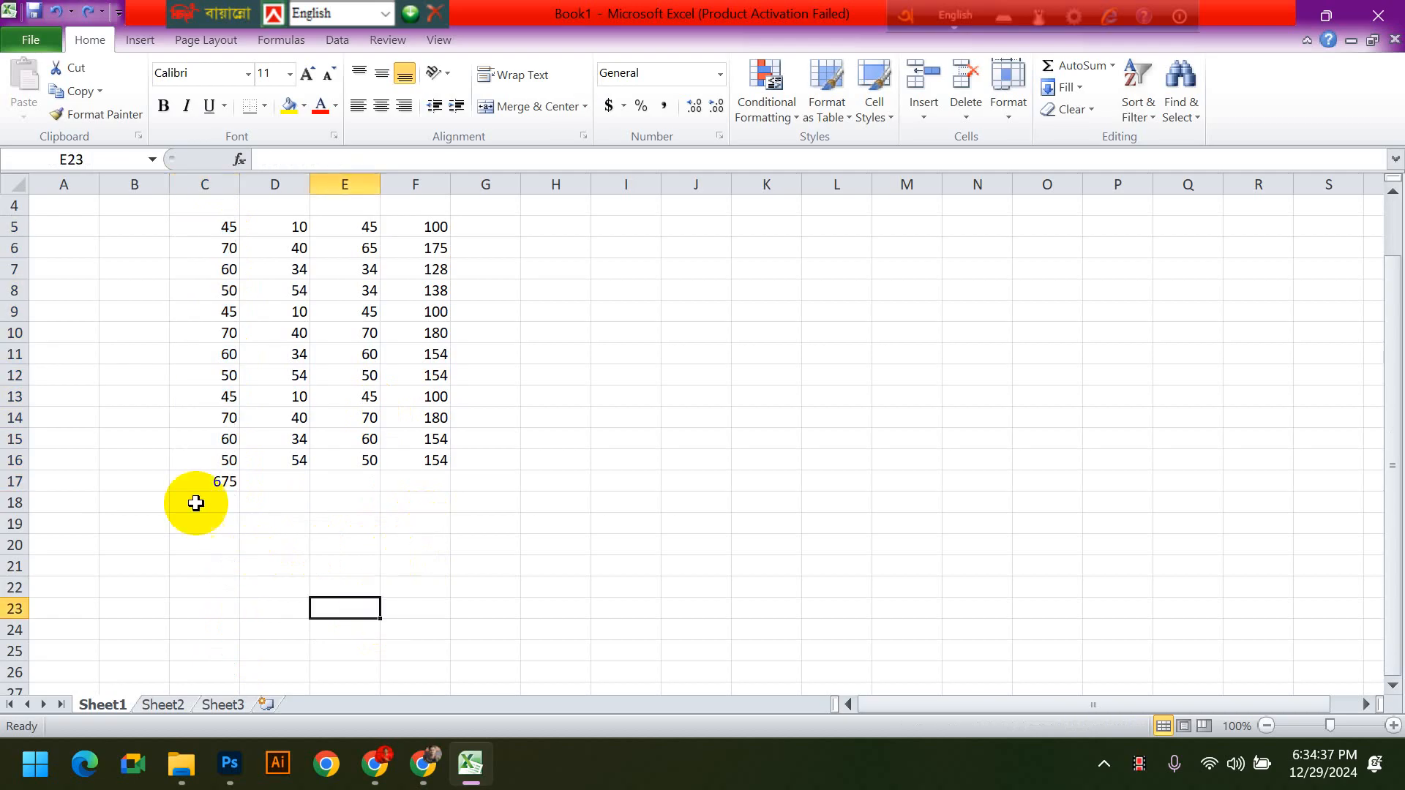
- Fill the C17 column total across through F17
{"action": "left_click", "coordinate": [208, 483]}
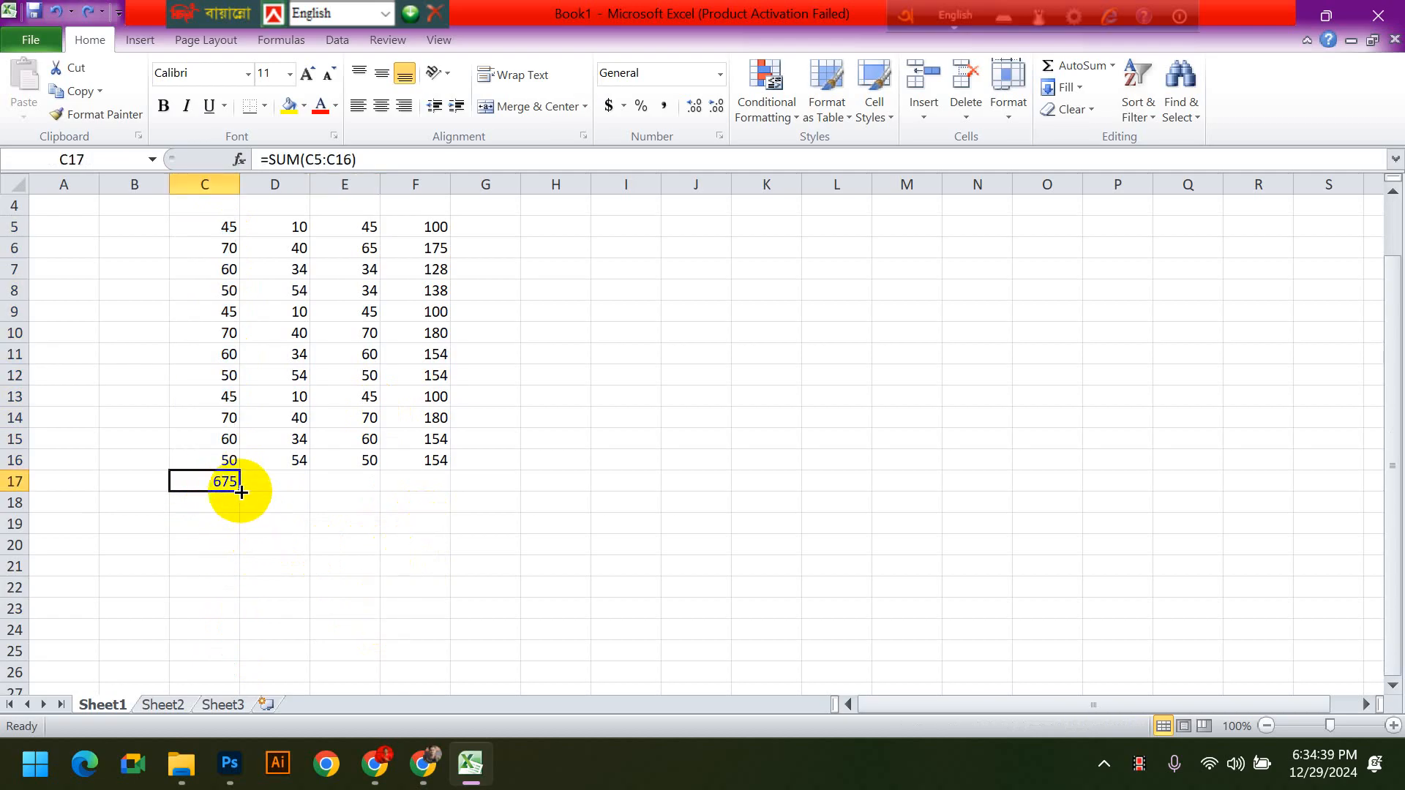
{"action": "left_click_drag", "start_coordinate": [247, 491], "coordinate": [447, 488]}
{"action": "left_click", "coordinate": [624, 564]}
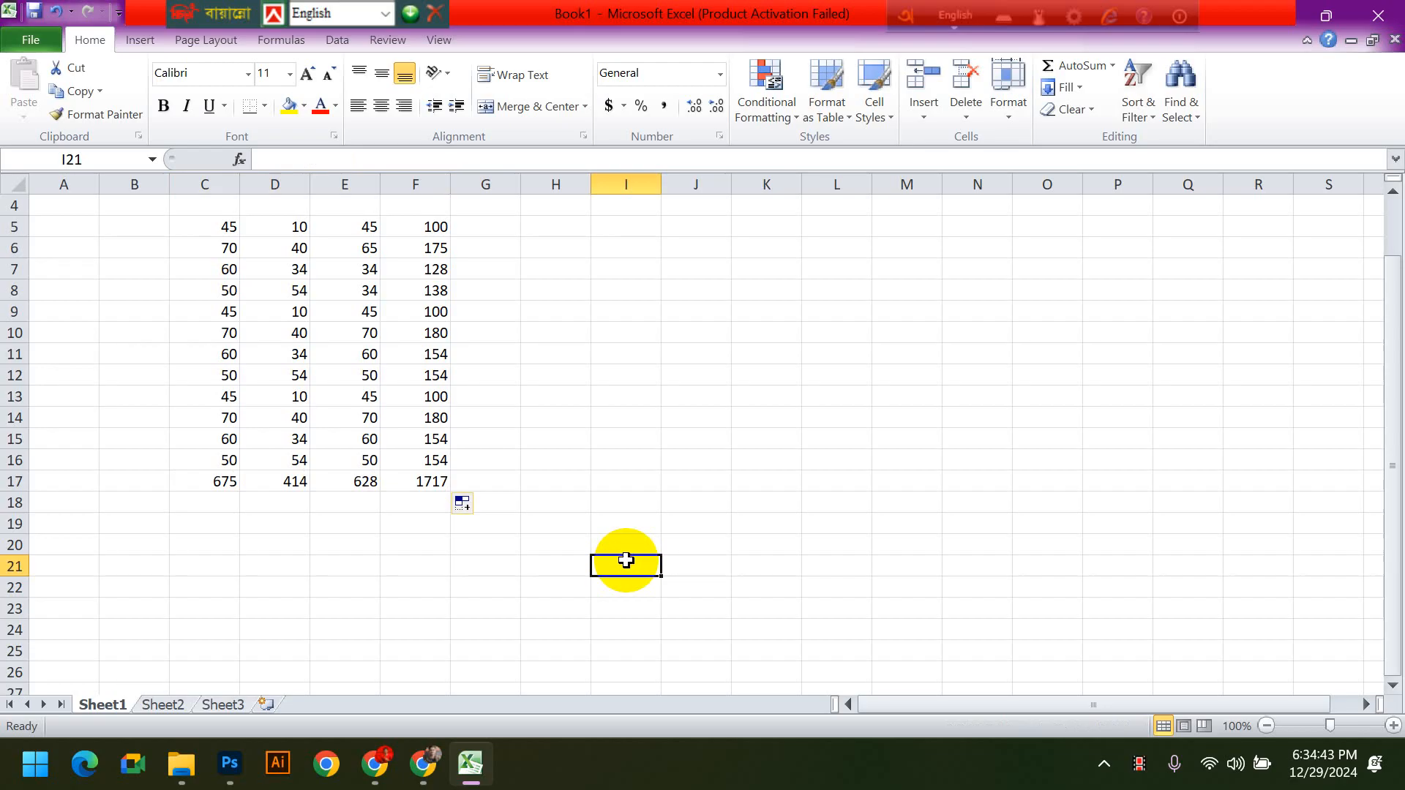
- Delete the row totals in F5:F15, keeping the formulas in F16 and F17
{"action": "scroll", "coordinate": [434, 378], "scroll_direction": "up", "scroll_amount": 1}
{"action": "left_click_drag", "start_coordinate": [432, 269], "coordinate": [489, 502]}
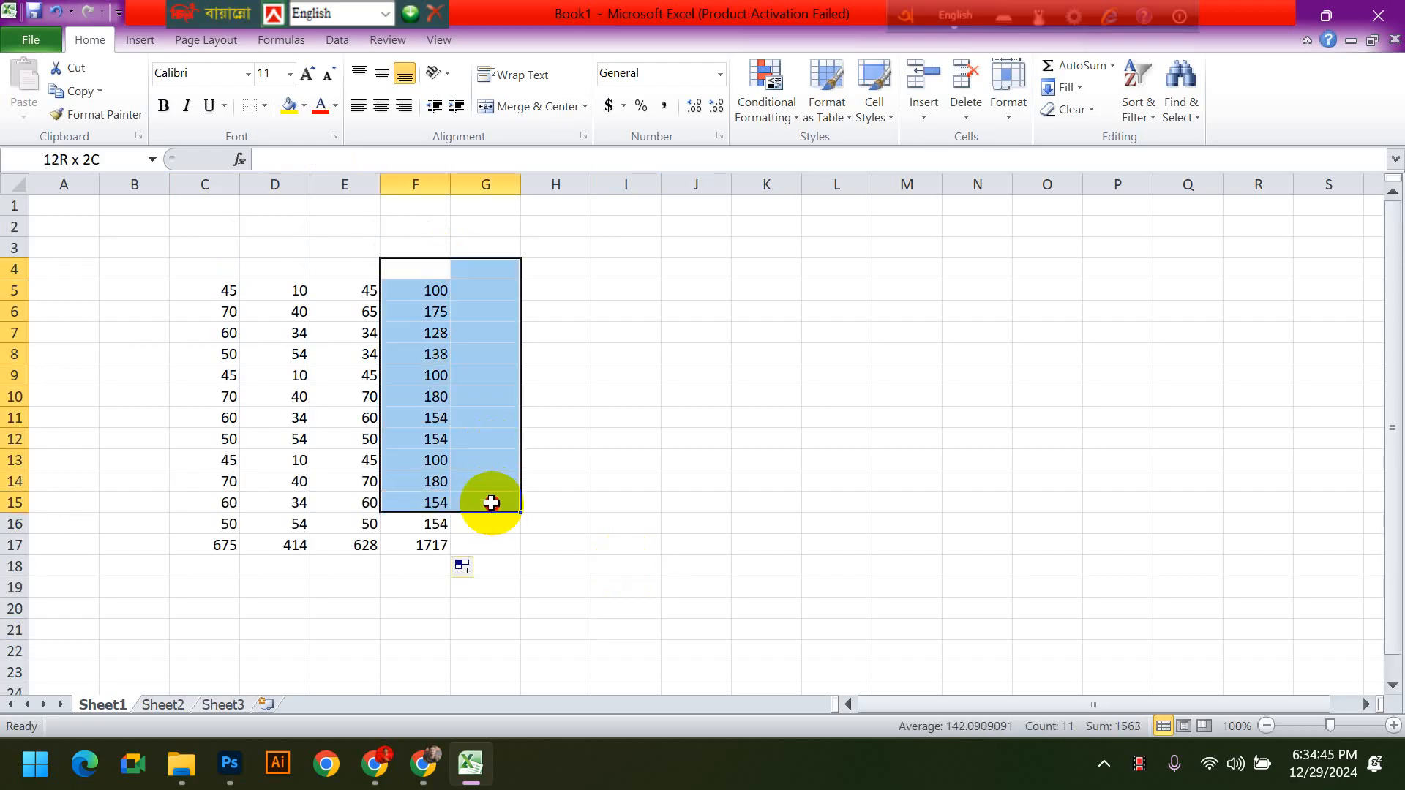
{"action": "key", "text": "Delete"}
{"action": "left_click", "coordinate": [538, 542]}
- Fill the F16 row sum formula upward through F5 to restore the row totals
{"action": "left_click", "coordinate": [401, 527]}
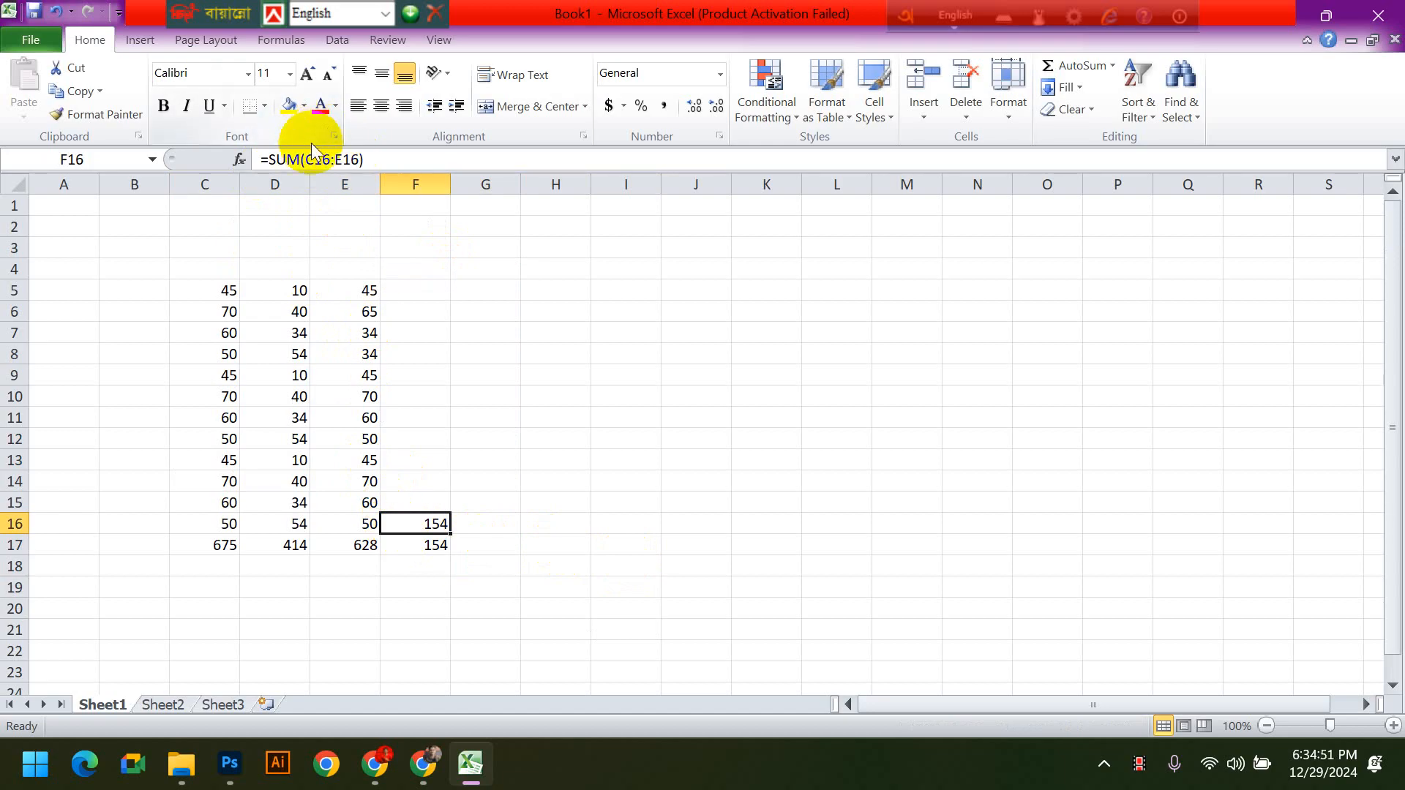
{"action": "key", "text": "Down"}
{"action": "left_click", "coordinate": [402, 524]}
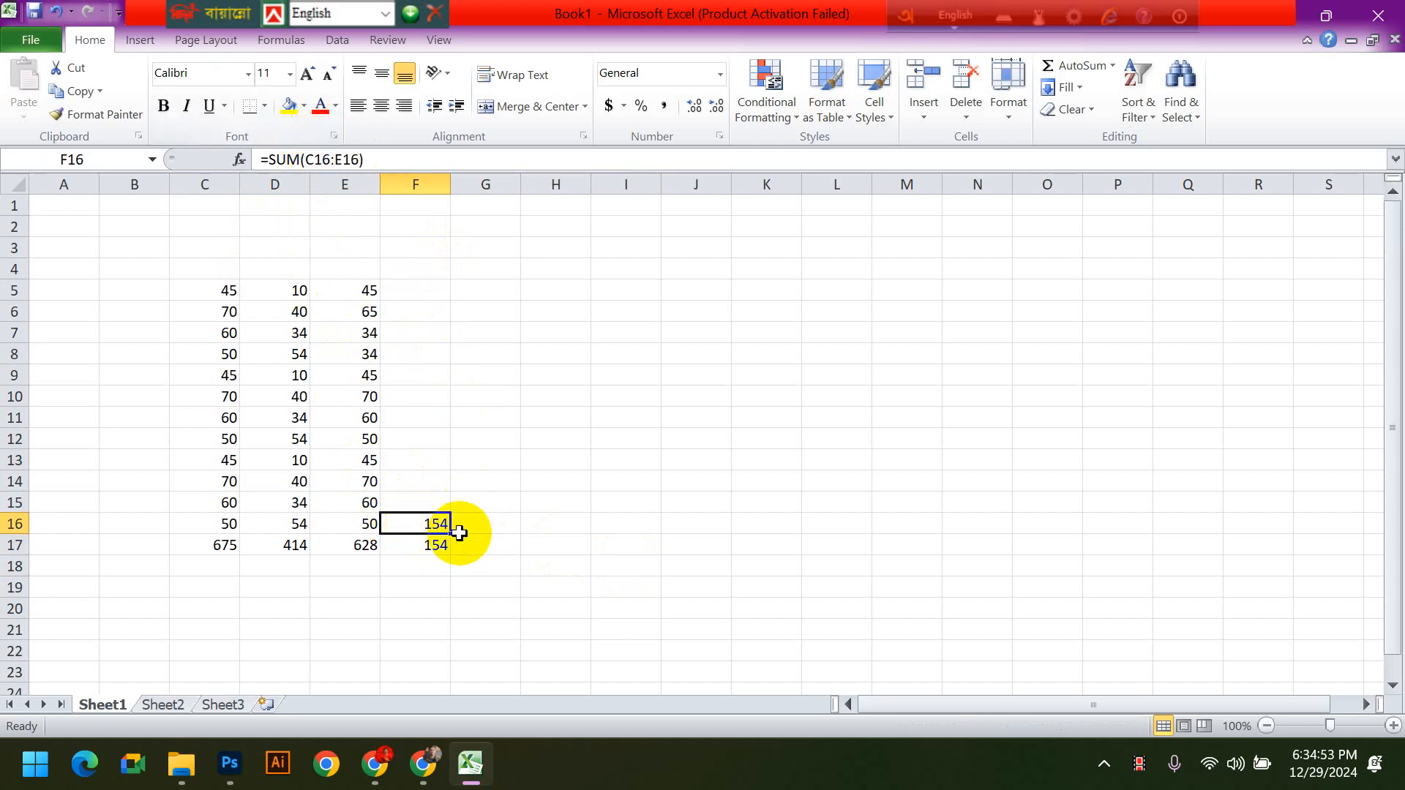
{"action": "left_click_drag", "start_coordinate": [451, 534], "coordinate": [458, 284]}
{"action": "left_click", "coordinate": [578, 394]}
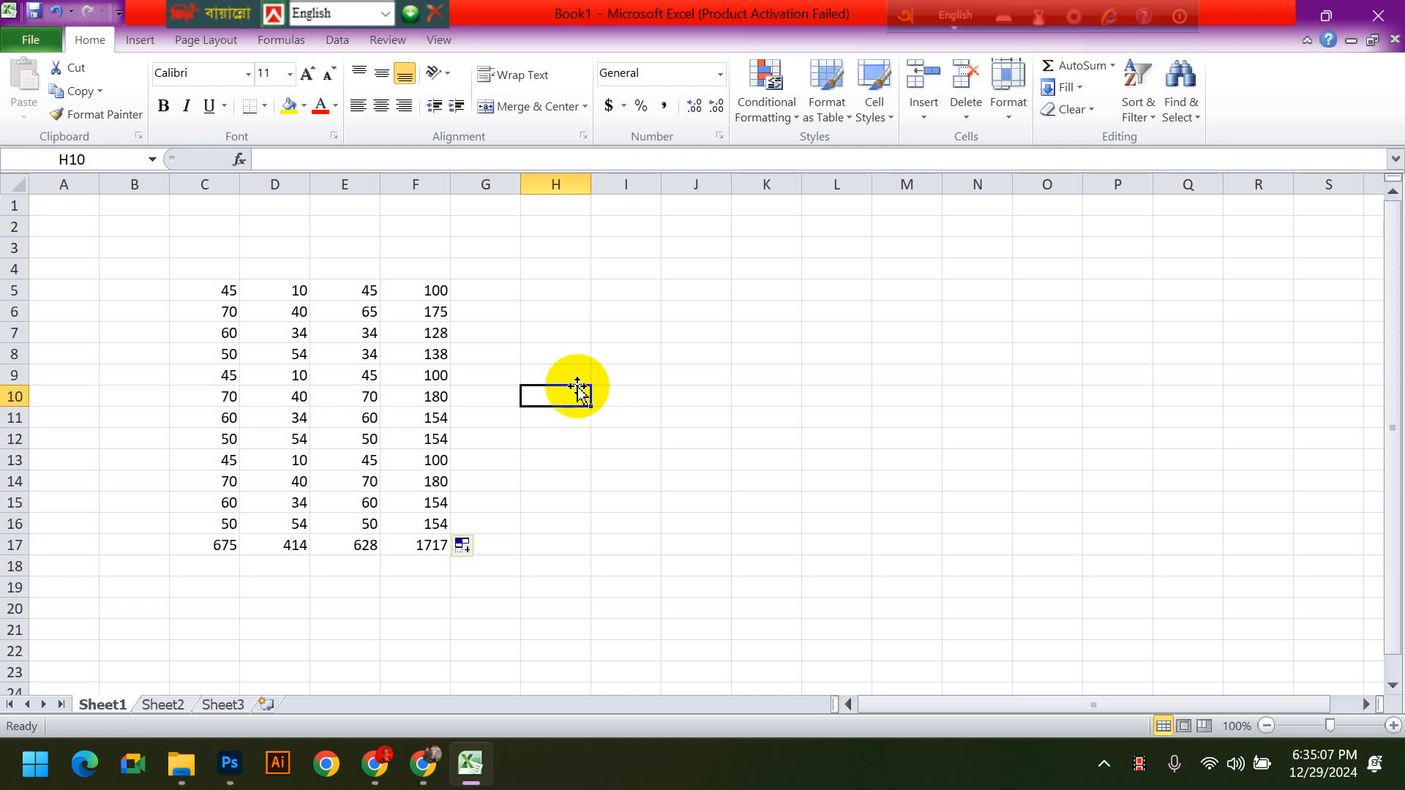
- Clear the whole block of numbers and totals from C5 to F17
{"action": "left_click_drag", "start_coordinate": [213, 291], "coordinate": [537, 571]}
{"action": "key", "text": "Delete"}
{"action": "left_click", "coordinate": [583, 593]}
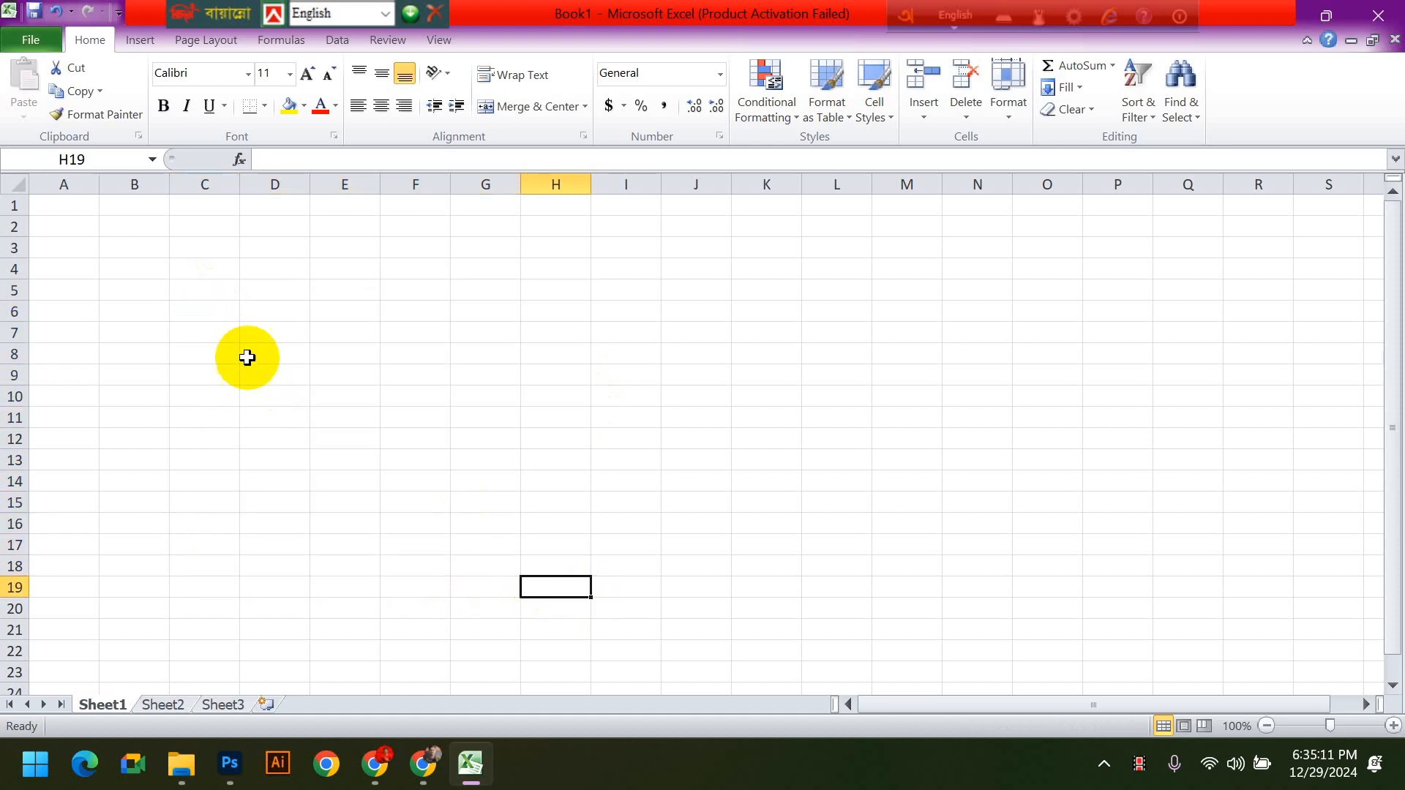
- Enter the numbers 12, 12, 33 and 55 across row 8 in cells C8 through F8
{"action": "left_click", "coordinate": [228, 351]}
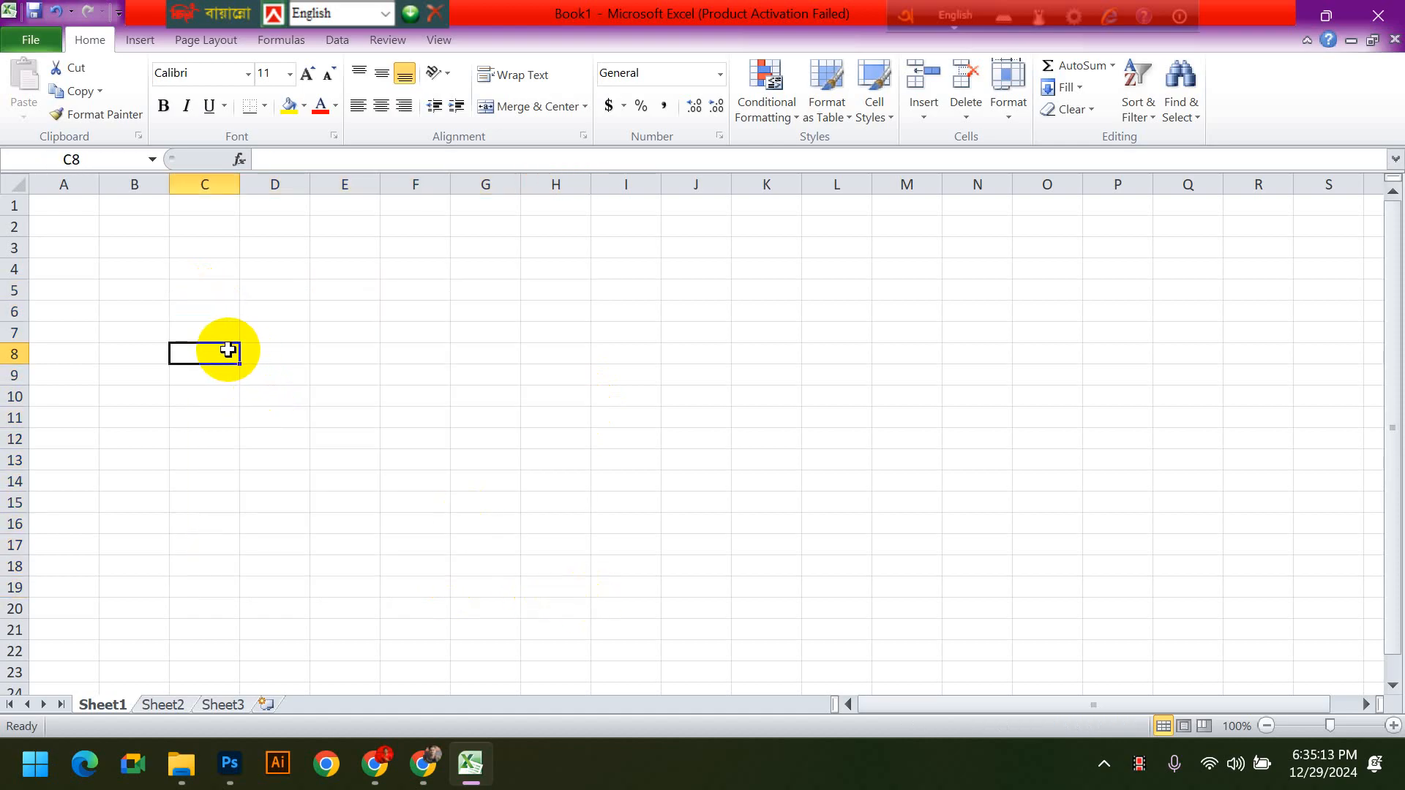
{"action": "type", "text": "12"}
{"action": "key", "text": "Tab"}
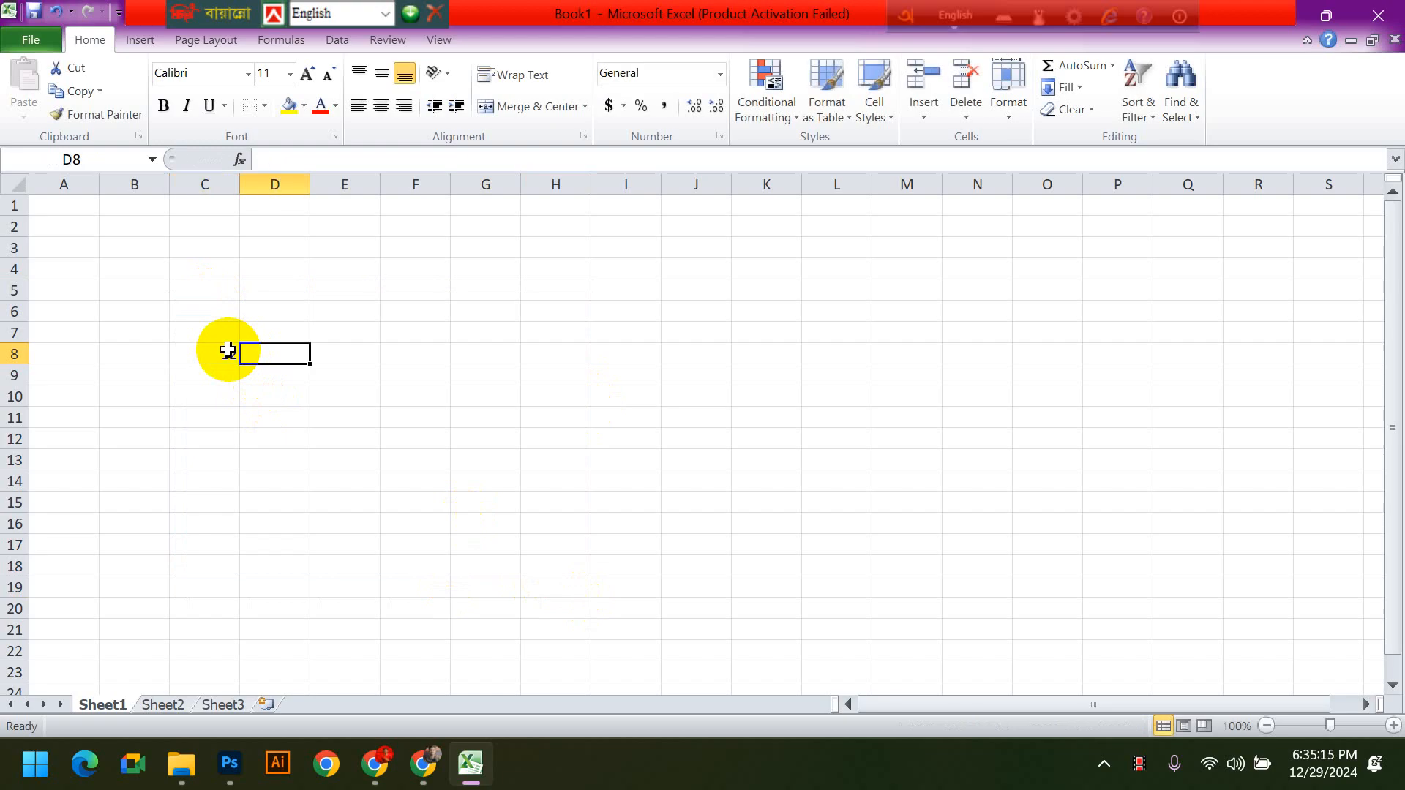
{"action": "type", "text": "12"}
{"action": "key", "text": "Tab"}
{"action": "type", "text": "33"}
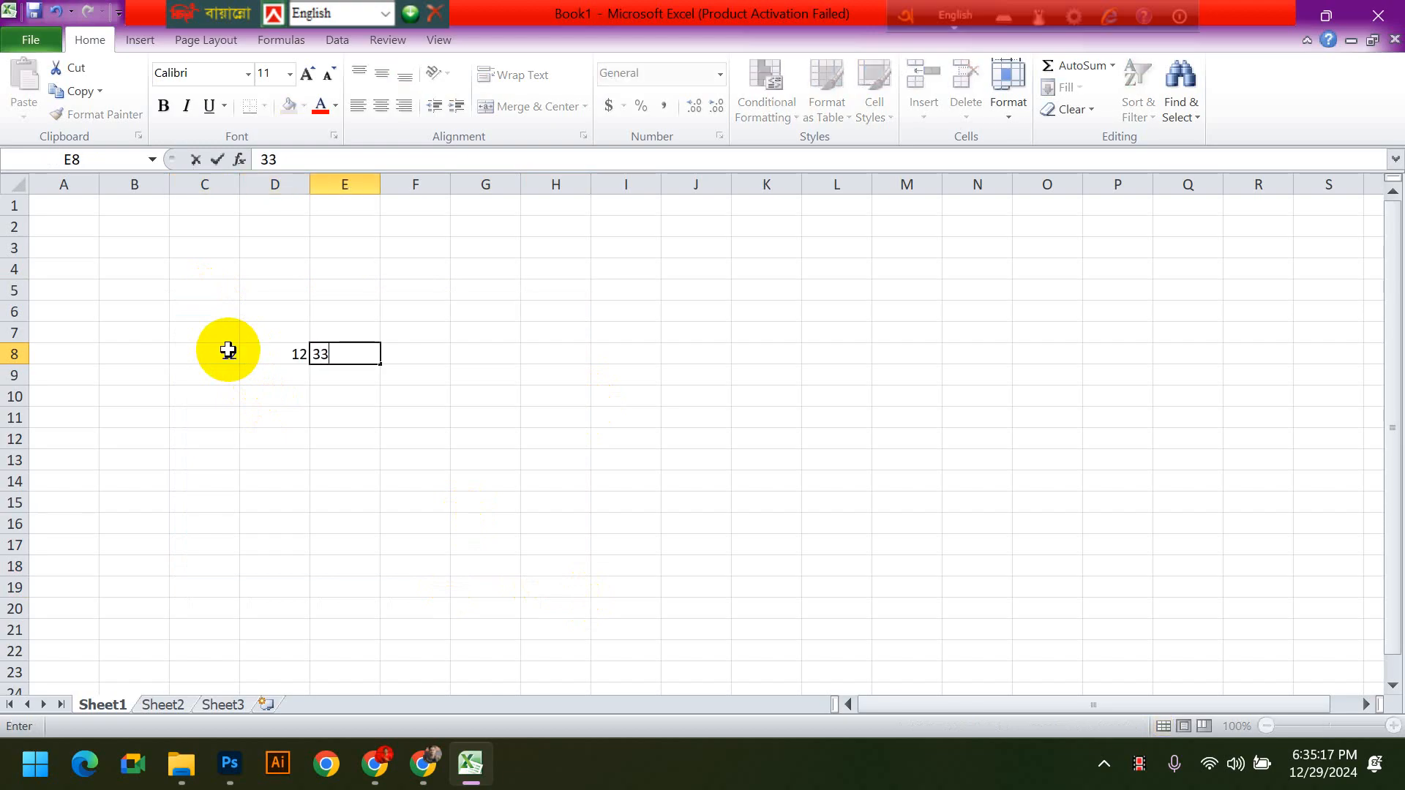
{"action": "key", "text": "Tab"}
{"action": "type", "text": "55"}
{"action": "key", "text": "Tab"}
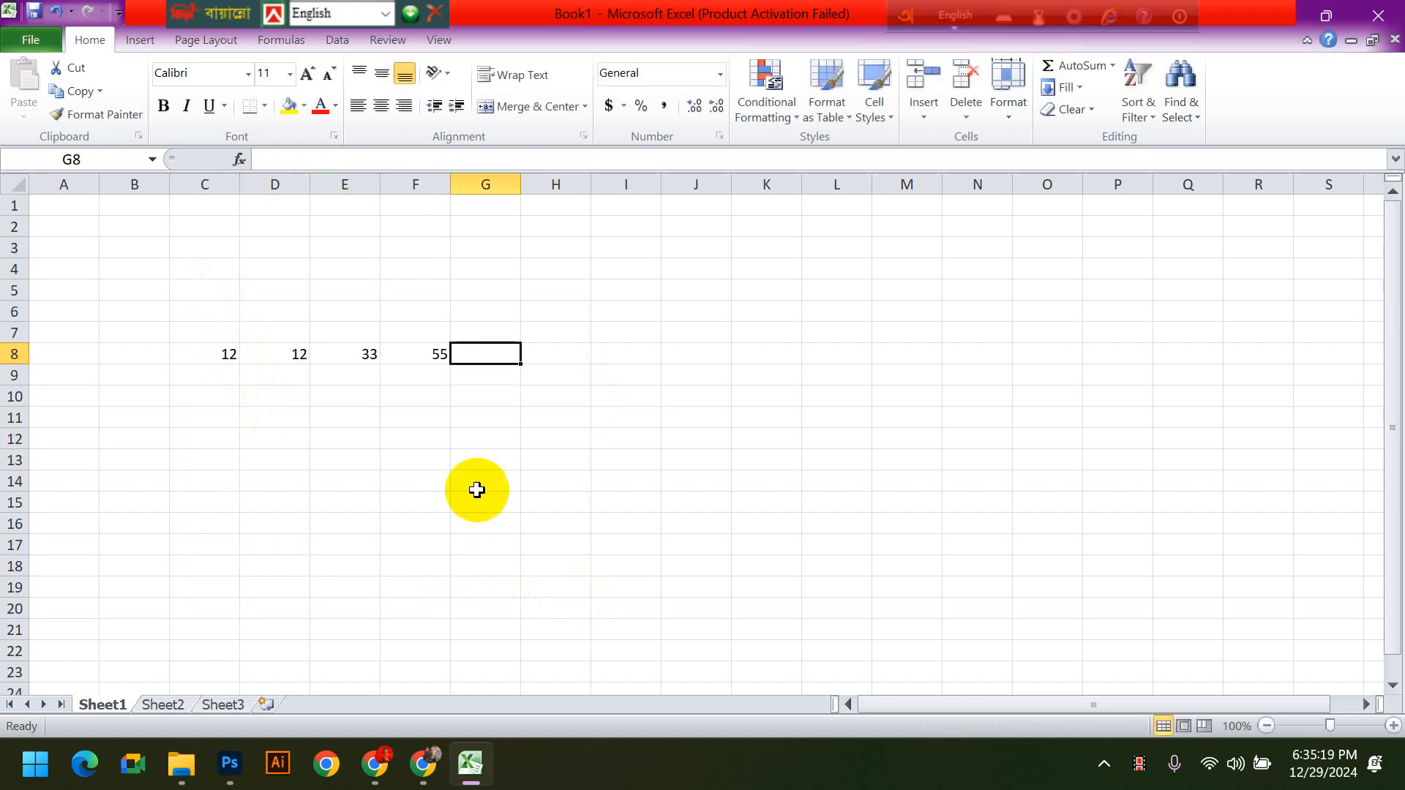
{"action": "left_click", "coordinate": [696, 520]}
{"action": "left_click", "coordinate": [282, 353]}
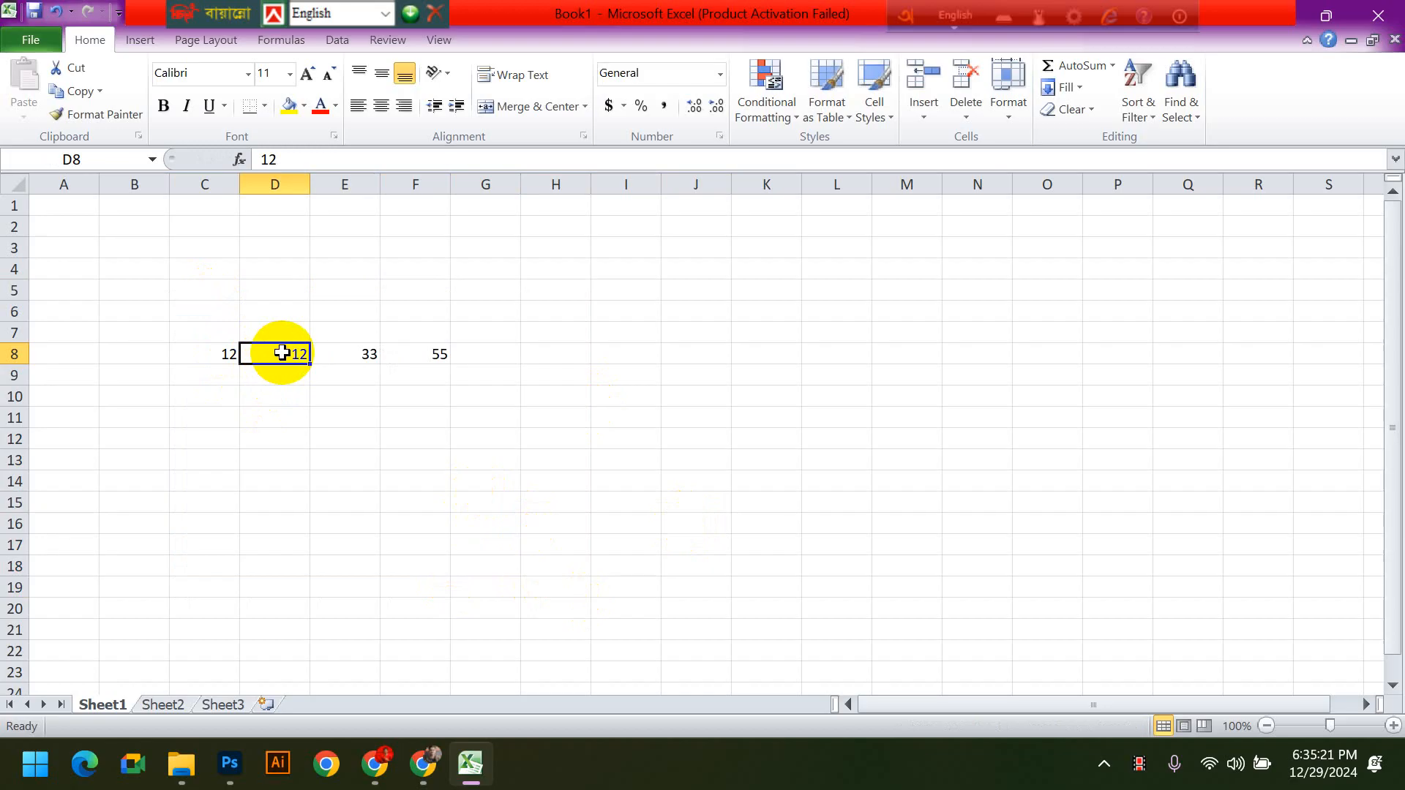
{"action": "left_click", "coordinate": [343, 354]}
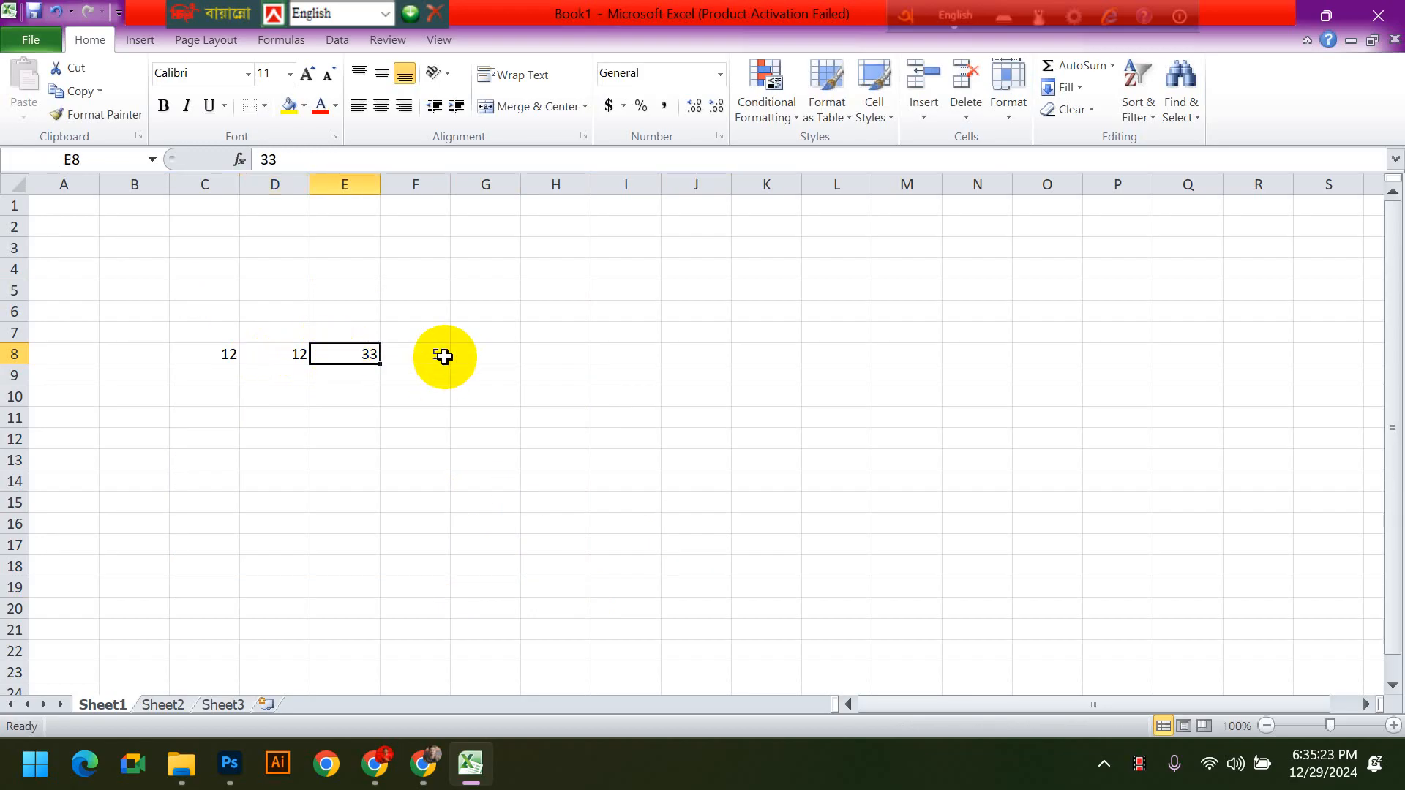
{"action": "left_click", "coordinate": [267, 354]}
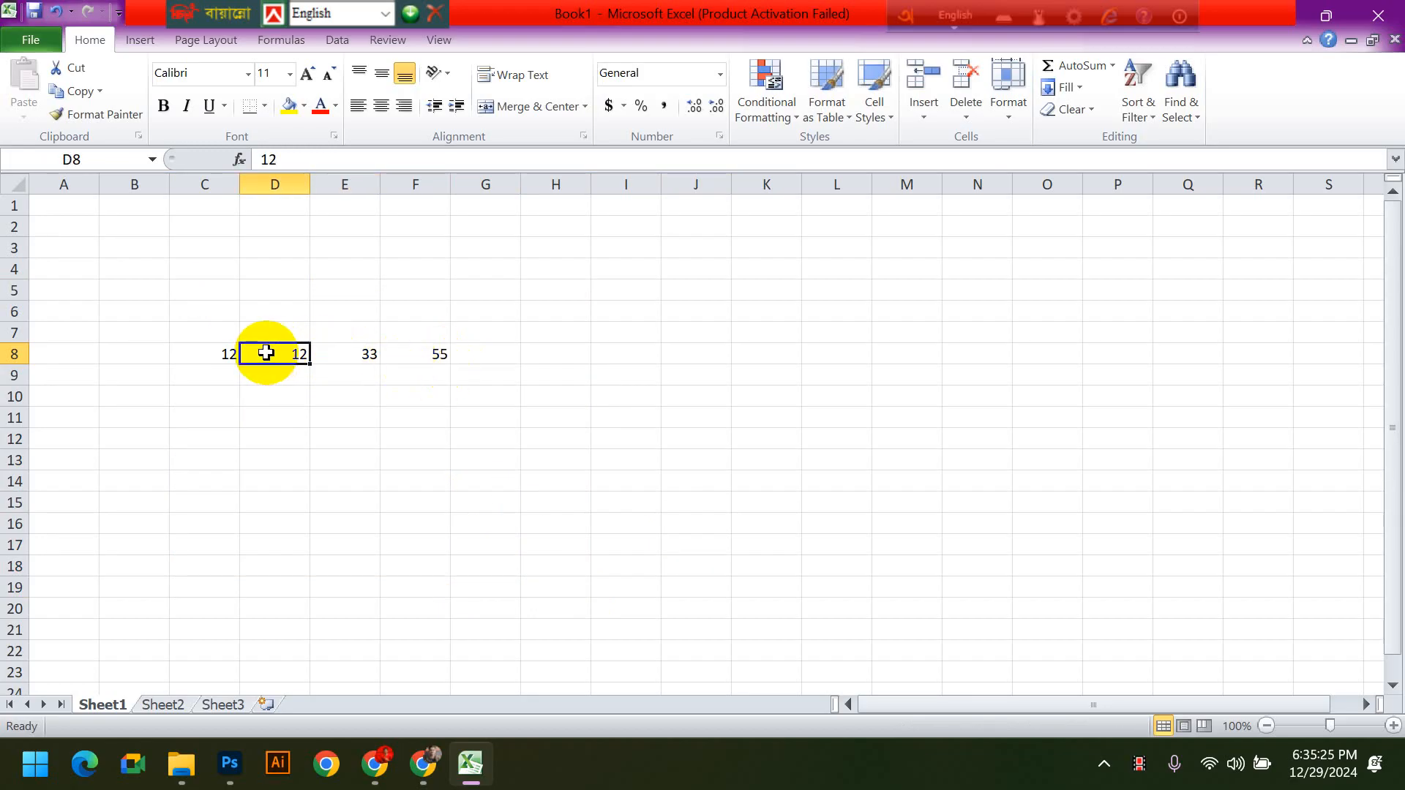
- Write the formula =sum(C8:F8) in G8, covering the whole row of numbers as one range
{"action": "left_click", "coordinate": [482, 358]}
{"action": "type", "text": "="}
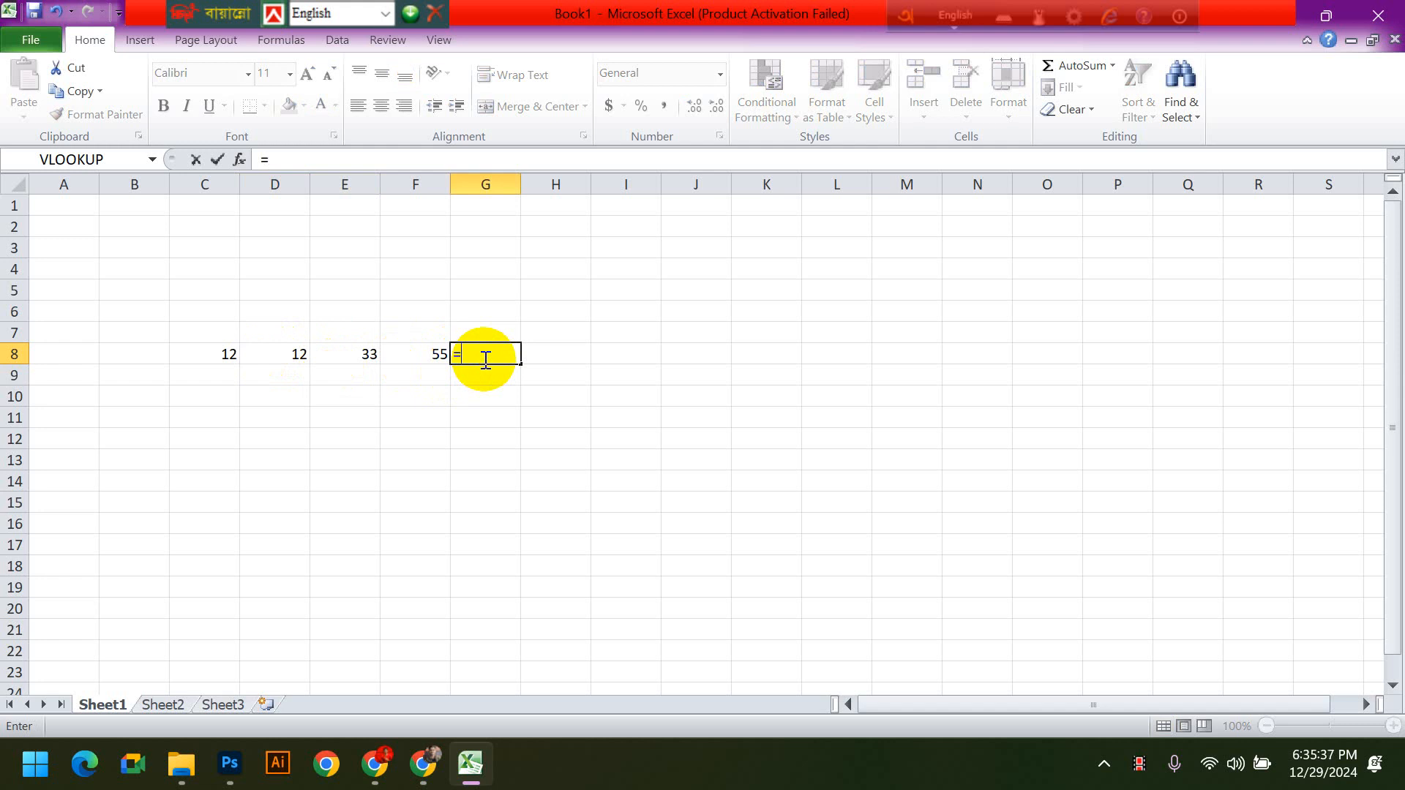
{"action": "type", "text": "sum("}
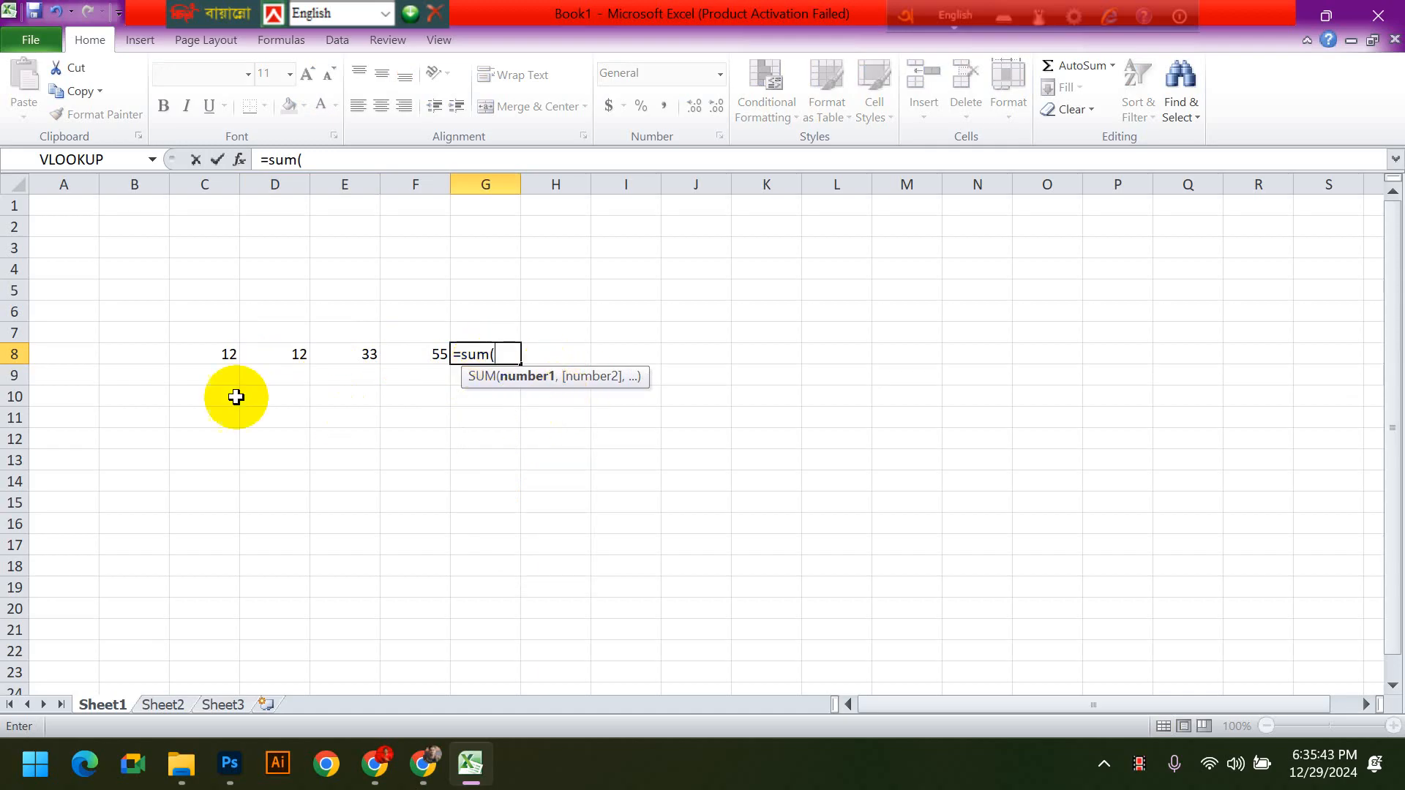
{"action": "left_click", "coordinate": [211, 349]}
{"action": "left_click_drag", "start_coordinate": [212, 348], "coordinate": [415, 357]}
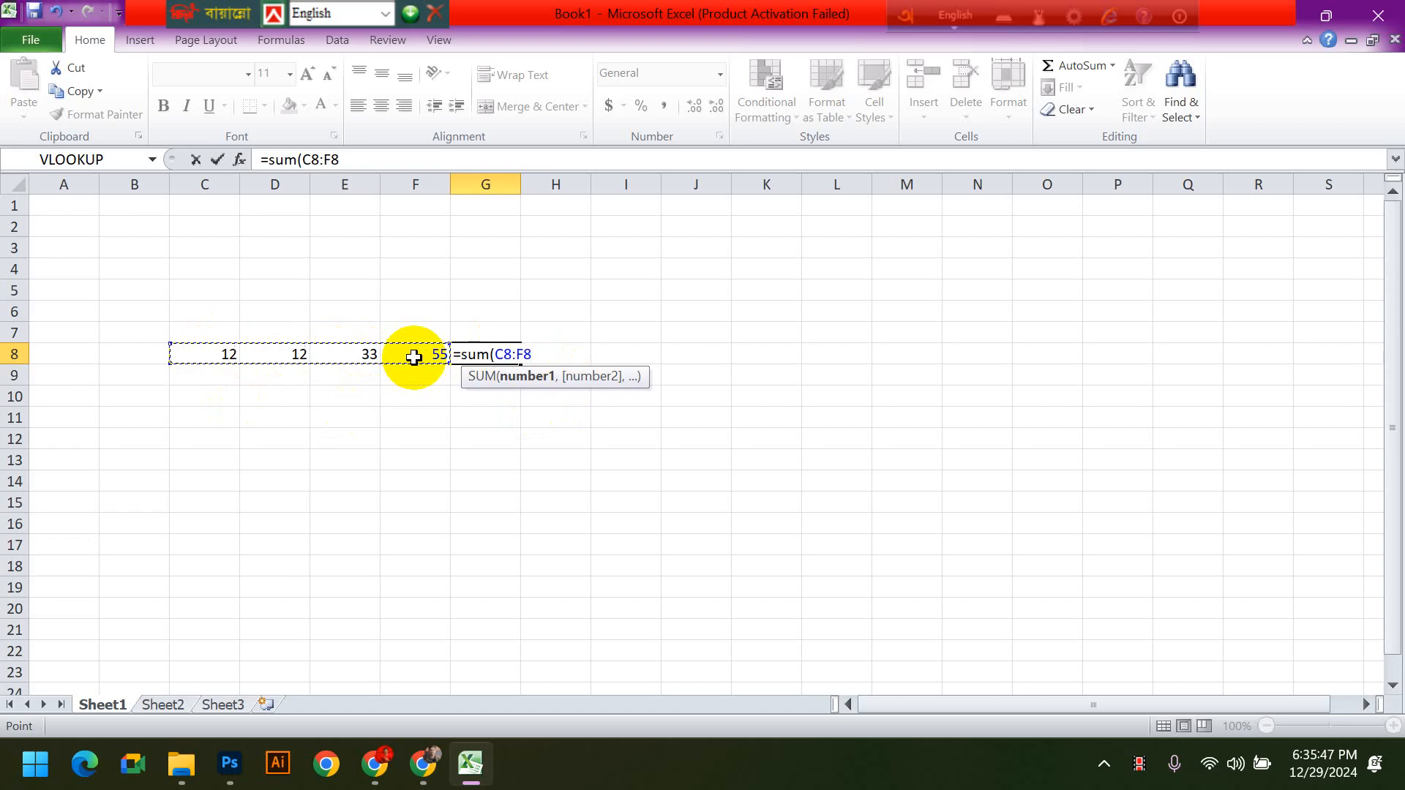
{"action": "type", "text": ")"}
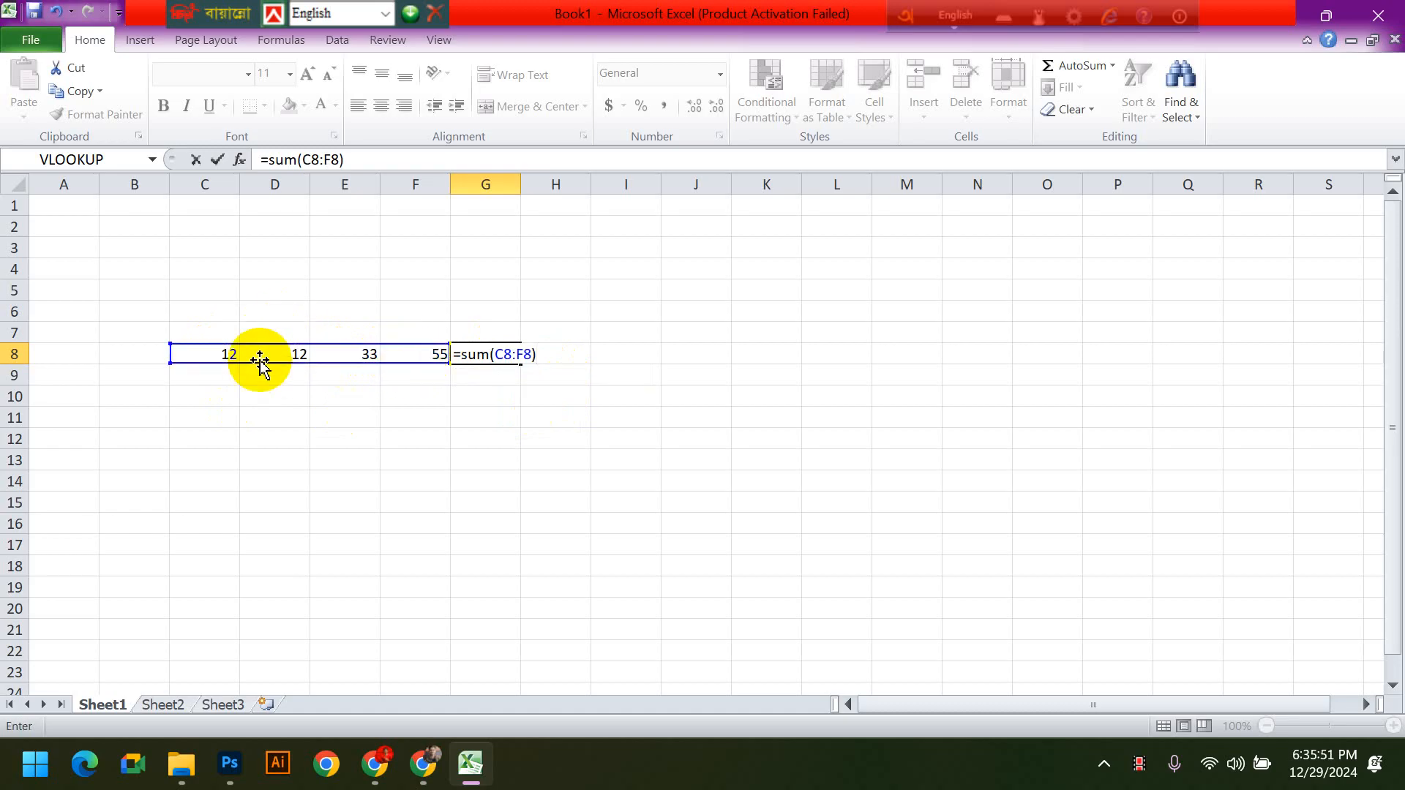
- Replace the range in G8's SUM formula with the separate cells C8, E8 and F8, and commit the formula
{"action": "key", "text": "BackSpace"}
{"action": "key", "text": "BackSpace"}
{"action": "key", "text": "BackSpace"}
{"action": "key", "text": "BackSpace"}
{"action": "key", "text": "BackSpace"}
{"action": "key", "text": "BackSpace"}
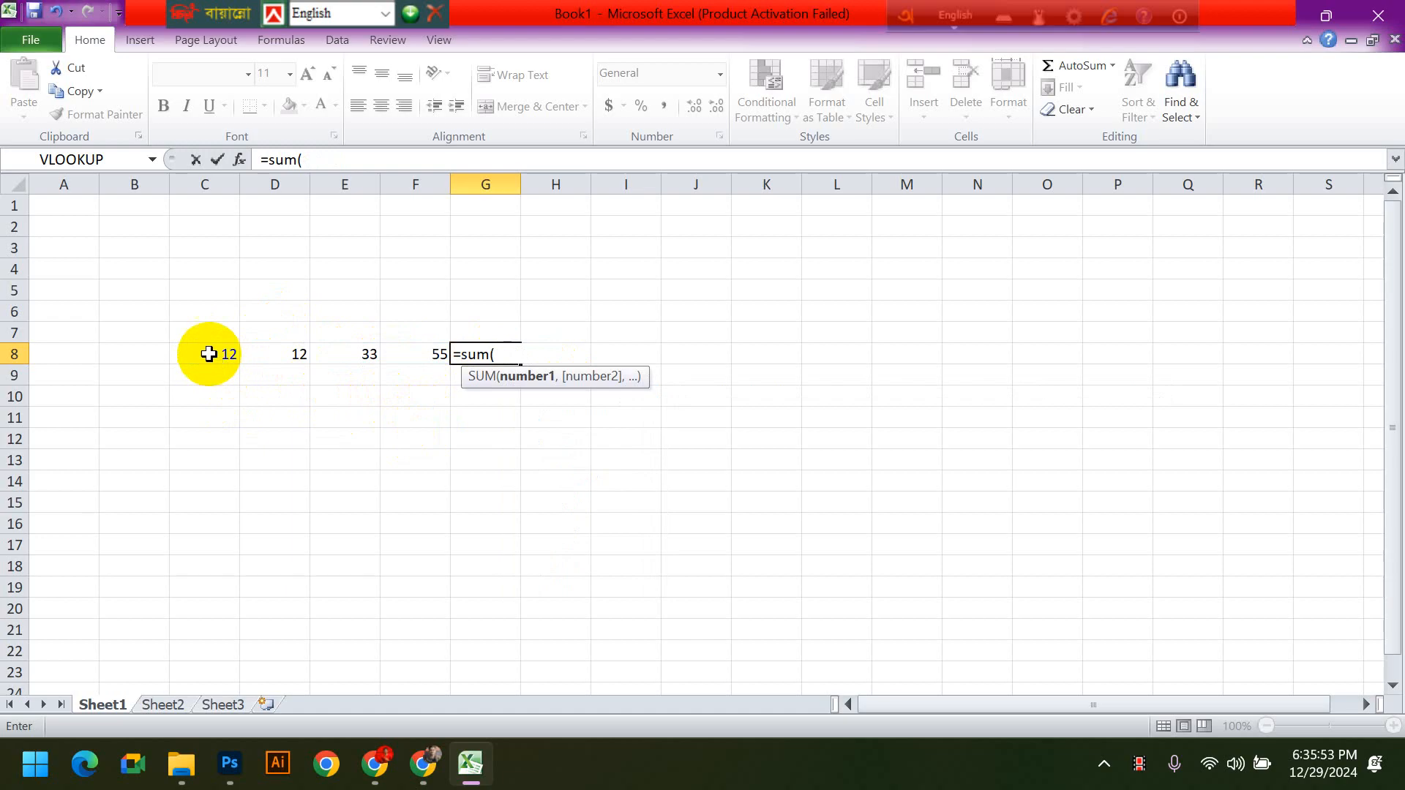
{"action": "left_click", "coordinate": [208, 354]}
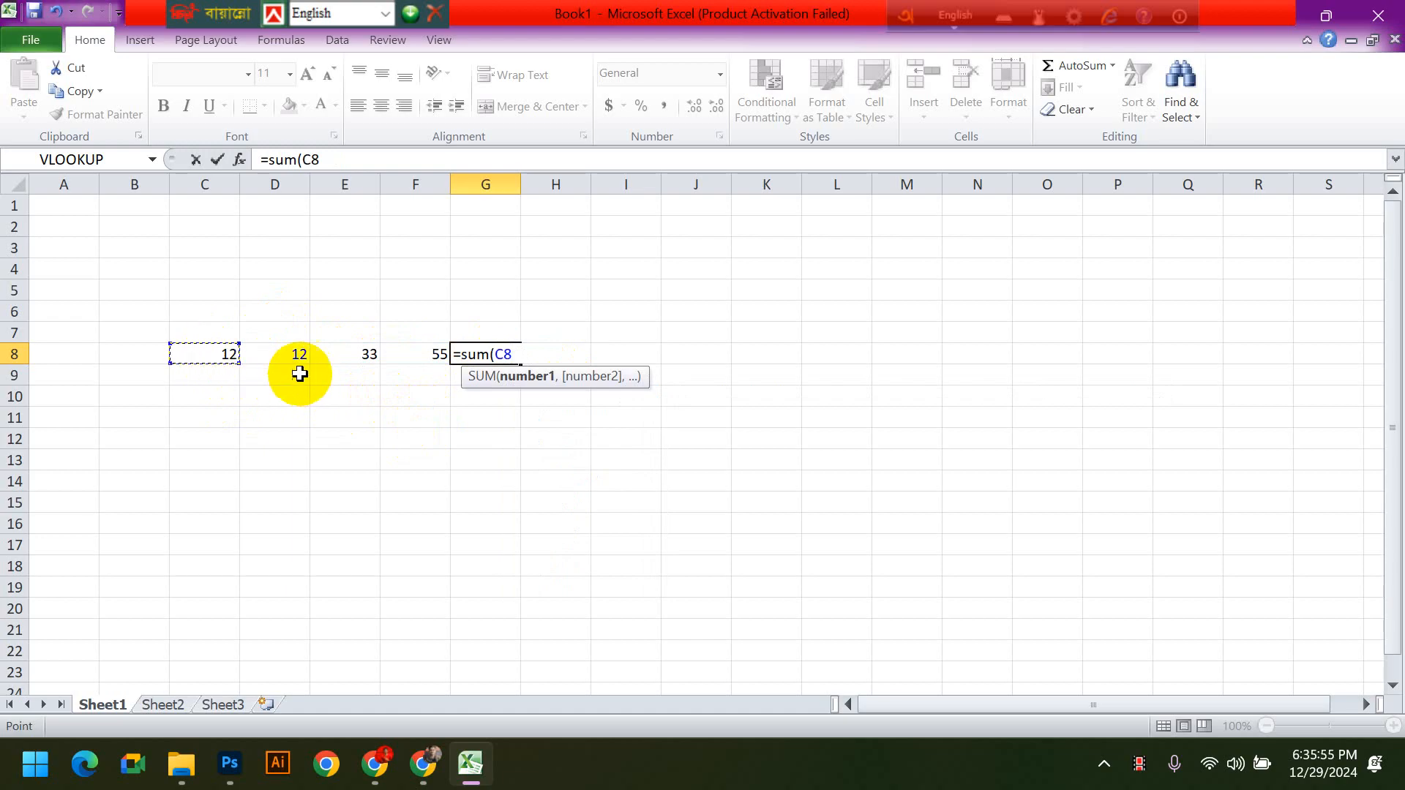
{"action": "type", "text": ","}
{"action": "left_click", "coordinate": [354, 354]}
{"action": "type", "text": ","}
{"action": "left_click", "coordinate": [418, 355]}
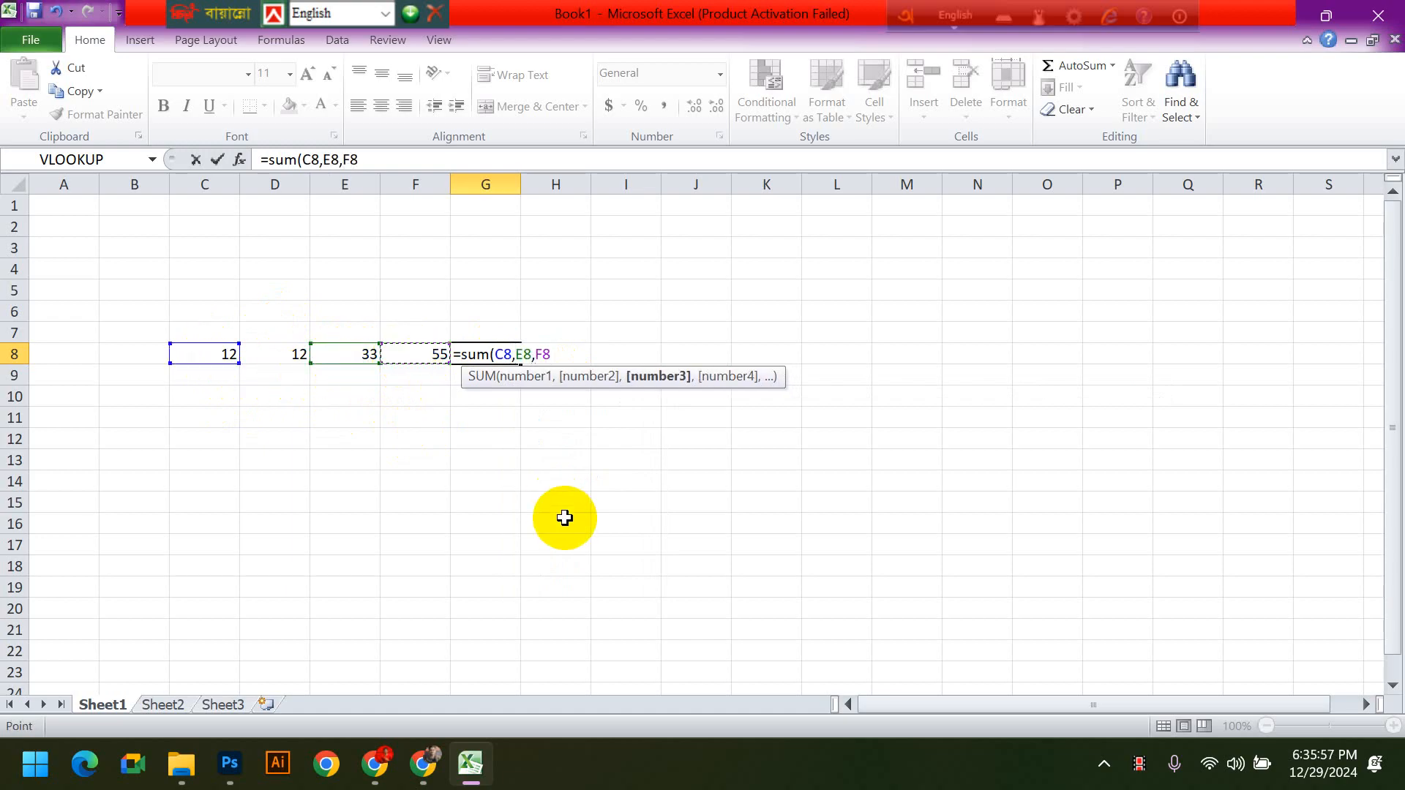
{"action": "type", "text": ")"}
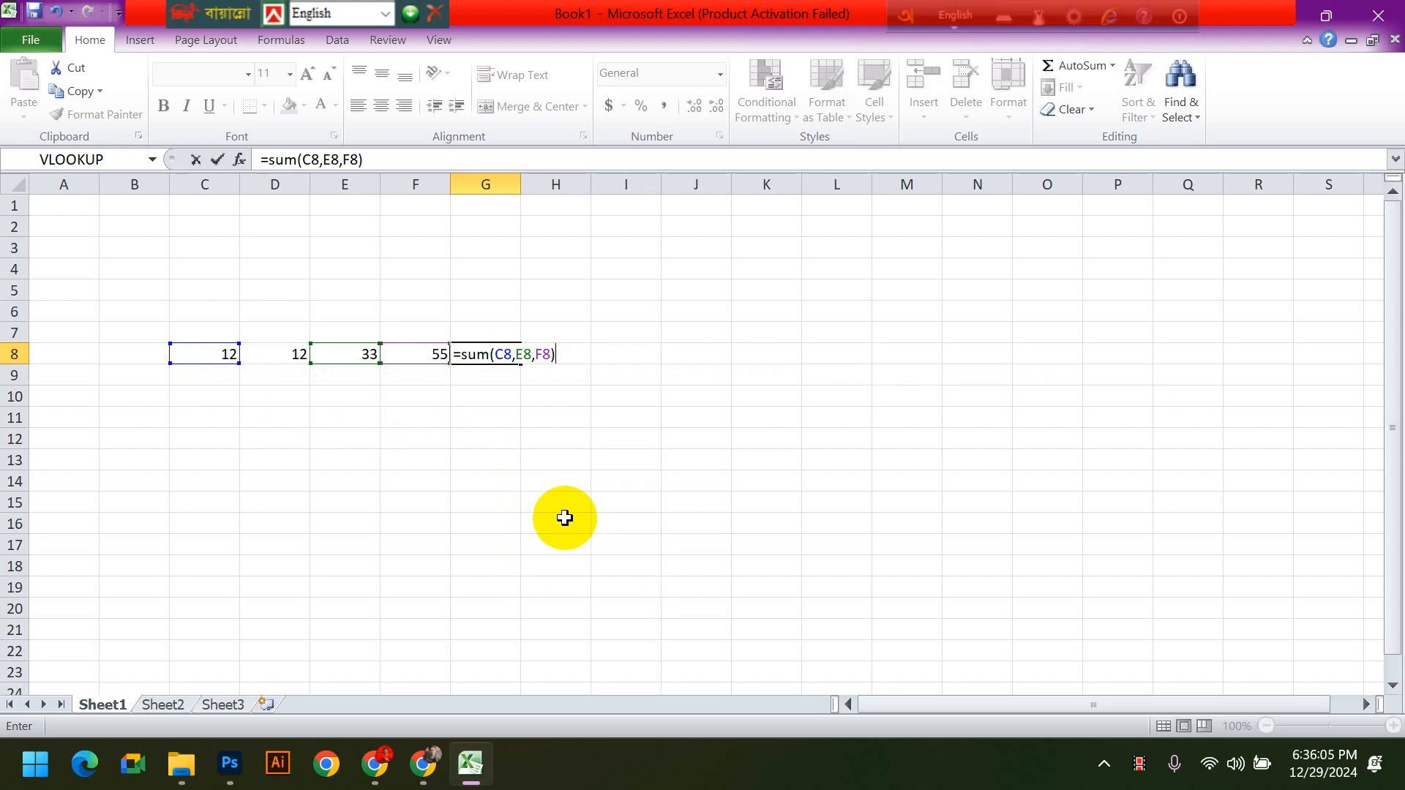
{"action": "key", "text": "Return"}
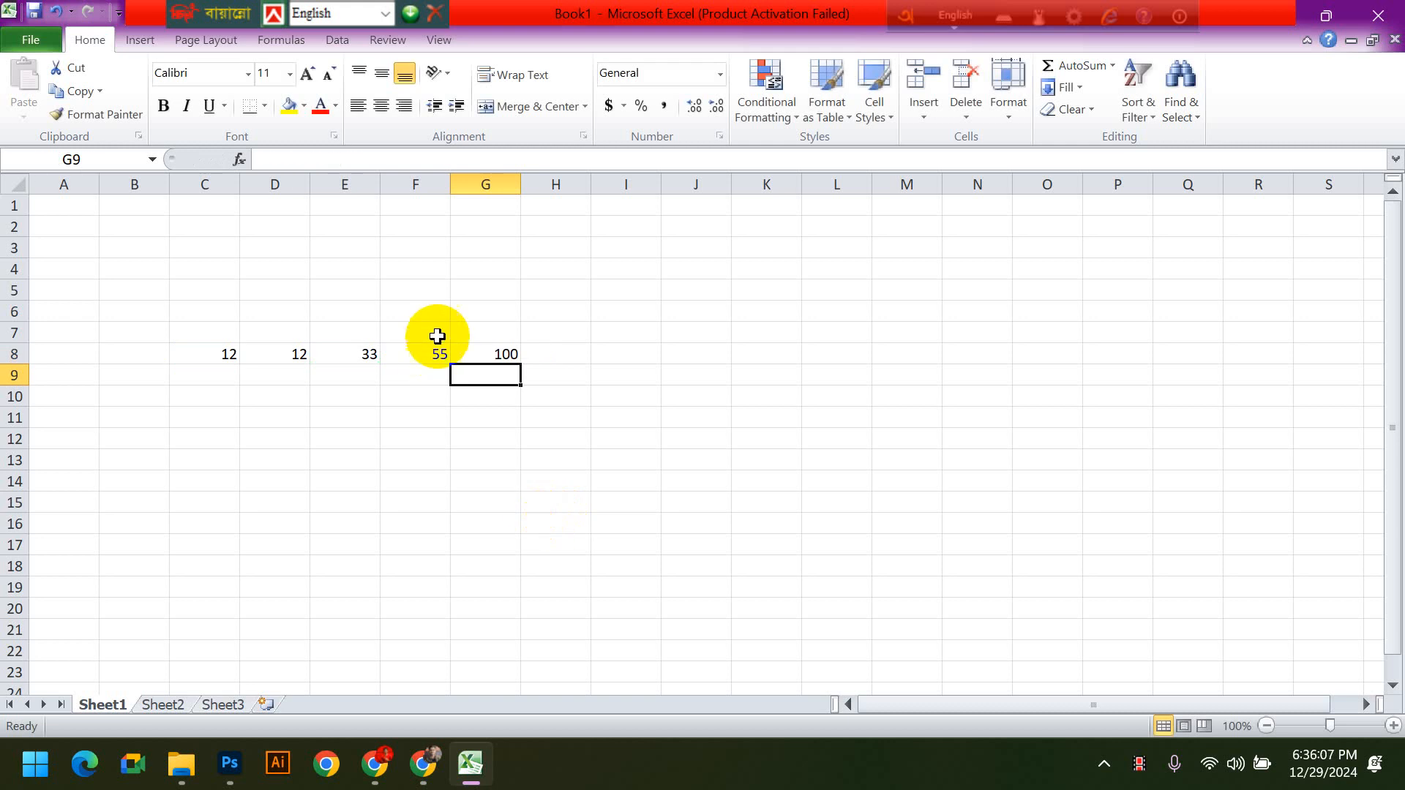
- Clear the SUM formula in G8 and the numbers in C8:F8
{"action": "left_click", "coordinate": [479, 357]}
{"action": "double_click", "coordinate": [512, 355]}
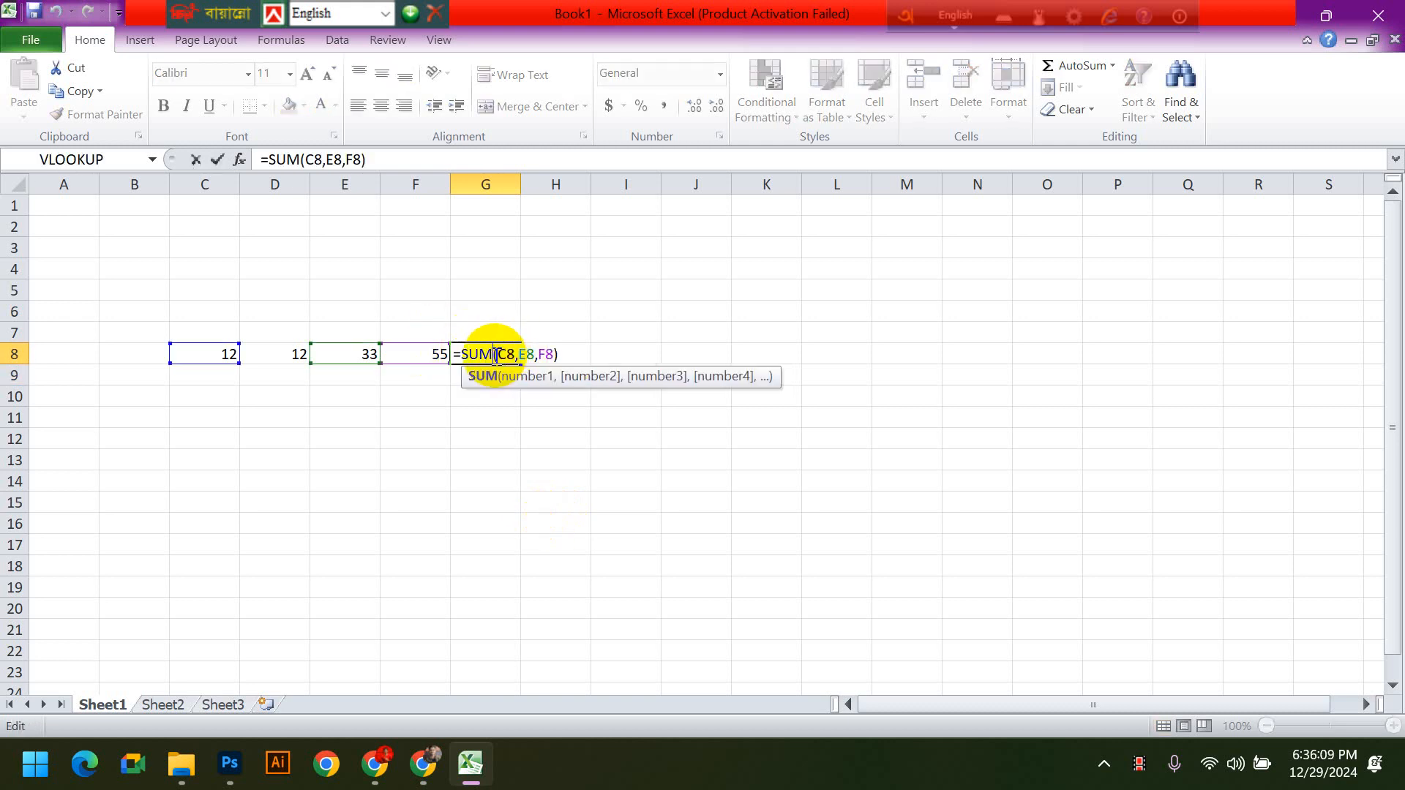
{"action": "left_click_drag", "start_coordinate": [561, 354], "coordinate": [448, 357]}
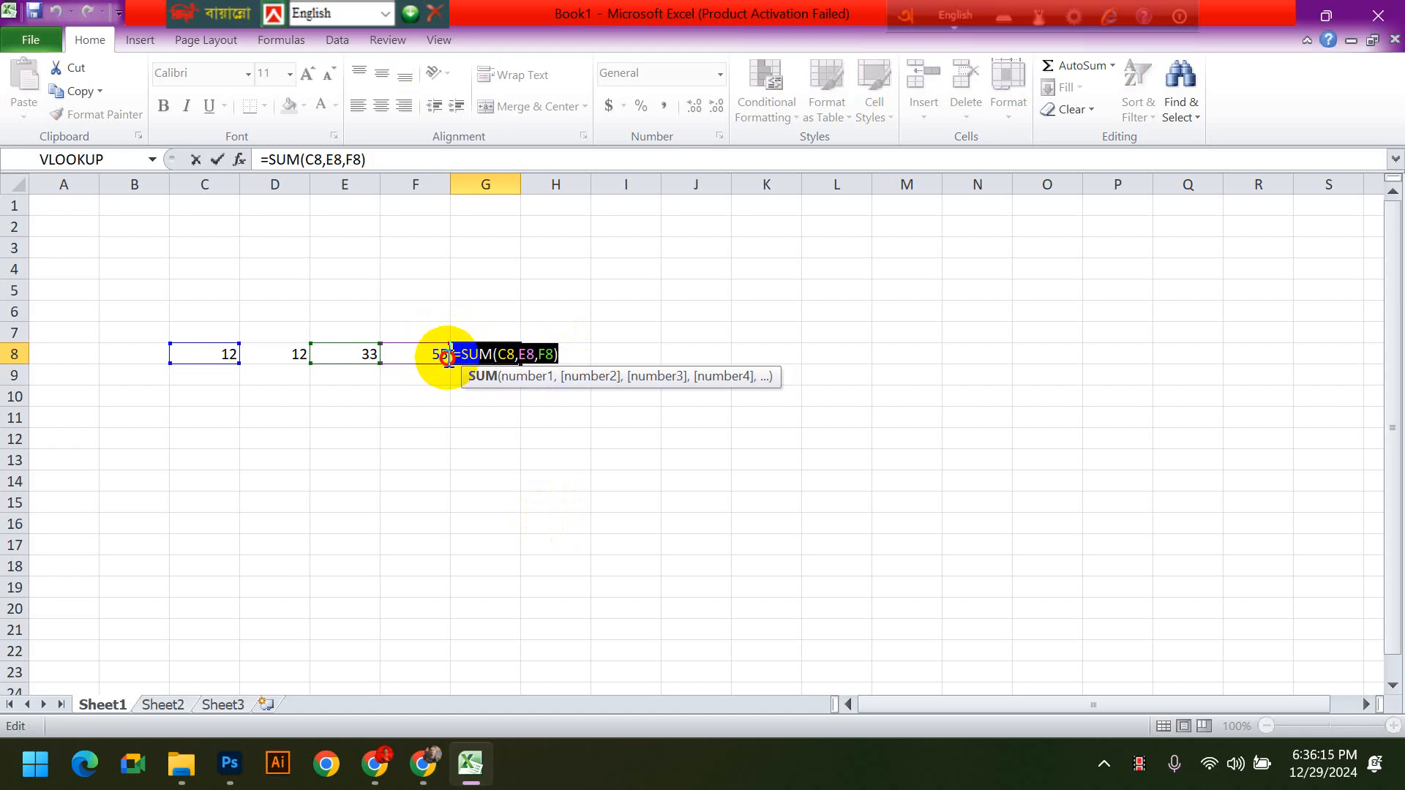
{"action": "key", "text": "Delete"}
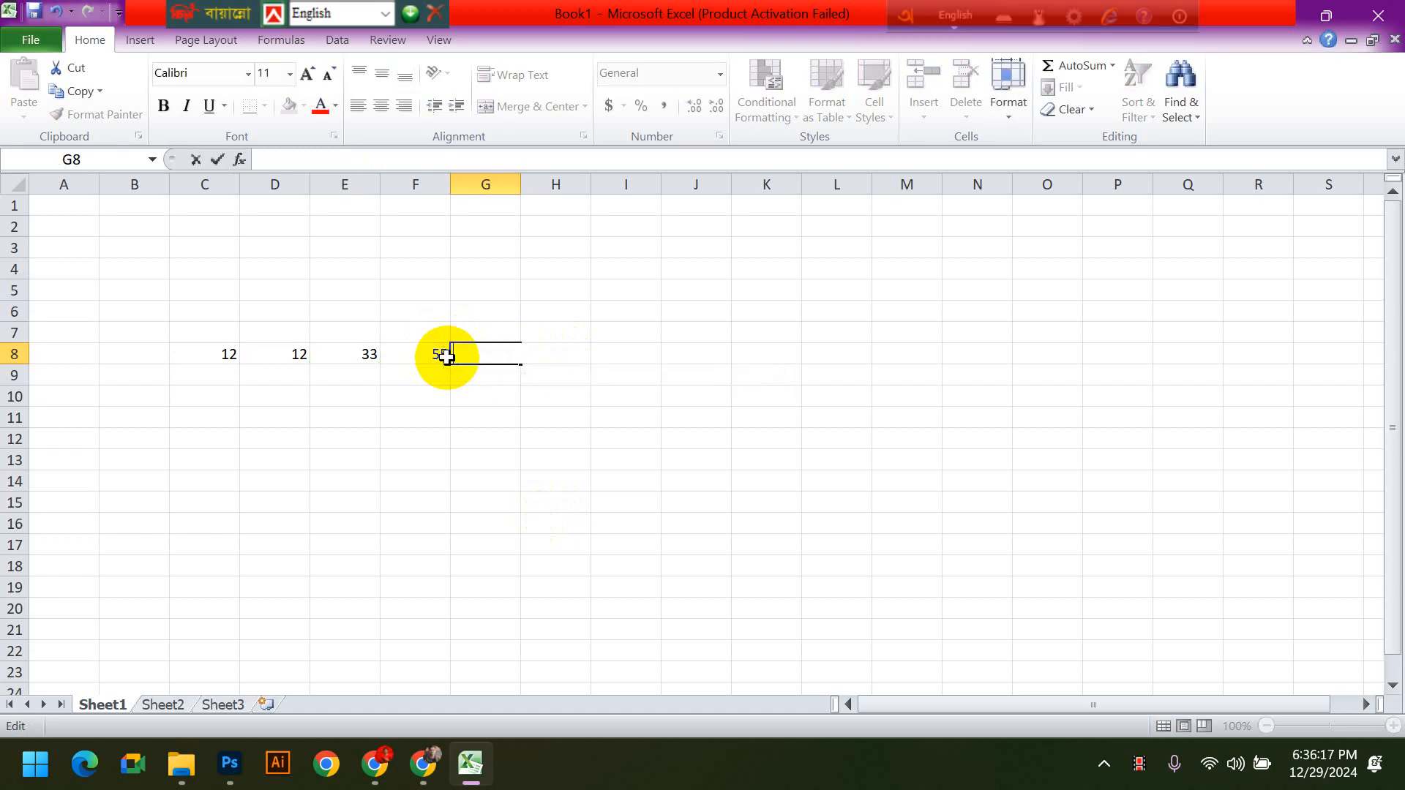
{"action": "left_click", "coordinate": [606, 417]}
{"action": "left_click_drag", "start_coordinate": [220, 356], "coordinate": [439, 356]}
{"action": "key", "text": "Delete"}
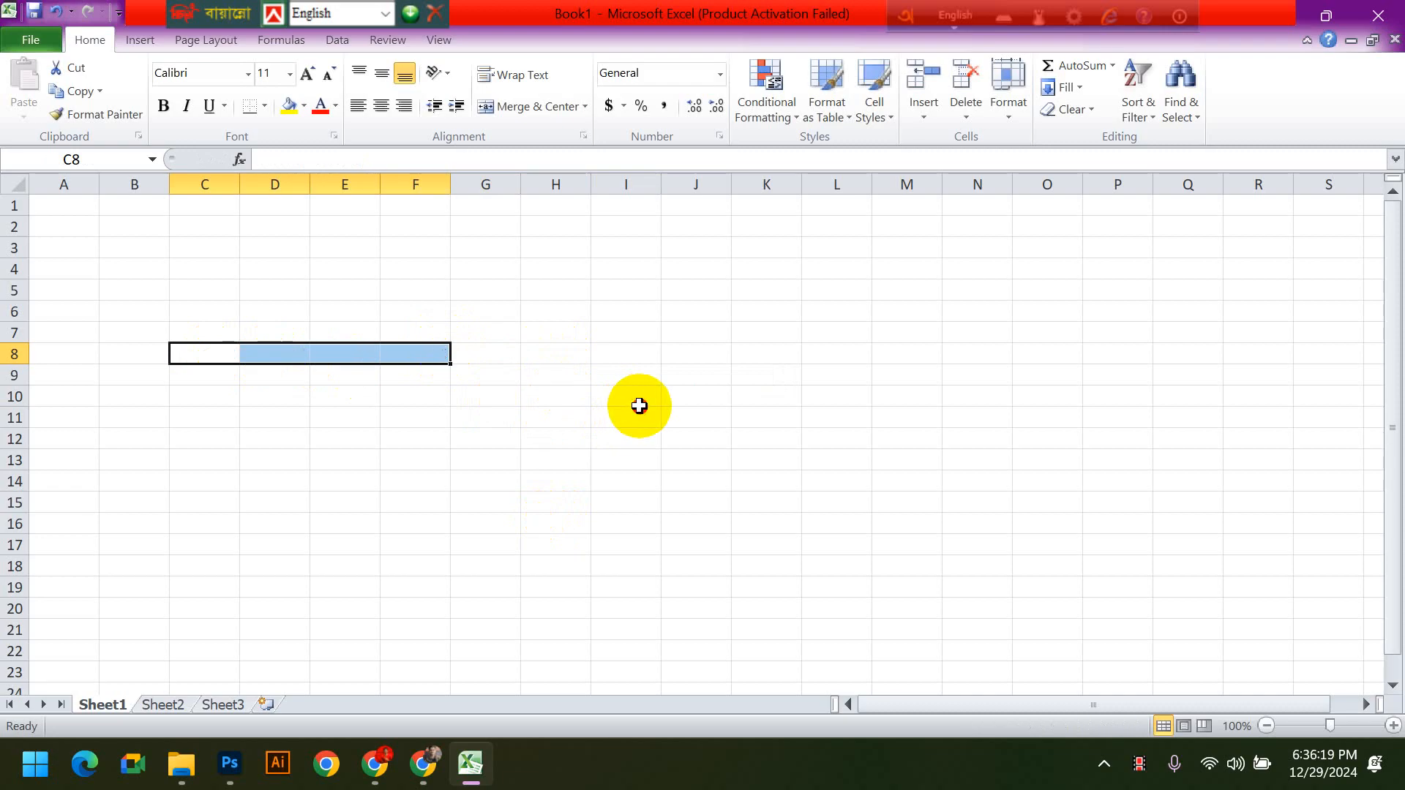
{"action": "left_click", "coordinate": [599, 400]}
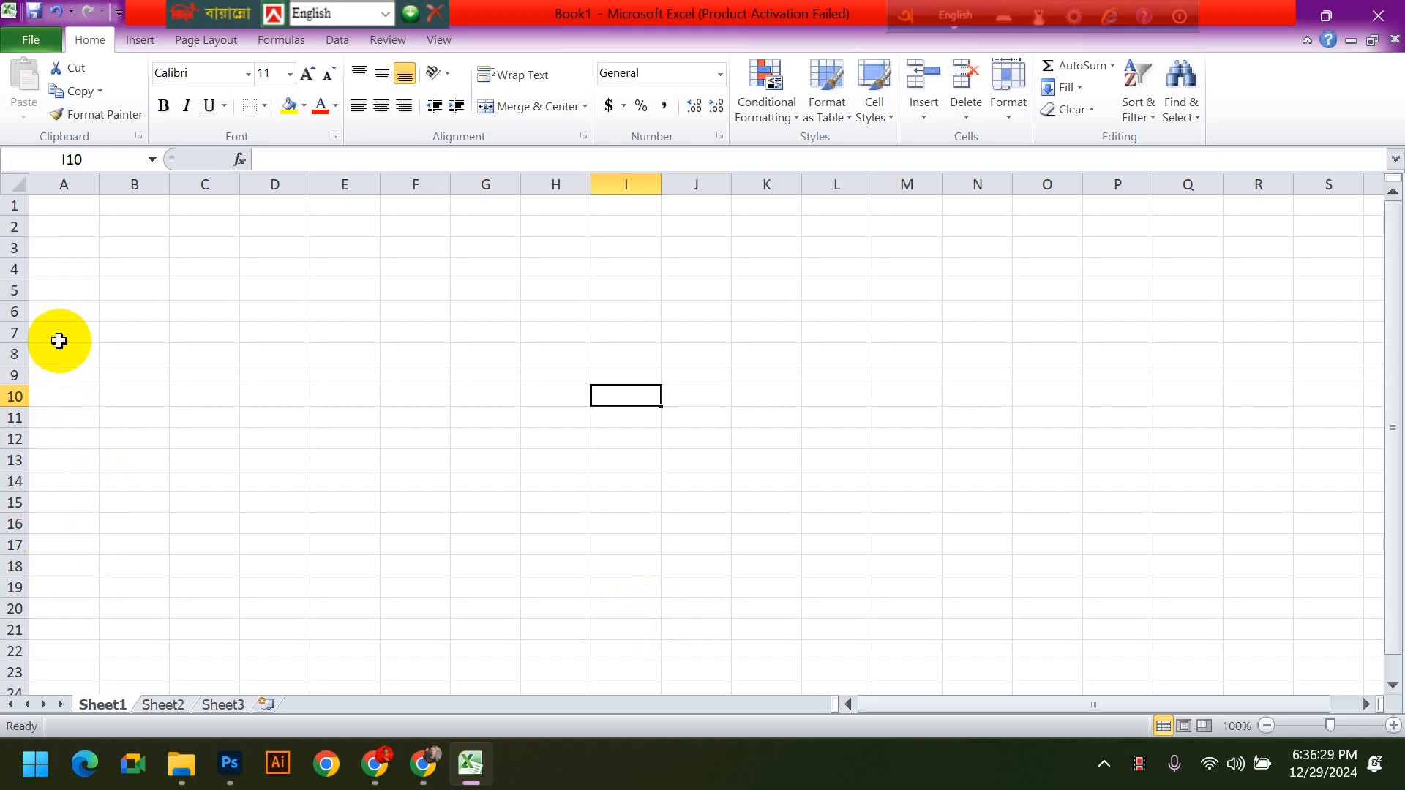
{"action": "left_click", "coordinate": [59, 338]}
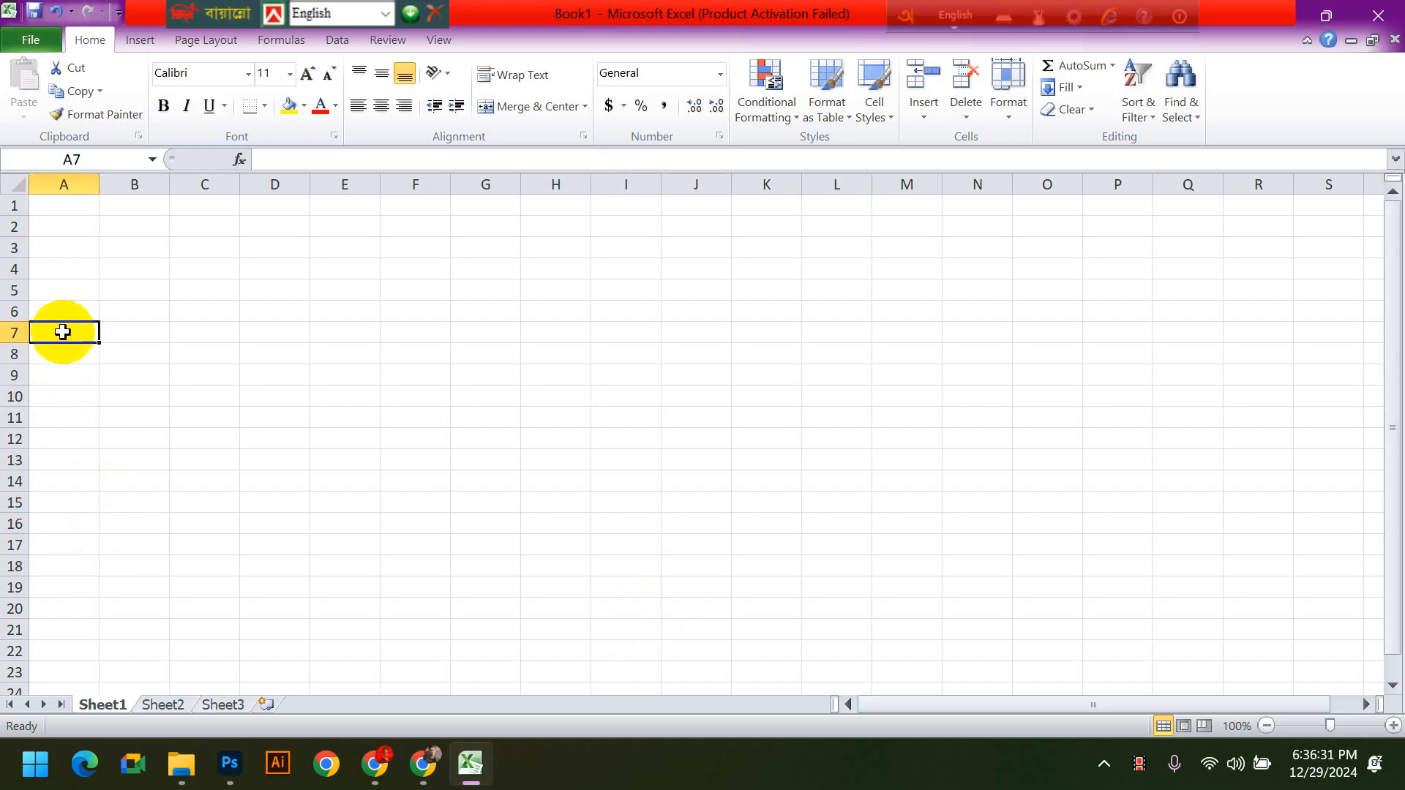
{"action": "left_click_drag", "start_coordinate": [59, 207], "coordinate": [844, 280]}
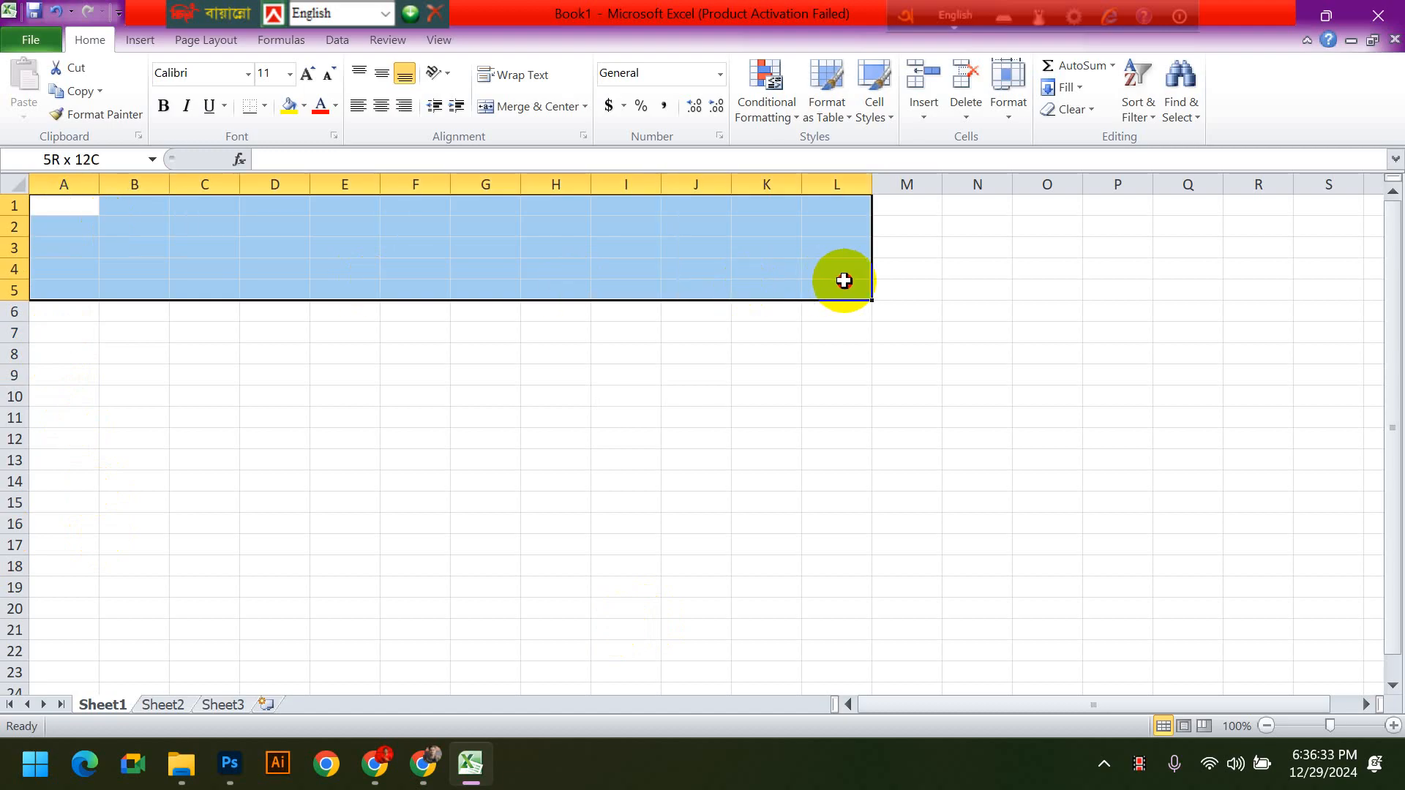
{"action": "left_click", "coordinate": [75, 329]}
- Enter the column headings NAME in A6 and POSITION in B6
{"action": "left_click", "coordinate": [68, 315]}
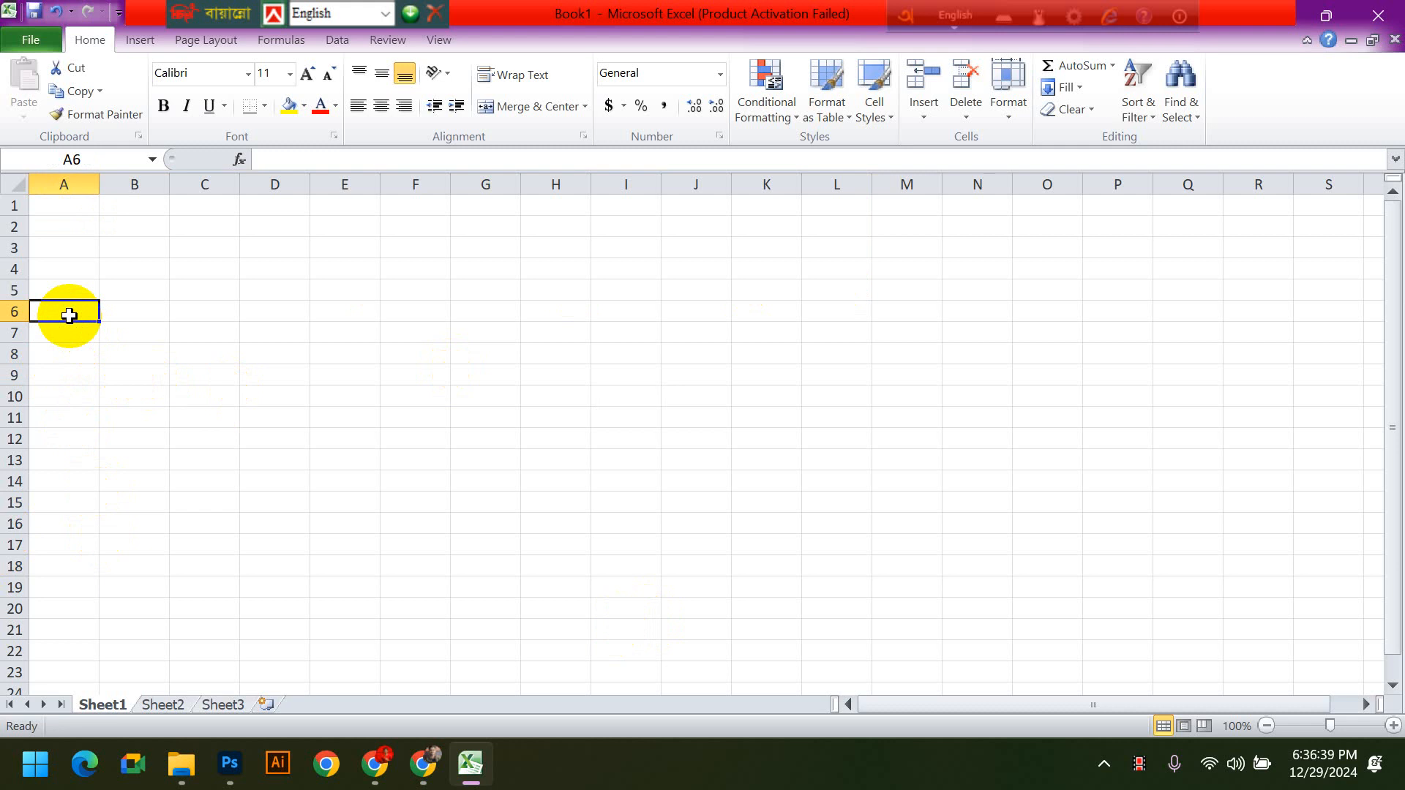
{"action": "type", "text": "NAME"}
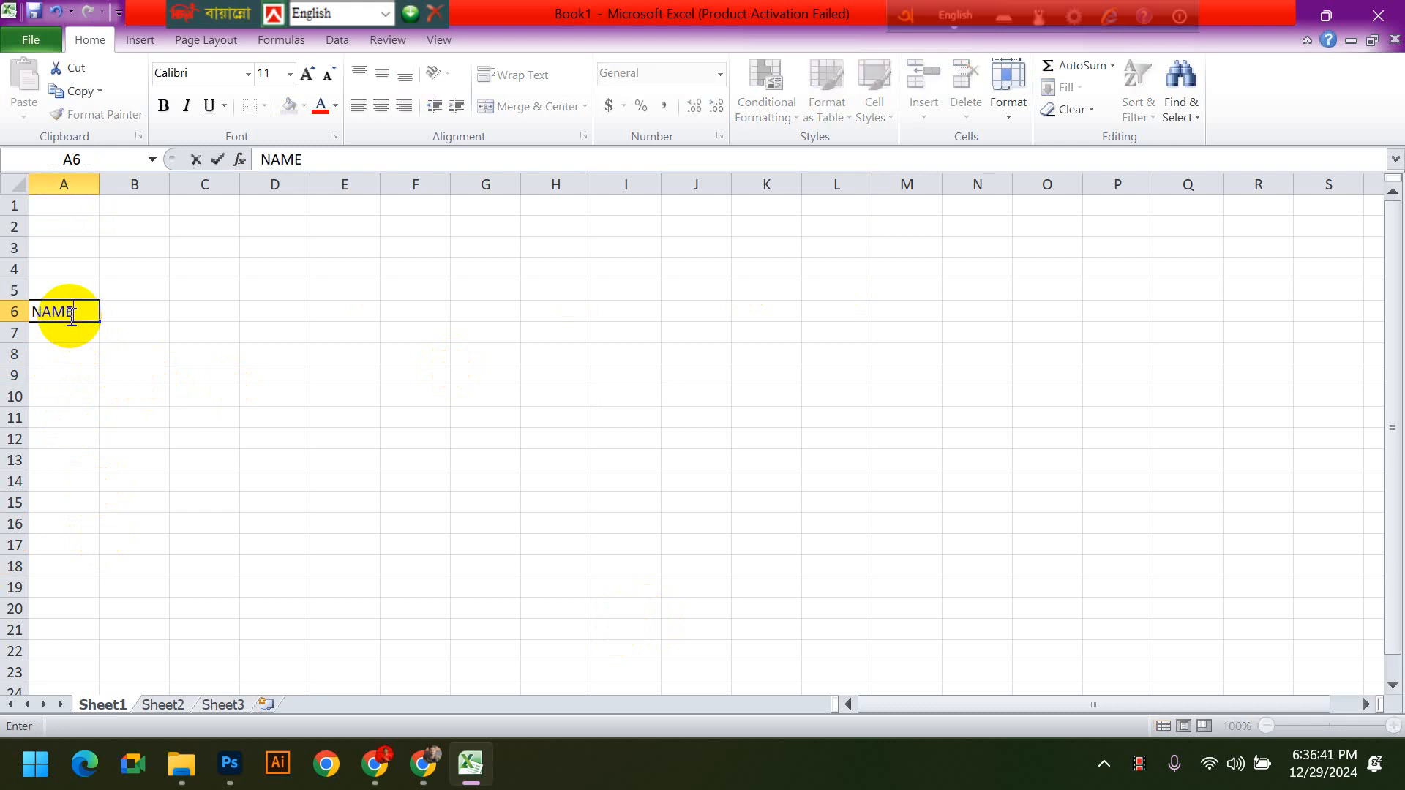
{"action": "key", "text": "Tab"}
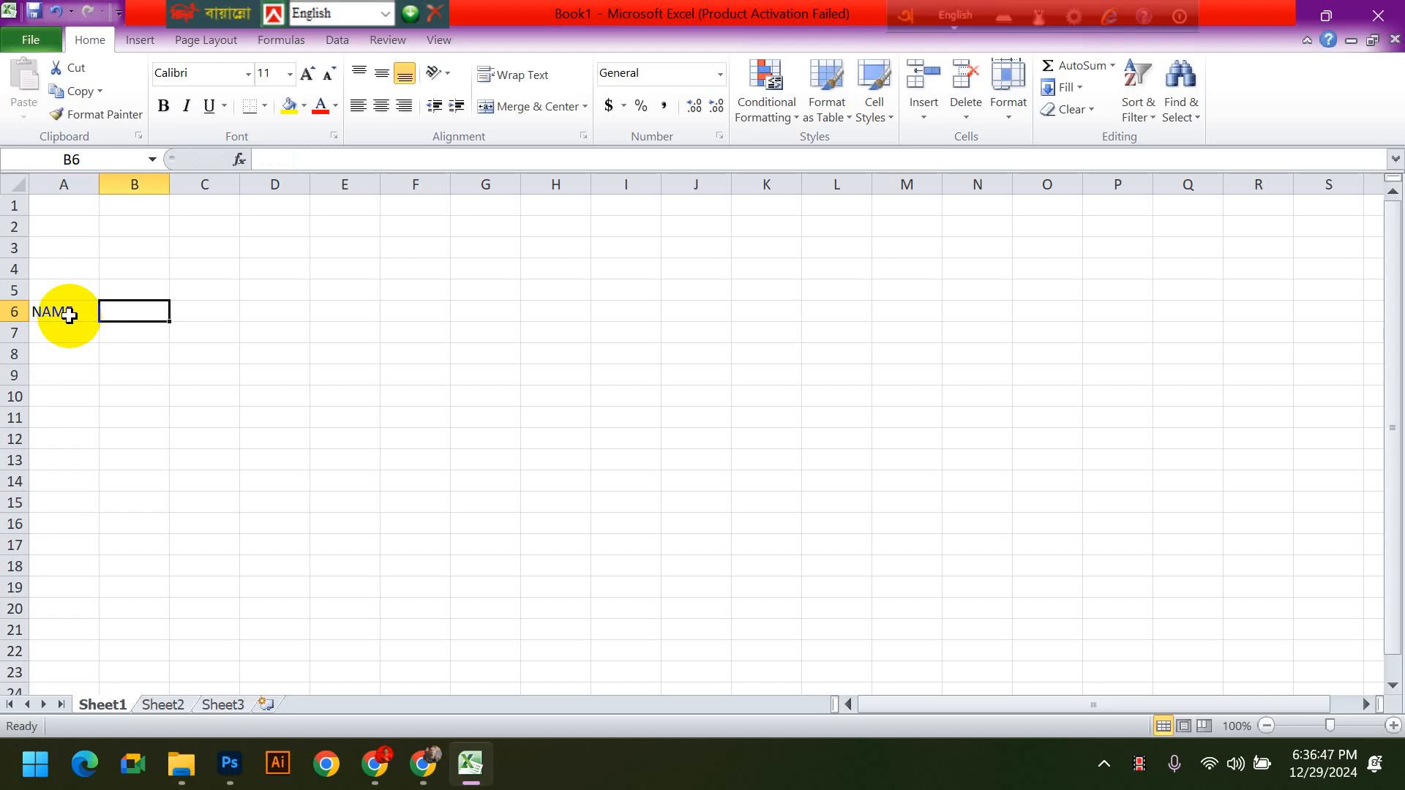
{"action": "type", "text": "POSITO"}
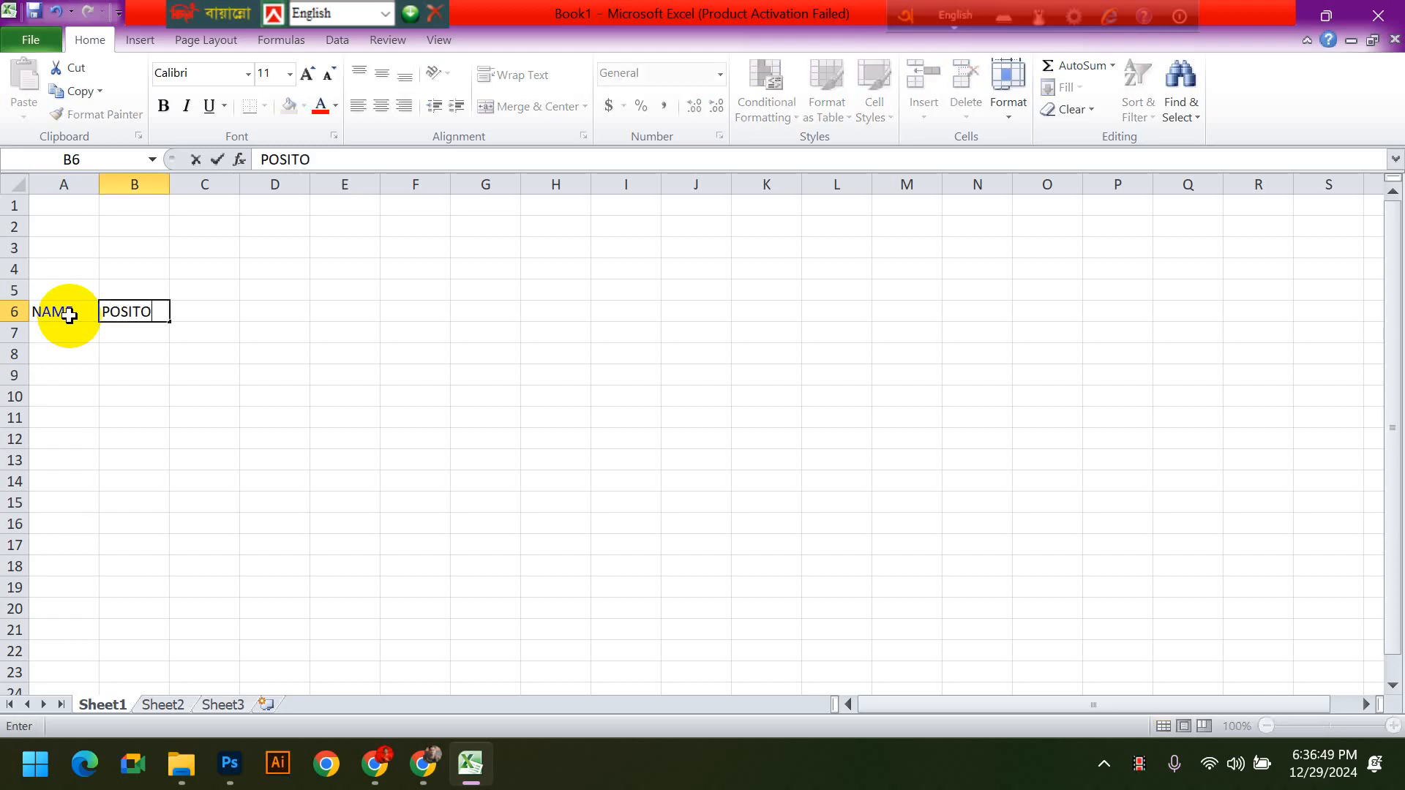
{"action": "type", "text": "N"}
{"action": "key", "text": "BackSpace"}
{"action": "key", "text": "BackSpace"}
{"action": "type", "text": "ION"}
{"action": "key", "text": "Tab"}
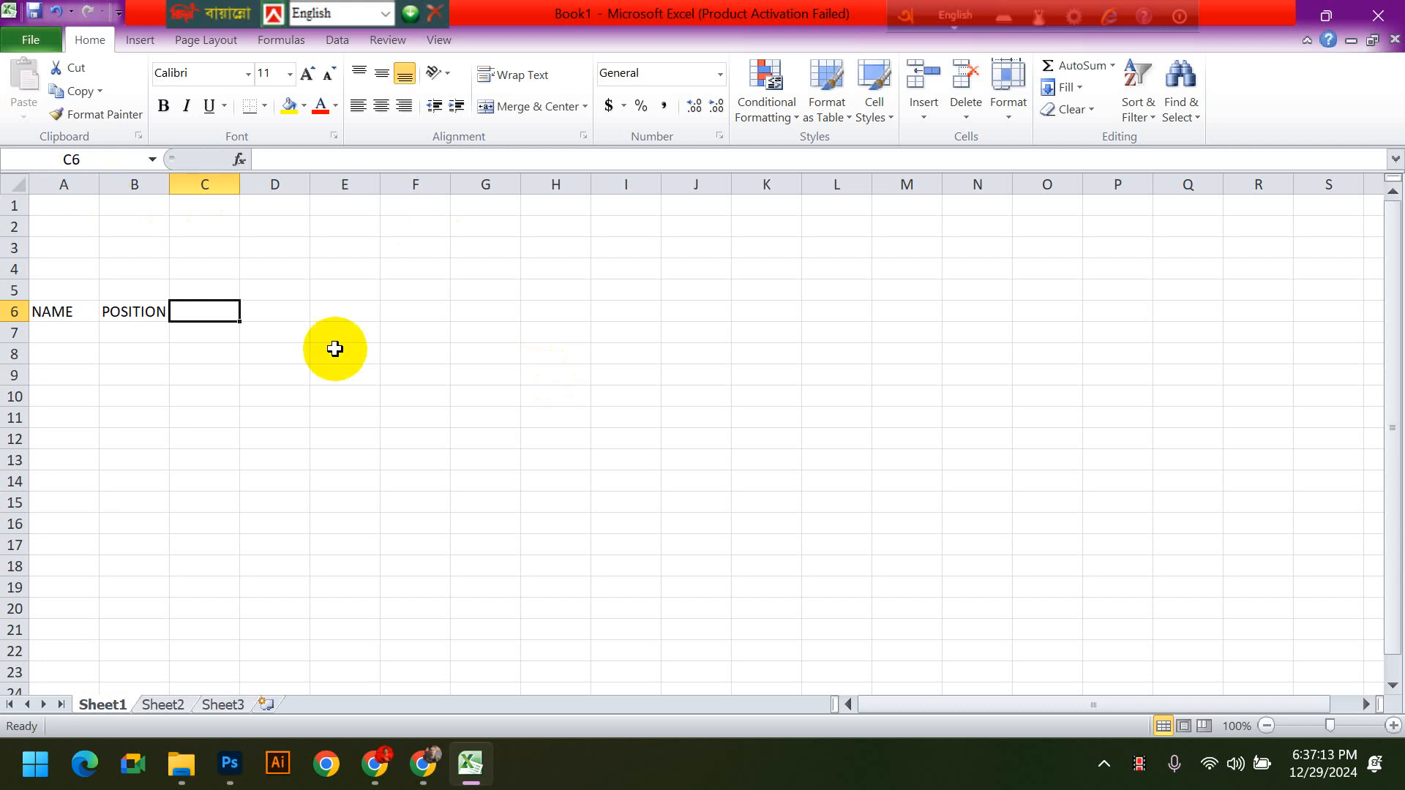
- Enter the column headings BASIC in C6 and HOUSE RENT in D6
{"action": "type", "text": "BASIC"}
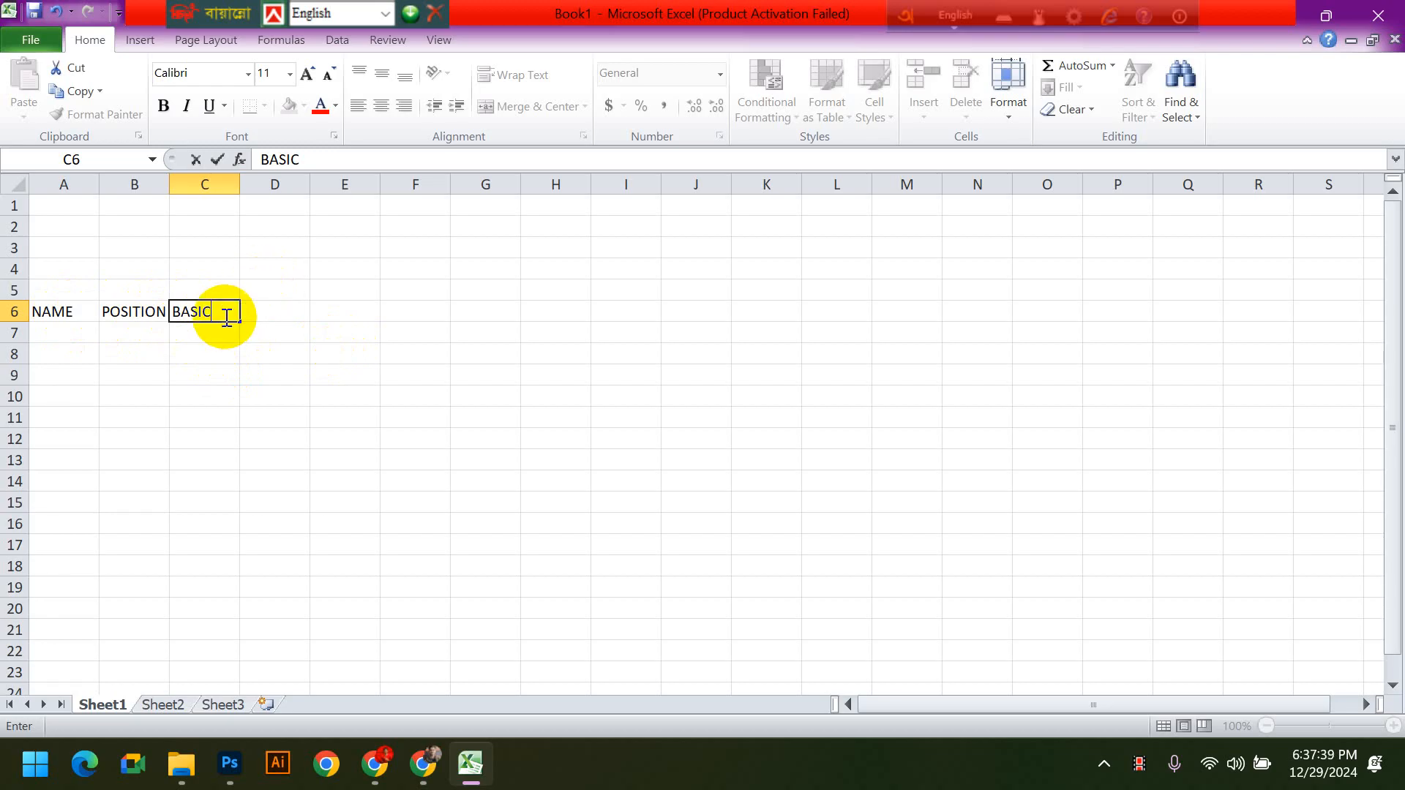
{"action": "key", "text": "Tab"}
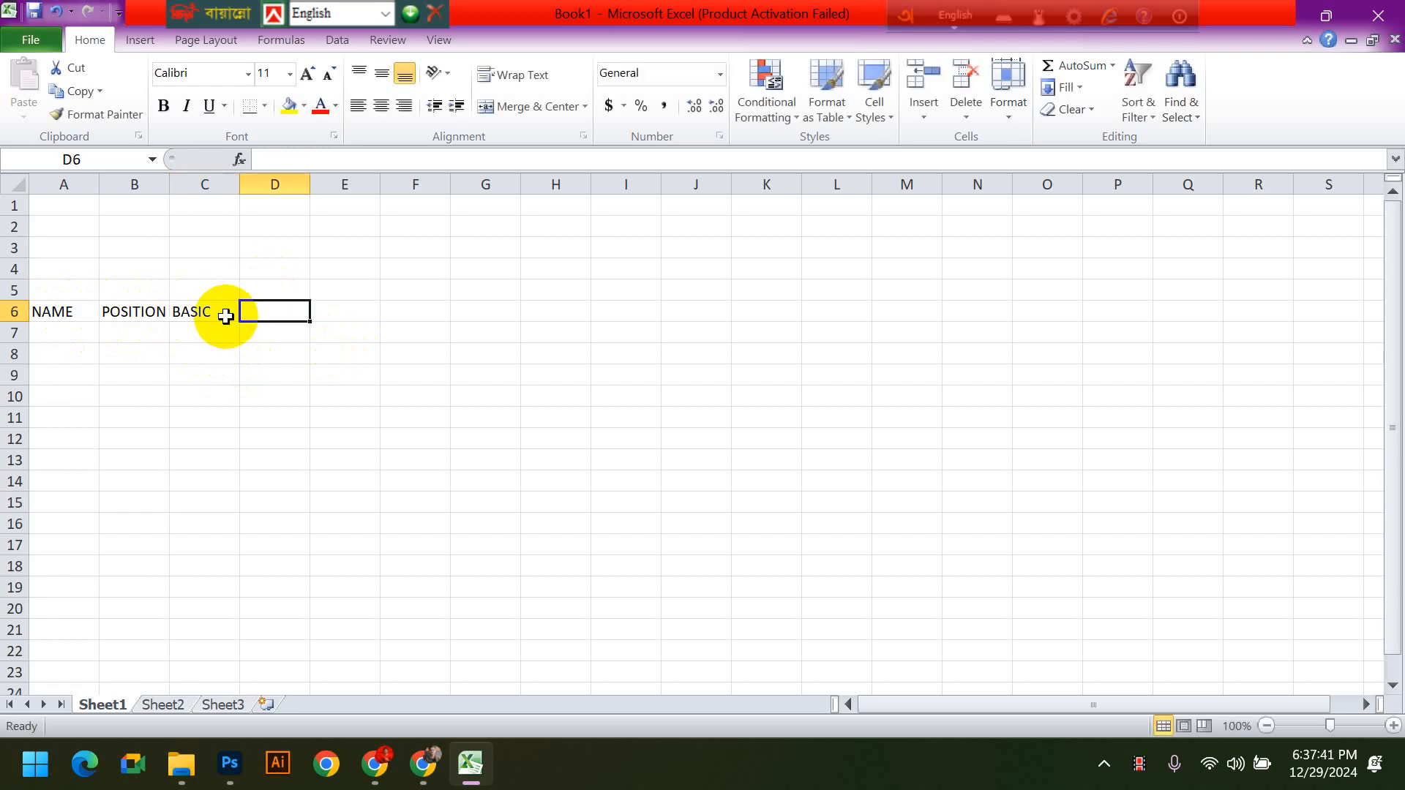
{"action": "type", "text": "HOUSE RAN"}
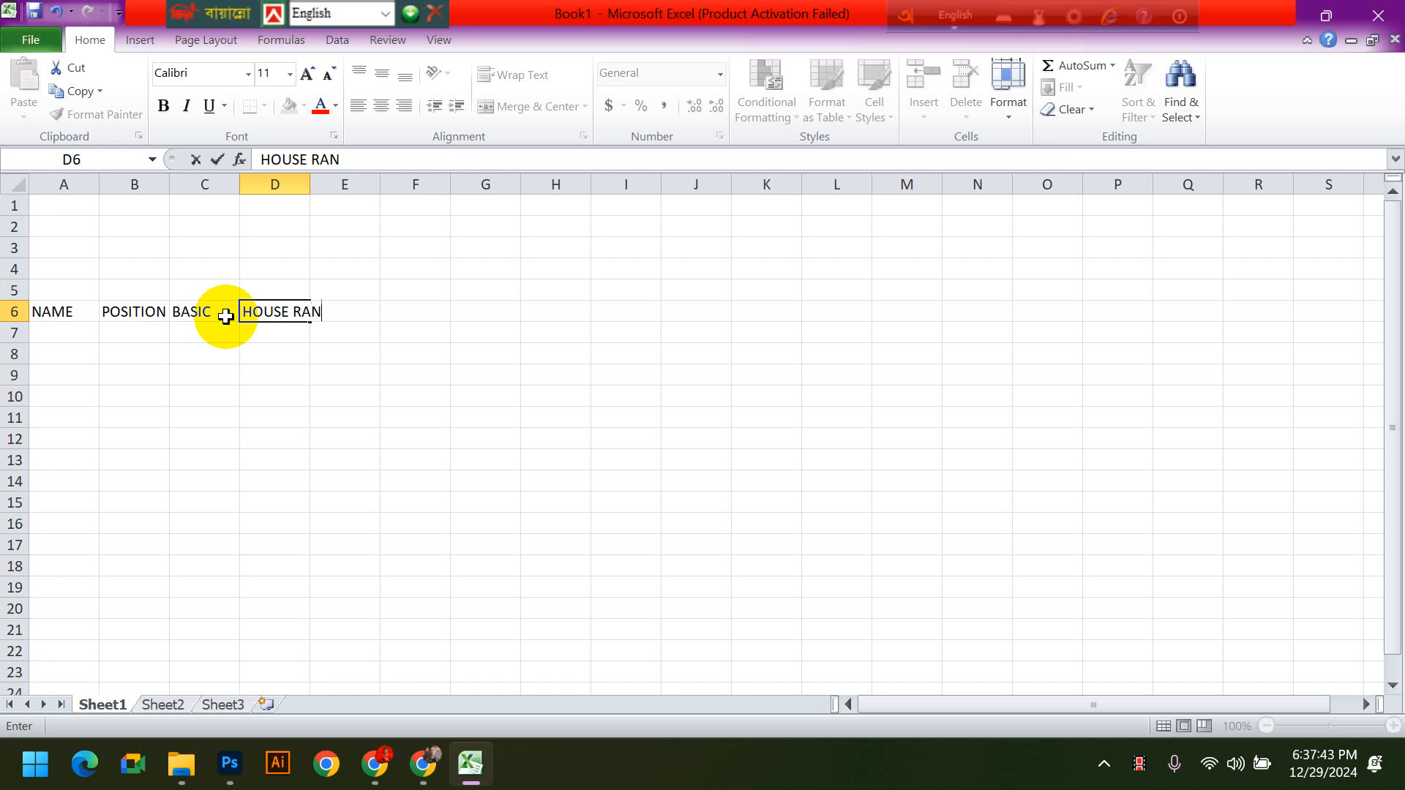
{"action": "type", "text": "T"}
{"action": "key", "text": "BackSpace"}
{"action": "key", "text": "BackSpace"}
{"action": "key", "text": "BackSpace"}
{"action": "type", "text": "ENT"}
{"action": "key", "text": "Tab"}
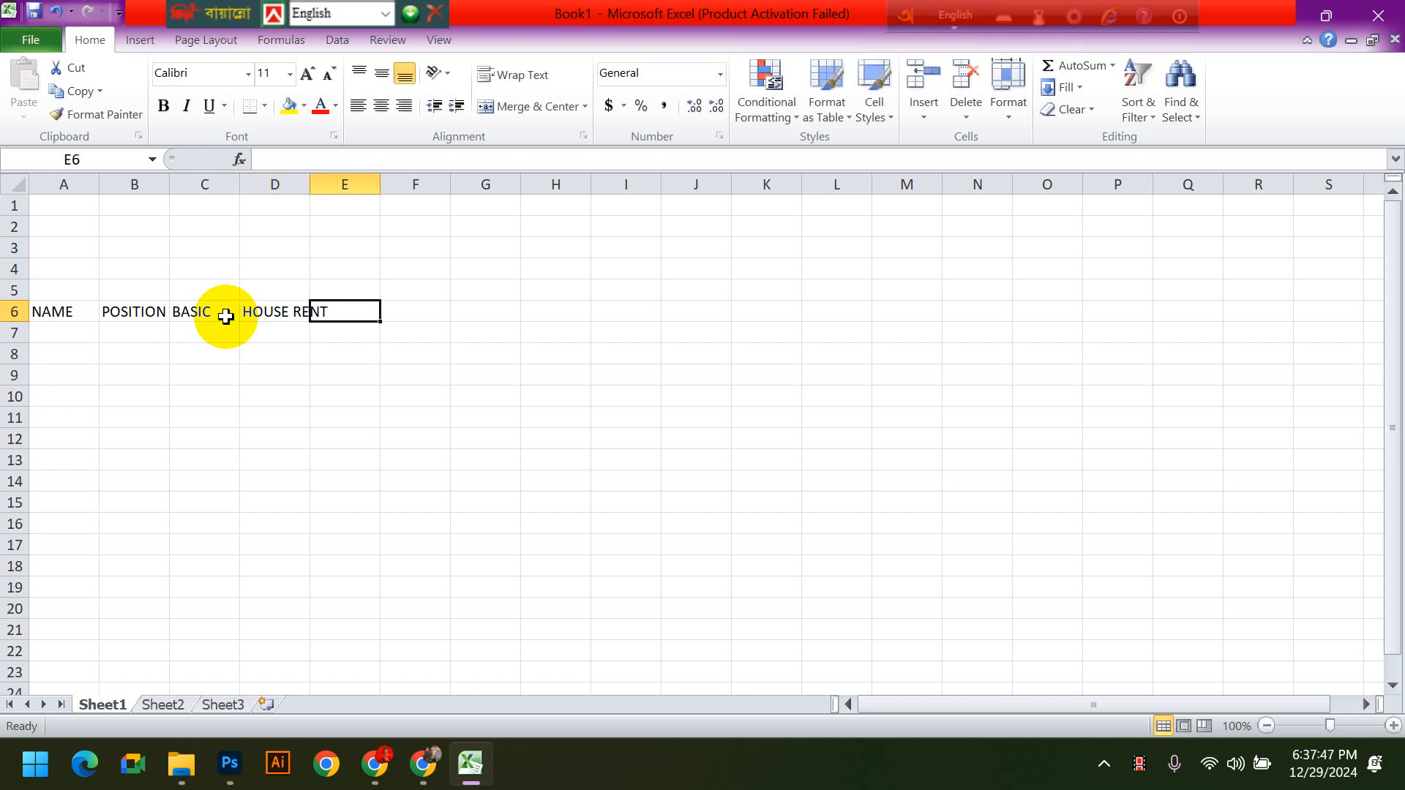
- Enter the column headings MEDICAL ALL in E6 and MOBILE BILL in F6
{"action": "type", "text": "MEDICAL ALL"}
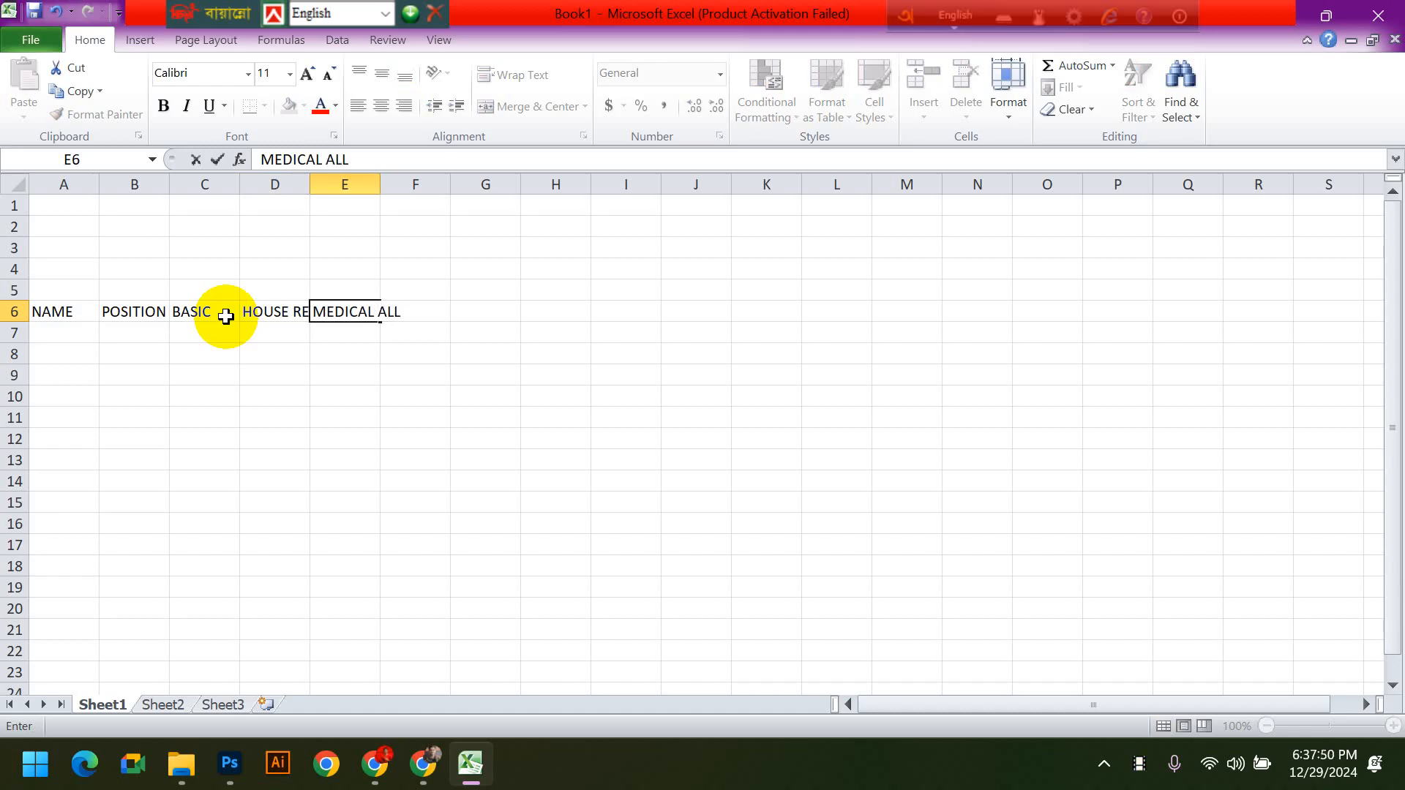
{"action": "key", "text": "Tab"}
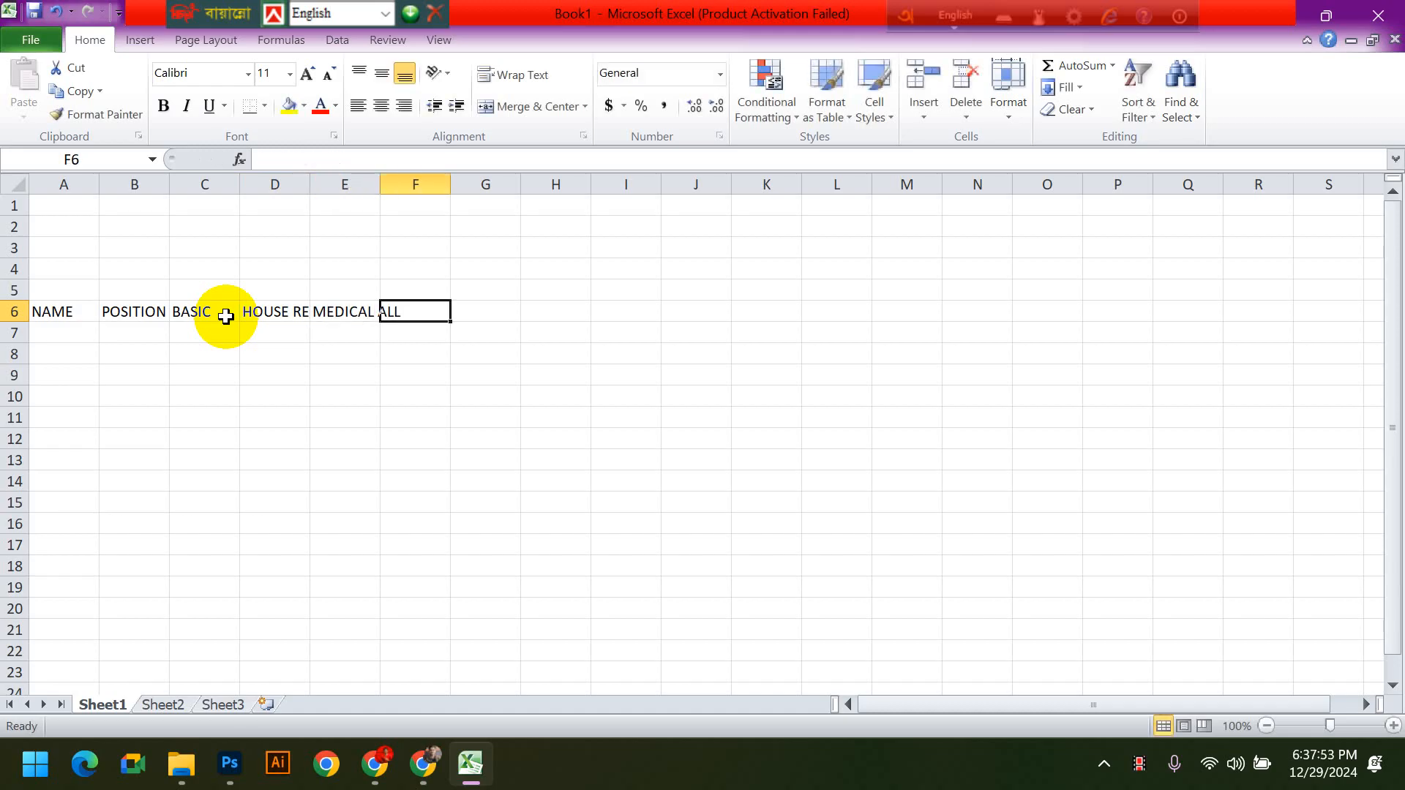
{"action": "type", "text": "MOBILE"}
{"action": "type", "text": "BILL"}
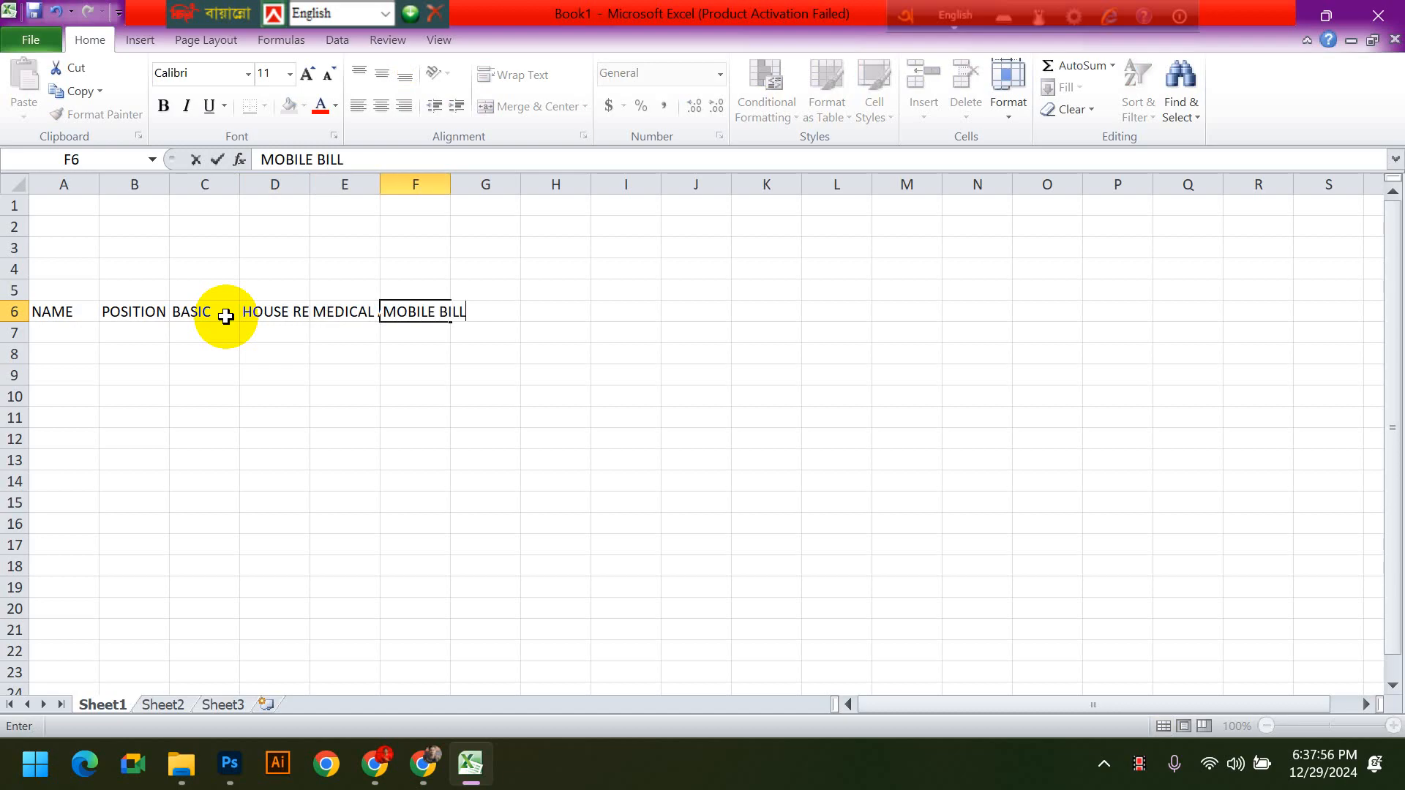
{"action": "key", "text": "Tab"}
- Enter the column headings BONUS in G6 and TRANSPORT in H6
{"action": "type", "text": "BONUS"}
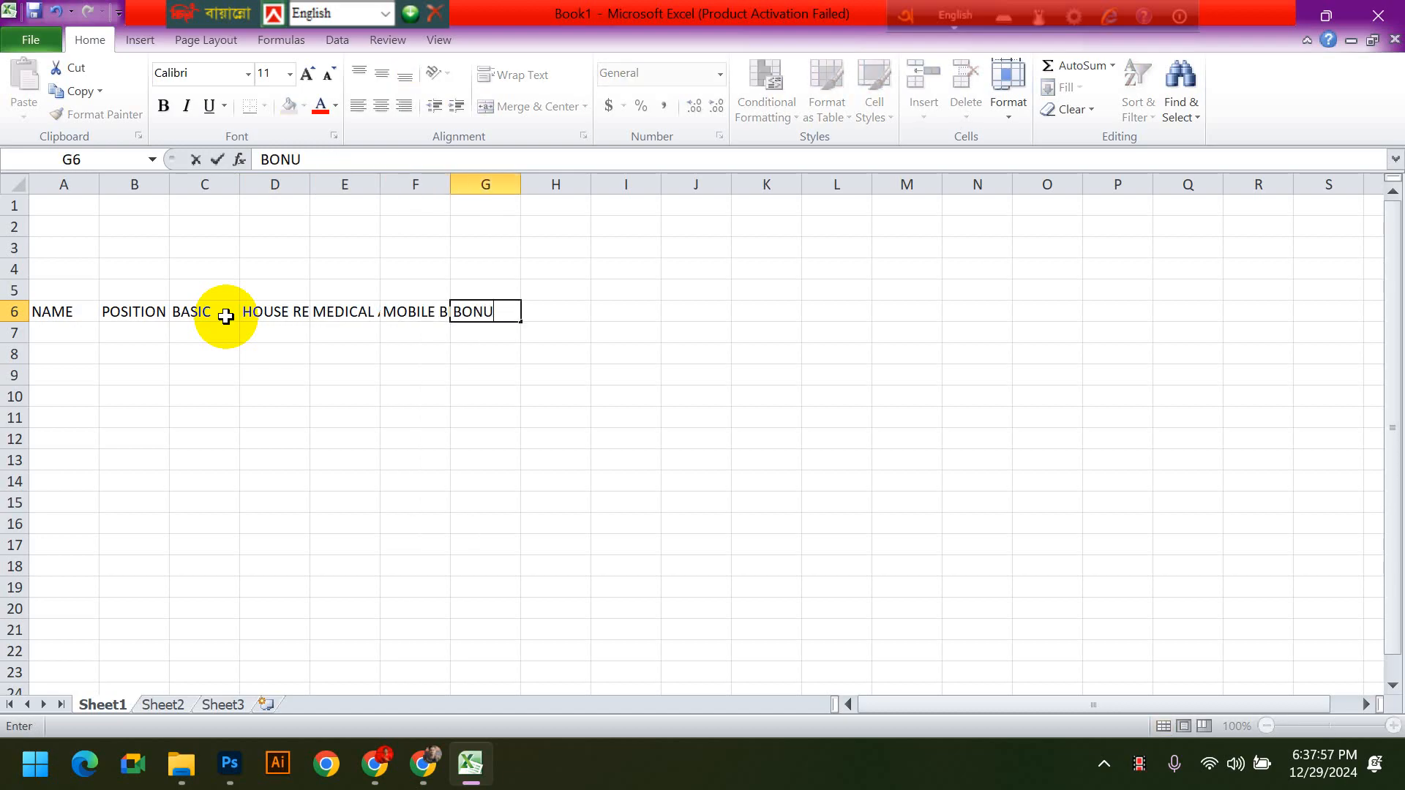
{"action": "key", "text": "Tab"}
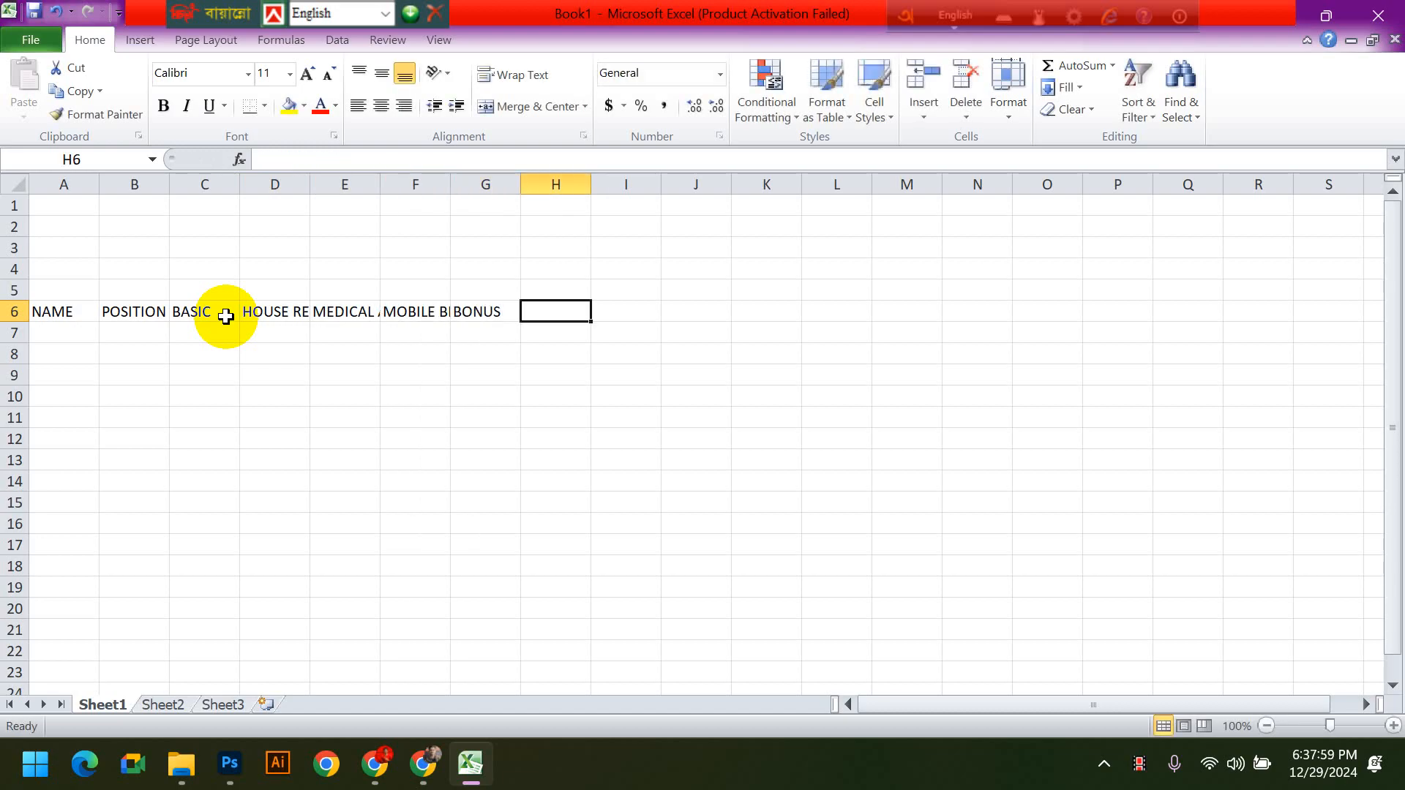
{"action": "type", "text": "TRANSPORT"}
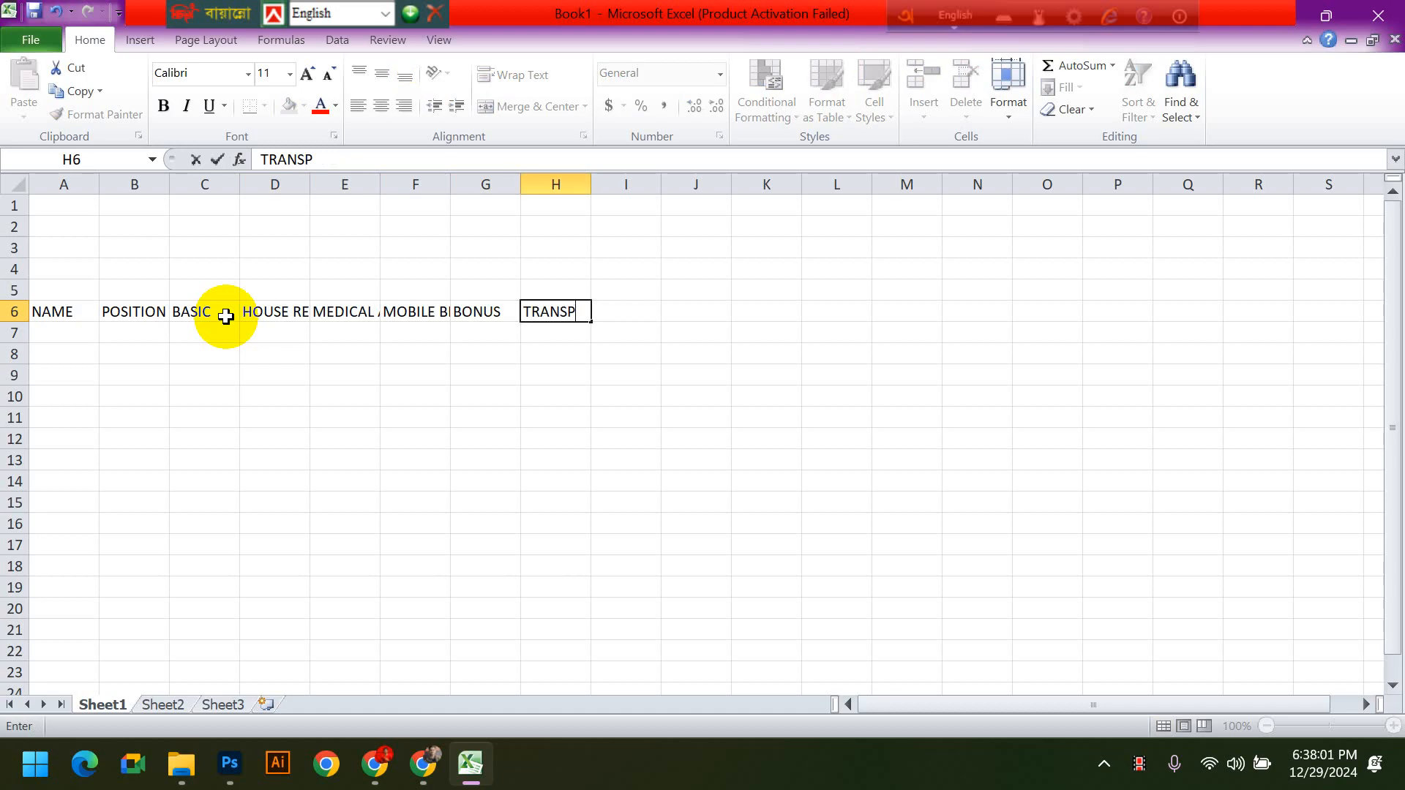
{"action": "key", "text": "Tab"}
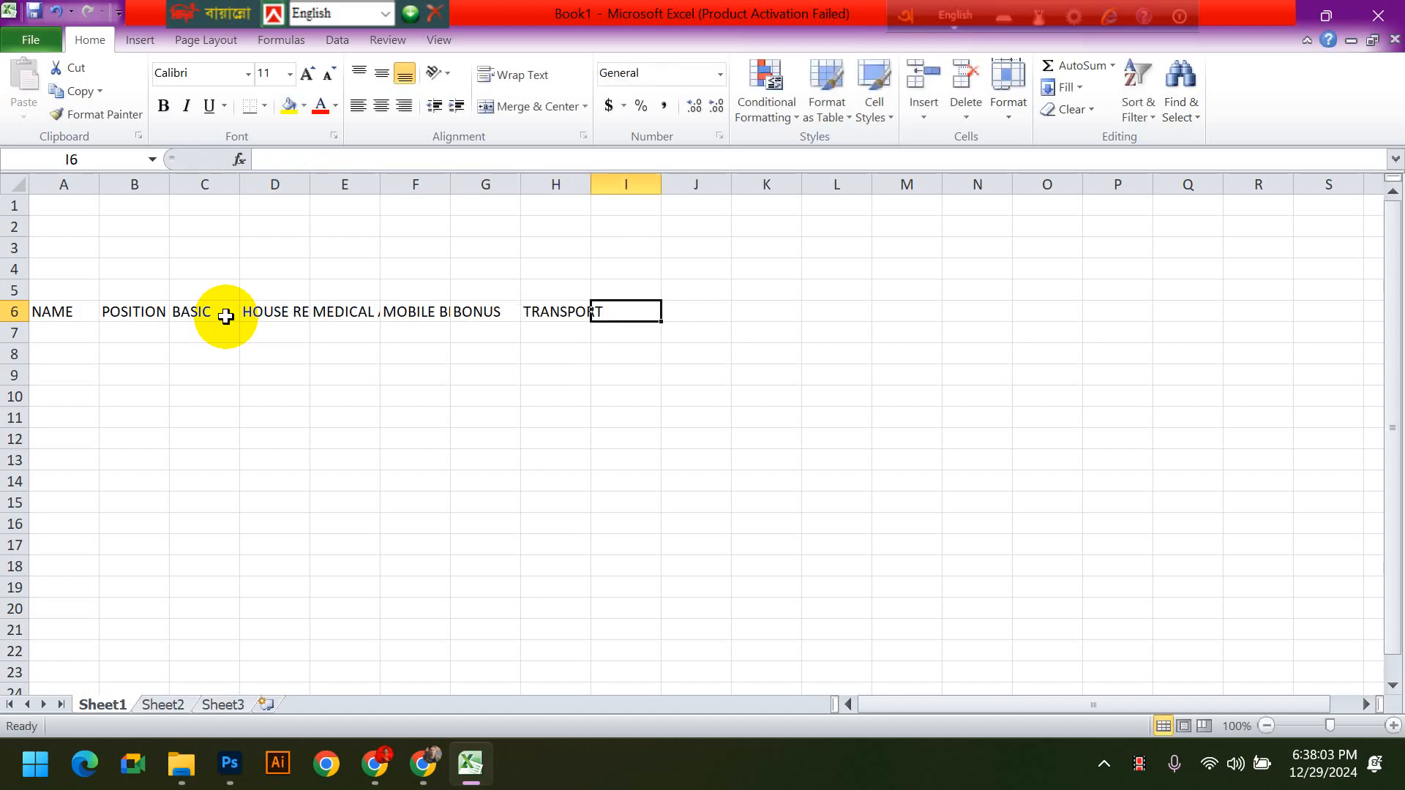
- Enter the column headings PROVIDENT FUND in I6 and TAX in J6
{"action": "type", "text": "PROVIDENT"}
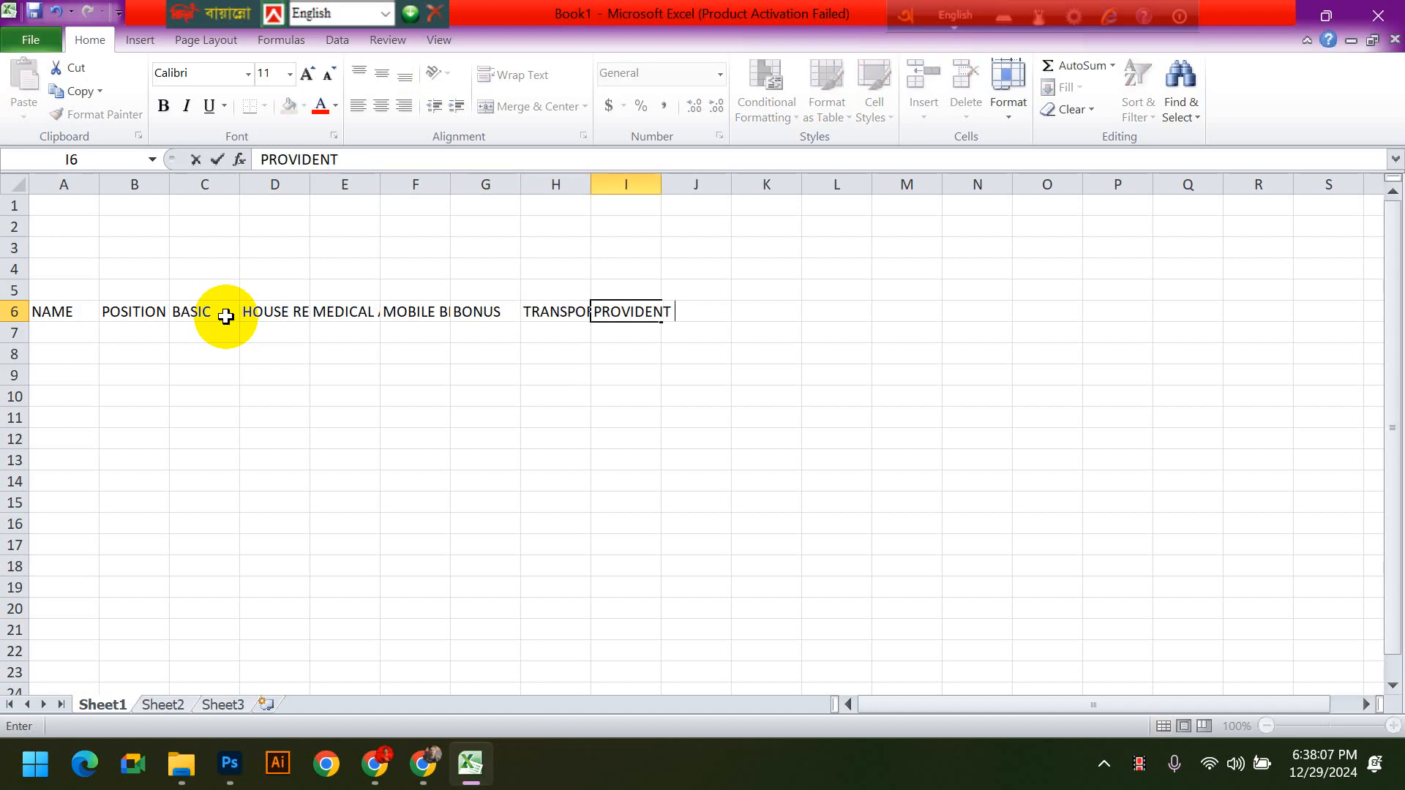
{"action": "type", "text": " FUND"}
{"action": "key", "text": "Tab"}
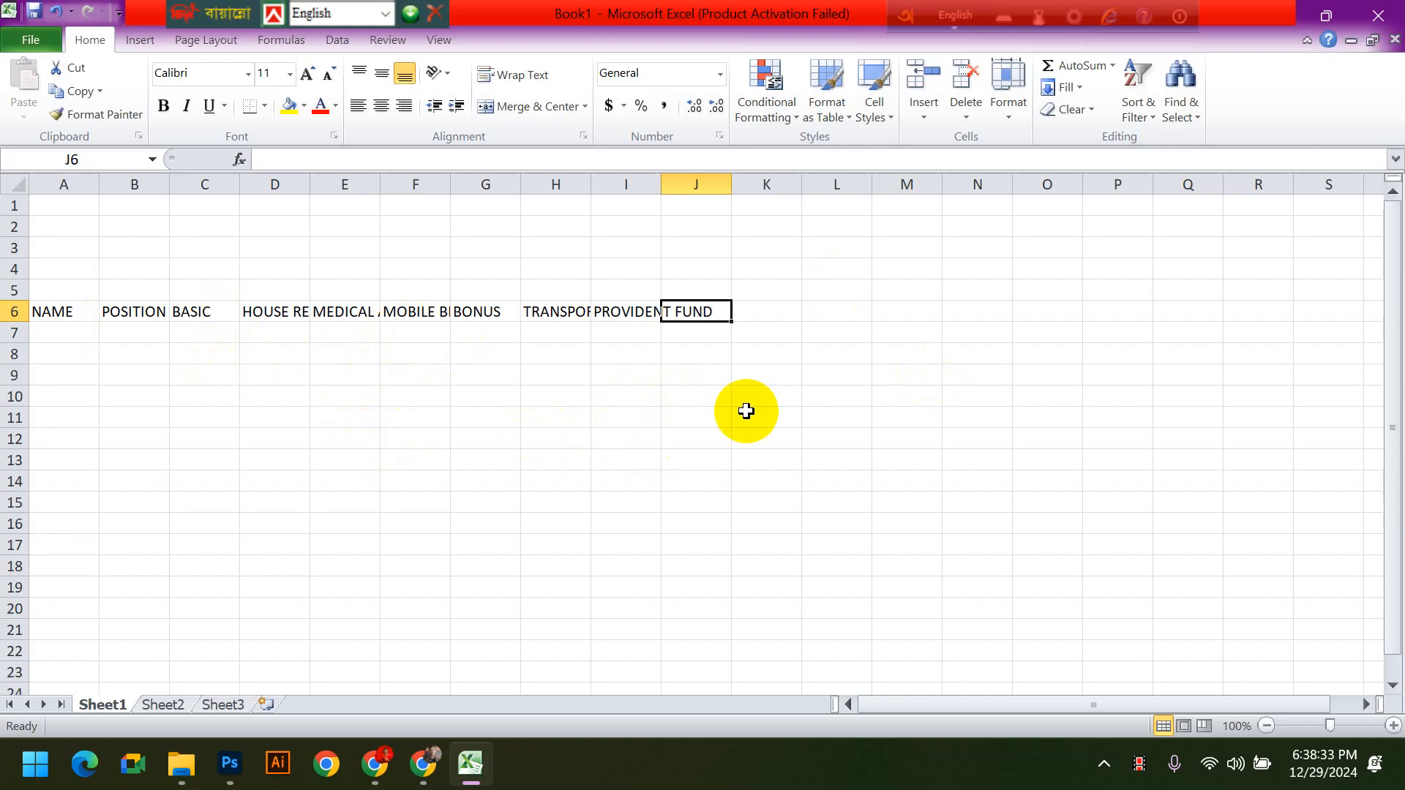
{"action": "type", "text": "TAX"}
{"action": "key", "text": "Tab"}
- Enter the column headings LOAN in K6 and TOTAL SALARY in L6
{"action": "type", "text": "LOAN"}
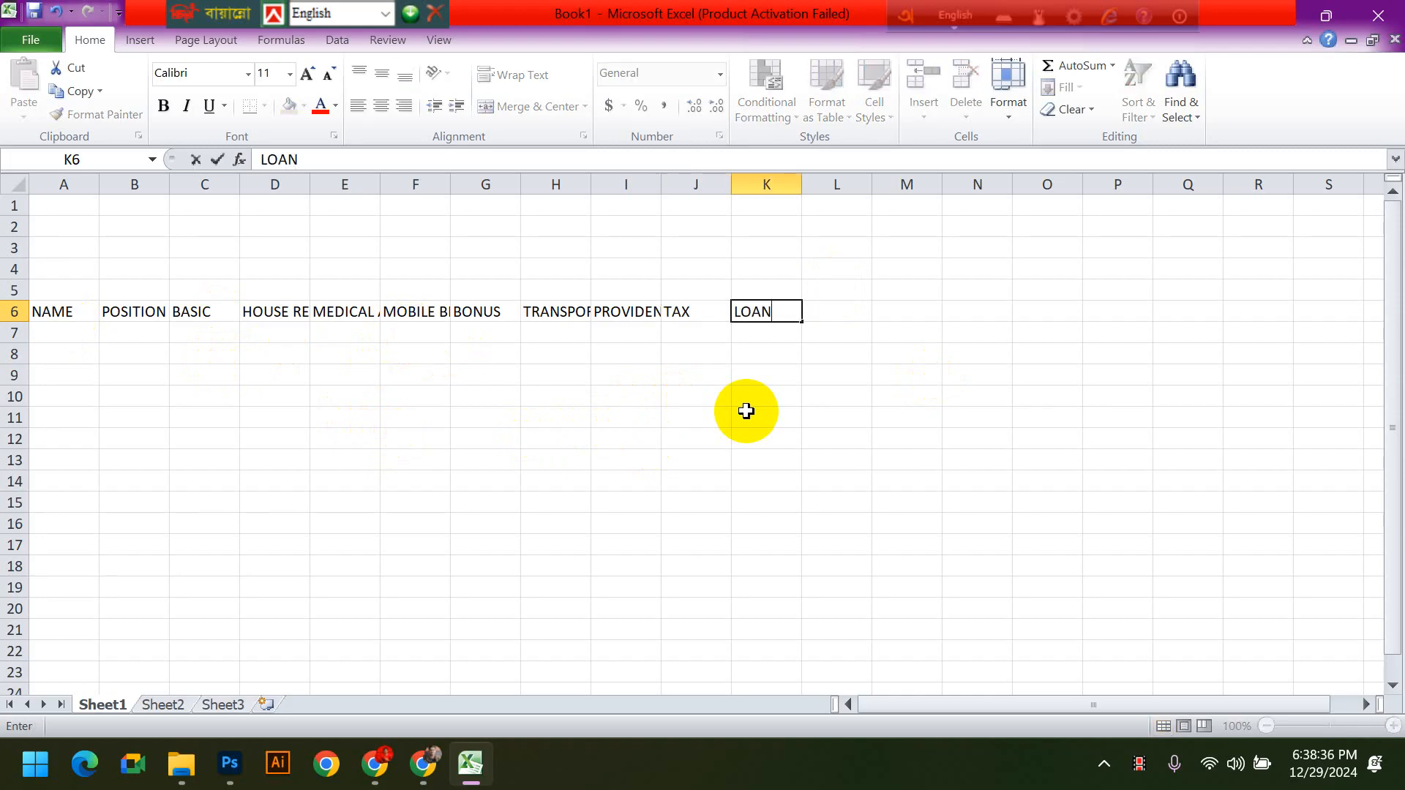
{"action": "key", "text": "Tab"}
{"action": "type", "text": "TO"}
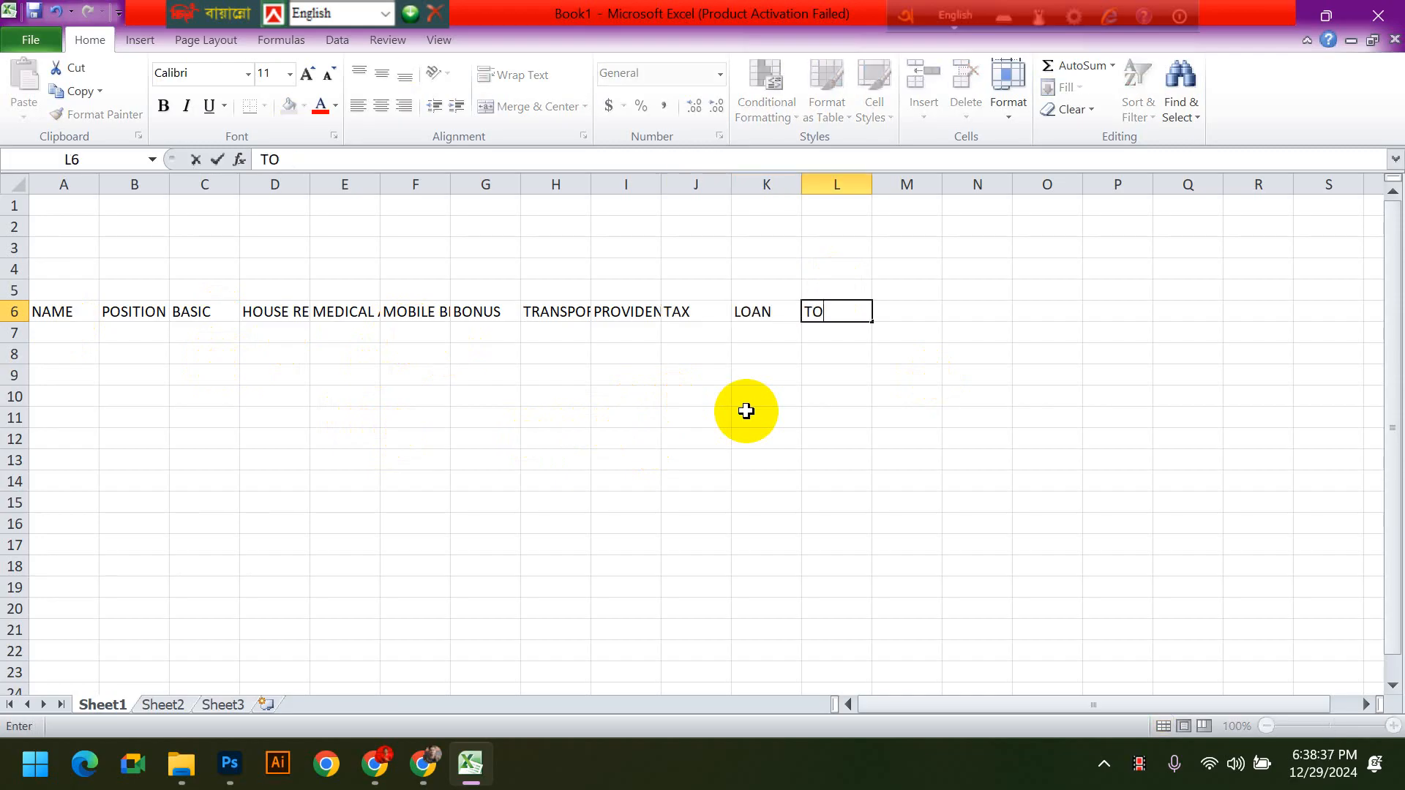
{"action": "type", "text": "TAL SALARY"}
{"action": "key", "text": "Tab"}
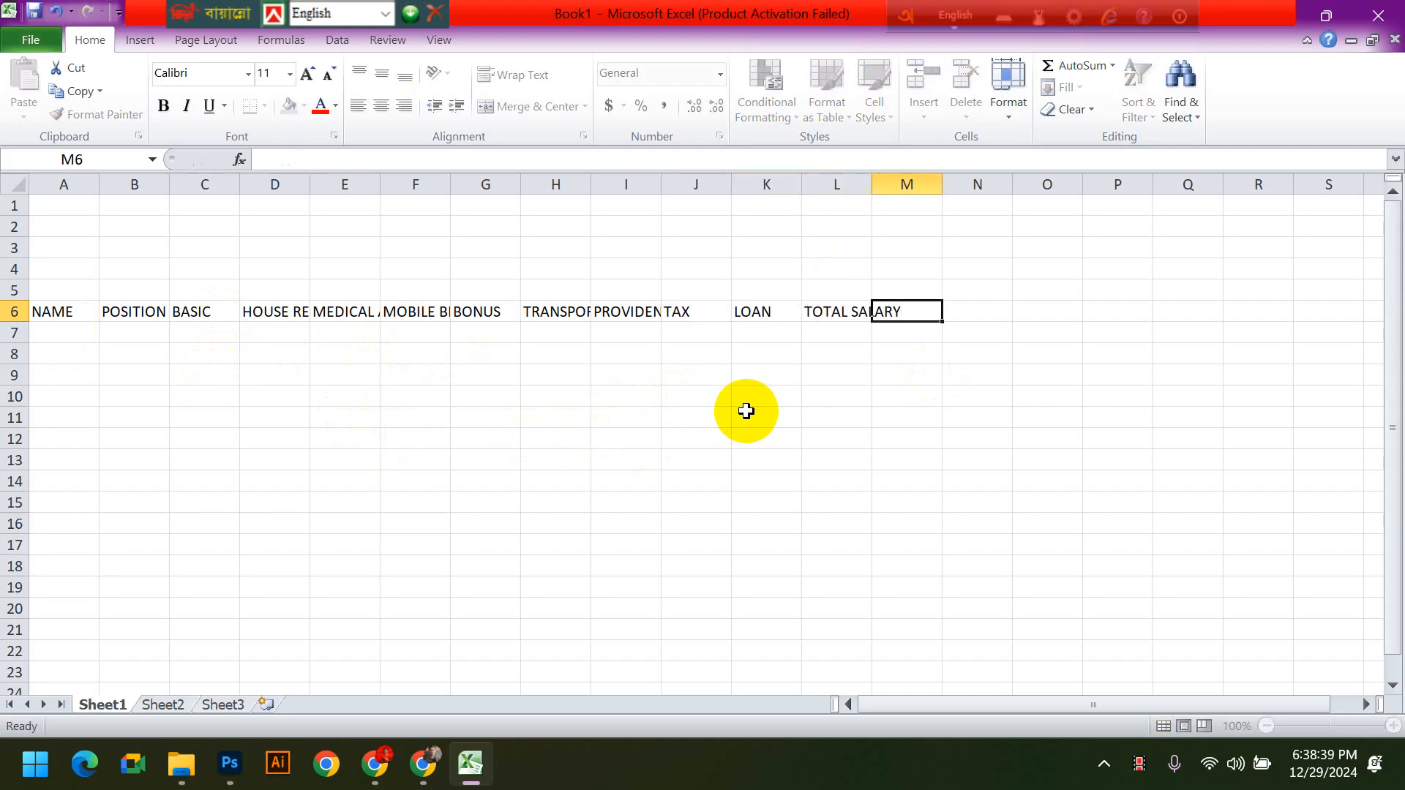
{"action": "left_click", "coordinate": [1036, 524]}
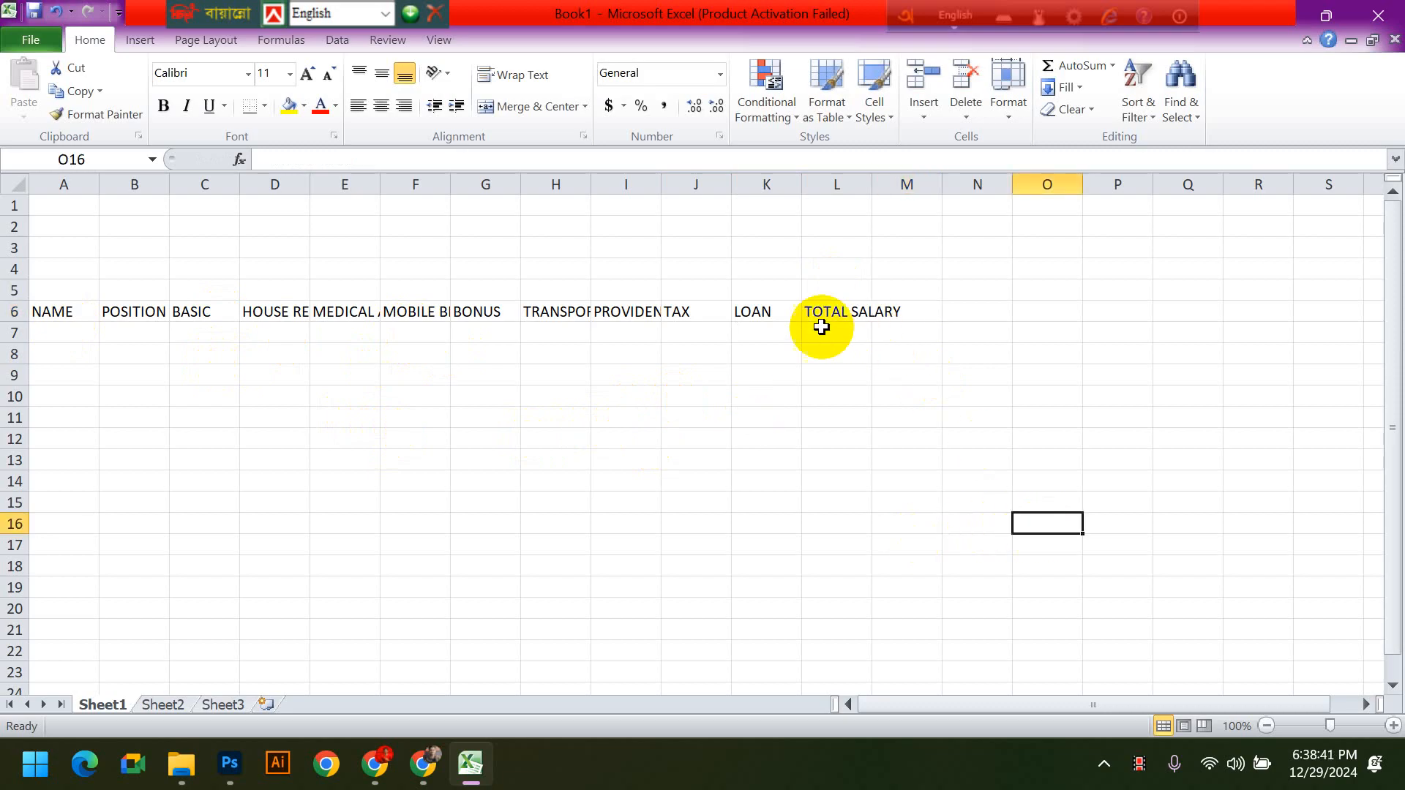
- Widen column D so that the HOUSE RENT heading fits fully inside its cell
{"action": "left_click", "coordinate": [278, 309]}
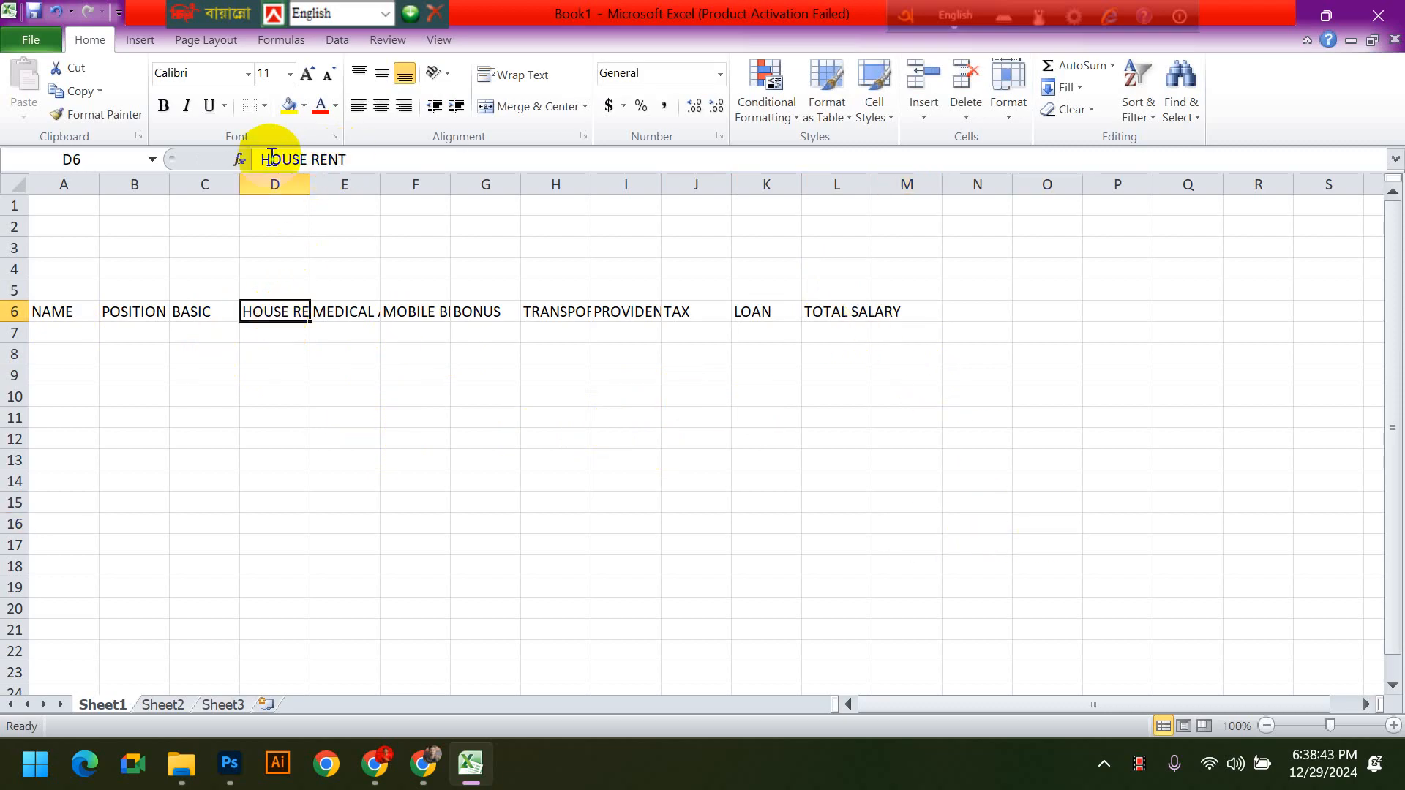
{"action": "left_click", "coordinate": [454, 381]}
{"action": "left_click", "coordinate": [272, 309]}
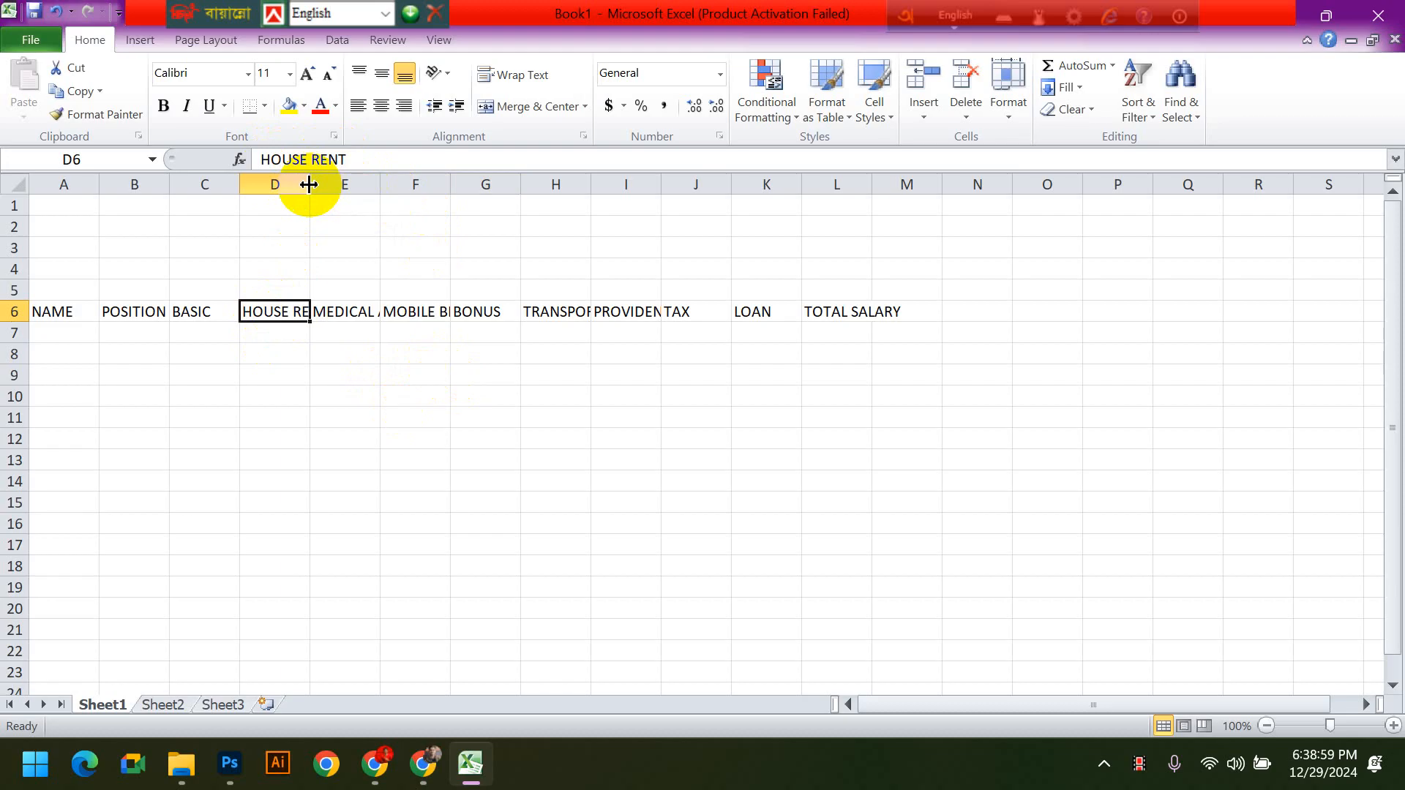
{"action": "left_click_drag", "start_coordinate": [309, 184], "coordinate": [342, 187]}
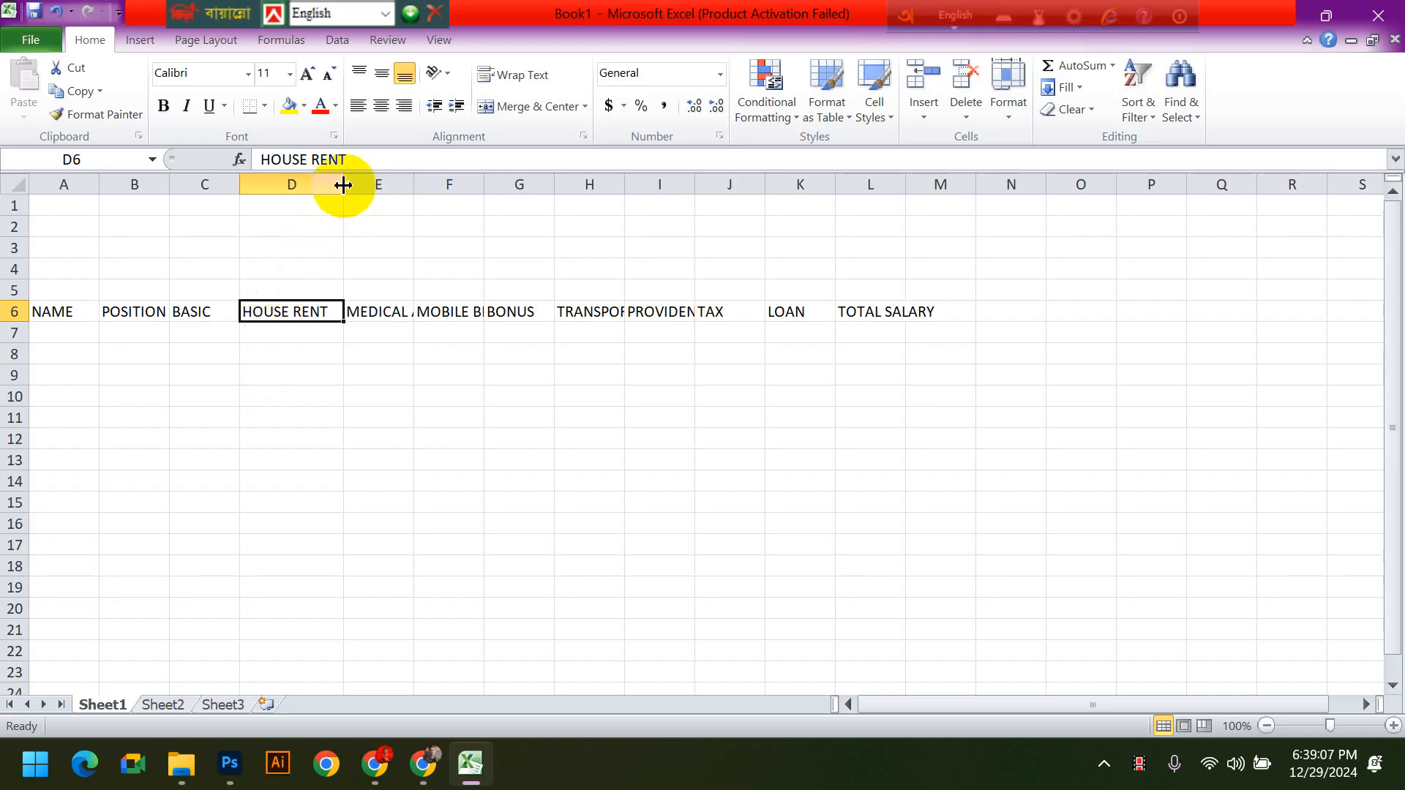
{"action": "left_click_drag", "start_coordinate": [343, 185], "coordinate": [339, 185]}
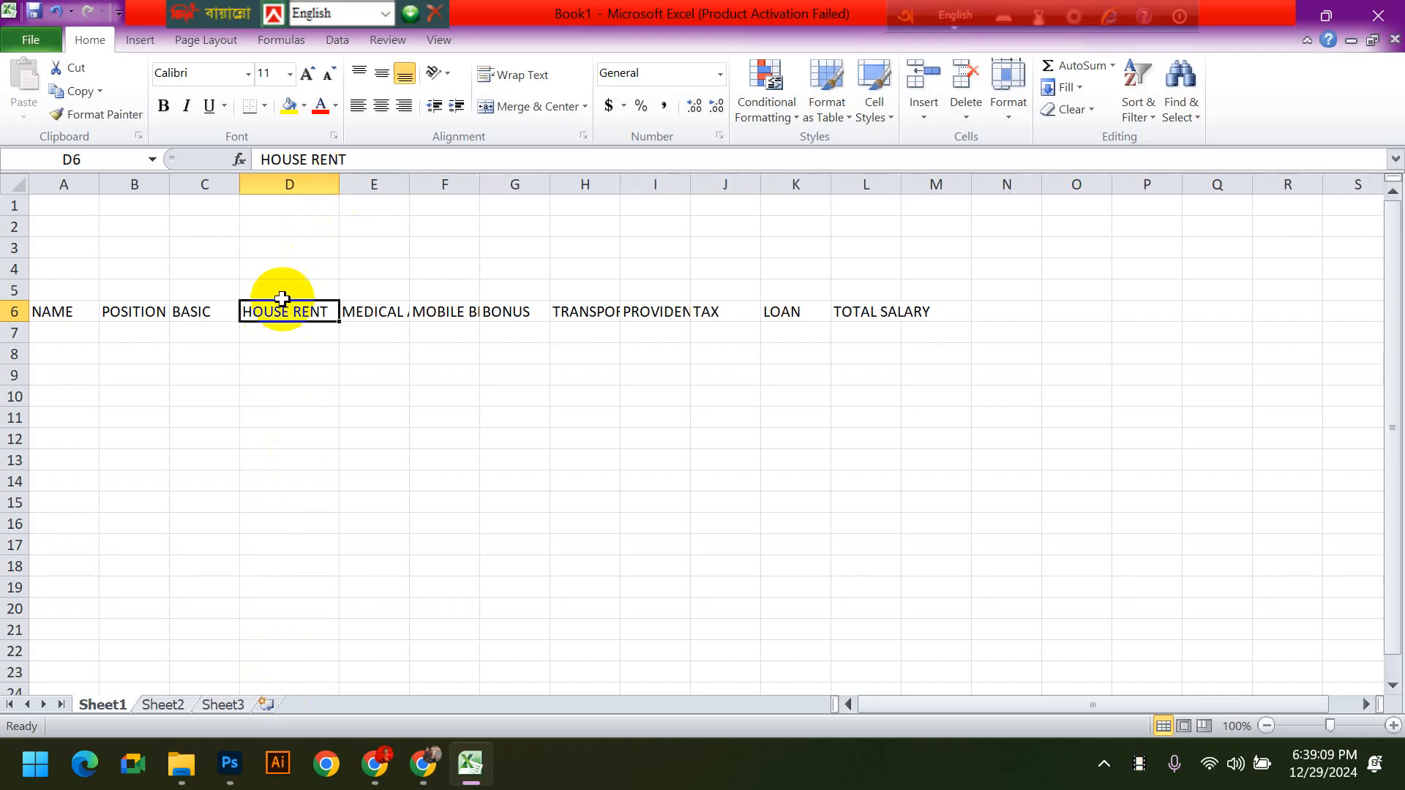
{"action": "left_click", "coordinate": [380, 458]}
- Widen column B slightly to give the POSITION heading more room
{"action": "left_click", "coordinate": [138, 272]}
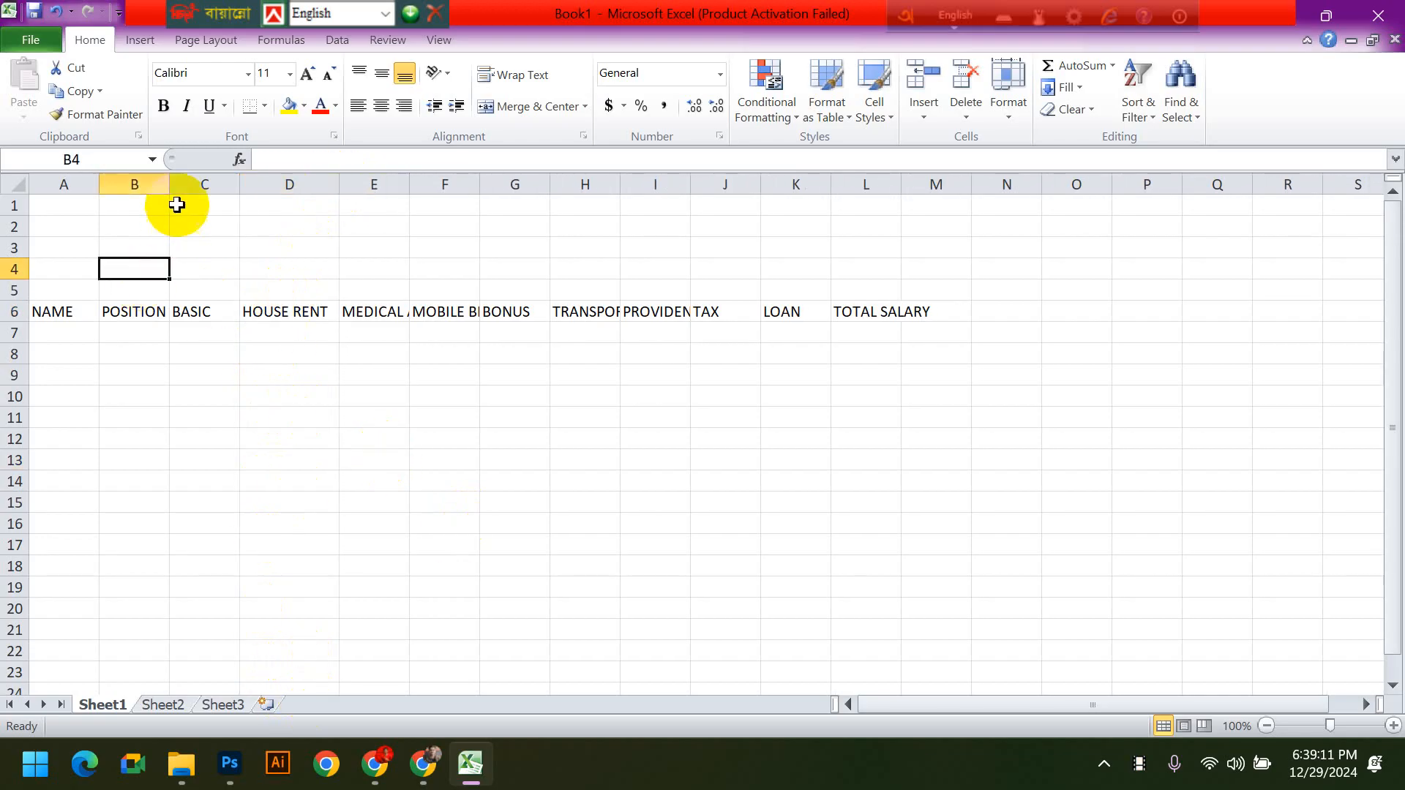
{"action": "left_click_drag", "start_coordinate": [169, 184], "coordinate": [185, 184]}
{"action": "left_click", "coordinate": [404, 398]}
- Widen columns E, F, H, I and L until each heading in row 6 fits inside its own cell
{"action": "left_click", "coordinate": [402, 311]}
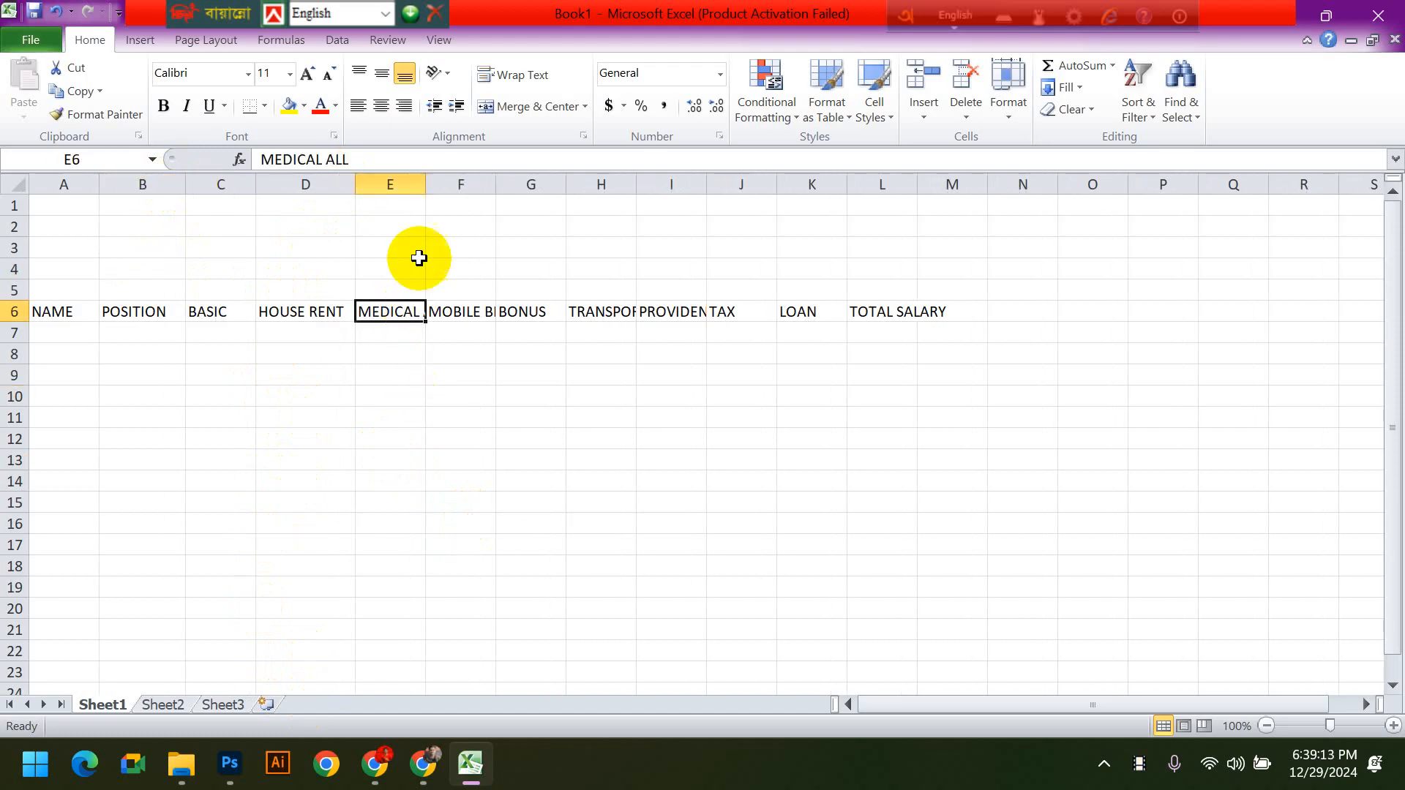
{"action": "left_click_drag", "start_coordinate": [426, 184], "coordinate": [578, 185]}
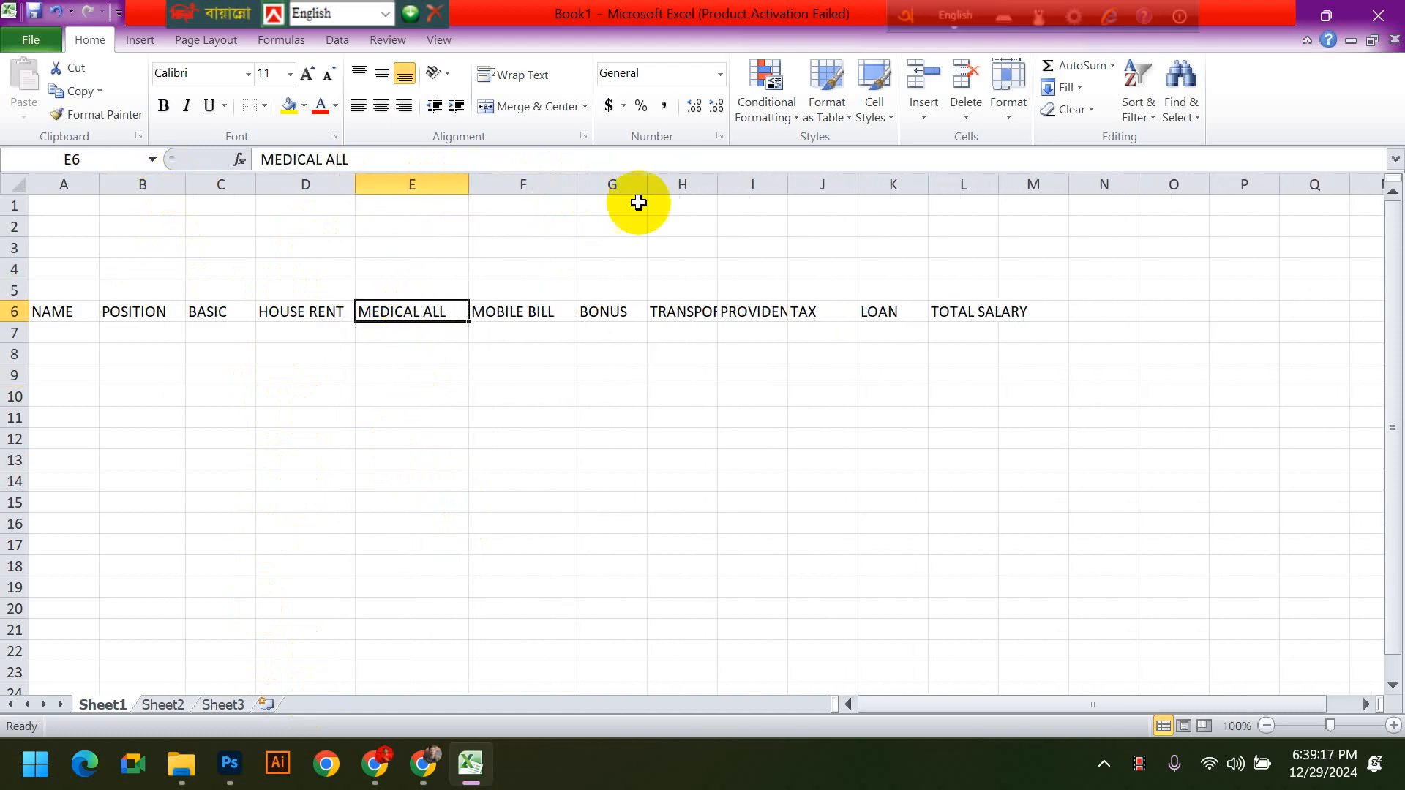
{"action": "left_click_drag", "start_coordinate": [717, 185], "coordinate": [894, 192]}
{"action": "left_click_drag", "start_coordinate": [1102, 186], "coordinate": [1149, 220]}
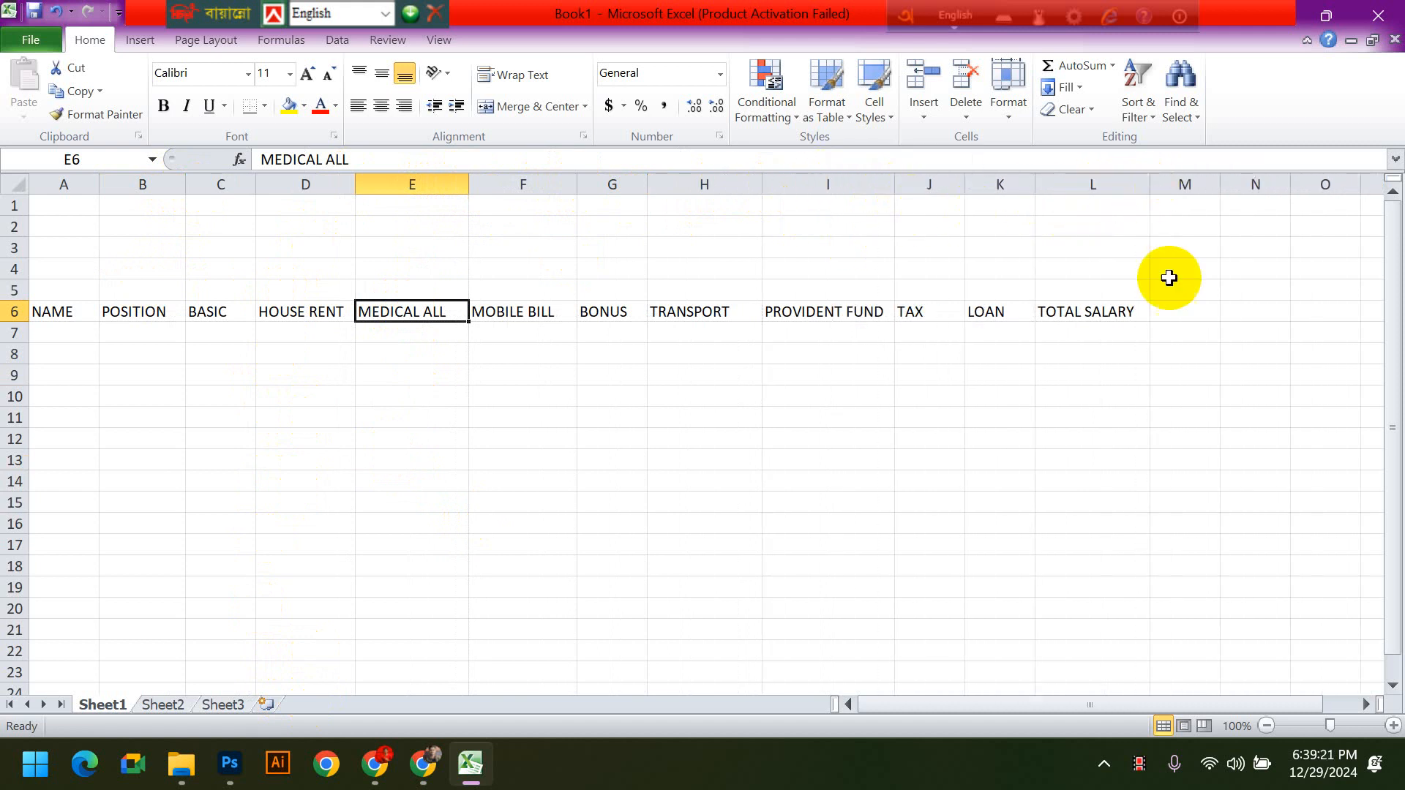
{"action": "left_click", "coordinate": [1171, 415]}
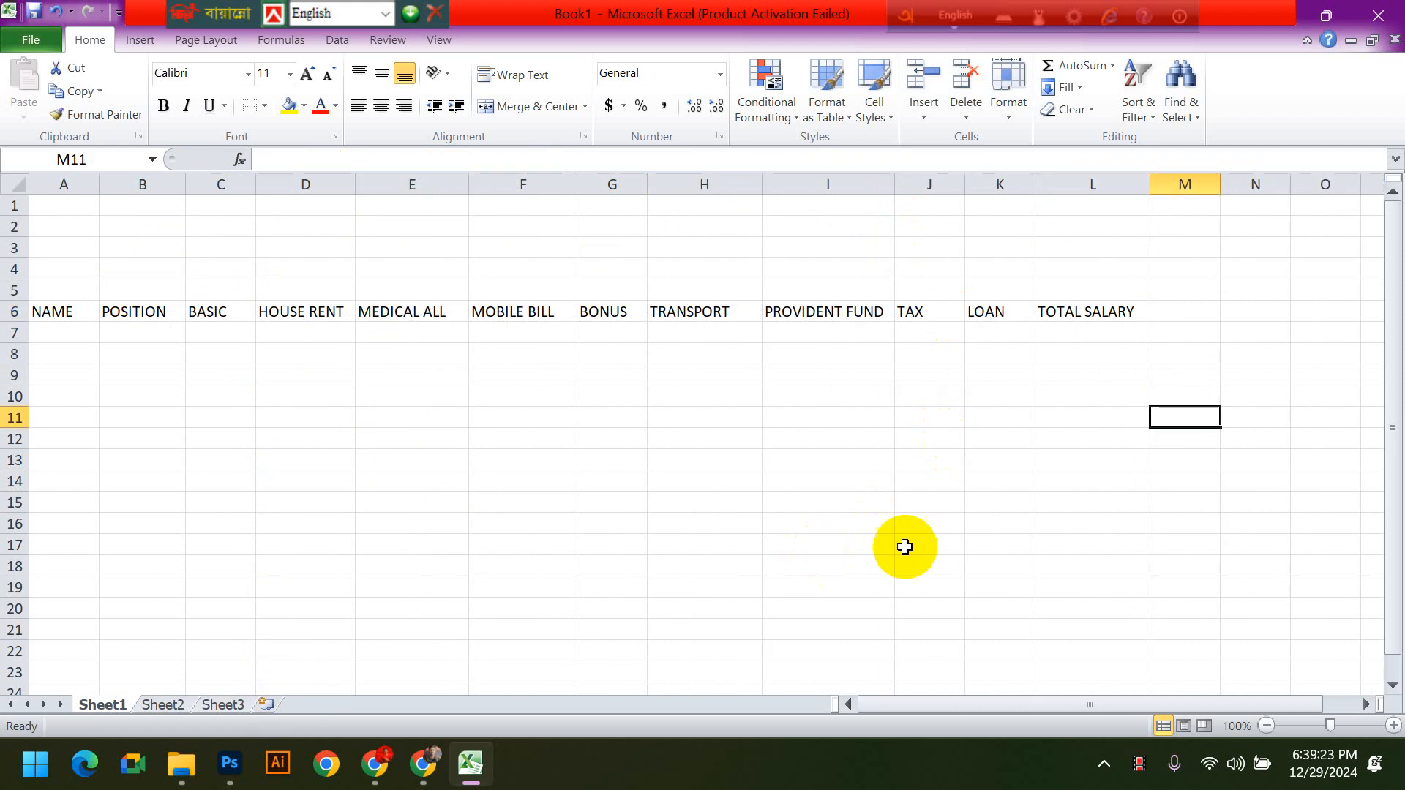
{"action": "left_click", "coordinate": [1089, 291]}
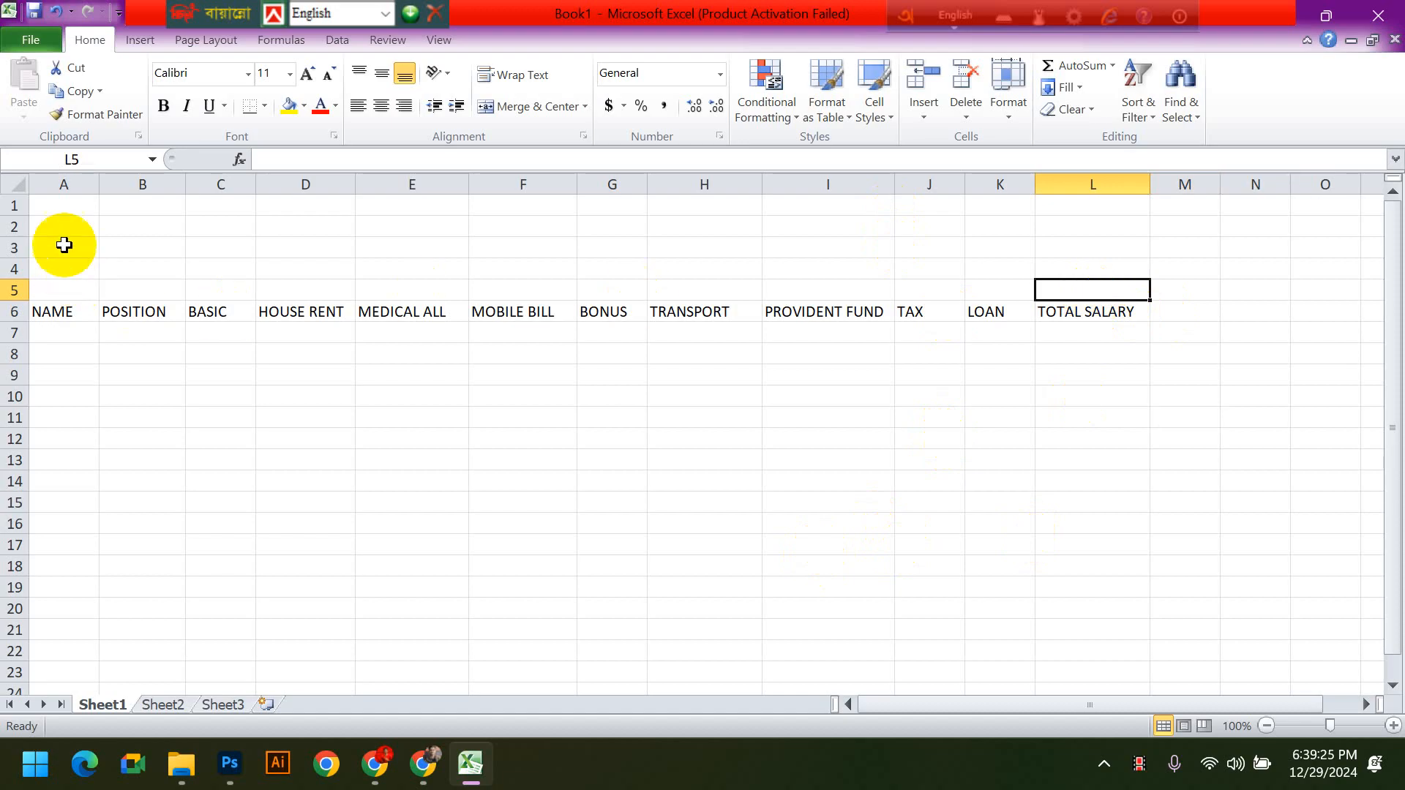
{"action": "left_click_drag", "start_coordinate": [57, 204], "coordinate": [1073, 286]}
{"action": "left_click", "coordinate": [1094, 417]}
{"action": "left_click", "coordinate": [57, 204]}
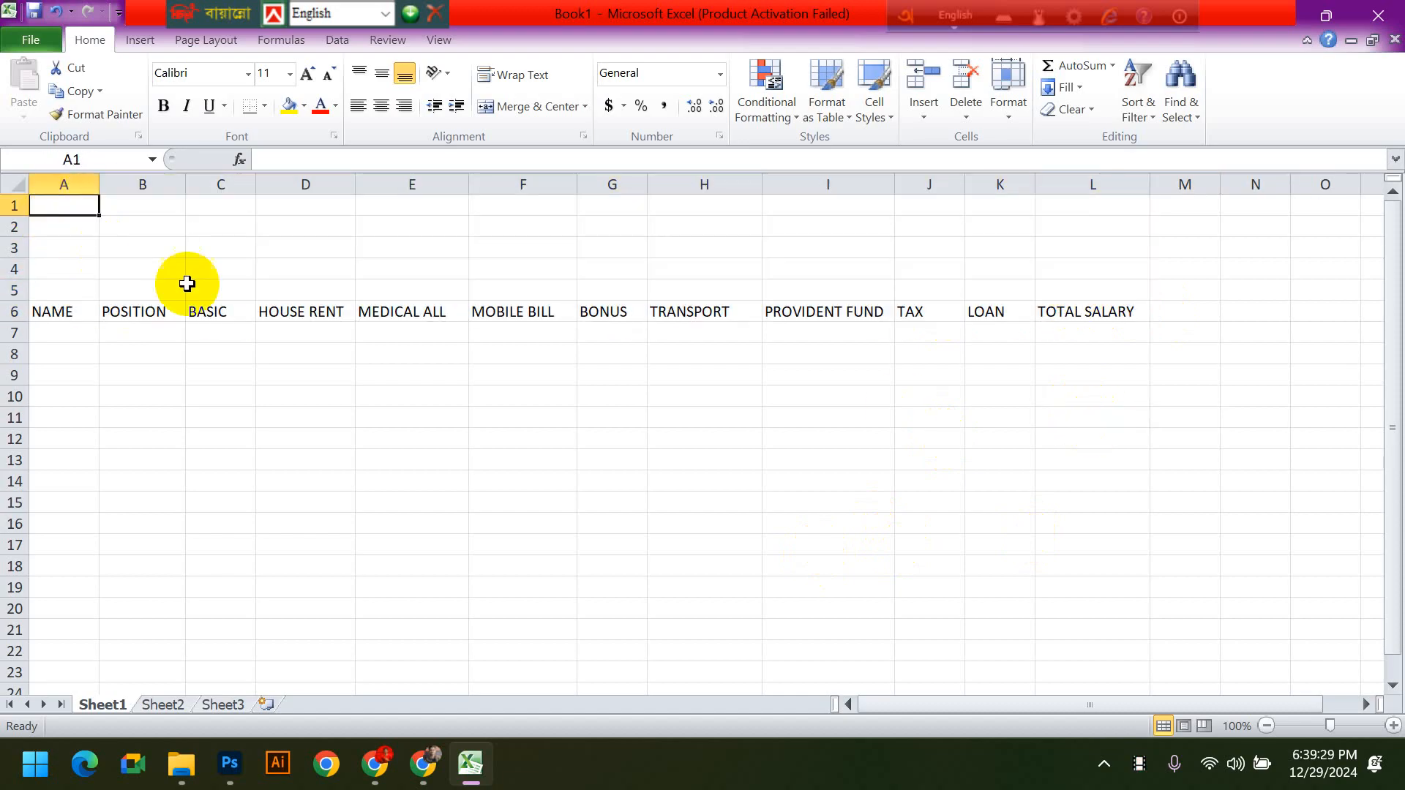
{"action": "left_click", "coordinate": [146, 311]}
{"action": "left_click", "coordinate": [63, 310]}
{"action": "left_click_drag", "start_coordinate": [97, 322], "coordinate": [104, 315]}
{"action": "left_click", "coordinate": [294, 394]}
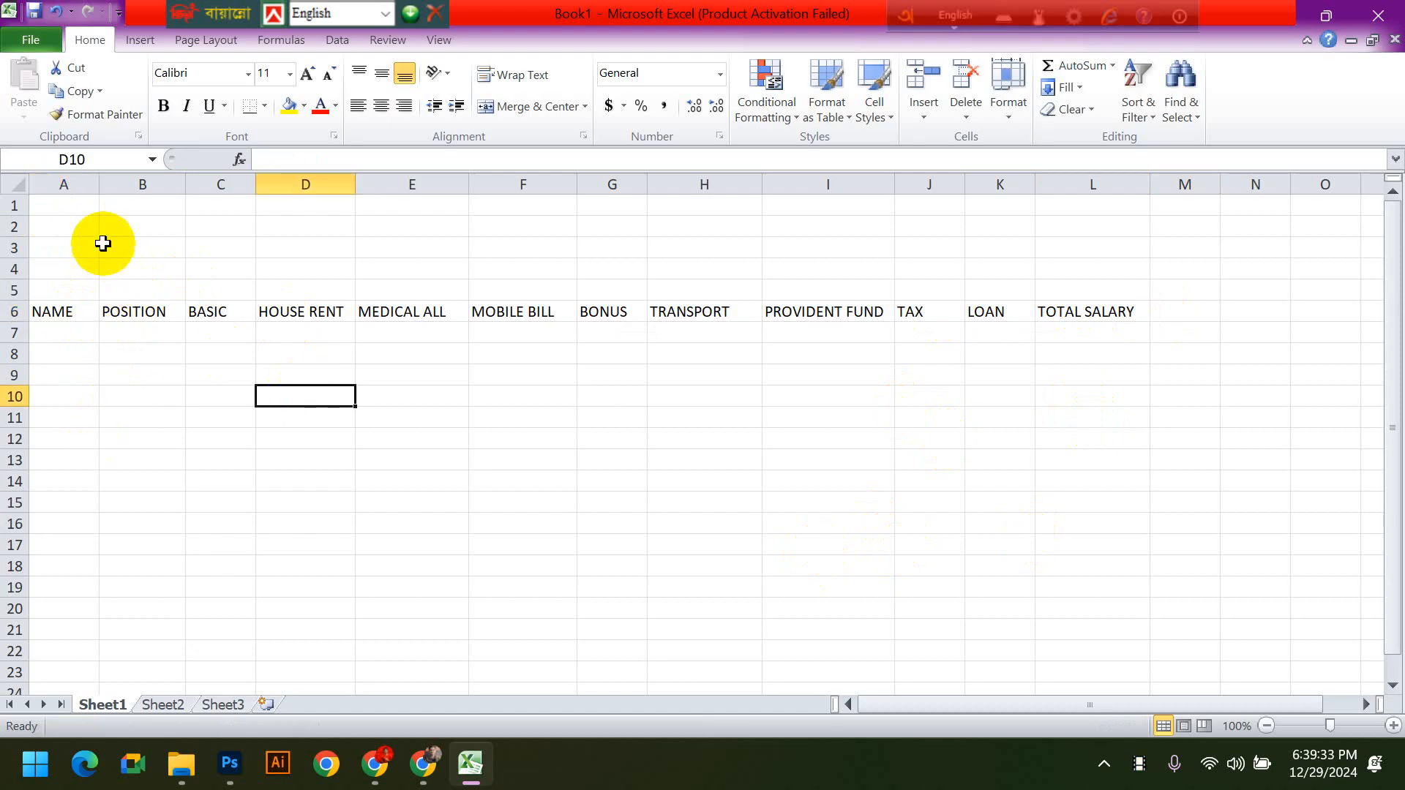
{"action": "left_click", "coordinate": [73, 207]}
{"action": "mouse_move", "coordinate": [99, 216]}
{"action": "left_mouse_down"}
{"action": "mouse_move", "coordinate": [510, 292]}
{"action": "mouse_move", "coordinate": [233, 253]}
{"action": "mouse_move", "coordinate": [87, 213]}
{"action": "left_mouse_up"}
{"action": "left_click", "coordinate": [284, 268]}
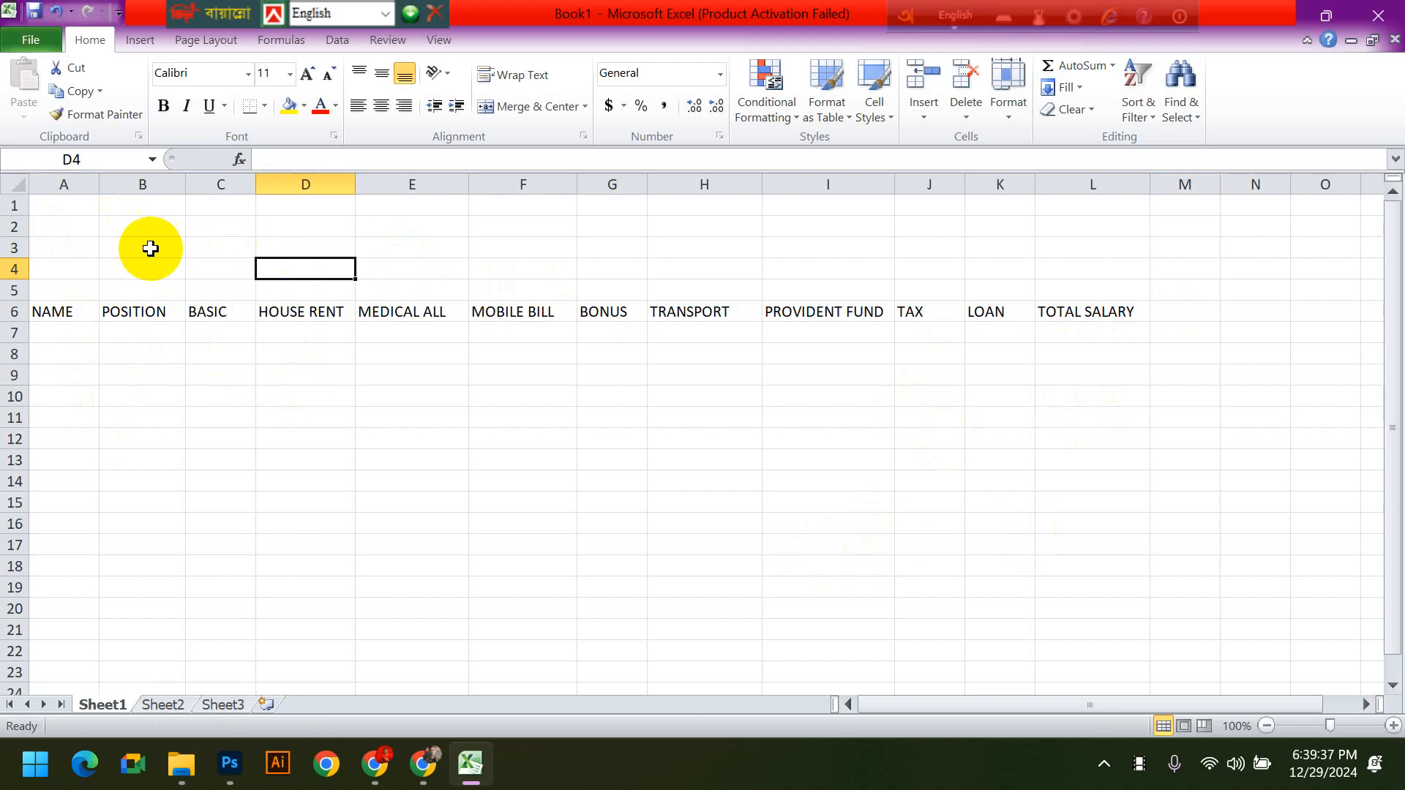
- Merge the range A1:L5 above the headings into one cell with Merge Cells
{"action": "left_click", "coordinate": [58, 204]}
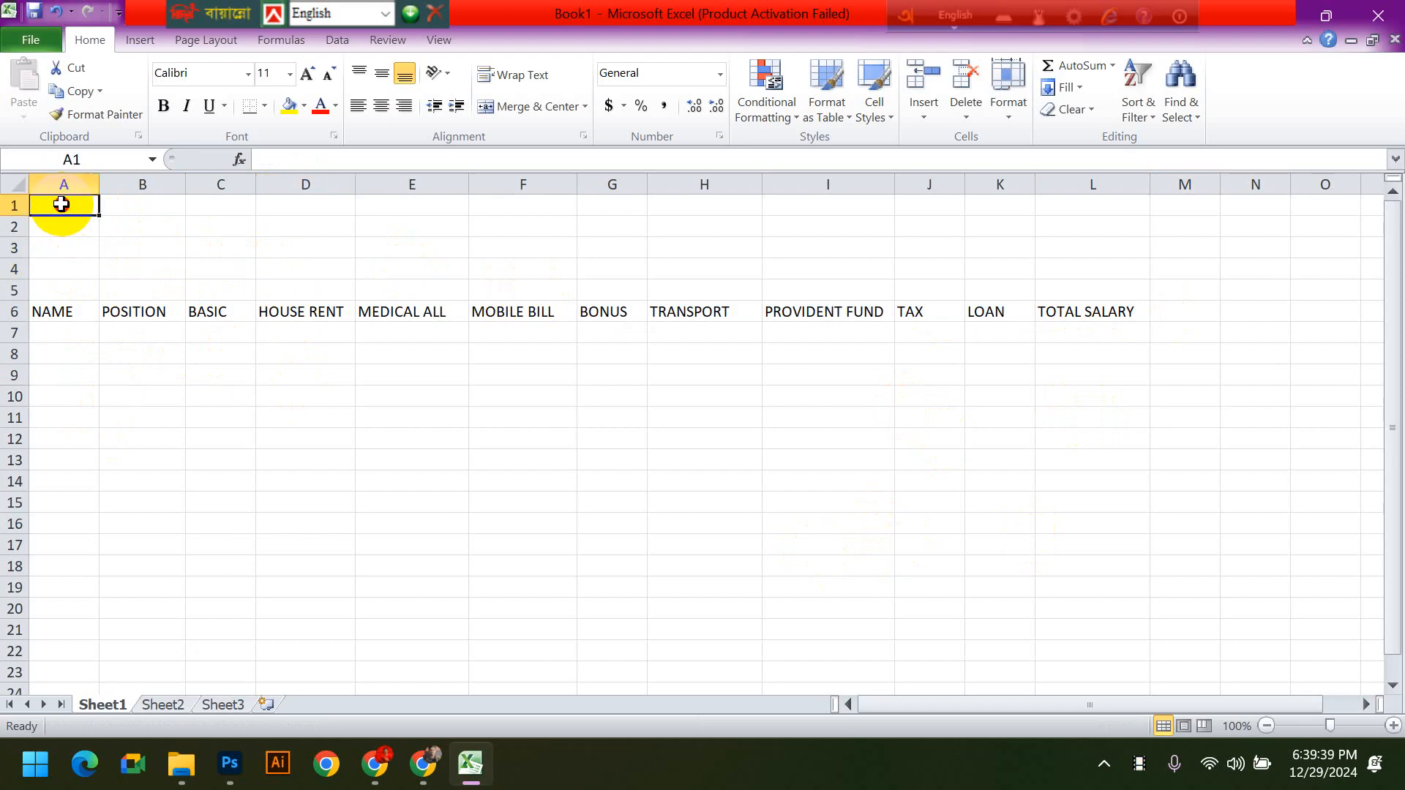
{"action": "left_click_drag", "start_coordinate": [85, 211], "coordinate": [1054, 284]}
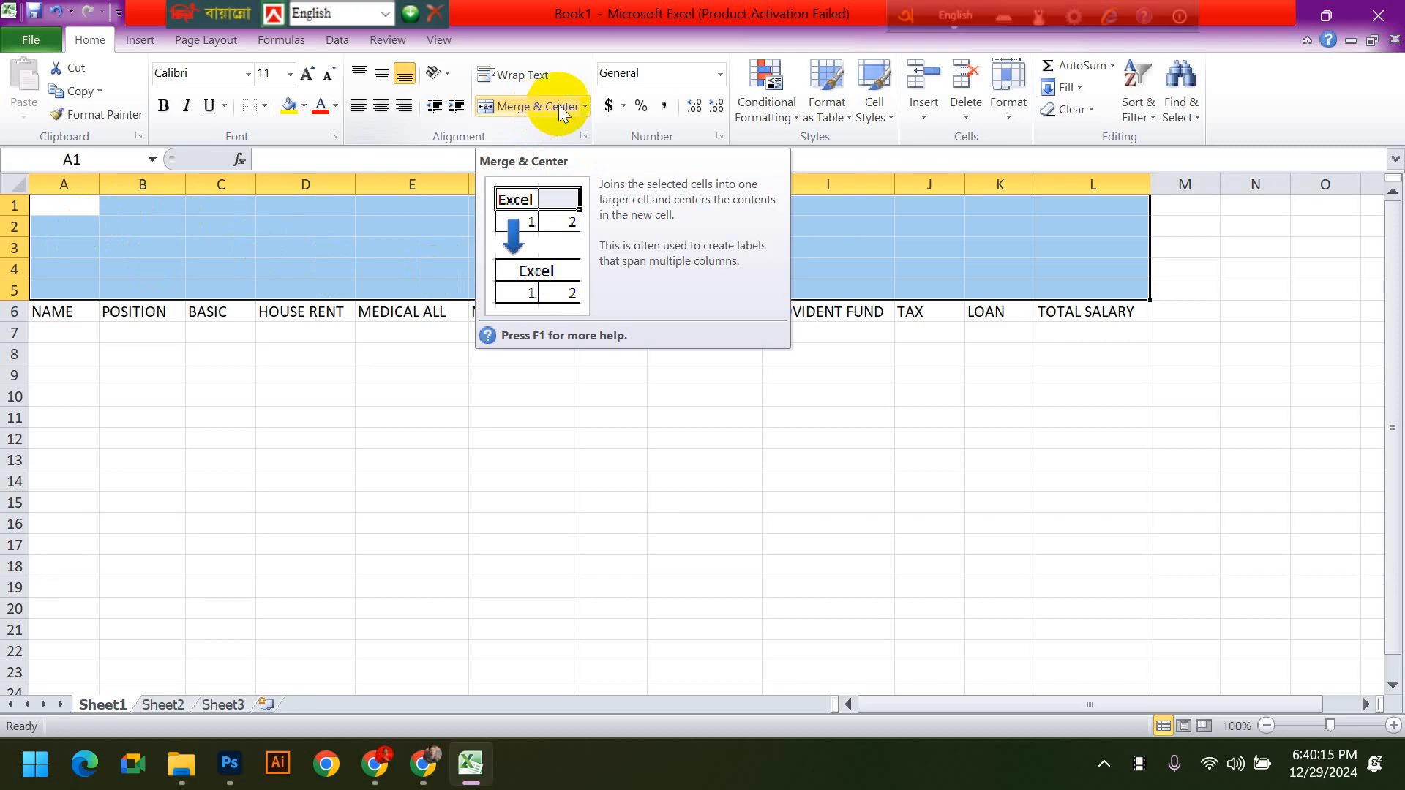
{"action": "left_click", "coordinate": [586, 108]}
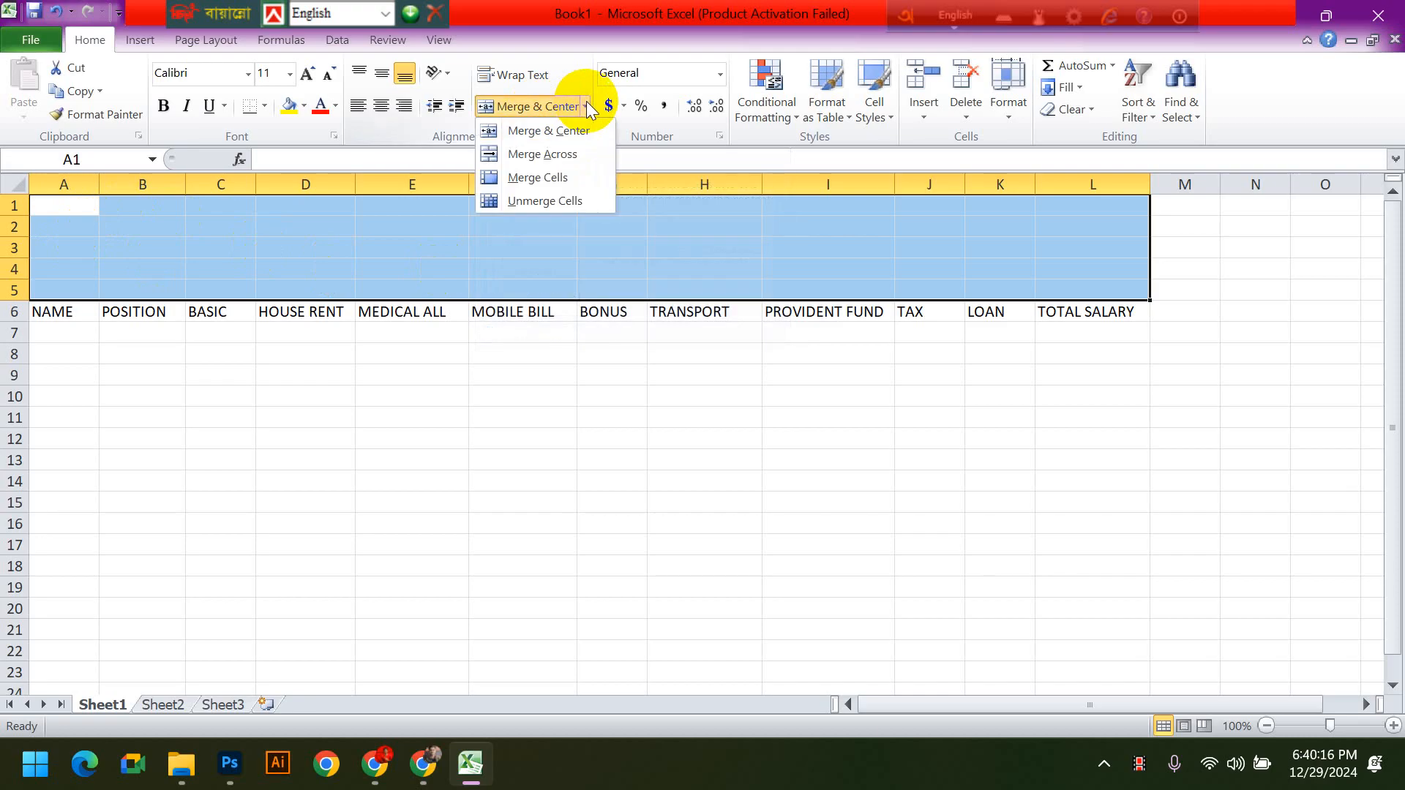
{"action": "left_click", "coordinate": [551, 180]}
{"action": "left_click", "coordinate": [912, 626]}
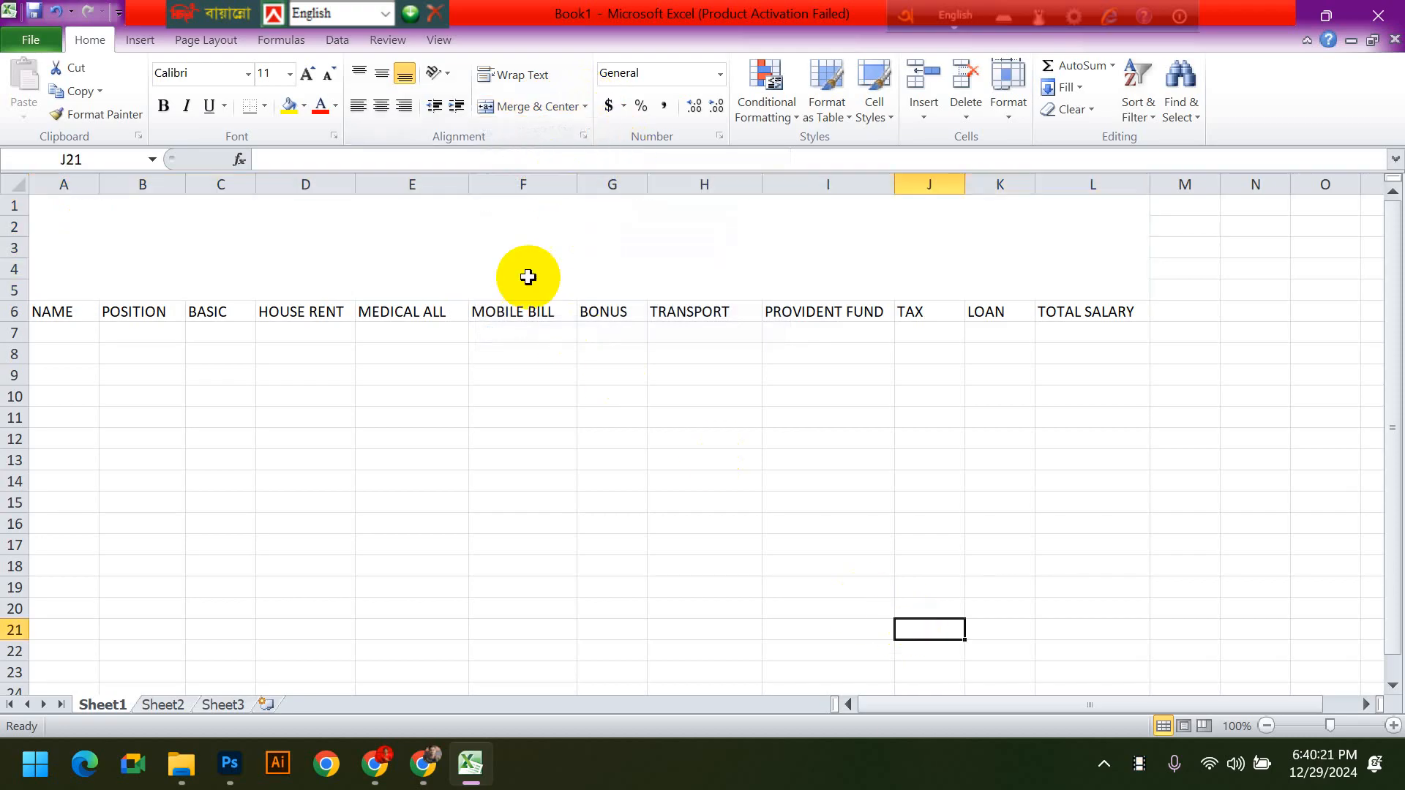
- Enter the title BASIC SALARY SHEET in the merged cell above the column headings
{"action": "left_click", "coordinate": [512, 252]}
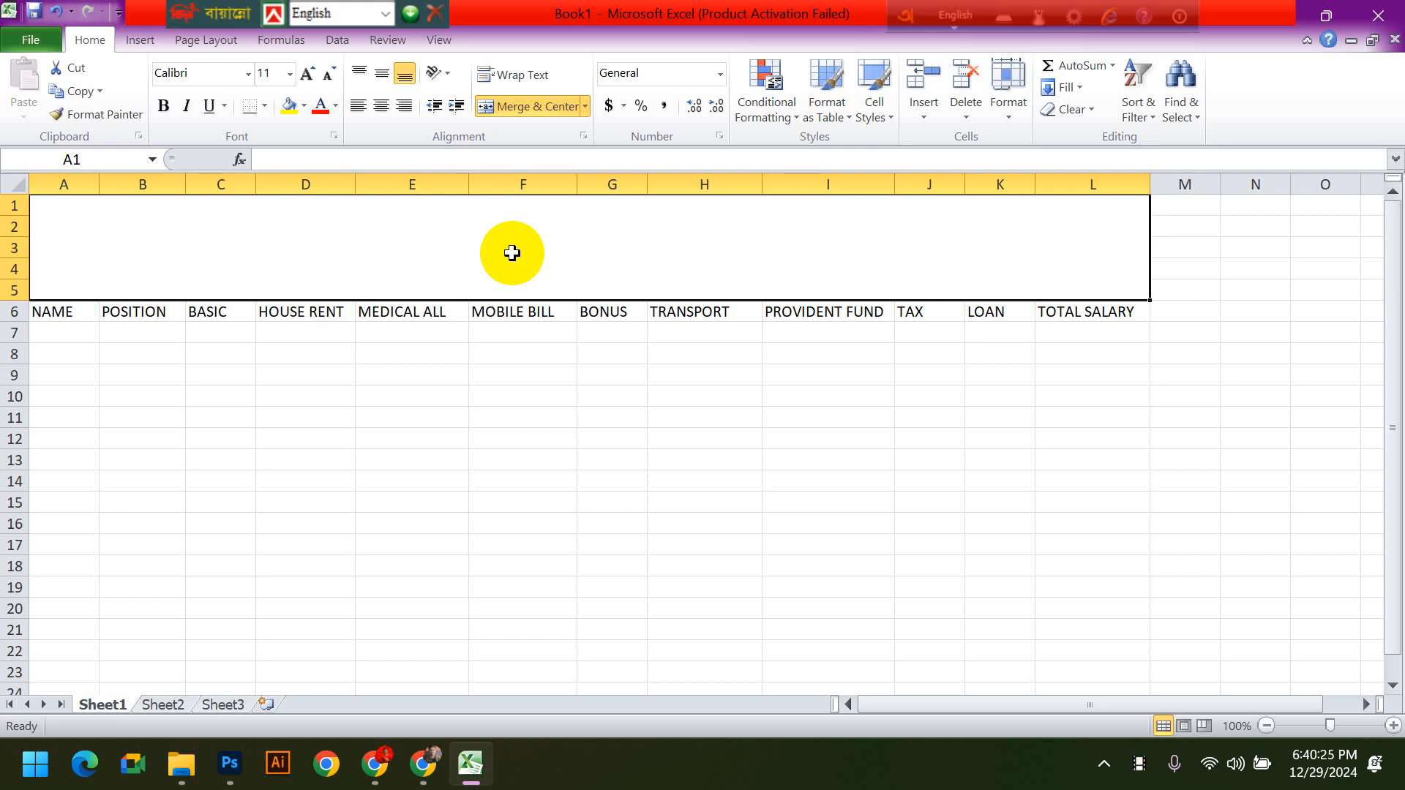
{"action": "type", "text": "BASIC SALAR"}
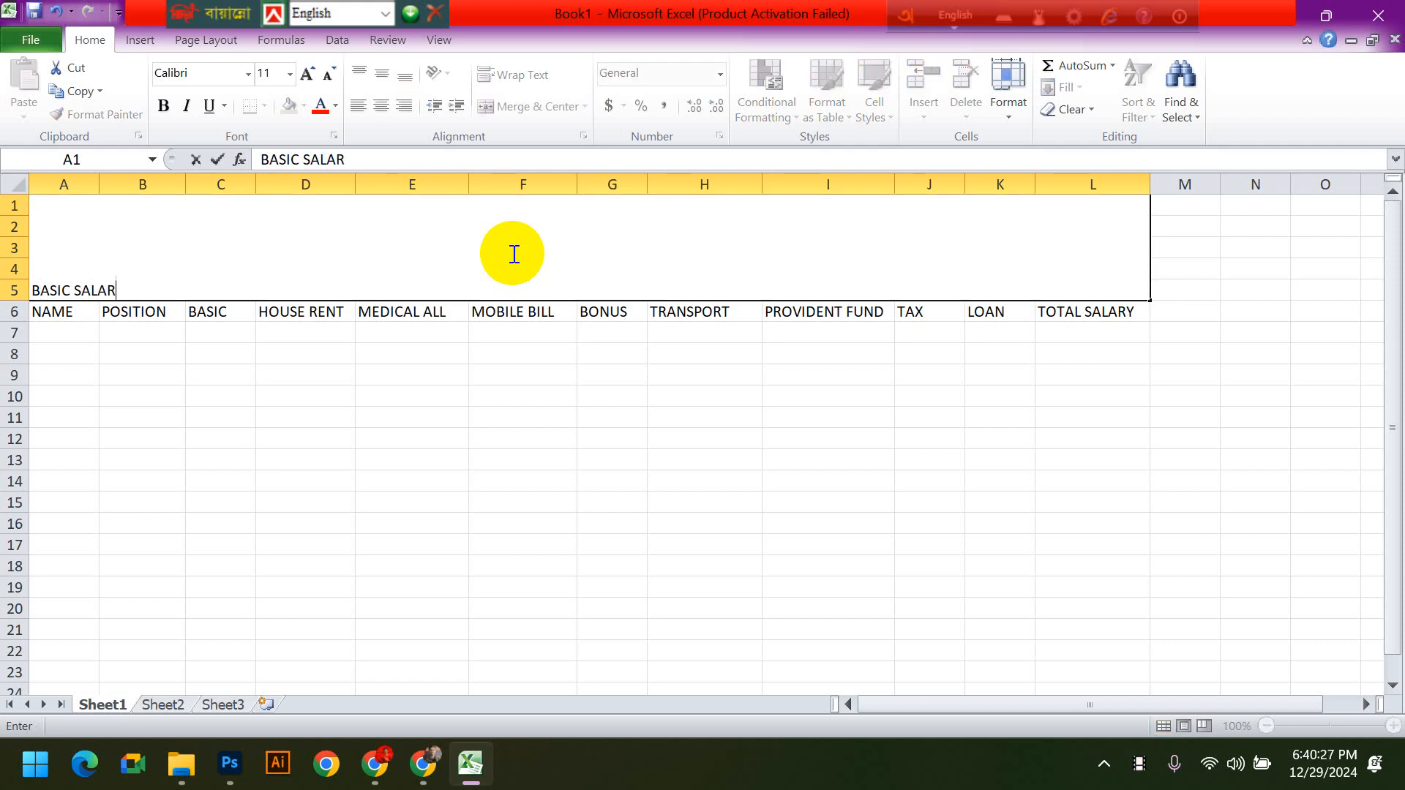
{"action": "type", "text": "Y SHEET"}
{"action": "left_click", "coordinate": [524, 499]}
- Center the BASIC SALARY SHEET title horizontally in the merged cell
{"action": "left_click", "coordinate": [294, 258]}
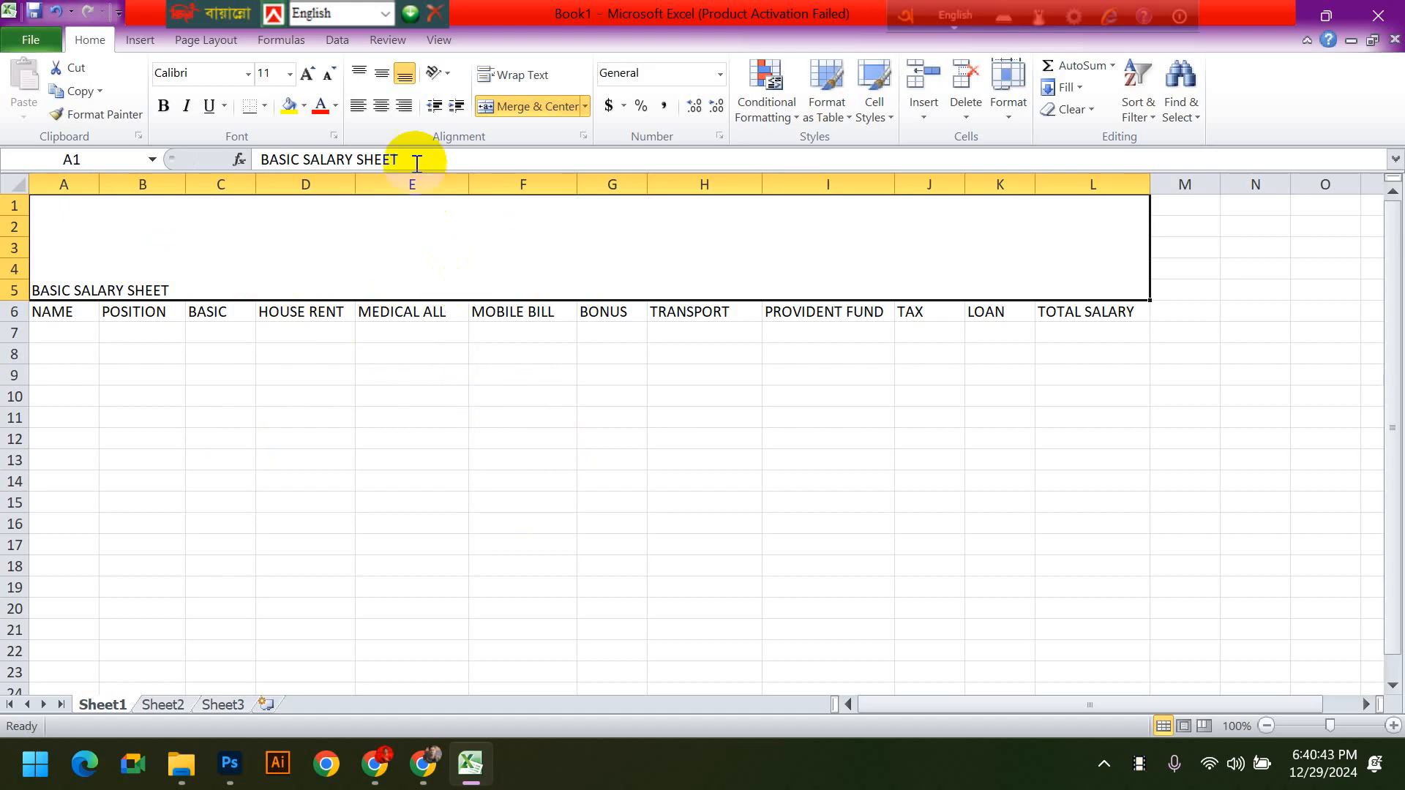
{"action": "left_click", "coordinate": [380, 107]}
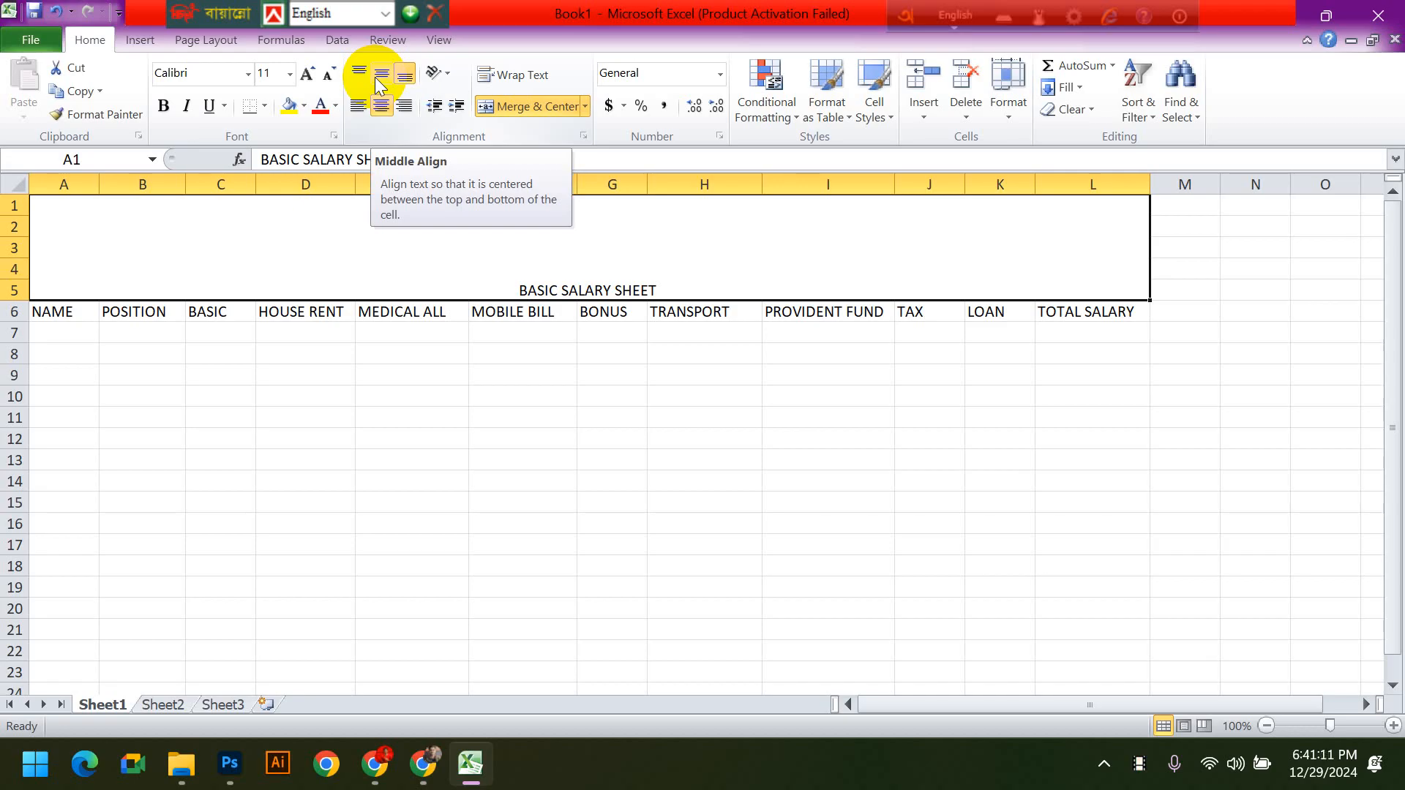
{"action": "left_click_drag", "start_coordinate": [668, 392], "coordinate": [605, 276]}
{"action": "left_click", "coordinate": [609, 279]}
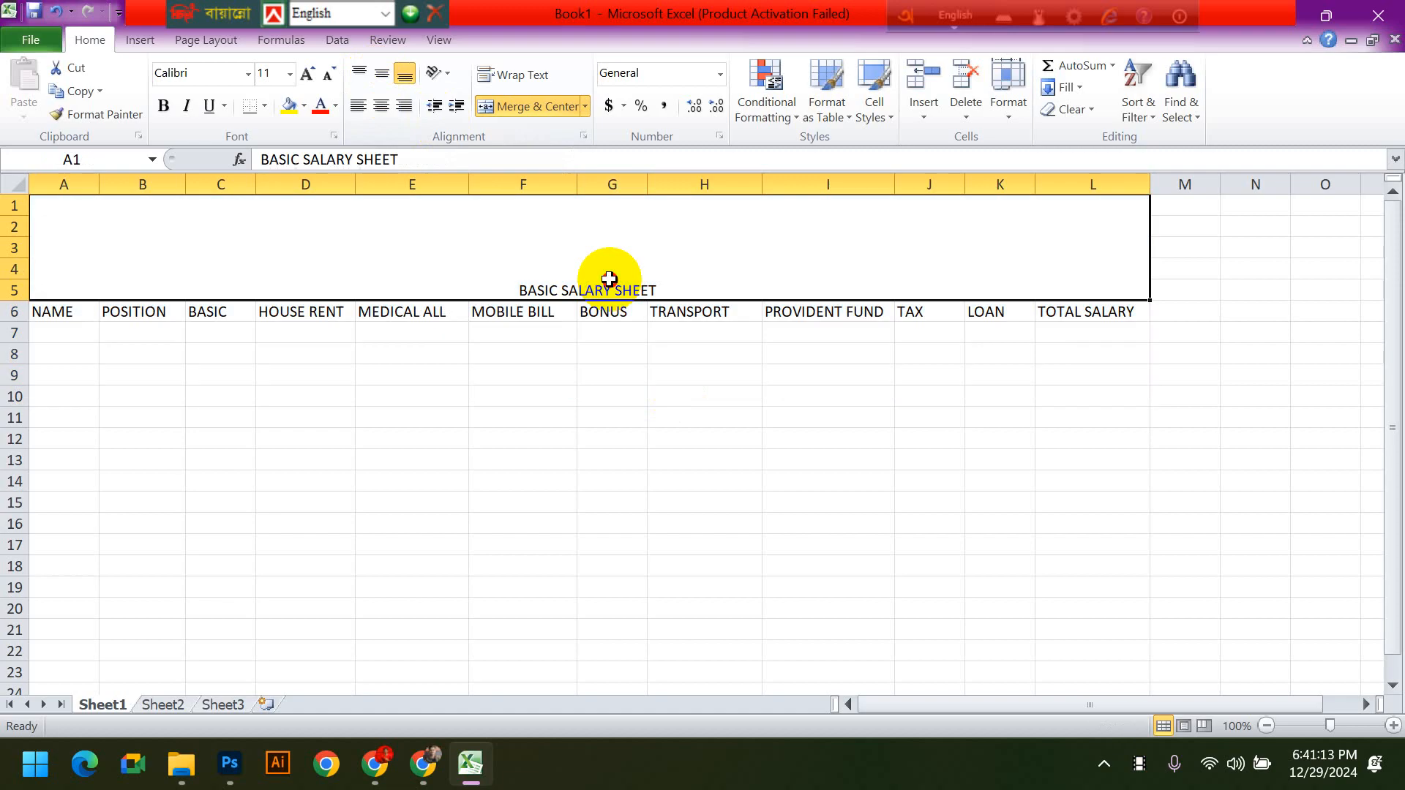
- Undo the title entry and the merge, and merge the range A1:L5 again with Merge & Center
{"action": "key", "text": "ctrl+z"}
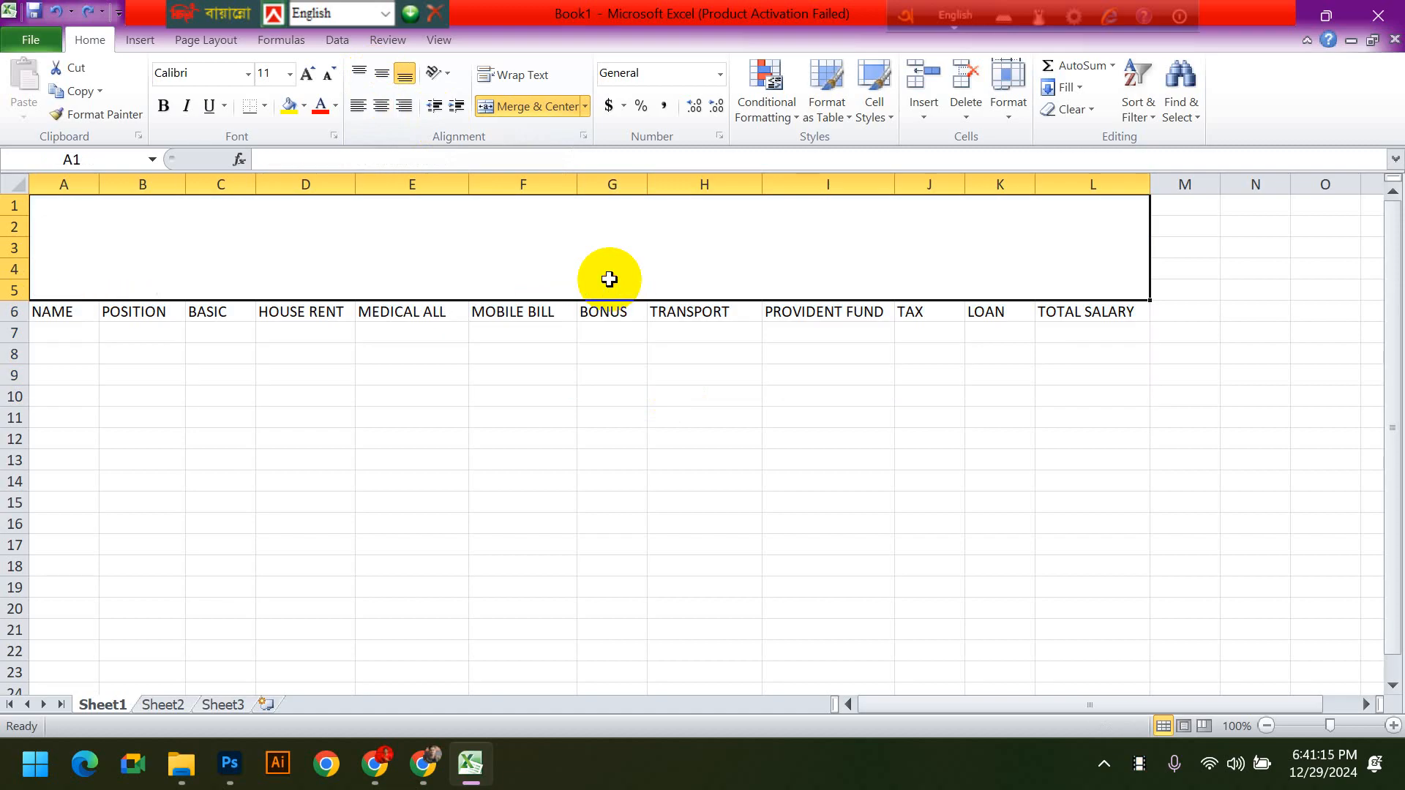
{"action": "key", "text": "ctrl+z"}
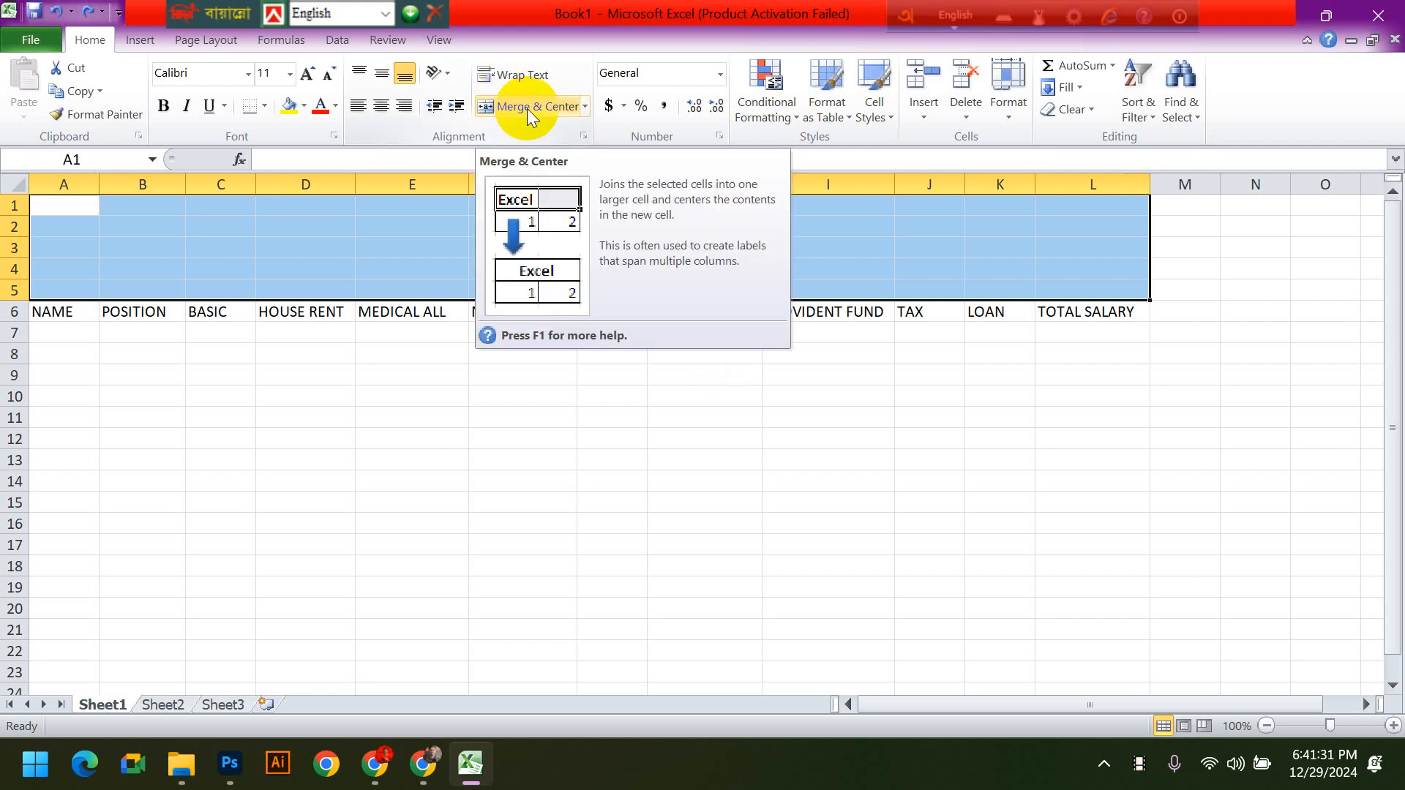
{"action": "left_click", "coordinate": [586, 107]}
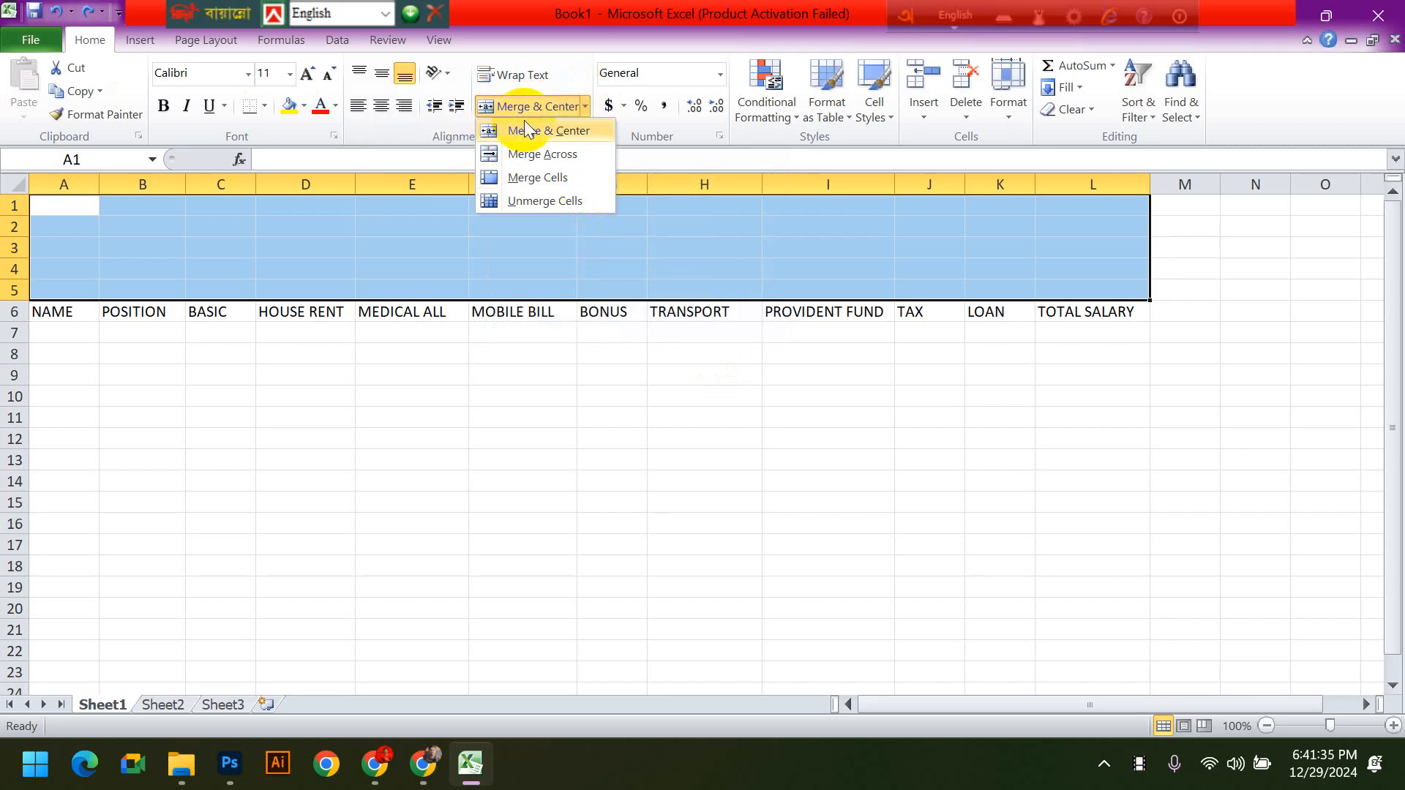
{"action": "left_click", "coordinate": [580, 63]}
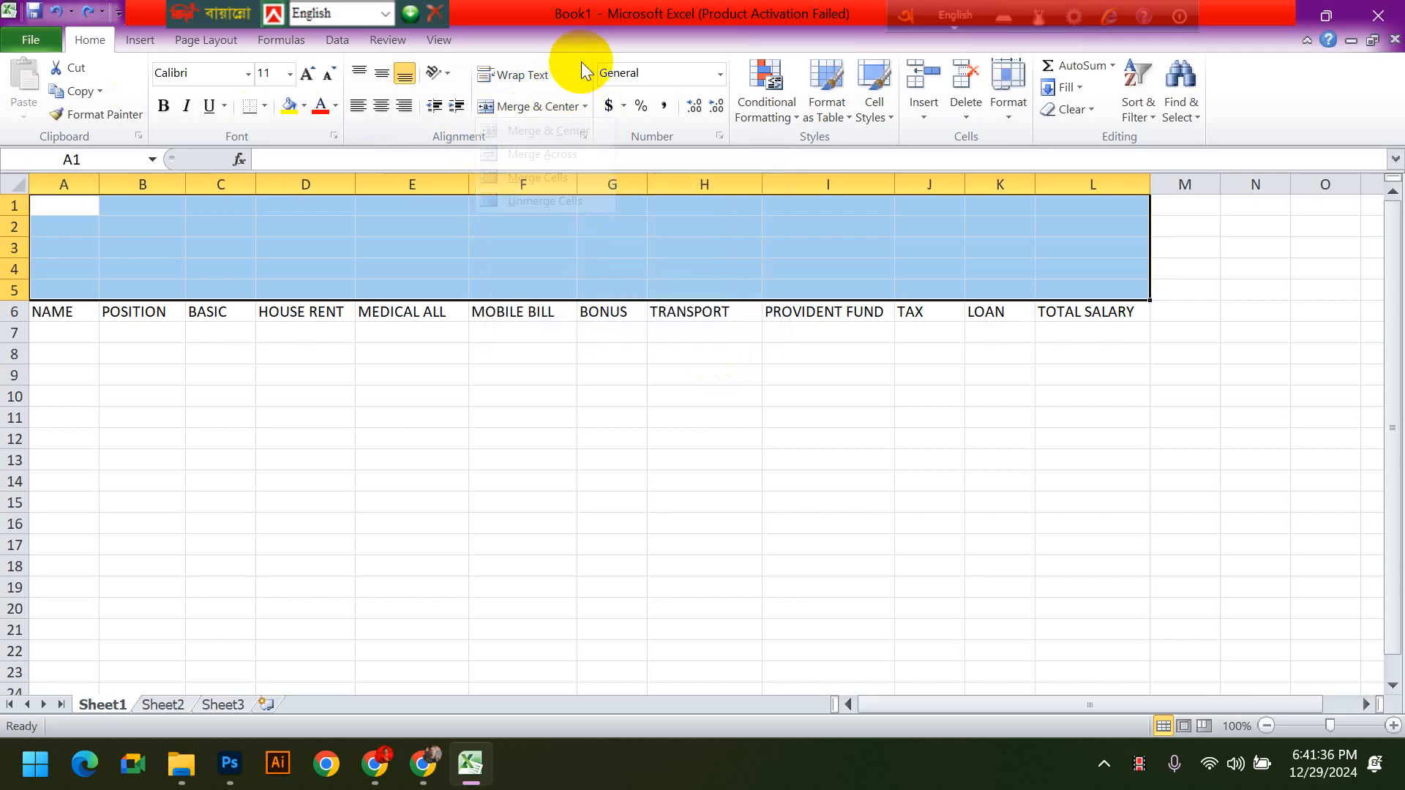
{"action": "left_click", "coordinate": [542, 107]}
- Enter the title BASIC SALARY SHEET in the merged cell above the headings
{"action": "type", "text": "BASIC"}
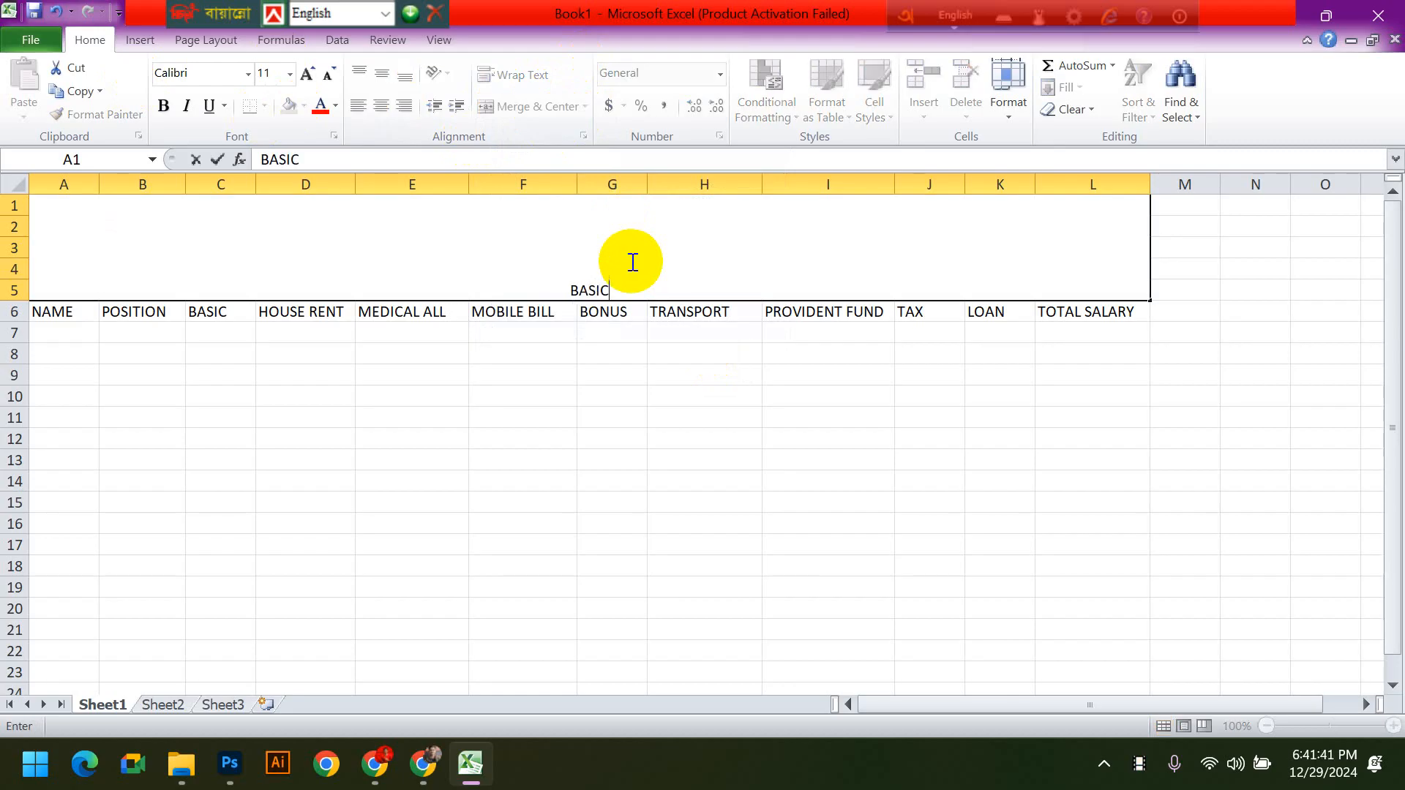
{"action": "type", "text": " SALARY SHEET"}
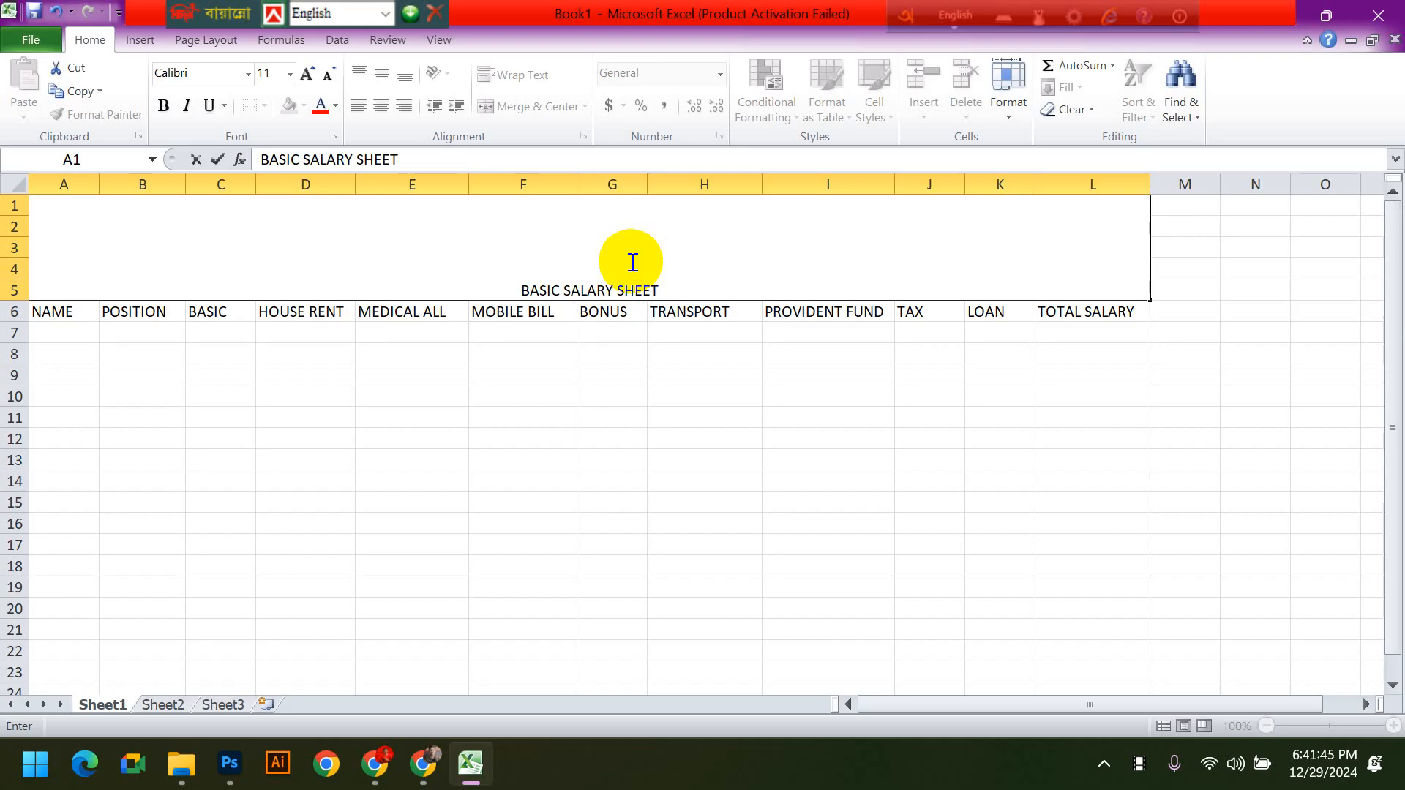
{"action": "left_click", "coordinate": [753, 480]}
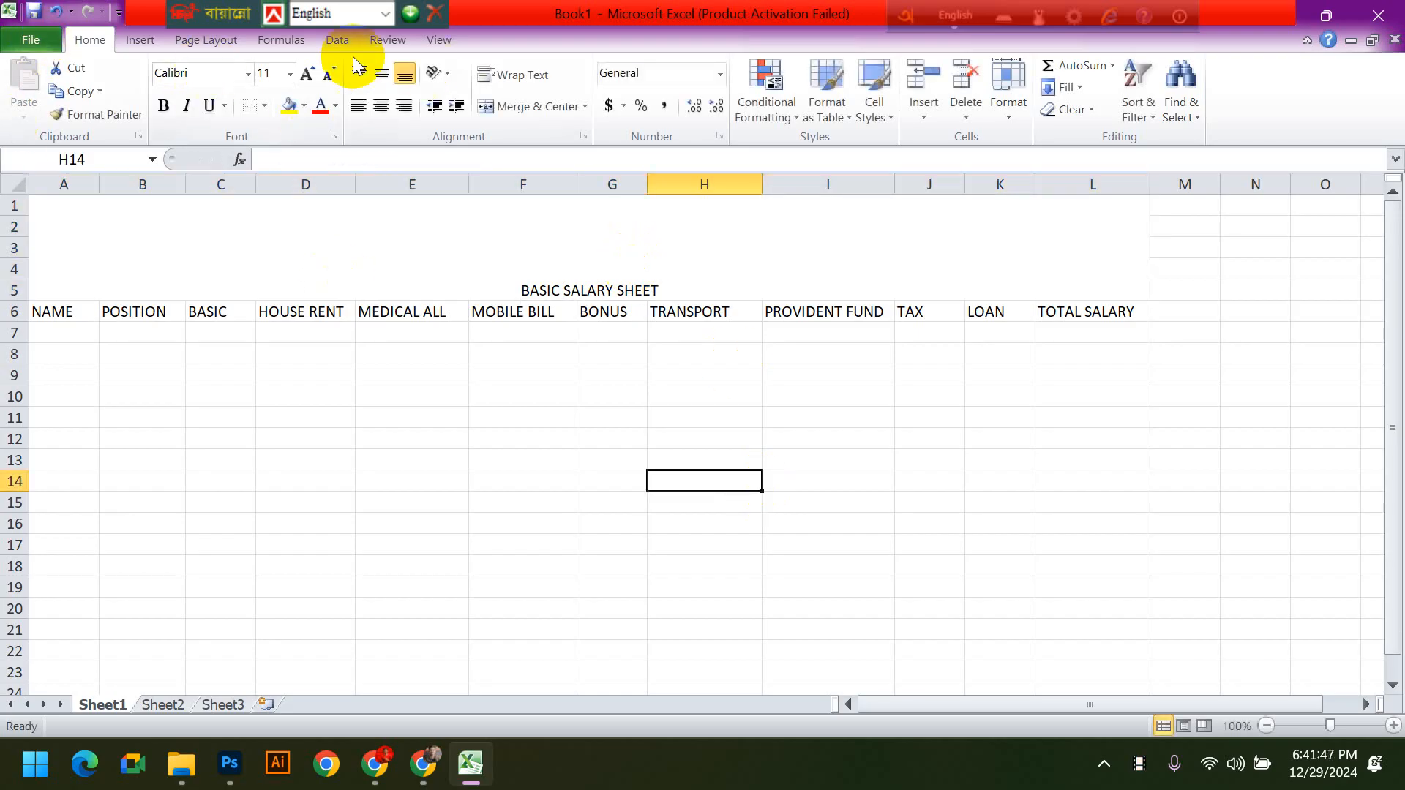
{"action": "left_click", "coordinate": [545, 258]}
{"action": "double_click", "coordinate": [546, 258]}
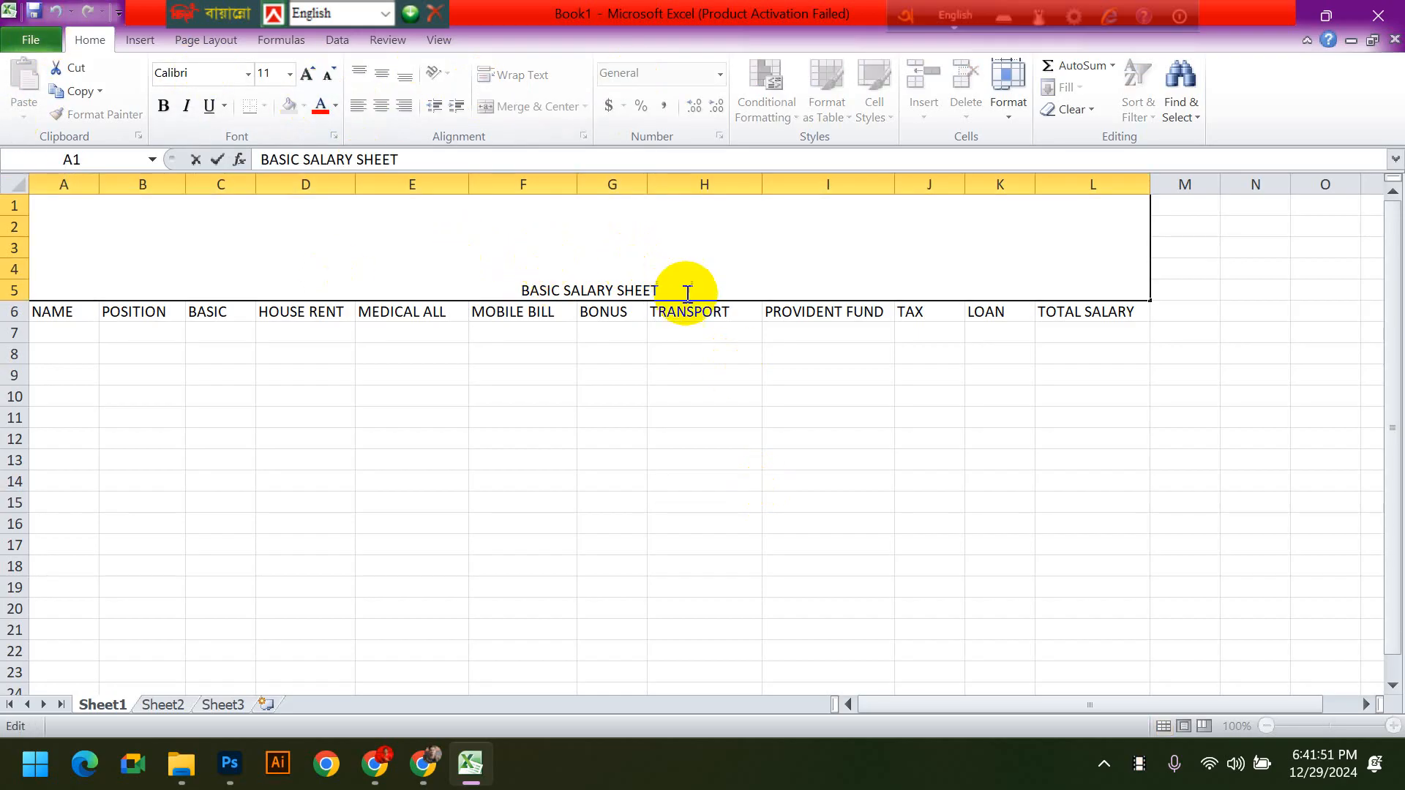
{"action": "left_click_drag", "start_coordinate": [665, 285], "coordinate": [515, 284]}
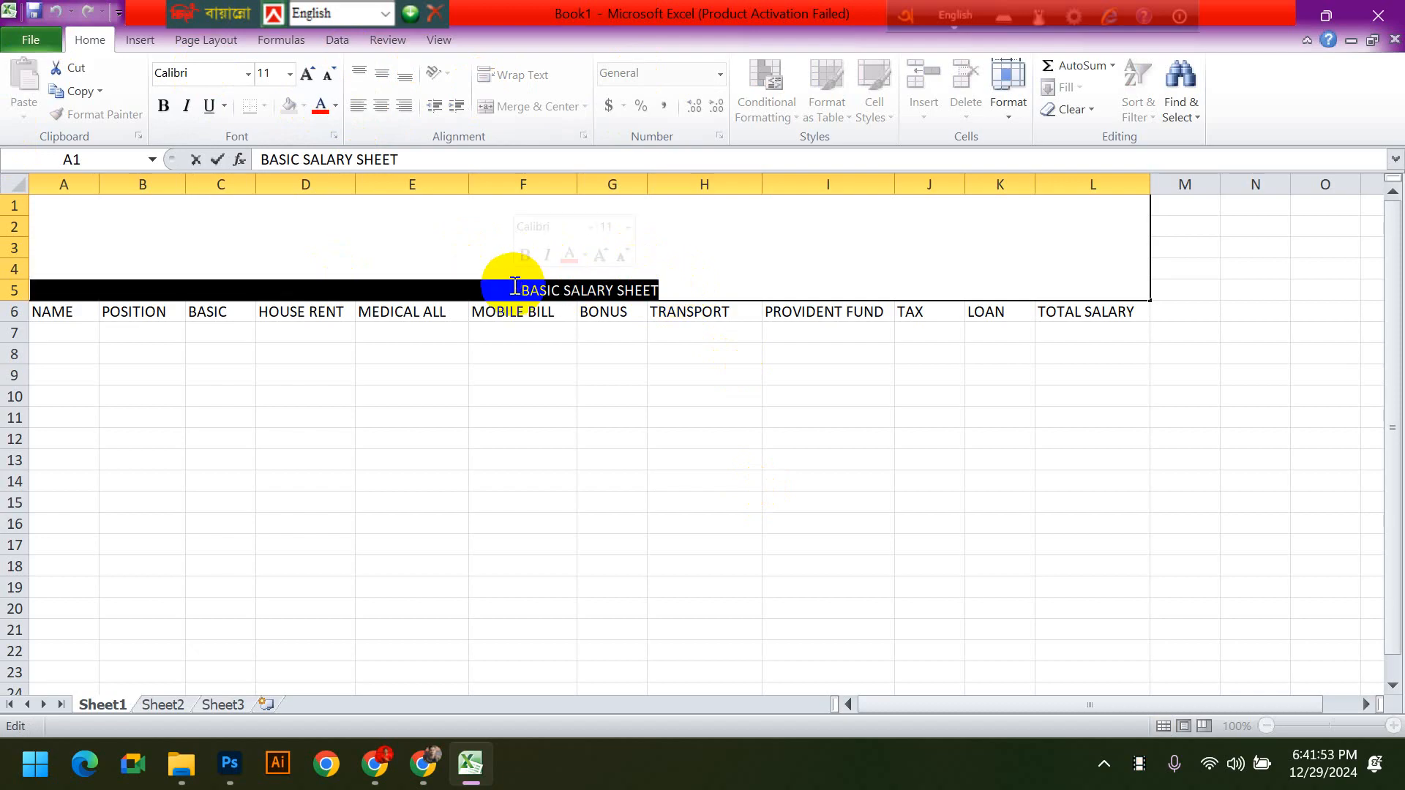
{"action": "left_click", "coordinate": [606, 477]}
- Fill the merged title cell with a dark navy blue background from the theme colors
{"action": "left_click", "coordinate": [555, 262]}
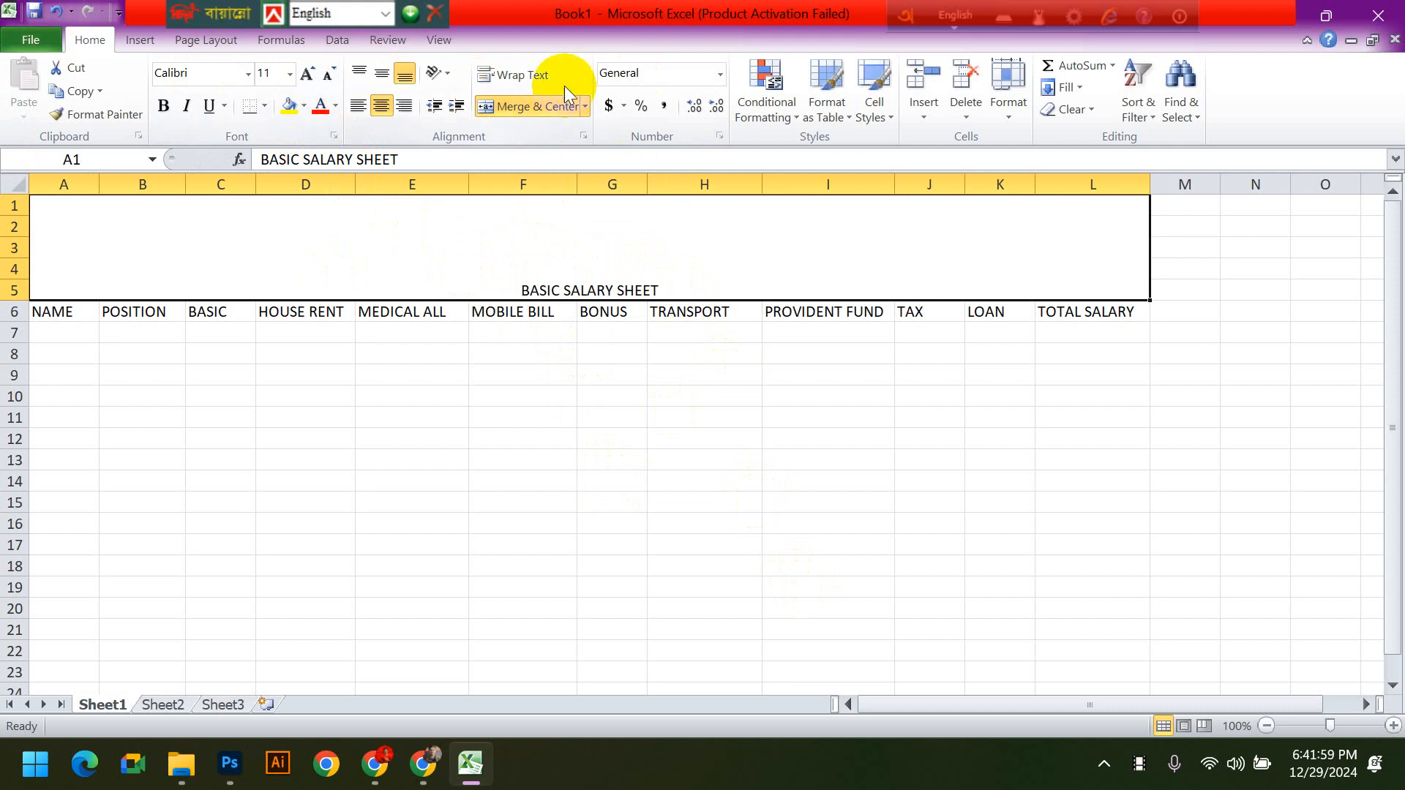
{"action": "left_click", "coordinate": [304, 107]}
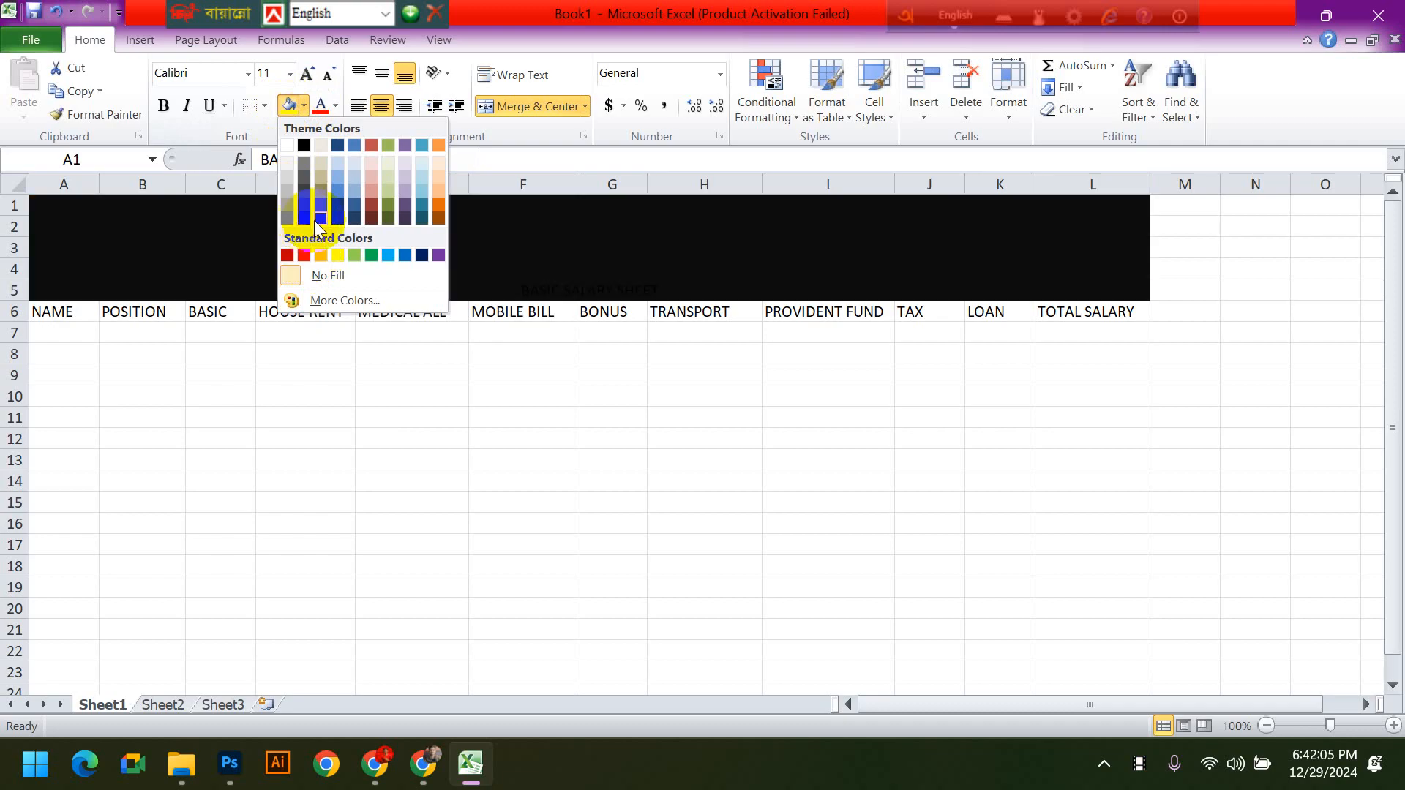
{"action": "left_click", "coordinate": [340, 212]}
{"action": "left_click", "coordinate": [1075, 566]}
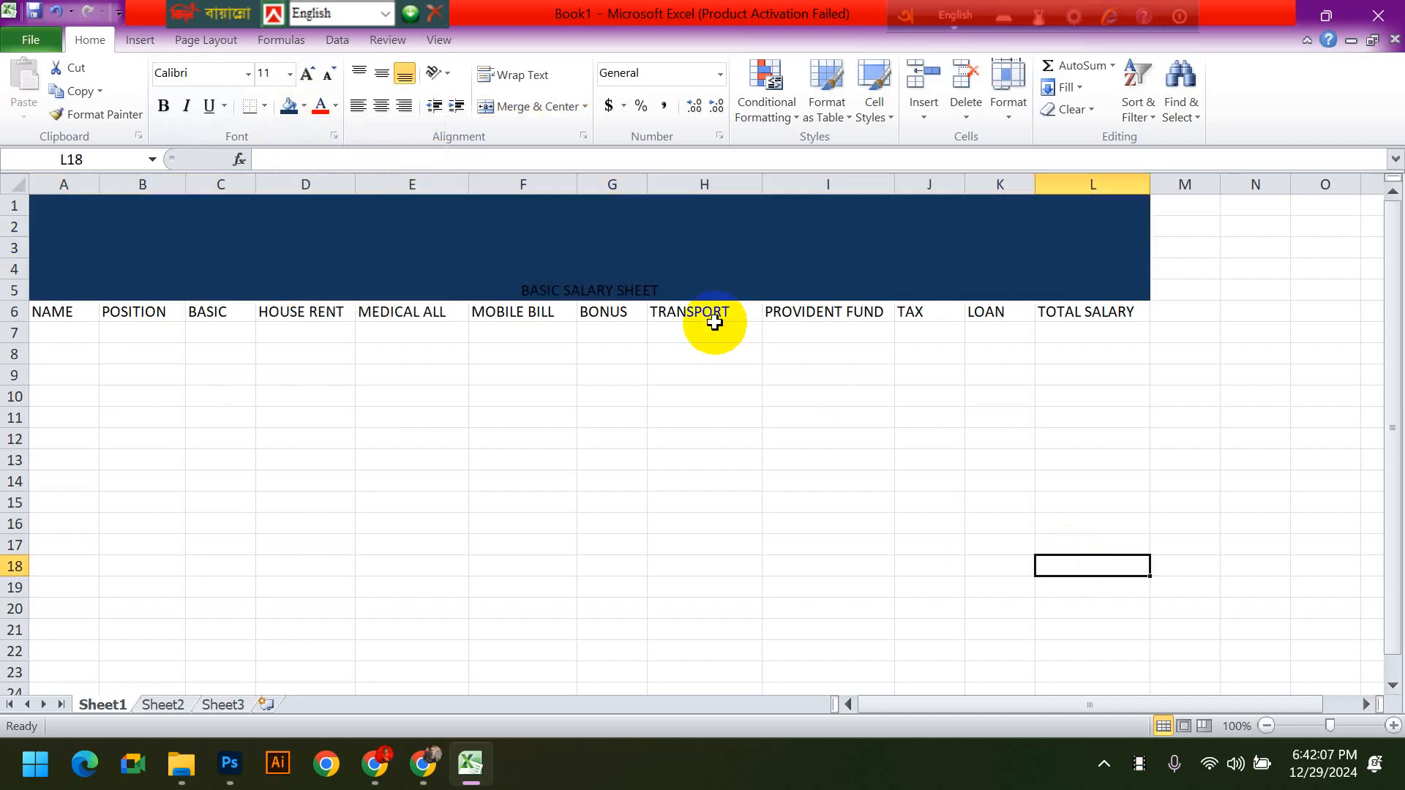
- Change the font color of the BASIC SALARY SHEET title to white
{"action": "left_click", "coordinate": [545, 258]}
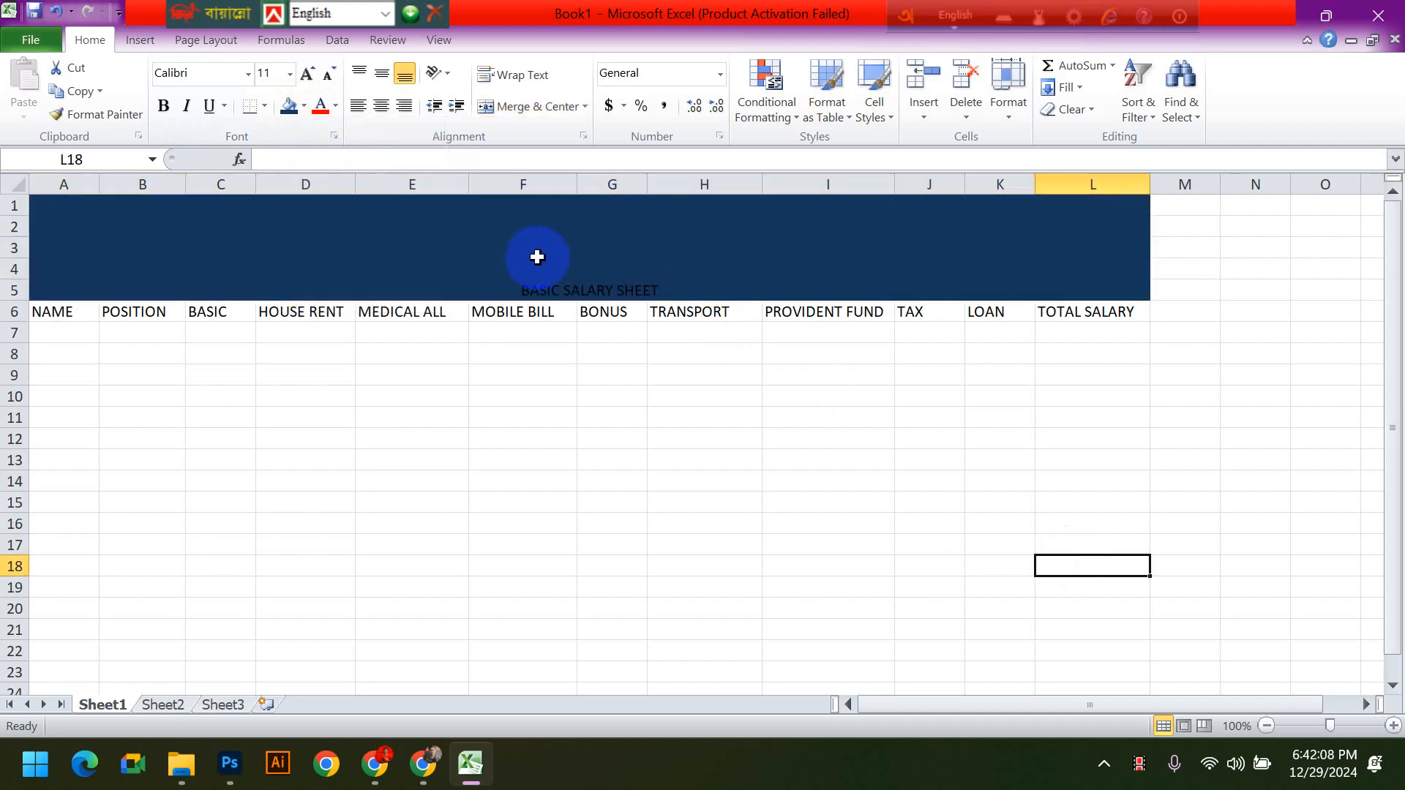
{"action": "left_click", "coordinate": [336, 105]}
{"action": "left_click", "coordinate": [319, 169]}
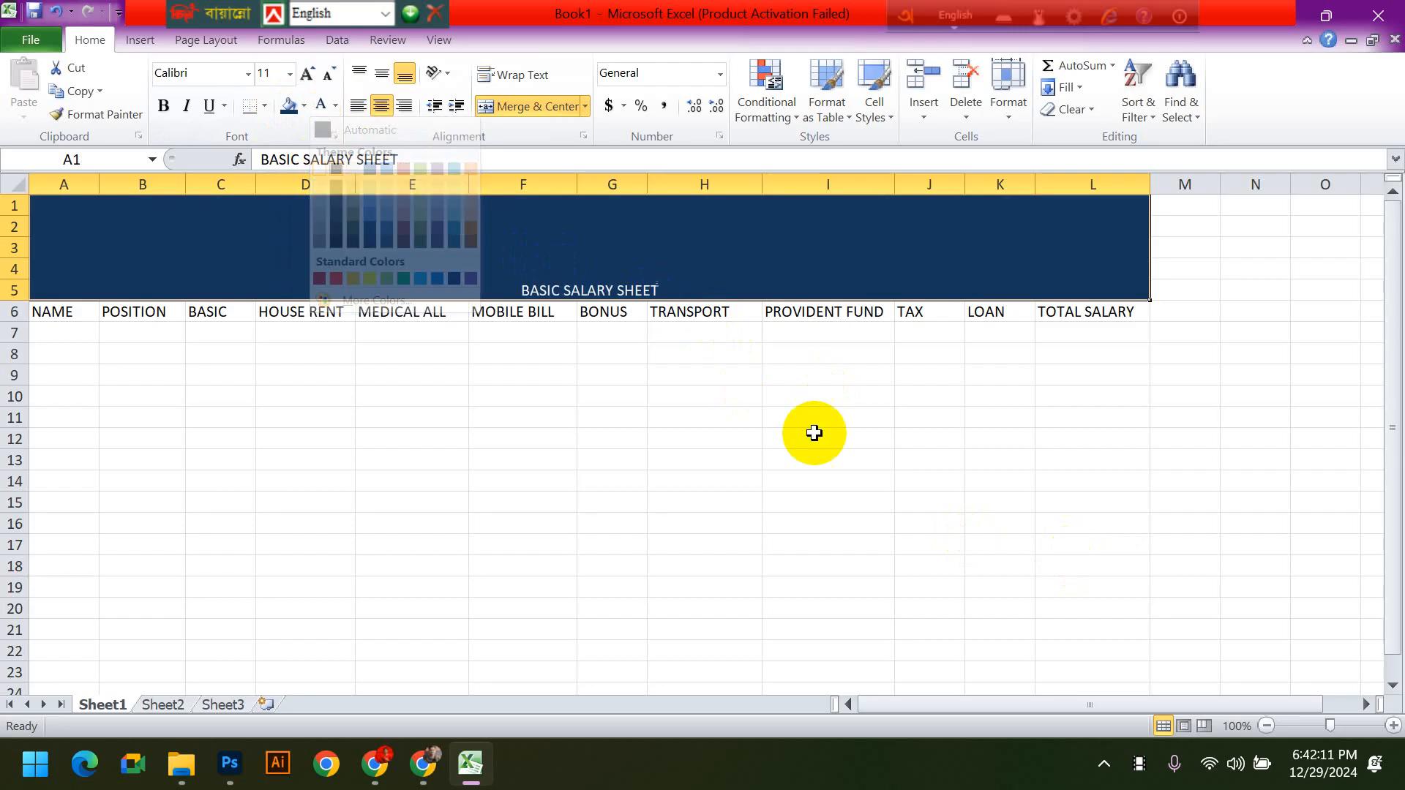
{"action": "left_click", "coordinate": [814, 432]}
- Increase the font size of the title in the merged cell to 72
{"action": "left_click", "coordinate": [584, 239]}
{"action": "left_click", "coordinate": [308, 73]}
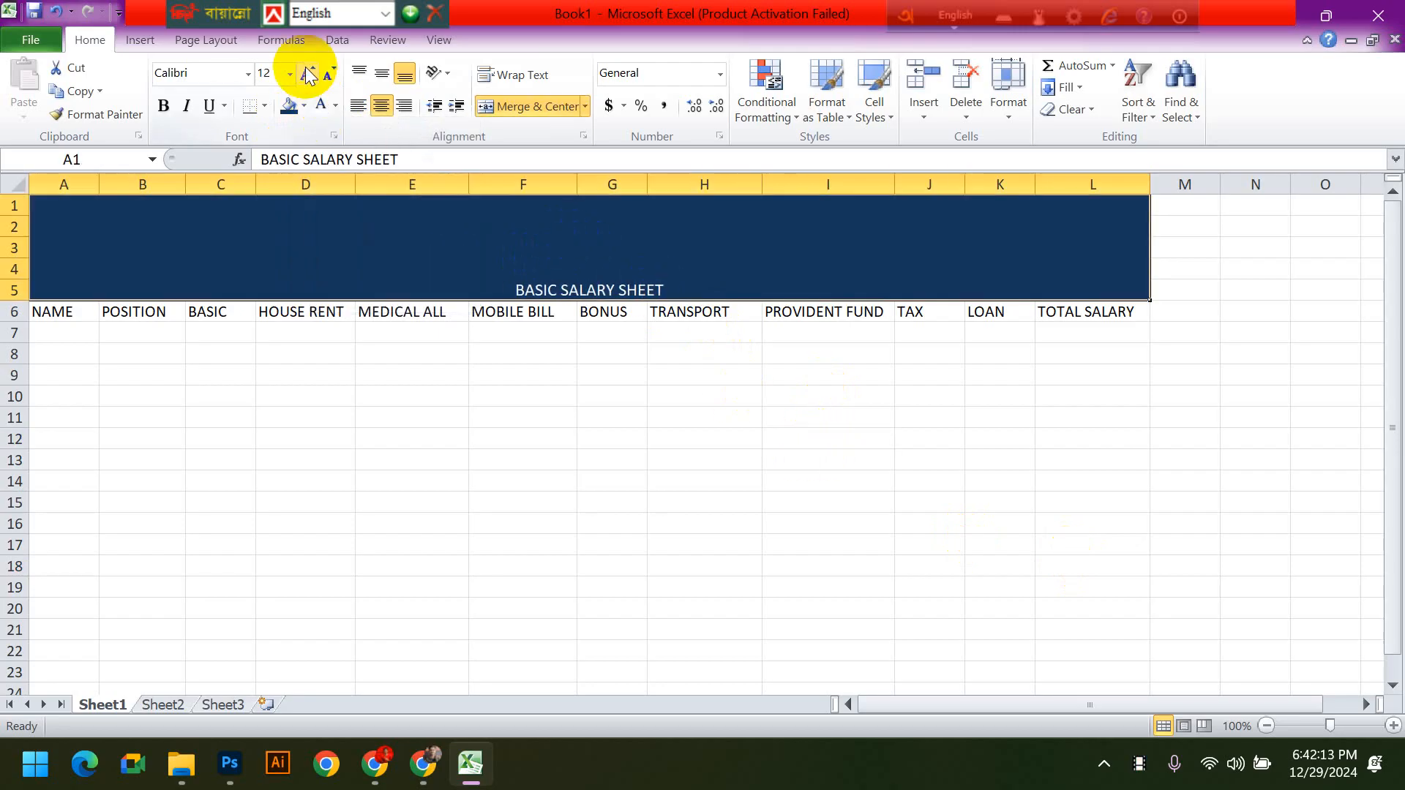
{"action": "left_click", "coordinate": [308, 73]}
{"action": "left_click", "coordinate": [308, 73]}
{"action": "left_click", "coordinate": [308, 73]}
{"action": "left_click", "coordinate": [308, 74]}
{"action": "left_click", "coordinate": [308, 73]}
{"action": "left_click", "coordinate": [308, 73]}
{"action": "left_click", "coordinate": [308, 73]}
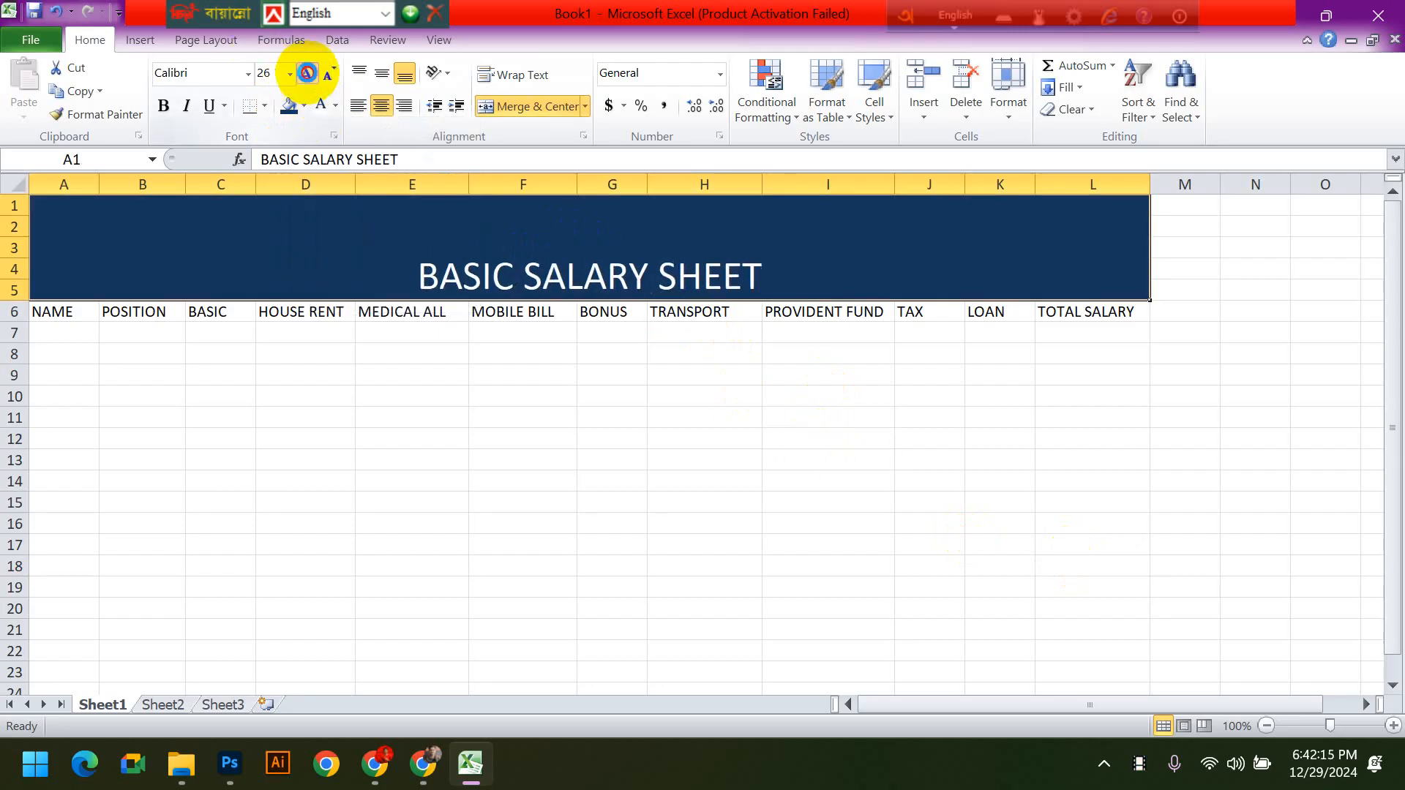
{"action": "left_click", "coordinate": [308, 73]}
{"action": "left_click", "coordinate": [308, 73]}
{"action": "left_click", "coordinate": [308, 73]}
{"action": "left_click", "coordinate": [308, 73]}
- Align the title vertically to the middle of the merged cell and make it bold
{"action": "left_click", "coordinate": [383, 74]}
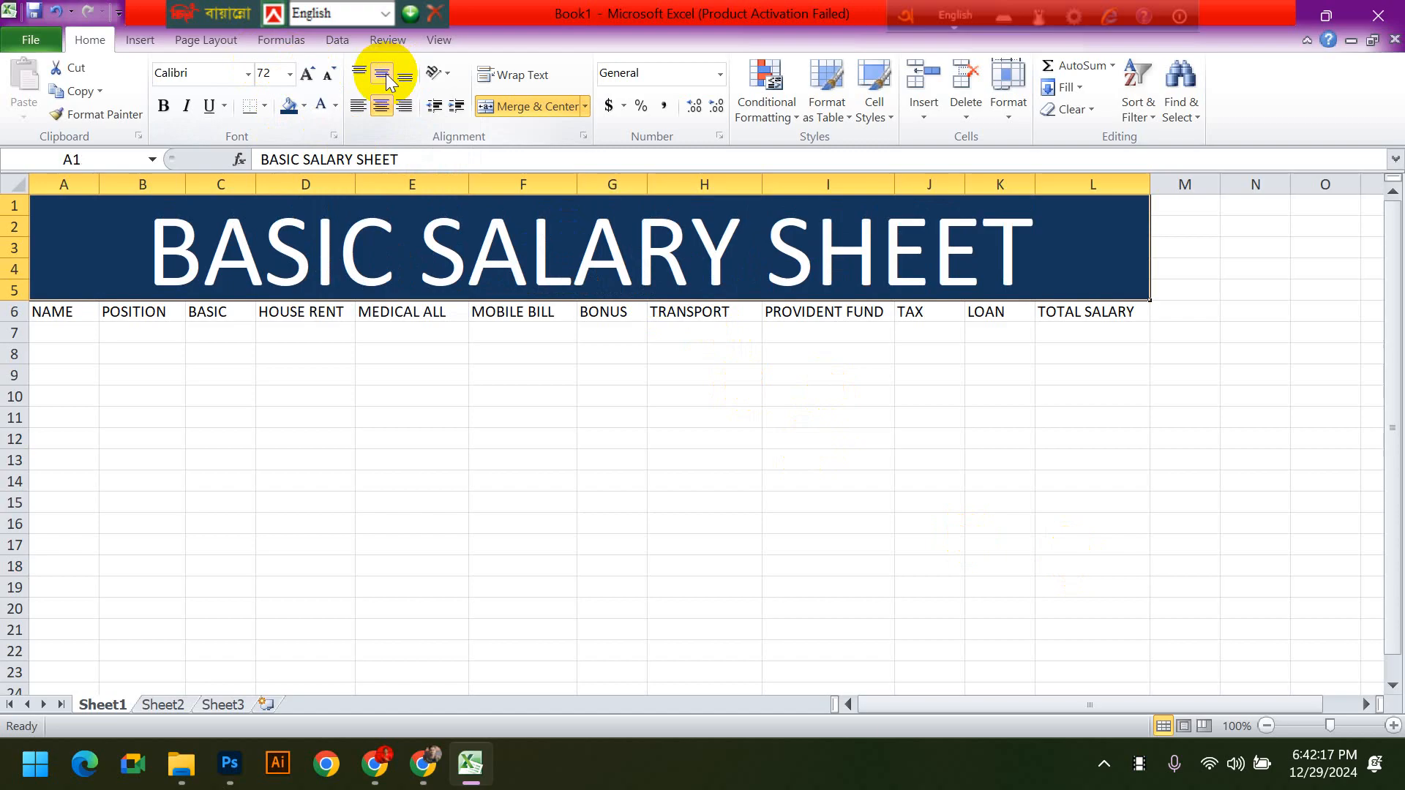
{"action": "left_click", "coordinate": [163, 105]}
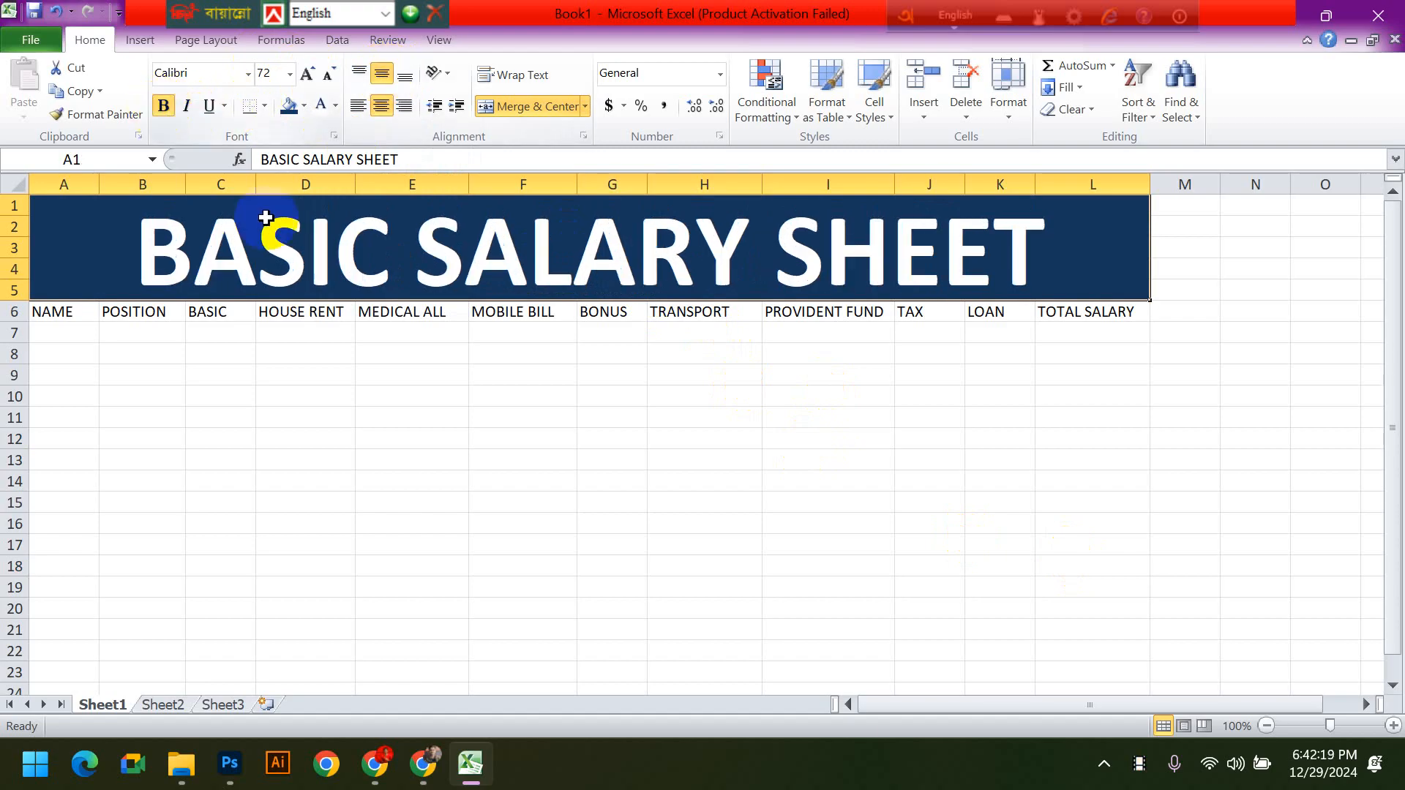
{"action": "left_click", "coordinate": [611, 417]}
{"action": "left_click", "coordinate": [738, 500]}
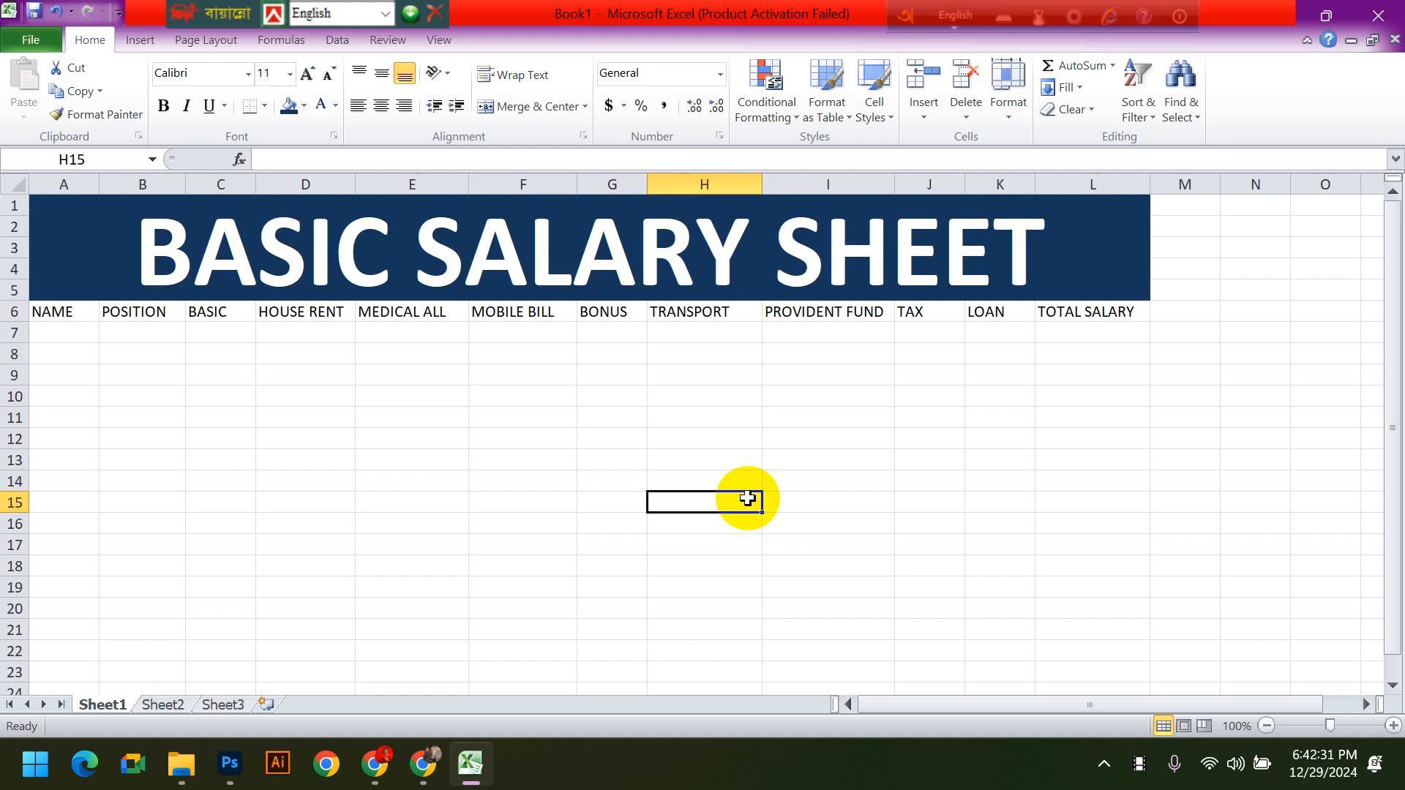
- Preview how the sheet without borders would print, and return to the worksheet
{"action": "key", "text": "ctrl+p"}
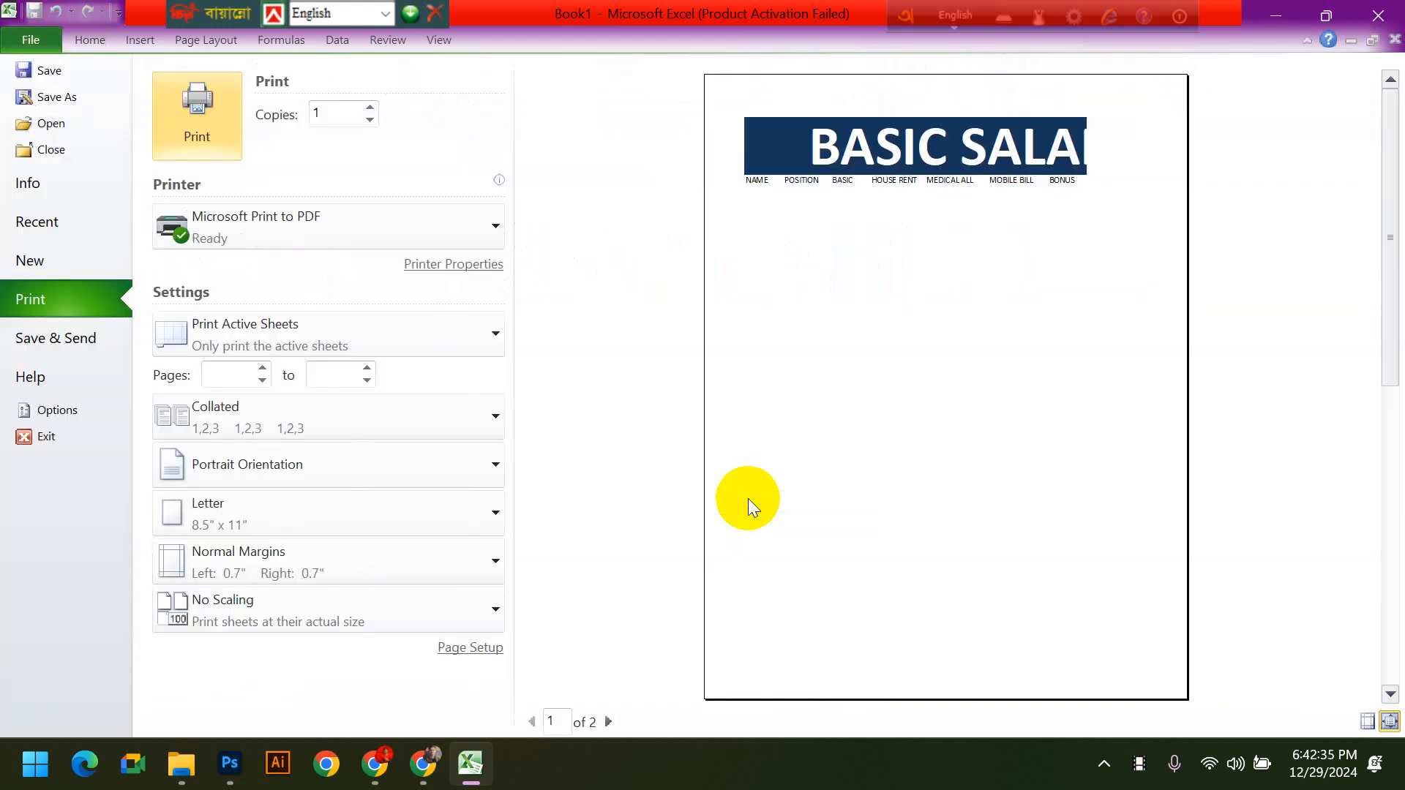
{"action": "key", "text": "Escape"}
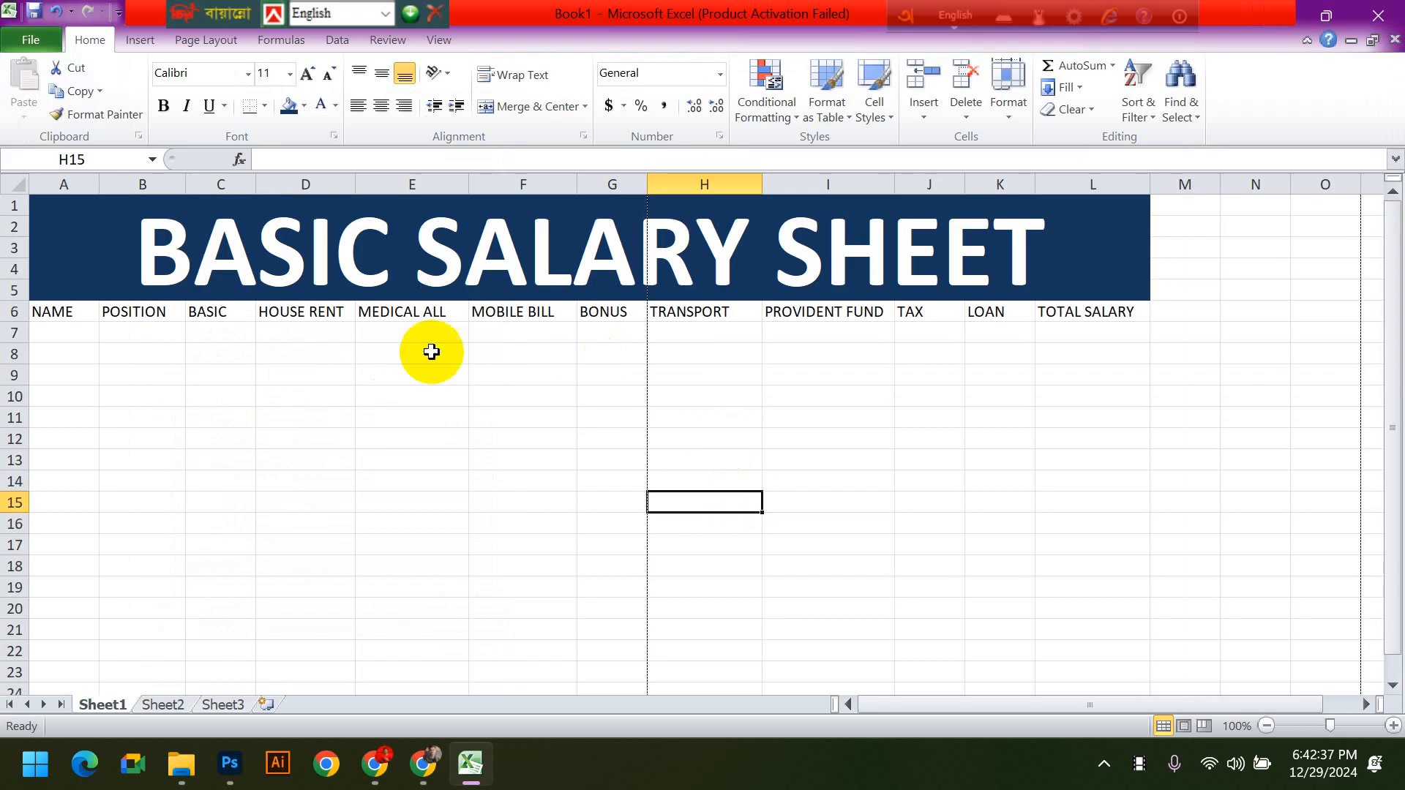
{"action": "left_click", "coordinate": [428, 438]}
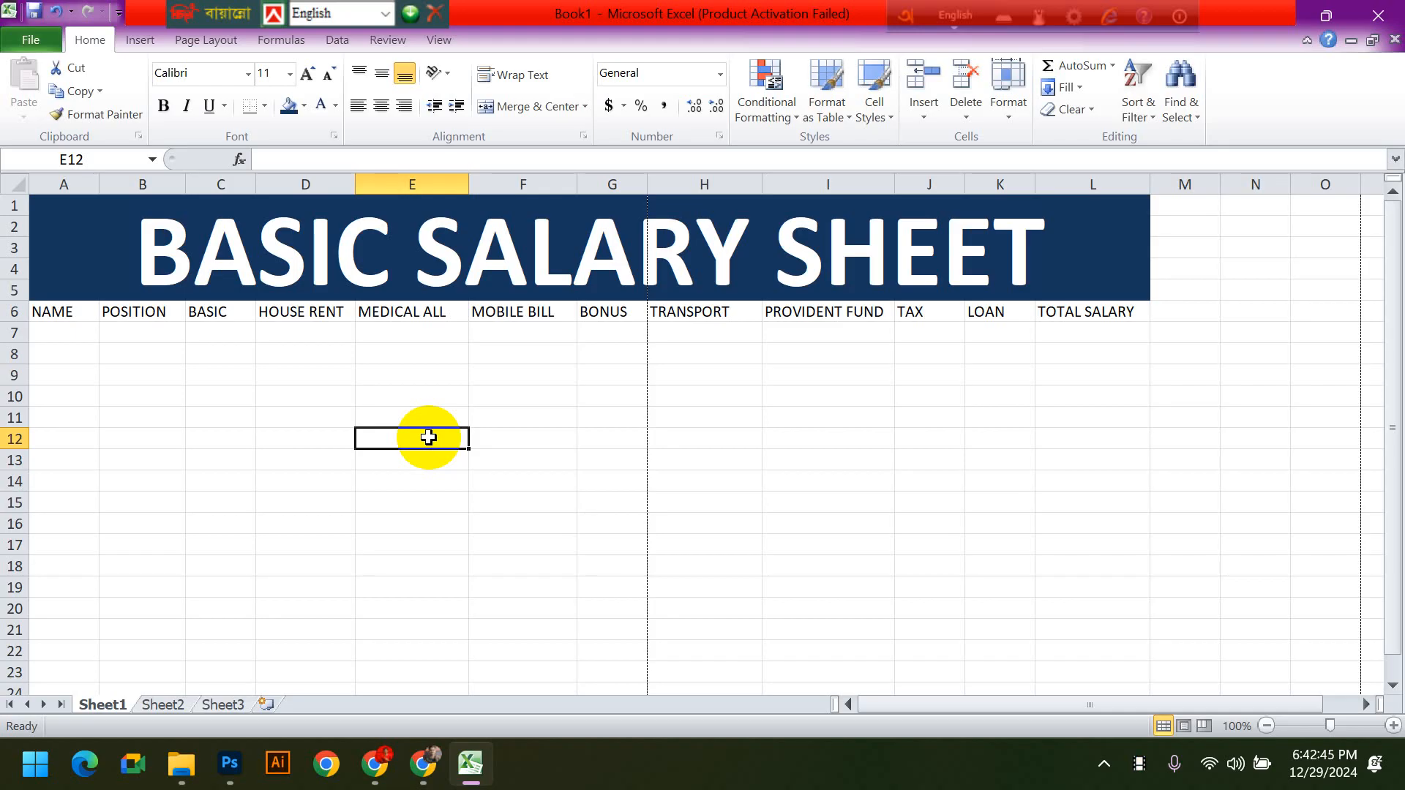
{"action": "left_click", "coordinate": [813, 589]}
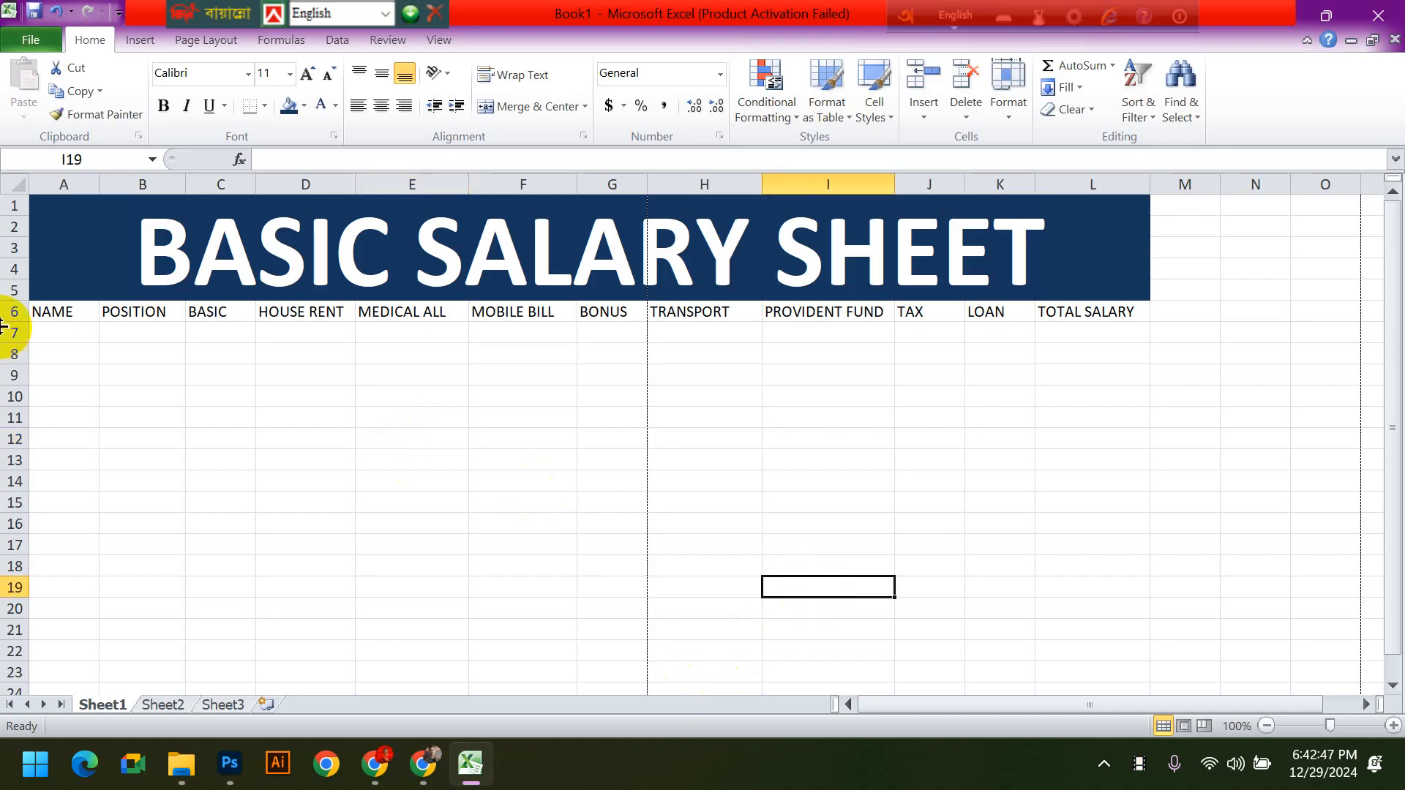
{"action": "left_click_drag", "start_coordinate": [51, 311], "coordinate": [1186, 502]}
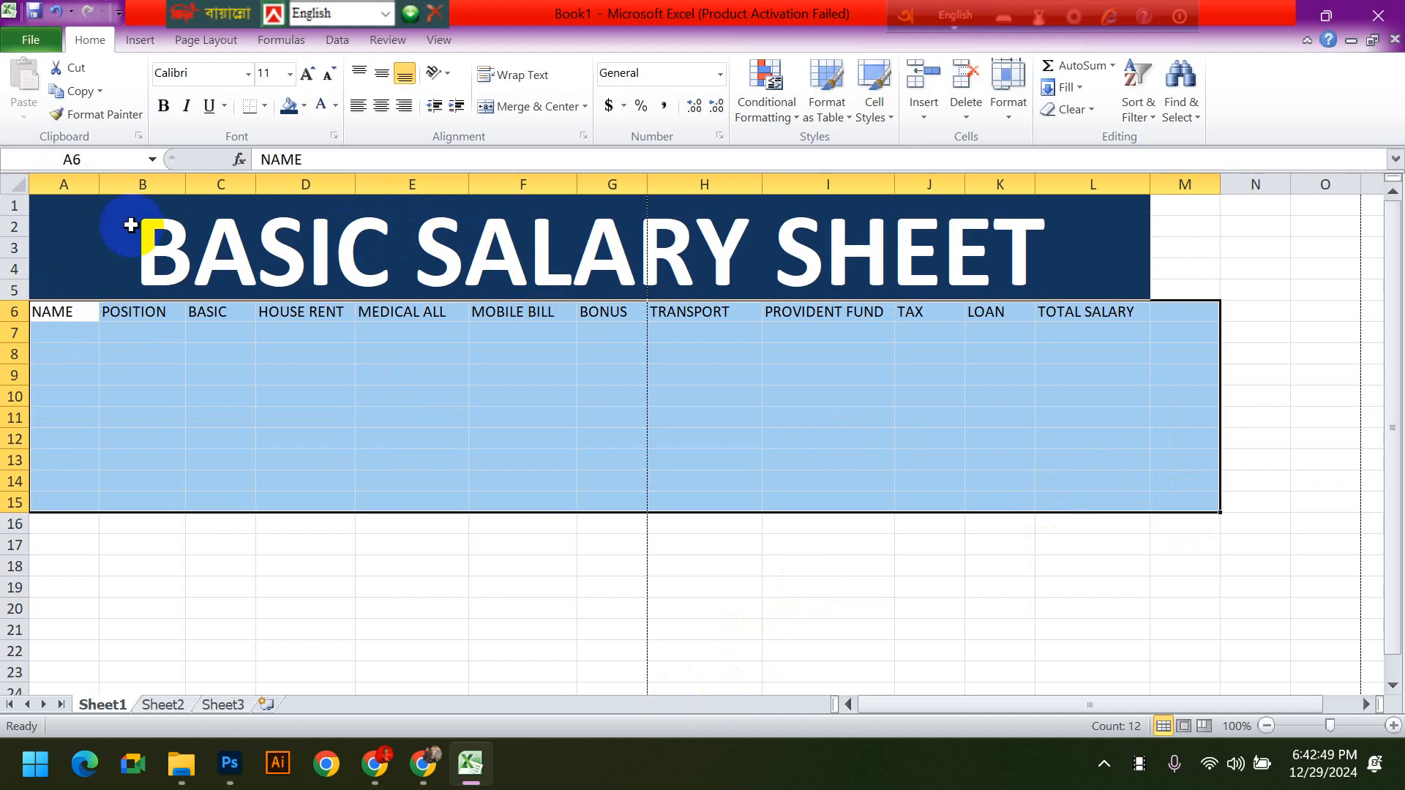
{"action": "left_click", "coordinate": [195, 284]}
{"action": "left_click_drag", "start_coordinate": [194, 284], "coordinate": [1073, 566]}
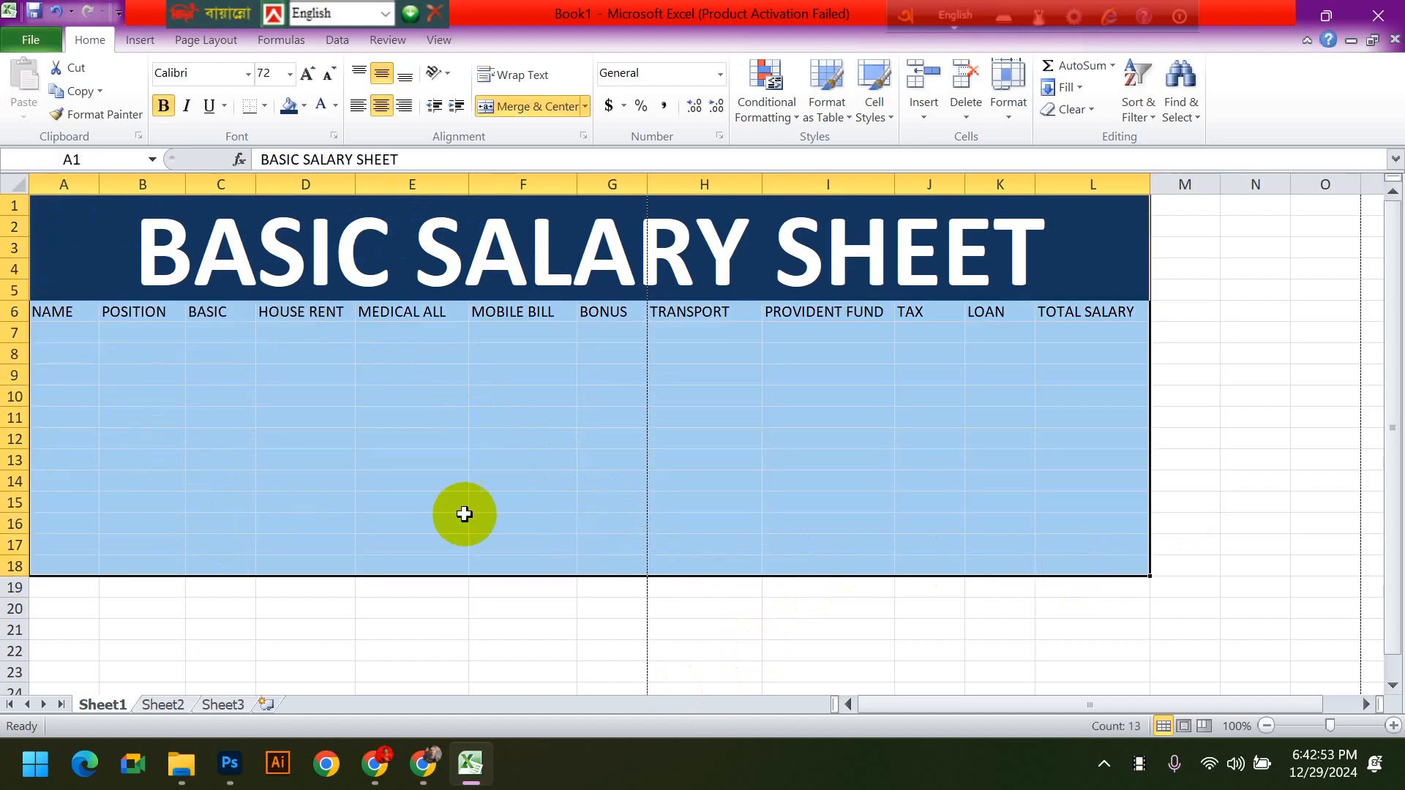
{"action": "left_click", "coordinate": [222, 278]}
{"action": "left_click", "coordinate": [548, 502]}
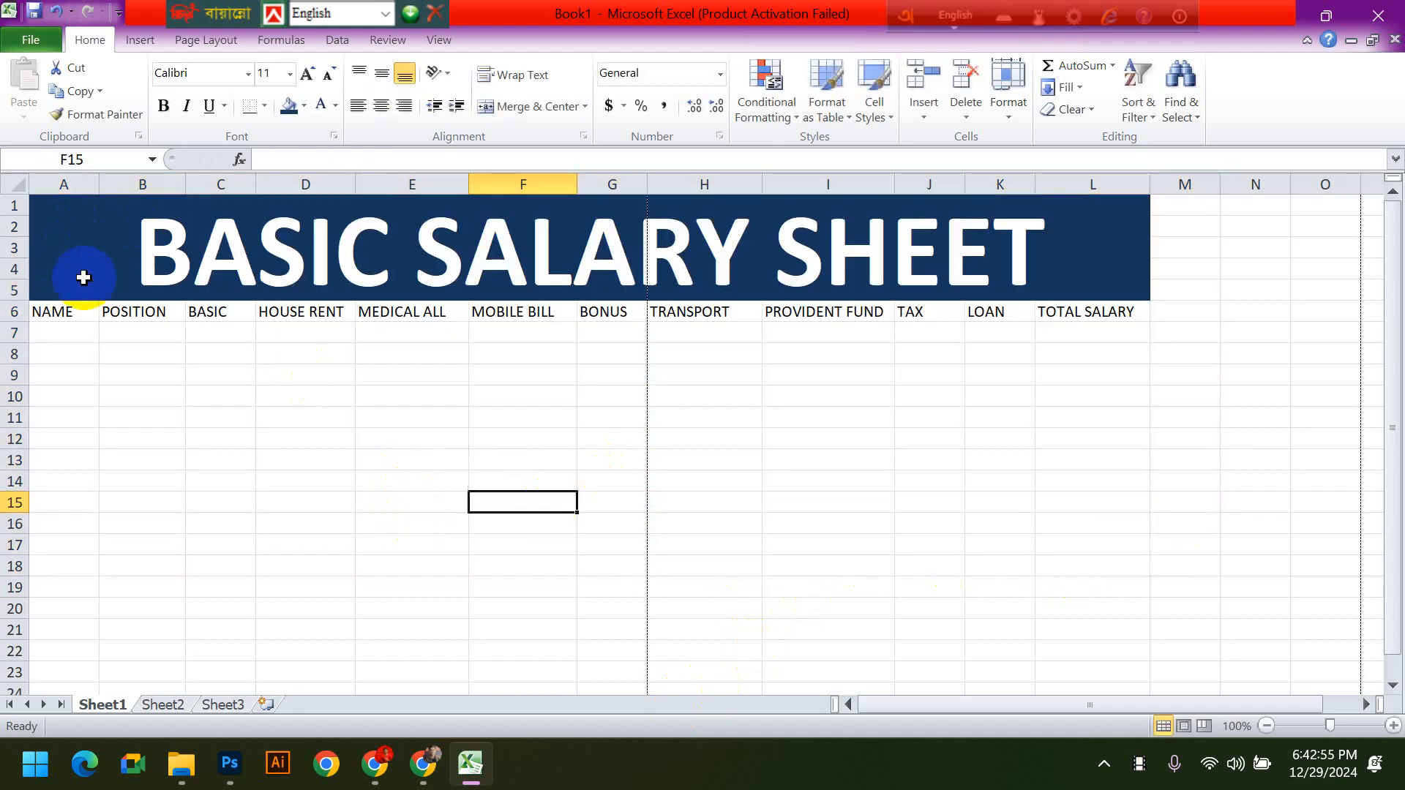
- Apply All Borders to the range A1:L15, covering the title, the headings and the empty rows below
{"action": "left_click_drag", "start_coordinate": [81, 276], "coordinate": [257, 497]}
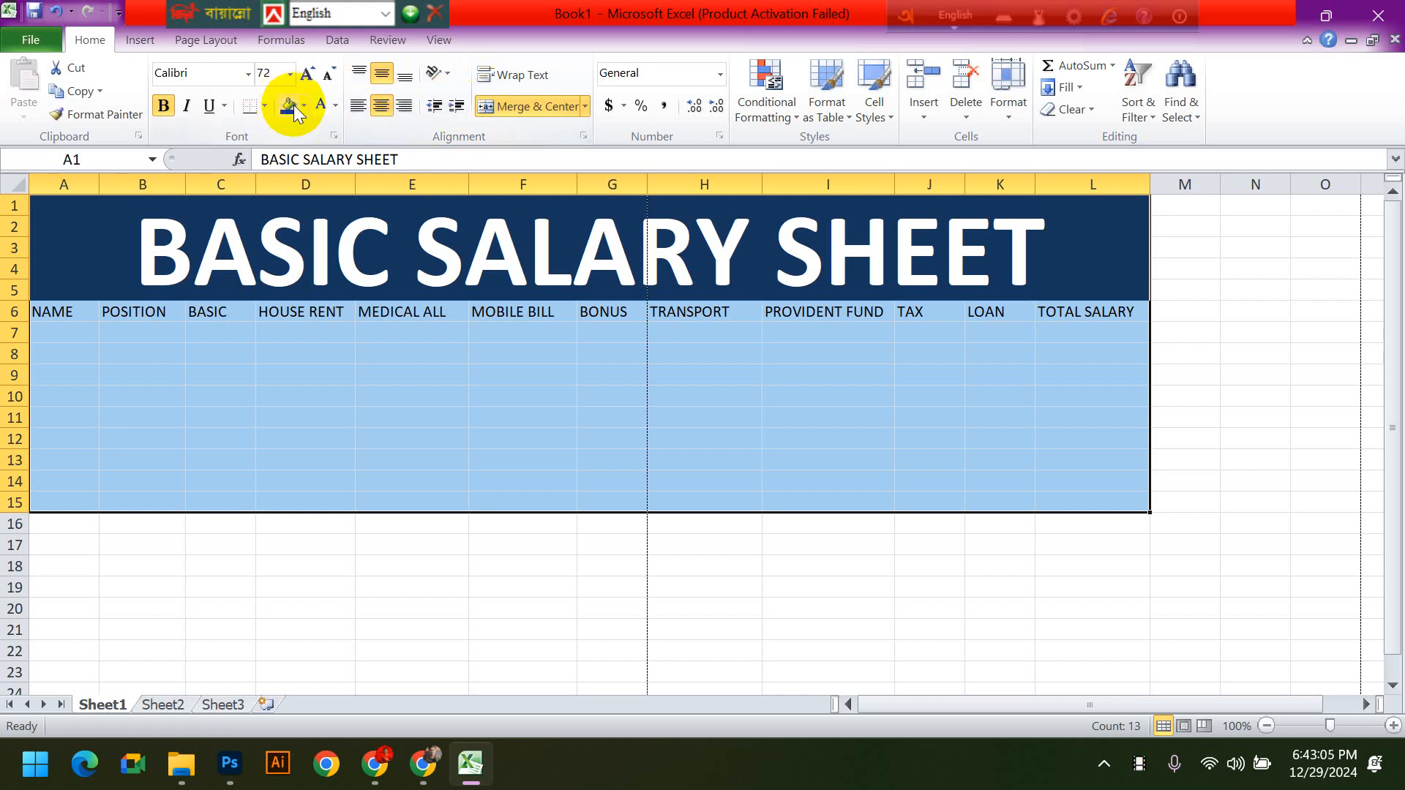
{"action": "left_click", "coordinate": [265, 106]}
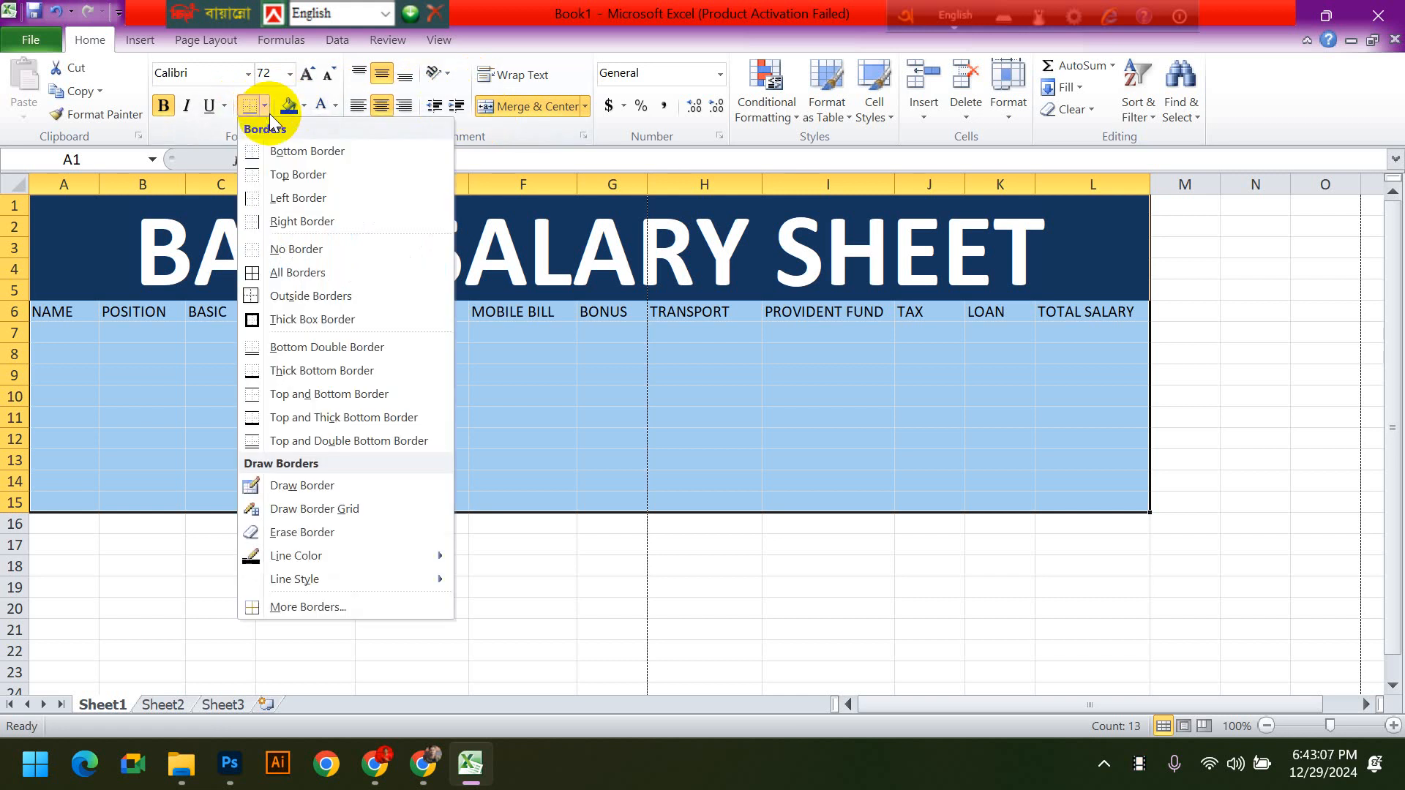
{"action": "left_click", "coordinate": [298, 275]}
{"action": "left_click", "coordinate": [816, 556]}
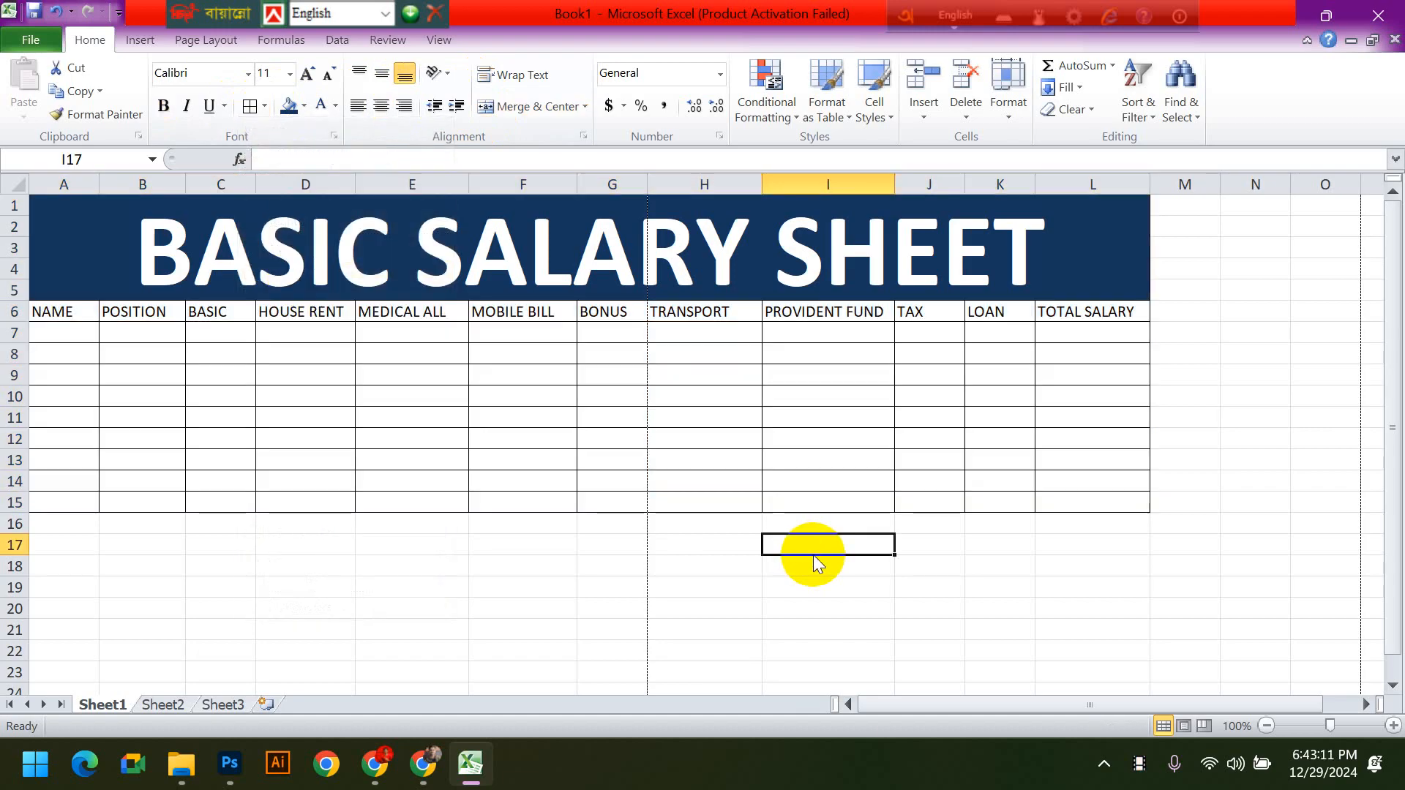
- Preview how the bordered salary table would print, and return to the worksheet
{"action": "key", "text": "ctrl+p"}
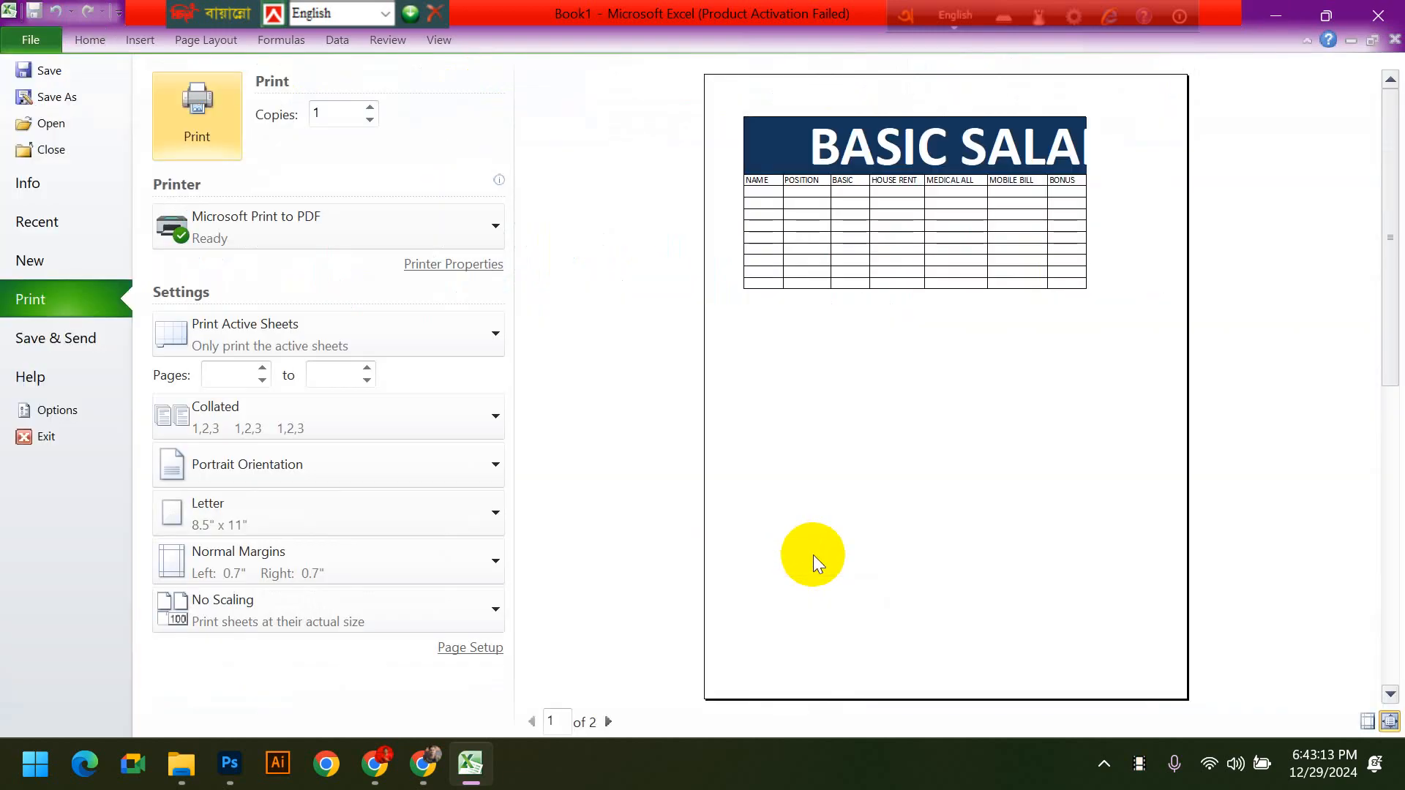
{"action": "key", "text": "Escape"}
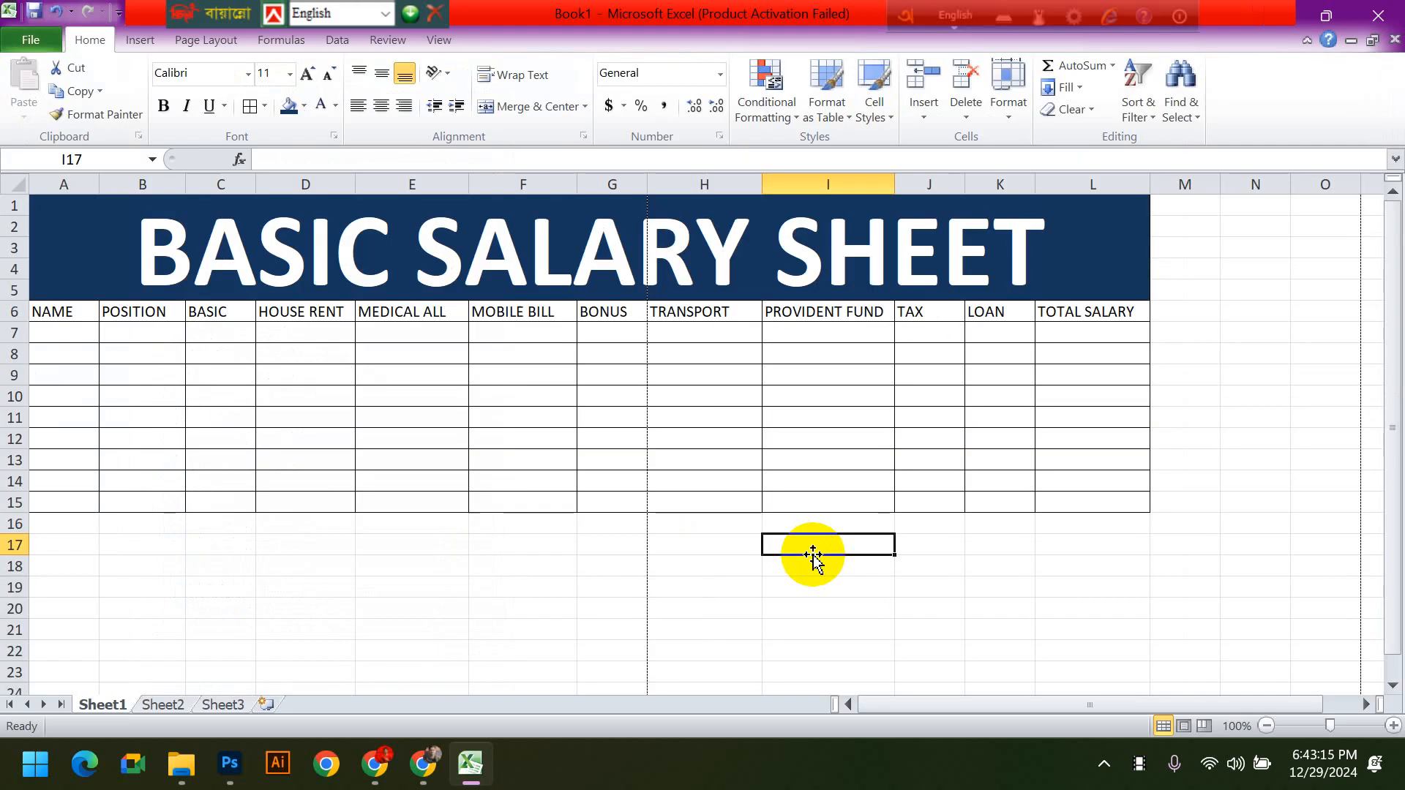
{"action": "left_click", "coordinate": [223, 649]}
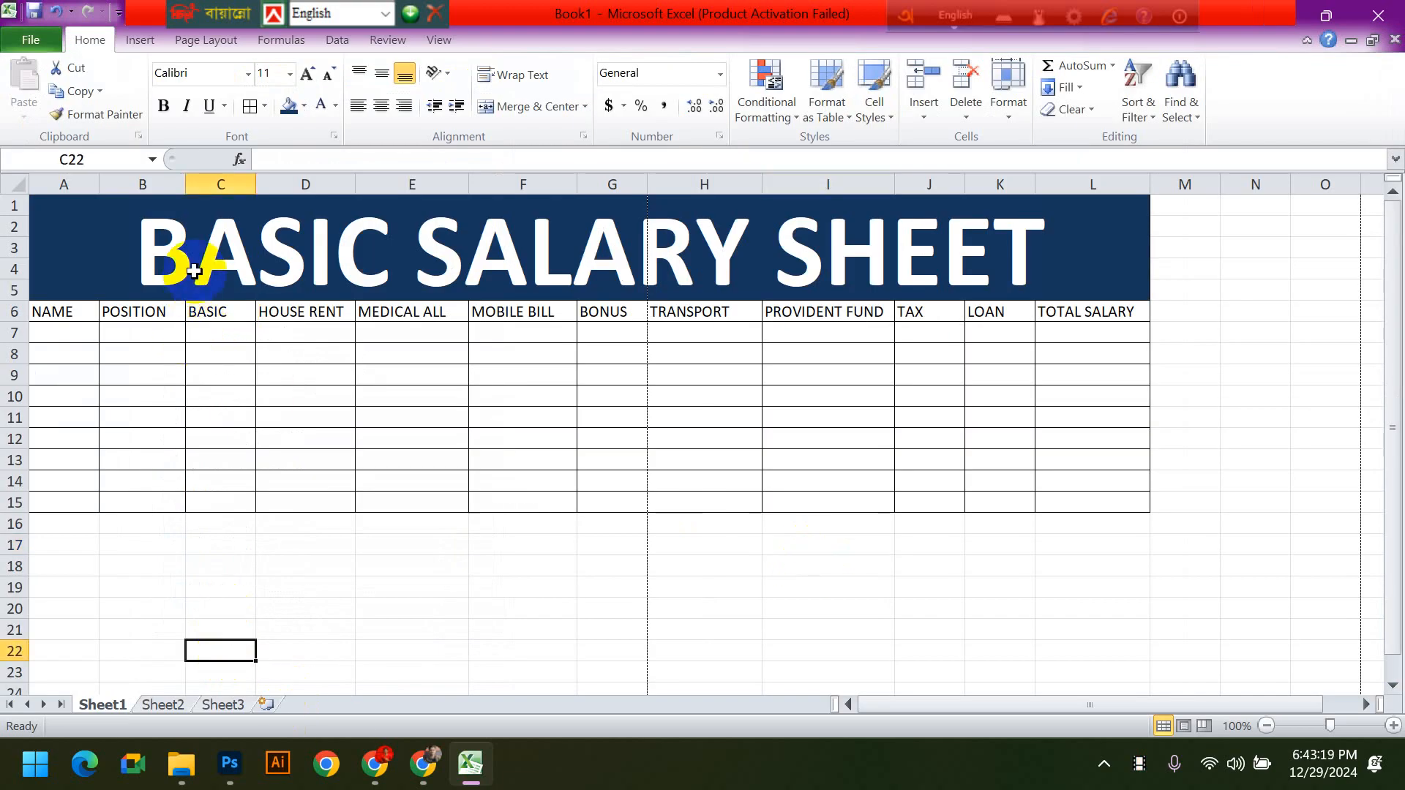
{"action": "left_click_drag", "start_coordinate": [194, 271], "coordinate": [336, 505]}
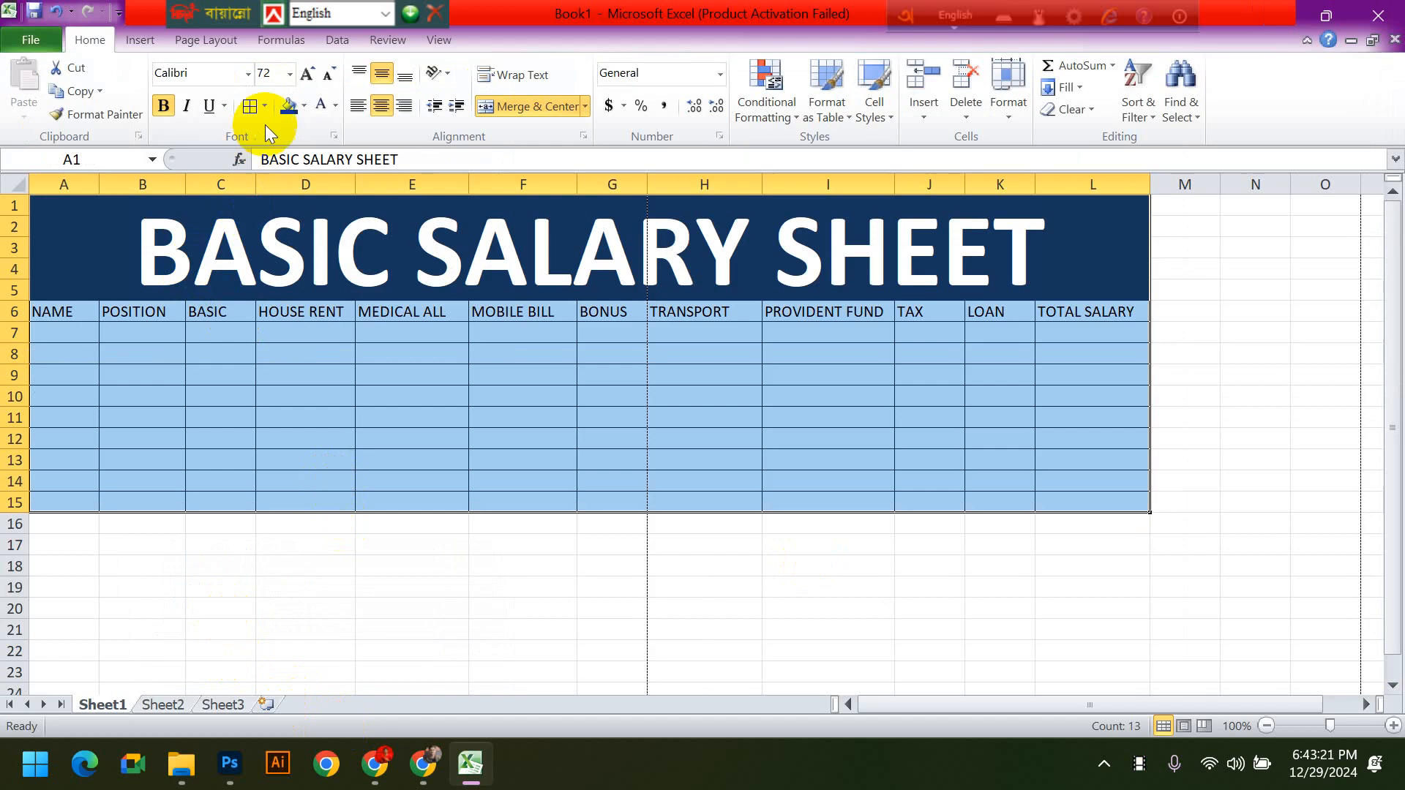
{"action": "left_click", "coordinate": [518, 564]}
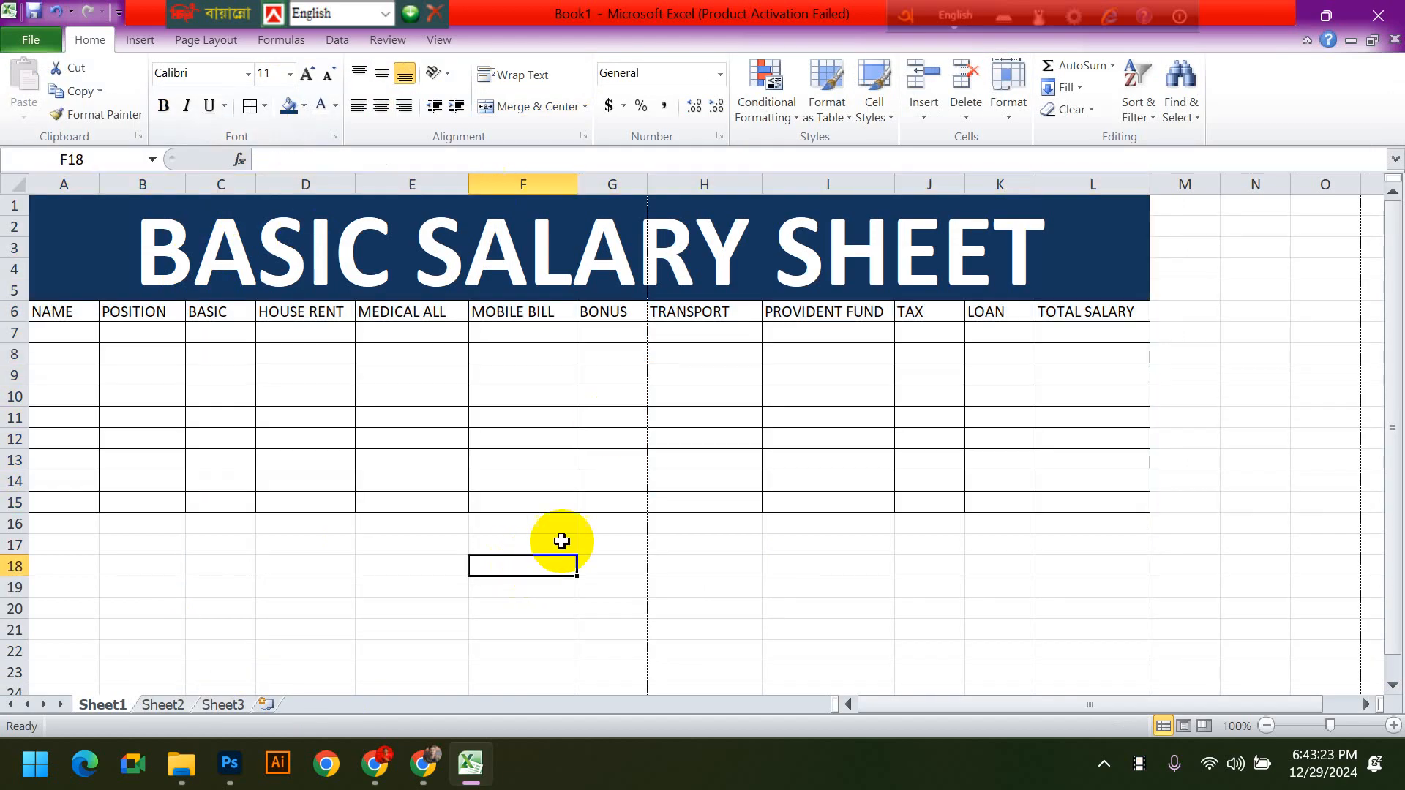
{"action": "left_click_drag", "start_coordinate": [292, 571], "coordinate": [429, 655]}
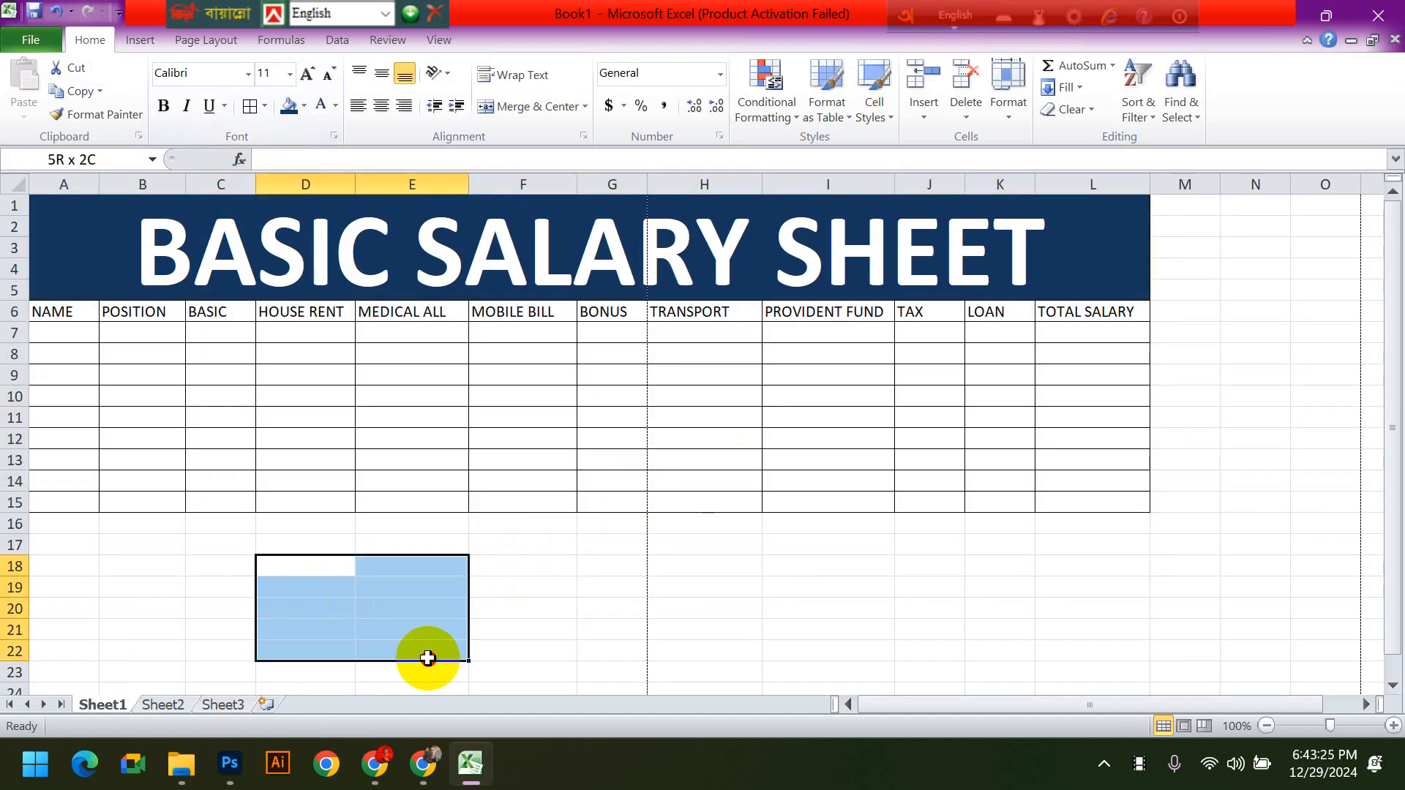
{"action": "left_click", "coordinate": [612, 629]}
- Enter eight employees' first names down the NAME column in cells A7 to A14
{"action": "left_click", "coordinate": [75, 334]}
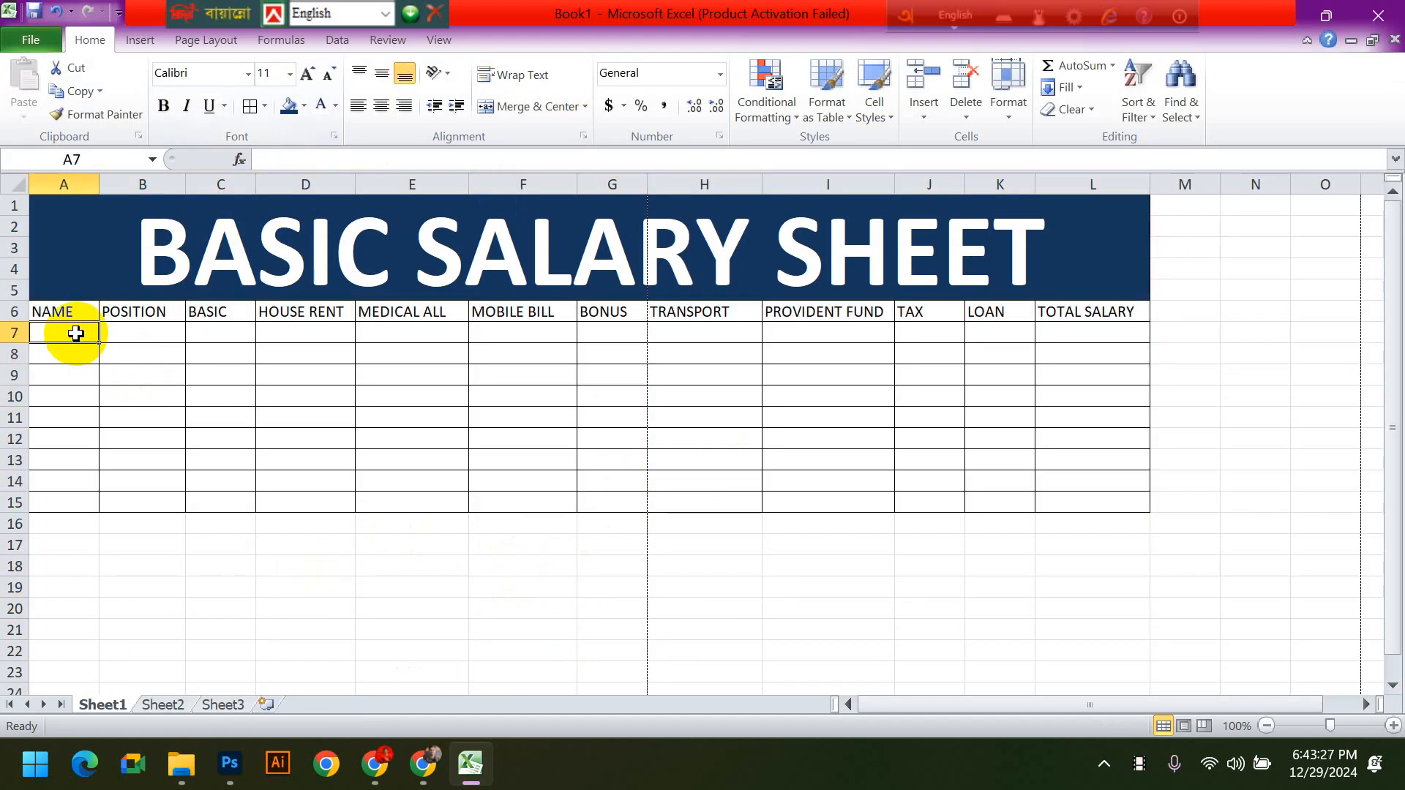
{"action": "type", "text": "HUMAIRA"}
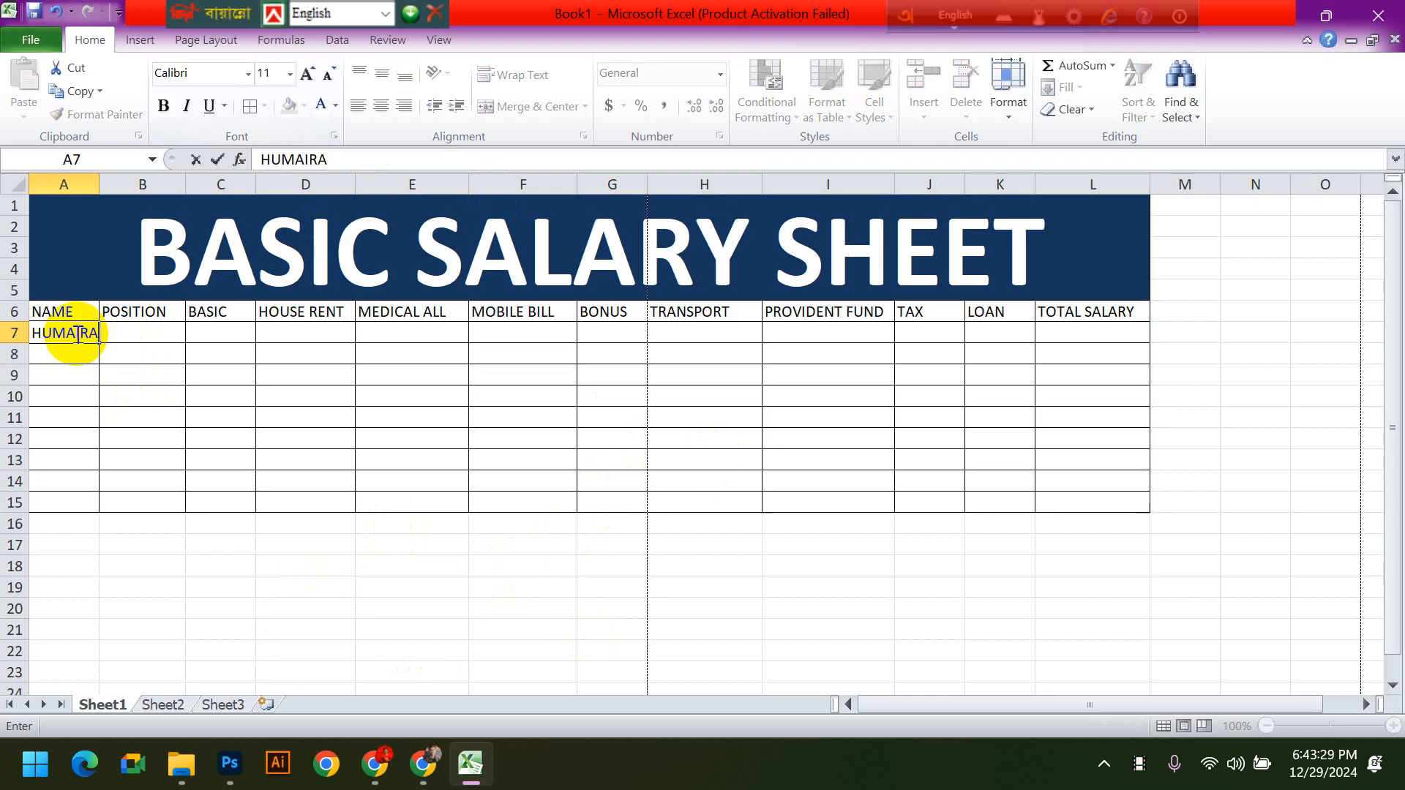
{"action": "key", "text": "Return"}
{"action": "type", "text": "WASI"}
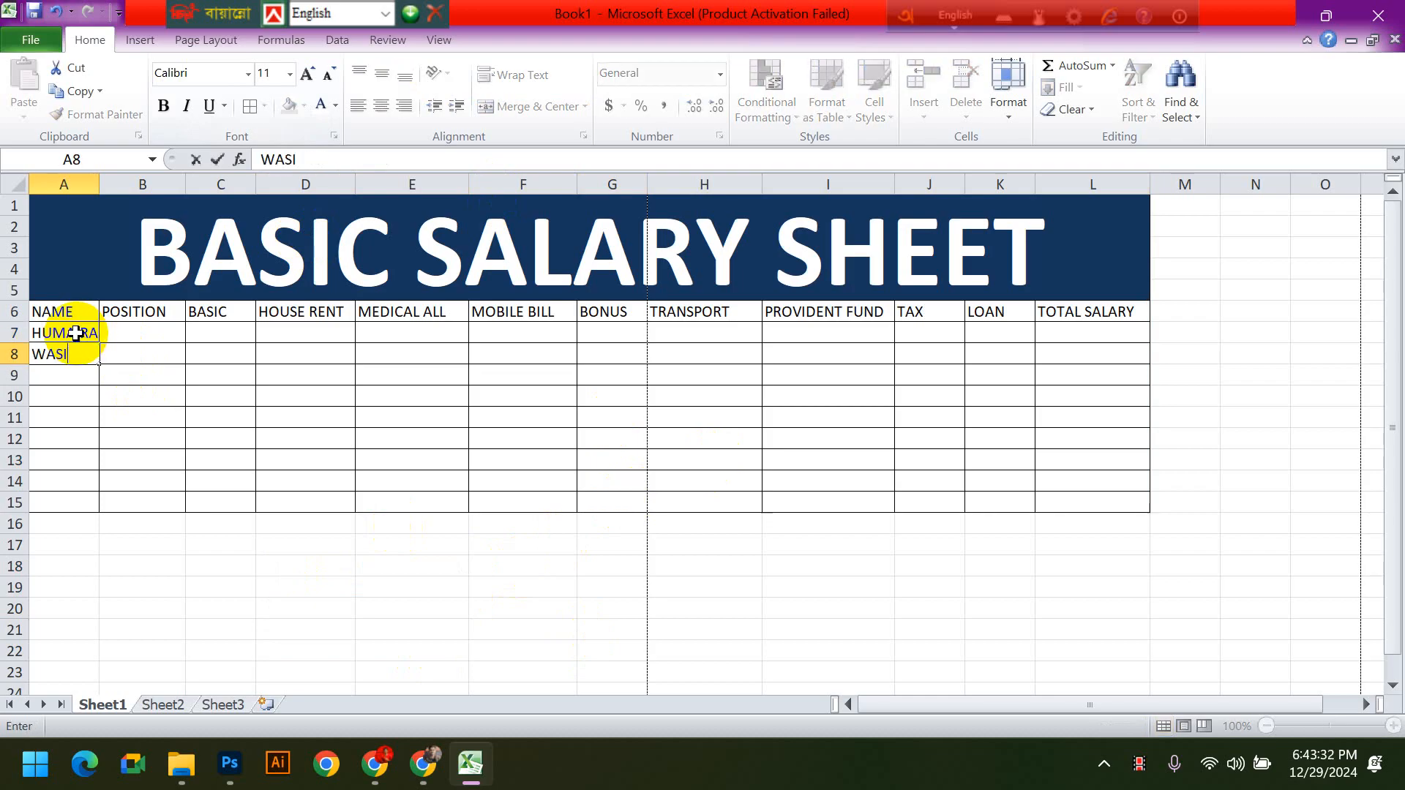
{"action": "key", "text": "Return"}
{"action": "type", "text": "ALIF"}
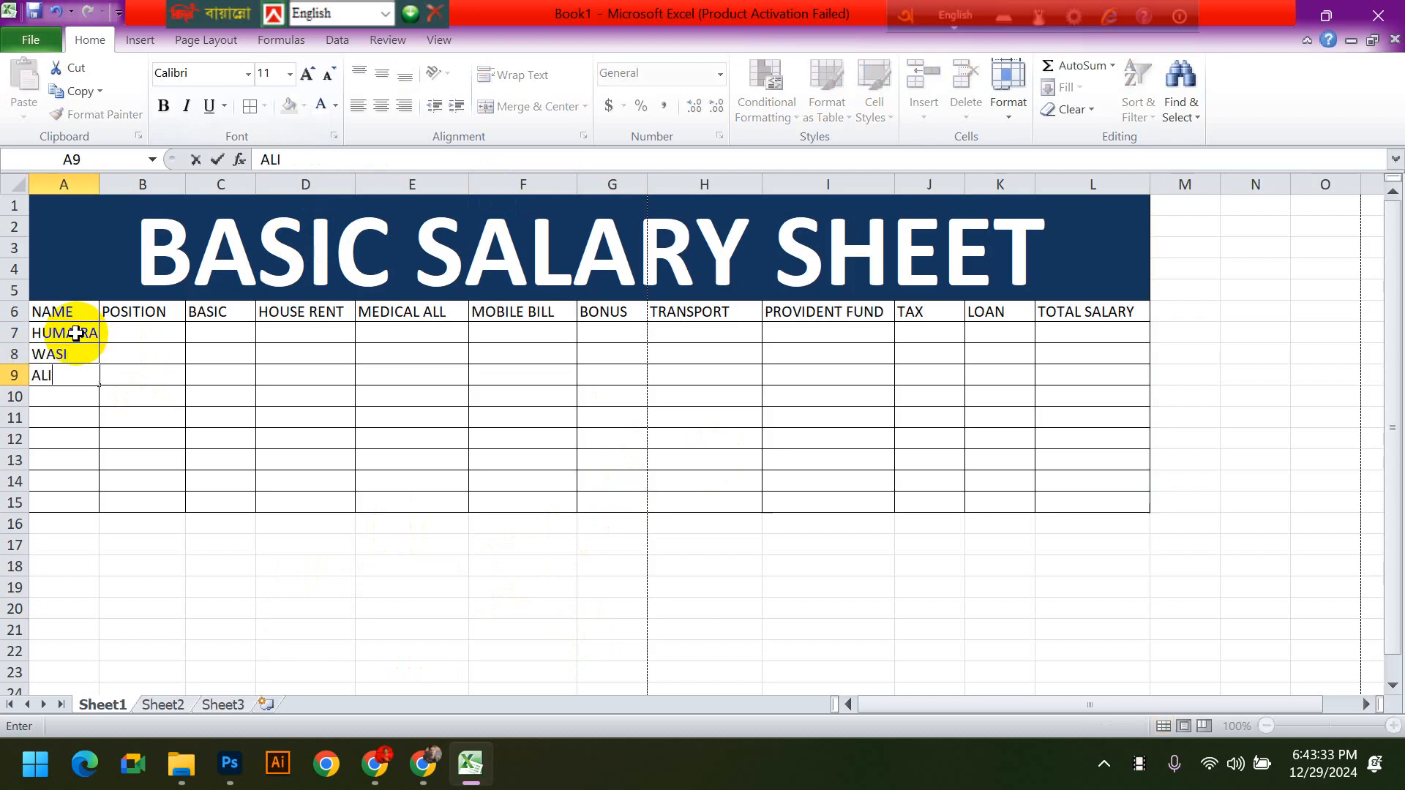
{"action": "key", "text": "Return"}
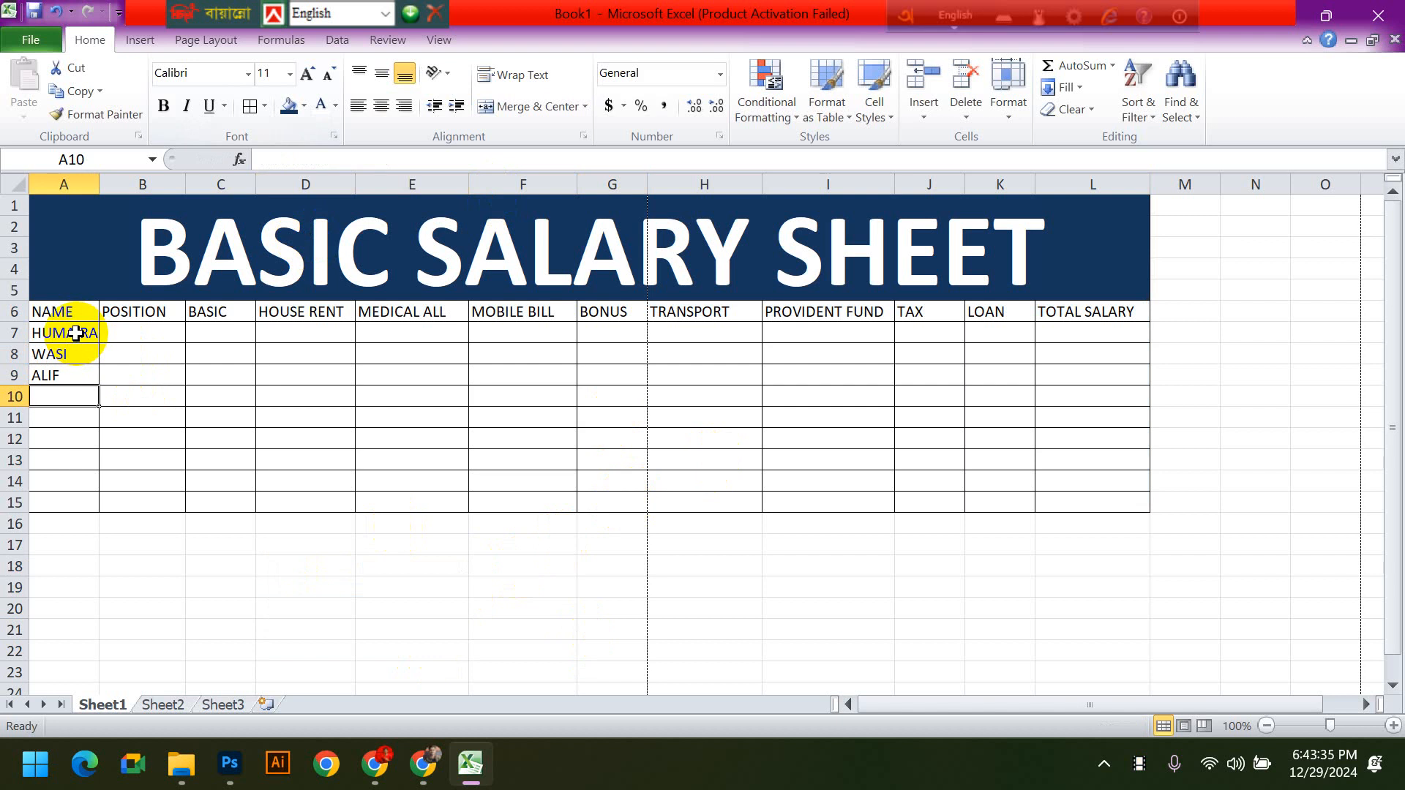
{"action": "type", "text": "FAHIM"}
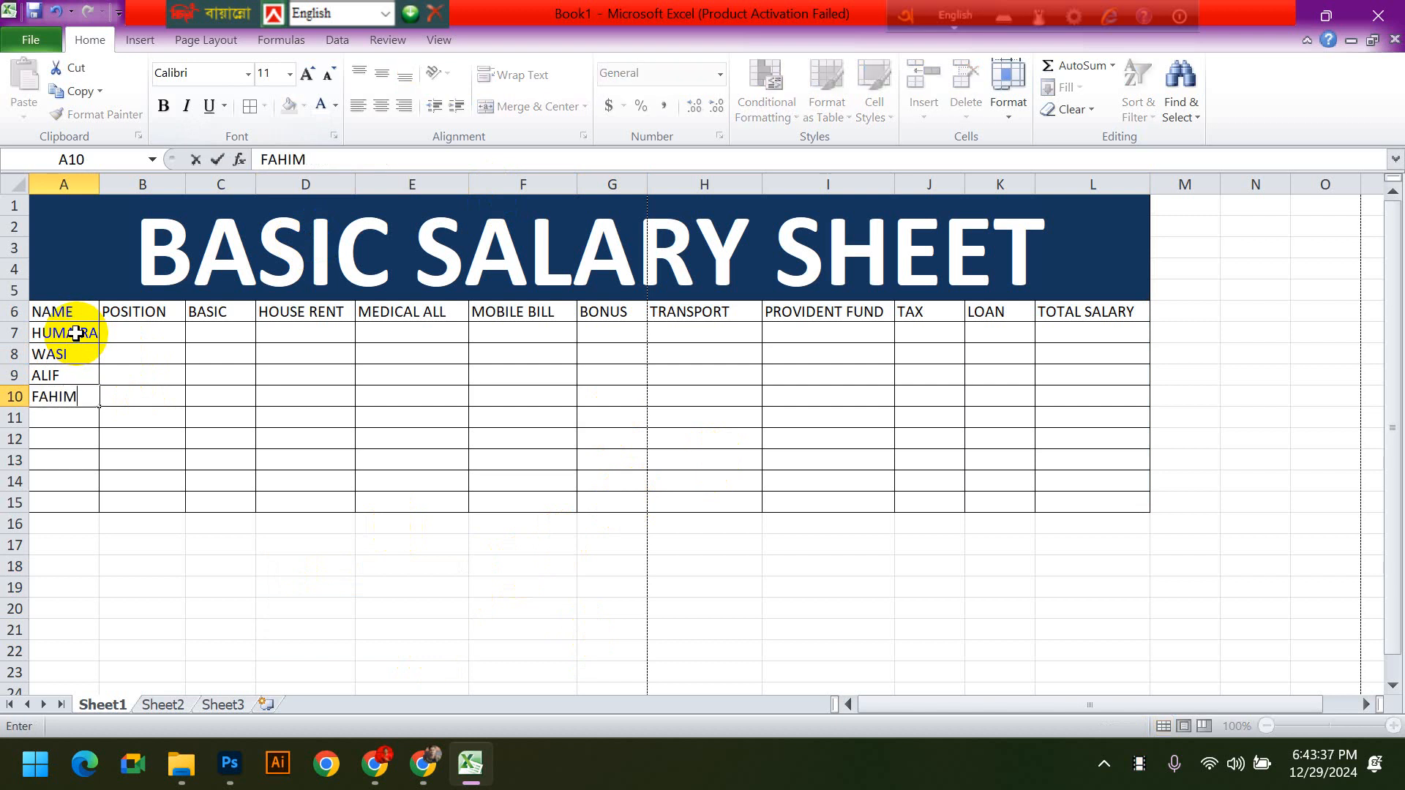
{"action": "key", "text": "Return"}
{"action": "type", "text": "RAKIB"}
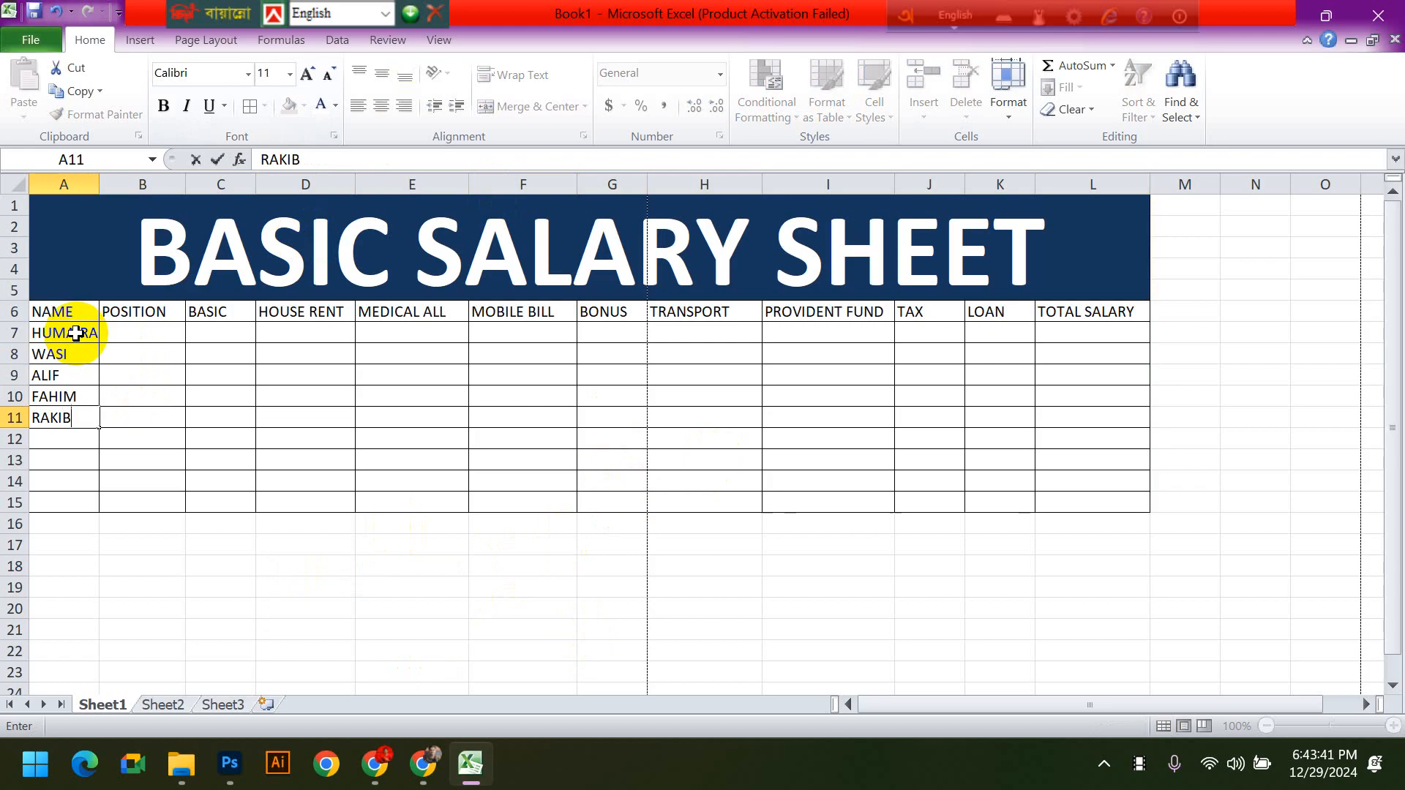
{"action": "key", "text": "Return"}
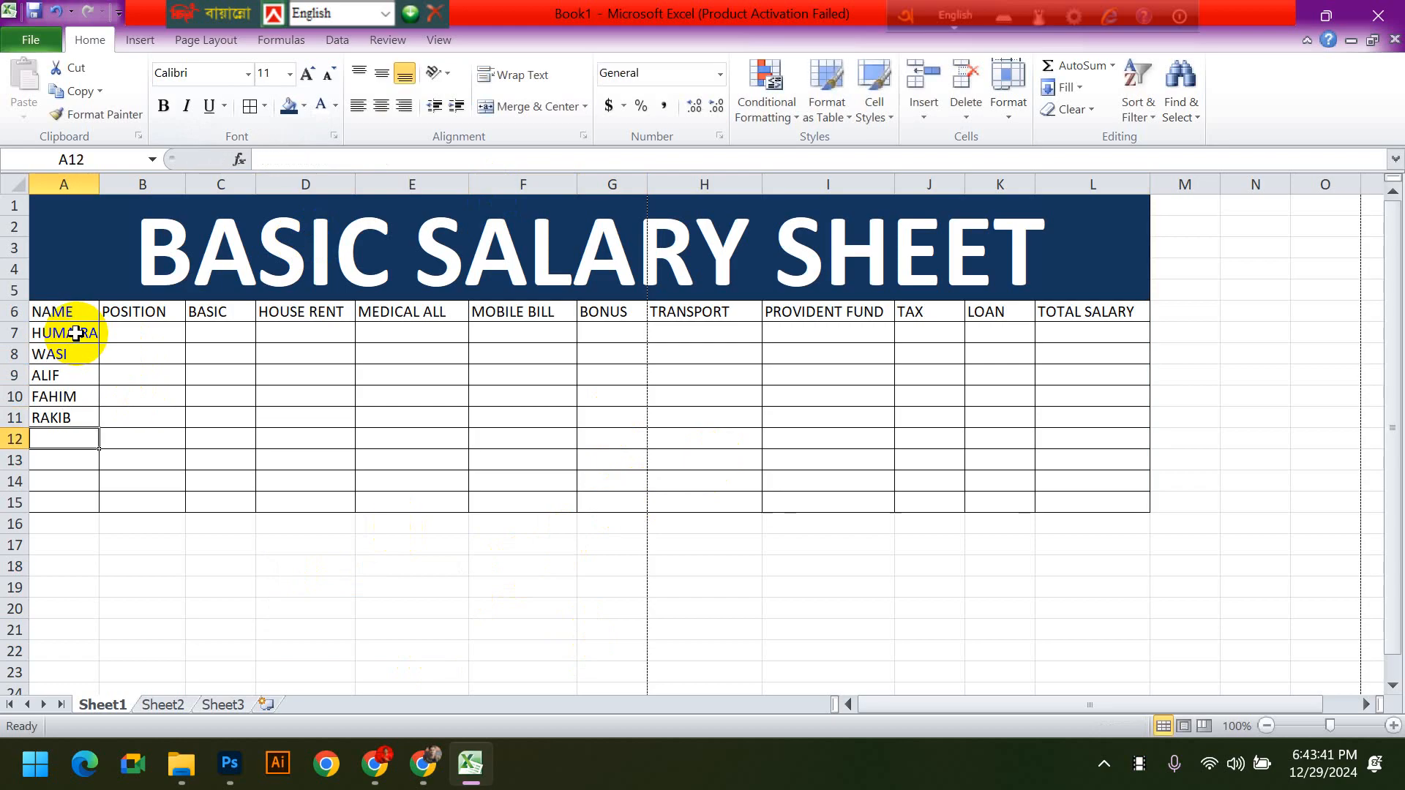
{"action": "type", "text": "NADIA"}
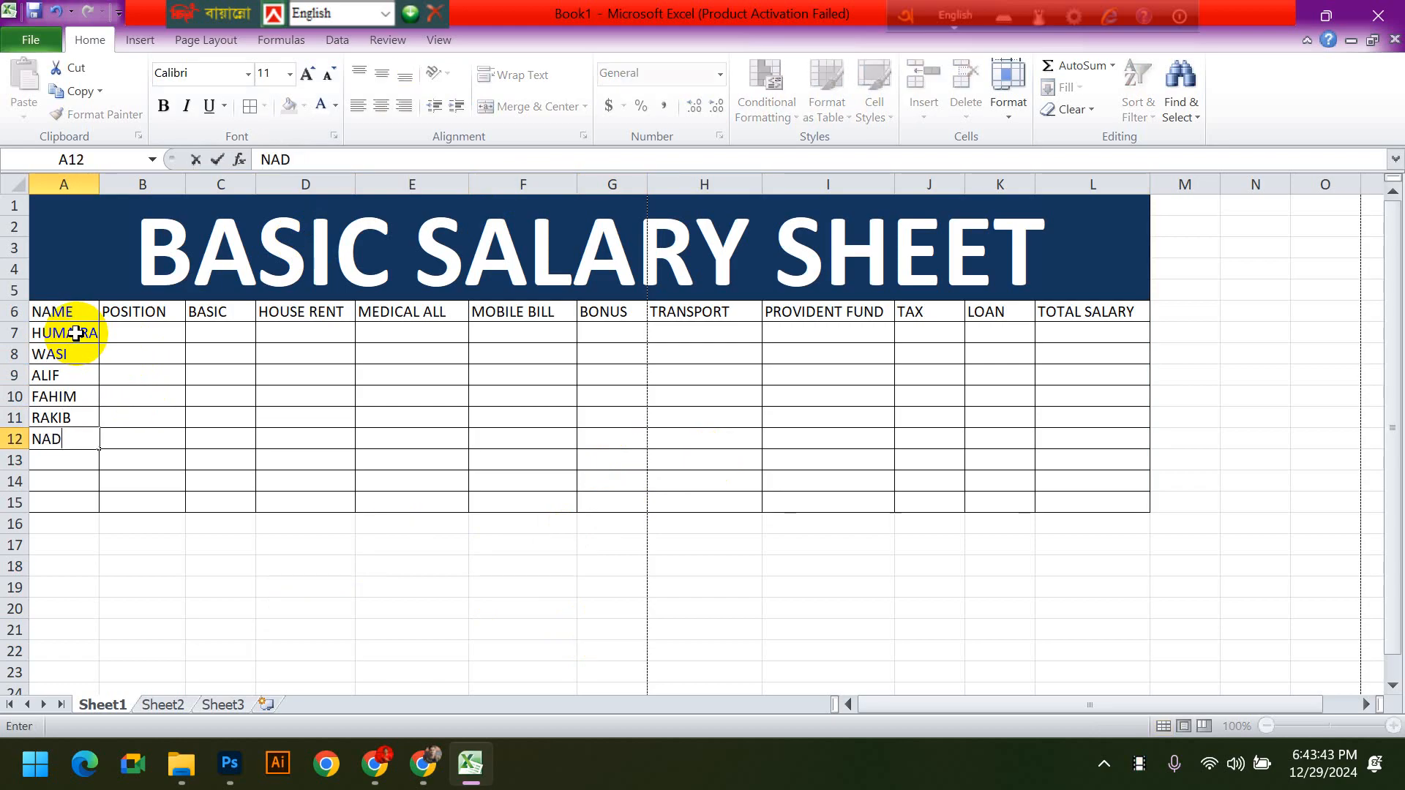
{"action": "key", "text": "Return"}
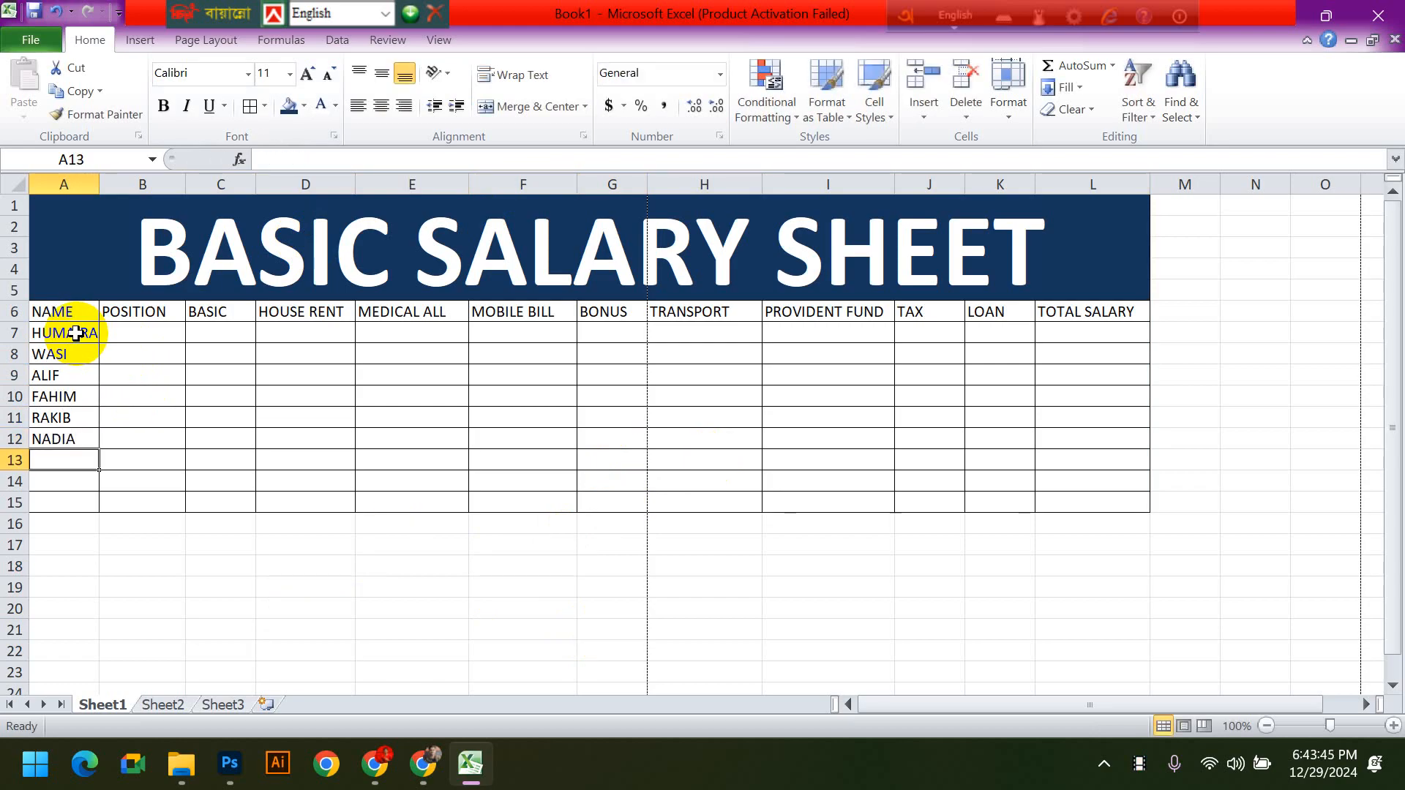
{"action": "type", "text": "LAMIA"}
{"action": "key", "text": "Return"}
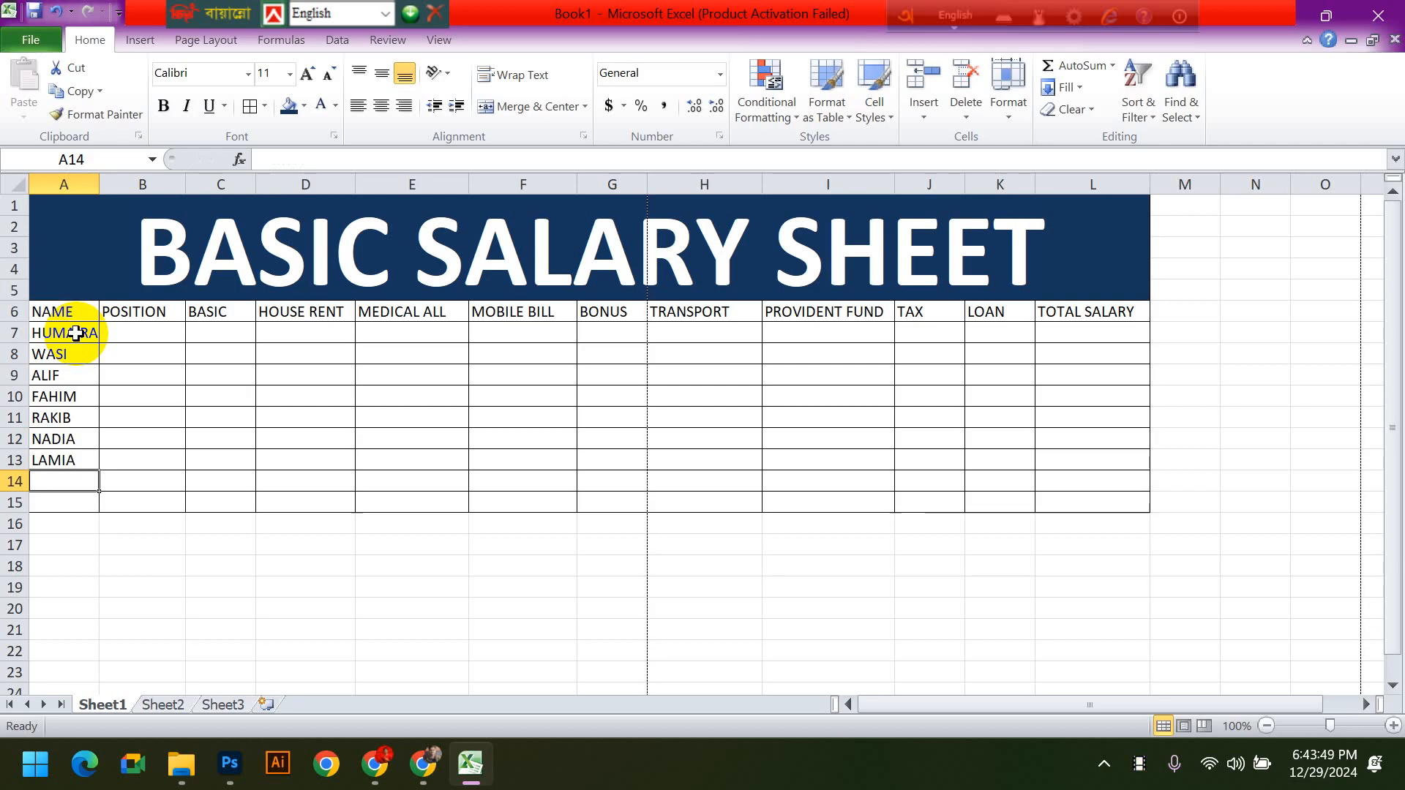
{"action": "type", "text": "NAZIM"}
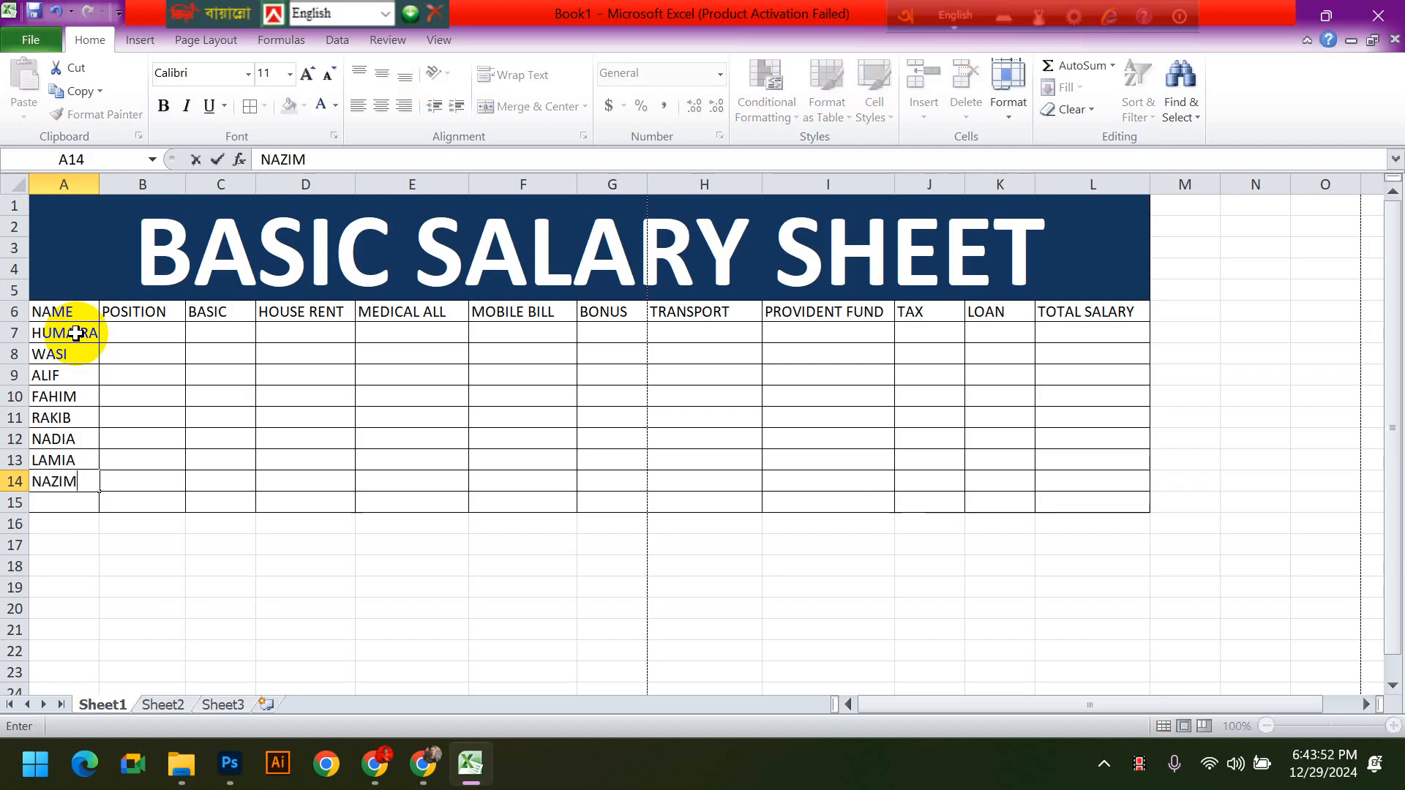
{"action": "key", "text": "Return"}
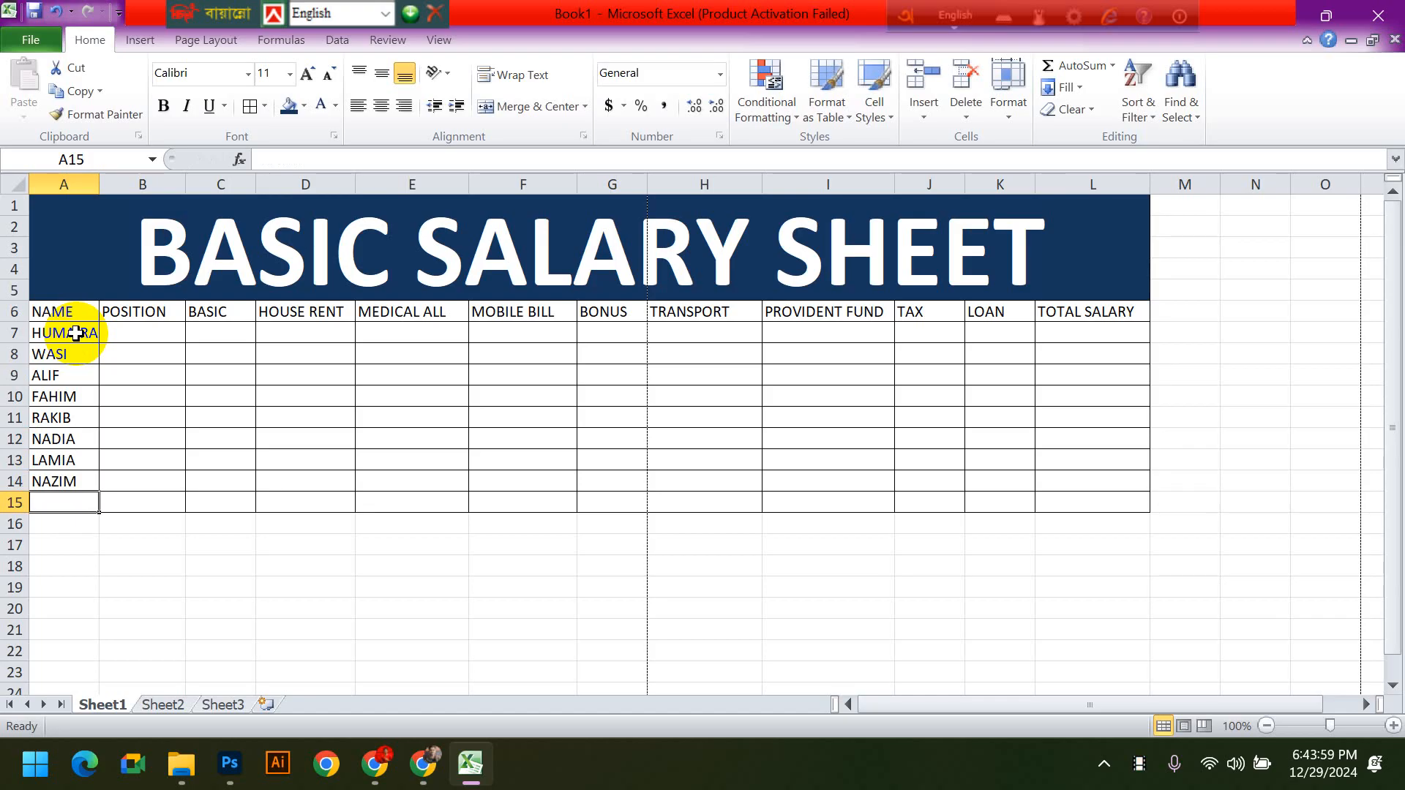
{"action": "left_click", "coordinate": [639, 626]}
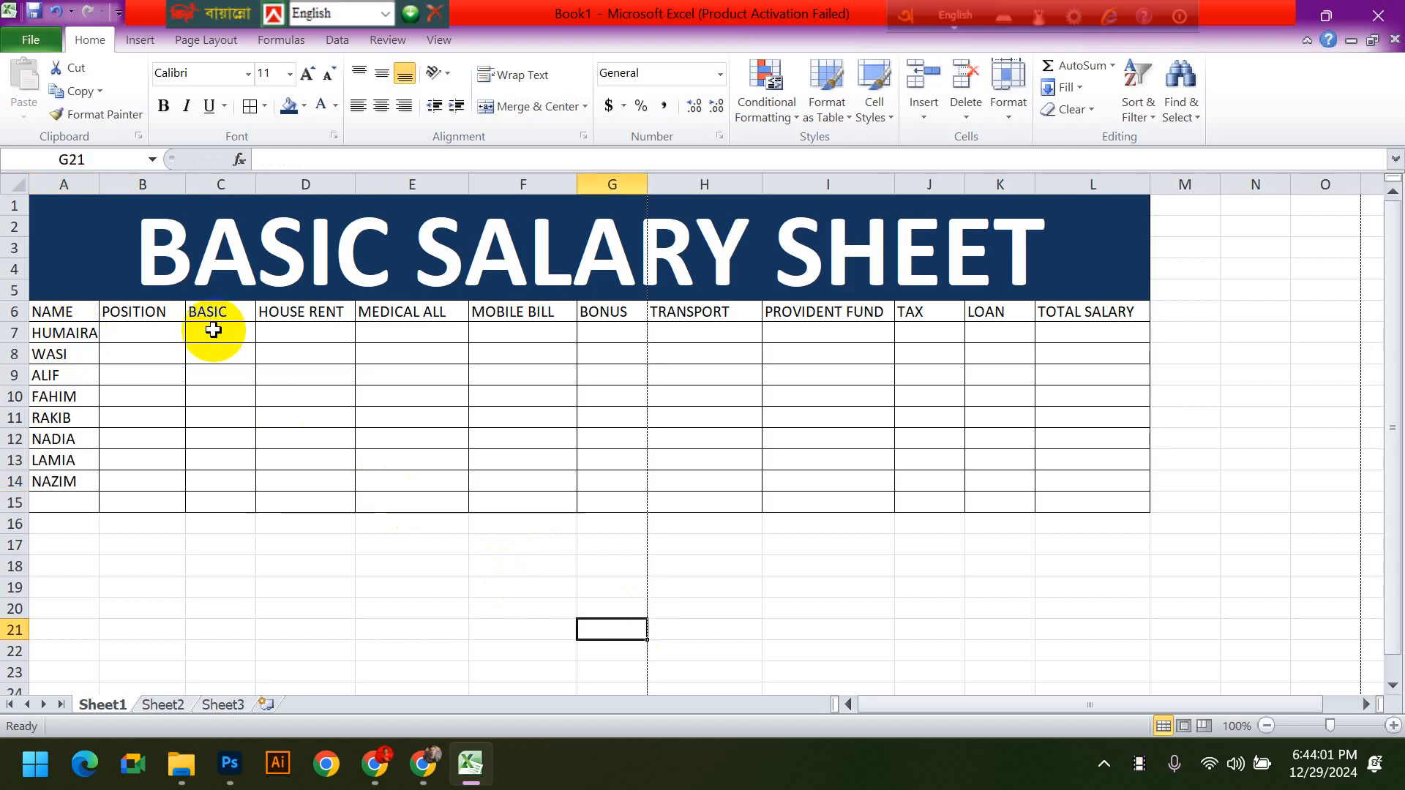
- Widen column A slightly so the longest employee name fits with room to spare
{"action": "left_click", "coordinate": [142, 335]}
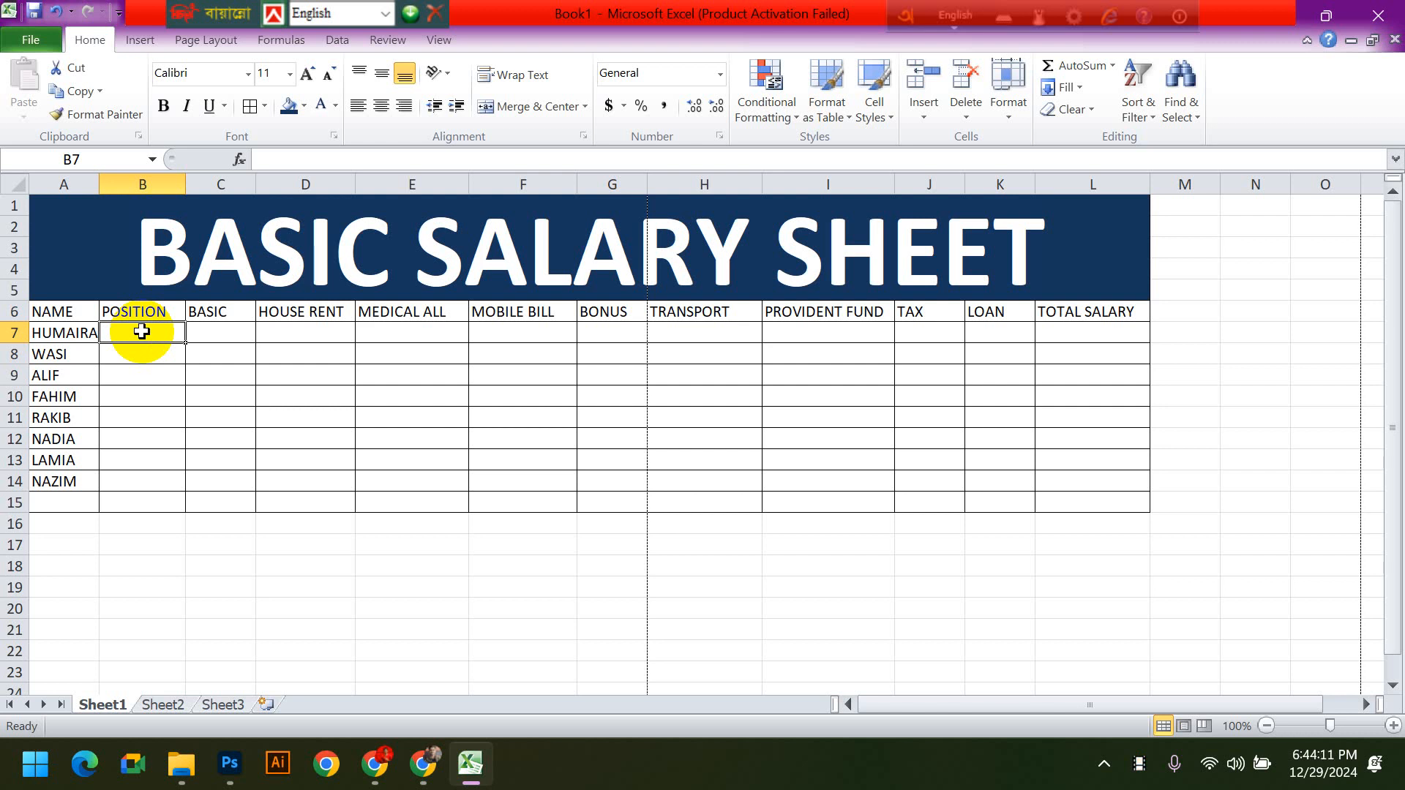
{"action": "left_click_drag", "start_coordinate": [99, 183], "coordinate": [113, 183]}
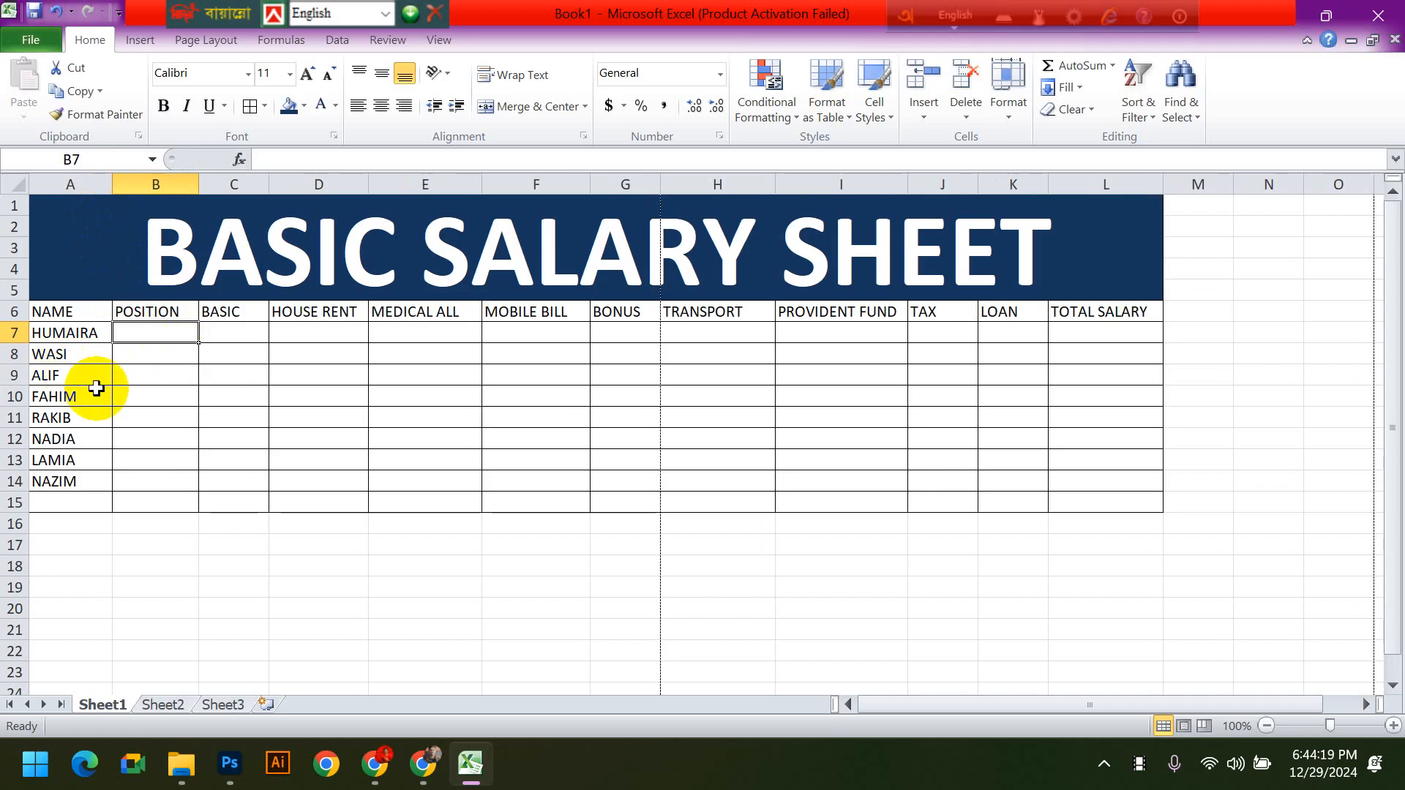
{"action": "left_click", "coordinate": [66, 335]}
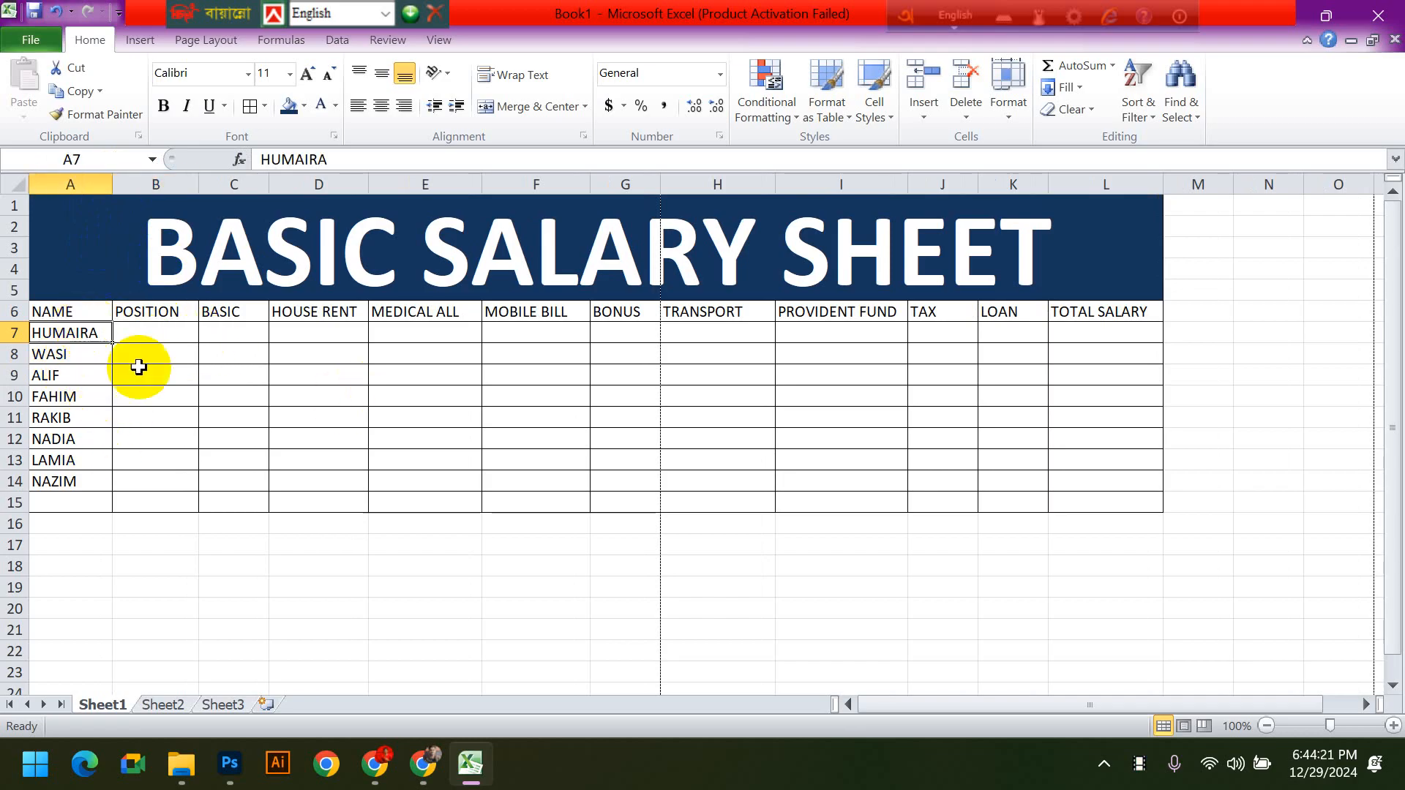
- Enter the basic salaries 500000, 30000, 25000 and 30000 in cells C7 to C10 of the BASIC column
{"action": "left_click", "coordinate": [239, 336]}
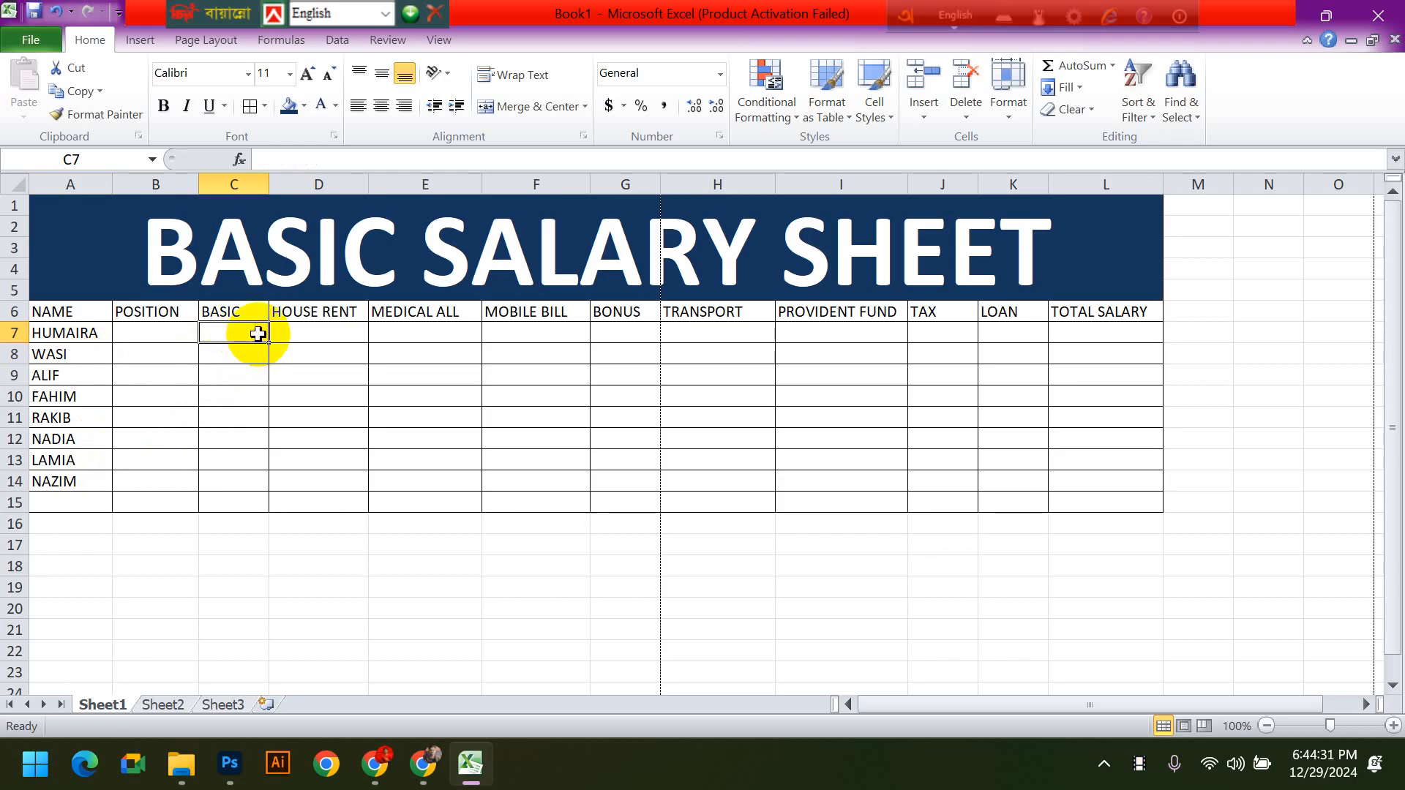
{"action": "type", "text": "50000"}
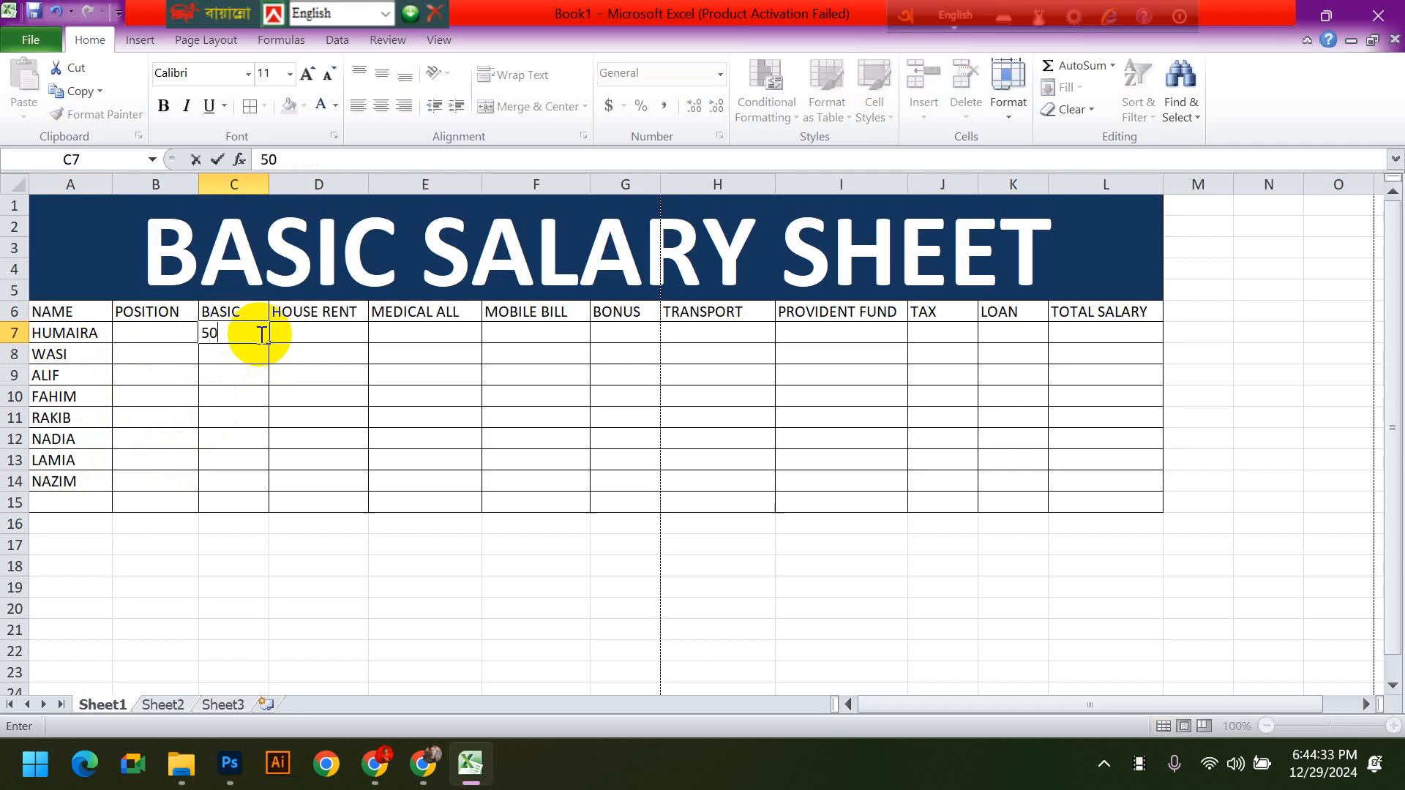
{"action": "type", "text": "0"}
{"action": "key", "text": "Return"}
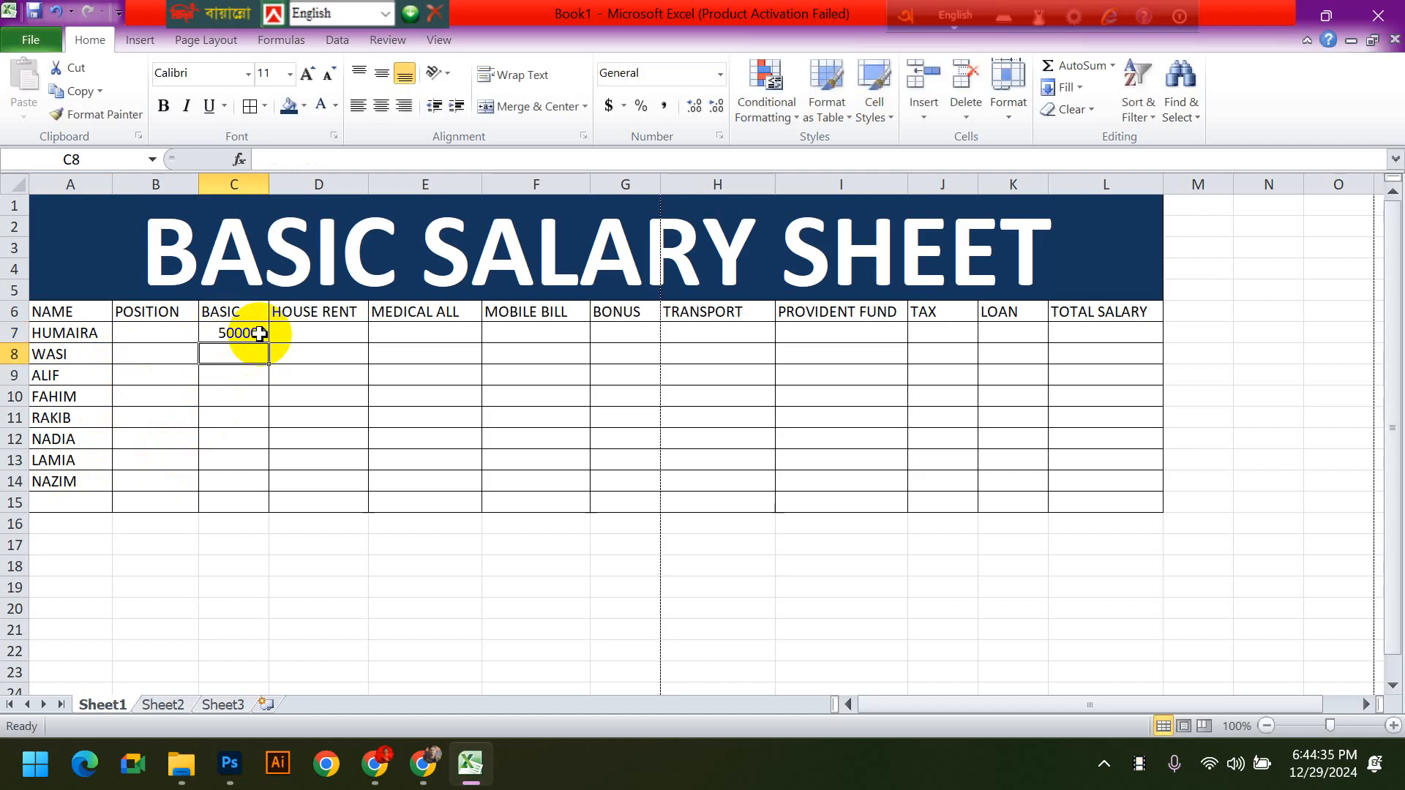
{"action": "type", "text": "30000"}
{"action": "key", "text": "Return"}
{"action": "type", "text": "25000"}
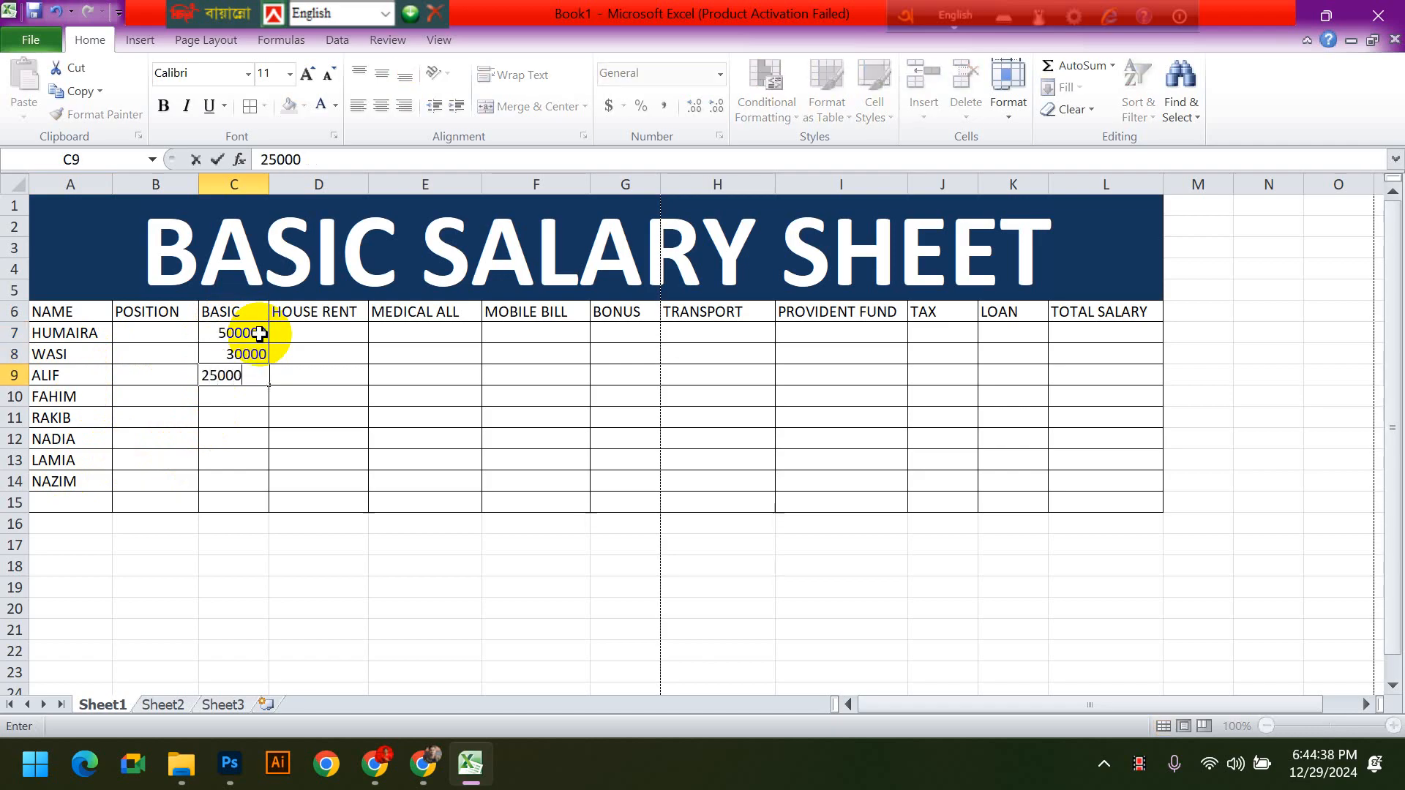
{"action": "key", "text": "Return"}
{"action": "type", "text": "30000"}
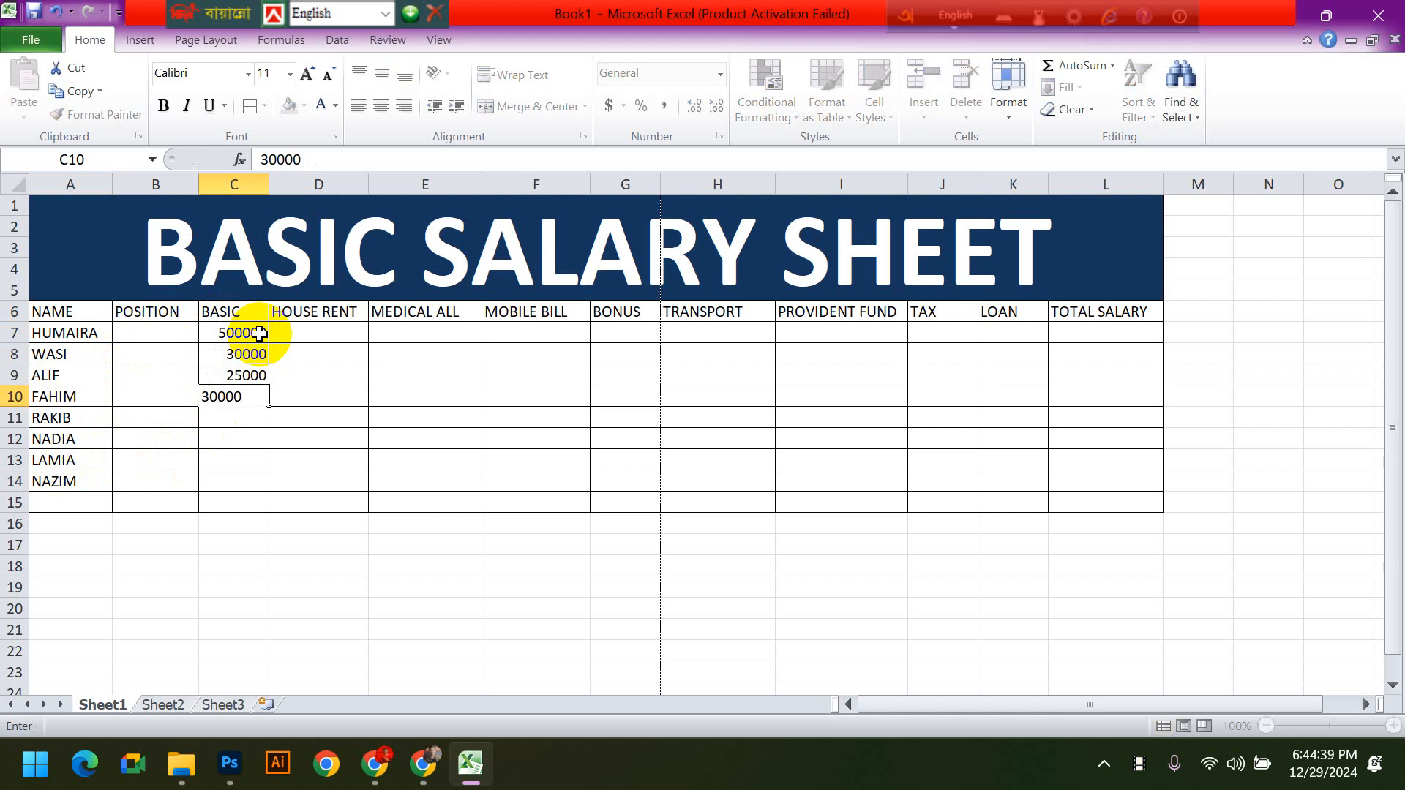
{"action": "key", "text": "Return"}
- Enter the basic salaries 15000, 40000, 30000 and 35000 in cells C11 to C14 of the BASIC column
{"action": "type", "text": "15000"}
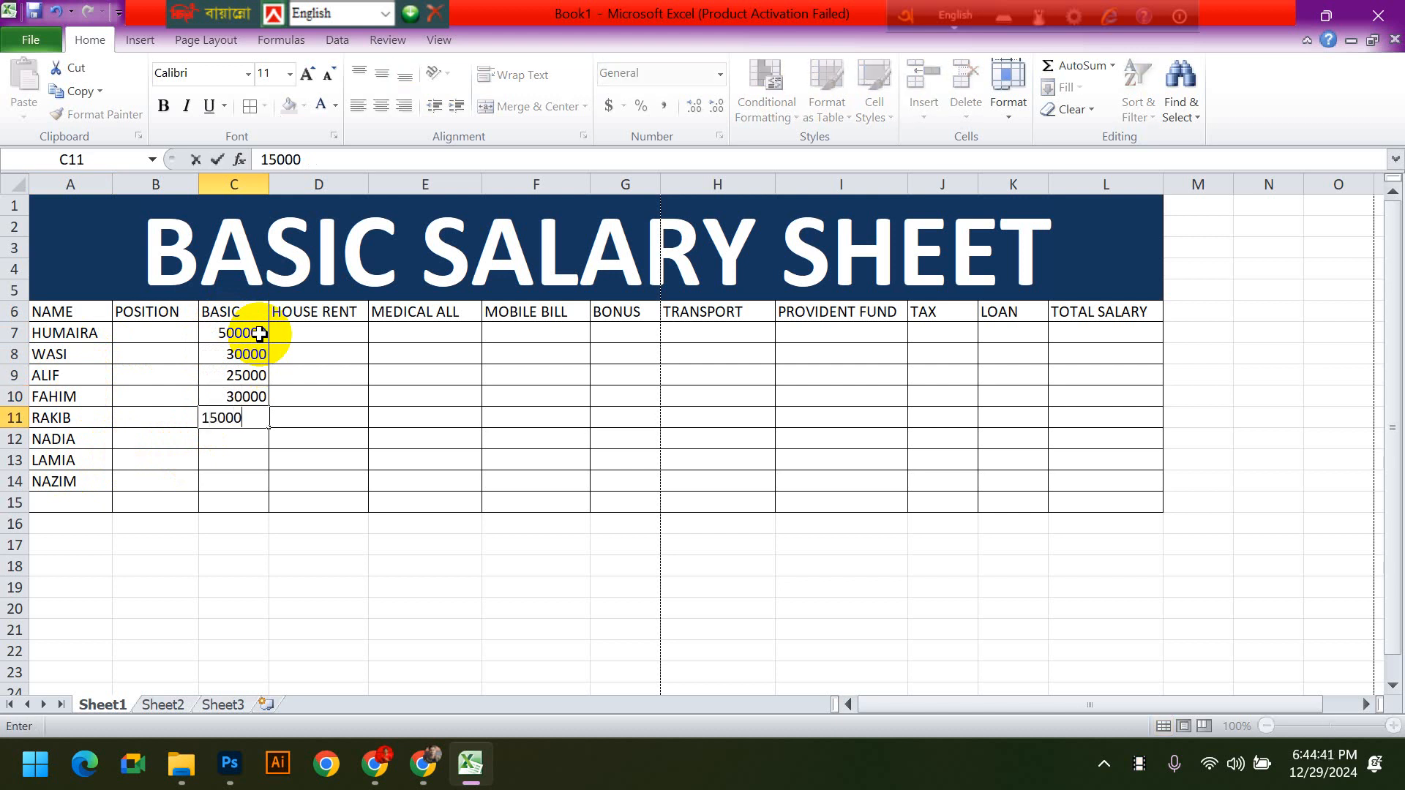
{"action": "key", "text": "Return"}
{"action": "type", "text": "40000"}
{"action": "key", "text": "Return"}
{"action": "type", "text": "30000"}
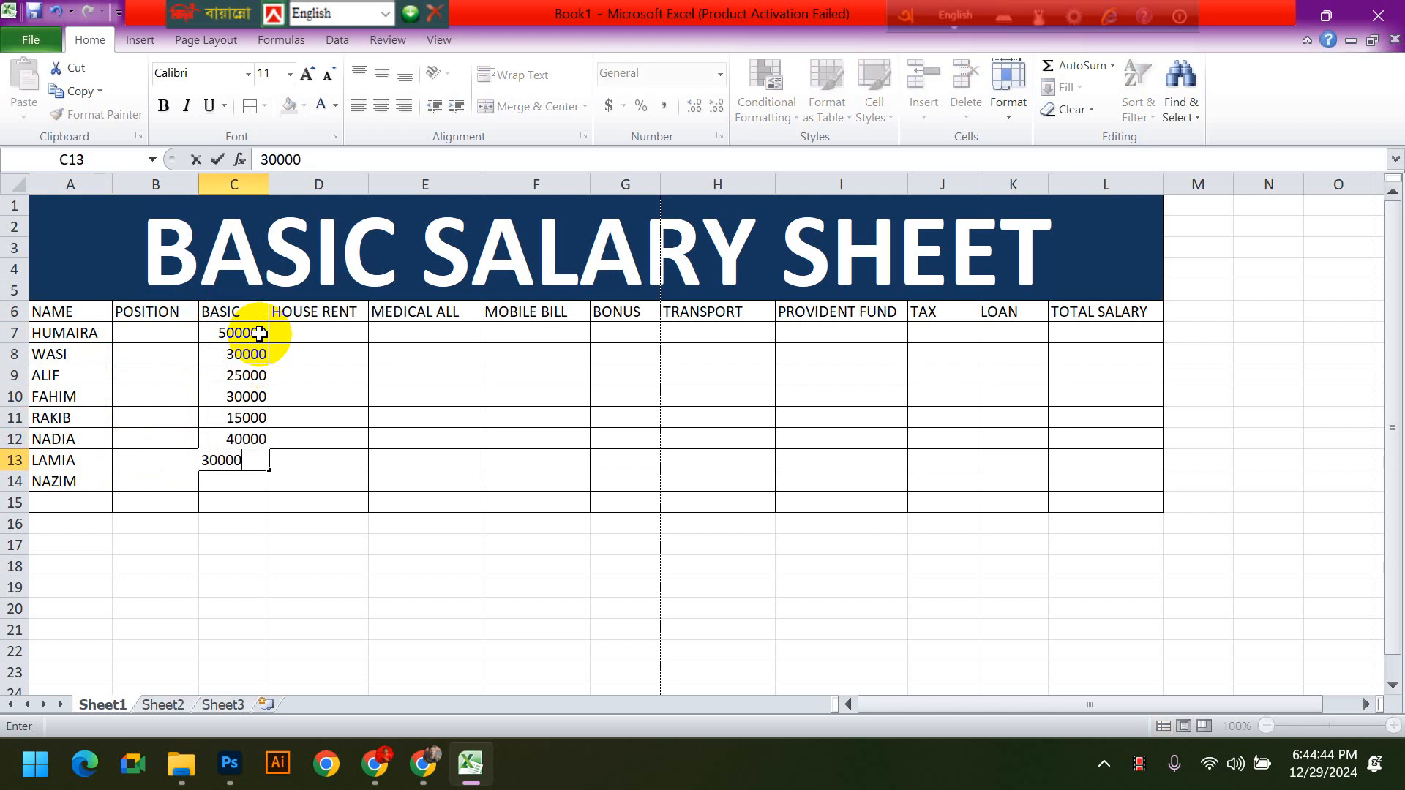
{"action": "key", "text": "Return"}
{"action": "type", "text": "35000"}
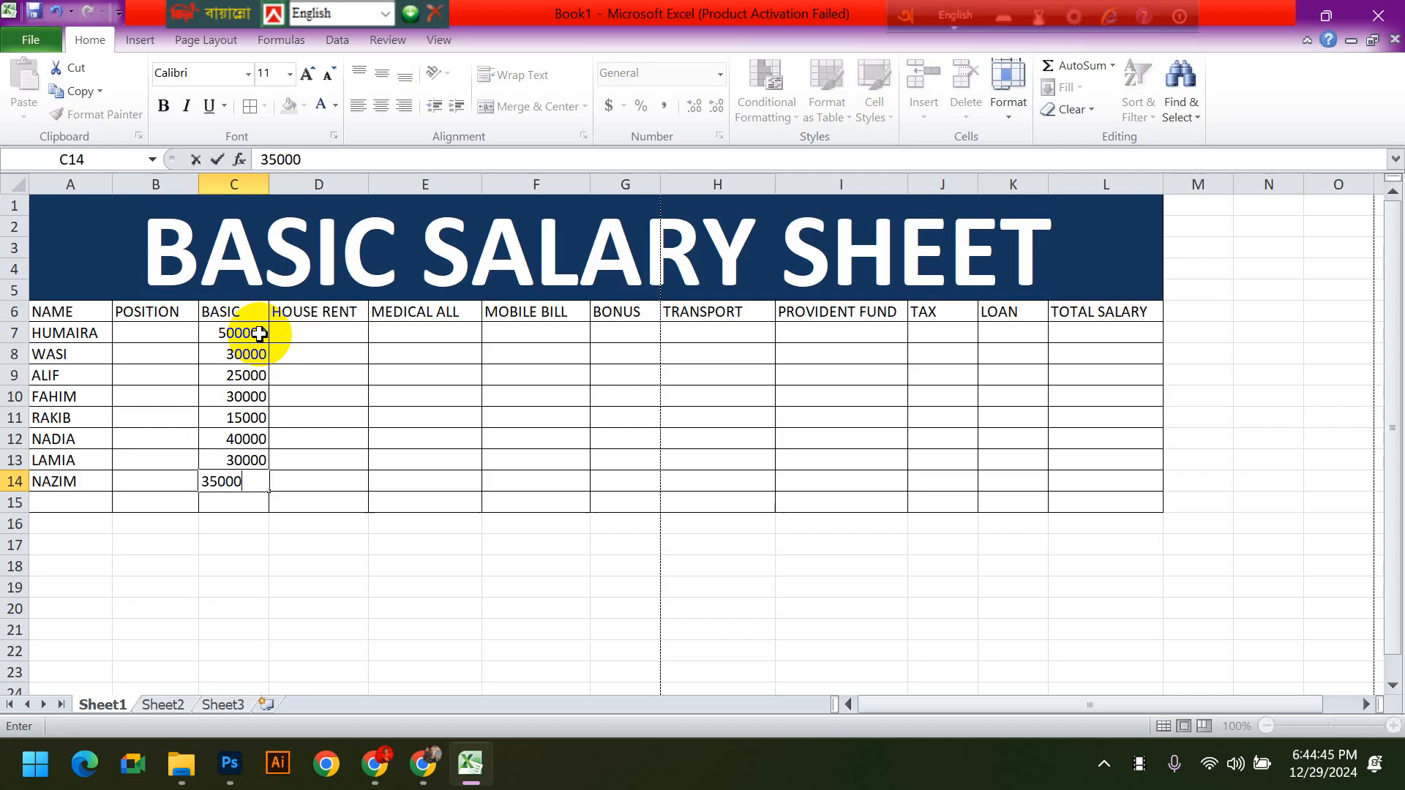
{"action": "left_click", "coordinate": [418, 523]}
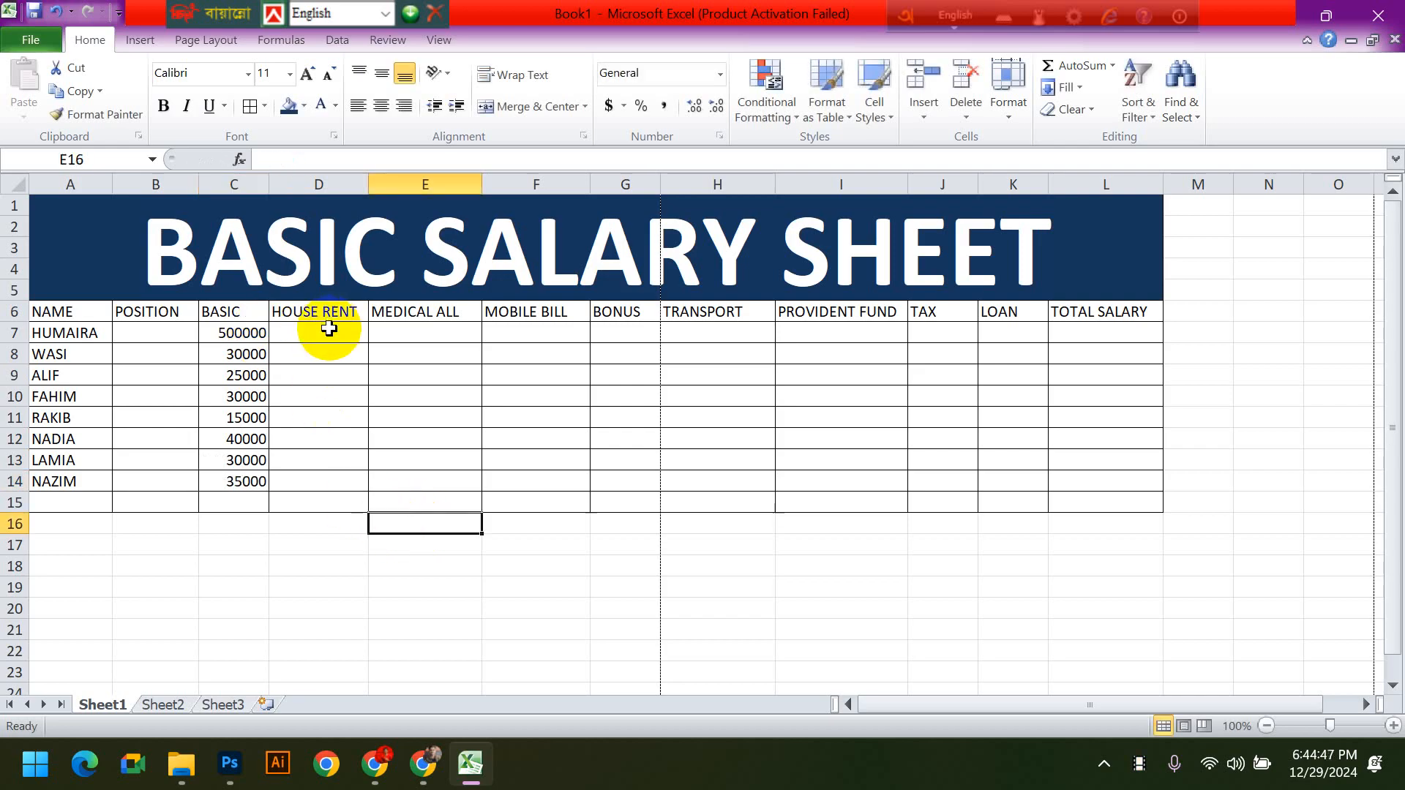
- Enter a house rent of 50000 for the first employee in cell D7
{"action": "left_click", "coordinate": [328, 330]}
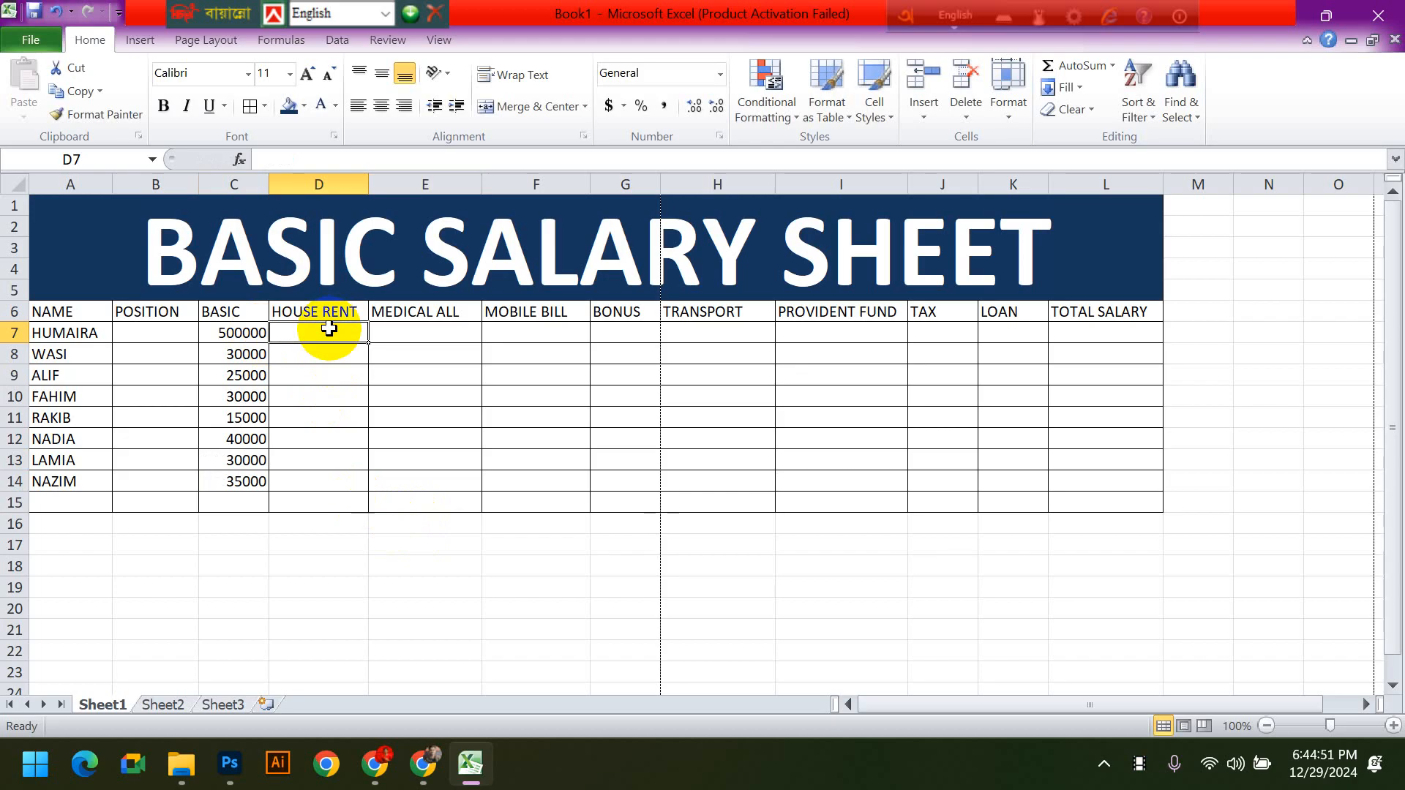
{"action": "type", "text": "50000"}
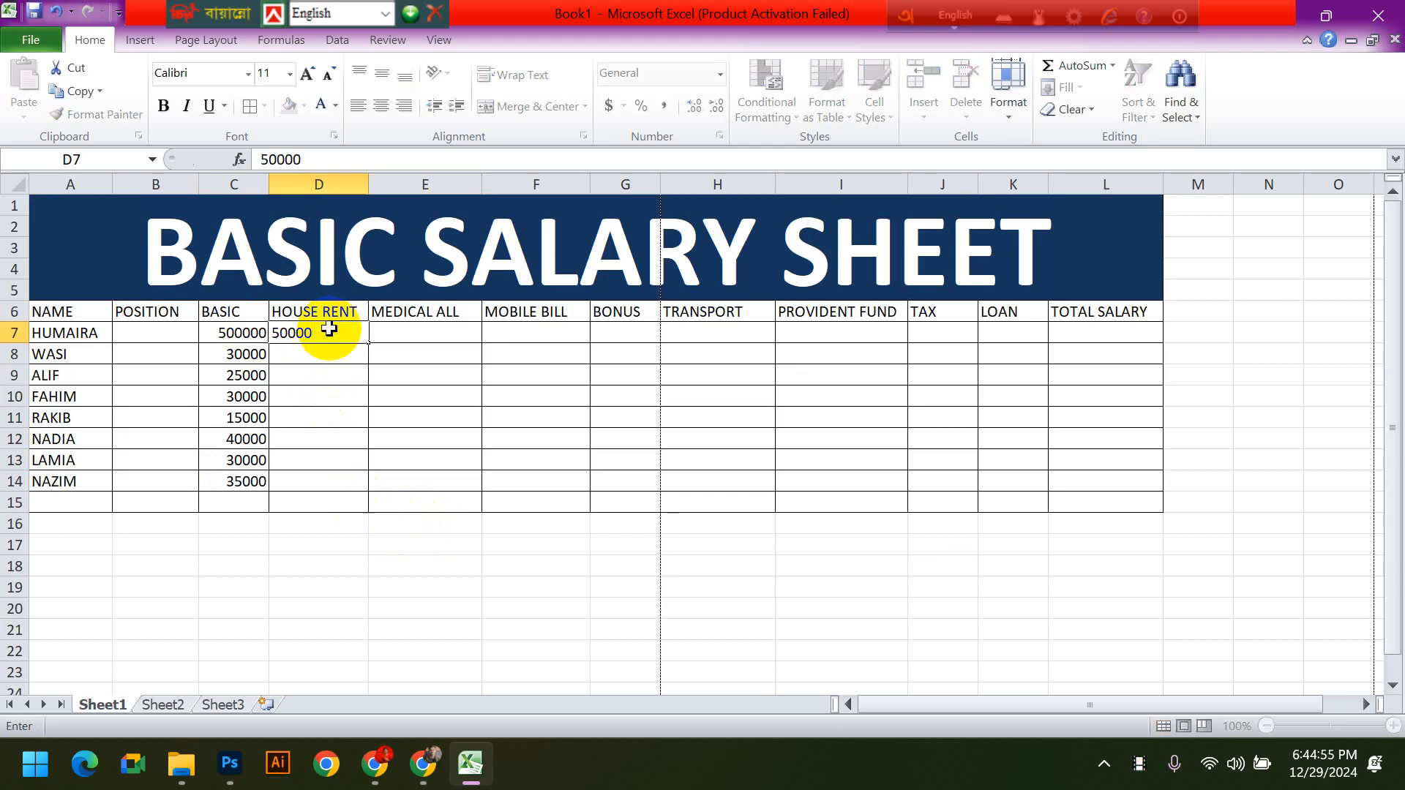
{"action": "key", "text": "Return"}
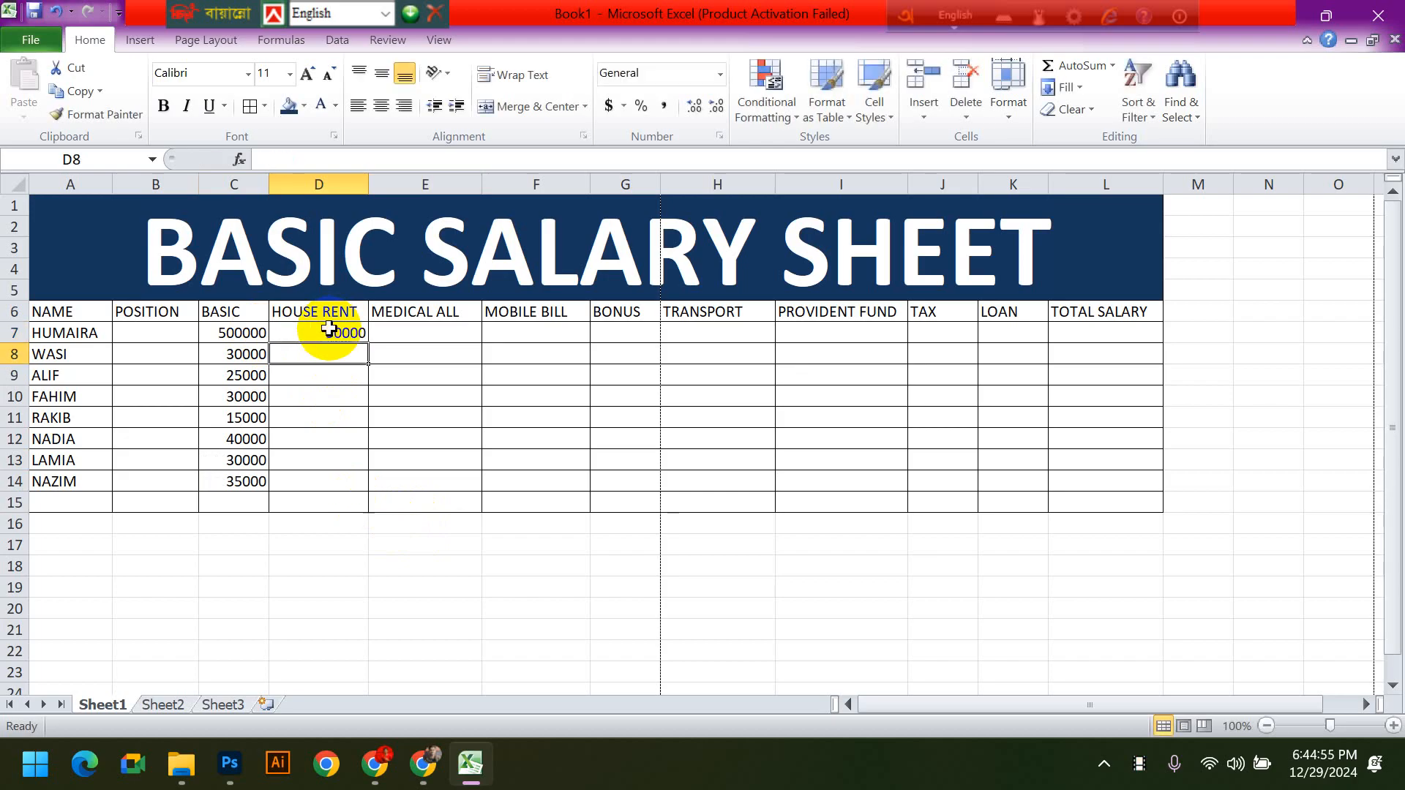
- Correct the first employee's house rent in cell D7 to 5000
{"action": "left_click", "coordinate": [229, 333]}
{"action": "left_click", "coordinate": [329, 330]}
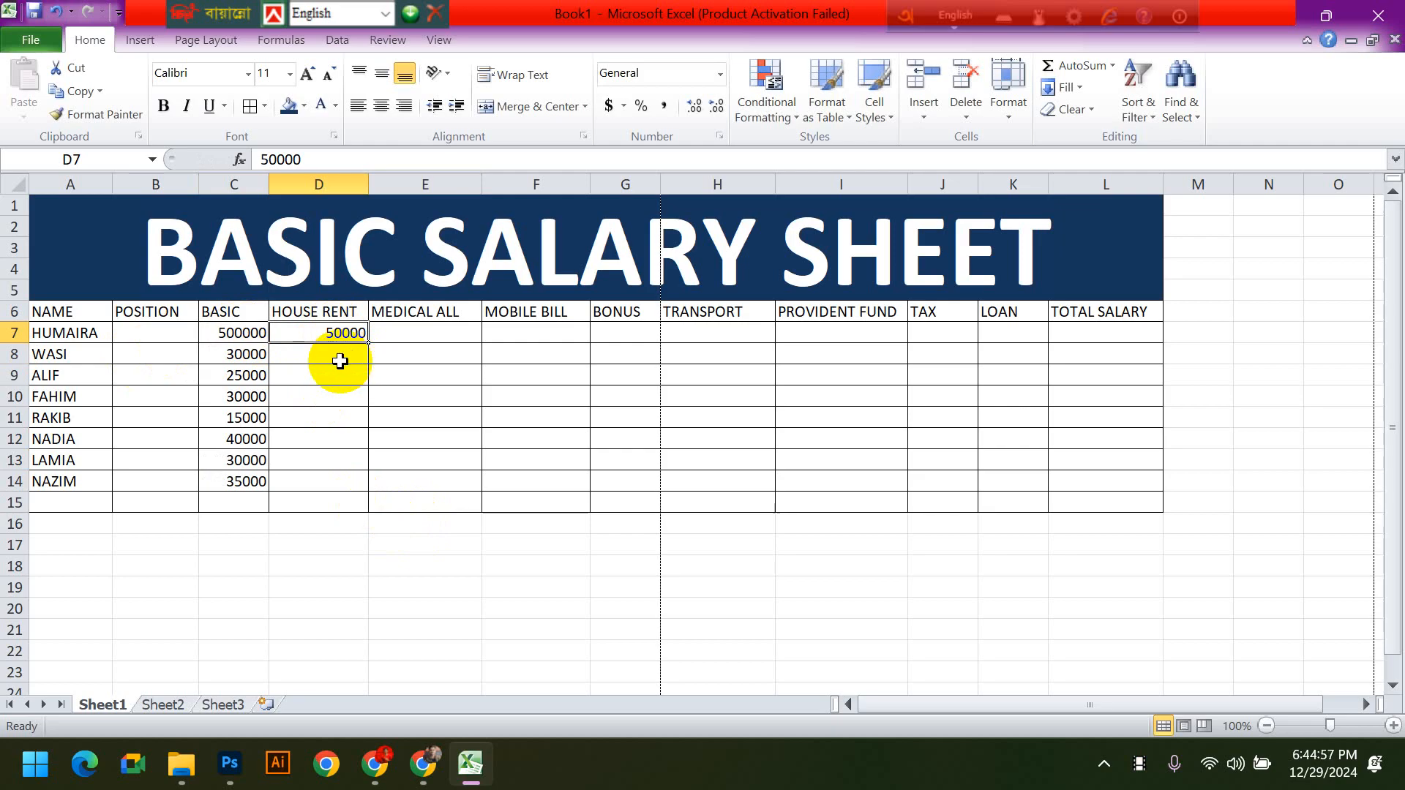
{"action": "double_click", "coordinate": [338, 335]}
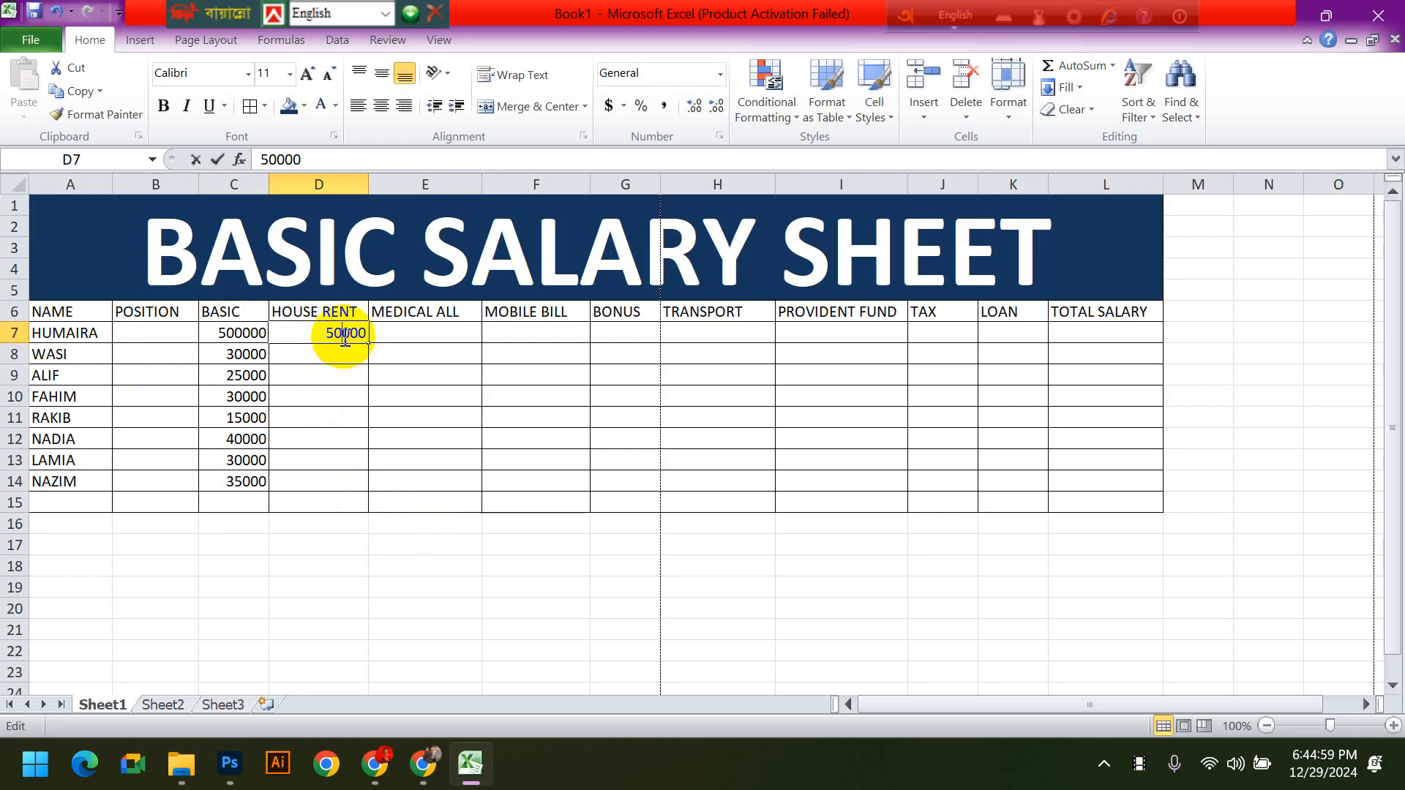
{"action": "key", "text": "BackSpace"}
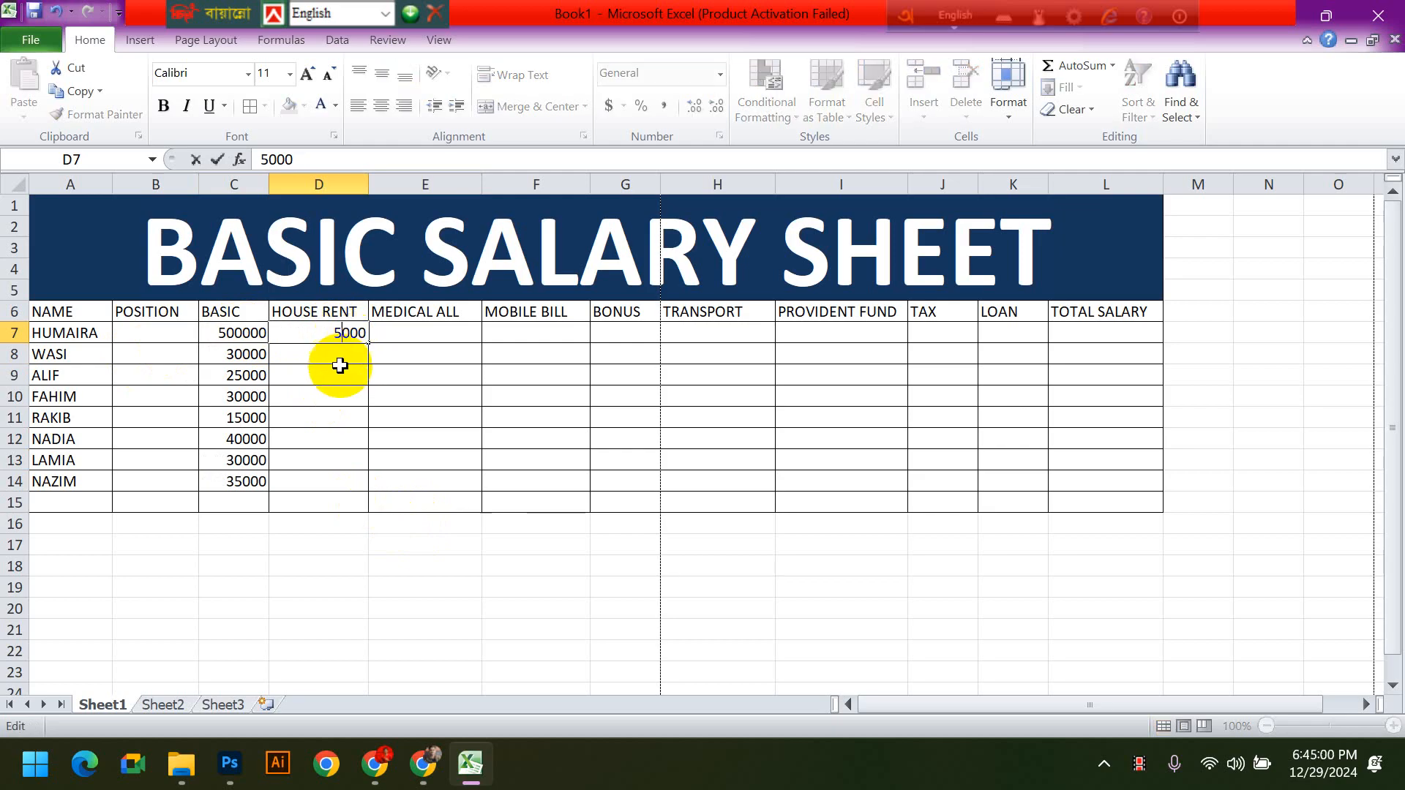
- Correct the first employee's basic salary in cell C7 to 50000 and select the house rent cell D7
{"action": "left_click", "coordinate": [240, 335]}
{"action": "double_click", "coordinate": [245, 334]}
{"action": "key", "text": "BackSpace"}
{"action": "key", "text": "Return"}
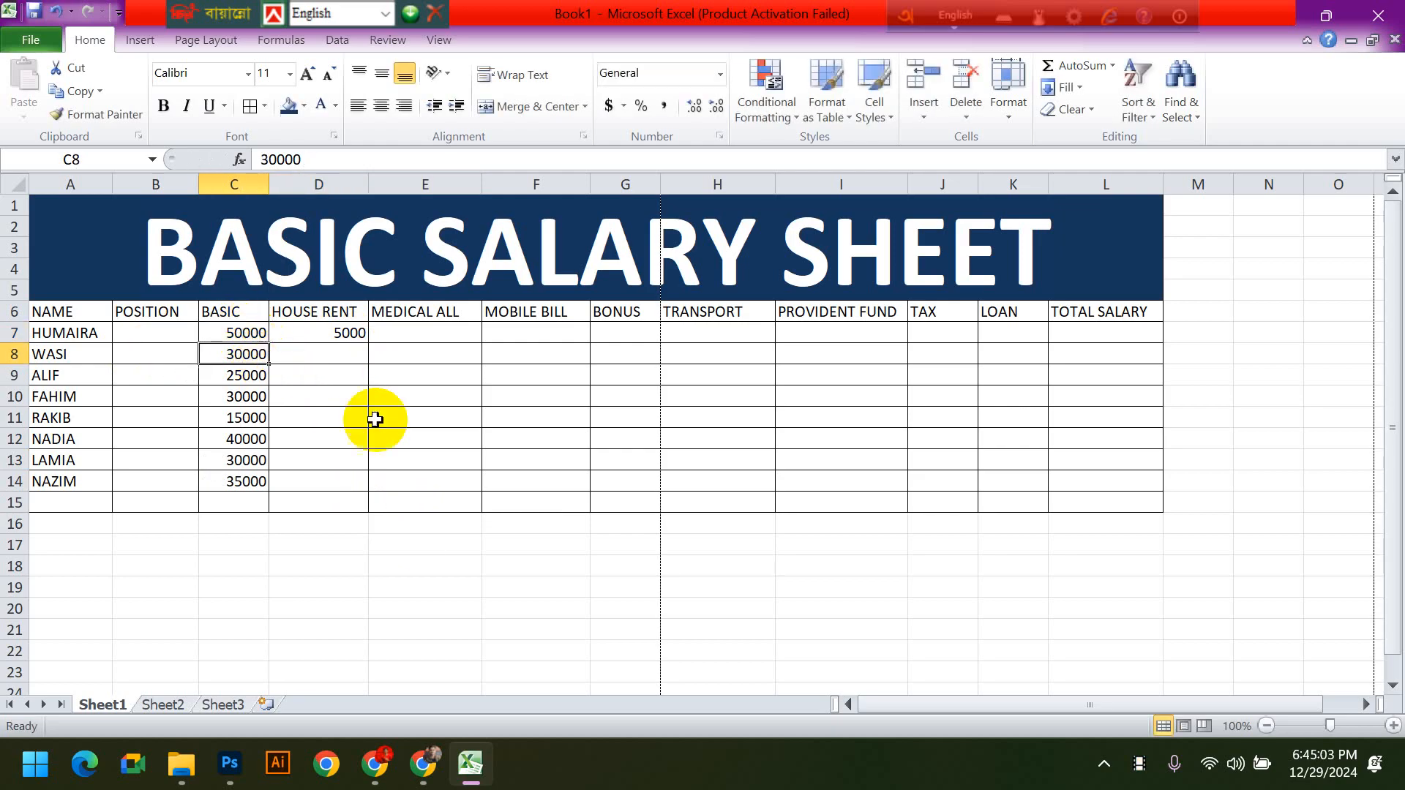
{"action": "left_click", "coordinate": [375, 419]}
{"action": "left_click", "coordinate": [334, 338]}
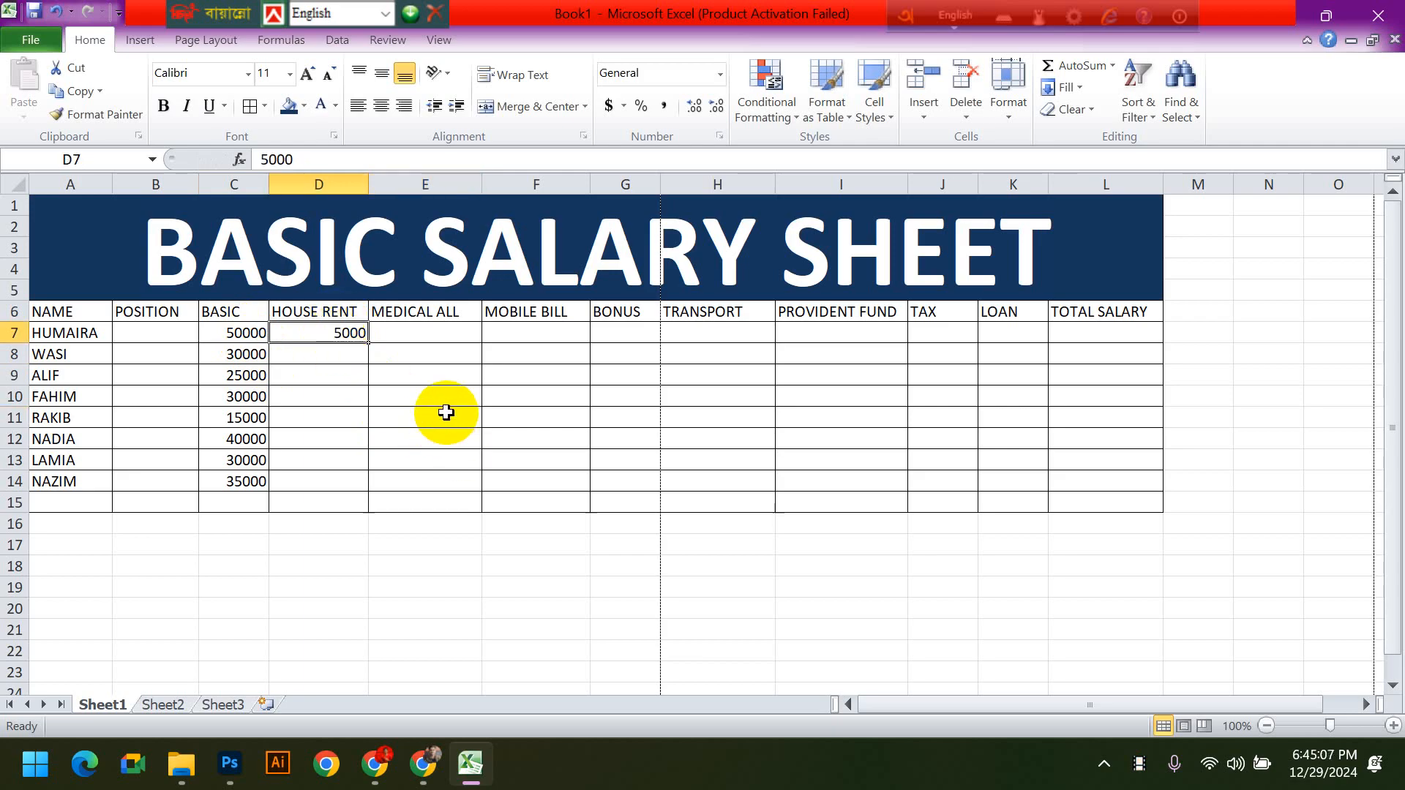
- Enter the first employee's medical allowance of 4000 in cell E7 and mobile bill of 500 in cell F7
{"action": "left_click", "coordinate": [417, 331]}
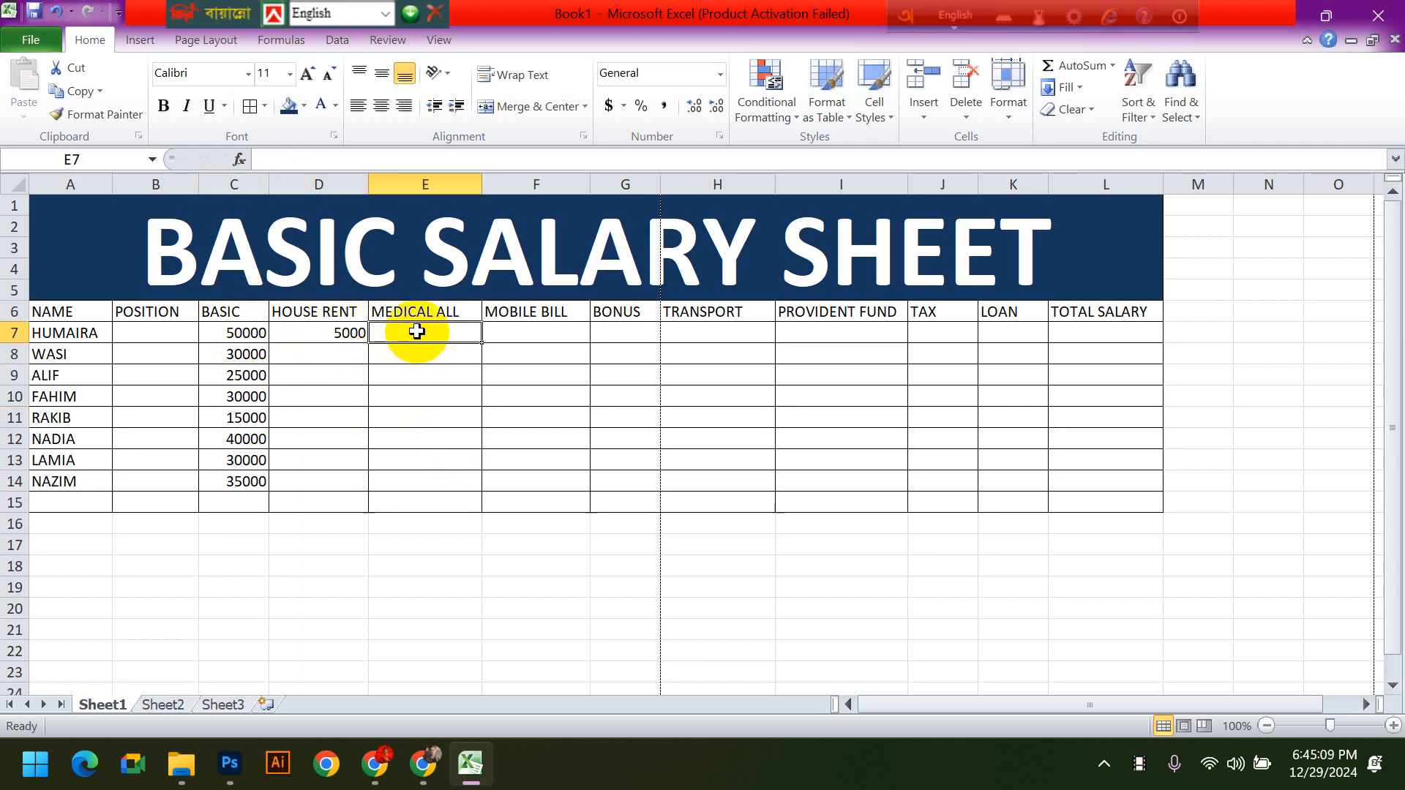
{"action": "type", "text": "4000"}
{"action": "key", "text": "Return"}
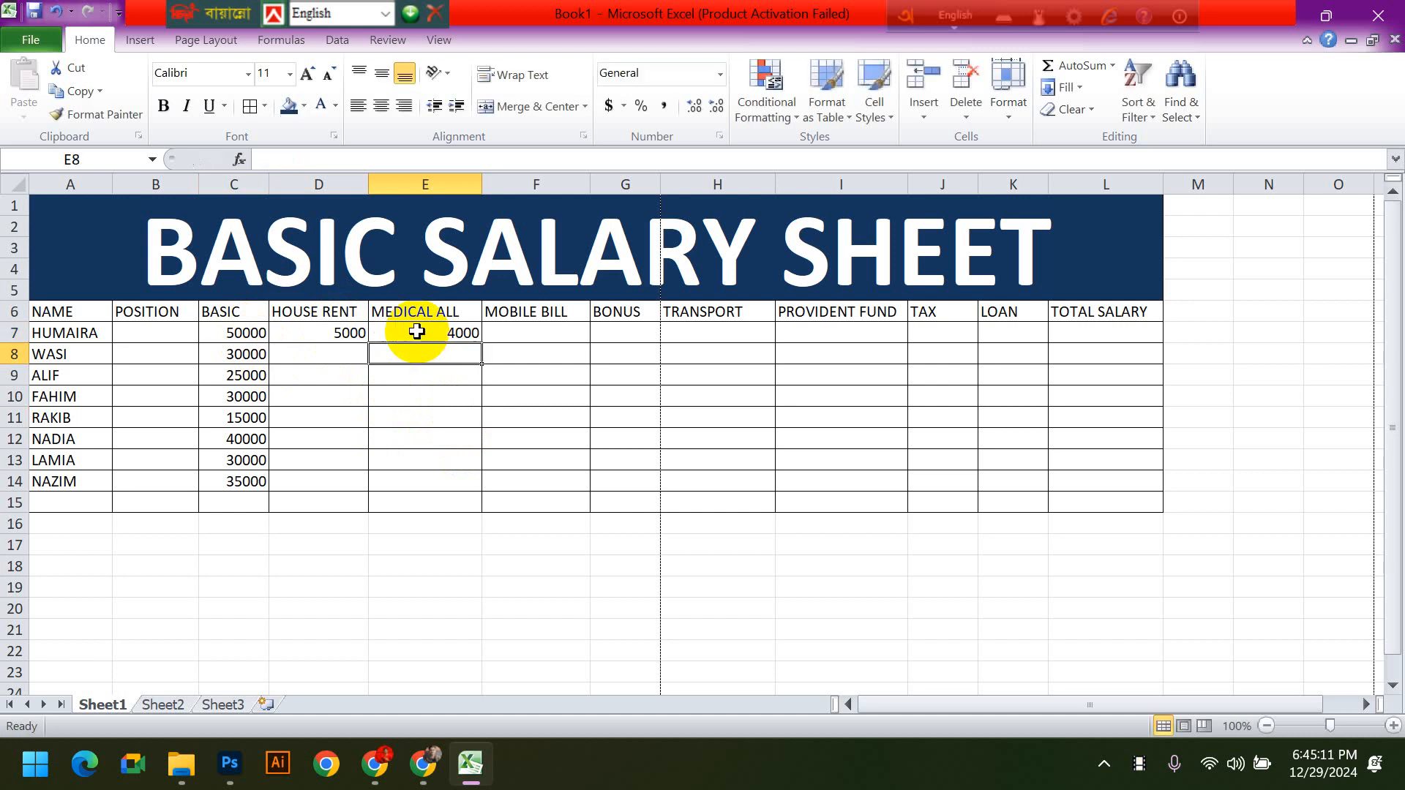
{"action": "left_click", "coordinate": [553, 337]}
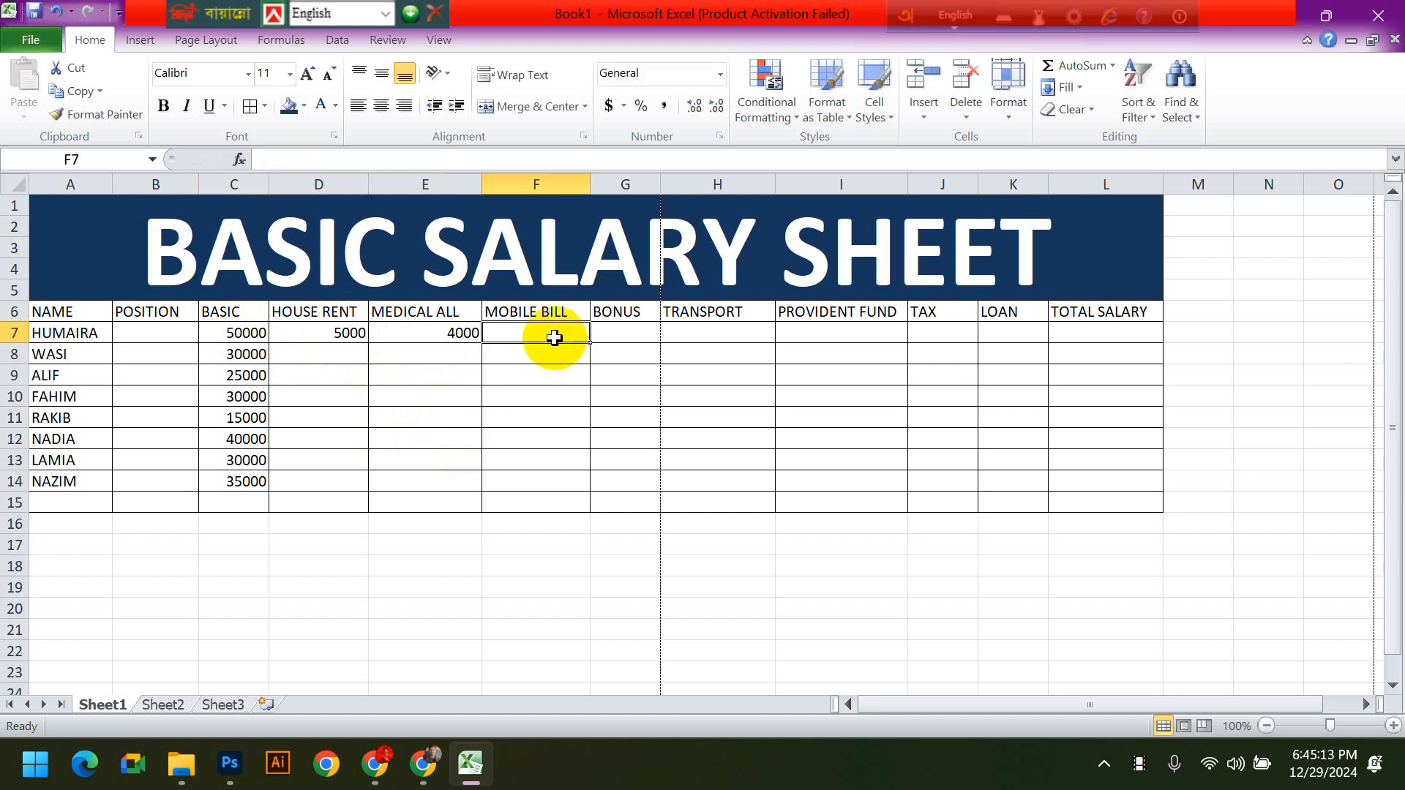
{"action": "type", "text": "5000"}
{"action": "key", "text": "BackSpace"}
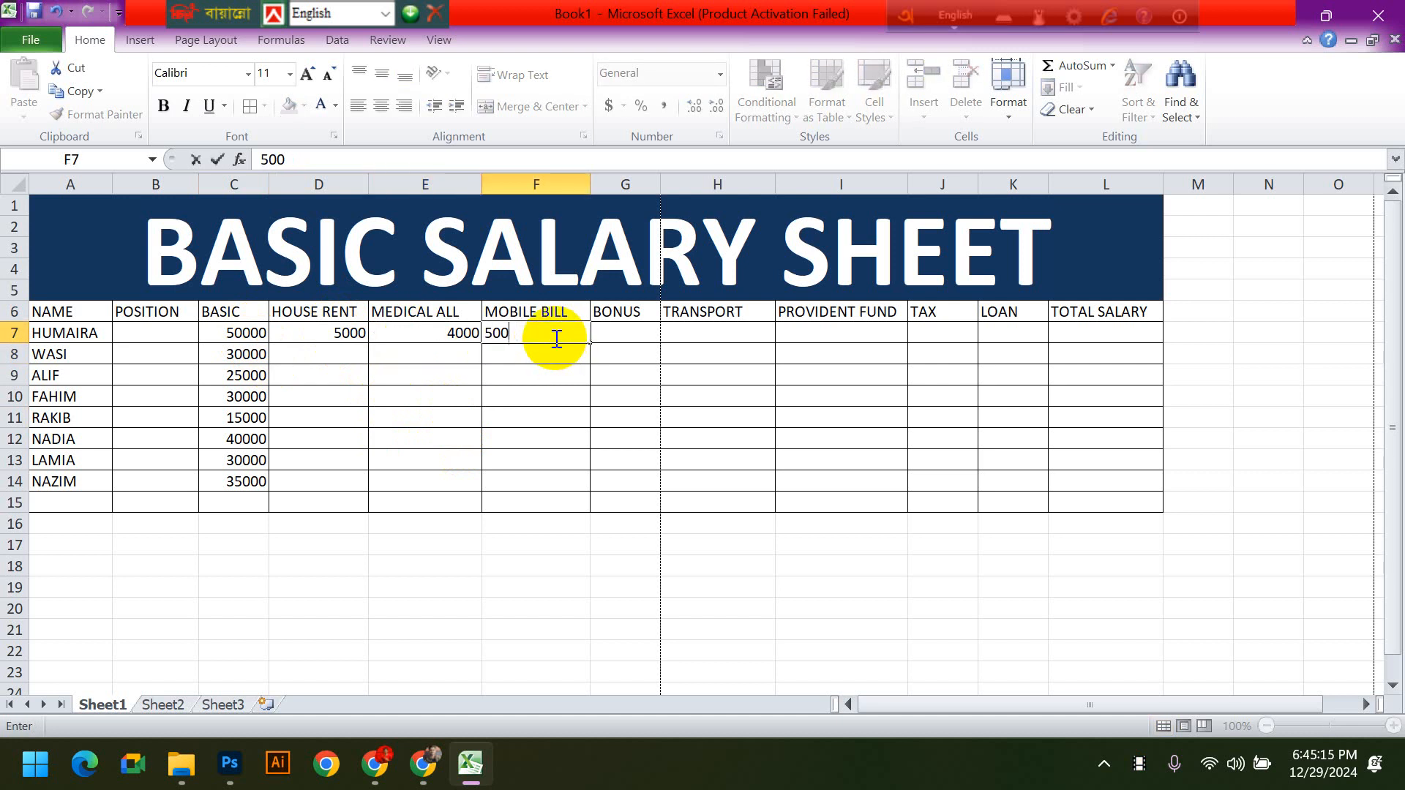
{"action": "key", "text": "Return"}
- Enter the first employee's bonus of 2000 in cell G7 and transport allowance of 2000 in cell H7
{"action": "left_click", "coordinate": [629, 331]}
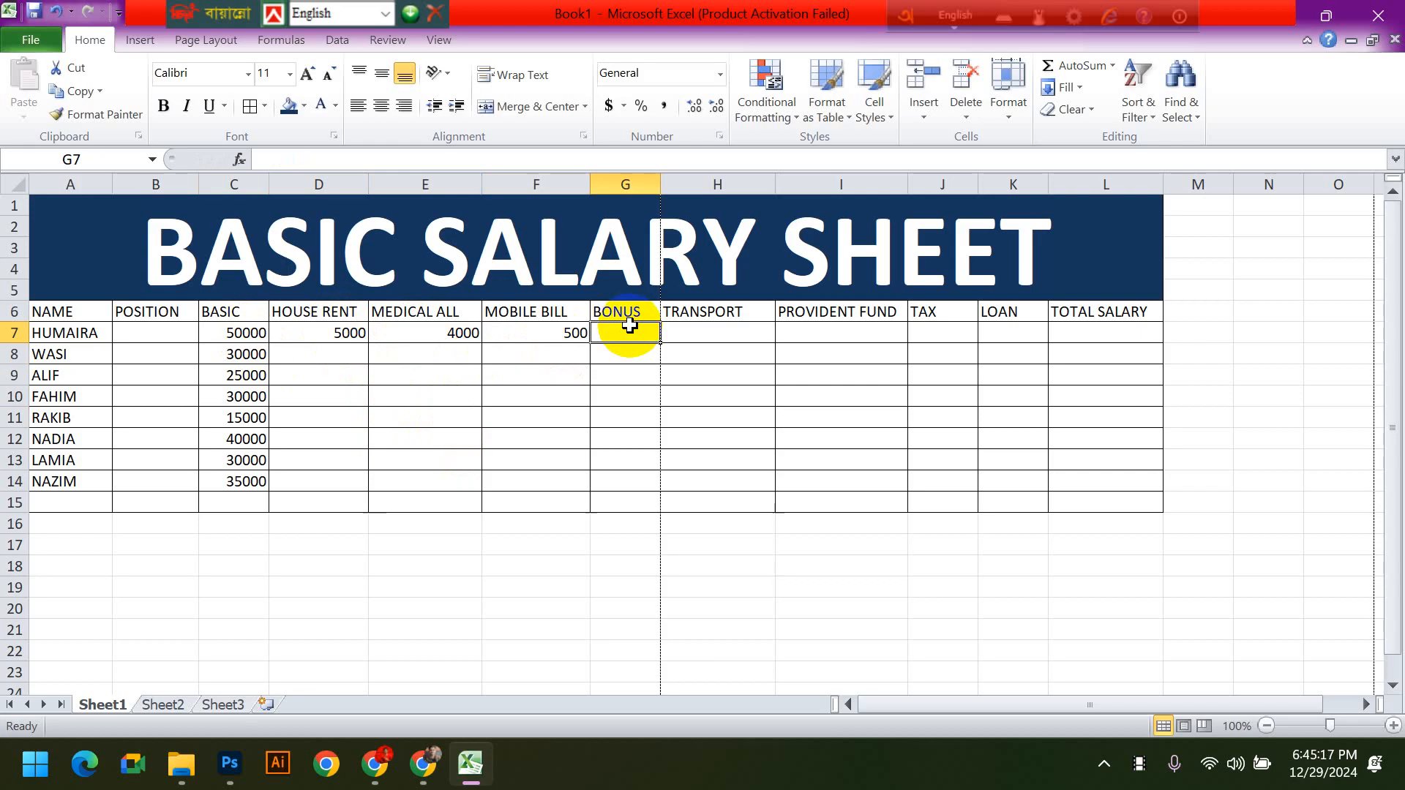
{"action": "type", "text": "2000"}
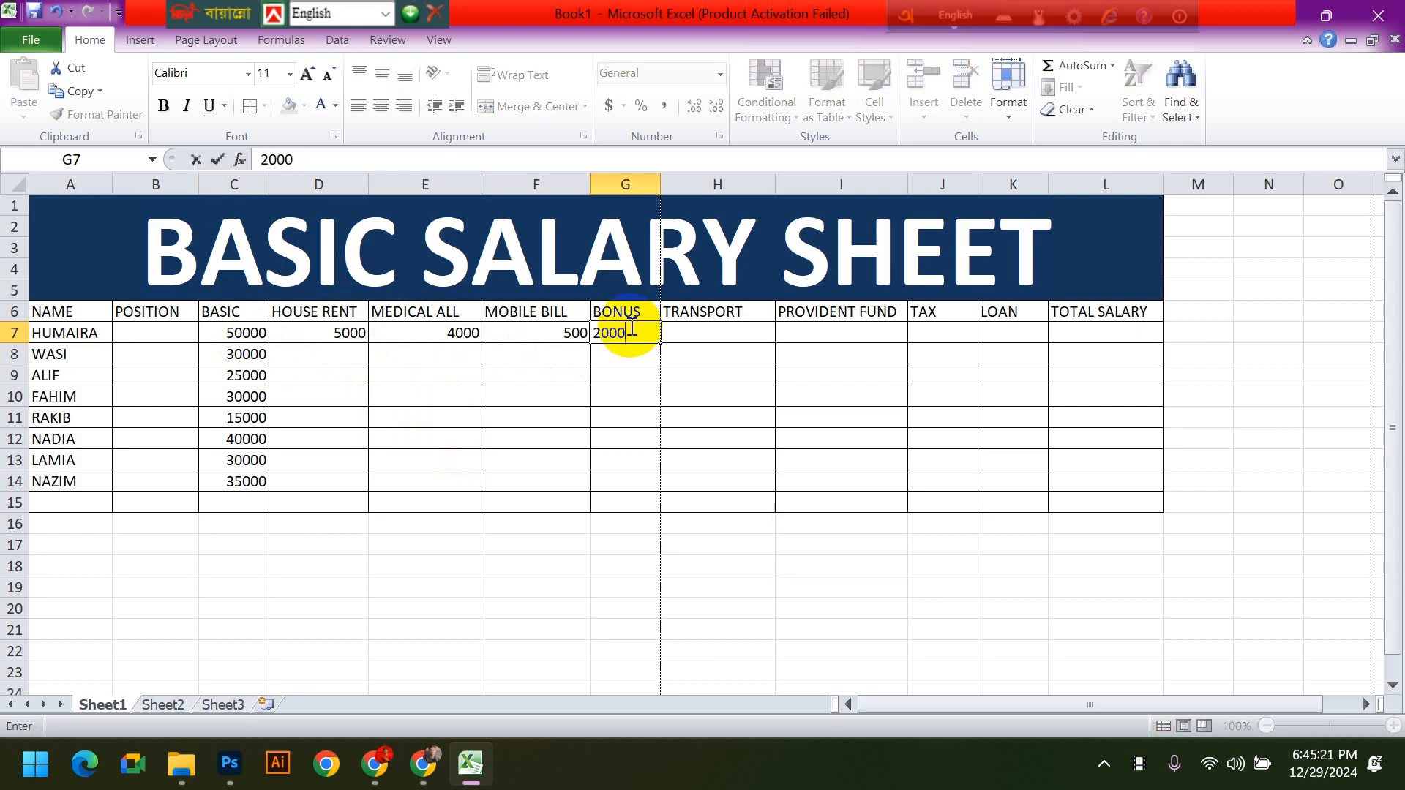
{"action": "key", "text": "Tab"}
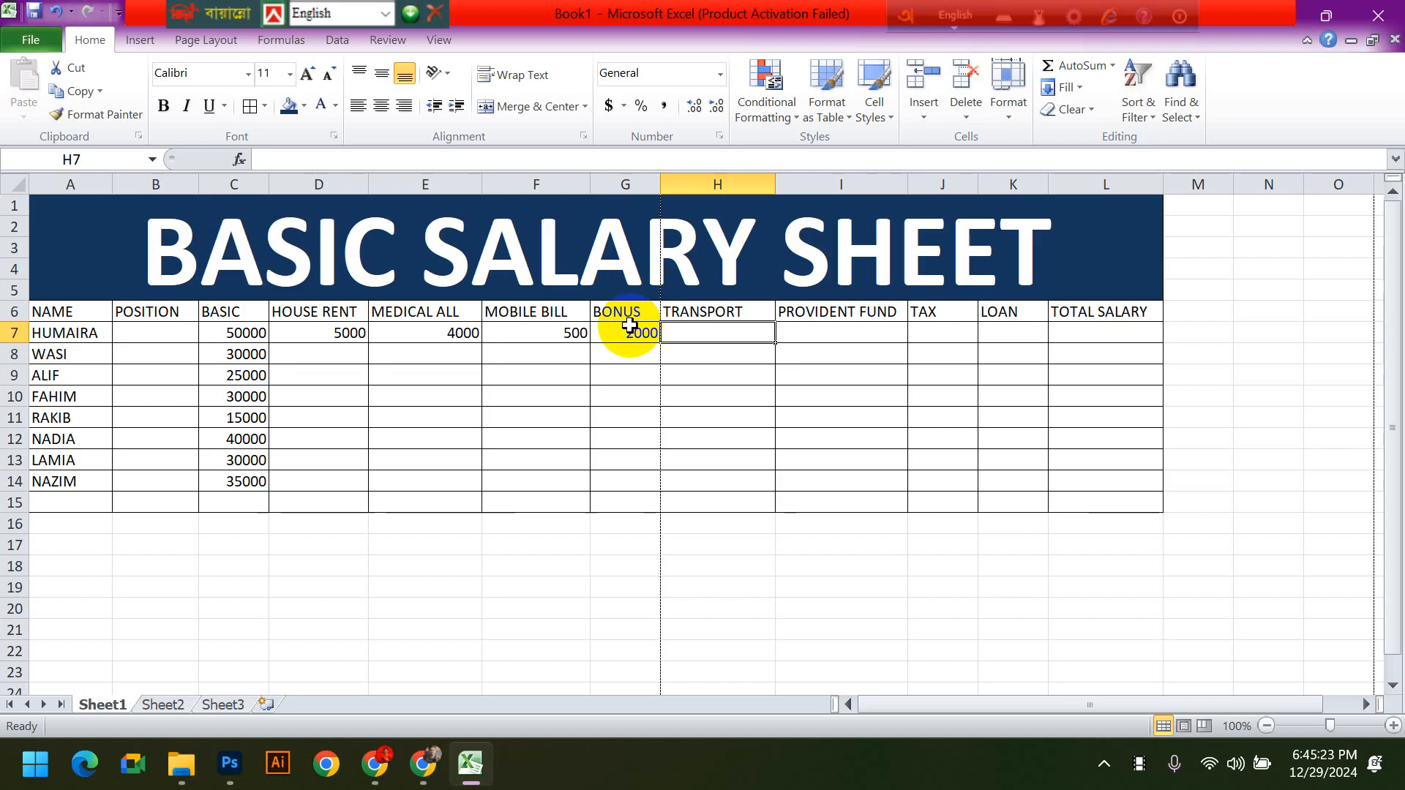
{"action": "type", "text": "2000"}
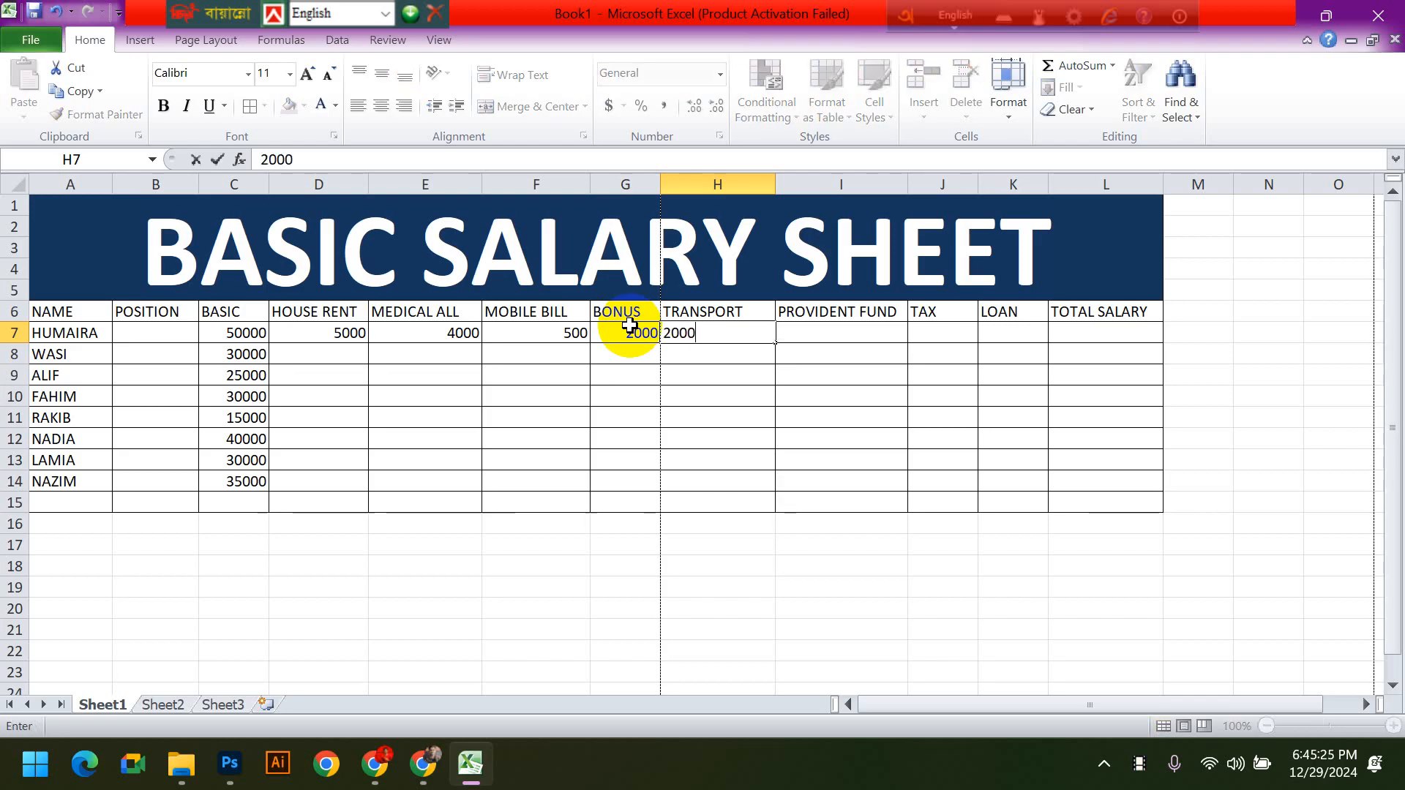
{"action": "key", "text": "Tab"}
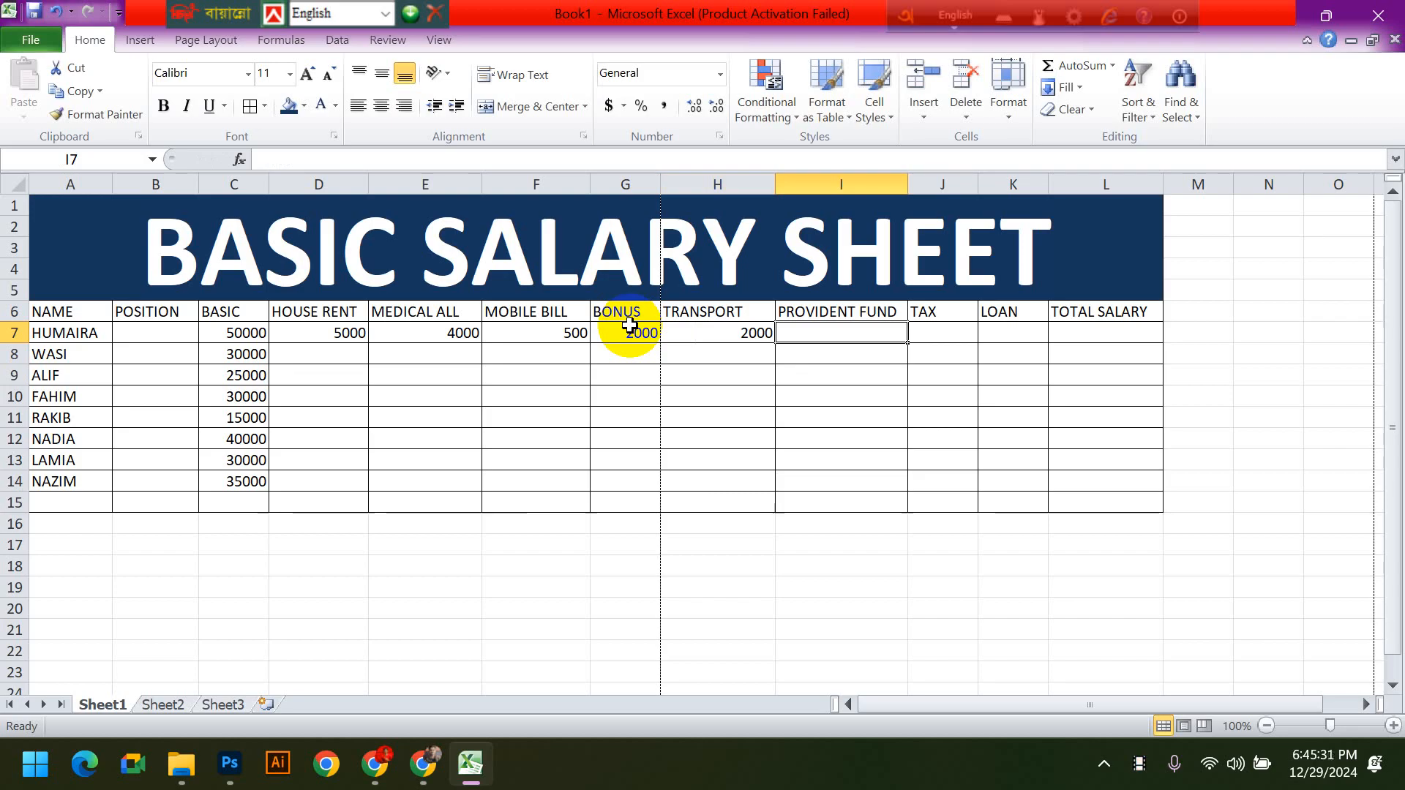
- Enter the first employee's deductions in row 7: provident fund 3000, tax 1000 and loan 4000
{"action": "type", "text": "3000"}
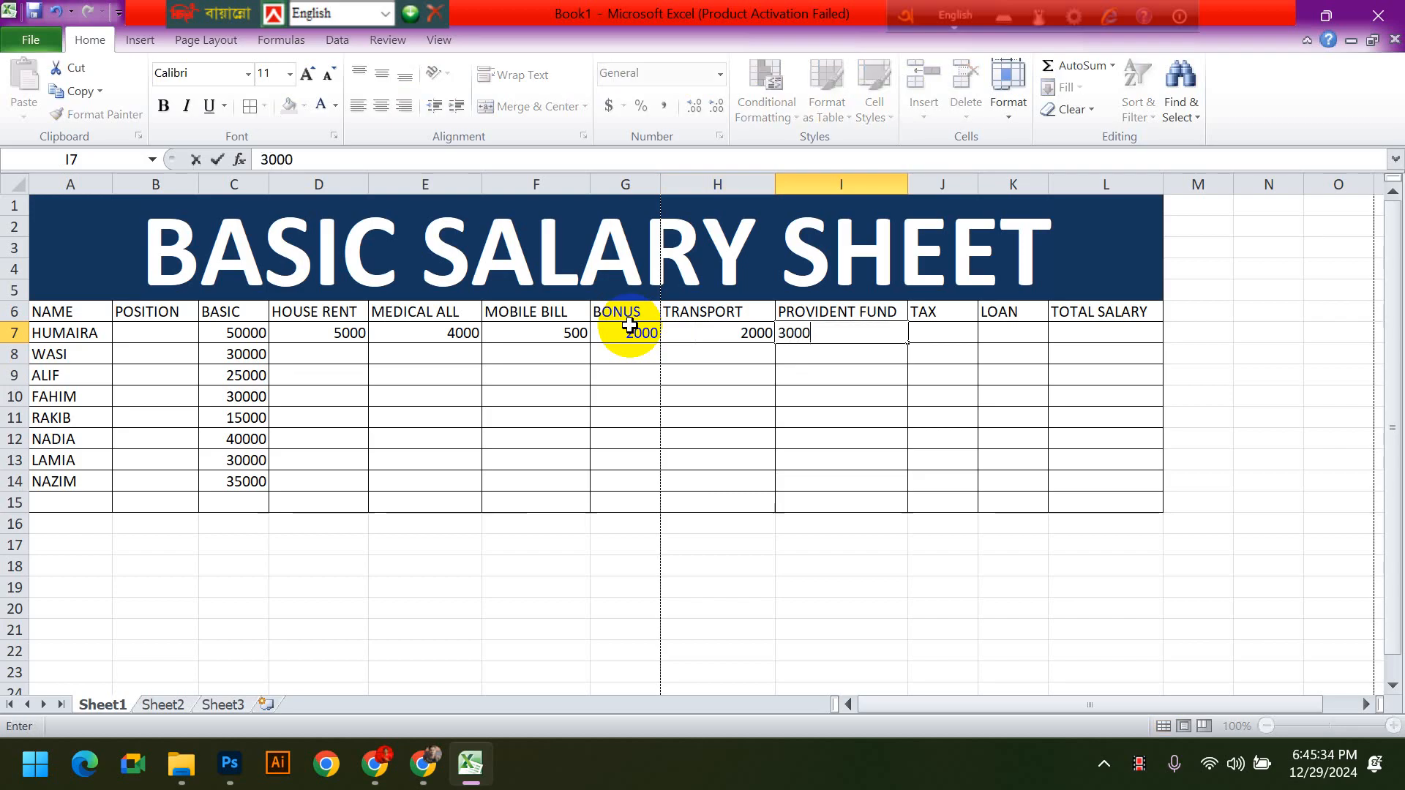
{"action": "key", "text": "Tab"}
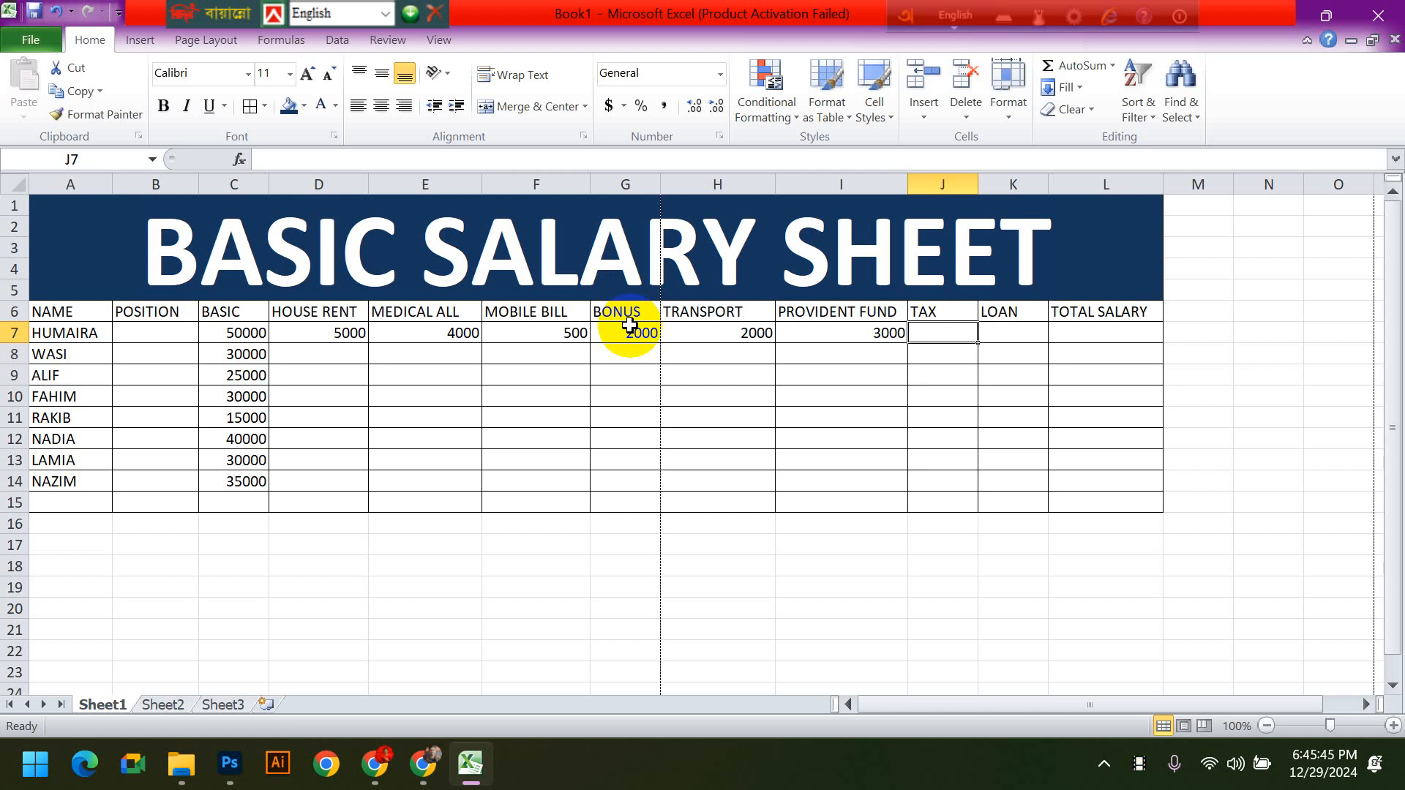
{"action": "type", "text": "1000"}
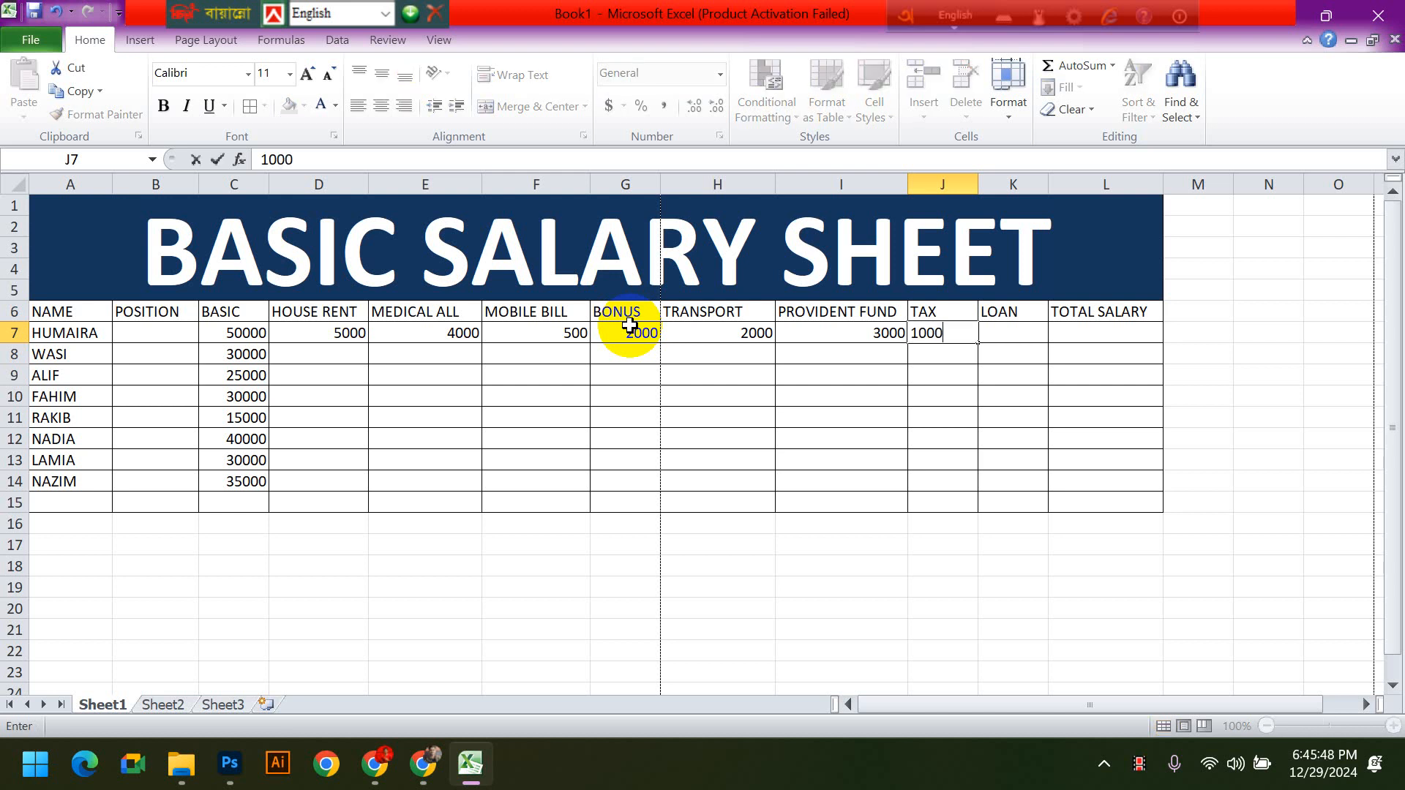
{"action": "key", "text": "Tab"}
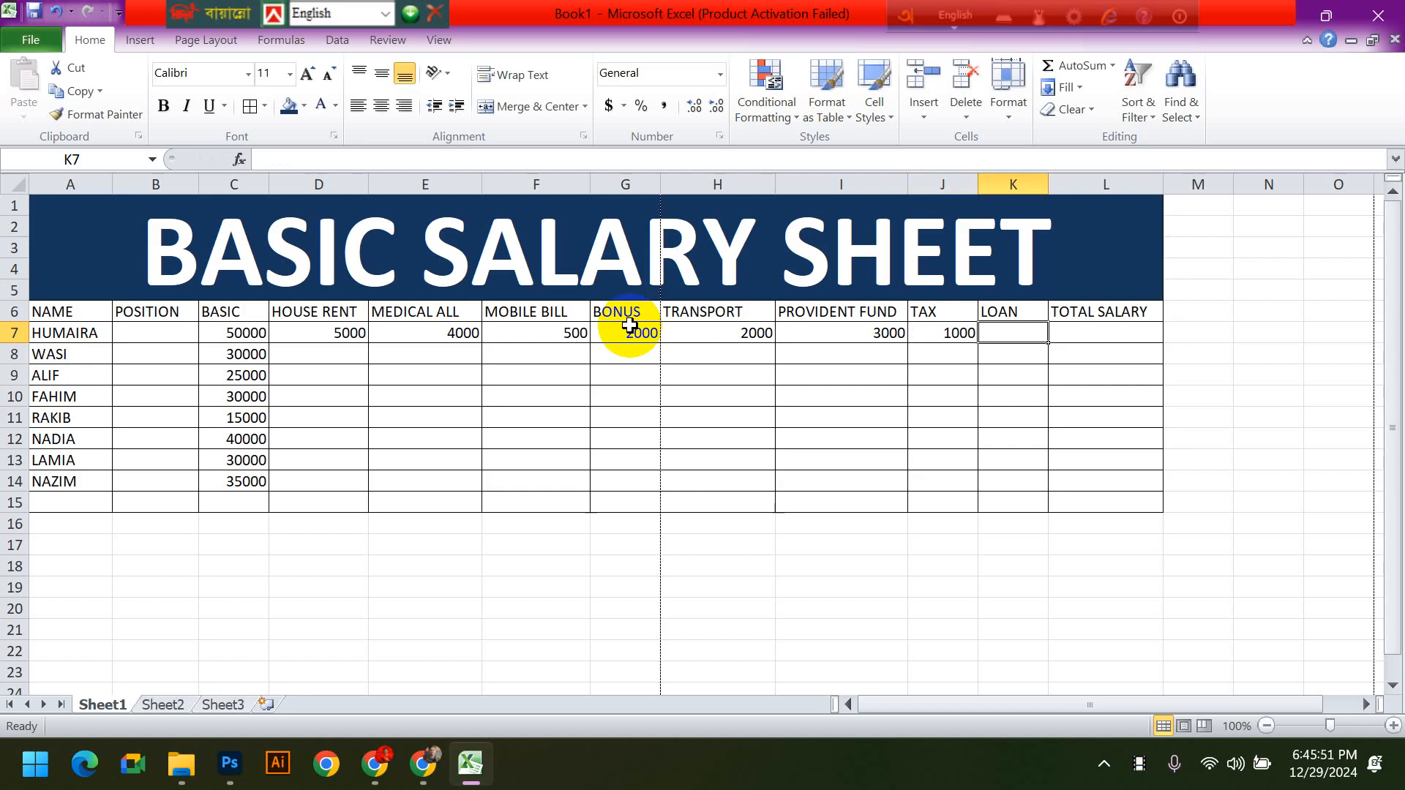
{"action": "type", "text": "4000"}
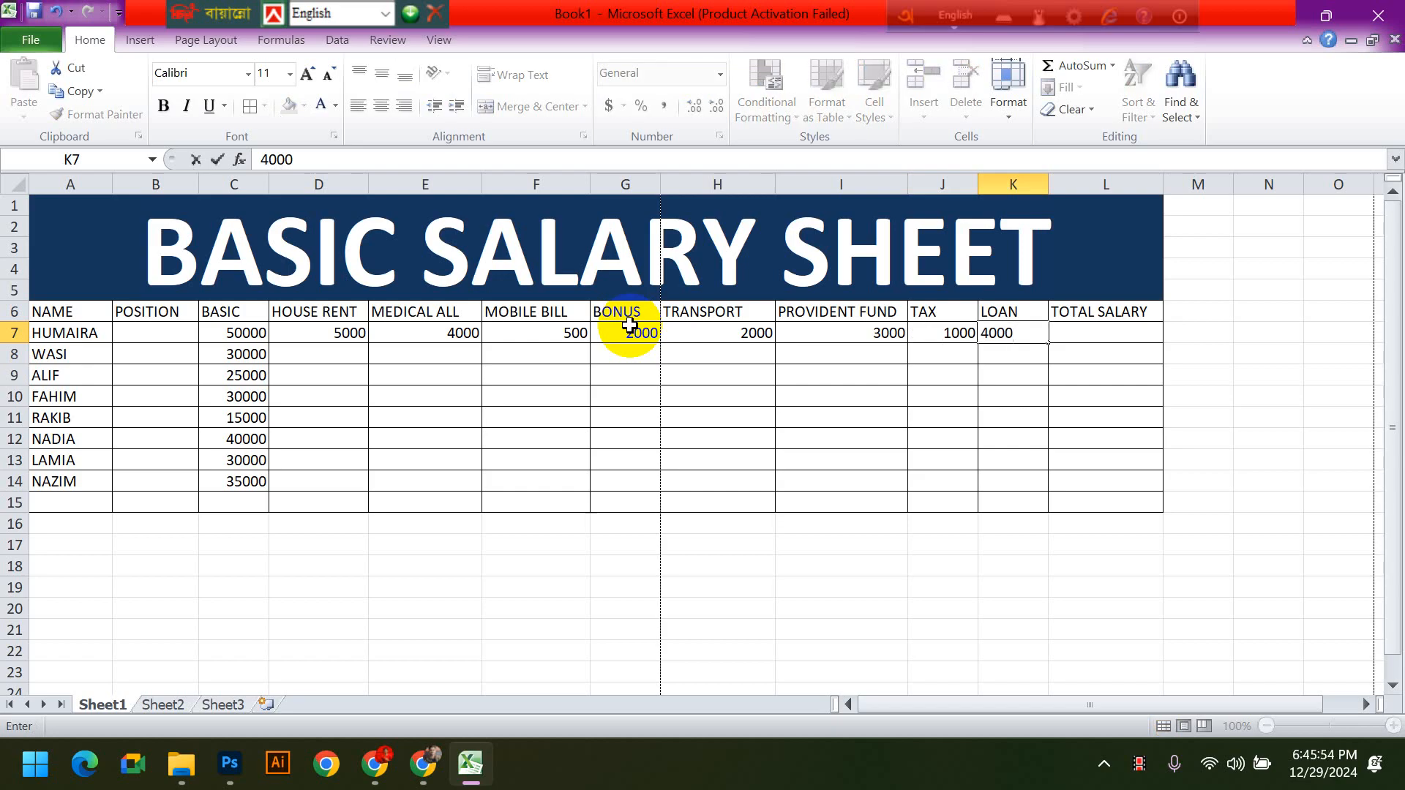
{"action": "key", "text": "Return"}
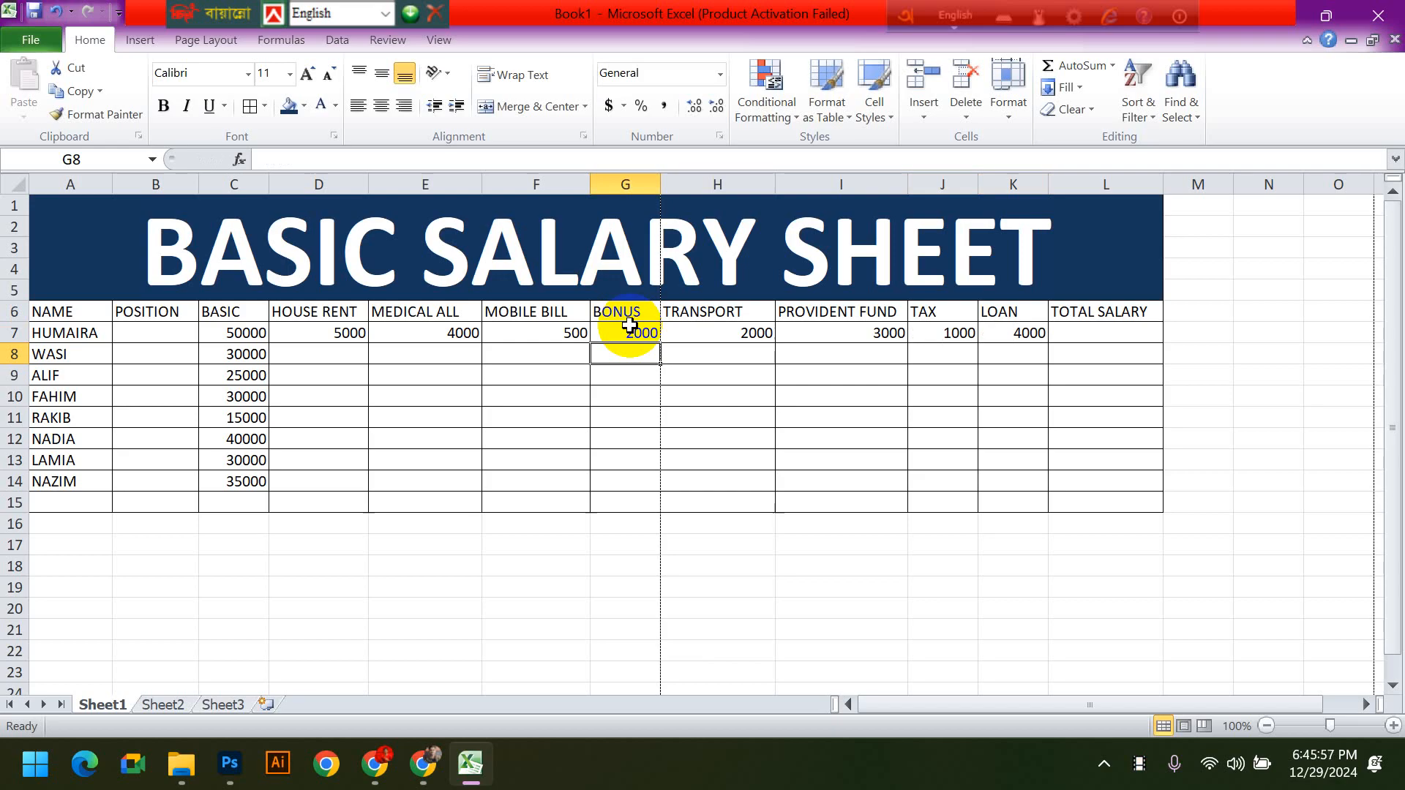
{"action": "left_click", "coordinate": [502, 443]}
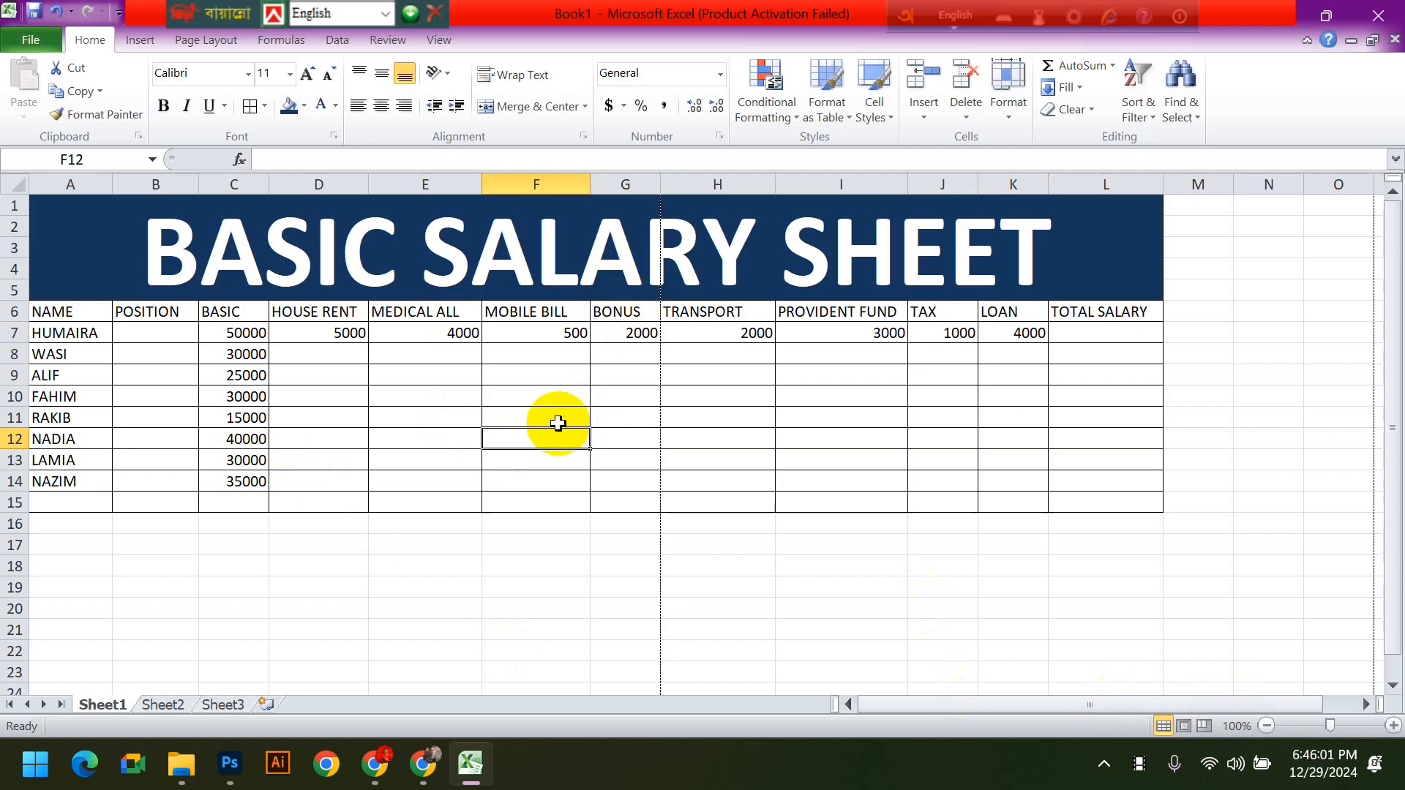
{"action": "left_click_drag", "start_coordinate": [313, 336], "coordinate": [968, 336]}
{"action": "left_click", "coordinate": [1013, 334]}
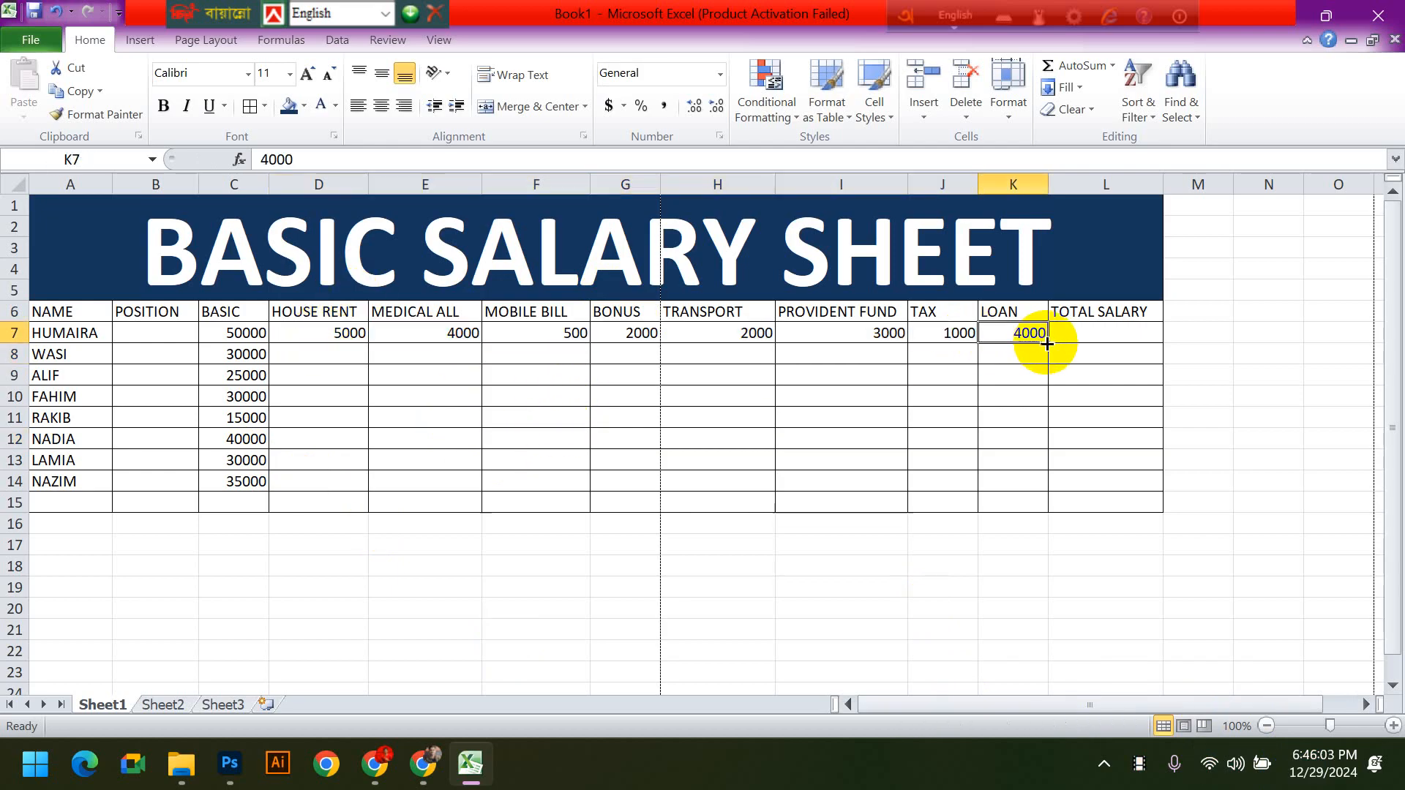
{"action": "left_click", "coordinate": [1013, 502]}
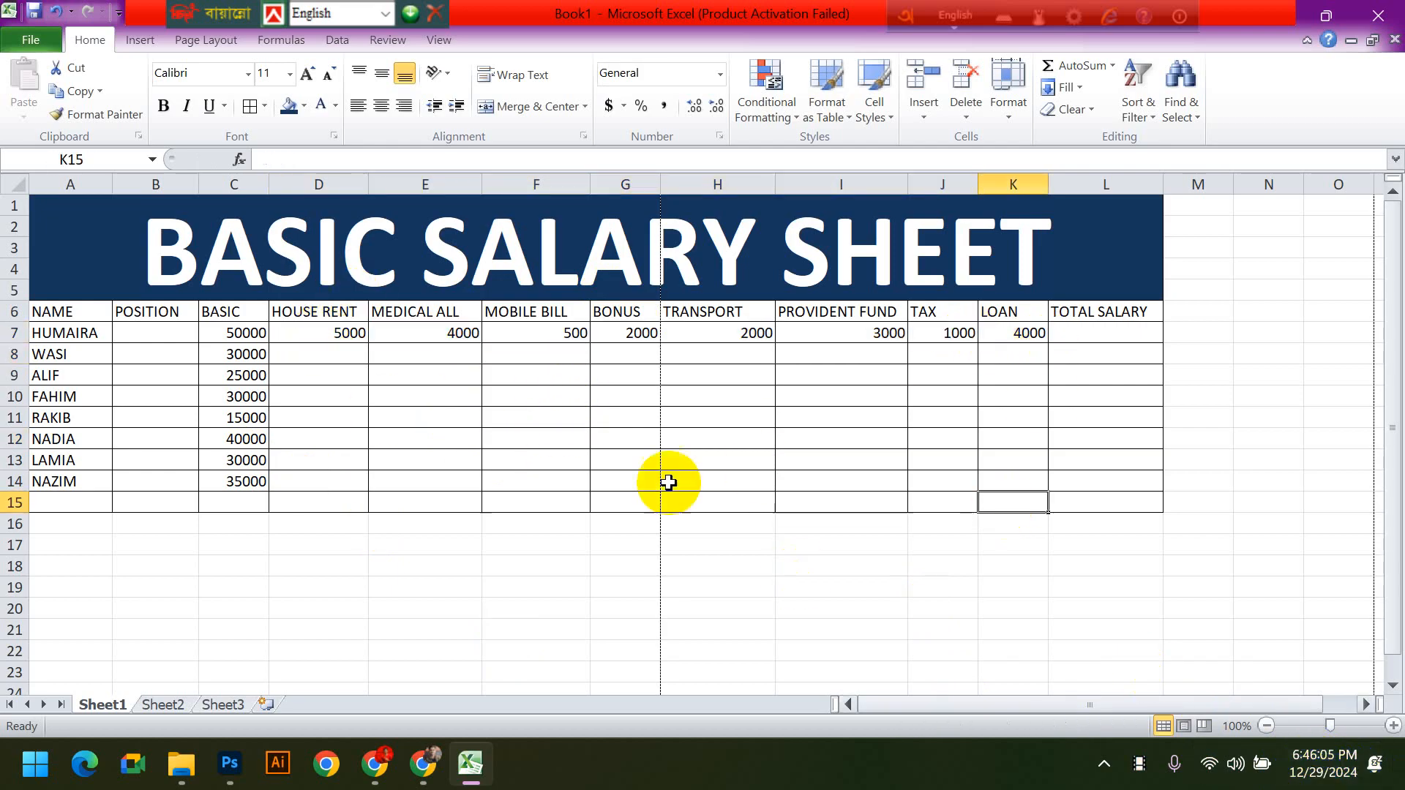
{"action": "left_click", "coordinate": [336, 334]}
{"action": "left_click", "coordinate": [622, 459]}
{"action": "left_click", "coordinate": [347, 336]}
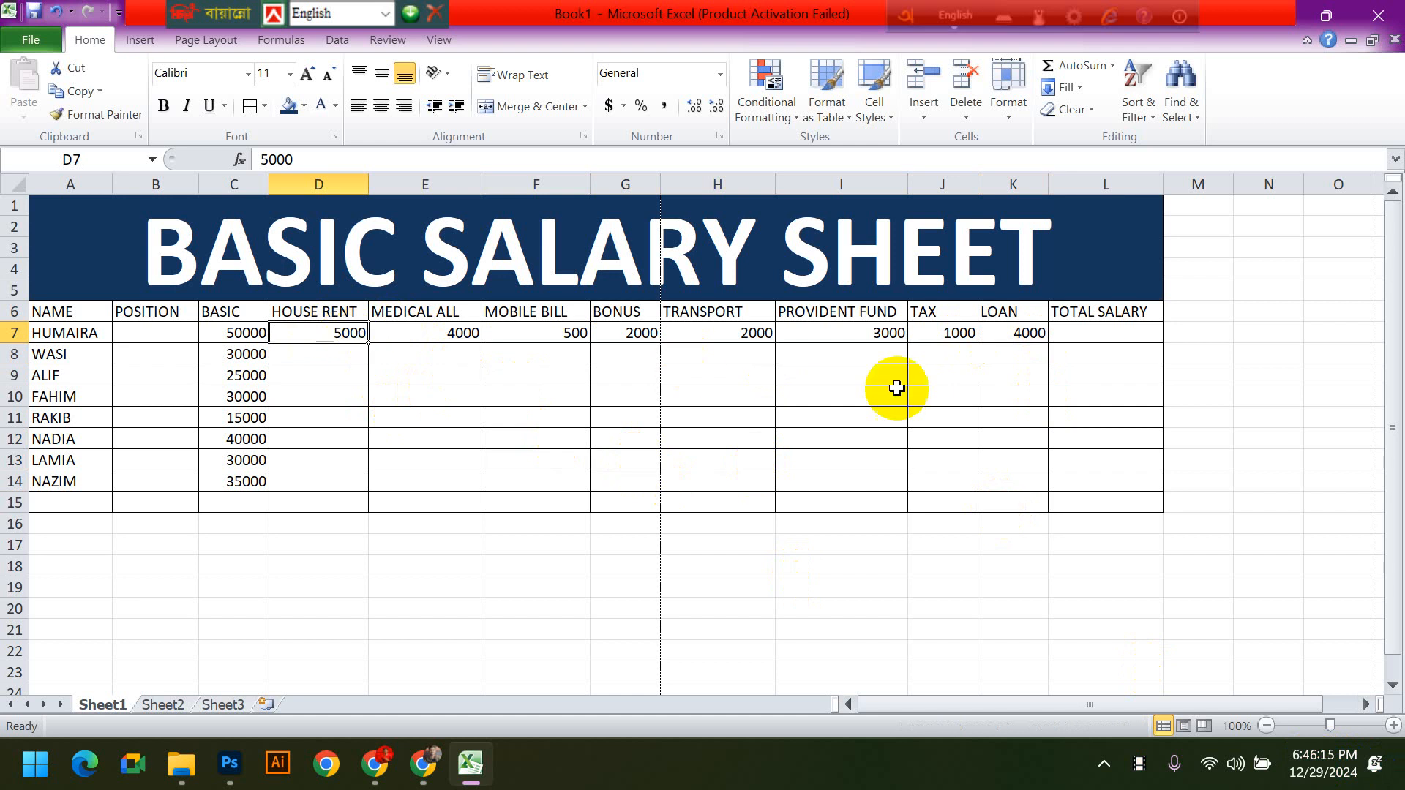
- Start a formula in the first employee's TOTAL SALARY cell L7
{"action": "left_click", "coordinate": [1124, 332]}
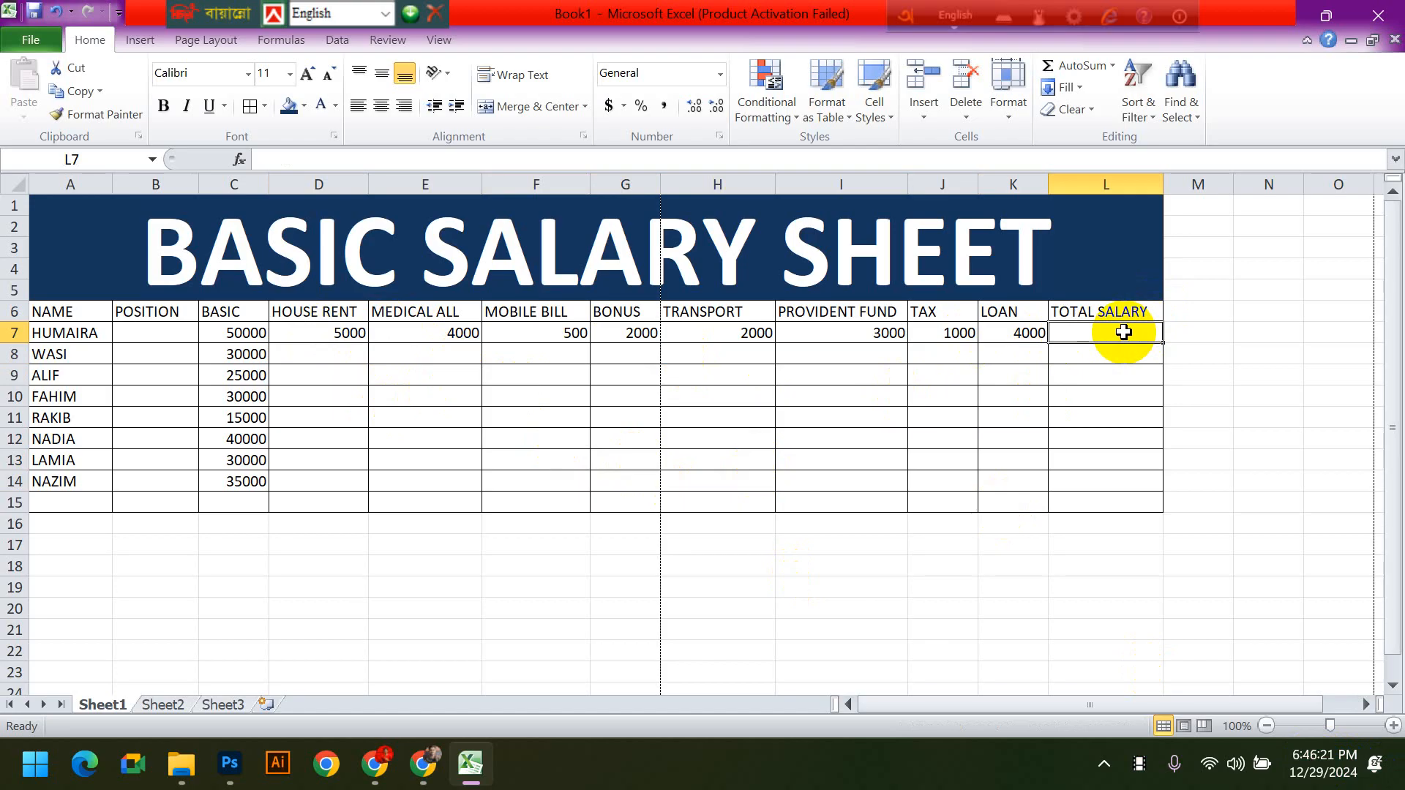
{"action": "type", "text": "="}
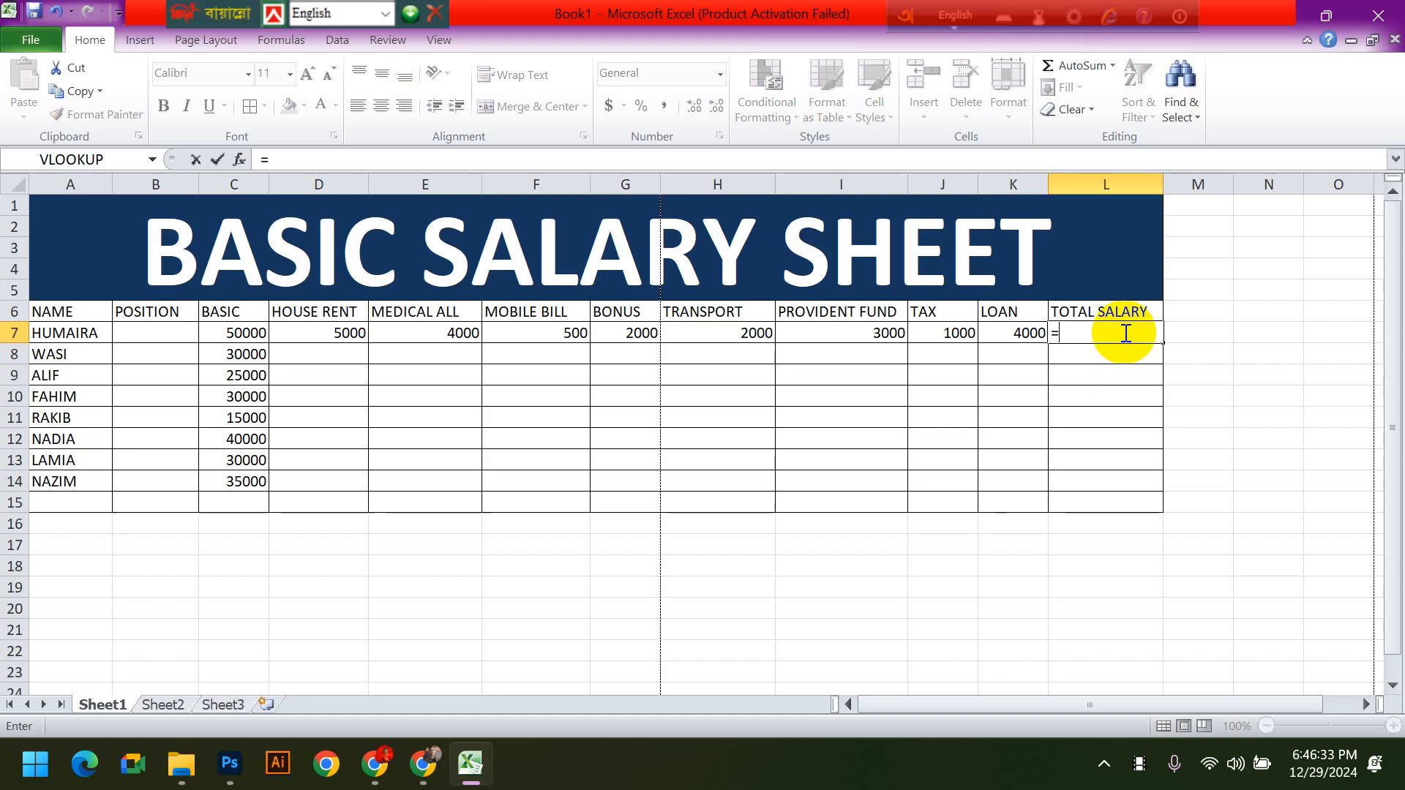
{"action": "left_click", "coordinate": [231, 336]}
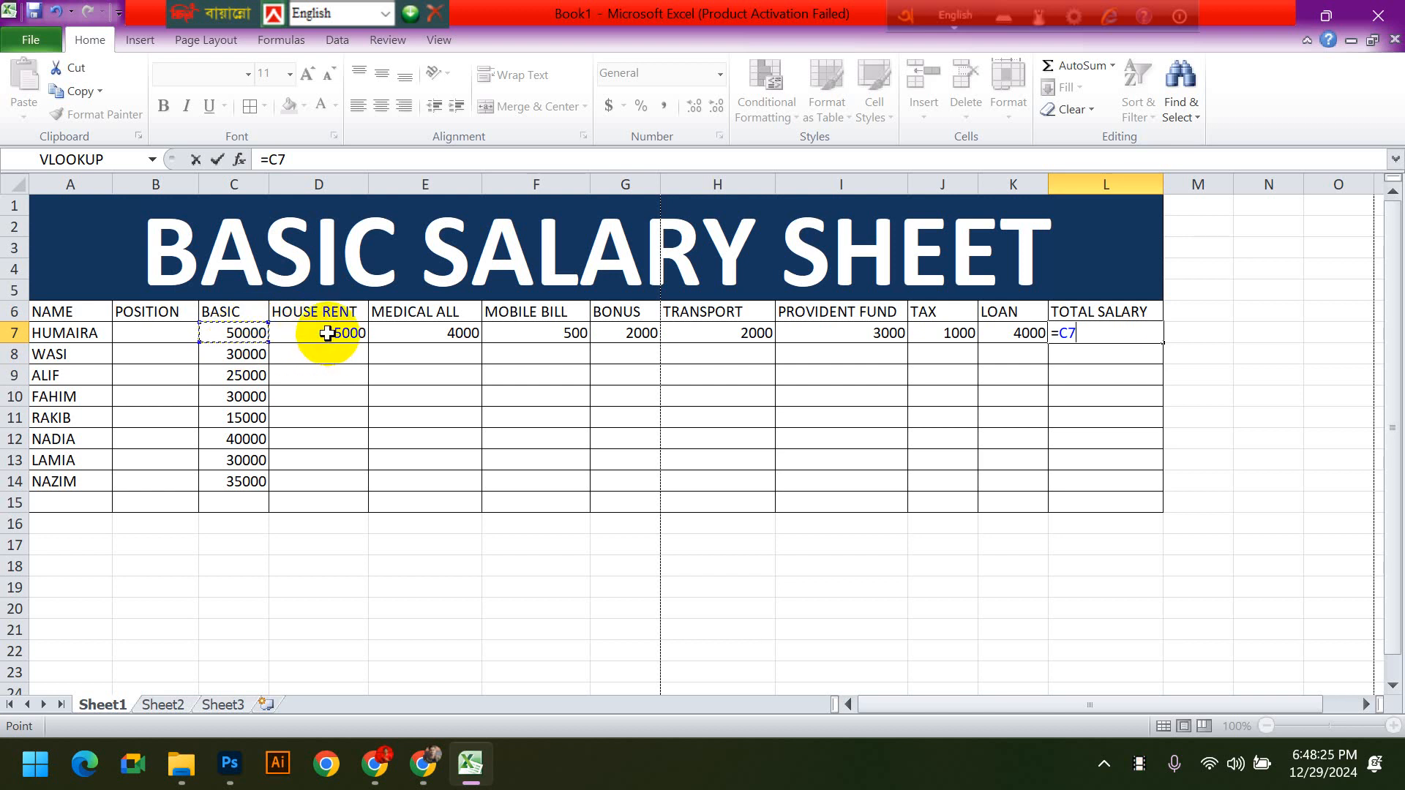
{"action": "type", "text": "+"}
{"action": "left_click", "coordinate": [327, 333]}
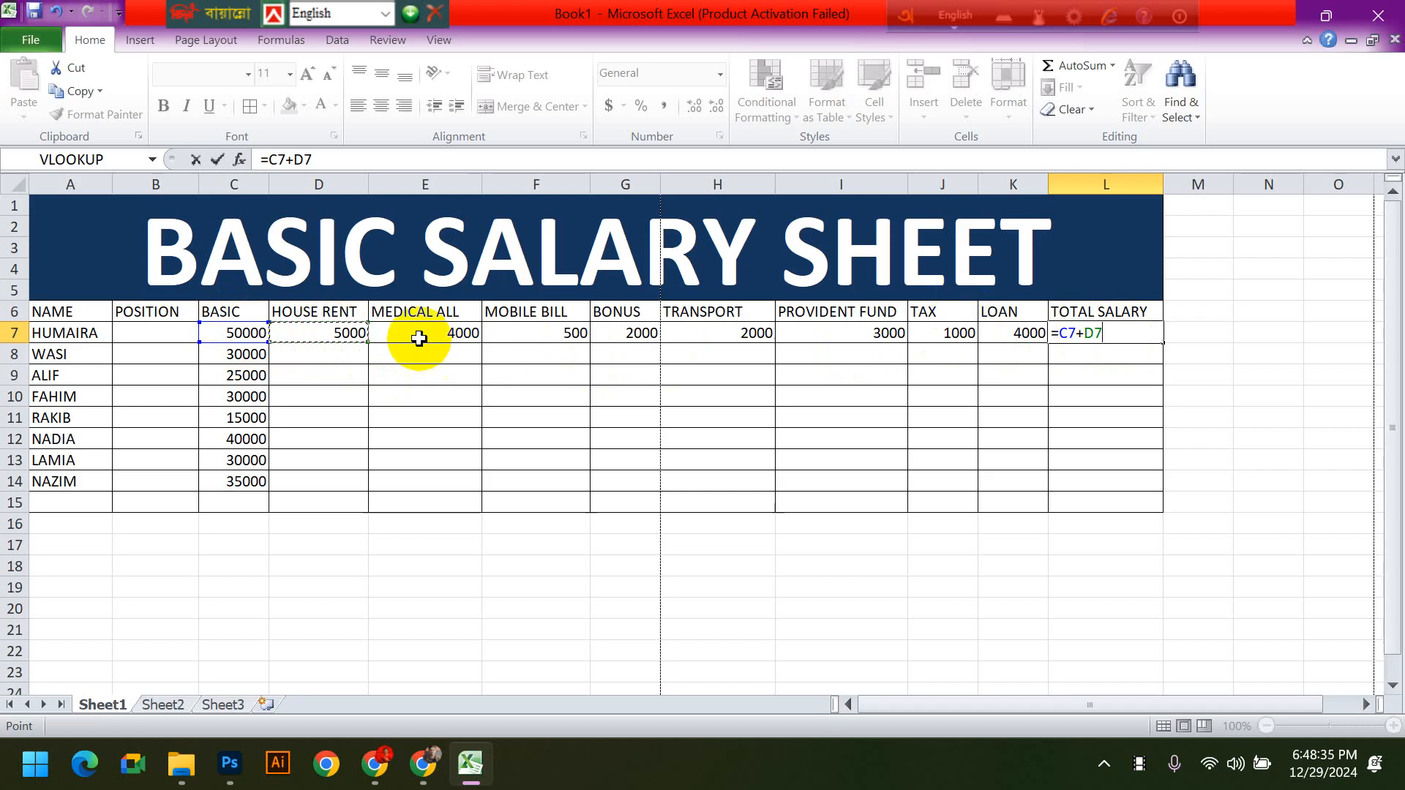
{"action": "key", "text": "BackSpace"}
{"action": "key", "text": "BackSpace"}
{"action": "key", "text": "BackSpace"}
{"action": "key", "text": "BackSpace"}
{"action": "key", "text": "BackSpace"}
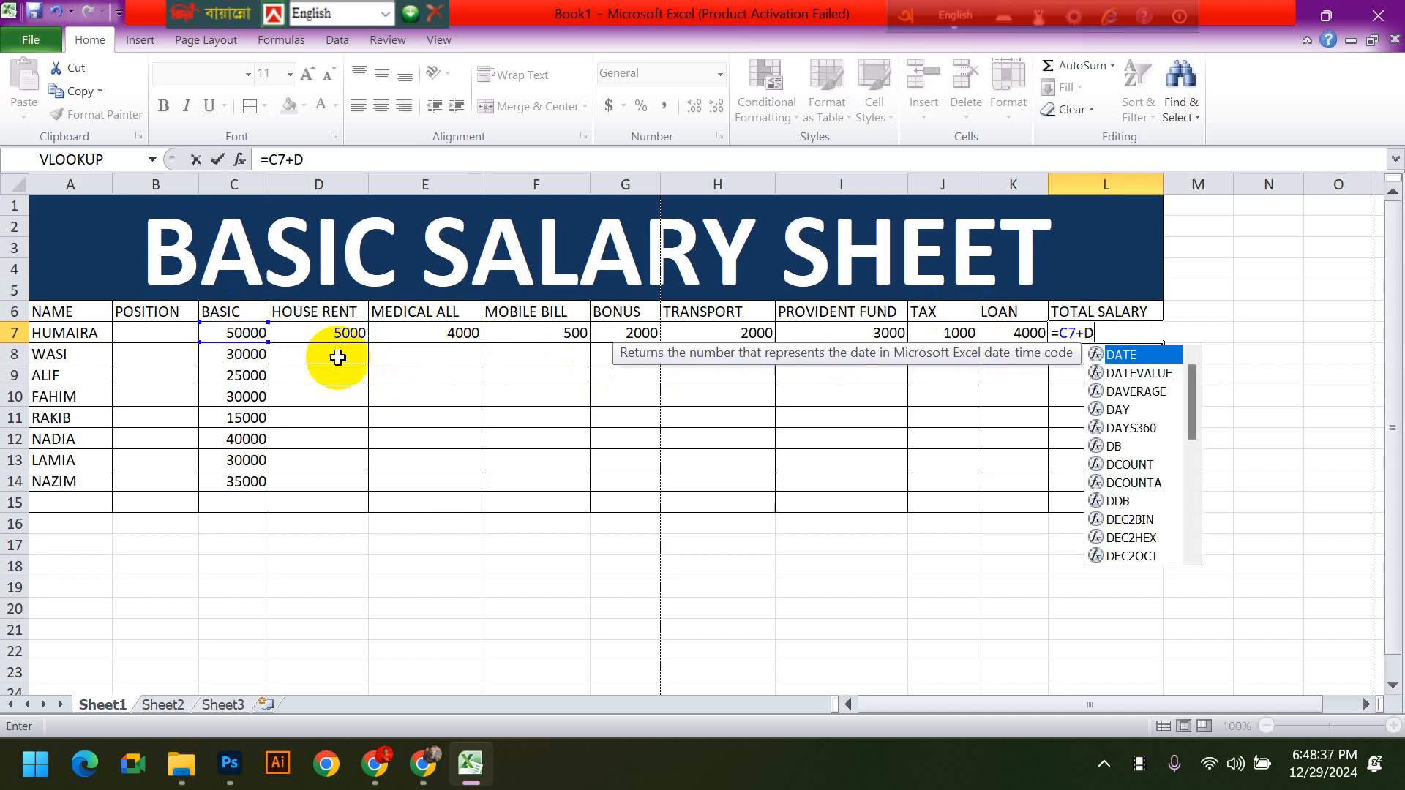
- Add the basic salary and all allowances in the L7 formula as =C7+D7+E7+F7+G7+H7
{"action": "left_click", "coordinate": [241, 337]}
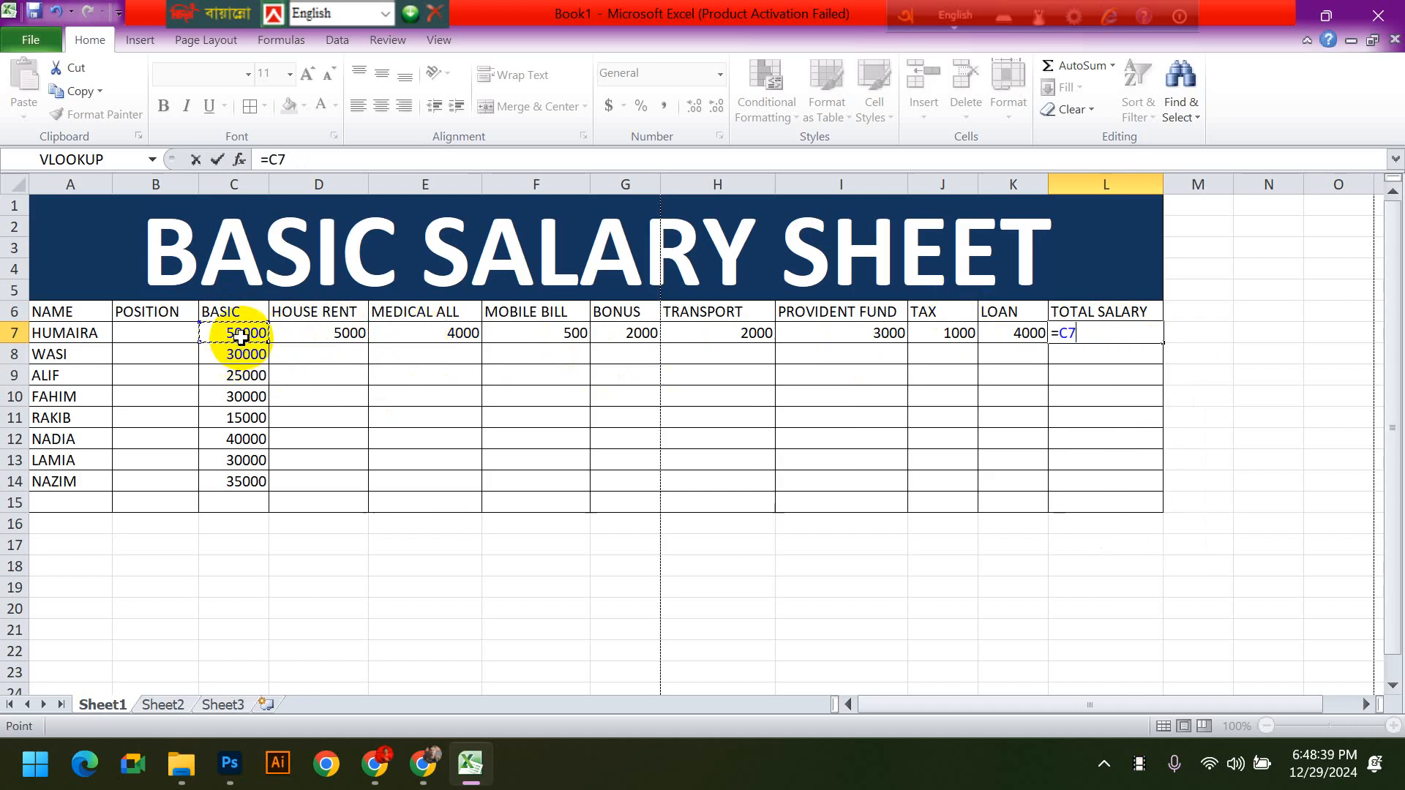
{"action": "type", "text": "+"}
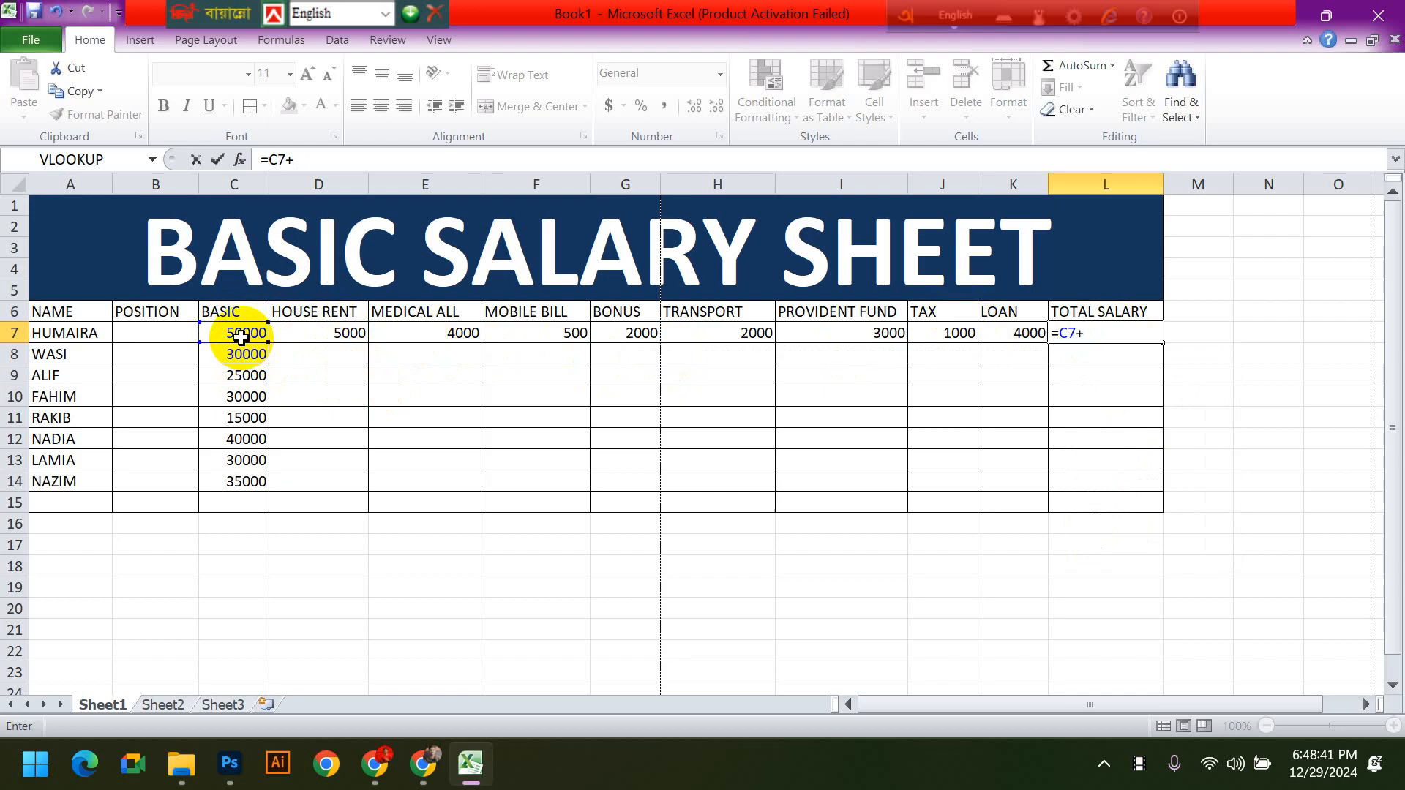
{"action": "left_click", "coordinate": [286, 334]}
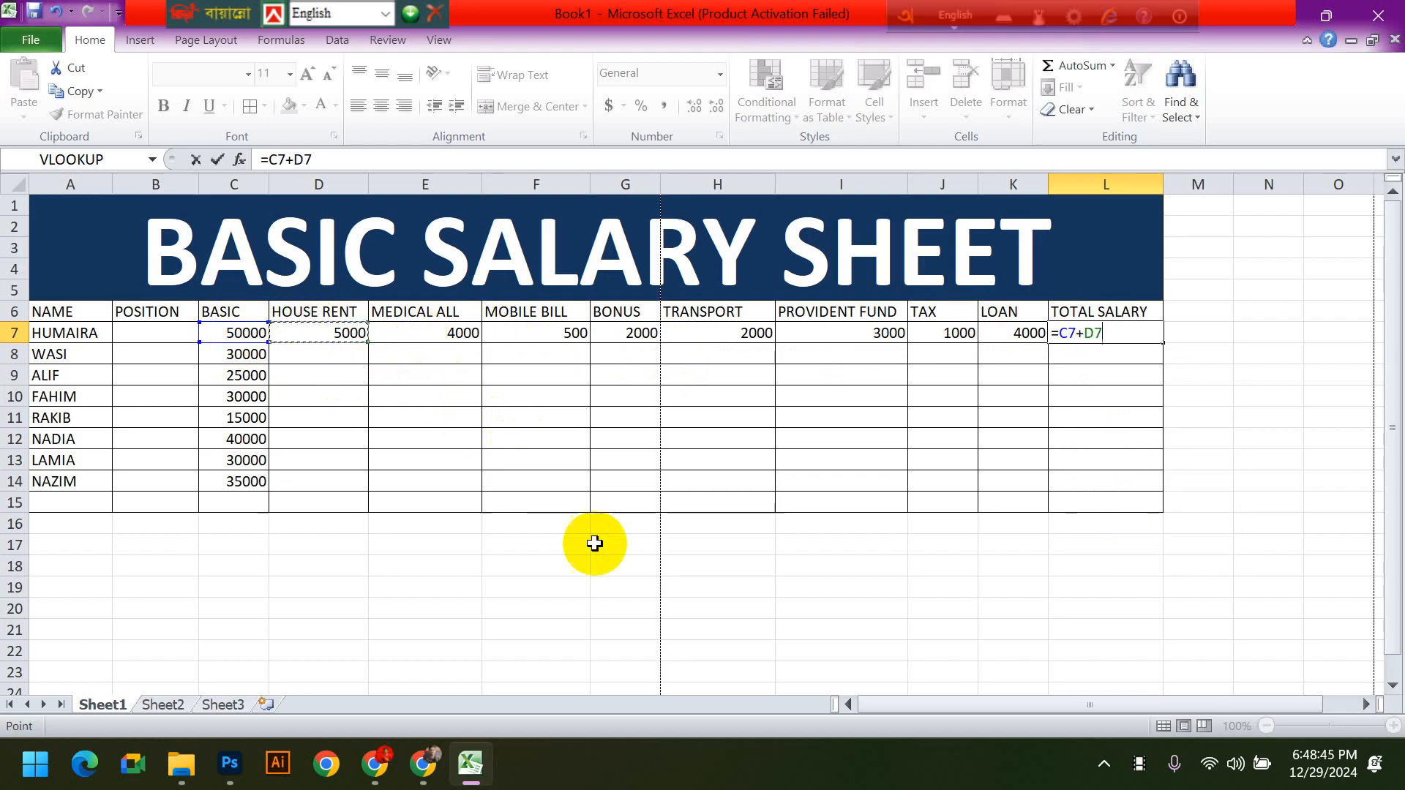
{"action": "type", "text": "+"}
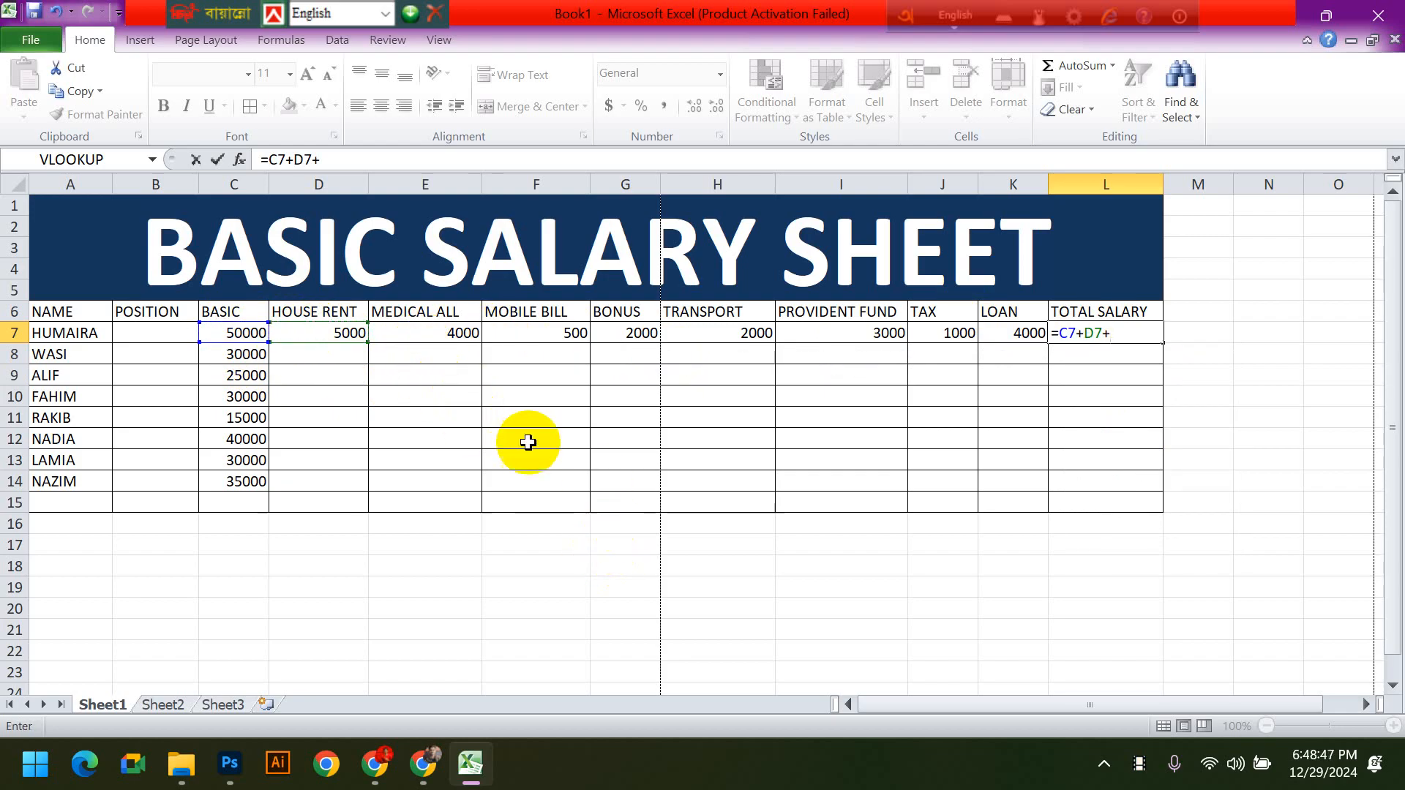
{"action": "left_click", "coordinate": [432, 333]}
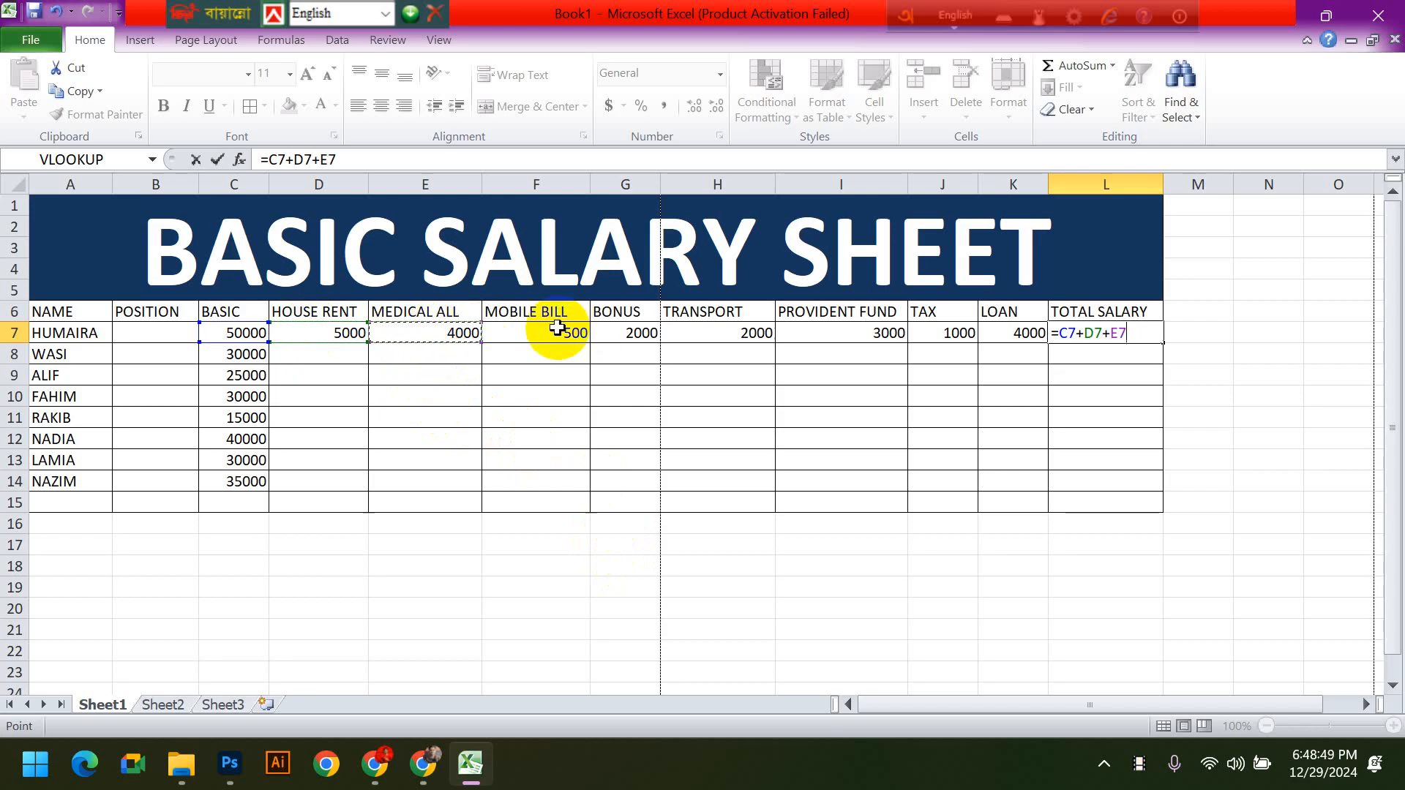
{"action": "type", "text": "+"}
{"action": "left_click", "coordinate": [558, 330]}
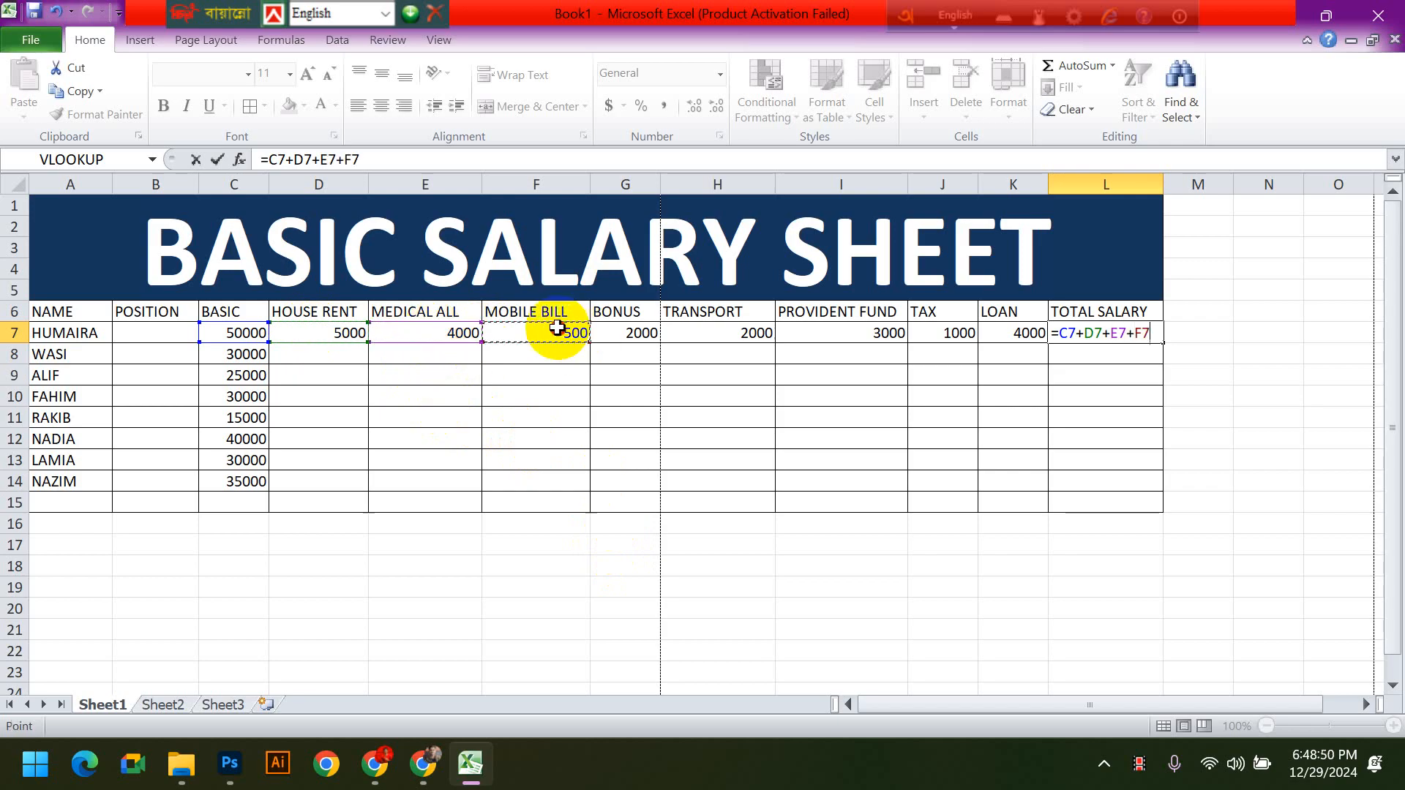
{"action": "type", "text": "+"}
{"action": "left_click", "coordinate": [628, 335]}
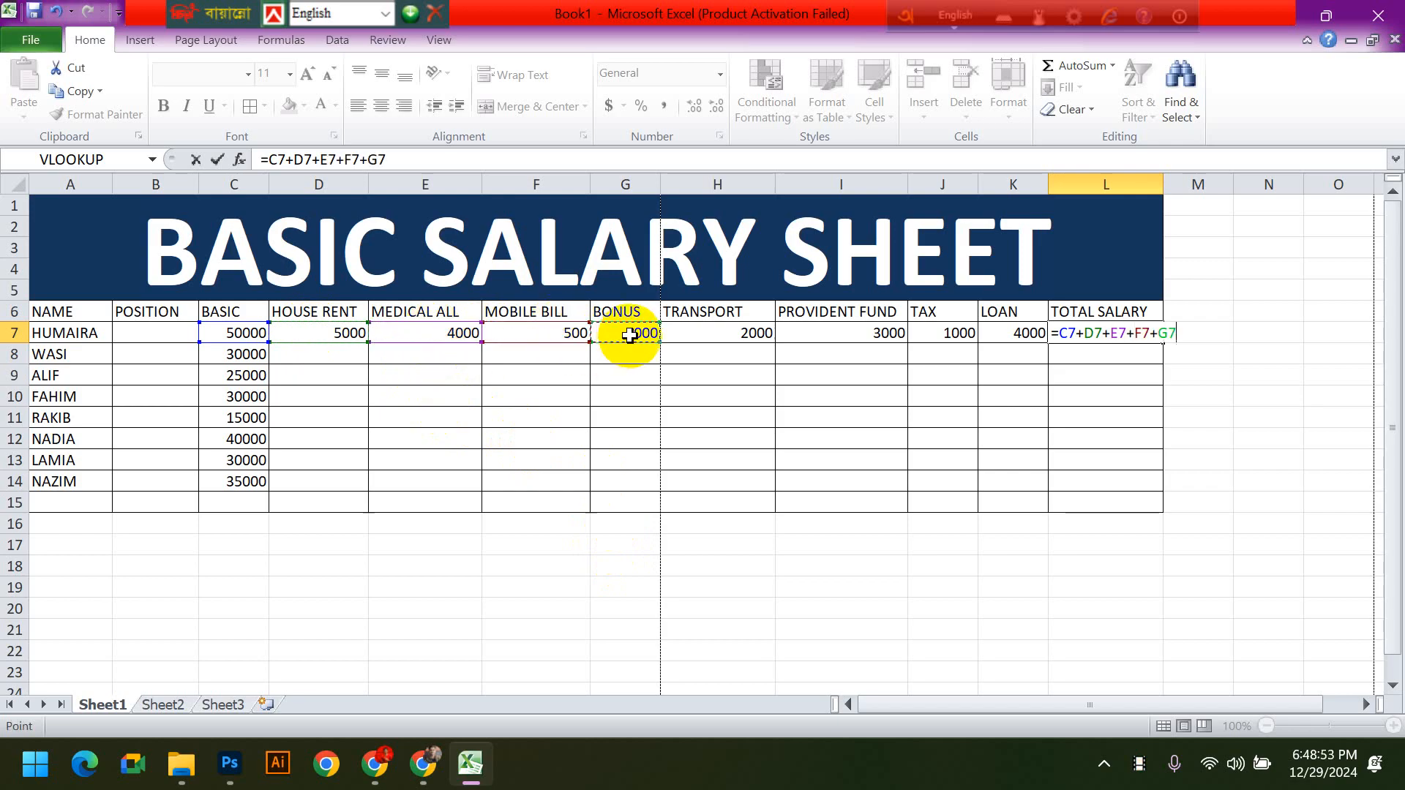
{"action": "type", "text": "+"}
{"action": "left_click", "coordinate": [704, 334]}
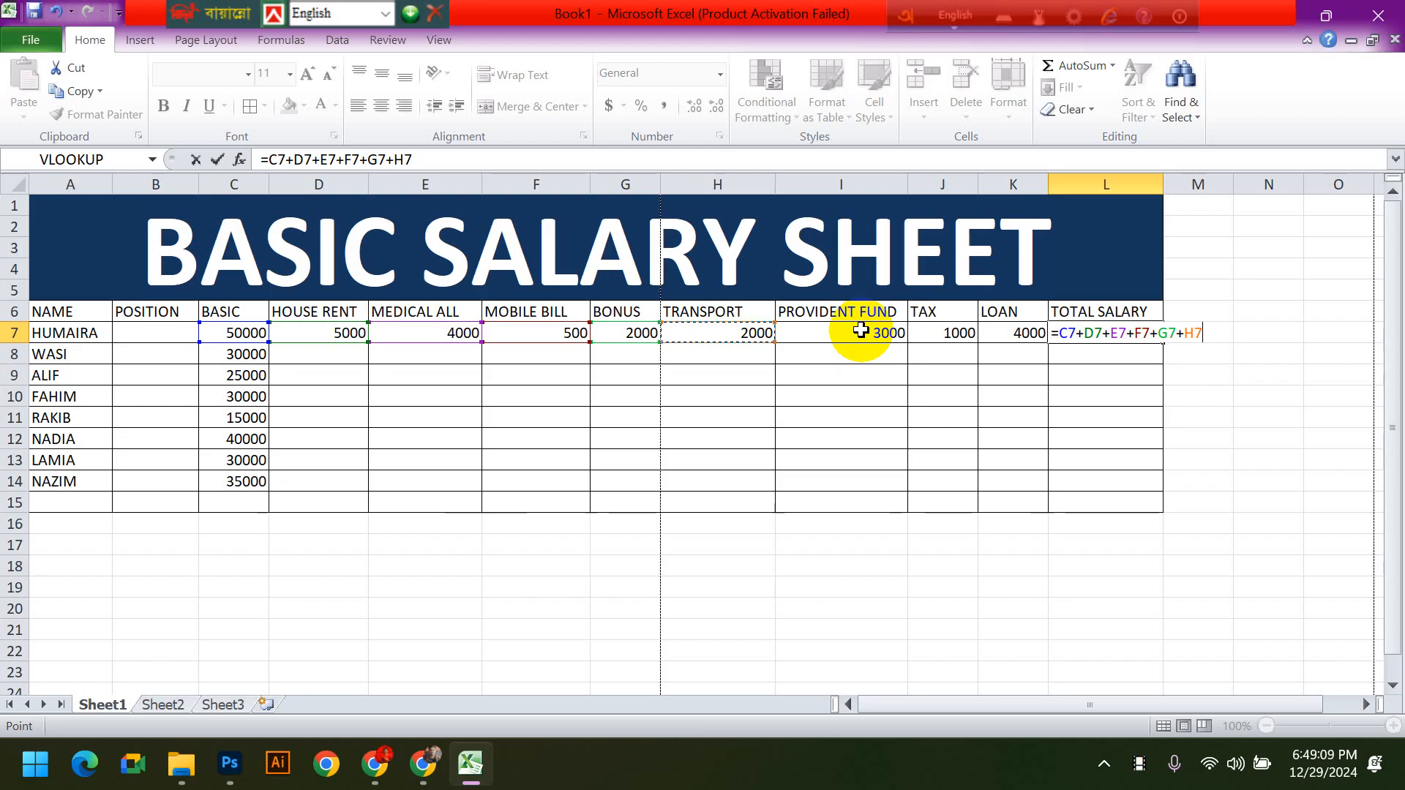
- Subtract provident fund I7, tax J7 and loan K7 in the total salary formula and complete it
{"action": "type", "text": "-"}
{"action": "left_click", "coordinate": [861, 330]}
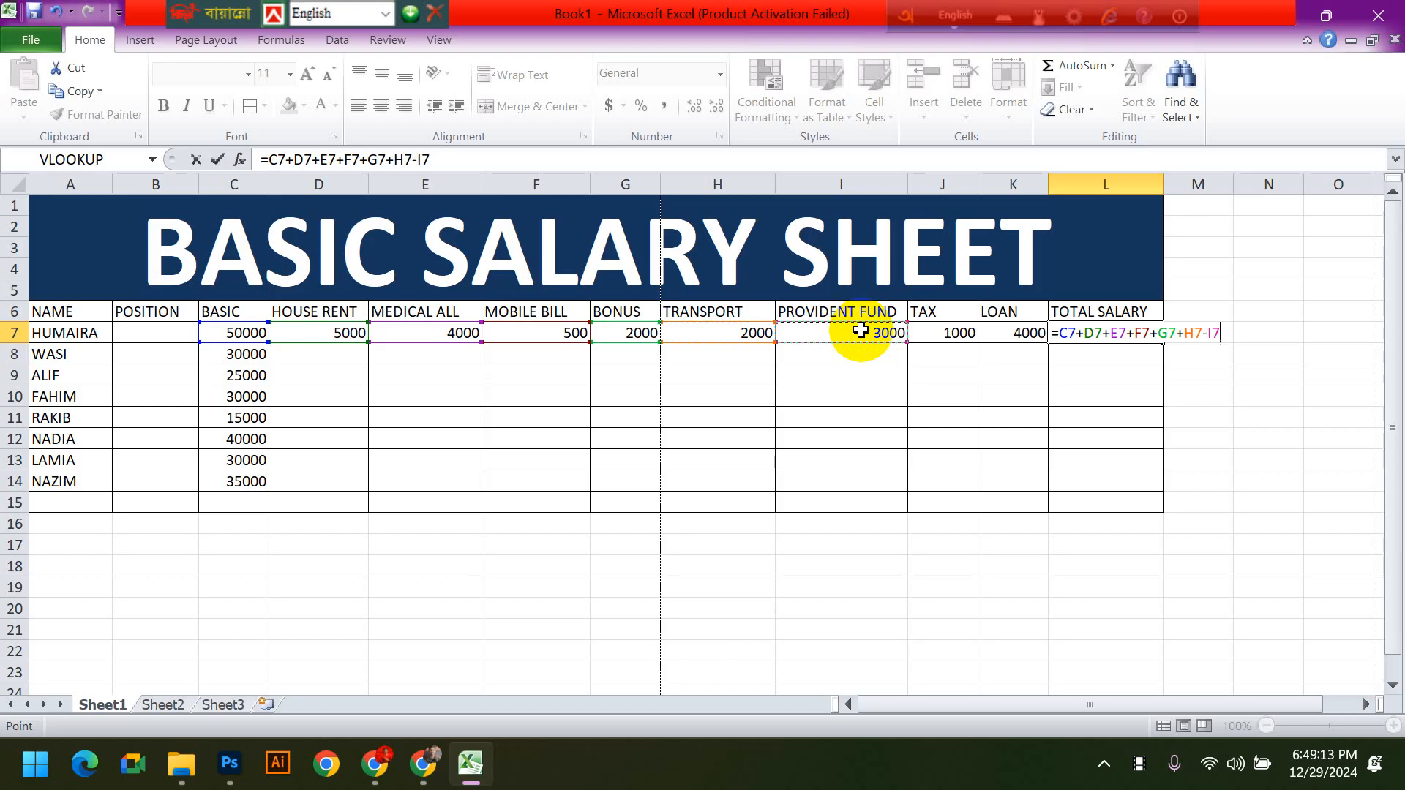
{"action": "type", "text": "-"}
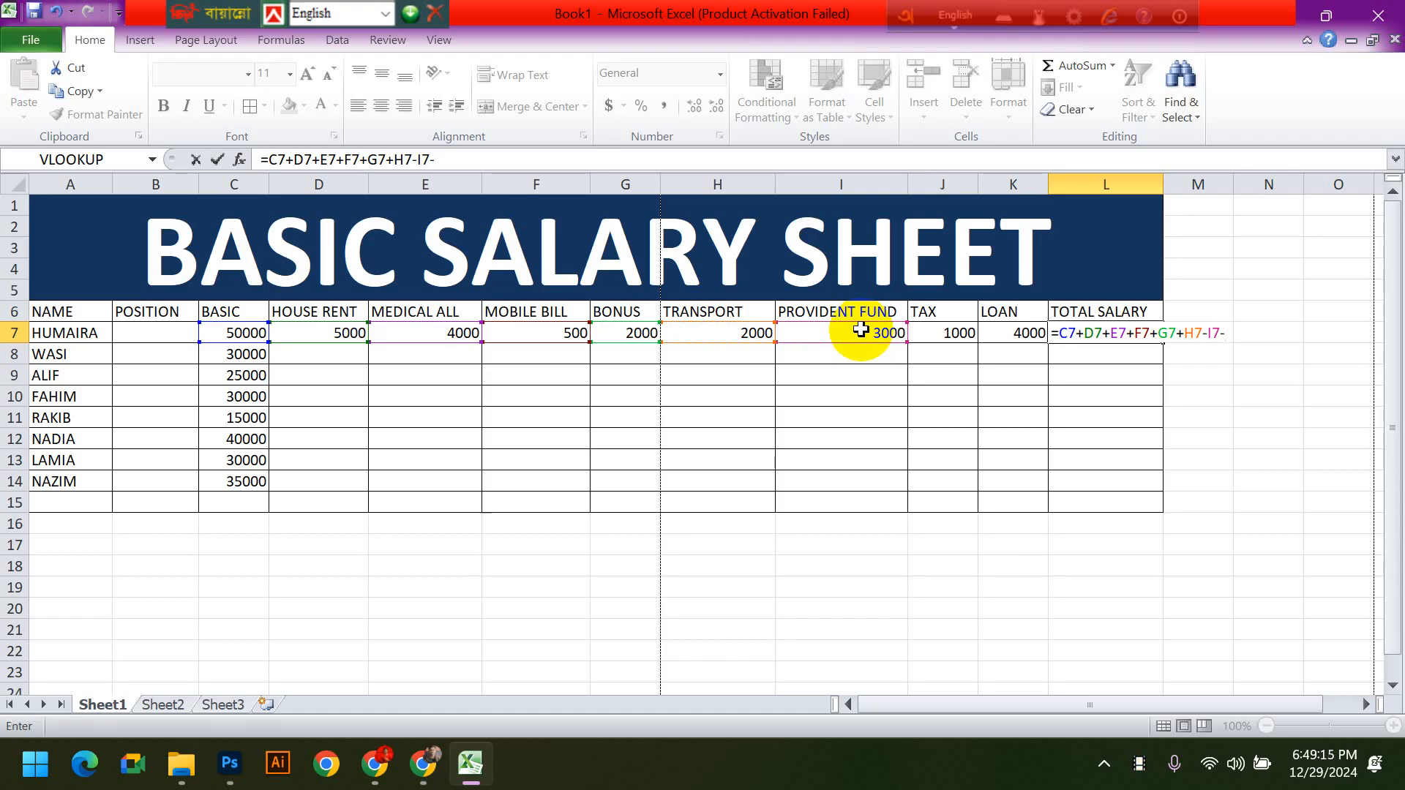
{"action": "left_click", "coordinate": [927, 330]}
{"action": "type", "text": "-"}
{"action": "left_click", "coordinate": [1001, 334]}
{"action": "key", "text": "Return"}
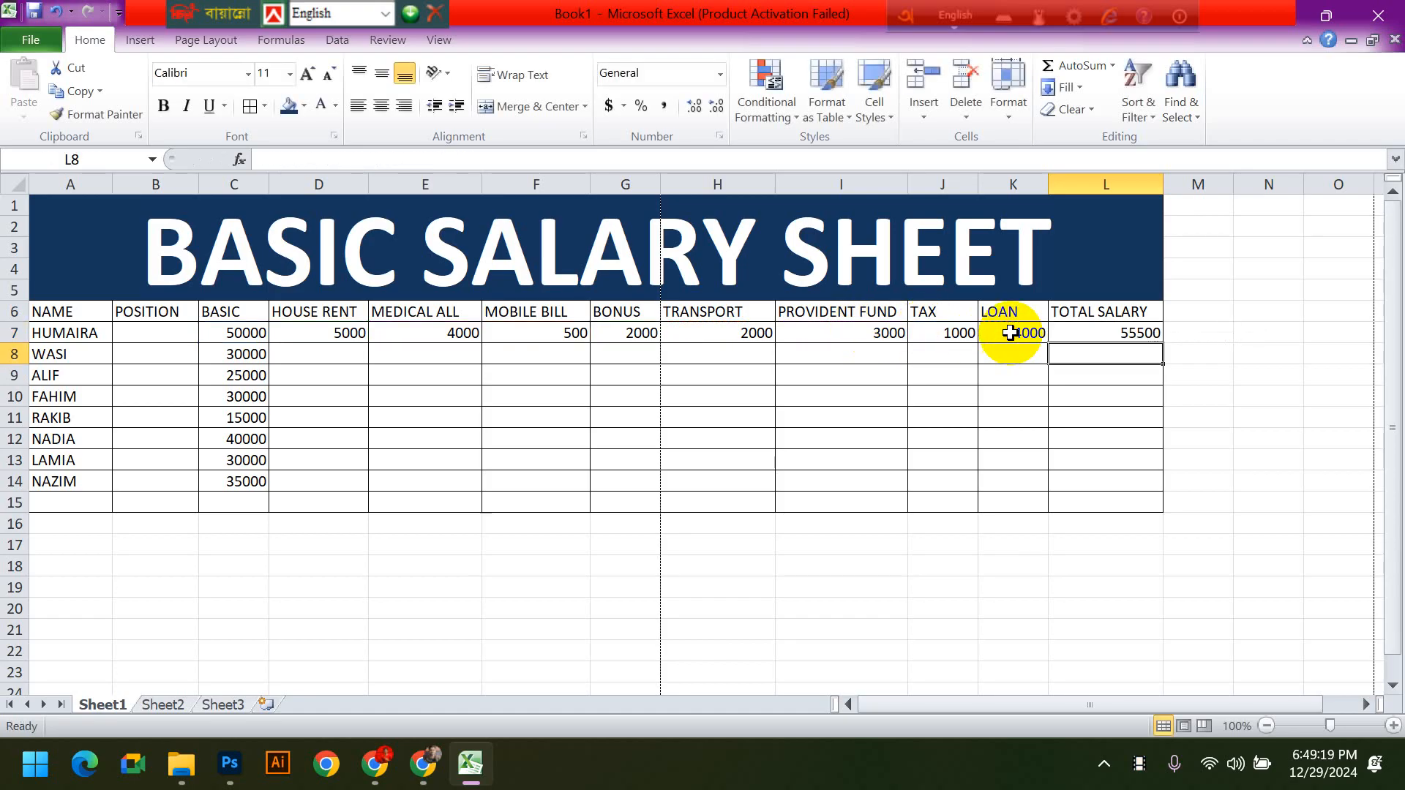
- Fill the total salary formula from L7 down through L15
{"action": "left_click", "coordinate": [1106, 330]}
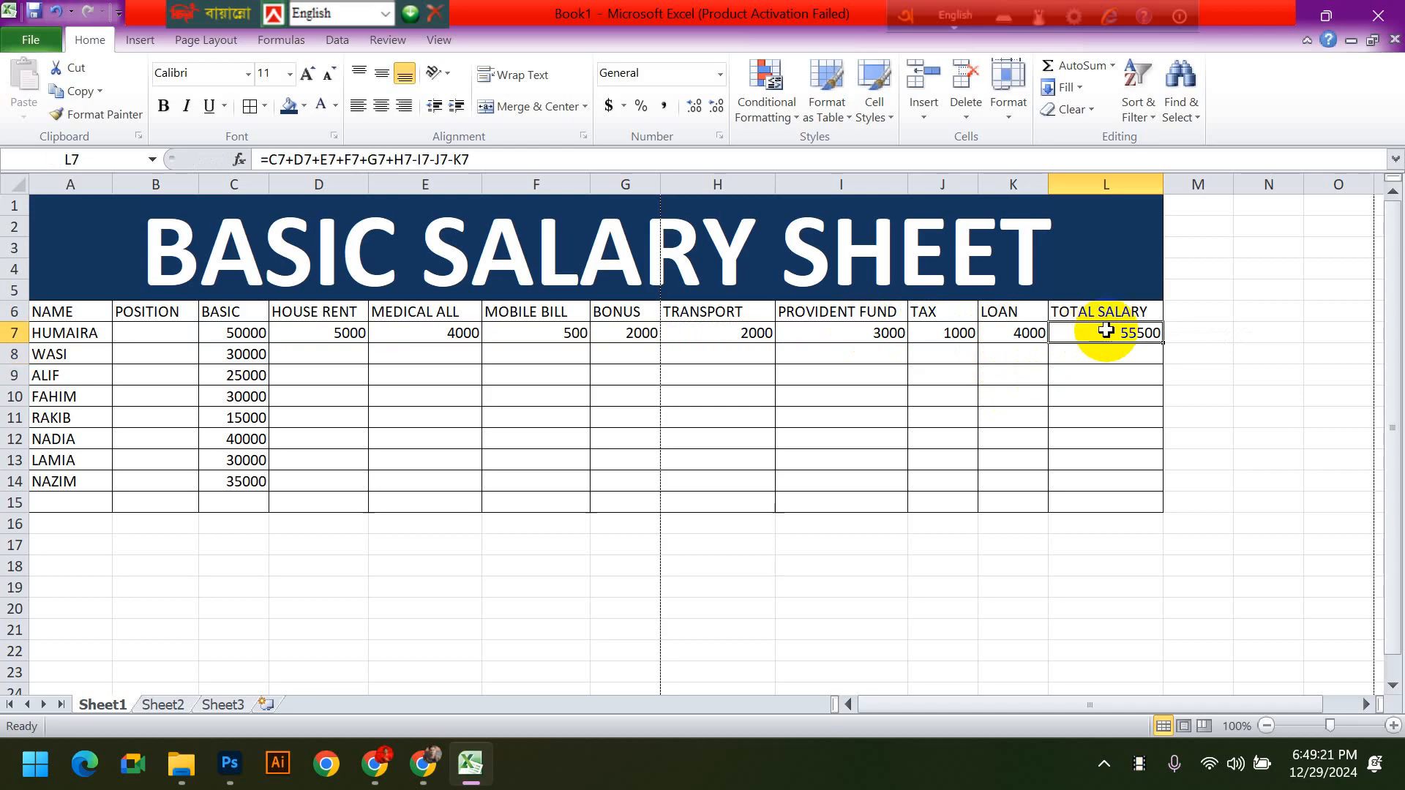
{"action": "left_click", "coordinate": [349, 349]}
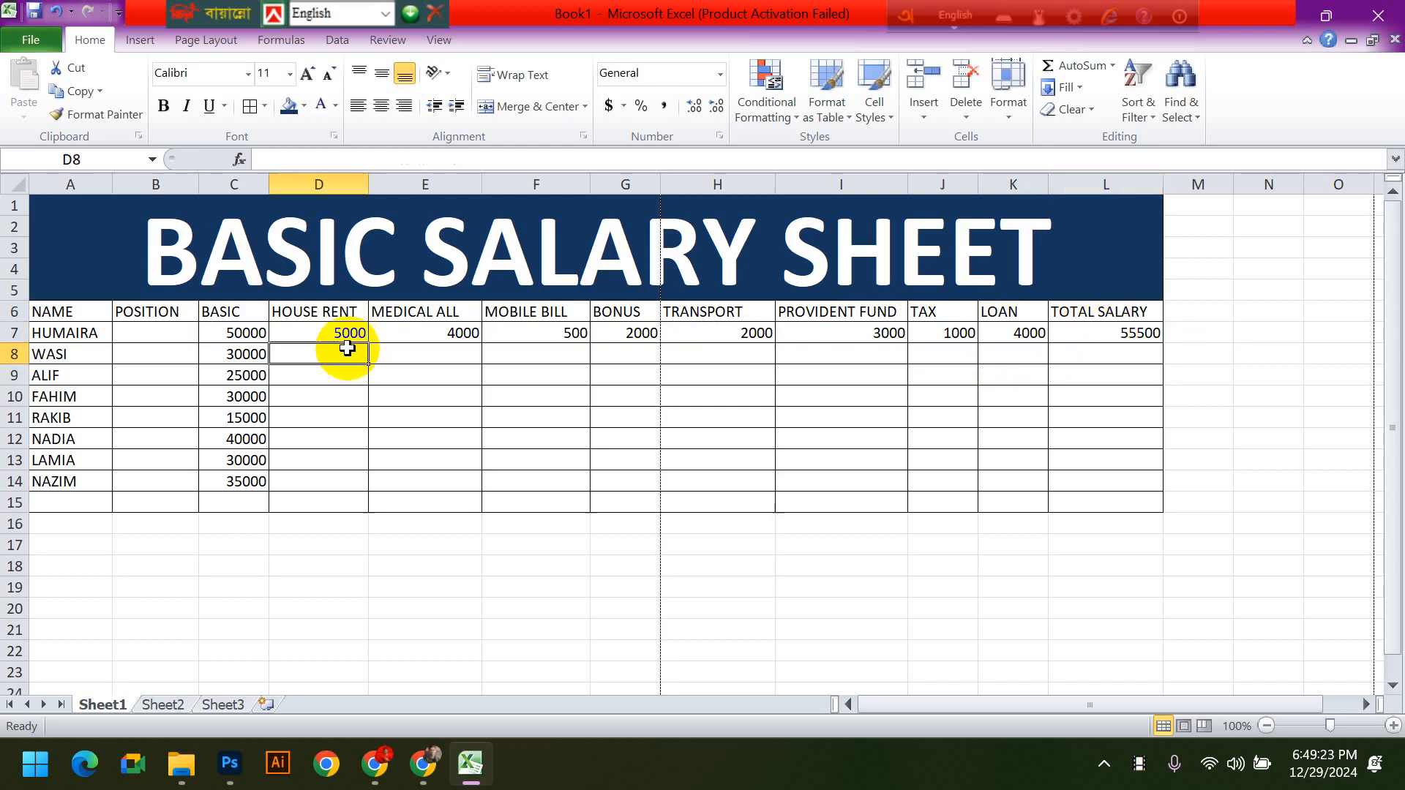
{"action": "left_click", "coordinate": [415, 352]}
{"action": "left_click", "coordinate": [713, 379]}
{"action": "left_click", "coordinate": [1156, 333]}
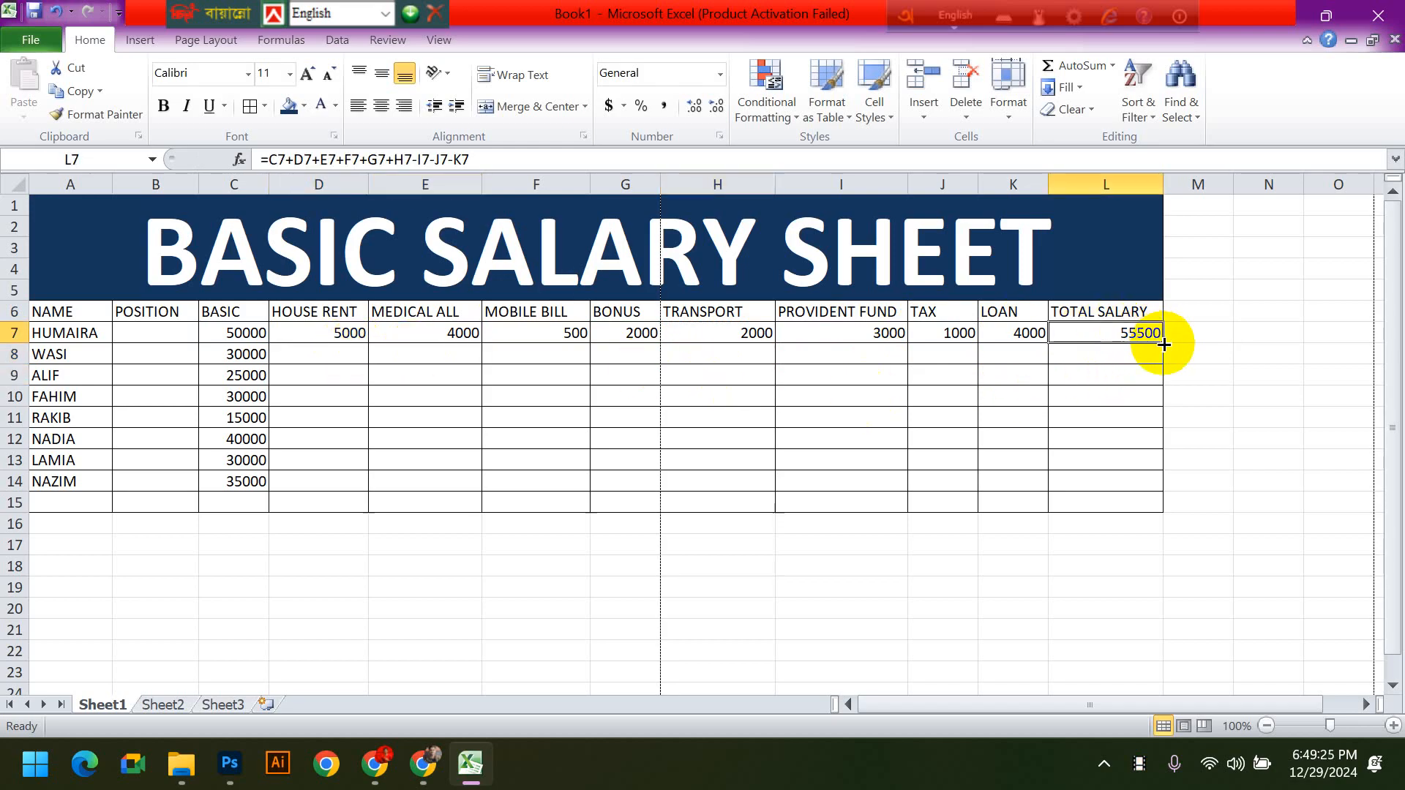
{"action": "left_click_drag", "start_coordinate": [1162, 343], "coordinate": [1163, 508]}
{"action": "left_click", "coordinate": [1261, 563]}
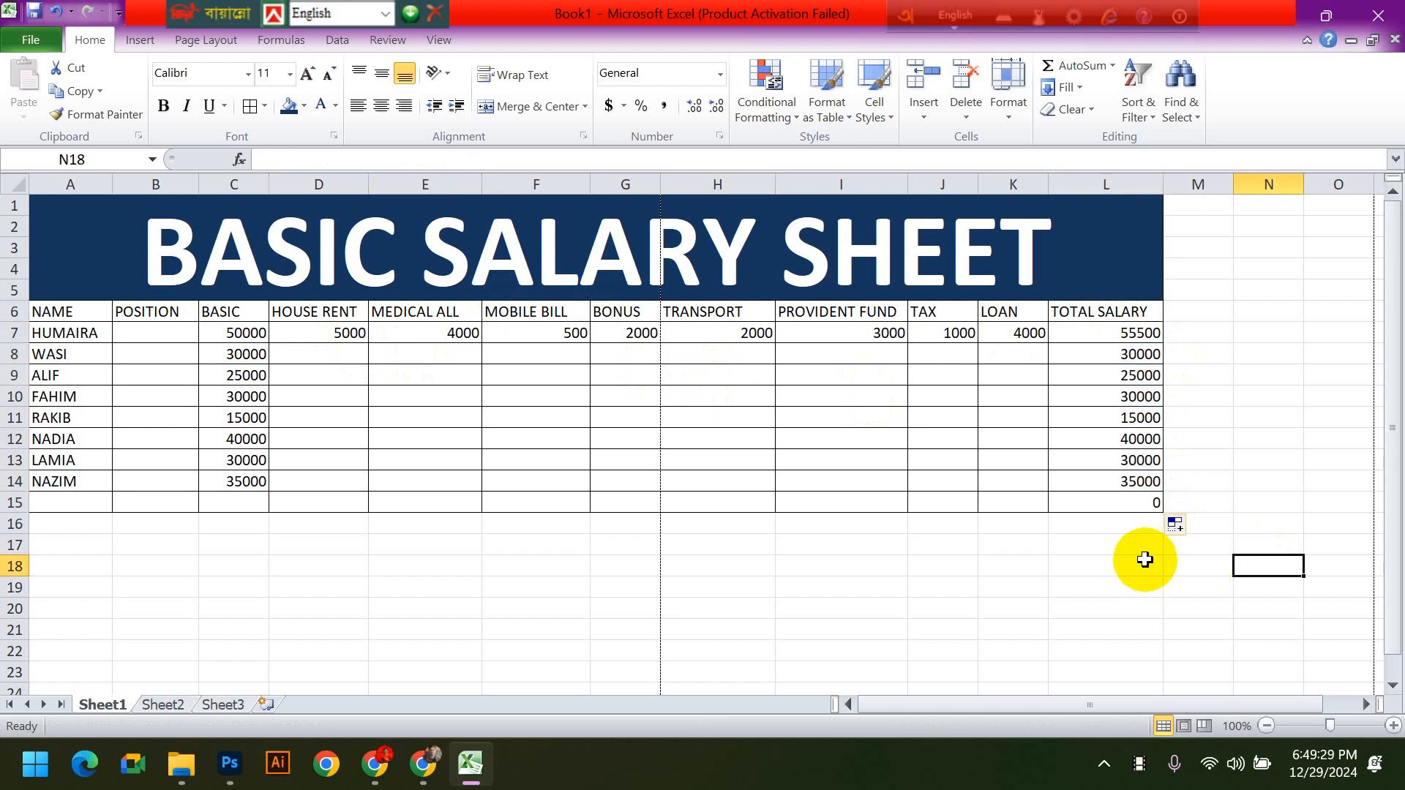
- Check the filled totals against the basic salaries, and undo the formula fill in L8:L15
{"action": "left_click_drag", "start_coordinate": [1120, 374], "coordinate": [1127, 480]}
{"action": "left_click", "coordinate": [240, 373]}
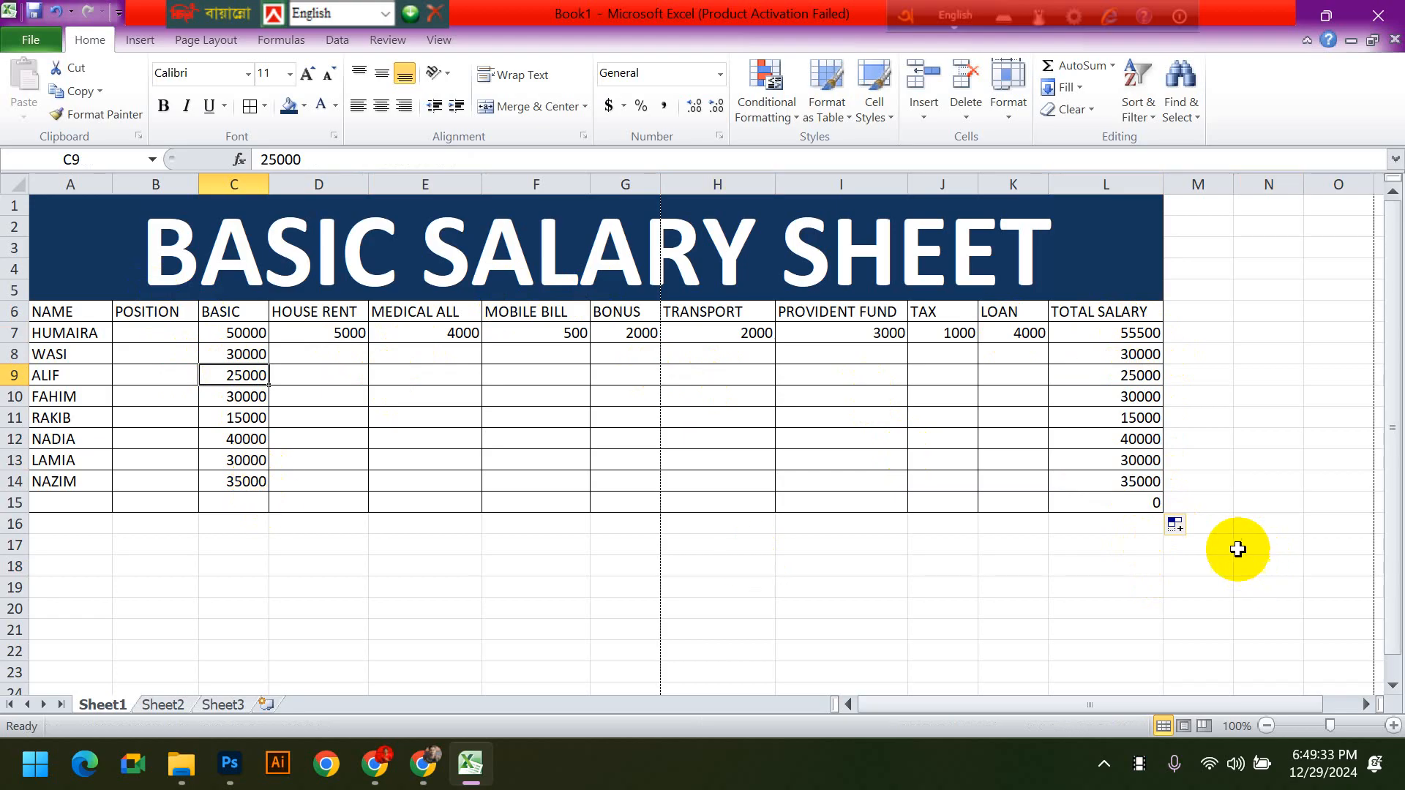
{"action": "key", "text": "ctrl+z"}
{"action": "left_click", "coordinate": [1218, 562]}
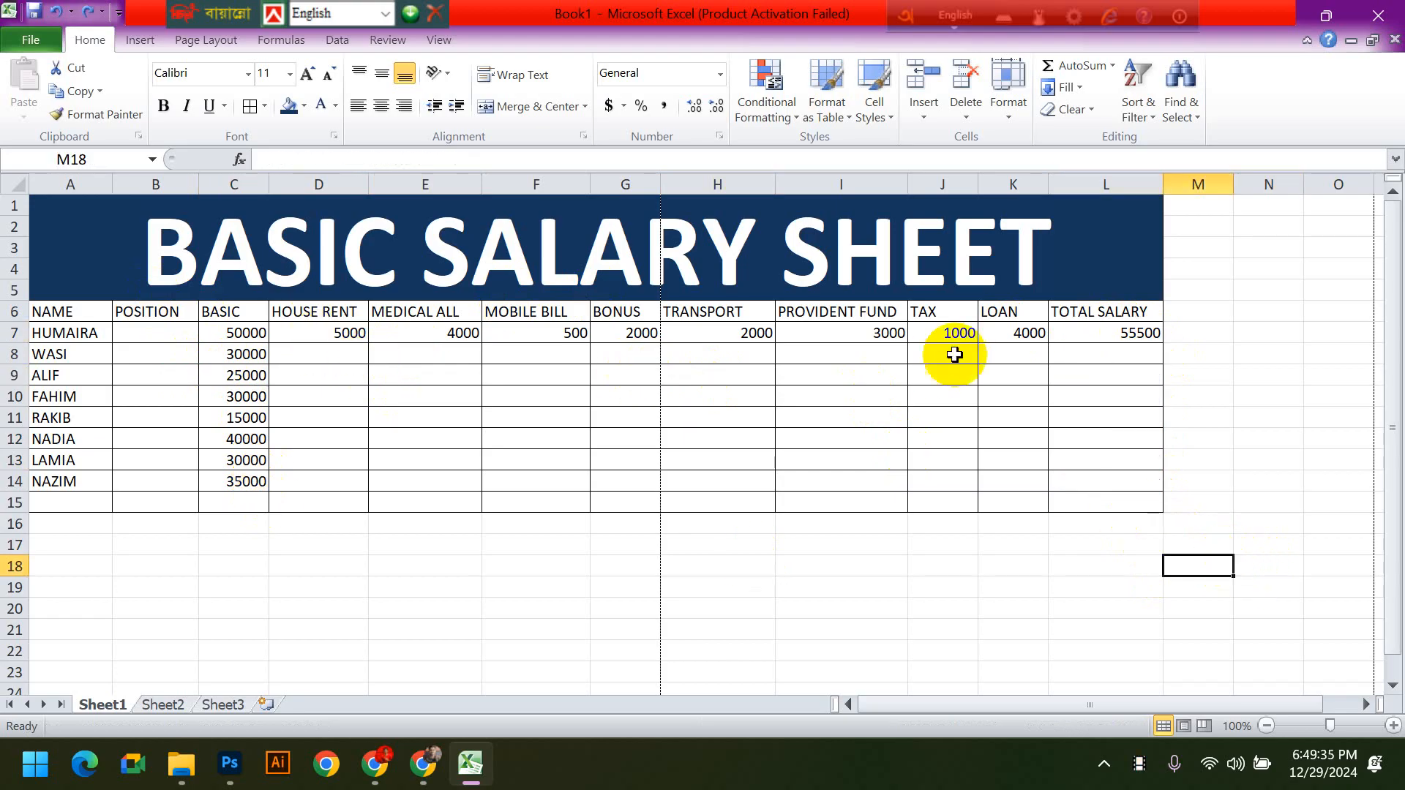
- Clear the total salary formula from the first employee's cell L7
{"action": "left_click", "coordinate": [1121, 336]}
{"action": "key", "text": "Delete"}
{"action": "left_click", "coordinate": [1189, 457]}
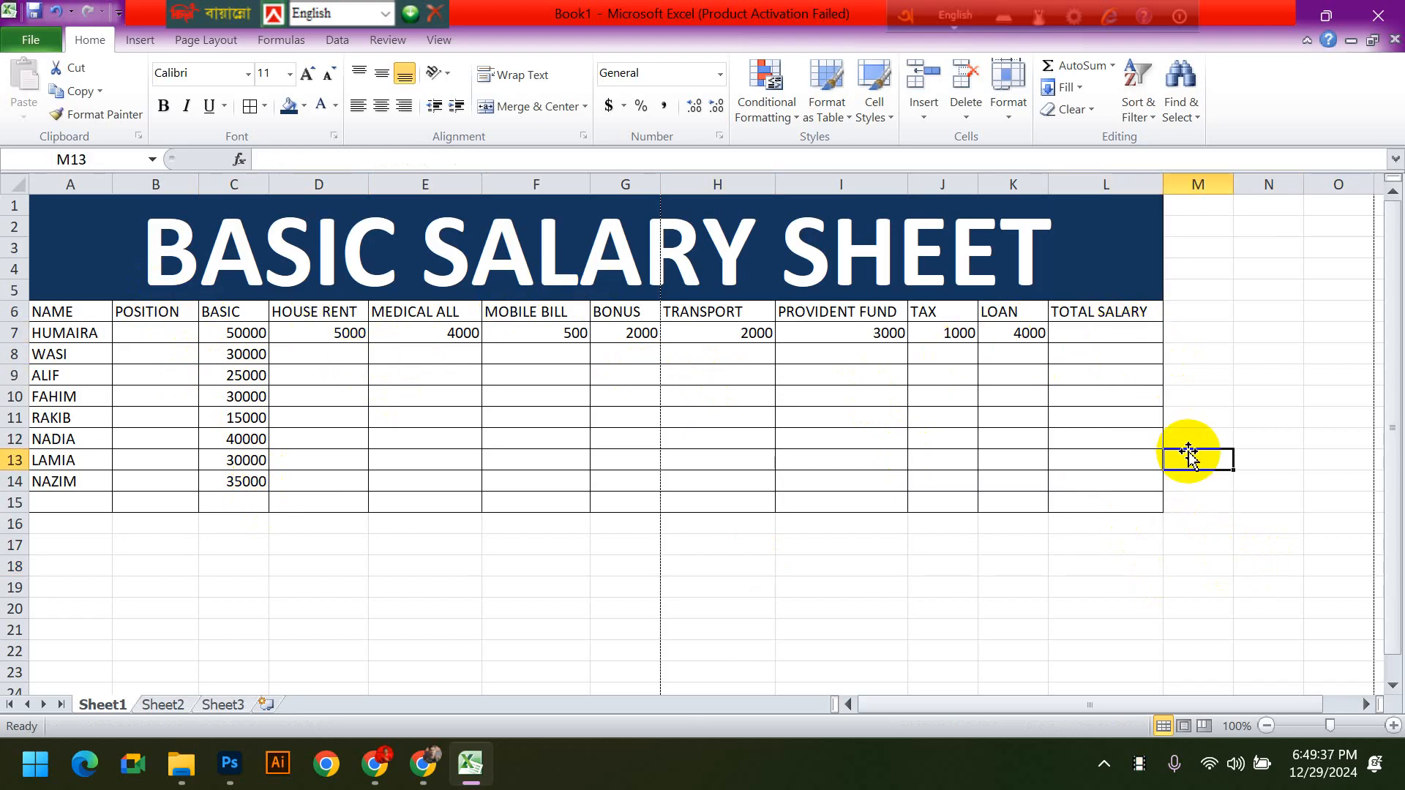
- Enter the second employee's house rent 4000, medical allowance 3000 and mobile bill 300 in row 8
{"action": "left_click", "coordinate": [337, 354]}
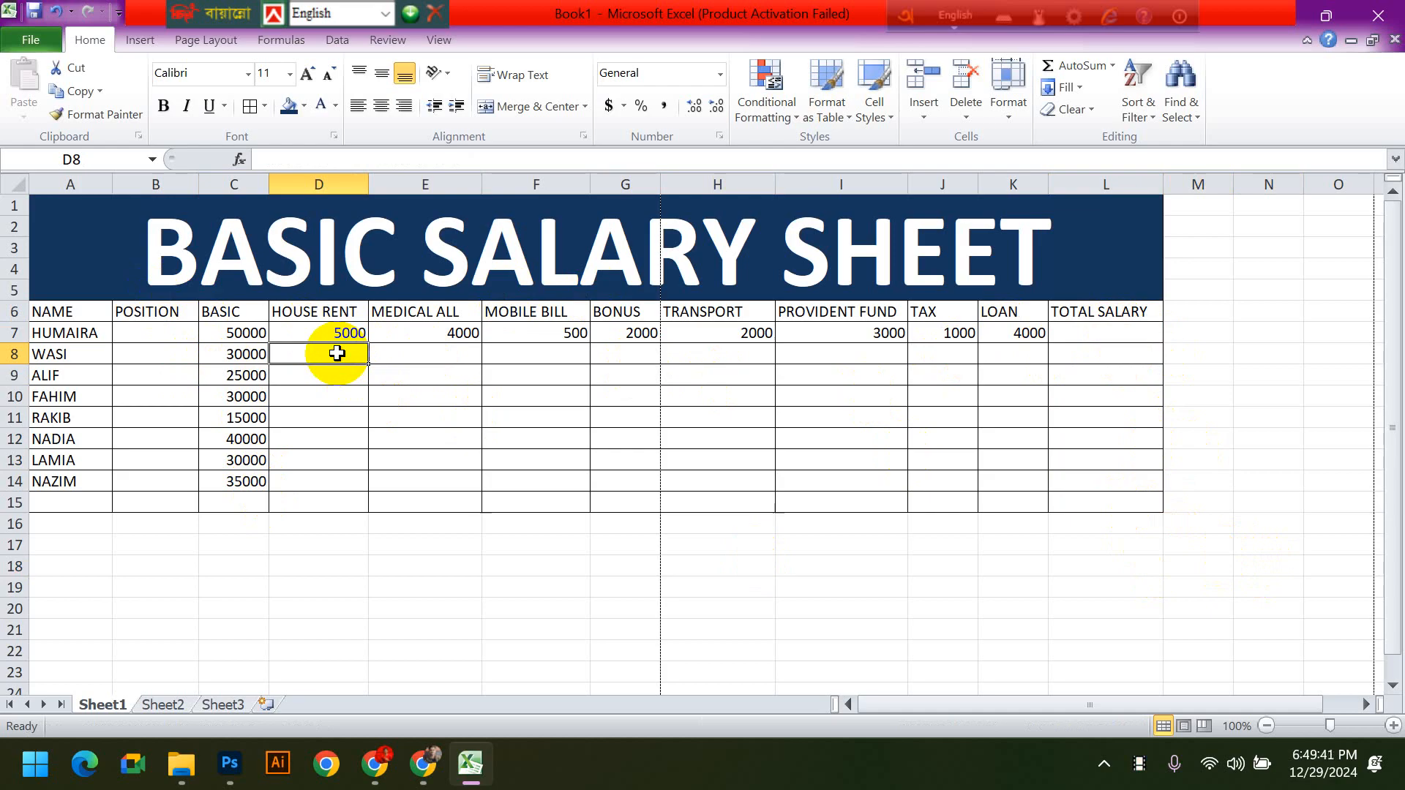
{"action": "type", "text": "4000"}
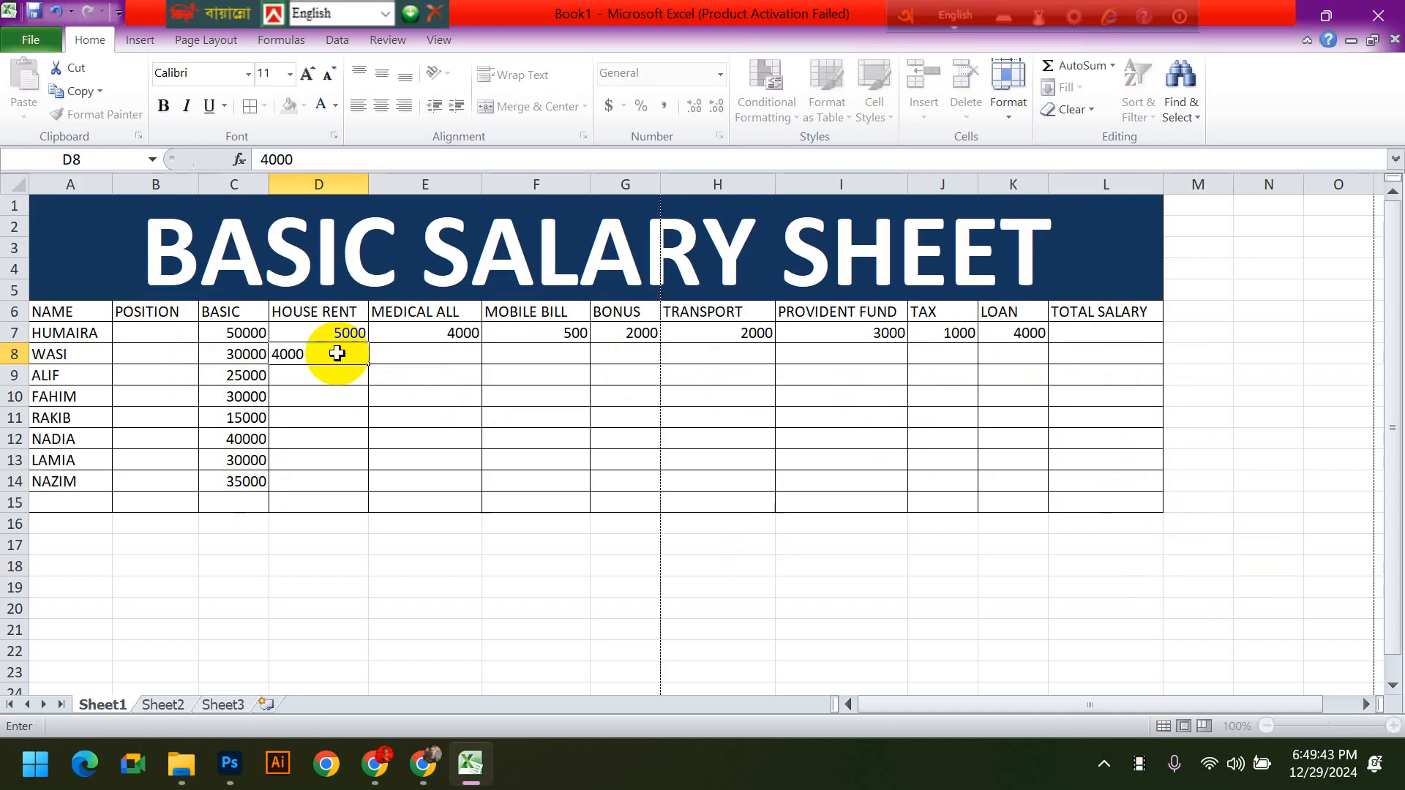
{"action": "key", "text": "Tab"}
{"action": "type", "text": "30"}
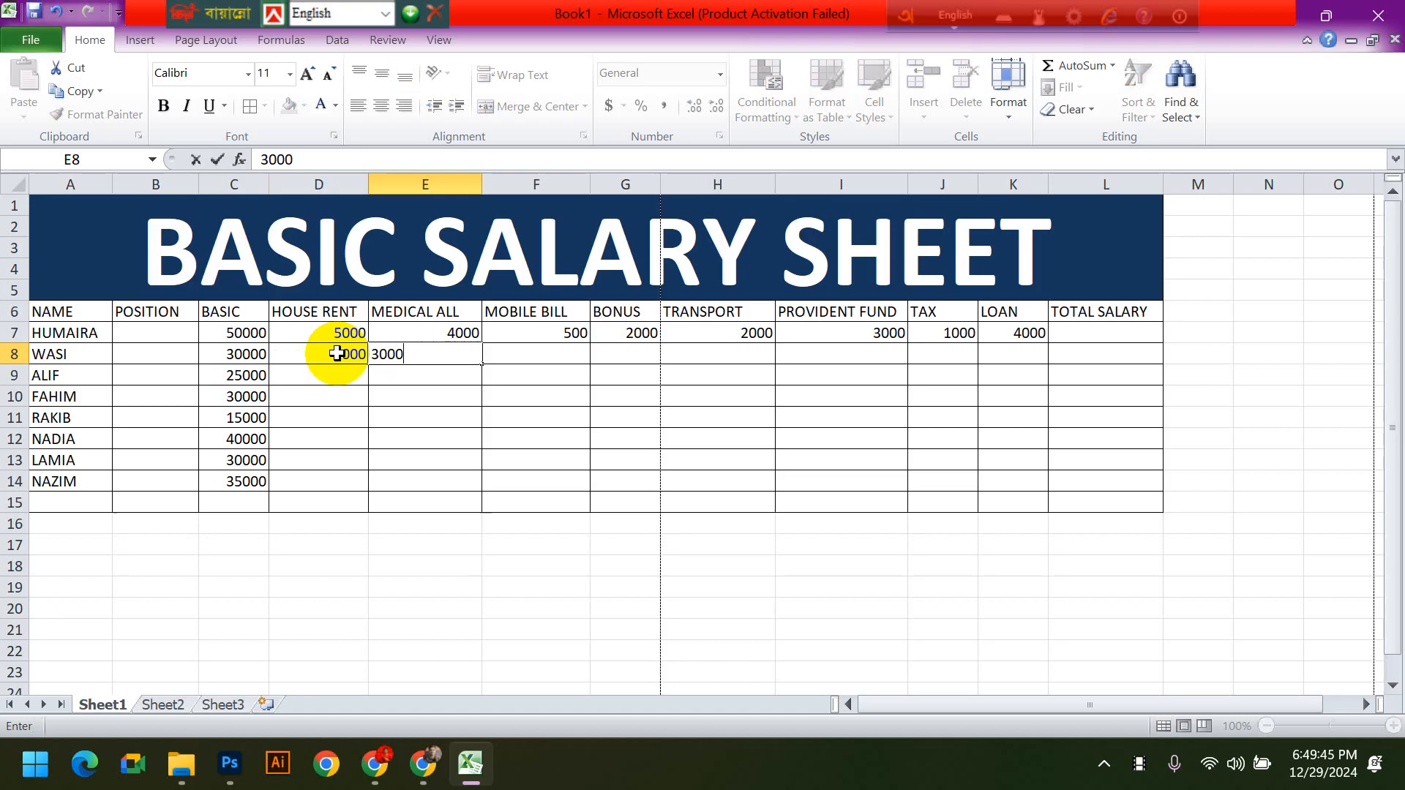
{"action": "key", "text": "Tab"}
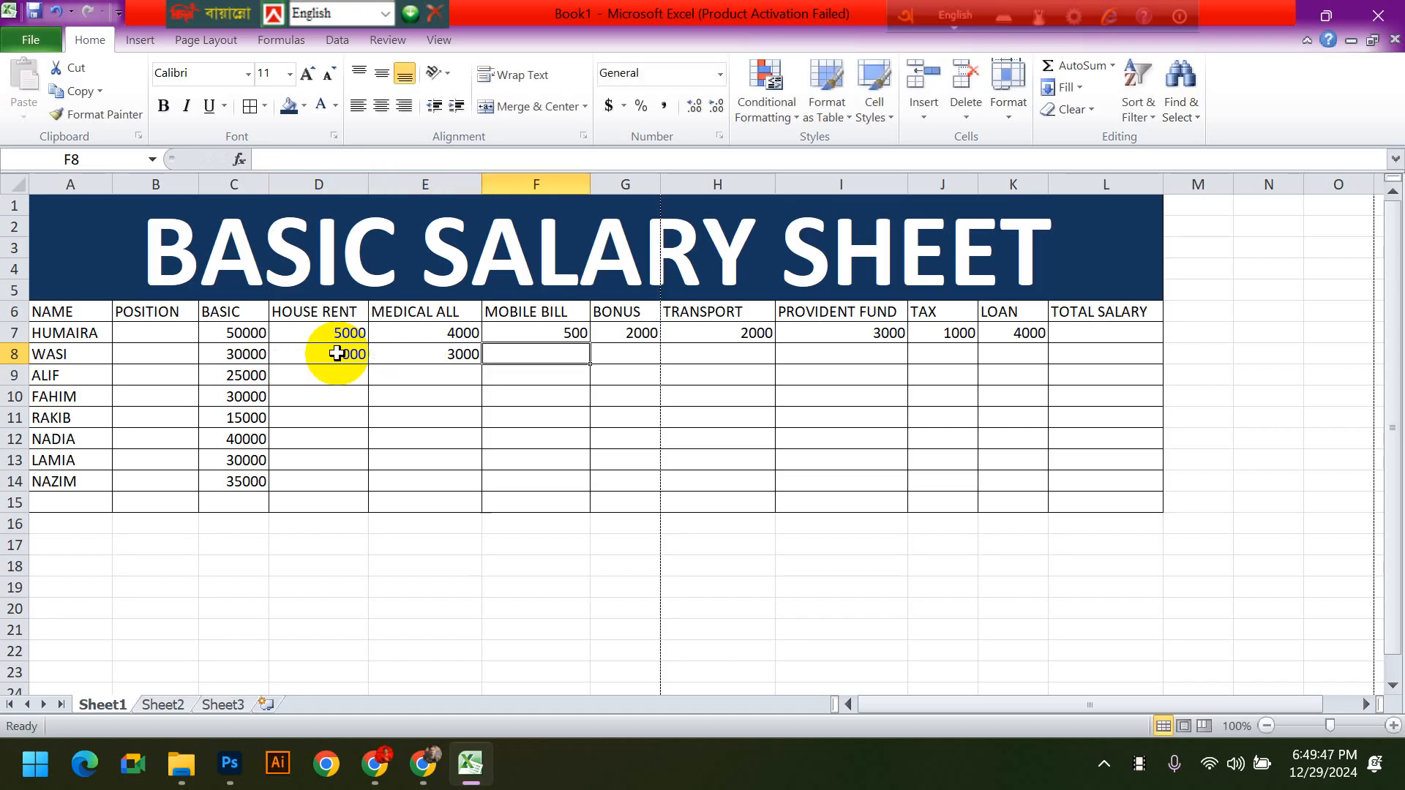
{"action": "type", "text": "300"}
{"action": "key", "text": "Tab"}
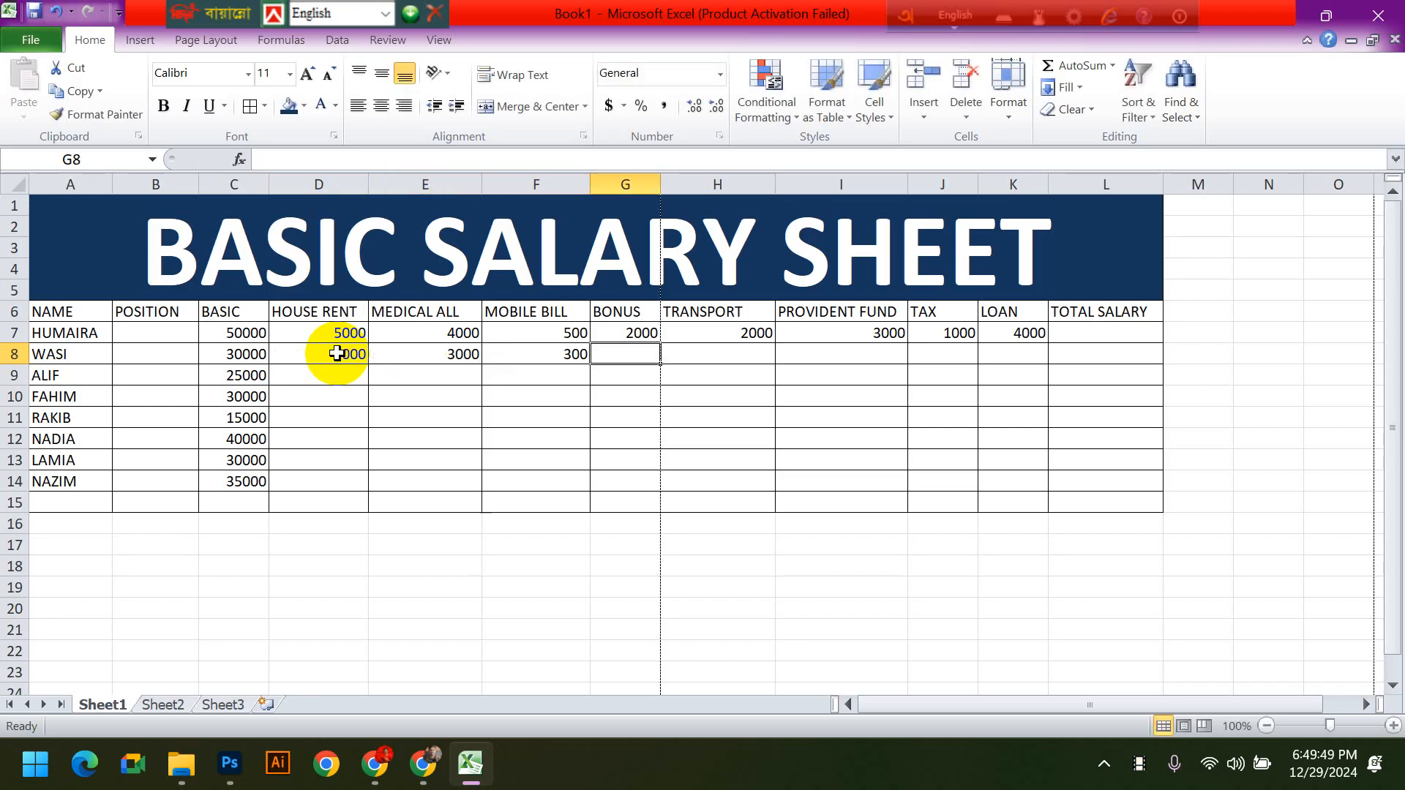
- Enter the second employee's bonus 6000 and transport allowance 5000 in row 8
{"action": "type", "text": "6"}
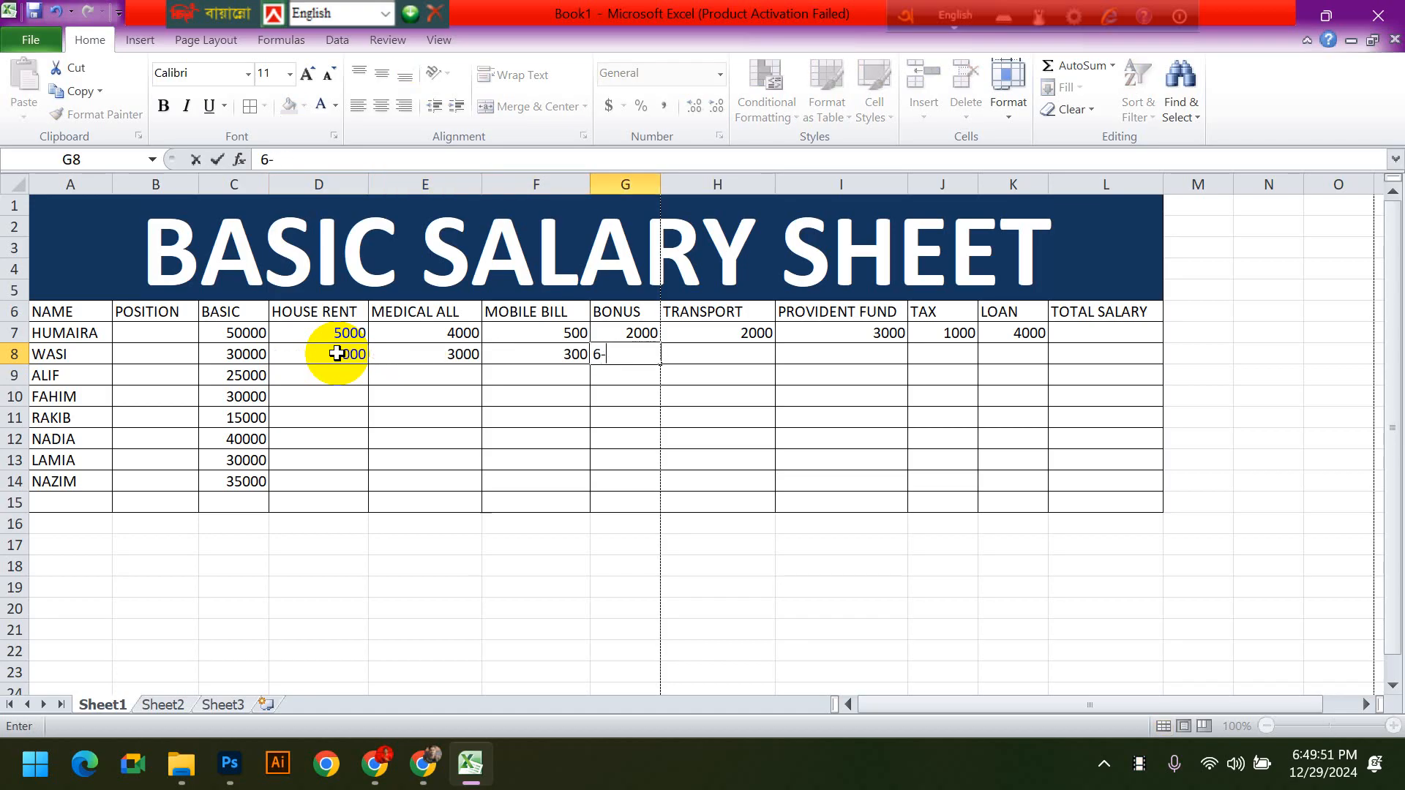
{"action": "type", "text": "-"}
{"action": "key", "text": "BackSpace"}
{"action": "type", "text": "000"}
{"action": "key", "text": "Tab"}
{"action": "type", "text": "50"}
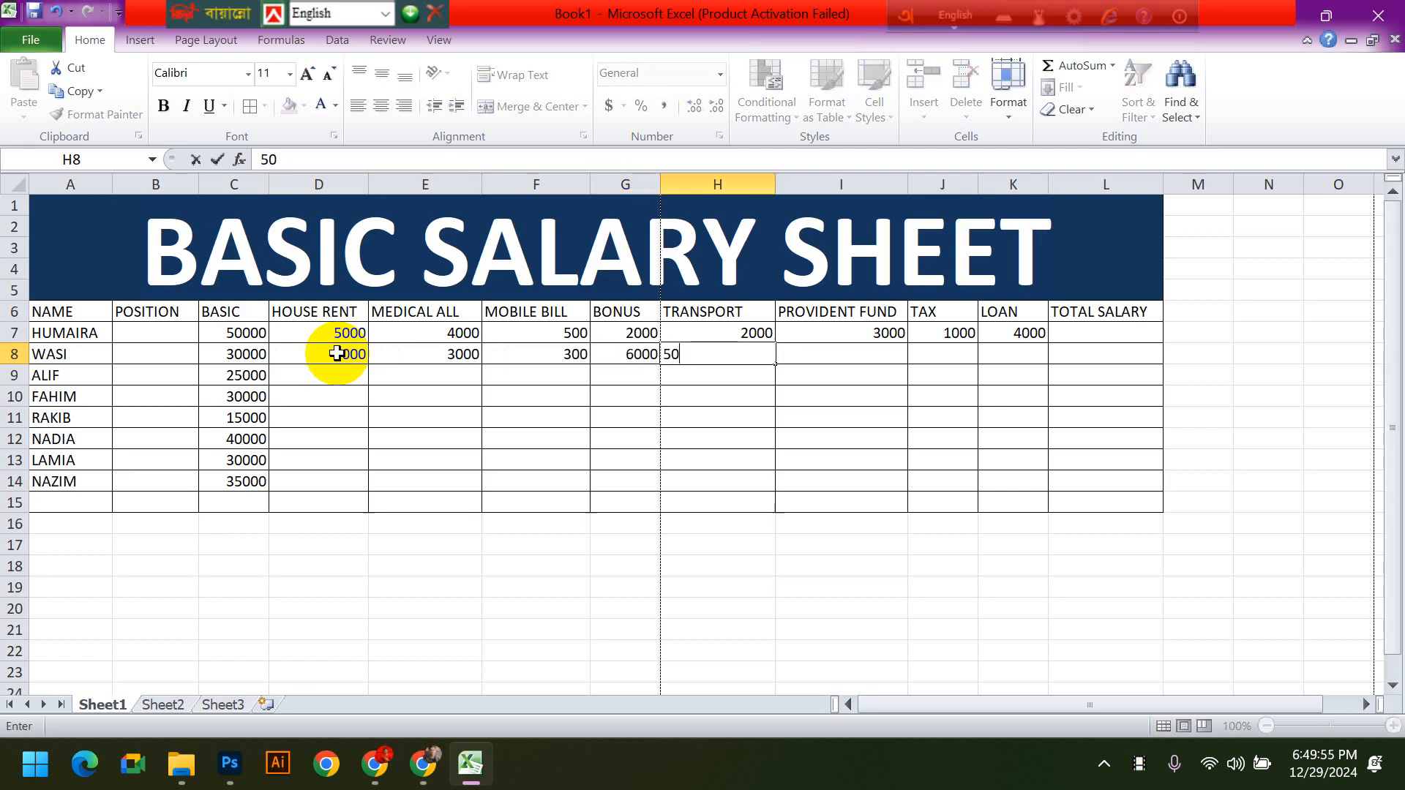
{"action": "key", "text": "Tab"}
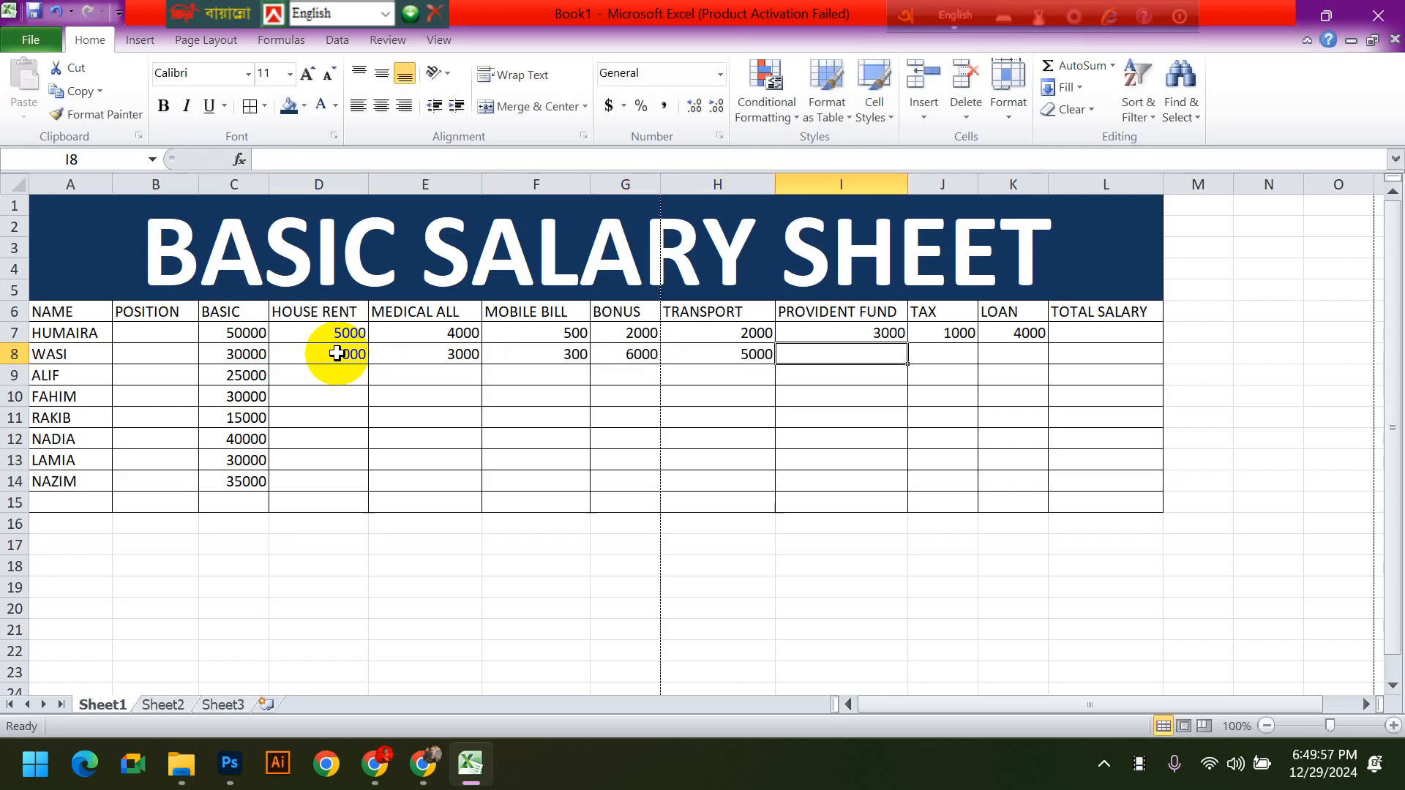
- Enter the second employee's provident fund 2000 and tax 1500 in row 8
{"action": "type", "text": "2000"}
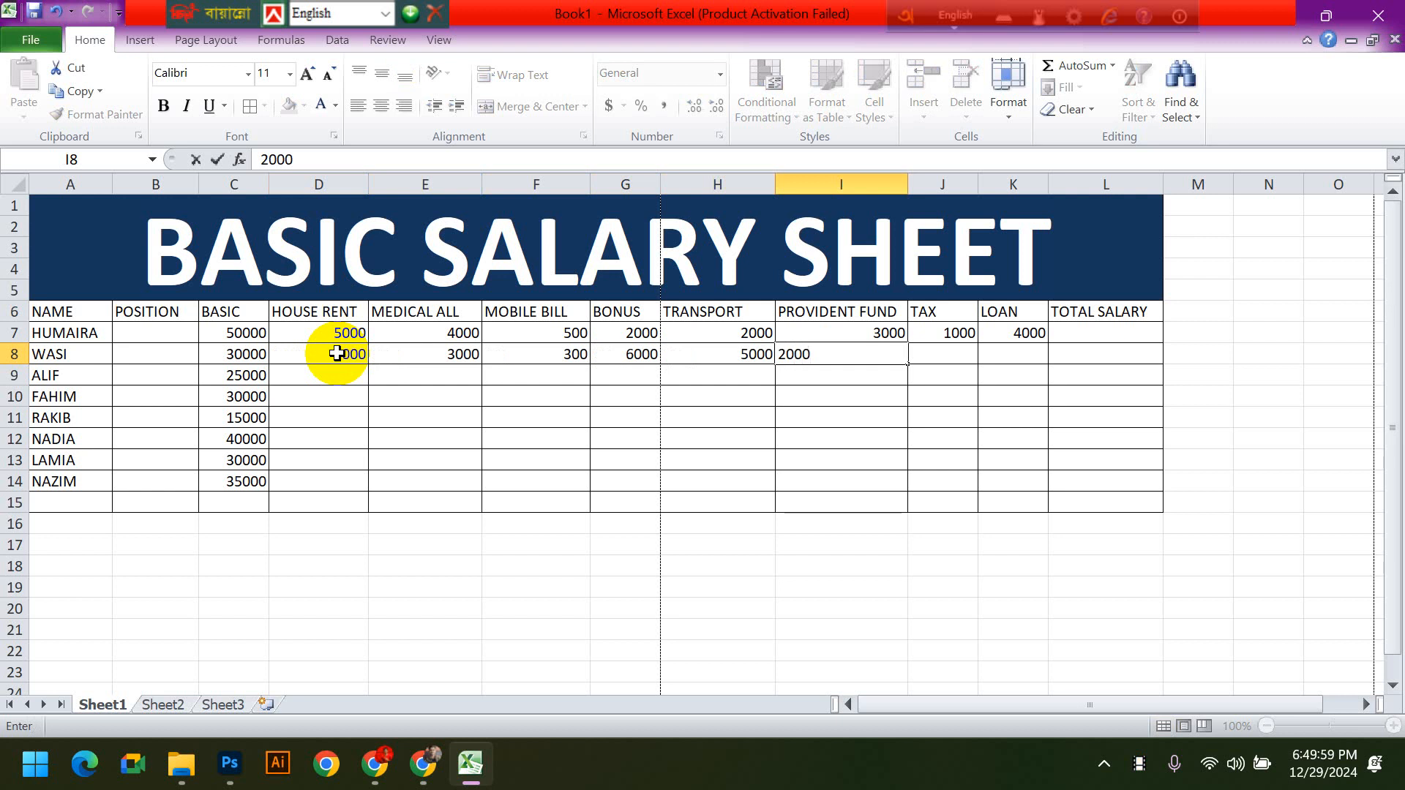
{"action": "key", "text": "Tab"}
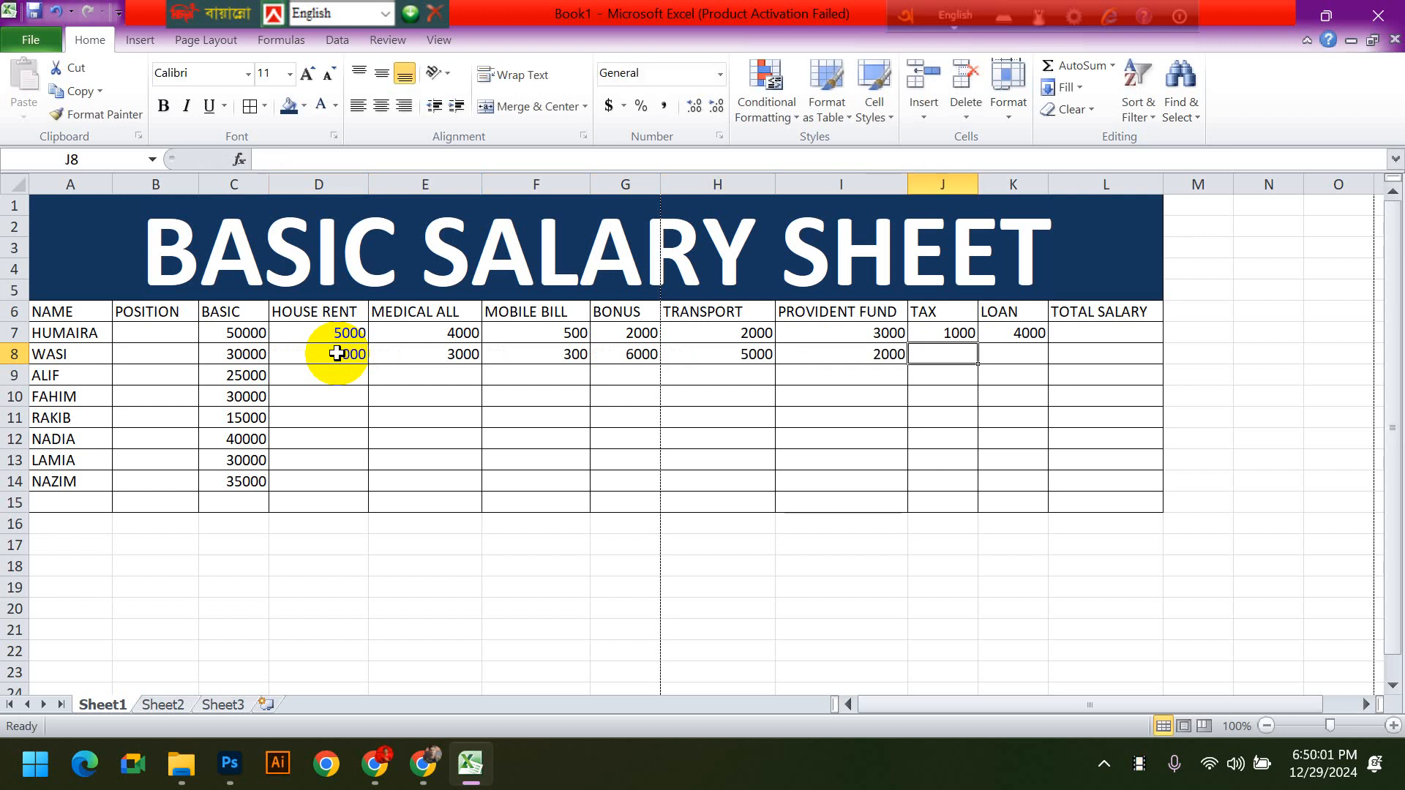
{"action": "type", "text": "1500"}
{"action": "key", "text": "Tab"}
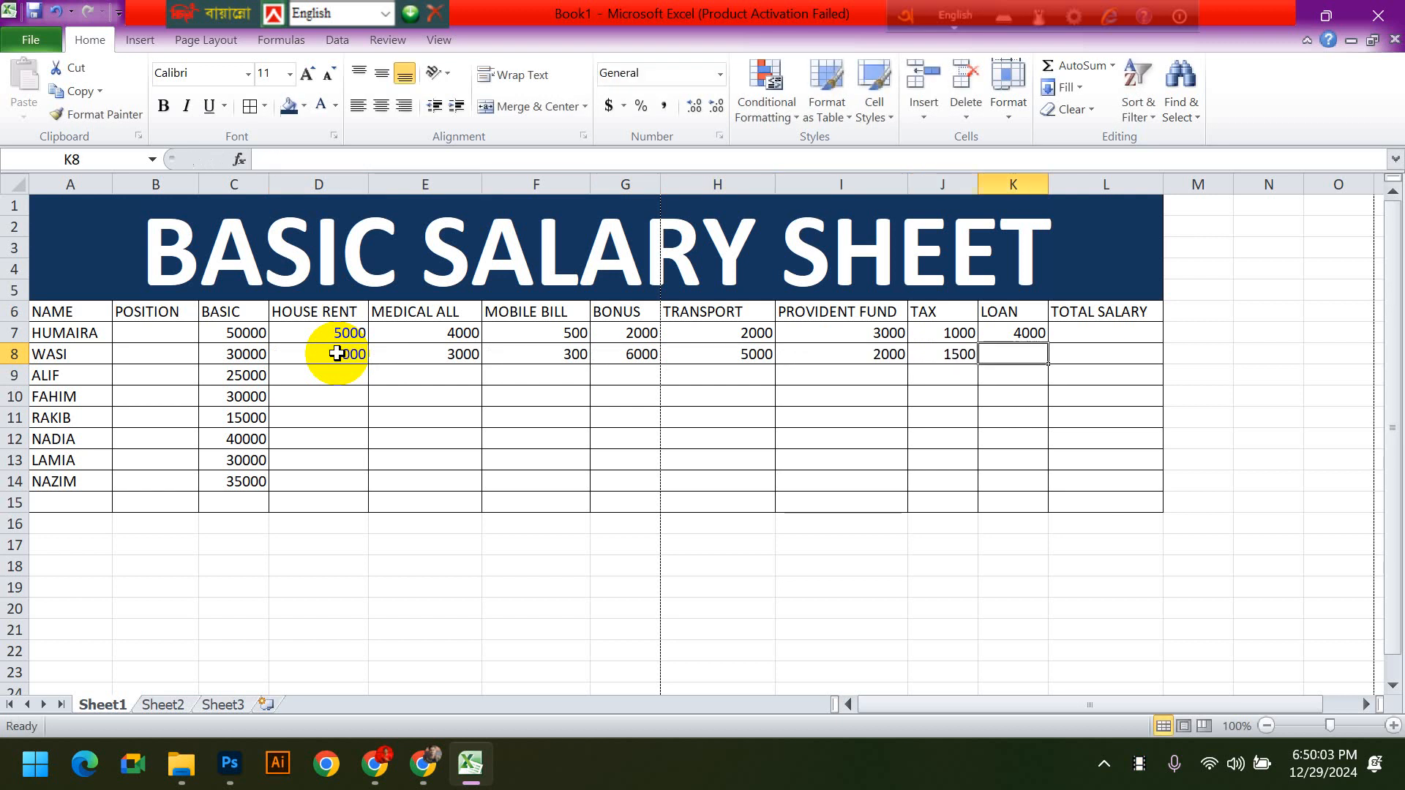
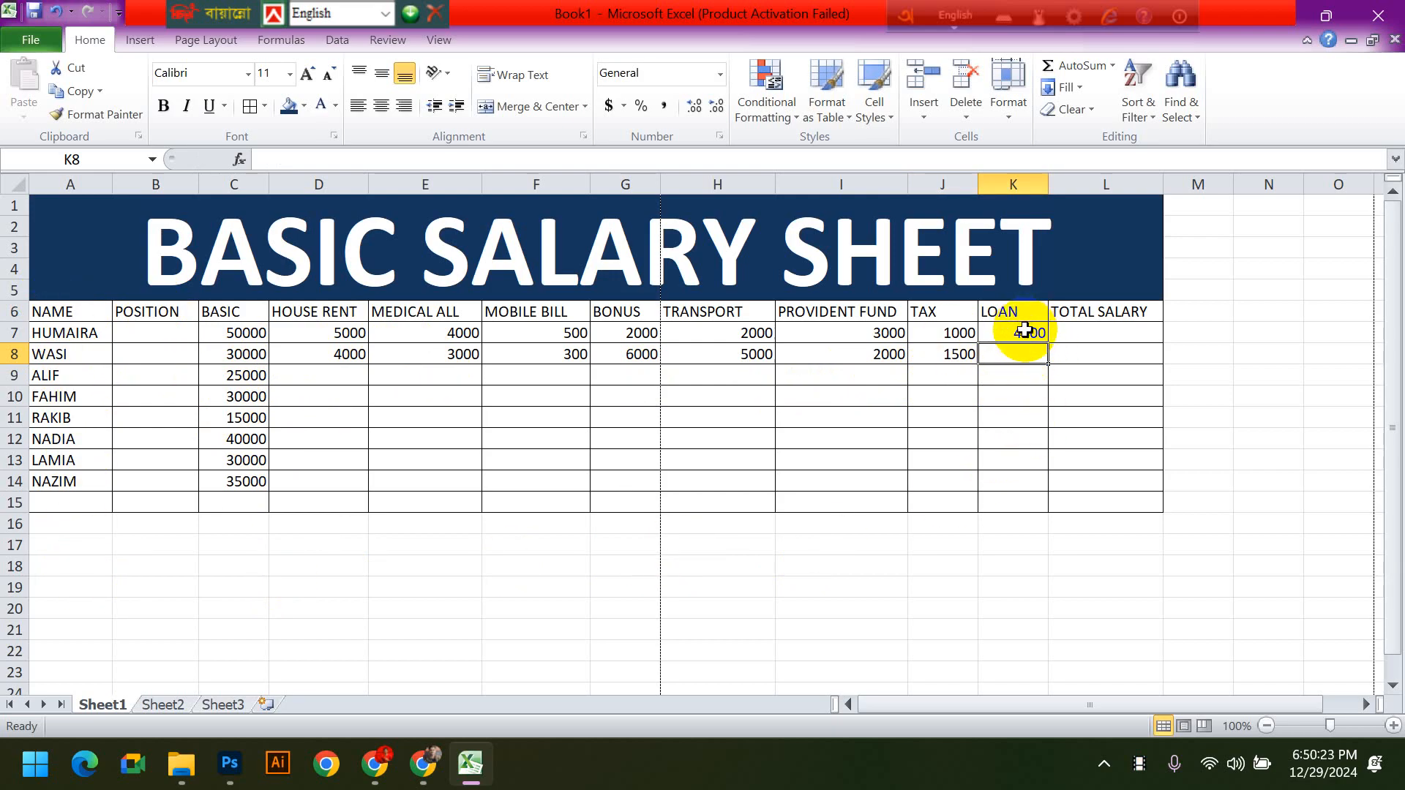
- Clear the first employee's loan in K7 and enter a loan of 5000 for the second employee in K8
{"action": "left_click", "coordinate": [1024, 331]}
{"action": "key", "text": "Delete"}
{"action": "key", "text": "Return"}
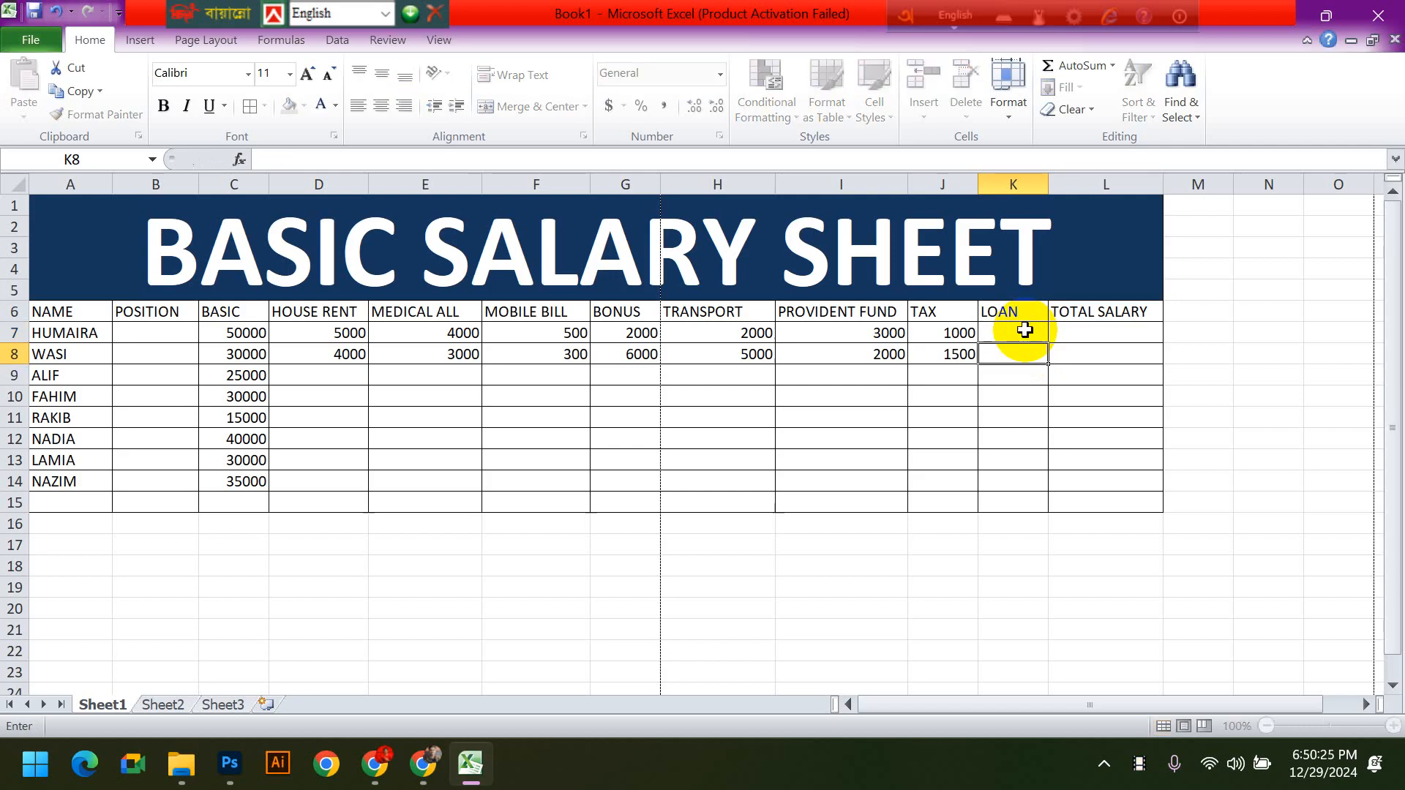
{"action": "type", "text": "5000"}
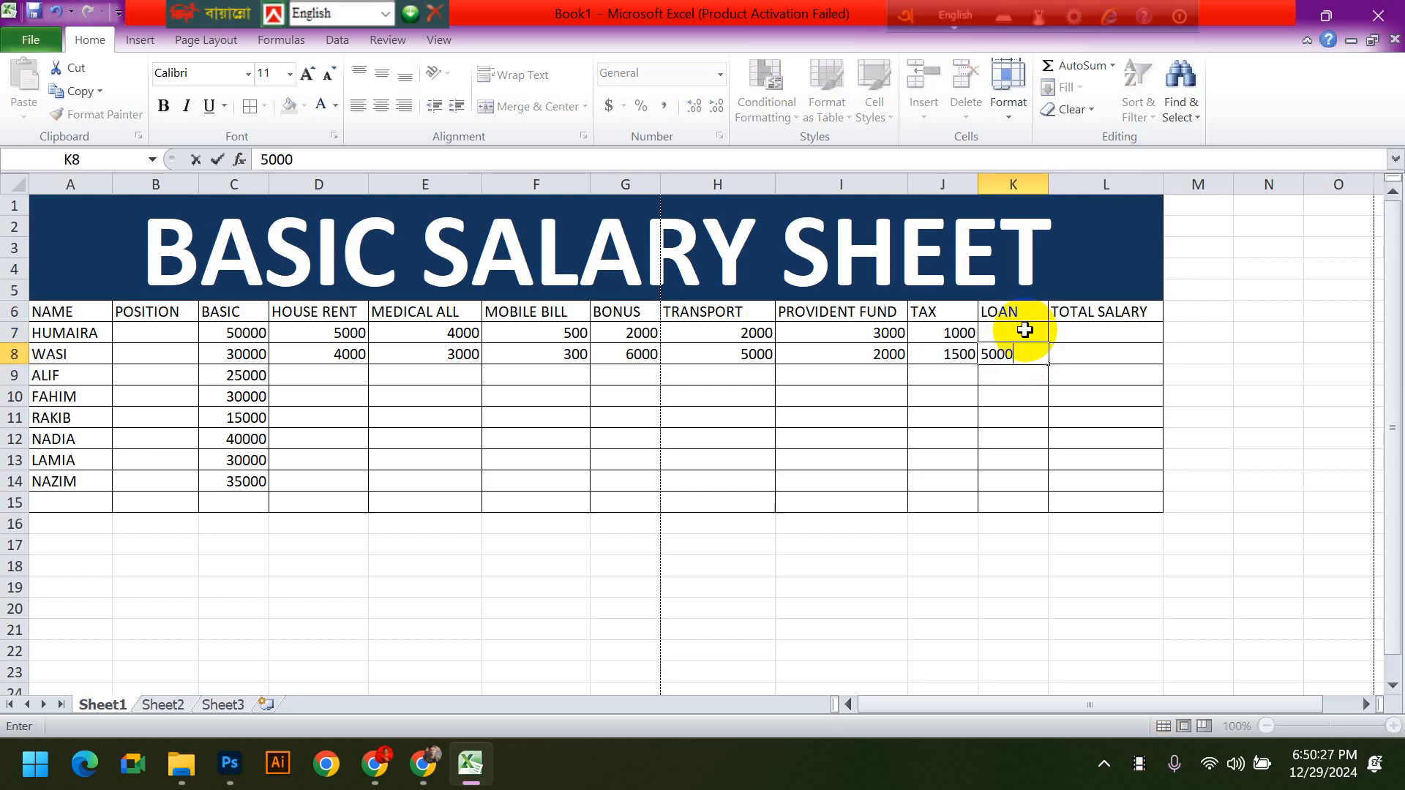
{"action": "key", "text": "Return"}
{"action": "left_click", "coordinate": [860, 439]}
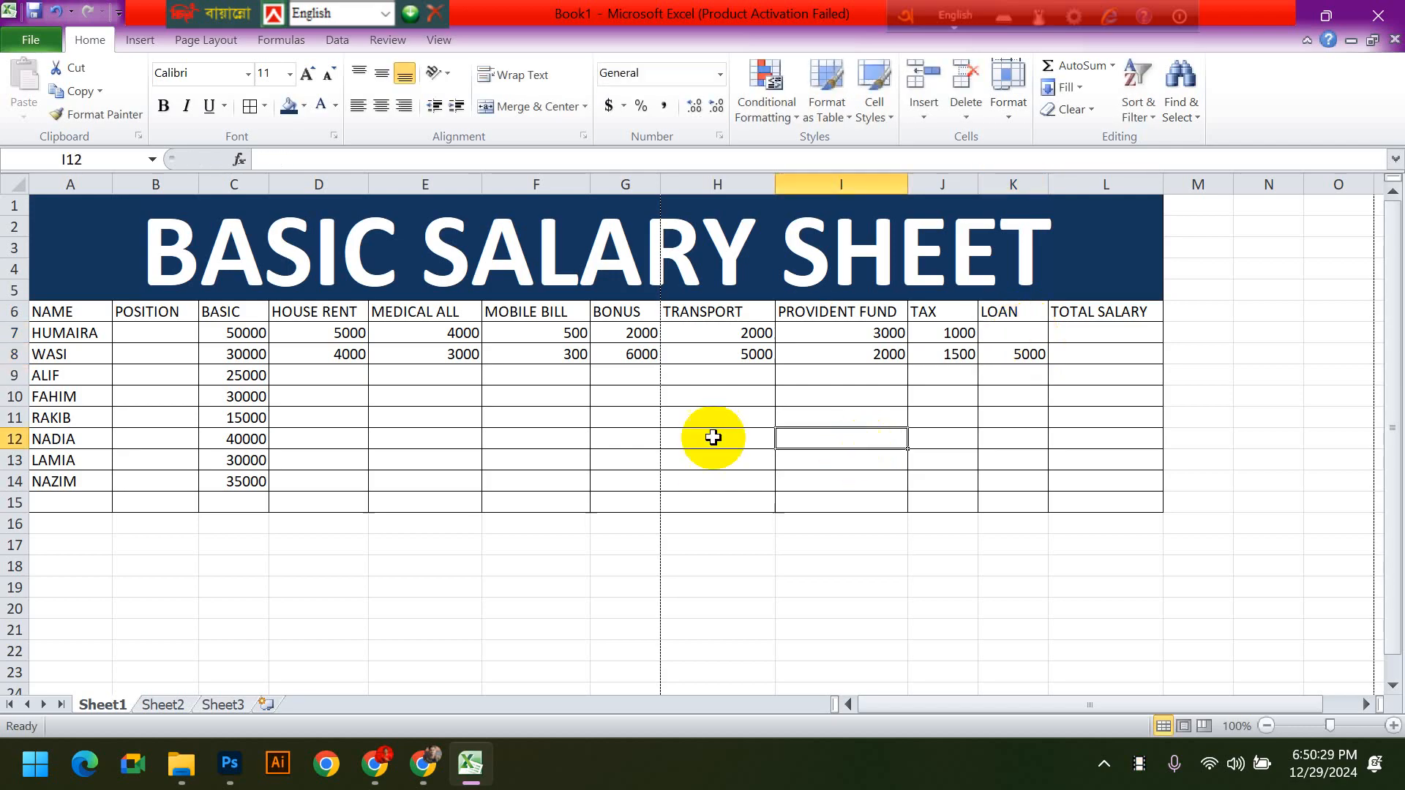
{"action": "left_click", "coordinate": [359, 338]}
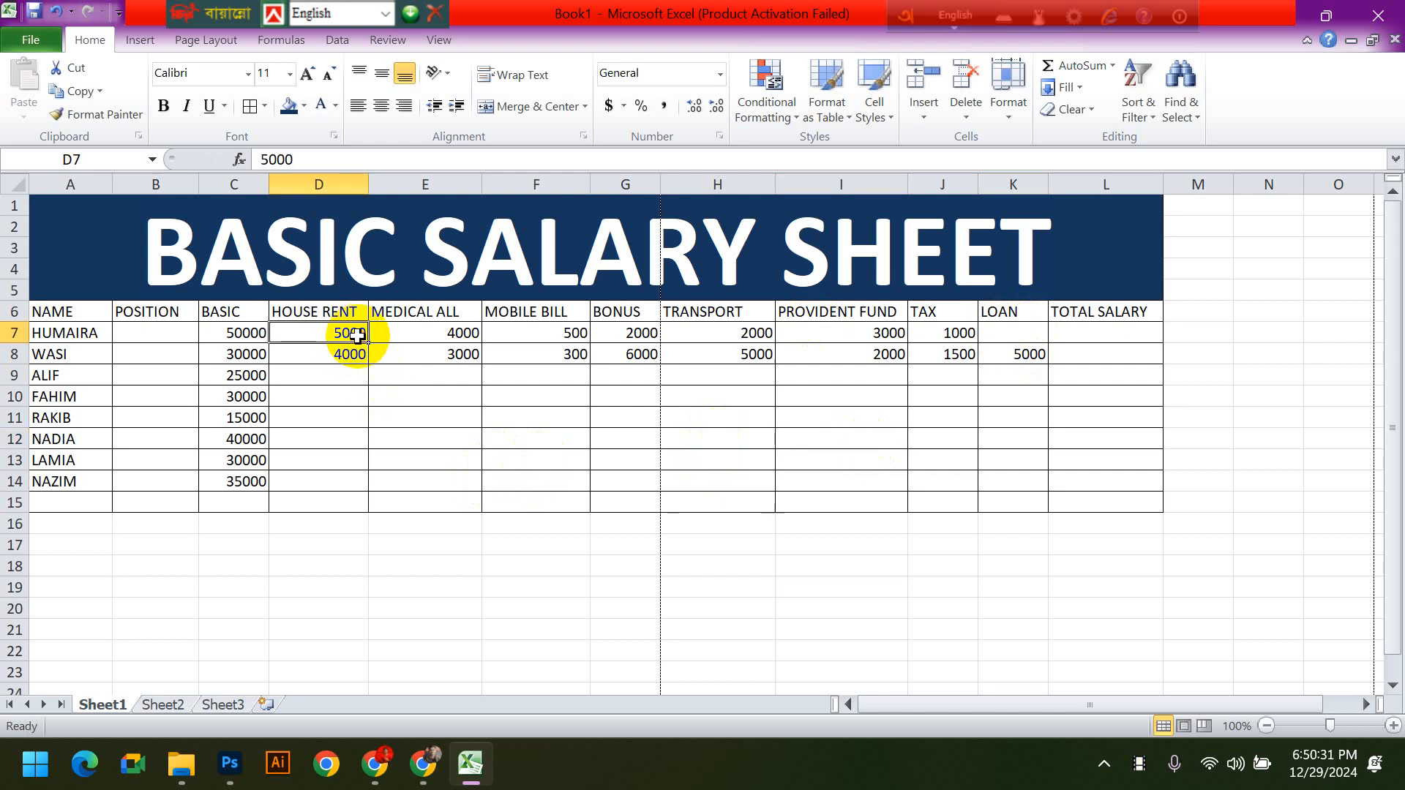
{"action": "left_click", "coordinate": [1080, 333]}
{"action": "left_click_drag", "start_coordinate": [318, 376], "coordinate": [1017, 505]}
{"action": "left_click", "coordinate": [1013, 481]}
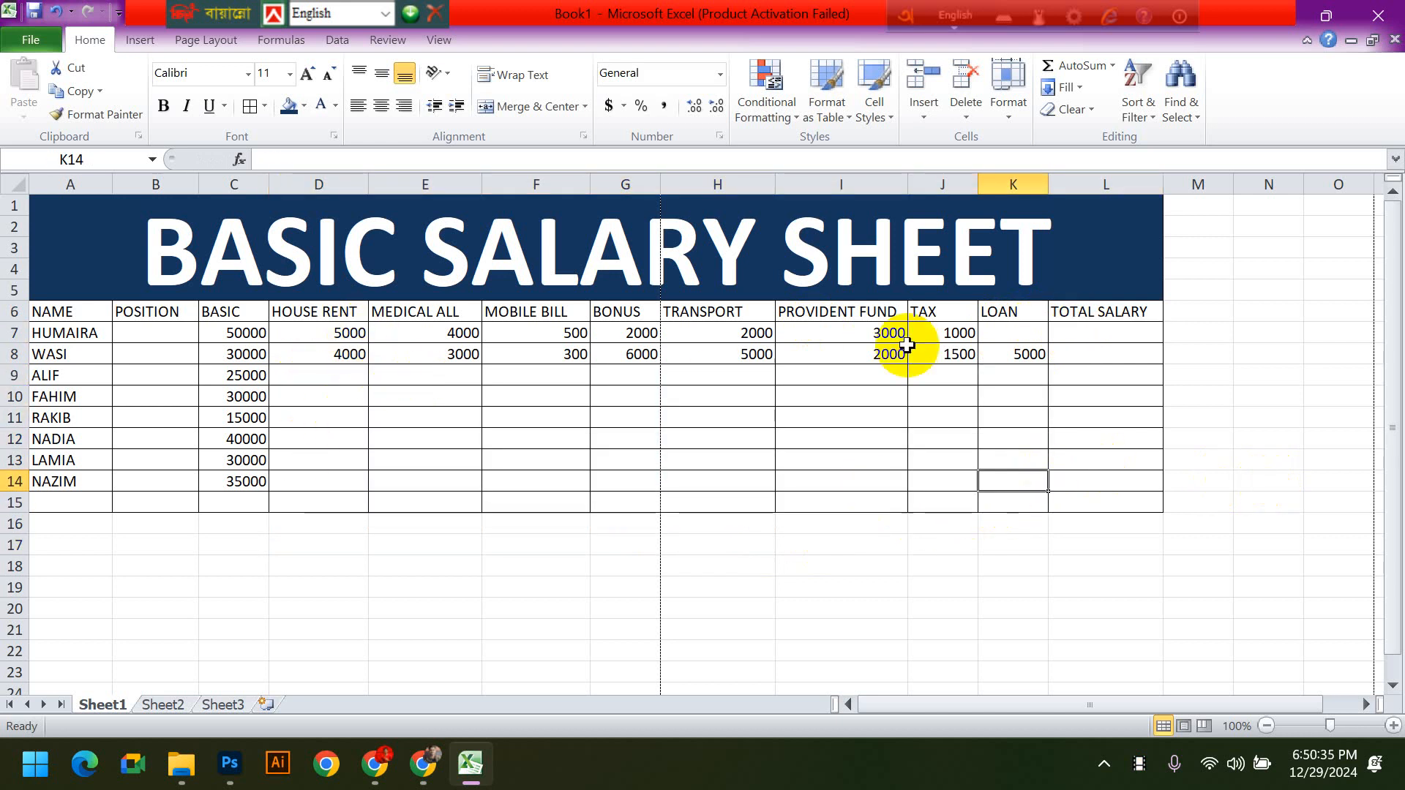
- Begin the first employee's total salary formula in L7 by adding basic pay C7 and house rent D7
{"action": "left_click", "coordinate": [1096, 335]}
{"action": "type", "text": "="}
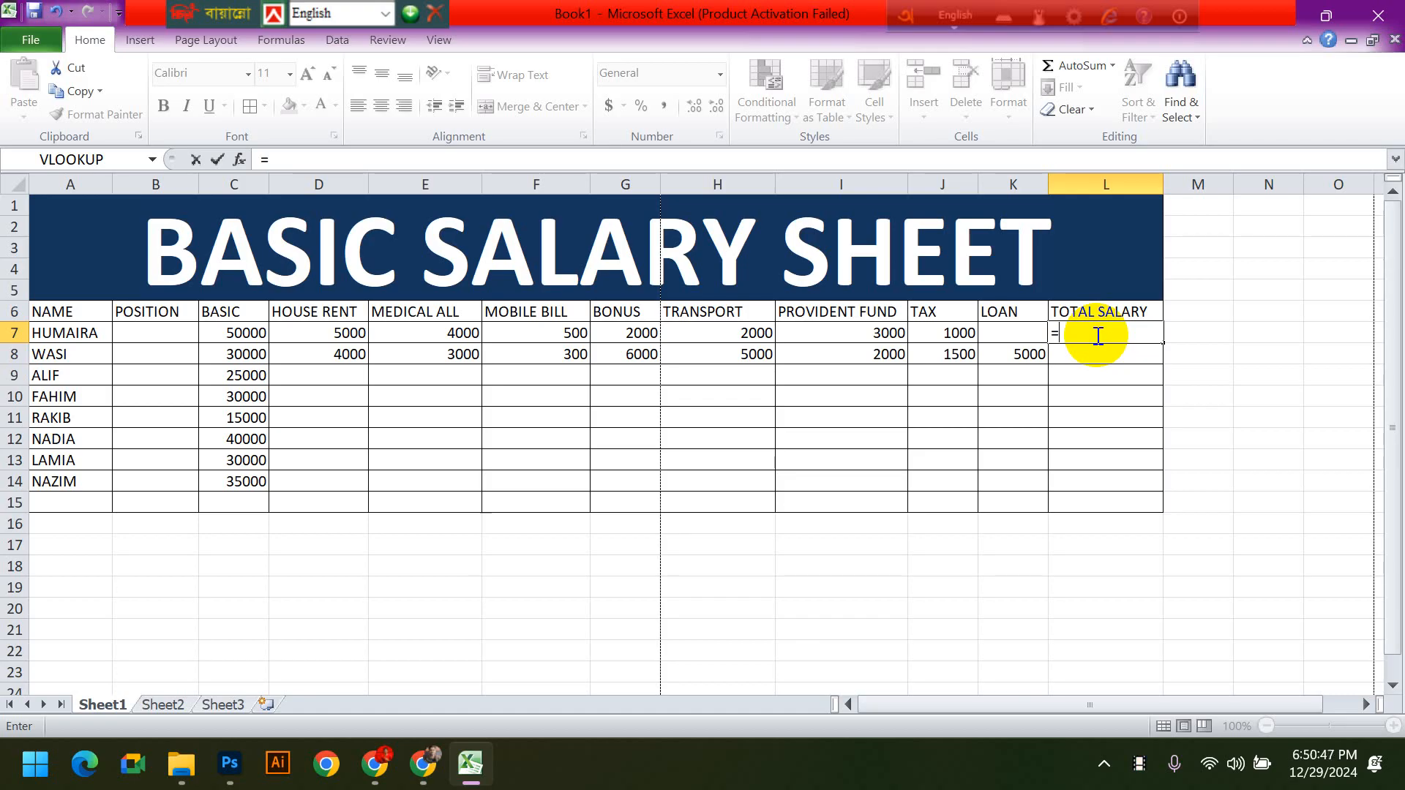
{"action": "key", "text": "BackSpace"}
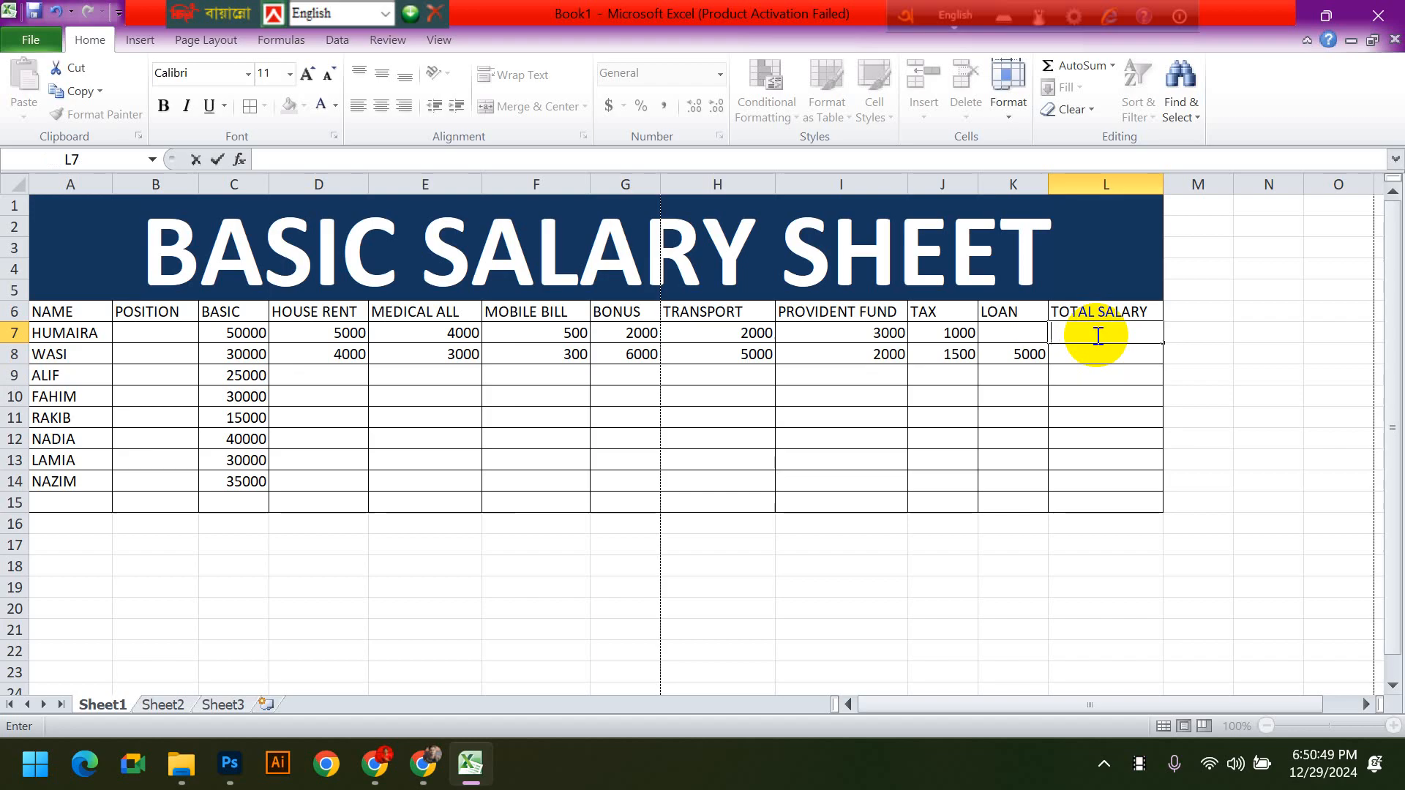
{"action": "type", "text": "="}
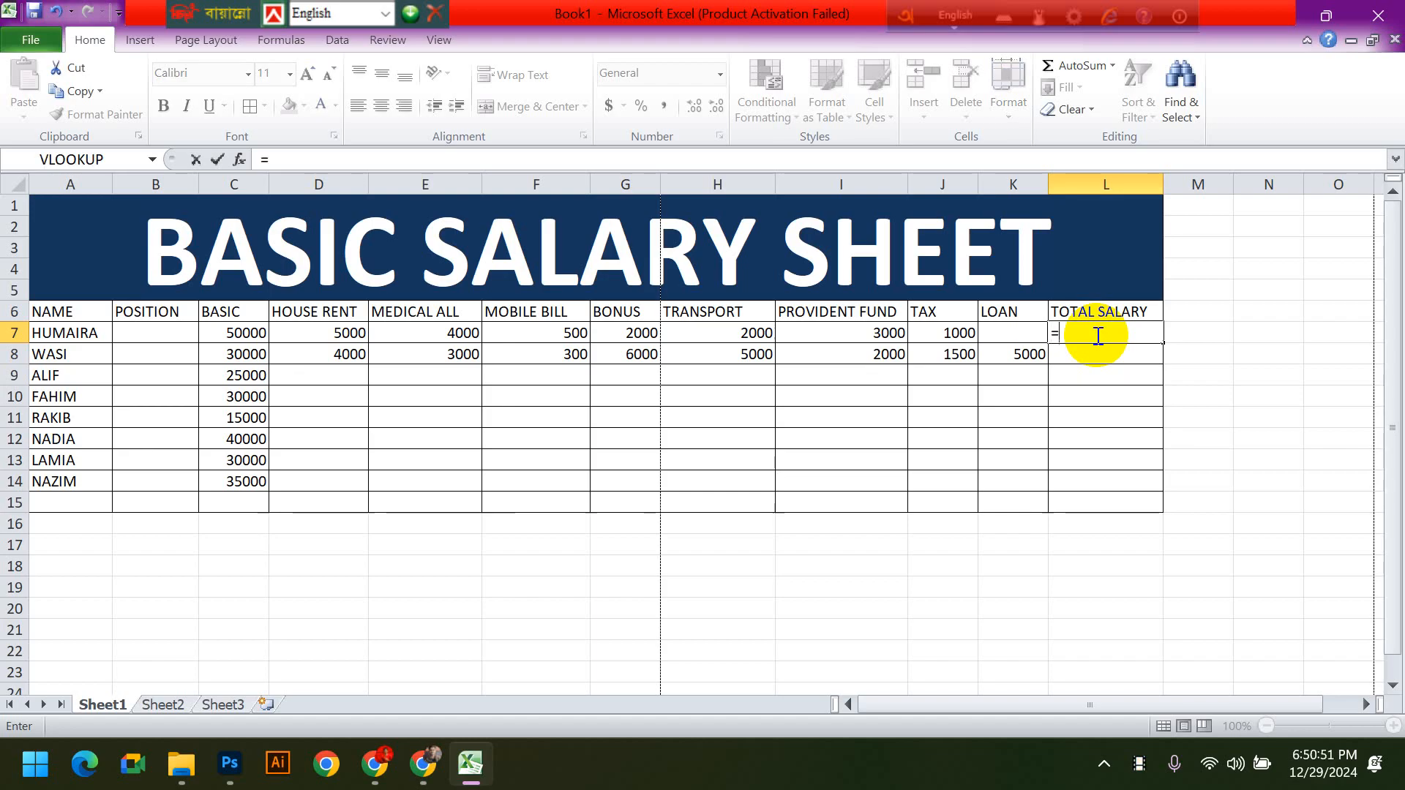
{"action": "left_click", "coordinate": [252, 334]}
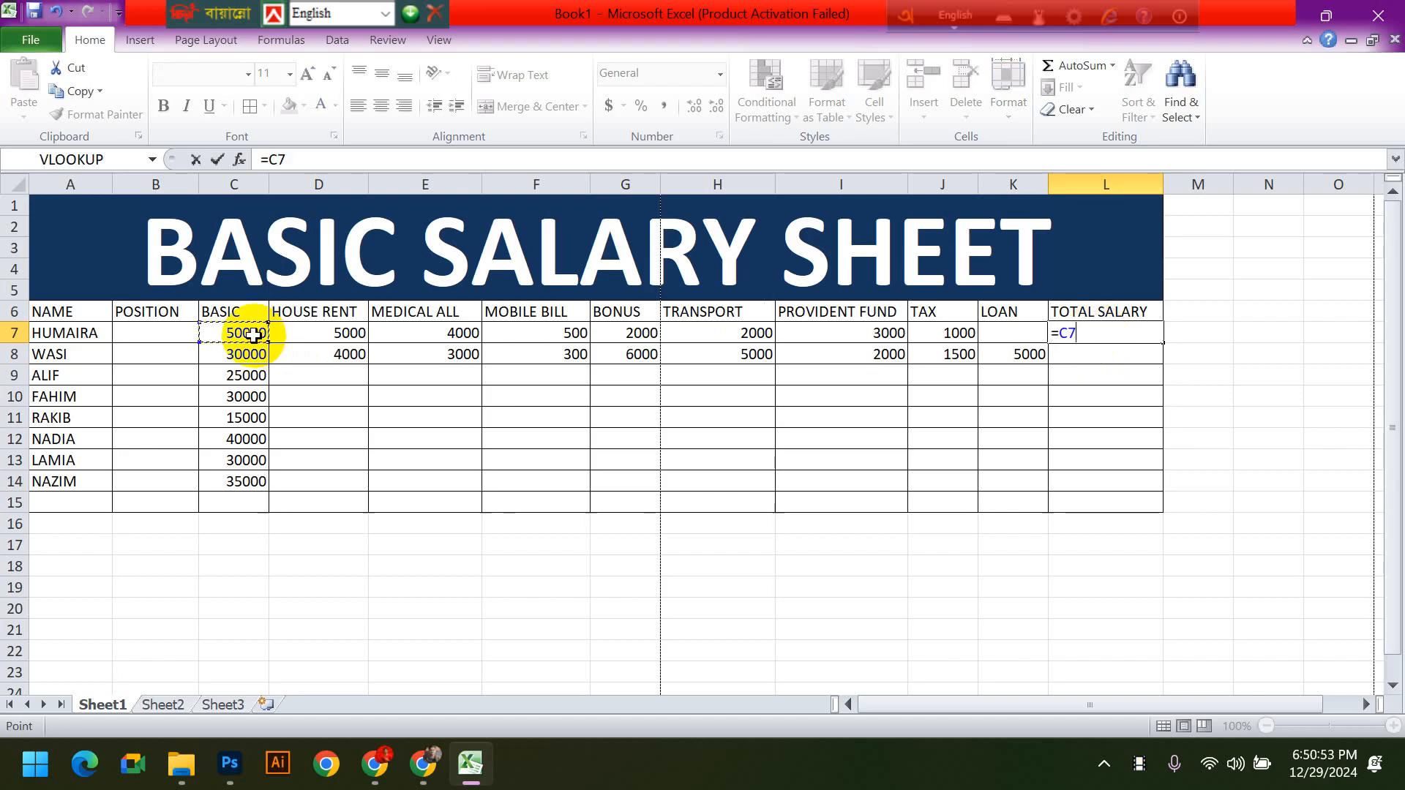
{"action": "type", "text": "+"}
{"action": "left_click", "coordinate": [308, 332]}
- Extend the L7 formula by adding medical allowance E7, mobile bill F7, bonus G7 and transport H7
{"action": "type", "text": "+"}
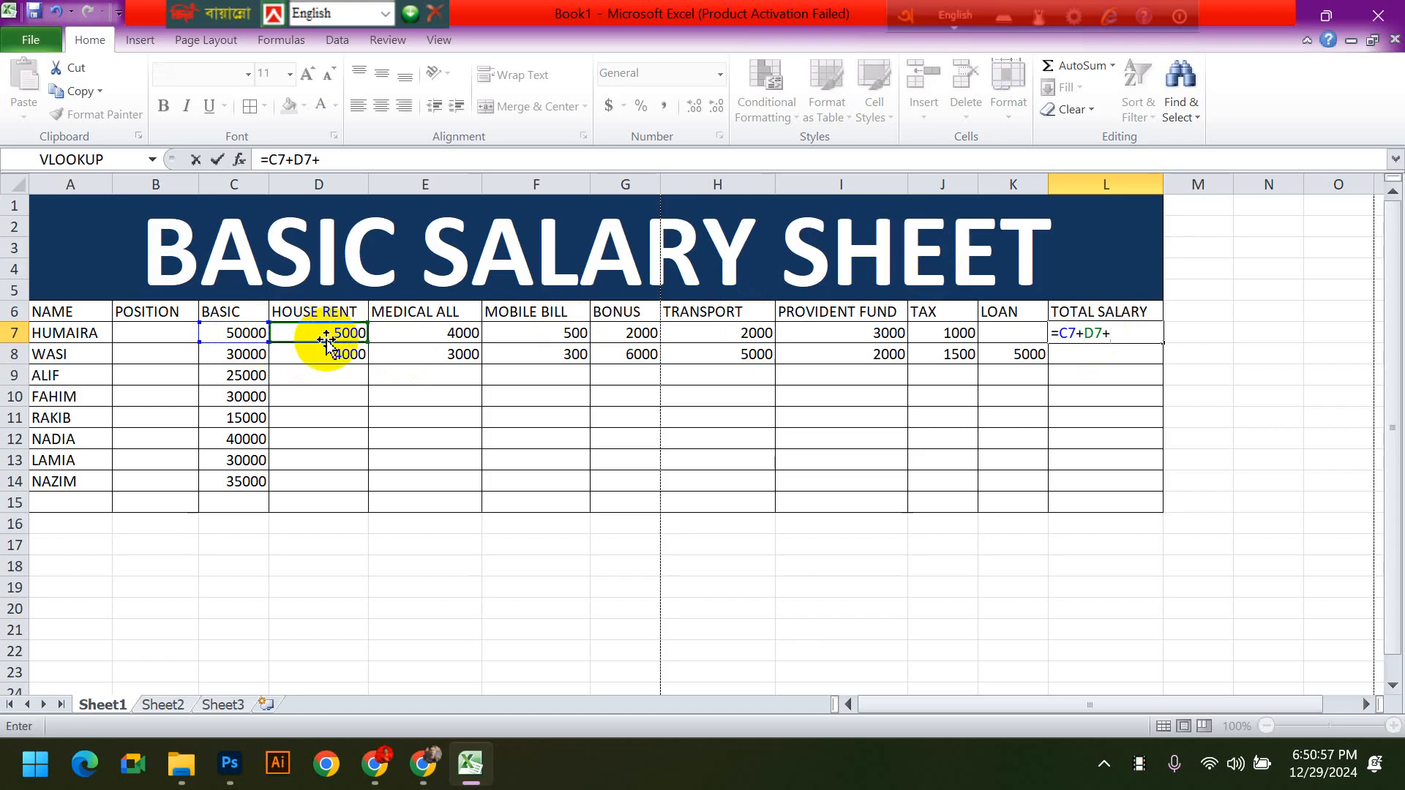
{"action": "left_click", "coordinate": [420, 336]}
{"action": "type", "text": "+"}
{"action": "left_click", "coordinate": [532, 330]}
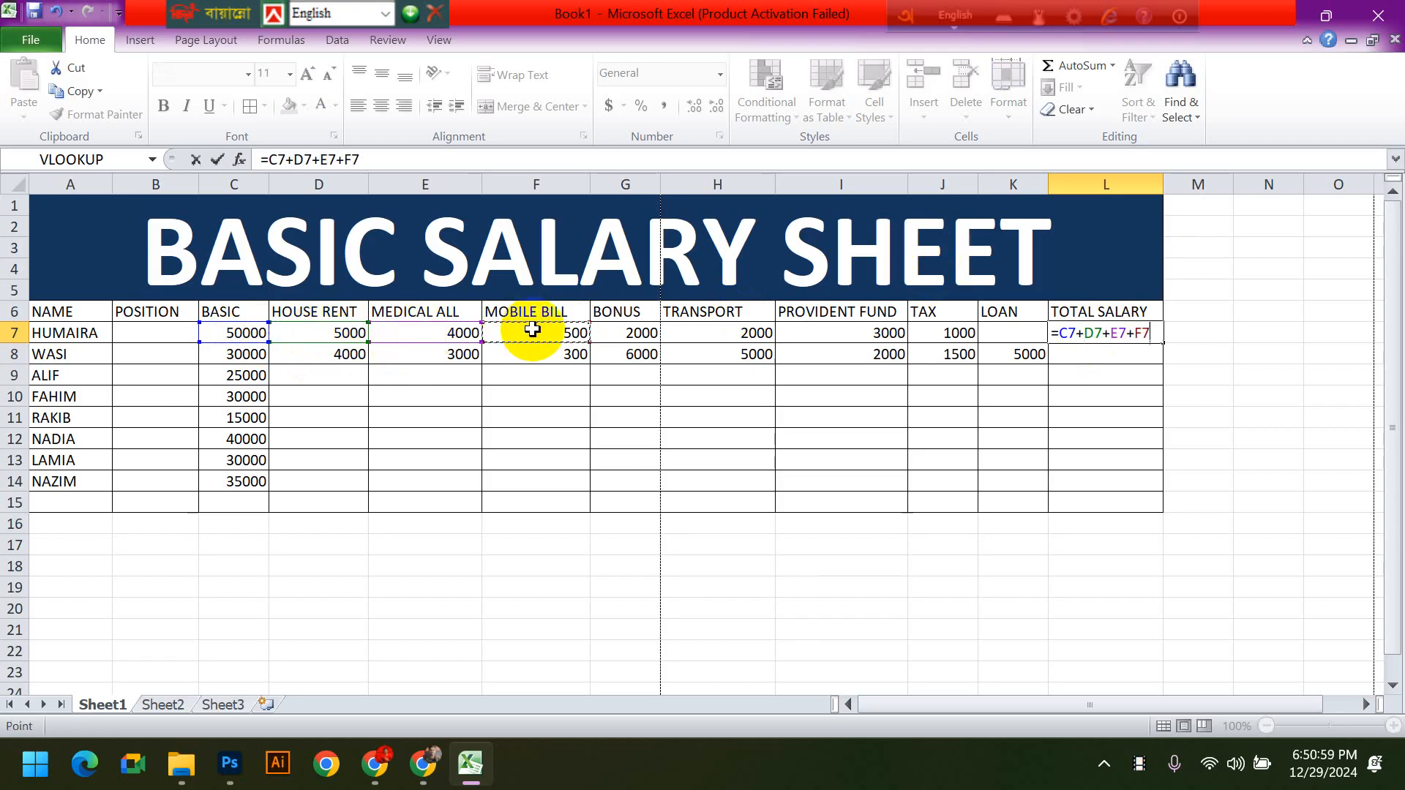
{"action": "type", "text": "+"}
{"action": "left_click", "coordinate": [641, 334]}
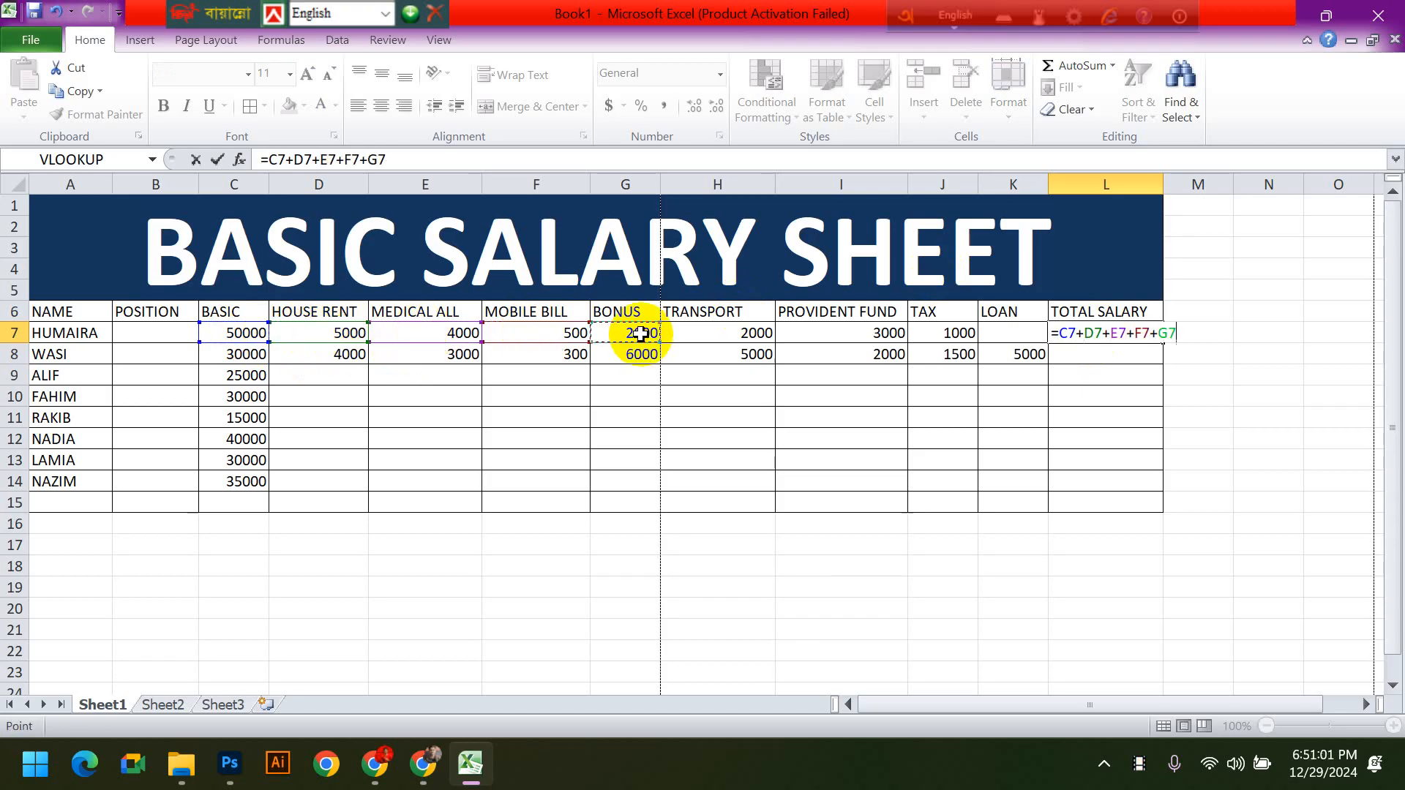
{"action": "type", "text": "+"}
{"action": "left_click", "coordinate": [682, 333]}
- Complete the L7 formula by subtracting provident fund I7, tax J7 and loan K7
{"action": "type", "text": "-"}
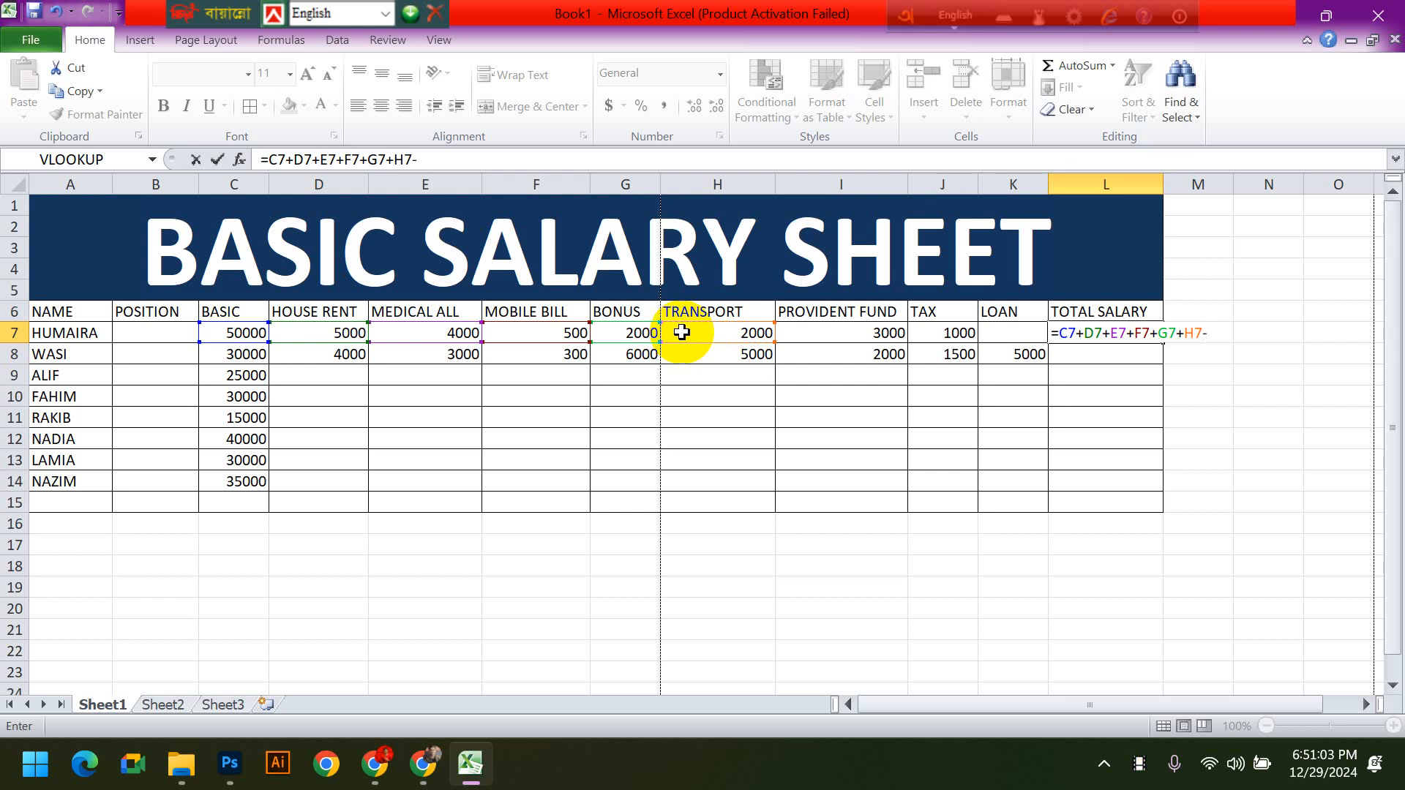
{"action": "left_click", "coordinate": [812, 335]}
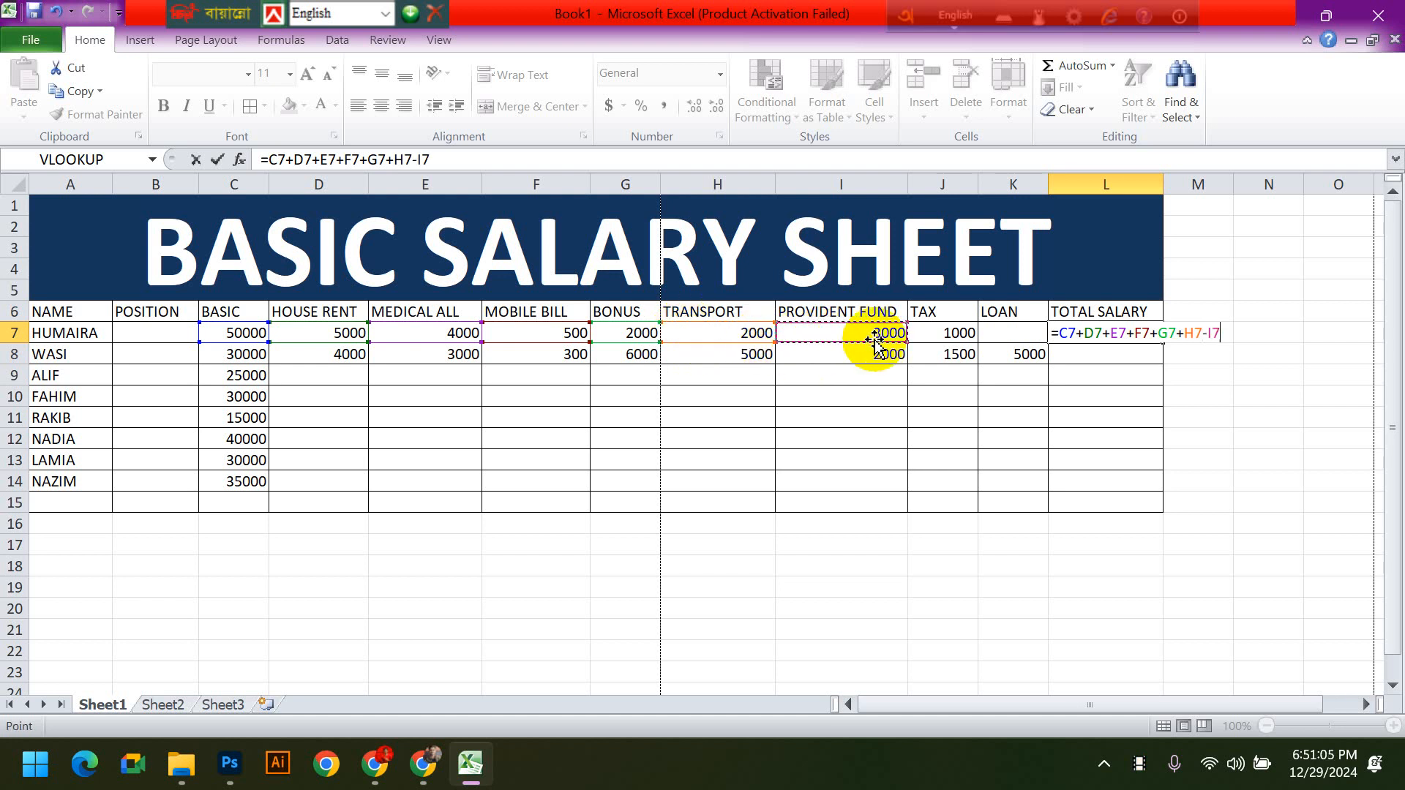
{"action": "type", "text": "-"}
{"action": "left_click", "coordinate": [935, 337]}
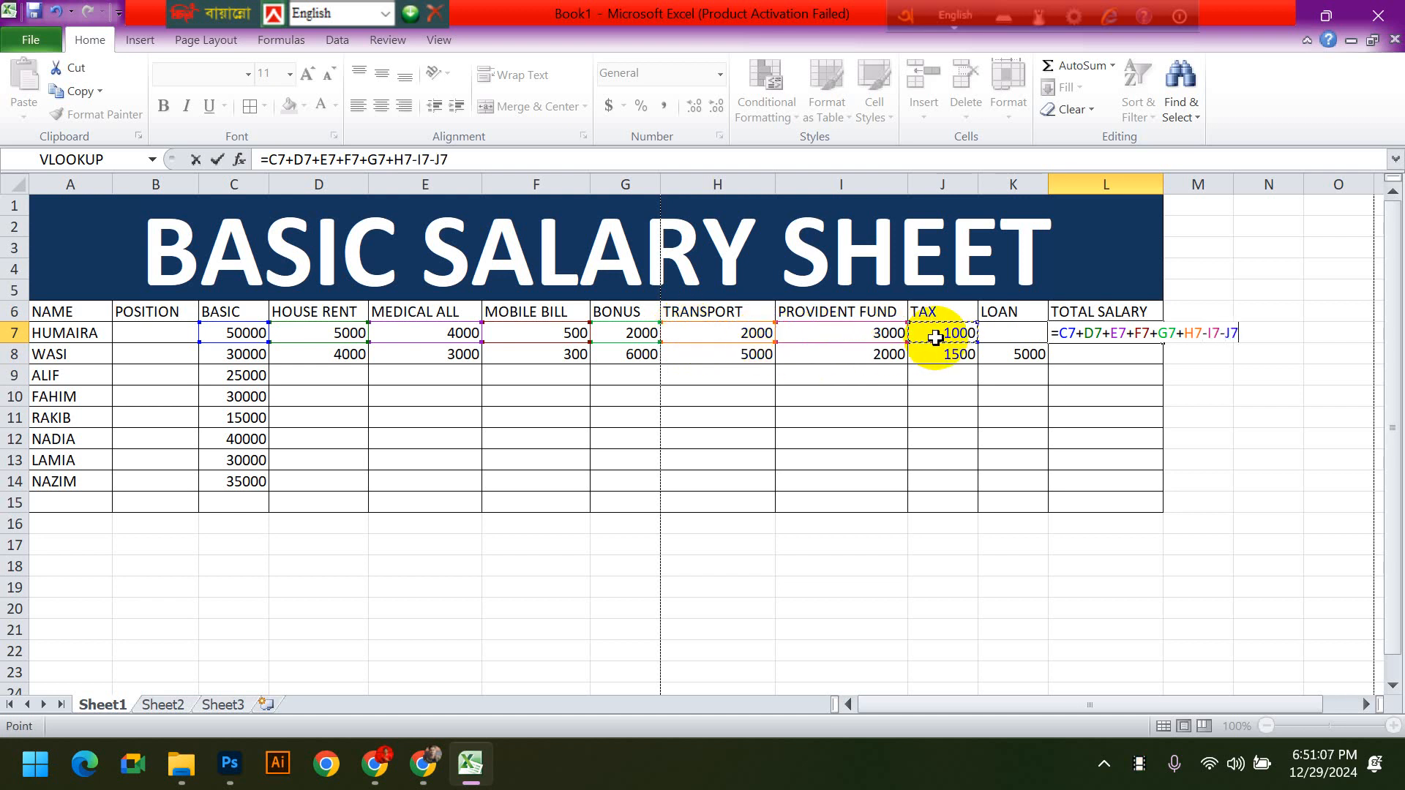
{"action": "type", "text": "-"}
{"action": "left_click", "coordinate": [1006, 333]}
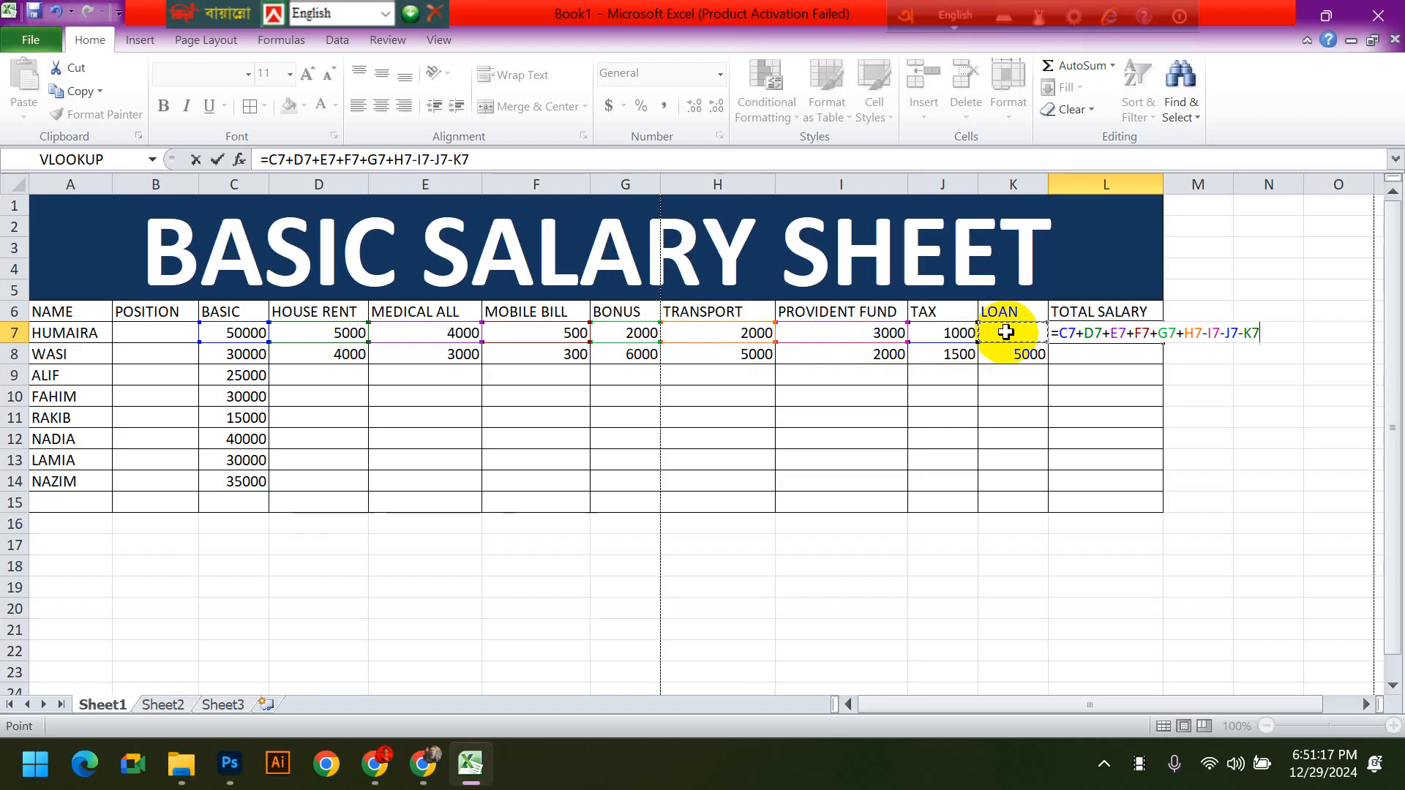
{"action": "key", "text": "Return"}
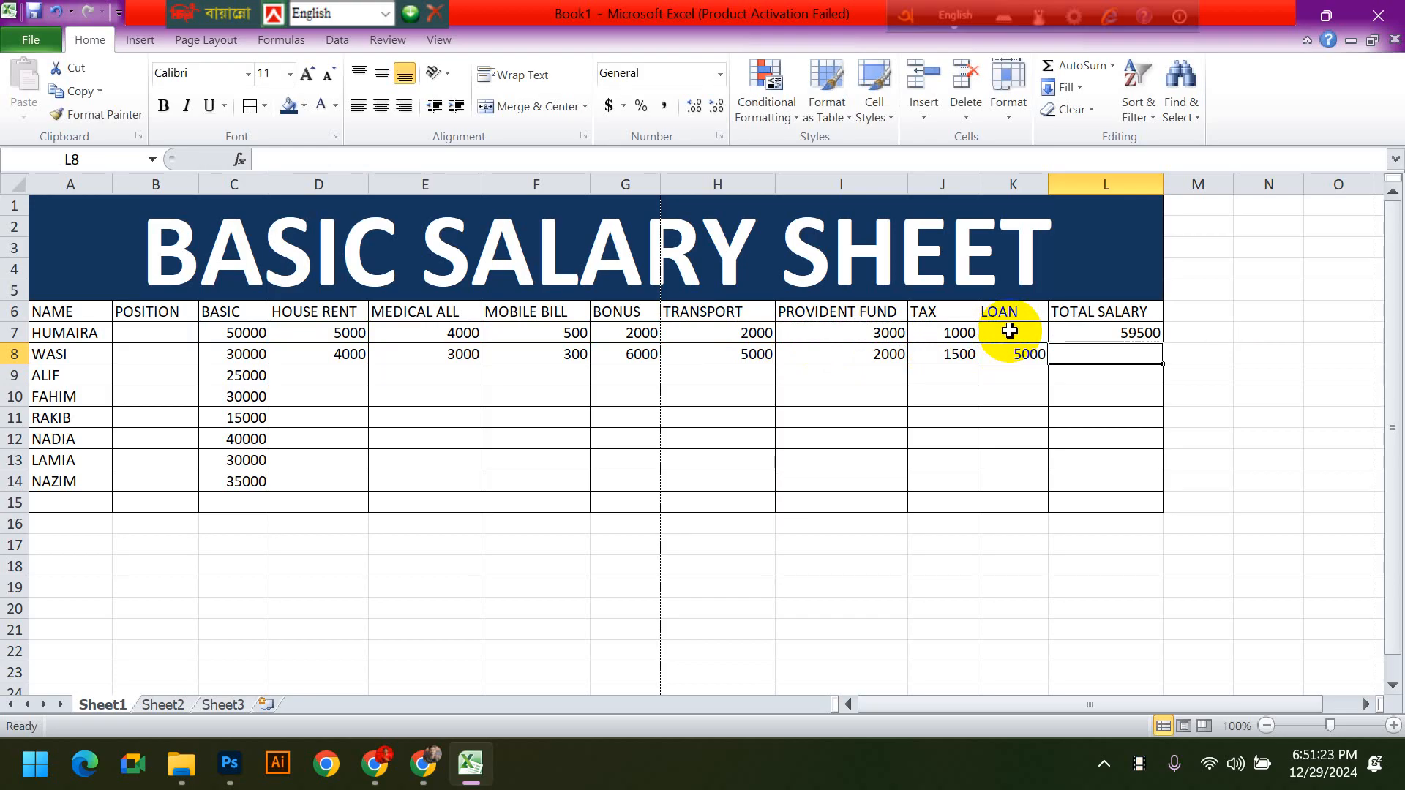
{"action": "left_click", "coordinate": [1023, 354]}
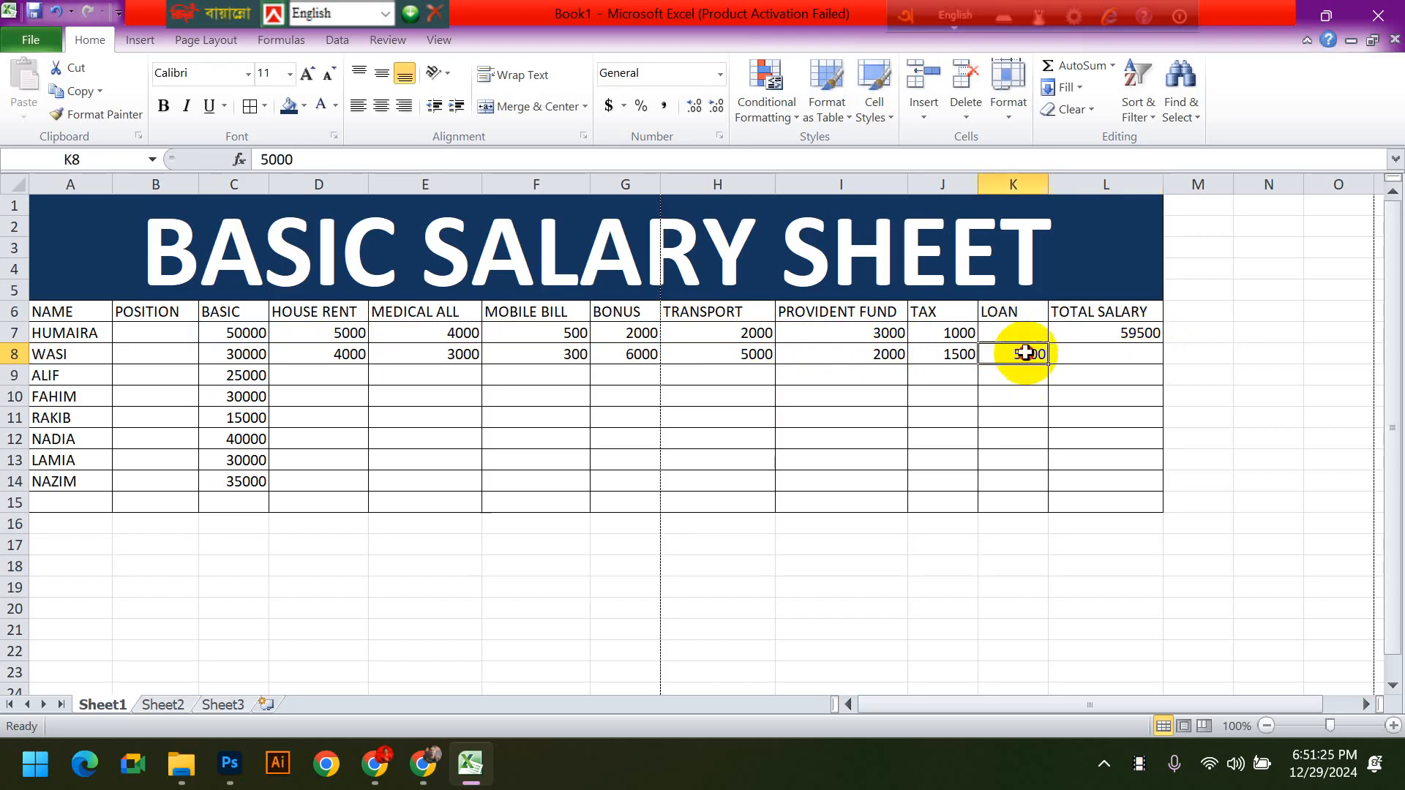
{"action": "left_click", "coordinate": [1014, 333]}
{"action": "left_click", "coordinate": [1023, 356]}
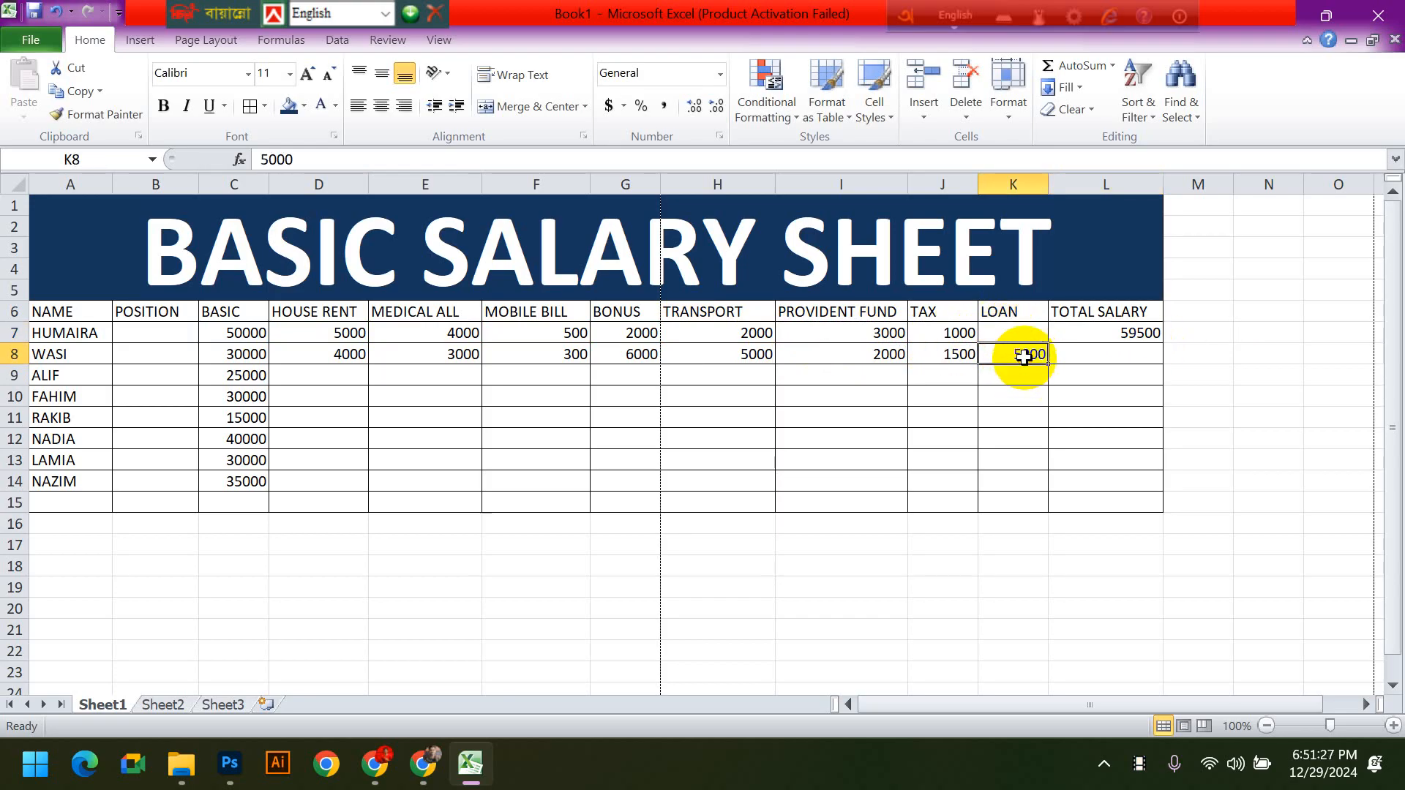
- Fill the total salary formula from L7 down to the second employee's cell L8
{"action": "left_click", "coordinate": [1122, 335]}
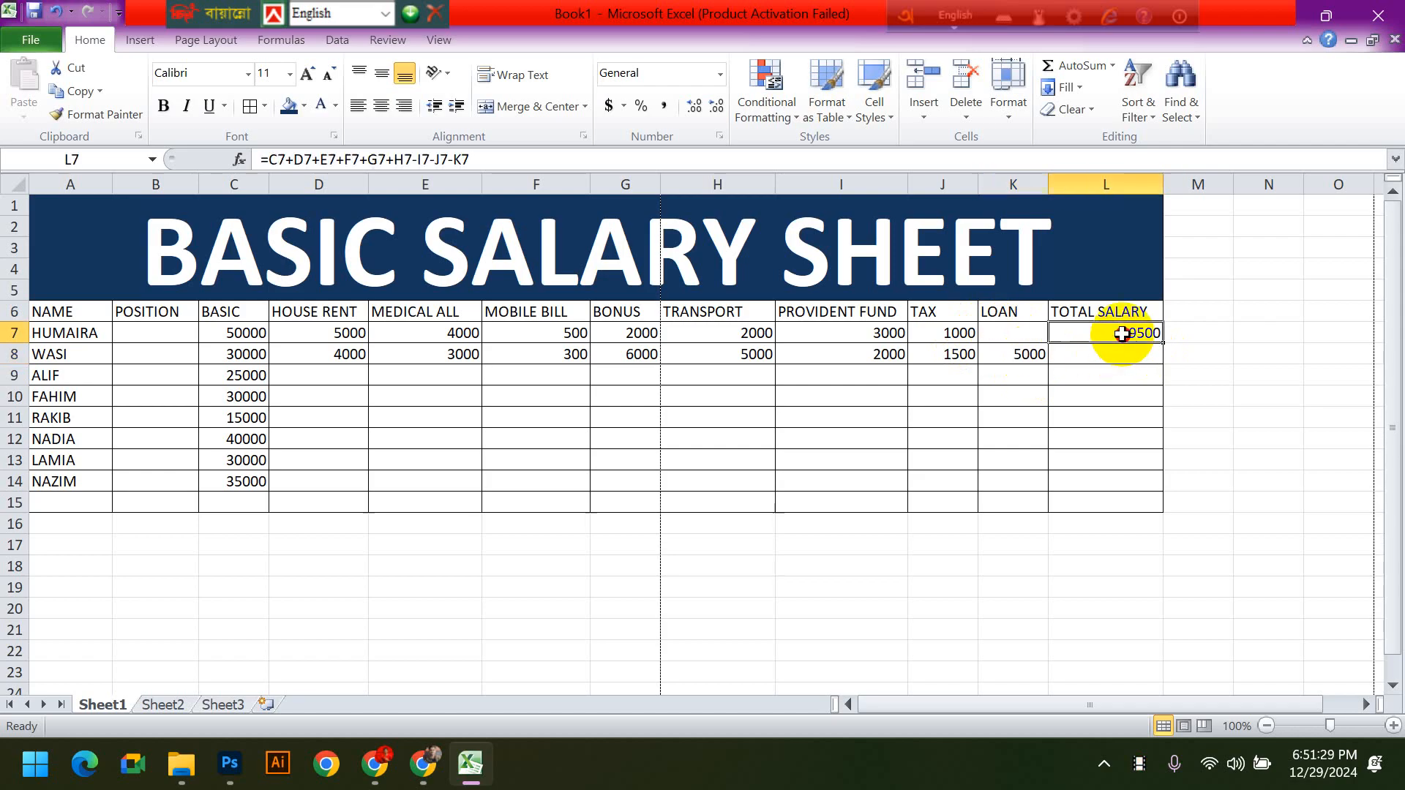
{"action": "left_click_drag", "start_coordinate": [1163, 345], "coordinate": [1164, 362]}
{"action": "left_click", "coordinate": [1167, 414]}
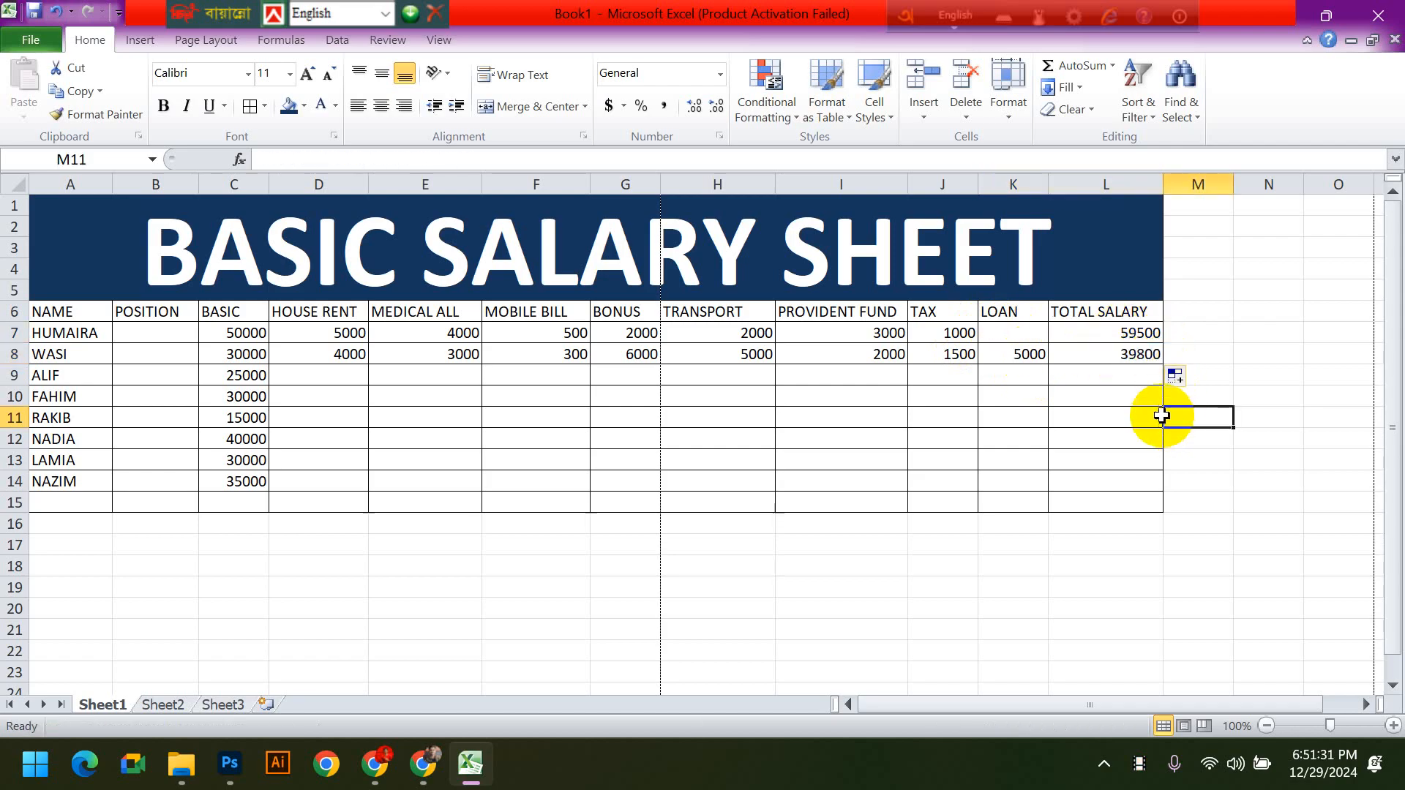
{"action": "left_click", "coordinate": [1025, 356]}
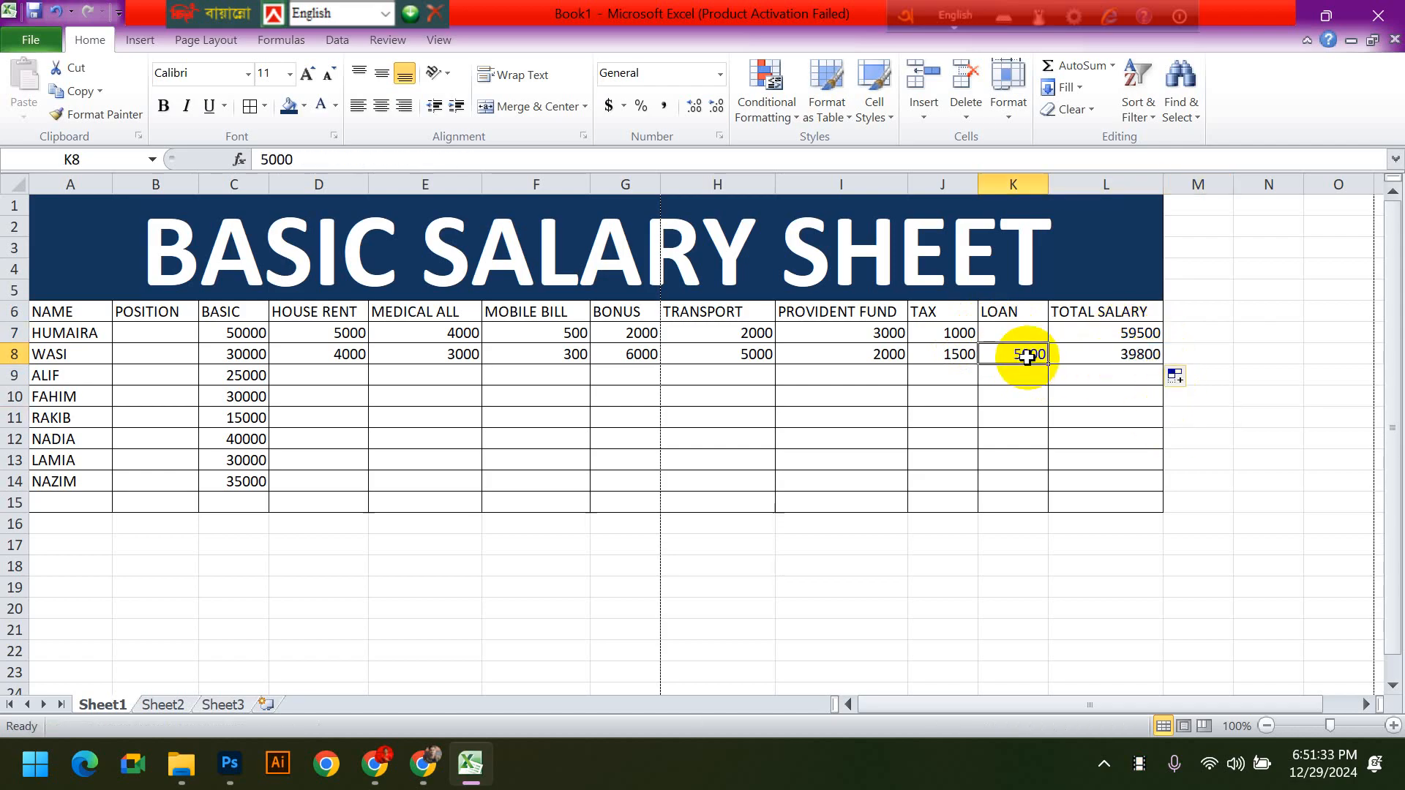
{"action": "left_click", "coordinate": [1028, 341]}
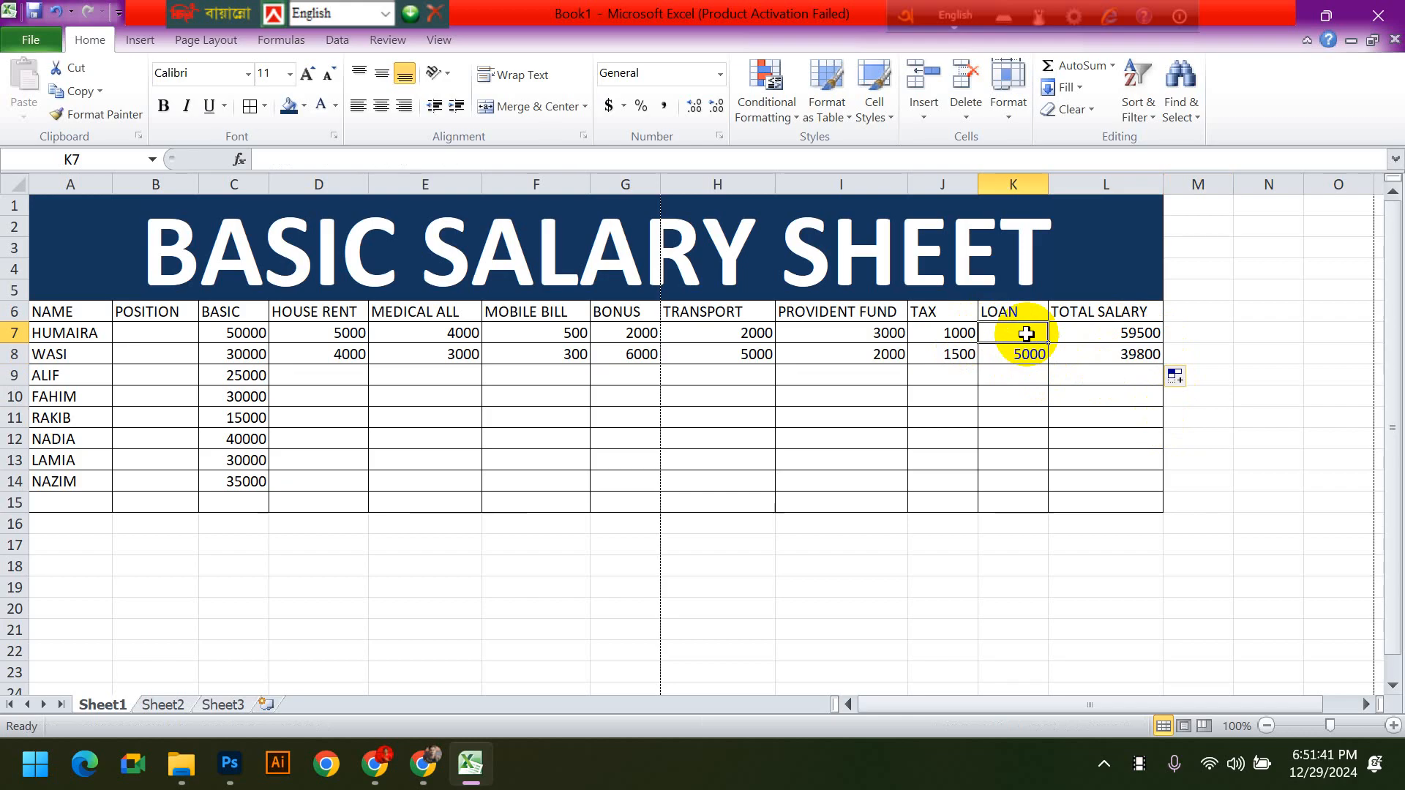
{"action": "left_click", "coordinate": [947, 476]}
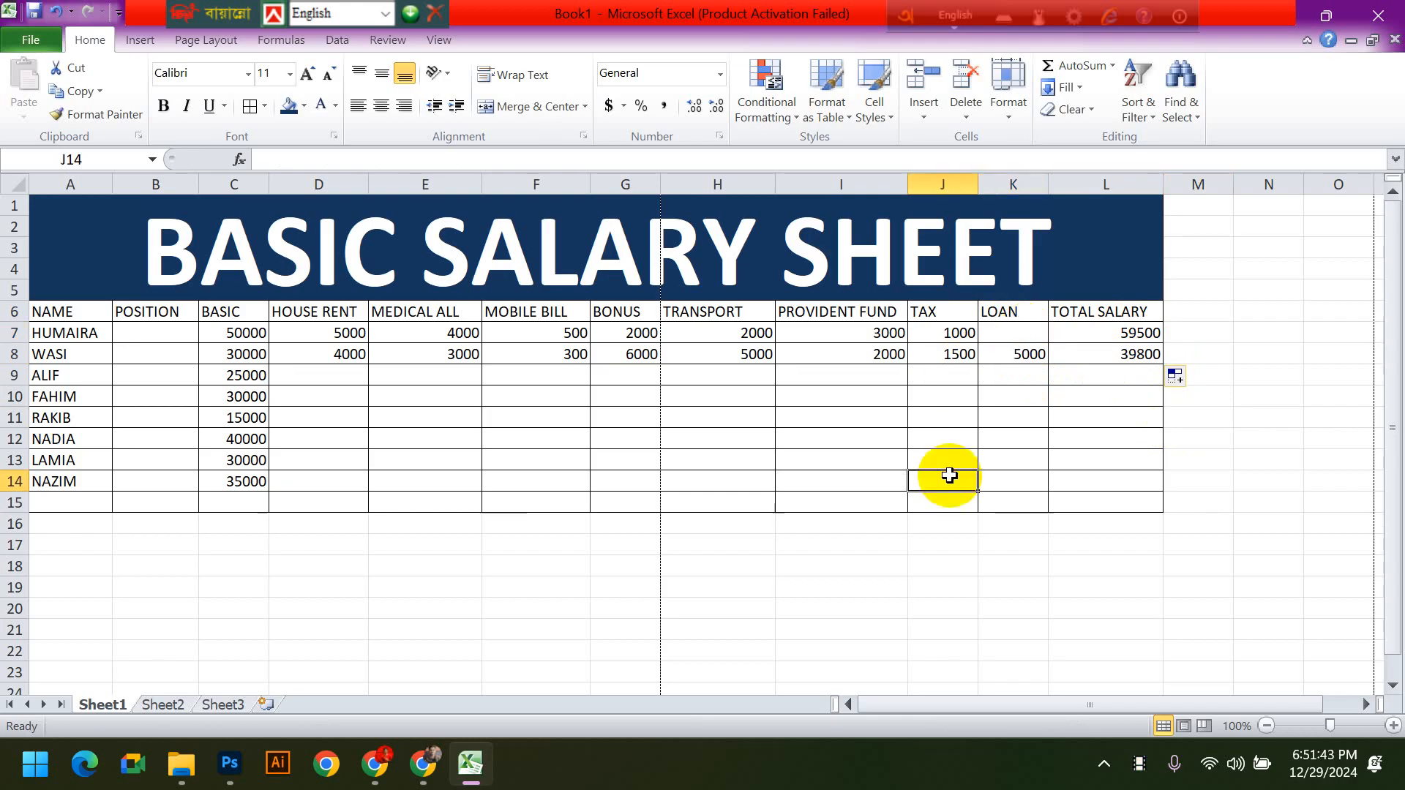
{"action": "left_click_drag", "start_coordinate": [256, 335], "coordinate": [243, 479]}
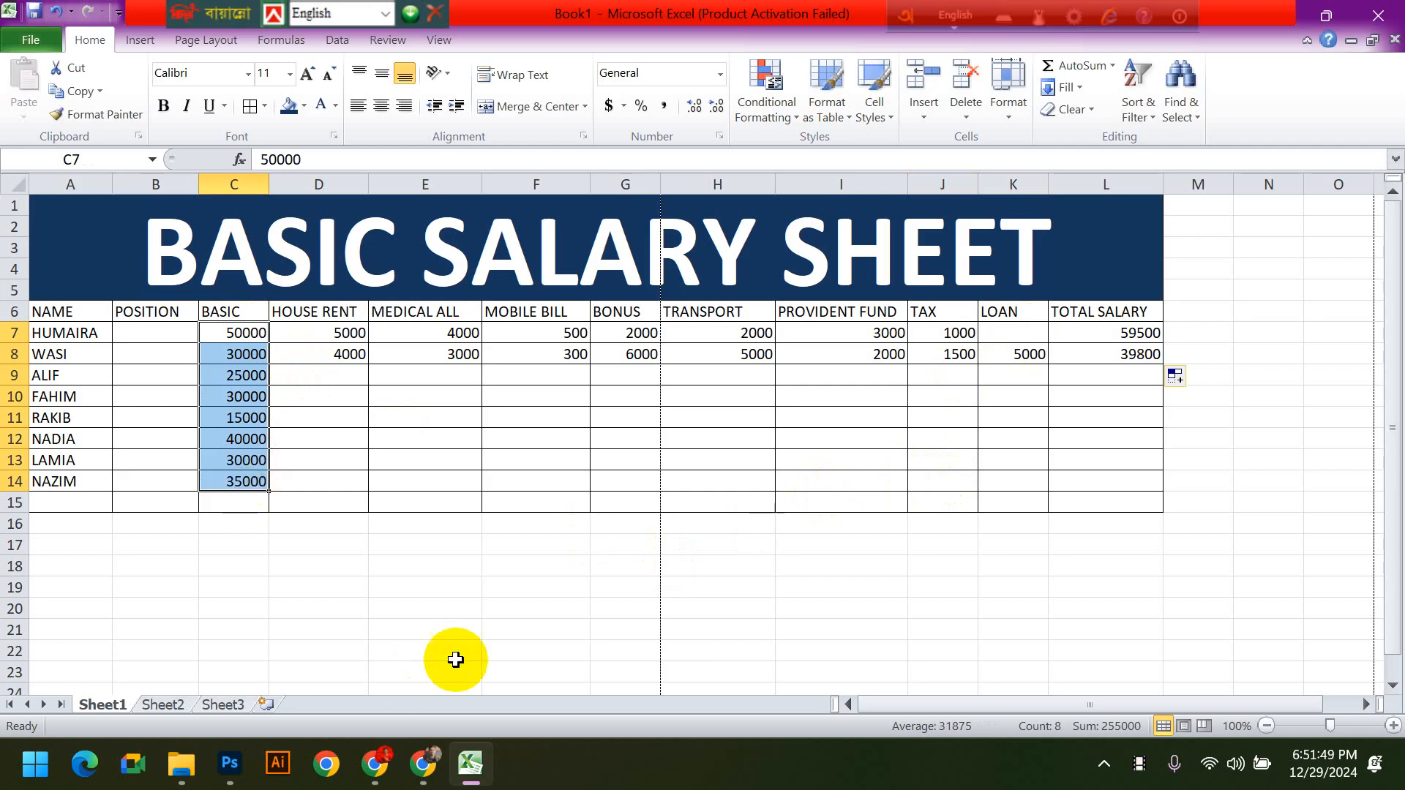
- Clear both employees' allowances and deductions in D7:K8, keeping the basic pay and total salary formulas
{"action": "left_click_drag", "start_coordinate": [316, 331], "coordinate": [1014, 352]}
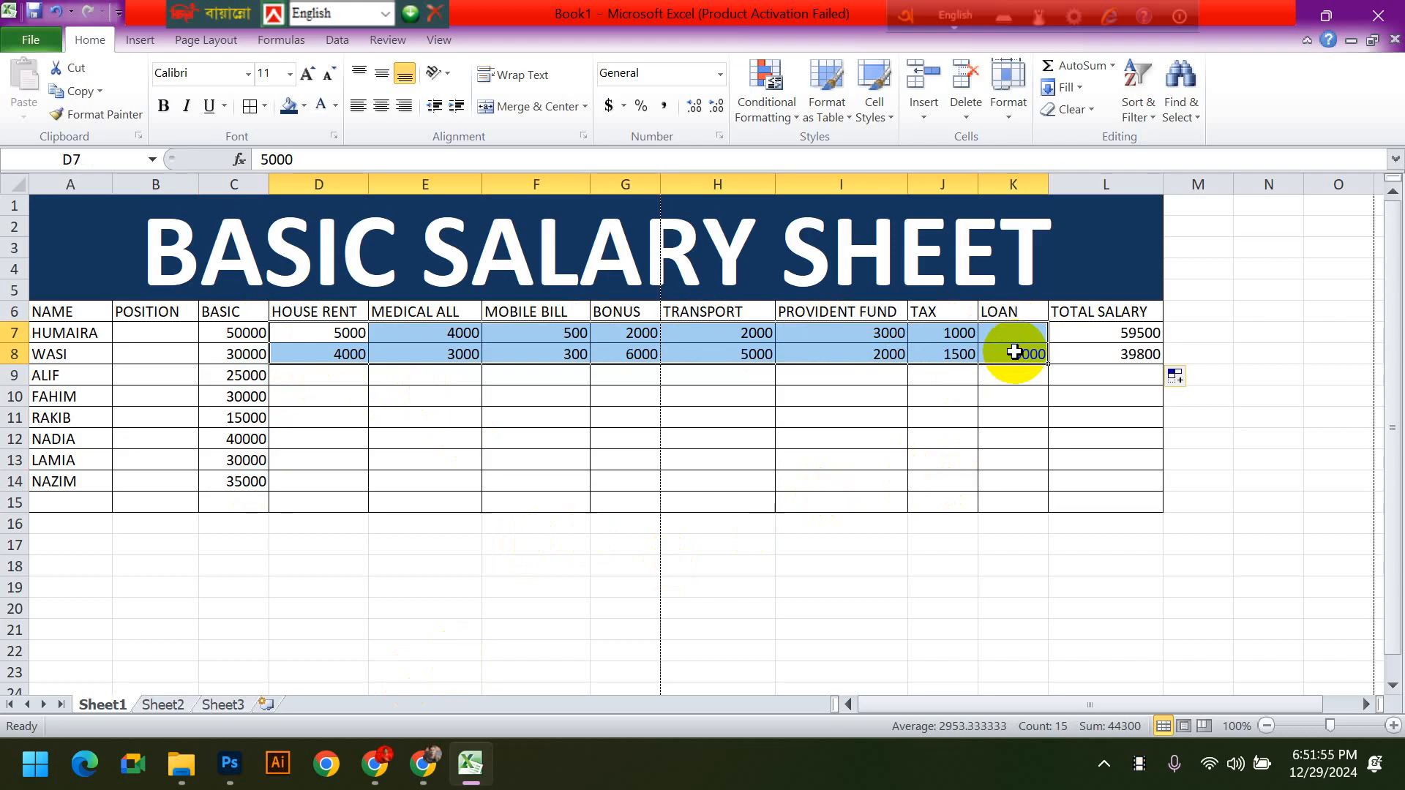
{"action": "key", "text": "Delete"}
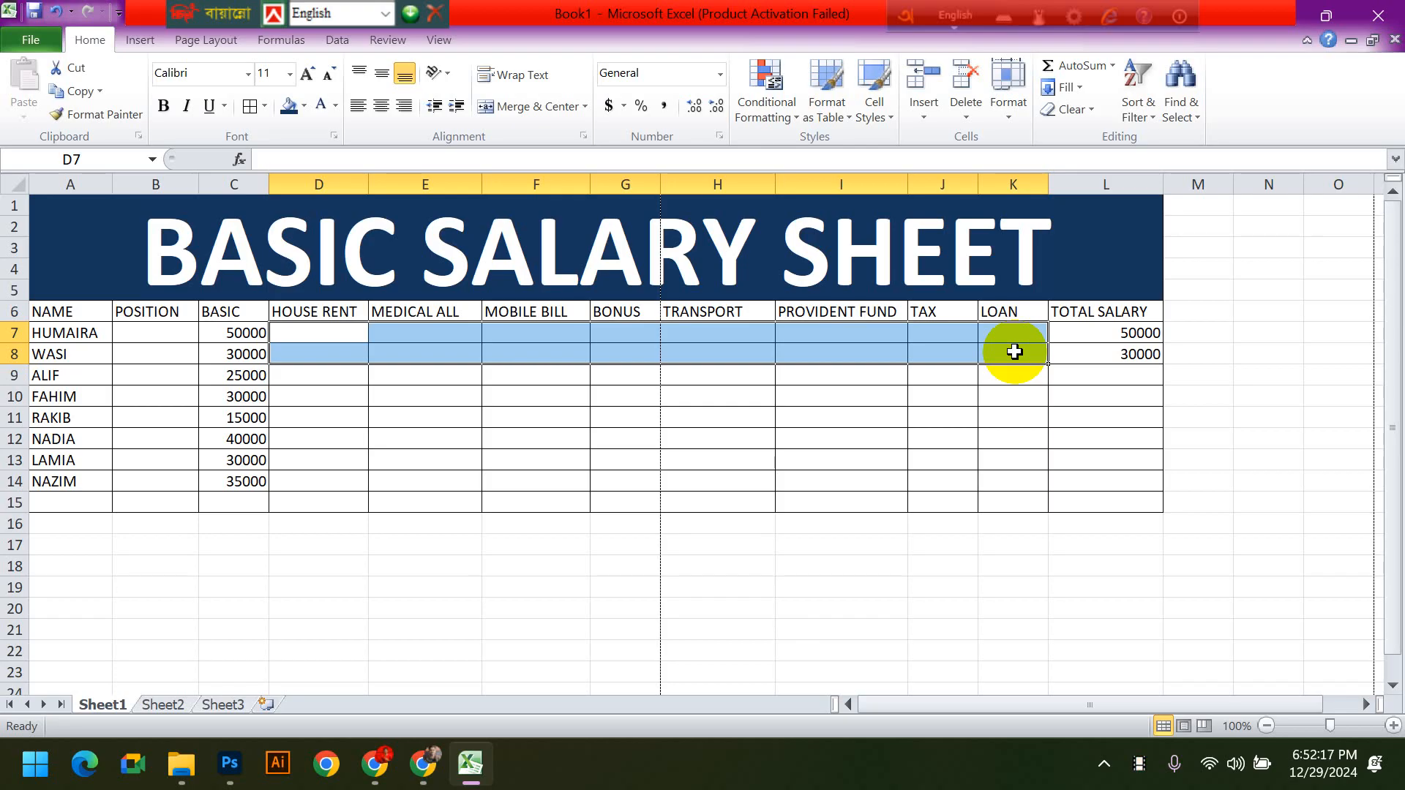
{"action": "left_click", "coordinate": [626, 545]}
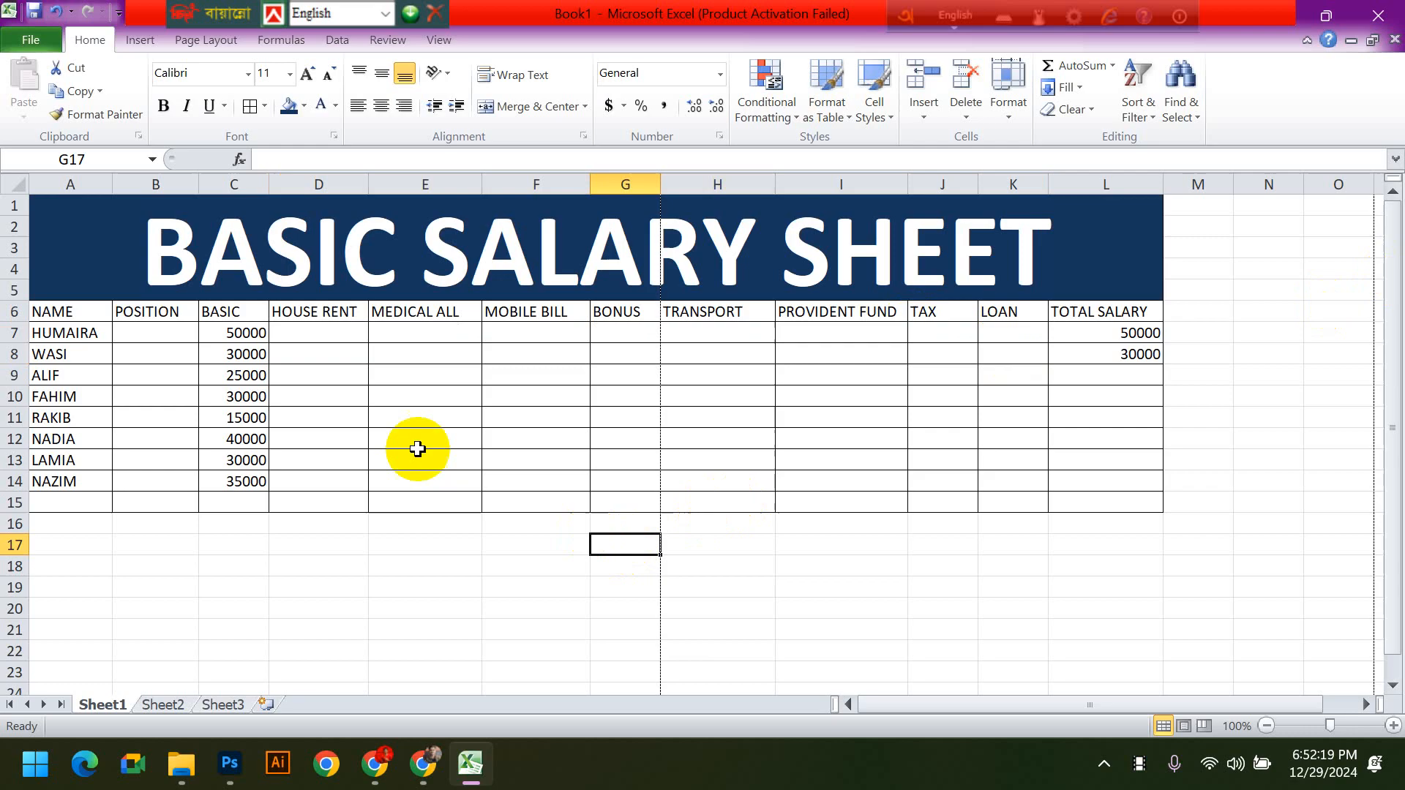
{"action": "left_click", "coordinate": [317, 316]}
{"action": "left_click", "coordinate": [323, 331]}
{"action": "left_click", "coordinate": [342, 313]}
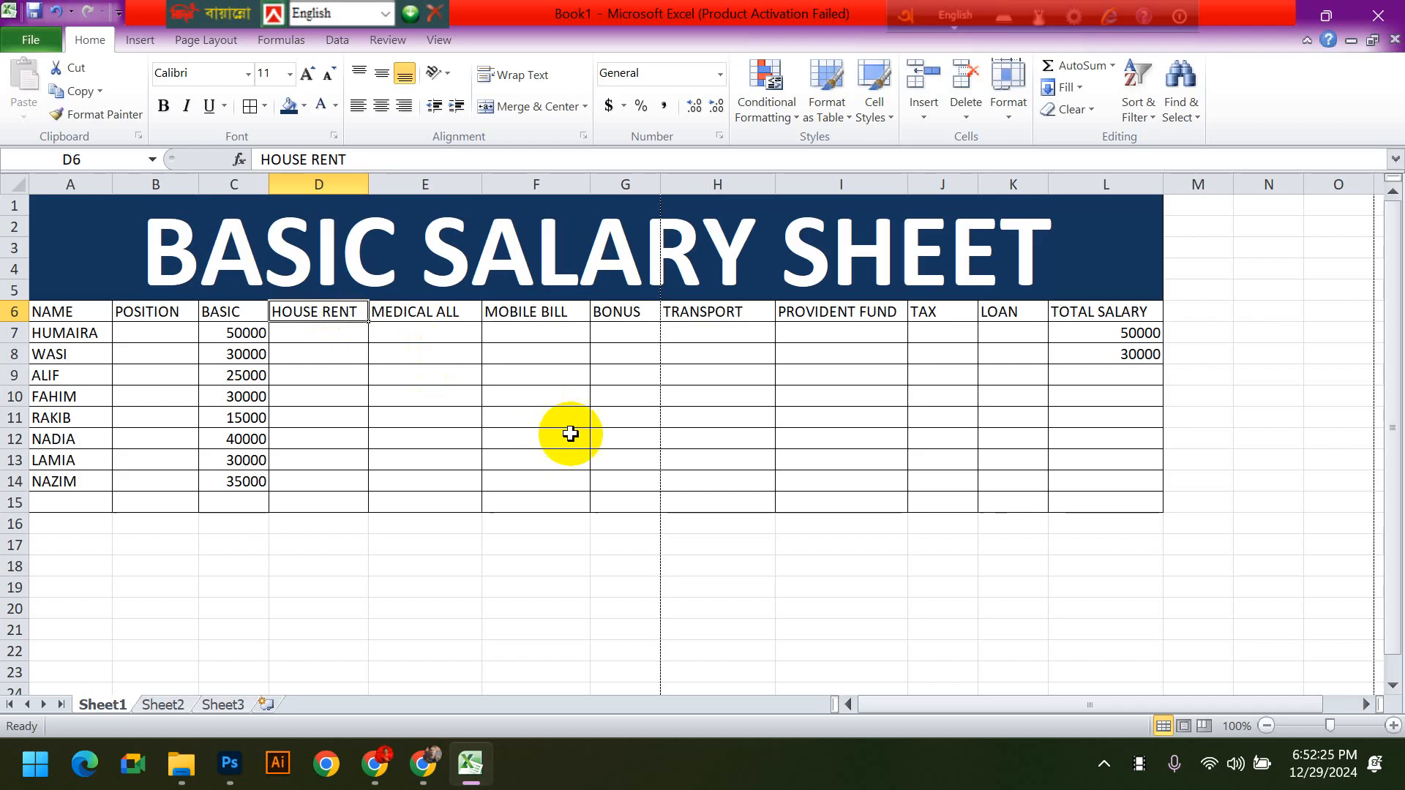
{"action": "left_click", "coordinate": [1268, 481]}
- Try moving the salary table A6:L15 down one row to A7:L16, and undo the move
{"action": "left_click_drag", "start_coordinate": [76, 319], "coordinate": [1109, 511]}
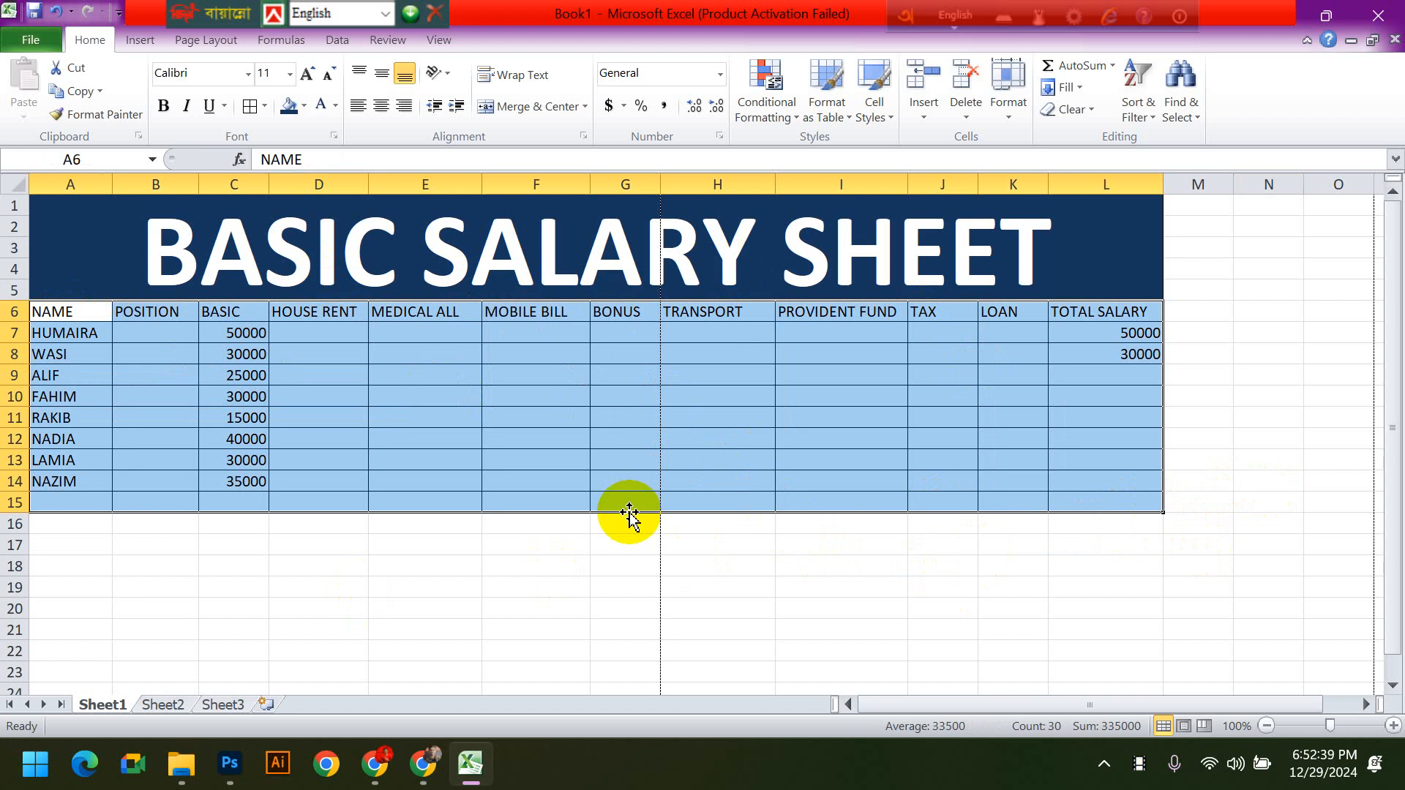
{"action": "left_click_drag", "start_coordinate": [629, 513], "coordinate": [597, 527]}
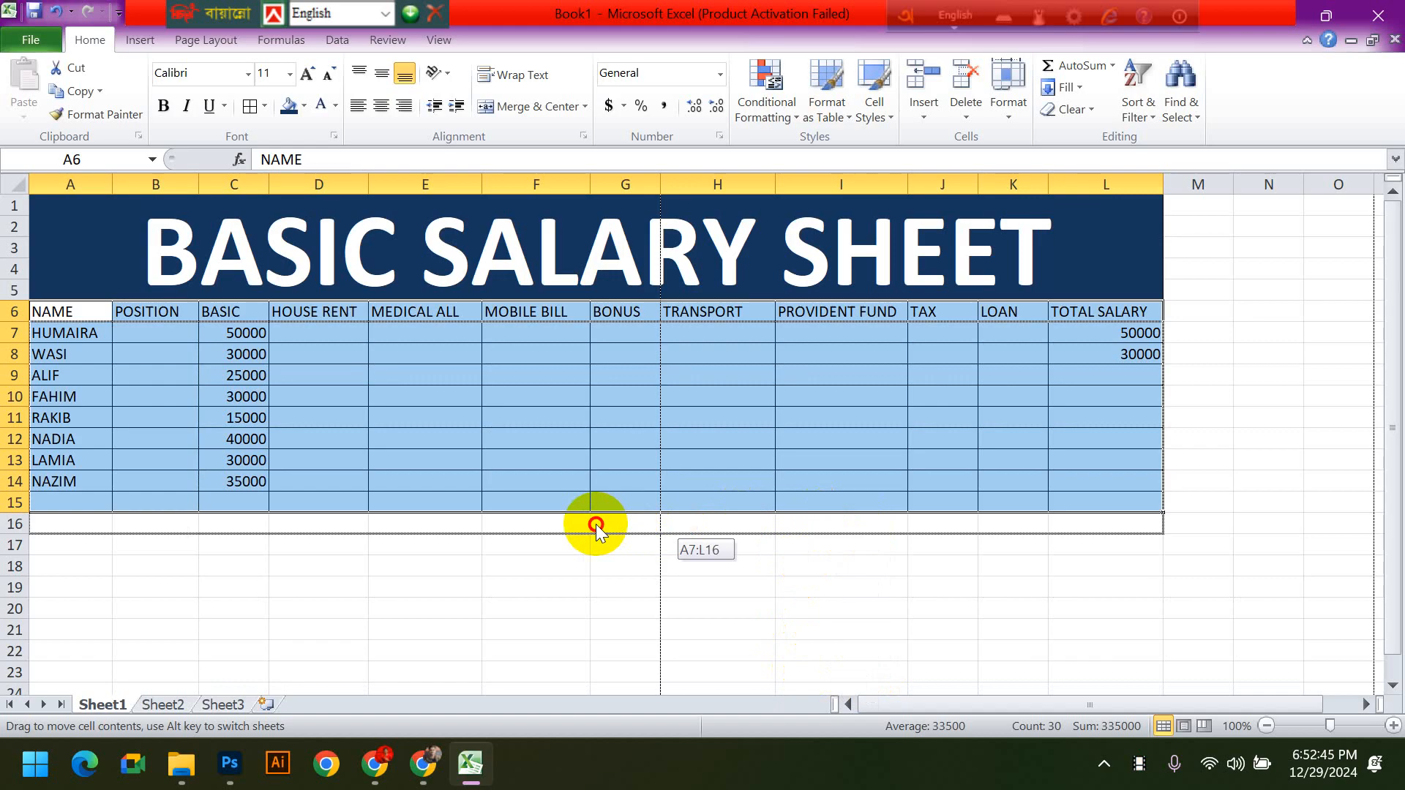
{"action": "left_click_drag", "start_coordinate": [596, 527], "coordinate": [594, 523]}
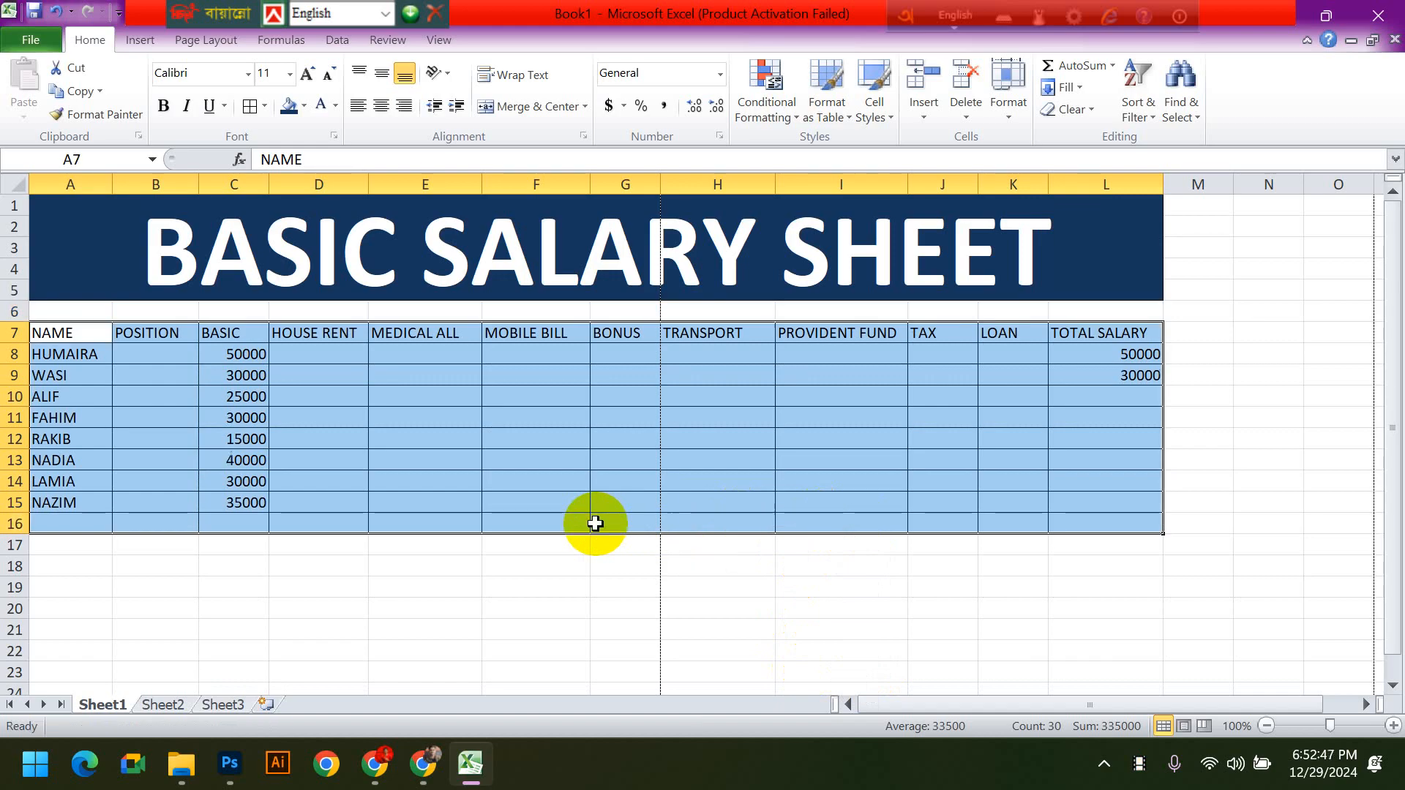
{"action": "left_click_drag", "start_coordinate": [102, 311], "coordinate": [1082, 257]}
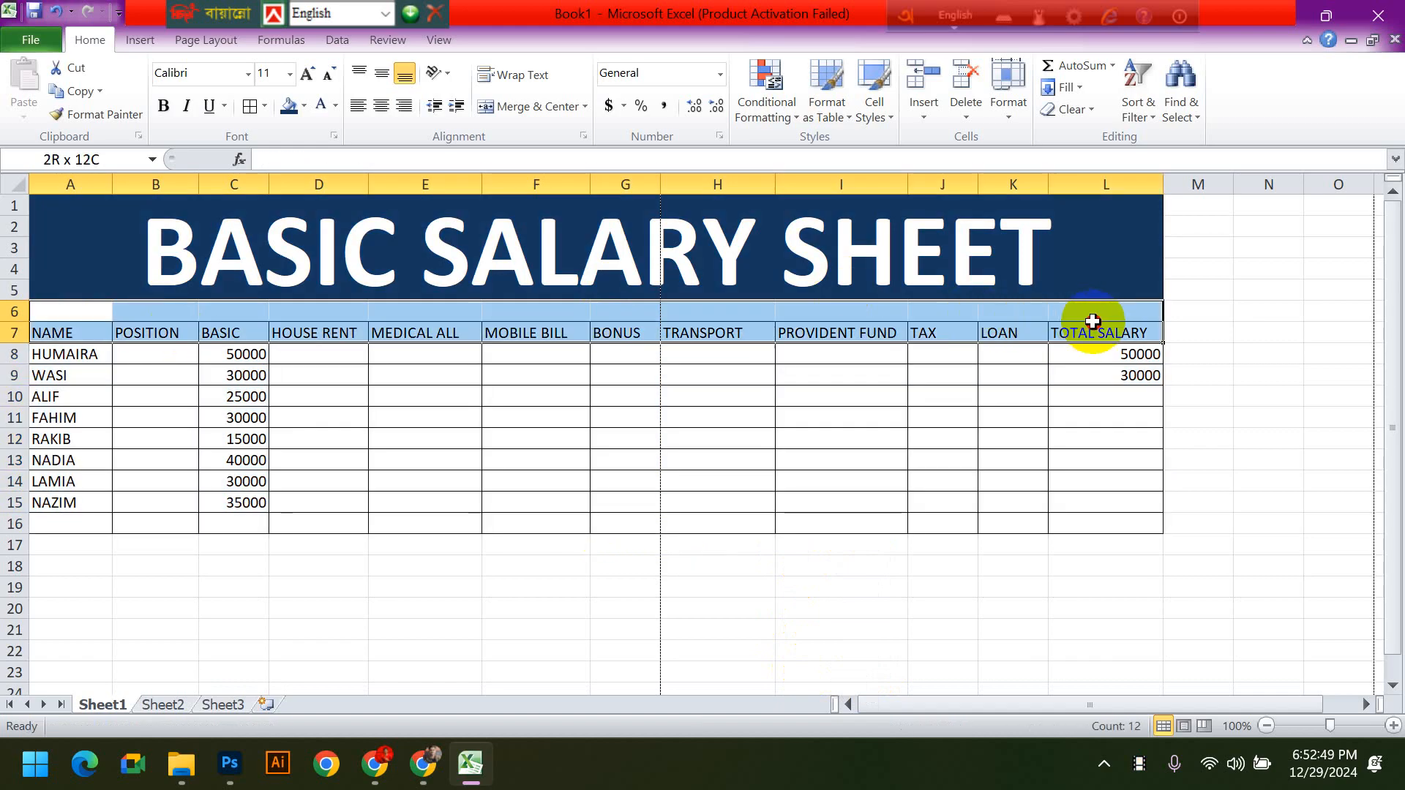
{"action": "left_click", "coordinate": [1244, 396]}
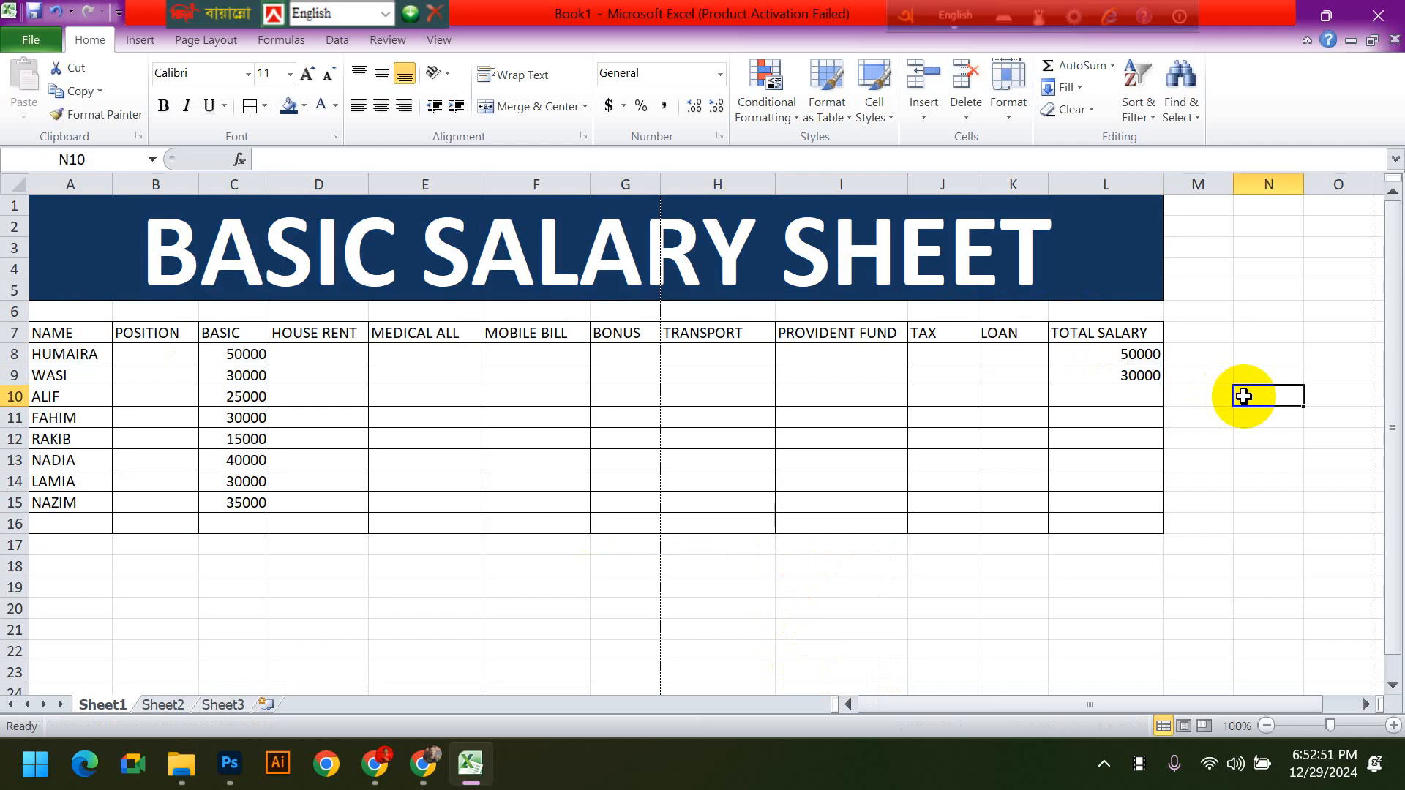
{"action": "key", "text": "ctrl+z"}
{"action": "left_click", "coordinate": [1241, 431]}
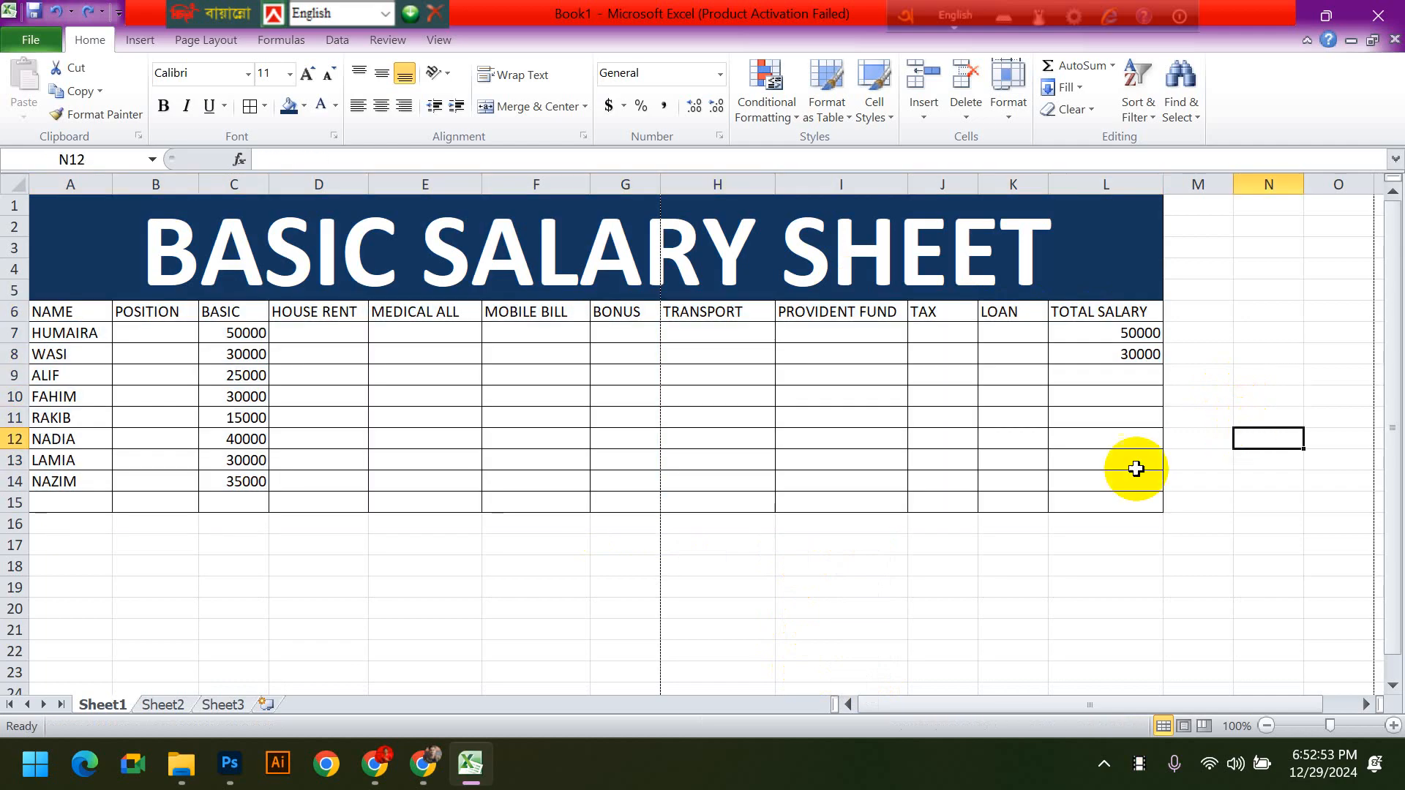
{"action": "left_click", "coordinate": [523, 313]}
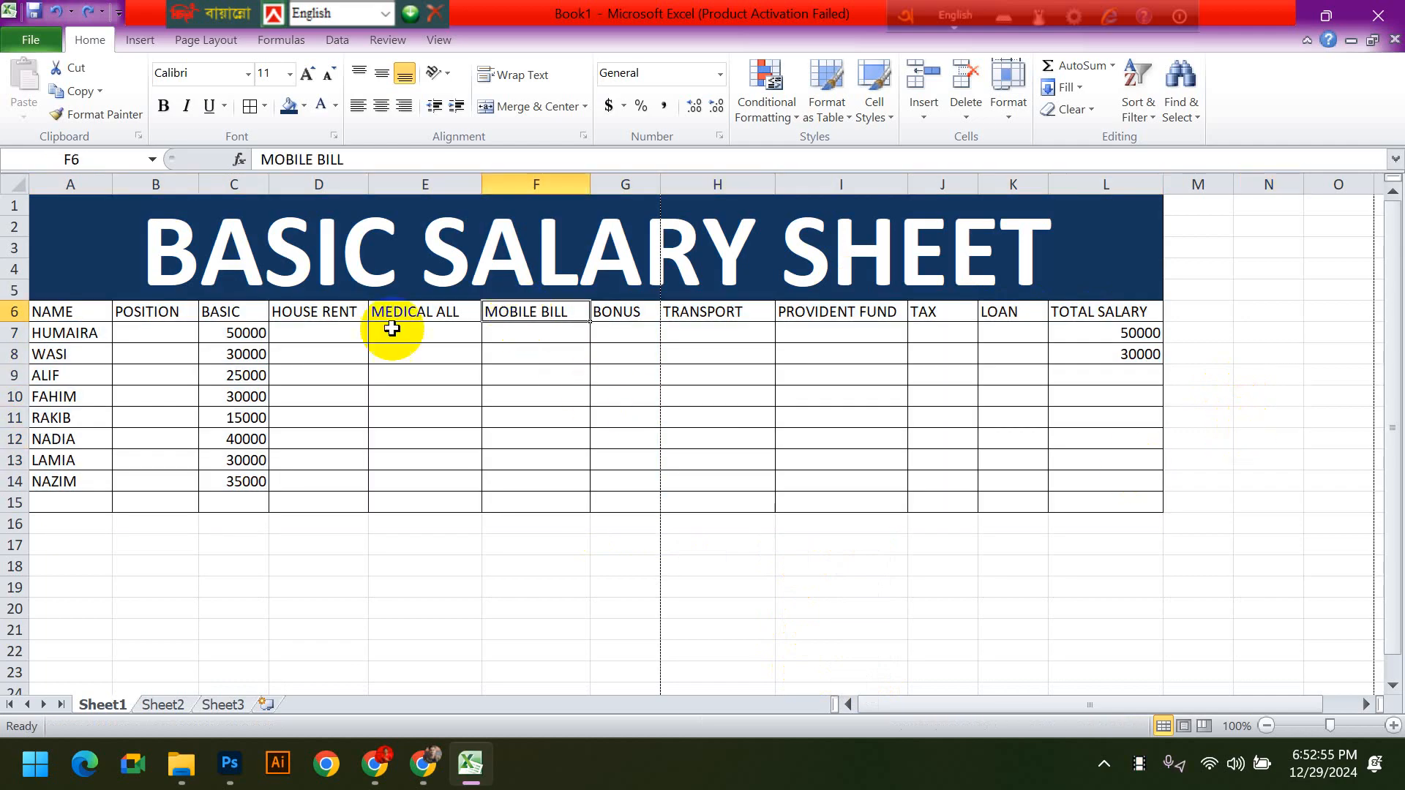
{"action": "left_click_drag", "start_coordinate": [51, 523], "coordinate": [1195, 671]}
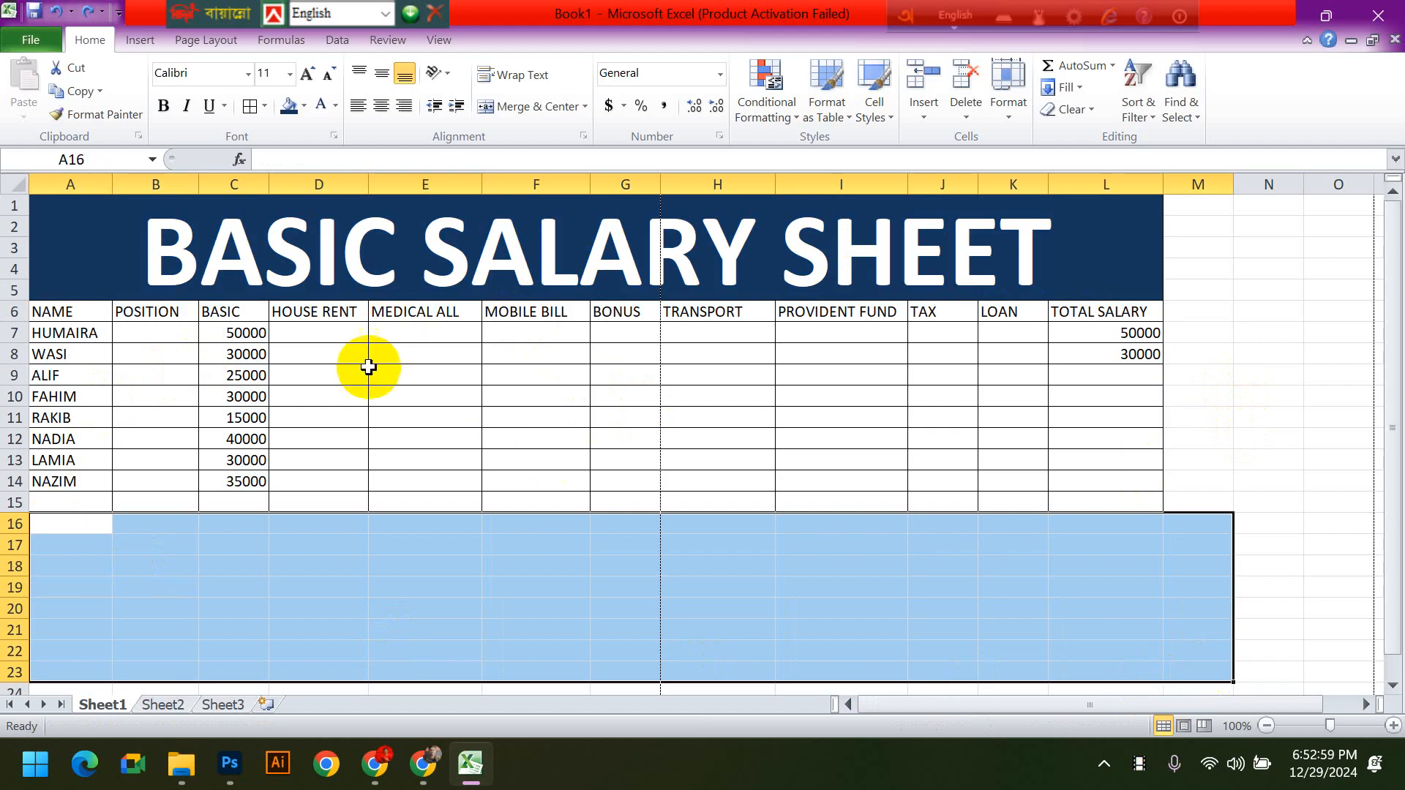
{"action": "left_click_drag", "start_coordinate": [319, 311], "coordinate": [595, 442]}
{"action": "left_click_drag", "start_coordinate": [70, 546], "coordinate": [497, 652]}
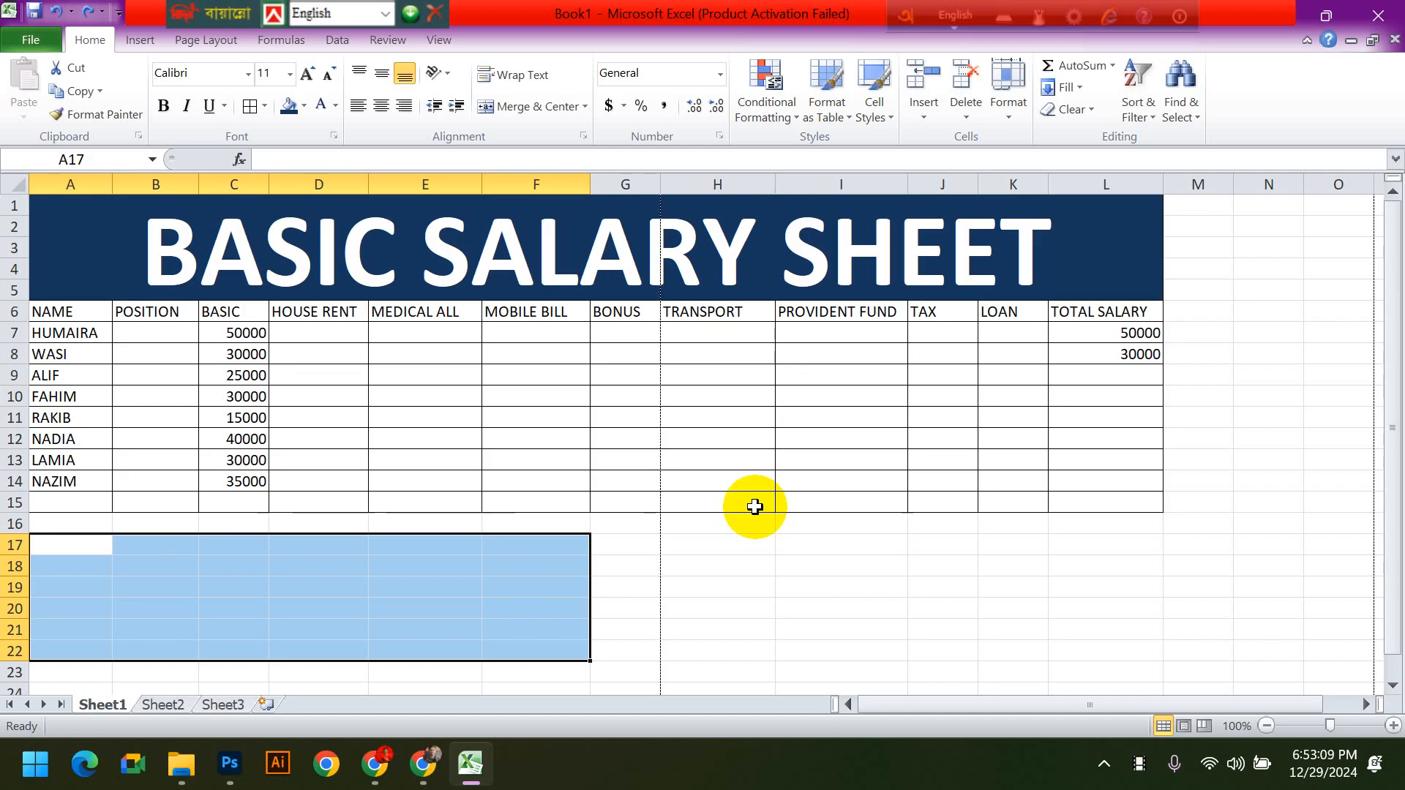
{"action": "left_click", "coordinate": [797, 510]}
{"action": "left_click", "coordinate": [548, 313]}
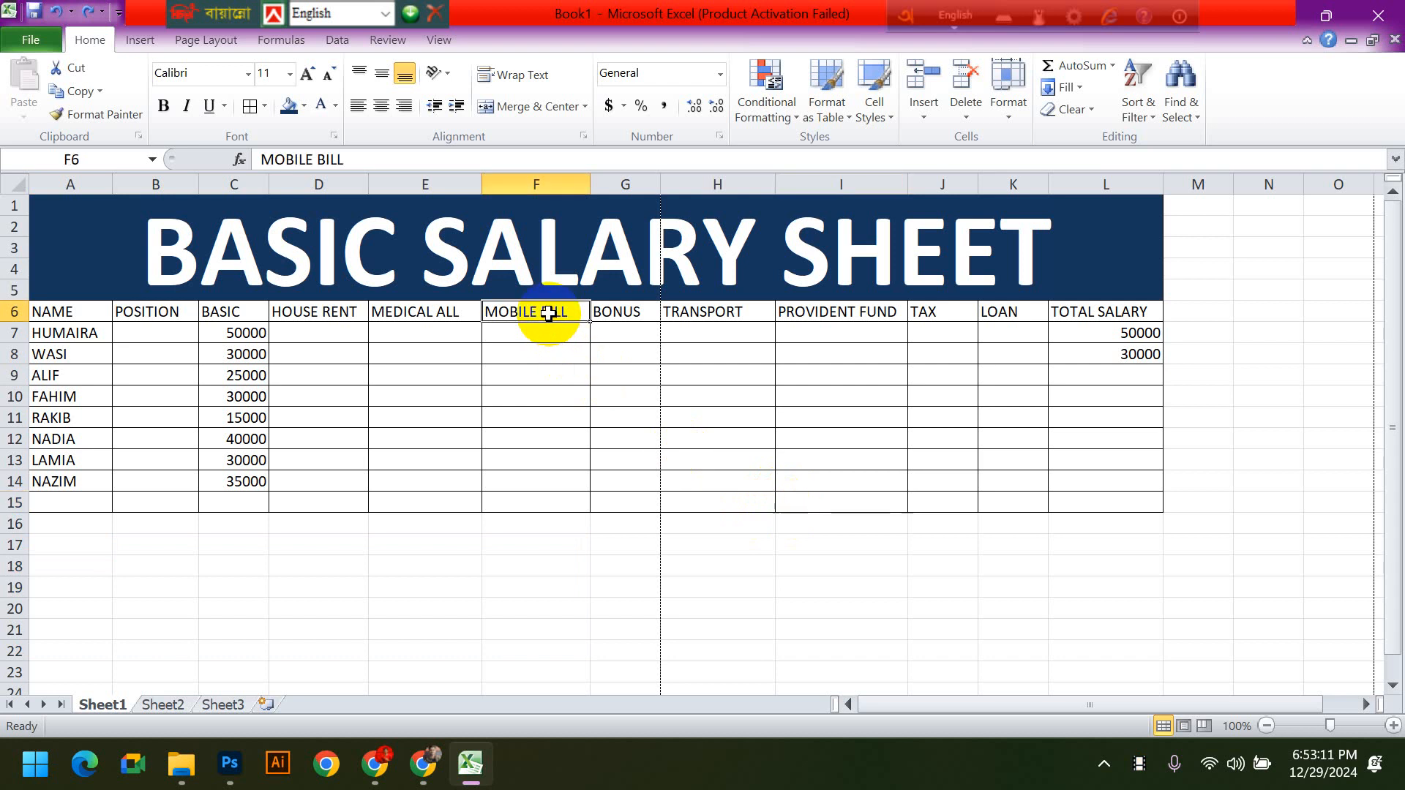
{"action": "right_click", "coordinate": [548, 313]}
{"action": "left_click", "coordinate": [41, 313]}
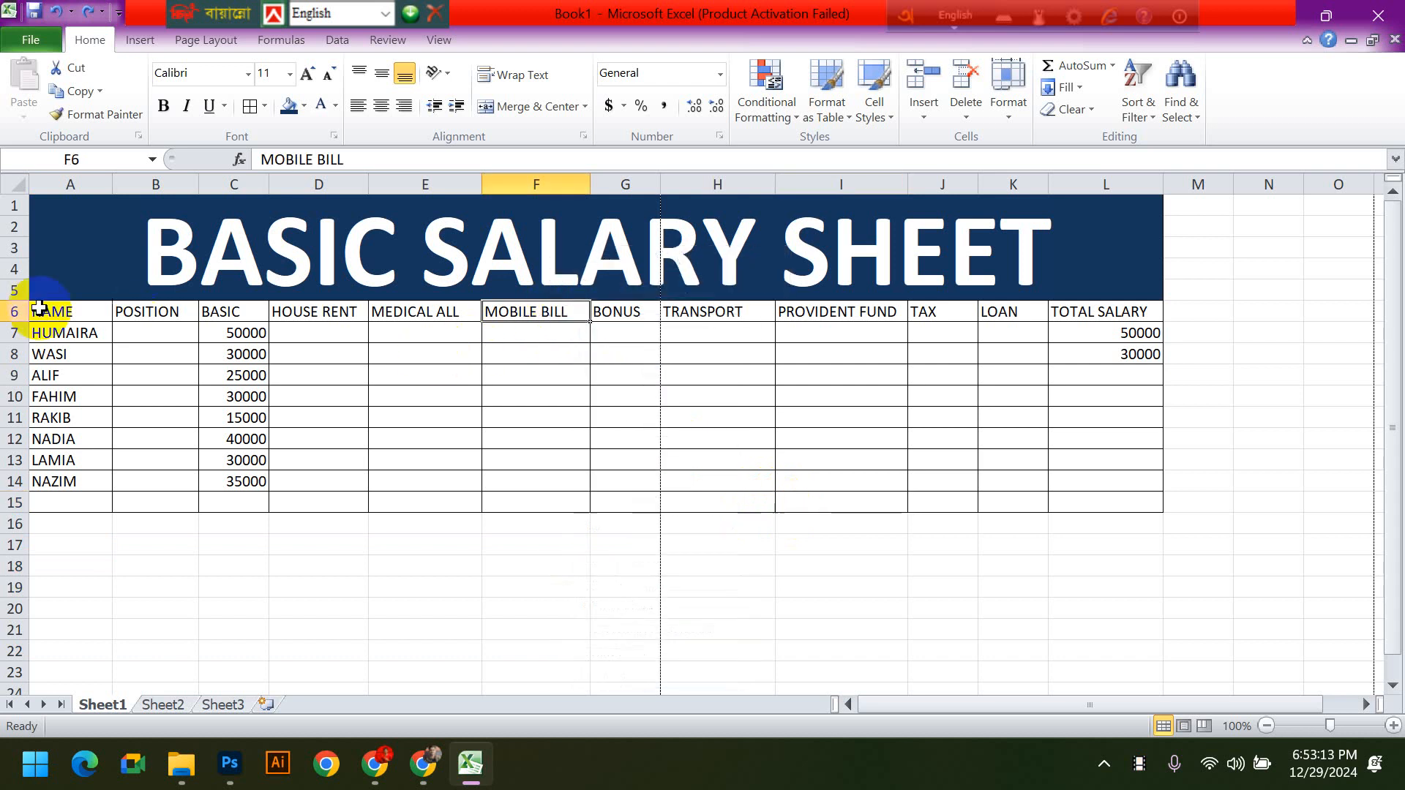
{"action": "left_click", "coordinate": [141, 314]}
{"action": "left_click", "coordinate": [216, 310]}
{"action": "left_click", "coordinate": [355, 311]}
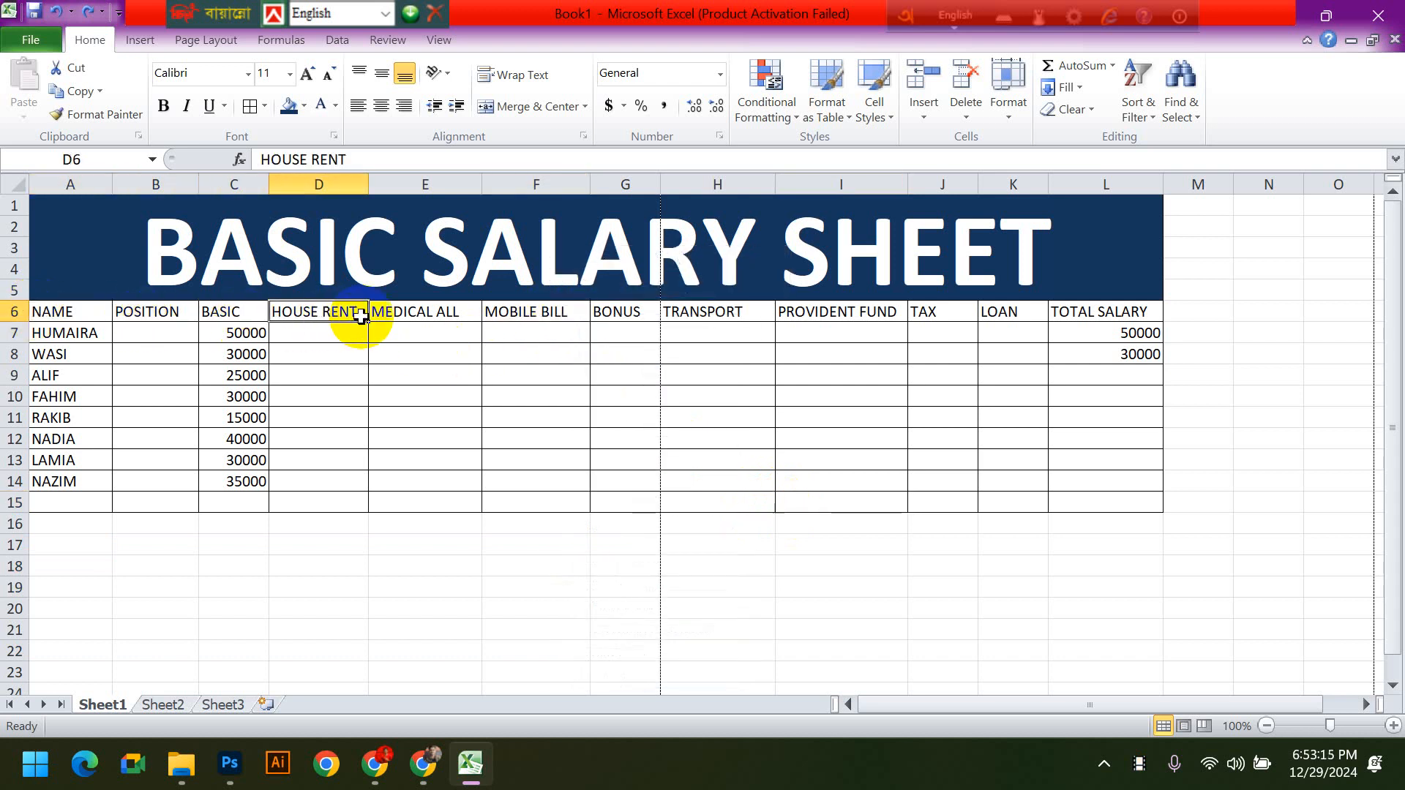
{"action": "left_click", "coordinate": [59, 313]}
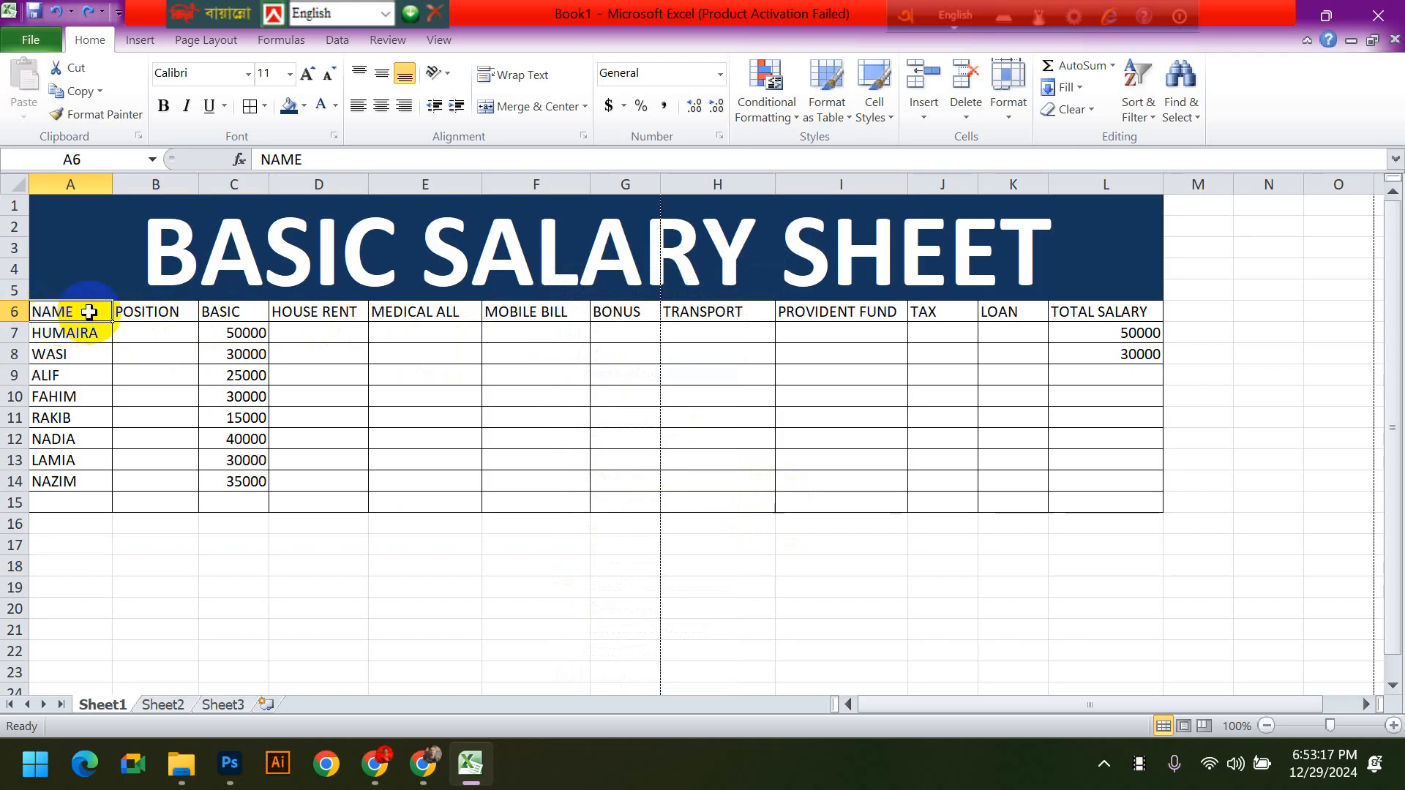
- Insert an entire new row above the table's header row, at row 6
{"action": "left_click", "coordinate": [1094, 313]}
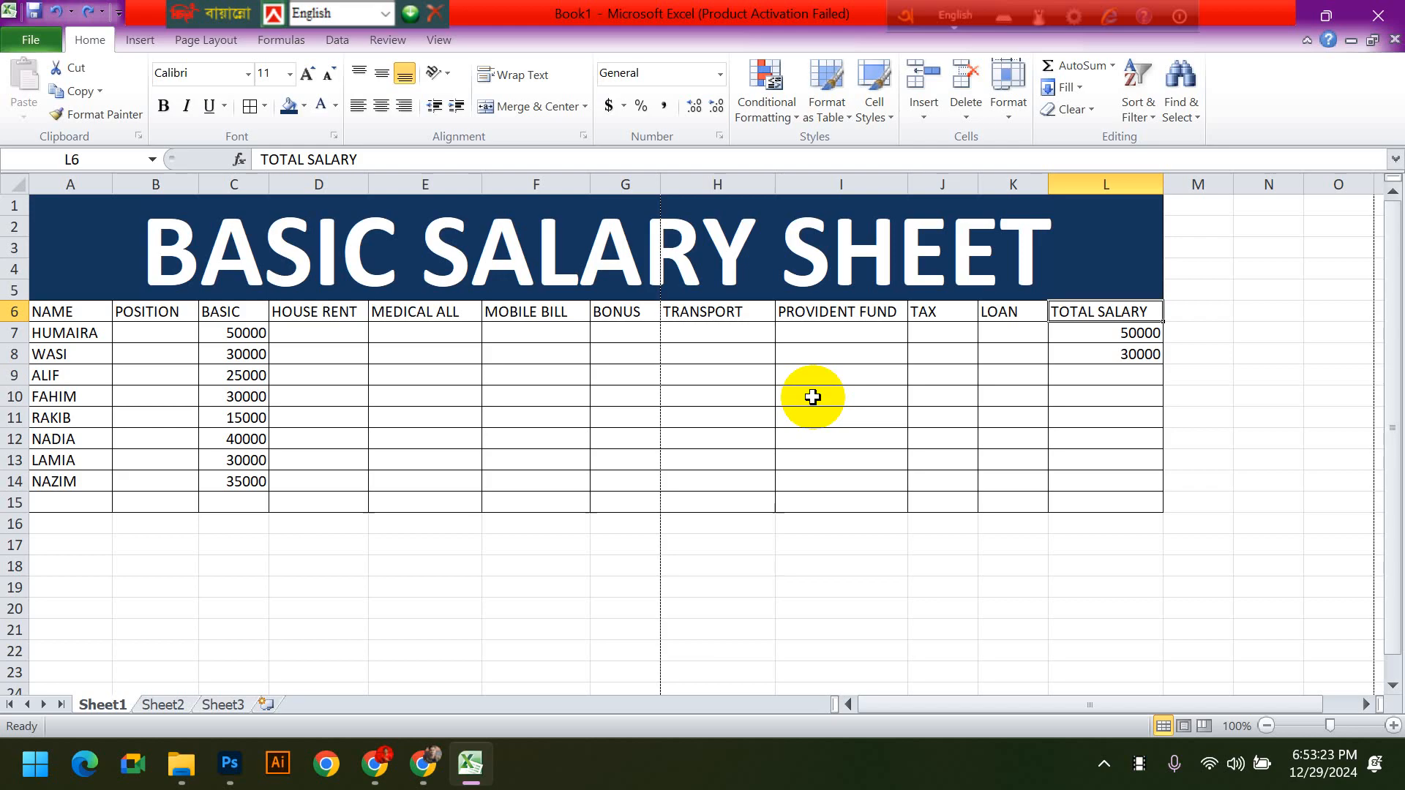
{"action": "right_click", "coordinate": [1075, 311]}
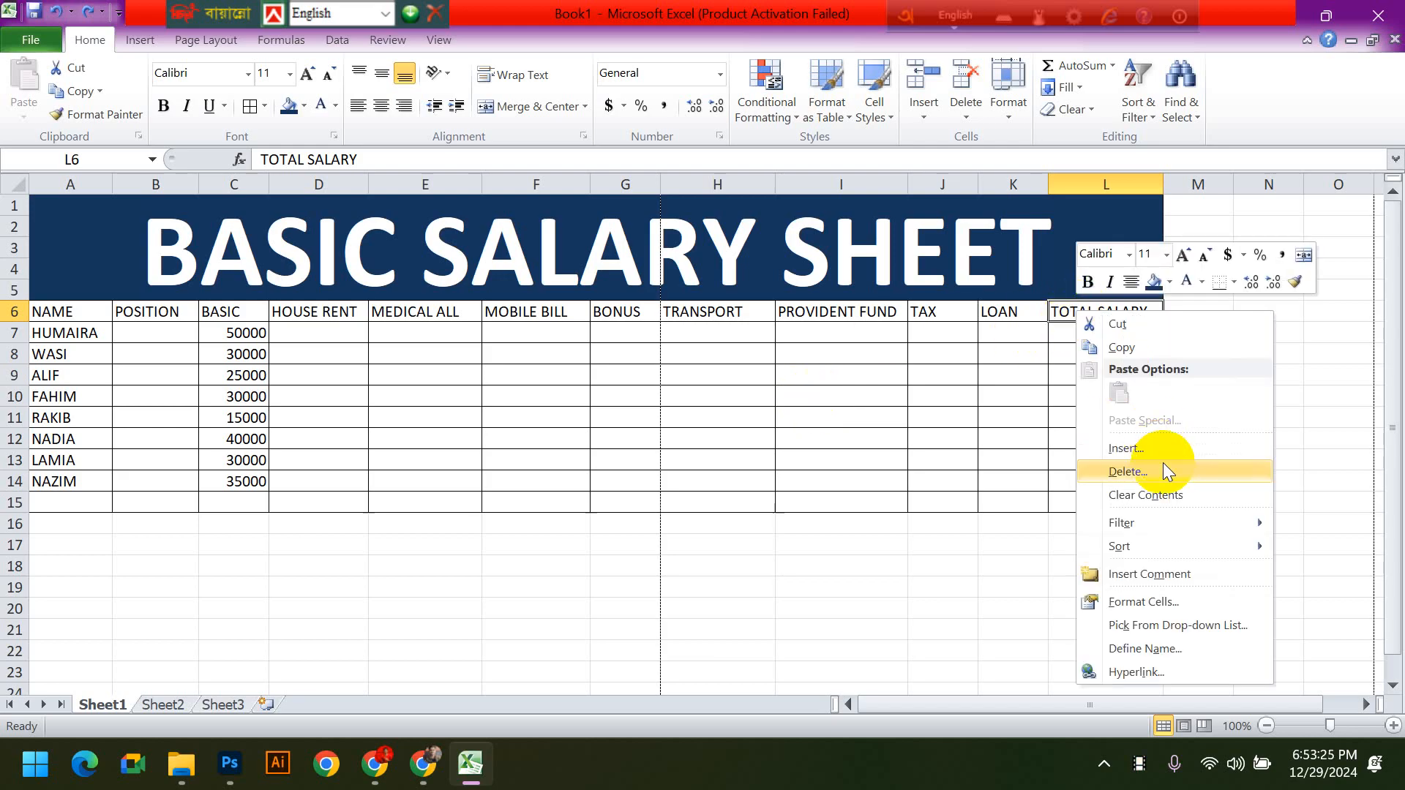
{"action": "left_click", "coordinate": [1149, 447]}
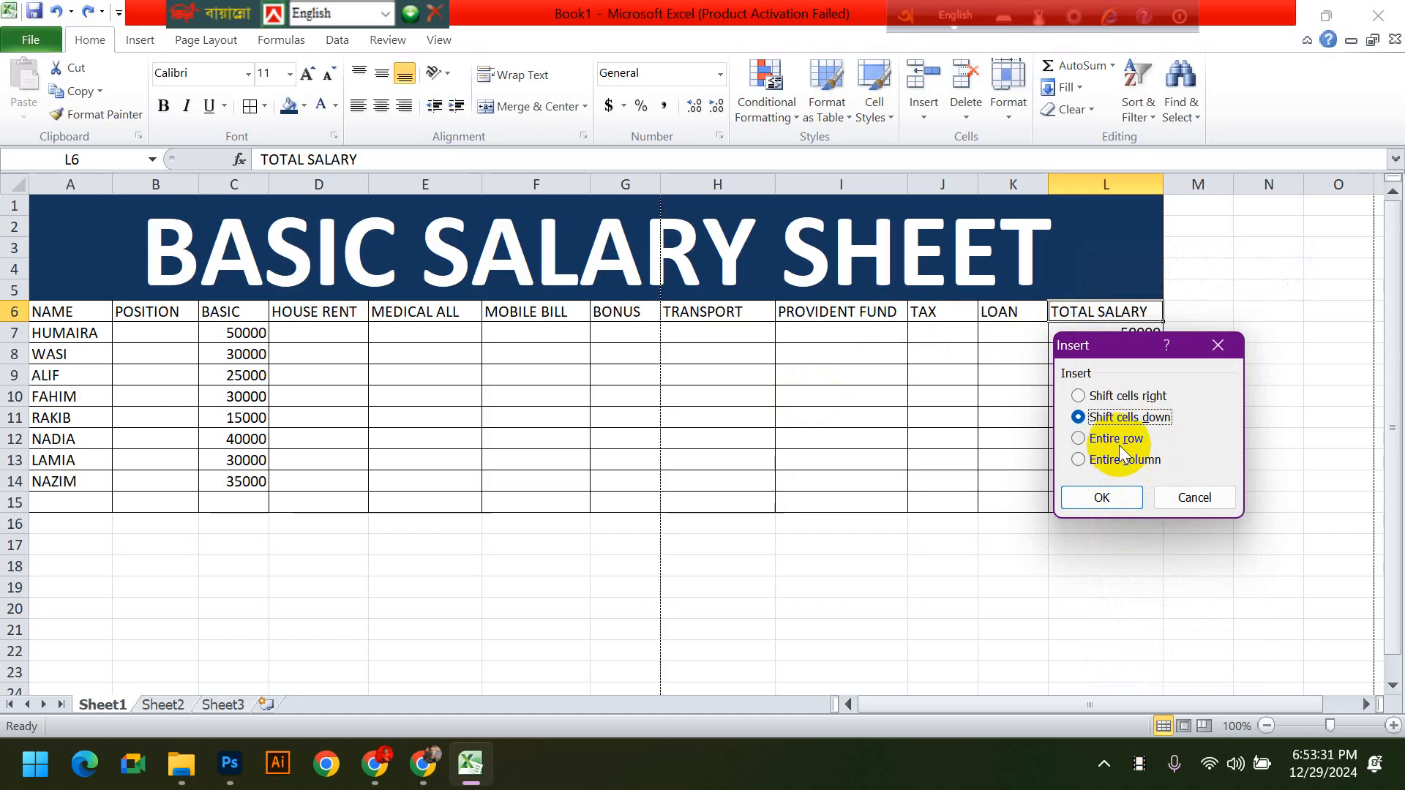
{"action": "left_click", "coordinate": [1118, 444]}
{"action": "left_click", "coordinate": [1120, 497]}
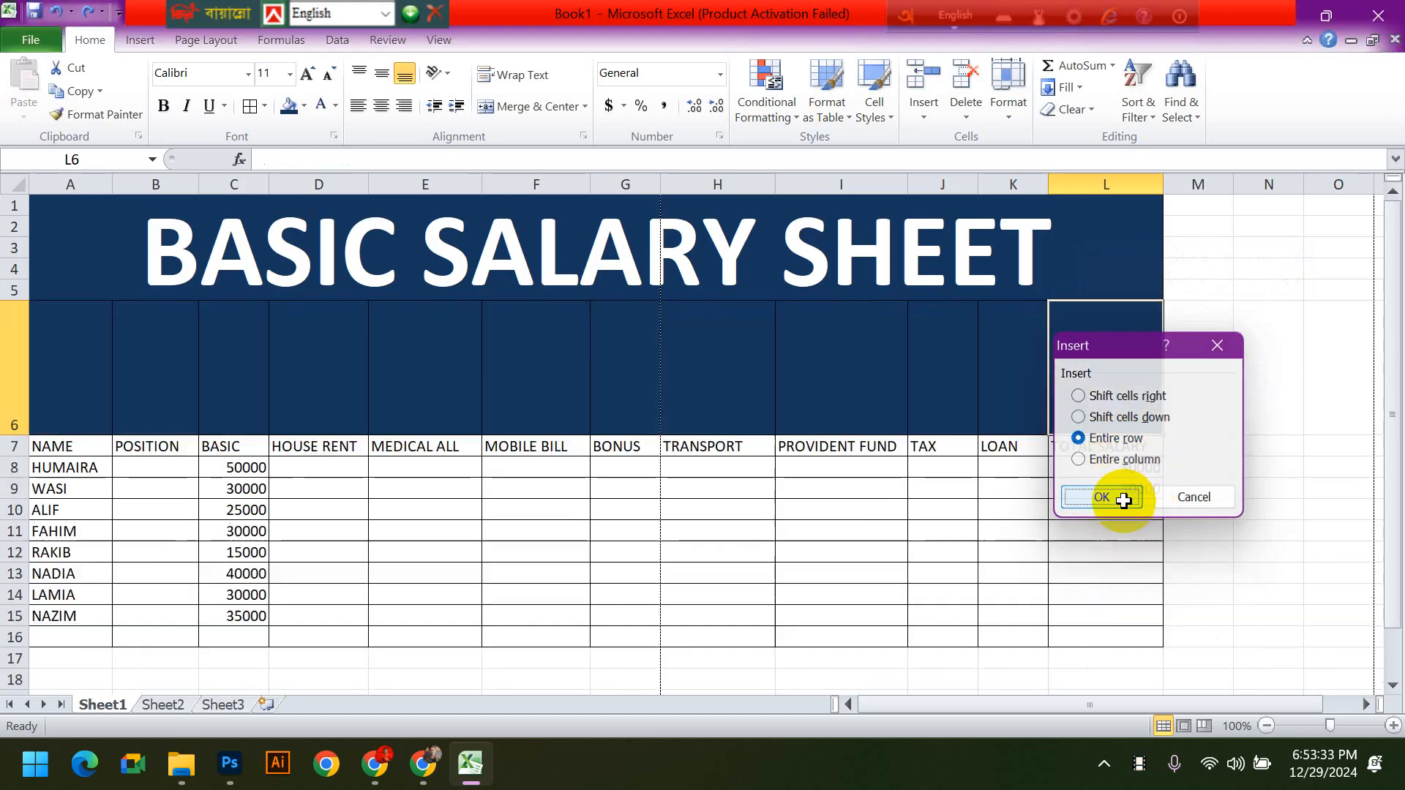
- Set the font size of the new empty row's cells A6:L6 to 11
{"action": "left_click_drag", "start_coordinate": [103, 410], "coordinate": [1082, 336]}
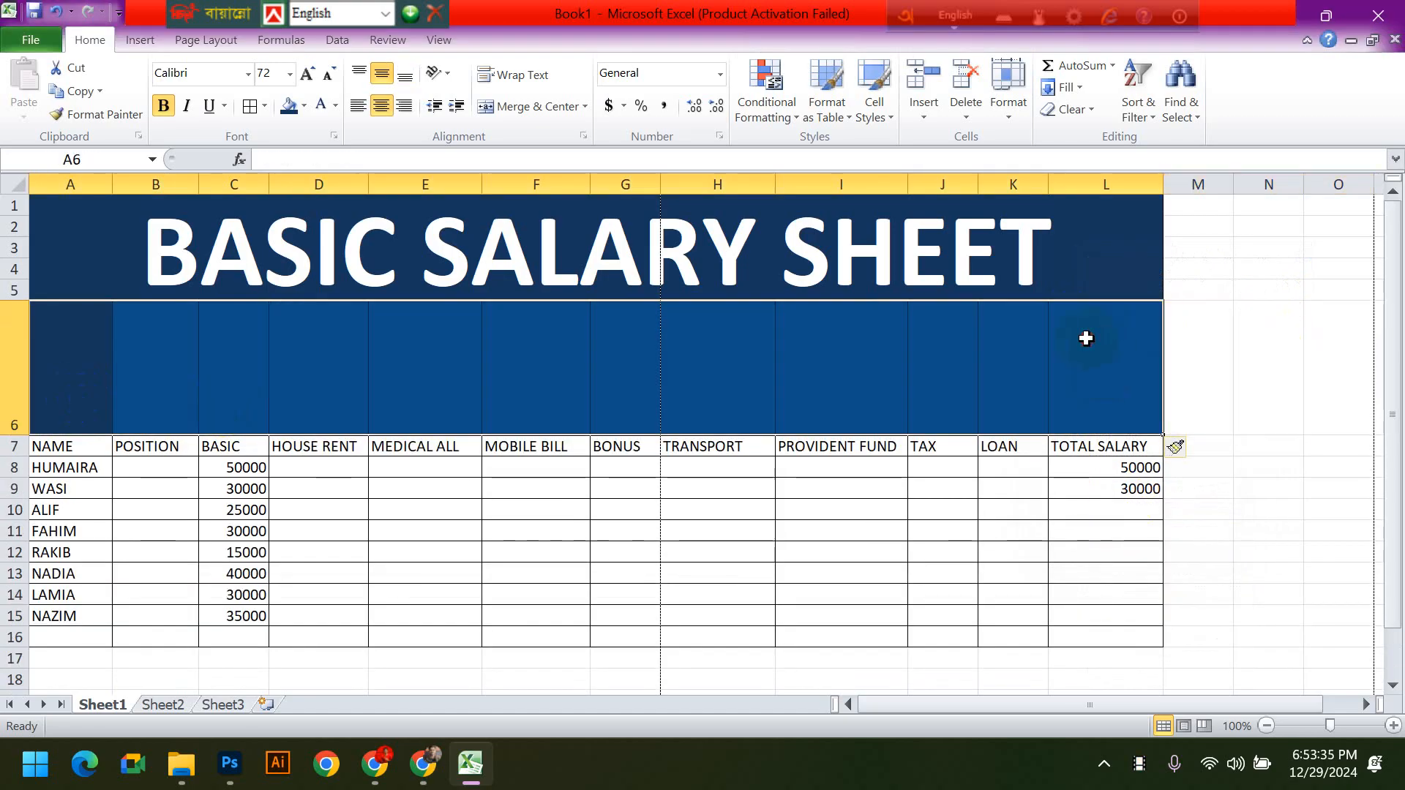
{"action": "left_click", "coordinate": [66, 262]}
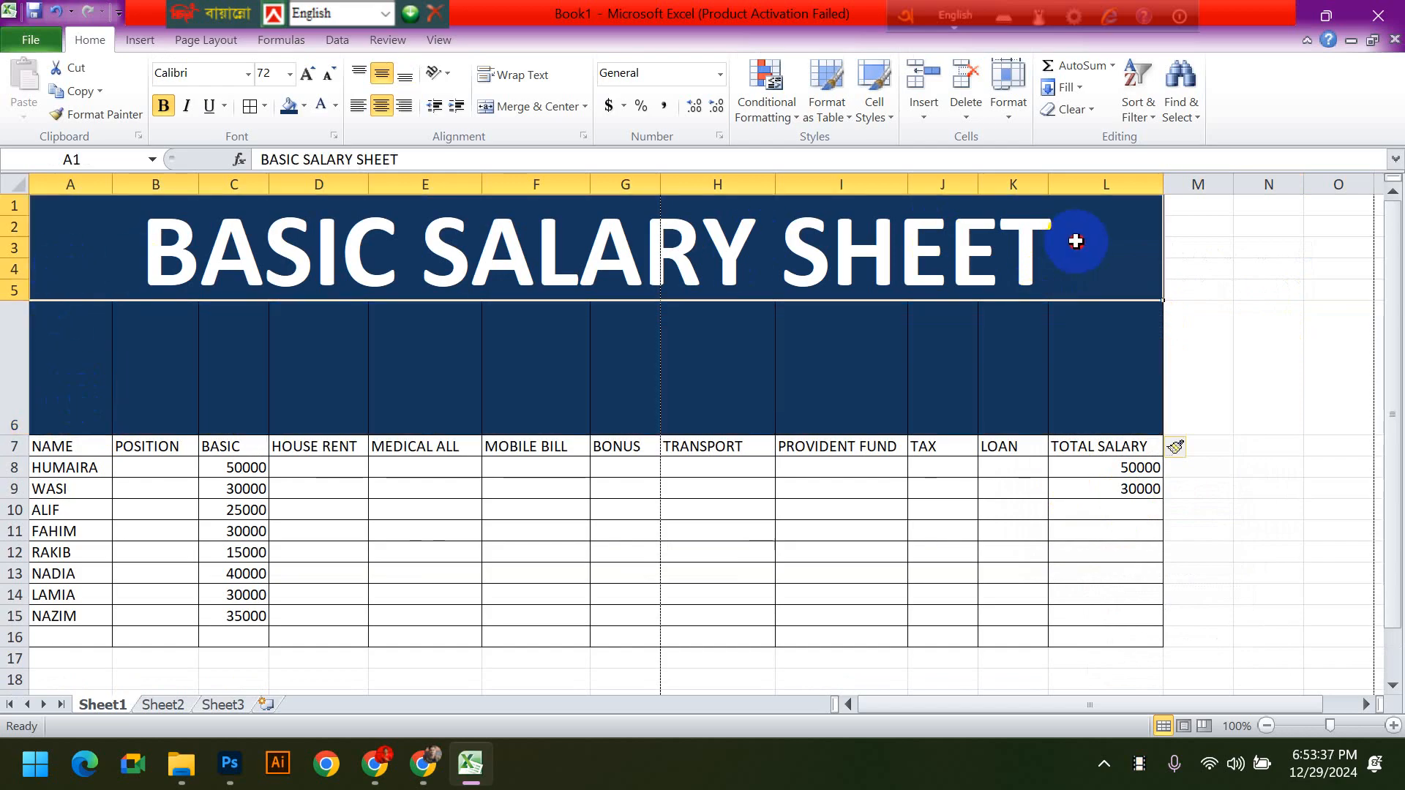
{"action": "left_click", "coordinate": [1010, 657]}
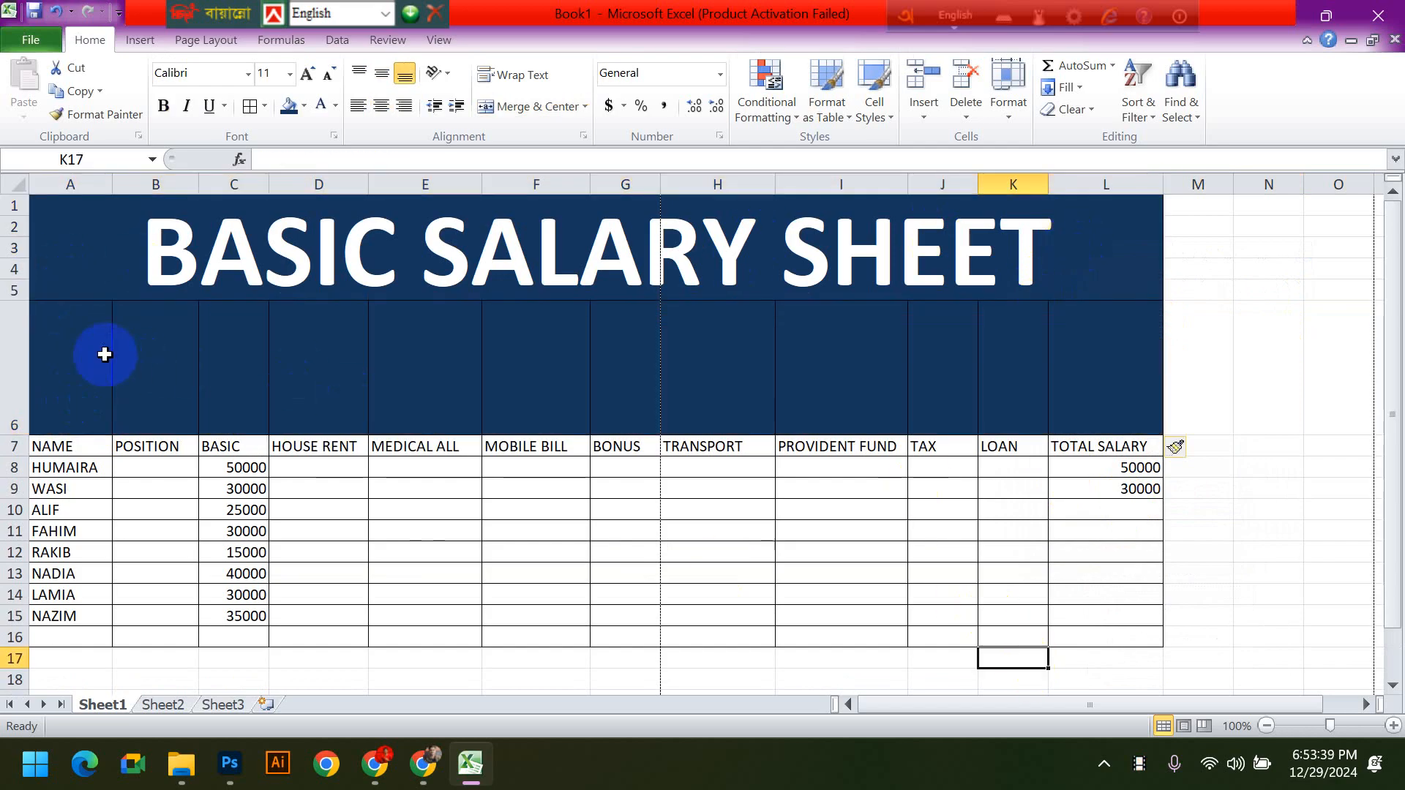
{"action": "left_click_drag", "start_coordinate": [103, 354], "coordinate": [1091, 364]}
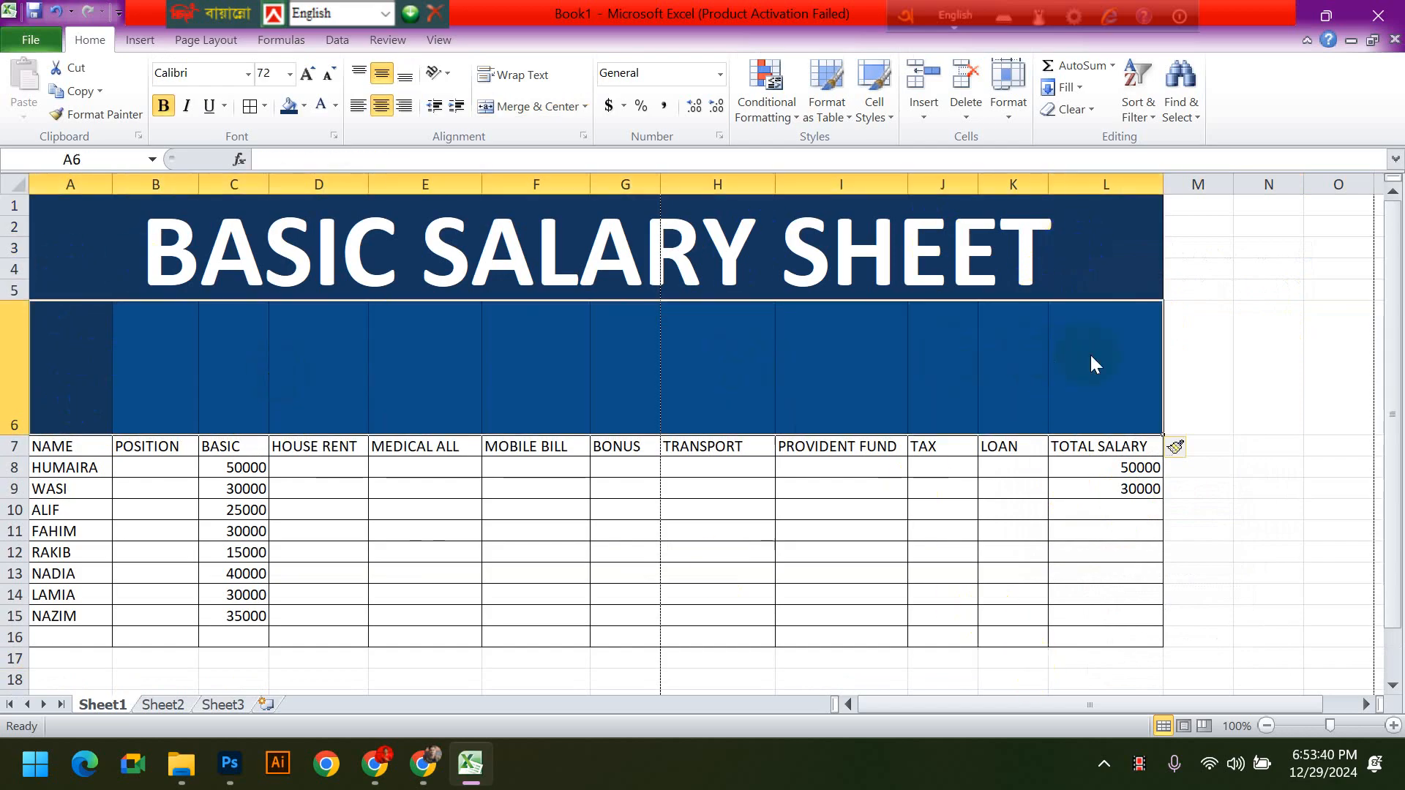
{"action": "left_click", "coordinate": [290, 74]}
{"action": "left_click", "coordinate": [262, 157]}
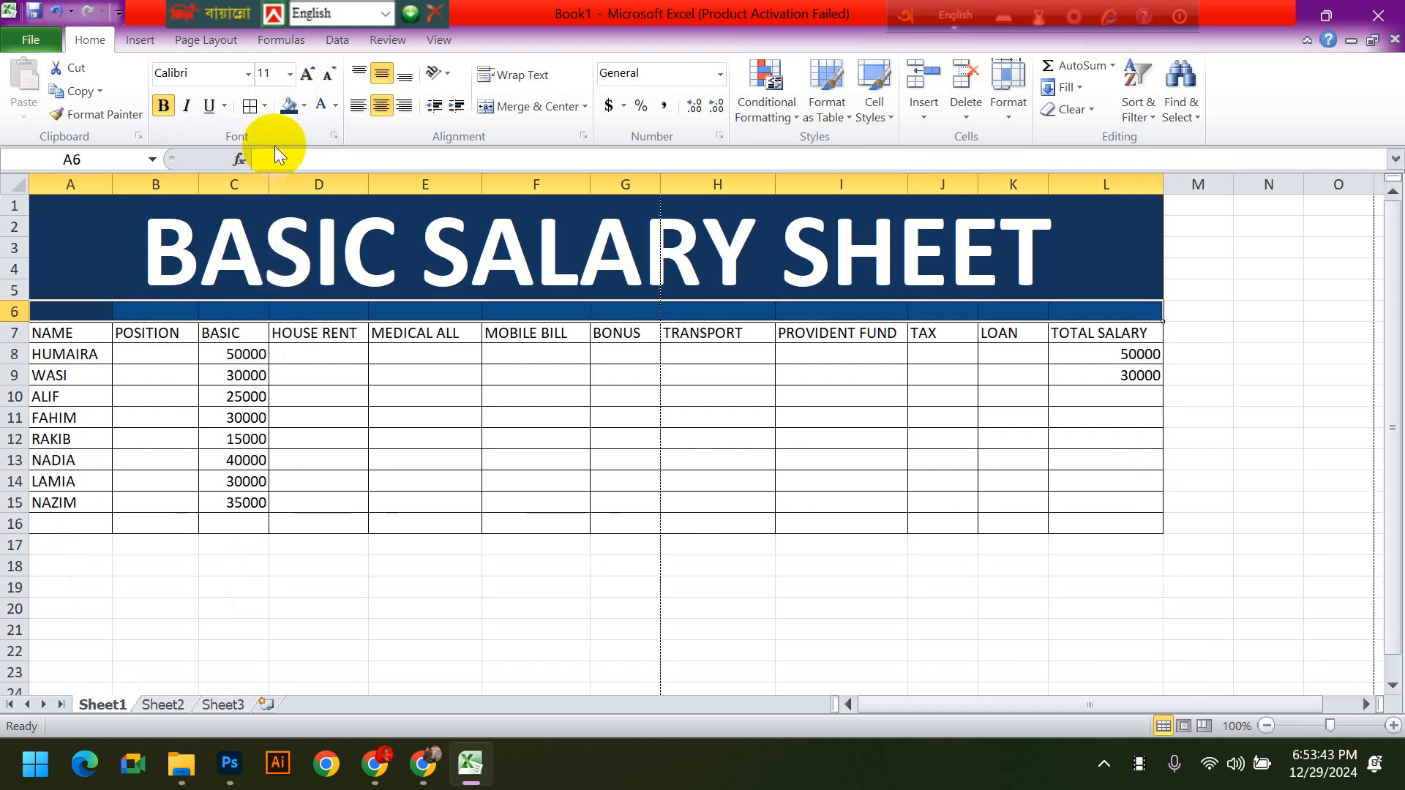
- Remove the dark blue fill from cells A6:L6, leaving them with no fill
{"action": "left_click", "coordinate": [305, 107]}
{"action": "left_click", "coordinate": [287, 146]}
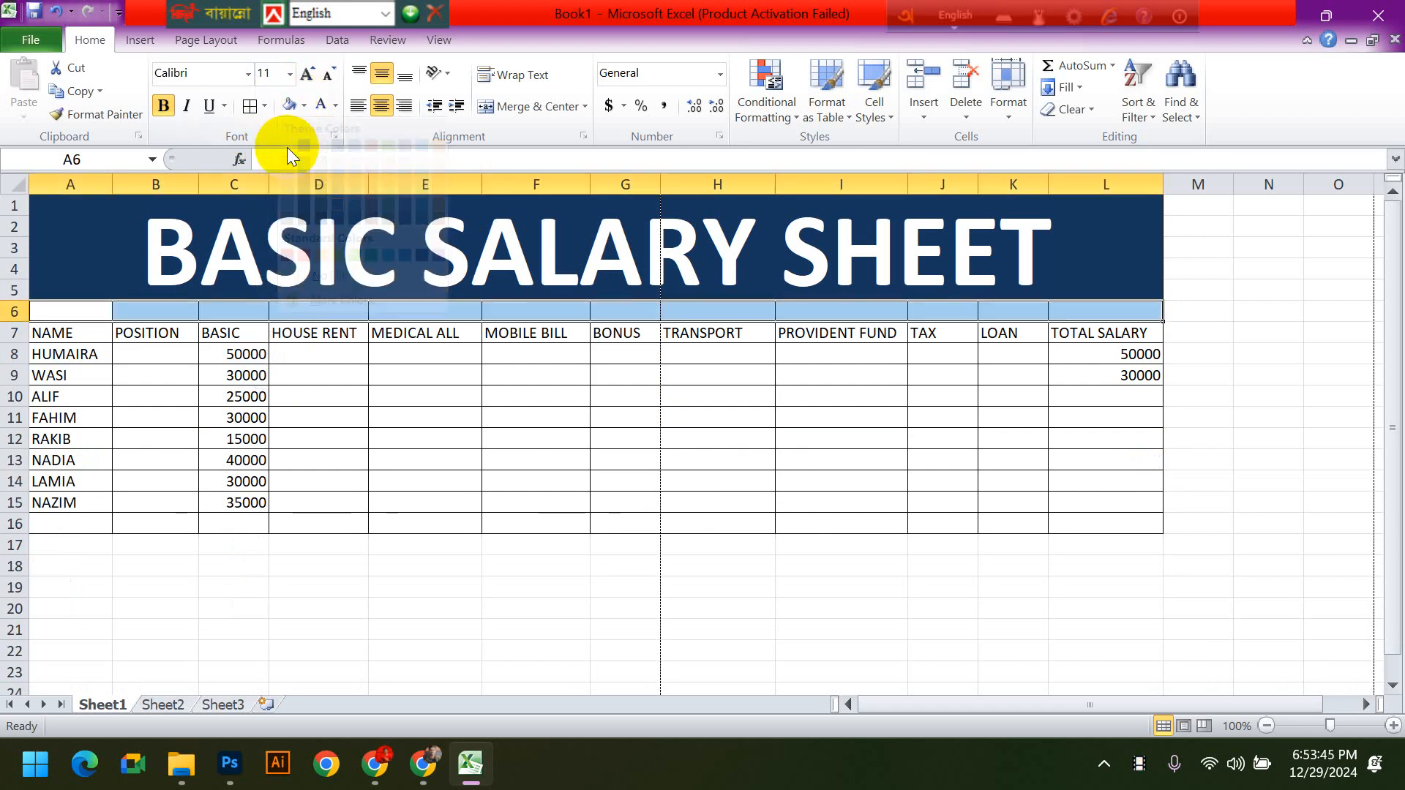
{"action": "left_click", "coordinate": [305, 107]}
{"action": "left_click", "coordinate": [331, 274]}
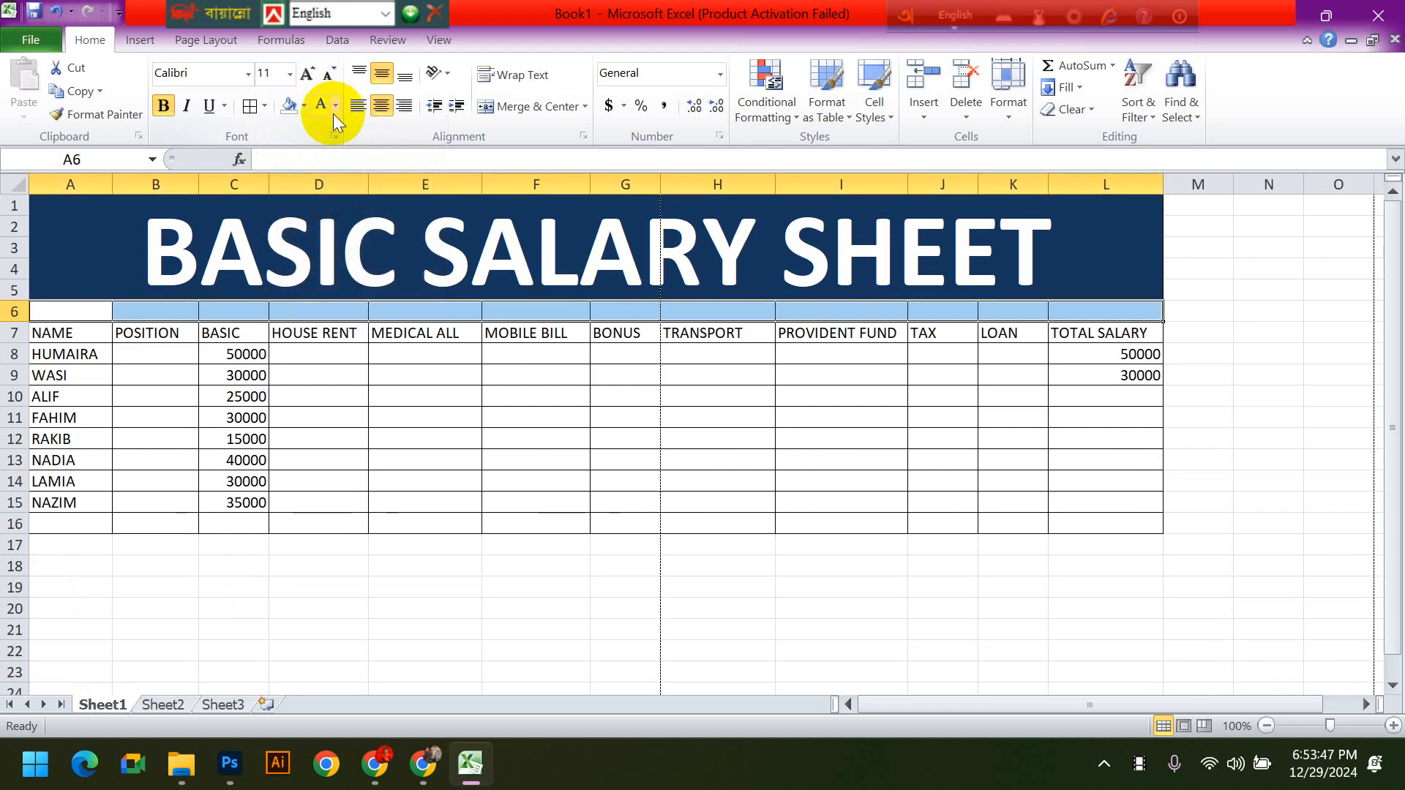
- Set the font colour of A6:L6 to automatic and turn off bold
{"action": "left_click", "coordinate": [335, 107]}
{"action": "left_click", "coordinate": [351, 129]}
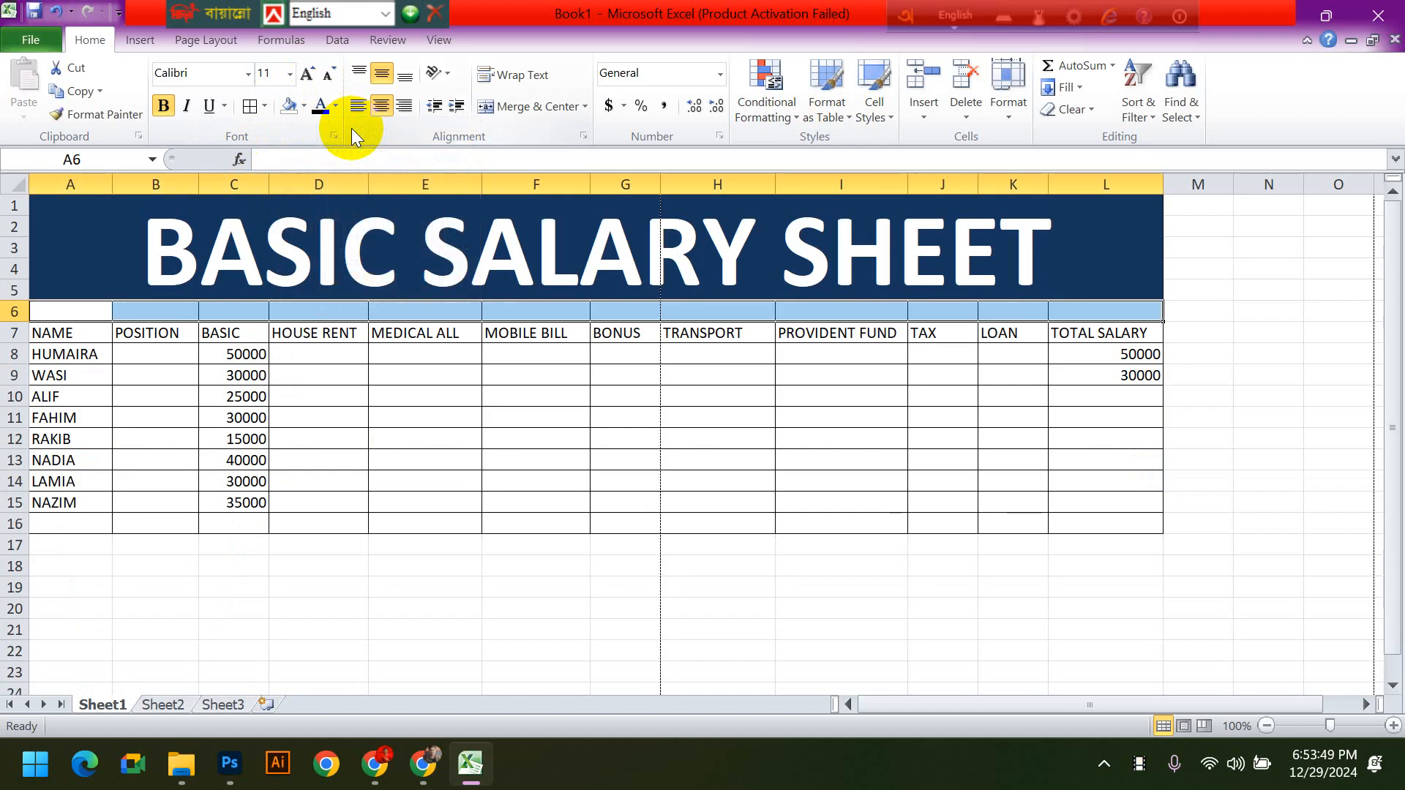
{"action": "left_click", "coordinate": [163, 106]}
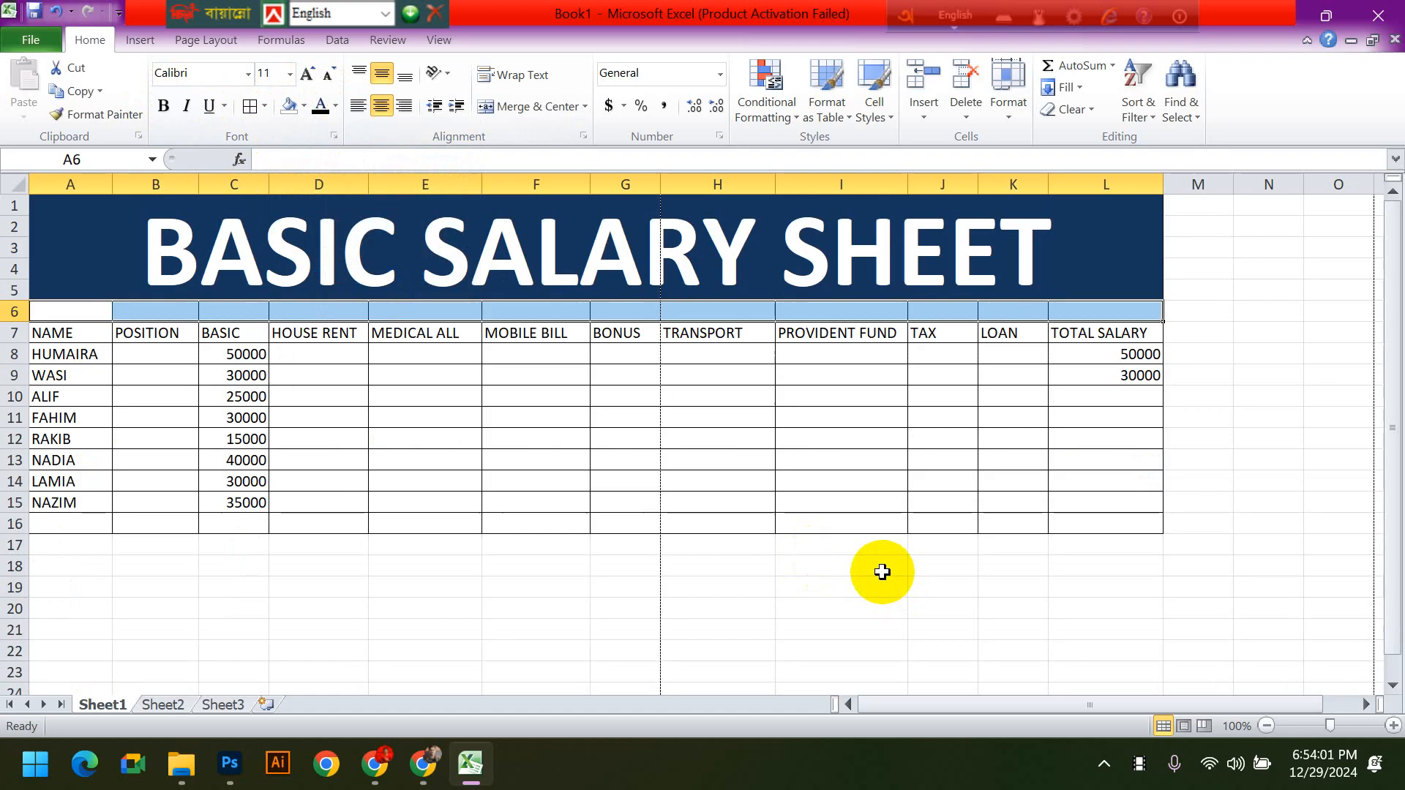
{"action": "left_click", "coordinate": [853, 565]}
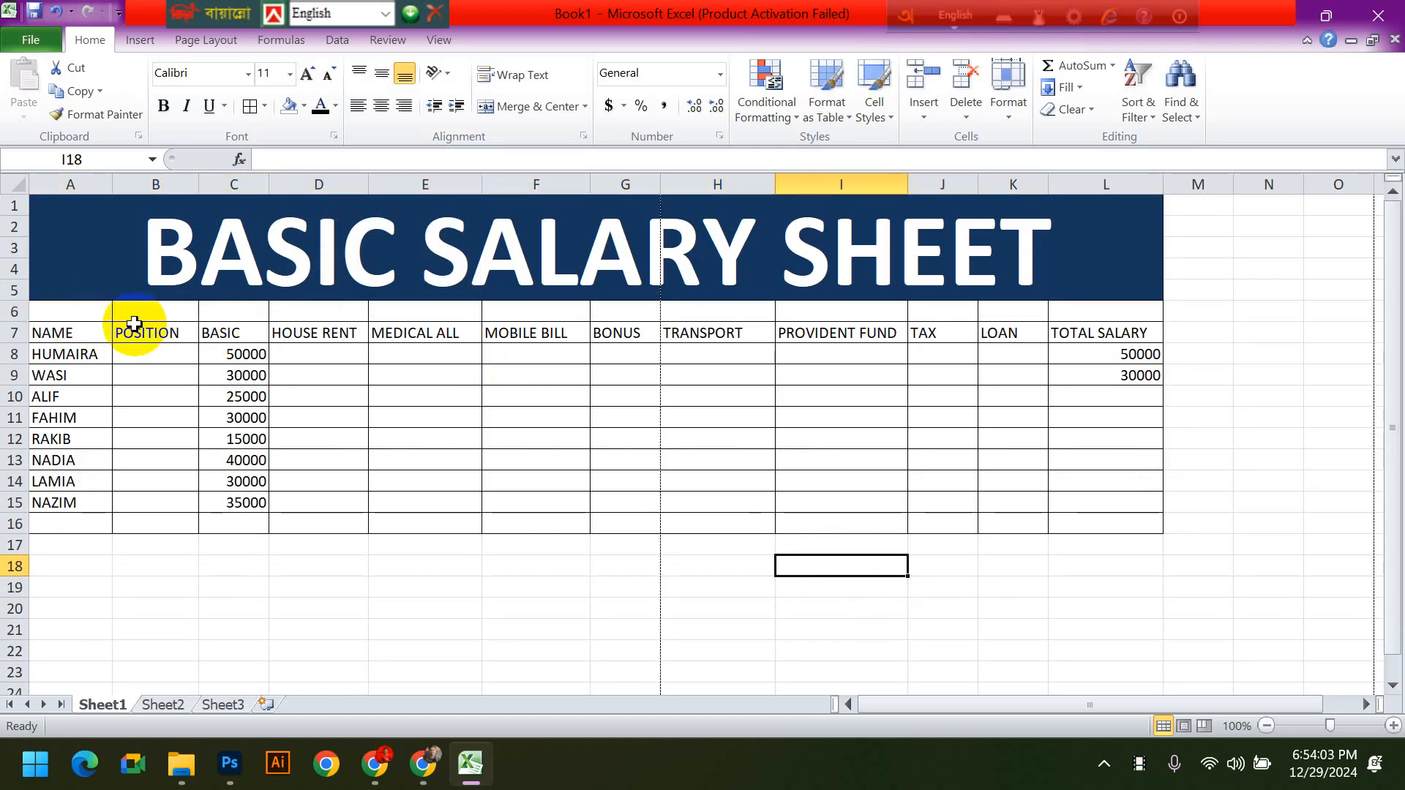
{"action": "left_click_drag", "start_coordinate": [70, 333], "coordinate": [1198, 502]}
{"action": "left_click", "coordinate": [696, 552]}
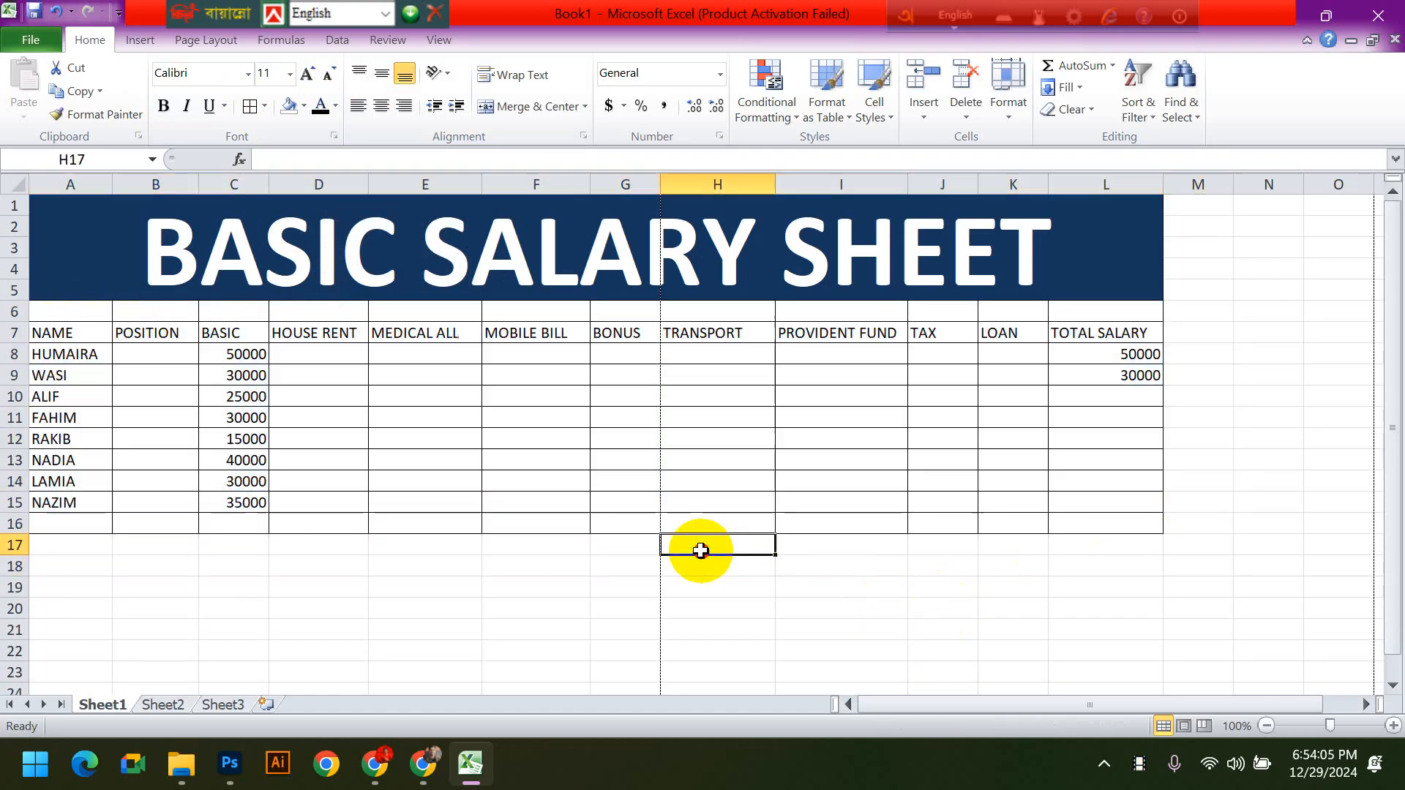
{"action": "left_click", "coordinate": [633, 331]}
{"action": "left_click", "coordinate": [693, 316]}
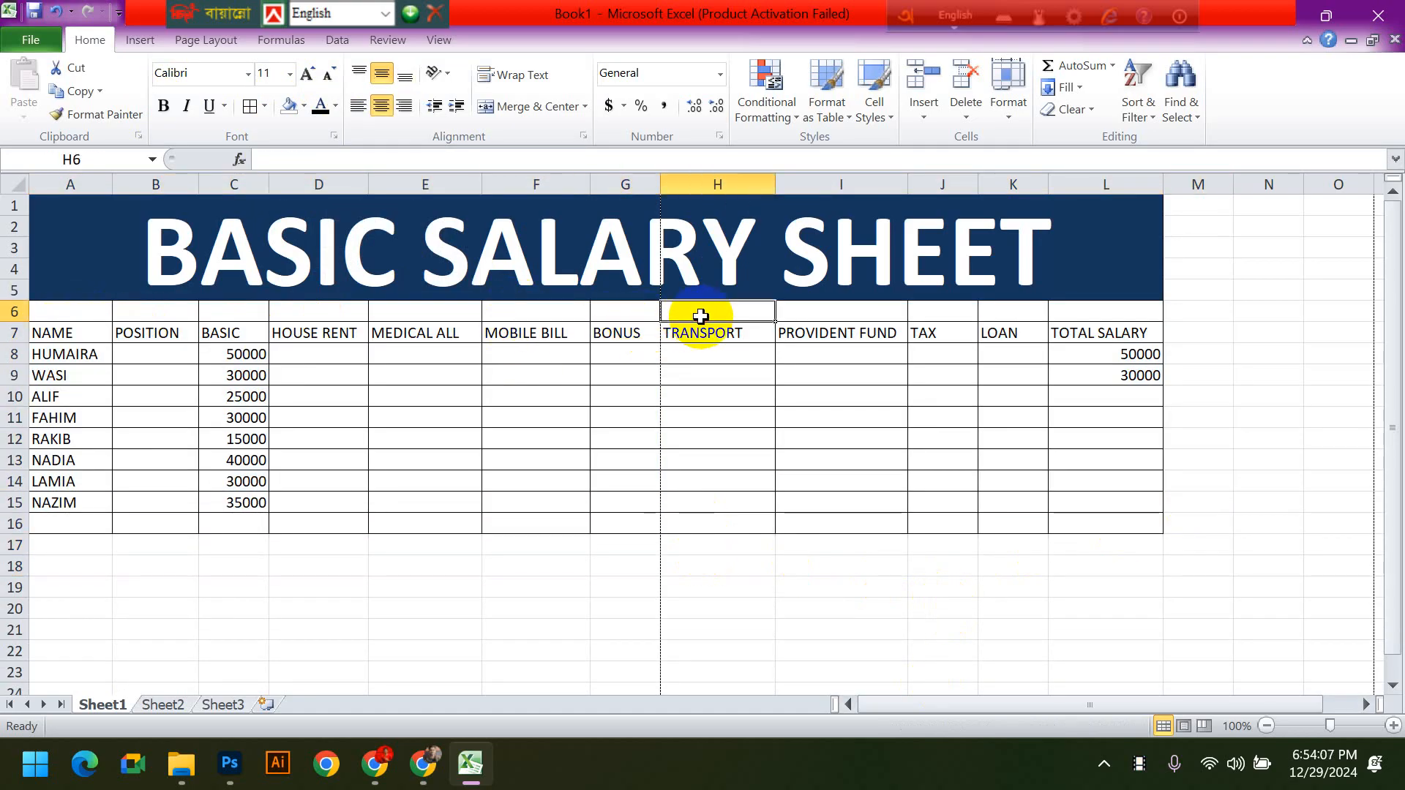
{"action": "left_click", "coordinate": [763, 502]}
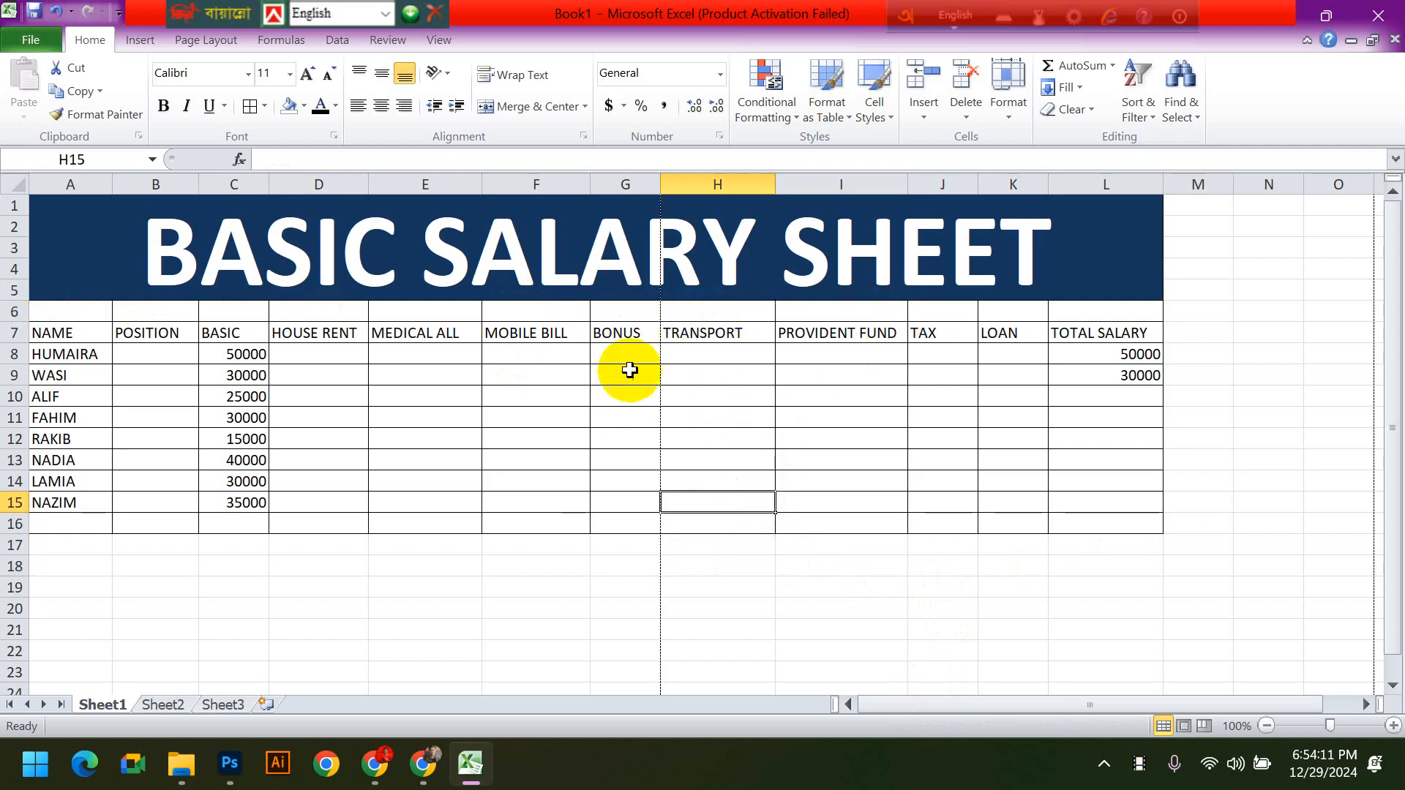
{"action": "left_click", "coordinate": [739, 414]}
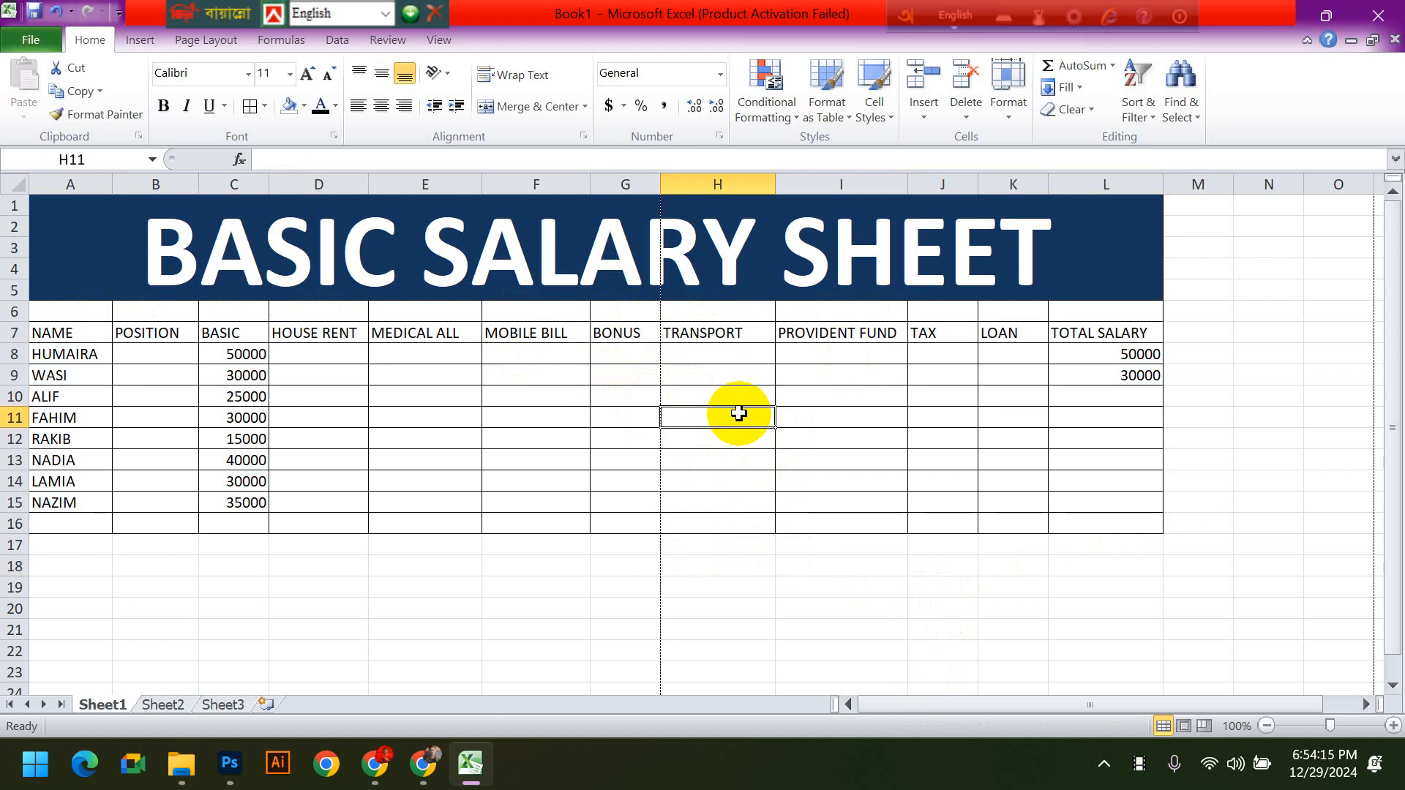
{"action": "left_click", "coordinate": [548, 335]}
{"action": "left_click", "coordinate": [527, 307]}
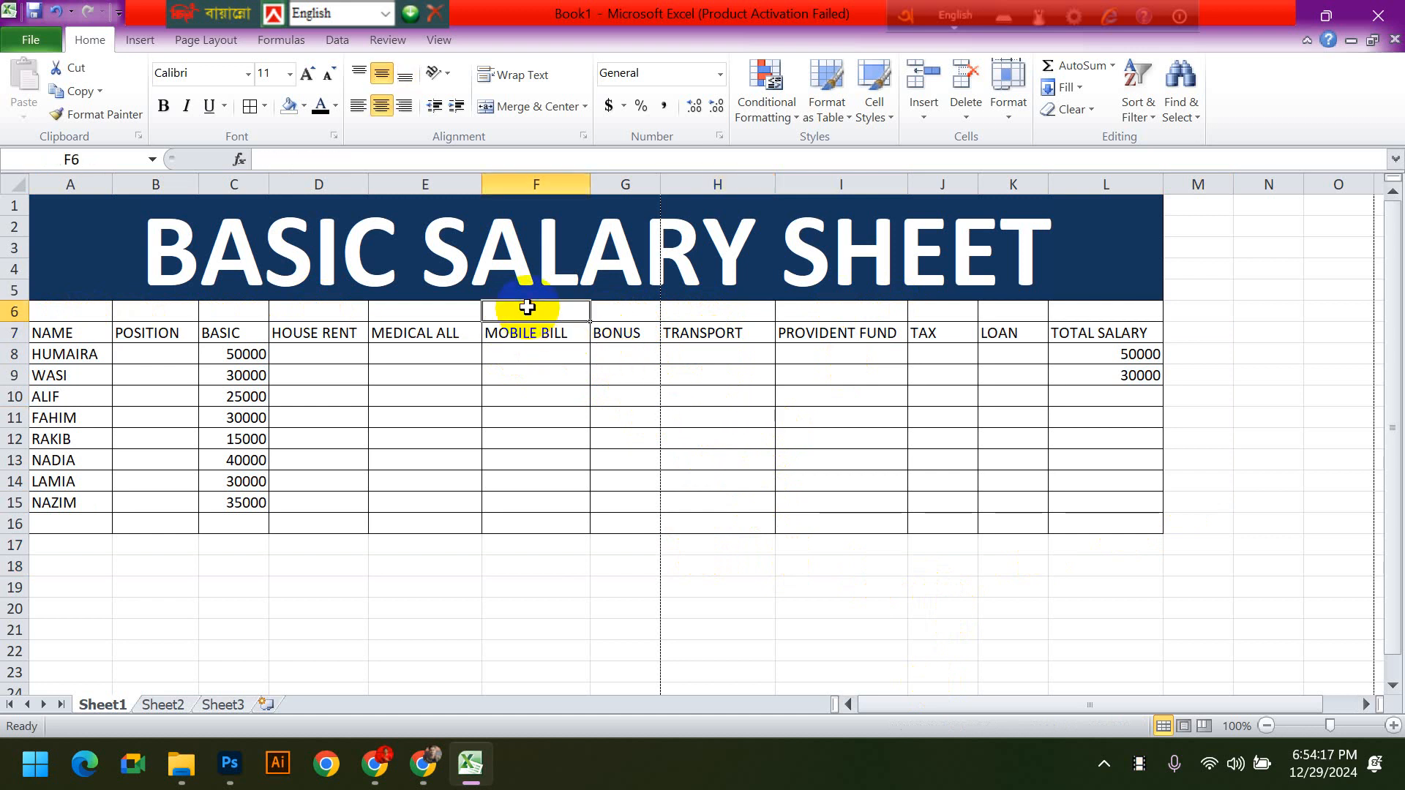
{"action": "left_click", "coordinate": [624, 265]}
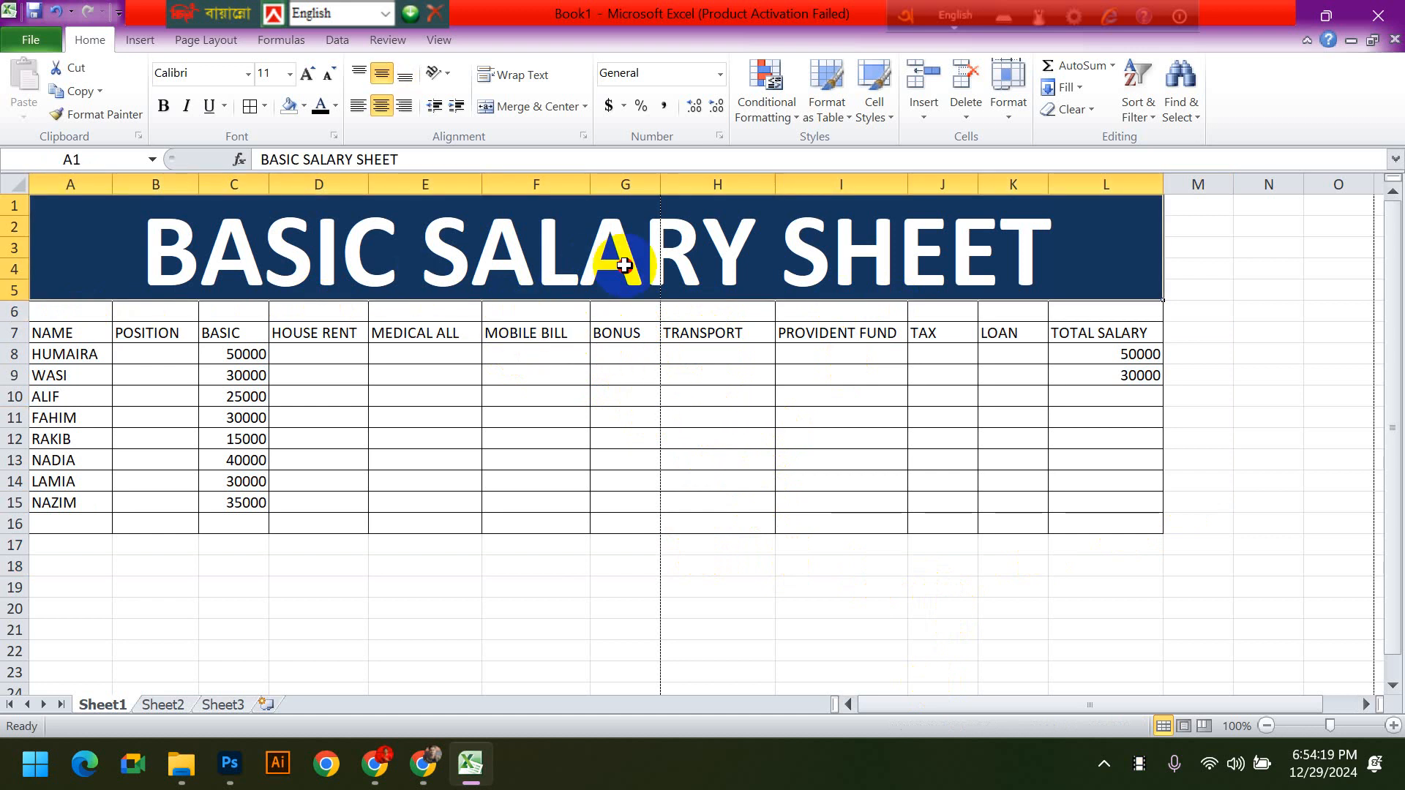
{"action": "left_click", "coordinate": [707, 415]}
{"action": "left_click", "coordinate": [701, 331]}
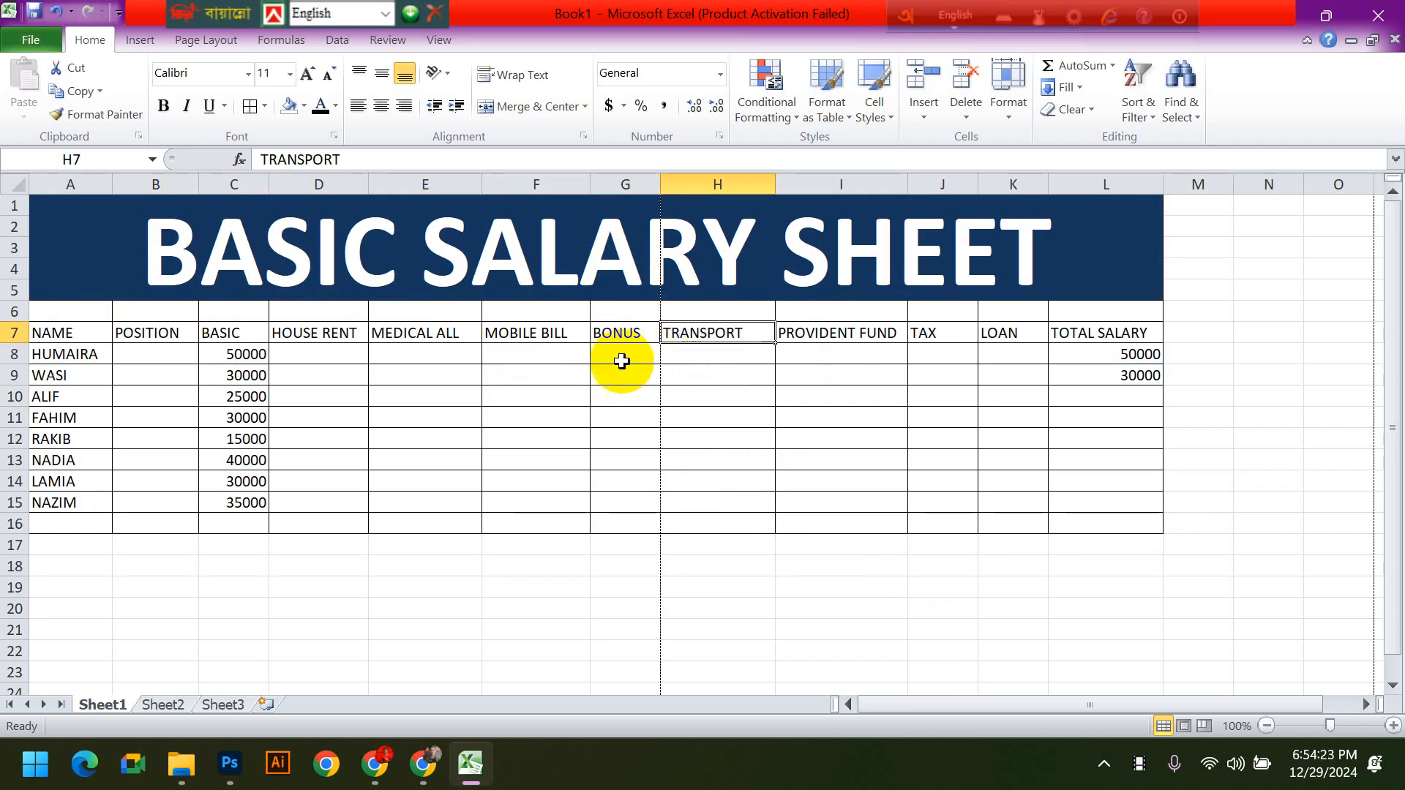
- Insert an entire new column before the TRANSPORT column, between BONUS and TRANSPORT
{"action": "right_click", "coordinate": [718, 338]}
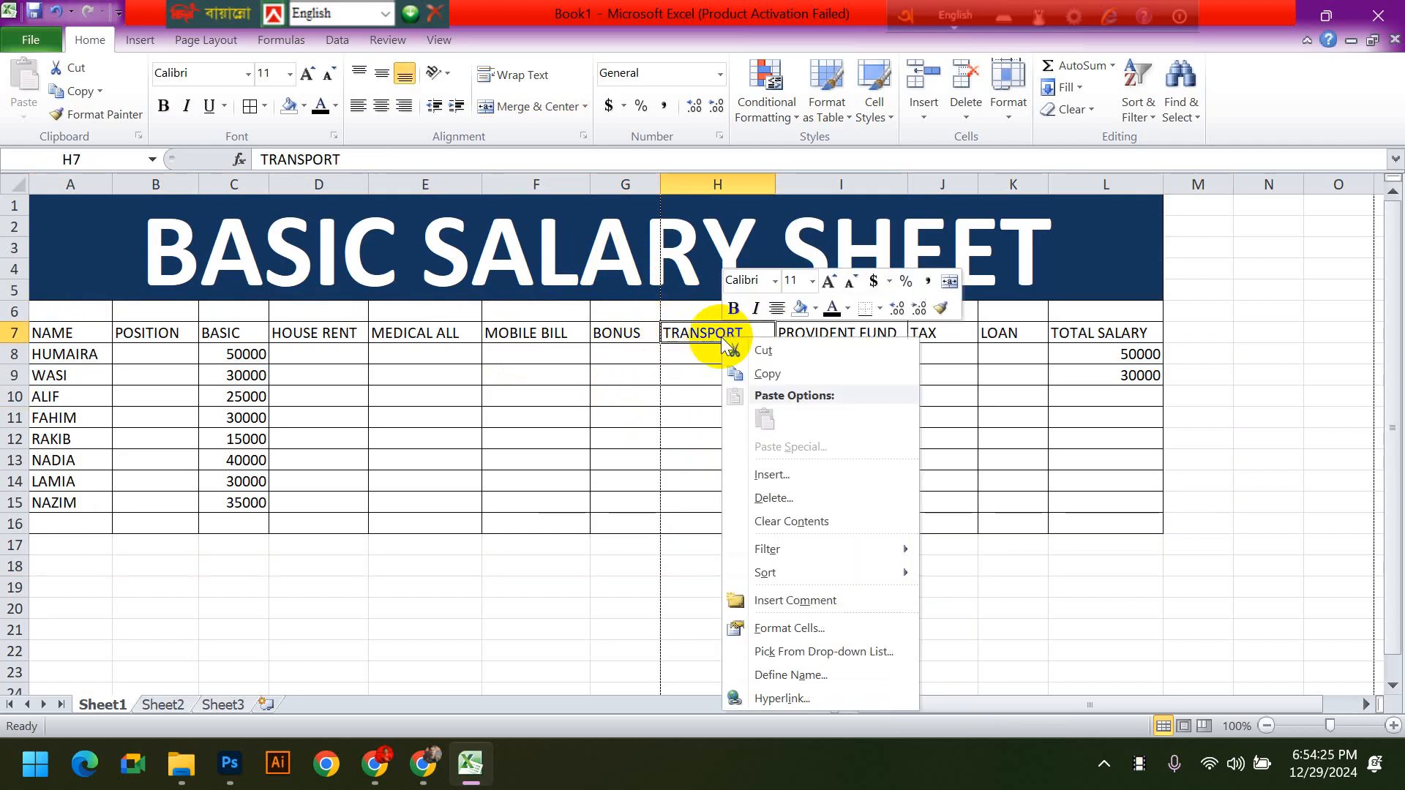
{"action": "left_click", "coordinate": [780, 478]}
{"action": "left_click", "coordinate": [771, 499]}
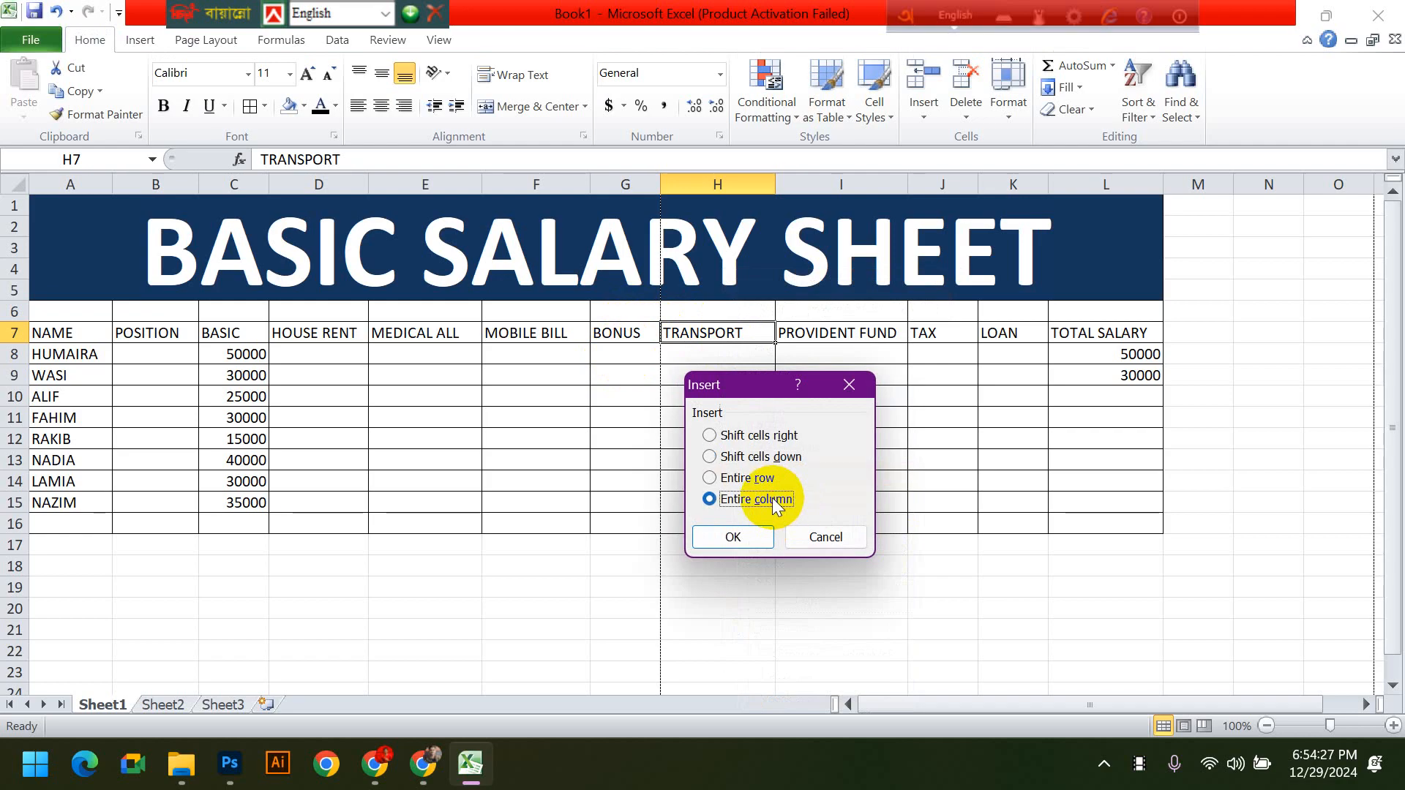
{"action": "left_click", "coordinate": [733, 537]}
{"action": "left_click_drag", "start_coordinate": [695, 333], "coordinate": [720, 550]}
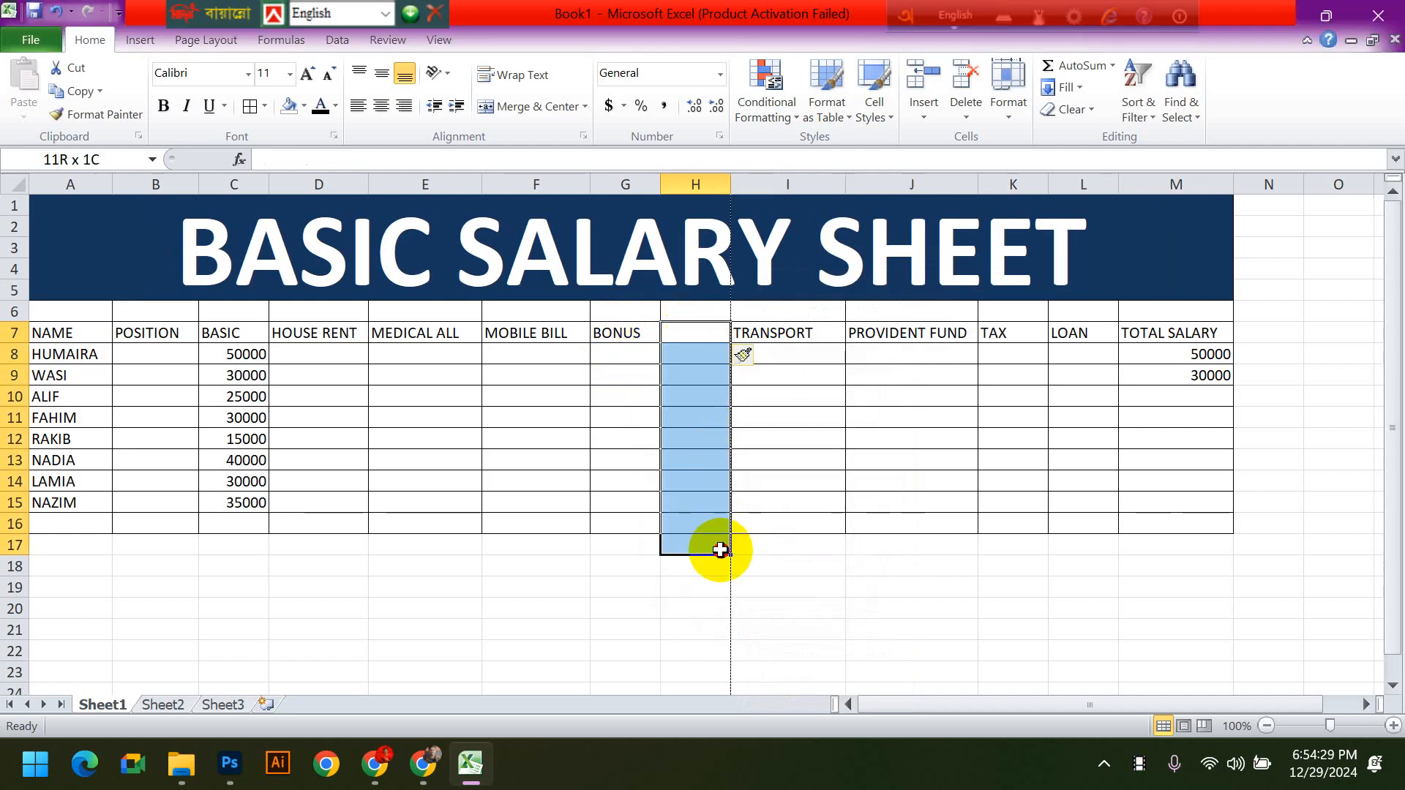
{"action": "left_click", "coordinate": [1023, 544]}
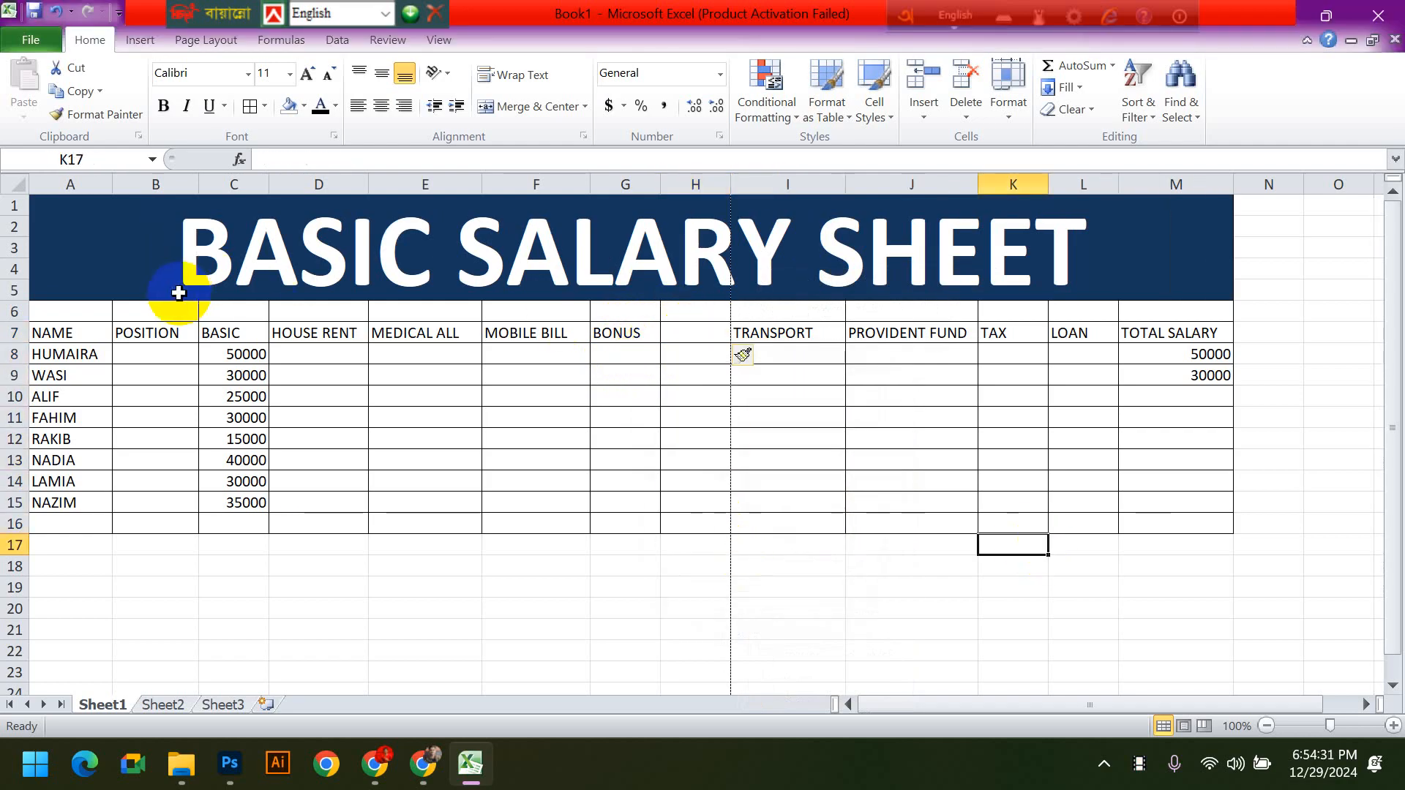
- Move the header cells A7:M7 up one row to A6:M6
{"action": "left_click", "coordinate": [95, 332]}
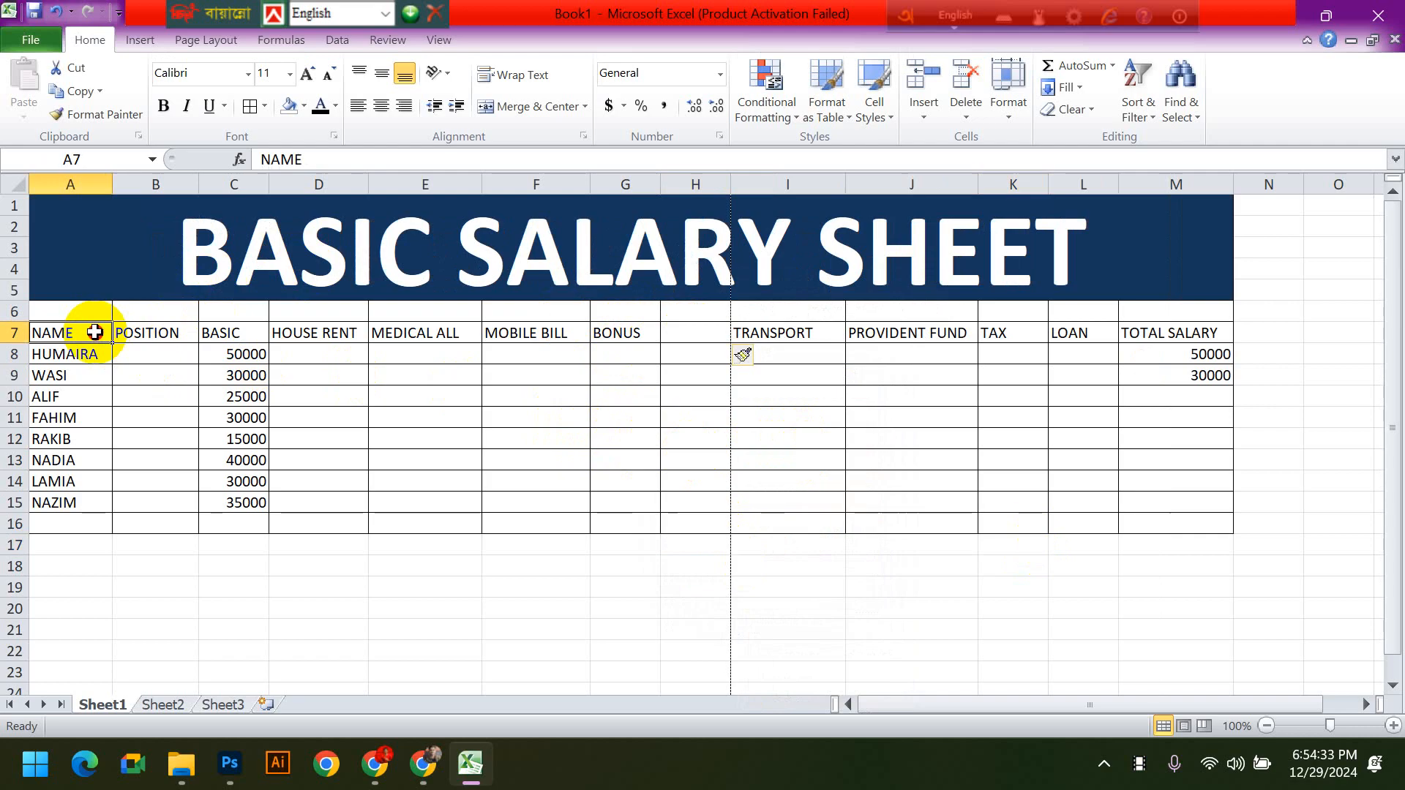
{"action": "left_click_drag", "start_coordinate": [96, 332], "coordinate": [1136, 338]}
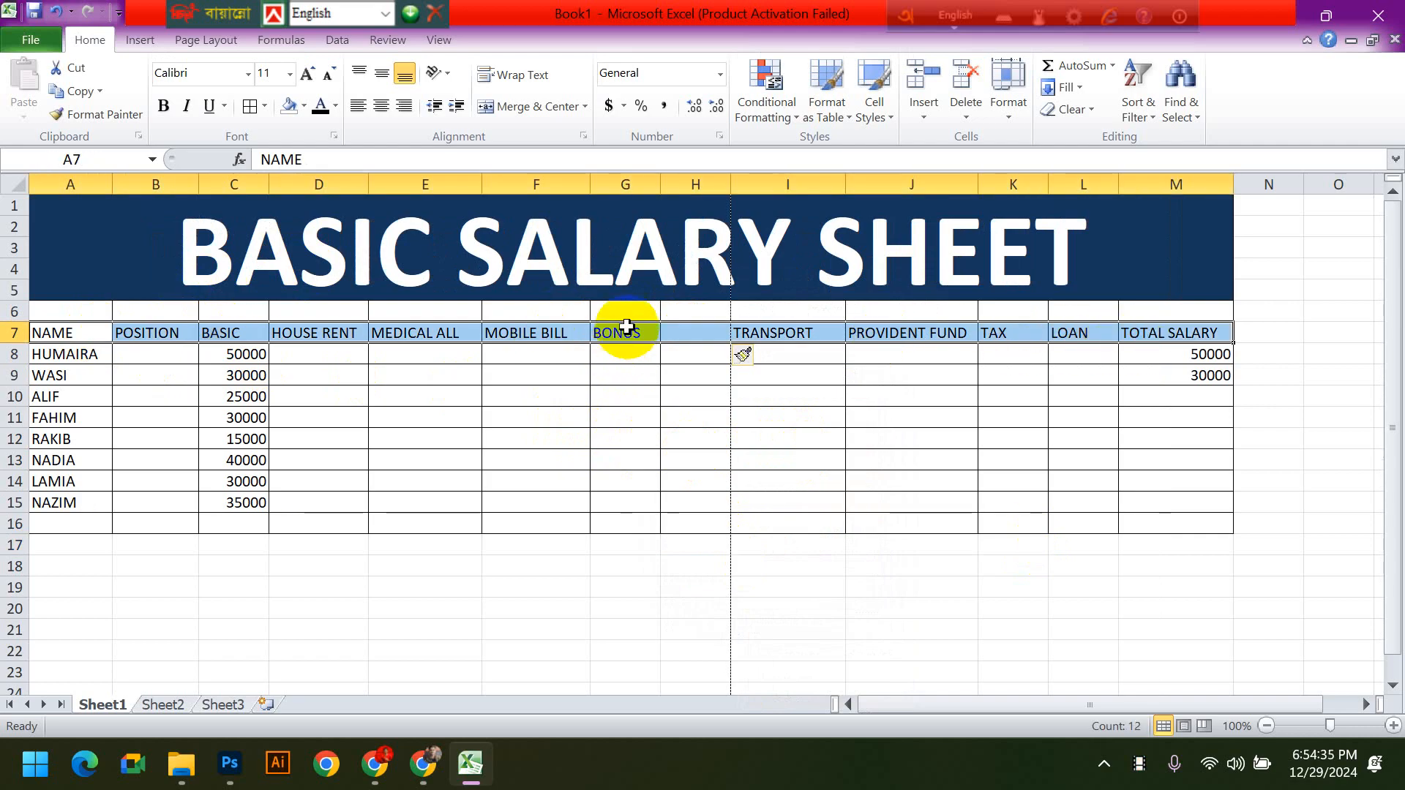
{"action": "left_click_drag", "start_coordinate": [626, 323], "coordinate": [627, 312]}
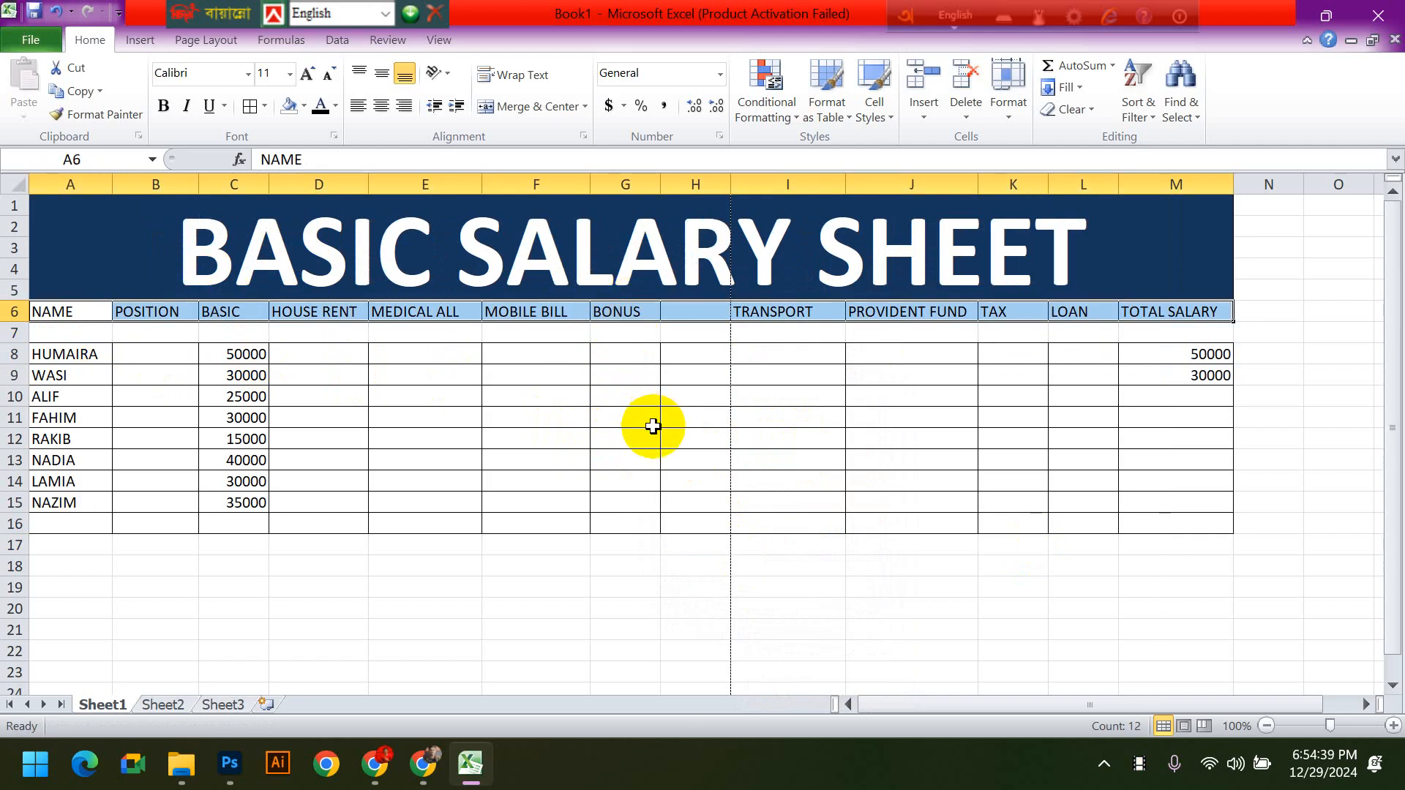
- Undo the last move of the header cells, putting them back in row 7
{"action": "key", "text": "ctrl+z"}
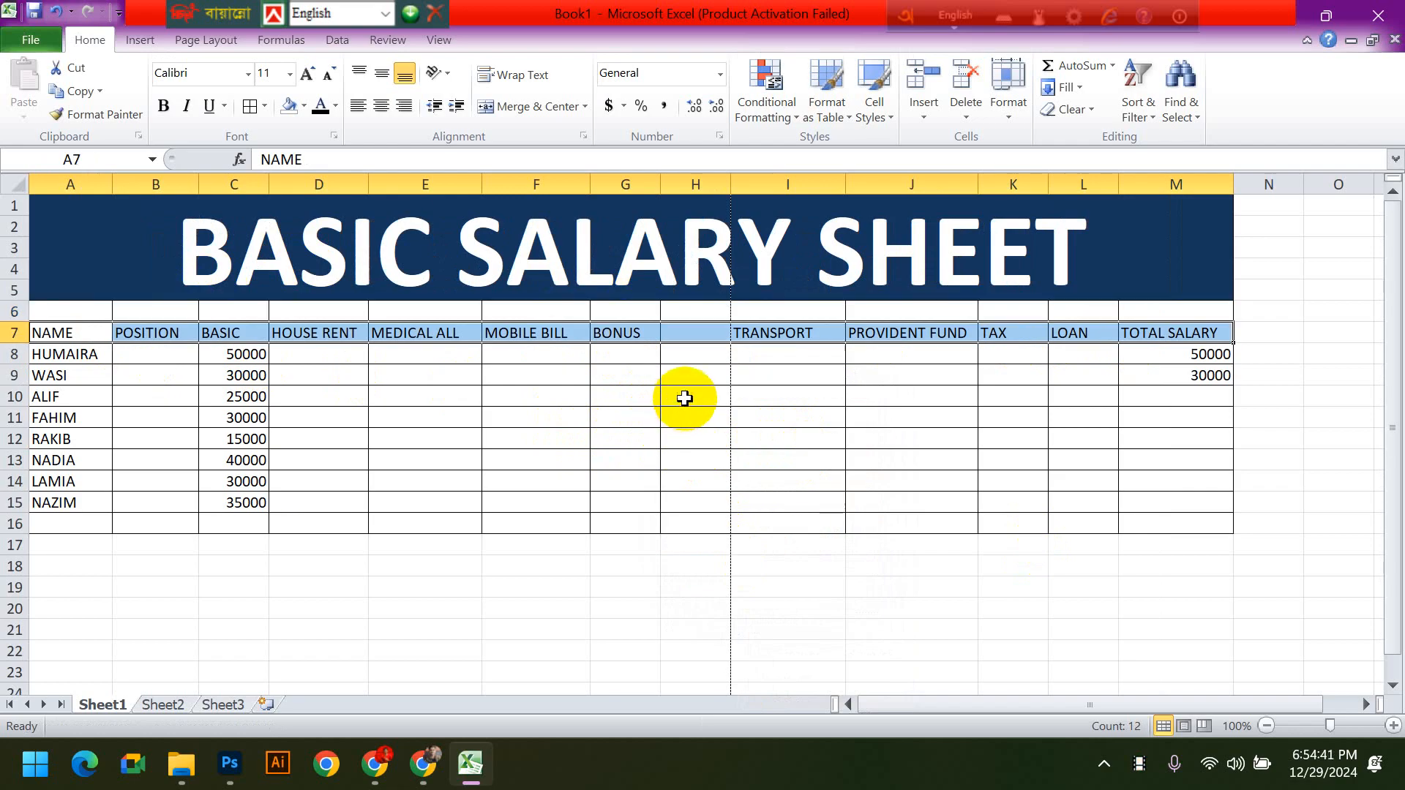
{"action": "left_click", "coordinate": [349, 417]}
- Move the header cells A7:M7 down to row 19, below the table, and undo the move
{"action": "left_click_drag", "start_coordinate": [51, 335], "coordinate": [1170, 338]}
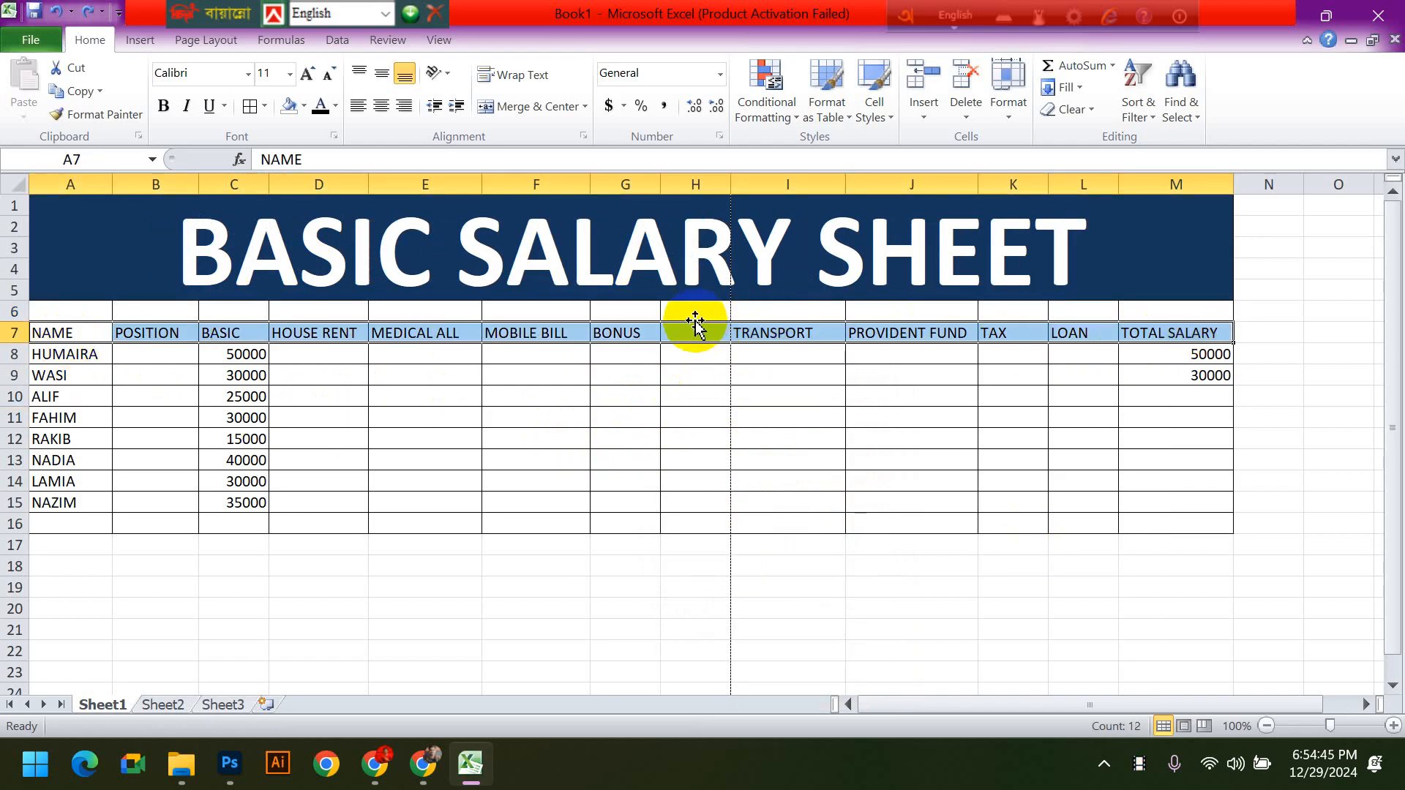
{"action": "left_click_drag", "start_coordinate": [696, 322], "coordinate": [708, 587]}
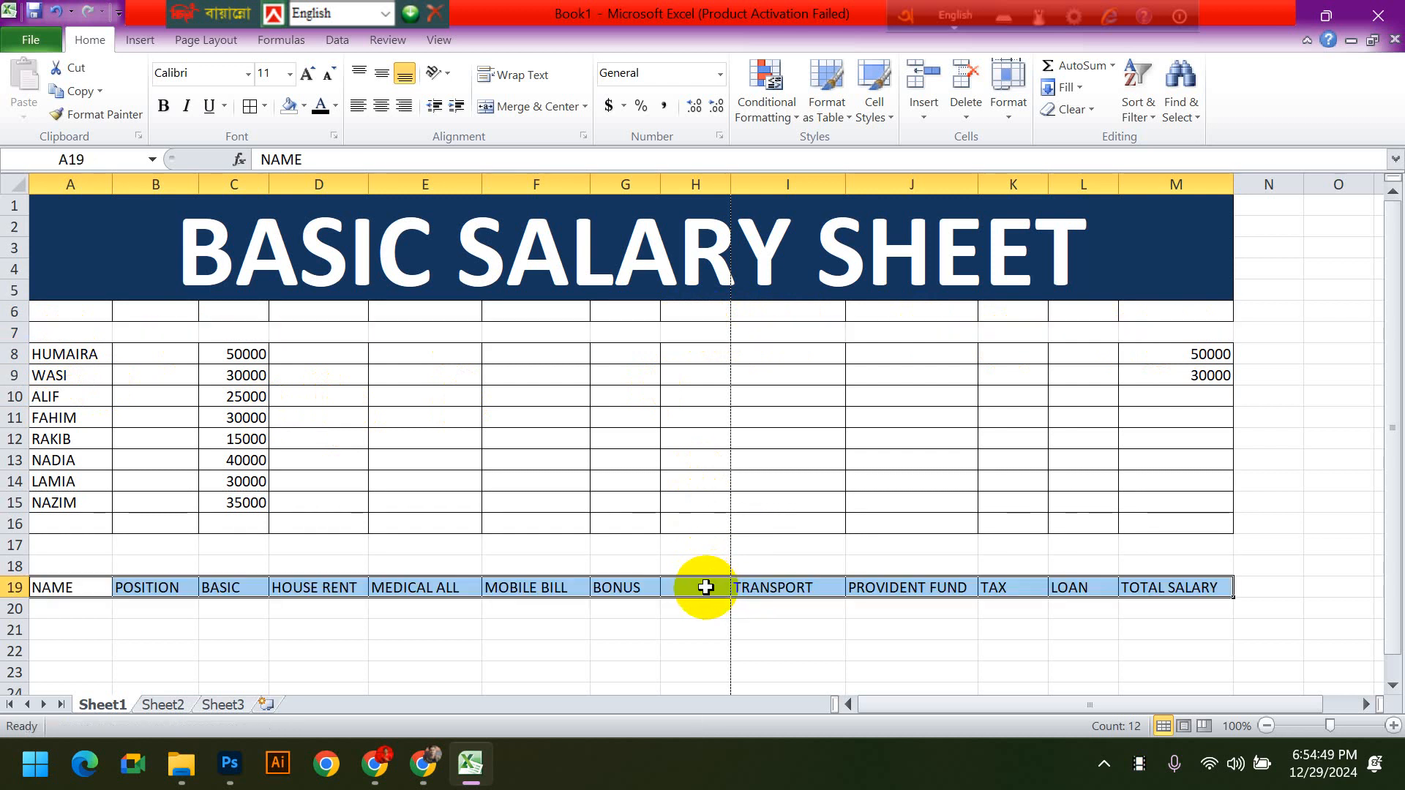
{"action": "key", "text": "ctrl+z"}
{"action": "left_click", "coordinate": [706, 649]}
- Delete the entire empty row 6 between the title and the header row
{"action": "left_click", "coordinate": [268, 314]}
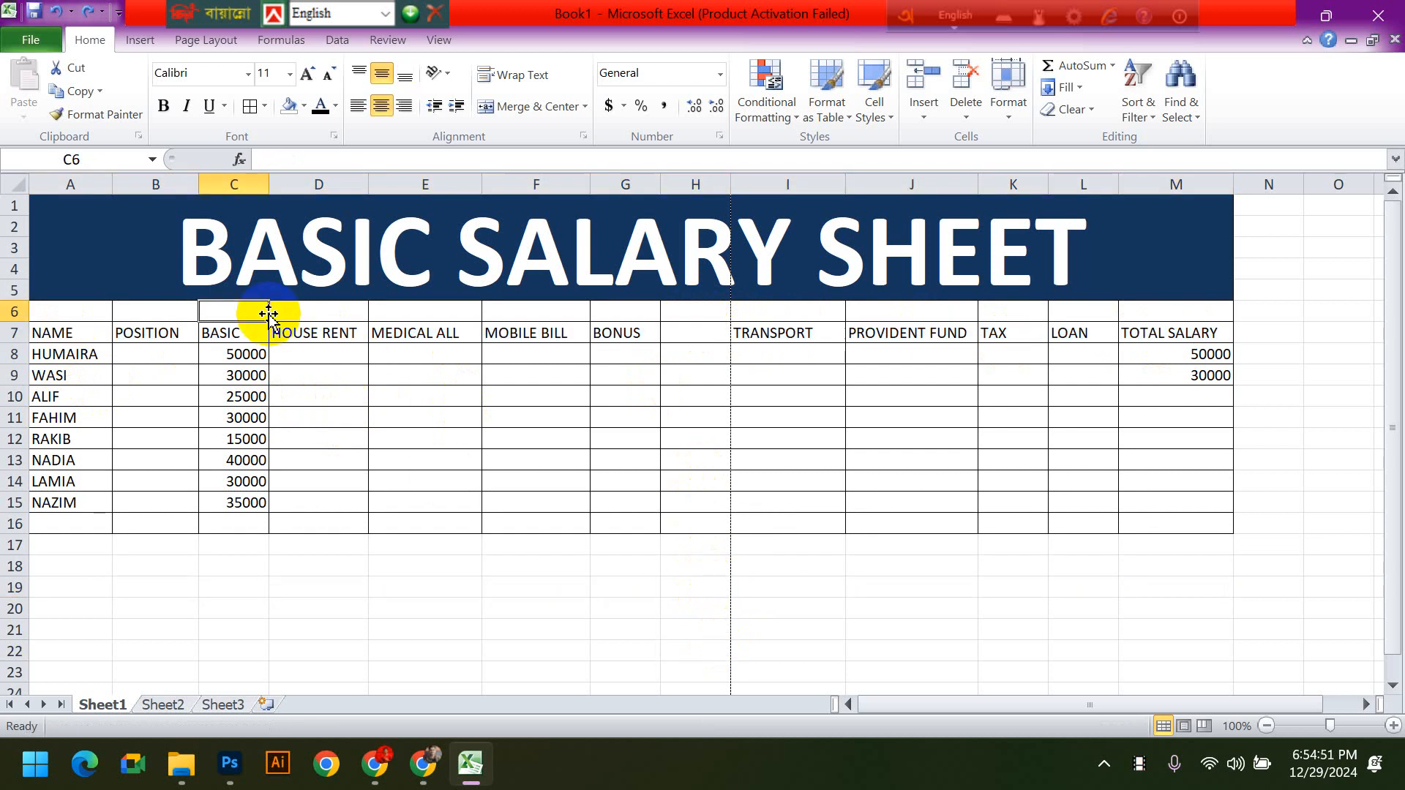
{"action": "right_click", "coordinate": [243, 310]}
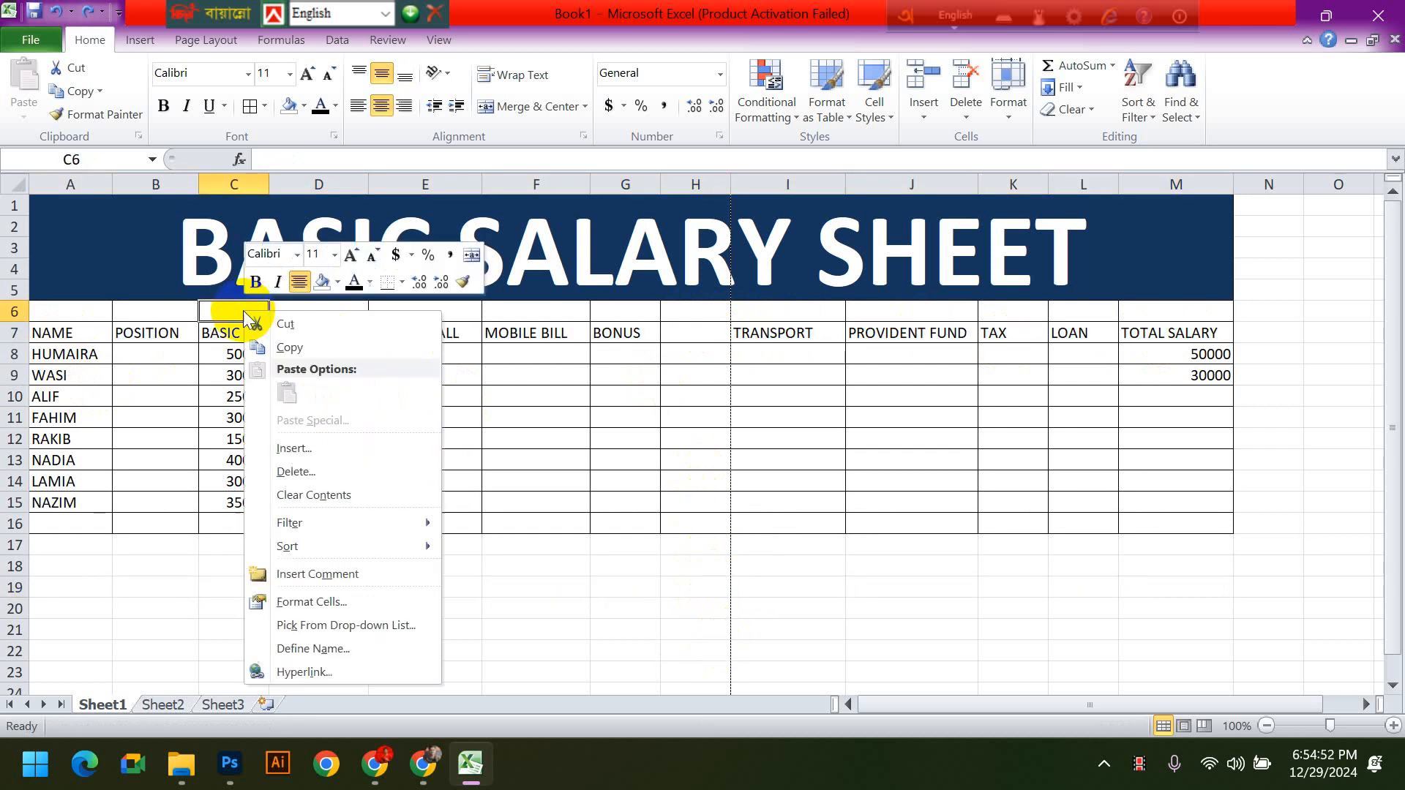
{"action": "left_click", "coordinate": [292, 472]}
{"action": "left_click", "coordinate": [265, 469]}
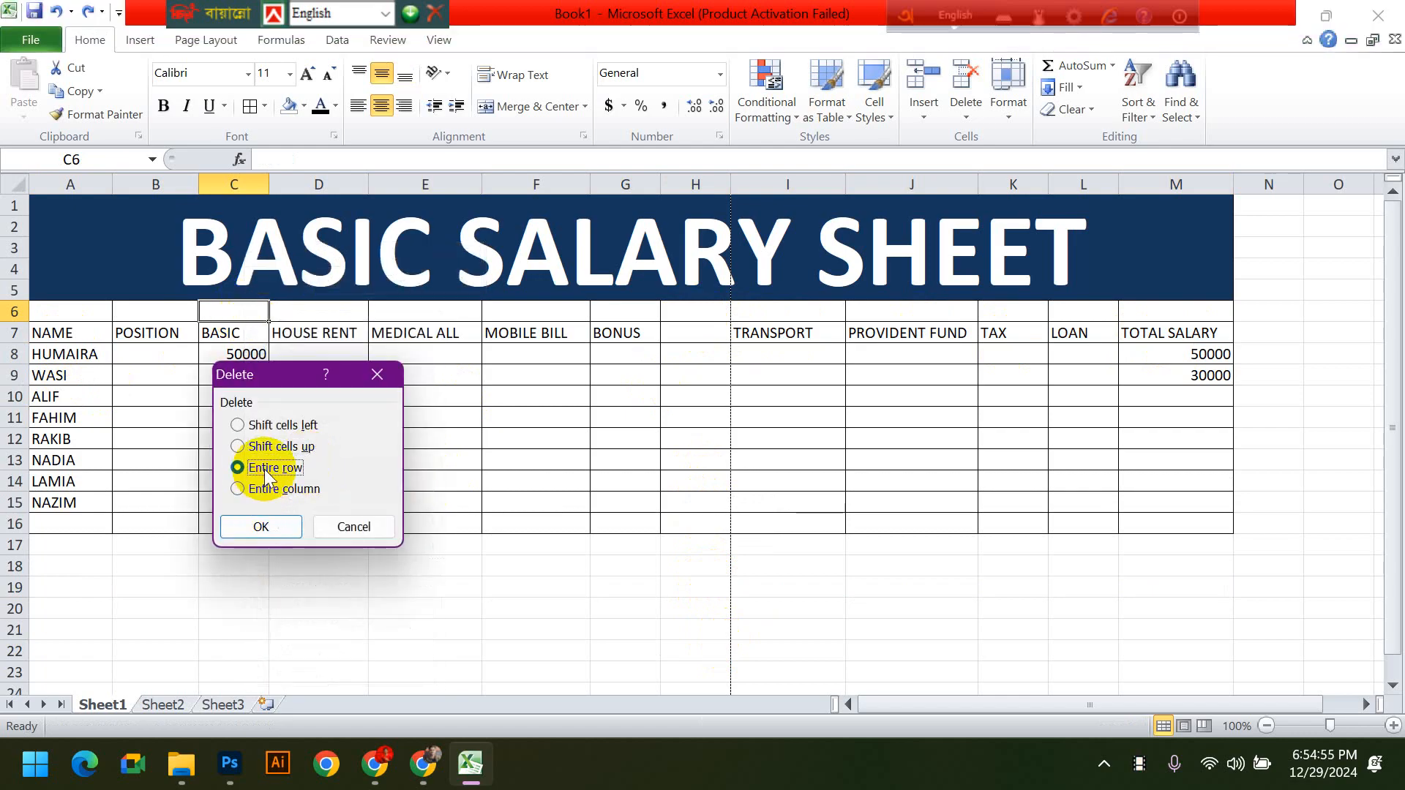
{"action": "left_click", "coordinate": [272, 529]}
- Delete the entire empty column H between BONUS and TRANSPORT
{"action": "left_click", "coordinate": [705, 338]}
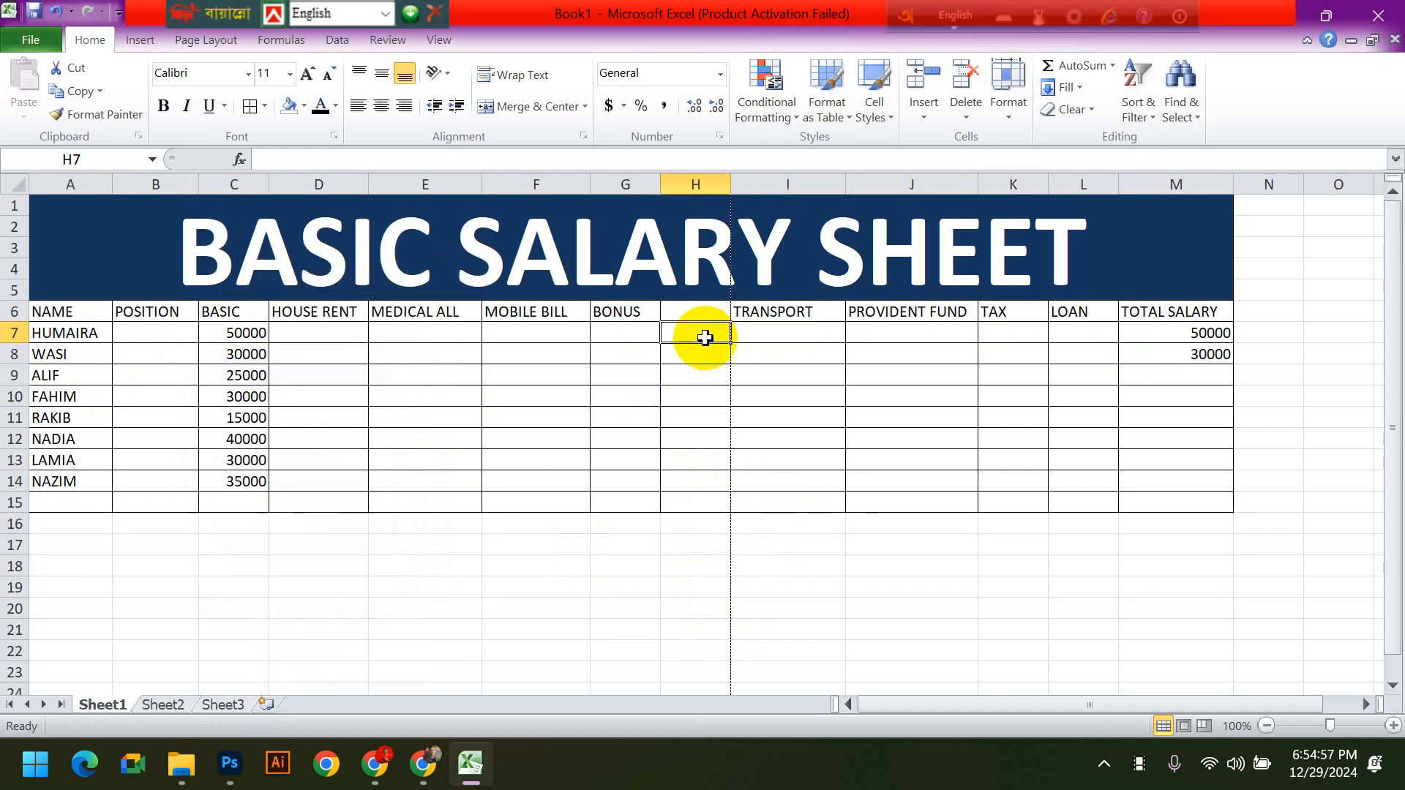
{"action": "right_click", "coordinate": [705, 337]}
{"action": "left_click", "coordinate": [772, 501]}
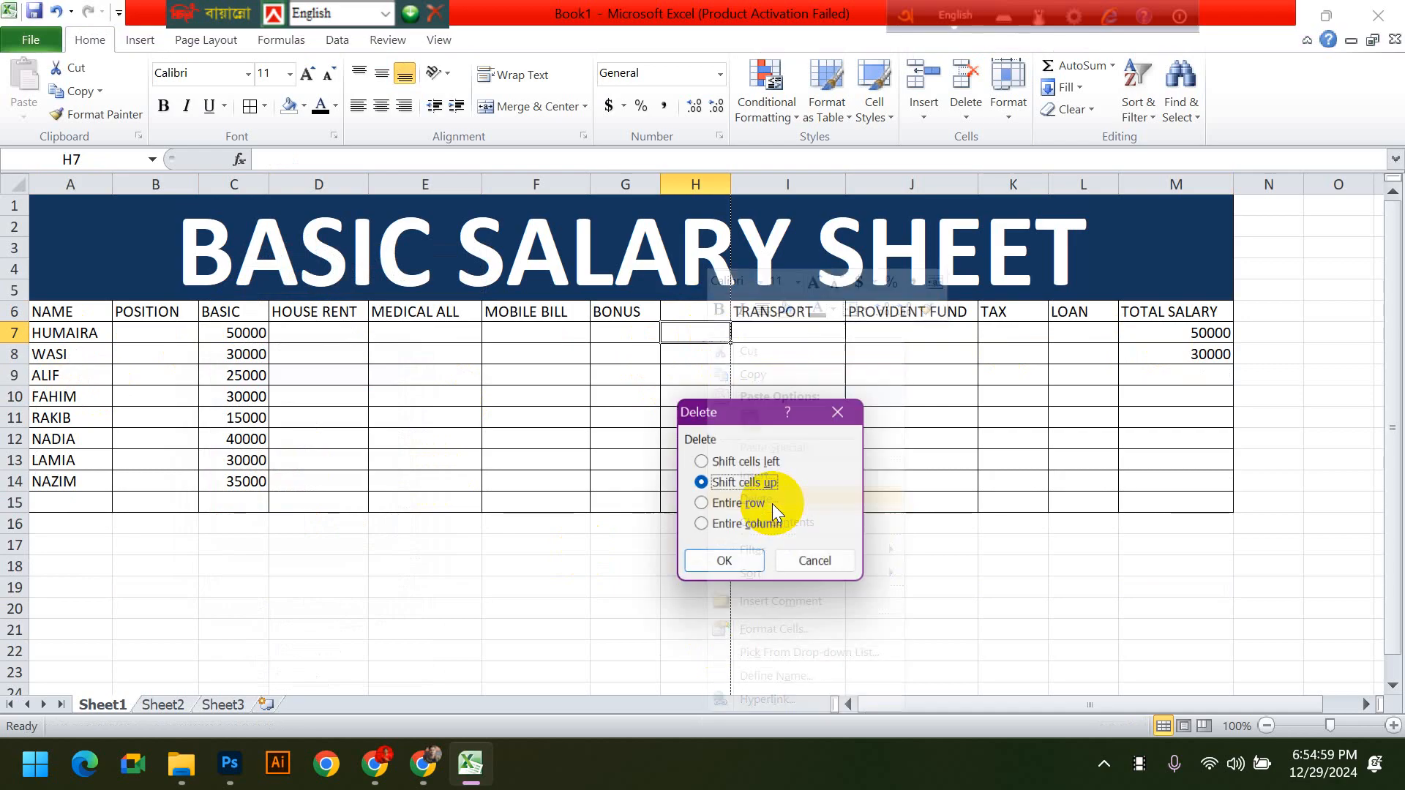
{"action": "left_click", "coordinate": [747, 524]}
{"action": "left_click", "coordinate": [735, 564]}
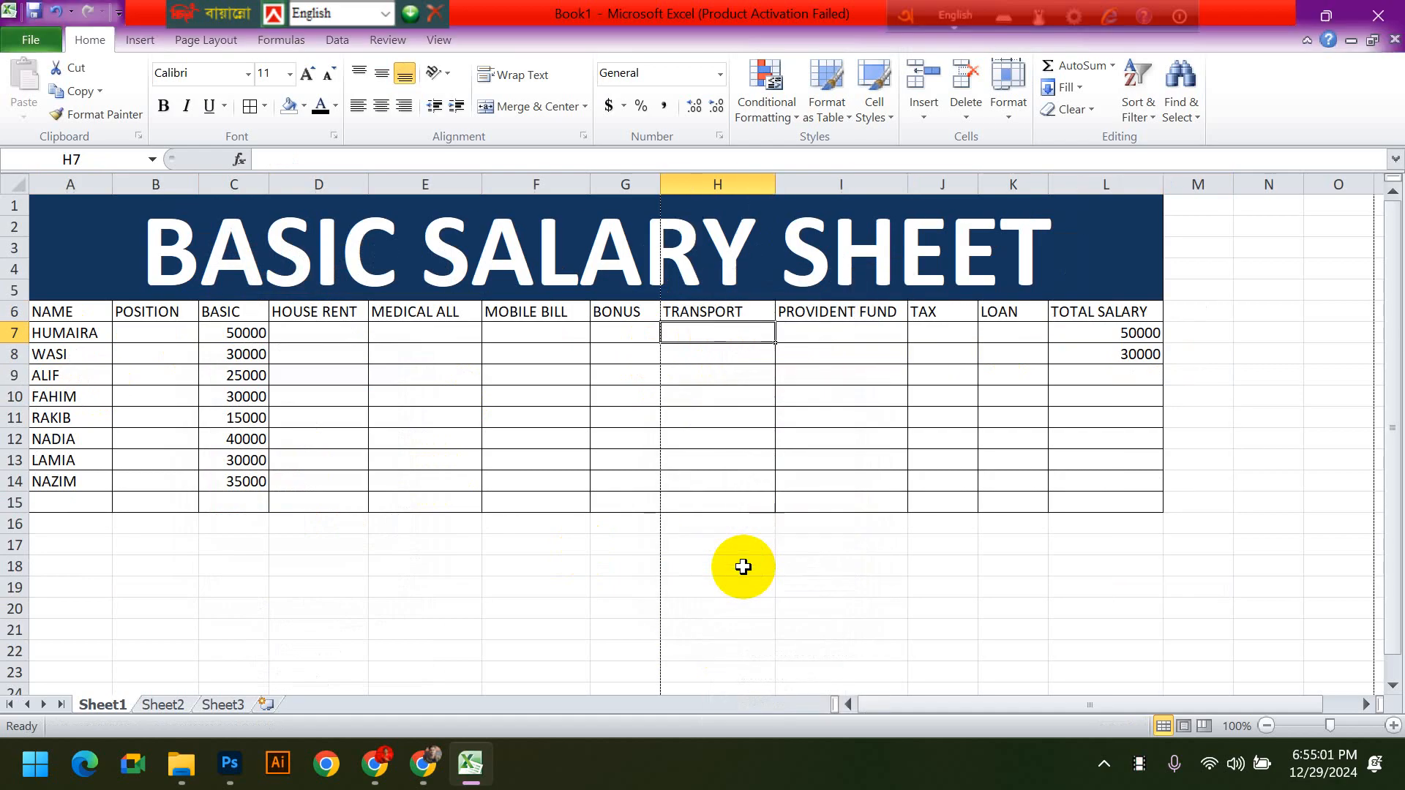
- Undo the deletions of the empty column H and the empty row 6
{"action": "left_click", "coordinate": [1087, 241]}
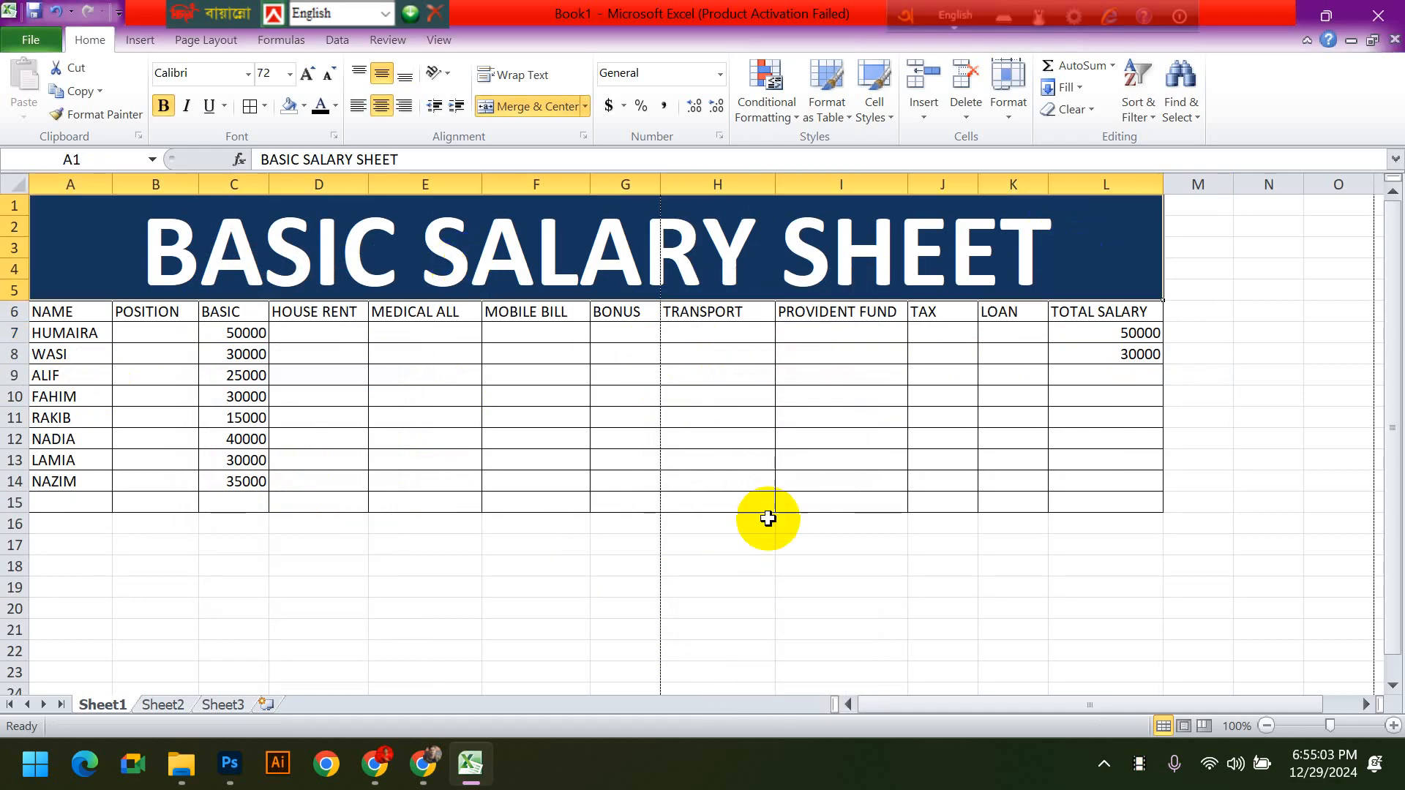
{"action": "key", "text": "ctrl+z"}
{"action": "key", "text": "ctrl+z"}
{"action": "key", "text": "ctrl+z"}
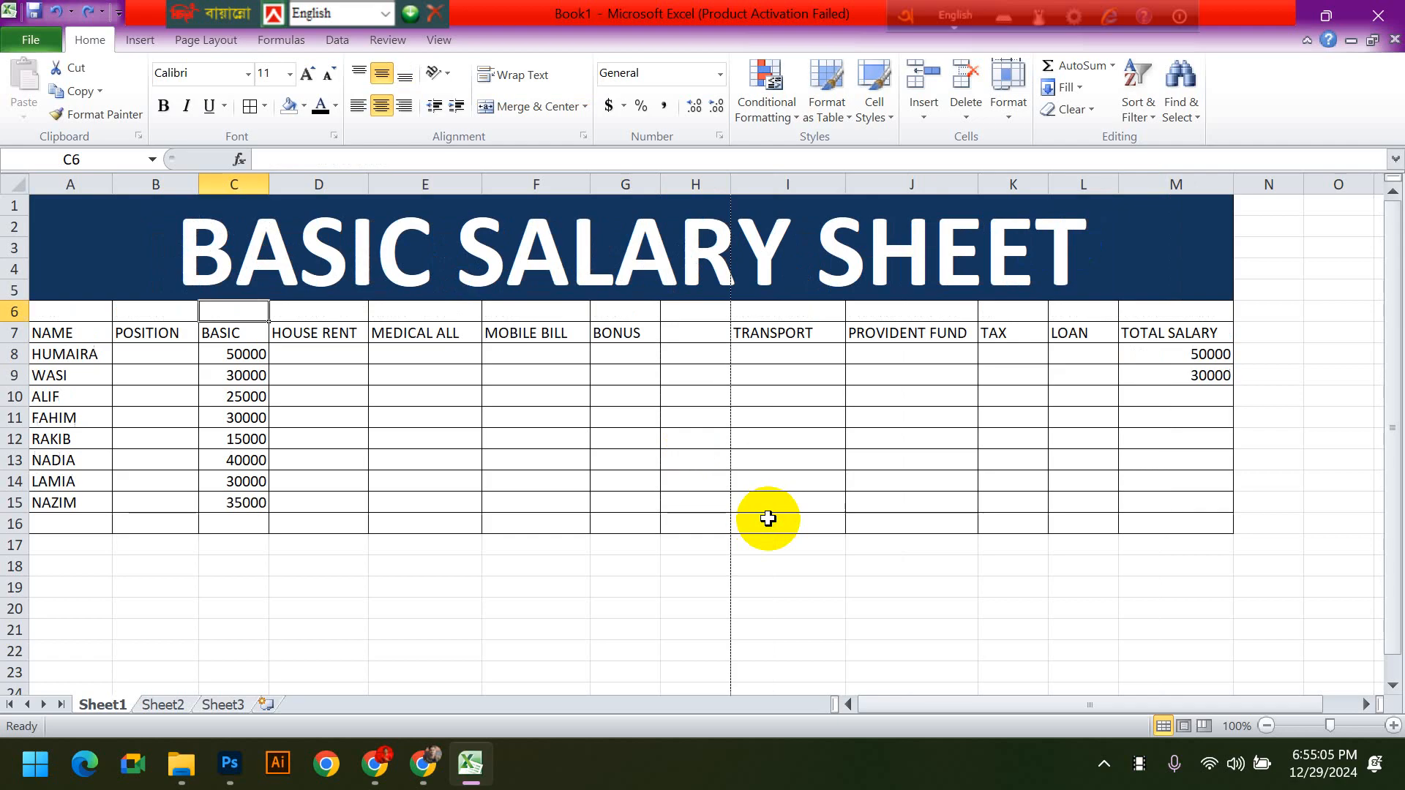
- Delete only the entire blank column between BONUS and TRANSPORT, keeping the empty row 6
{"action": "right_click", "coordinate": [713, 377]}
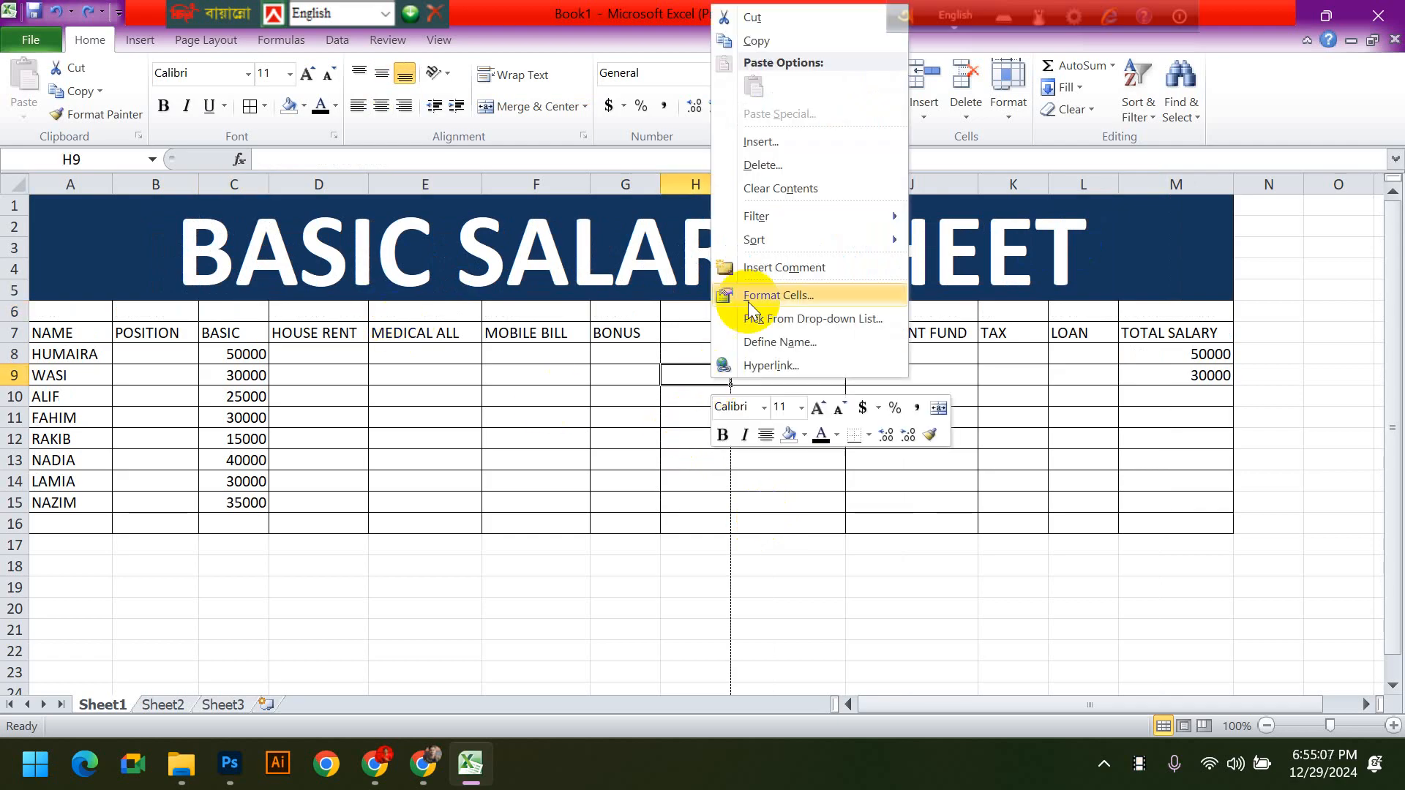
{"action": "left_click", "coordinate": [765, 166]}
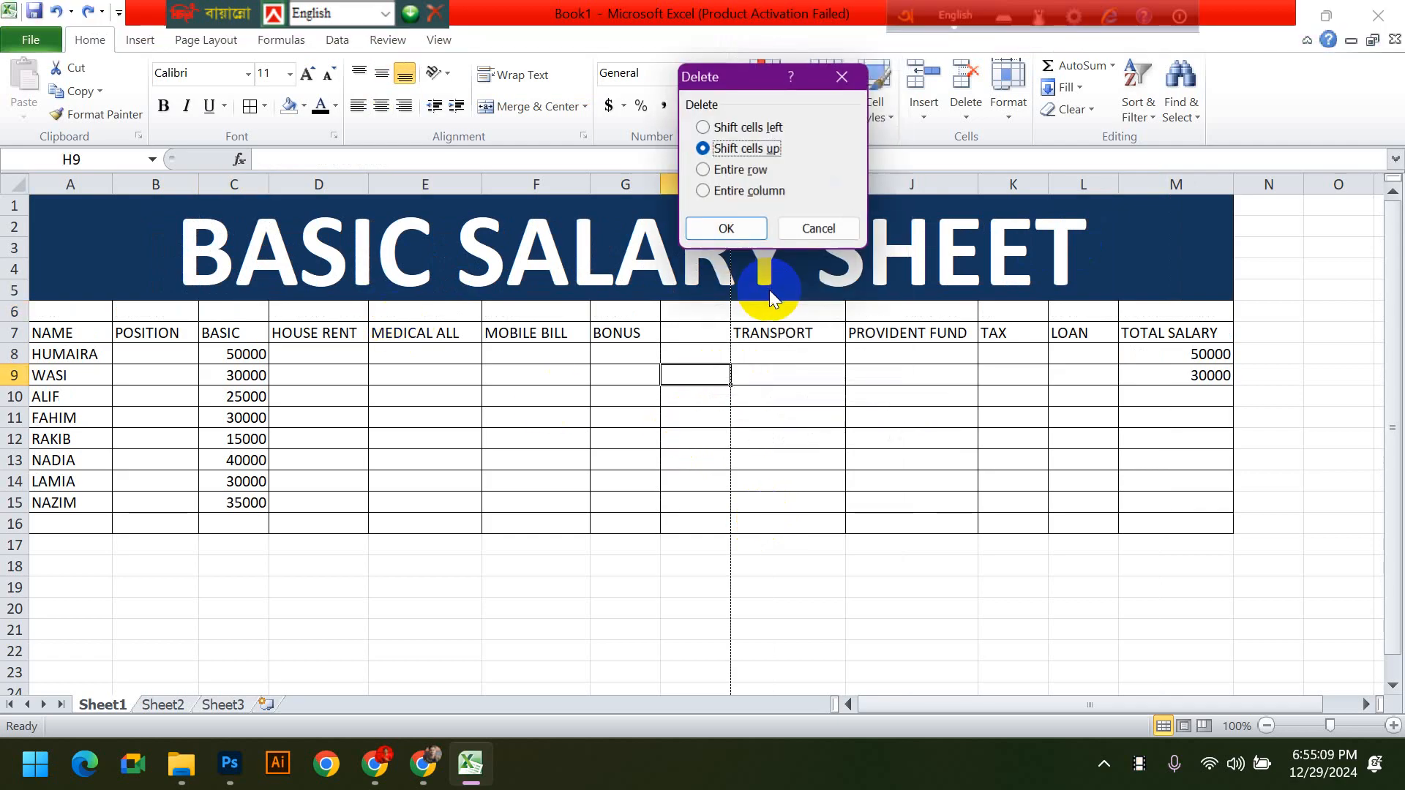
{"action": "left_click", "coordinate": [747, 191]}
{"action": "left_click", "coordinate": [732, 228]}
{"action": "left_click", "coordinate": [838, 465]}
{"action": "left_click", "coordinate": [251, 312]}
{"action": "left_click", "coordinate": [665, 467]}
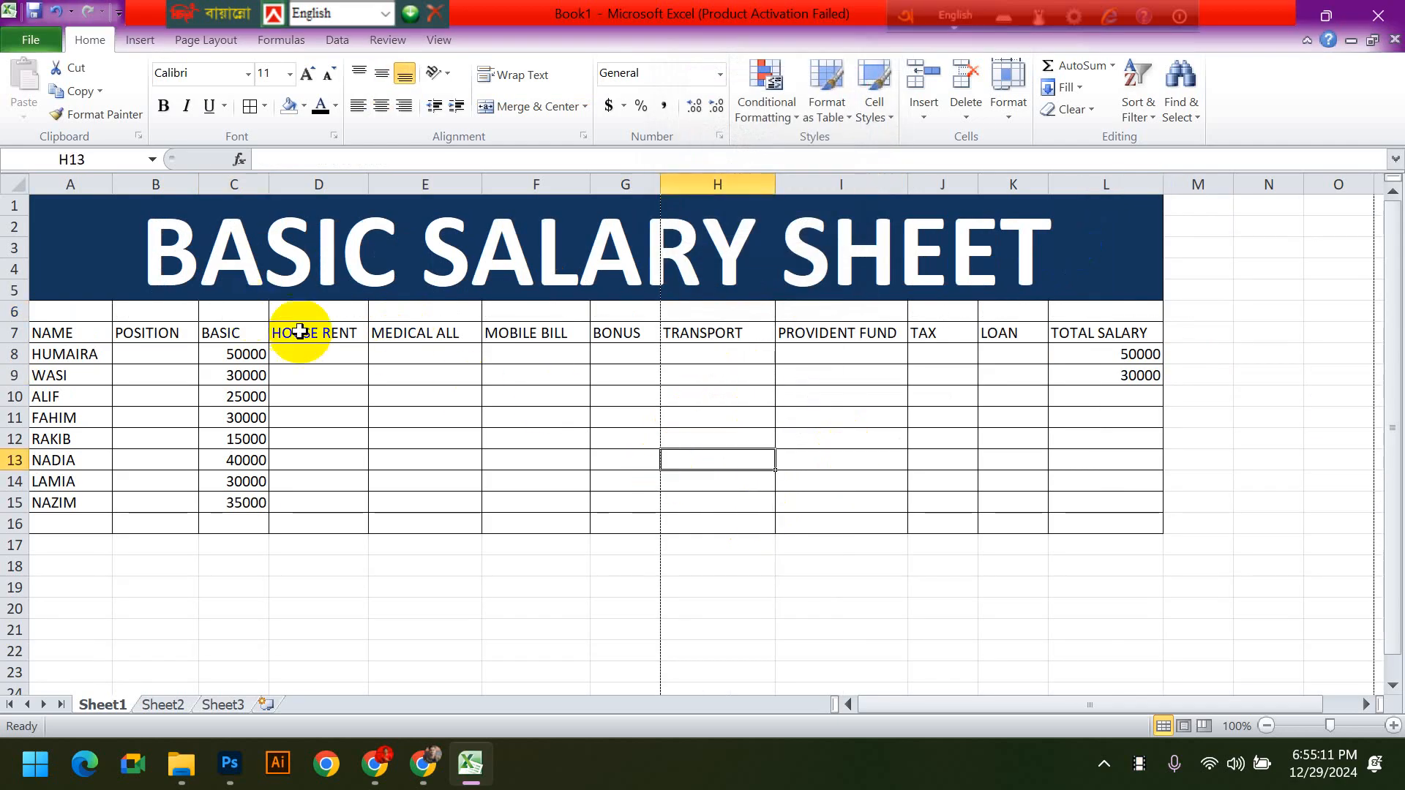
- Enter rates in row 6: 50% above HOUSE RENT, 10% above MEDICAL ALL, 15 above MOBILE BILL and 50% above BONUS
{"action": "left_click", "coordinate": [338, 311]}
{"action": "type", "text": "50%"}
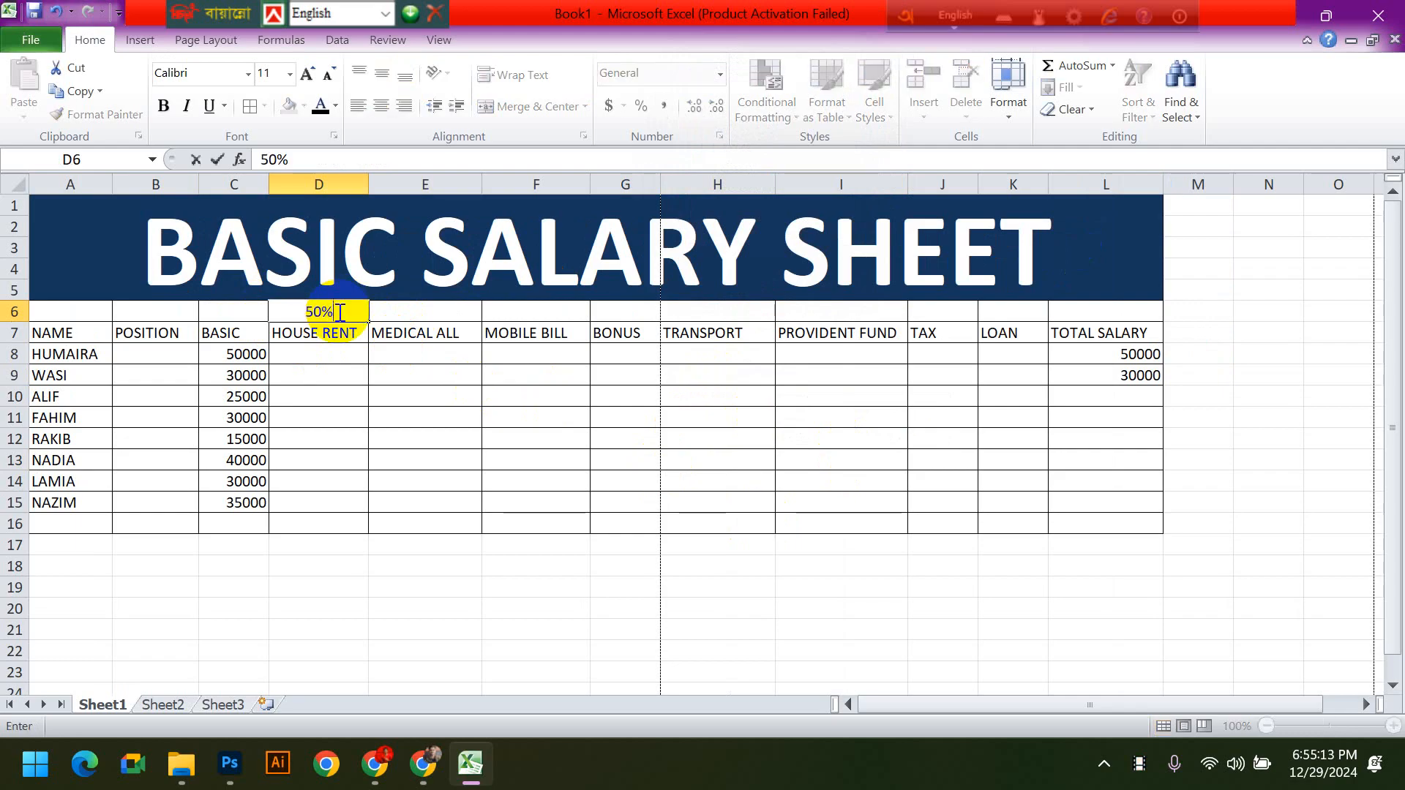
{"action": "key", "text": "Tab"}
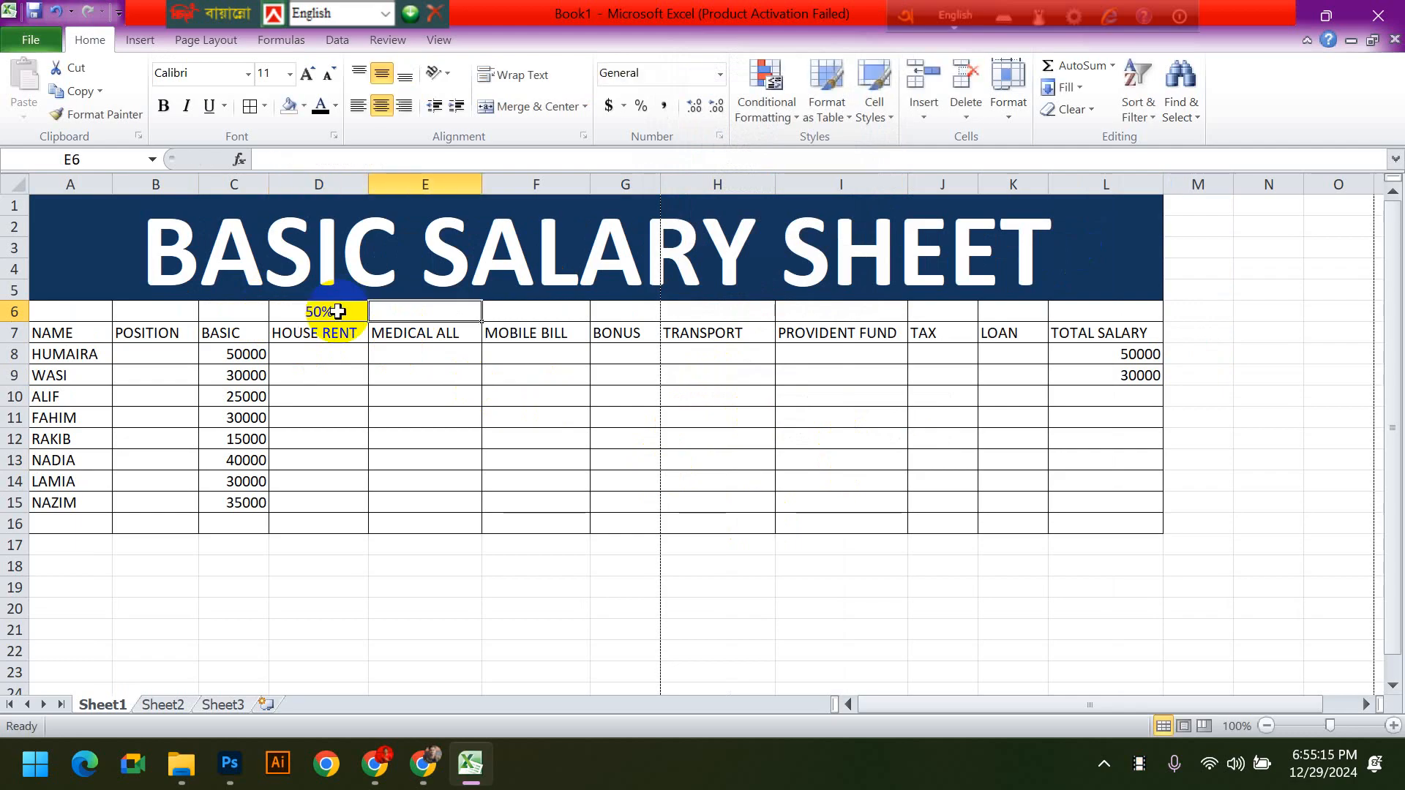
{"action": "type", "text": "10%"}
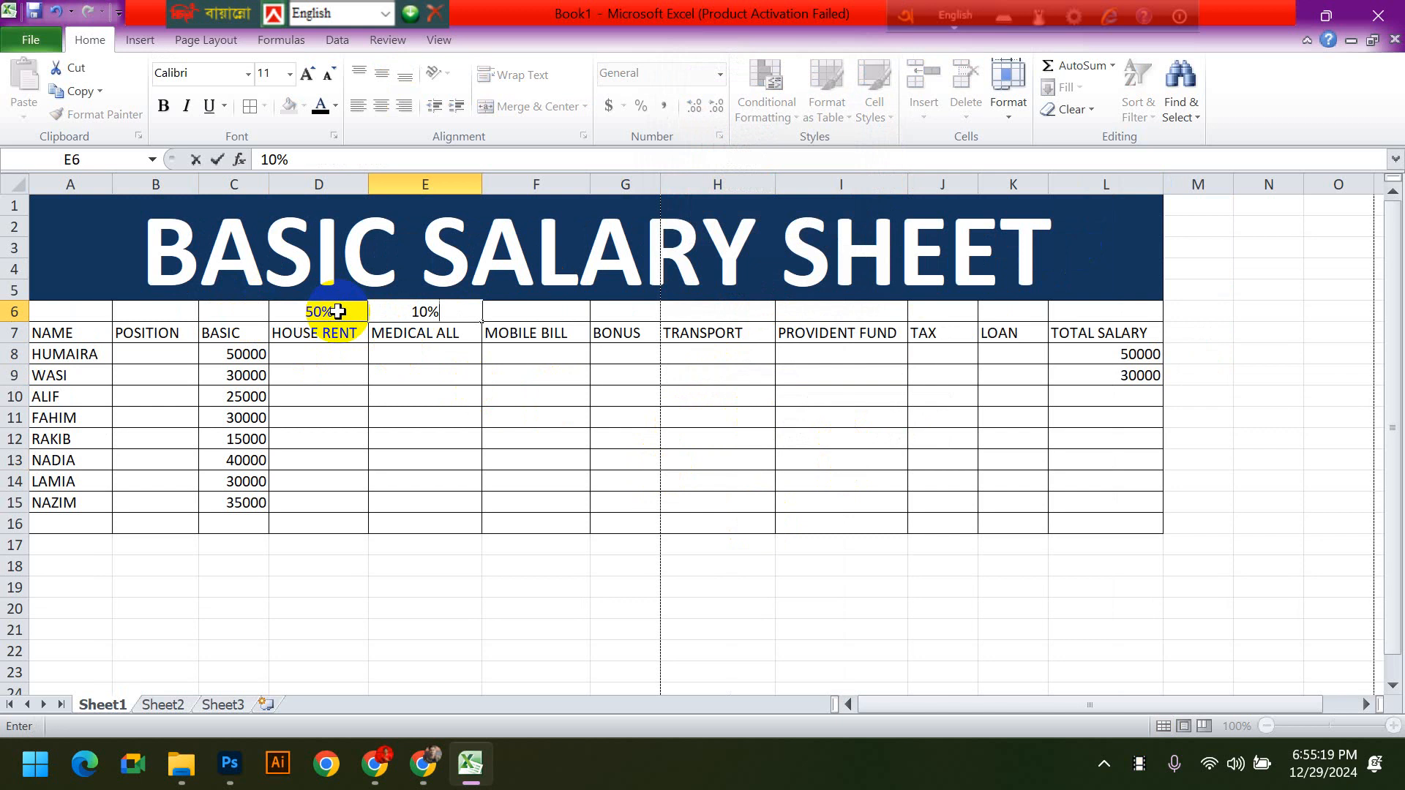
{"action": "key", "text": "Tab"}
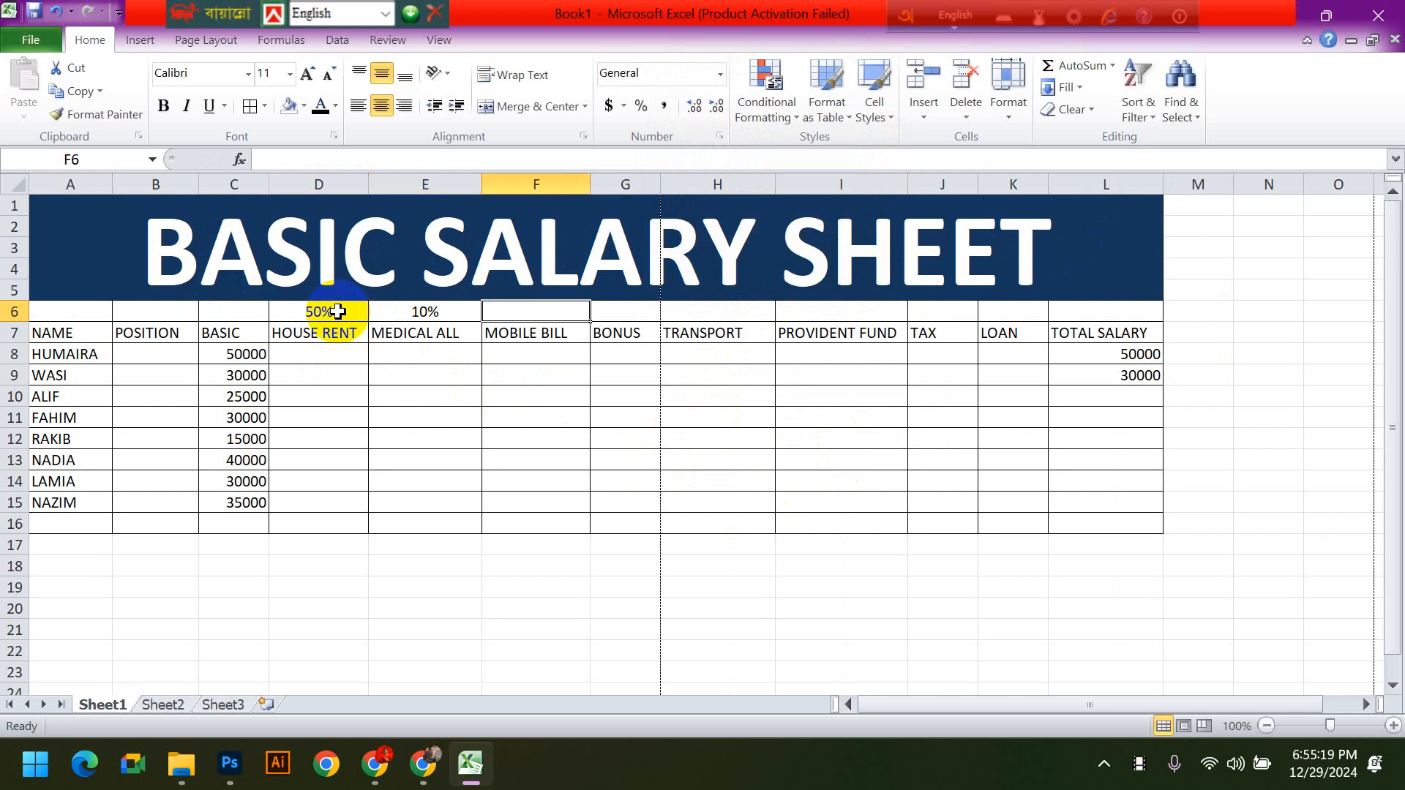
{"action": "type", "text": "15"}
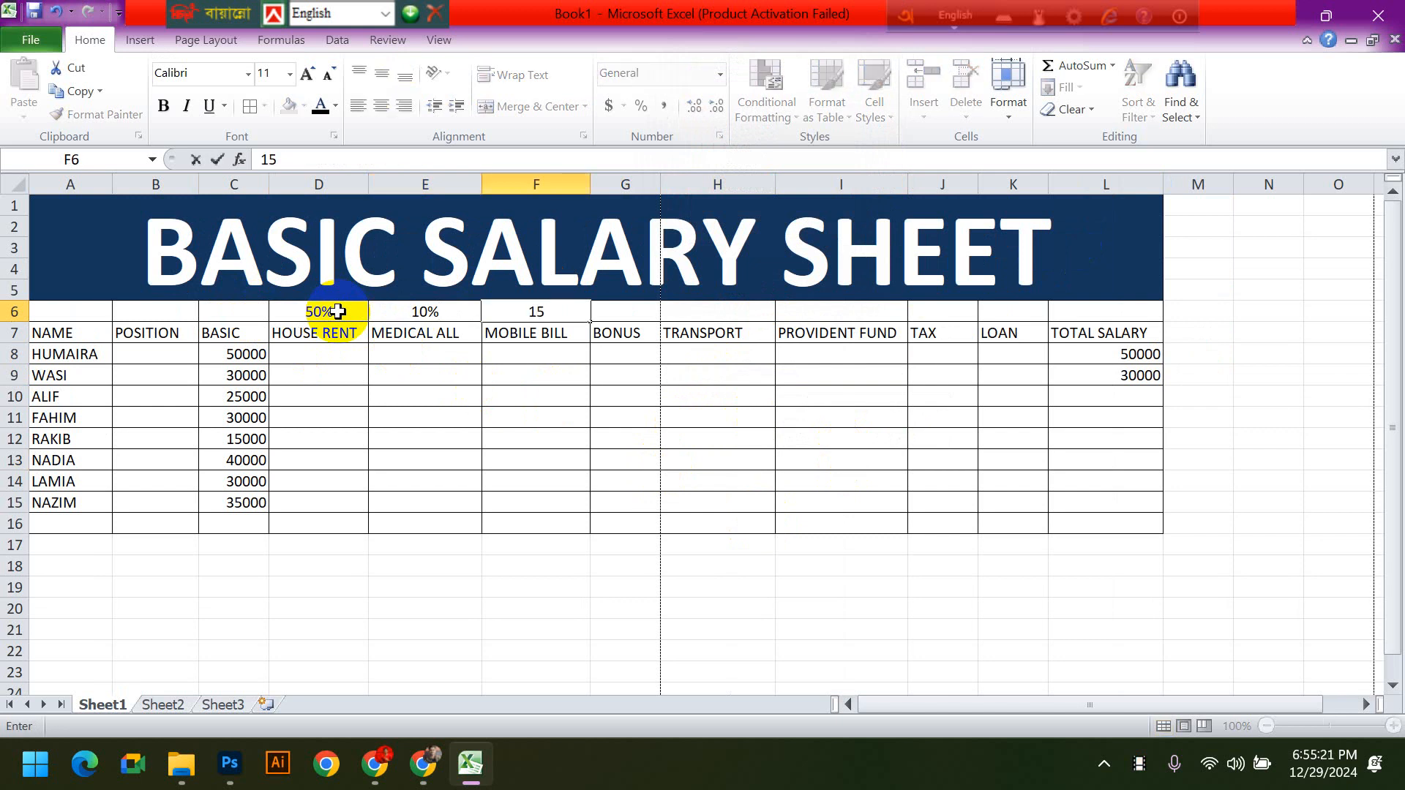
{"action": "key", "text": "Tab"}
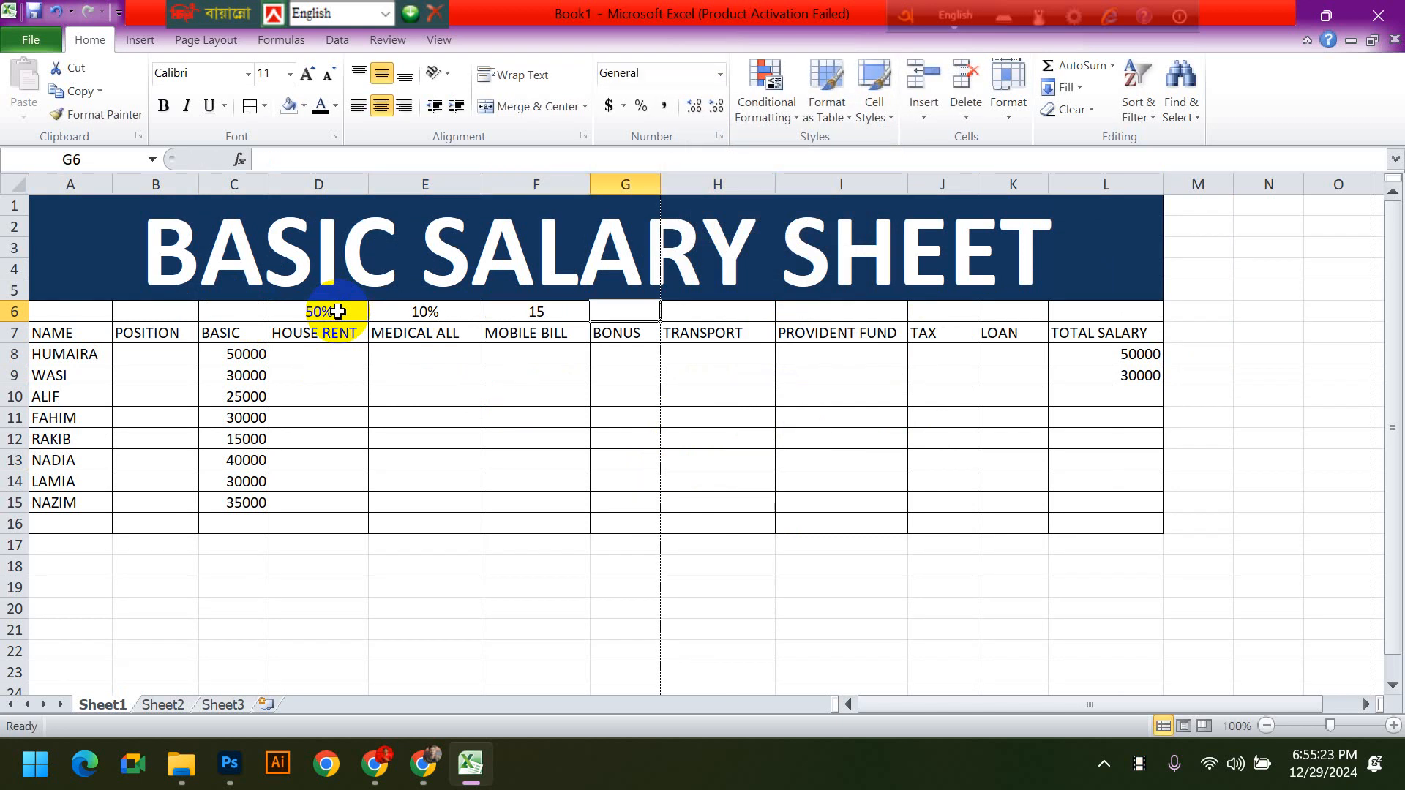
{"action": "type", "text": "50%"}
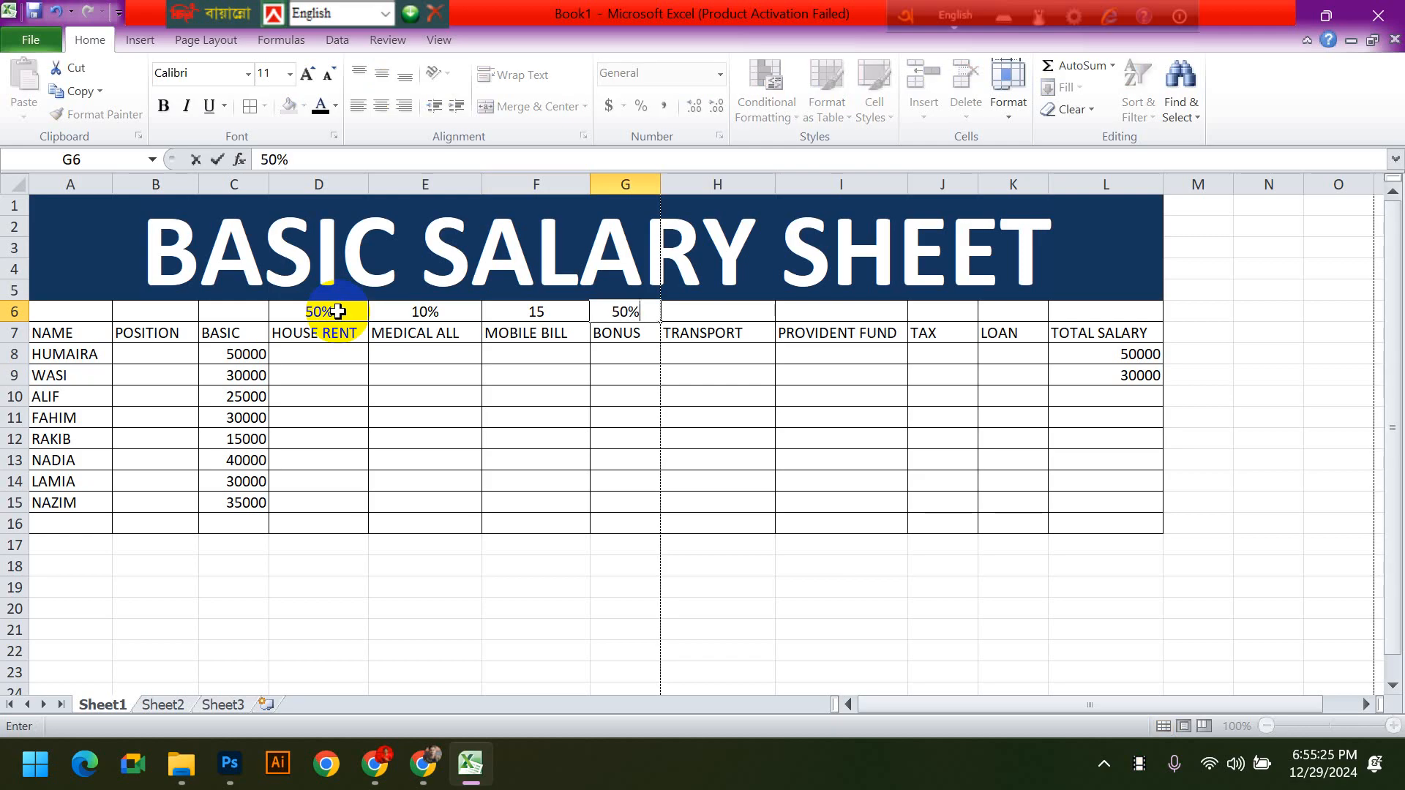
{"action": "key", "text": "Tab"}
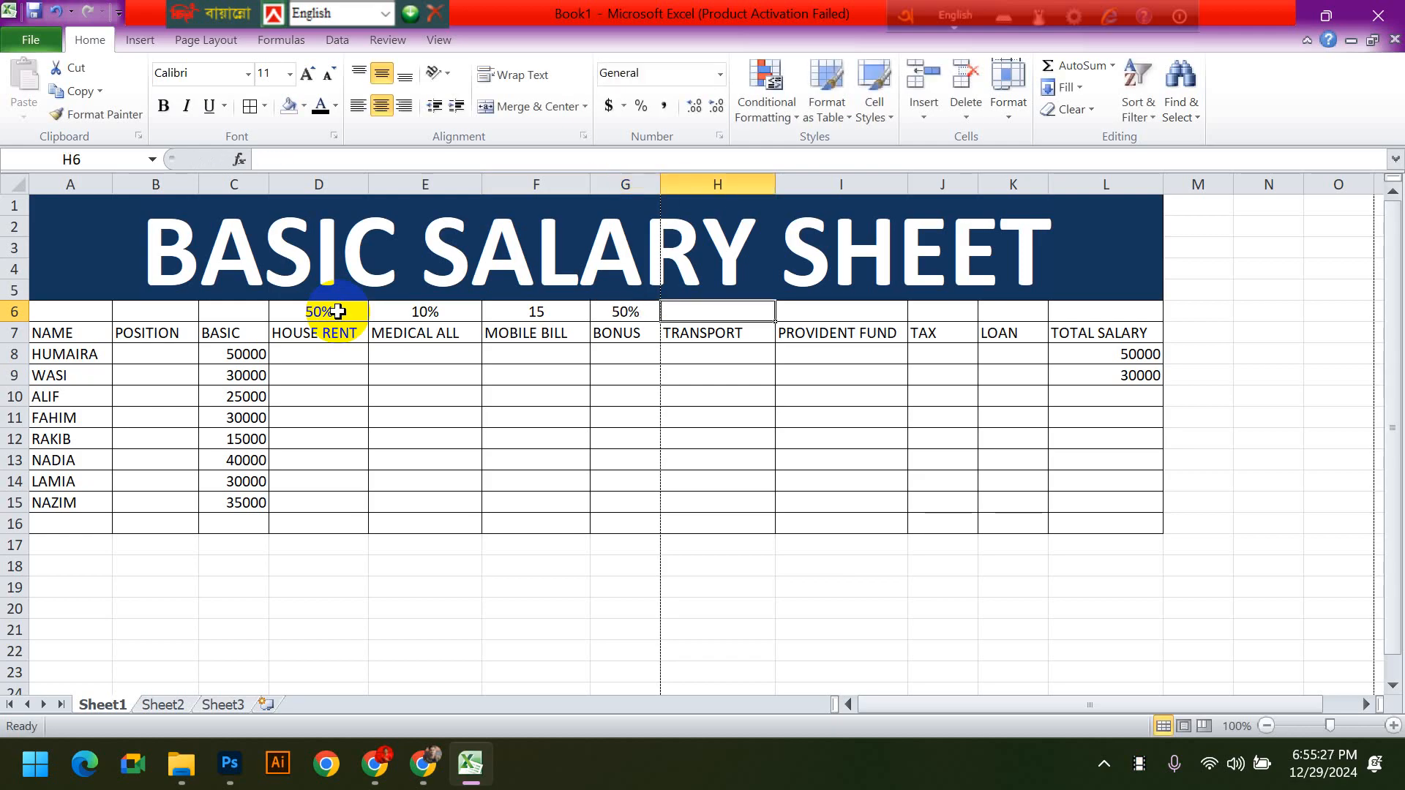
- Change the MOBILE BILL rate in F6 to 15%, and replace that with 1%
{"action": "double_click", "coordinate": [575, 314]}
{"action": "type", "text": "%"}
{"action": "left_click", "coordinate": [717, 321]}
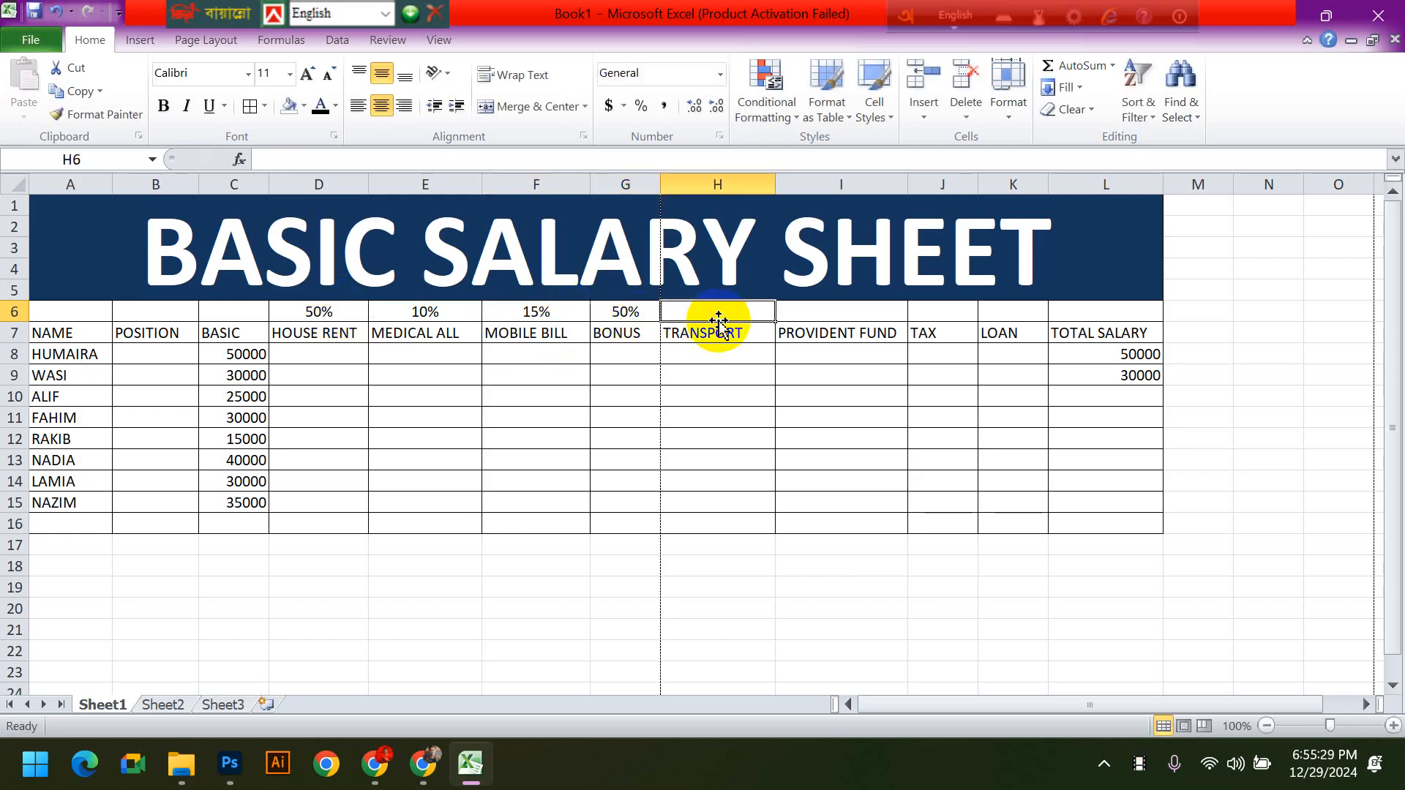
{"action": "left_click", "coordinate": [534, 312]}
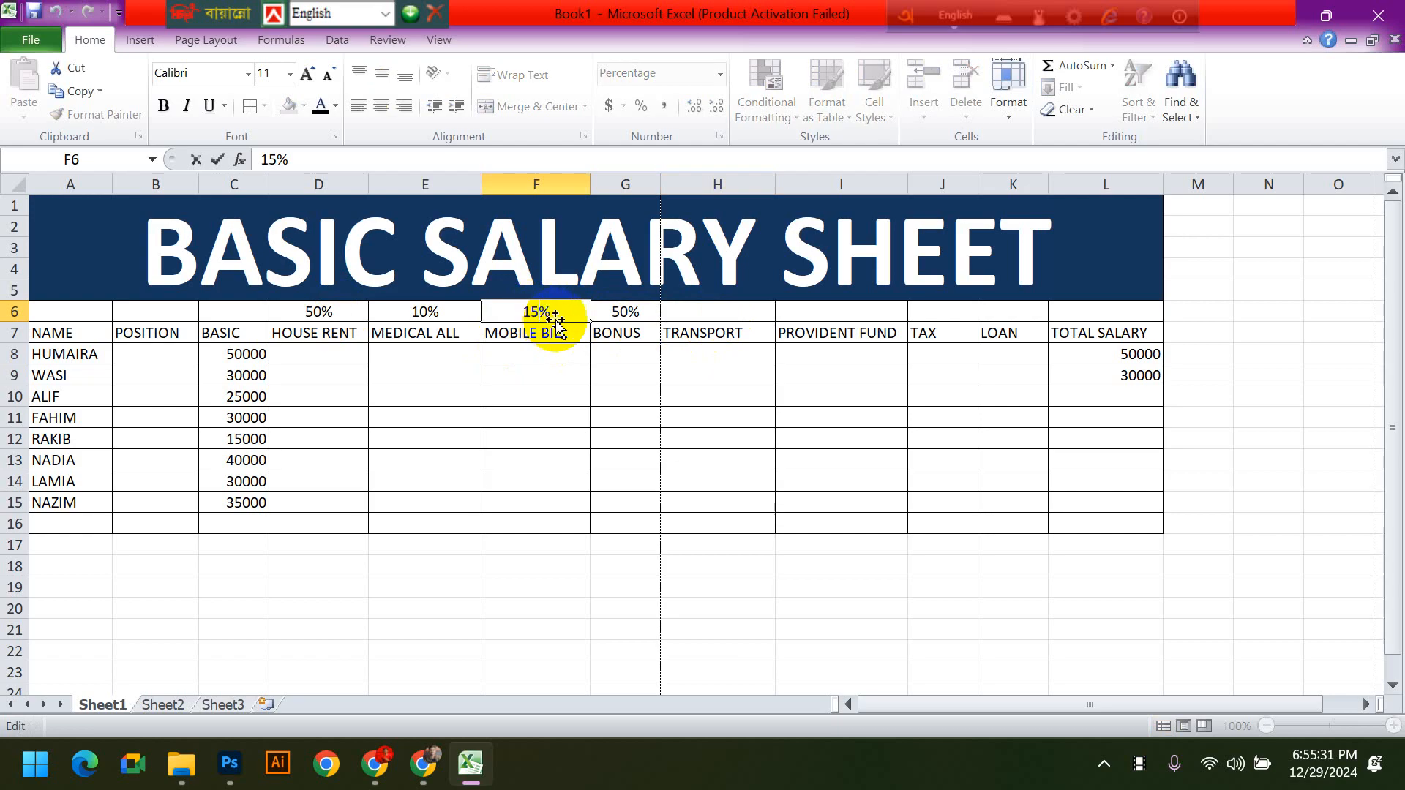
{"action": "type", "text": "1"}
- Enter rates in row 6: 10% above TRANSPORT, 15% above PROVIDENT FUND and 5% above TAX
{"action": "left_click", "coordinate": [690, 311]}
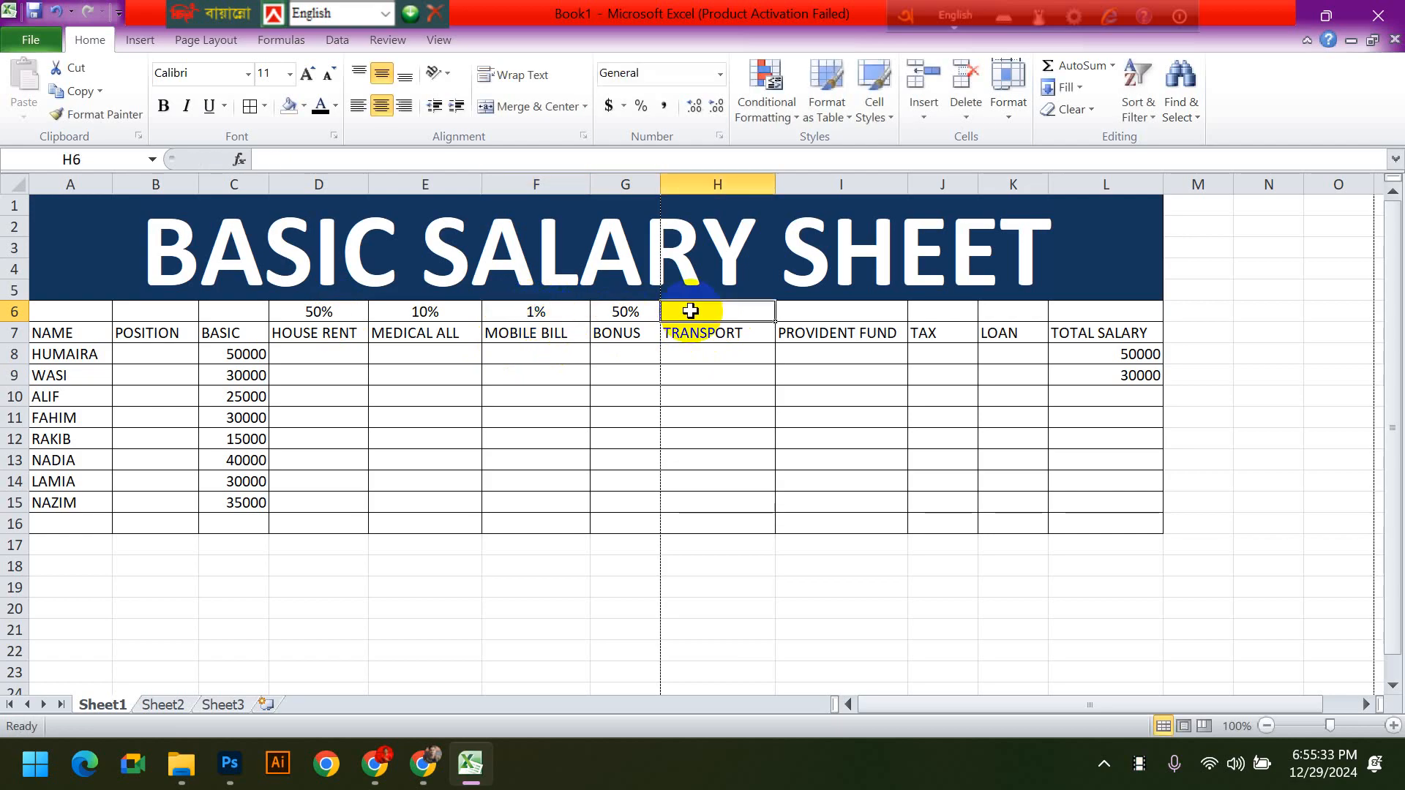
{"action": "type", "text": "10%"}
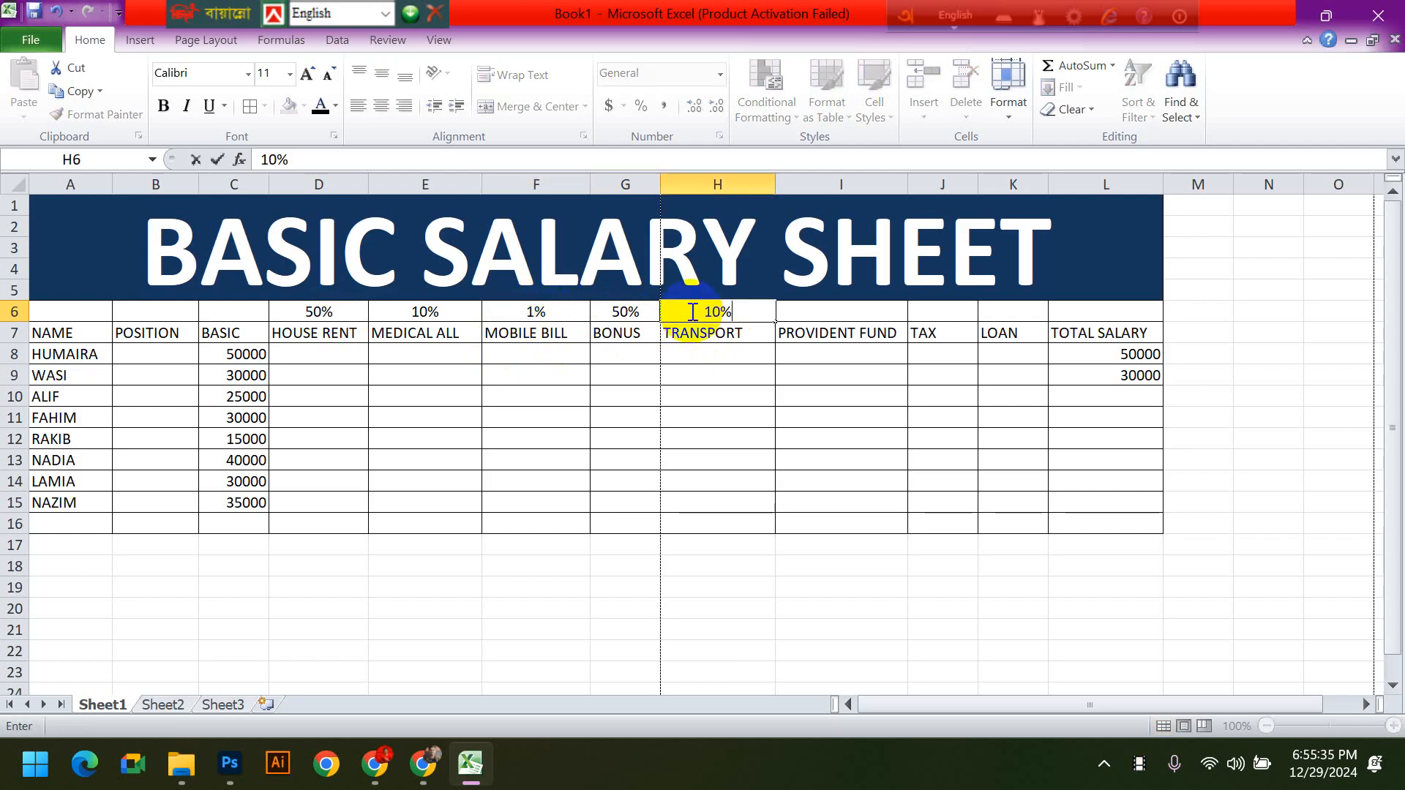
{"action": "key", "text": "Tab"}
{"action": "type", "text": "1"}
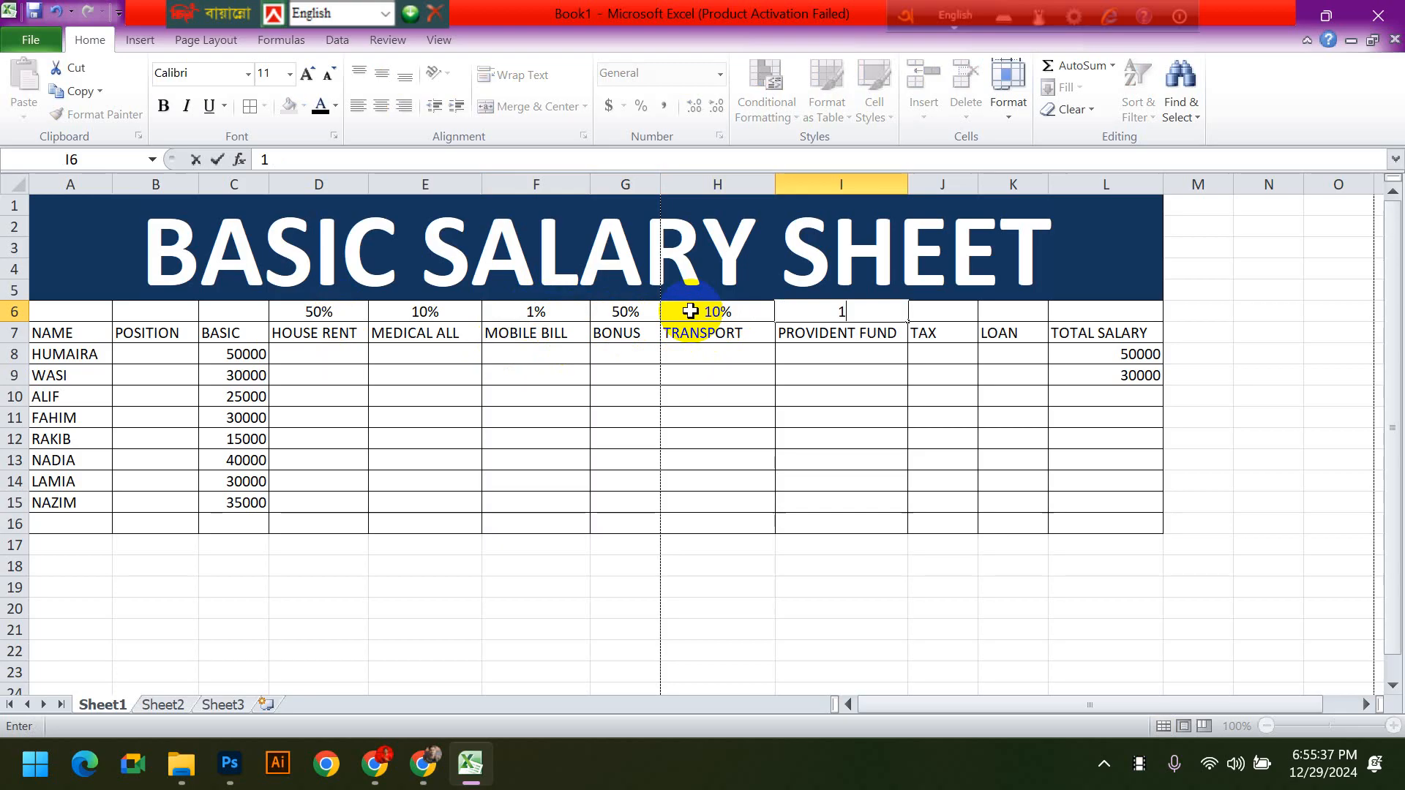
{"action": "type", "text": "5%"}
{"action": "key", "text": "Tab"}
{"action": "type", "text": "5%"}
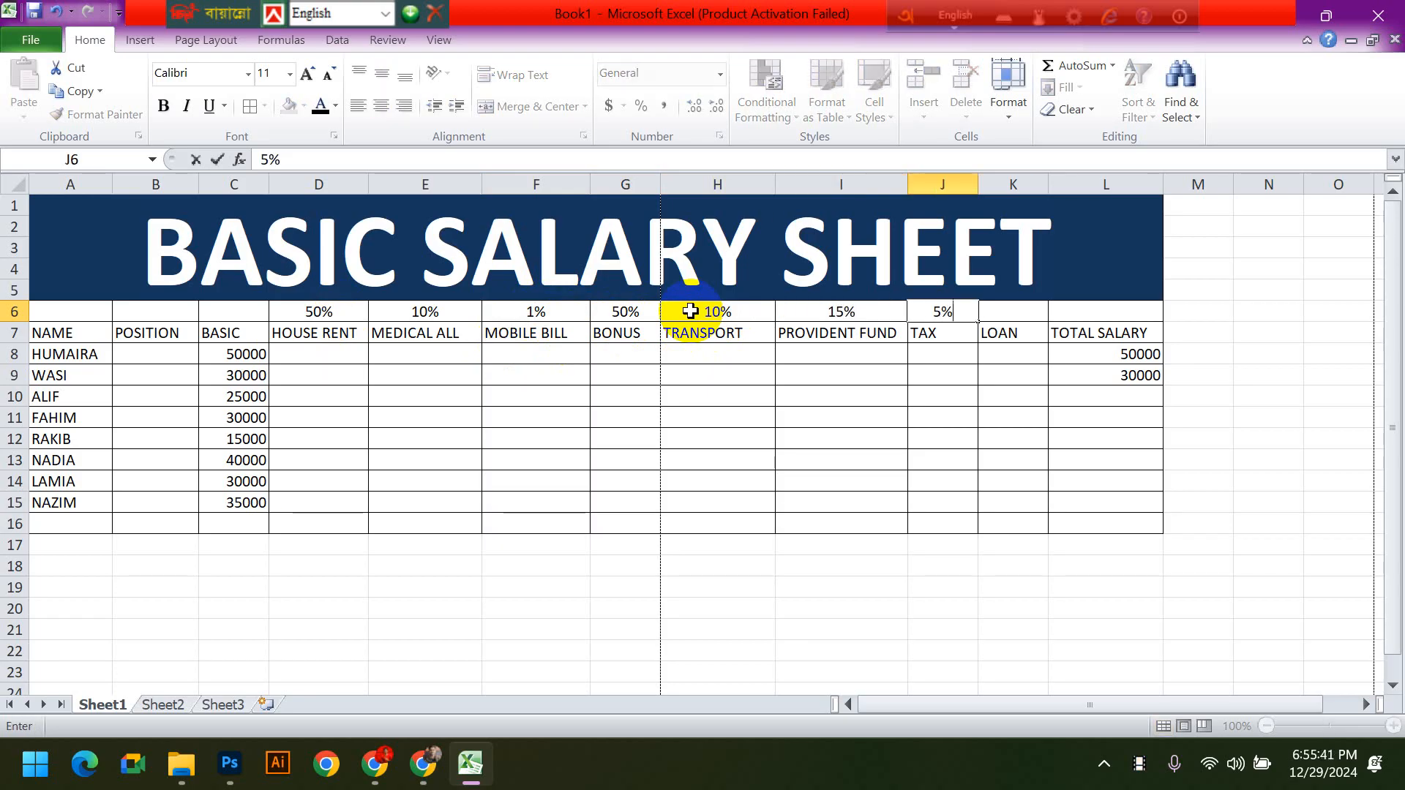
{"action": "key", "text": "Tab"}
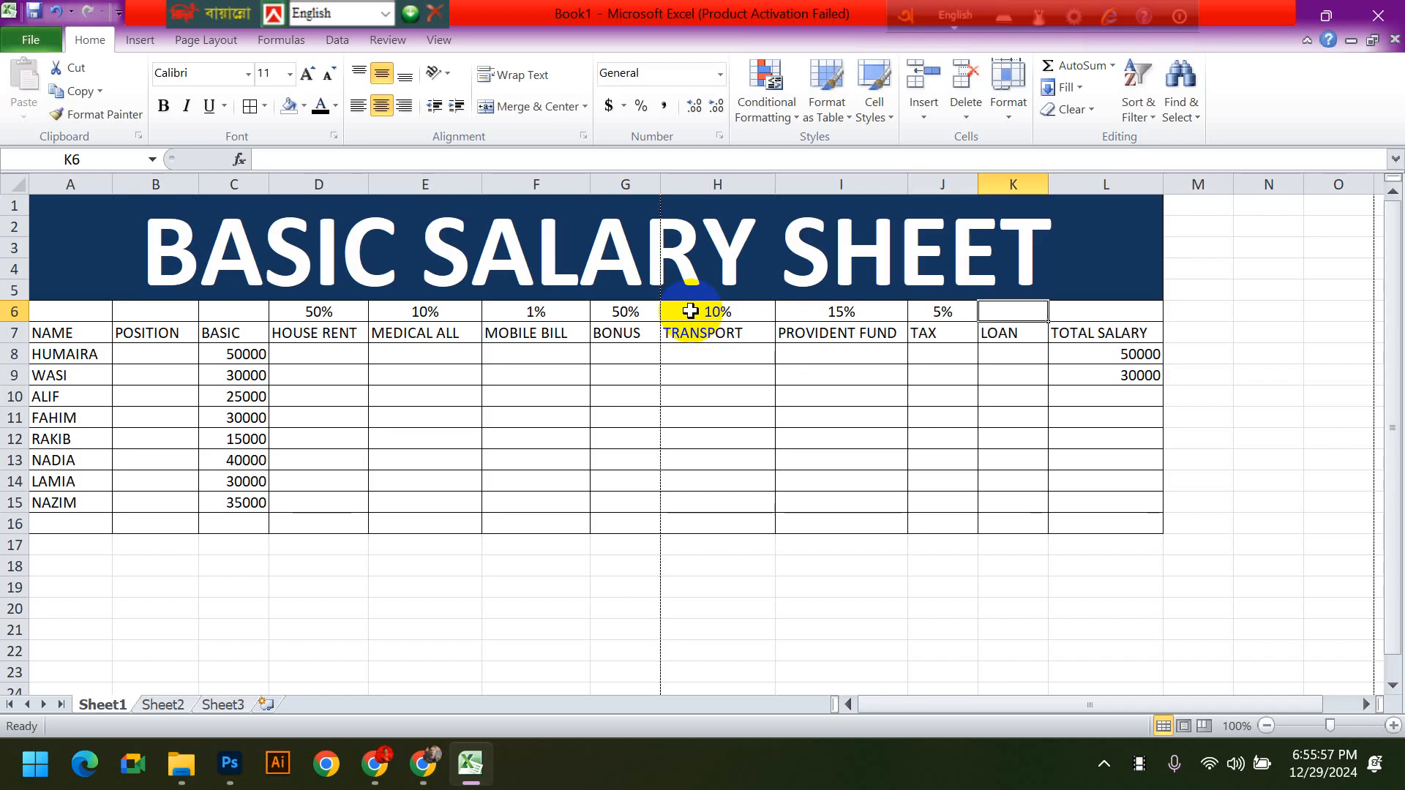
- Clear the contents of the TOTAL SALARY cells L8:L10
{"action": "left_click", "coordinate": [1217, 439]}
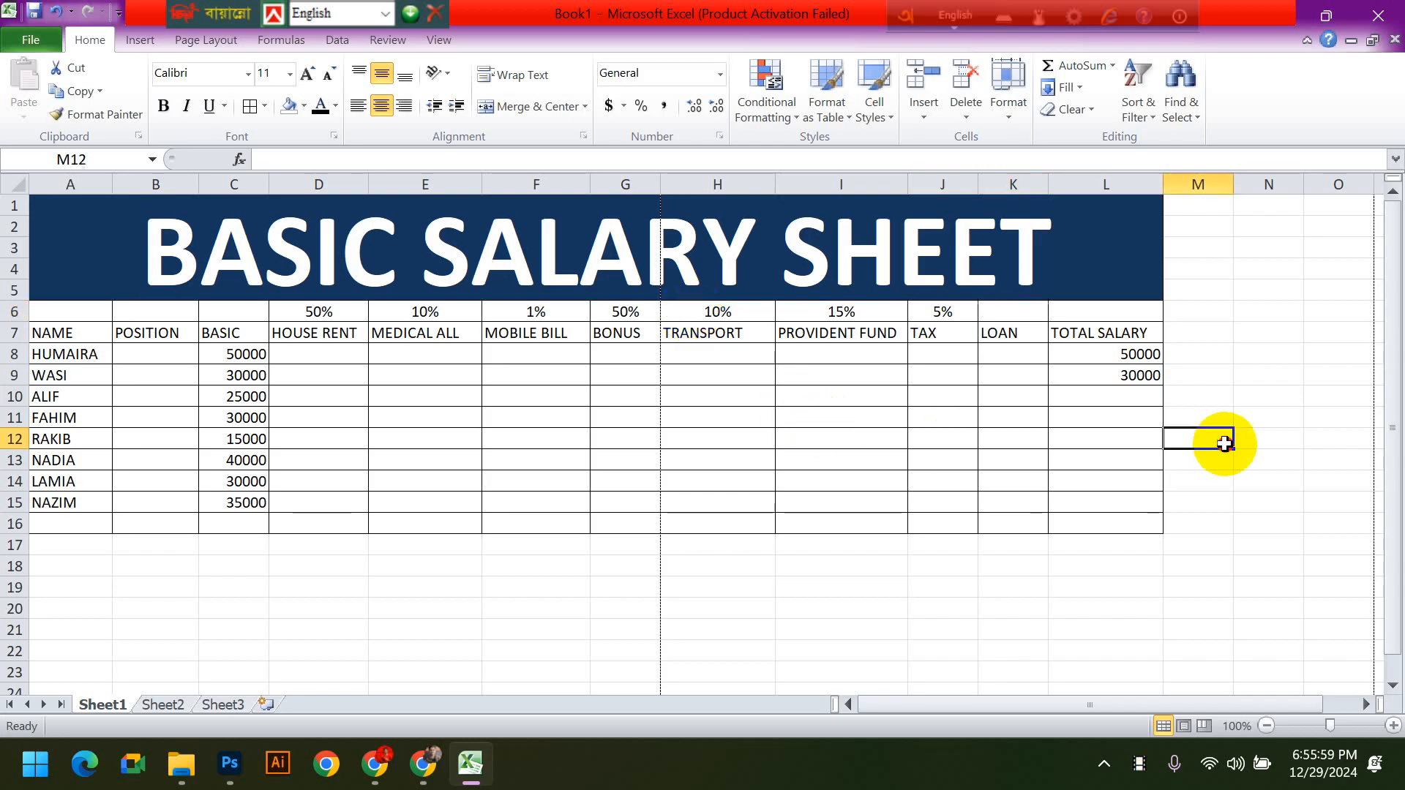
{"action": "left_click_drag", "start_coordinate": [1089, 354], "coordinate": [1136, 388]}
{"action": "type", "text": "*"}
{"action": "left_click", "coordinate": [1169, 432]}
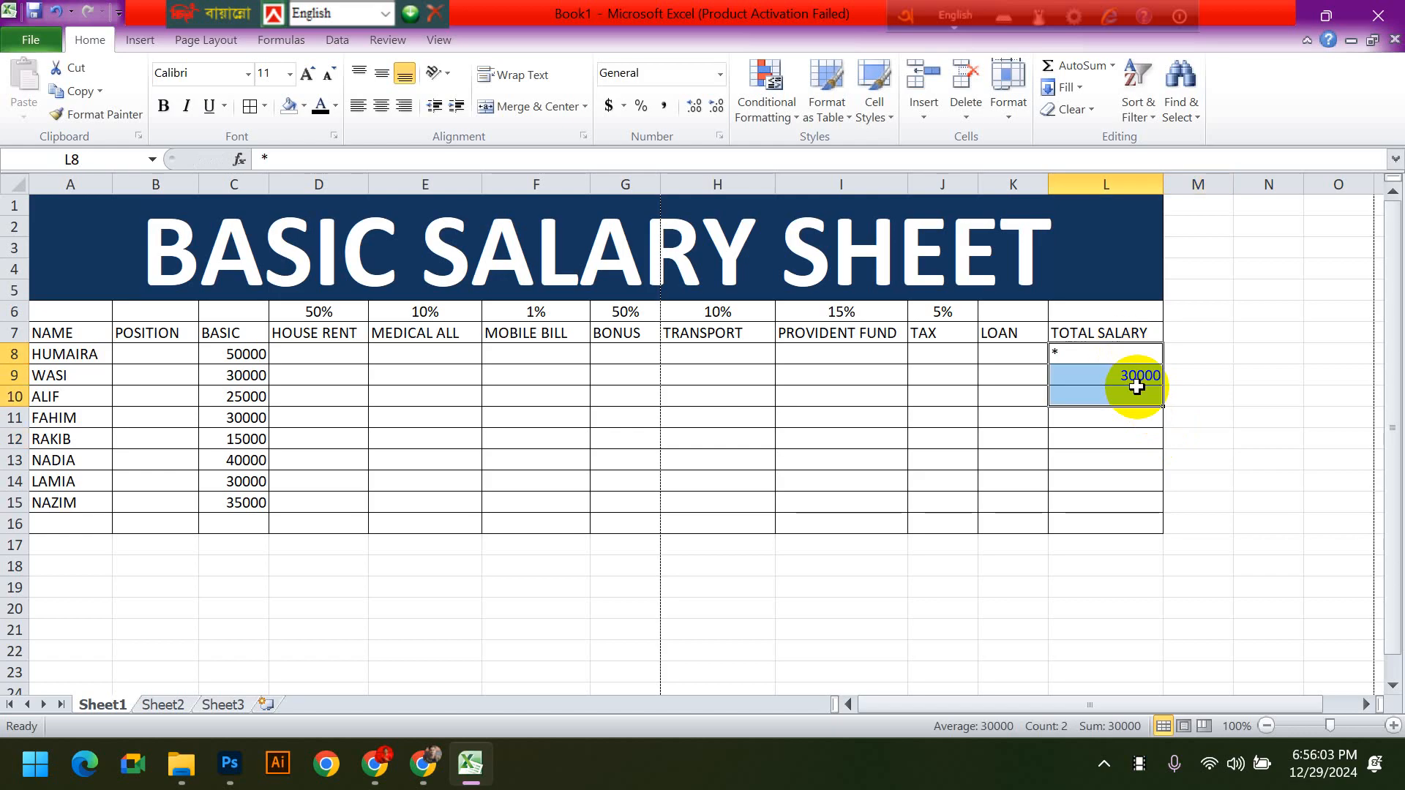
{"action": "key", "text": "Delete"}
{"action": "key", "text": "Home"}
{"action": "left_click", "coordinate": [1138, 388]}
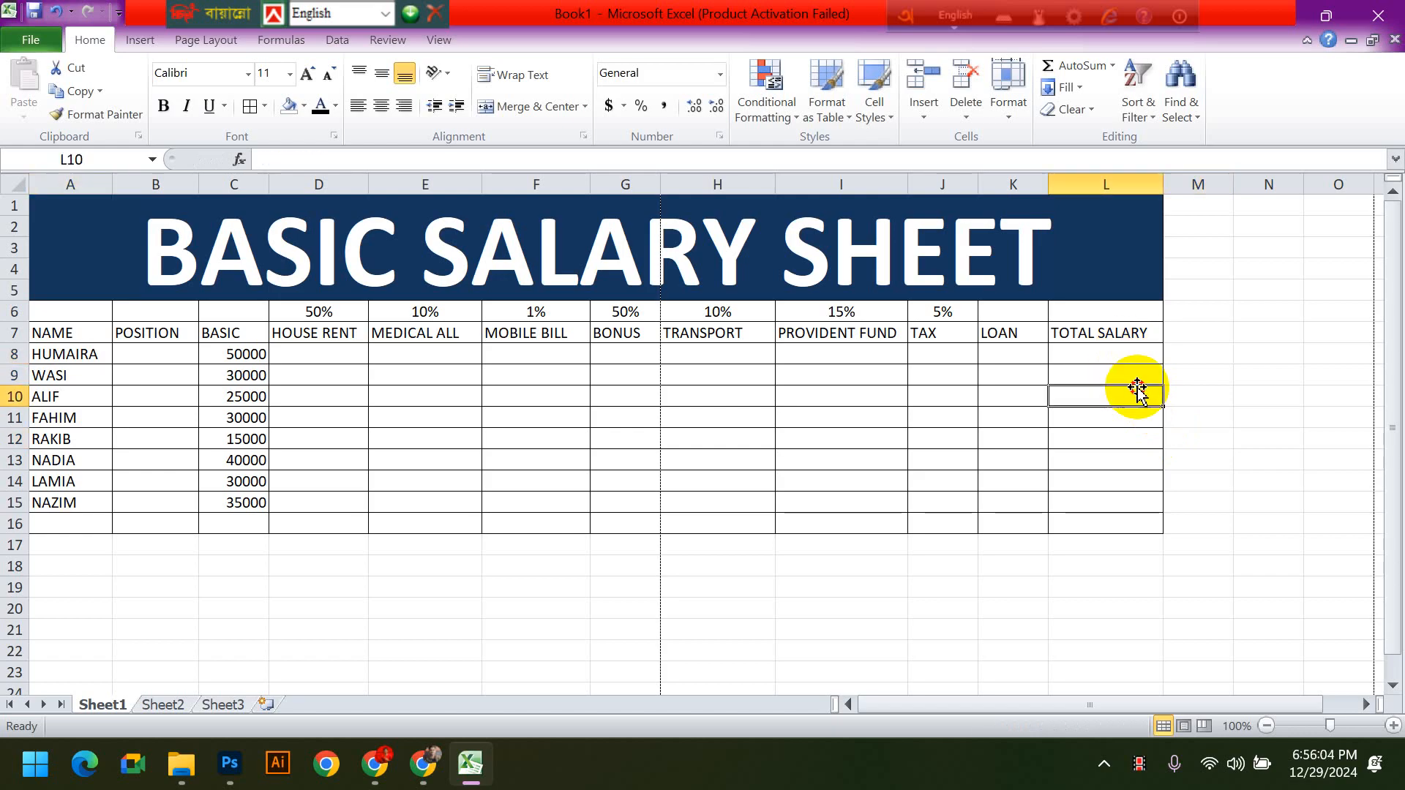
- Calculate HOUSE RENT in D8 with =C8*D6 and copy the formula down to D15
{"action": "left_click", "coordinate": [308, 356]}
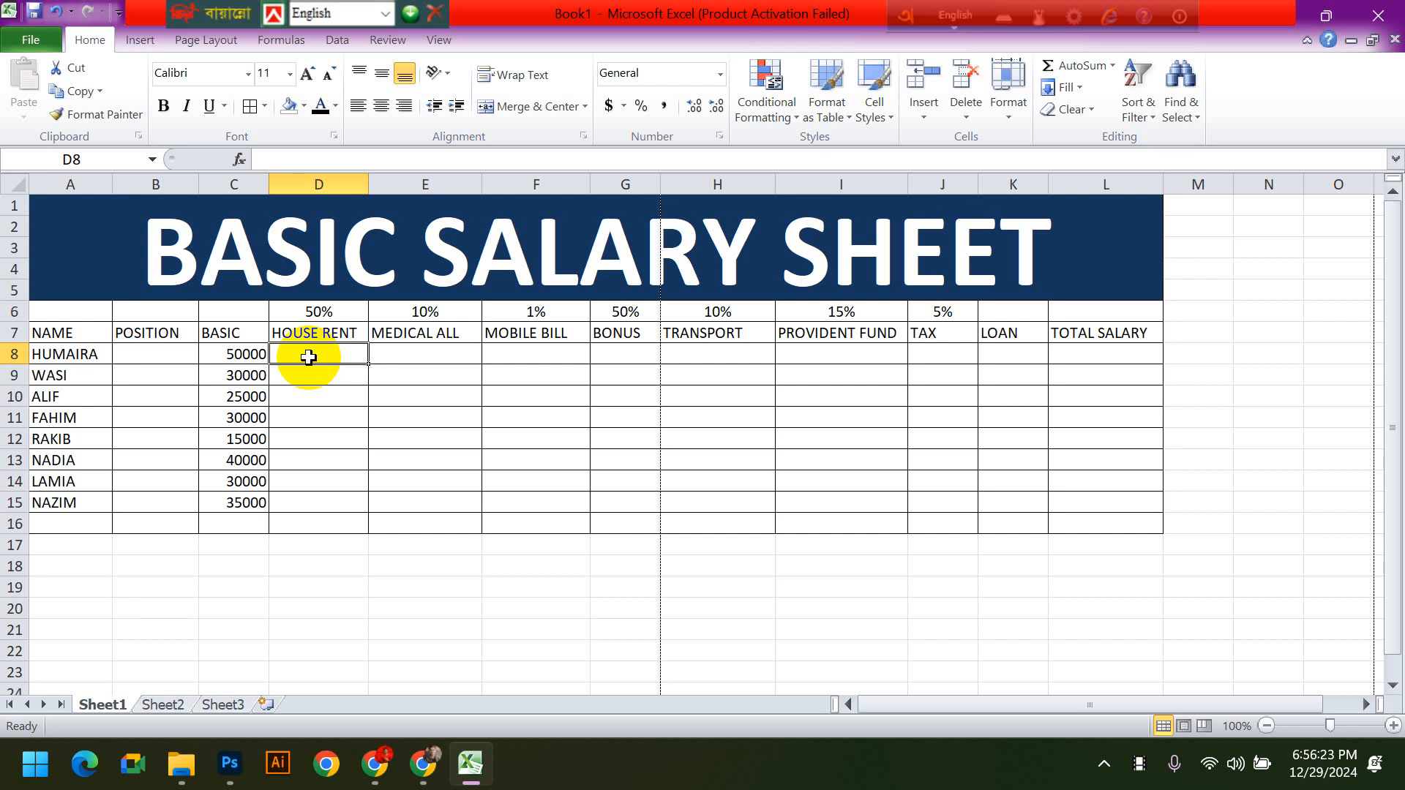
{"action": "type", "text": "="}
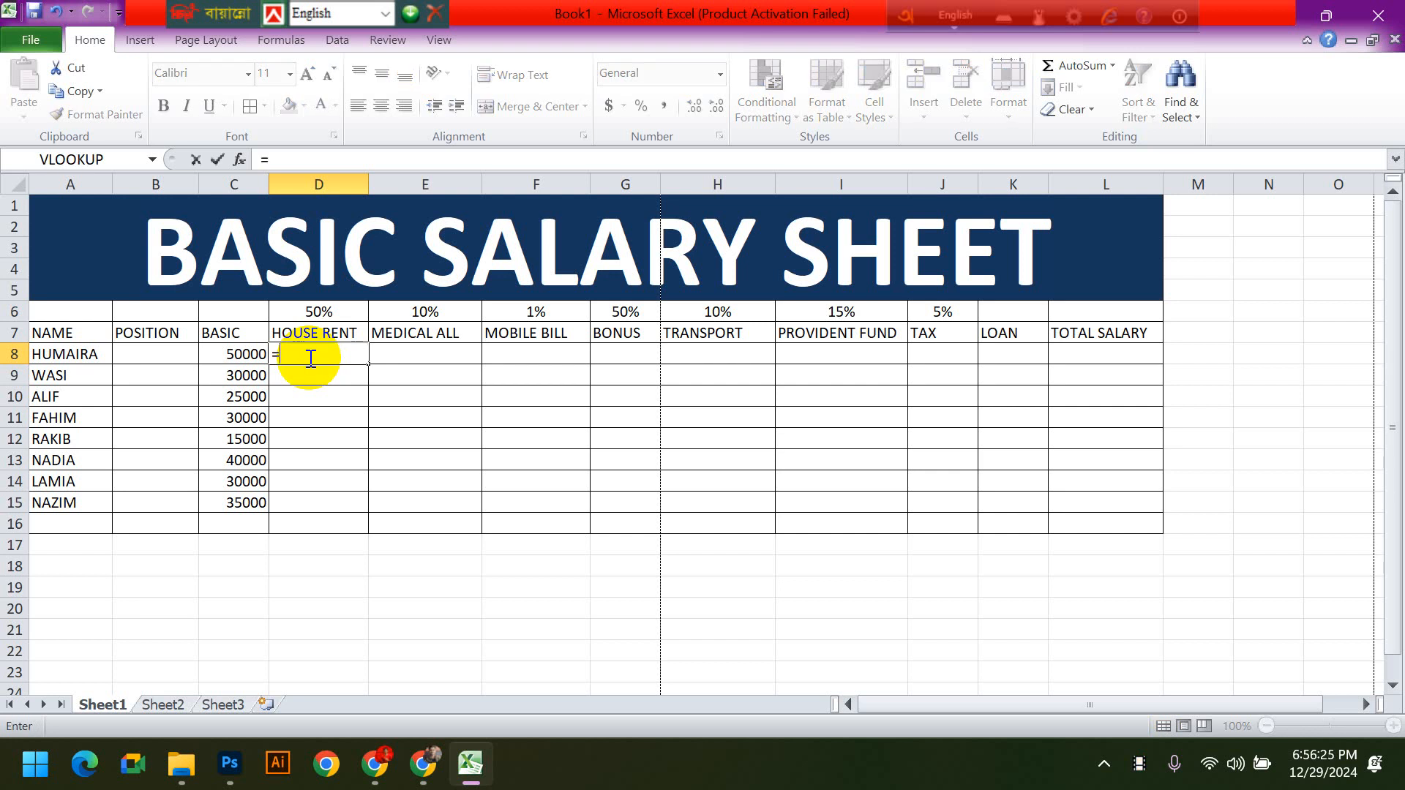
{"action": "left_click", "coordinate": [256, 350]}
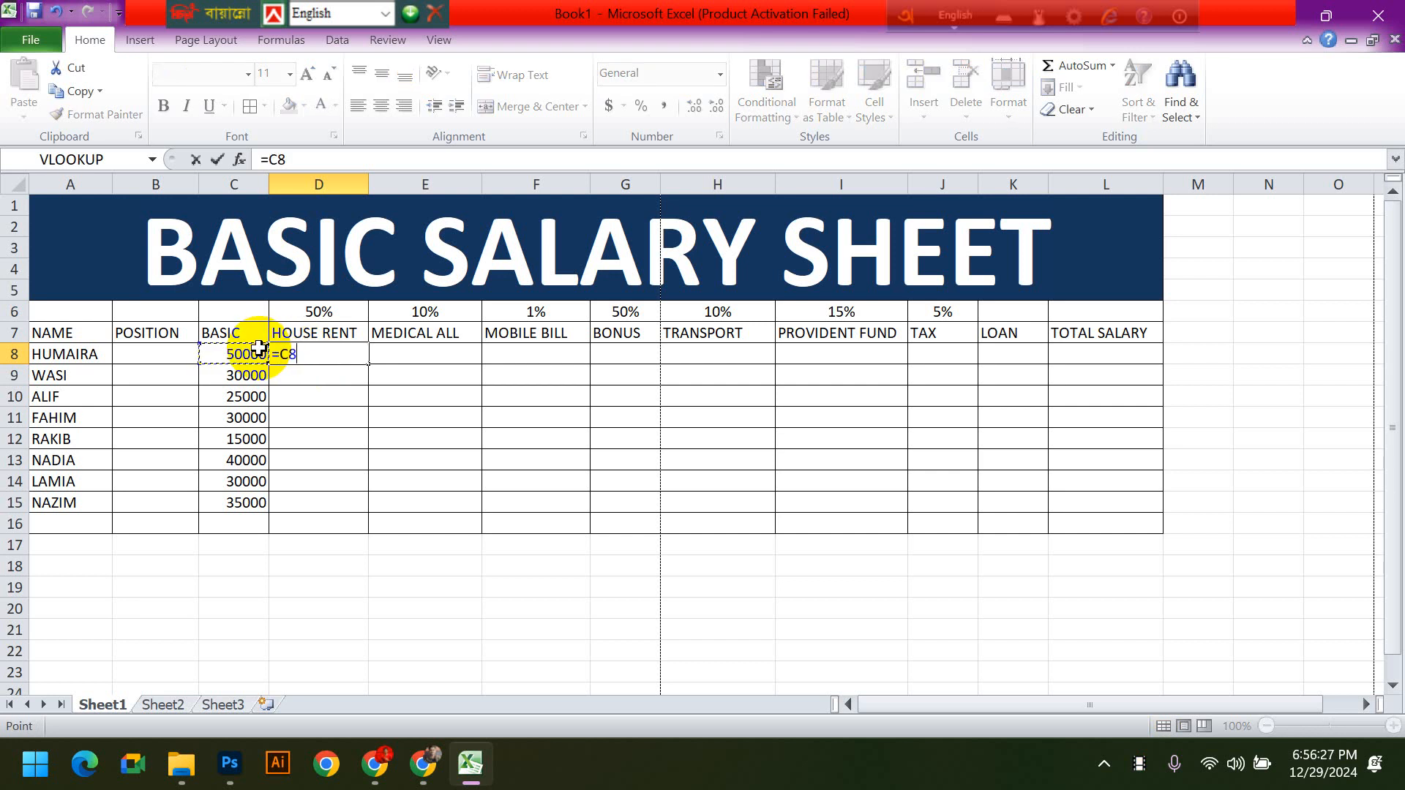
{"action": "type", "text": "*"}
{"action": "left_click", "coordinate": [305, 312]}
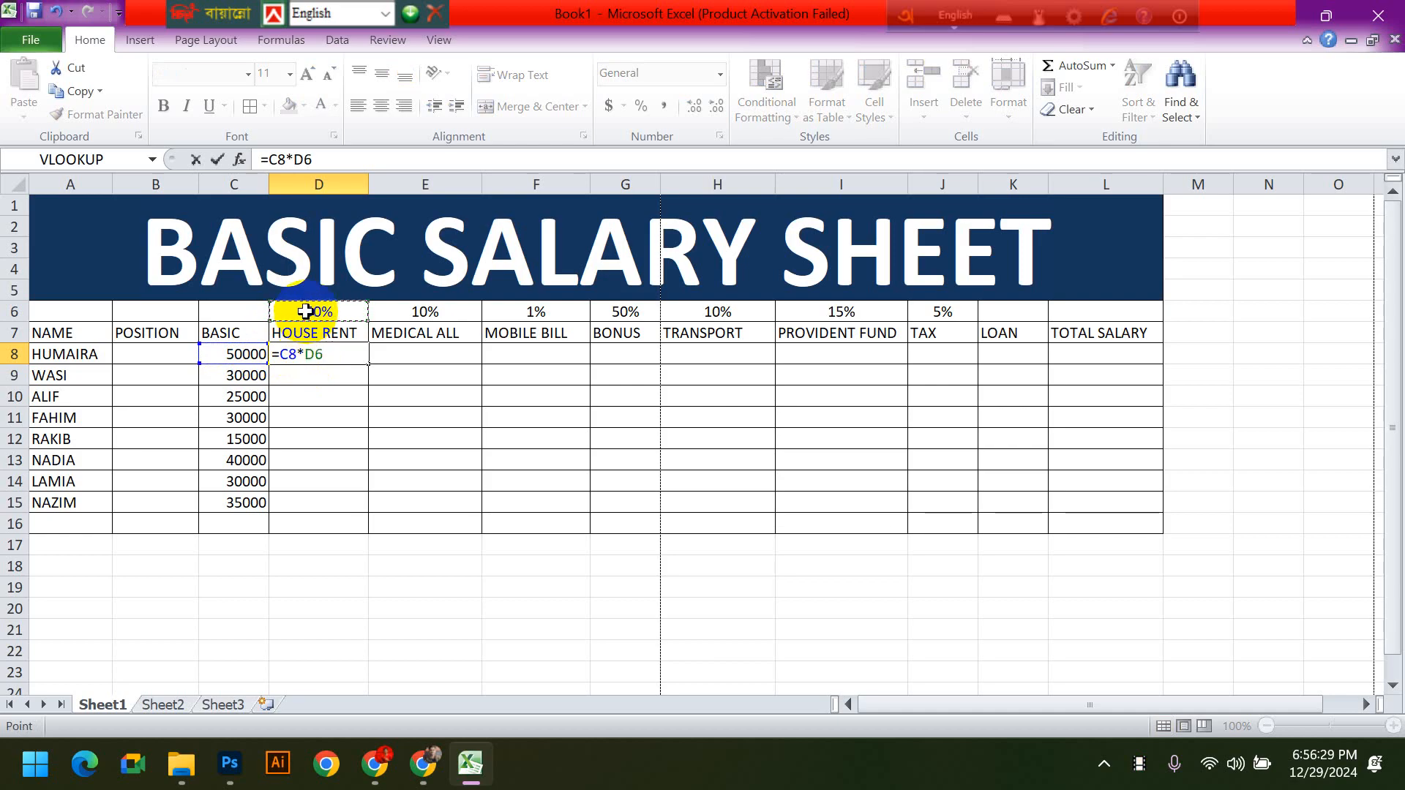
{"action": "key", "text": "Return"}
{"action": "left_click", "coordinate": [343, 354]}
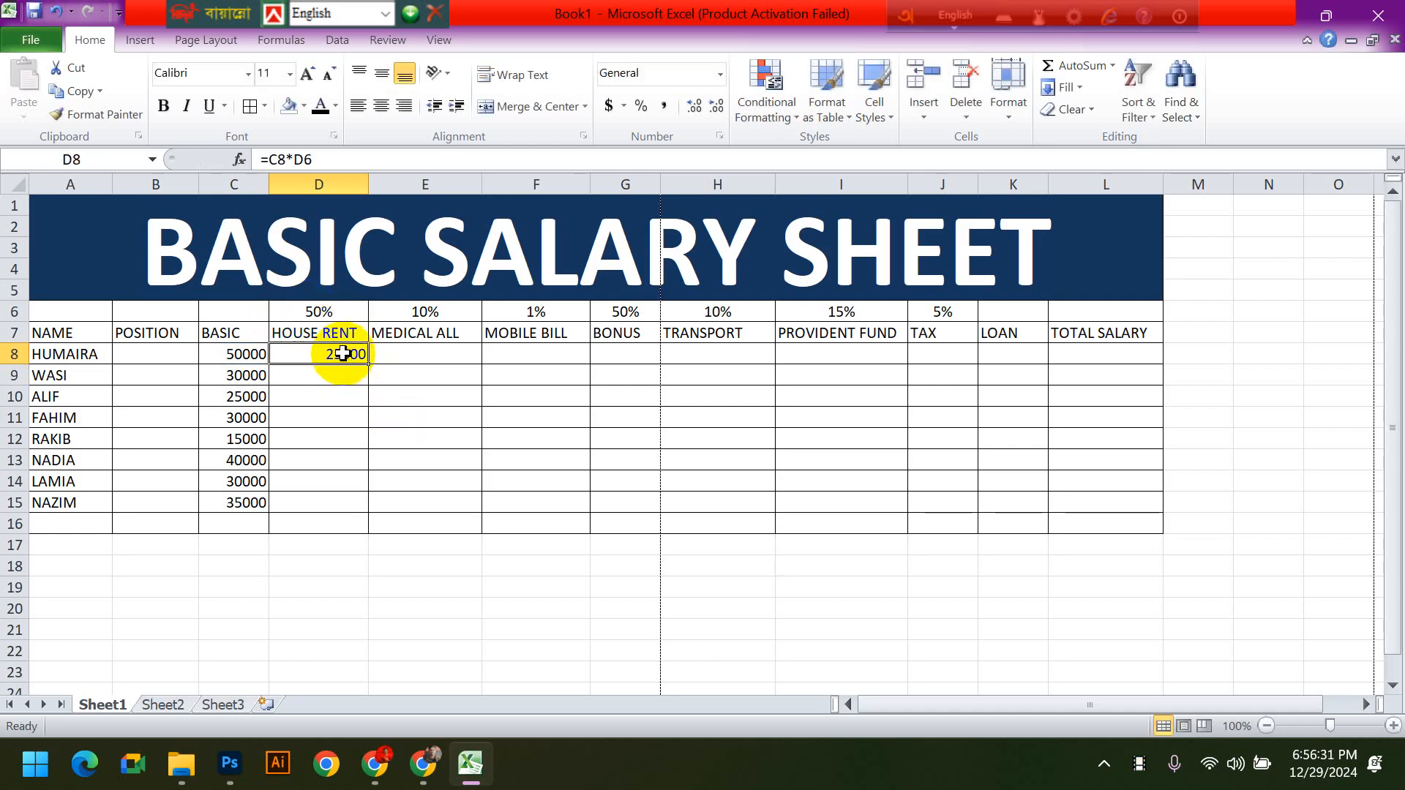
{"action": "left_click", "coordinate": [550, 419]}
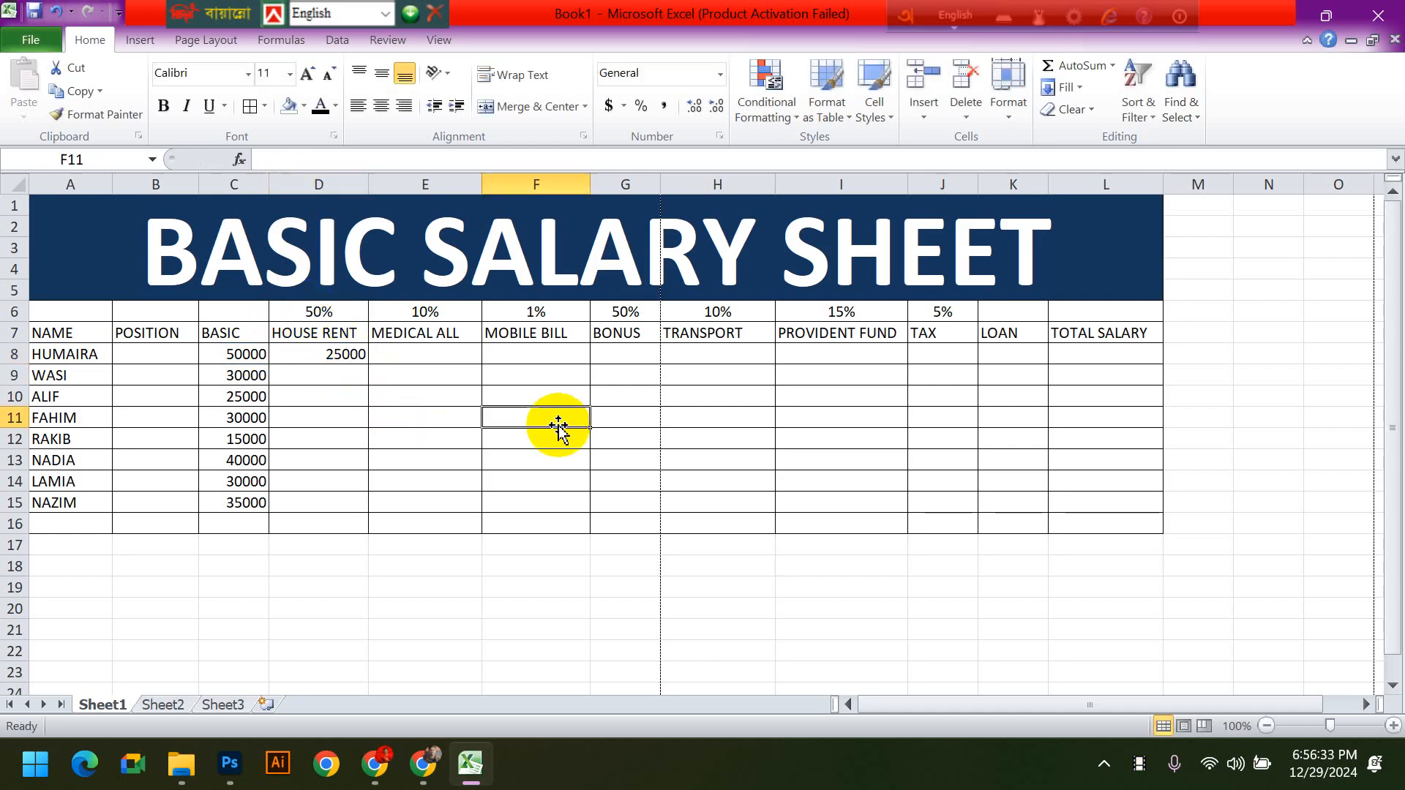
{"action": "left_click", "coordinate": [340, 355]}
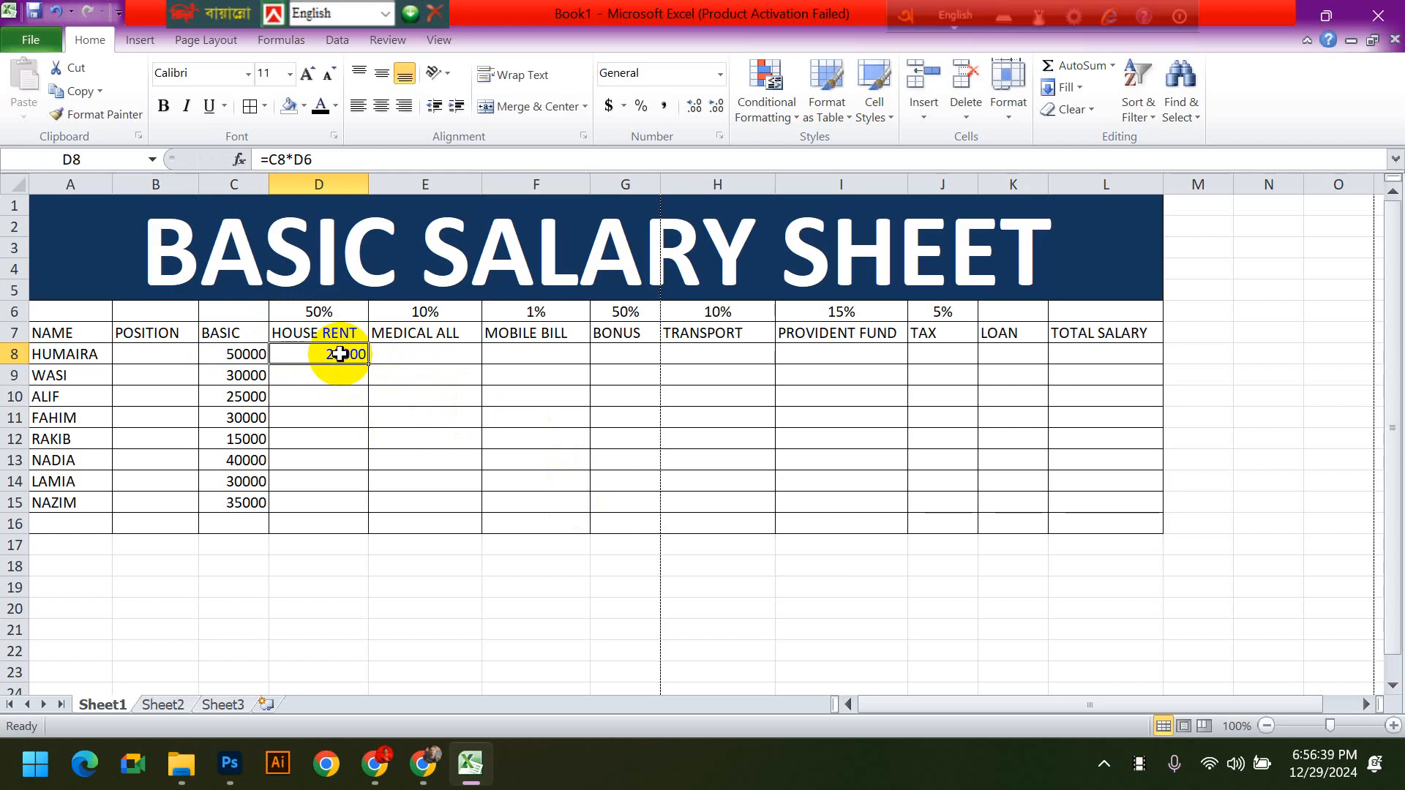
{"action": "left_click_drag", "start_coordinate": [368, 363], "coordinate": [363, 512]}
- Examine the cell references of the copied HOUSE RENT formulas in D9:D12 against the original in D8
{"action": "left_click", "coordinate": [330, 376]}
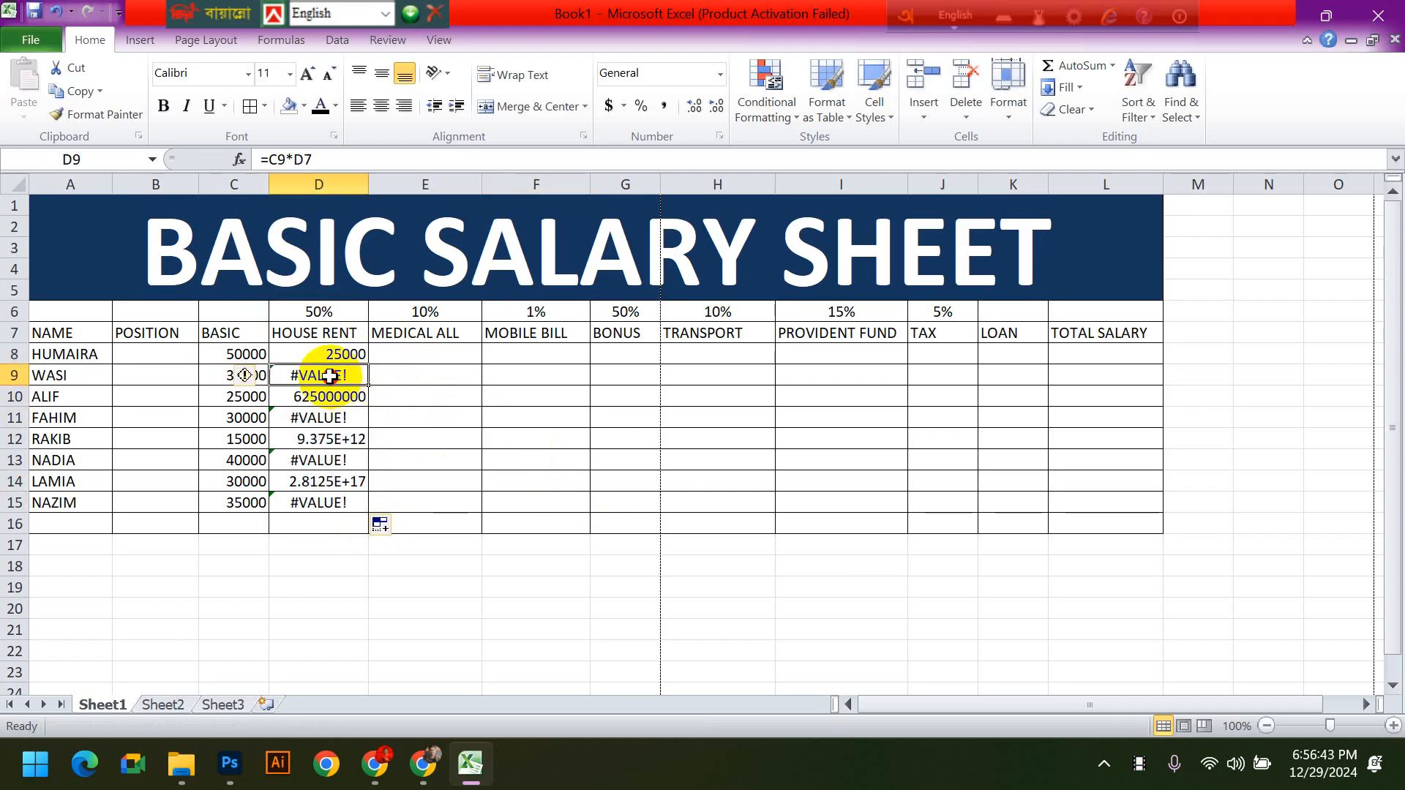
{"action": "left_click", "coordinate": [354, 399]}
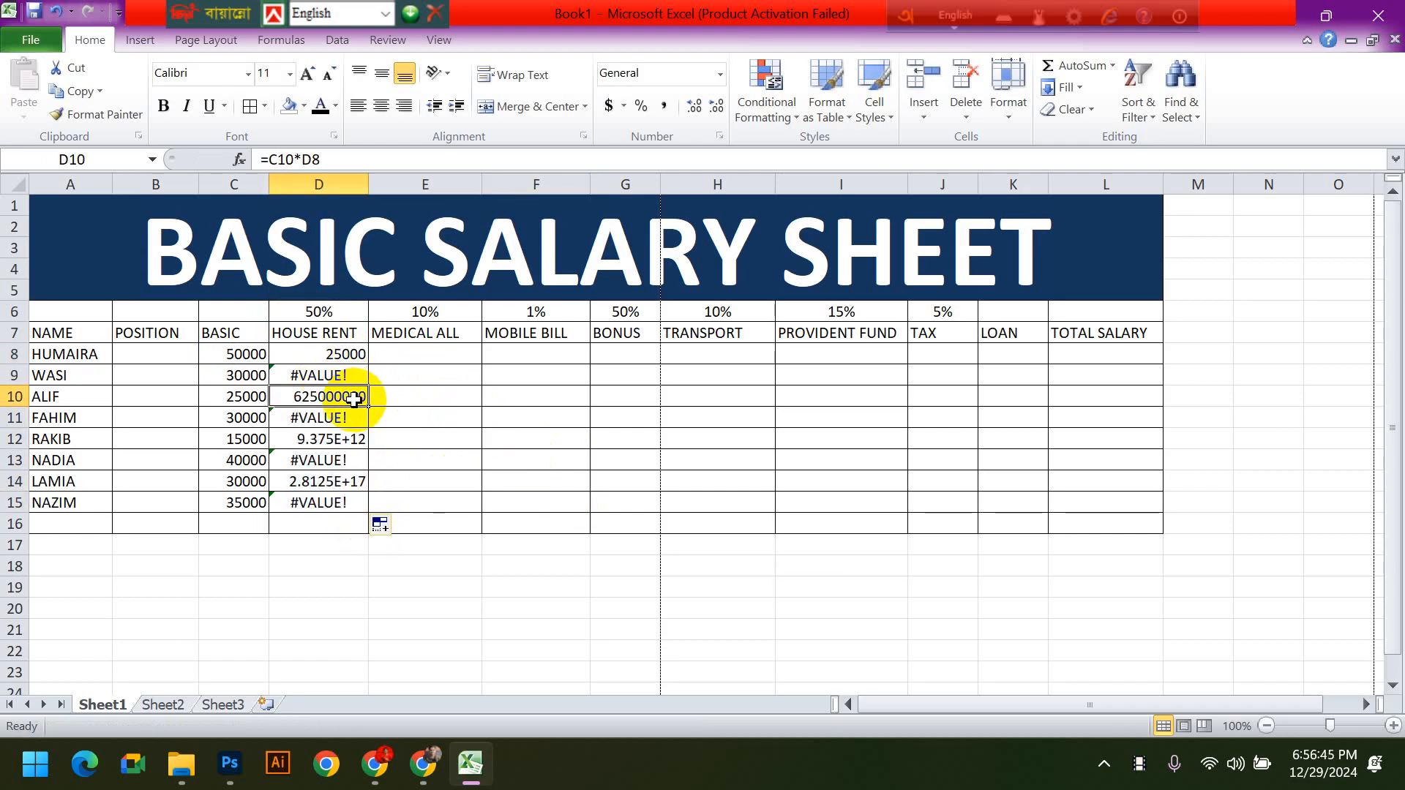
{"action": "left_click", "coordinate": [337, 418]}
{"action": "left_click", "coordinate": [344, 439]}
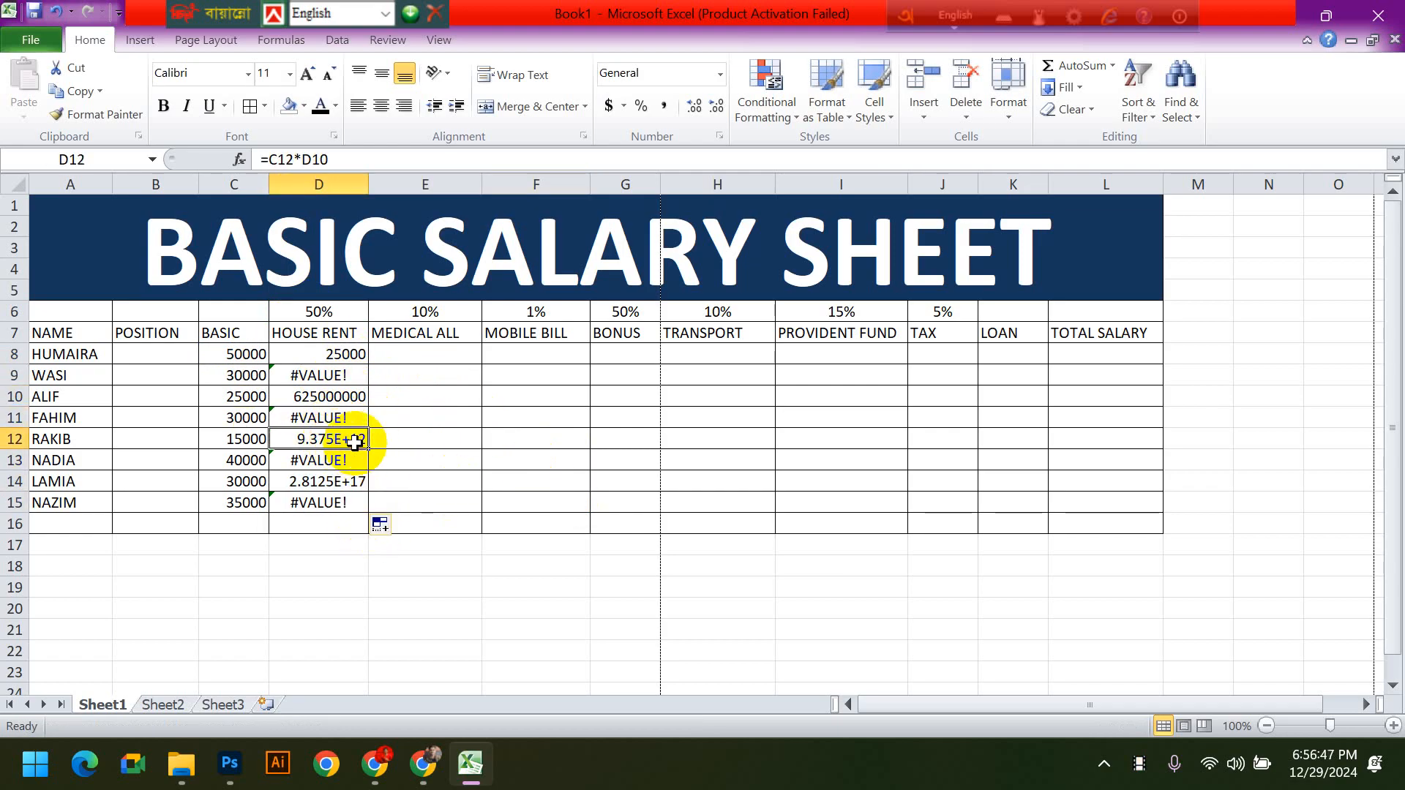
{"action": "left_click", "coordinate": [377, 443]}
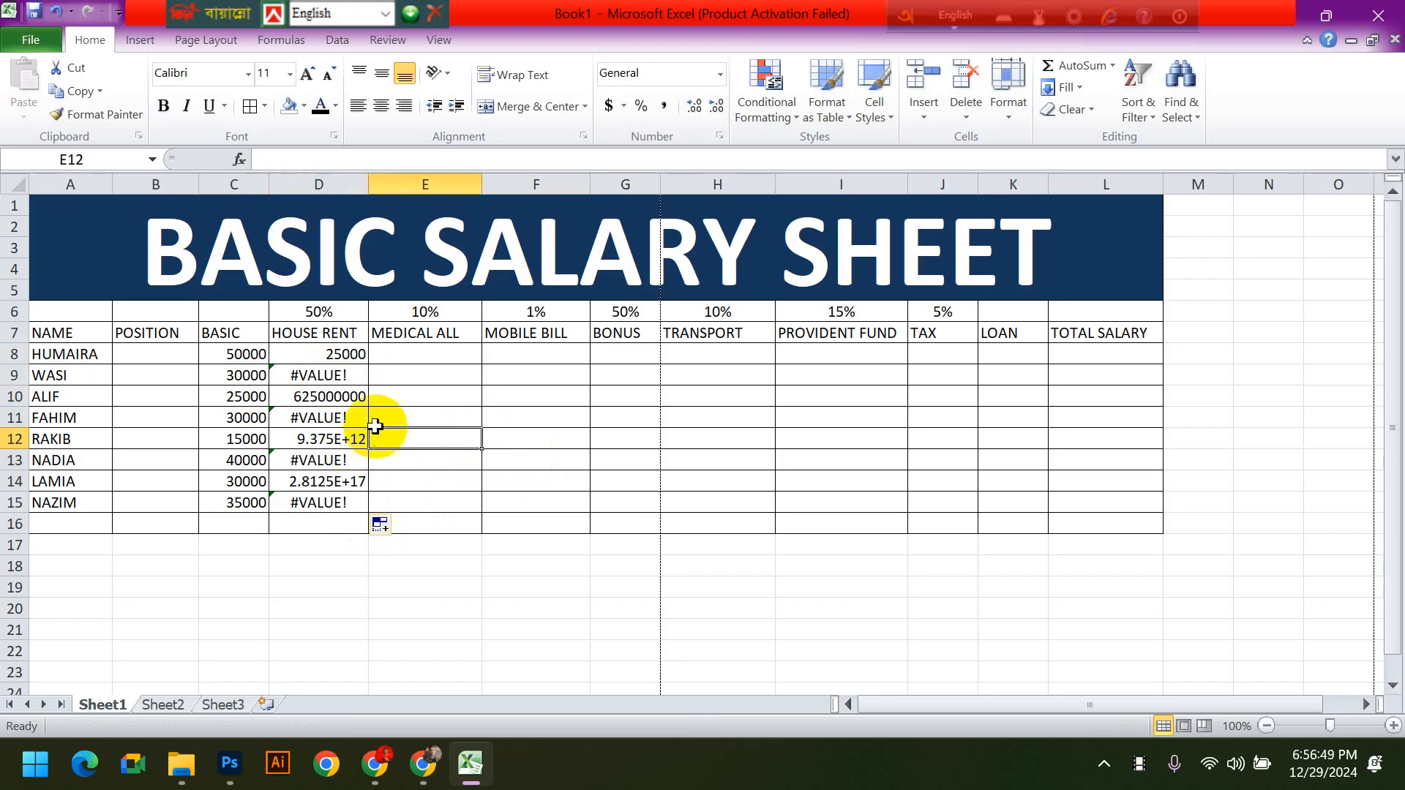
{"action": "left_click", "coordinate": [346, 355]}
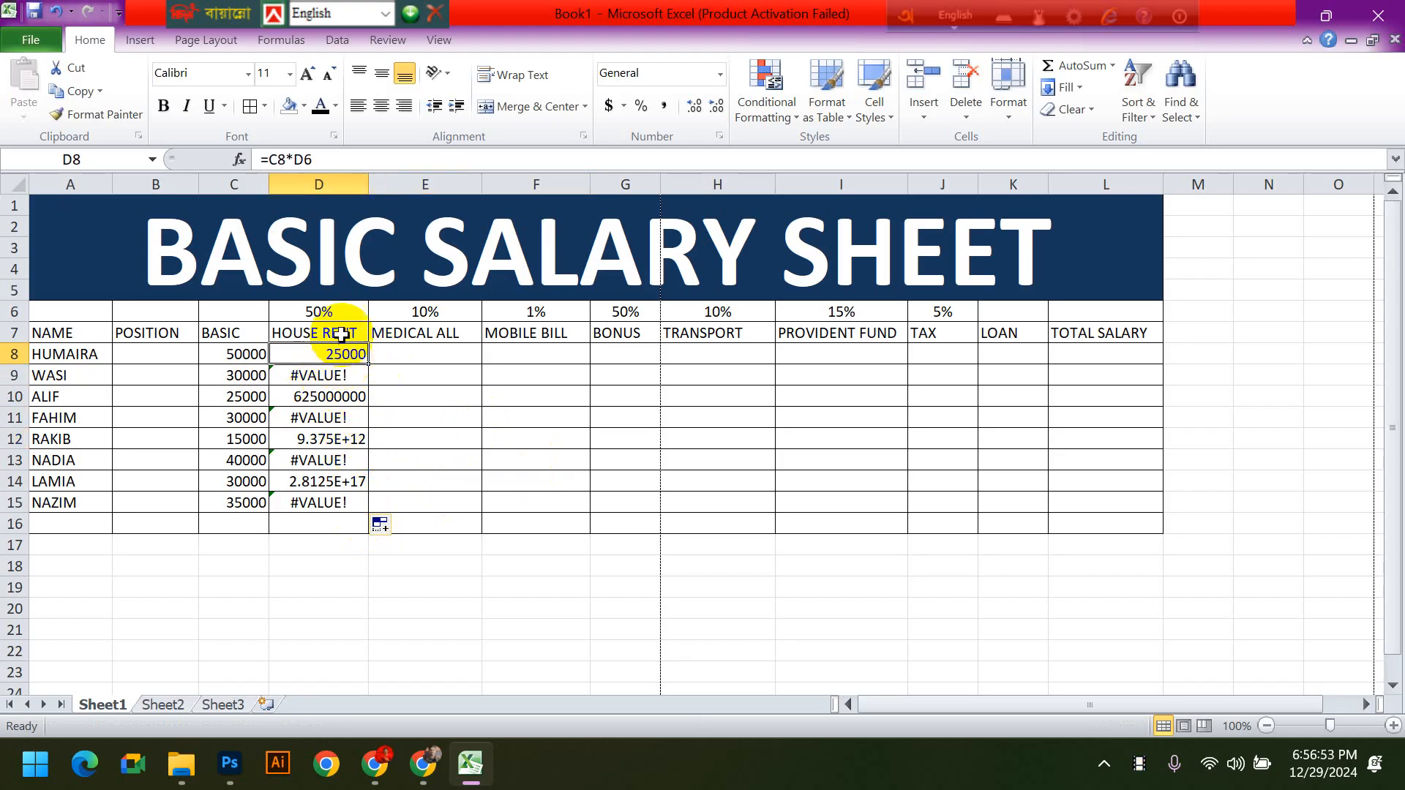
{"action": "left_click", "coordinate": [253, 348]}
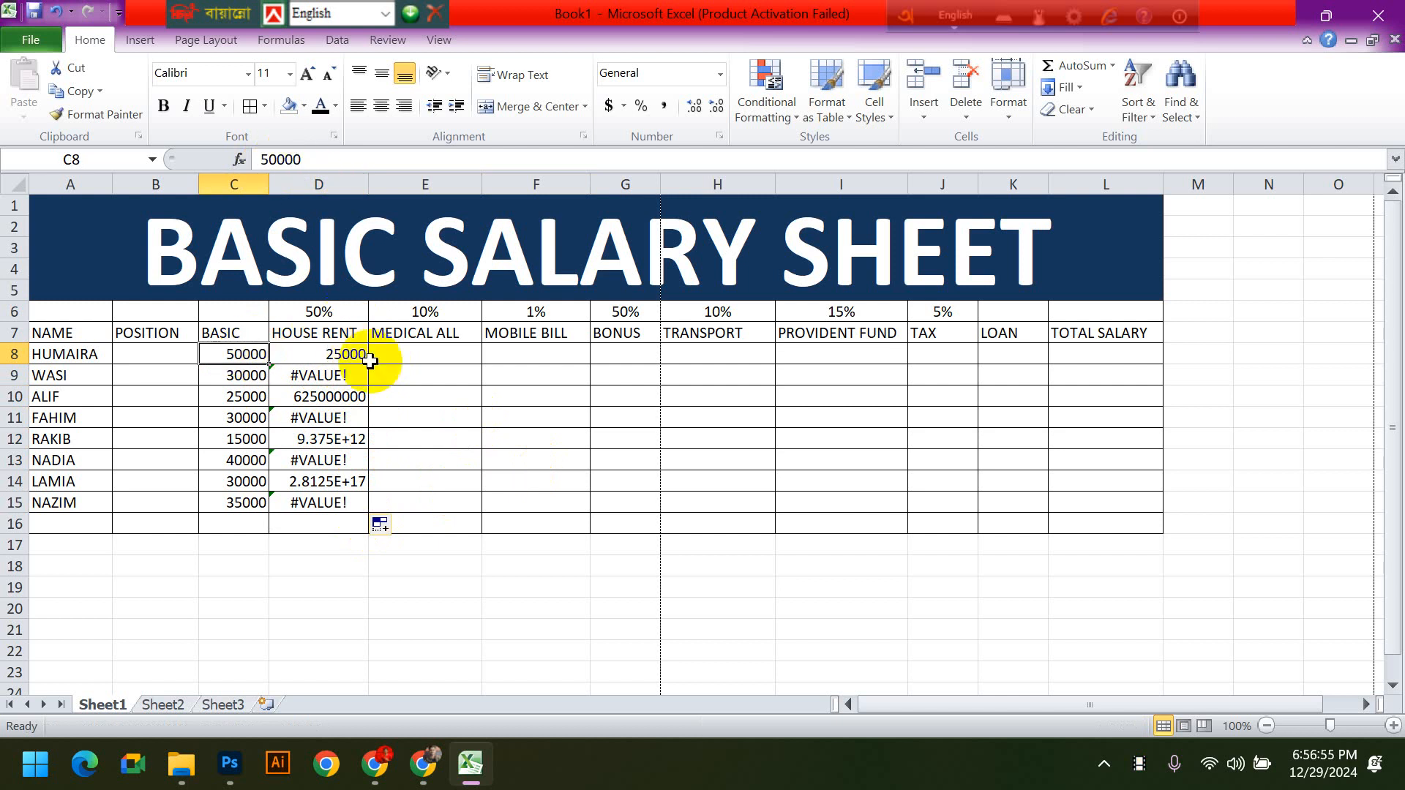
{"action": "left_click", "coordinate": [340, 354]}
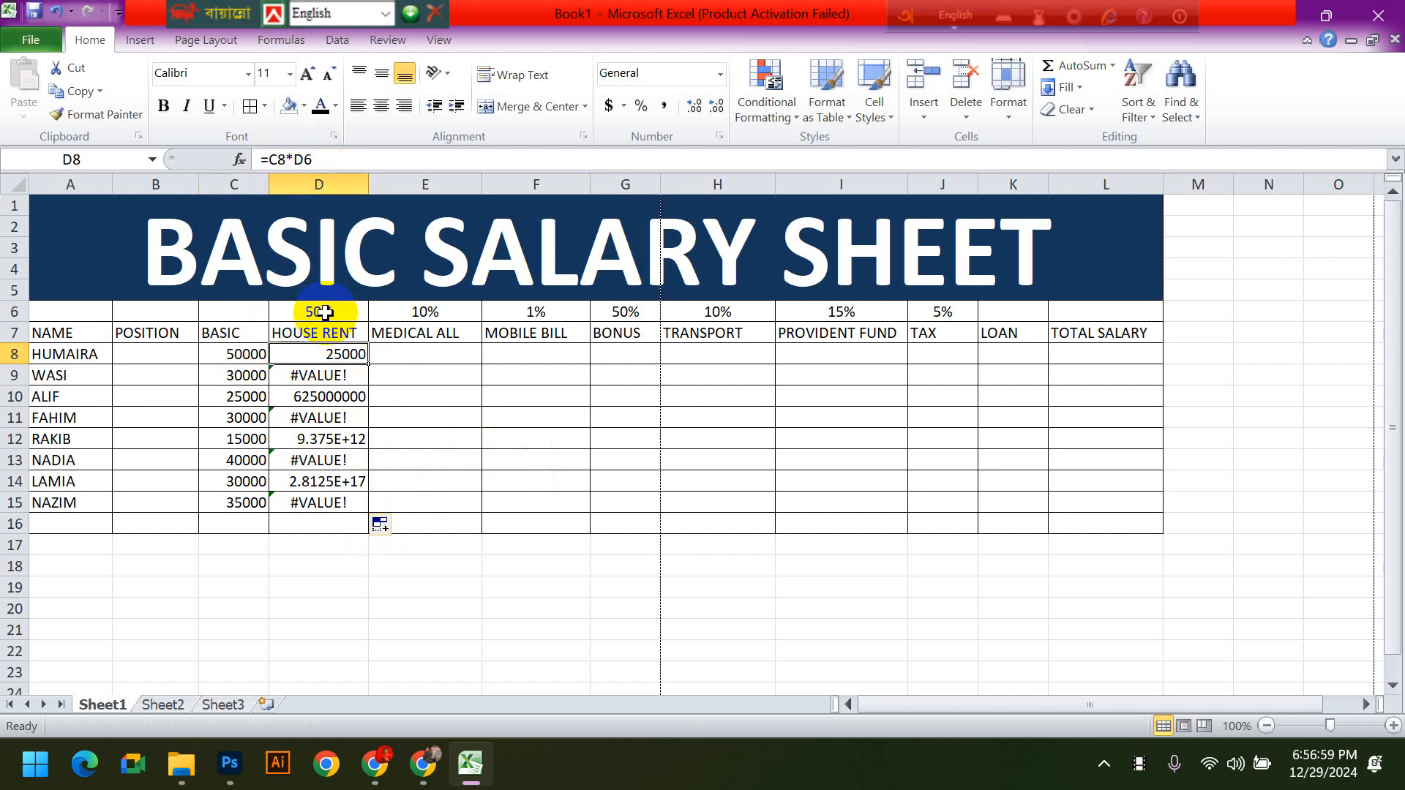
{"action": "left_click", "coordinate": [339, 377]}
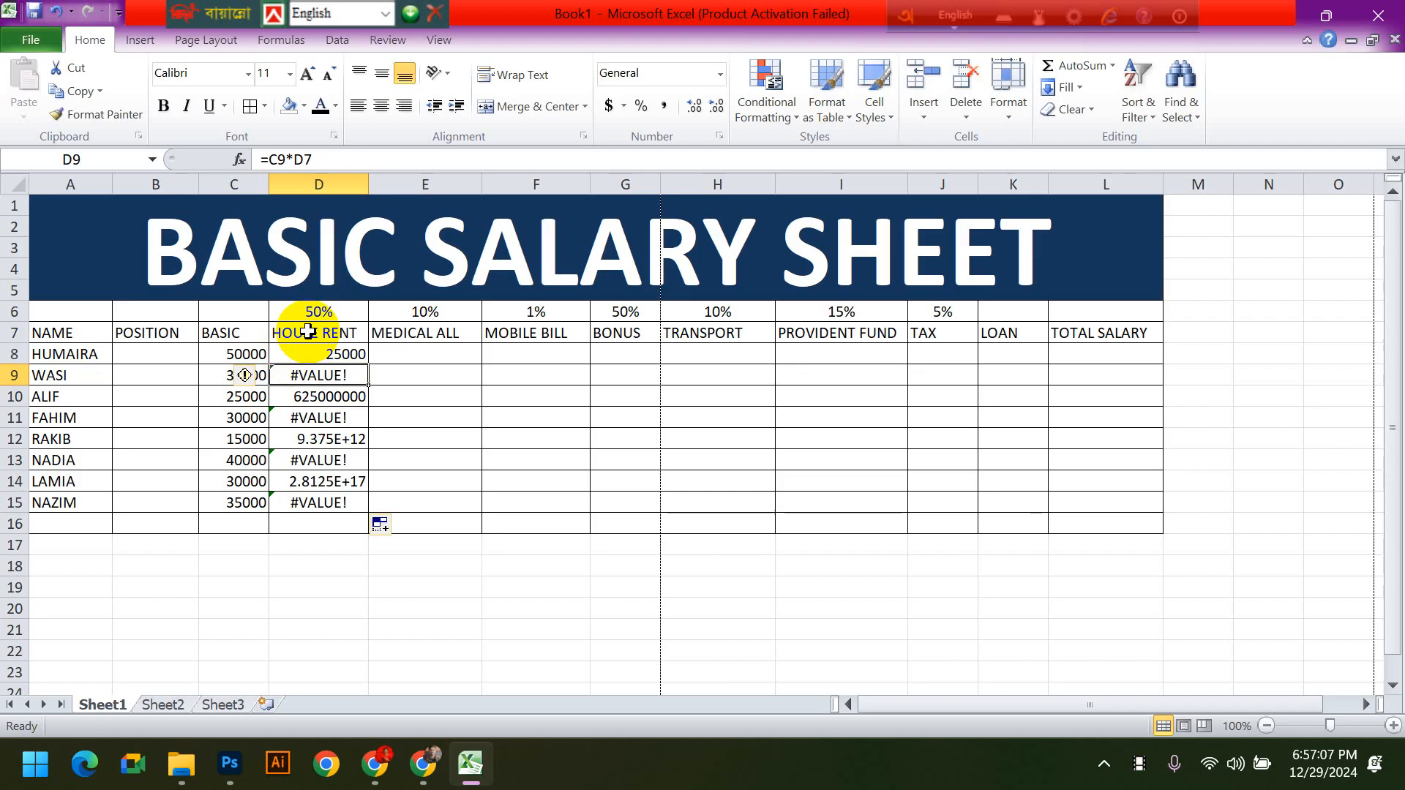
{"action": "left_click", "coordinate": [511, 415]}
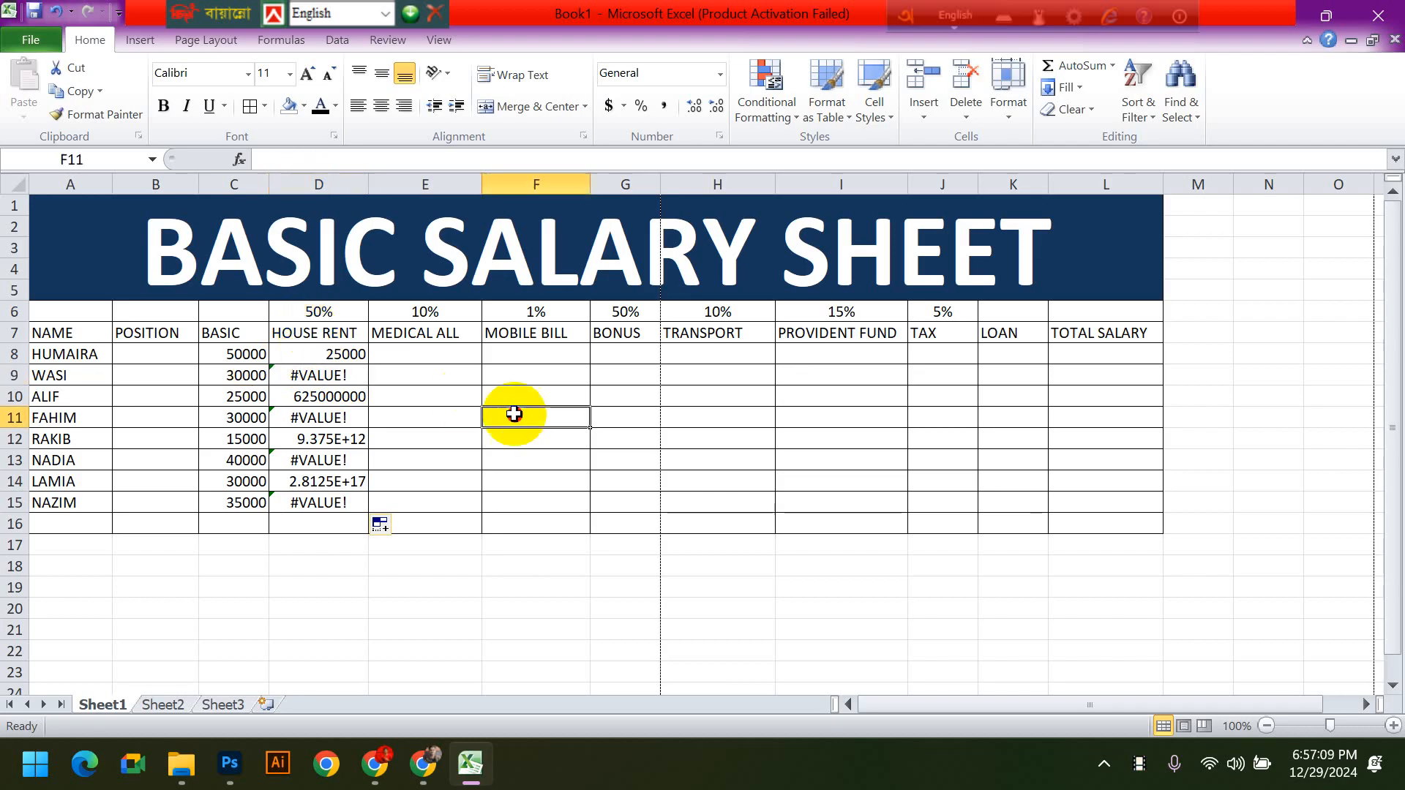
- Clear the contents of the HOUSE RENT cells D8:D15
{"action": "left_click", "coordinate": [351, 355]}
{"action": "left_click", "coordinate": [349, 374]}
{"action": "left_click_drag", "start_coordinate": [350, 374], "coordinate": [341, 512]}
{"action": "key", "text": "Delete"}
{"action": "left_click", "coordinate": [539, 495]}
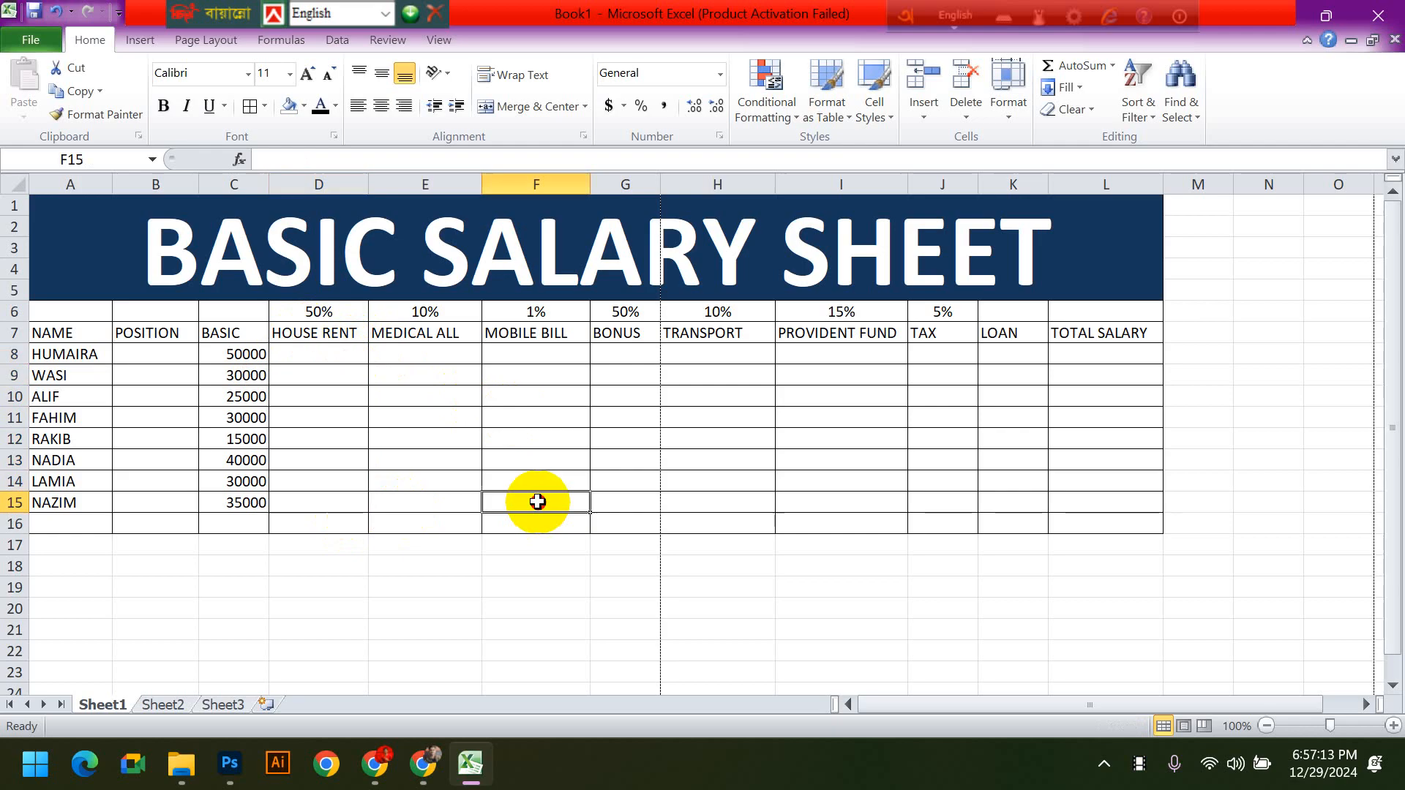
- Calculate HOUSE RENT in D8 with the fixed-rate formula =C8*50%
{"action": "left_click", "coordinate": [329, 354]}
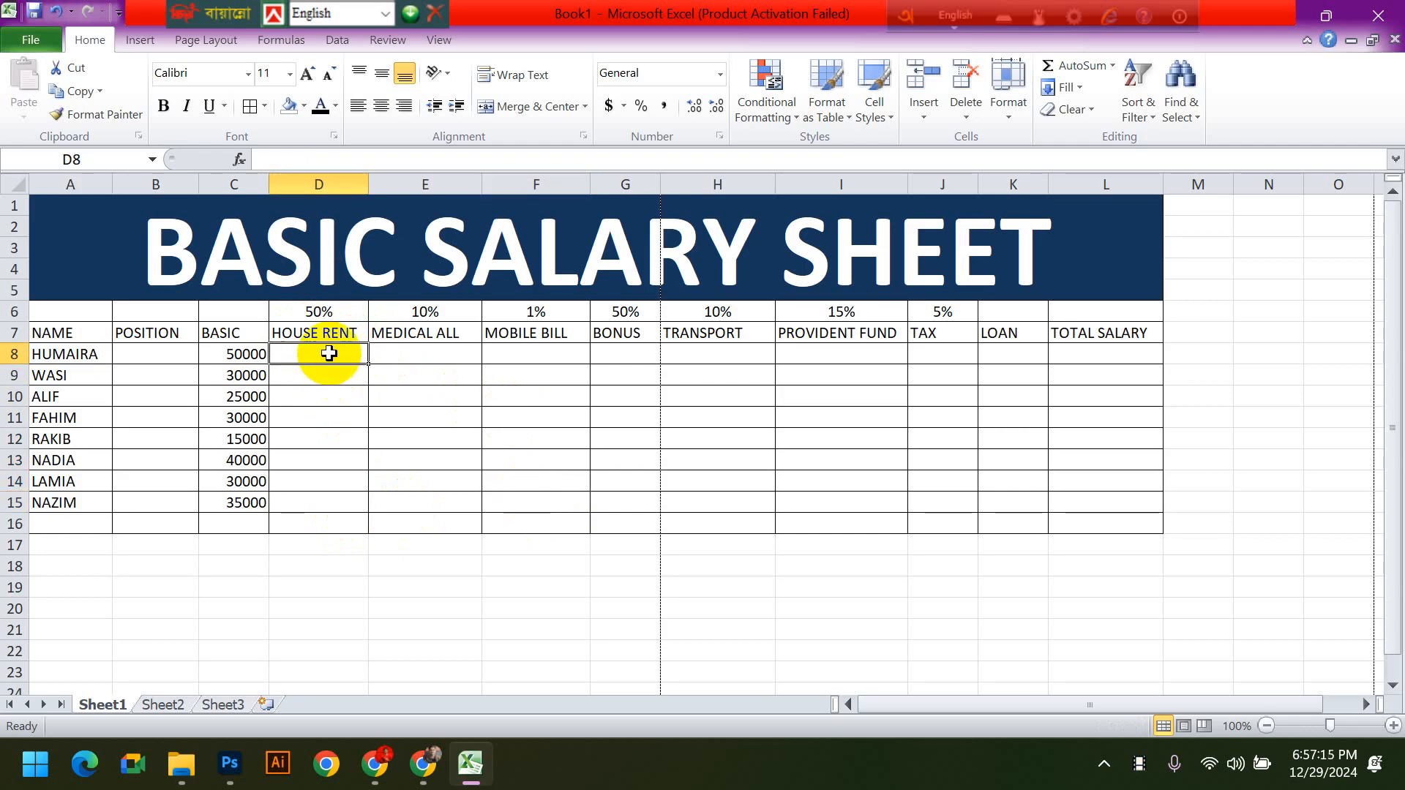
{"action": "left_click", "coordinate": [461, 410]}
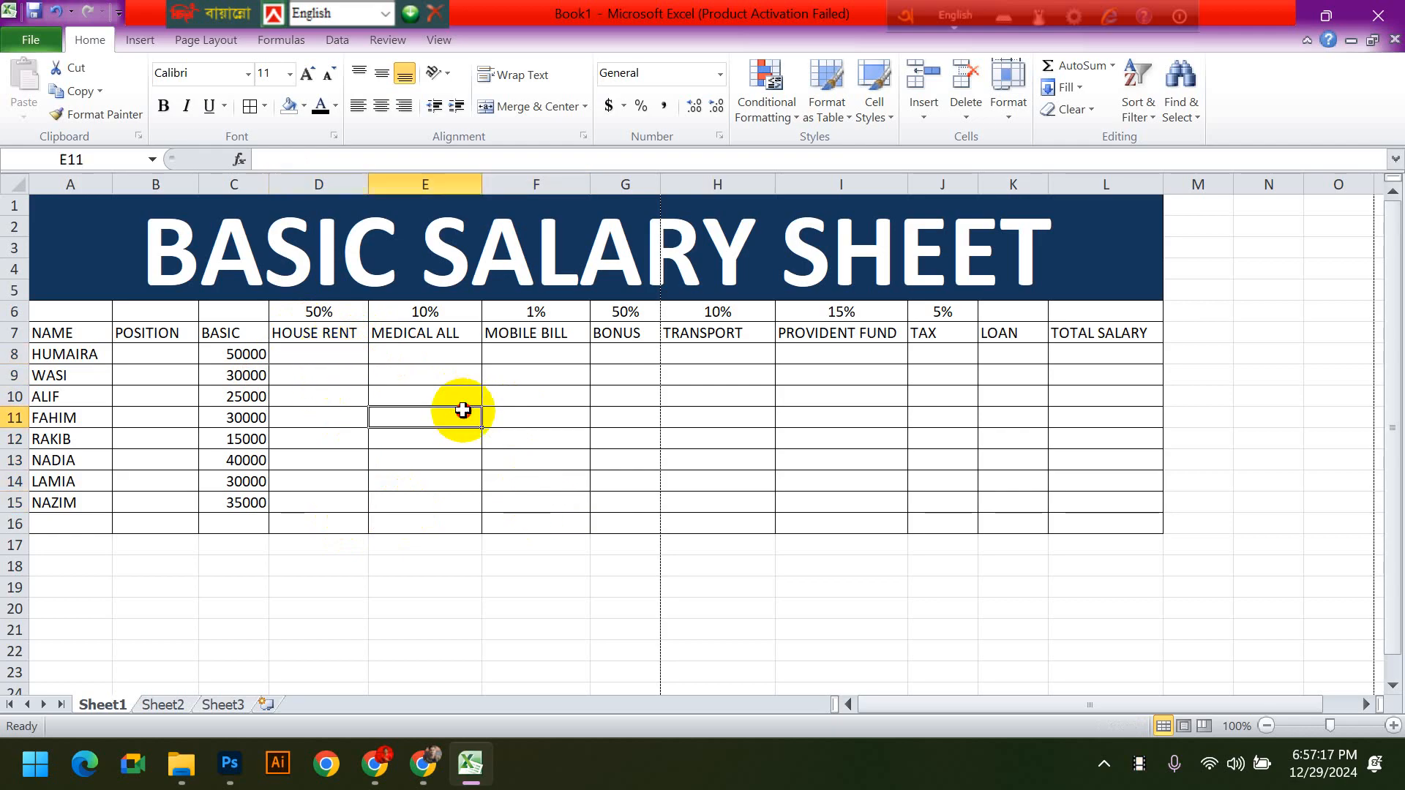
{"action": "left_click", "coordinate": [320, 354]}
{"action": "type", "text": "="}
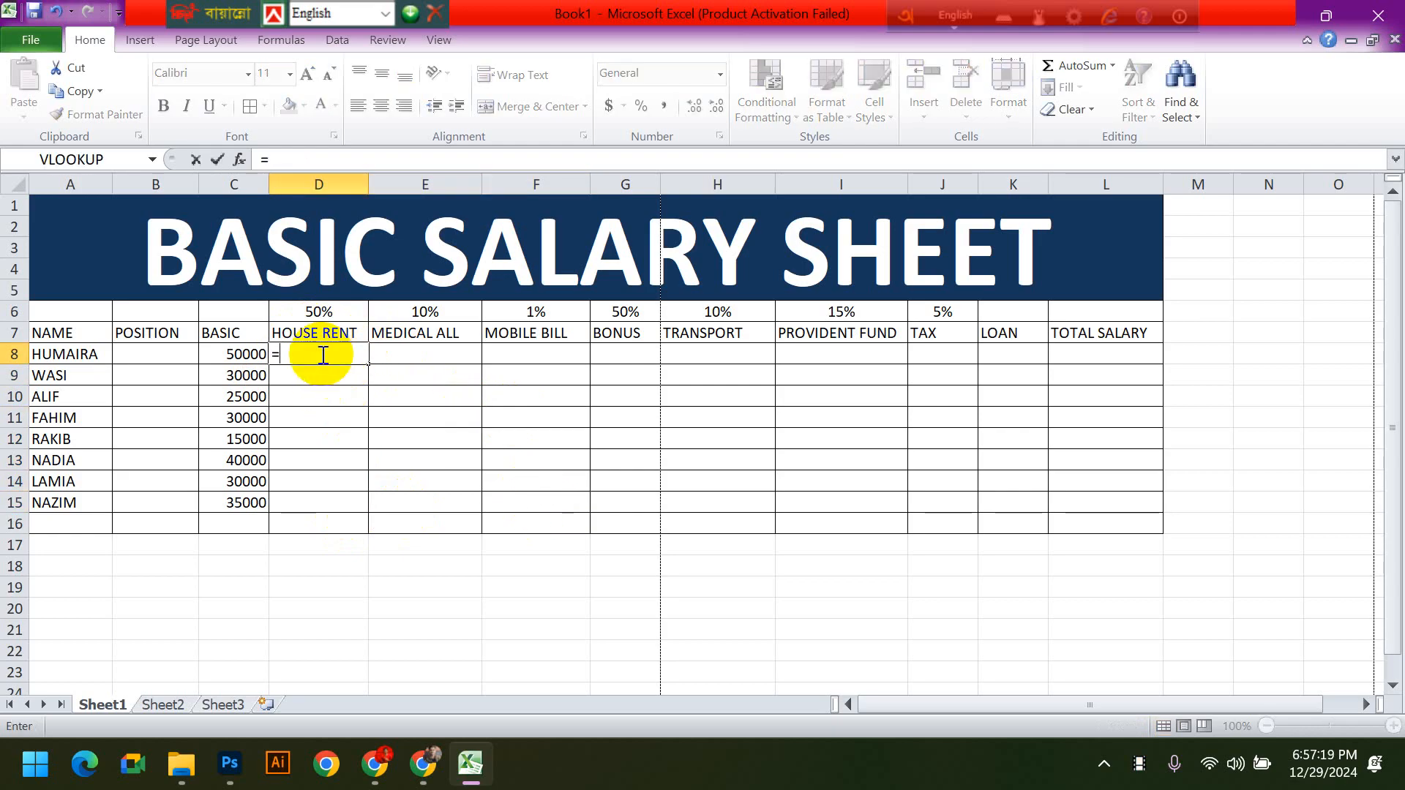
{"action": "left_click", "coordinate": [218, 357]}
{"action": "type", "text": "*"}
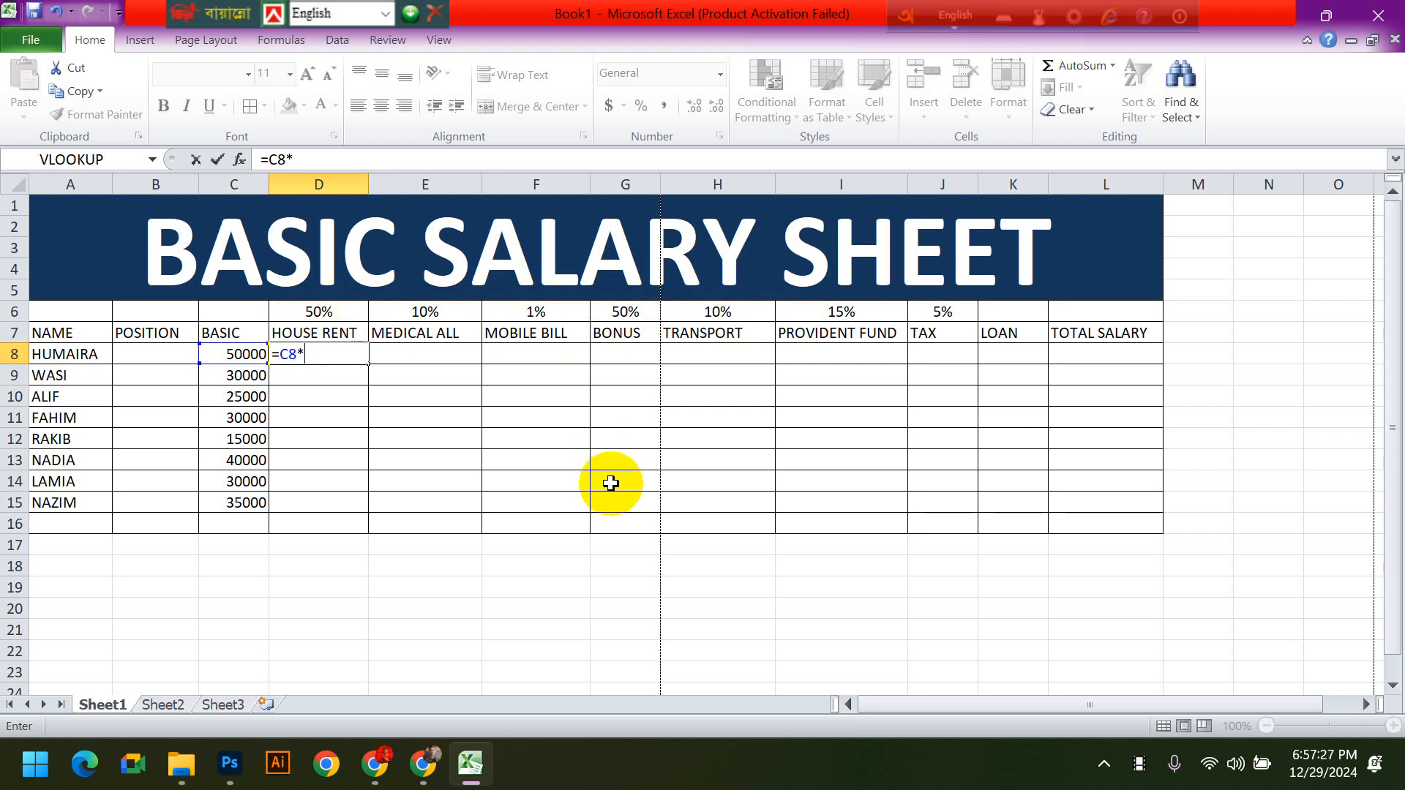
{"action": "type", "text": "50%"}
{"action": "key", "text": "Return"}
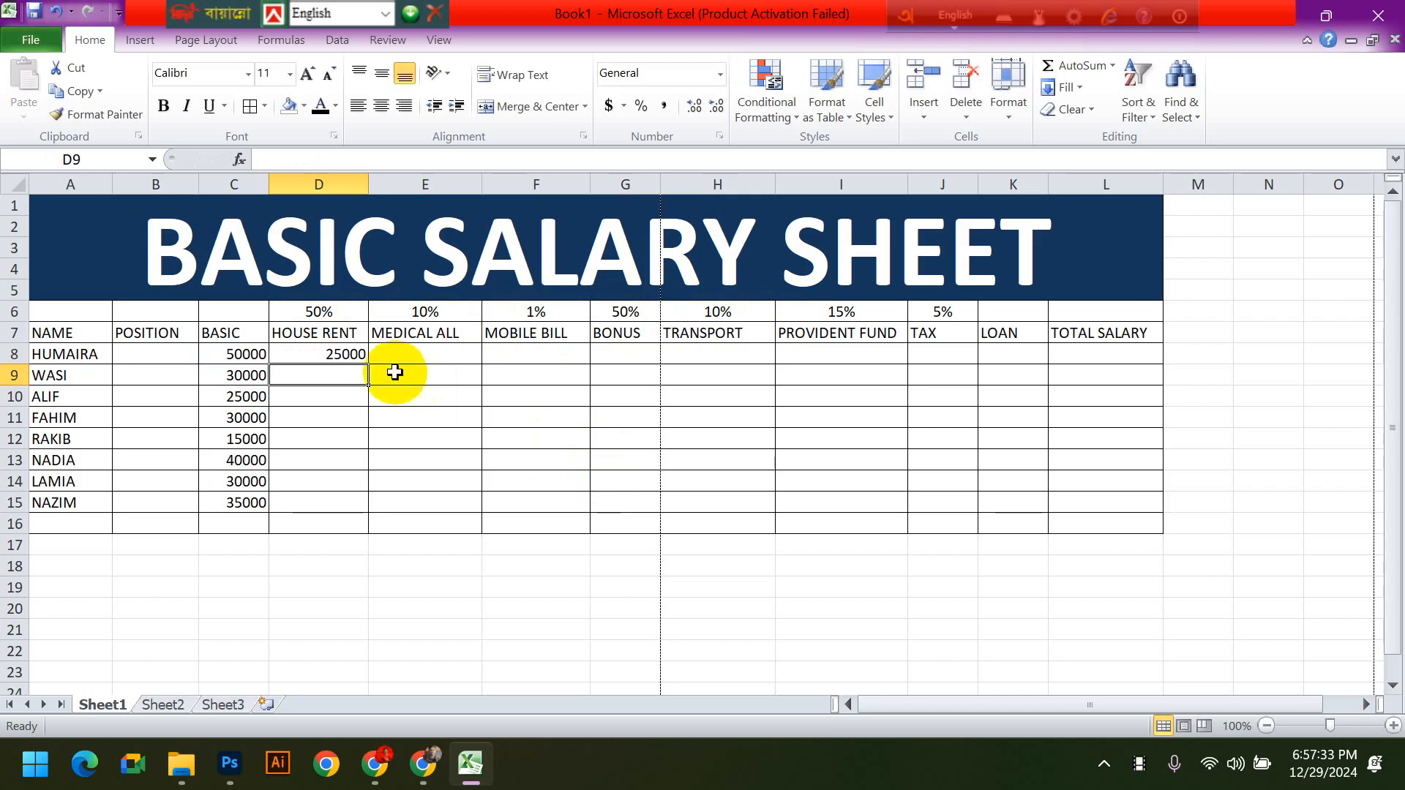
- Copy the 50% HOUSE RENT formula from D8 down to D15
{"action": "left_click", "coordinate": [344, 354]}
{"action": "left_click_drag", "start_coordinate": [368, 364], "coordinate": [370, 377]}
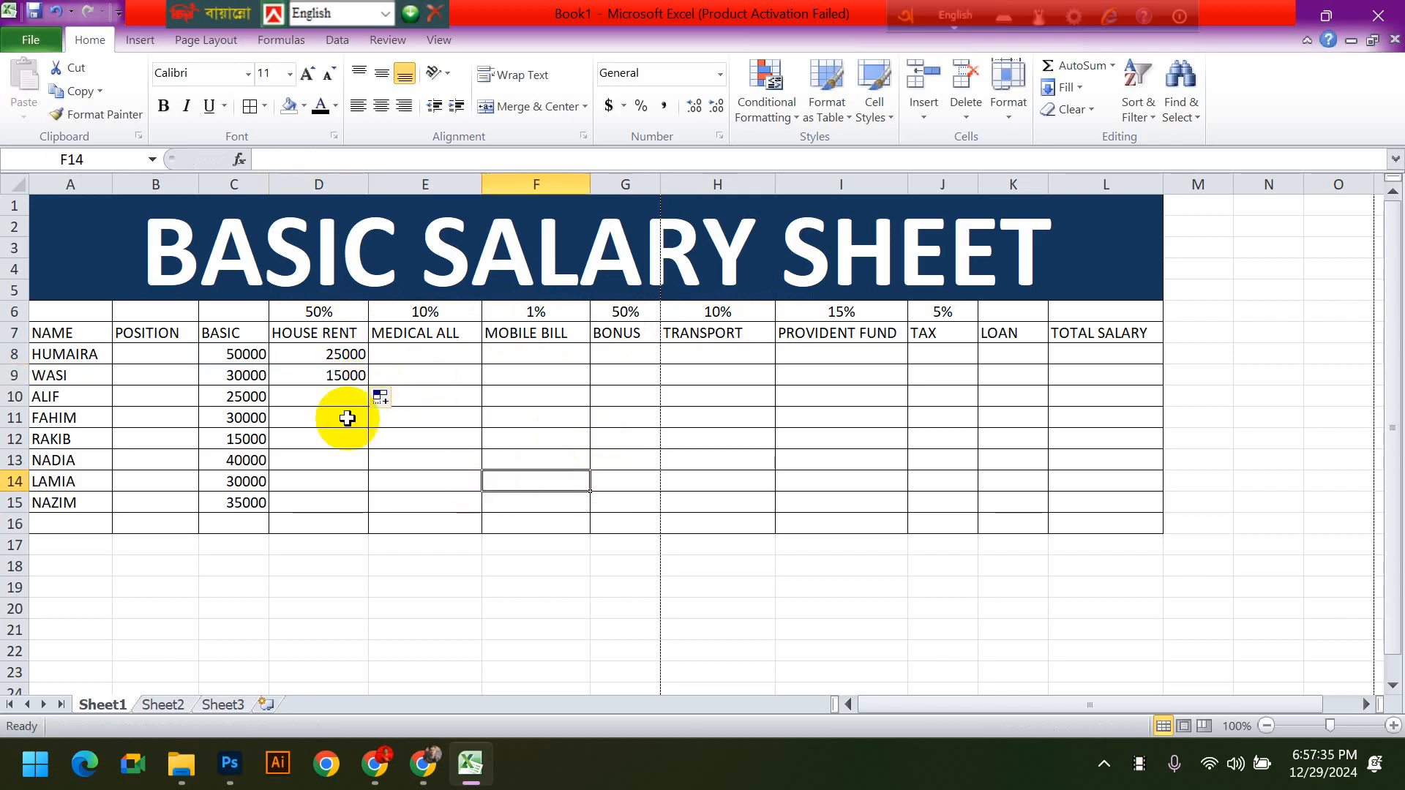
{"action": "left_click", "coordinate": [320, 370]}
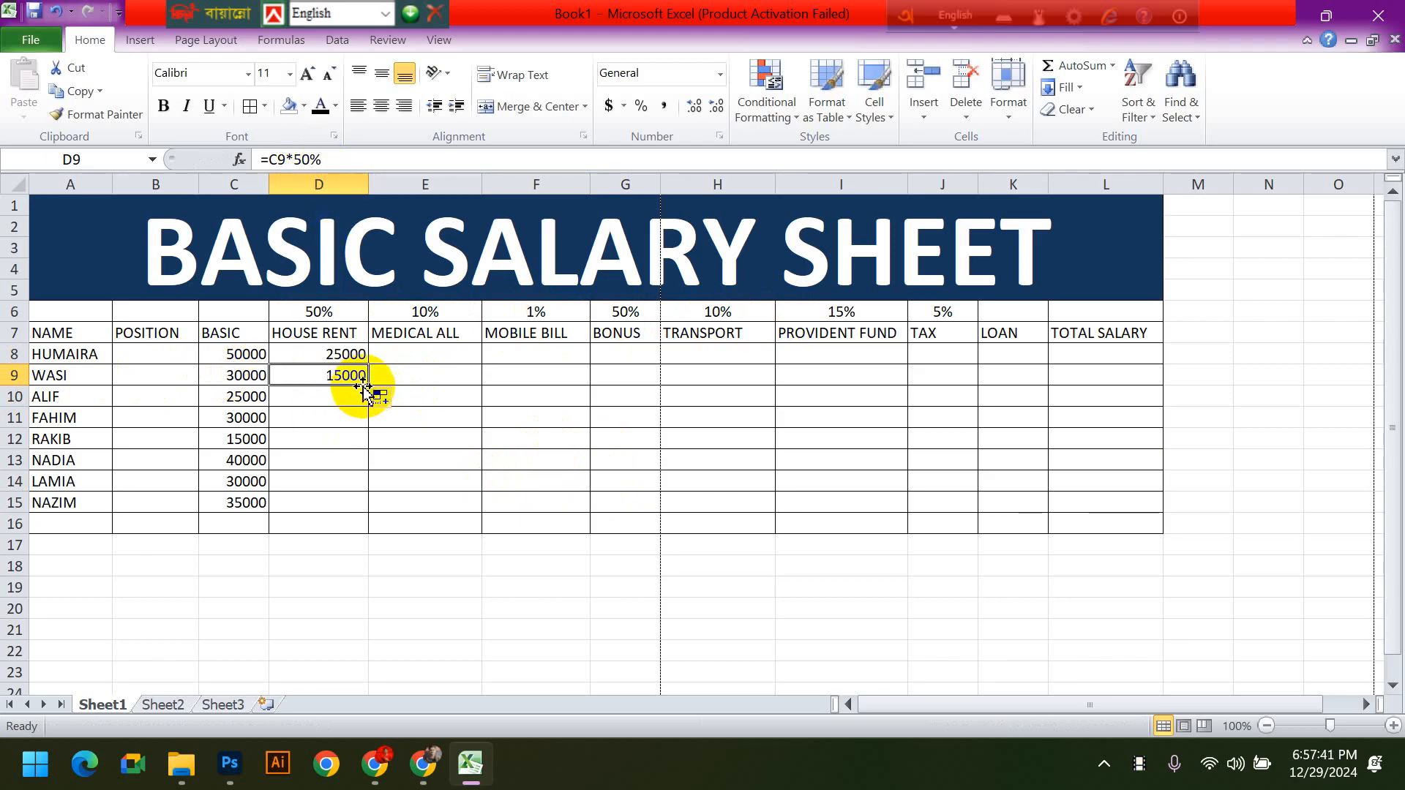
{"action": "left_click_drag", "start_coordinate": [367, 382], "coordinate": [370, 504]}
{"action": "left_click", "coordinate": [585, 534]}
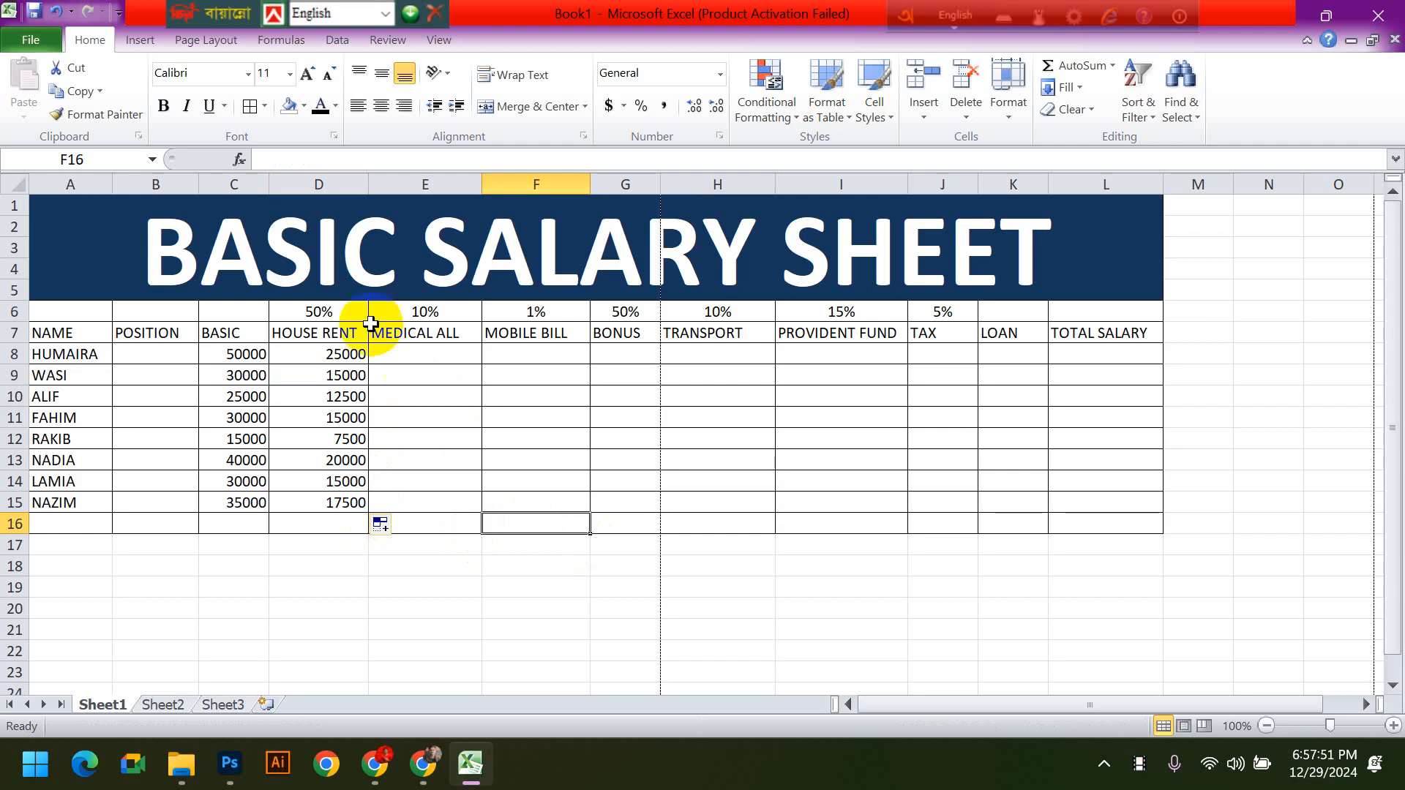
- Set the HOUSE RENT rate in D6 to 52%
{"action": "left_click", "coordinate": [346, 311]}
{"action": "type", "text": "52"}
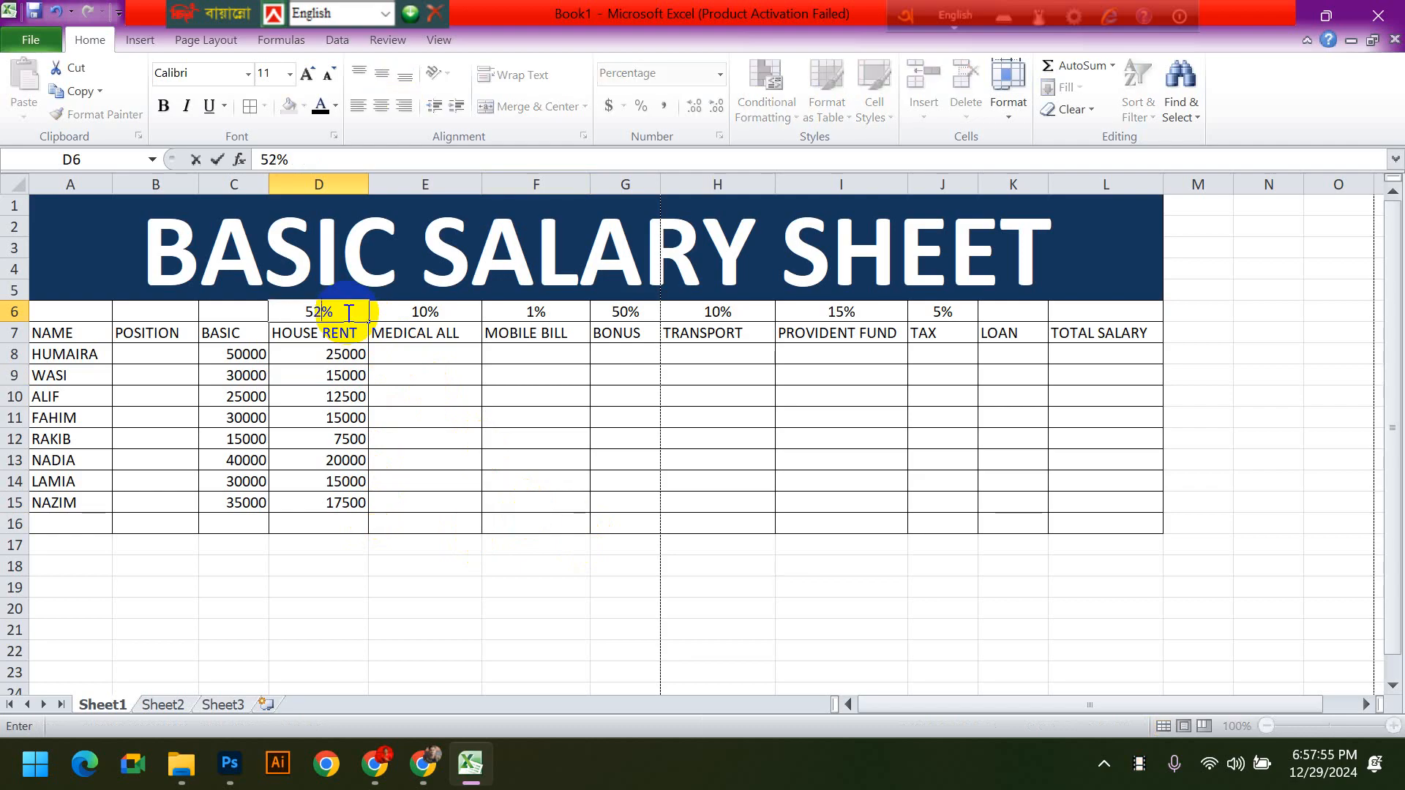
{"action": "key", "text": "Return"}
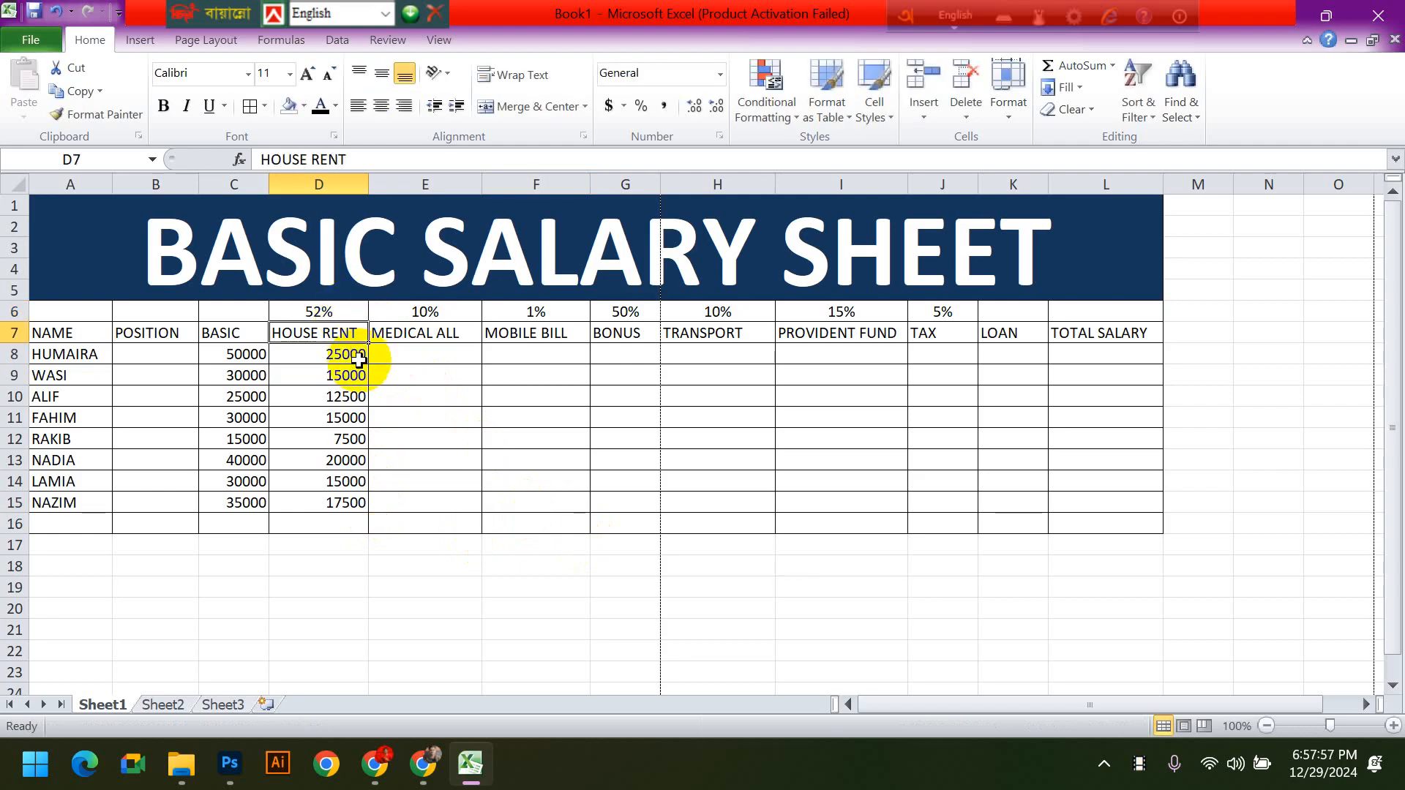
{"action": "key", "text": "ctrl+Down"}
- Change the HOUSE RENT formula in D8 to =C8*52%
{"action": "left_click", "coordinate": [329, 355]}
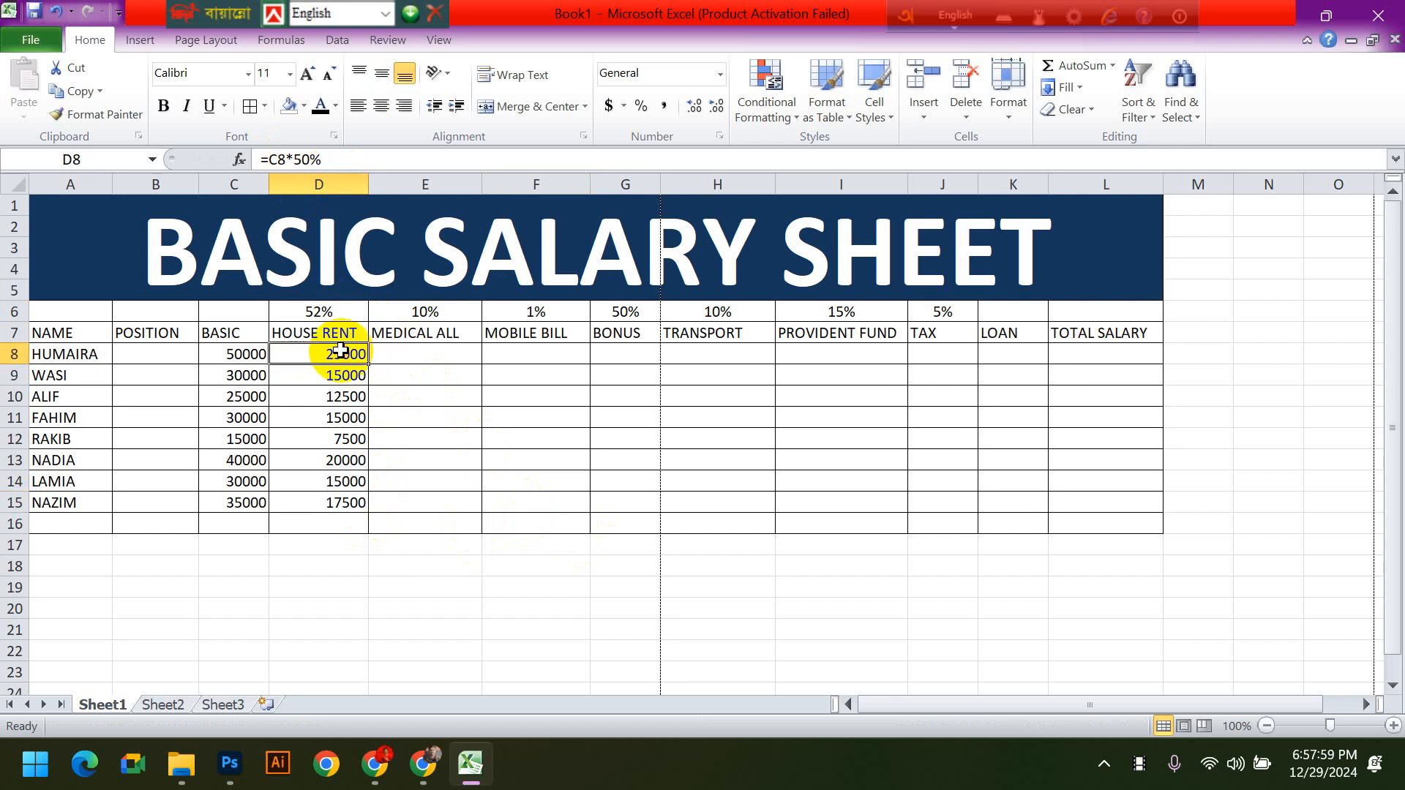
{"action": "left_click", "coordinate": [305, 156]}
{"action": "left_click_drag", "start_coordinate": [300, 158], "coordinate": [308, 159]}
{"action": "type", "text": "2"}
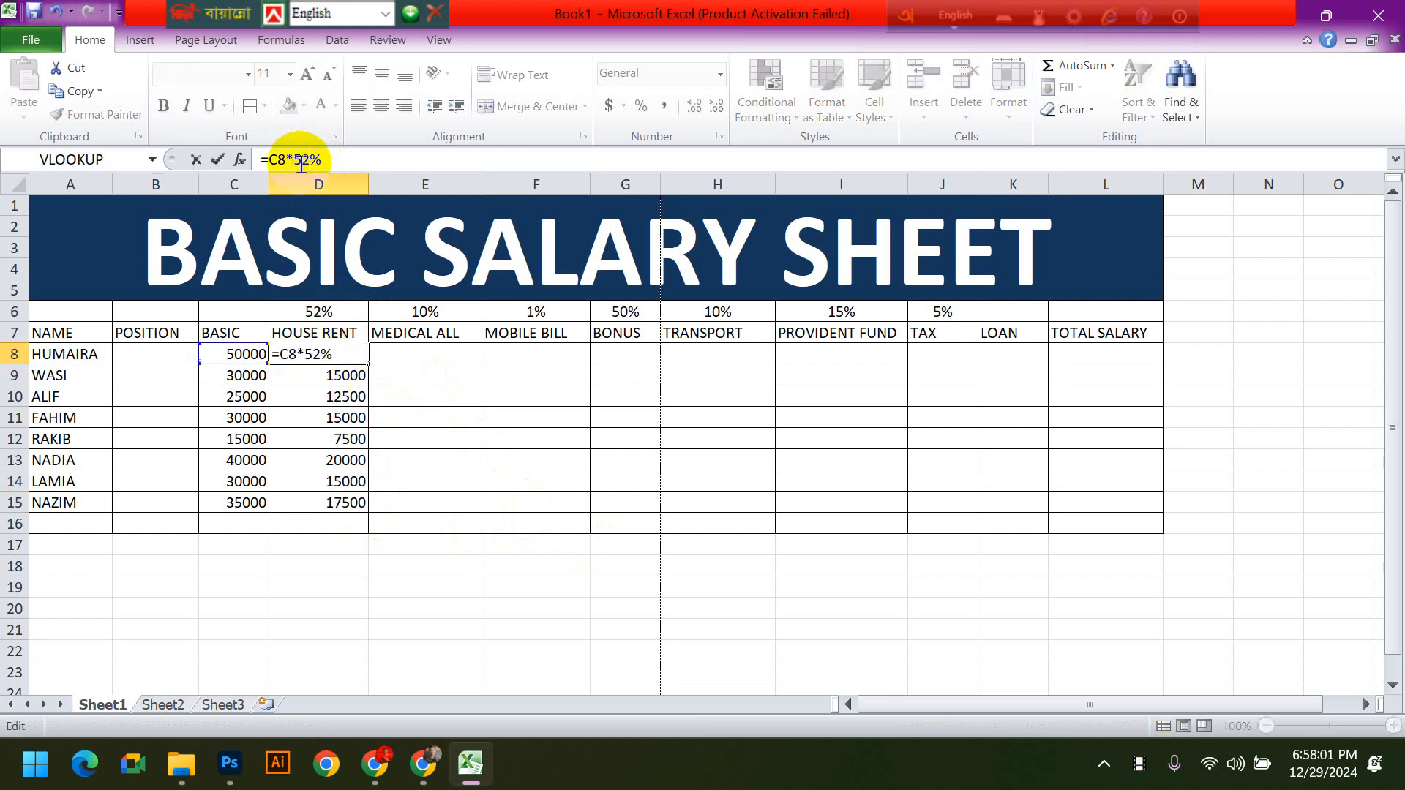
{"action": "key", "text": "Return"}
{"action": "double_click", "coordinate": [344, 354]}
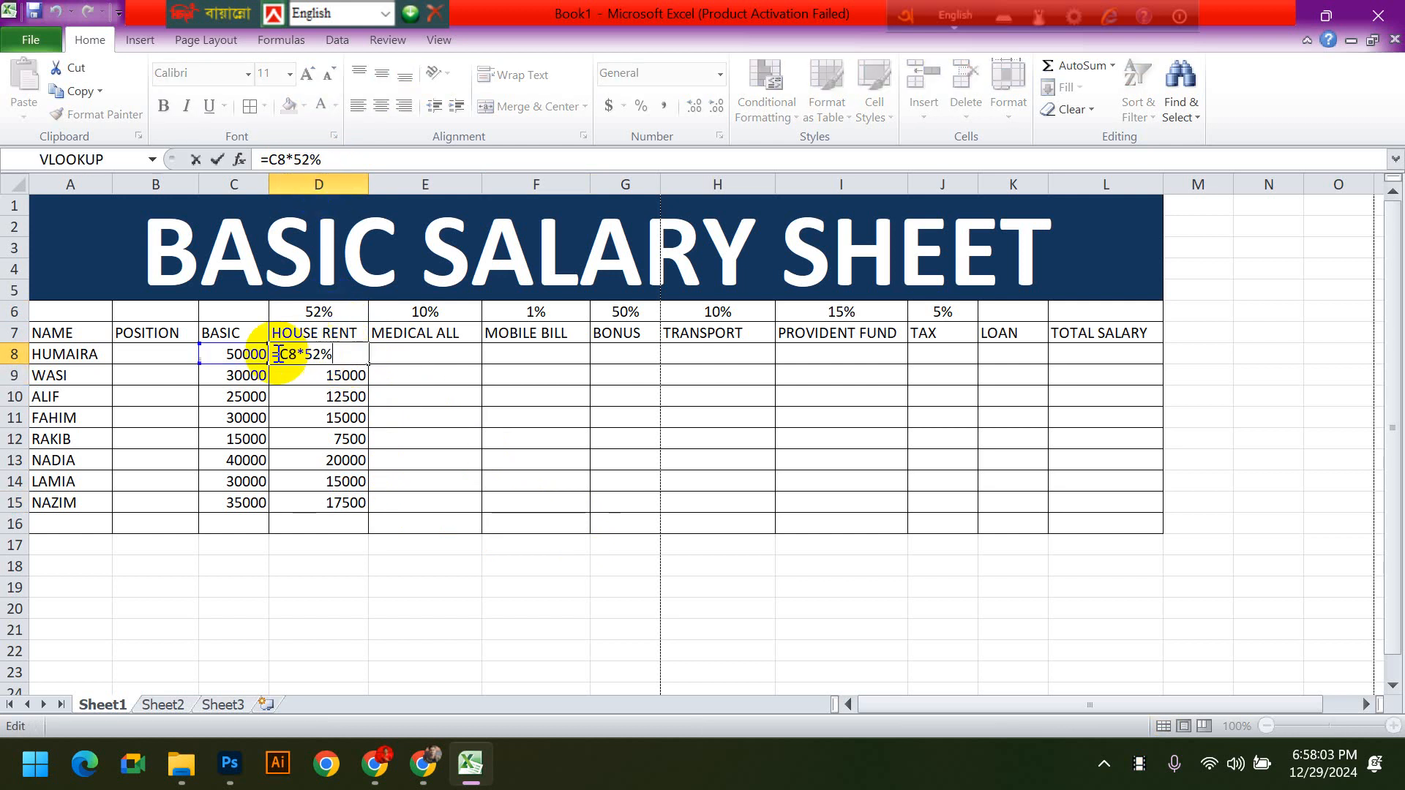
{"action": "key", "text": "Return"}
- Copy the 52% HOUSE RENT formula from D8 down to D15
{"action": "left_click", "coordinate": [349, 354]}
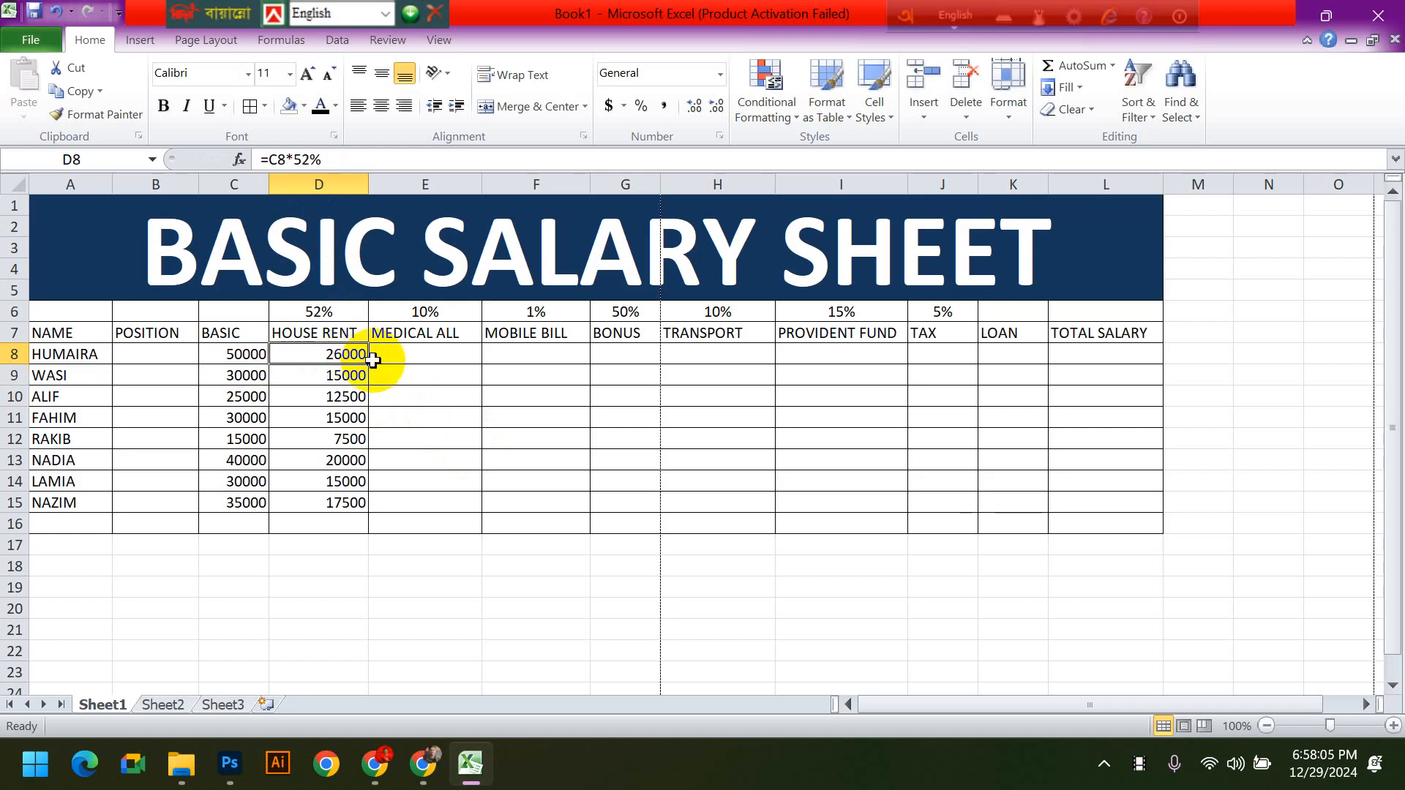
{"action": "left_click_drag", "start_coordinate": [368, 364], "coordinate": [367, 513]}
{"action": "left_click", "coordinate": [562, 543]}
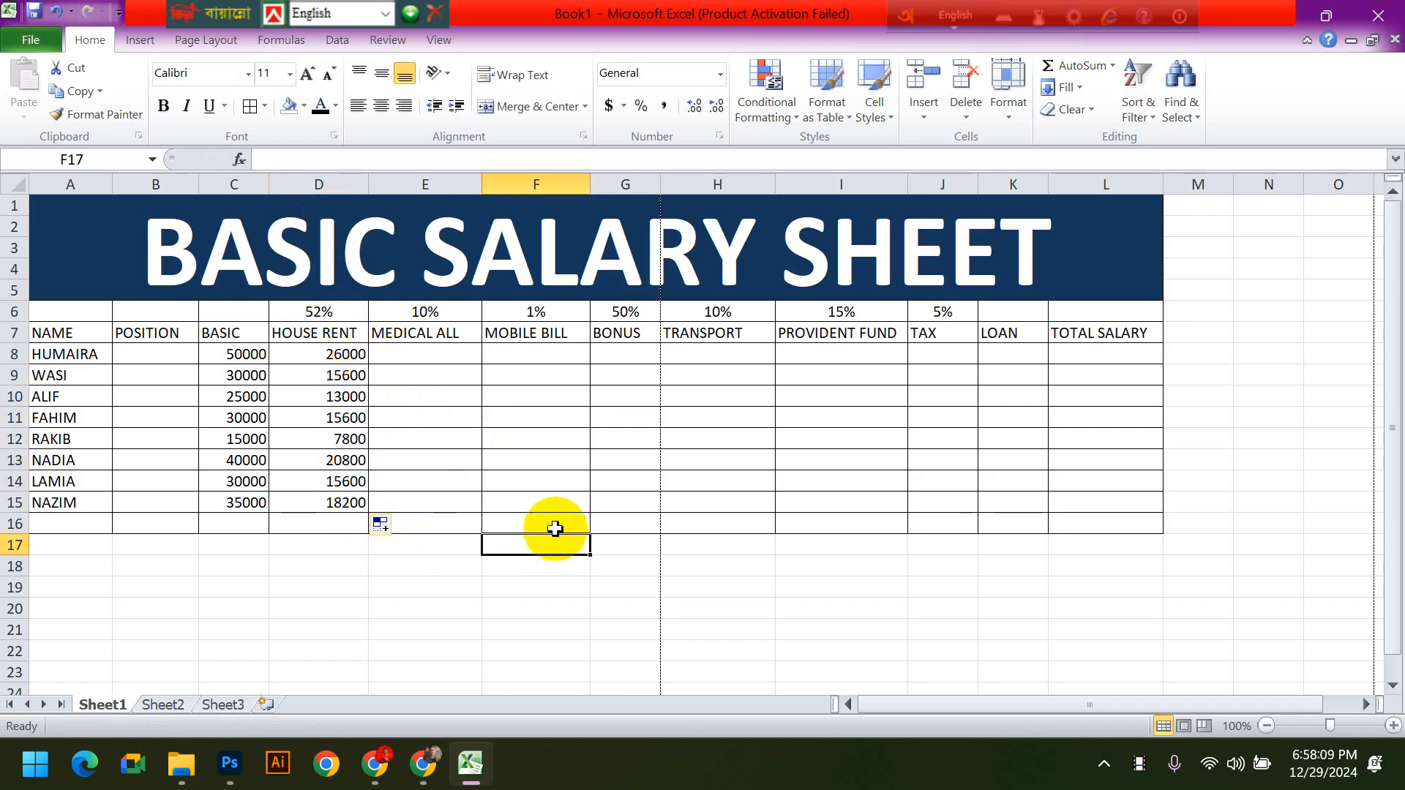
- Clear the contents of the HOUSE RENT cells D8:D16 and select D8
{"action": "left_click_drag", "start_coordinate": [354, 354], "coordinate": [352, 514]}
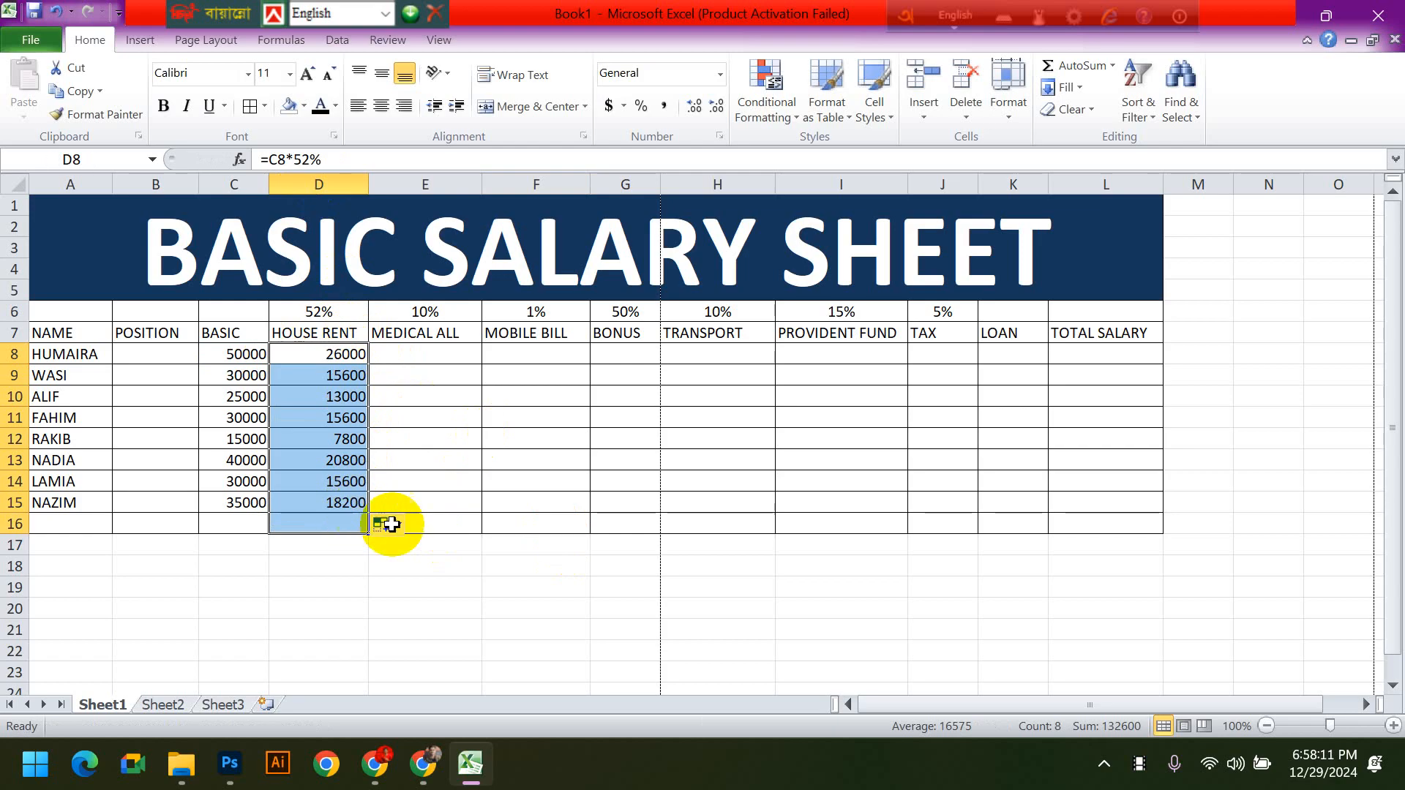
{"action": "key", "text": "Delete"}
{"action": "left_click", "coordinate": [527, 524]}
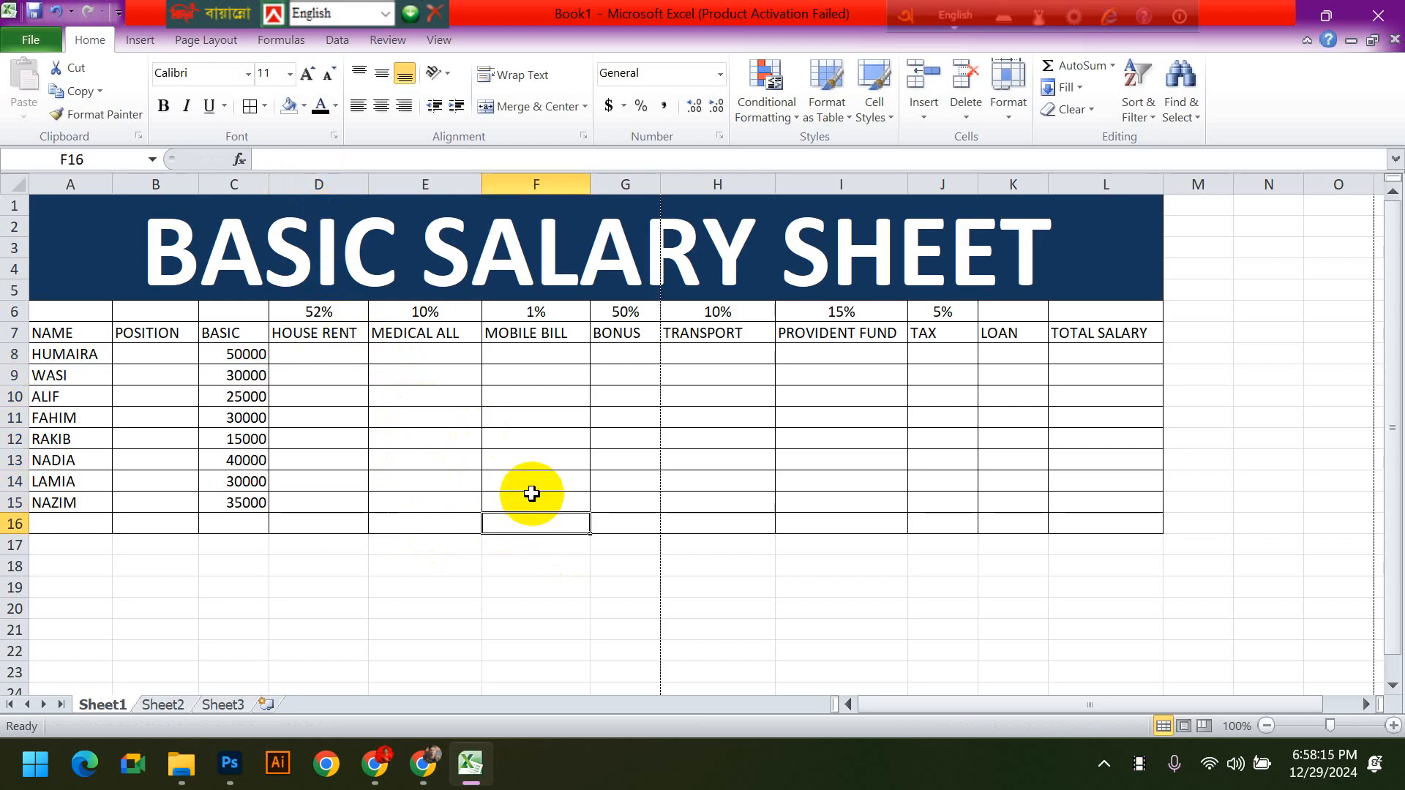
{"action": "left_click", "coordinate": [347, 349]}
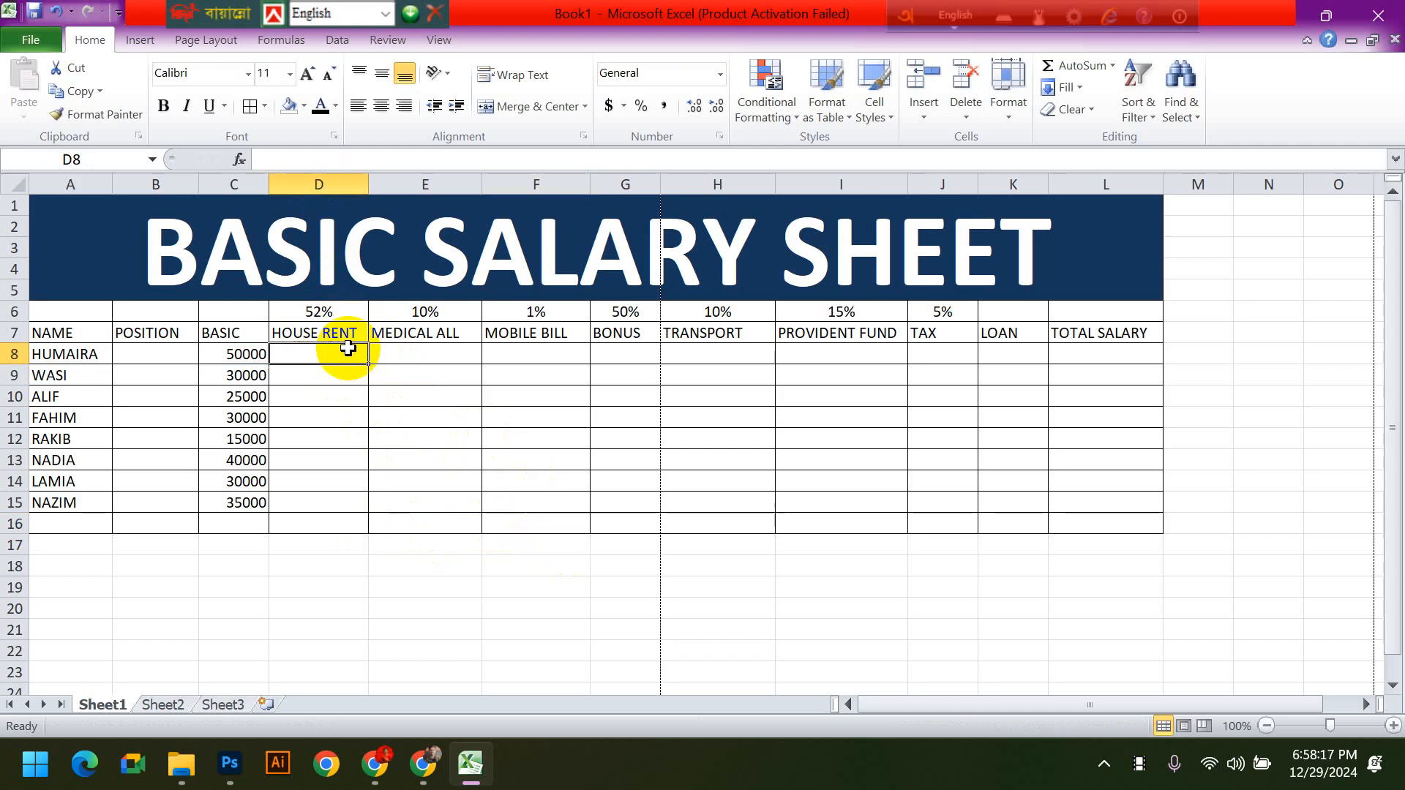
- Enter the formula =C8*D6 in HOUSE RENT cell D8
{"action": "type", "text": "="}
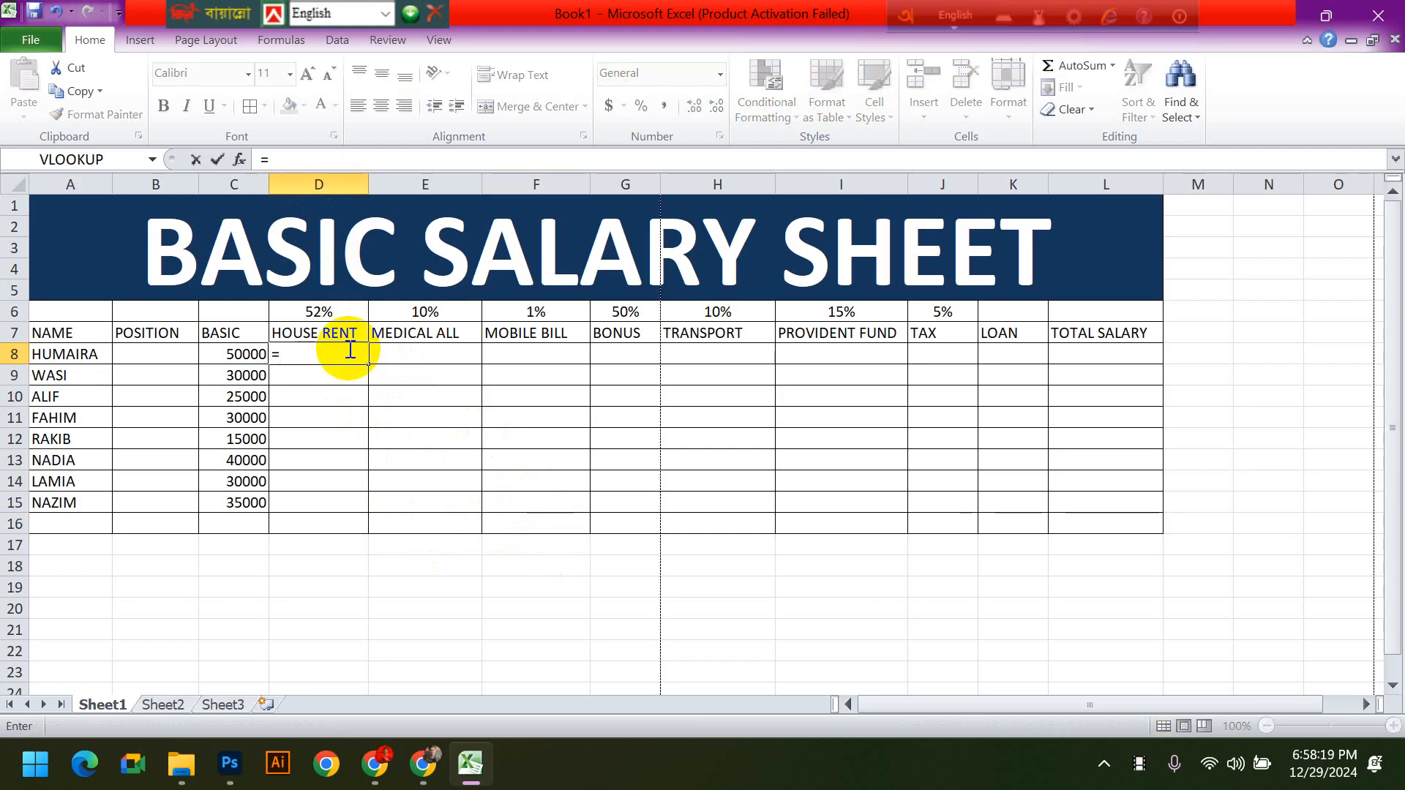
{"action": "left_click", "coordinate": [227, 355]}
{"action": "type", "text": "*"}
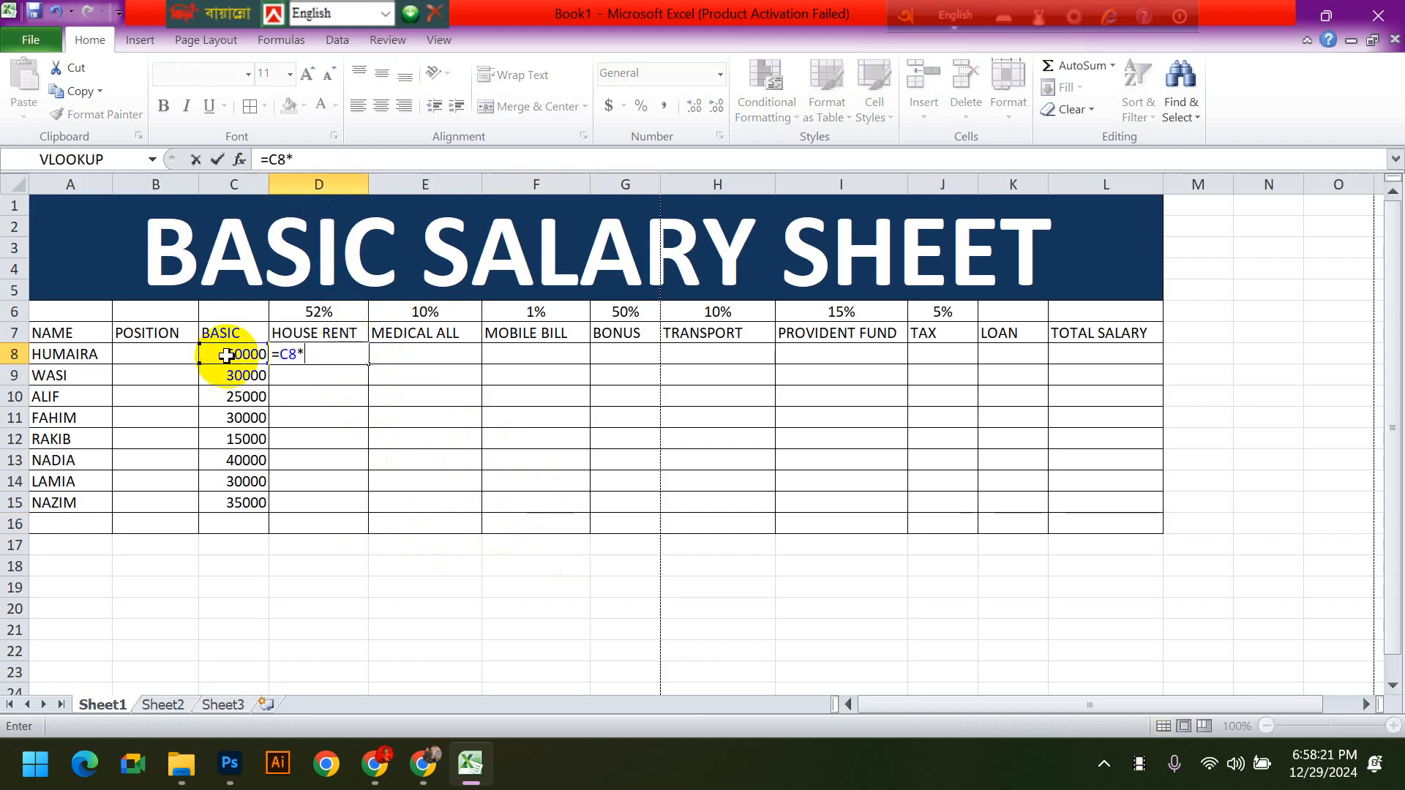
{"action": "left_click", "coordinate": [335, 313]}
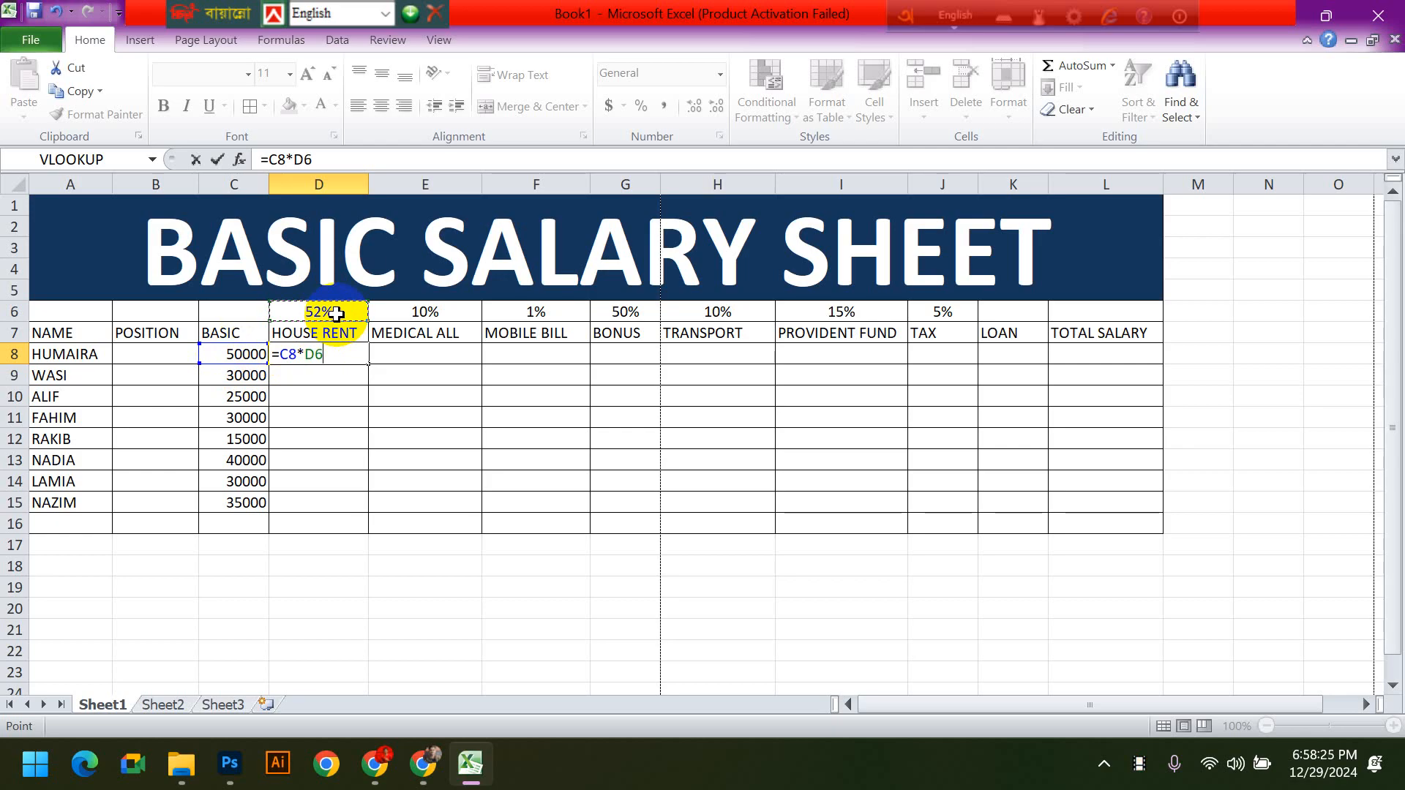
{"action": "key", "text": "Return"}
- Try to copy the HOUSE RENT formula from D8 to D9, and clear D9
{"action": "left_click", "coordinate": [329, 355]}
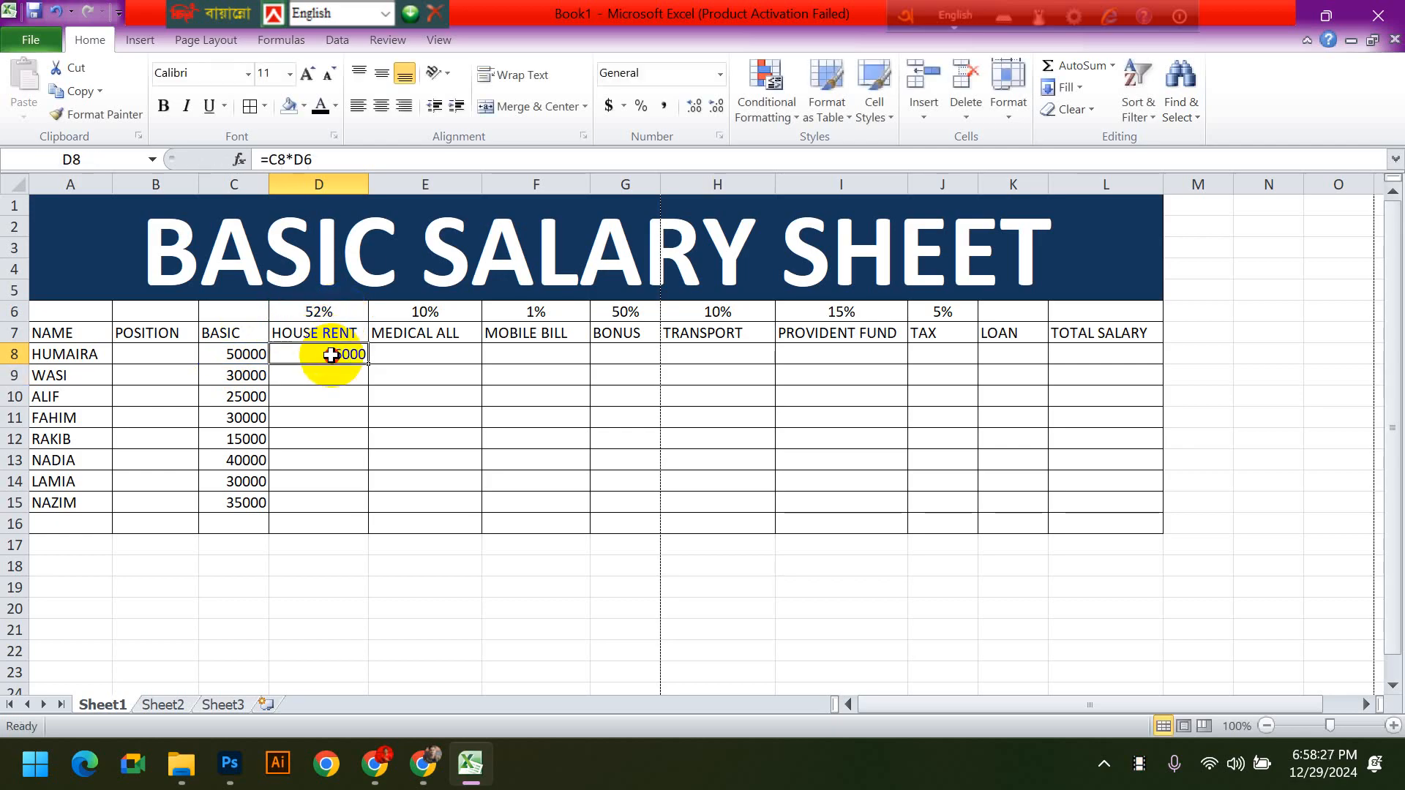
{"action": "left_click_drag", "start_coordinate": [367, 364], "coordinate": [344, 386]}
{"action": "left_click", "coordinate": [335, 377]}
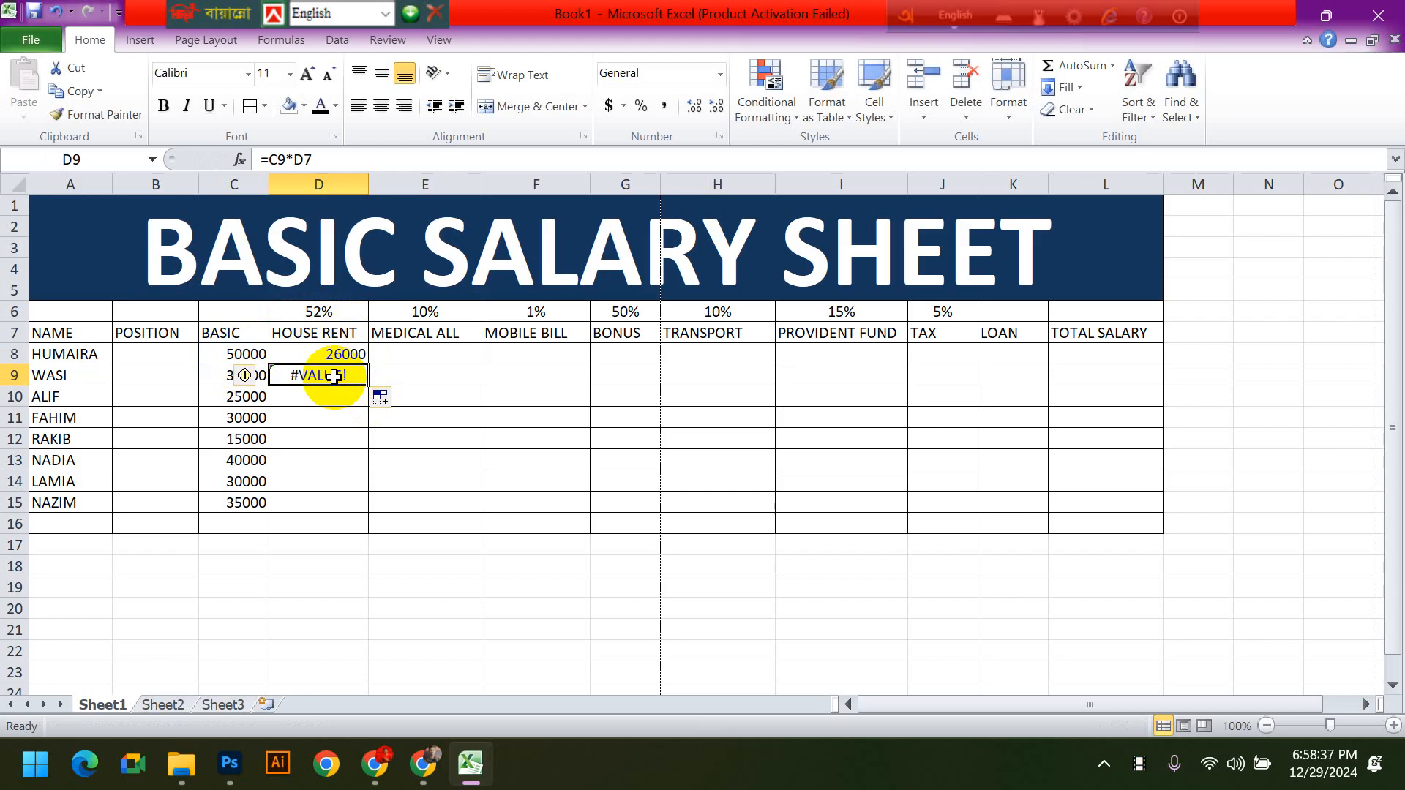
{"action": "key", "text": "Delete"}
{"action": "left_click", "coordinate": [502, 417]}
- Make the rate reference in D8 absolute so the formula reads =C8*$D$6
{"action": "double_click", "coordinate": [345, 360]}
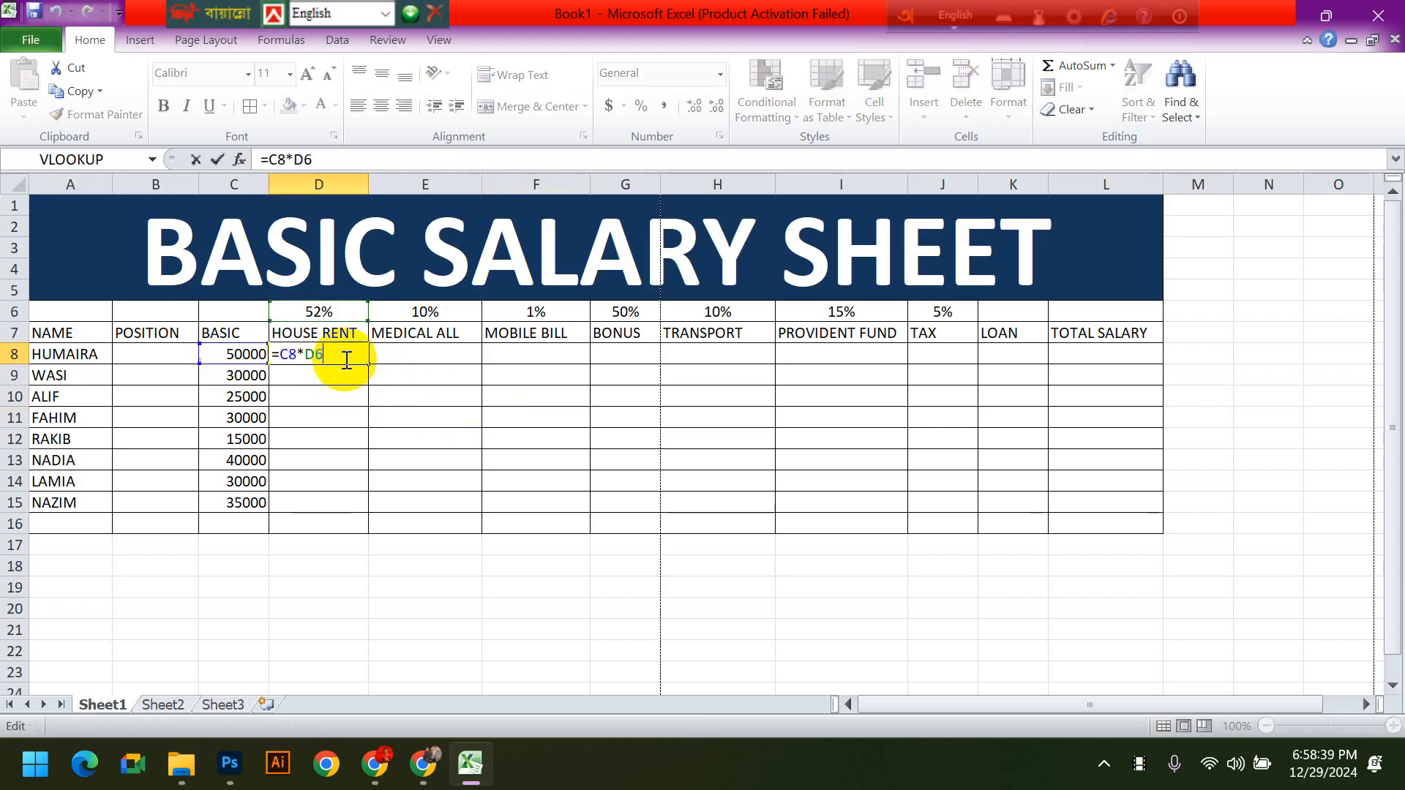
{"action": "key", "text": "Left"}
{"action": "key", "text": "Left"}
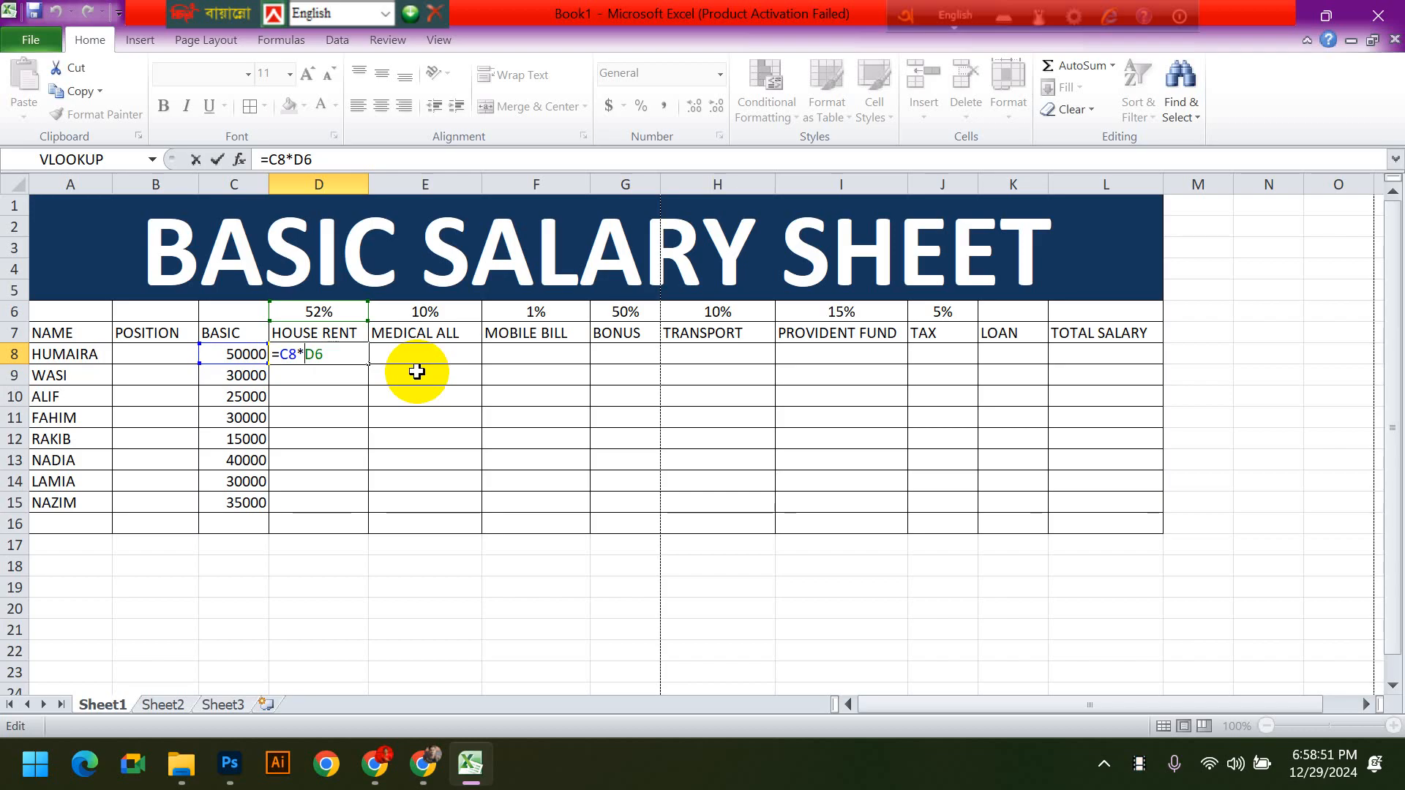
{"action": "type", "text": "$"}
{"action": "left_click", "coordinate": [320, 354]}
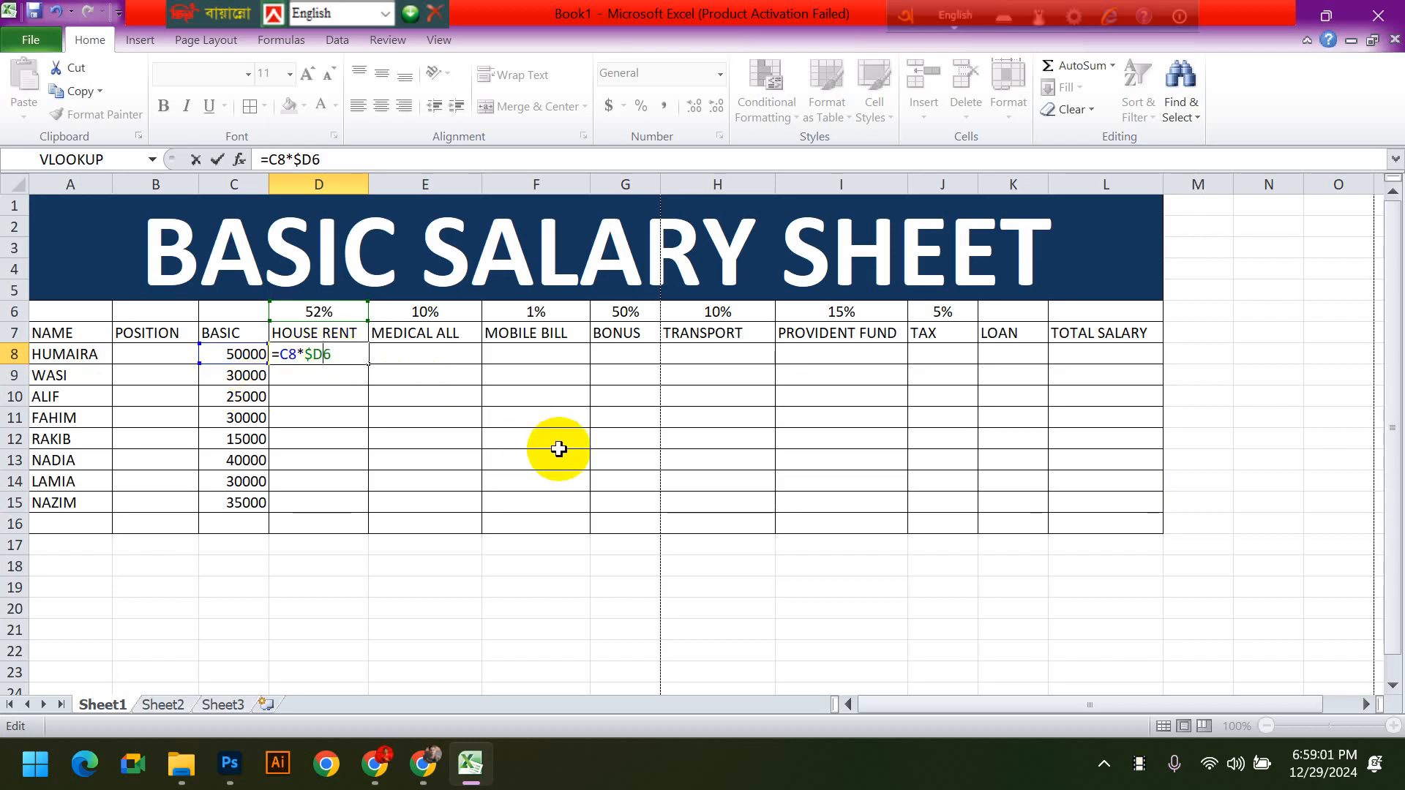
{"action": "type", "text": "$"}
{"action": "key", "text": "Return"}
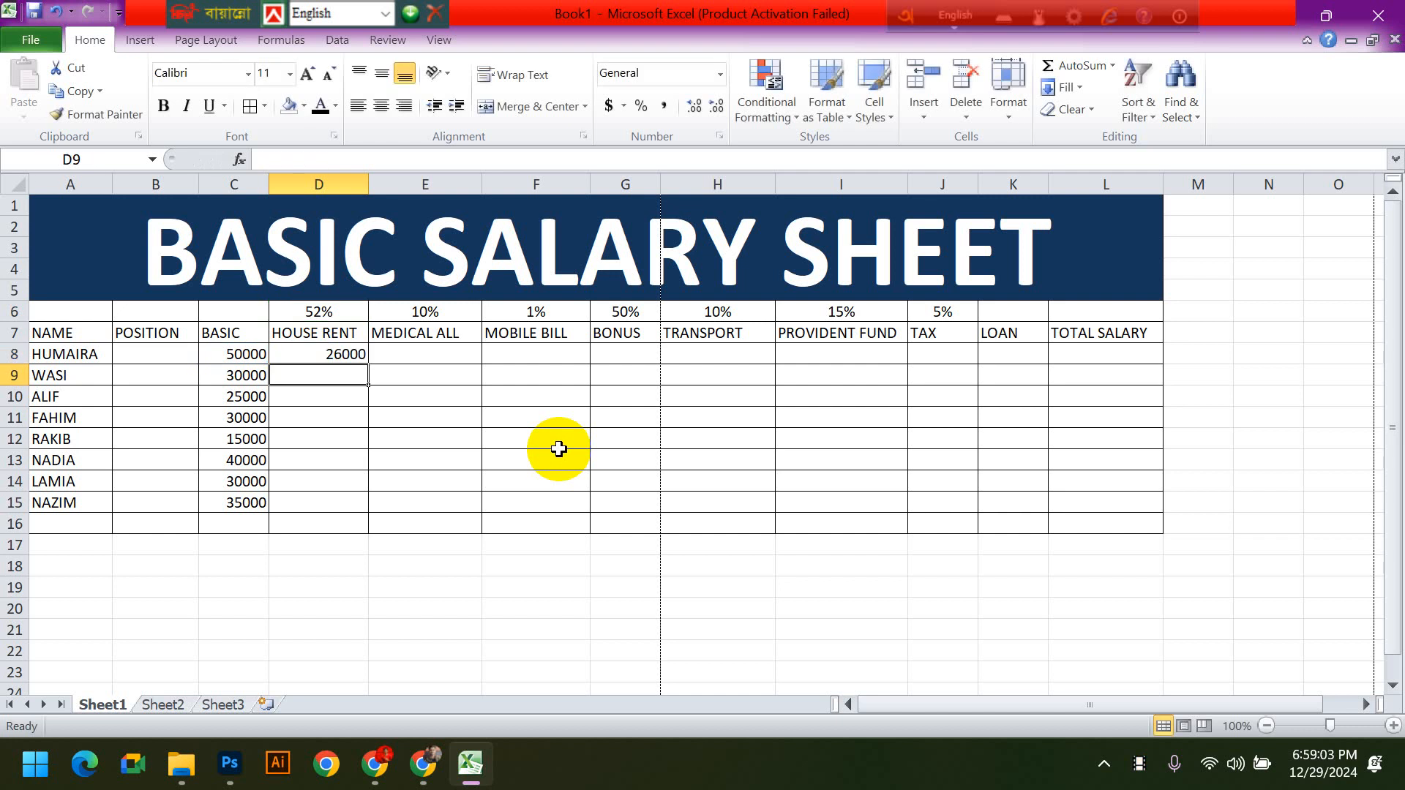
- Copy the absolute-reference HOUSE RENT formula from D8 down to D15 and review the filled cells
{"action": "left_click", "coordinate": [323, 354]}
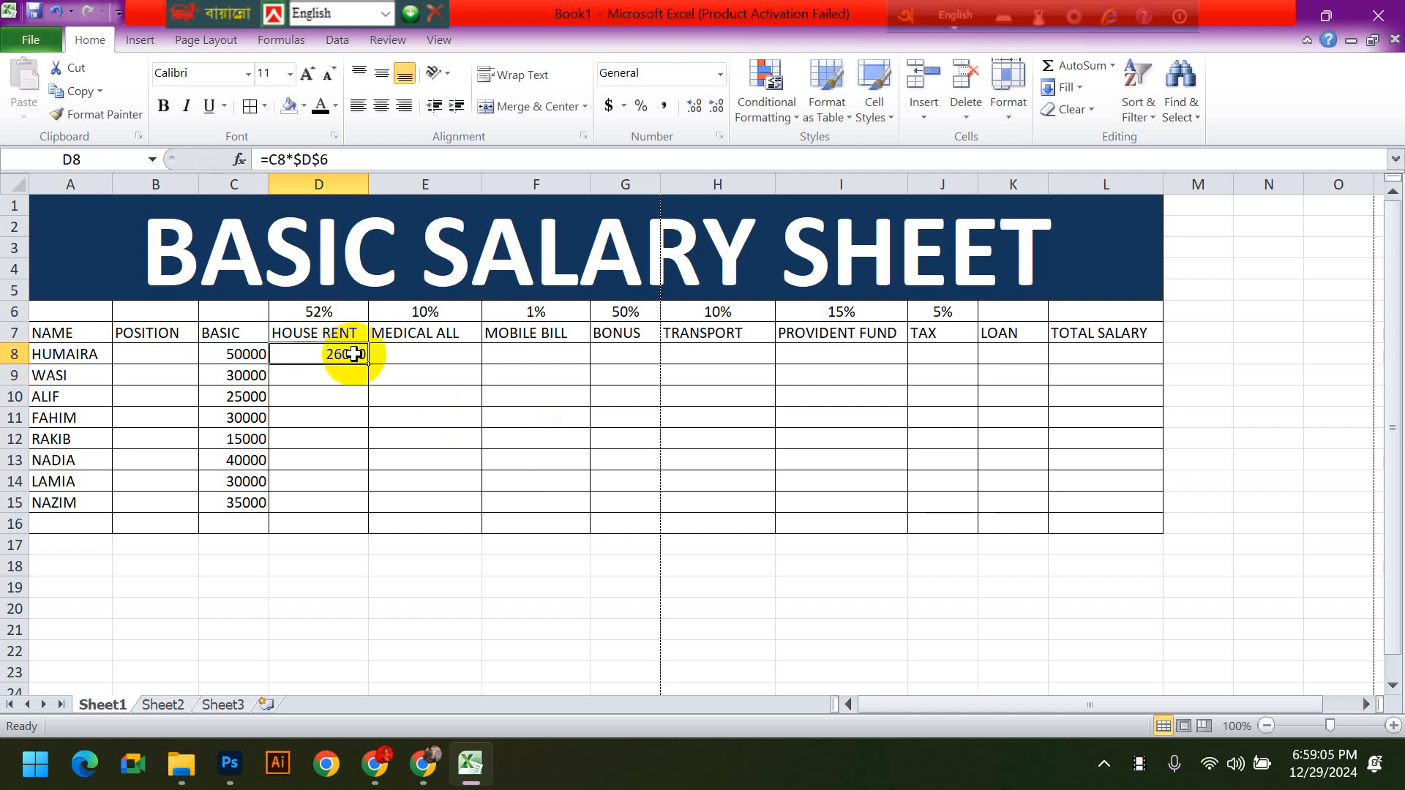
{"action": "left_click_drag", "start_coordinate": [371, 366], "coordinate": [371, 509]}
{"action": "left_click", "coordinate": [592, 542]}
{"action": "left_click_drag", "start_coordinate": [352, 354], "coordinate": [347, 502]}
{"action": "left_click", "coordinate": [668, 503]}
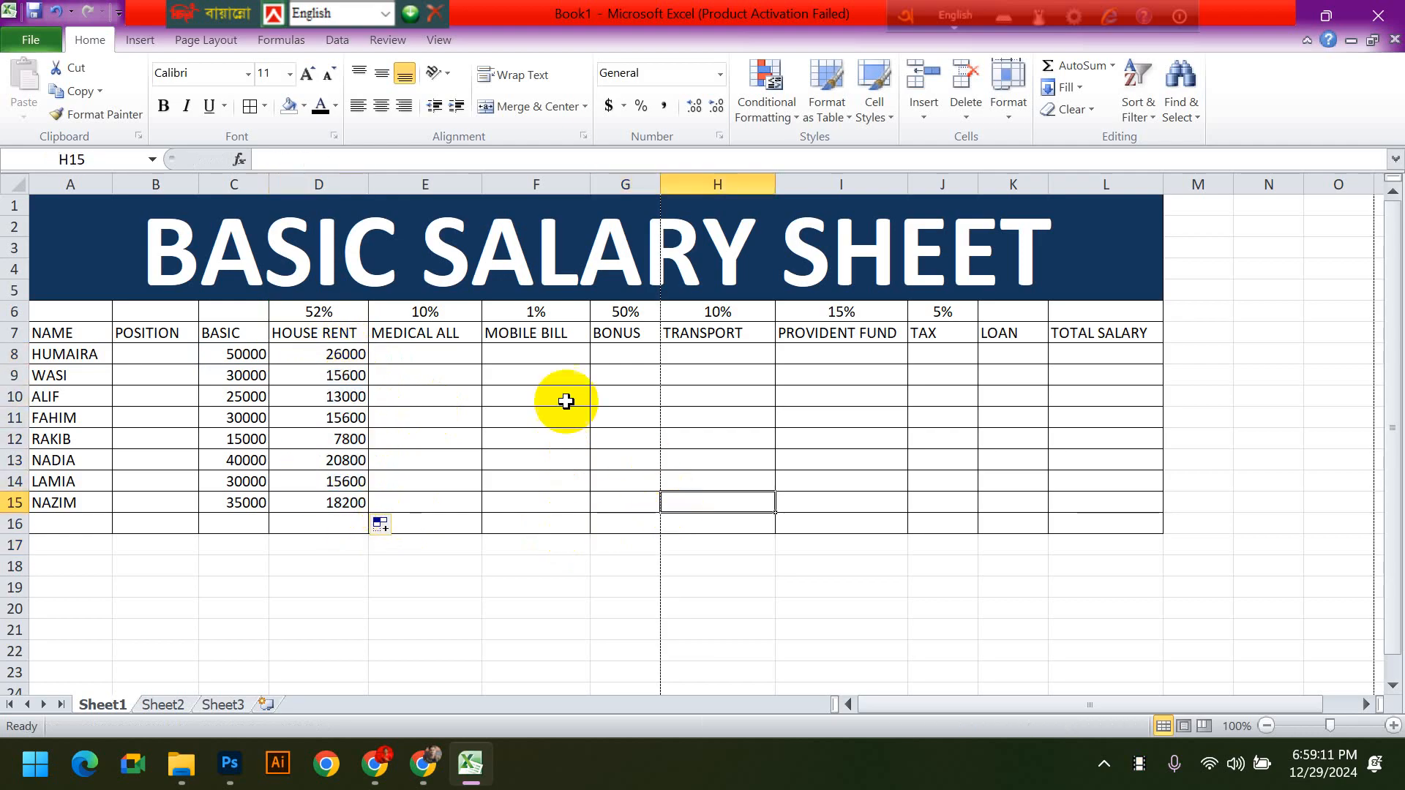
{"action": "left_click_drag", "start_coordinate": [373, 350], "coordinate": [358, 462]}
{"action": "left_click", "coordinate": [529, 479]}
{"action": "left_click_drag", "start_coordinate": [337, 354], "coordinate": [358, 502]}
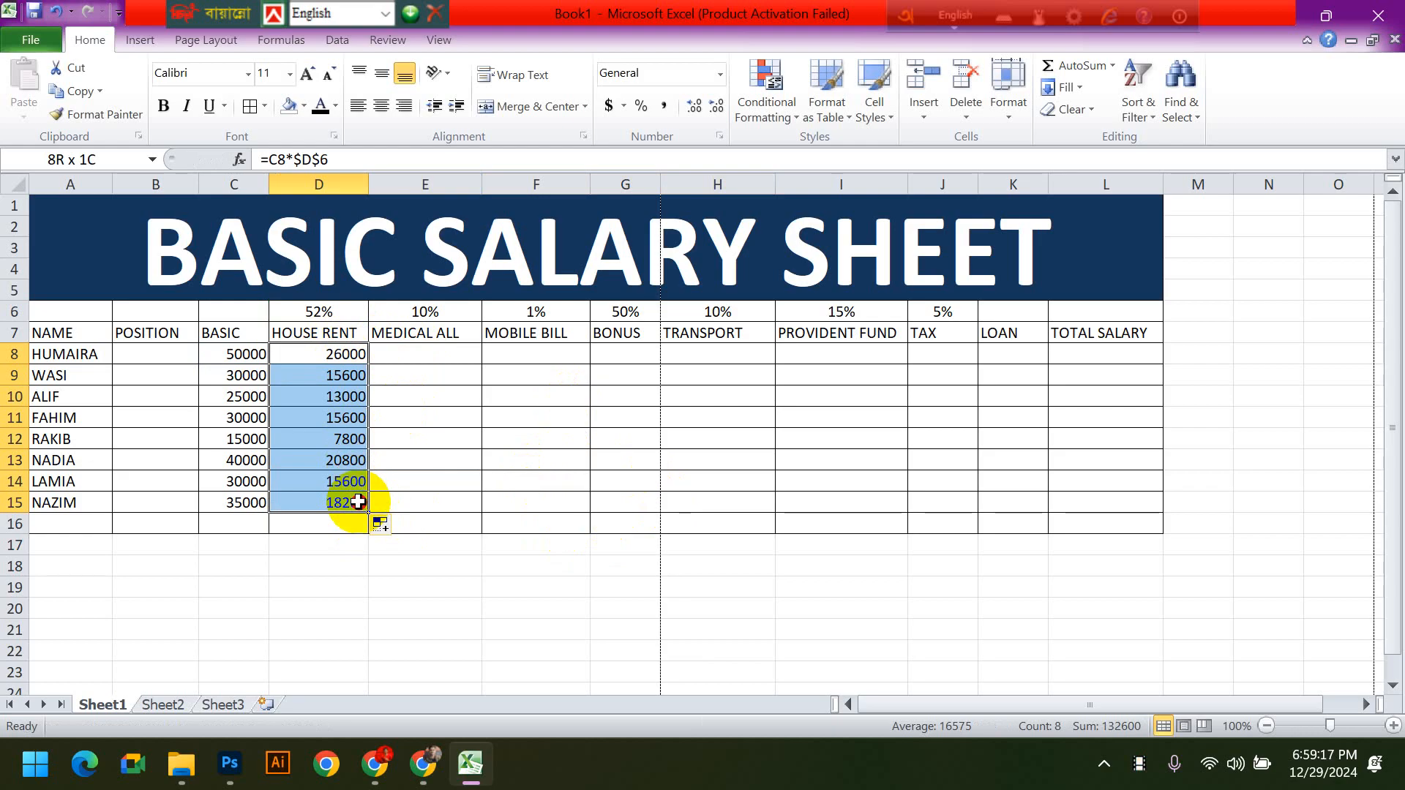
{"action": "left_click", "coordinate": [503, 502]}
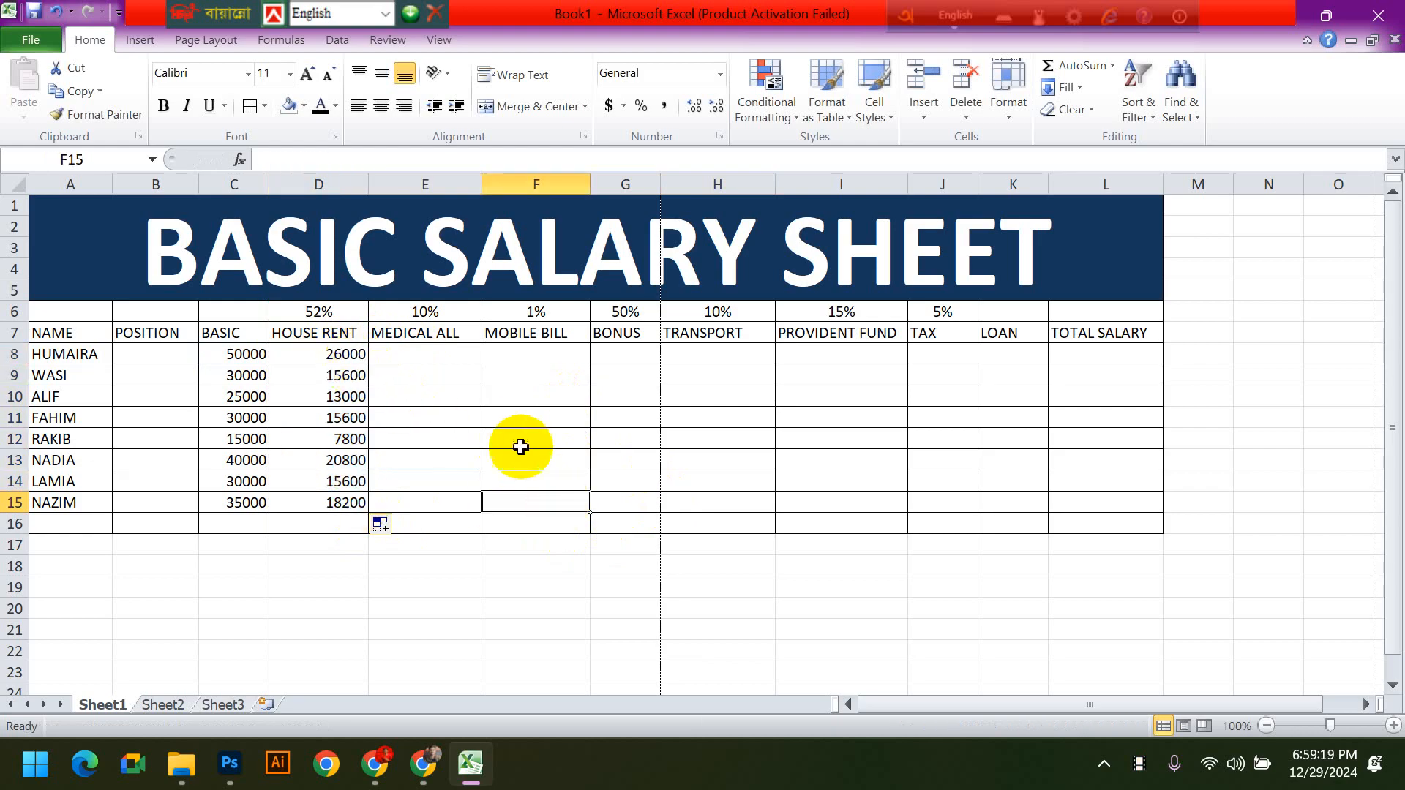
- Set the HOUSE RENT rate in D6 to 50% and review the amounts in D8:D15
{"action": "left_click", "coordinate": [320, 314]}
{"action": "type", "text": "5"}
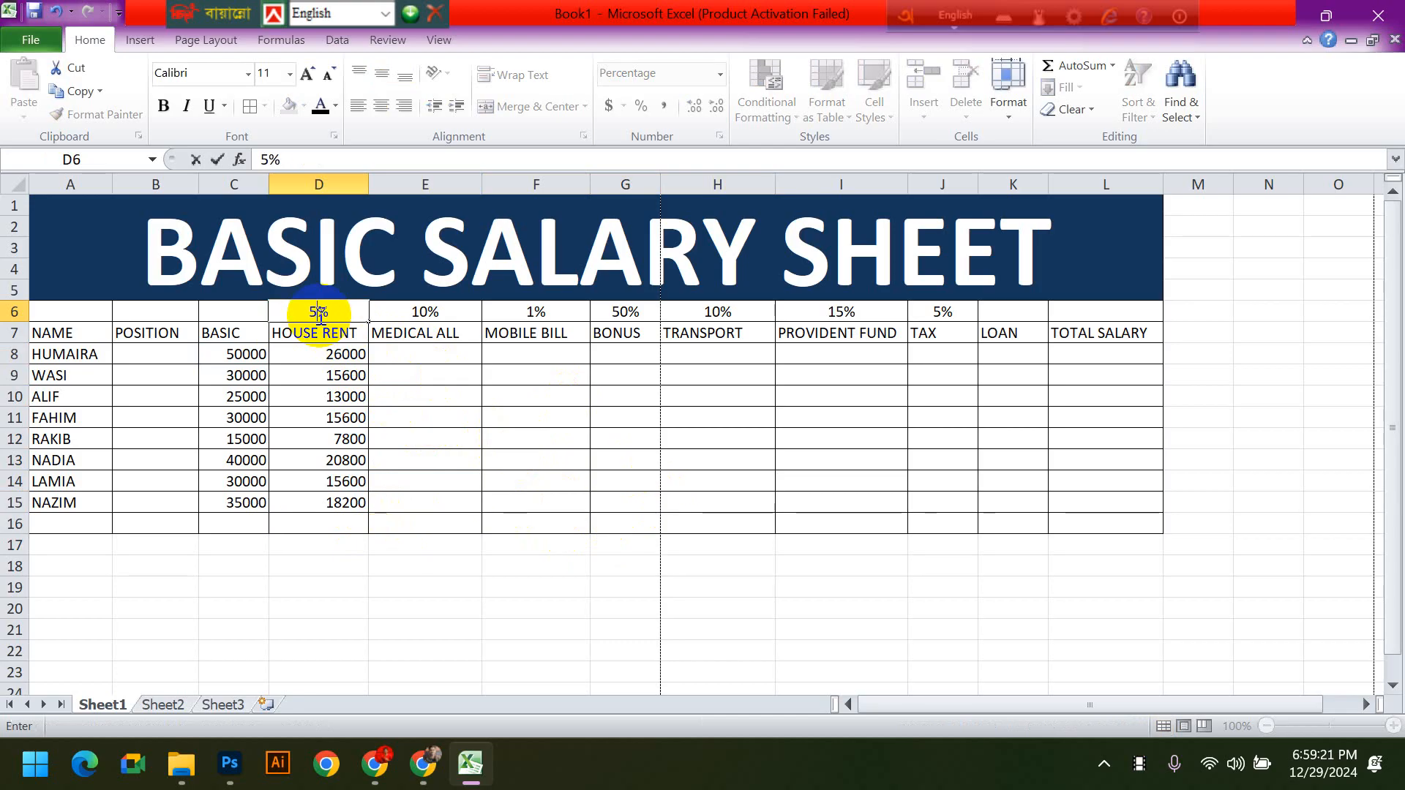
{"action": "type", "text": "0"}
{"action": "key", "text": "Return"}
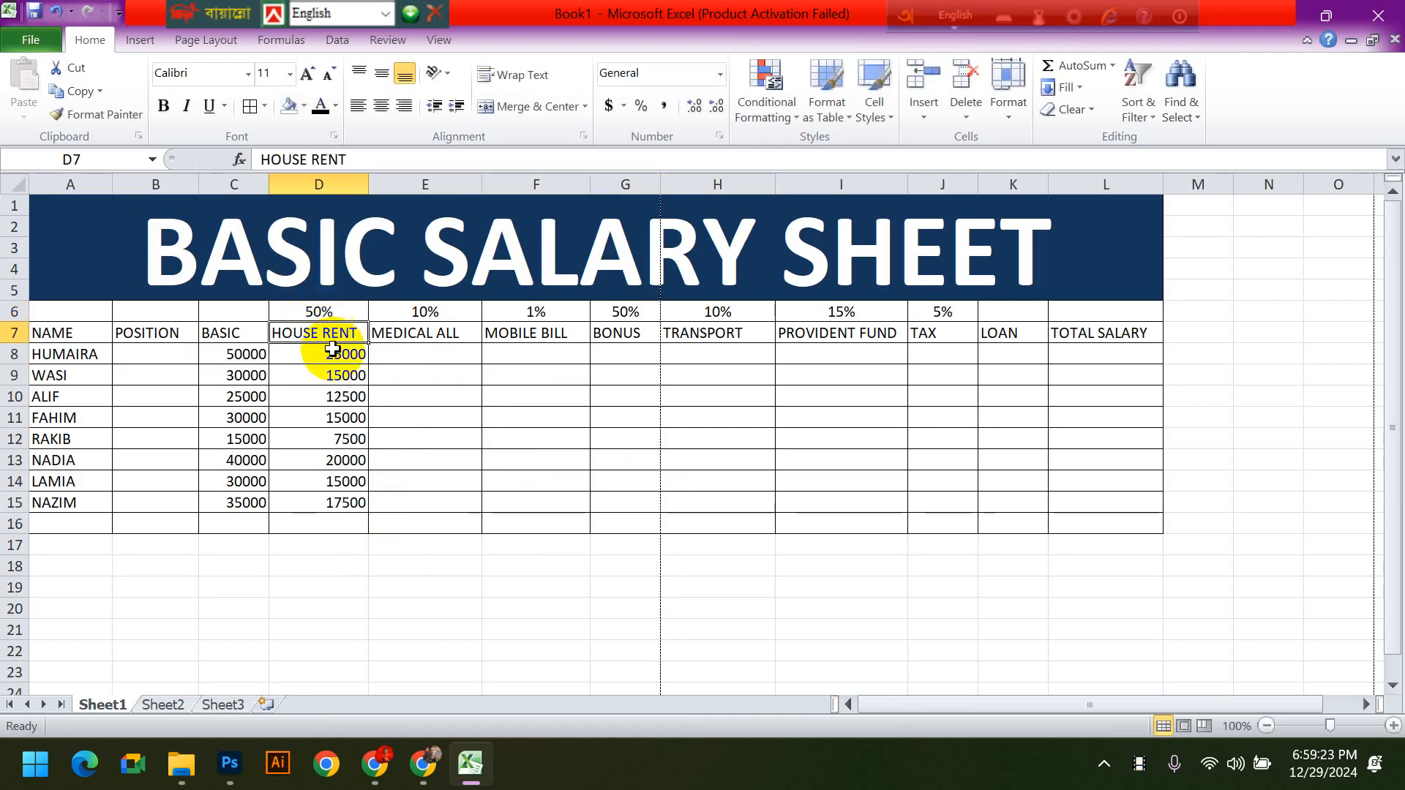
{"action": "left_click_drag", "start_coordinate": [333, 350], "coordinate": [344, 505]}
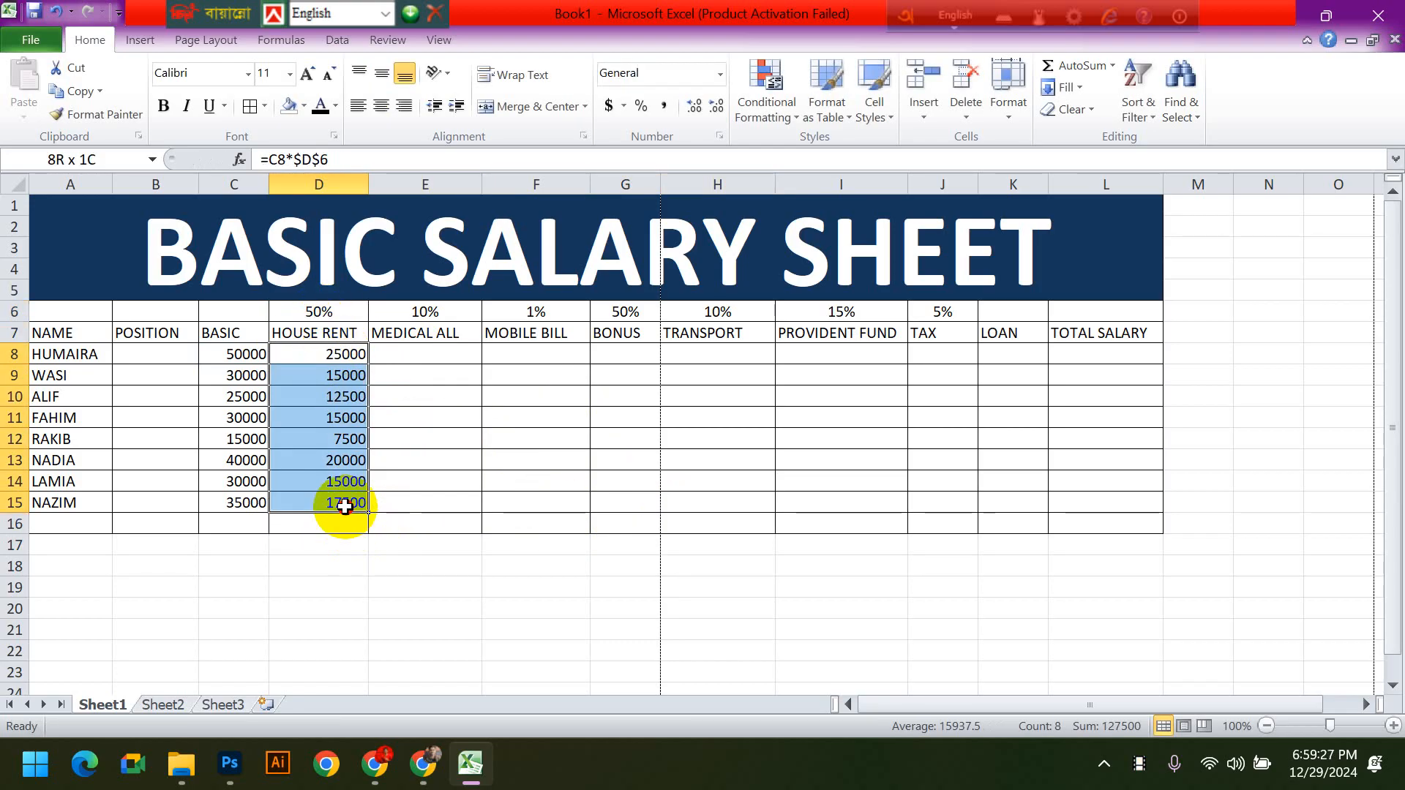
{"action": "left_click", "coordinate": [554, 542]}
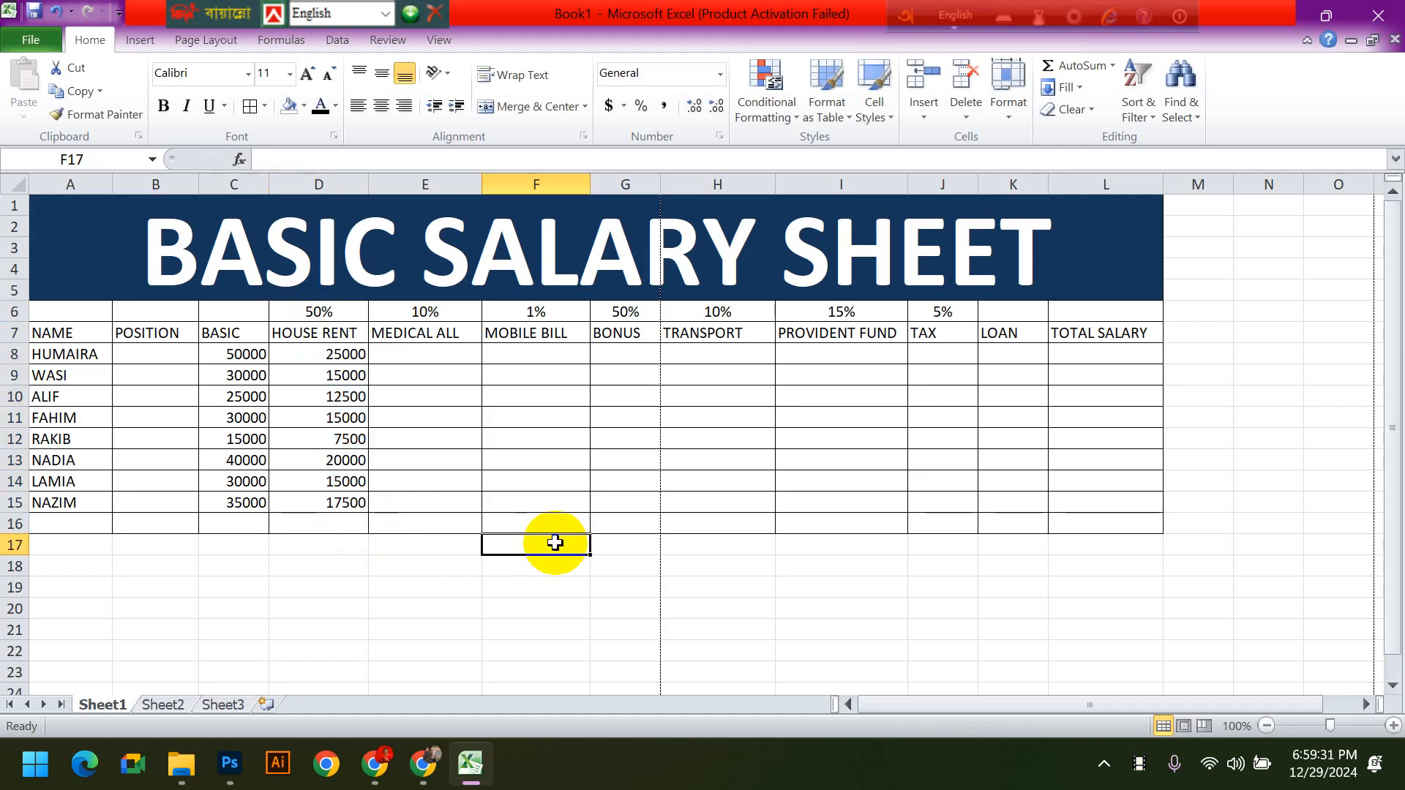
- Enter the formula =C8*E6 in MEDICAL ALL cell E8
{"action": "left_click", "coordinate": [430, 360]}
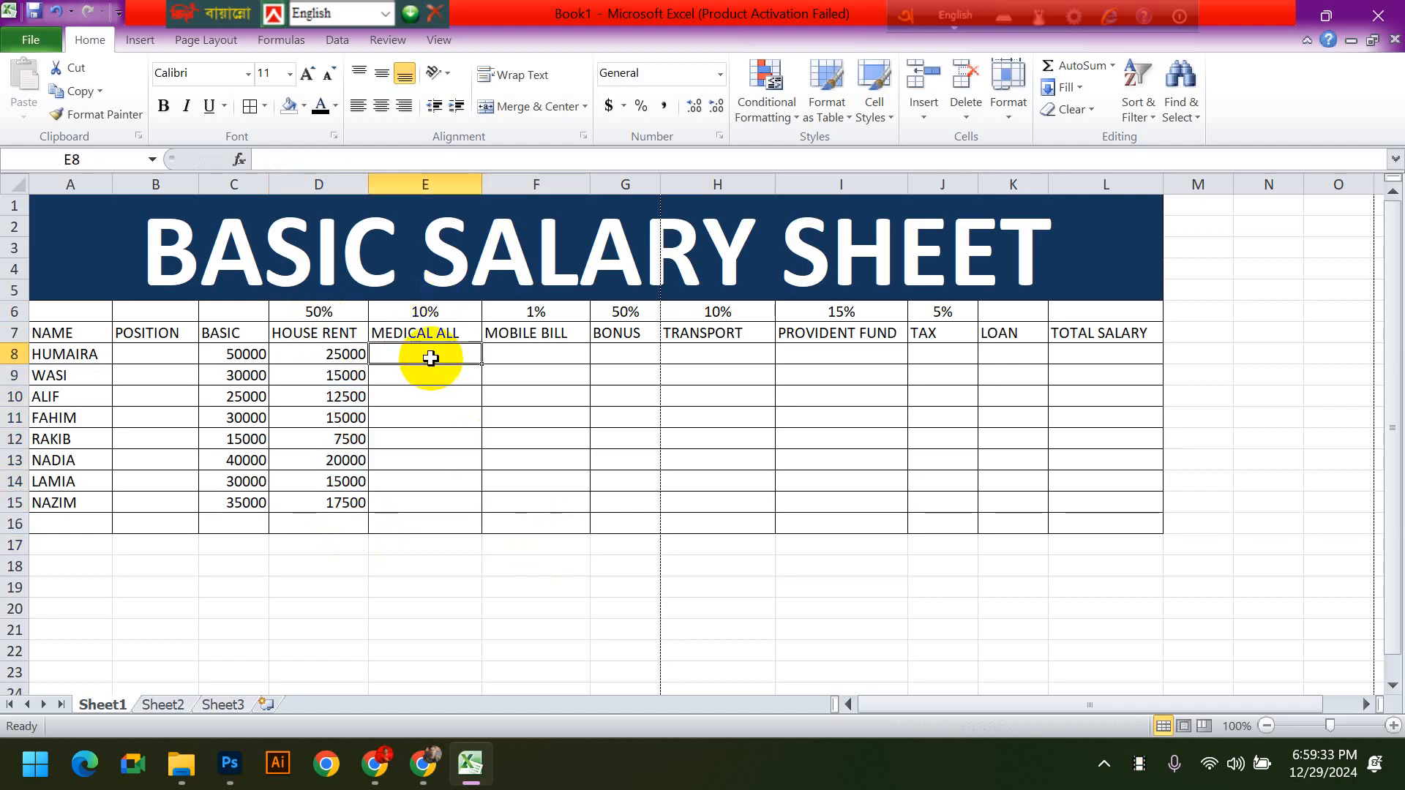
{"action": "type", "text": "="}
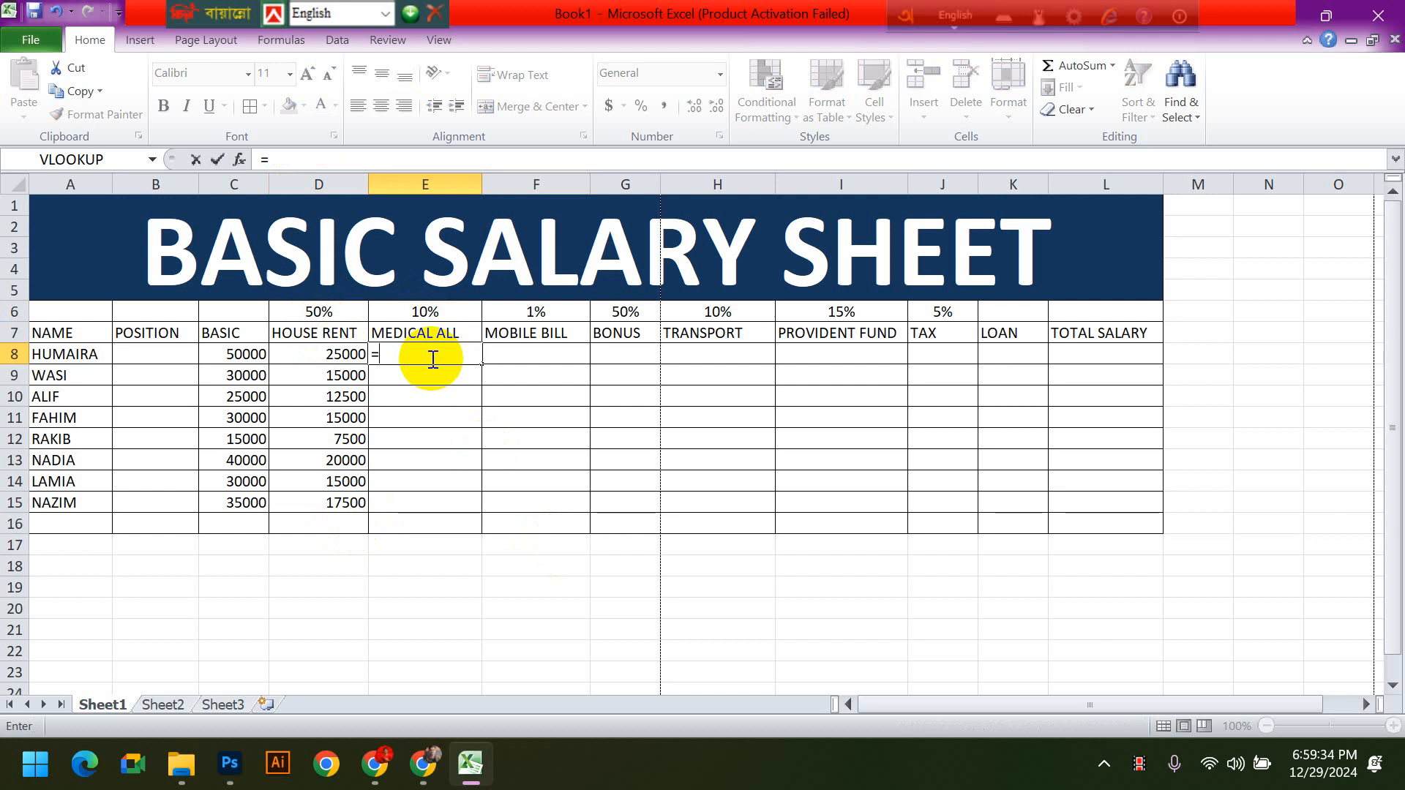
{"action": "left_click", "coordinate": [246, 357]}
{"action": "type", "text": "*"}
{"action": "left_click", "coordinate": [431, 312]}
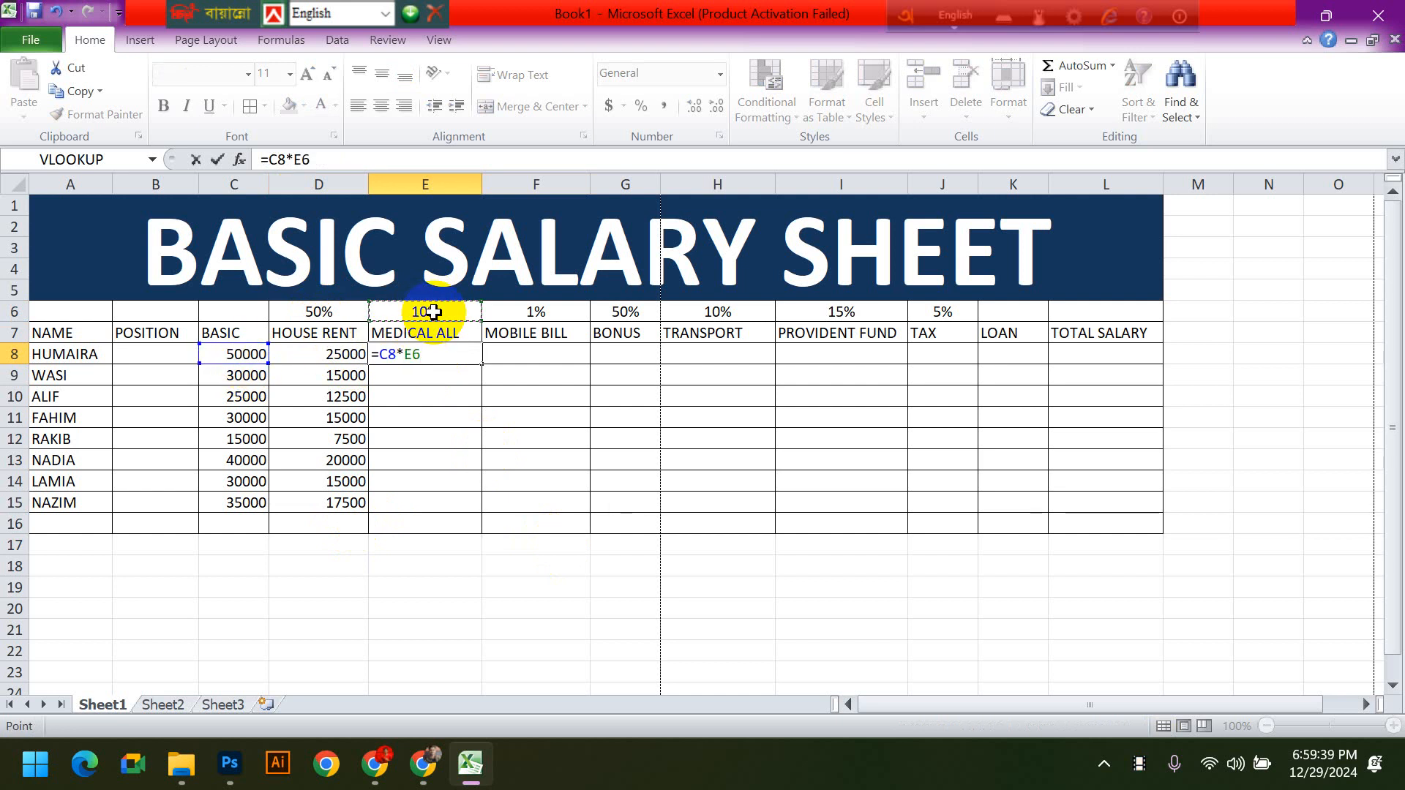
{"action": "key", "text": "Return"}
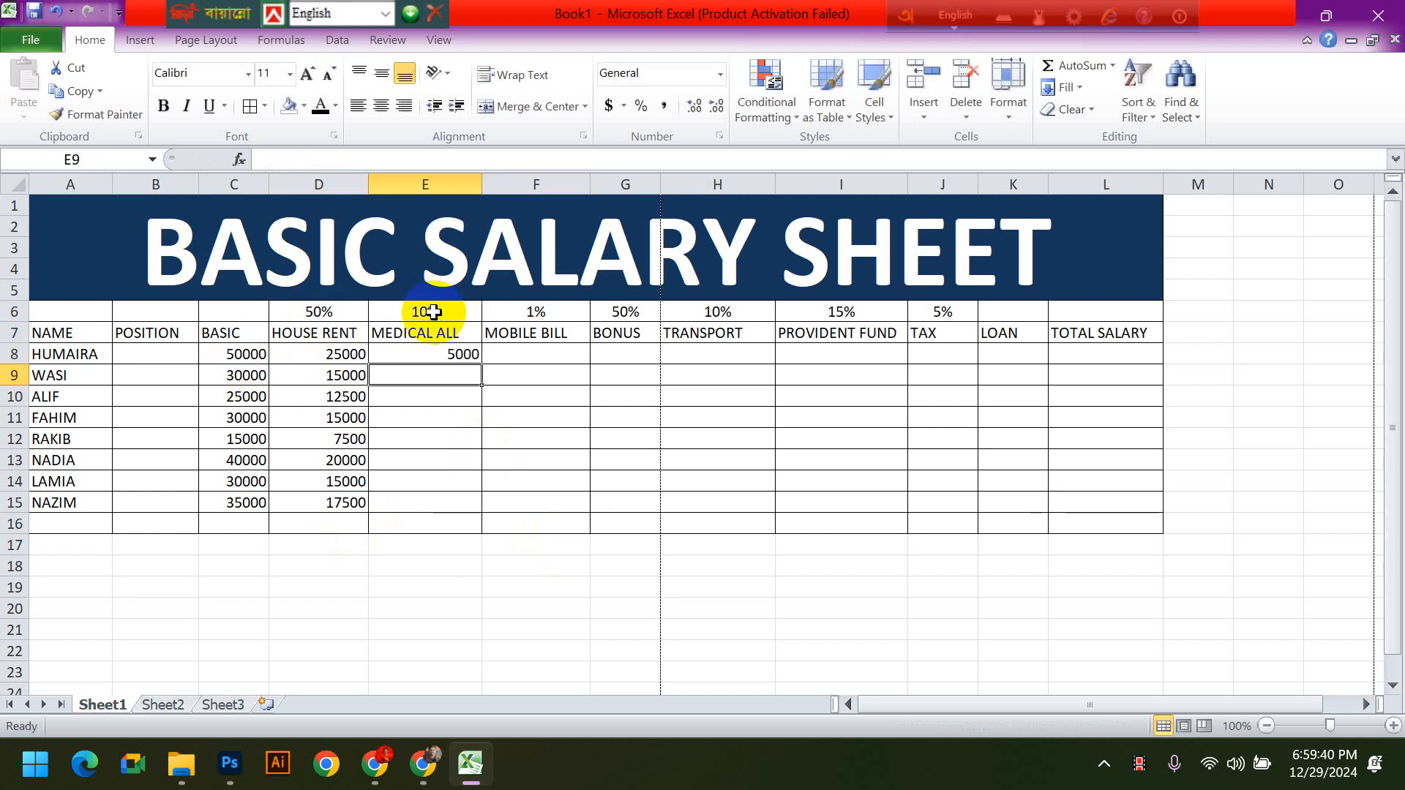
- Try to copy the relative MEDICAL ALL formula from E8 to E9
{"action": "left_click", "coordinate": [464, 353]}
{"action": "mouse_move", "coordinate": [480, 363]}
{"action": "left_mouse_down"}
{"action": "mouse_move", "coordinate": [464, 379]}
{"action": "mouse_move", "coordinate": [476, 380]}
{"action": "left_mouse_up"}
{"action": "left_click", "coordinate": [533, 410]}
- Compare the formulas in E8 and E9 with the BASIC, rate and header cells they refer to
{"action": "left_click", "coordinate": [459, 353]}
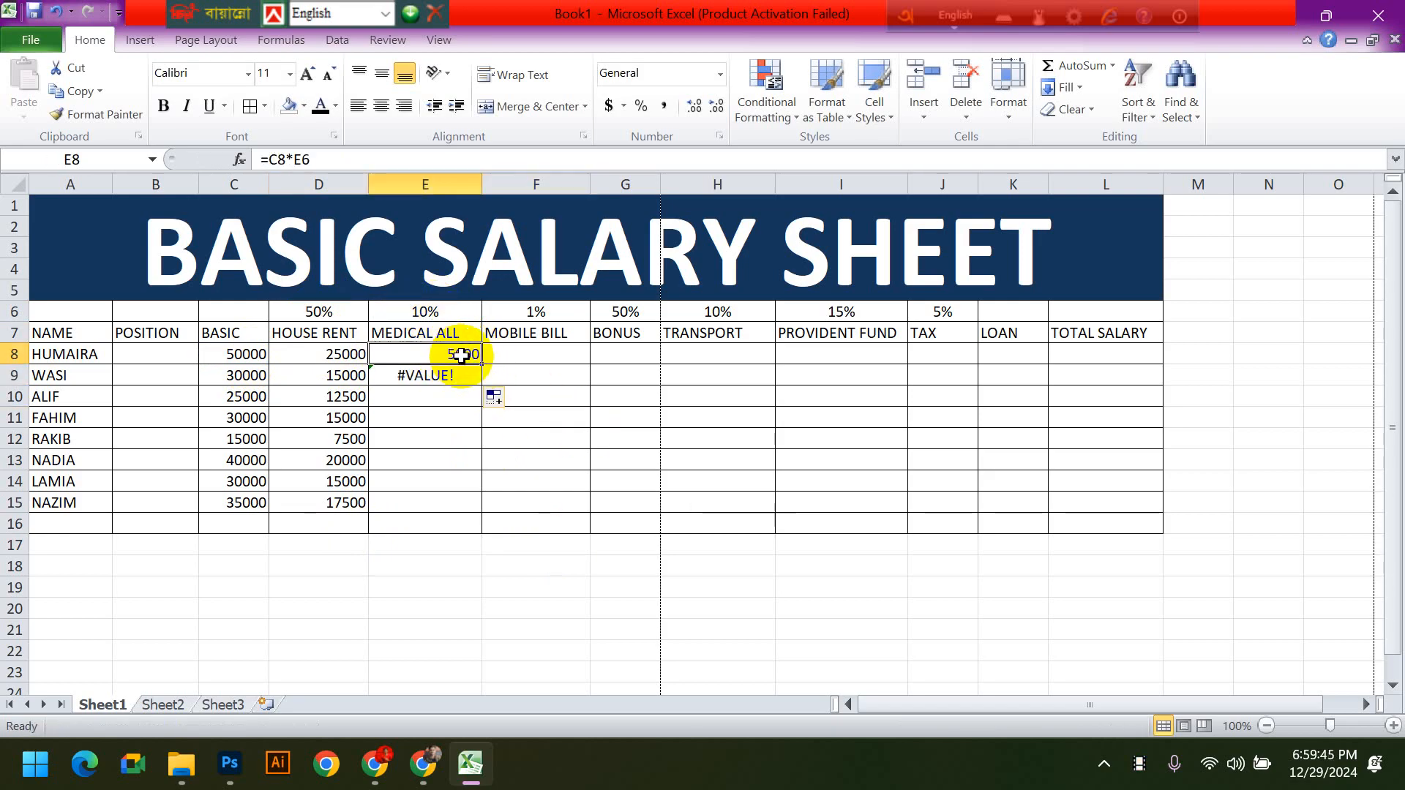
{"action": "left_click", "coordinate": [218, 354]}
{"action": "left_click", "coordinate": [414, 353]}
{"action": "left_click", "coordinate": [434, 314]}
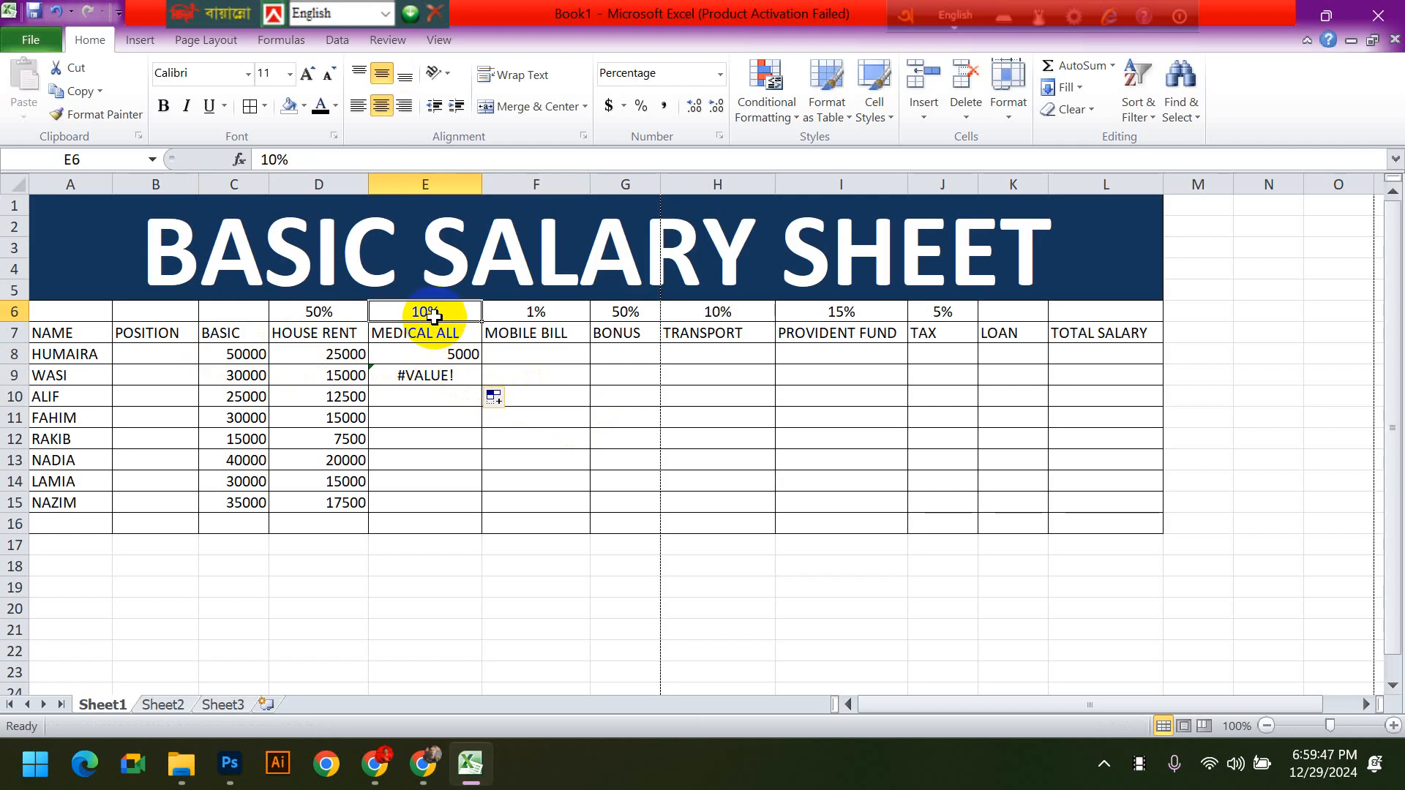
{"action": "left_click", "coordinate": [418, 374]}
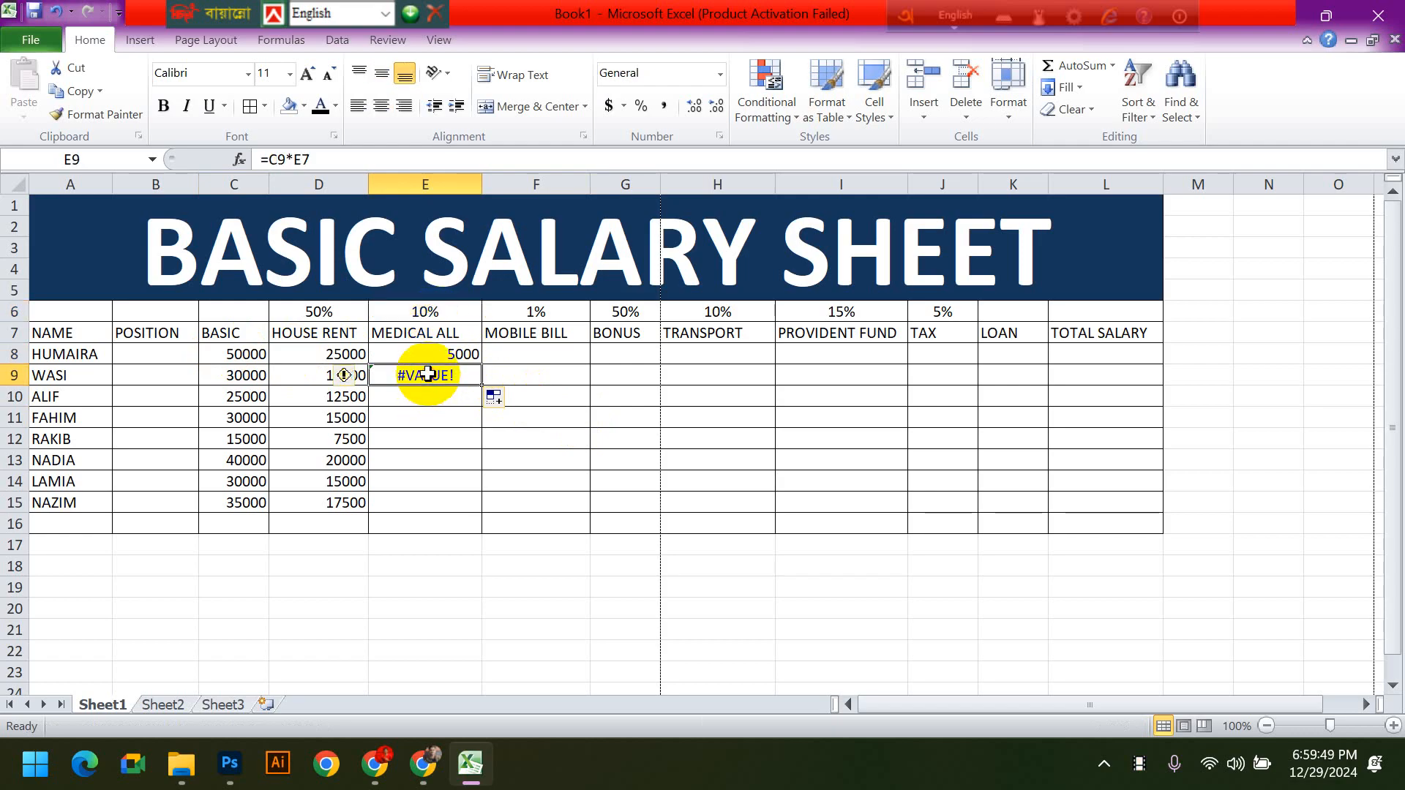
{"action": "left_click", "coordinate": [239, 375]}
{"action": "left_click", "coordinate": [439, 375]}
{"action": "left_click", "coordinate": [426, 332]}
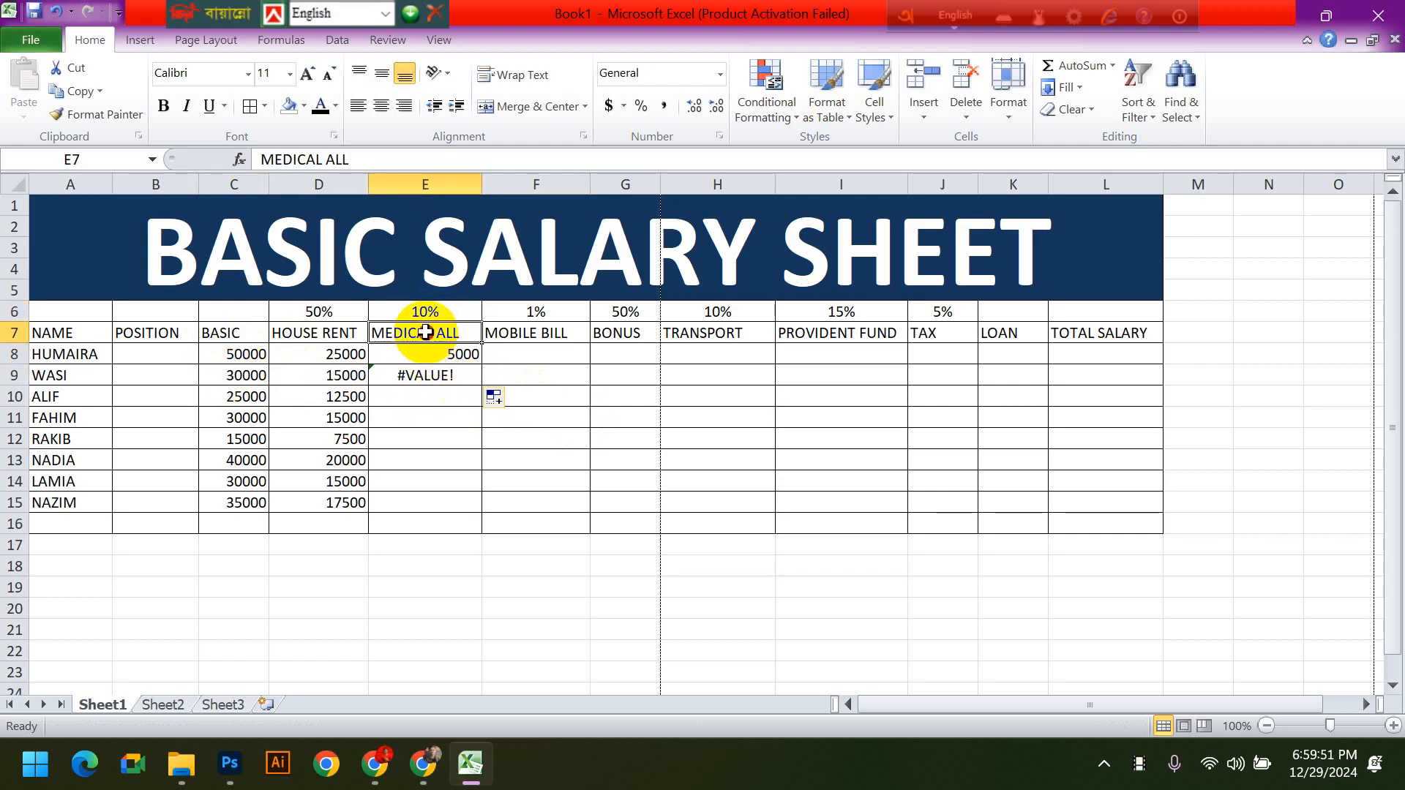
- Clear the MEDICAL ALL formulas from E9 and E8
{"action": "left_click", "coordinate": [422, 375]}
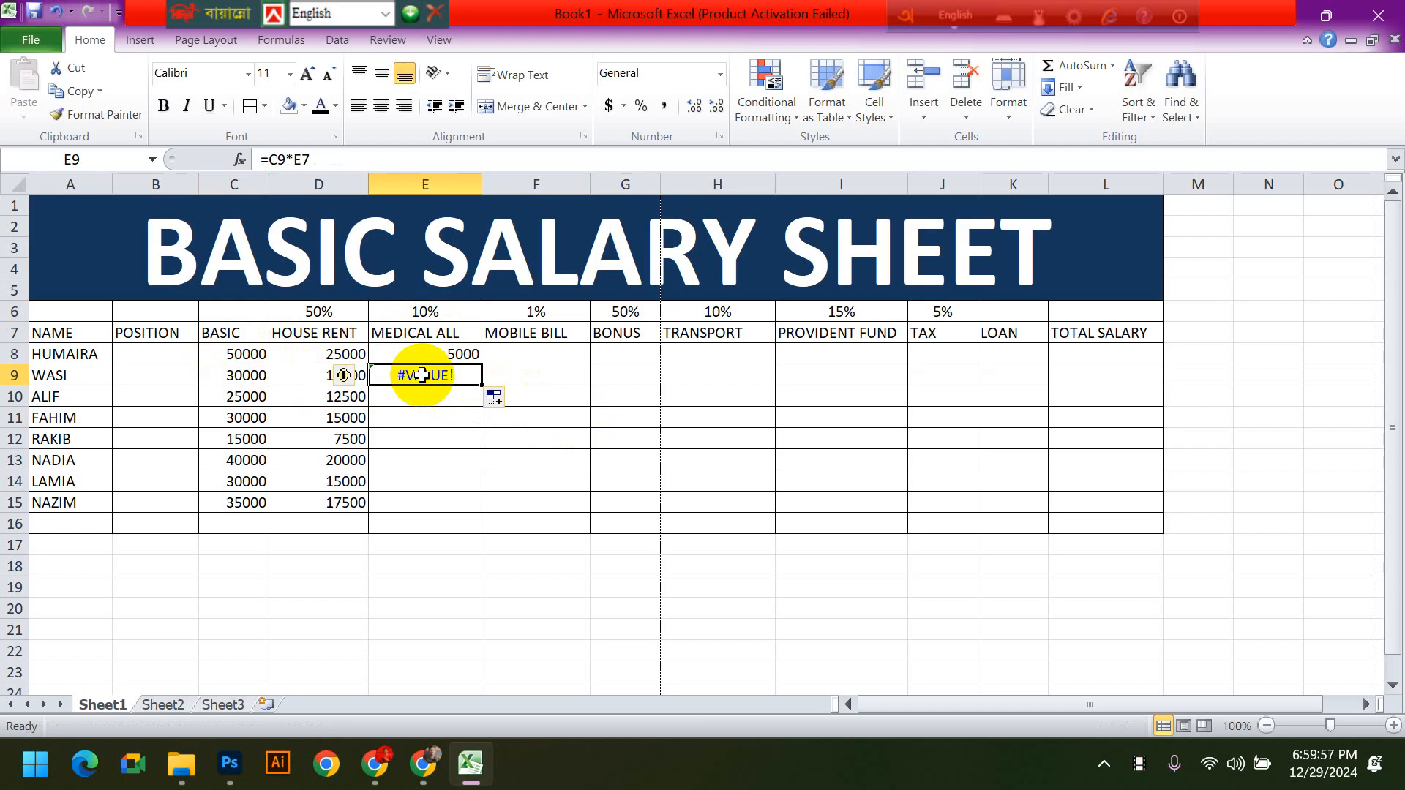
{"action": "key", "text": "Delete"}
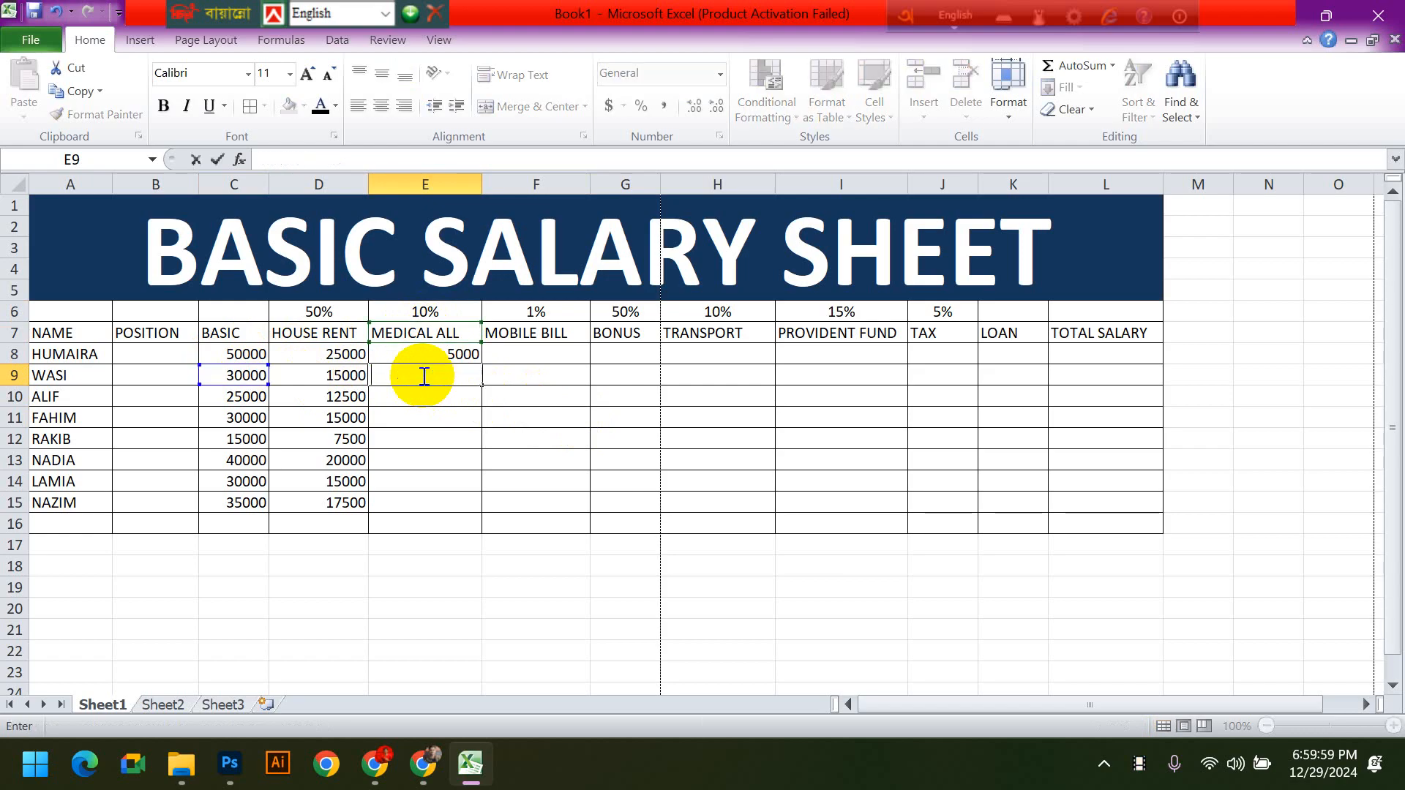
{"action": "left_click", "coordinate": [464, 355]}
{"action": "key", "text": "Delete"}
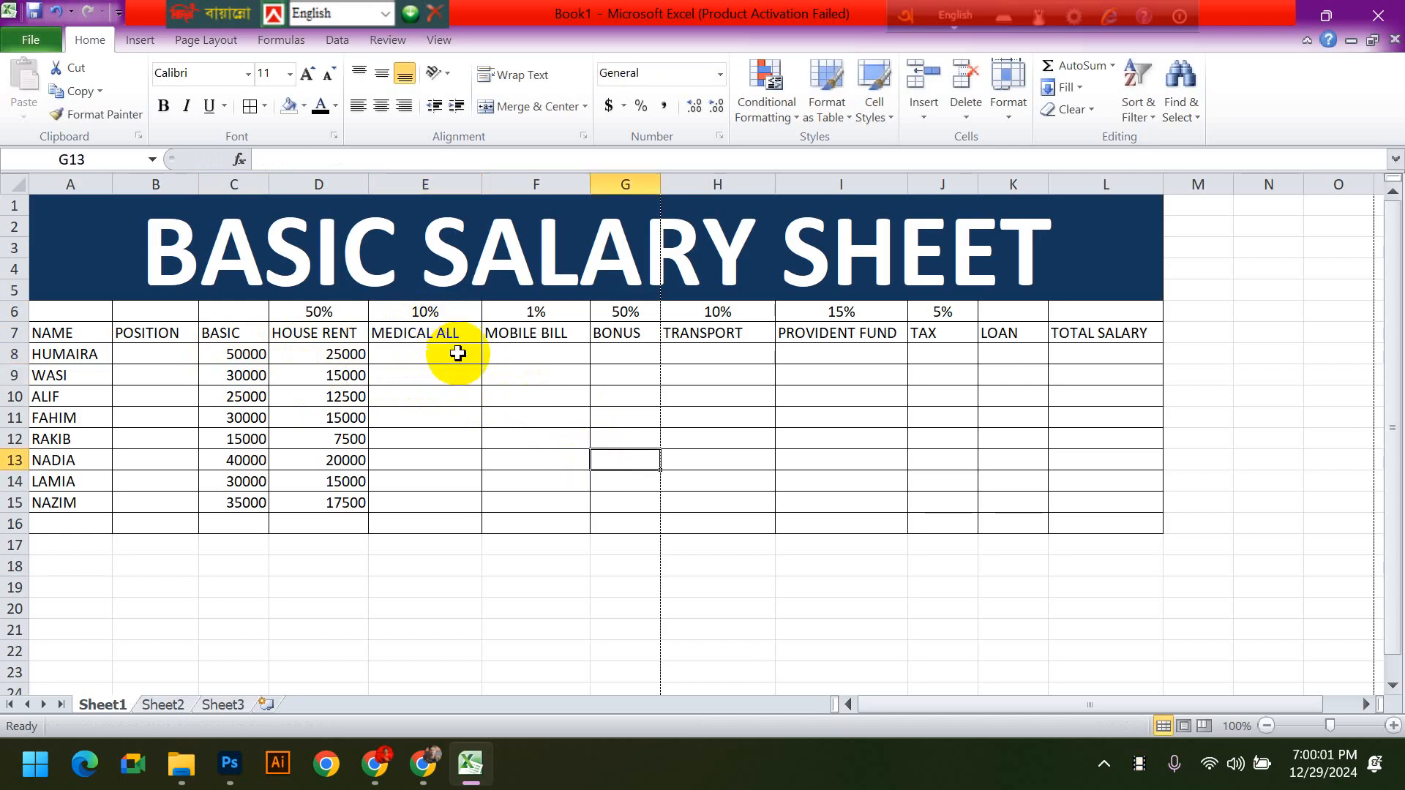
- Enter the formula =C8*10% in MEDICAL ALL cell E8
{"action": "type", "text": "="}
{"action": "left_click", "coordinate": [246, 354]}
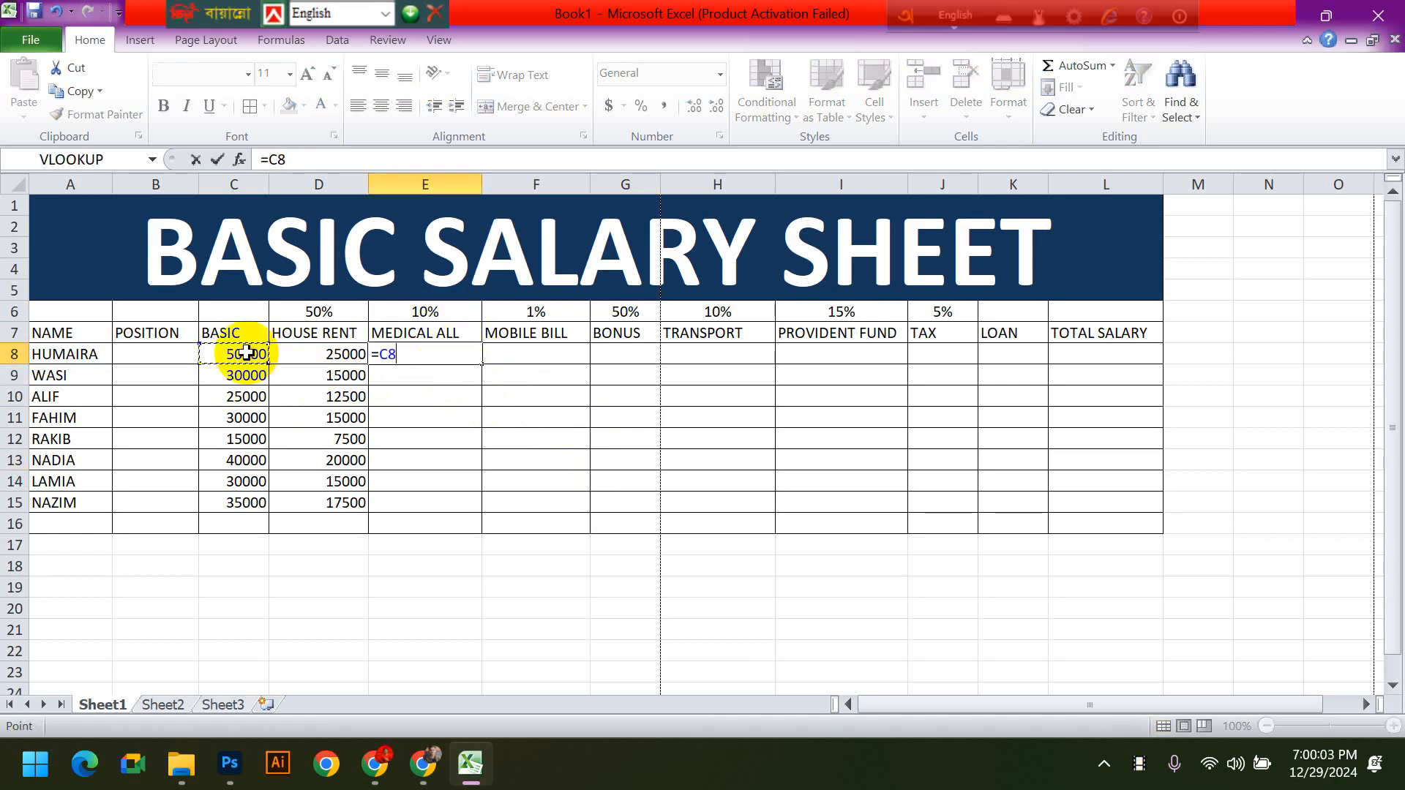
{"action": "type", "text": "*10%"}
{"action": "key", "text": "Return"}
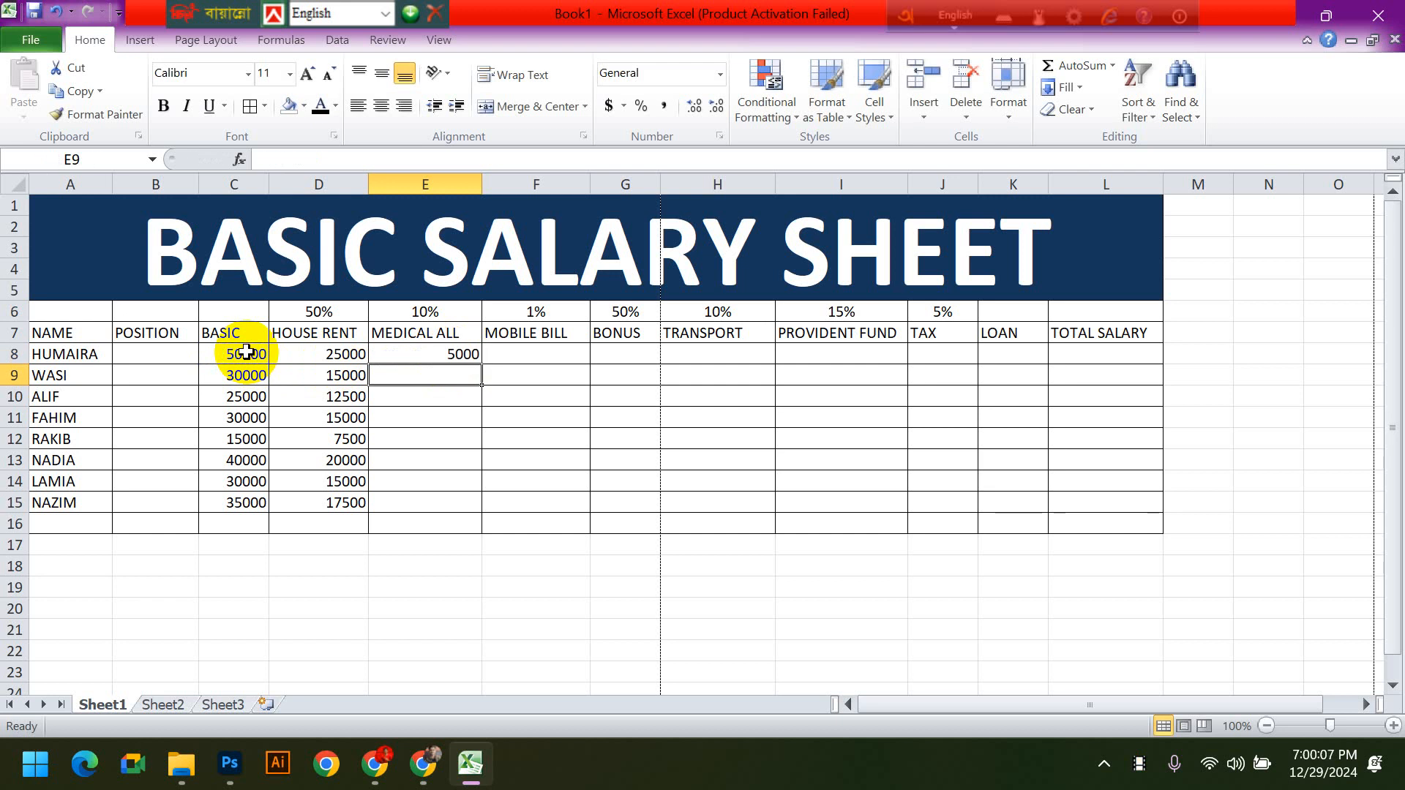
- Copy the MEDICAL ALL formula from E8 down to E15 and select the filled range for review
{"action": "left_click", "coordinate": [457, 354]}
{"action": "left_click_drag", "start_coordinate": [480, 365], "coordinate": [475, 512]}
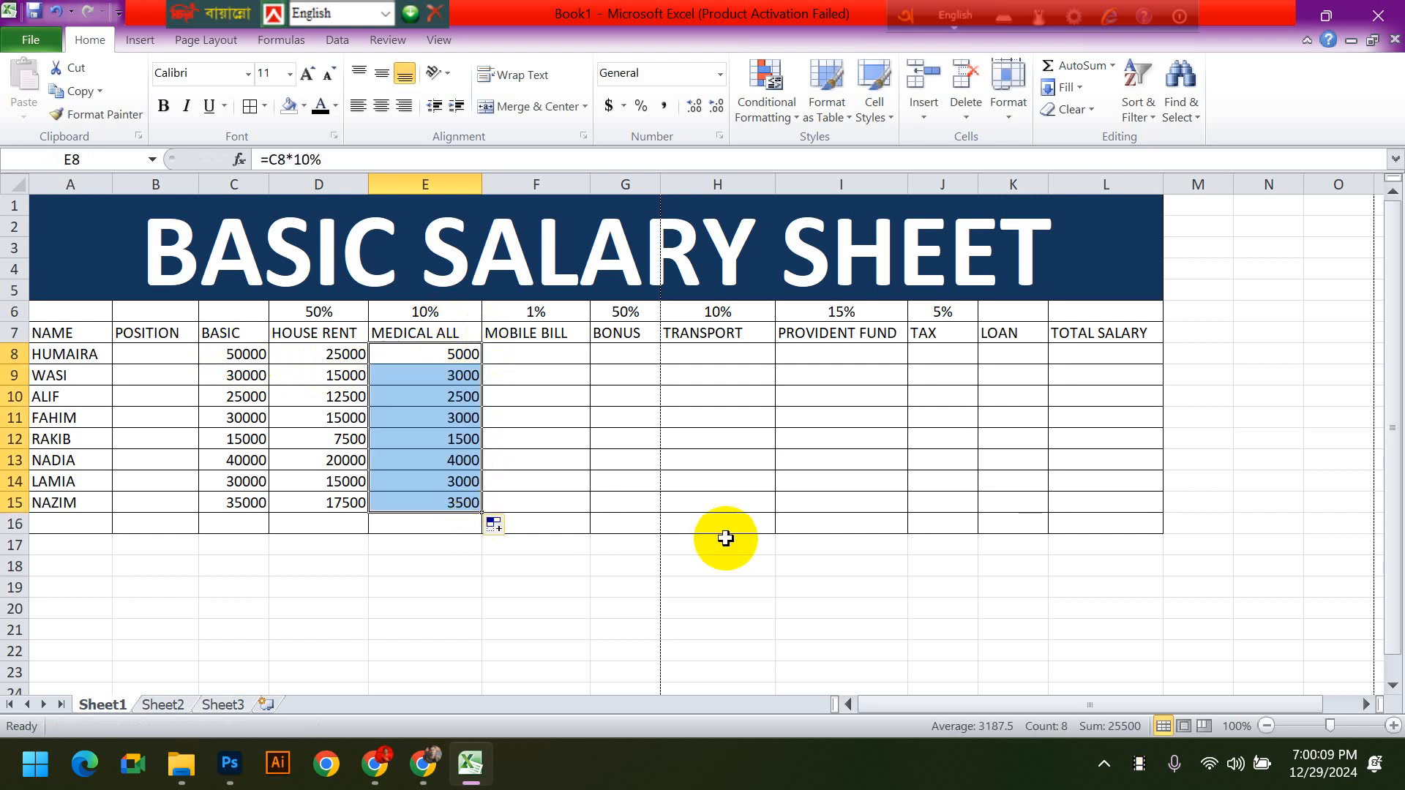
{"action": "left_click", "coordinate": [721, 543]}
{"action": "left_click", "coordinate": [489, 583]}
{"action": "left_click", "coordinate": [433, 314]}
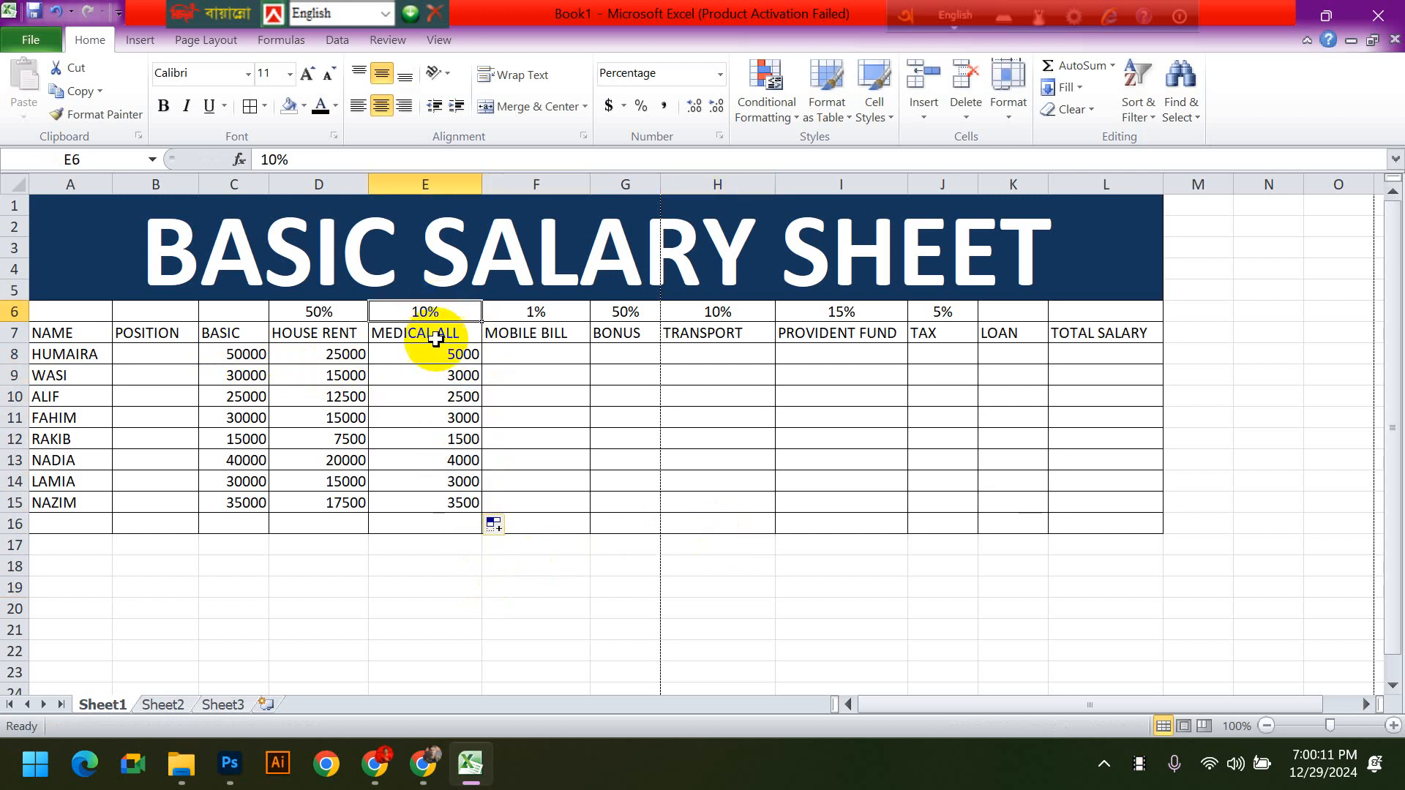
{"action": "left_click_drag", "start_coordinate": [464, 354], "coordinate": [460, 510]}
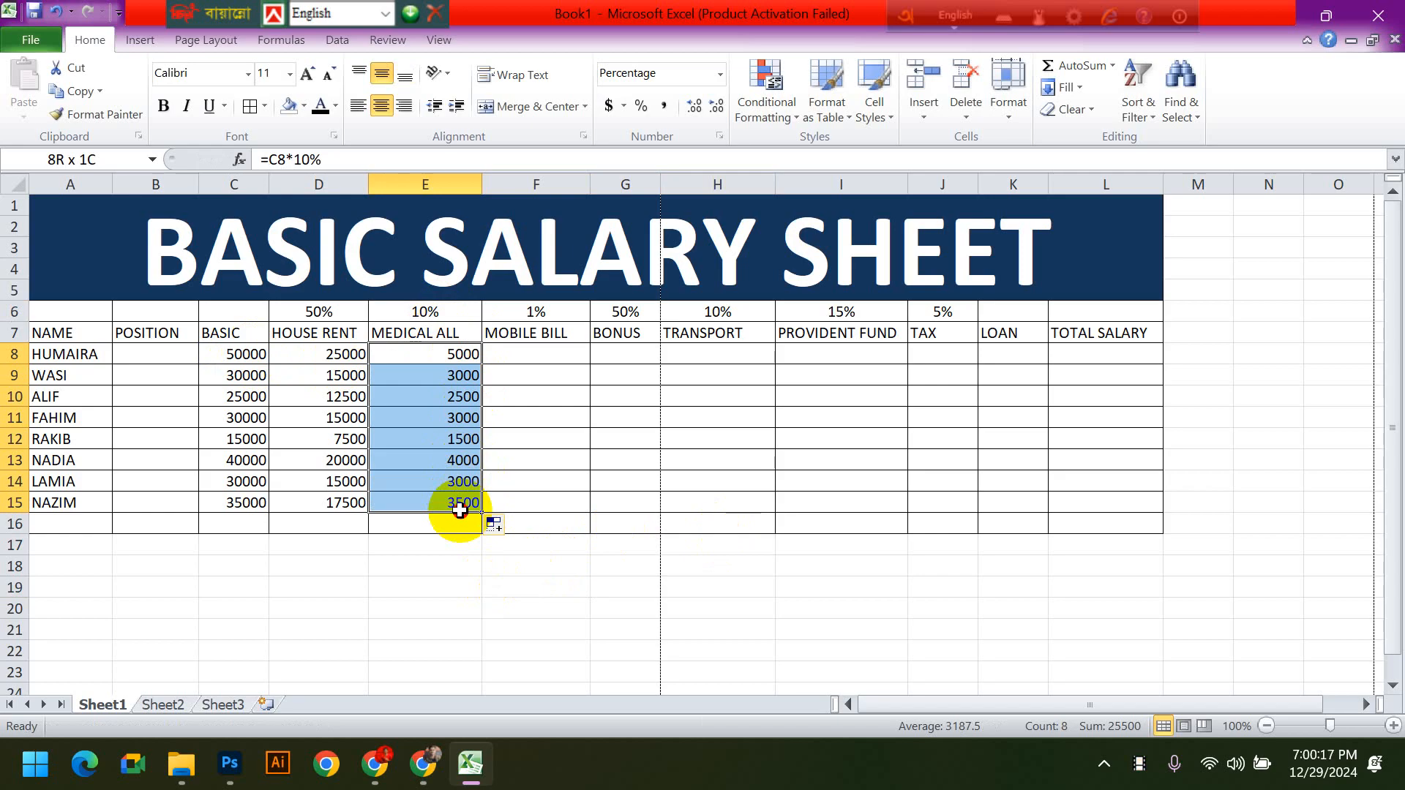
{"action": "left_click_drag", "start_coordinate": [459, 511], "coordinate": [460, 510]}
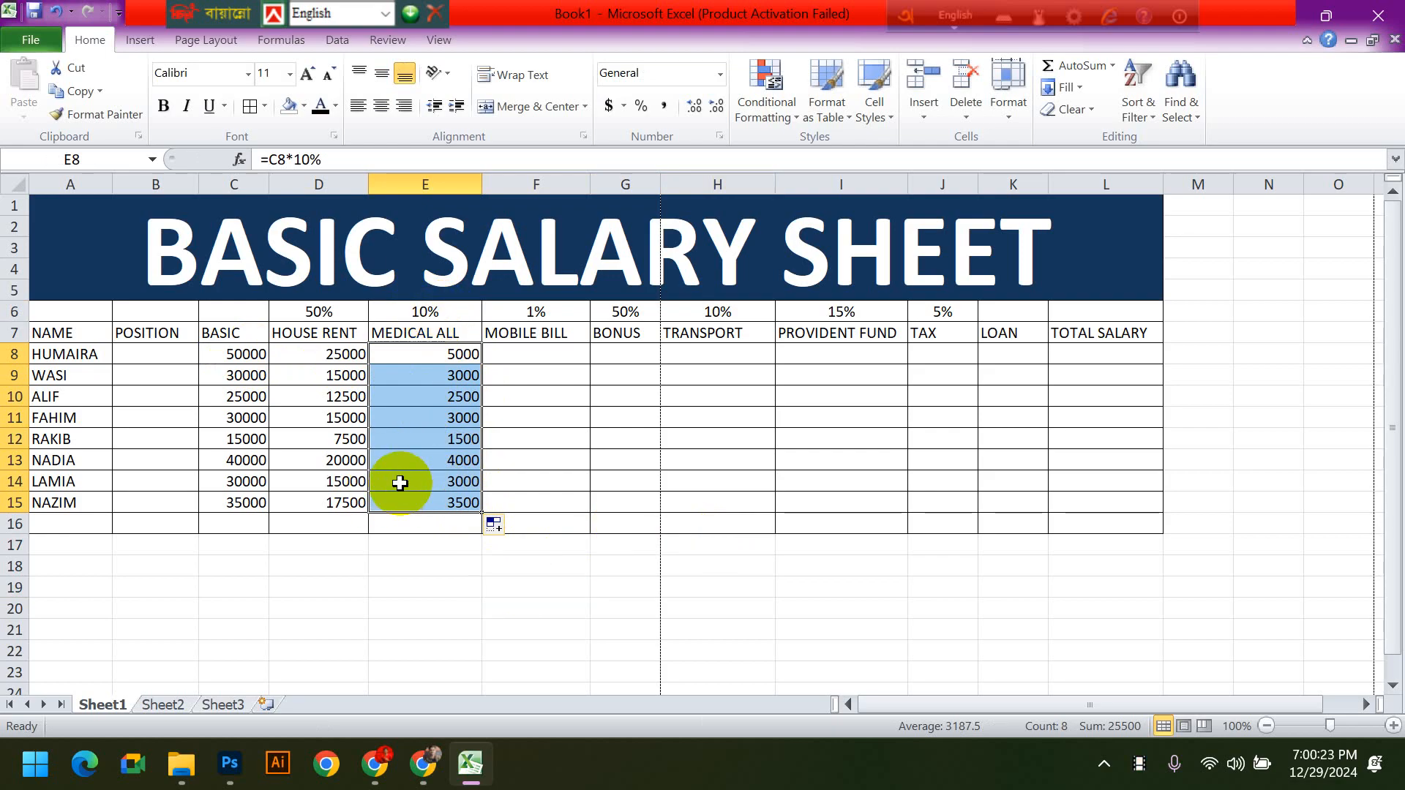
- Clear the MEDICAL ALL formulas from cells E8 to E15
{"action": "left_click", "coordinate": [614, 459]}
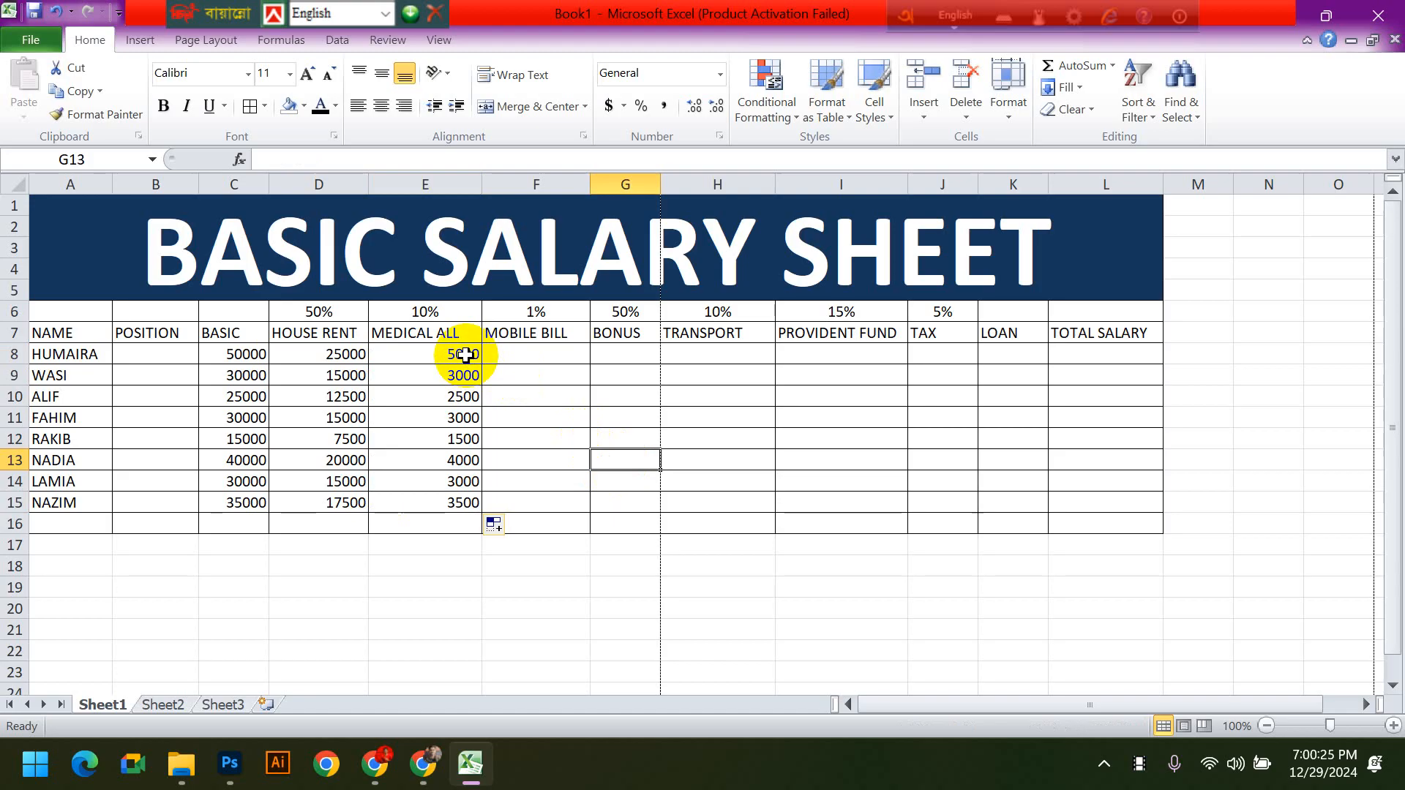
{"action": "left_click_drag", "start_coordinate": [466, 356], "coordinate": [444, 502]}
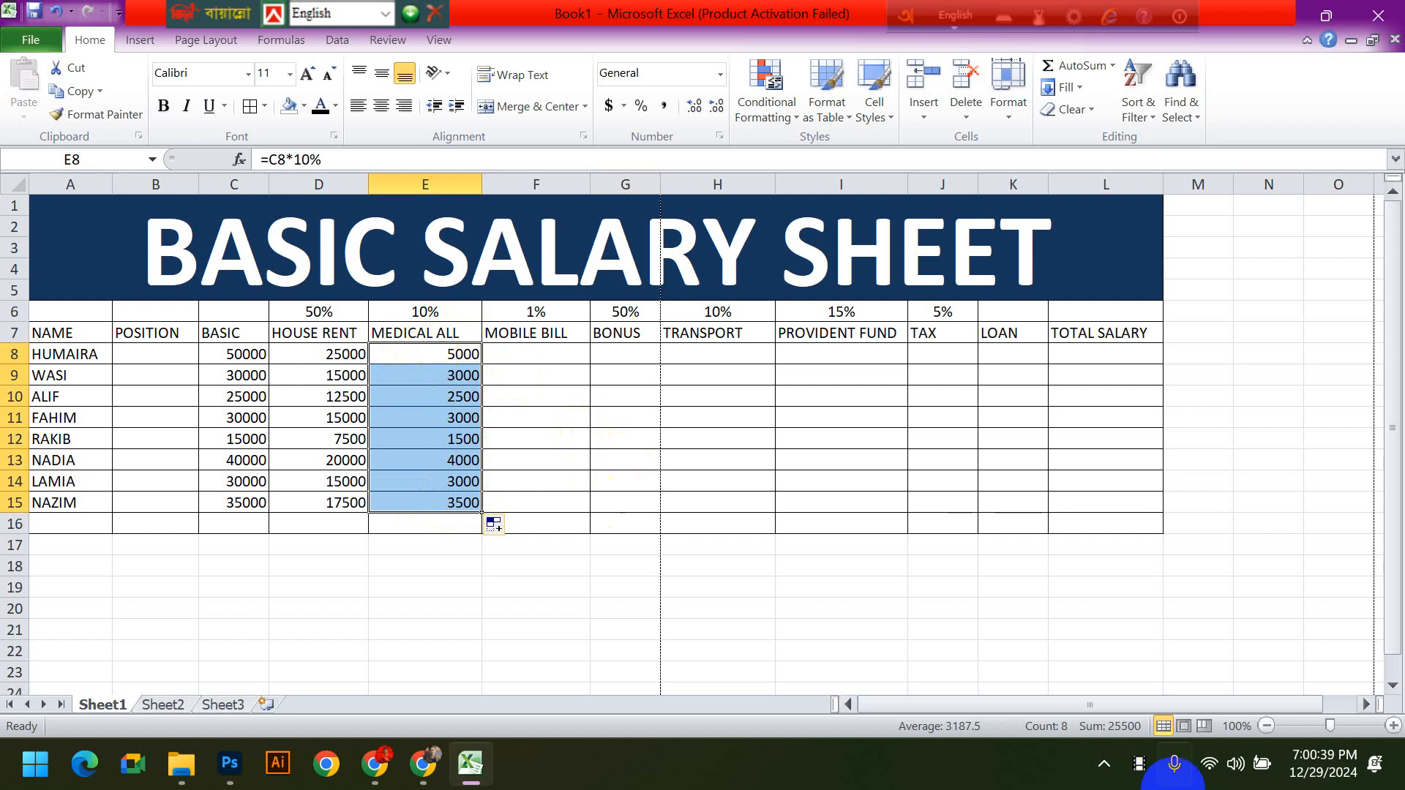
{"action": "key", "text": "BackSpace"}
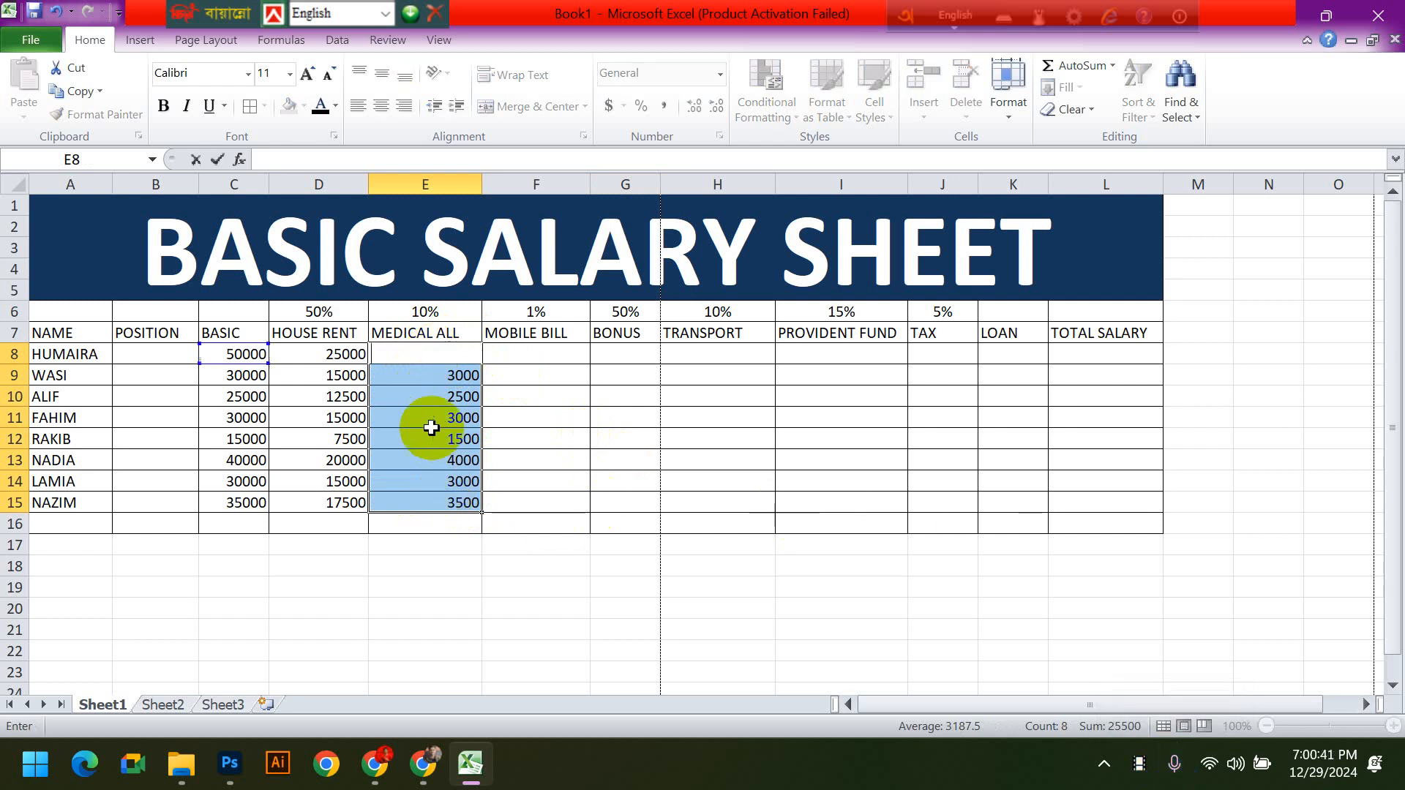
{"action": "left_click", "coordinate": [527, 495]}
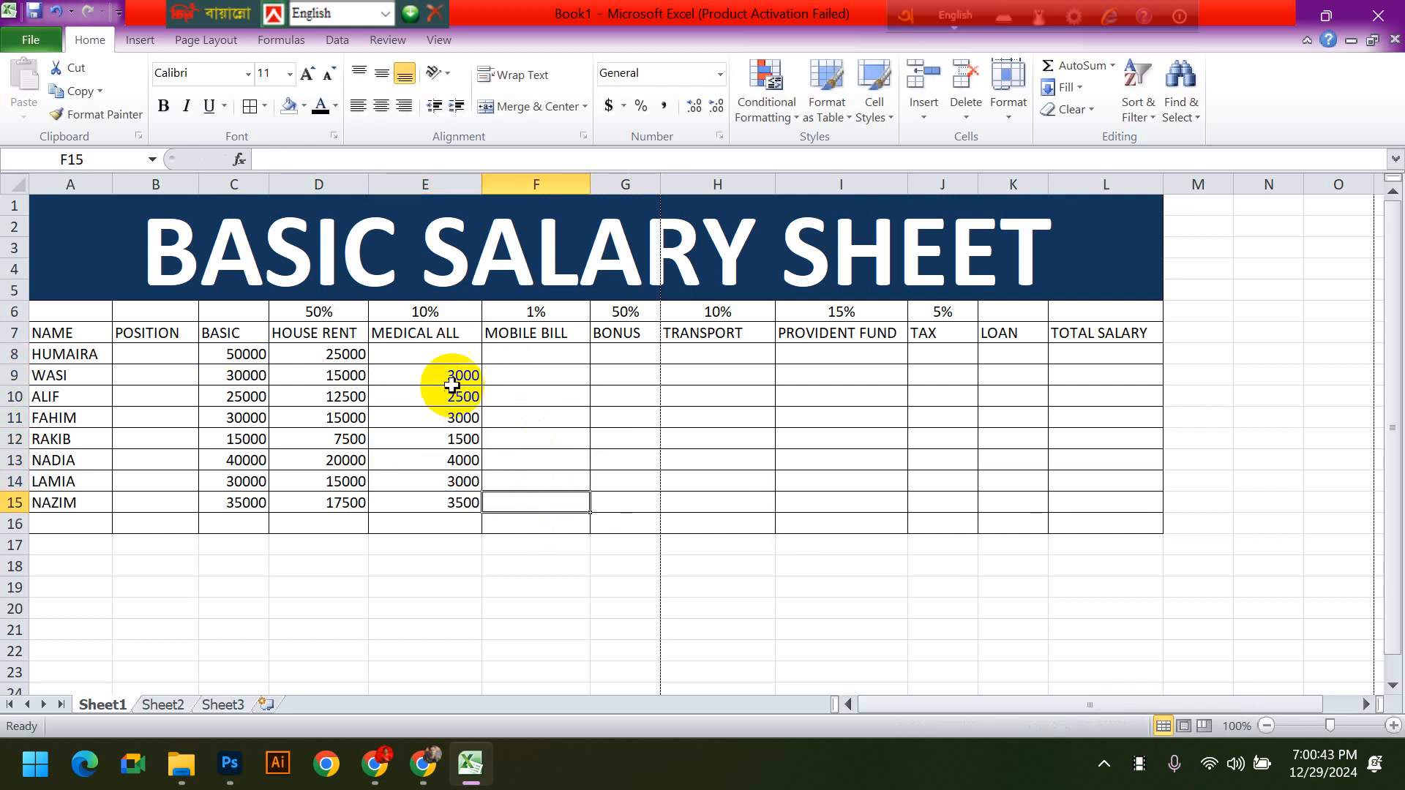
{"action": "left_click_drag", "start_coordinate": [468, 373], "coordinate": [457, 497]}
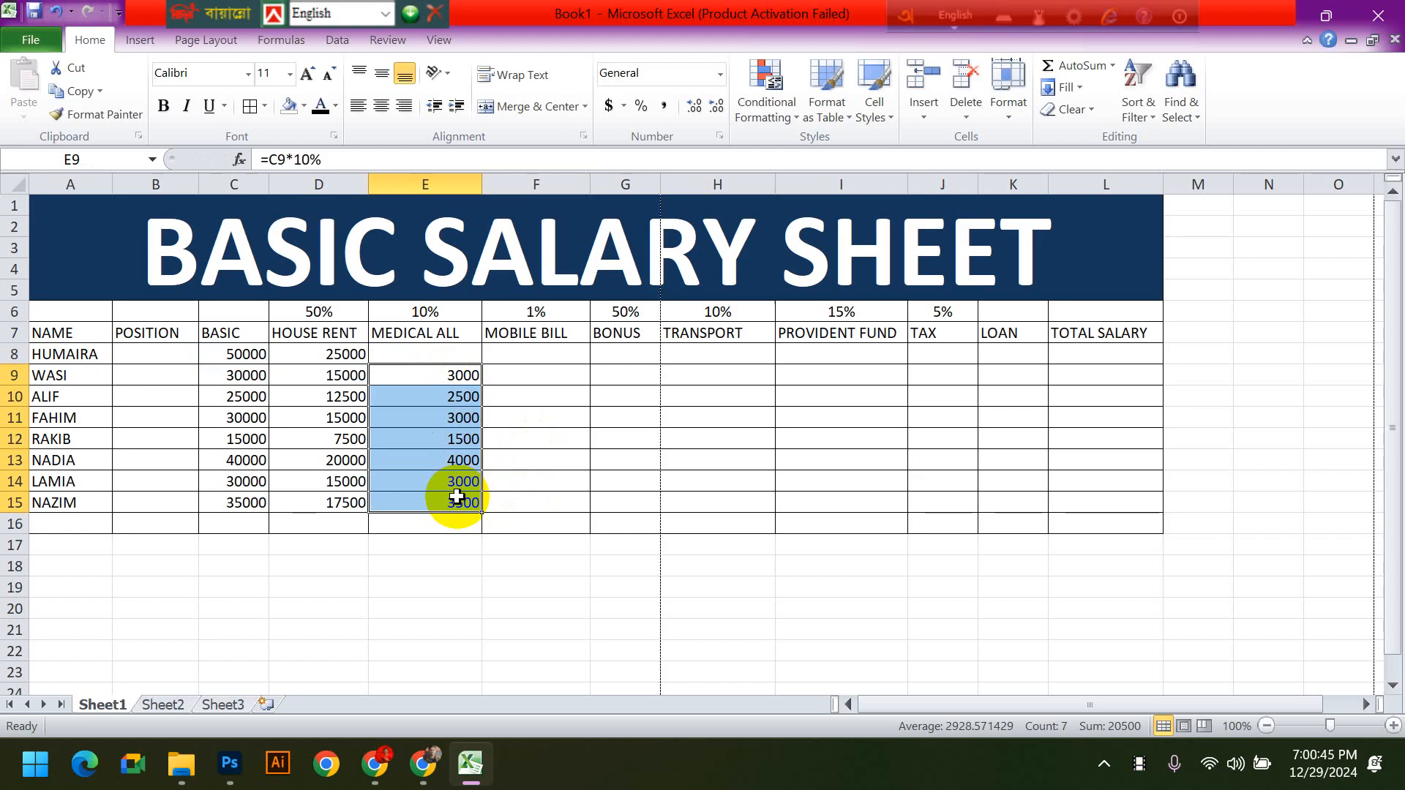
{"action": "key", "text": "Delete"}
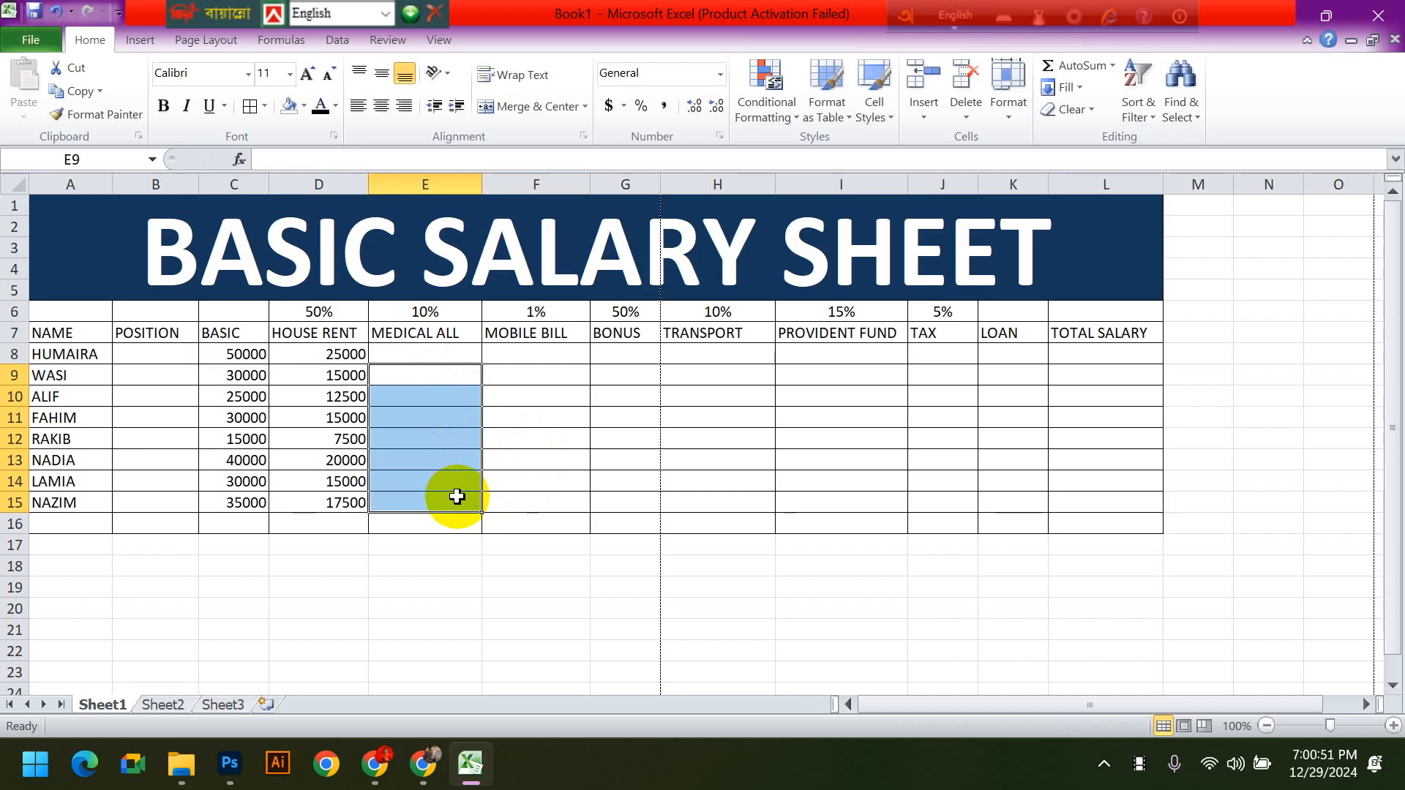
{"action": "left_click", "coordinate": [612, 457]}
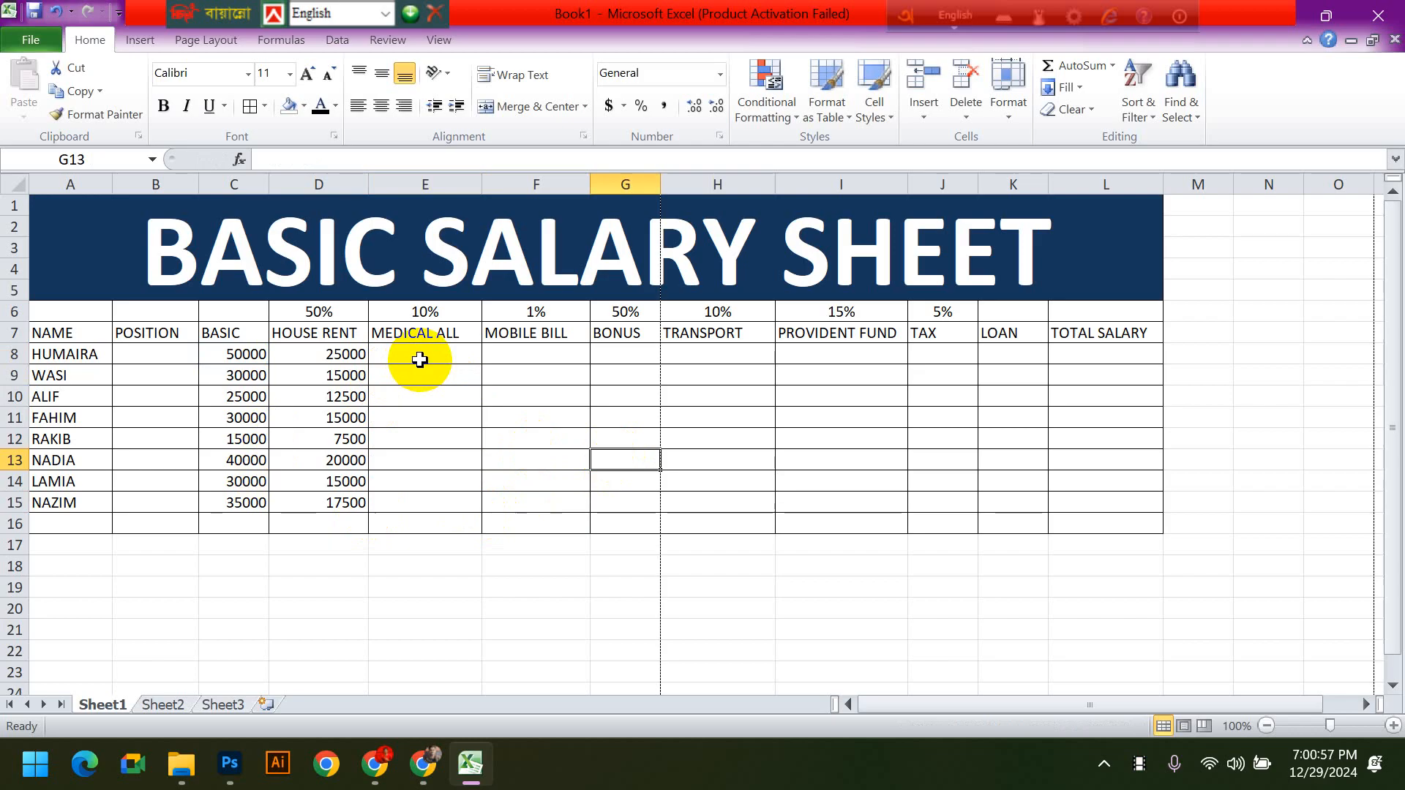
{"action": "left_click", "coordinate": [663, 416]}
{"action": "left_click", "coordinate": [409, 355]}
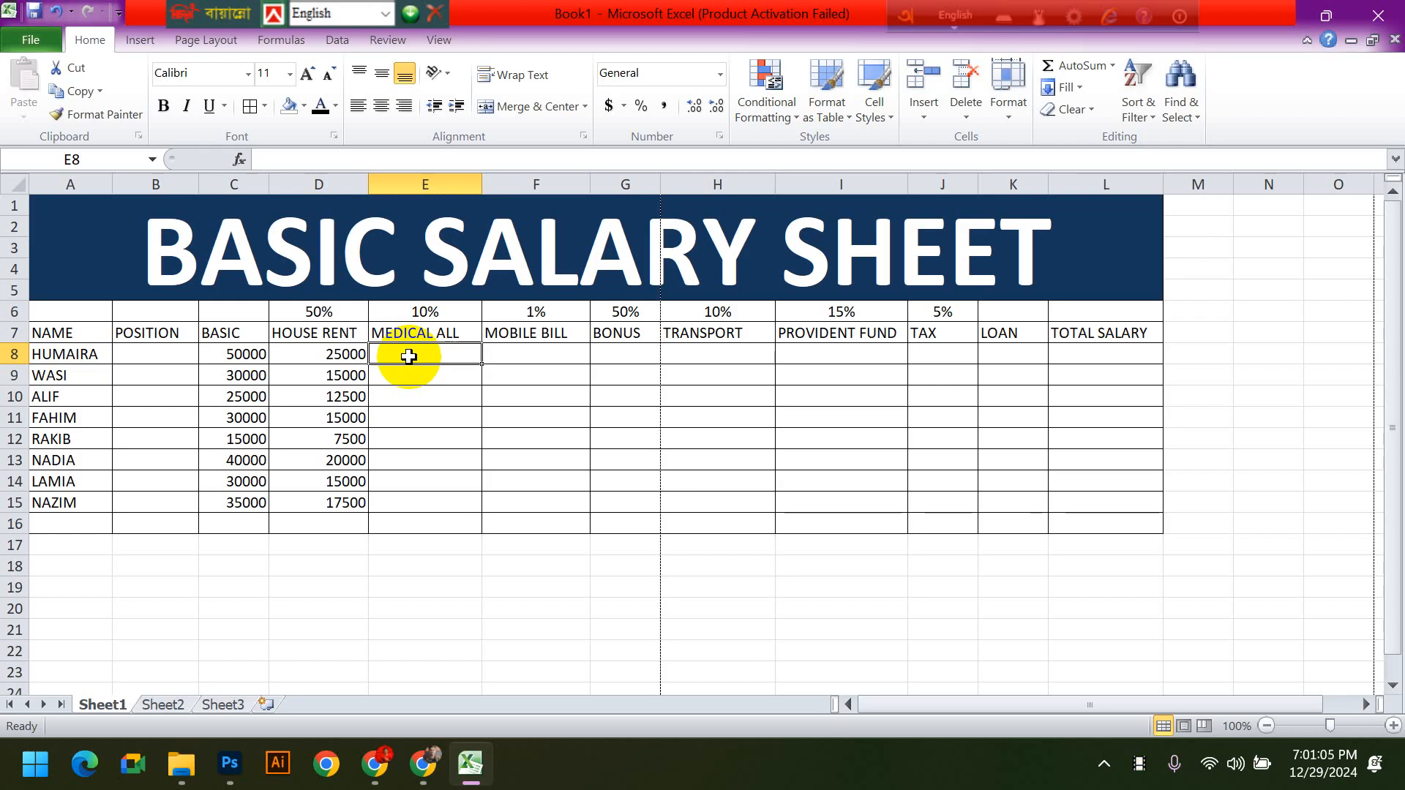
{"action": "left_click", "coordinate": [420, 311]}
{"action": "left_click_drag", "start_coordinate": [430, 358], "coordinate": [437, 494]}
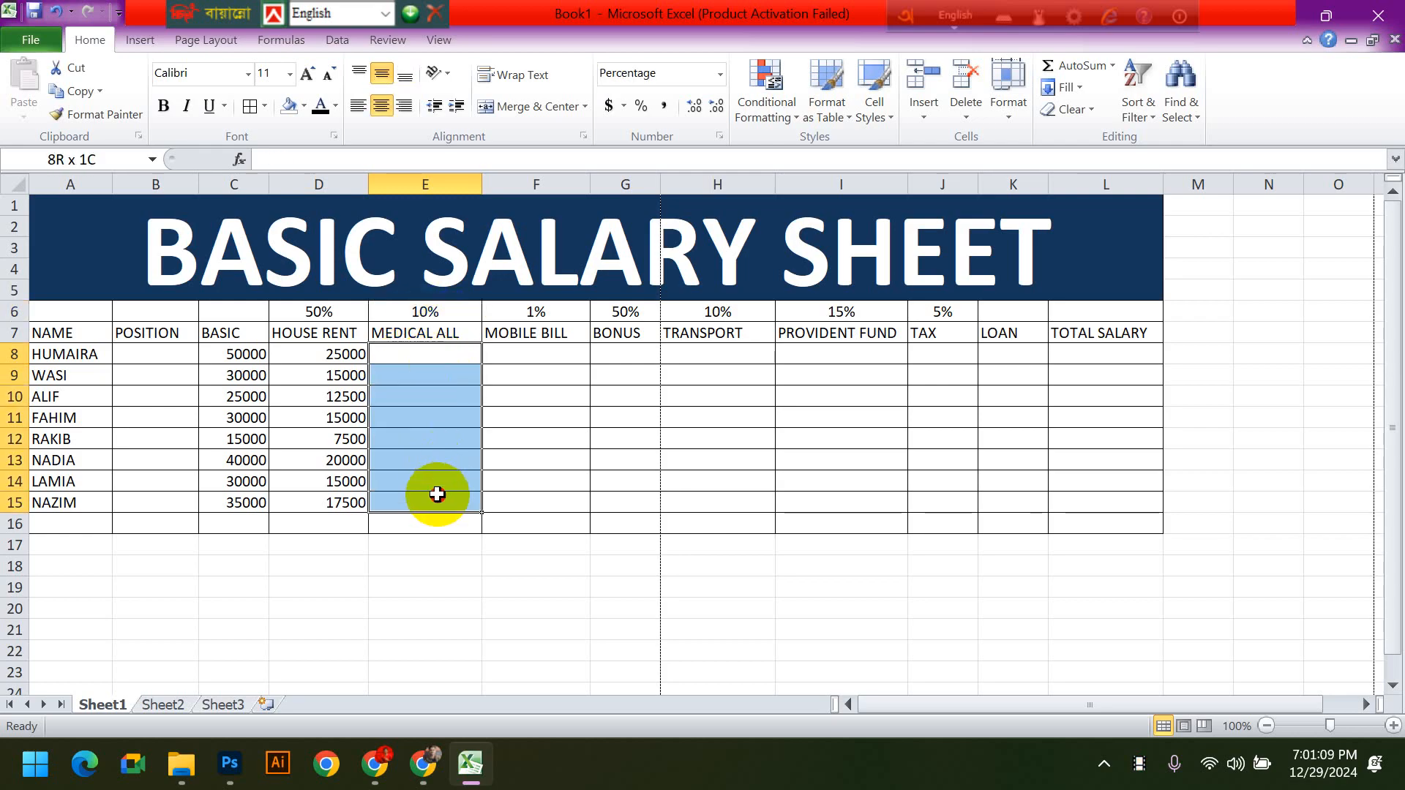
{"action": "left_click", "coordinate": [627, 515]}
- Enter the formula =C8*$E$6 in MEDICAL ALL cell E8, using an absolute reference to the rate cell
{"action": "left_click", "coordinate": [447, 358]}
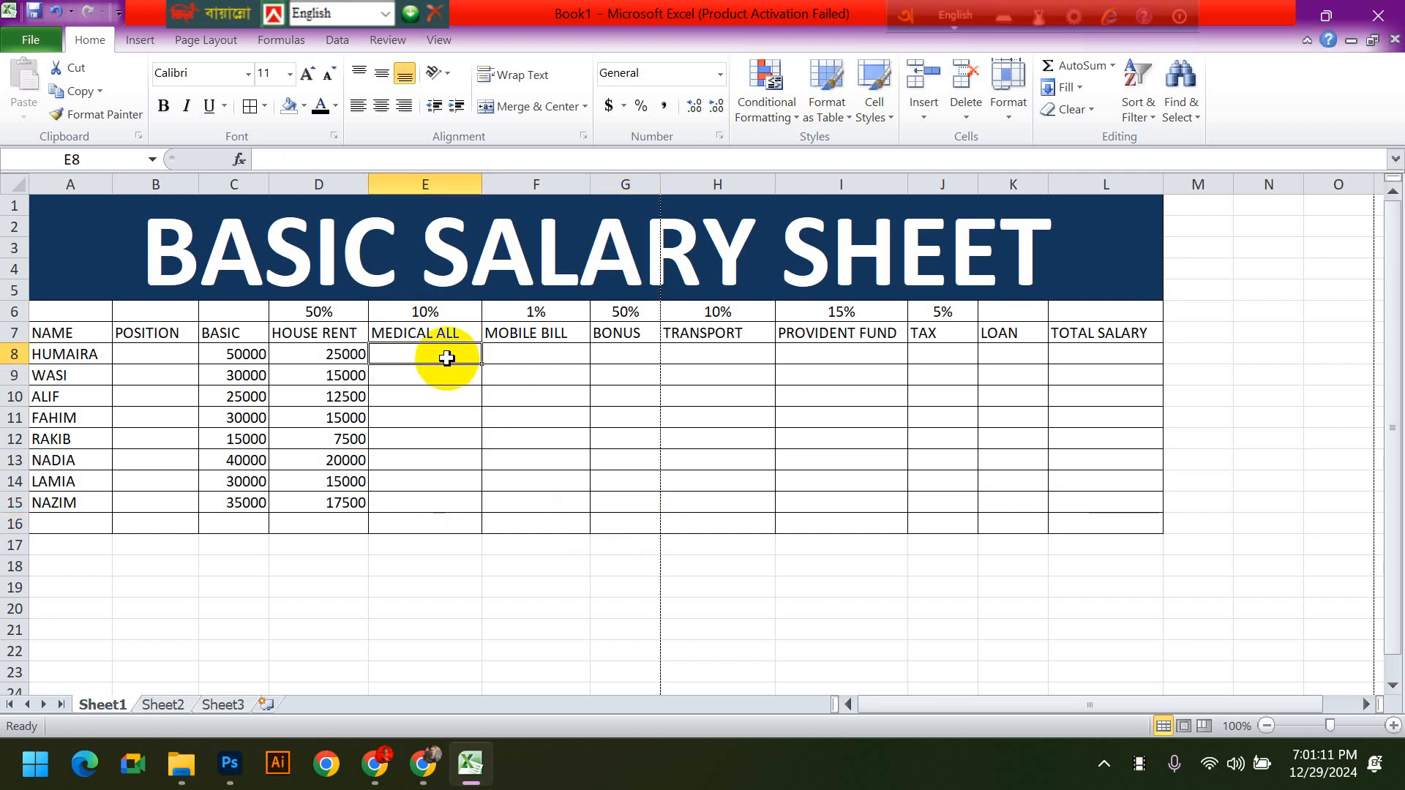
{"action": "type", "text": "="}
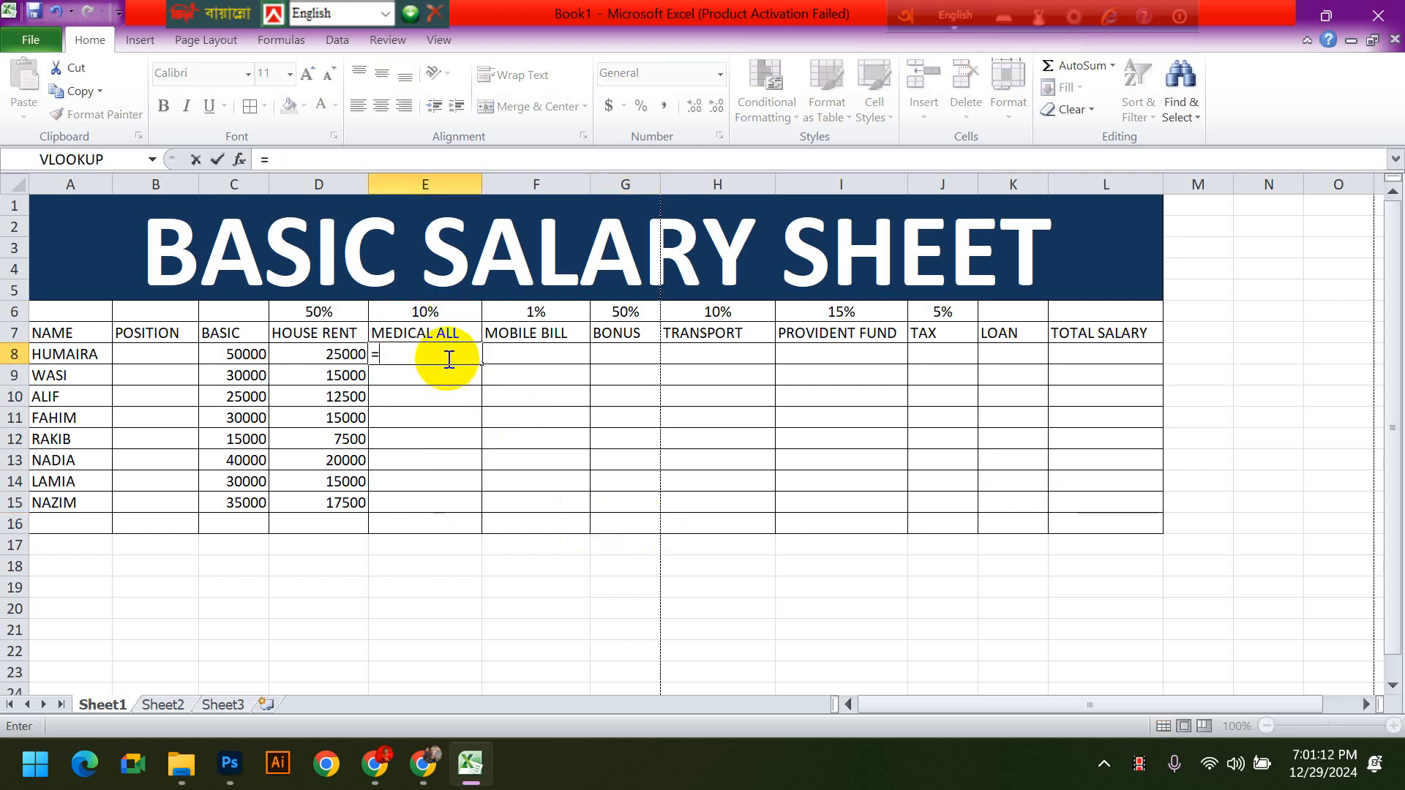
{"action": "left_click", "coordinate": [229, 354]}
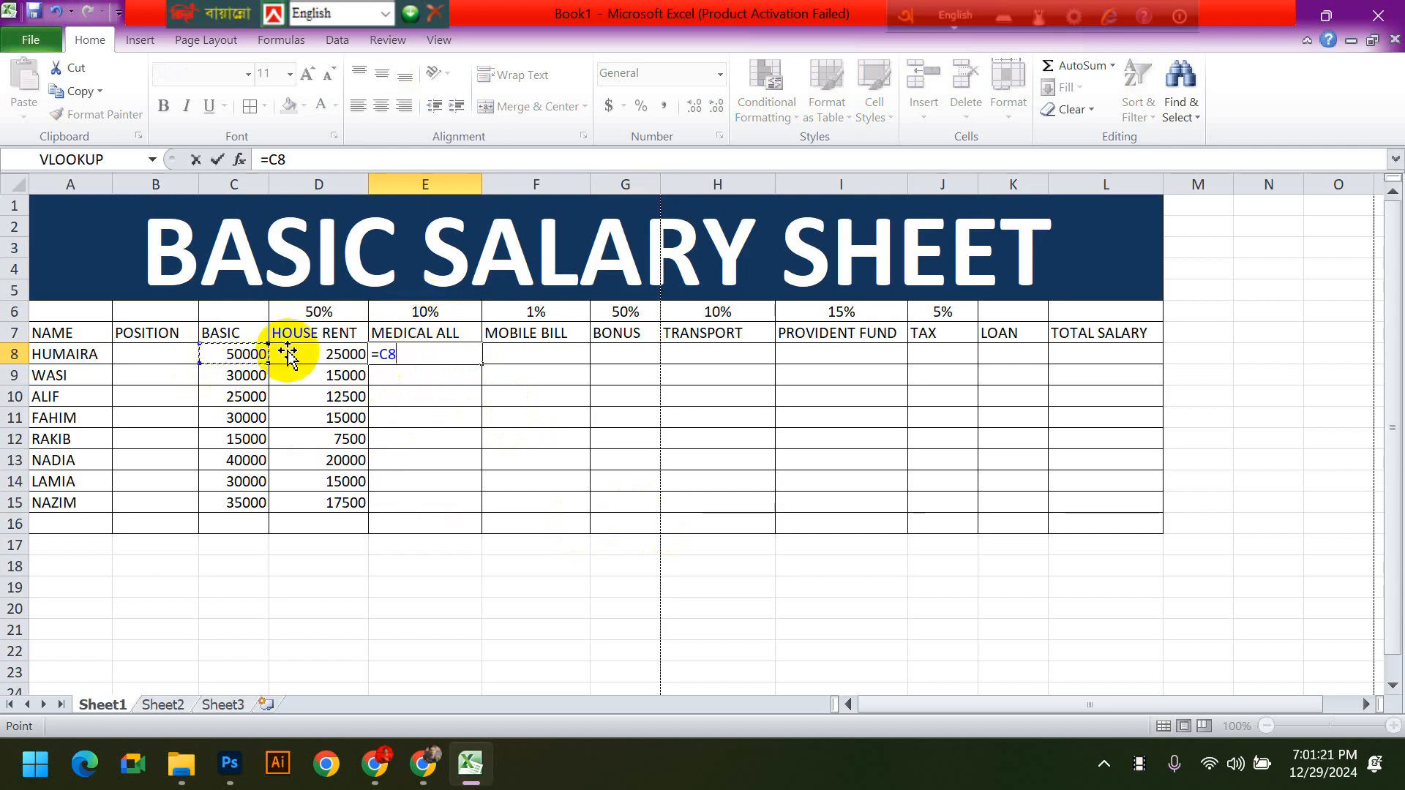
{"action": "type", "text": "*"}
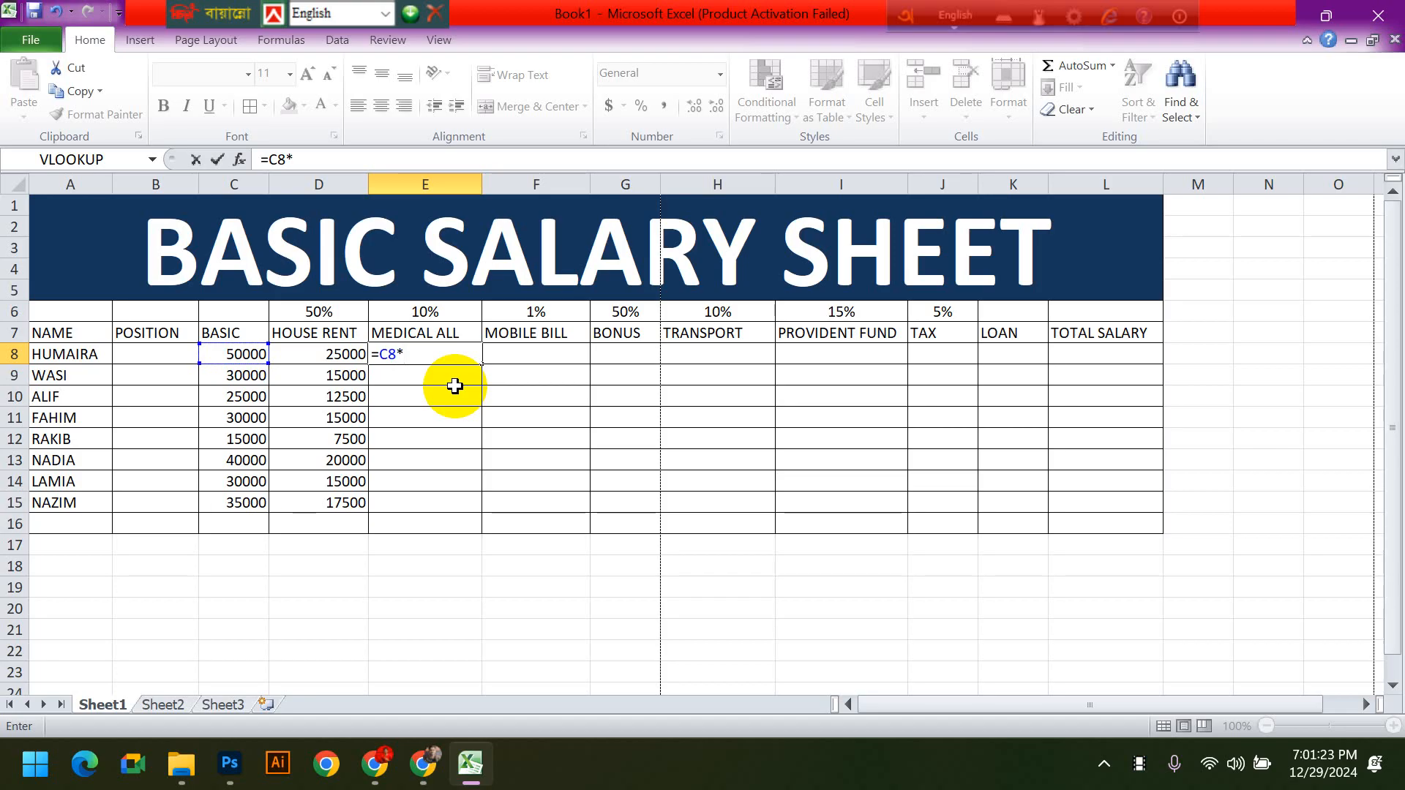
{"action": "left_click", "coordinate": [420, 313]}
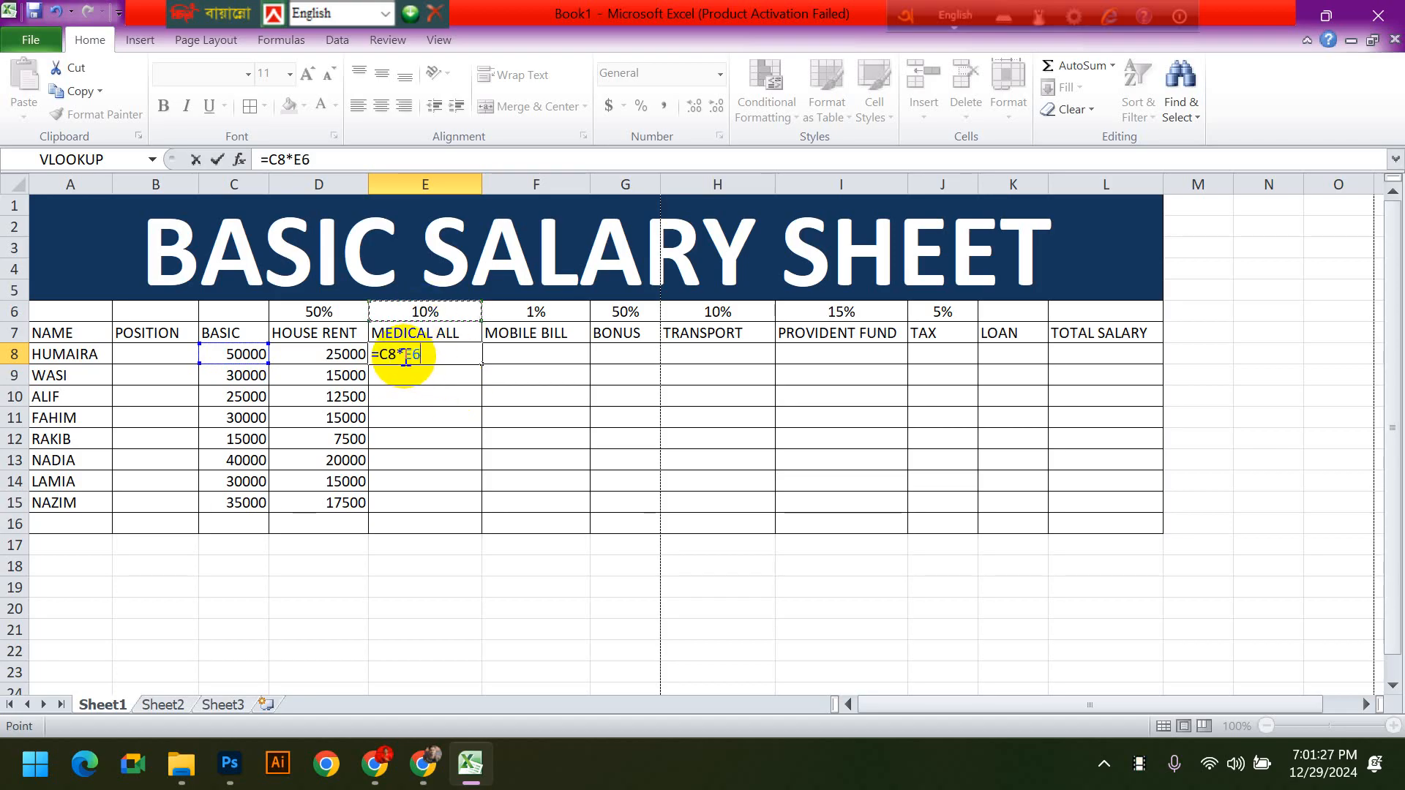
{"action": "left_click", "coordinate": [469, 362]}
{"action": "type", "text": "$"}
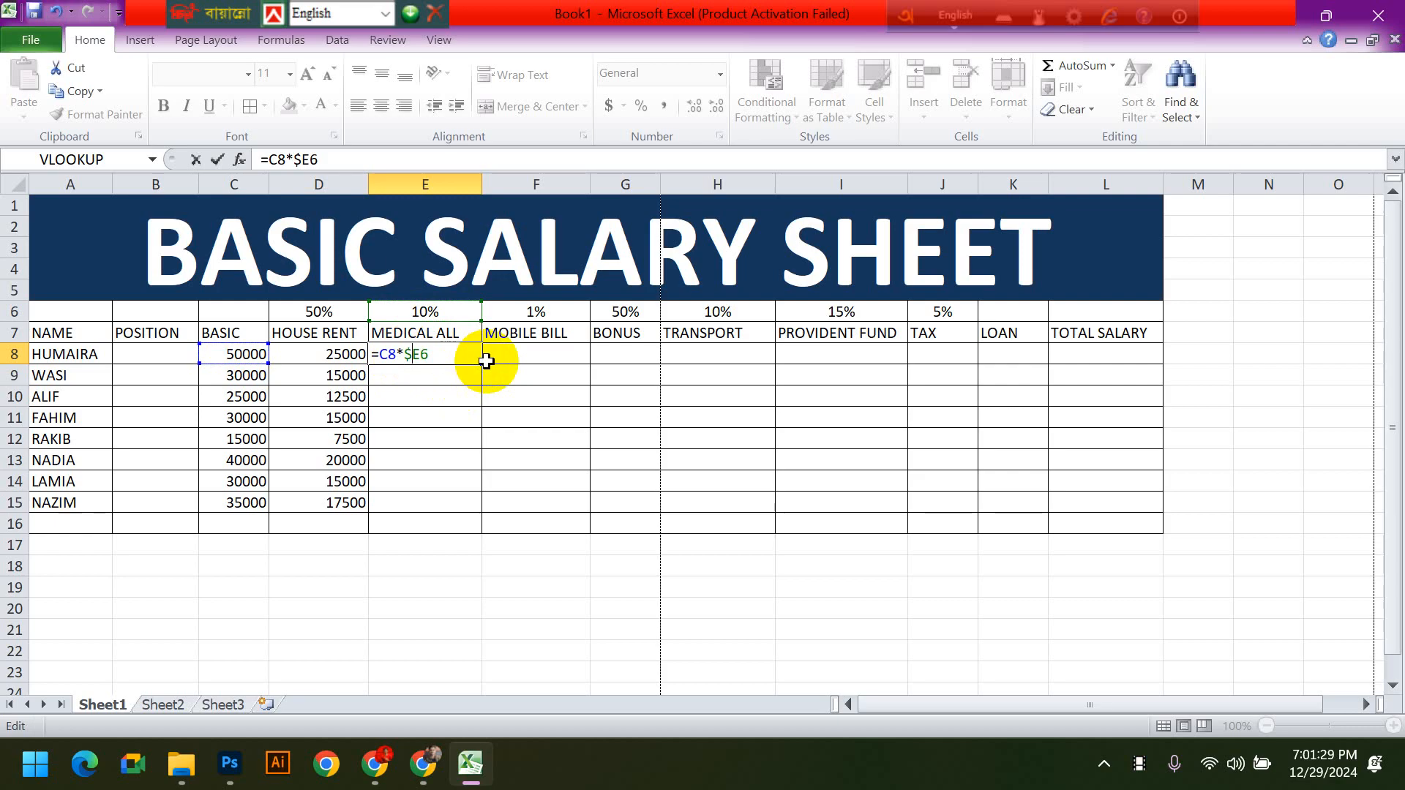
{"action": "left_click", "coordinate": [418, 353]}
{"action": "type", "text": "$"}
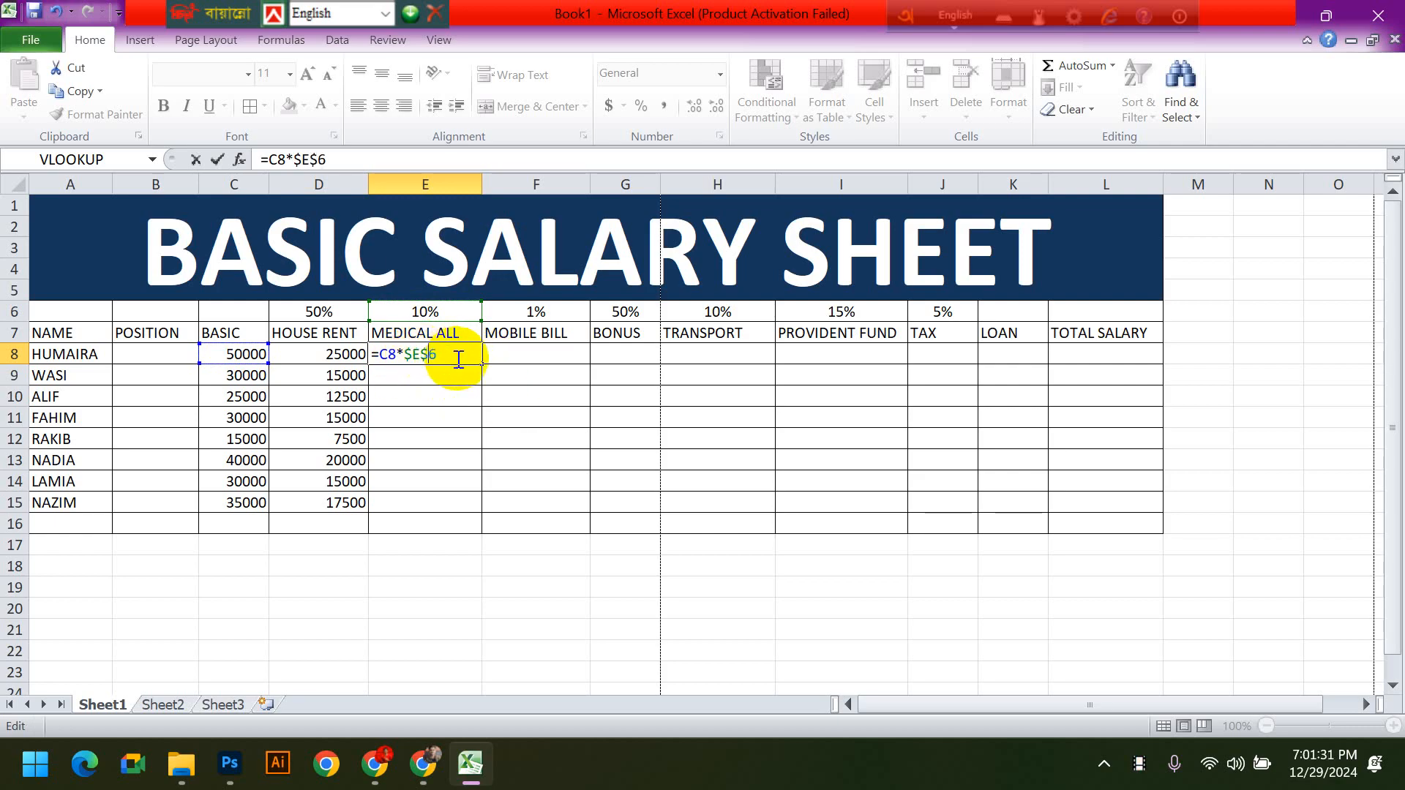
{"action": "key", "text": "Return"}
- Copy the MEDICAL ALL formula from E8 down to E15
{"action": "left_click", "coordinate": [461, 358]}
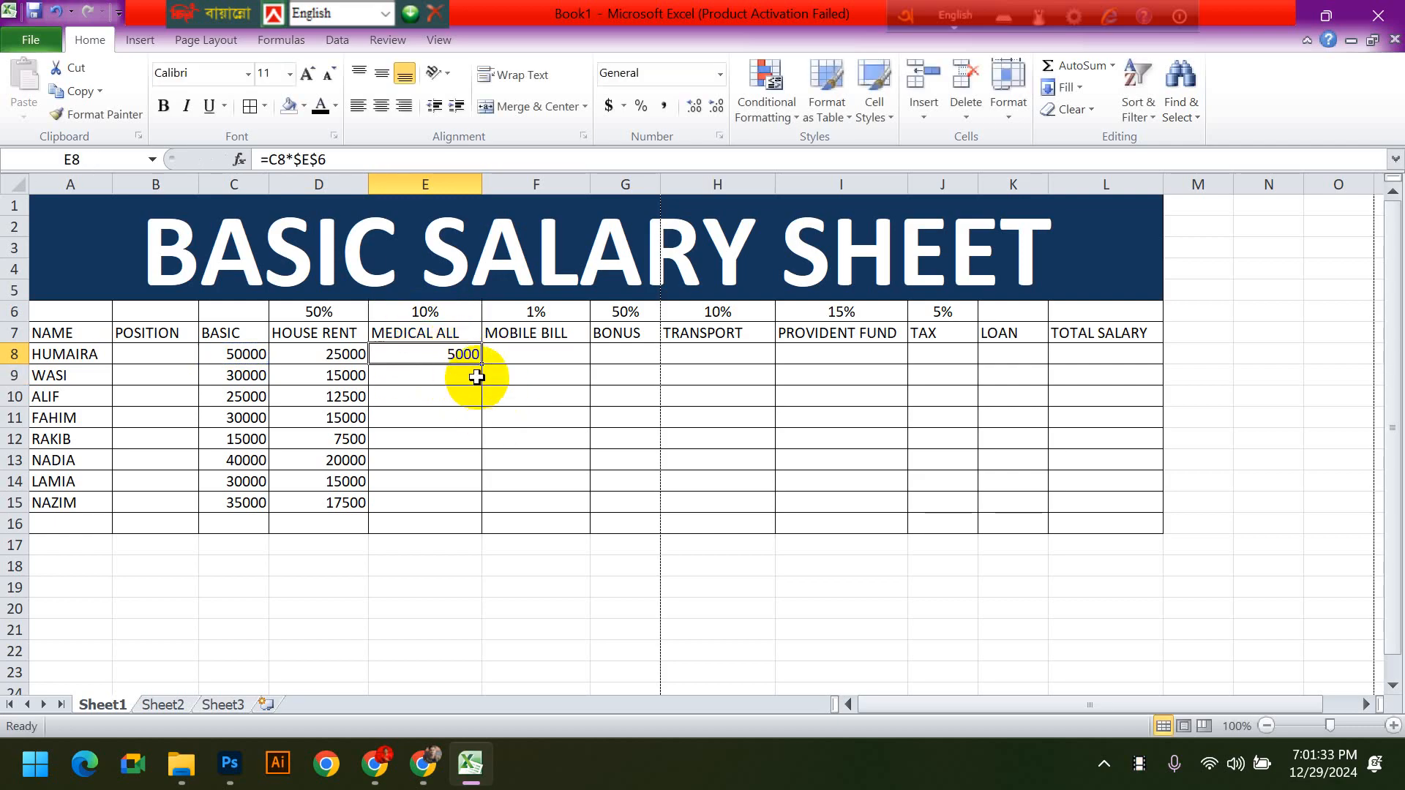
{"action": "left_click_drag", "start_coordinate": [482, 368], "coordinate": [472, 511]}
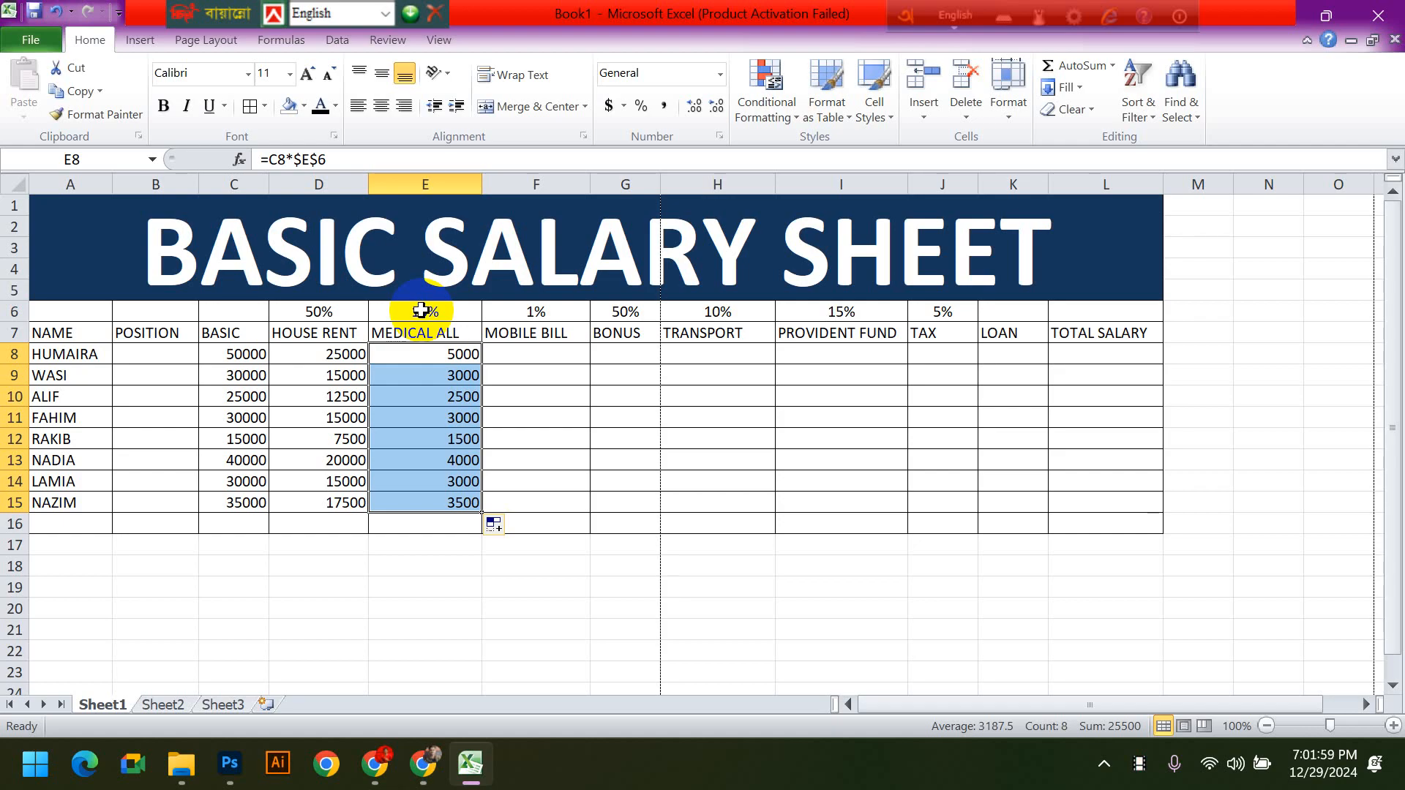
{"action": "left_click", "coordinate": [668, 442]}
- Enter the formula =C8*$F$6 in MOBILE BILL cell F8, locking the reference to its rate cell
{"action": "left_click", "coordinate": [558, 358]}
{"action": "type", "text": "="}
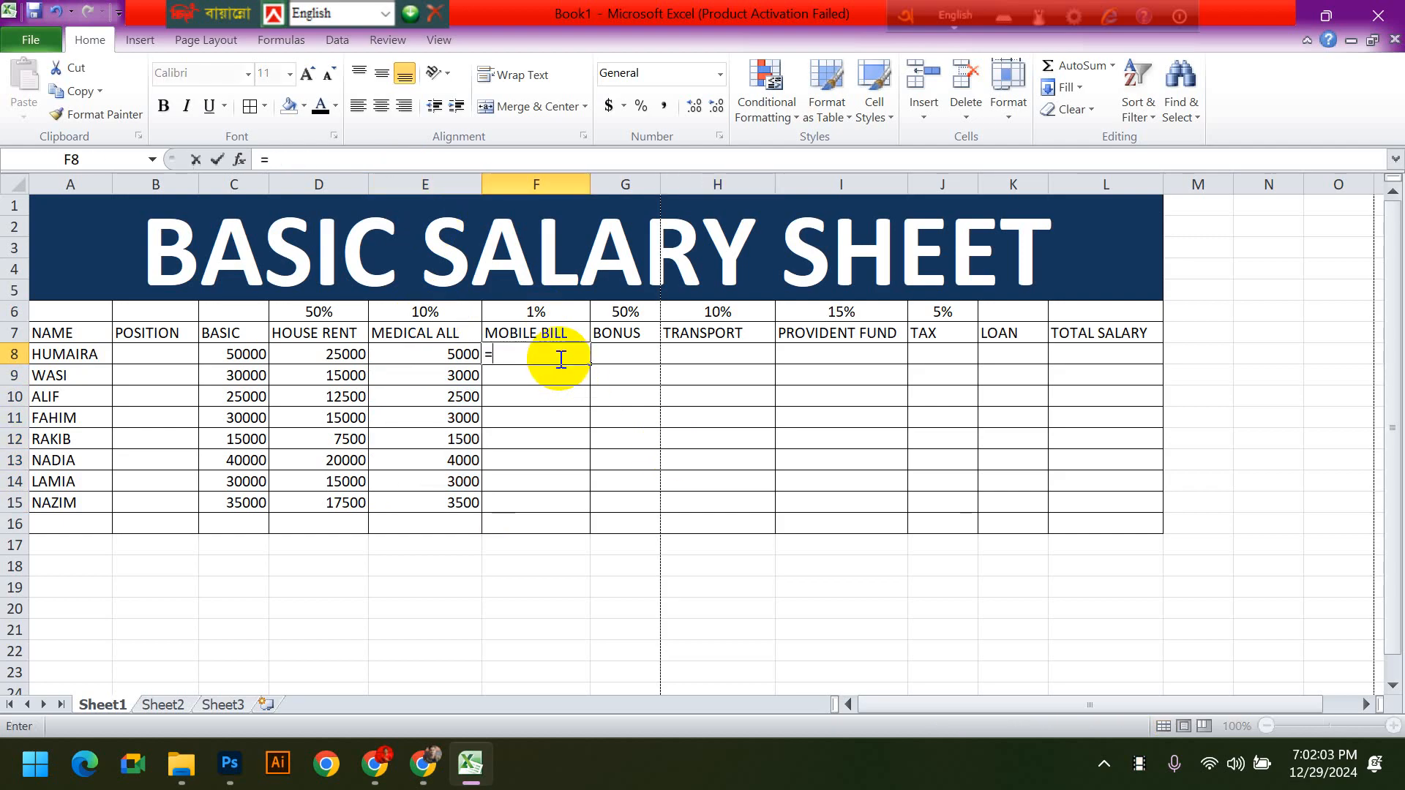
{"action": "left_click", "coordinate": [240, 355]}
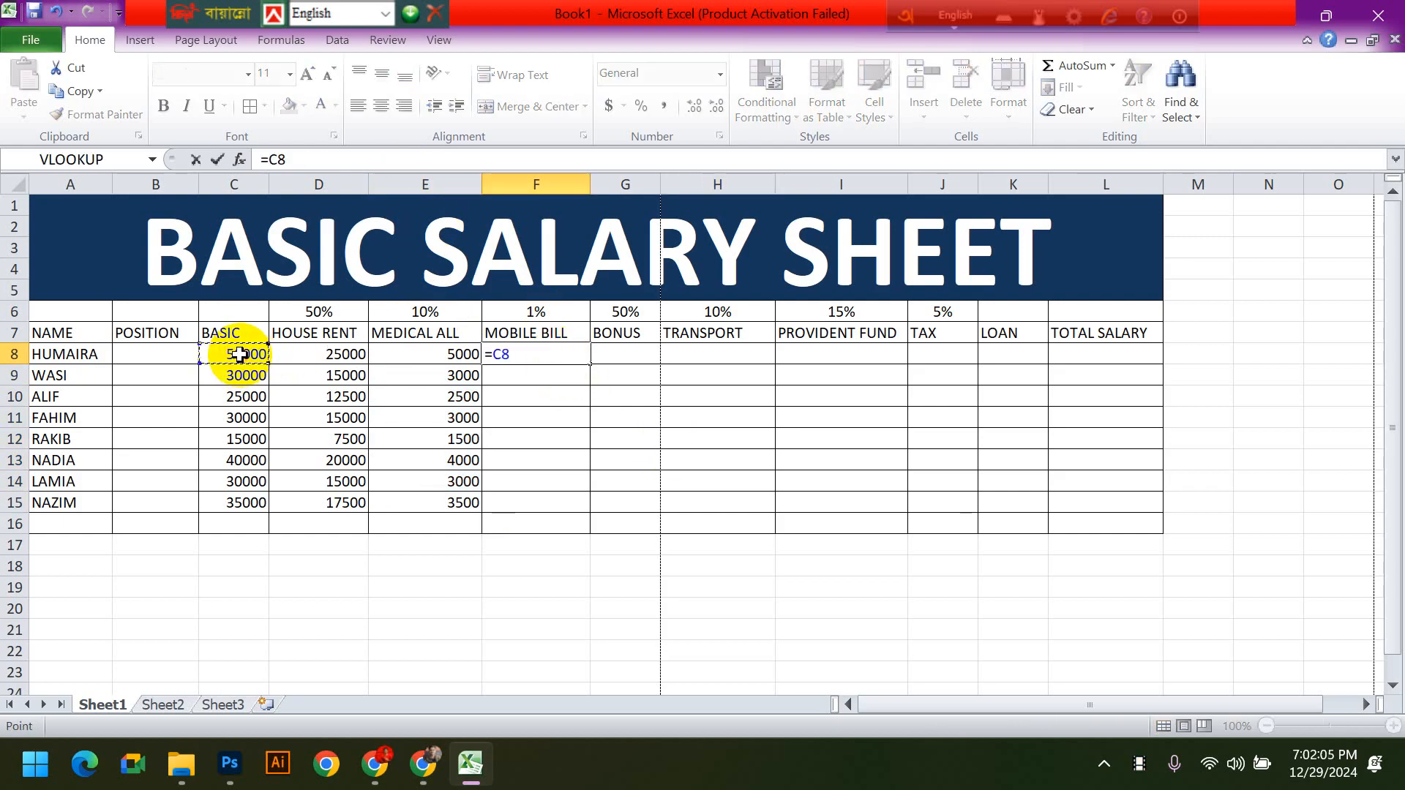
{"action": "type", "text": "*"}
{"action": "left_click", "coordinate": [538, 313]}
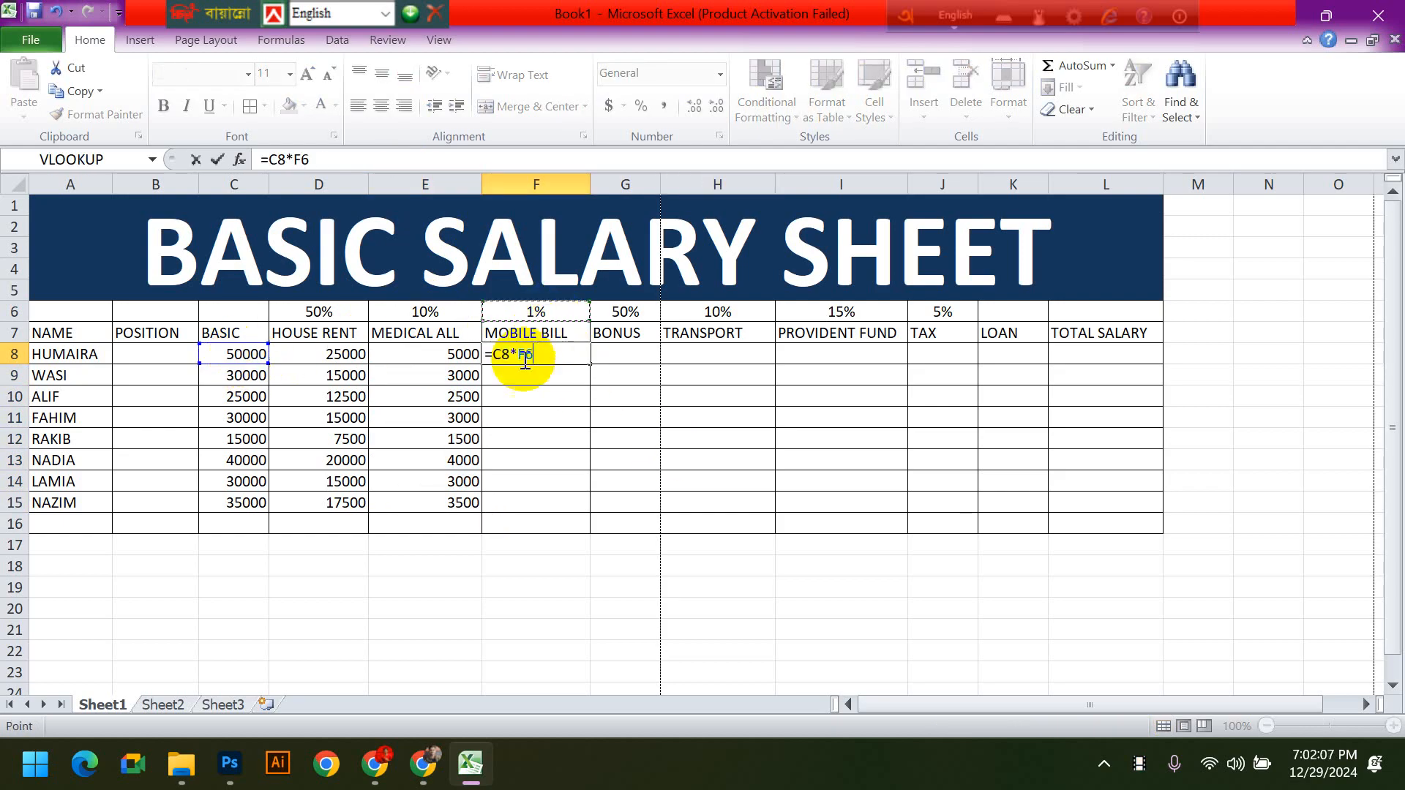
{"action": "type", "text": "$"}
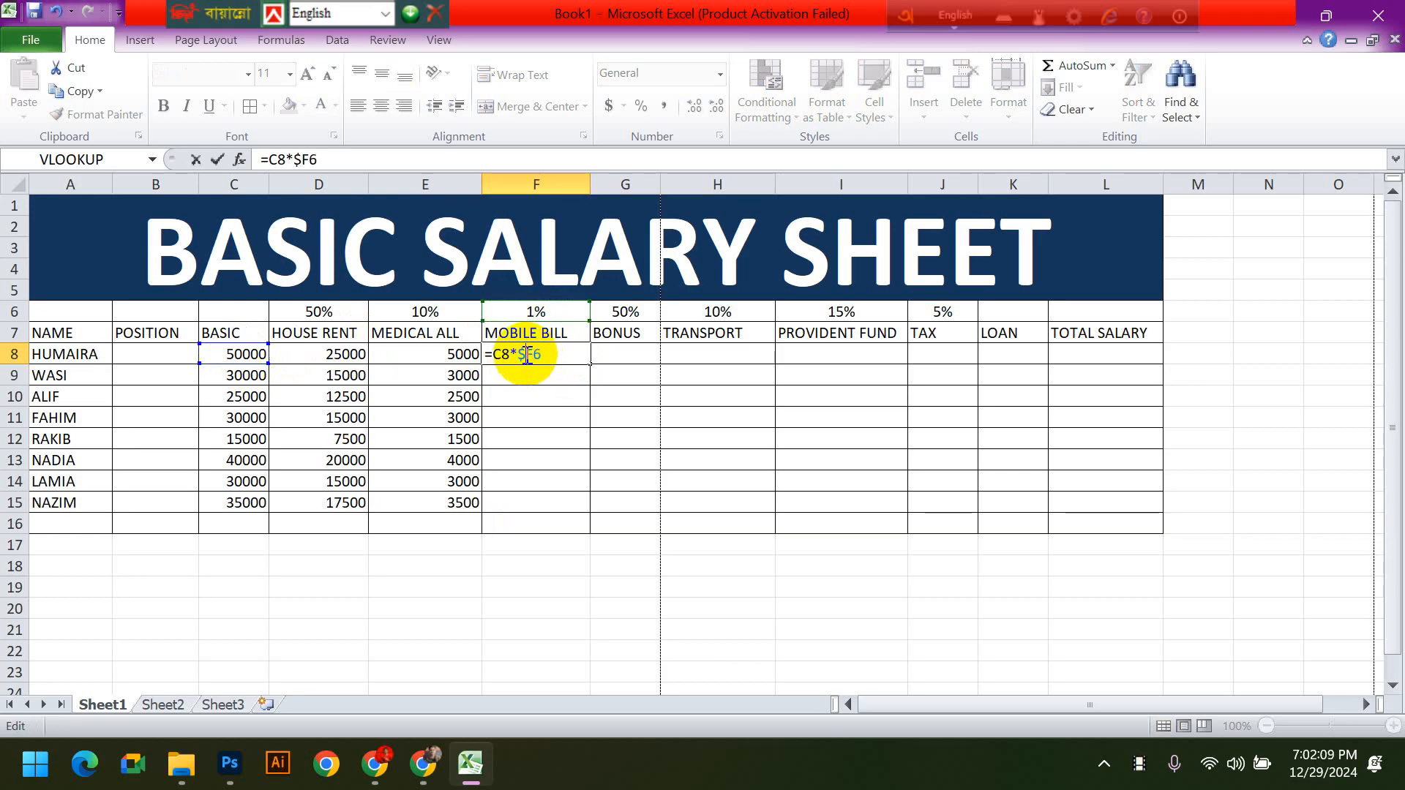
{"action": "key", "text": "Right"}
{"action": "type", "text": "$"}
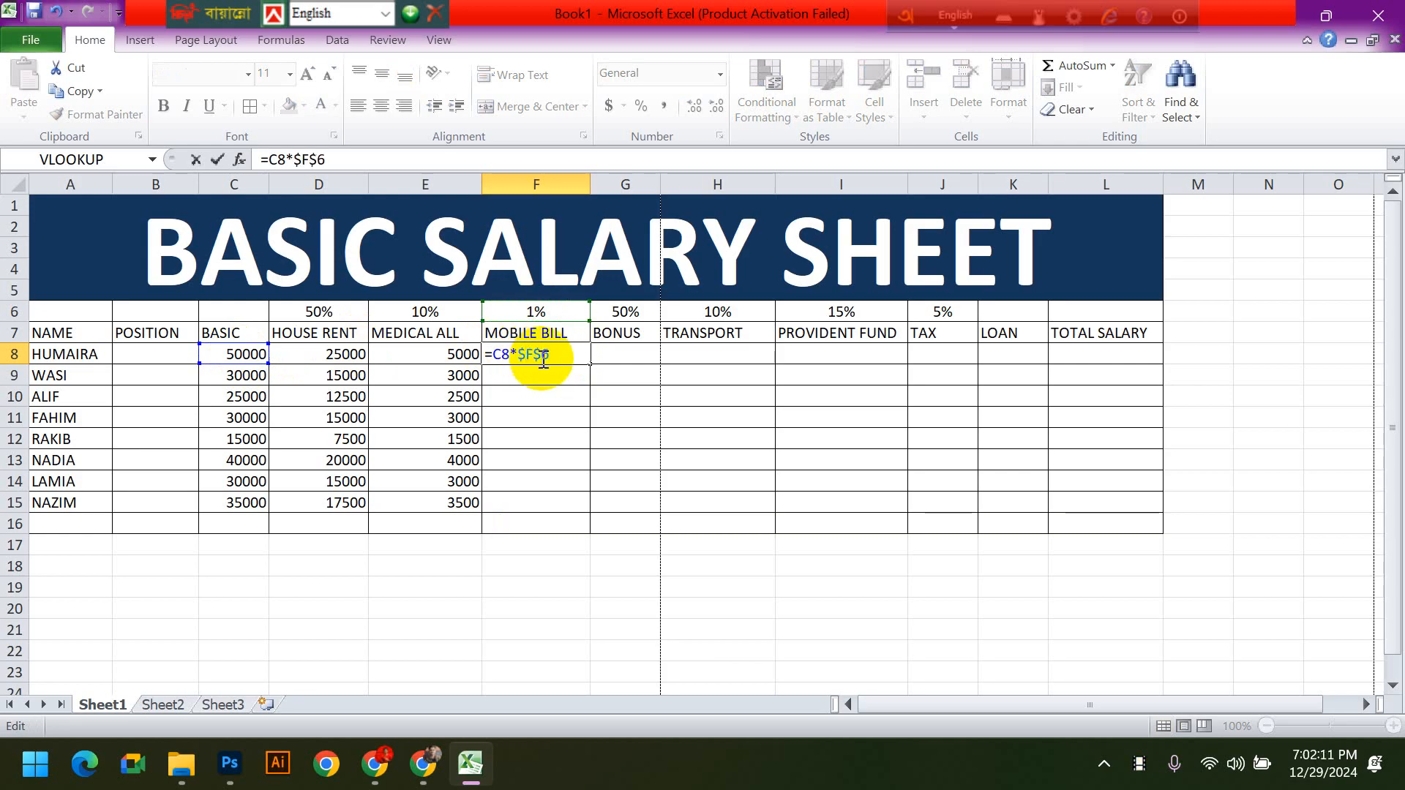
{"action": "key", "text": "Return"}
- Enter the formula =C8*$G$6 in BONUS cell G8, locking the reference to its rate cell
{"action": "left_click", "coordinate": [617, 356]}
{"action": "type", "text": "="}
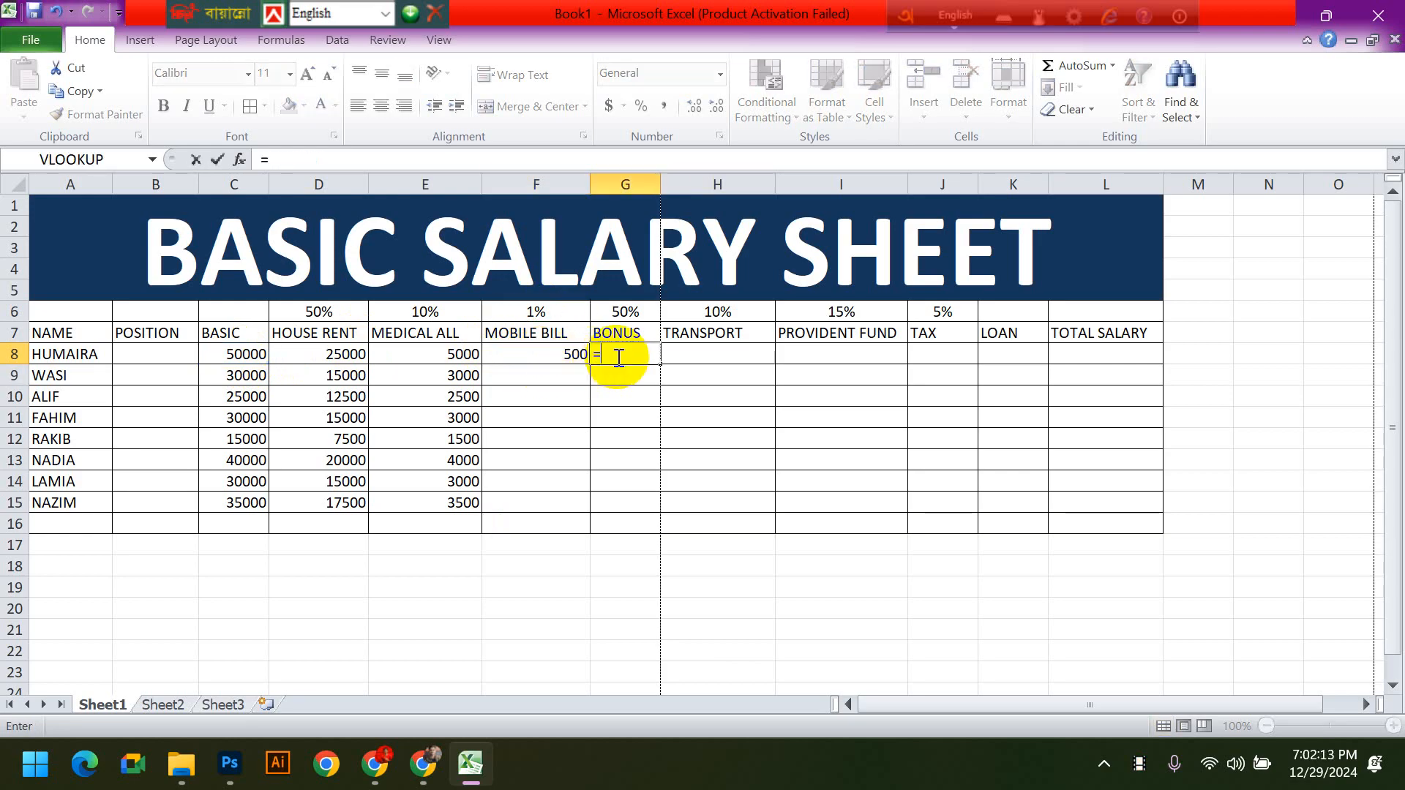
{"action": "left_click", "coordinate": [245, 354]}
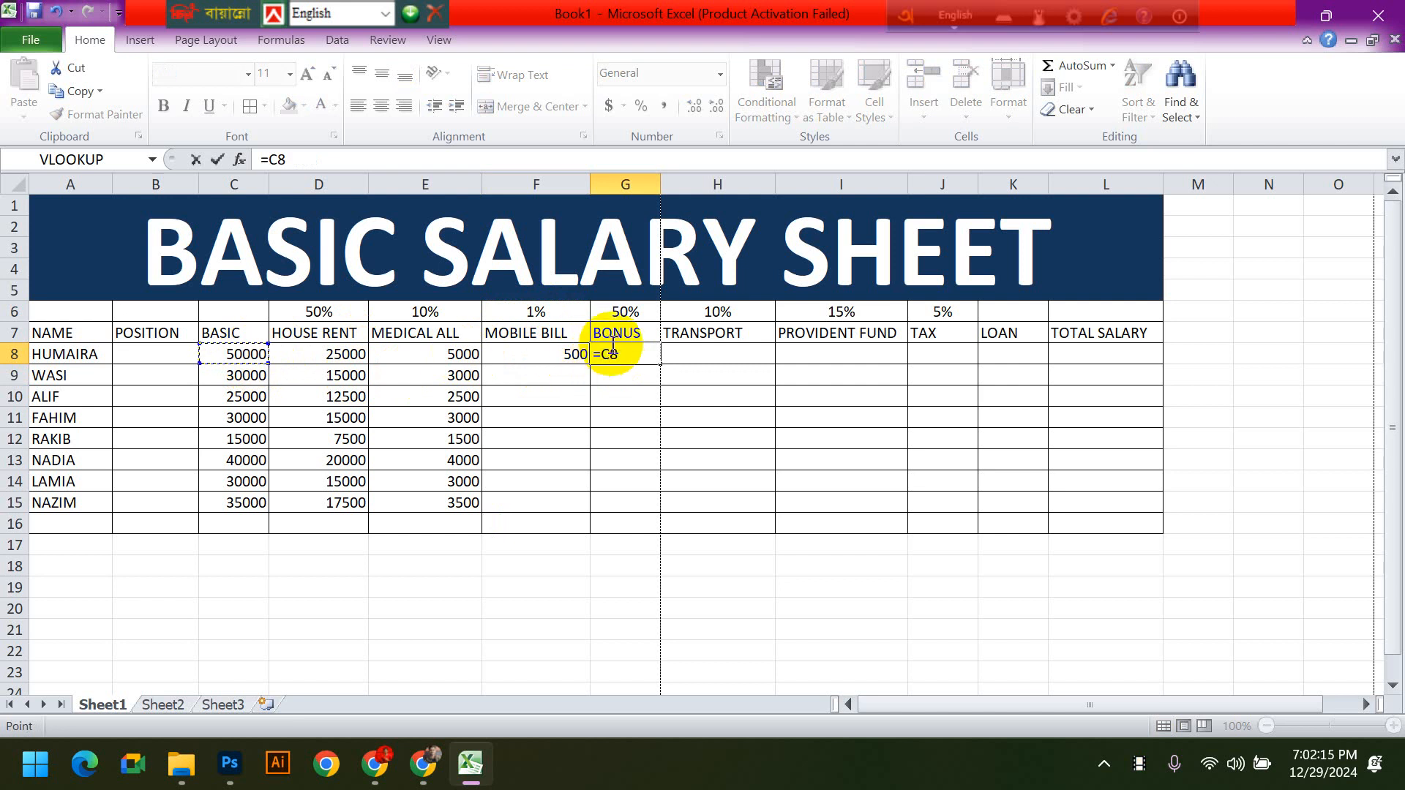
{"action": "type", "text": "*"}
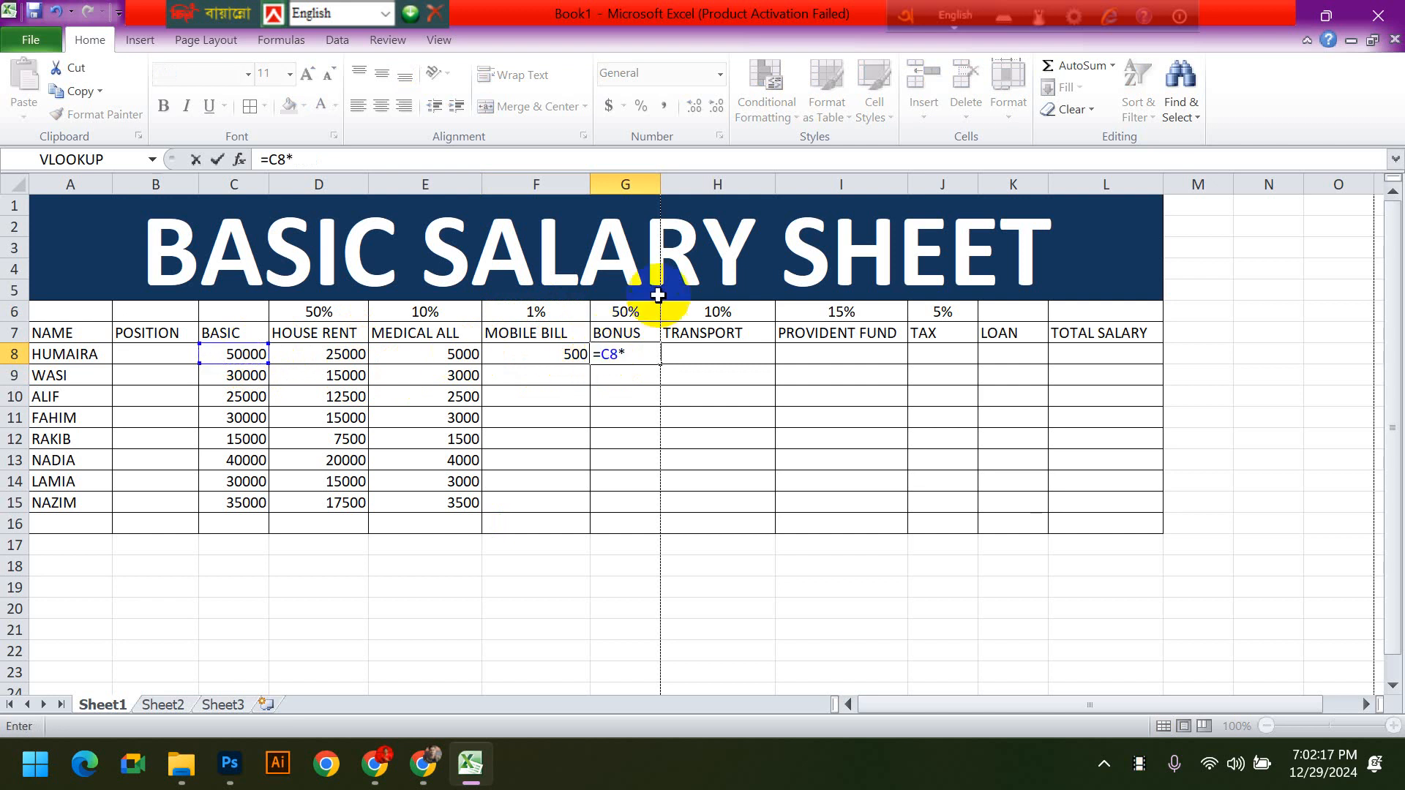
{"action": "left_click", "coordinate": [625, 316]}
{"action": "left_click", "coordinate": [628, 355]}
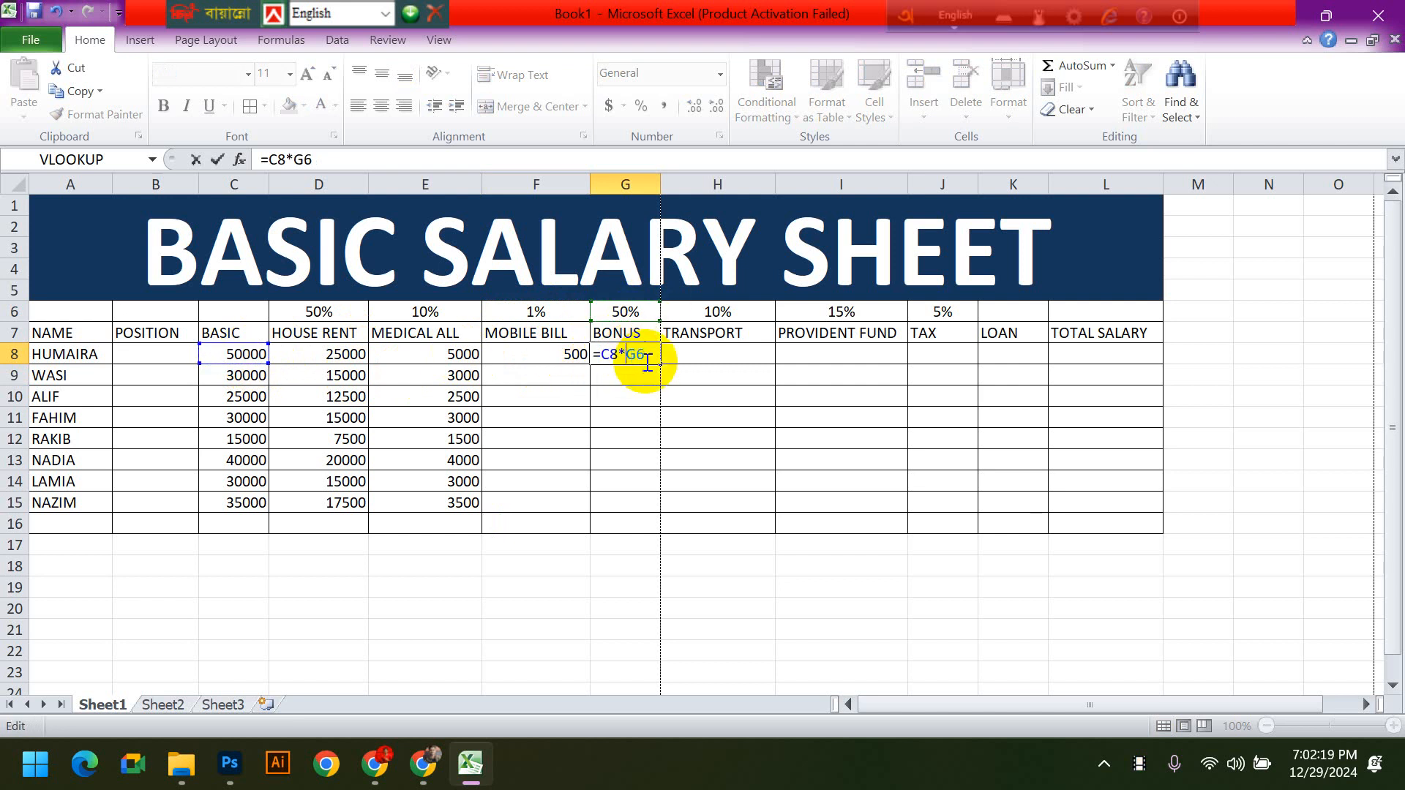
{"action": "type", "text": "$"}
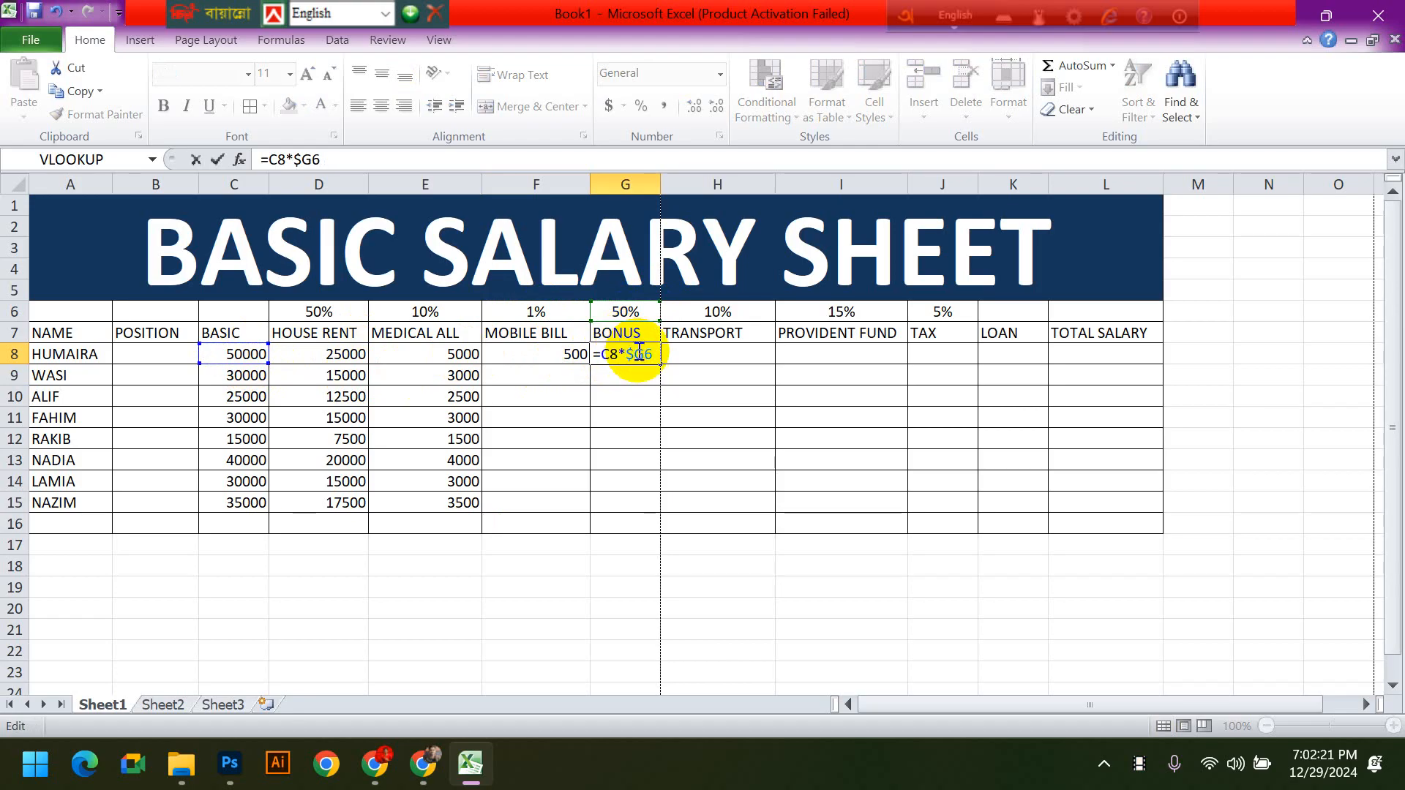
{"action": "key", "text": "Right"}
{"action": "type", "text": "$"}
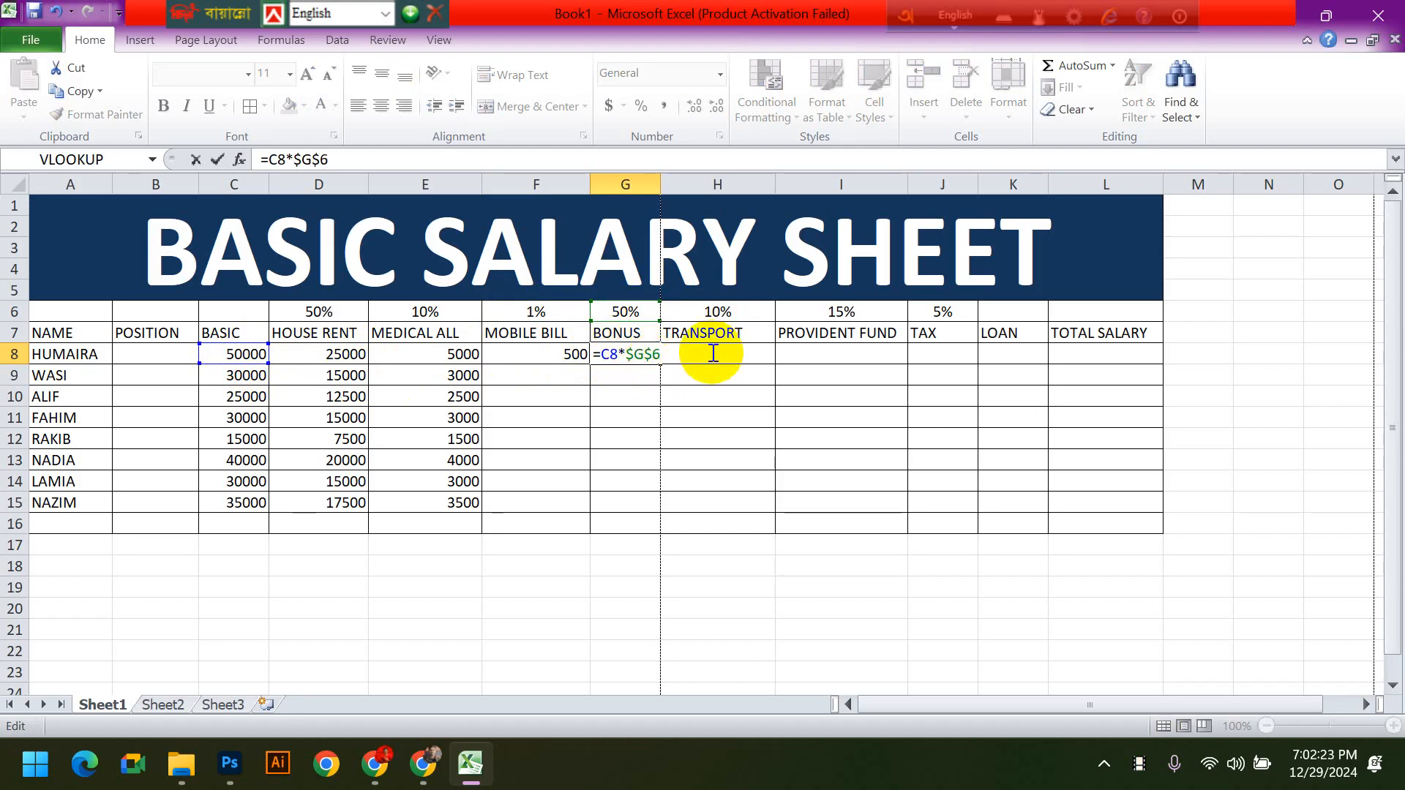
- Enter the formula =C8*$H$6 in TRANSPORT cell H8, locking the reference to its rate cell
{"action": "left_click", "coordinate": [712, 354]}
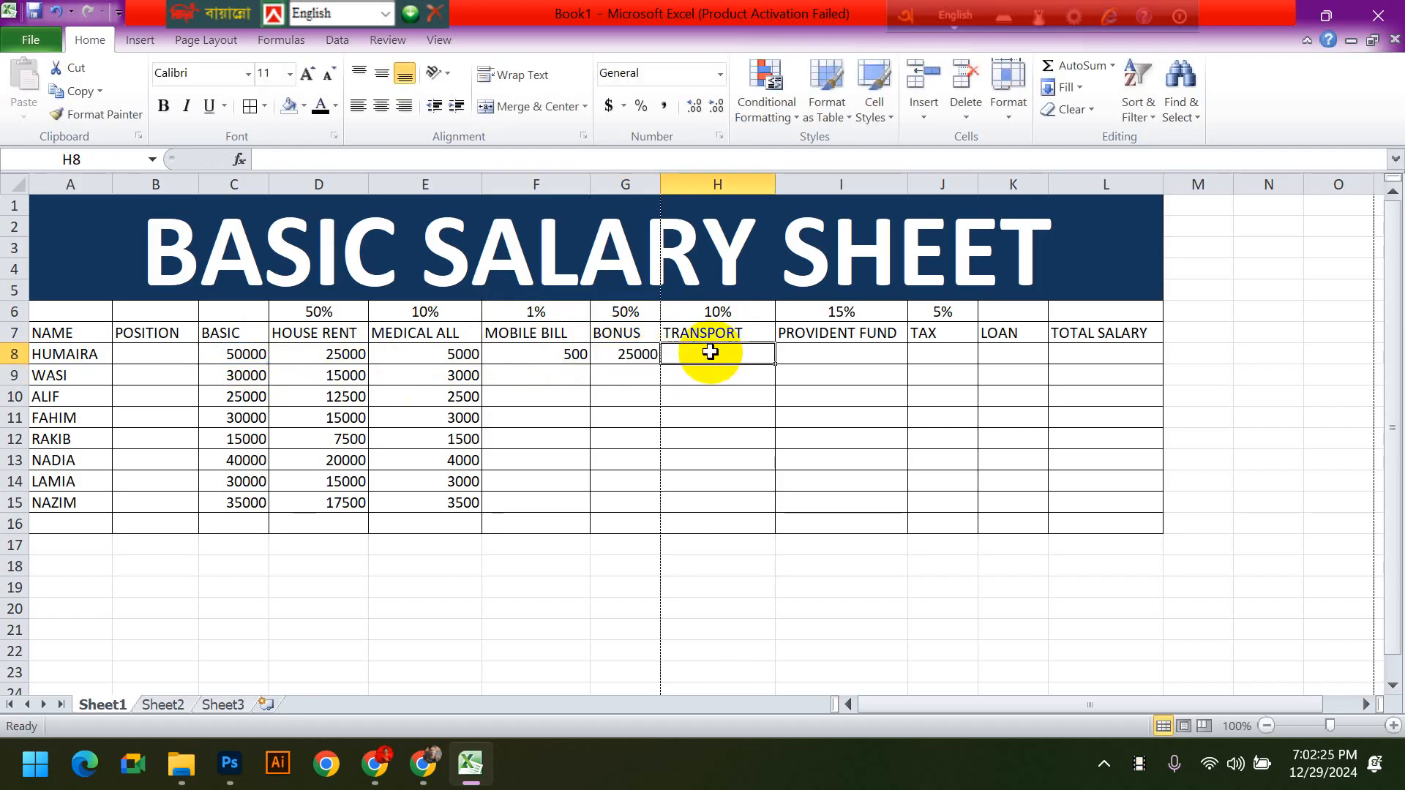
{"action": "type", "text": "="}
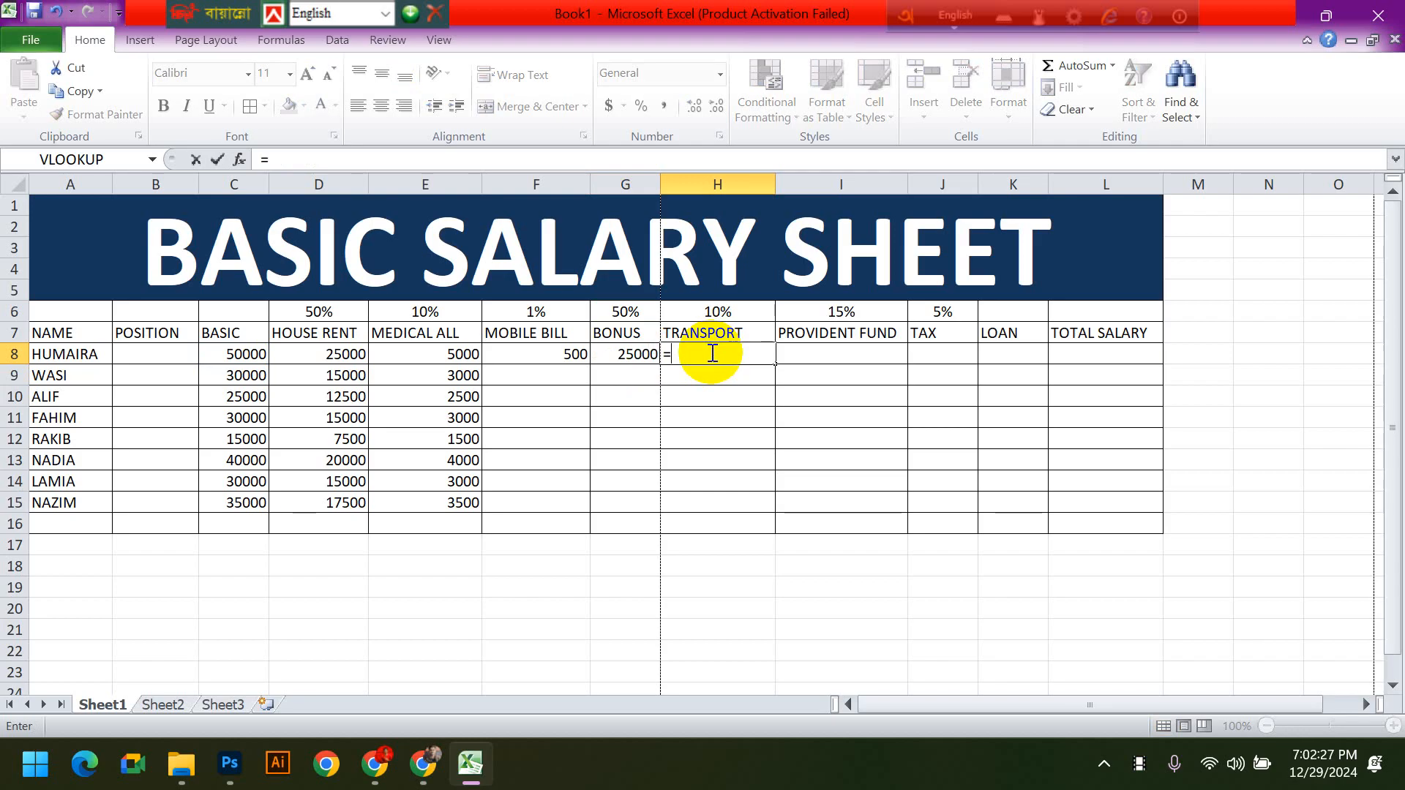
{"action": "left_click", "coordinate": [256, 354]}
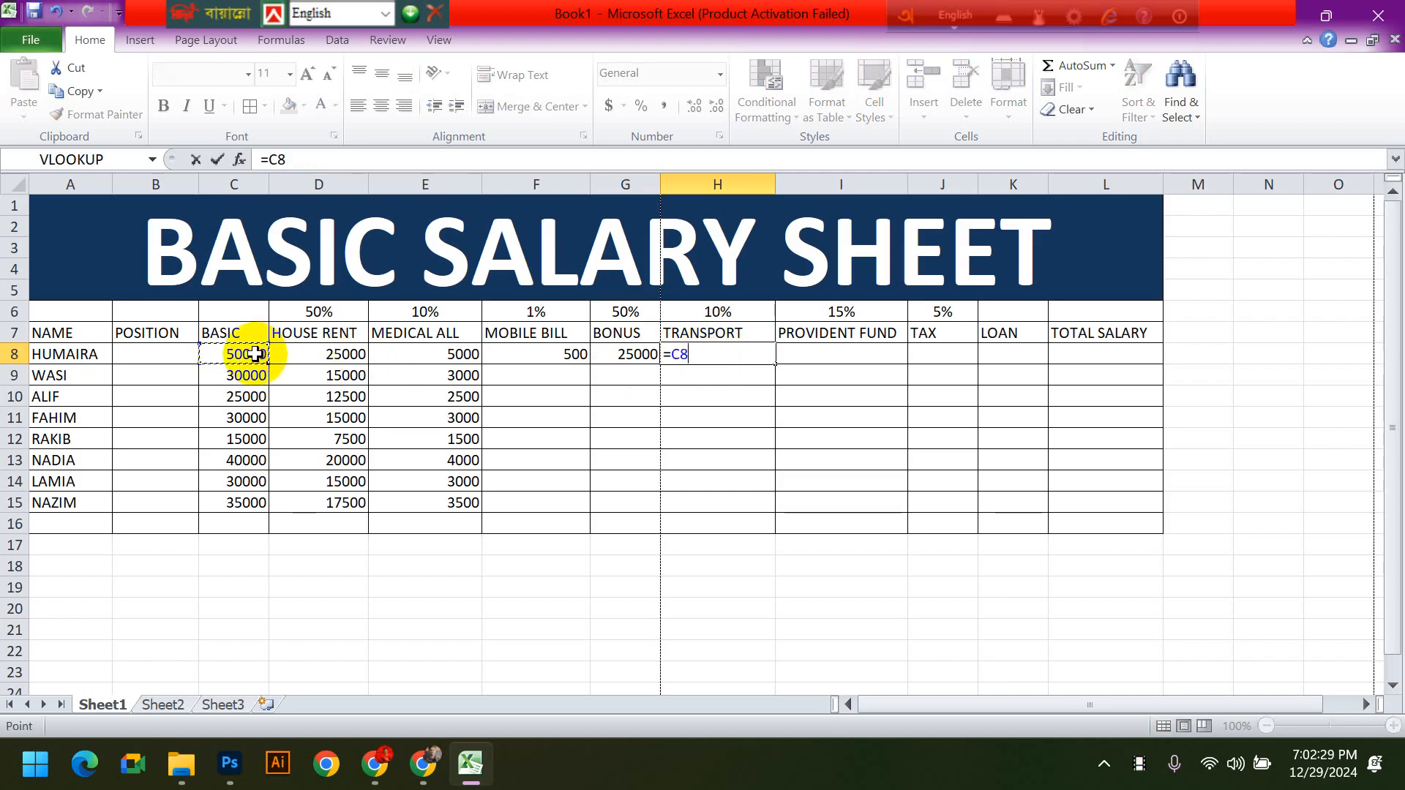
{"action": "type", "text": "*"}
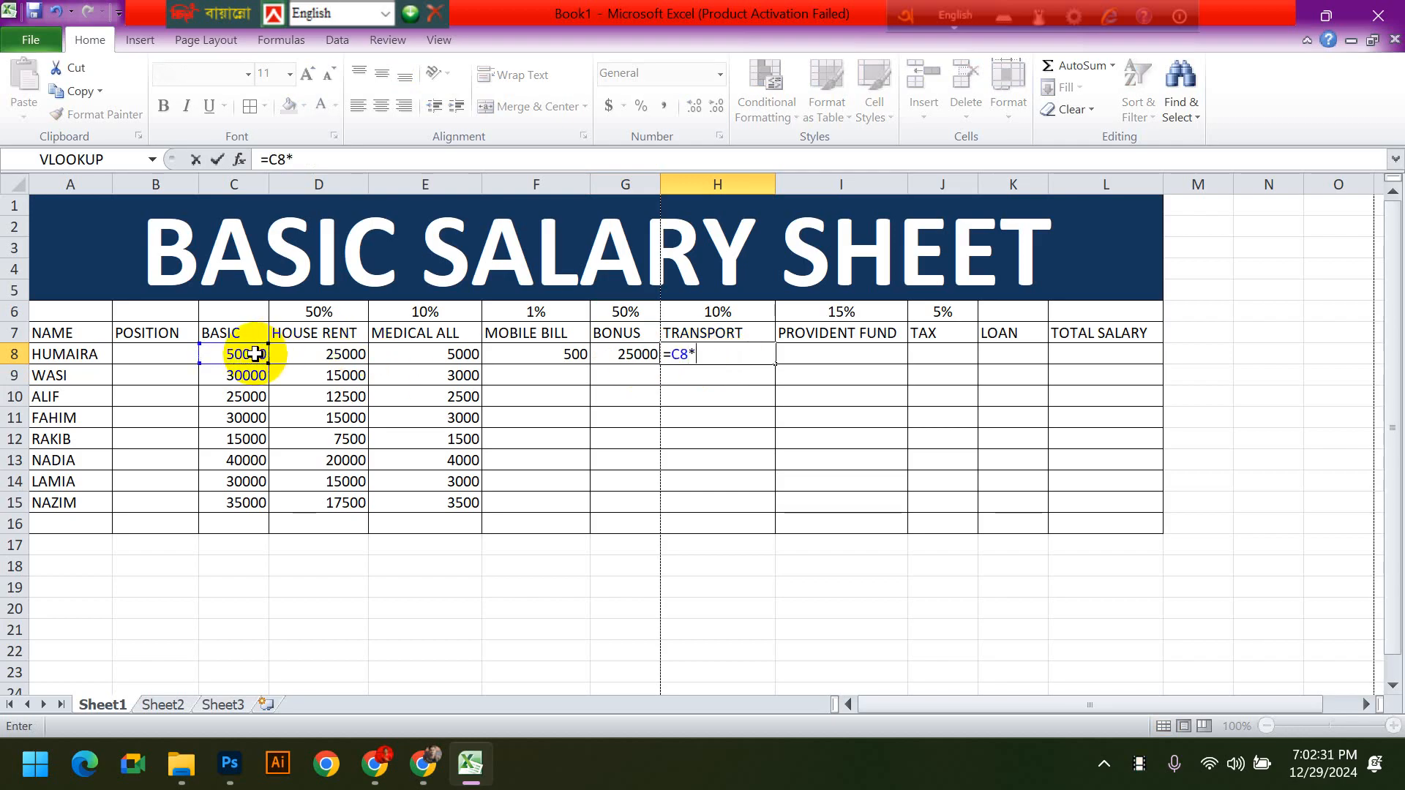
{"action": "left_click", "coordinate": [706, 314]}
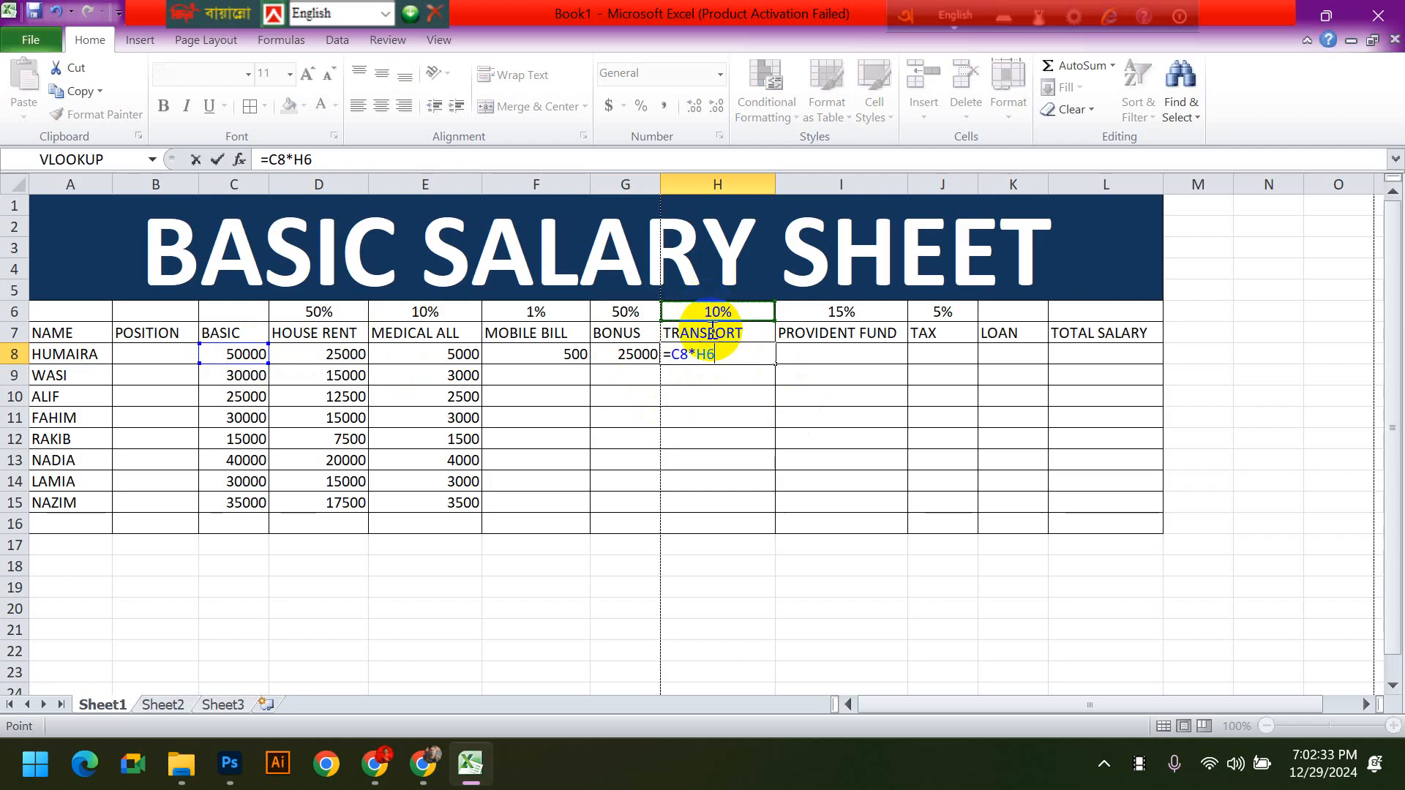
{"action": "left_click", "coordinate": [700, 356]}
{"action": "type", "text": "$H$"}
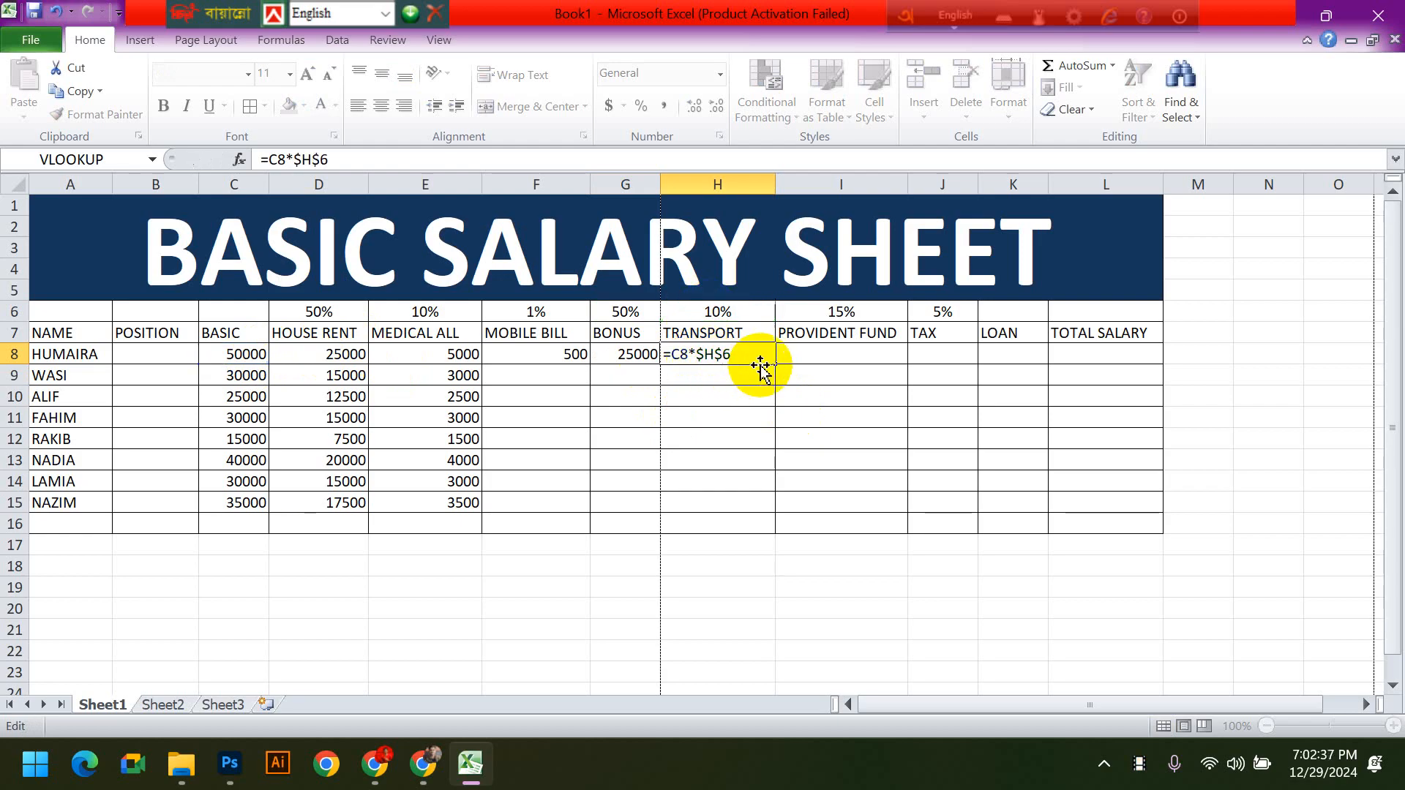
- Enter the formula =C8*$I$6 in PROVIDENT FUND cell I8, locking the reference to its rate cell
{"action": "key", "text": "Return"}
{"action": "left_click", "coordinate": [813, 354]}
{"action": "type", "text": "="}
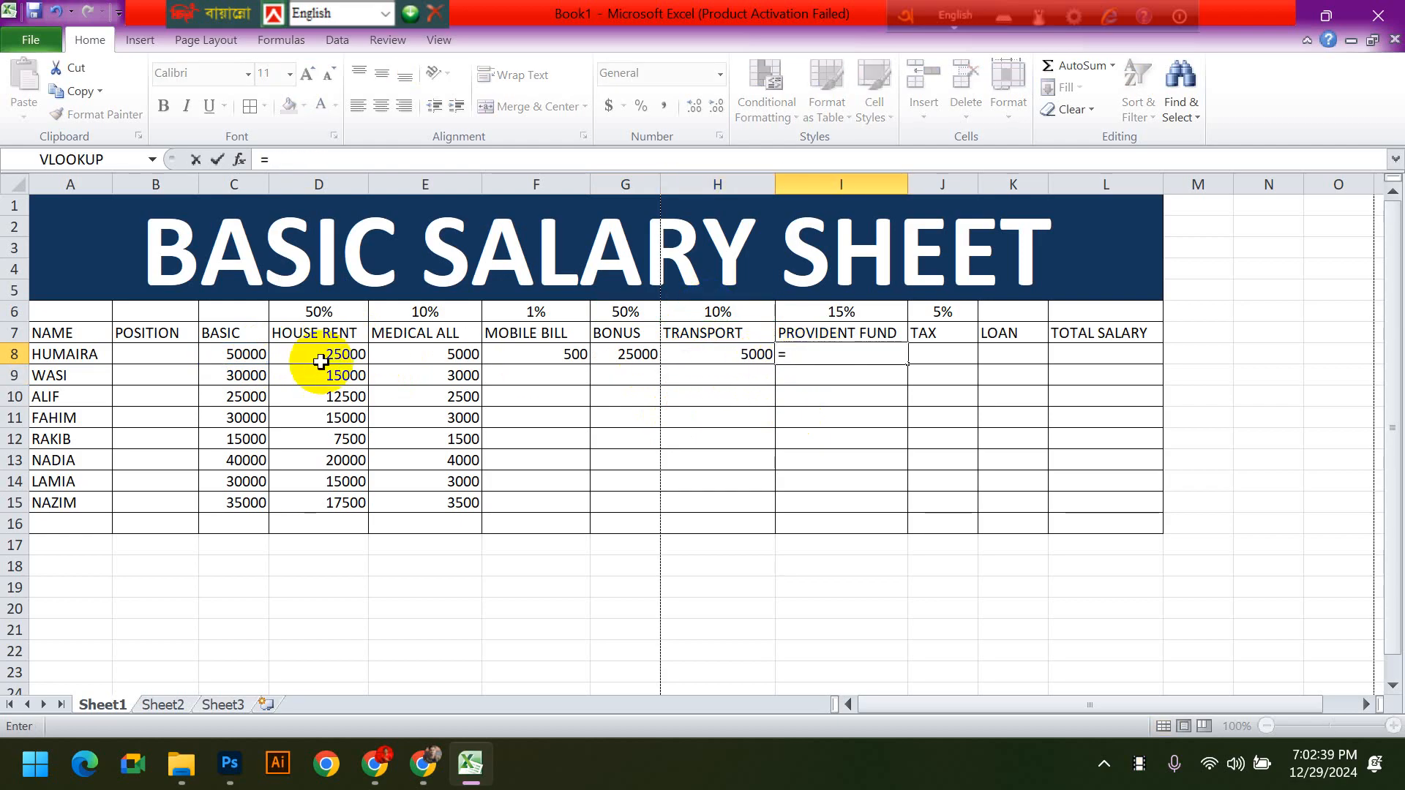
{"action": "left_click", "coordinate": [242, 355]}
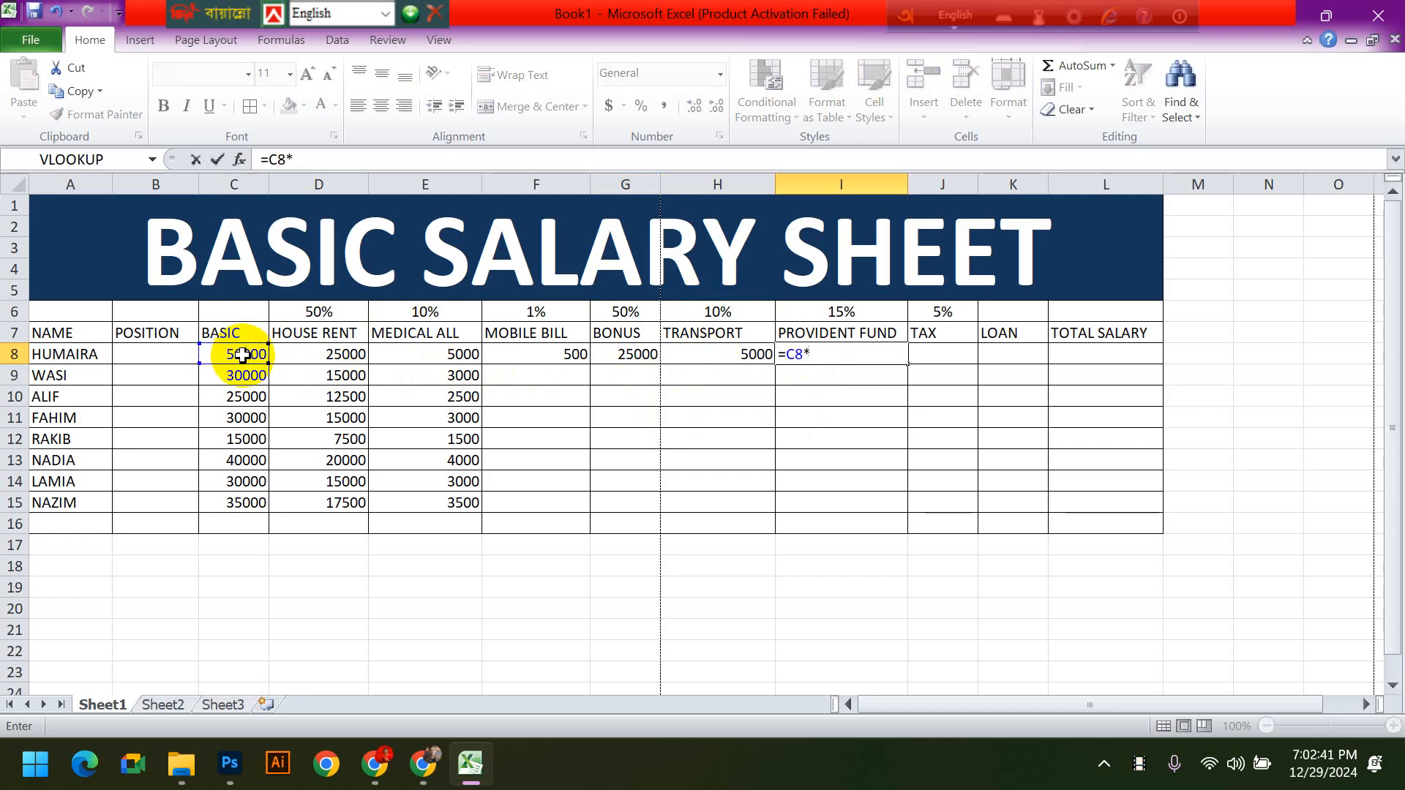
{"action": "left_click", "coordinate": [849, 312]}
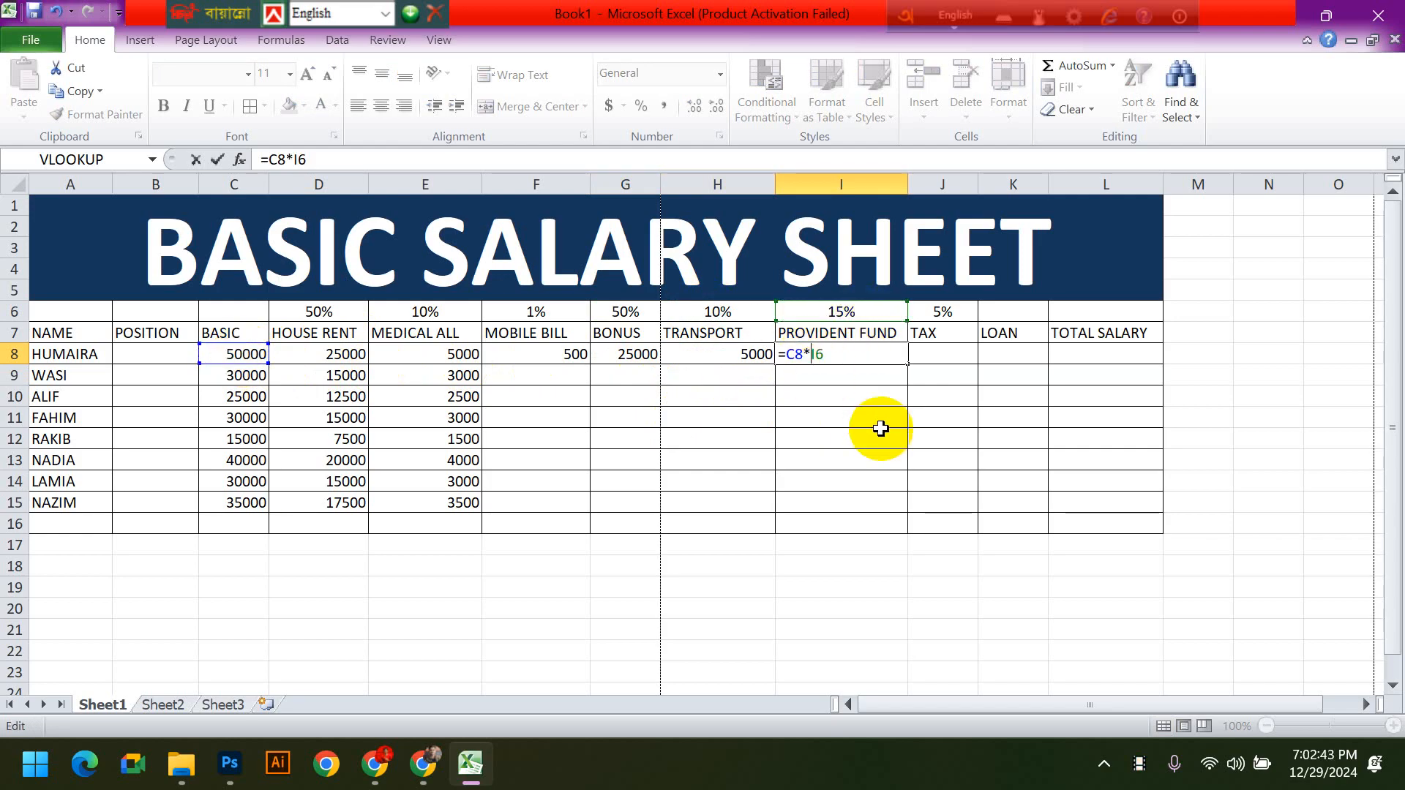
{"action": "left_click", "coordinate": [810, 355]}
{"action": "type", "text": "$I$"}
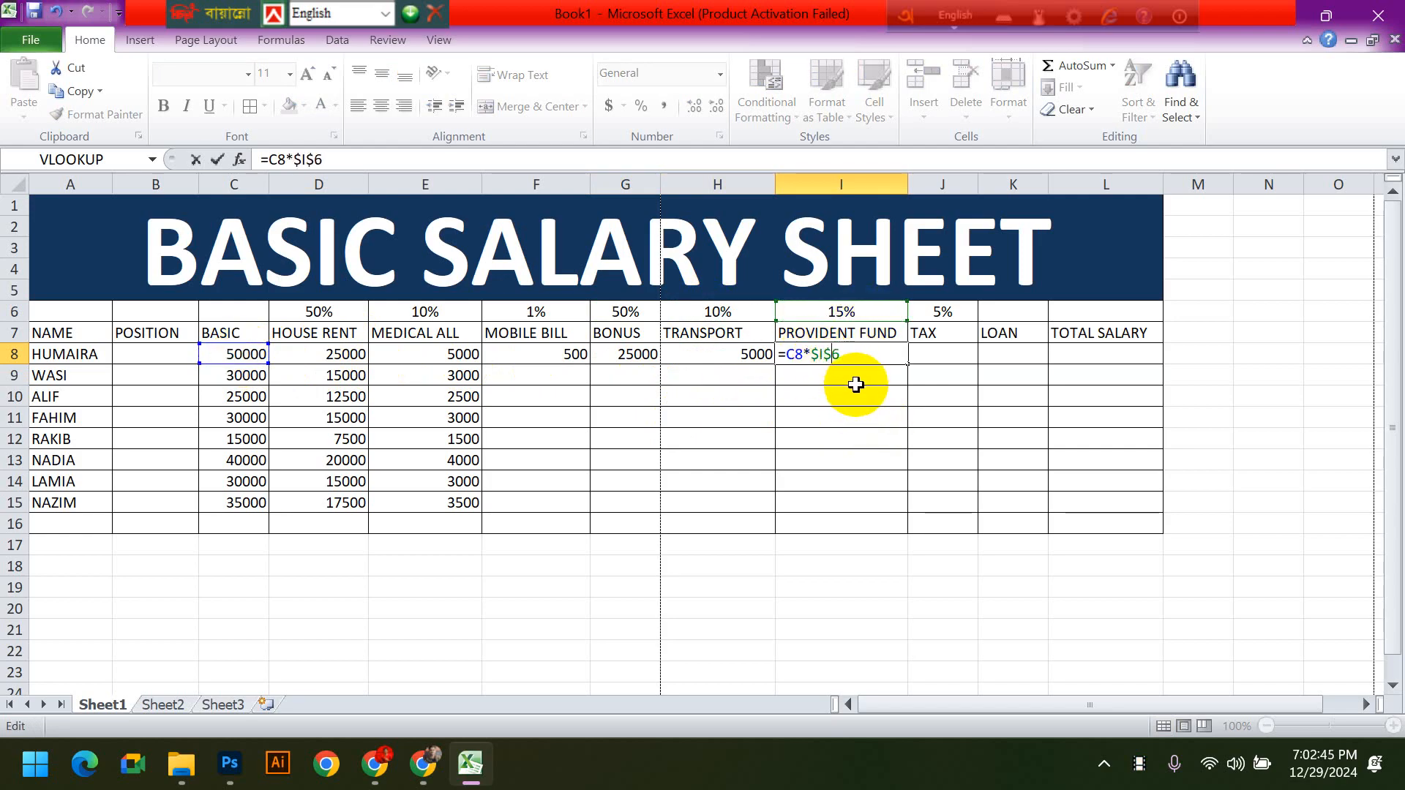
{"action": "key", "text": "Return"}
- Enter the formula =C8*$J$6 in TAX cell J8, locking the reference to its rate cell
{"action": "left_click", "coordinate": [944, 354]}
{"action": "type", "text": "="}
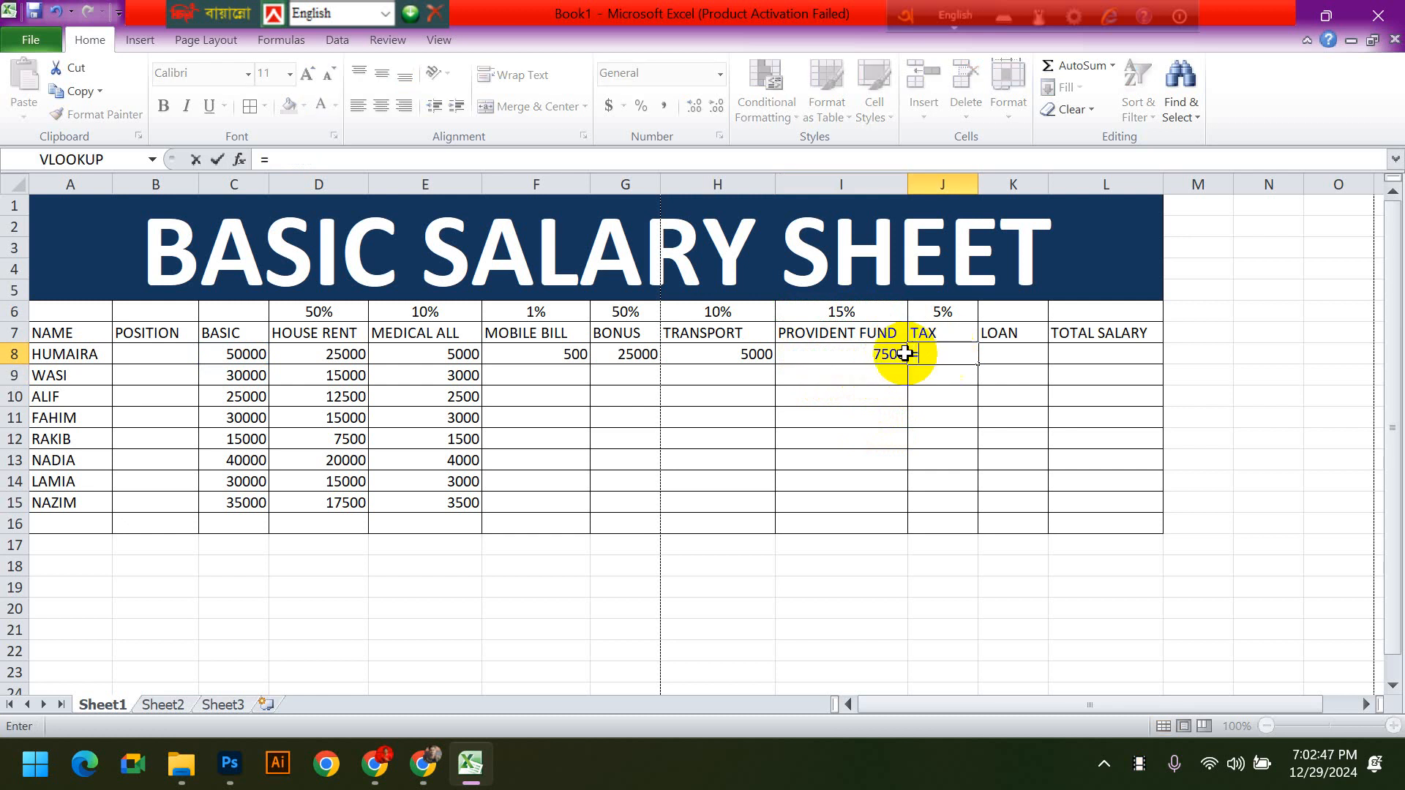
{"action": "left_click", "coordinate": [230, 354]}
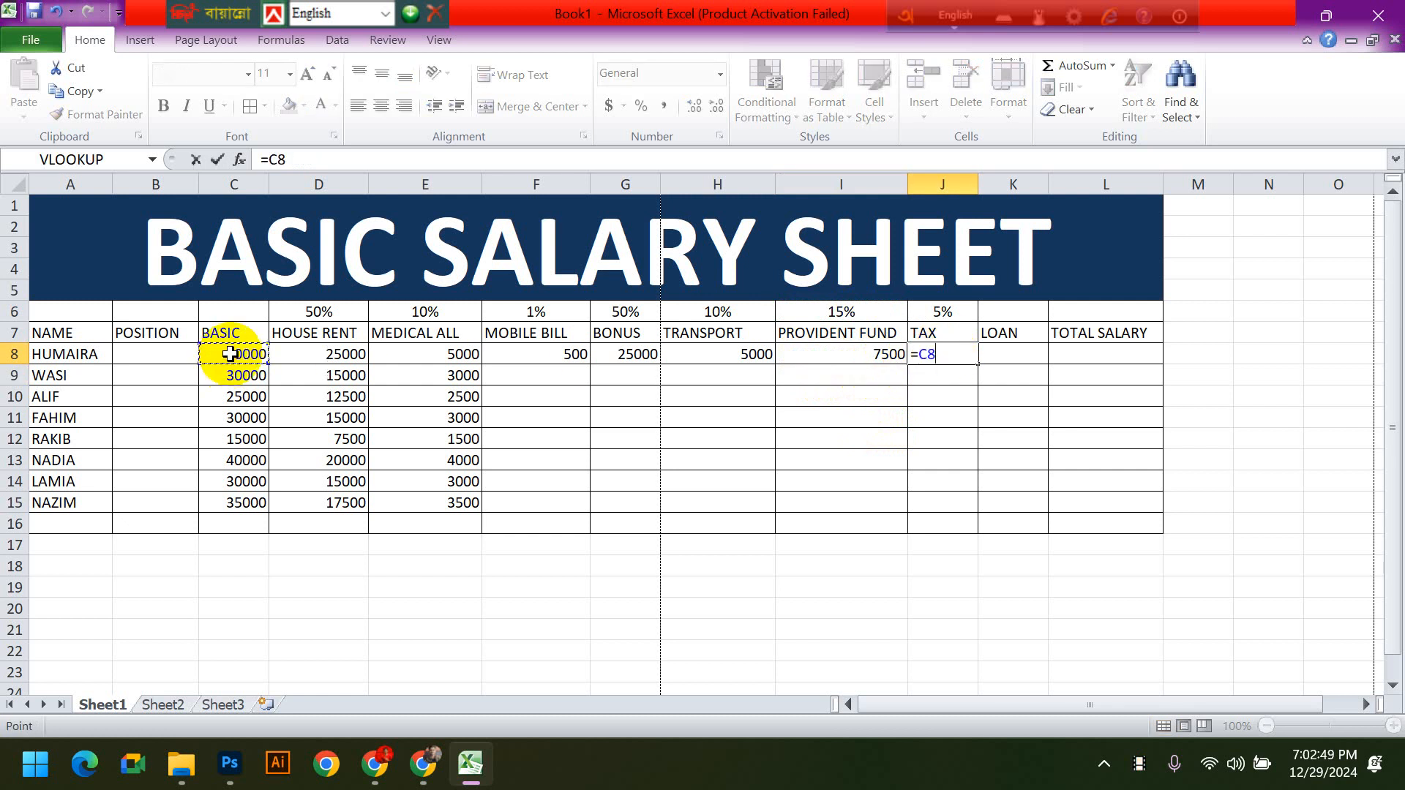
{"action": "type", "text": "*"}
{"action": "left_click", "coordinate": [944, 311]}
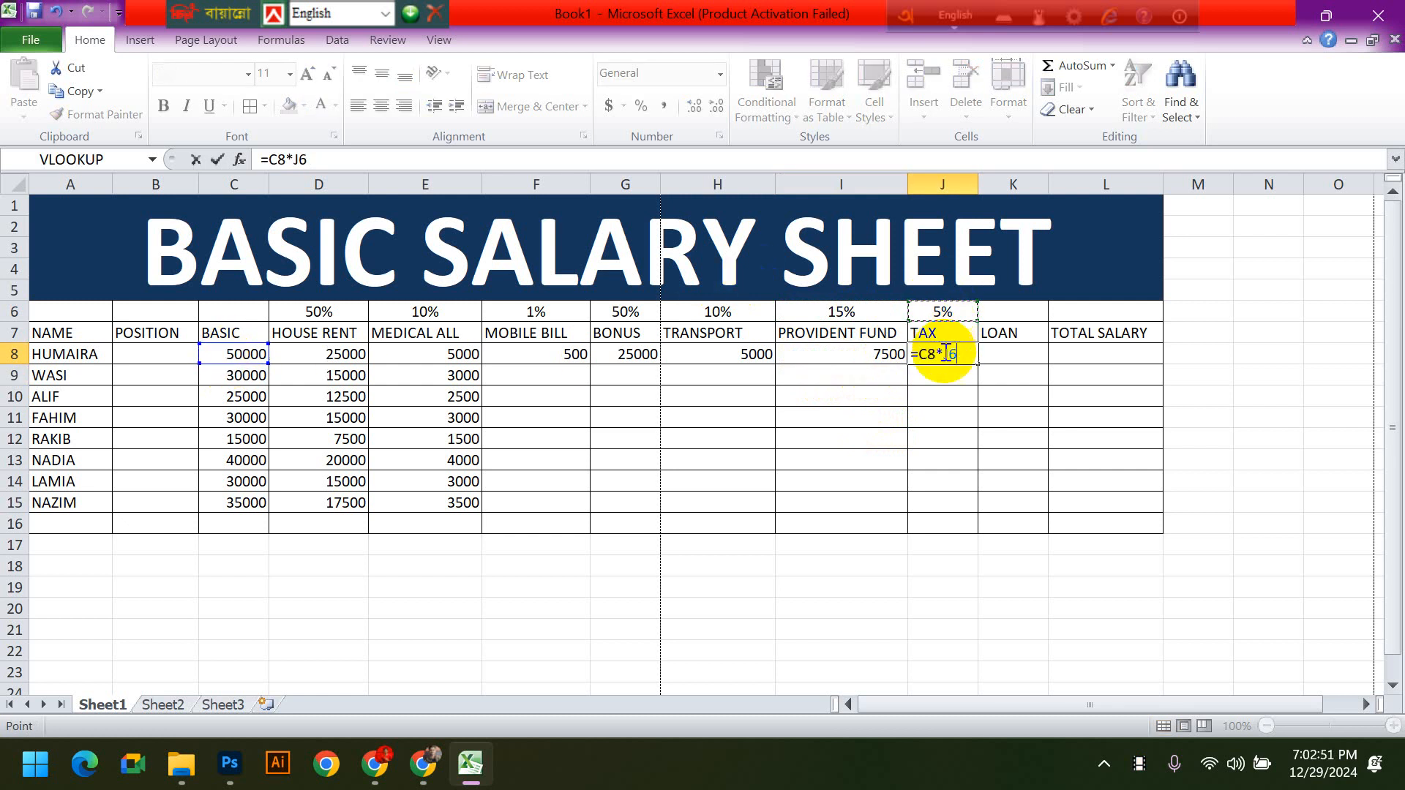
{"action": "key", "text": "F2"}
{"action": "type", "text": "$"}
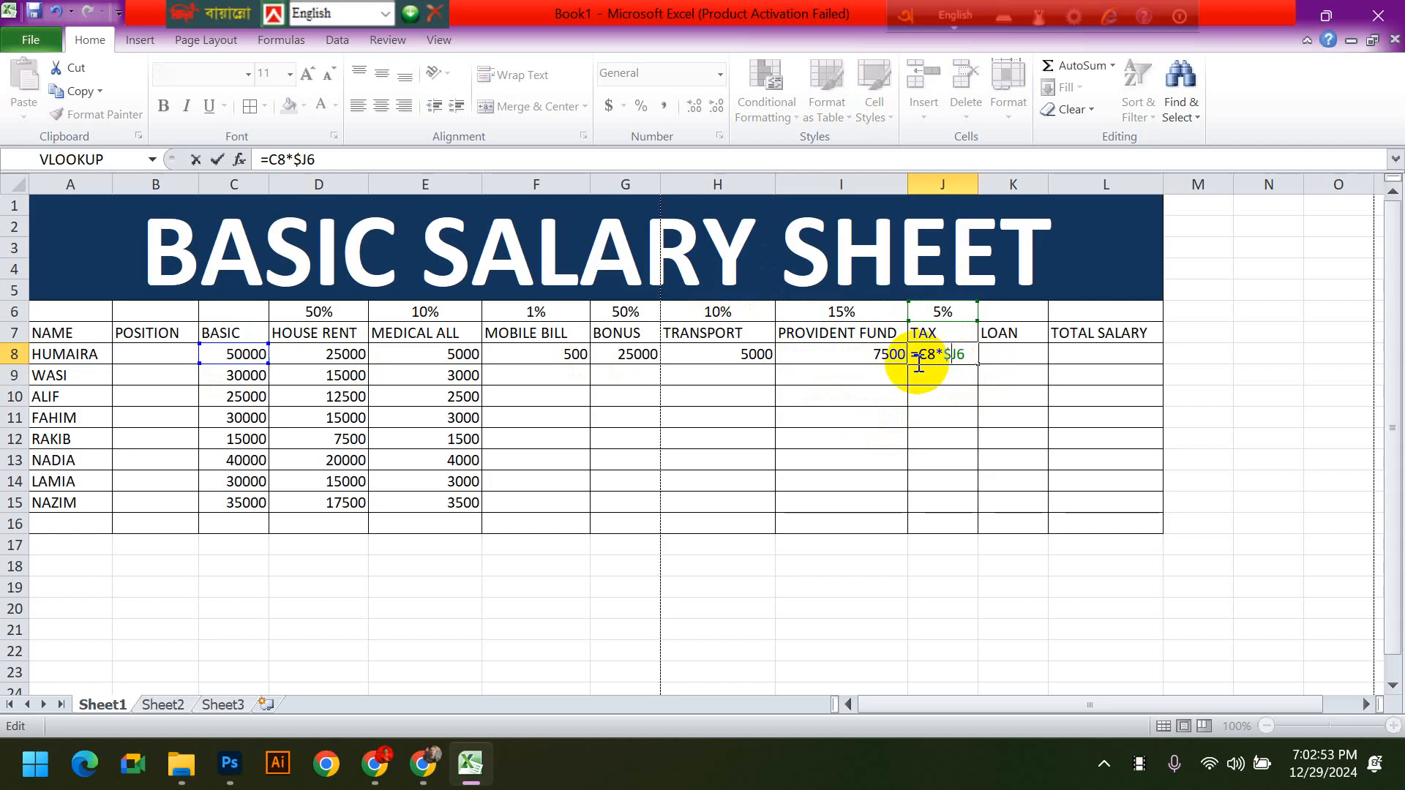
{"action": "key", "text": "Right"}
{"action": "type", "text": "$"}
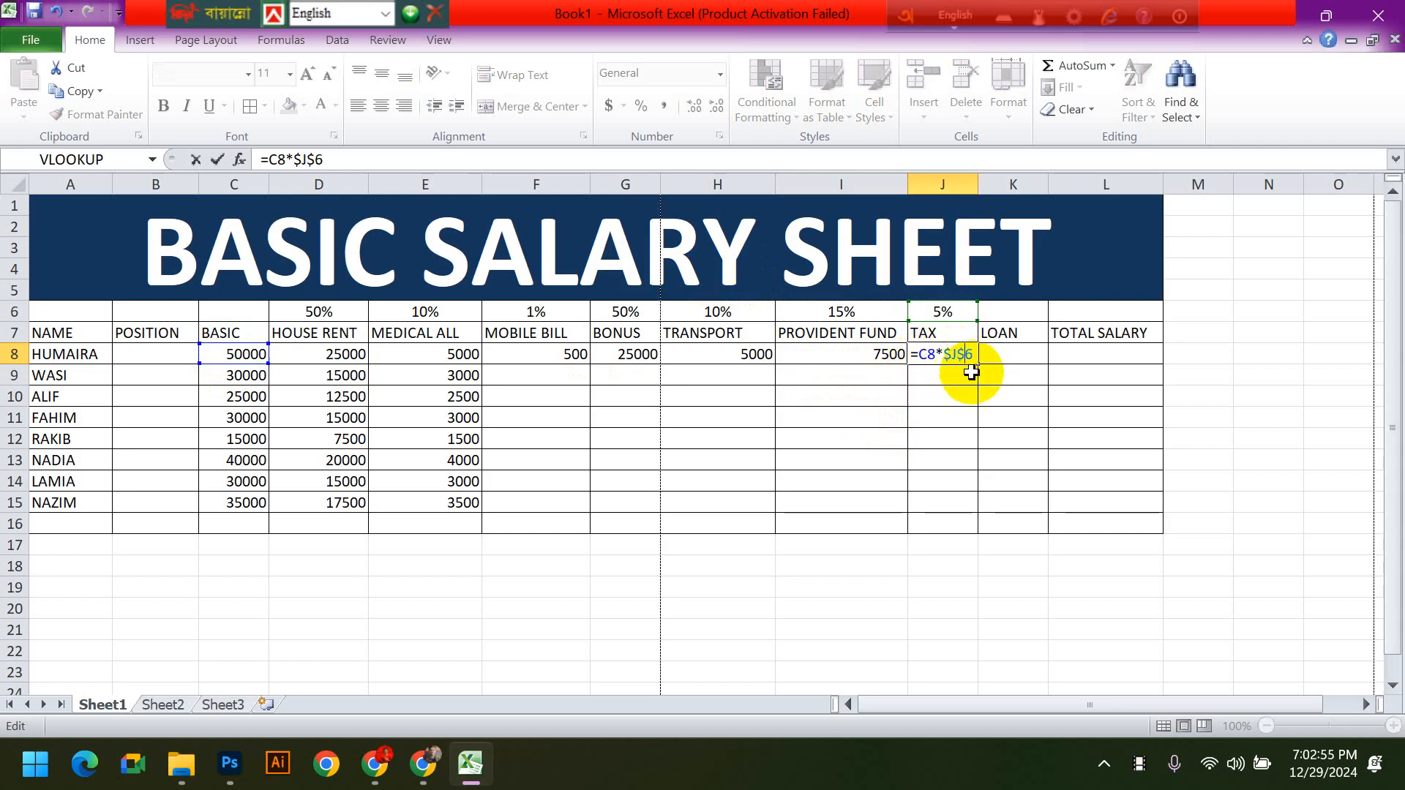
{"action": "key", "text": "Return"}
{"action": "left_click", "coordinate": [965, 354]}
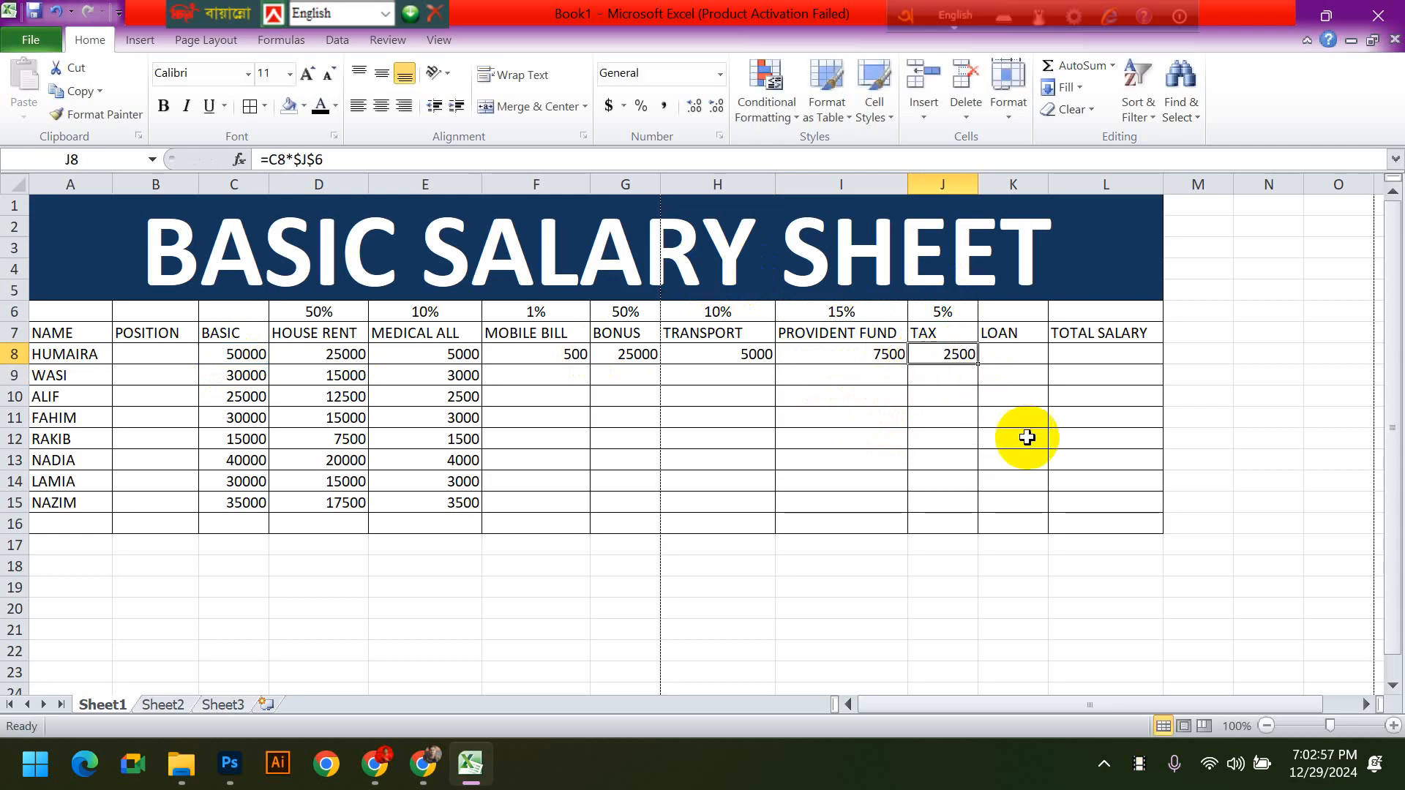
- Enter the LOAN amounts 6000 in K10, 10000 in K11 and 5000 in K14
{"action": "left_click", "coordinate": [1018, 358]}
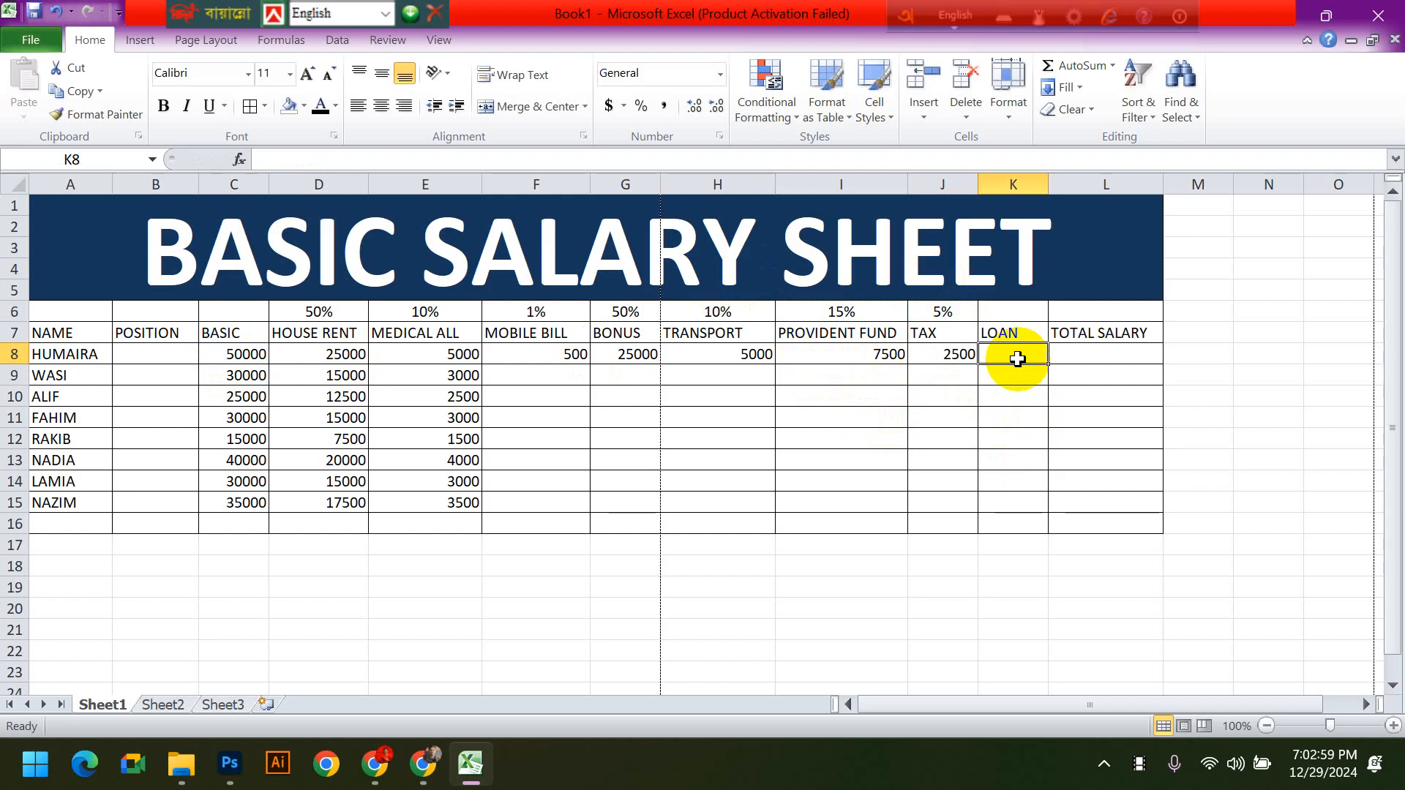
{"action": "left_click", "coordinate": [1019, 396]}
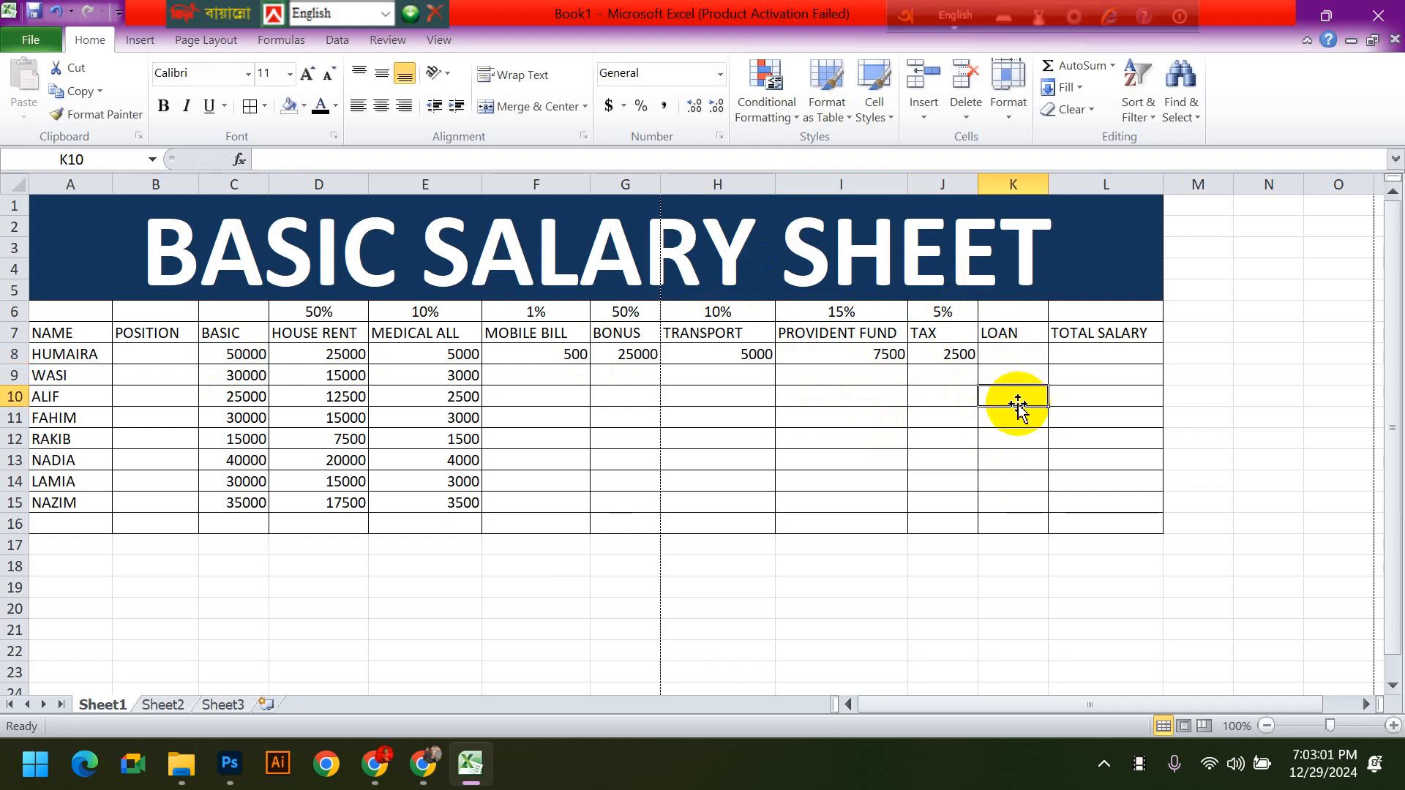
{"action": "type", "text": "60"}
{"action": "key", "text": "Return"}
{"action": "type", "text": "1000"}
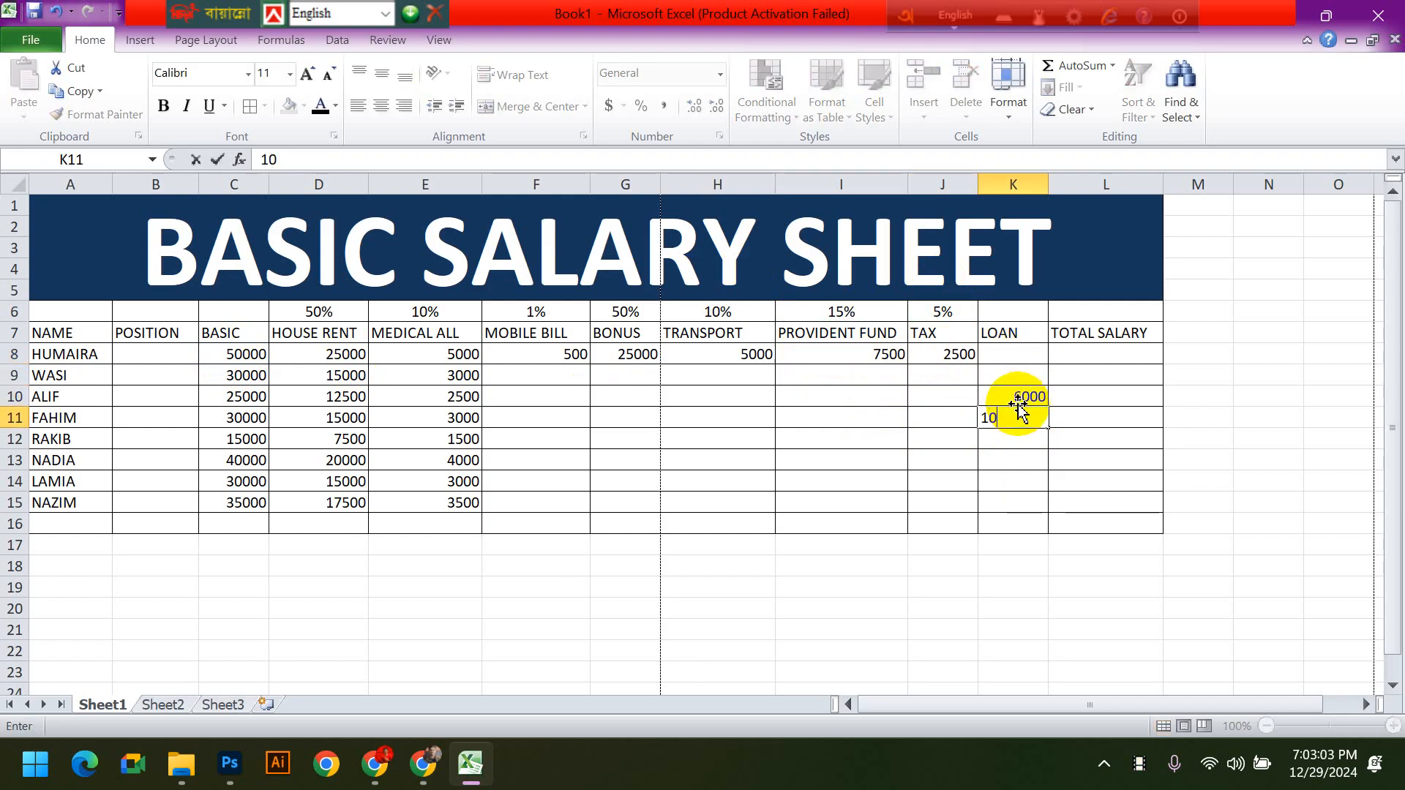
{"action": "type", "text": "0"}
{"action": "key", "text": "Return"}
{"action": "key", "text": "Return"}
{"action": "key", "text": "Return"}
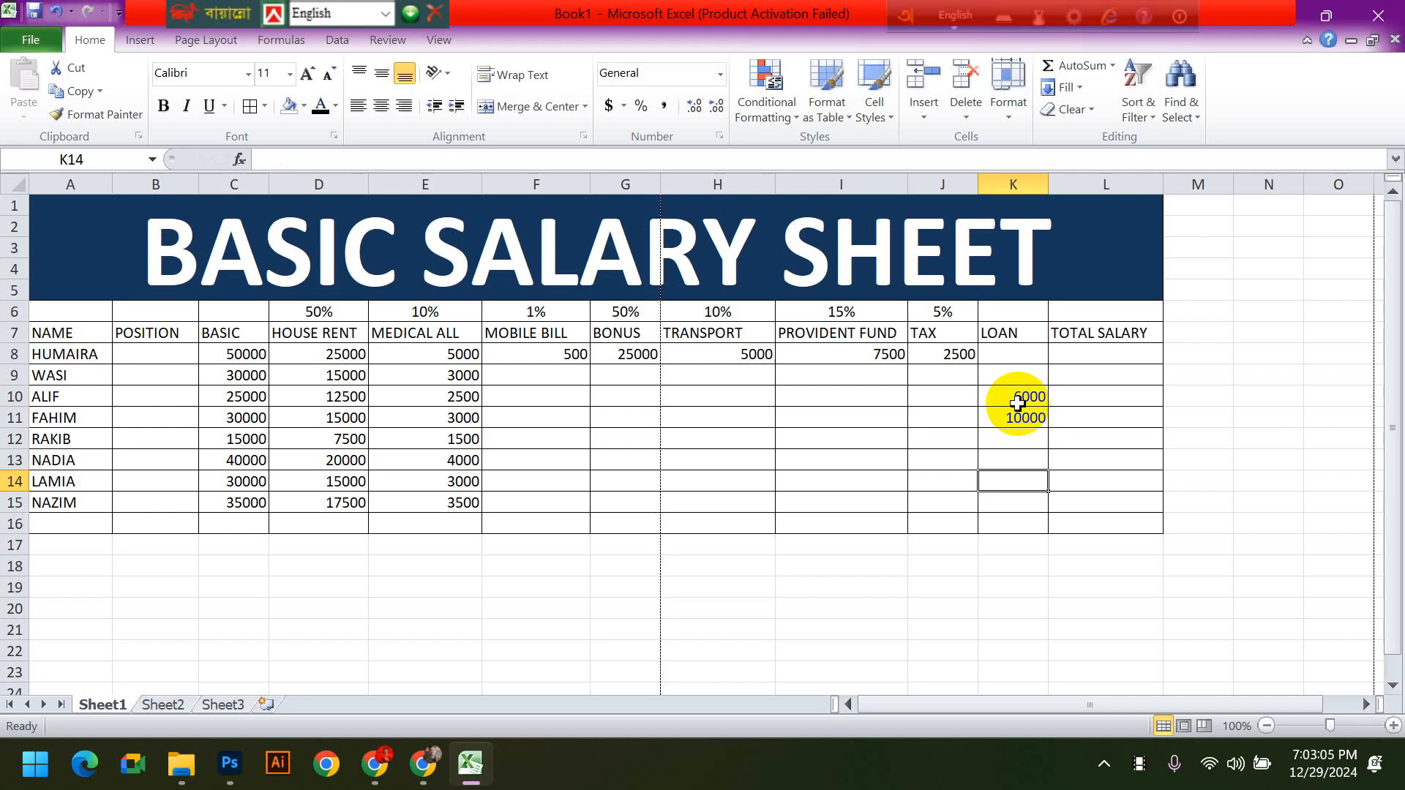
{"action": "type", "text": "500"}
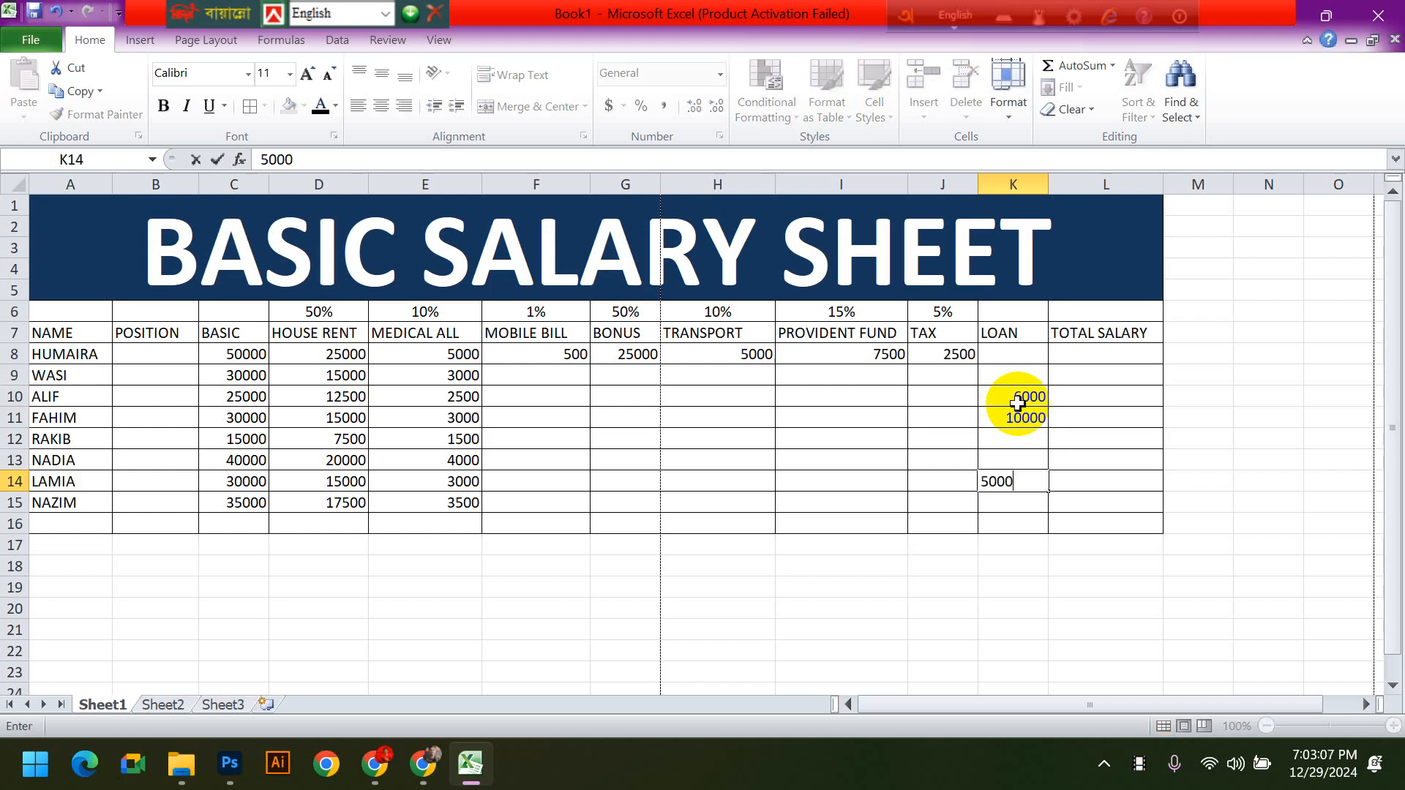
{"action": "type", "text": "0"}
{"action": "key", "text": "Return"}
{"action": "left_click_drag", "start_coordinate": [1023, 399], "coordinate": [997, 506]}
{"action": "left_click", "coordinate": [1198, 545]}
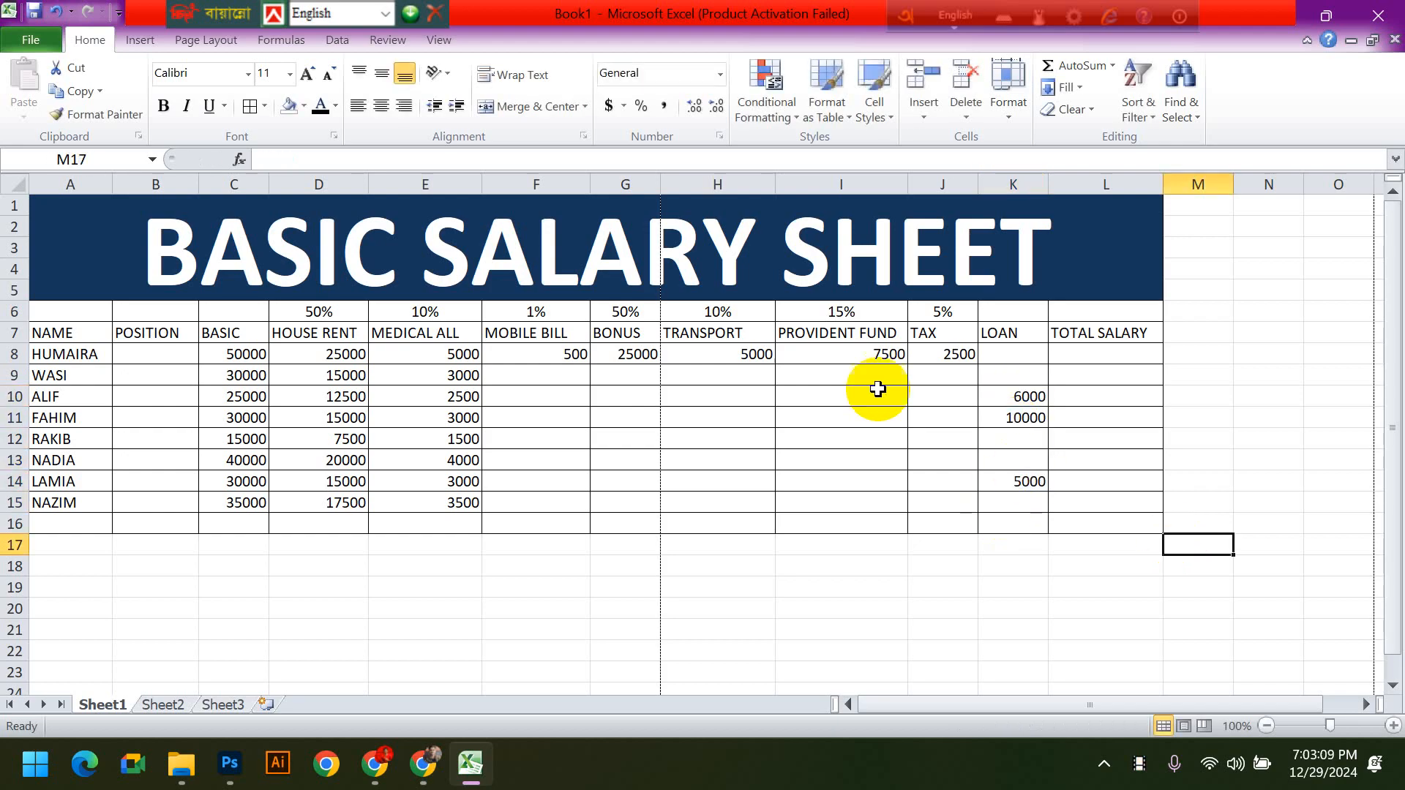
- Copy the MOBILE BILL and BONUS formulas from F8 and G8 down to row 15
{"action": "left_click", "coordinate": [582, 356]}
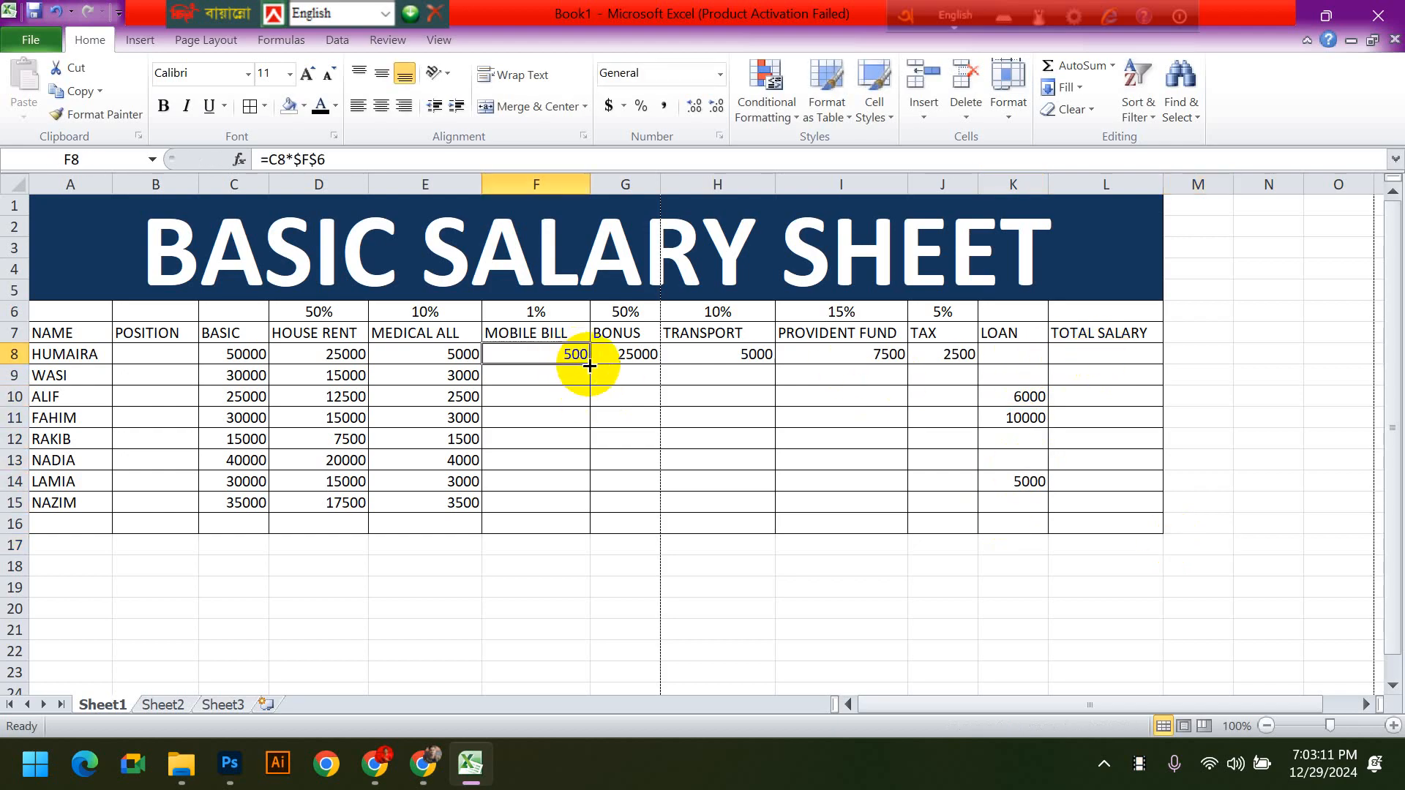
{"action": "left_click_drag", "start_coordinate": [586, 361], "coordinate": [584, 512]}
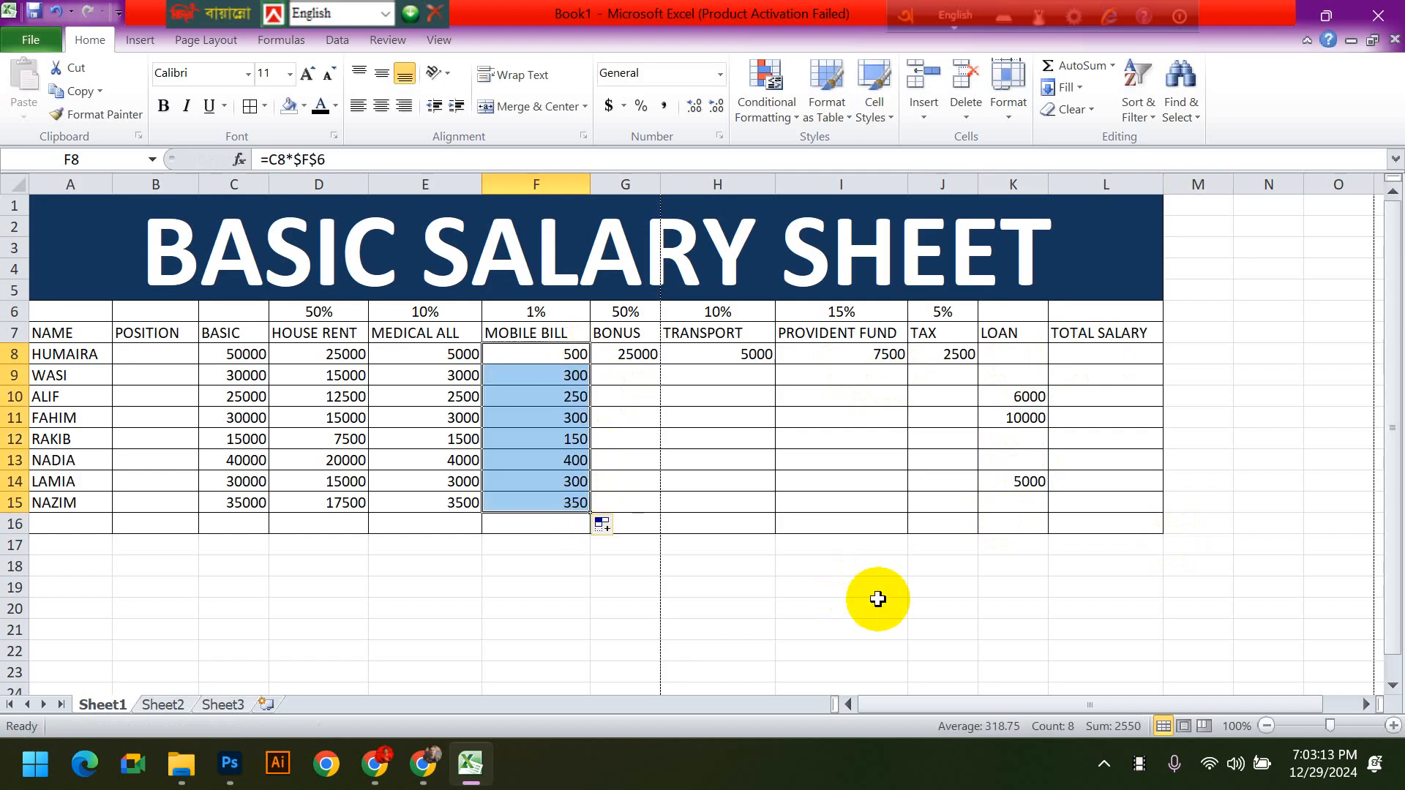
{"action": "left_click", "coordinate": [641, 354]}
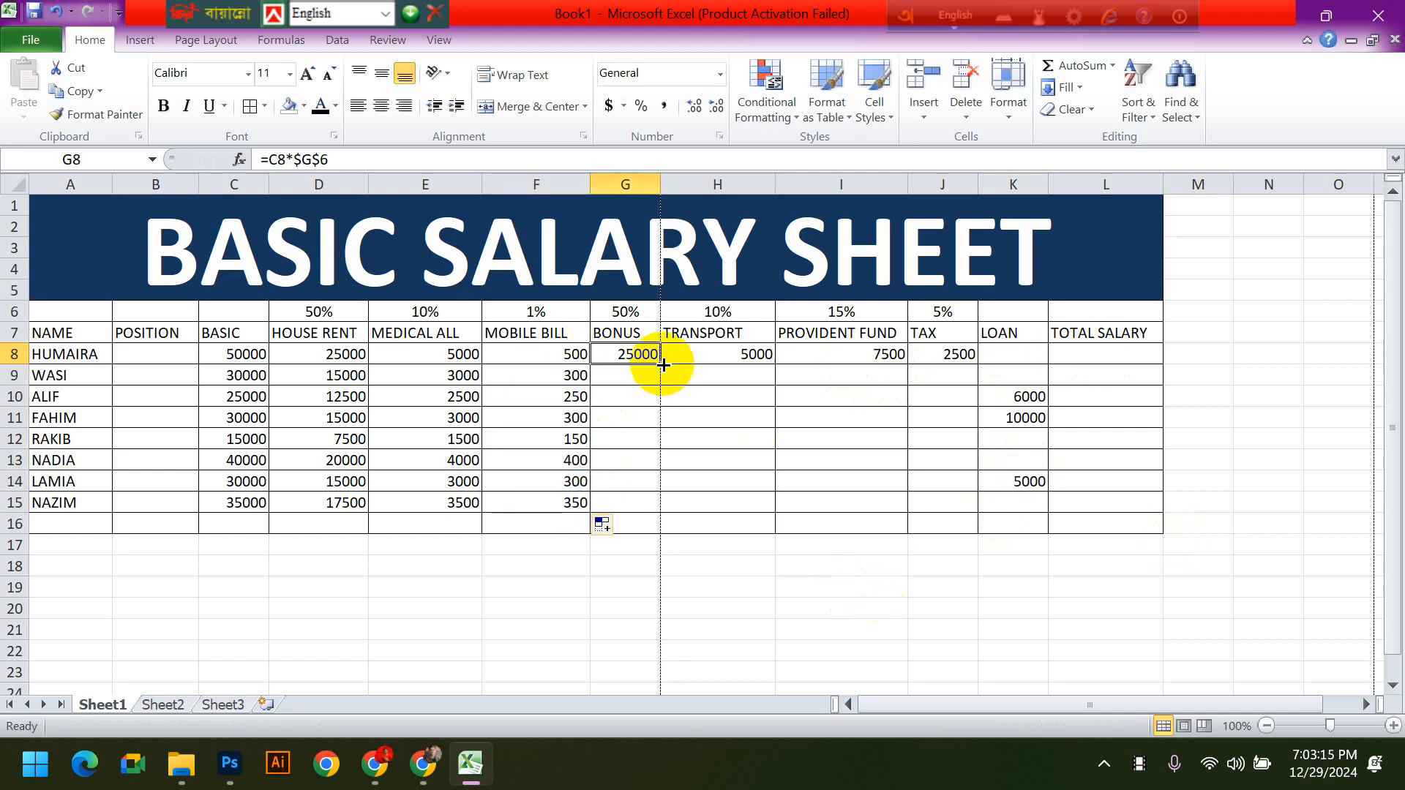
{"action": "double_click", "coordinate": [663, 365]}
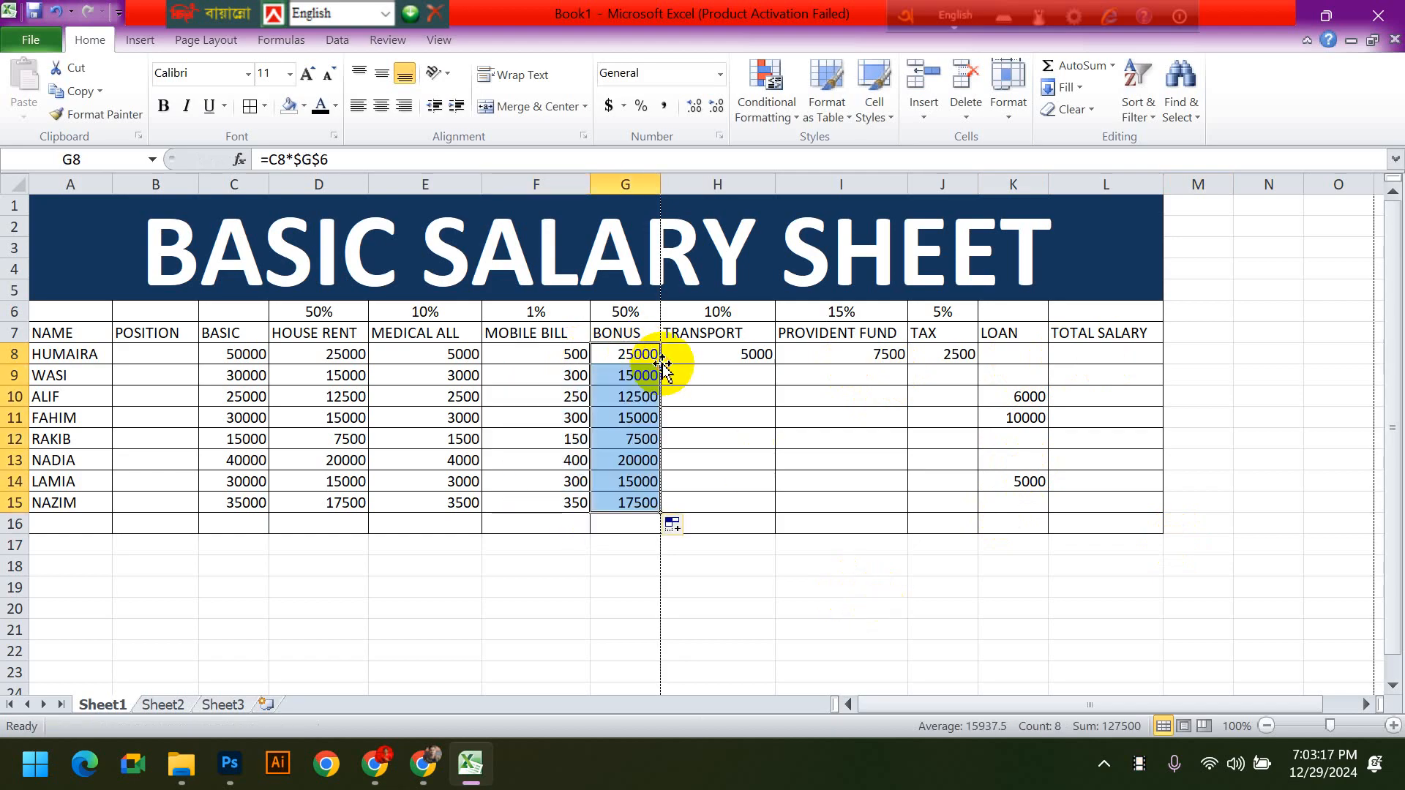
- Copy the TRANSPORT and PROVIDENT FUND formulas from H8 and I8 down to row 15
{"action": "left_click", "coordinate": [701, 355]}
{"action": "left_click_drag", "start_coordinate": [774, 363], "coordinate": [773, 513]}
{"action": "left_click", "coordinate": [888, 354]}
{"action": "double_click", "coordinate": [908, 364]}
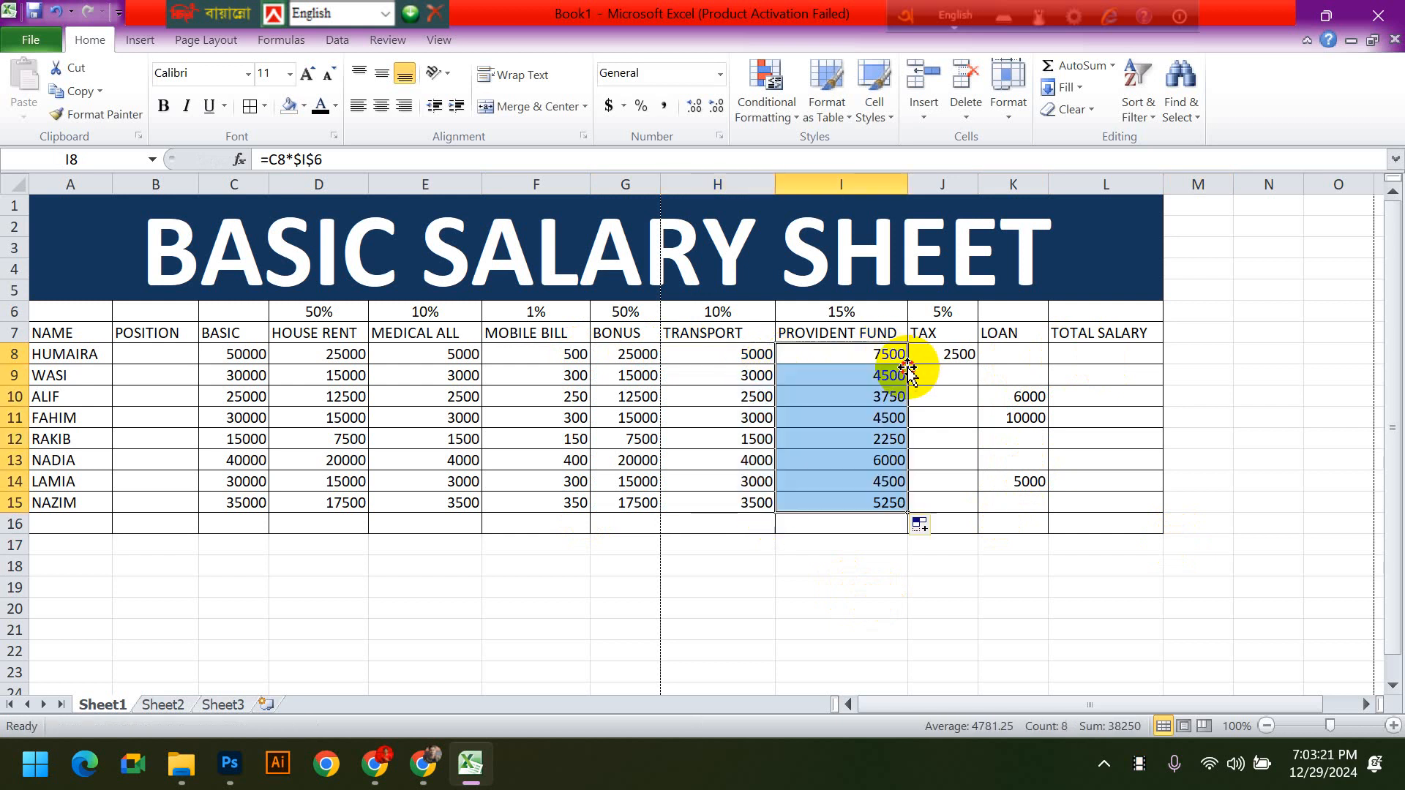
{"action": "left_click_drag", "start_coordinate": [888, 355], "coordinate": [873, 496]}
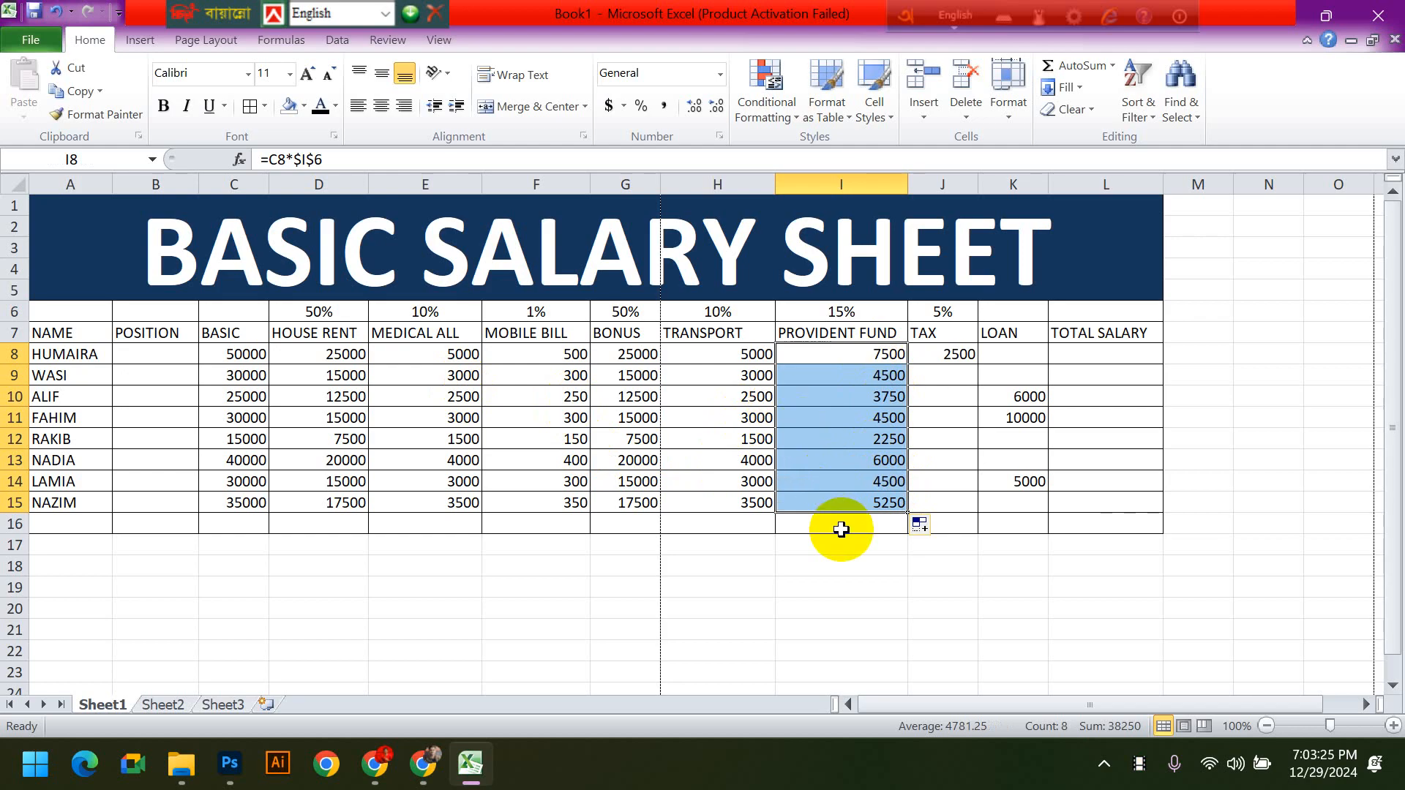
{"action": "left_click", "coordinate": [669, 523]}
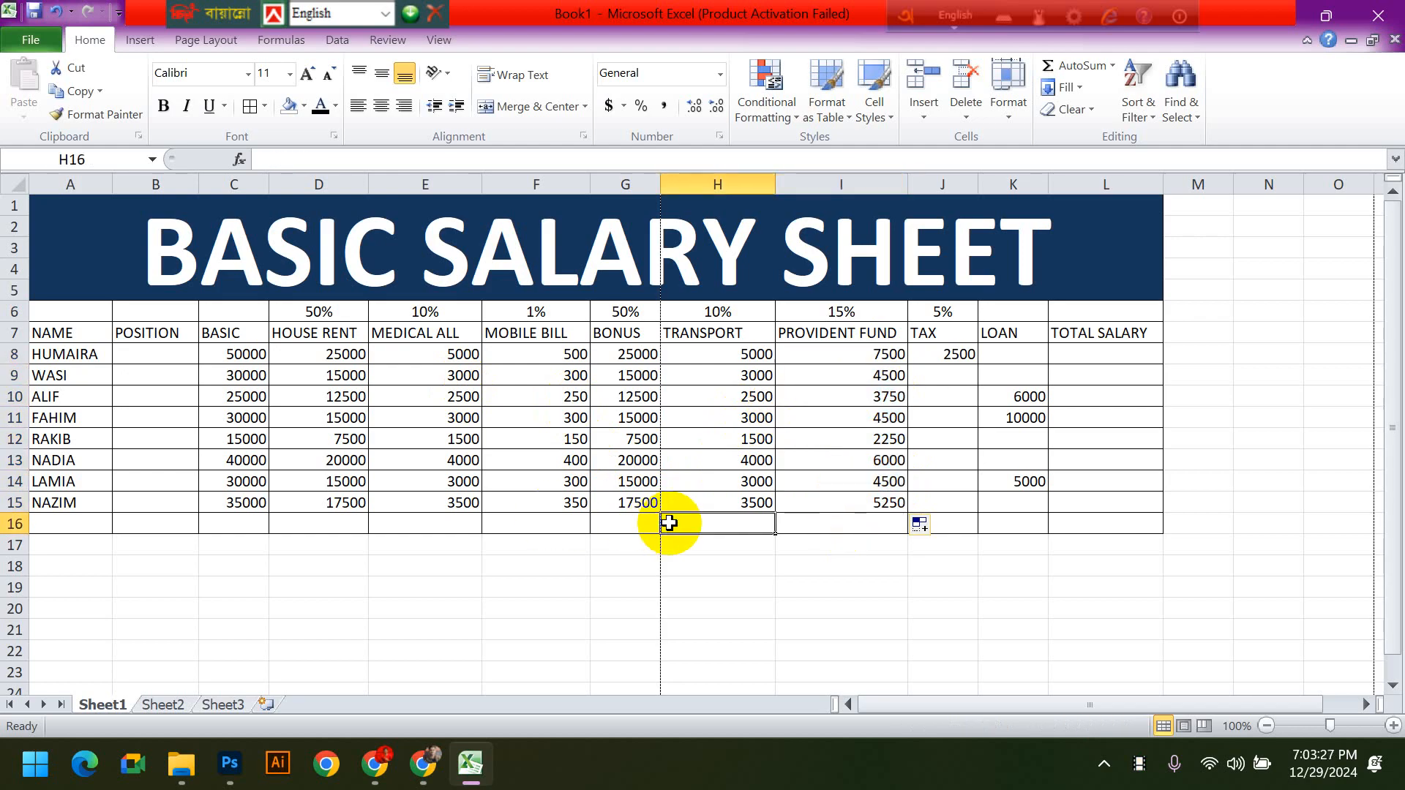
{"action": "left_click_drag", "start_coordinate": [229, 505], "coordinate": [569, 510]}
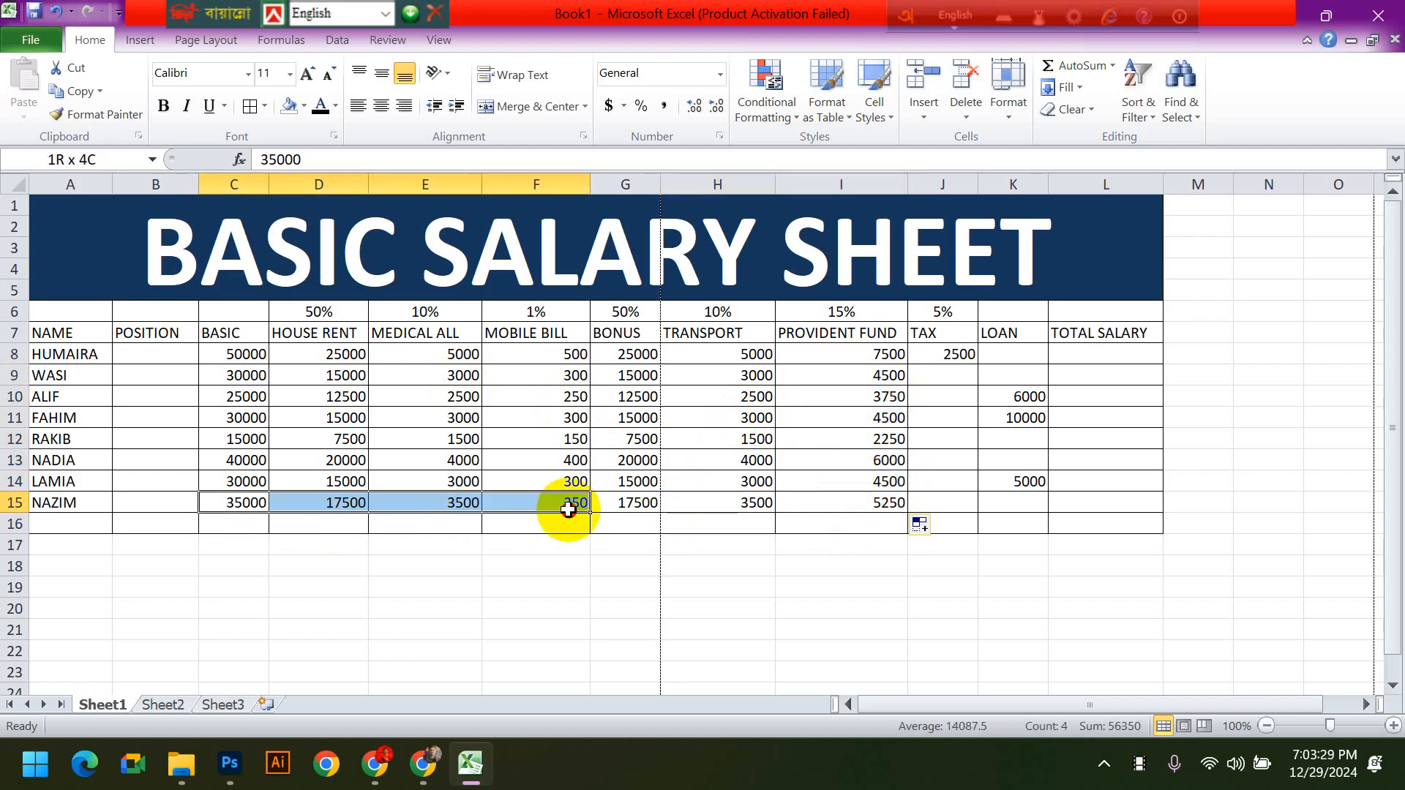
- Copy the TAX formula from J8 down to J15
{"action": "left_click", "coordinate": [951, 355]}
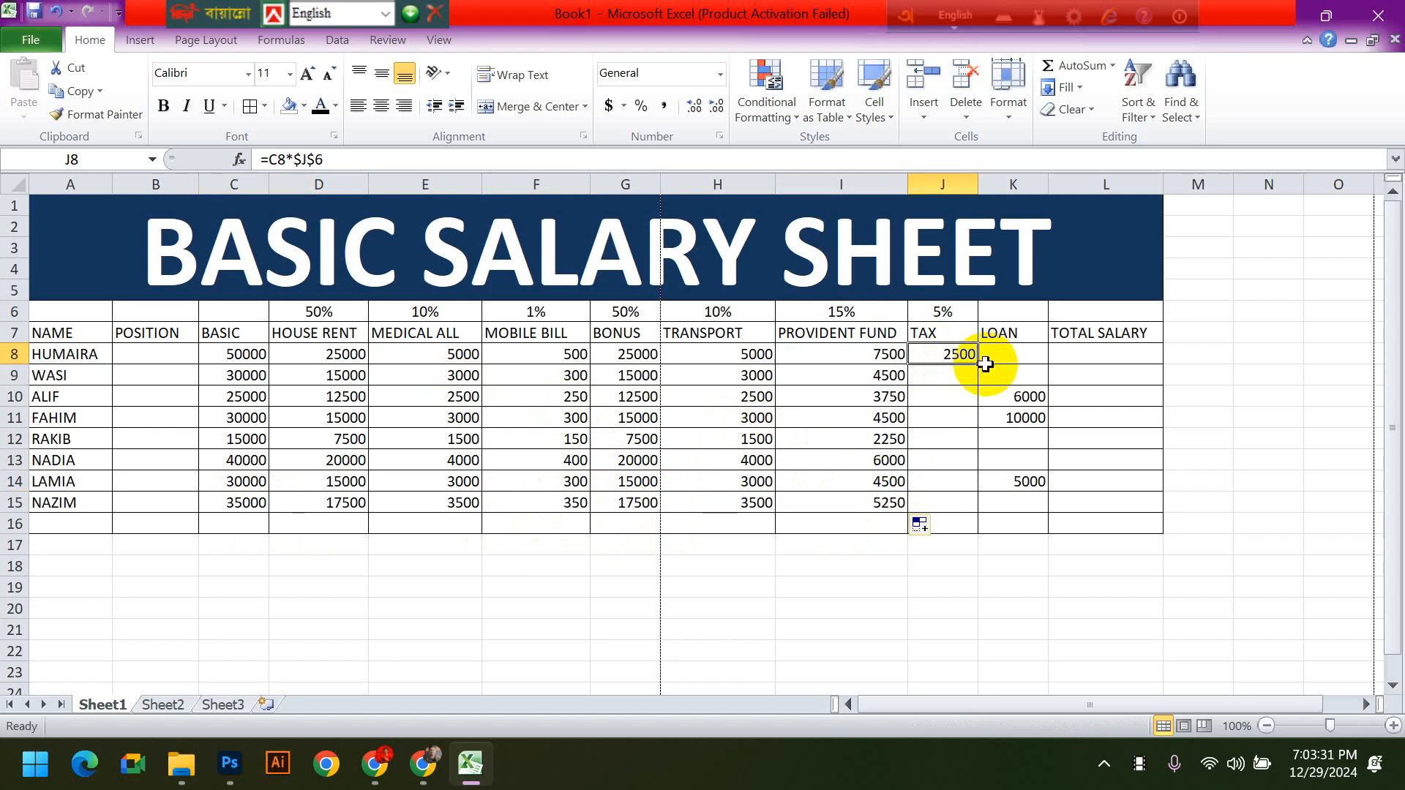
{"action": "left_click_drag", "start_coordinate": [974, 365], "coordinate": [975, 504]}
{"action": "left_click", "coordinate": [1110, 502]}
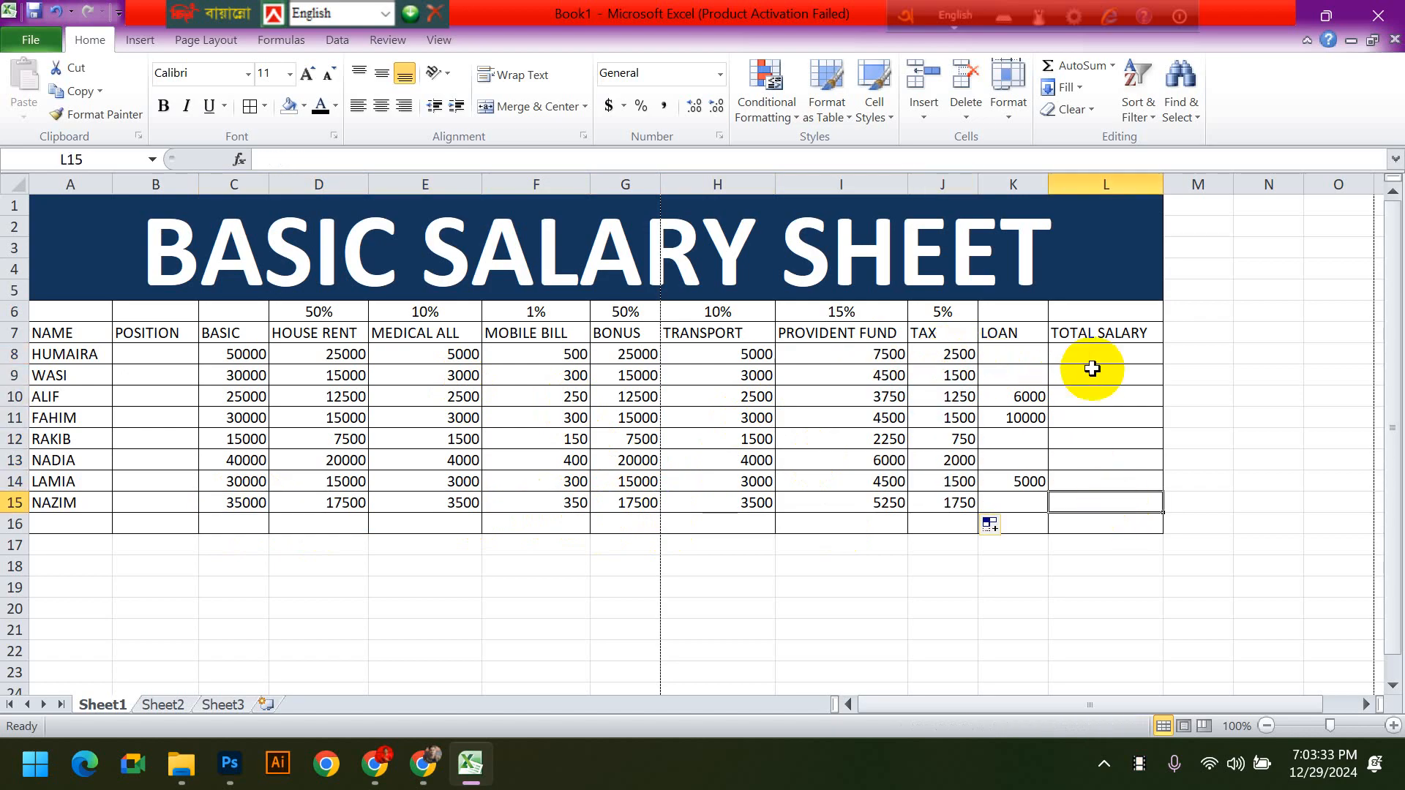
- Make the column headings in row 7 bold, from NAME to TOTAL SALARY
{"action": "left_click", "coordinate": [1111, 354]}
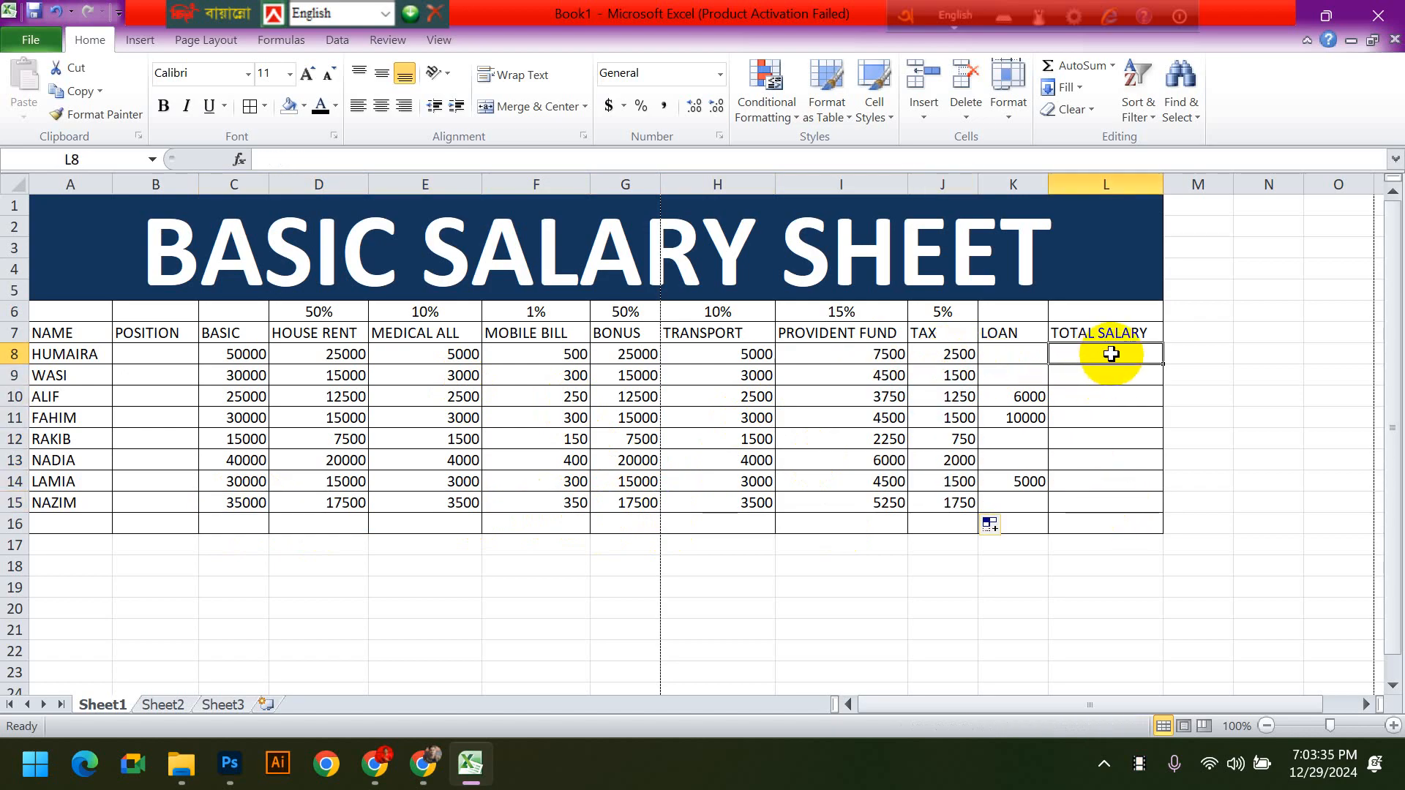
{"action": "left_click_drag", "start_coordinate": [62, 330], "coordinate": [1090, 335]}
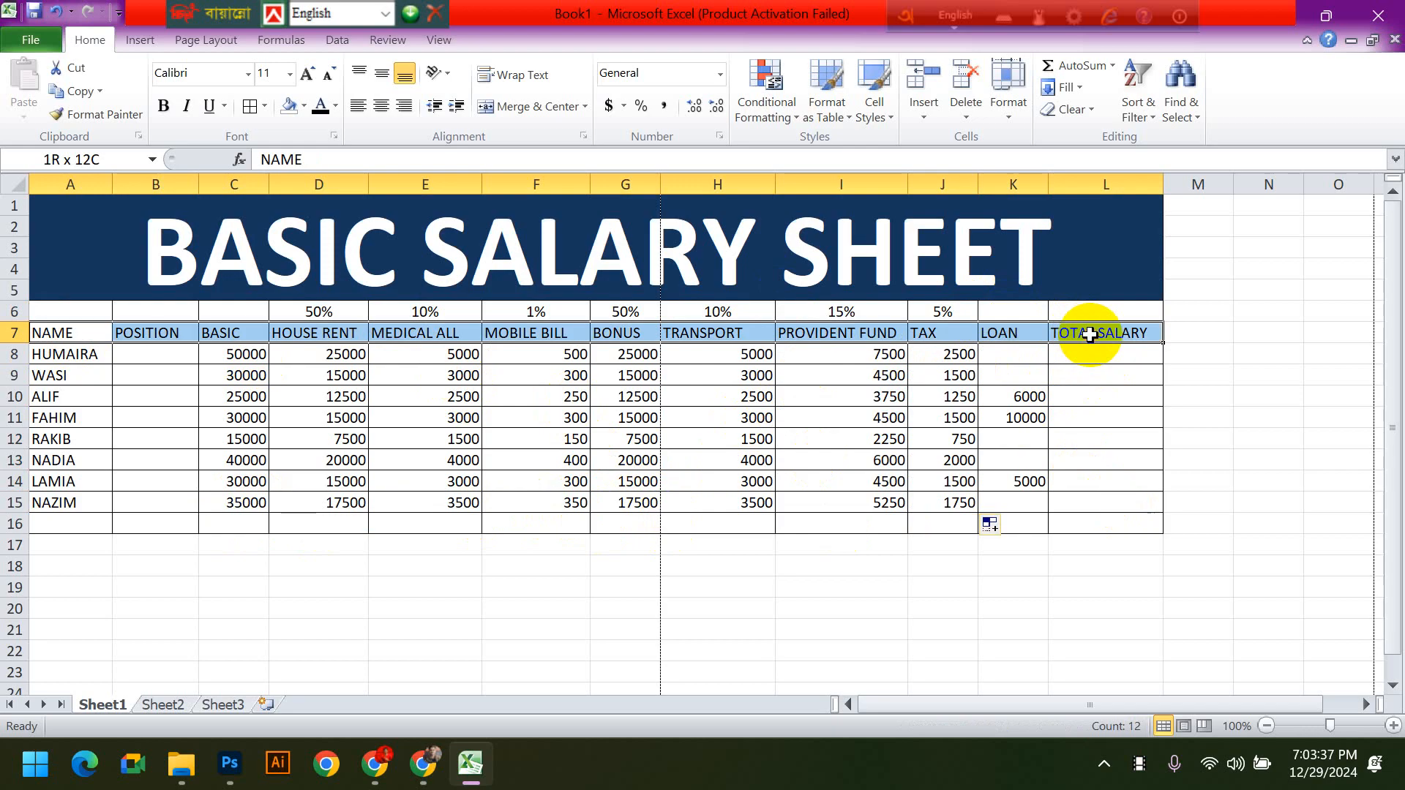
{"action": "key", "text": "ctrl+b"}
{"action": "left_click", "coordinate": [1142, 411]}
- Enter the formula =C8+D8+E8+F8+G8+H8-I8-J8-K8 in L8 to calculate the first employee's TOTAL SALARY
{"action": "left_click", "coordinate": [1102, 357]}
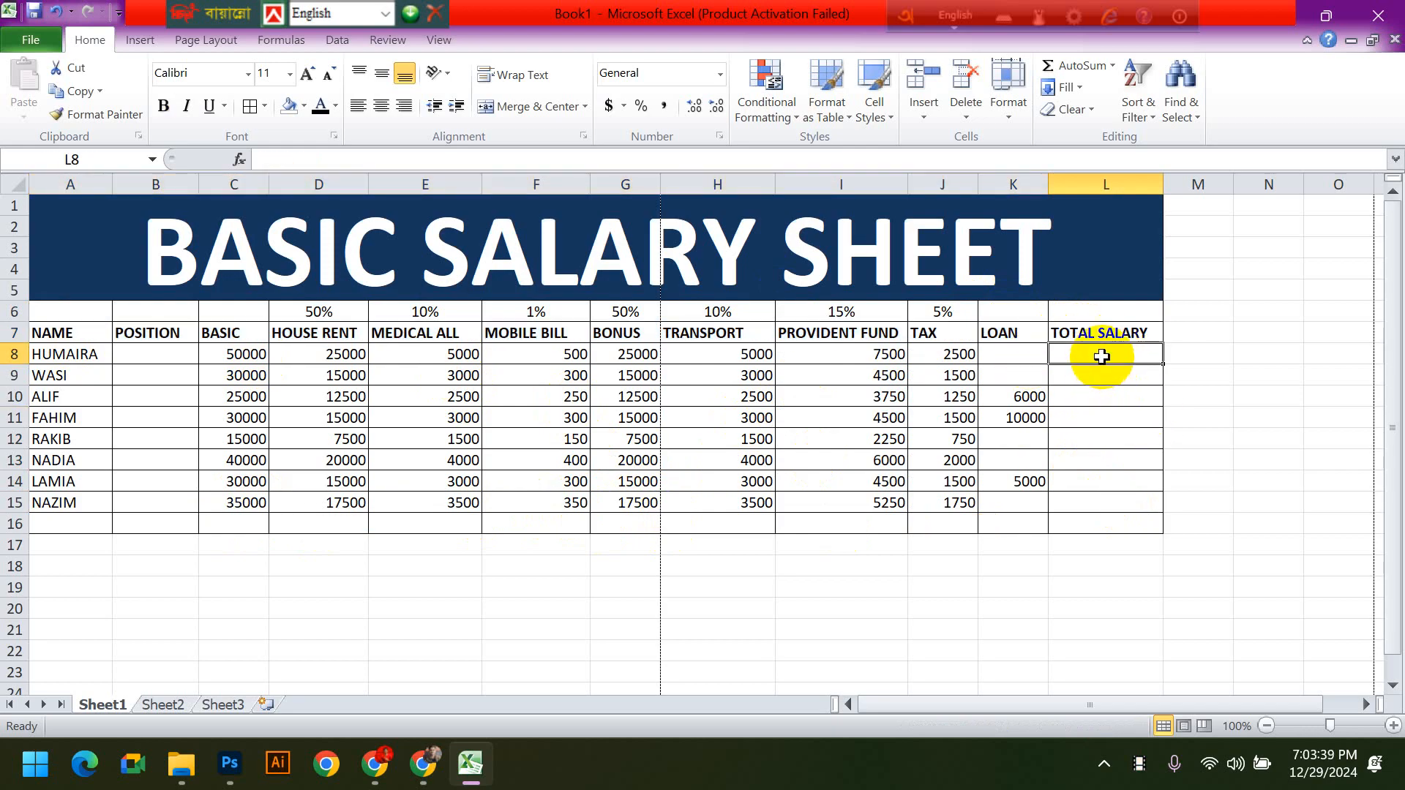
{"action": "type", "text": "="}
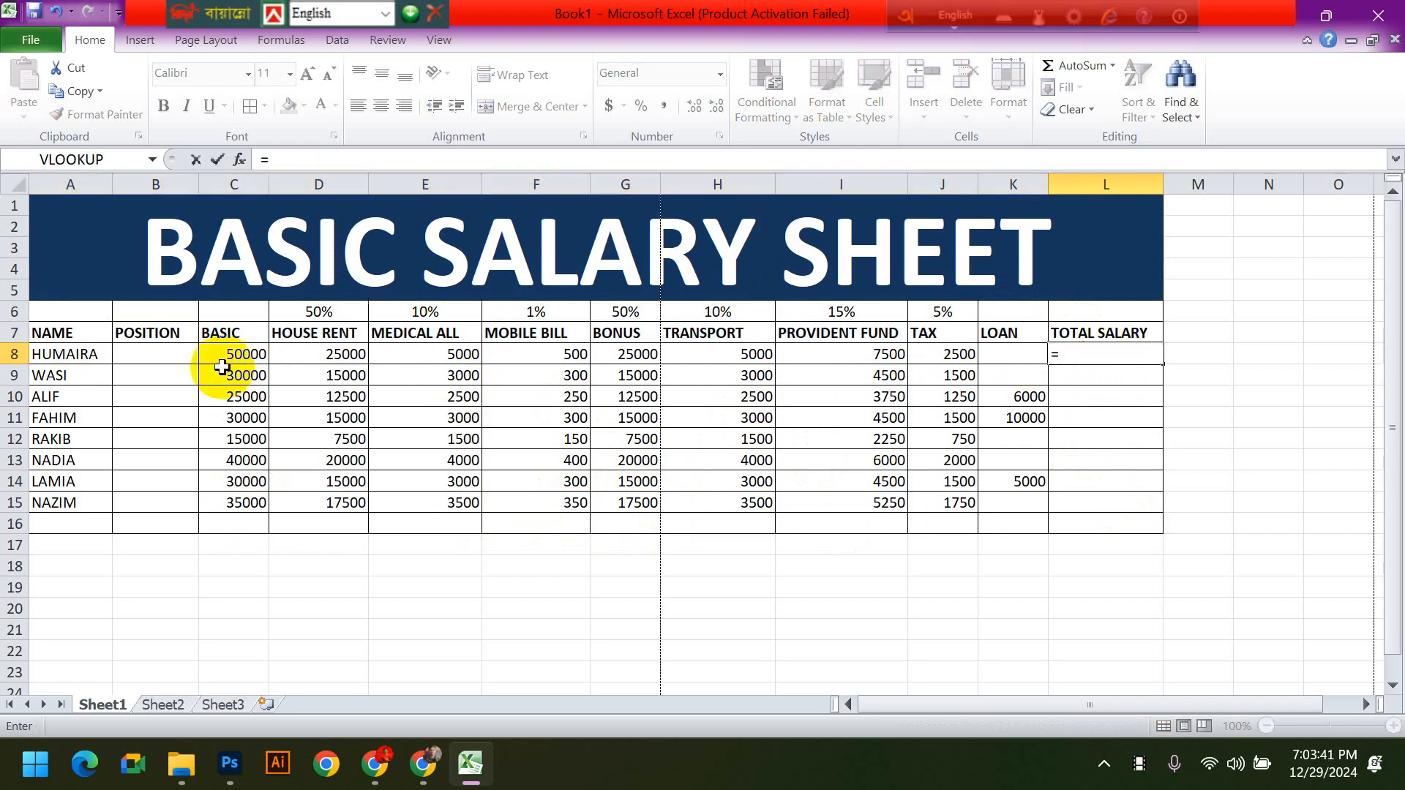
{"action": "left_click", "coordinate": [239, 356]}
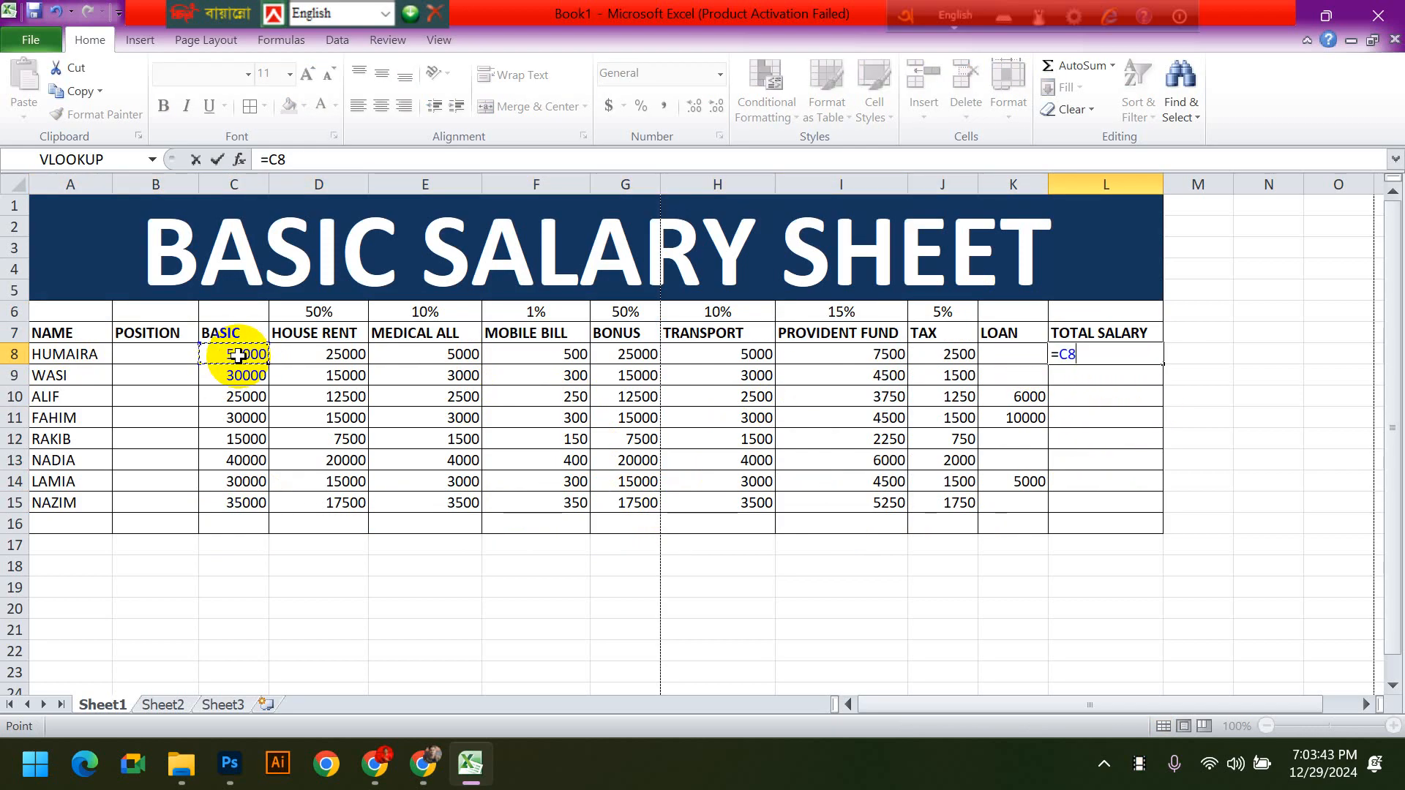
{"action": "type", "text": "+"}
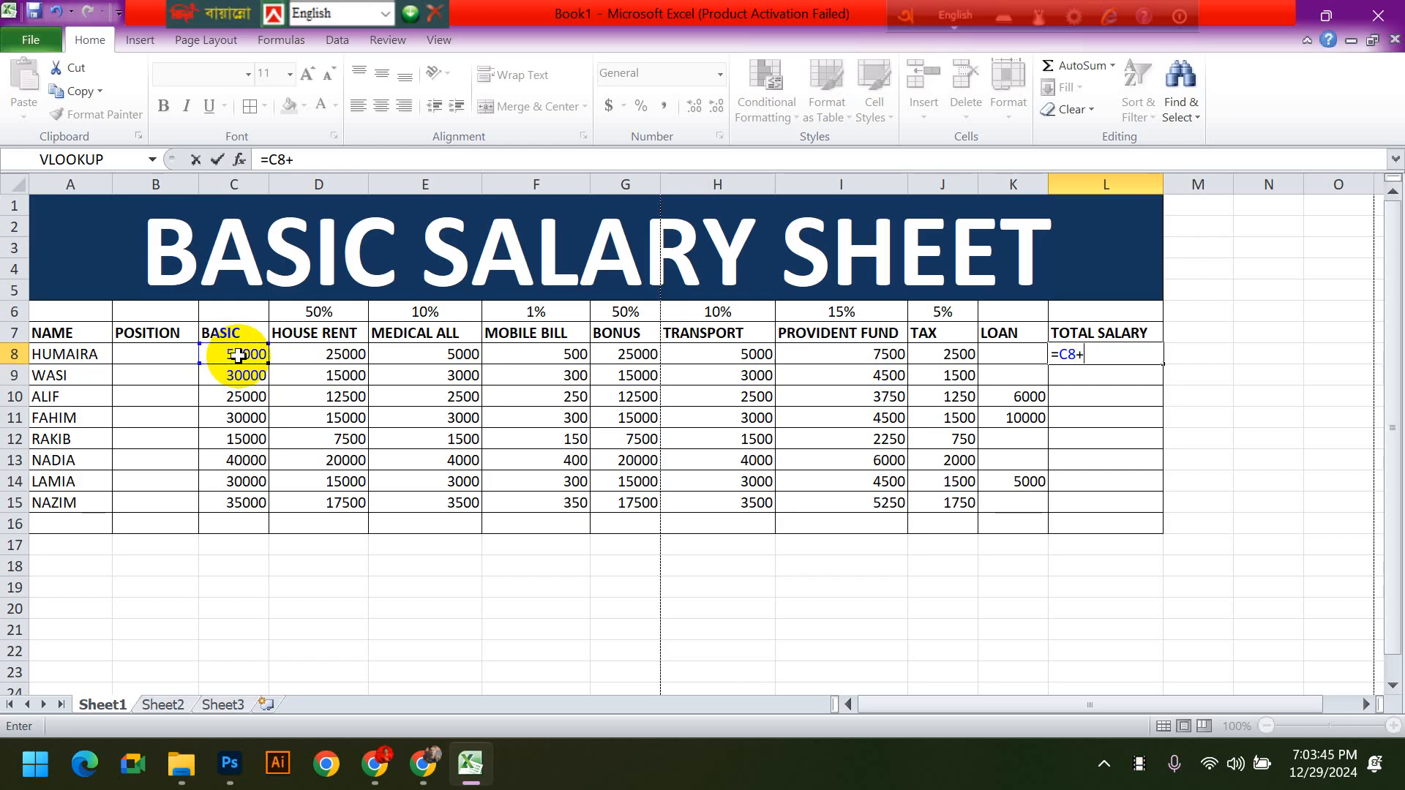
{"action": "left_click", "coordinate": [339, 358]}
{"action": "type", "text": "+"}
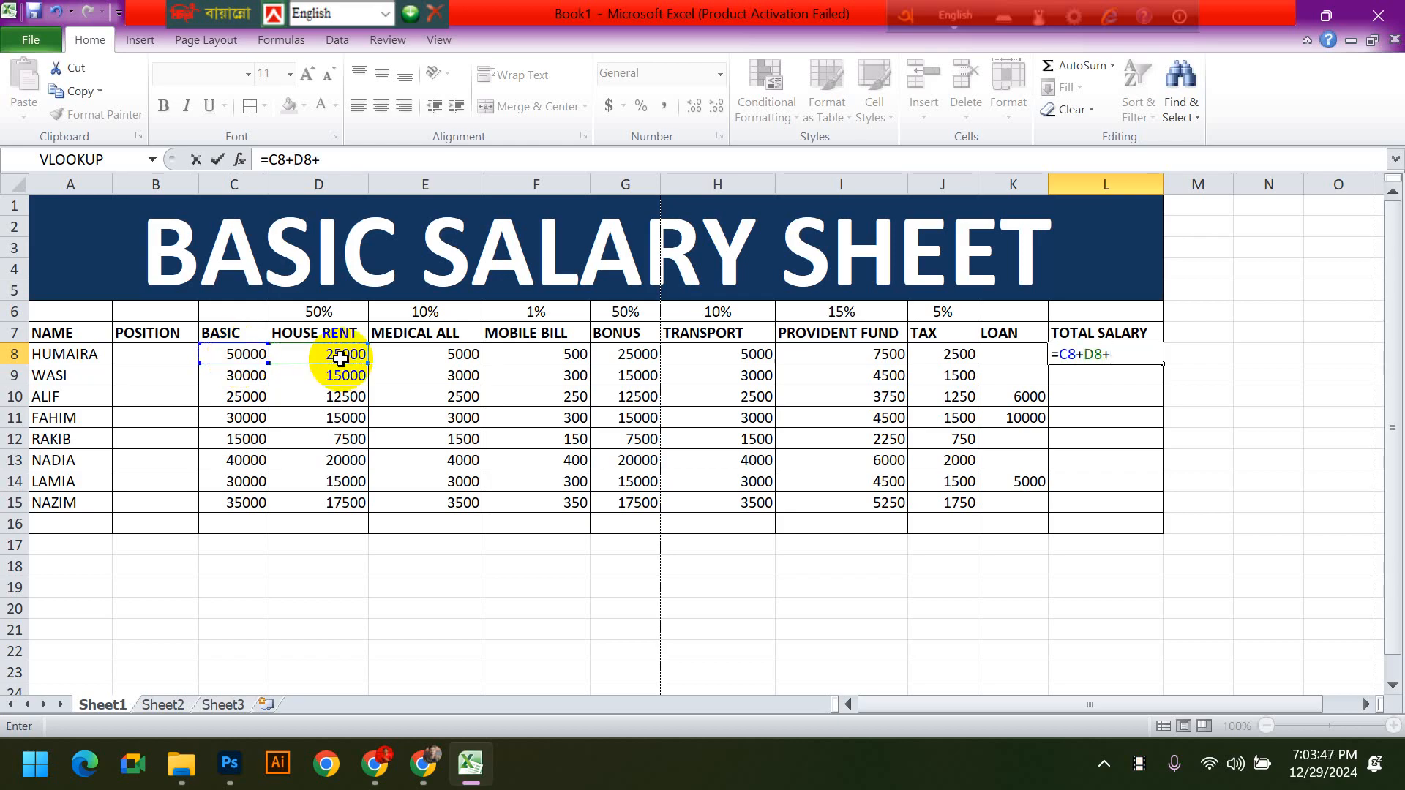
{"action": "left_click", "coordinate": [391, 355]}
{"action": "type", "text": "+"}
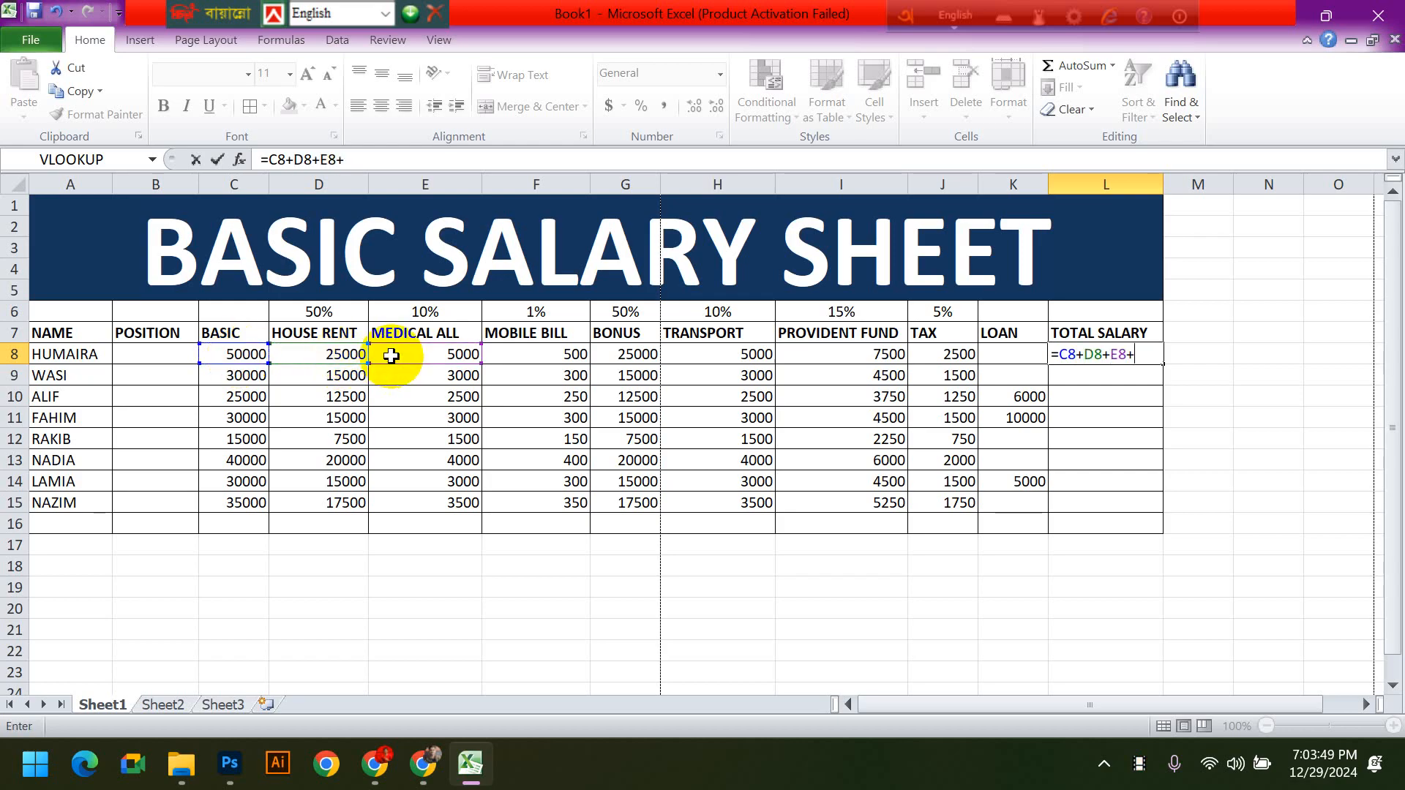
{"action": "left_click", "coordinate": [565, 358]}
{"action": "type", "text": "+"}
{"action": "left_click", "coordinate": [631, 356]}
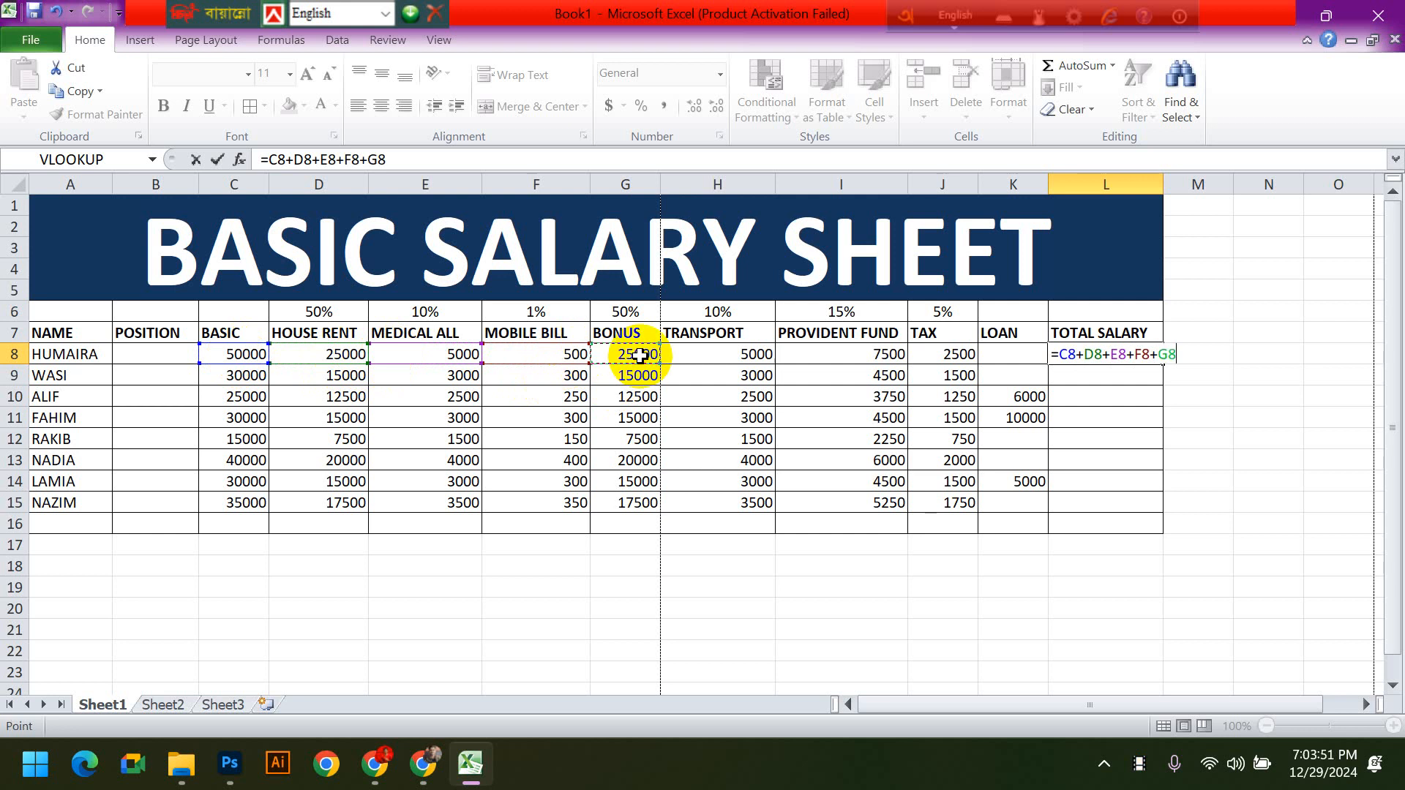
{"action": "type", "text": "+"}
{"action": "left_click", "coordinate": [723, 357]}
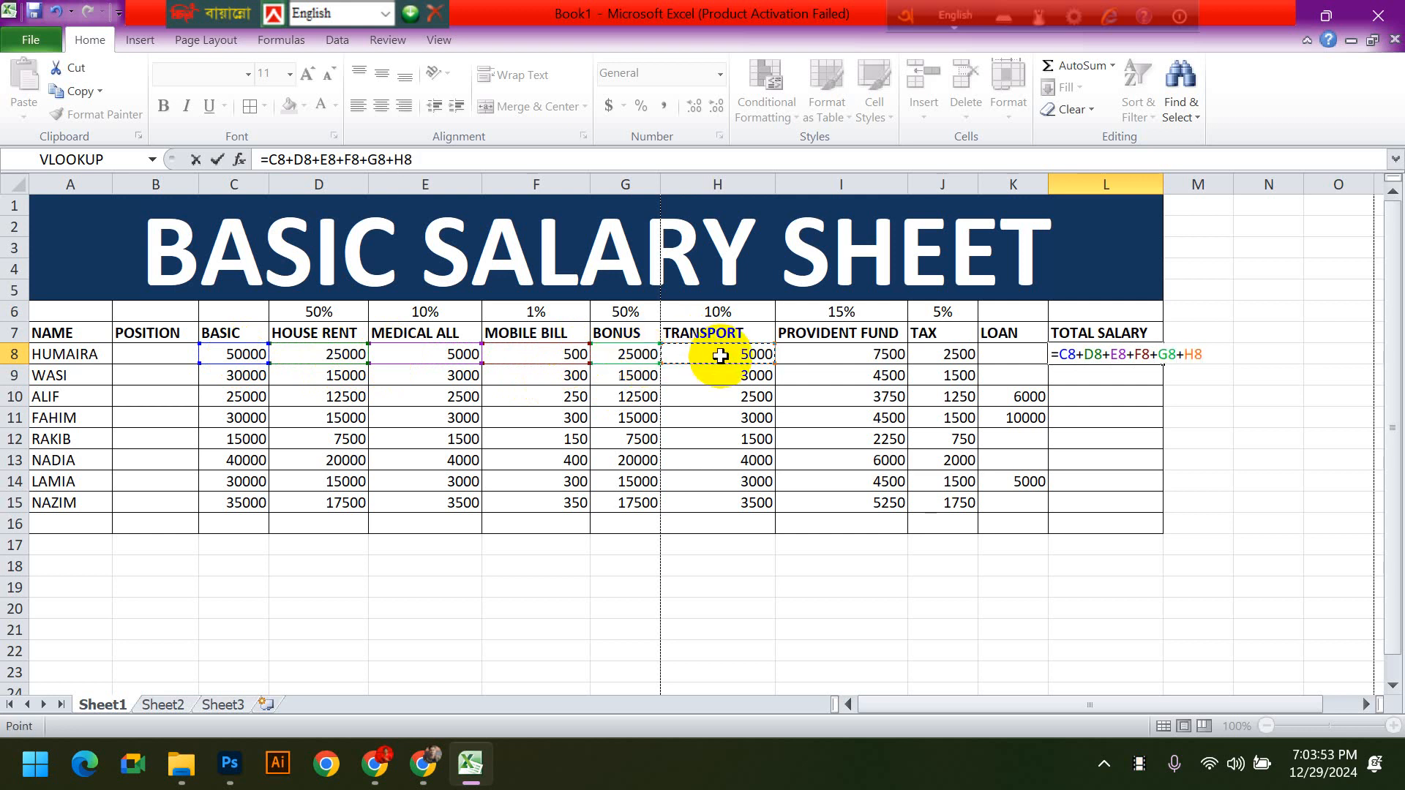
{"action": "type", "text": "-"}
{"action": "left_click", "coordinate": [808, 359]}
{"action": "type", "text": "-"}
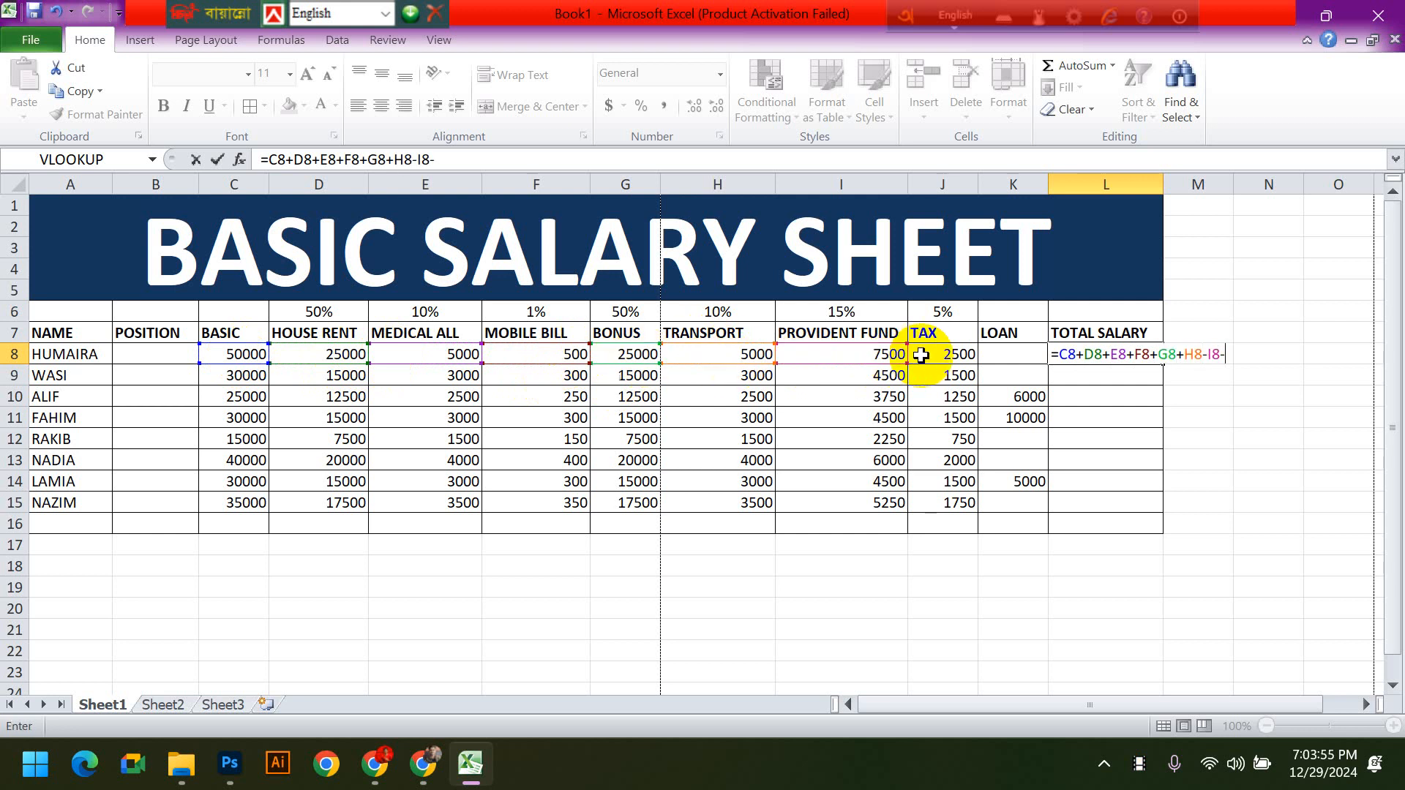
{"action": "left_click", "coordinate": [924, 357]}
{"action": "type", "text": "-"}
{"action": "left_click", "coordinate": [1025, 357]}
{"action": "key", "text": "Return"}
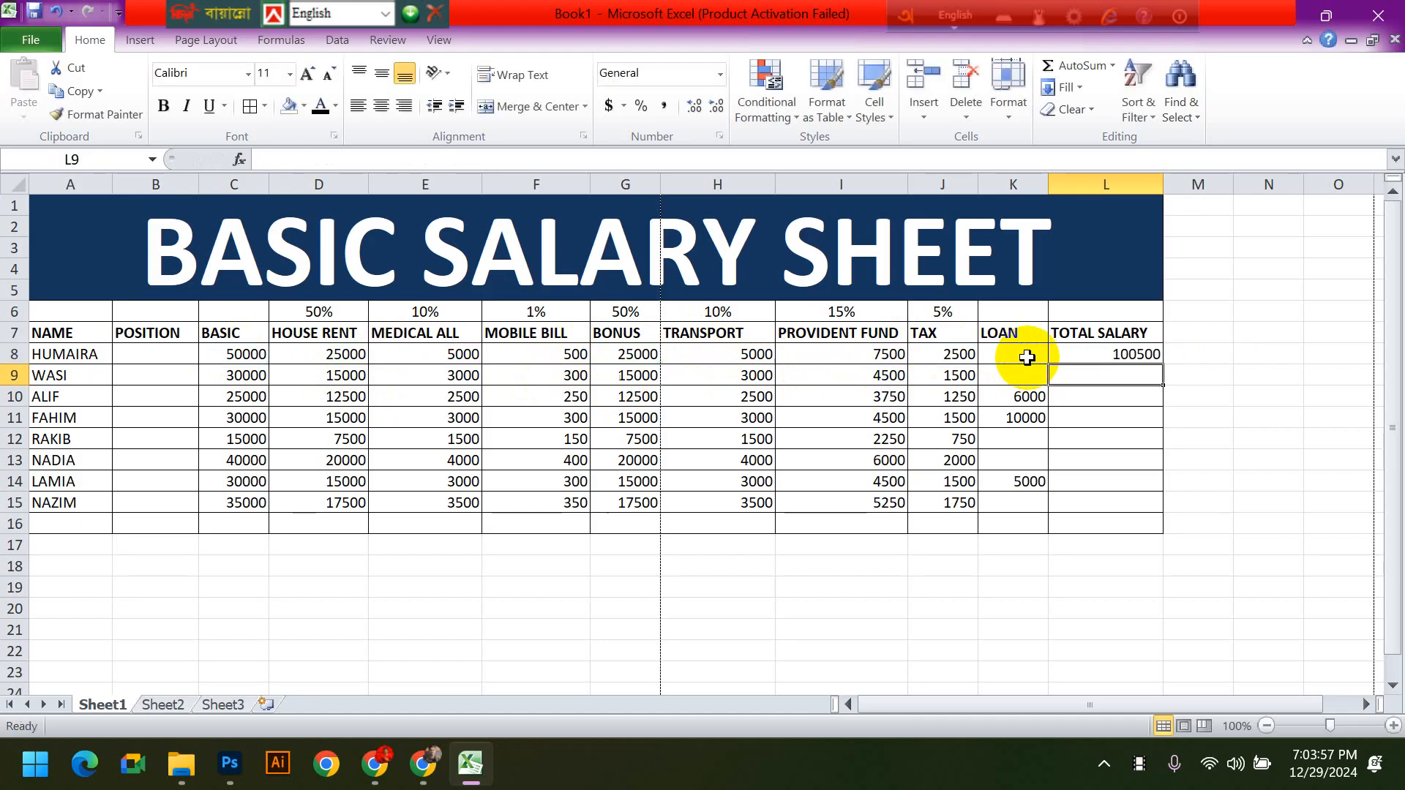
- Copy the TOTAL SALARY formula from L8 down to L15
{"action": "left_click", "coordinate": [1130, 358]}
{"action": "left_click_drag", "start_coordinate": [1161, 364], "coordinate": [1154, 515]}
{"action": "left_click", "coordinate": [1259, 537]}
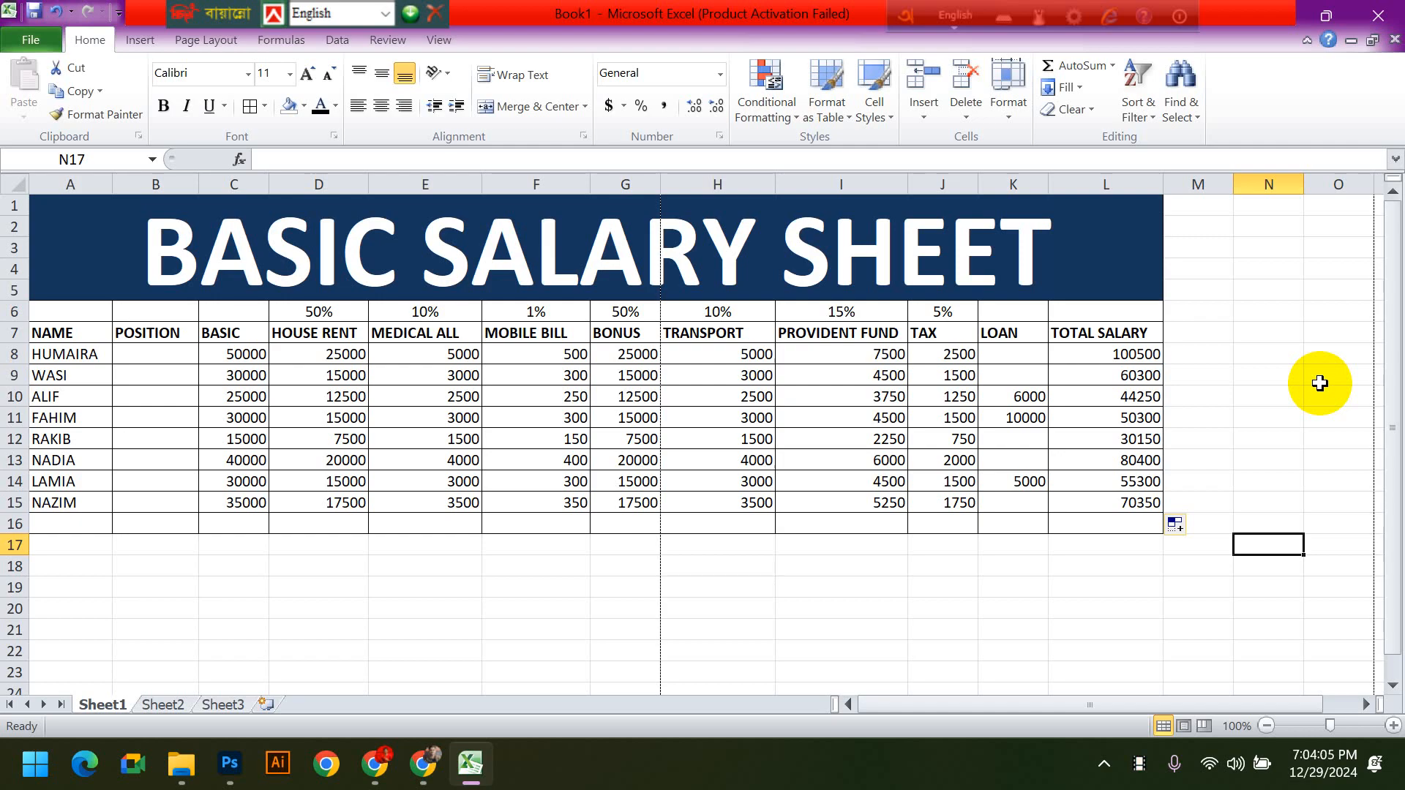
- Replace the word BASIC in the sheet's merged title with ADVANCE so it reads ADVANCE SALARY SHEET
{"action": "left_click", "coordinate": [448, 226]}
{"action": "double_click", "coordinate": [449, 244]}
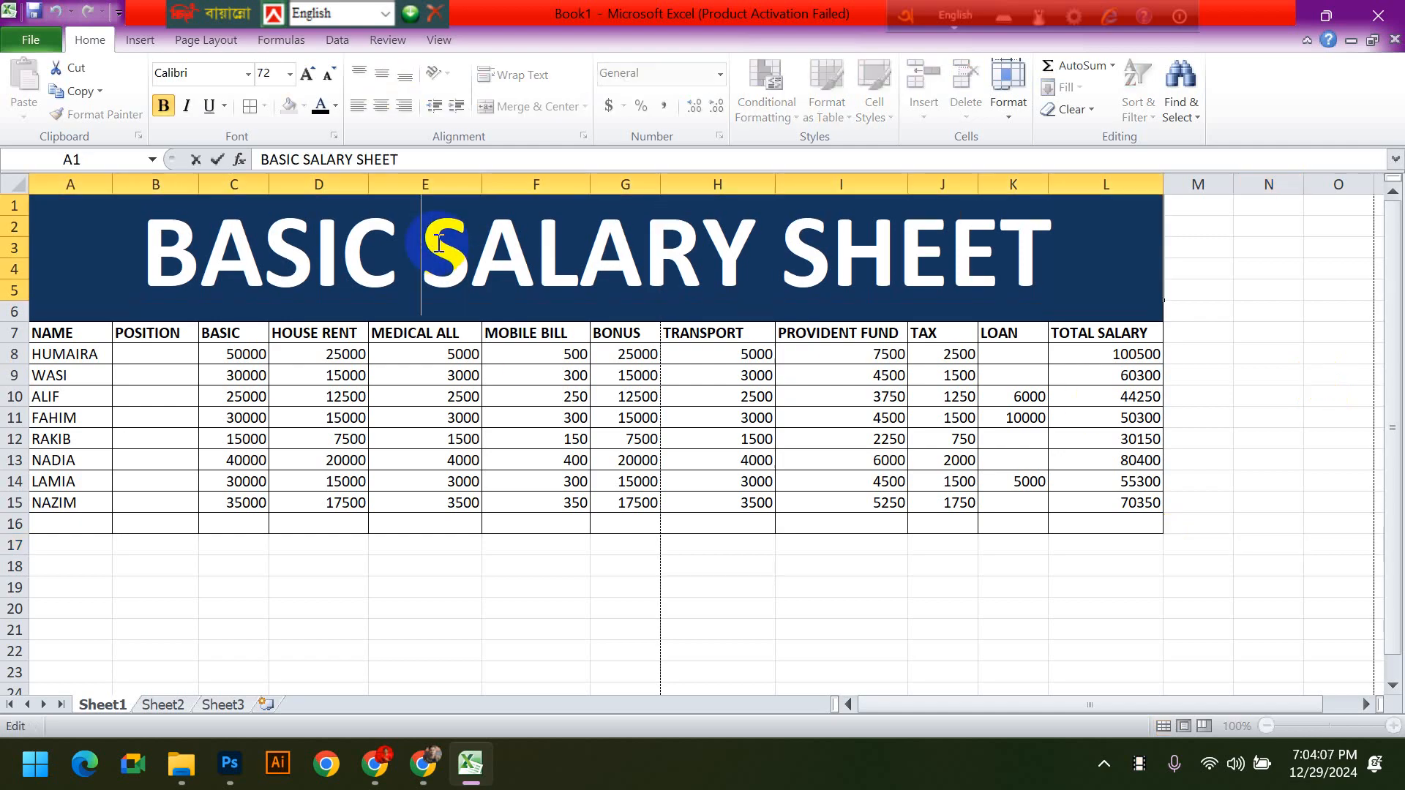
{"action": "left_click_drag", "start_coordinate": [396, 242], "coordinate": [157, 244]}
{"action": "type", "text": "AD"}
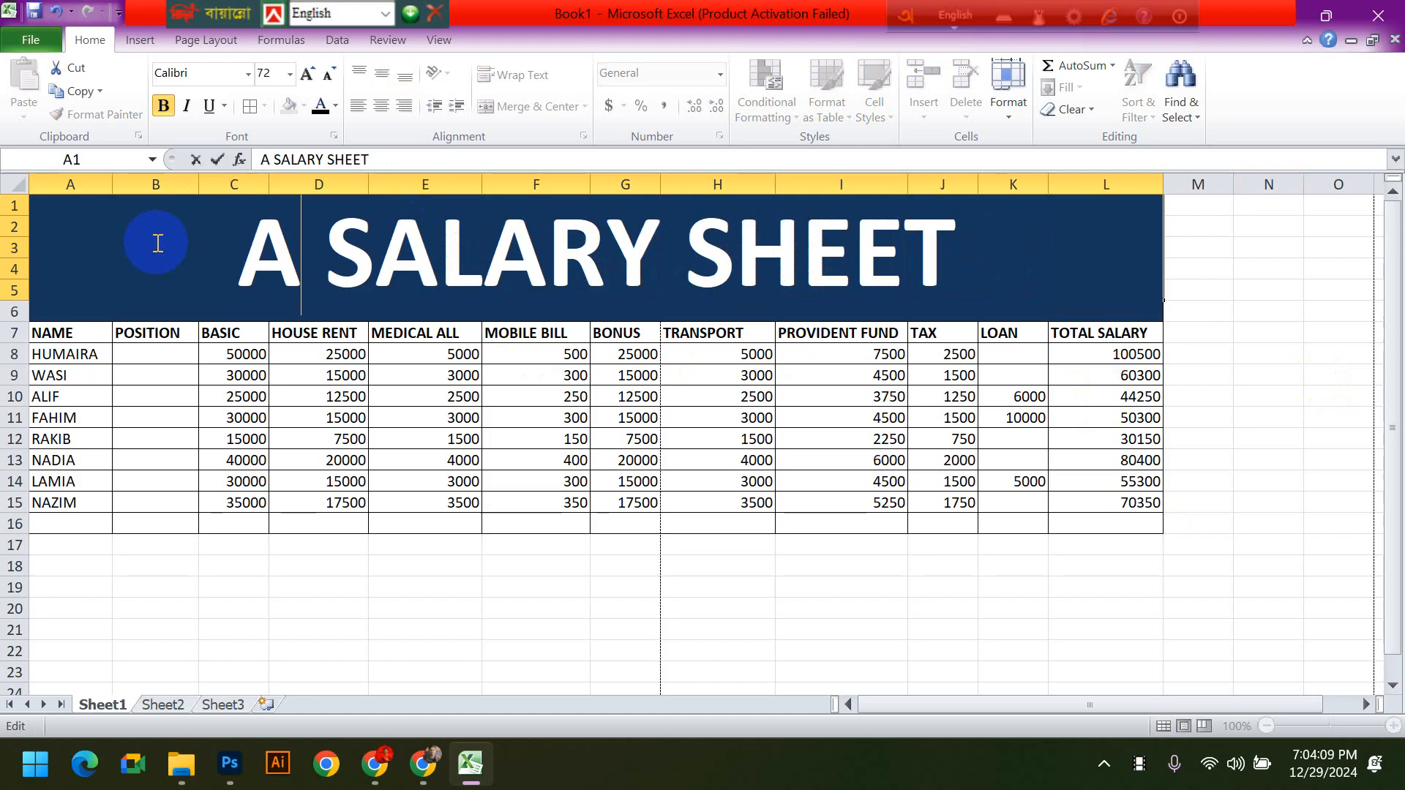
{"action": "type", "text": "VANCE"}
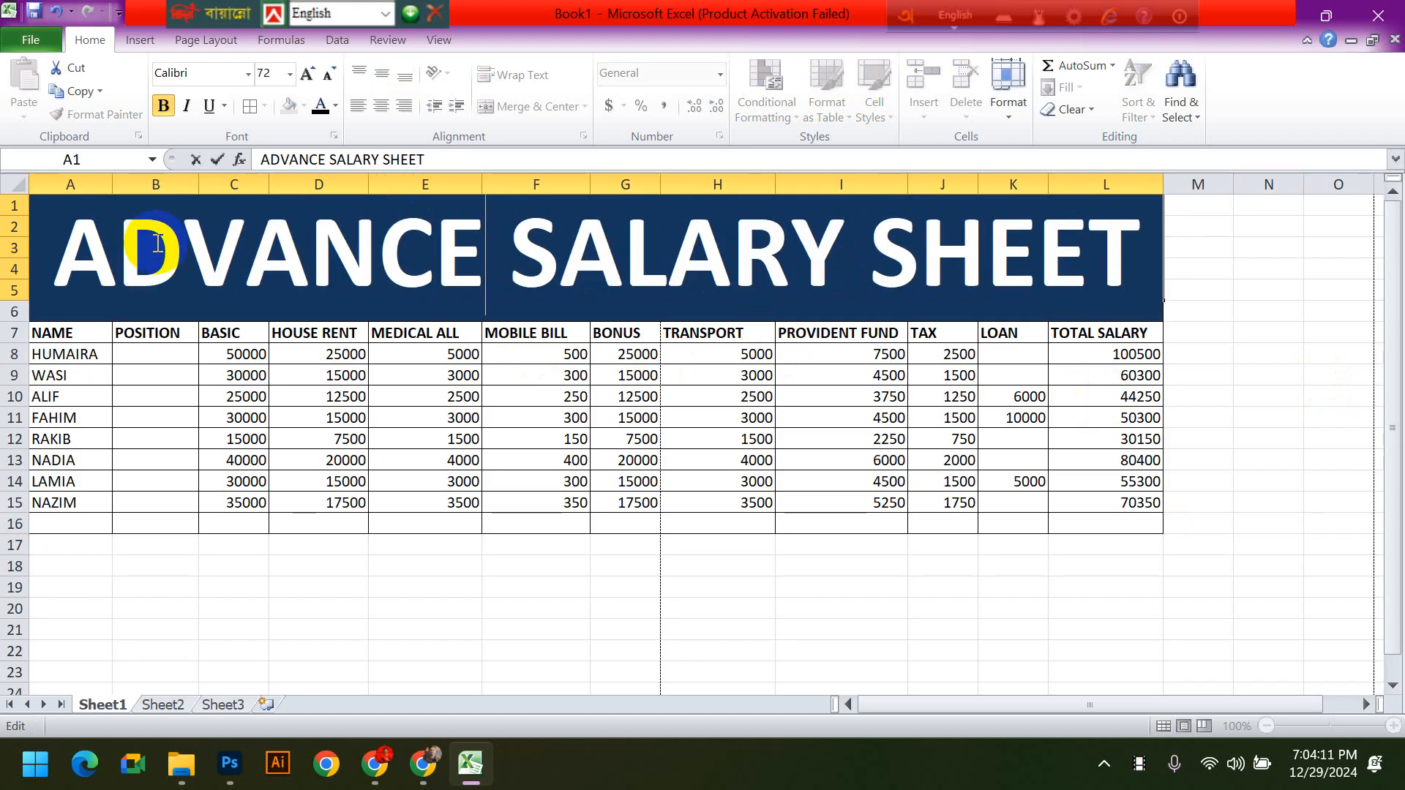
{"action": "left_click", "coordinate": [1278, 572]}
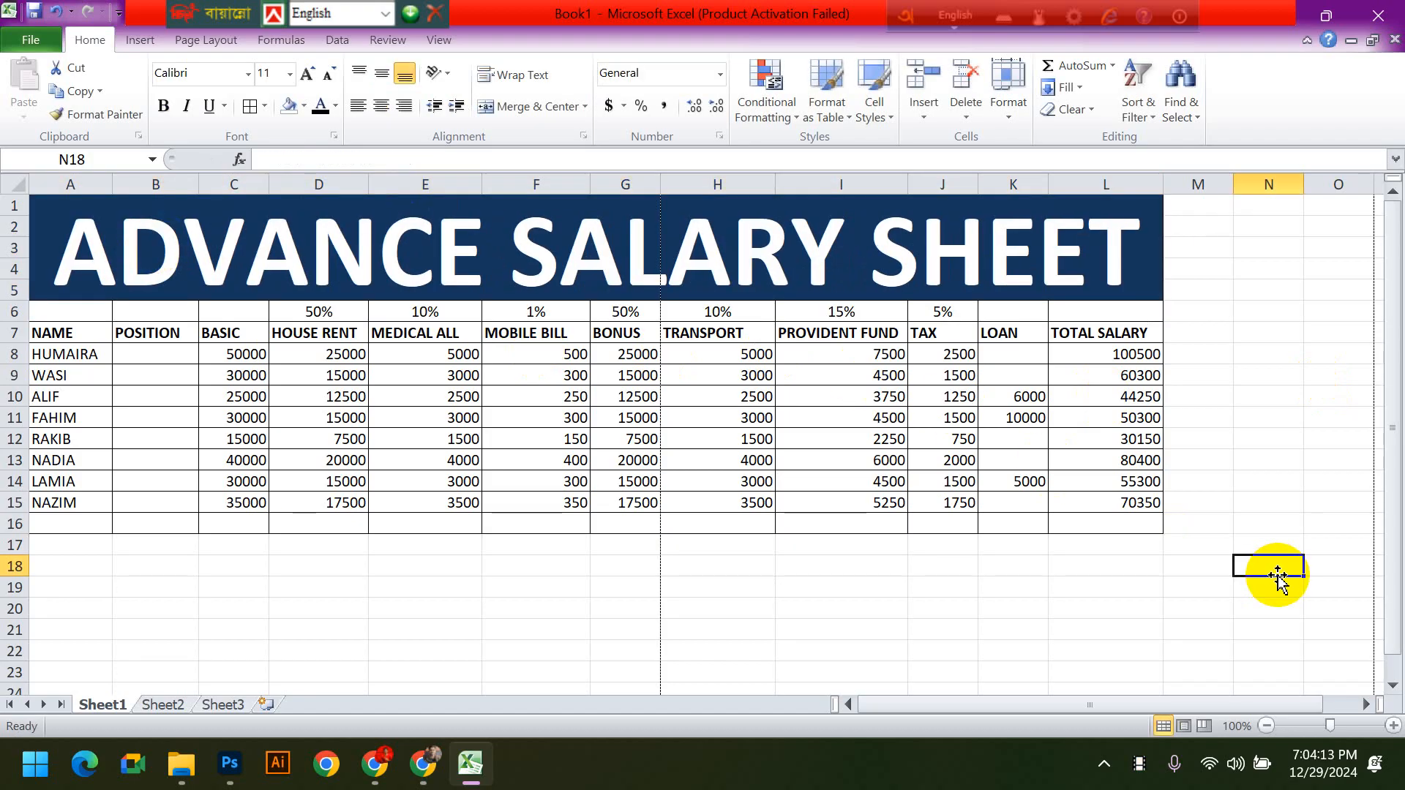